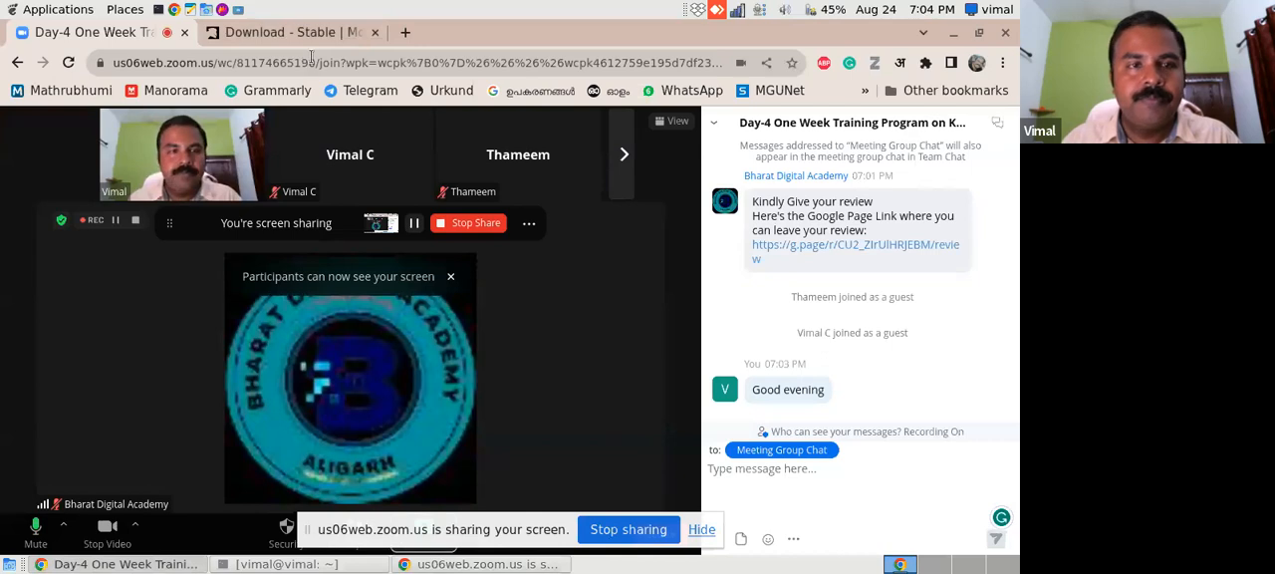
- Review the Mono installation commands for Ubuntu on the Mono stable download page
click(306, 37)
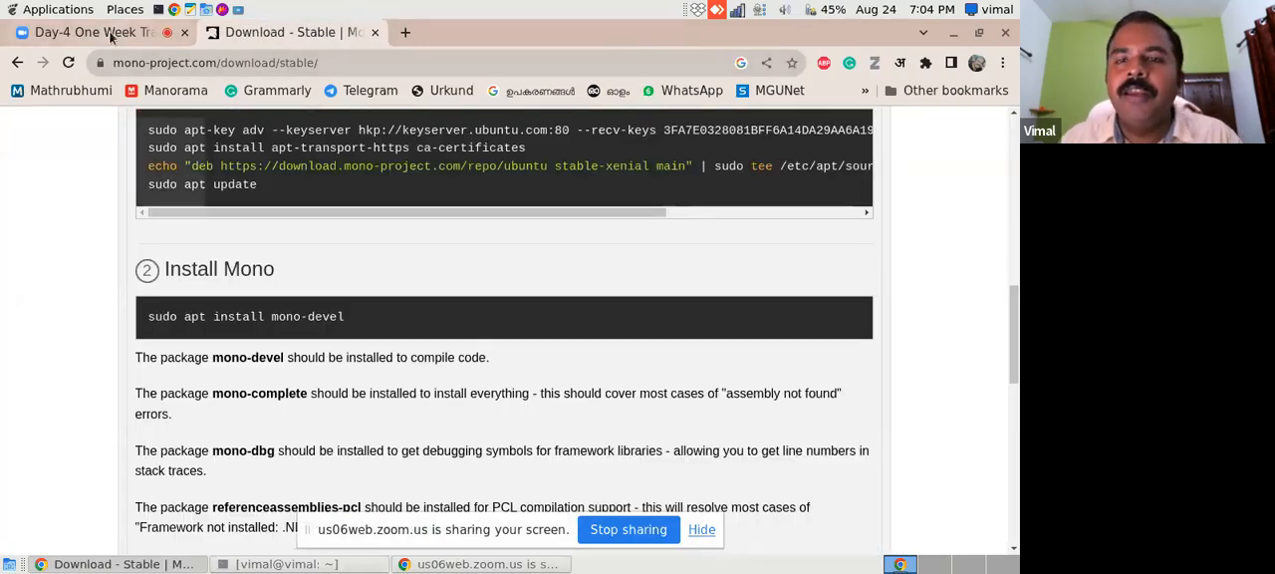
mouse_move(111, 37)
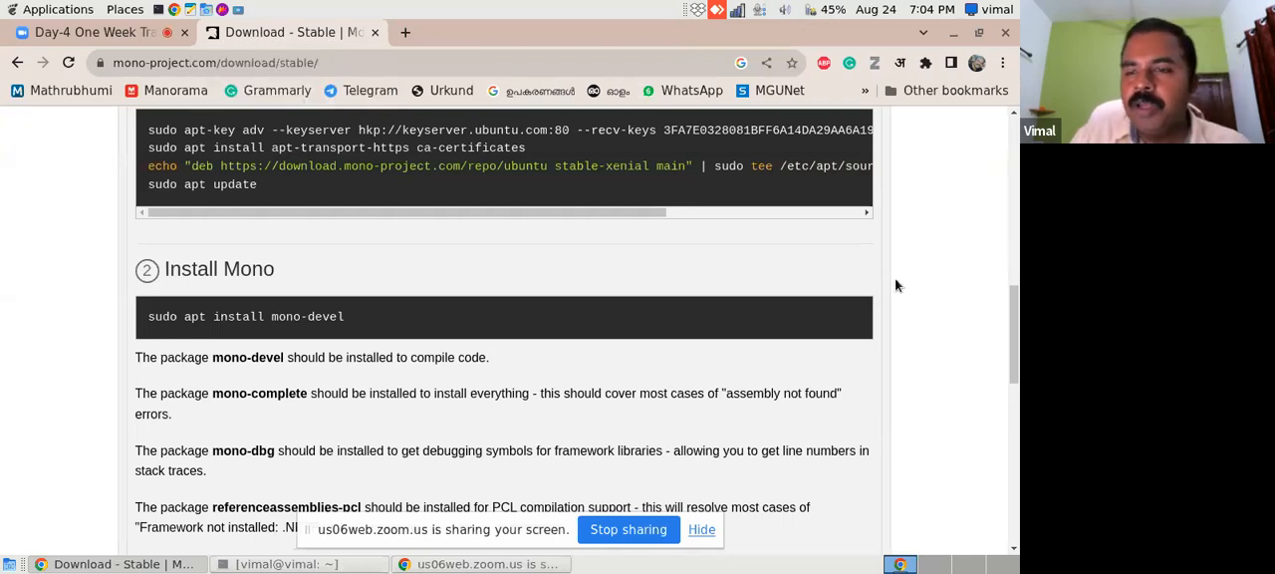
drag(1010, 348, 1017, 287)
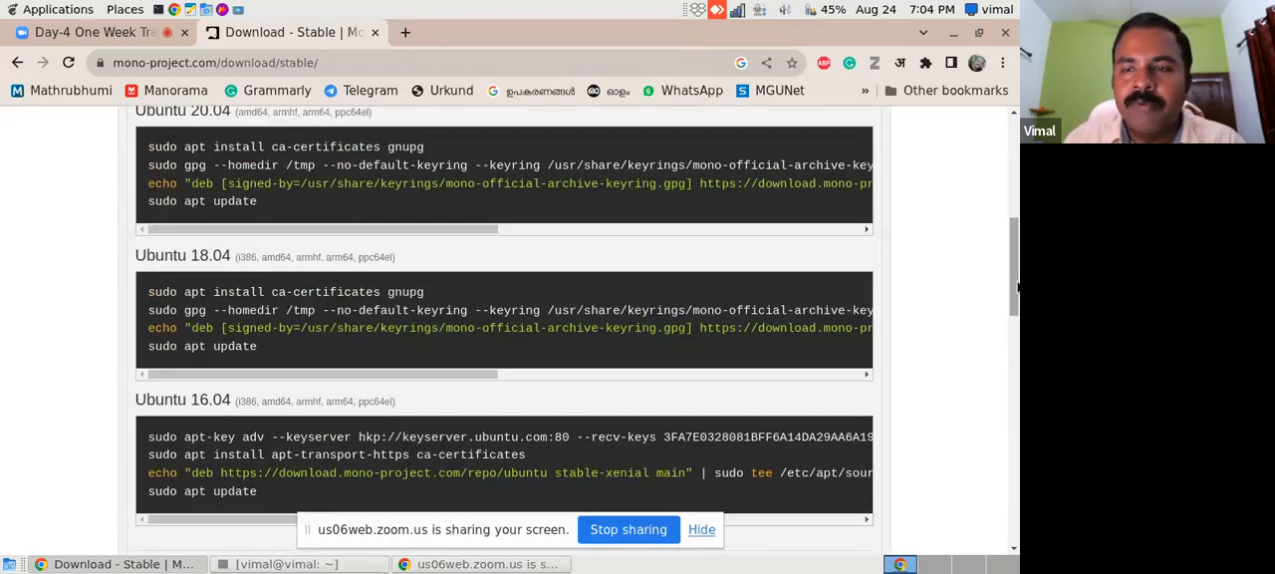
drag(1017, 287, 1015, 254)
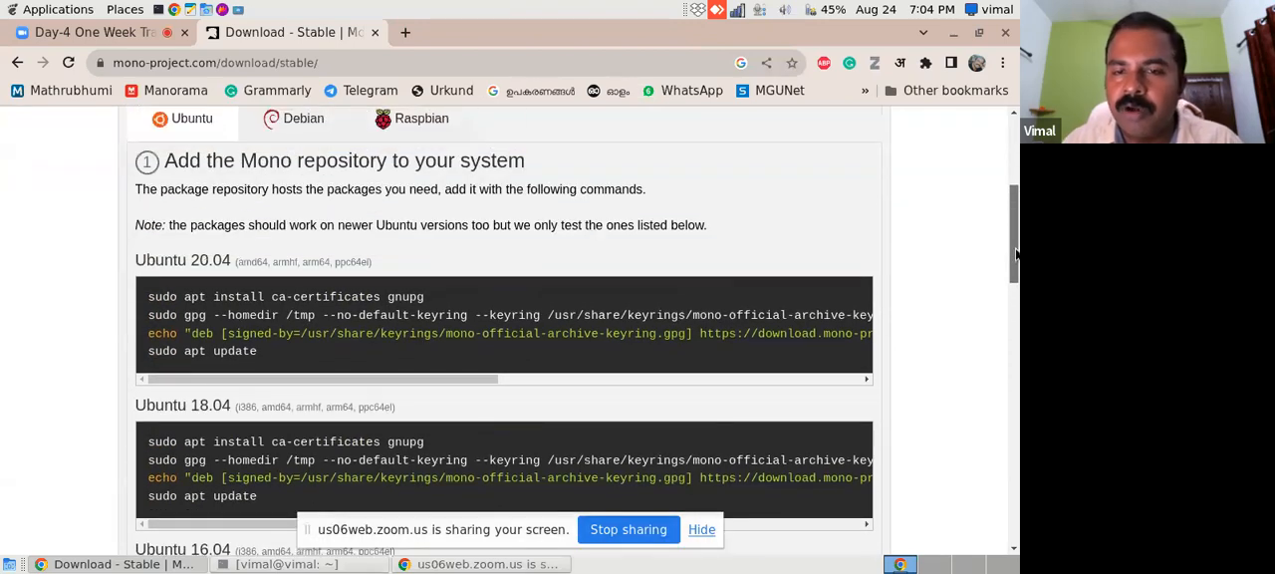
drag(1016, 250, 1015, 189)
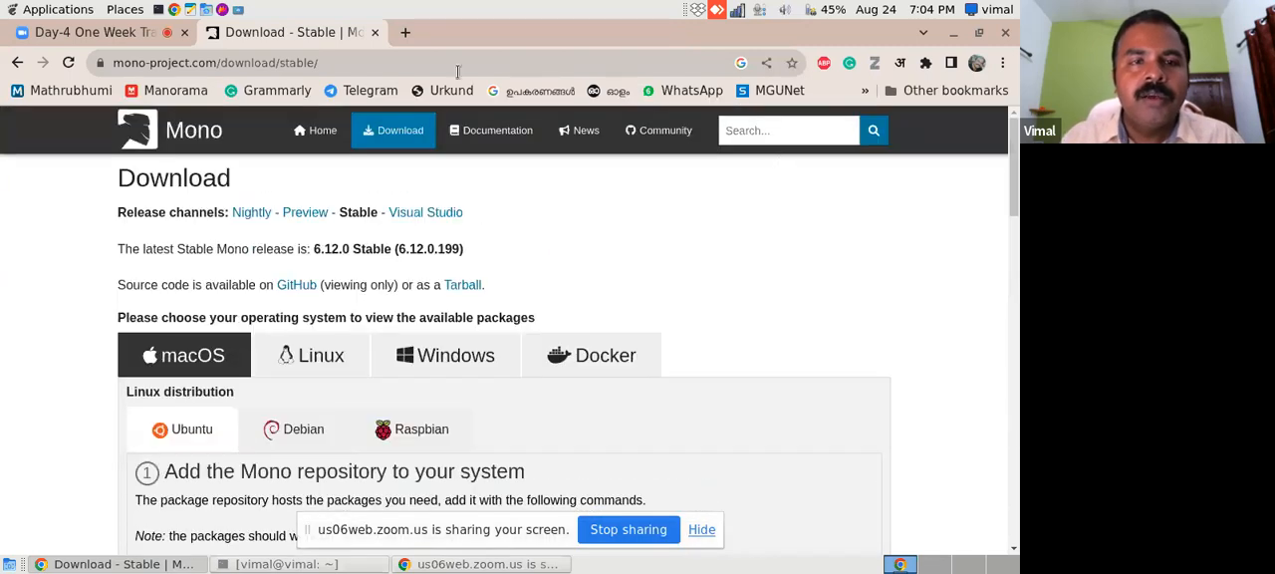
- Open the Koha login page at localhost:8080 in a new browser tab
click(405, 32)
text(loca)
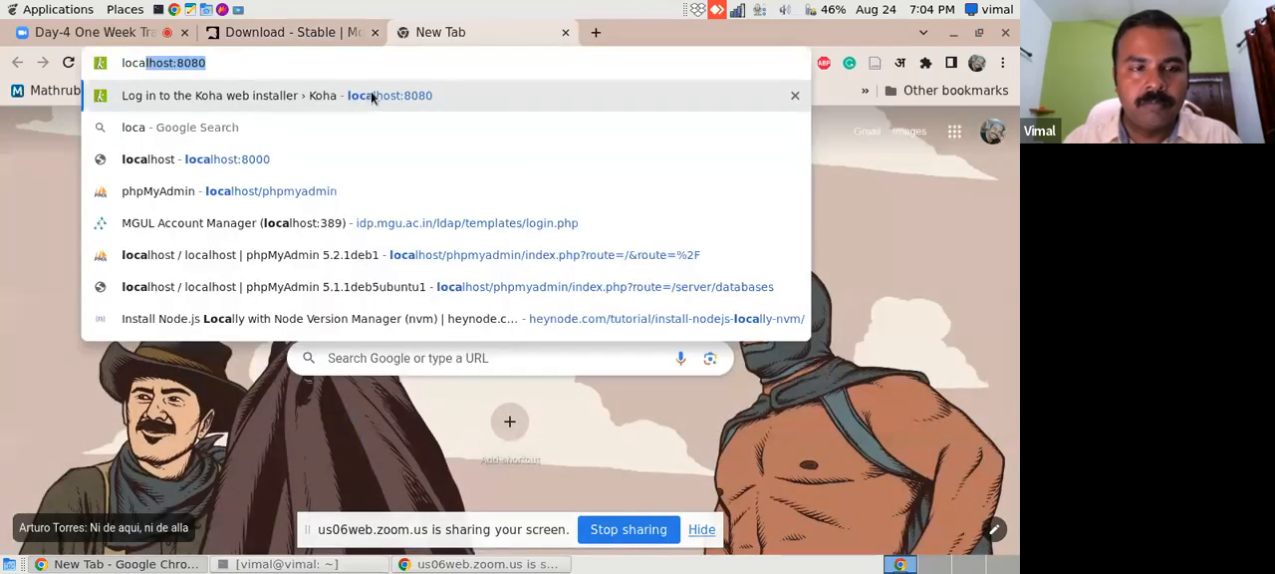
key(Return)
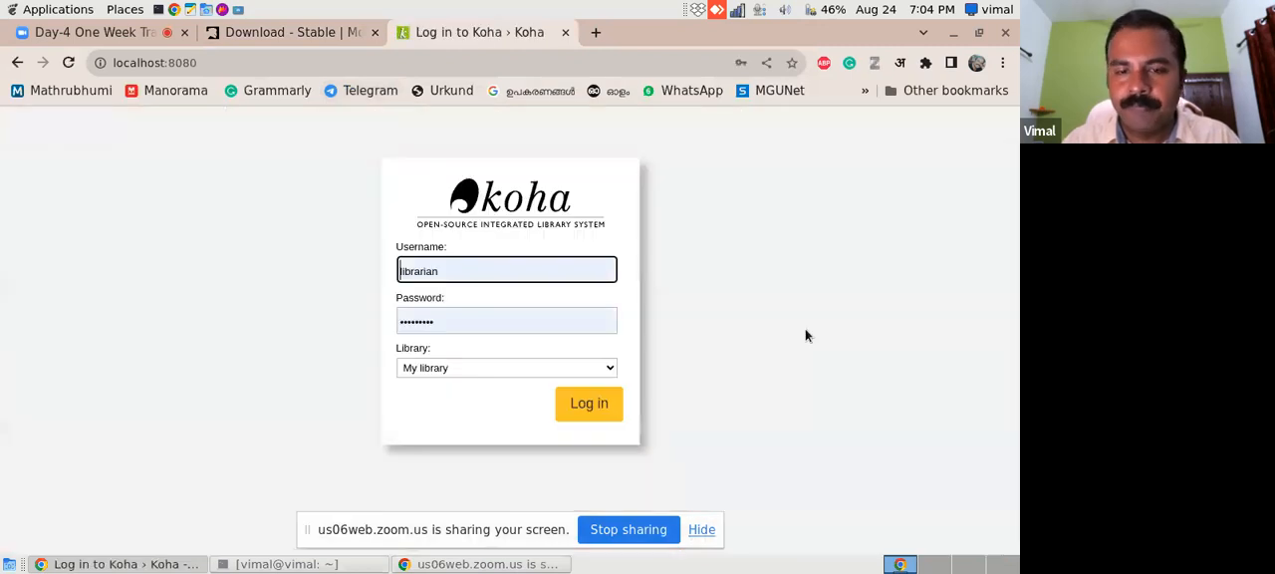
- Hide the screen-sharing notice and try to log in to Koha as librarian with the saved password
click(700, 530)
click(566, 413)
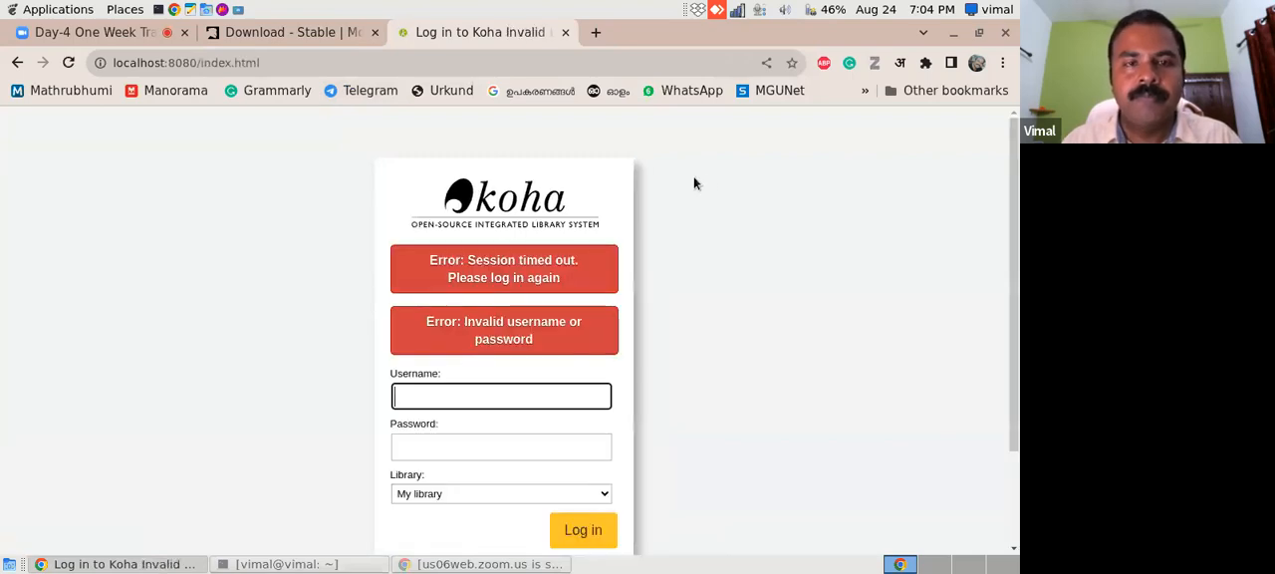
click(496, 398)
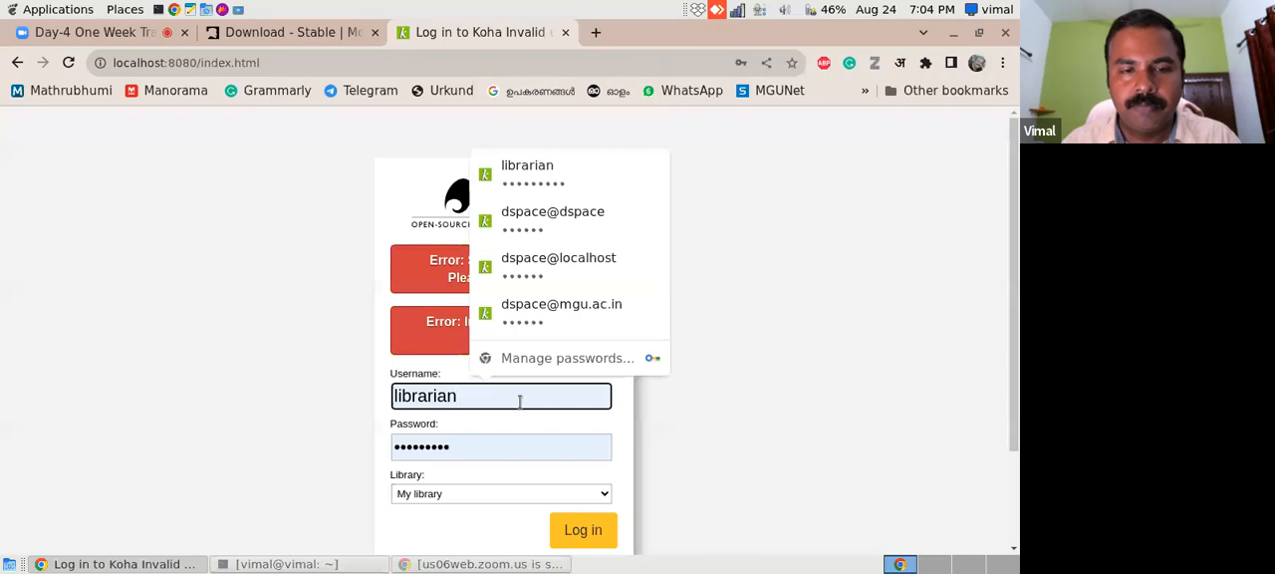
click(788, 391)
click(578, 530)
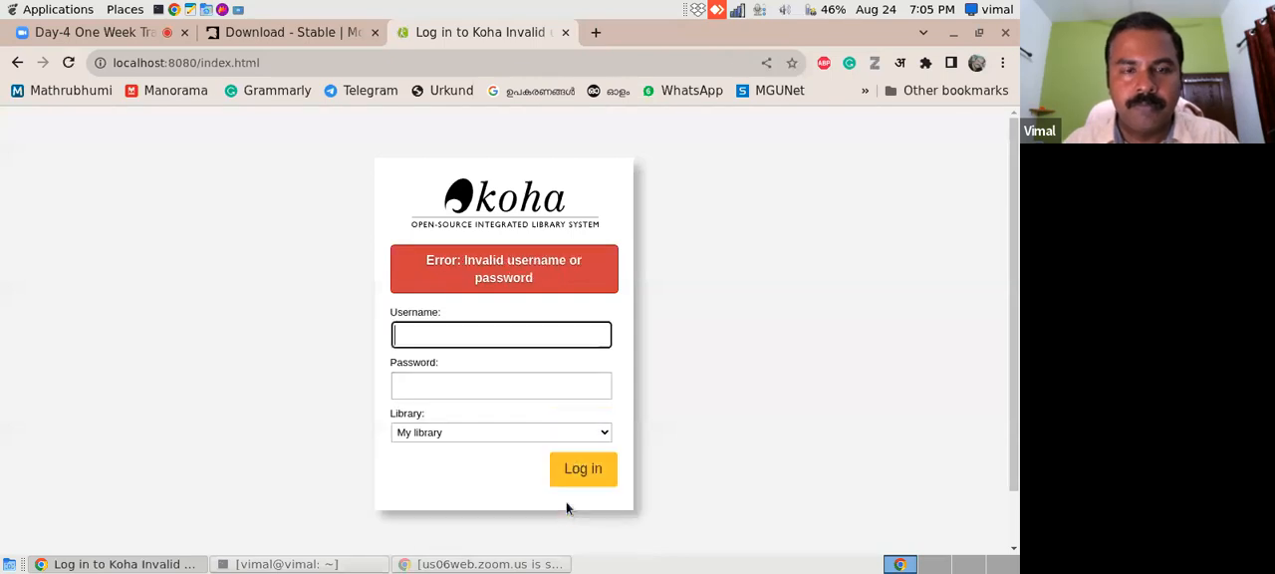
click(458, 337)
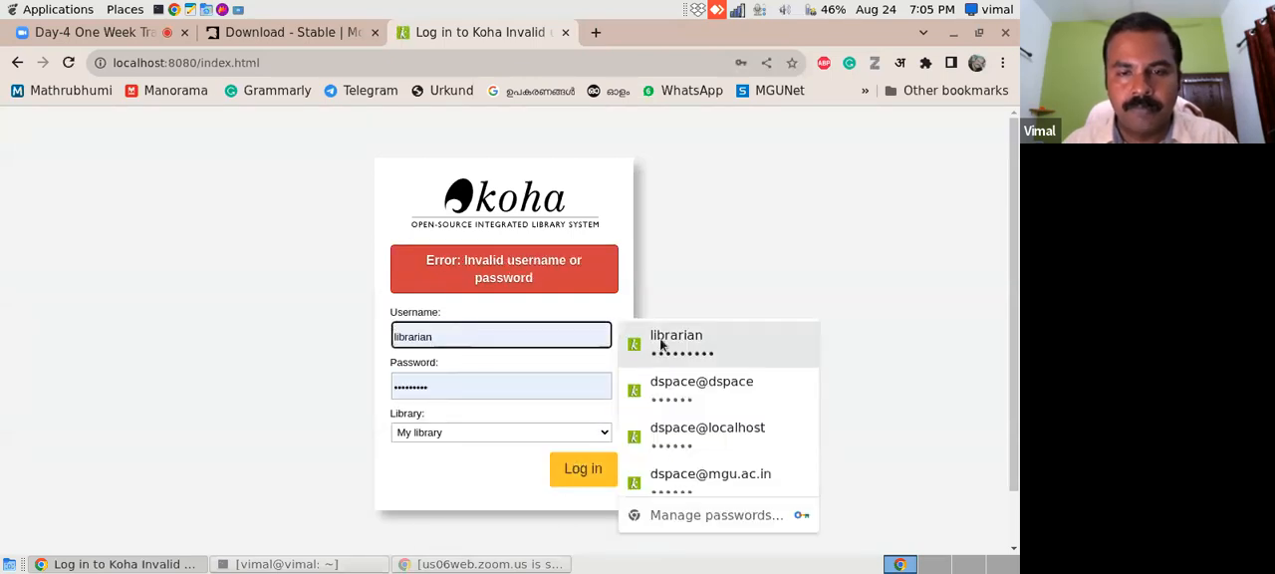
click(694, 344)
click(584, 475)
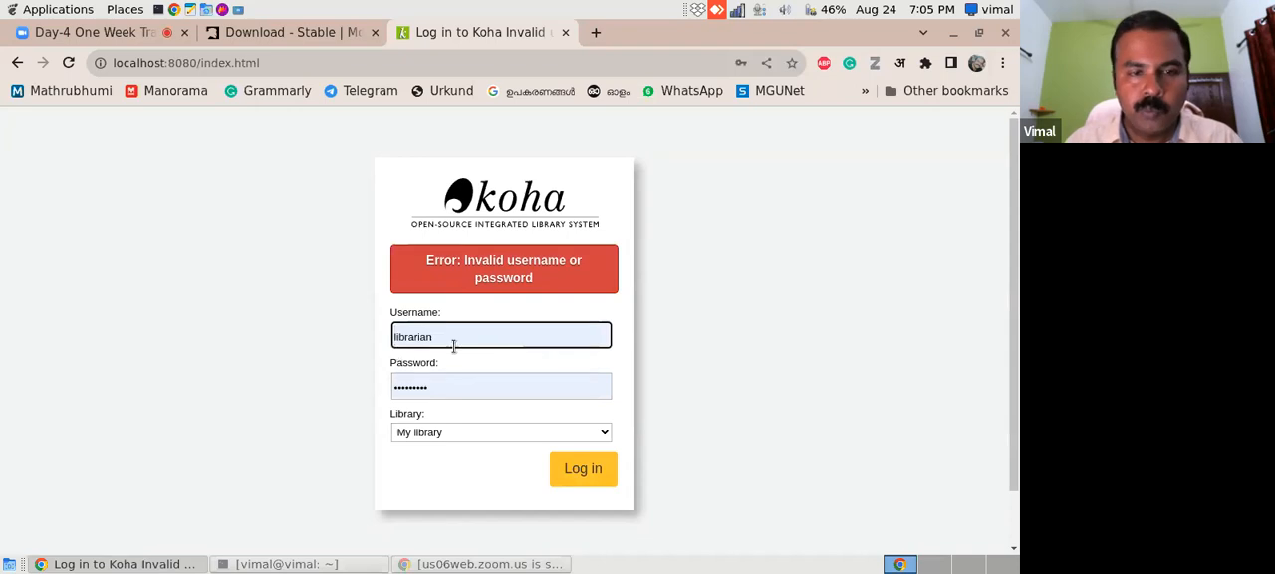
- Replace the saved password with a manually entered account password and try the librarian login again
drag(462, 385, 345, 381)
text(•••••••••)
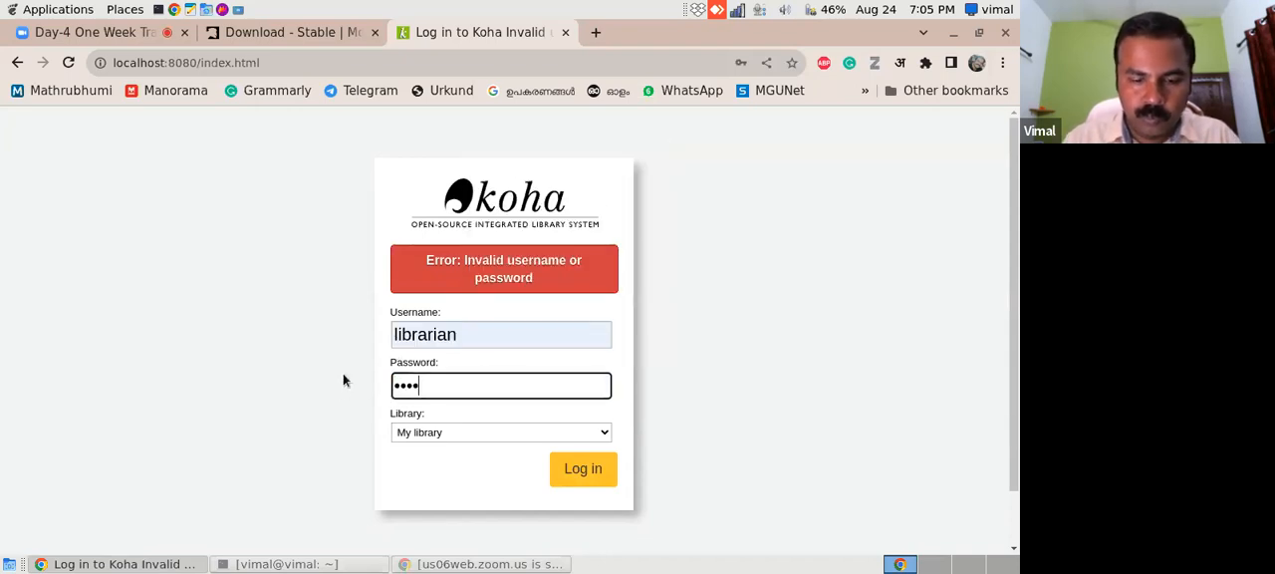
key(Return)
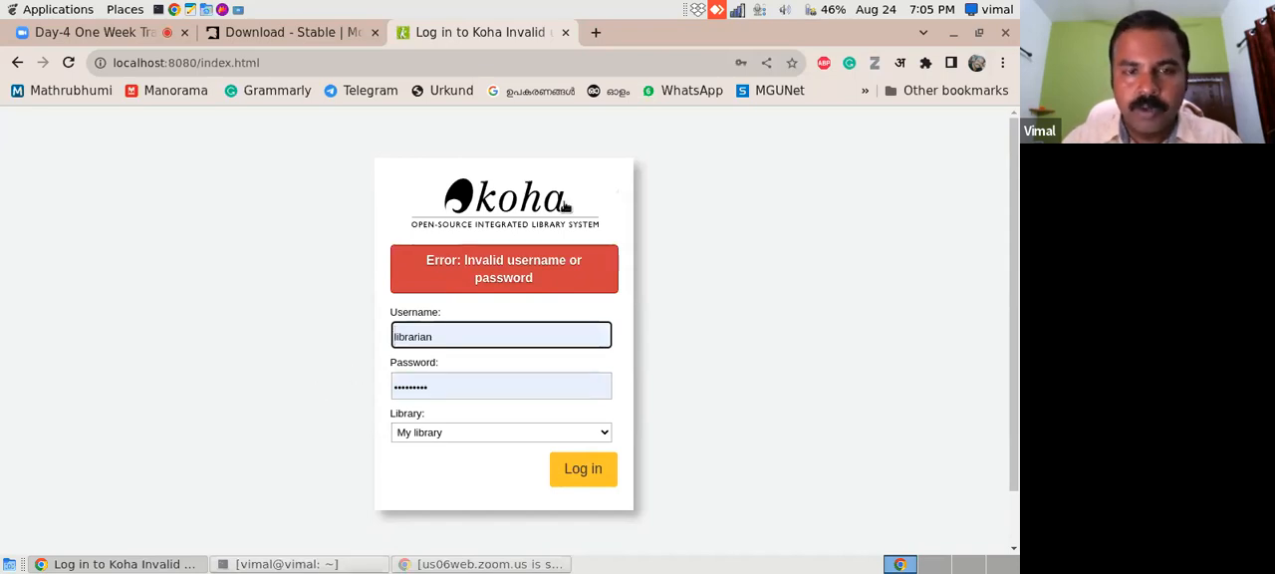
drag(1016, 263, 986, 197)
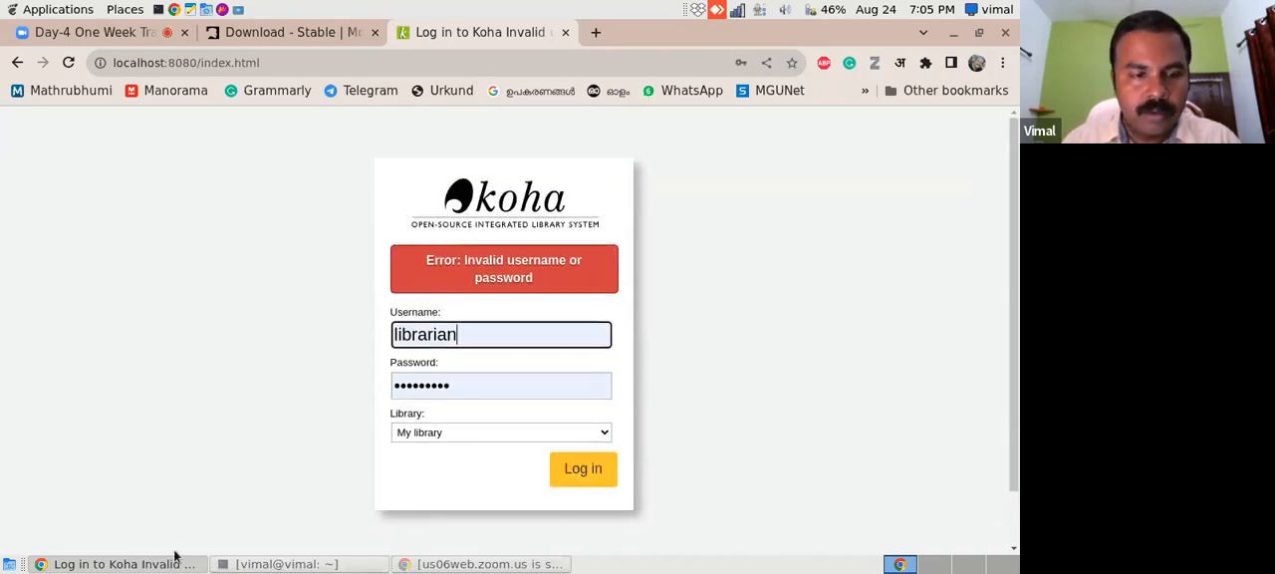
- Locate the koha_library.sql backup file in the Home folder, then return to the browser
click(134, 11)
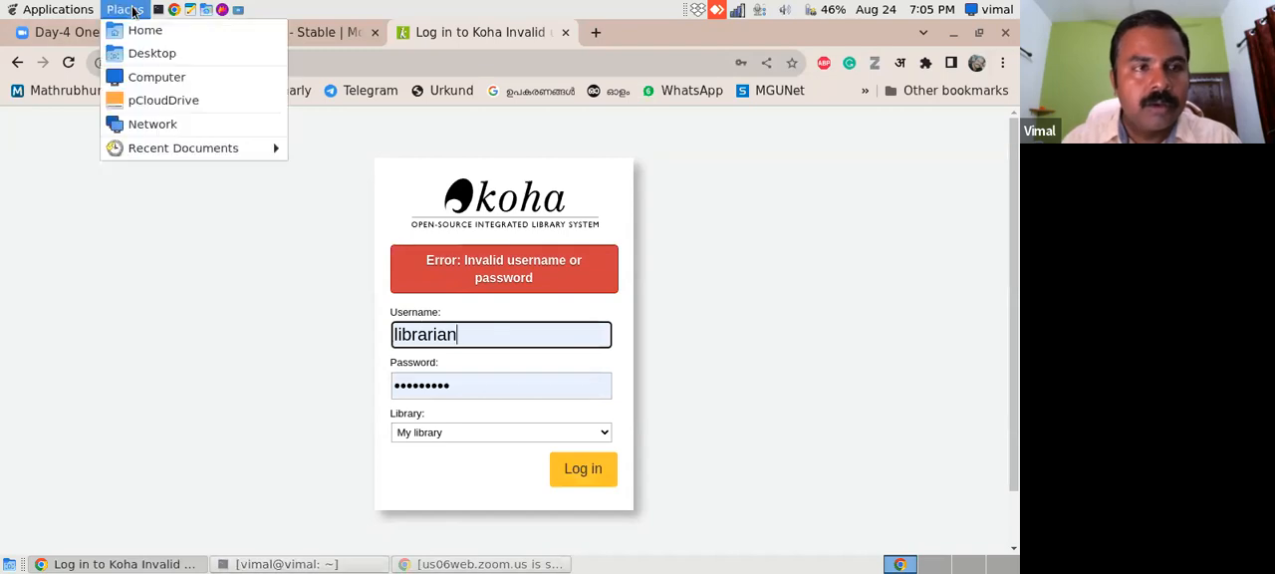
click(139, 31)
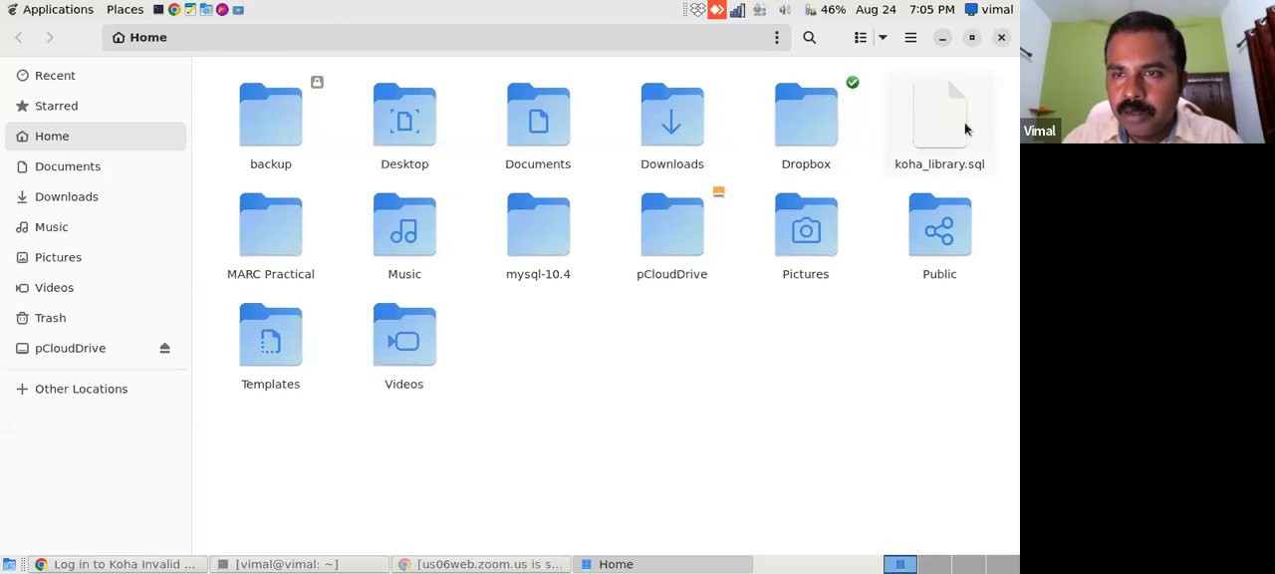
click(956, 129)
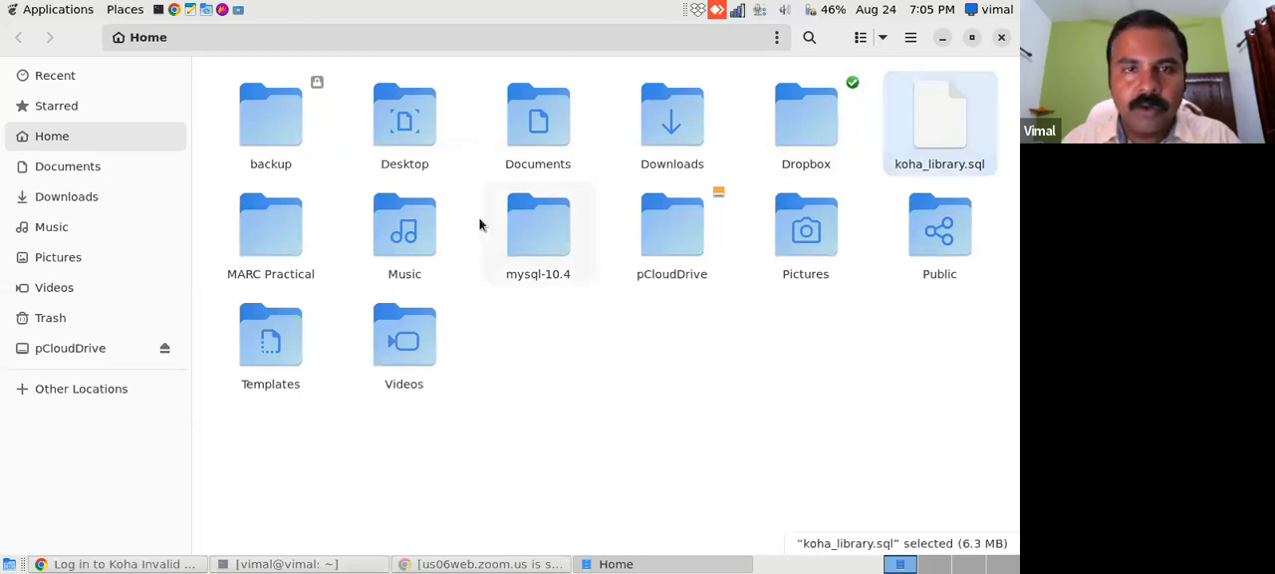
click(110, 564)
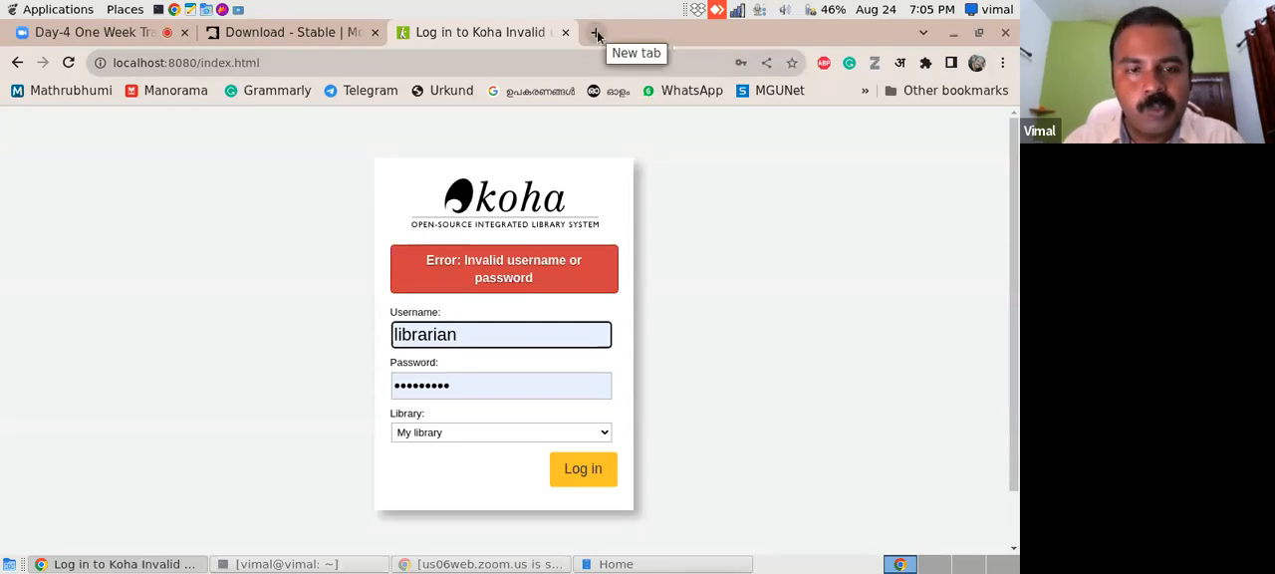
- Switch to the terminal and start the MariaDB monitor with sudo mysql -uroot -p, entering the sudo and database passwords
click(284, 564)
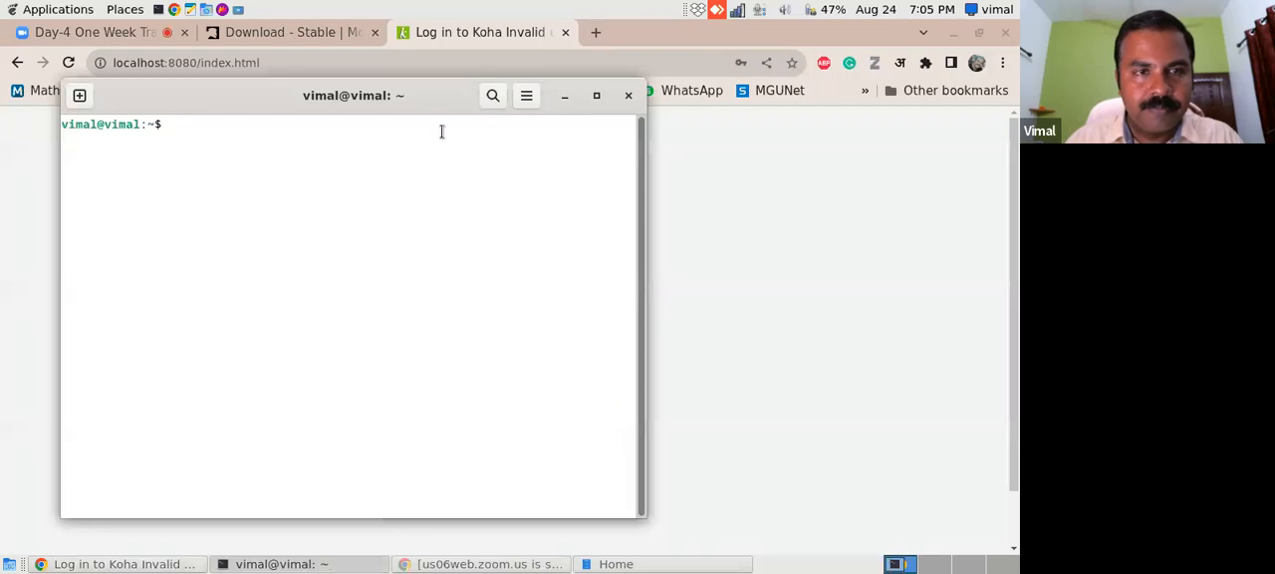
drag(276, 96, 434, 140)
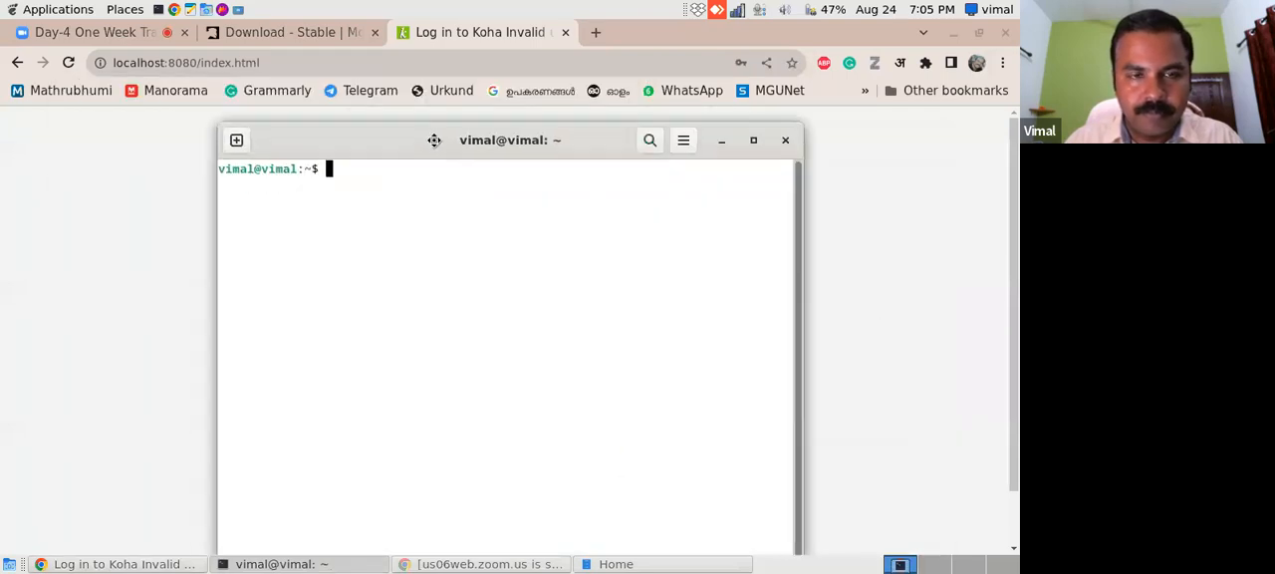
click(445, 35)
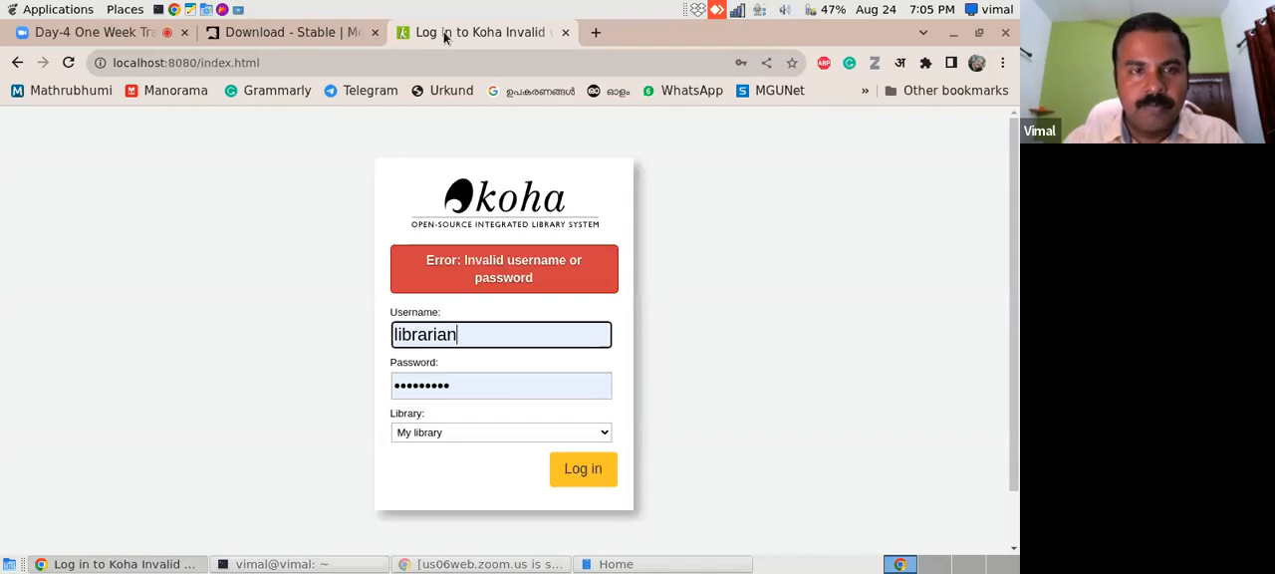
click(308, 565)
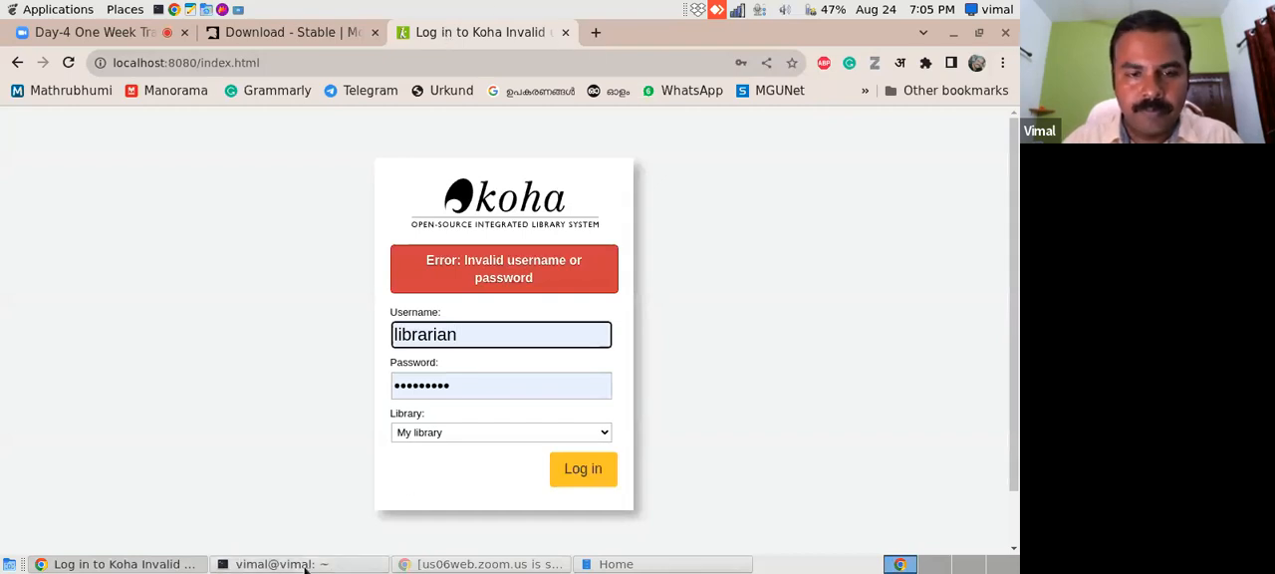
text(sudo )
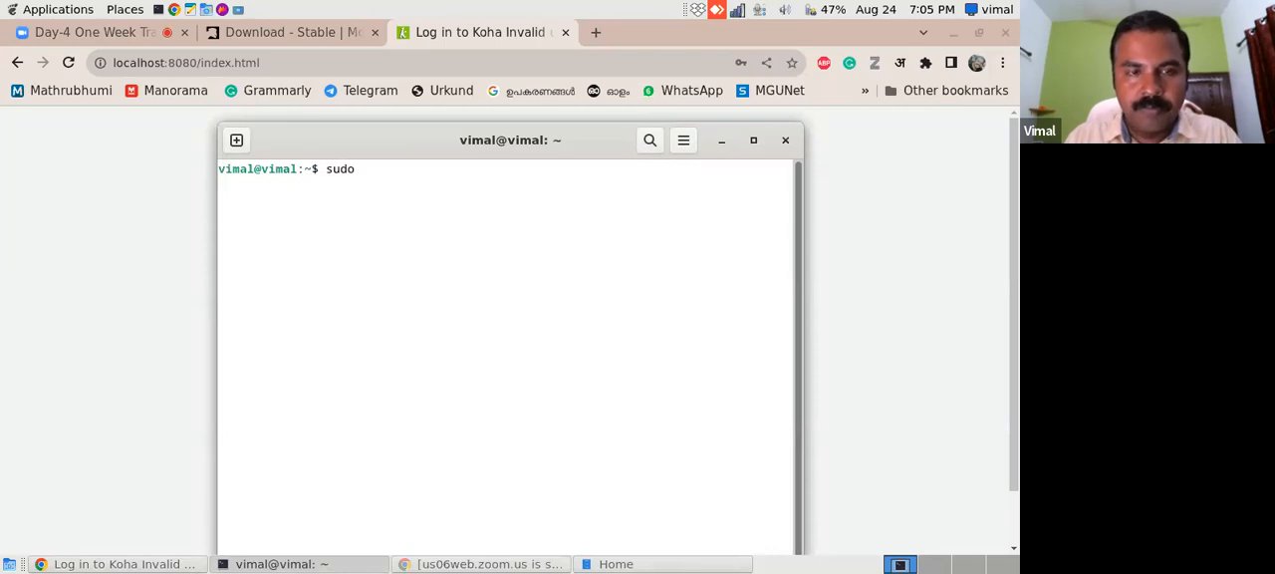
text(mysql)
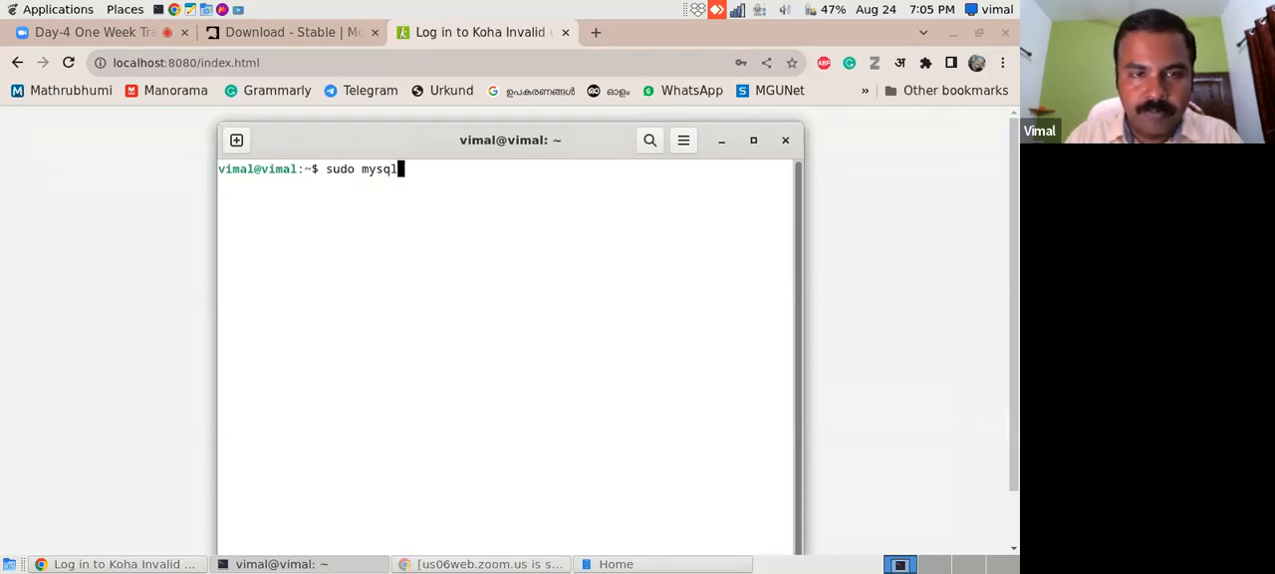
text( -uroot -p)
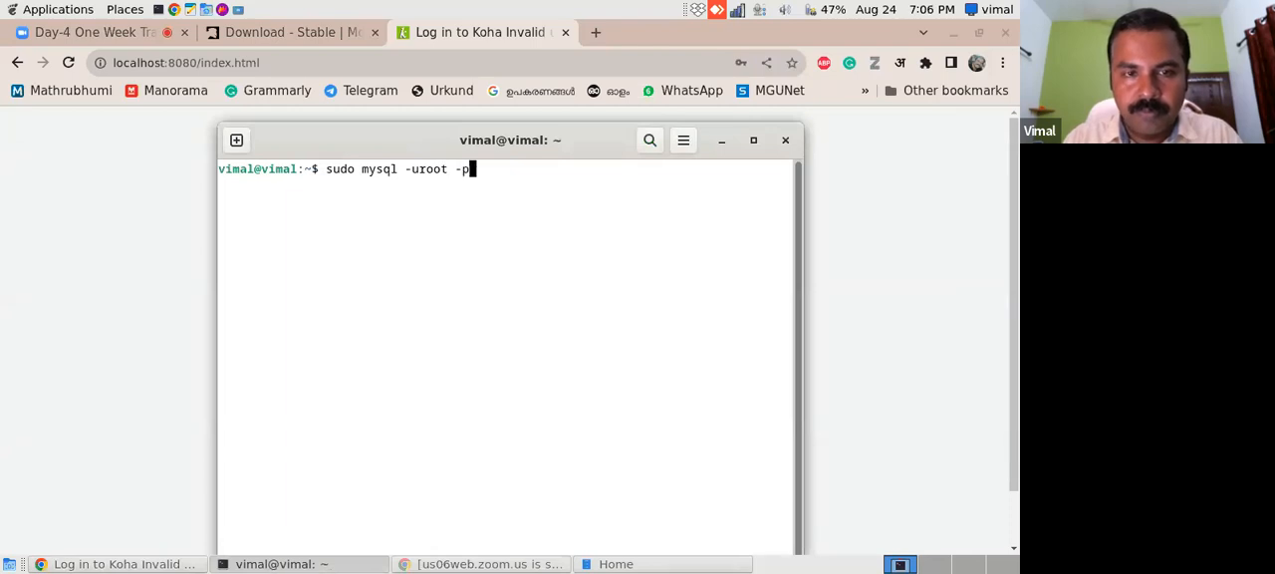
key(Return)
key(Return)
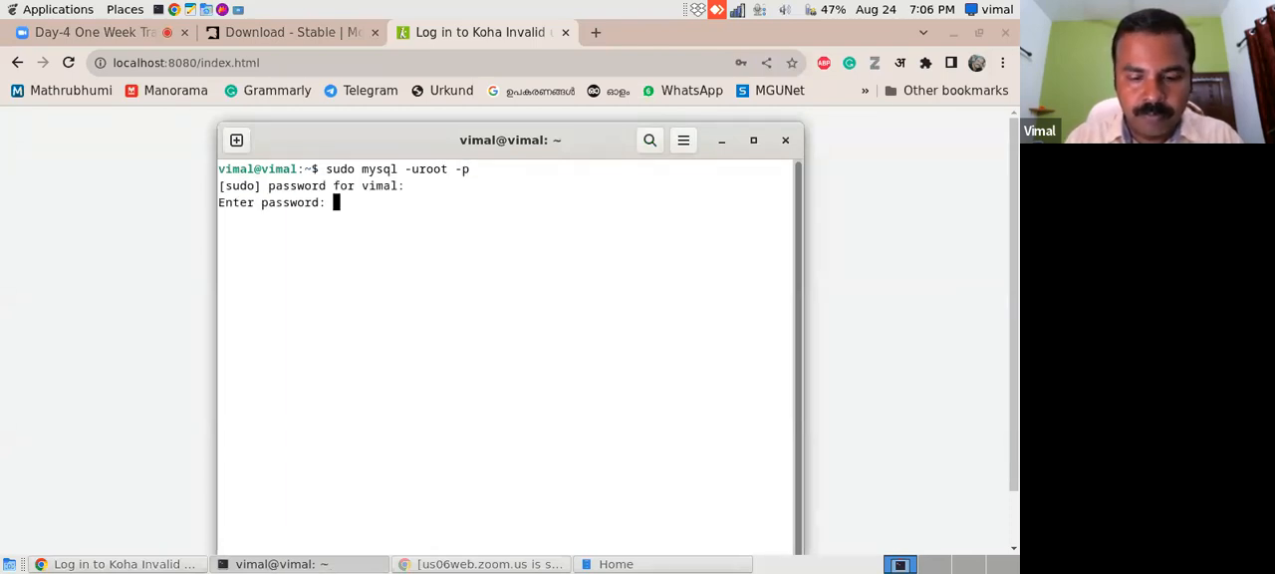
key(Return)
- Delete the existing koha_library database with drop database koha_library;
text(drop dat)
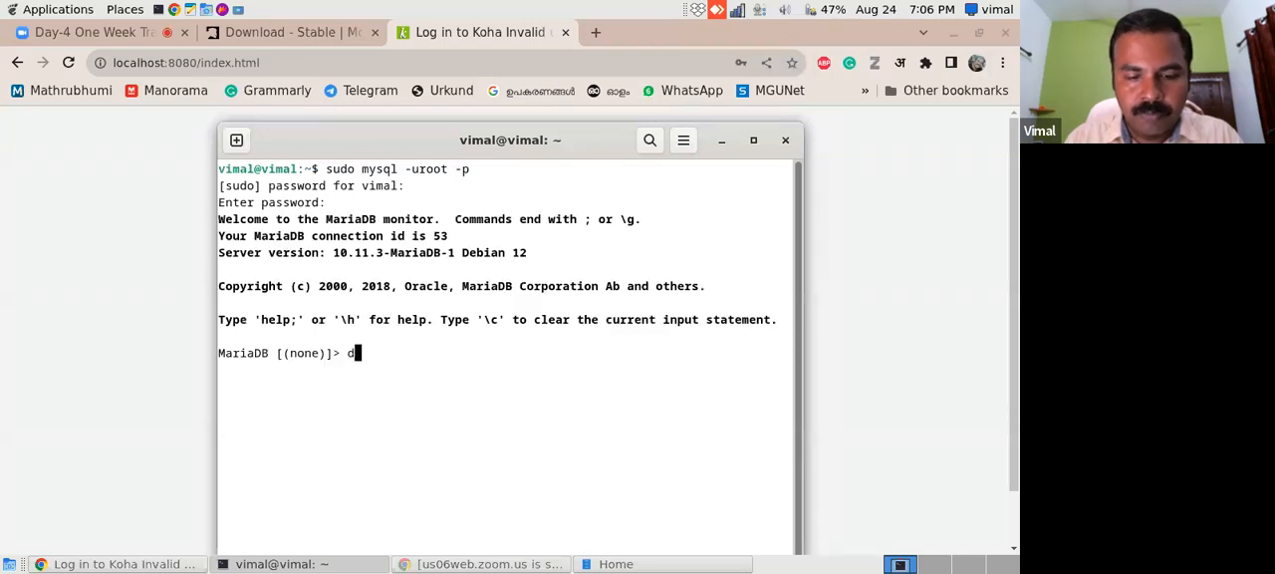
text(abase k)
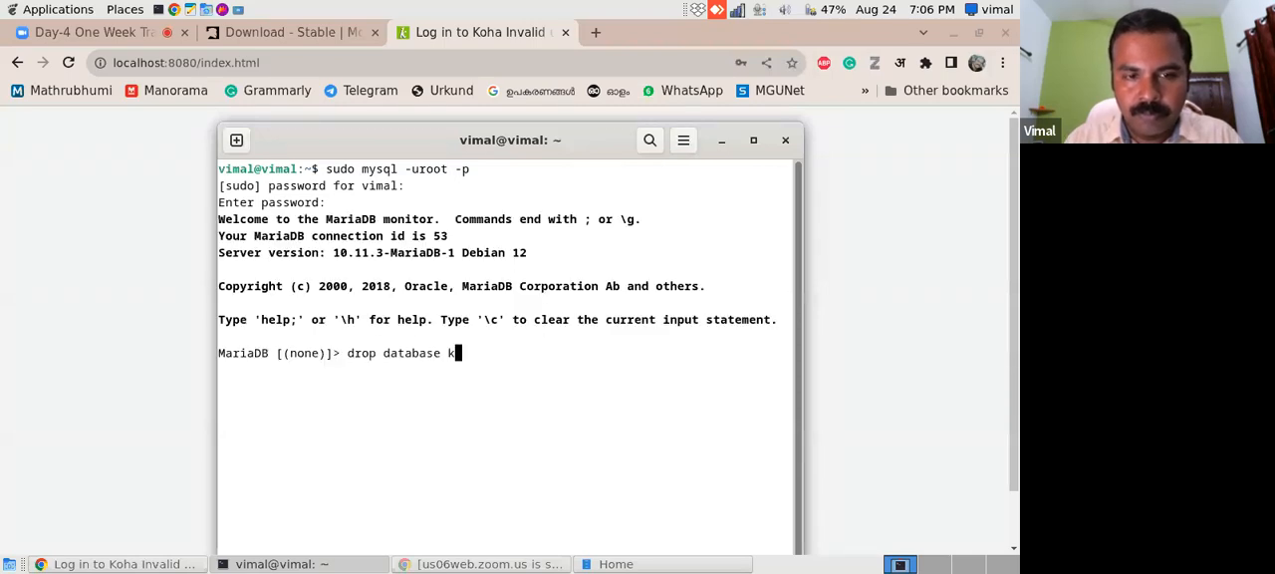
text(oha_lib)
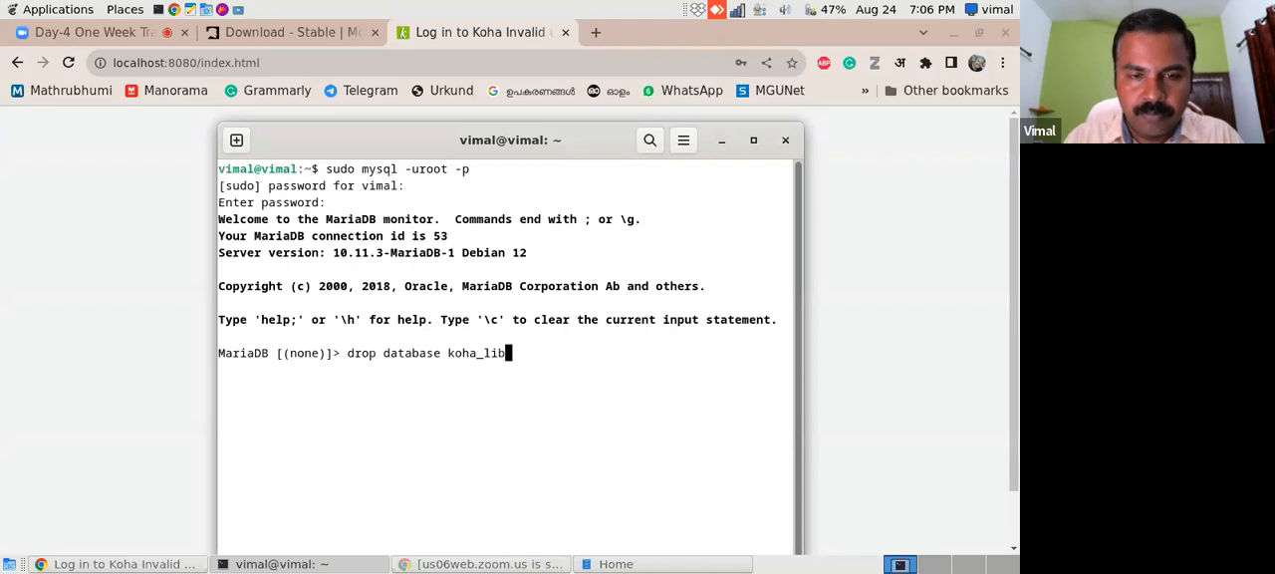
text(rary;)
key(Return)
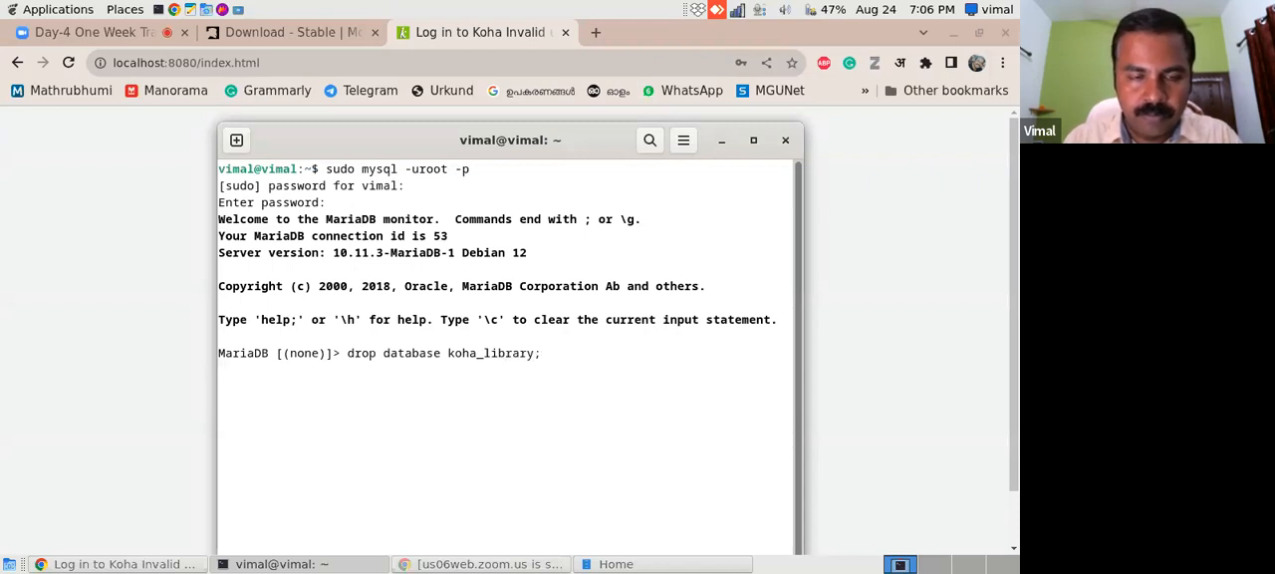
- Create a new, empty koha_library database and quit the MariaDB monitor
text(create database koha_library;)
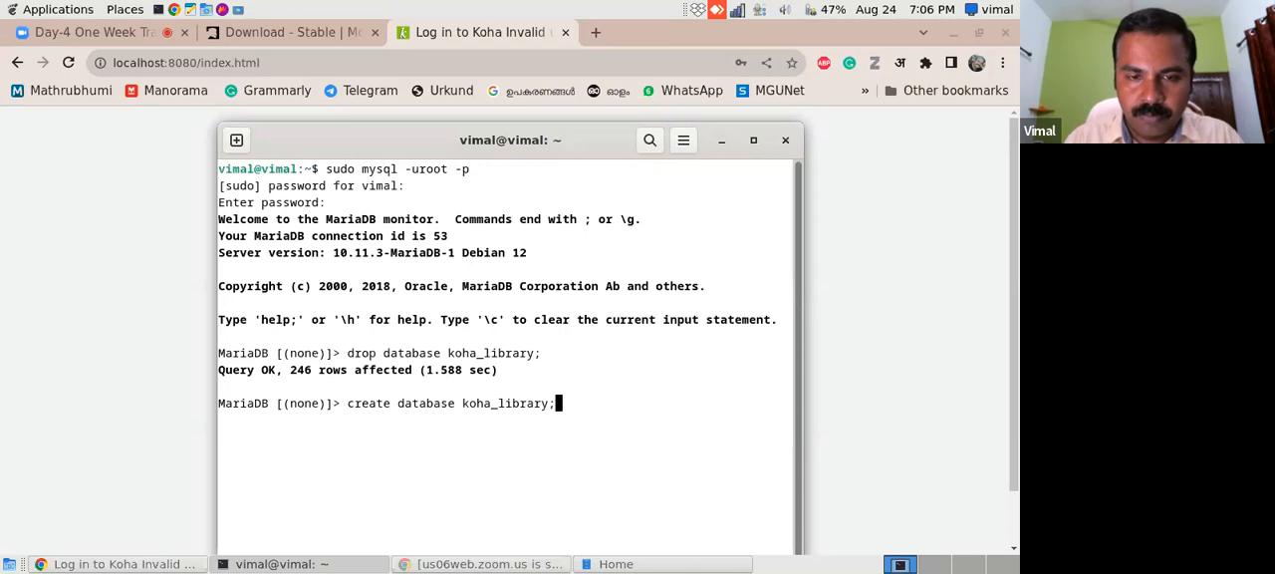
key(Return)
text(quit)
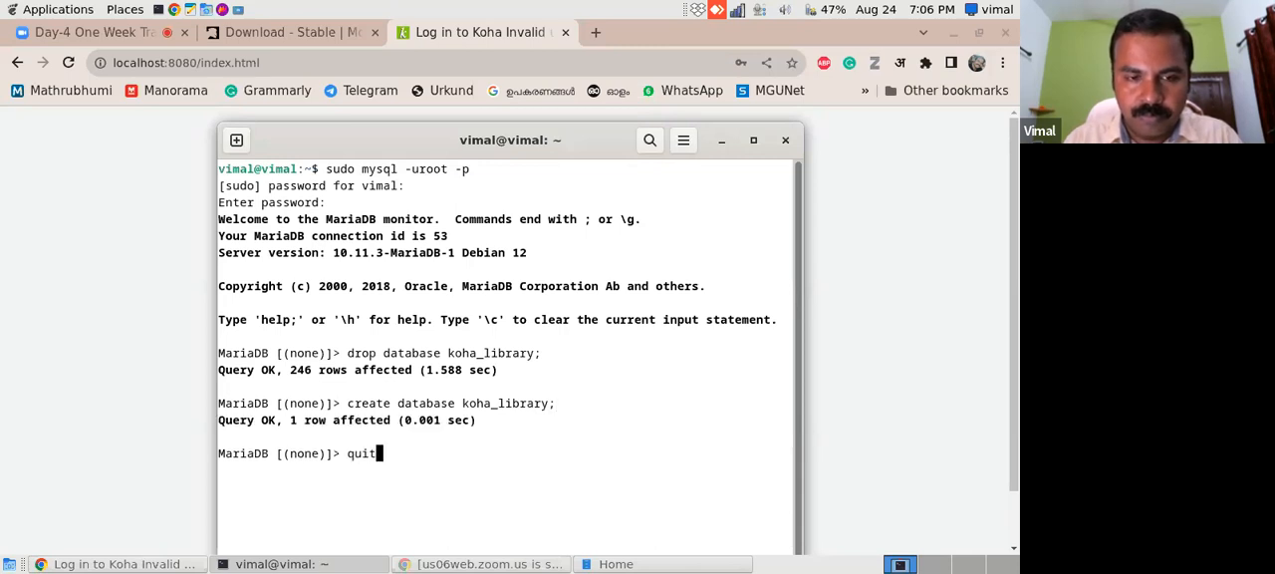
key(Return)
- Restore the backup with sudo mysql -uroot -p koha_library < koha_library.sql, entering the database root password
text(sudo mysql)
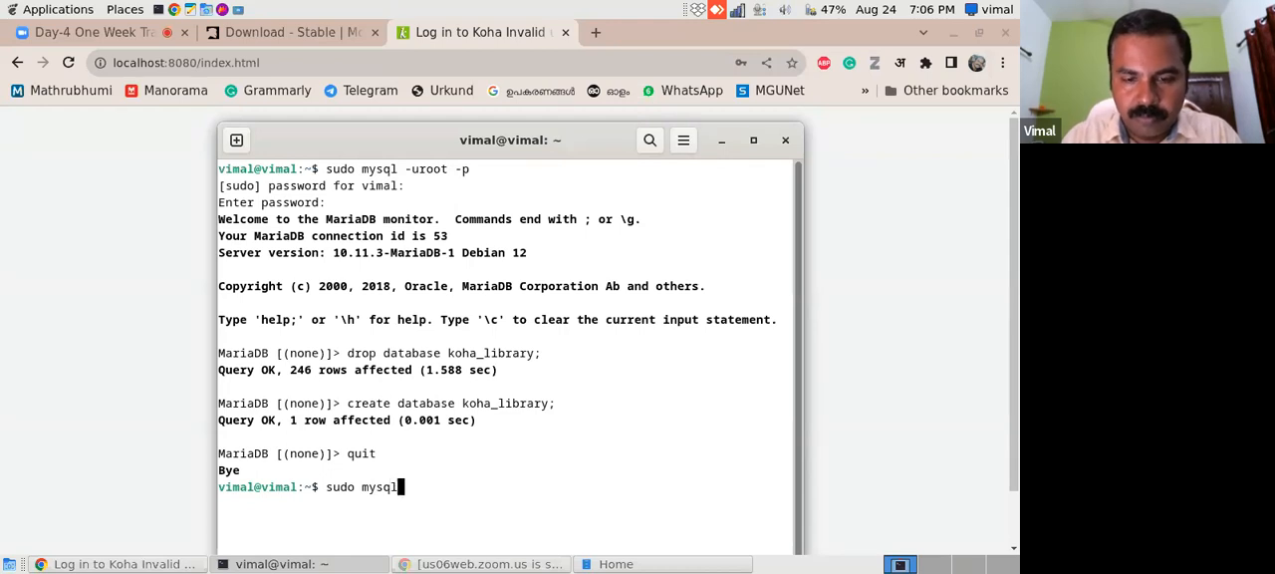
text( -uroot -p)
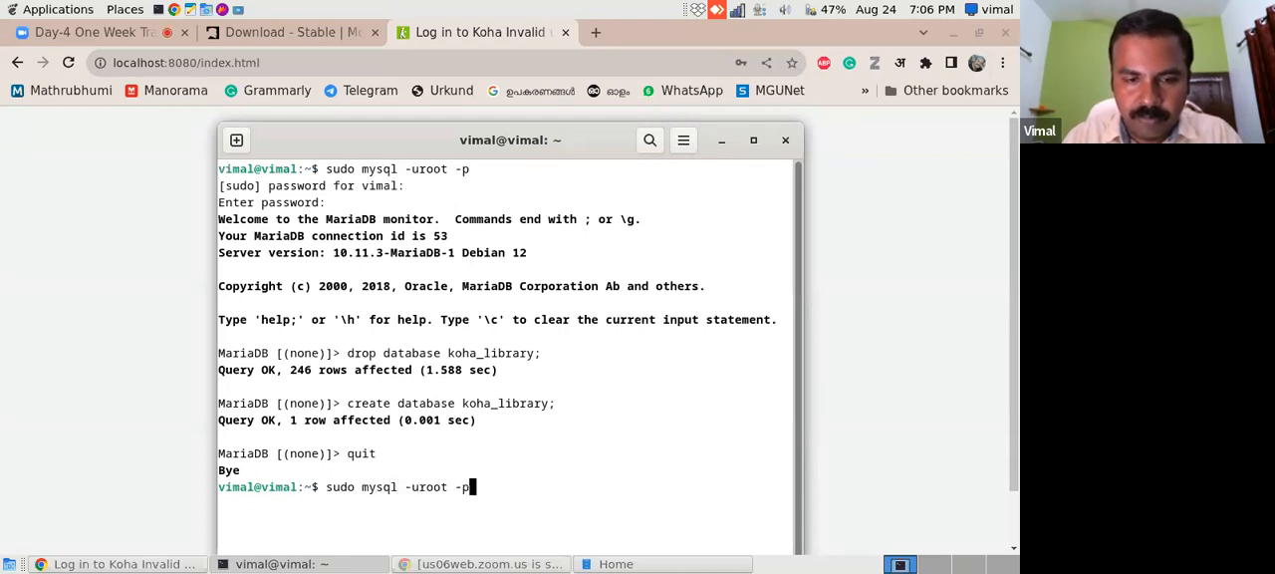
text( koha_l)
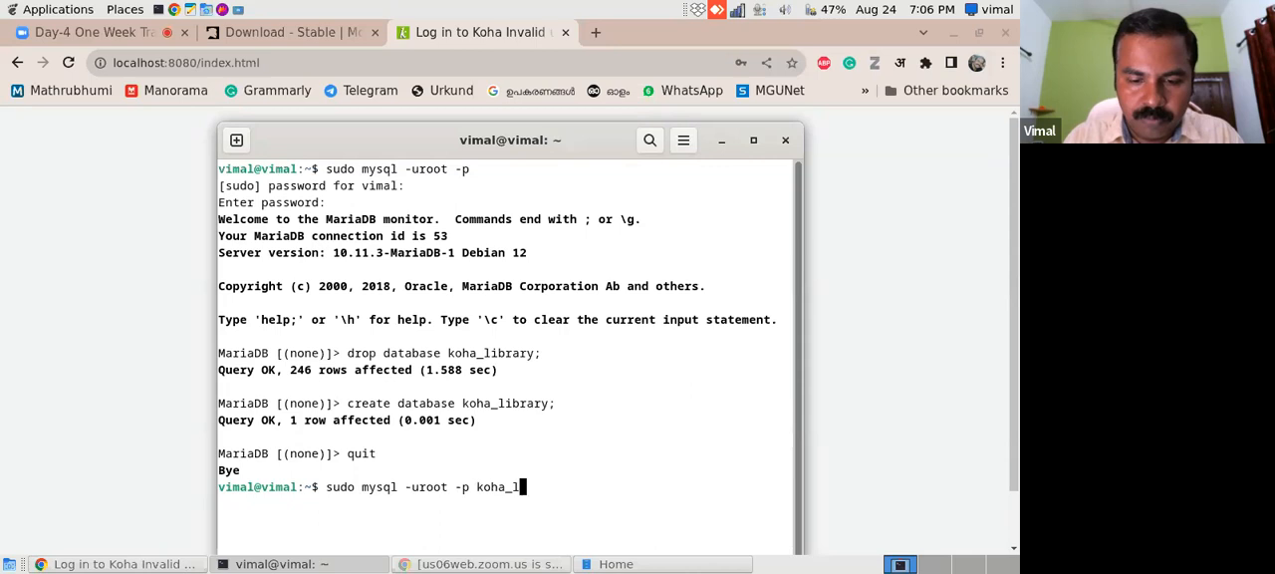
text(ibrary < koha_library.sql)
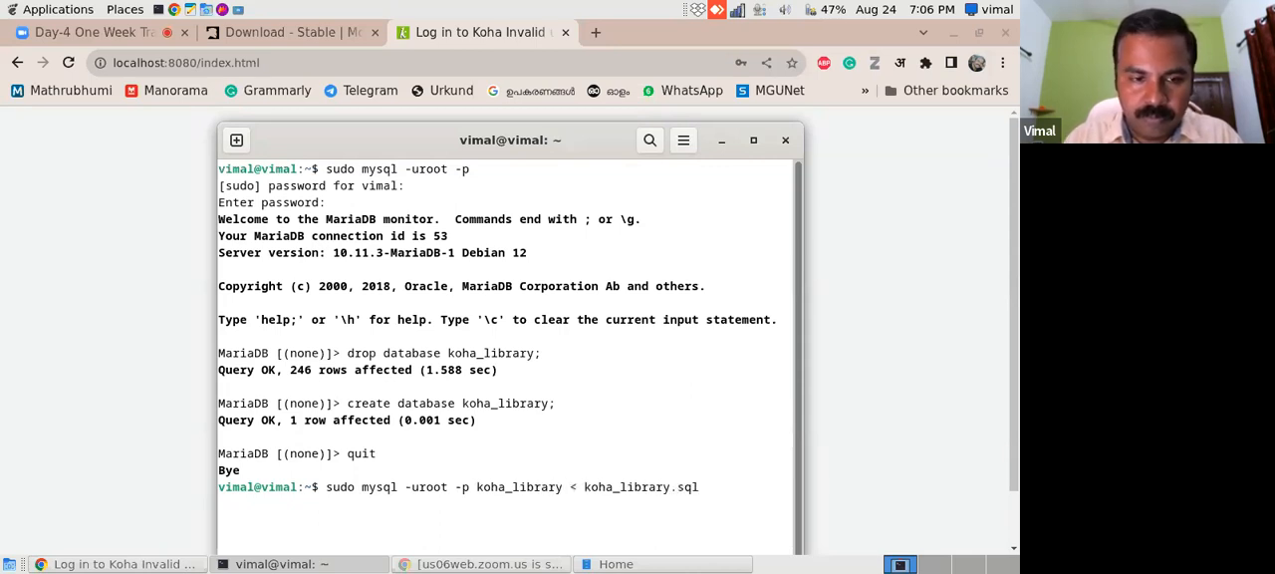
key(Return)
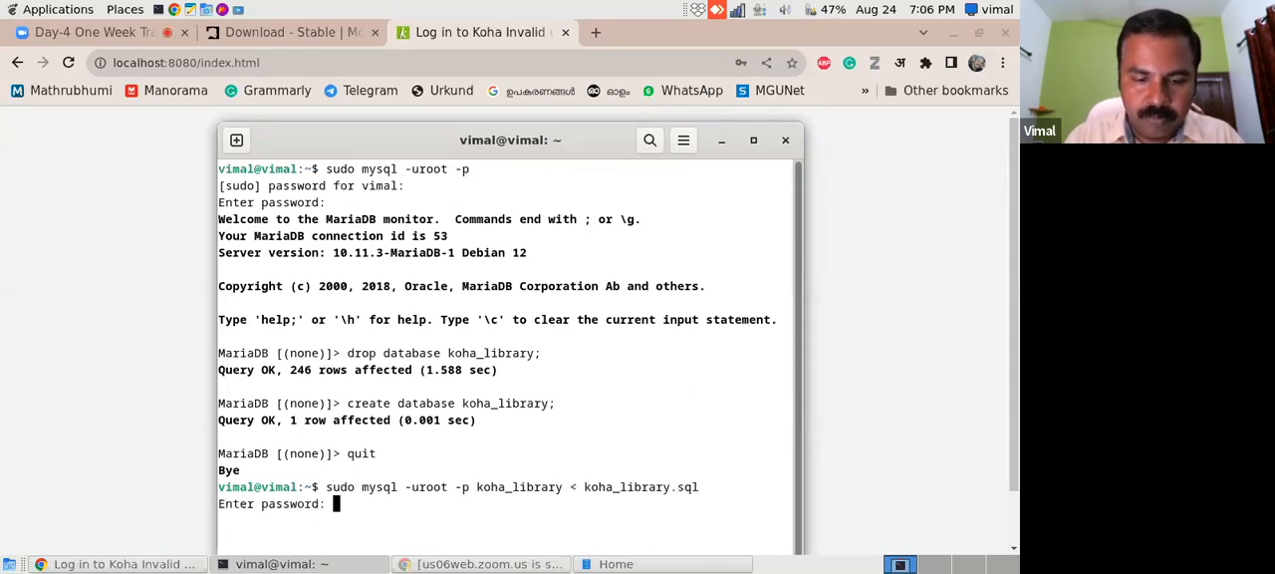
key(Return)
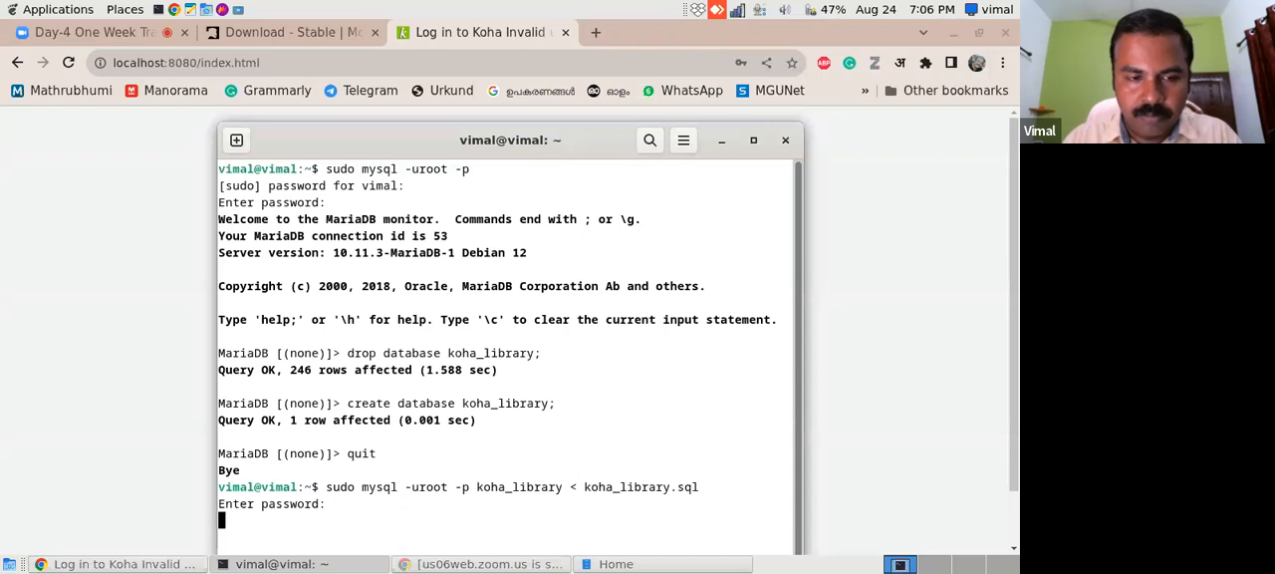
- Move the terminal window up, reduce its height and minimize it to return to the Koha login page
drag(575, 141, 568, 63)
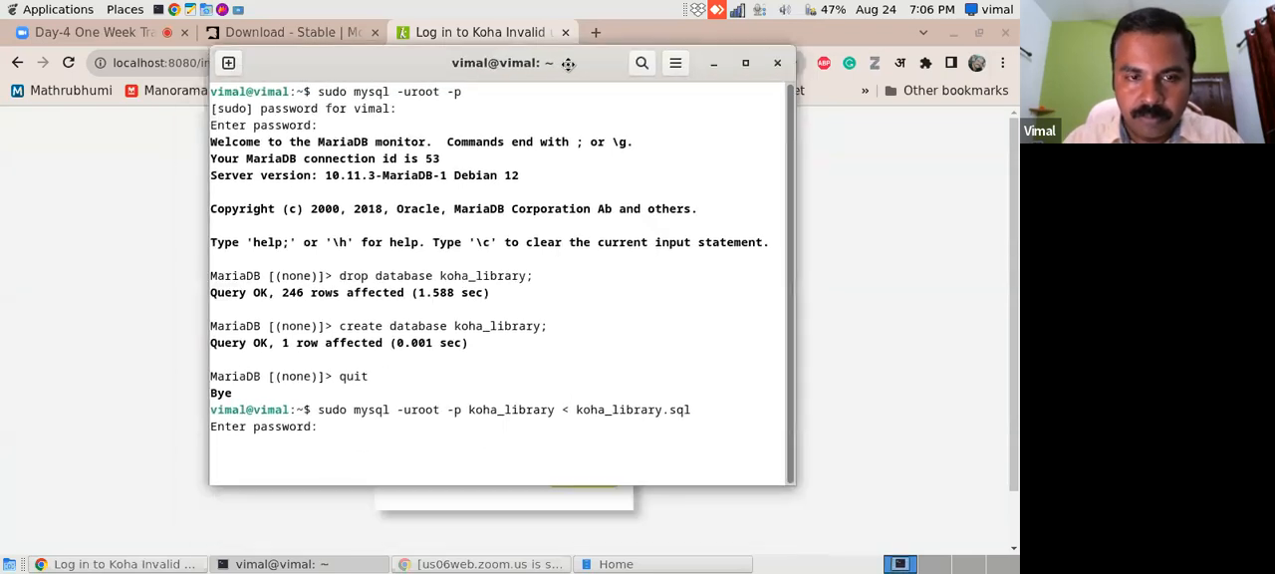
drag(529, 482, 543, 369)
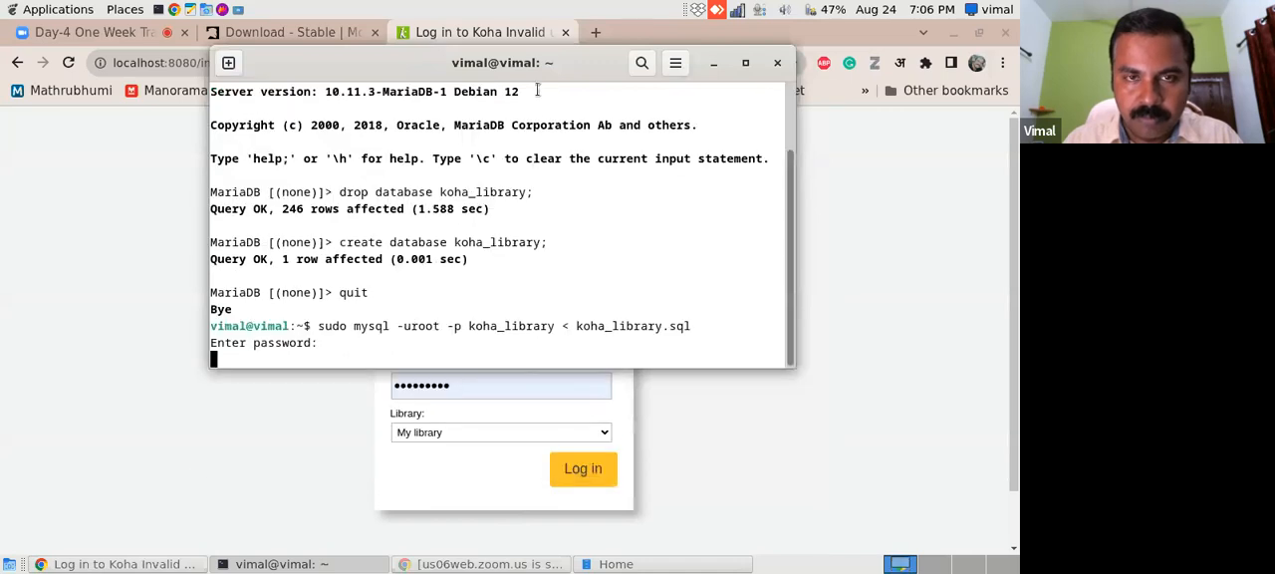
key(Return)
click(713, 62)
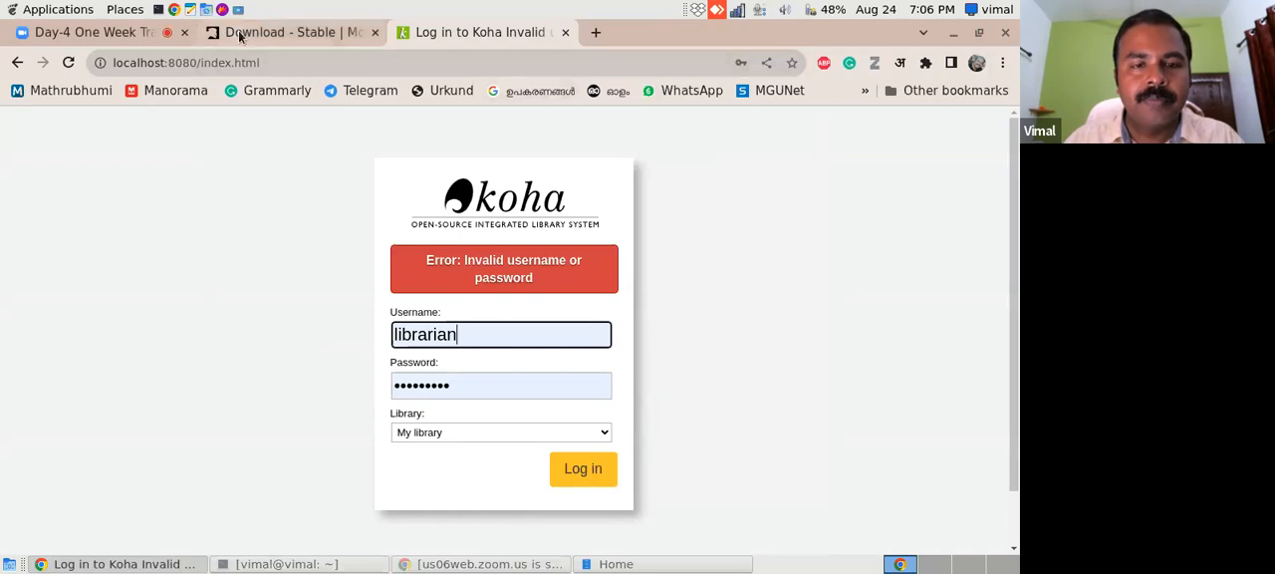
- Switch back to the terminal and upgrade the restored database with sudo koha-upgrade-schema library
click(321, 564)
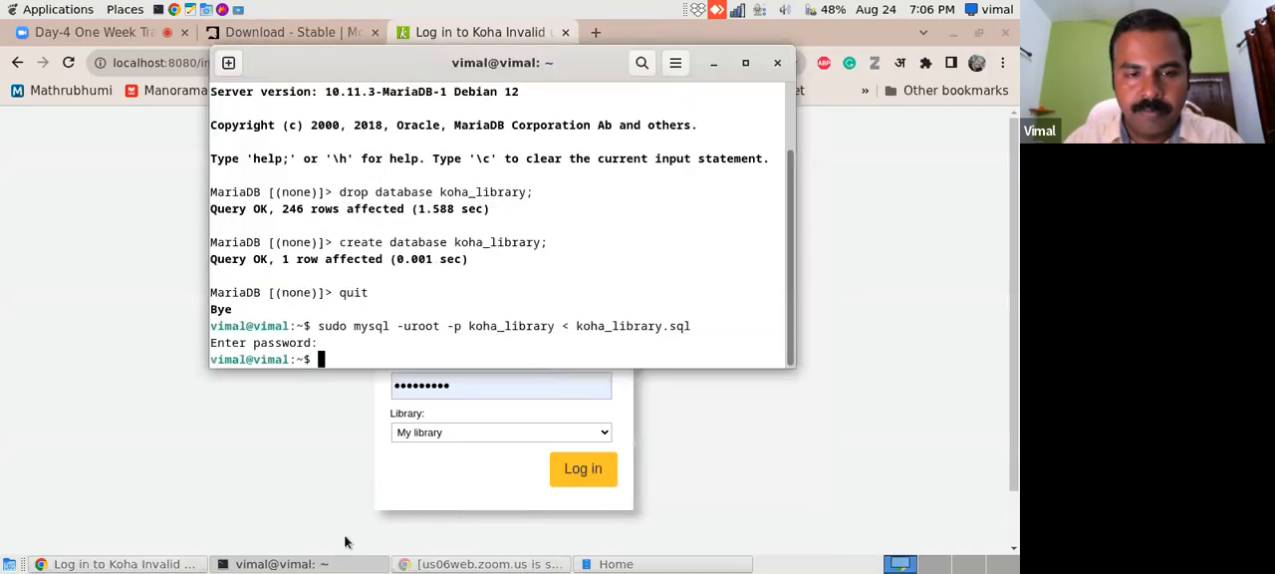
text(sud)
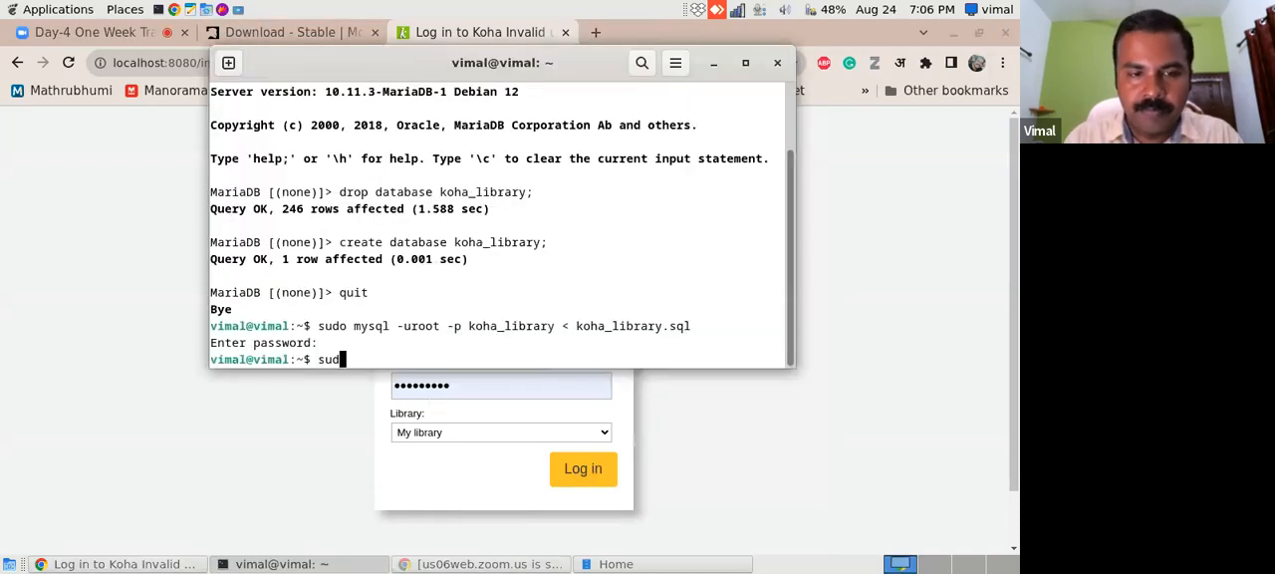
text(o koha-u)
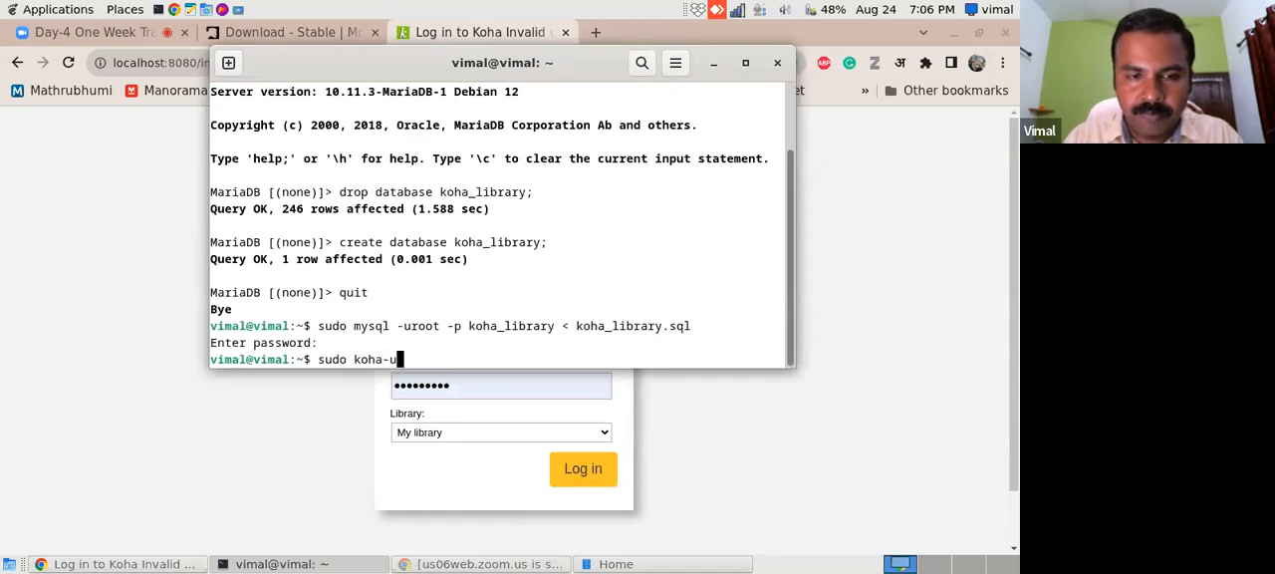
text(pgrade-schema library)
key(Return)
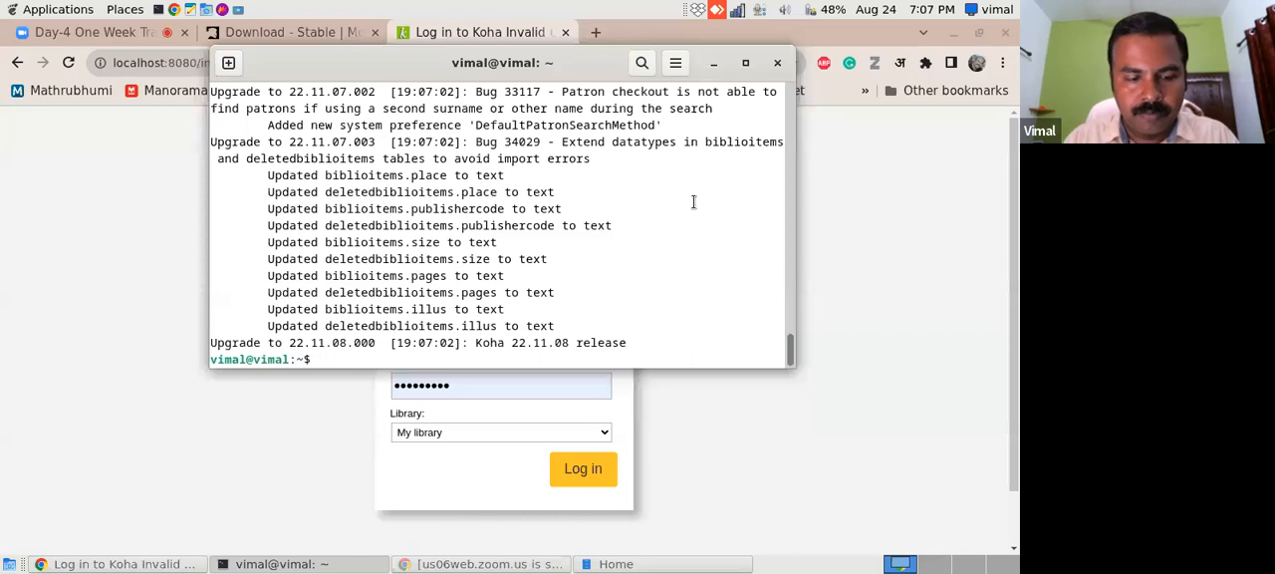
- Minimize the terminal and reload the Koha login page, resubmitting the login form
click(714, 65)
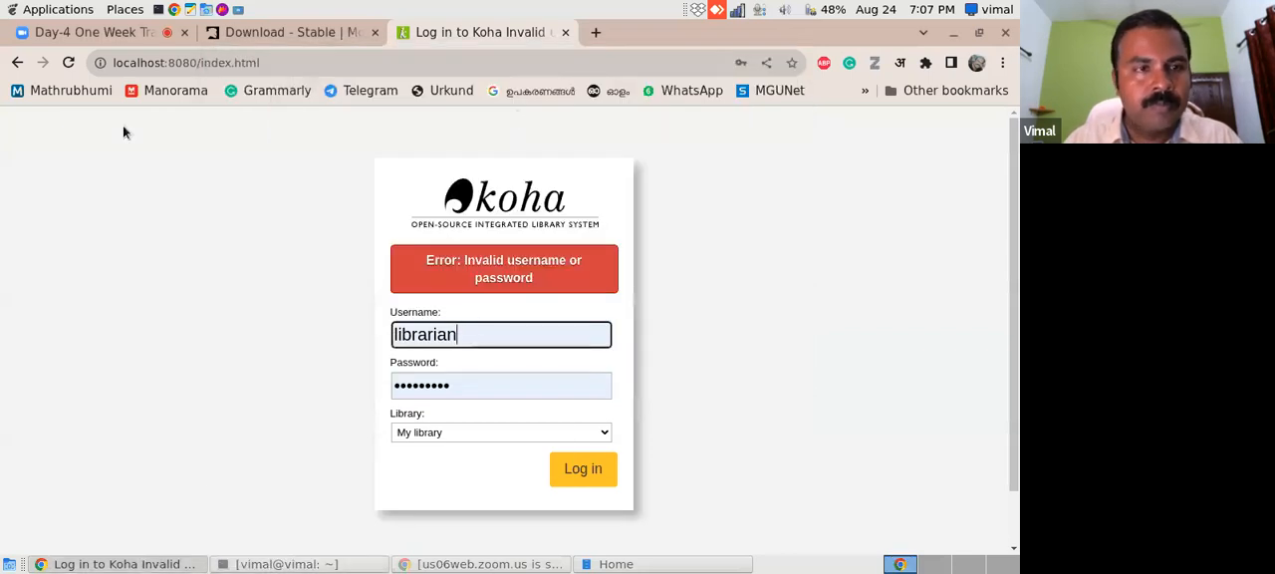
click(69, 65)
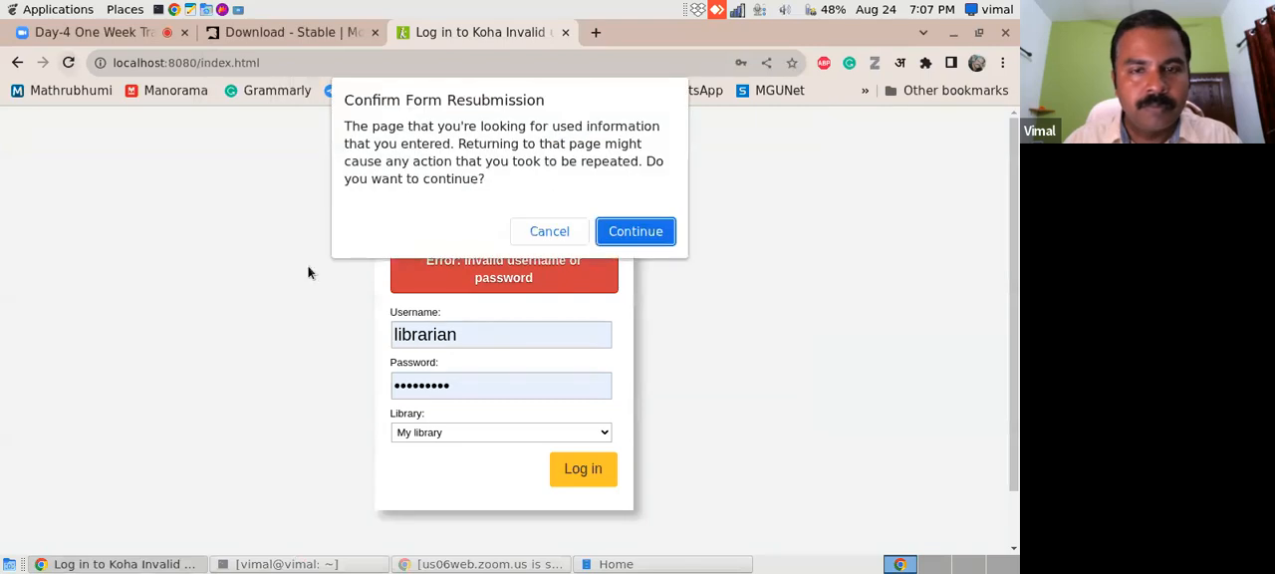
click(642, 231)
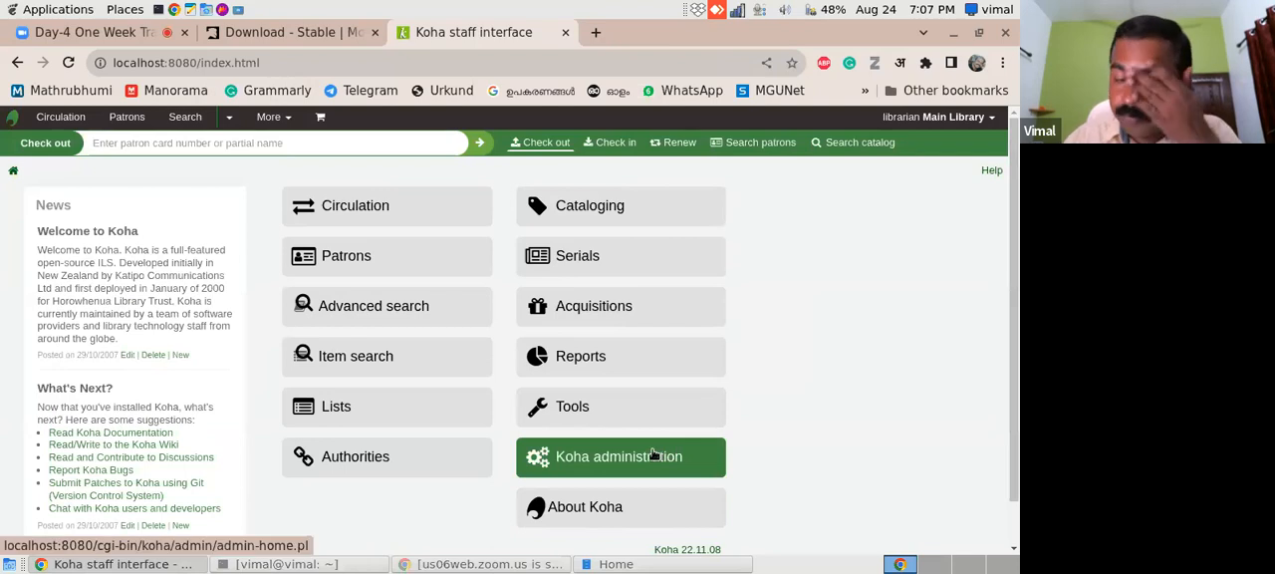
- Open the Cataloging module and check the input languages offered by the Google Input Tools extension
click(576, 214)
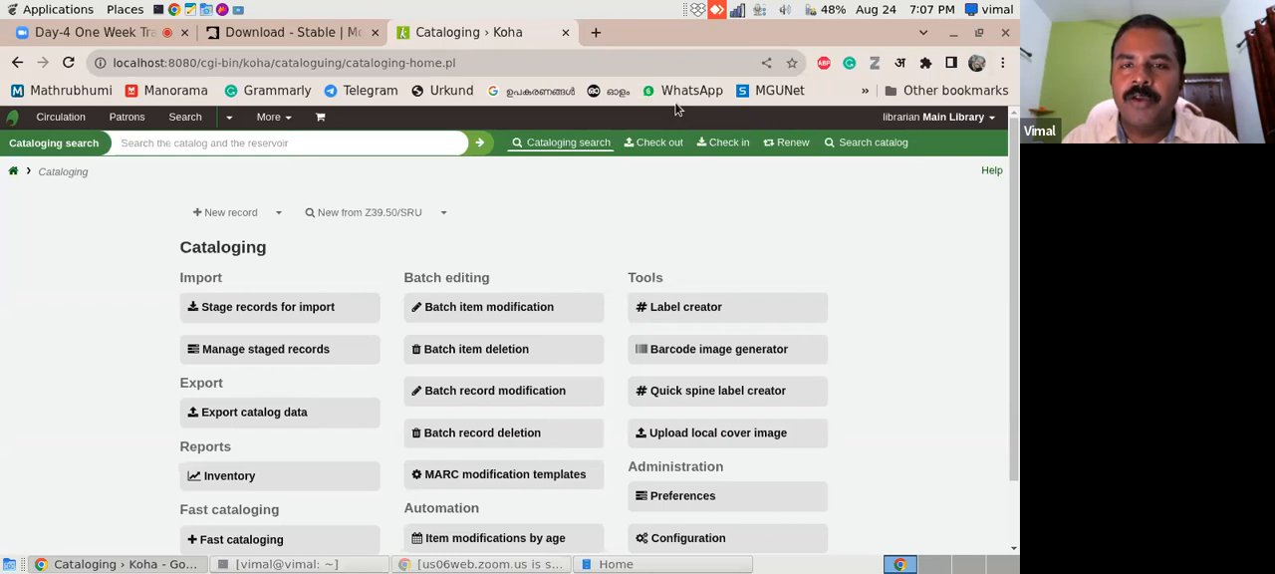
click(901, 65)
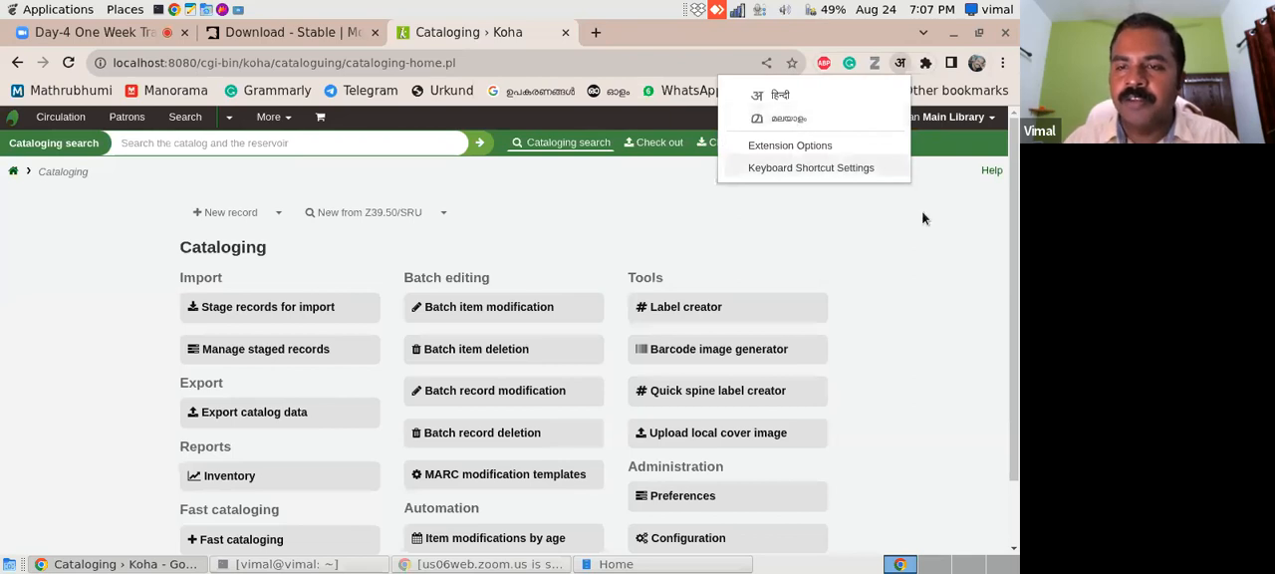
click(955, 290)
mouse_move(1014, 249)
mouse_down()
mouse_move(1014, 339)
mouse_move(1002, 244)
mouse_up()
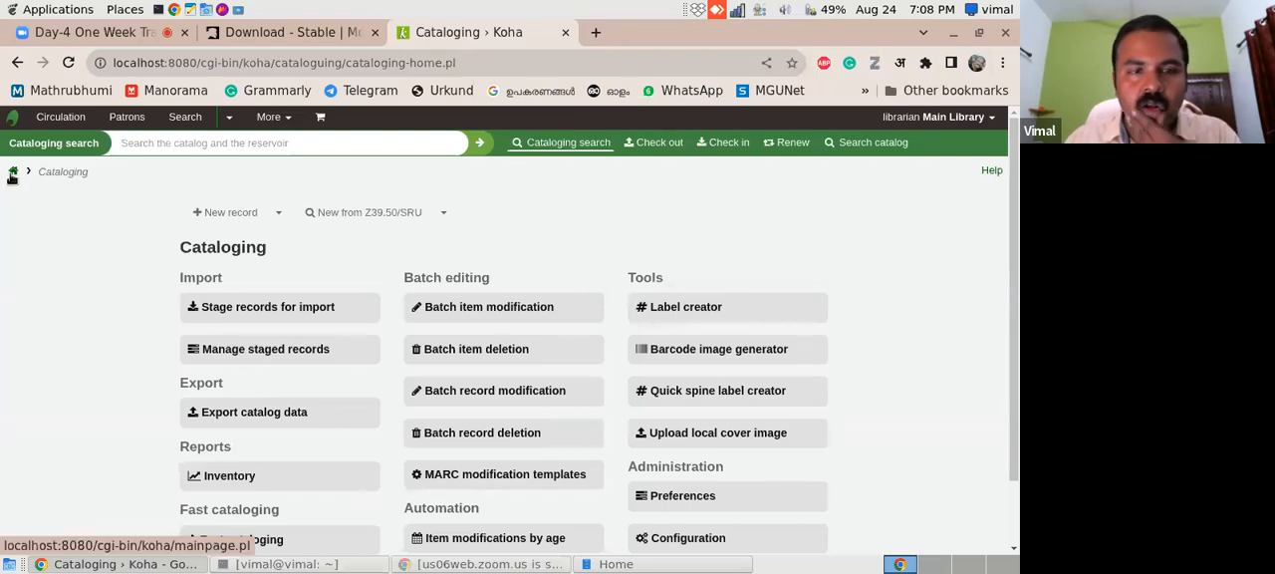
drag(1015, 219, 1011, 267)
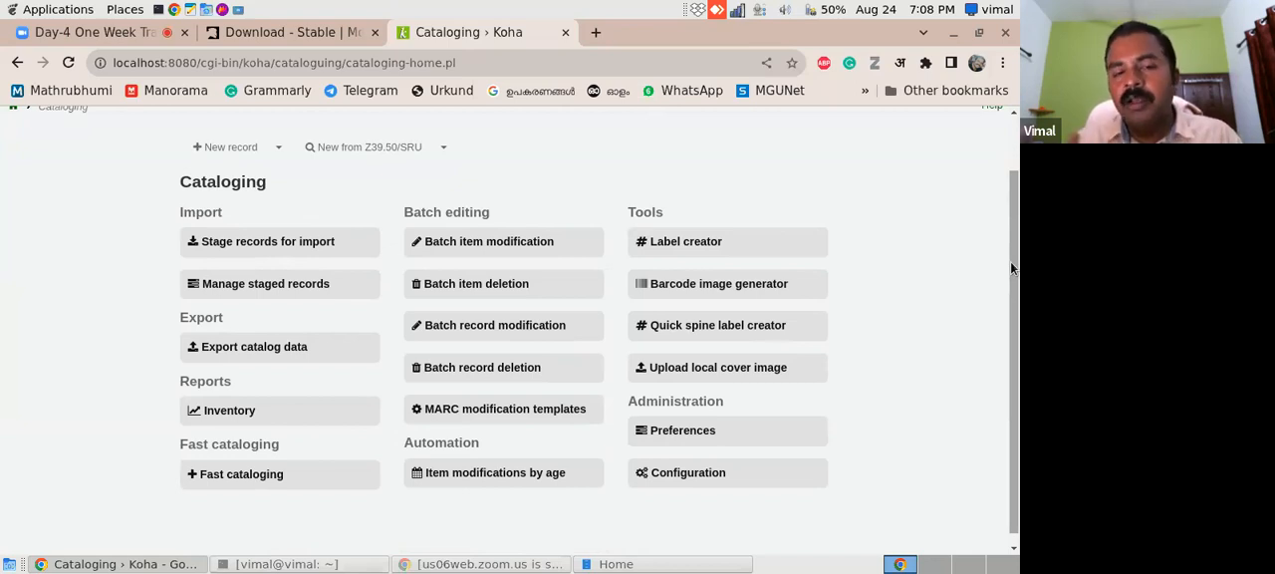
- Start a new catalog record with the Default framework and look through its MARC fields
click(278, 146)
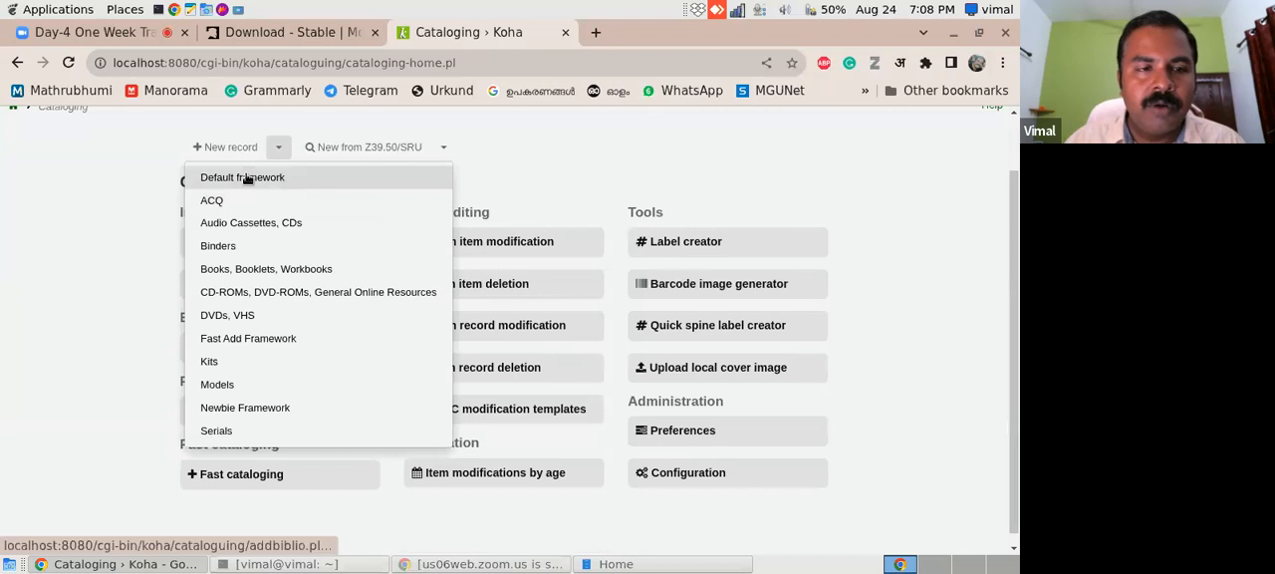
click(248, 177)
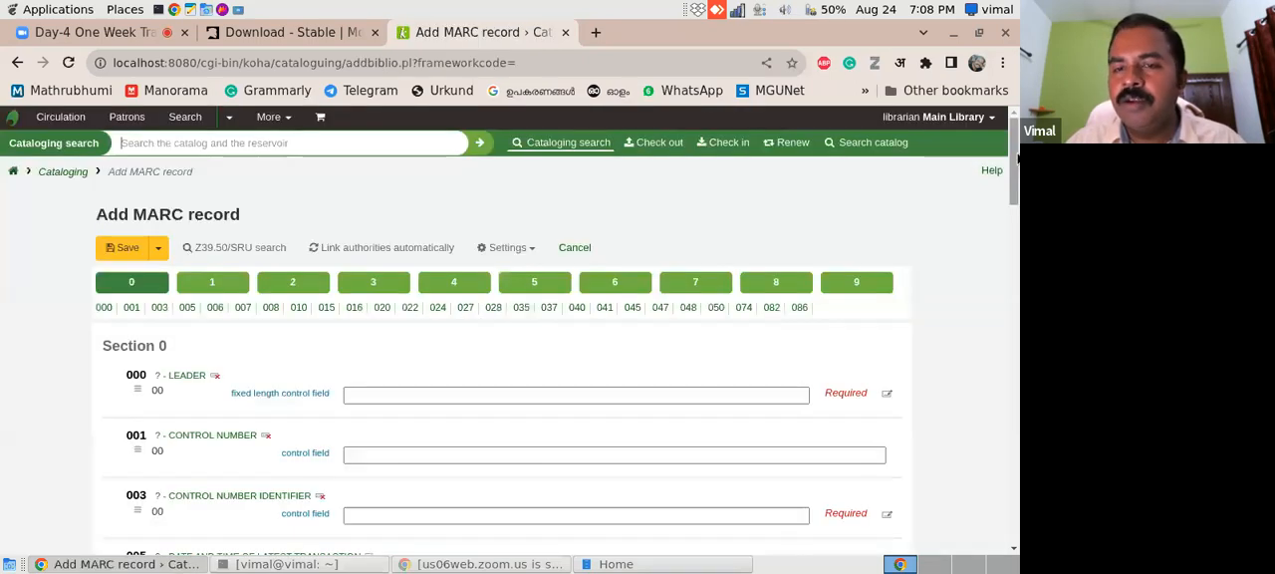
scroll(991, 250, down, 8)
scroll(989, 330, down, 5)
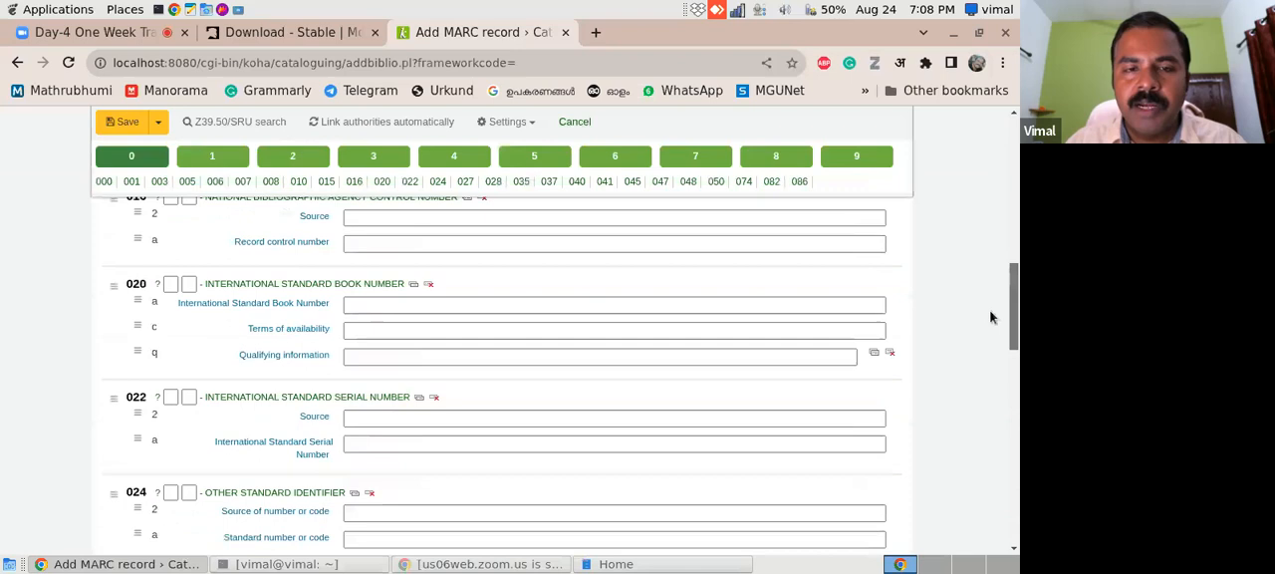
drag(977, 373, 957, 169)
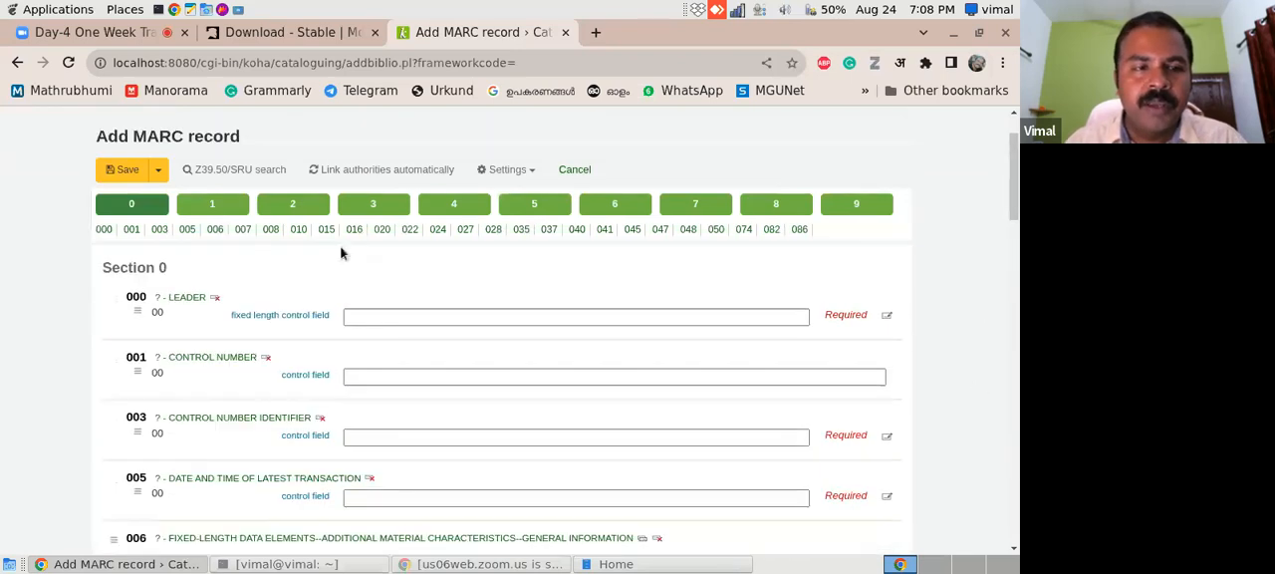
- Change the new record's framework in the editor settings to the shorter one without numbered sections
click(157, 172)
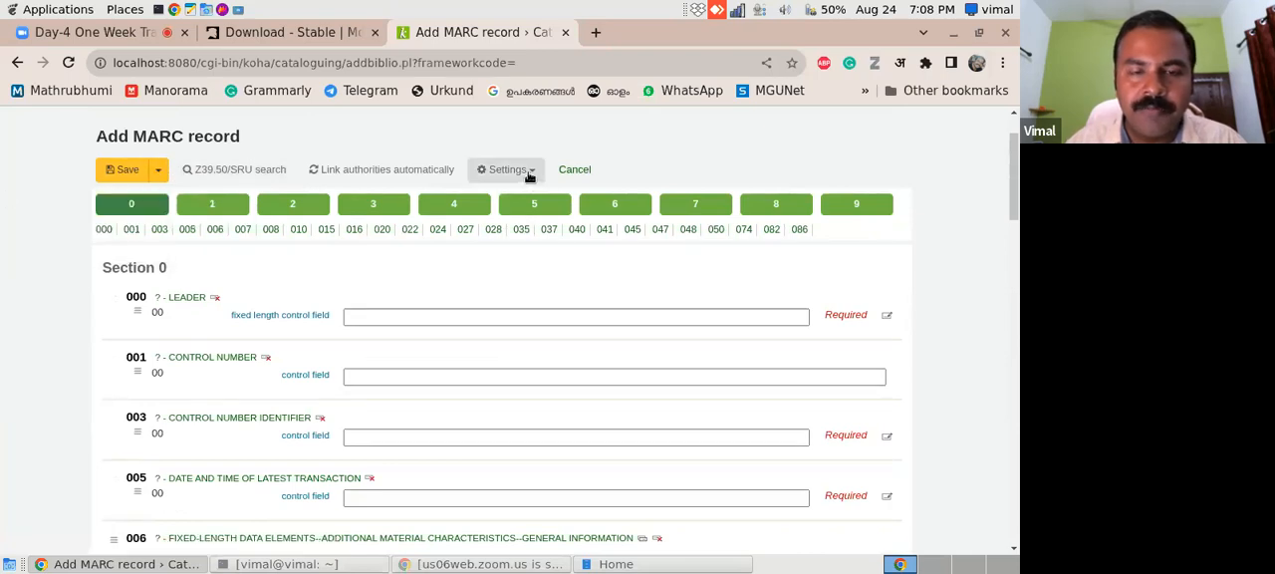
click(526, 176)
click(538, 361)
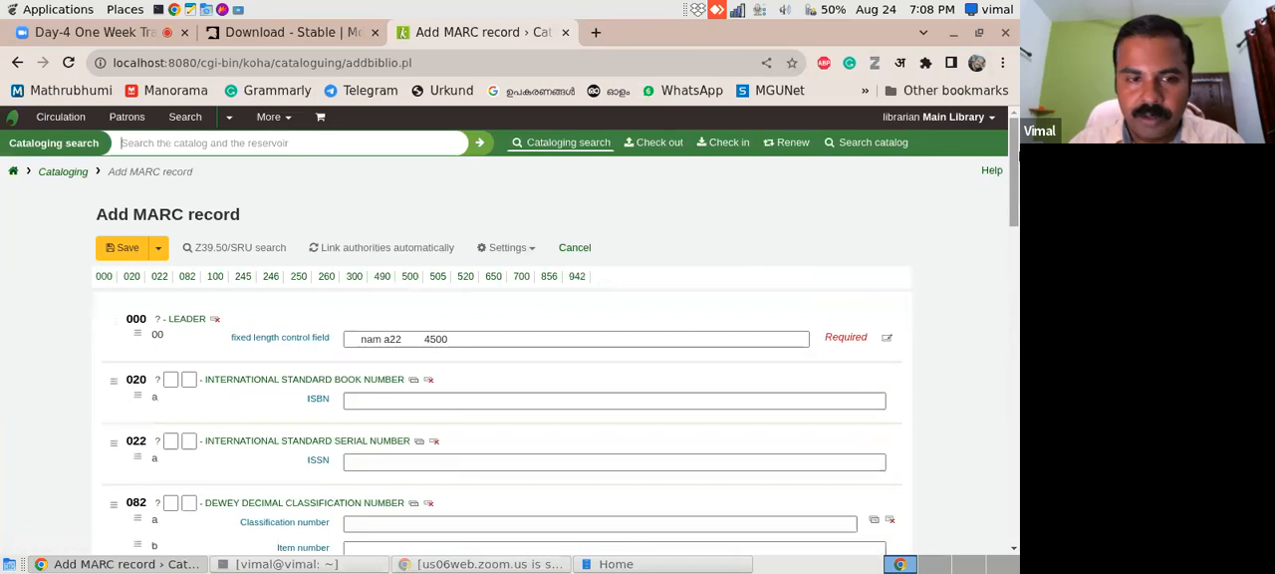
drag(1013, 164, 973, 127)
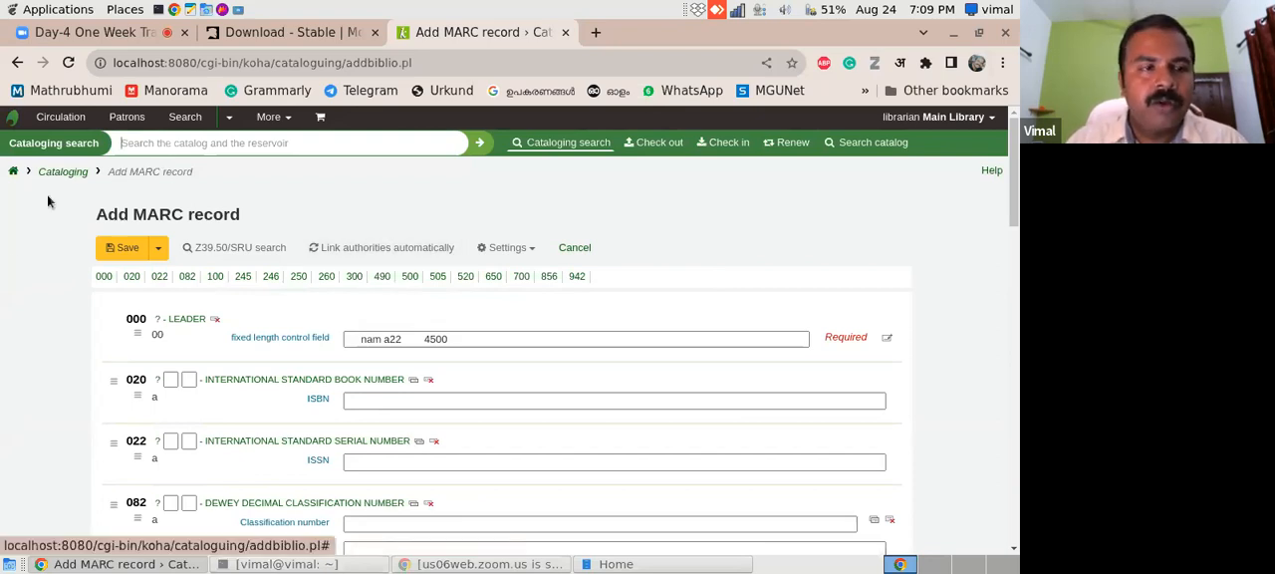
- Open the Koha home page in a new browser tab, switch to it and look over the modules
right_click(15, 174)
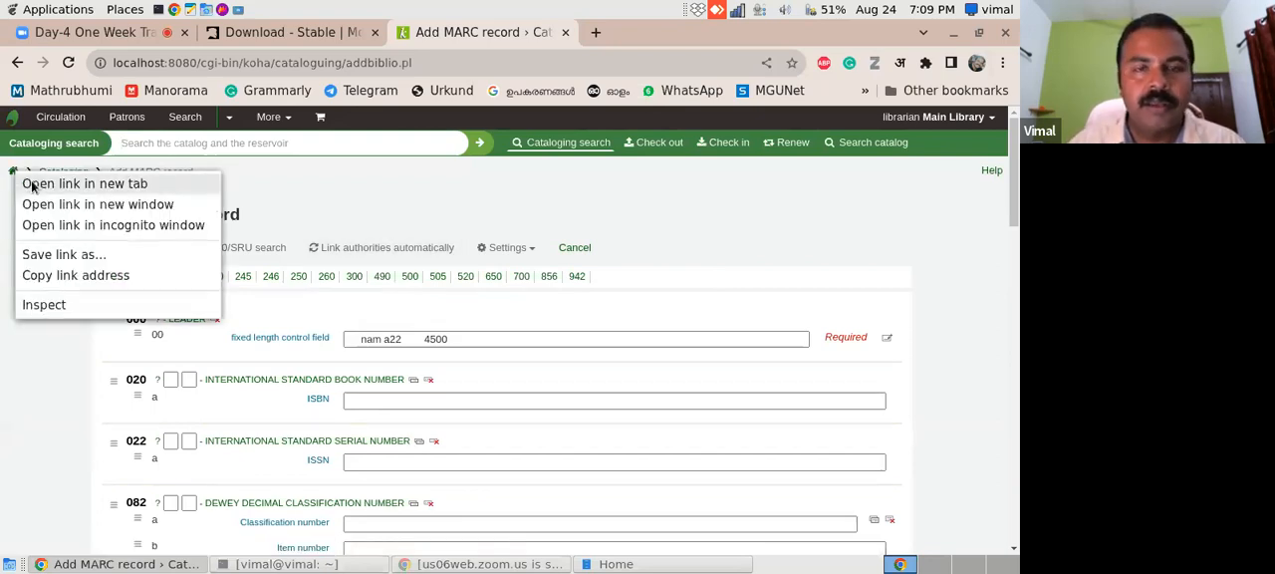
click(60, 183)
click(623, 34)
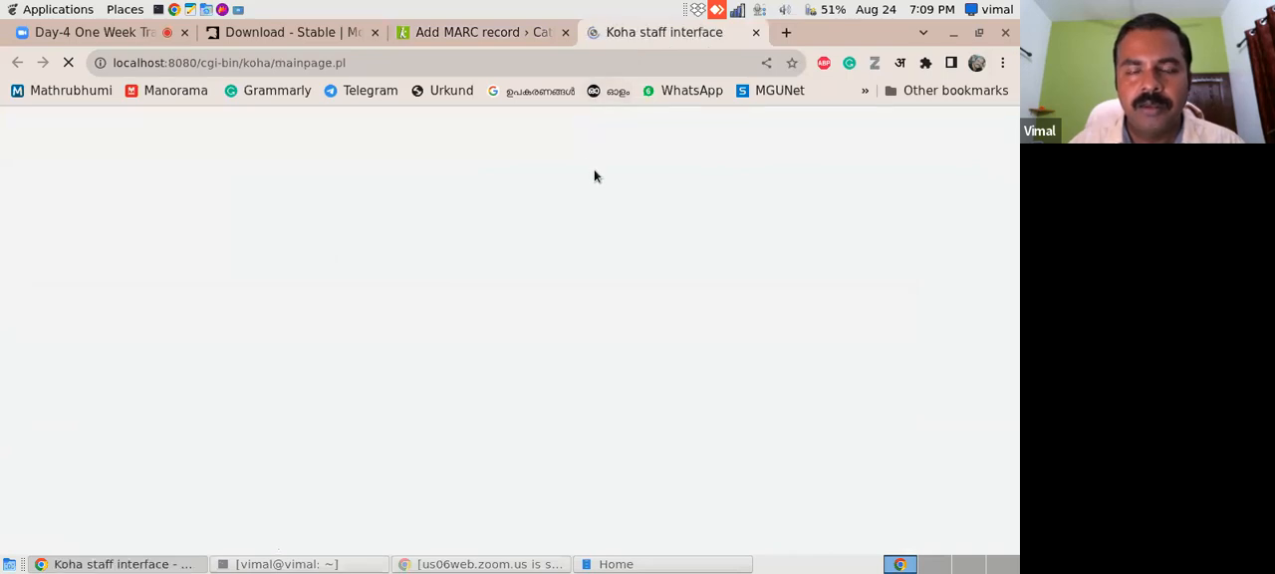
scroll(1011, 231, down, 1)
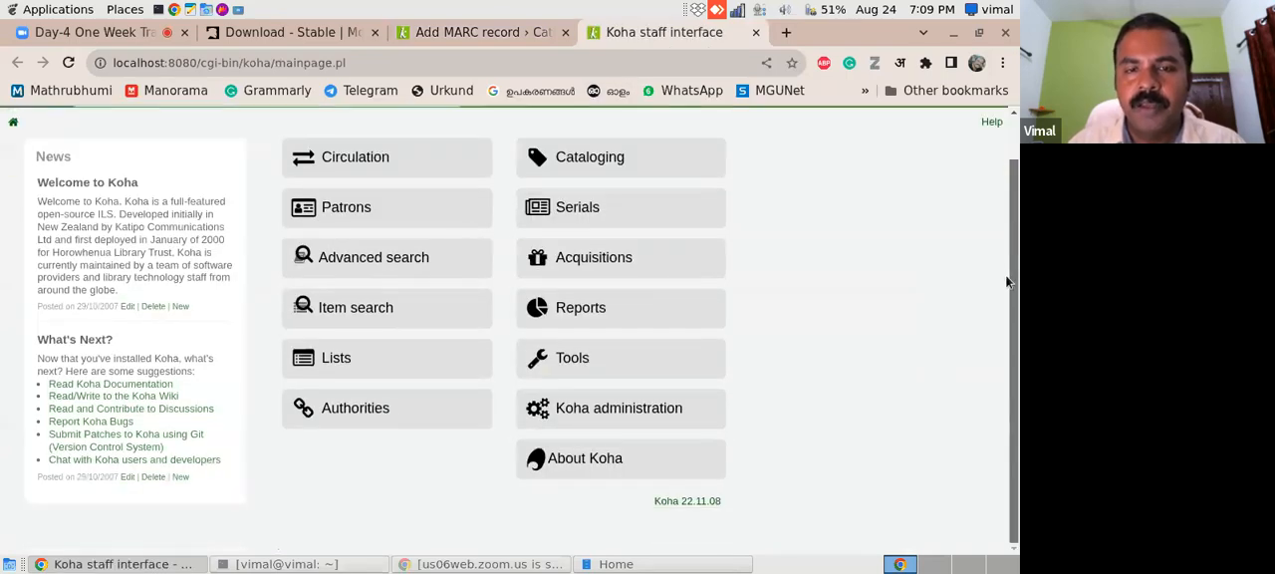
scroll(1008, 252, up, 1)
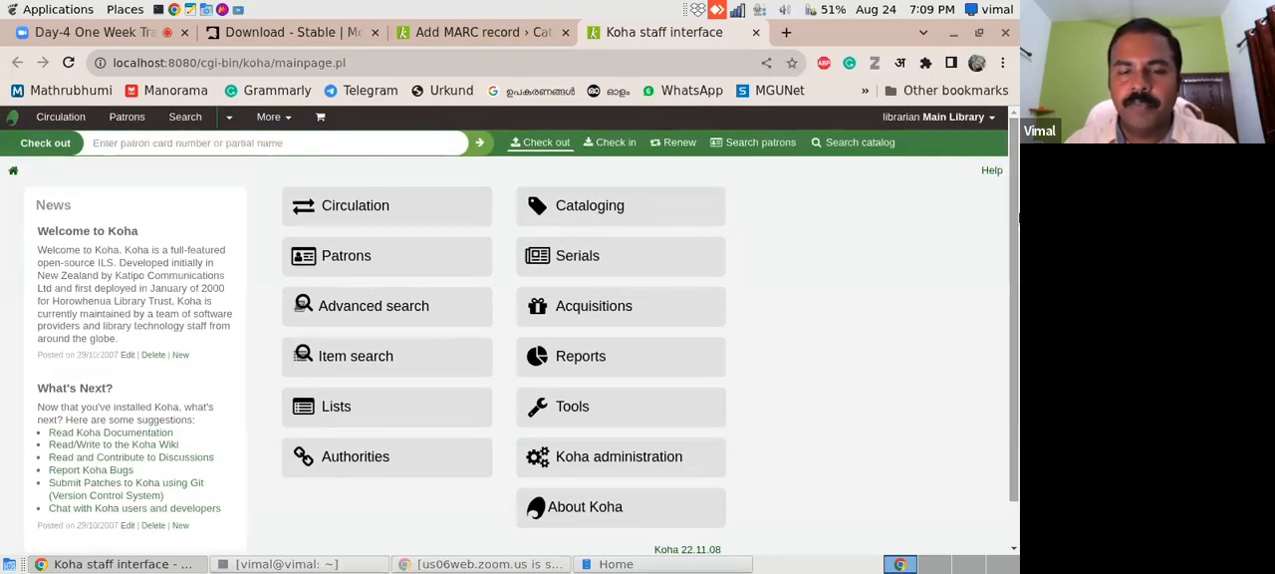
- Open Koha administration in the new tab, keeping the Add MARC record page open in the other
mouse_move(1010, 245)
mouse_down()
mouse_move(1010, 298)
mouse_move(1011, 238)
mouse_move(1011, 251)
mouse_up()
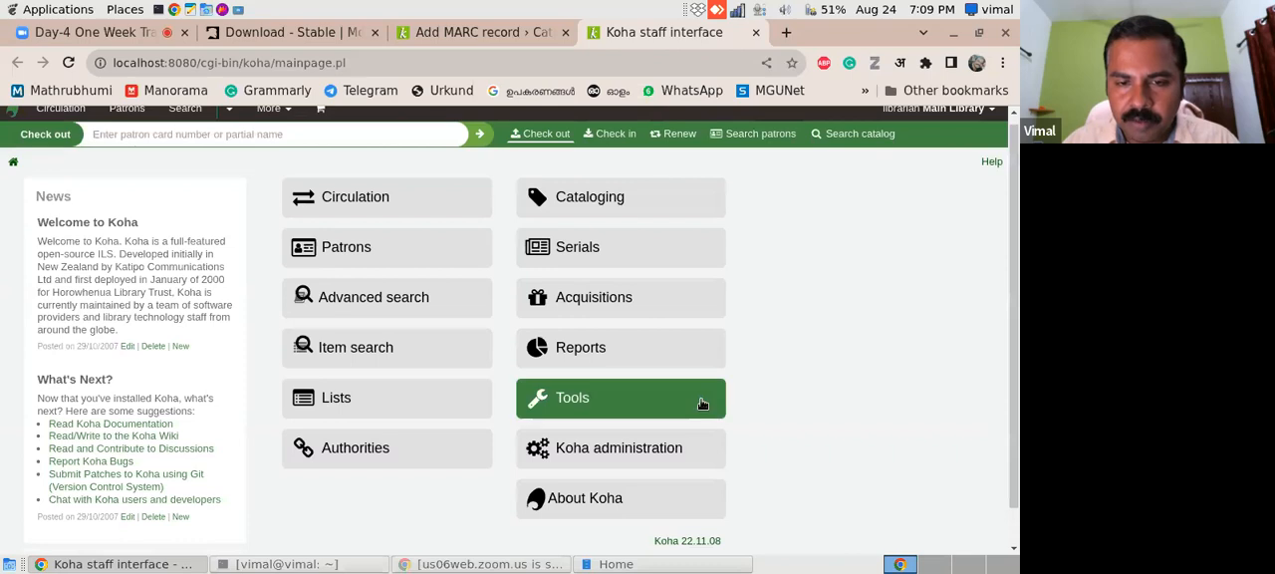
click(660, 444)
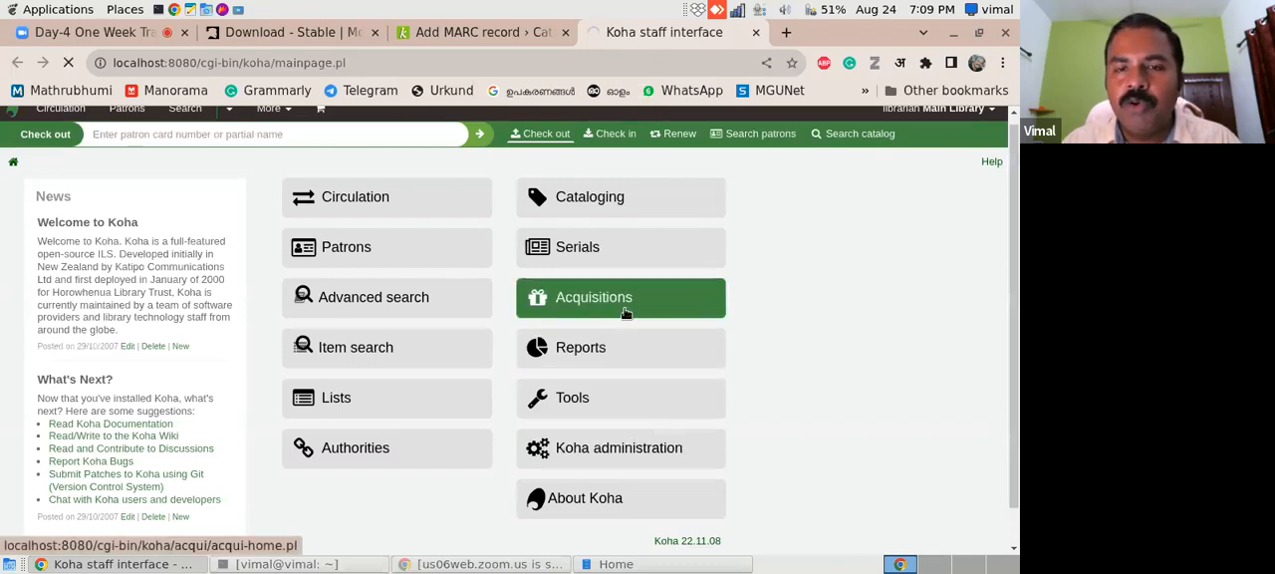
click(459, 33)
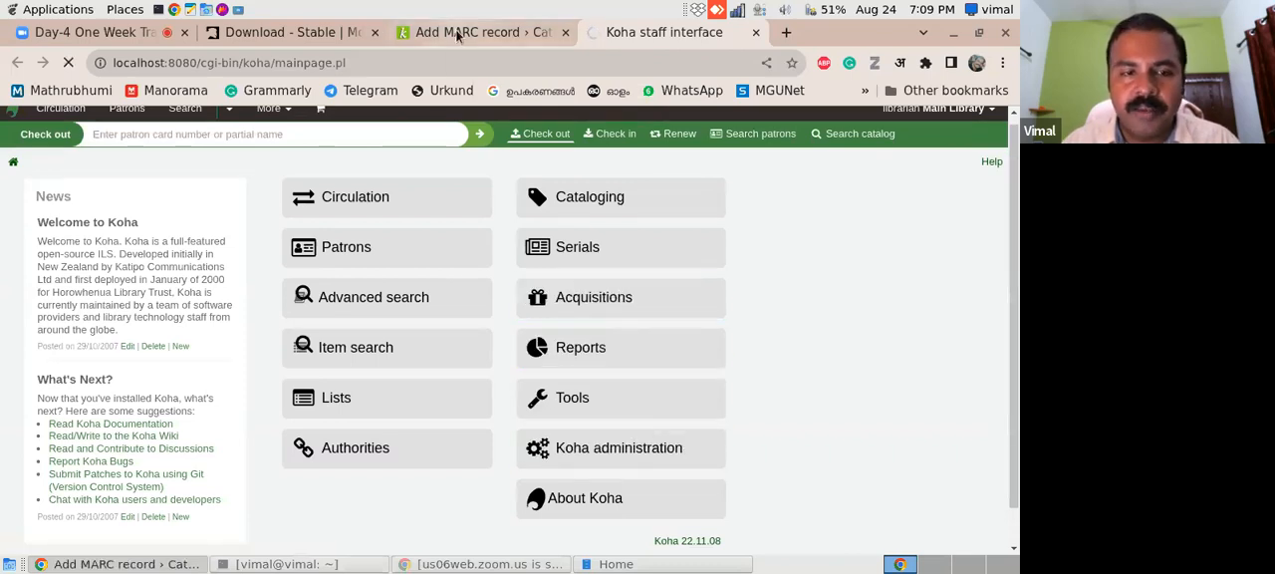
click(673, 36)
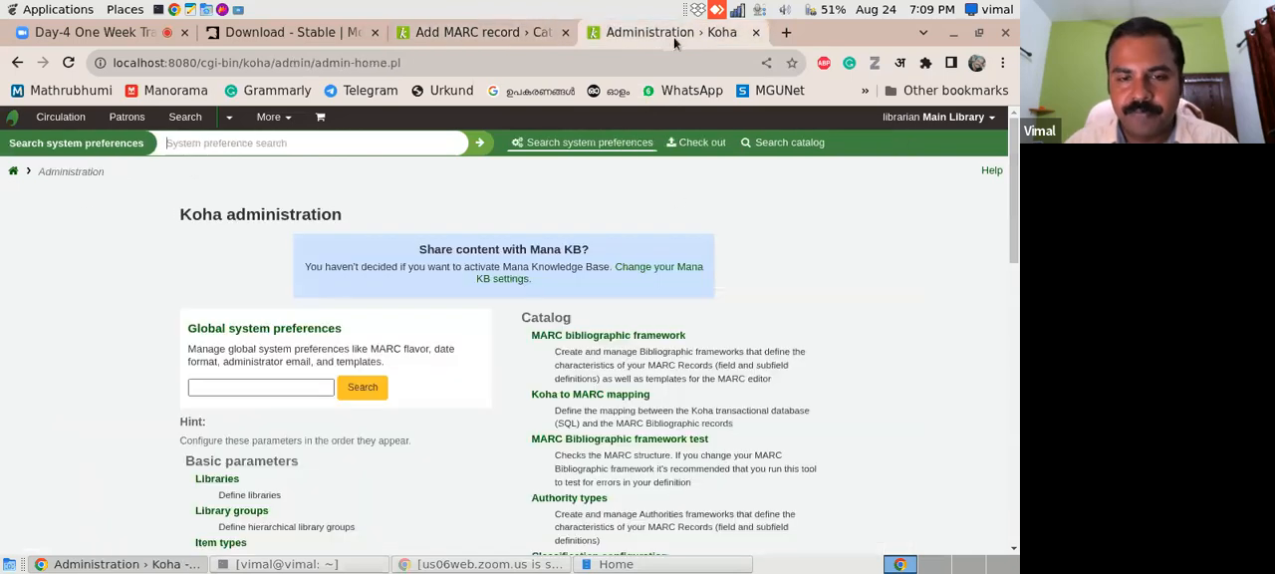
- Enlarge the Koha pages to 125% browser zoom from the Add MARC record page, and return to Koha administration
click(463, 31)
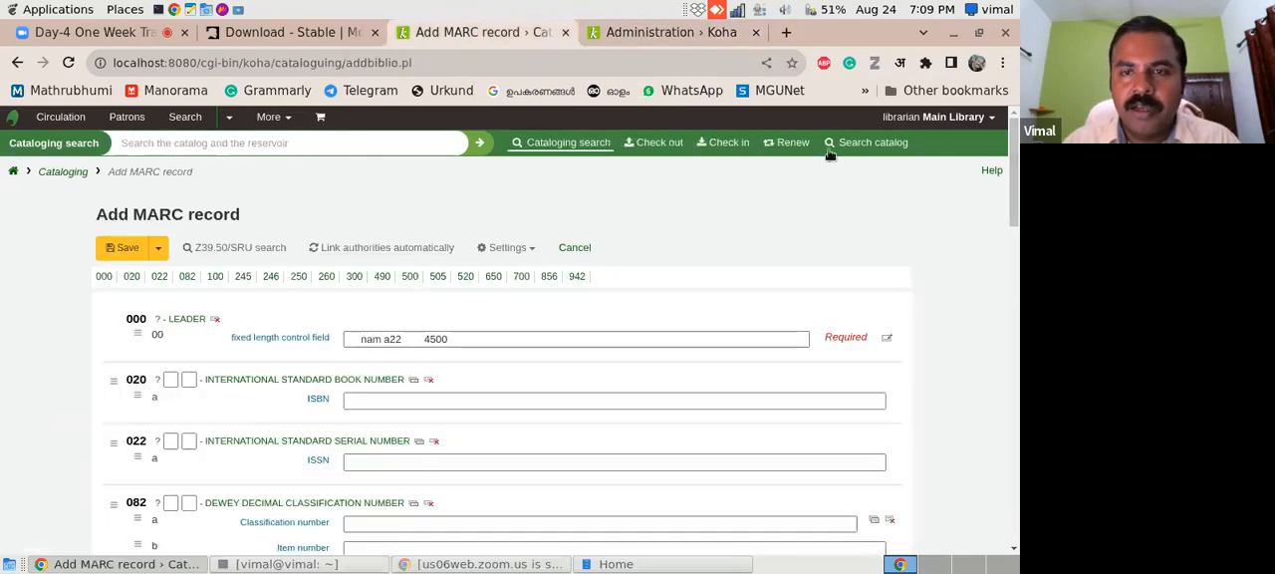
click(1002, 62)
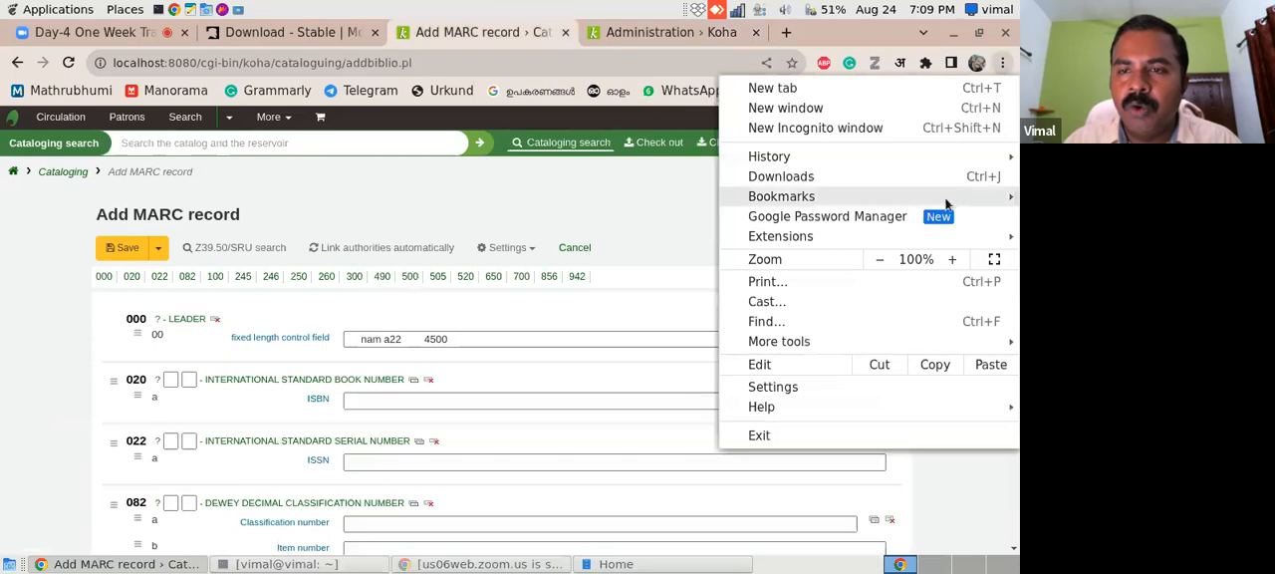
click(953, 261)
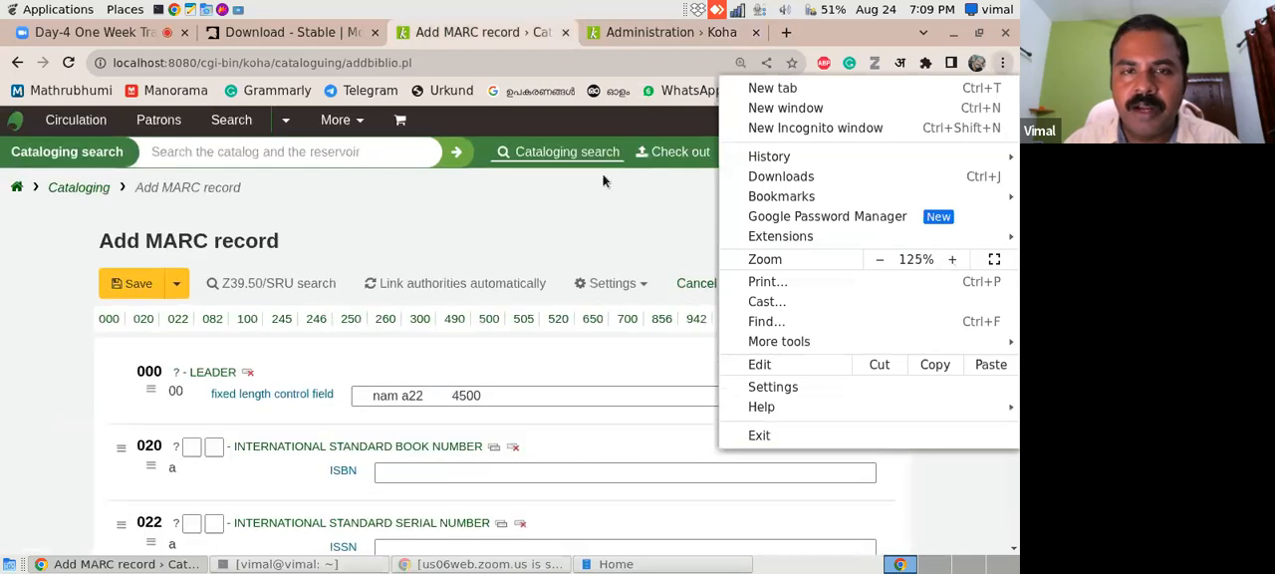
click(624, 34)
click(623, 33)
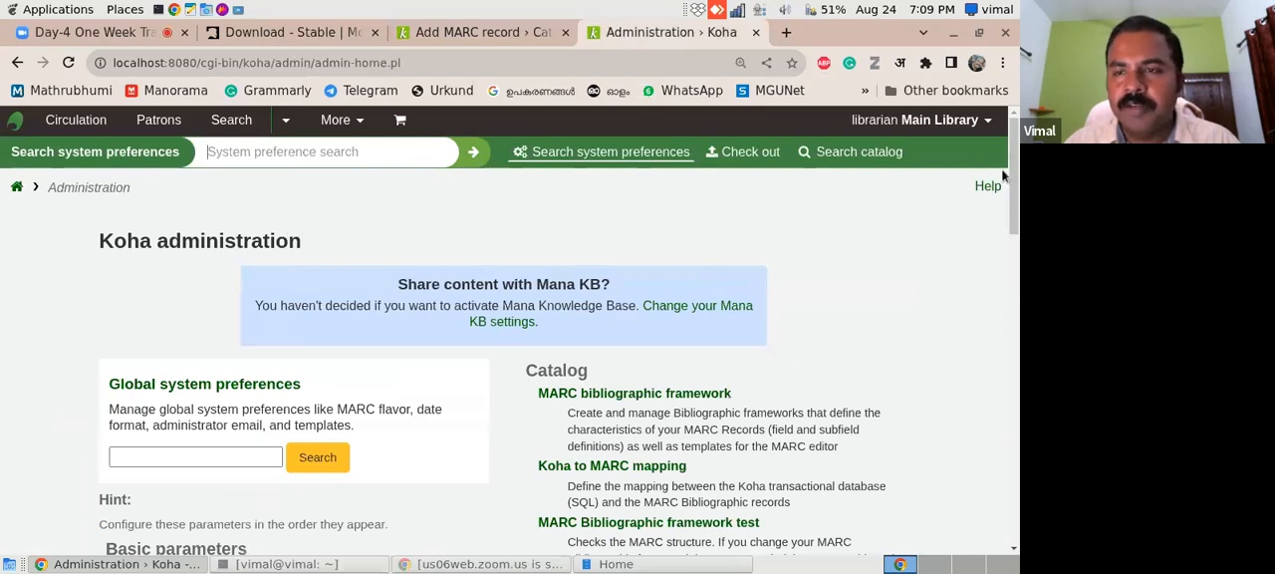
- Open the MARC bibliographic framework page from the Catalog section of Koha administration
scroll(1014, 175, down, 3)
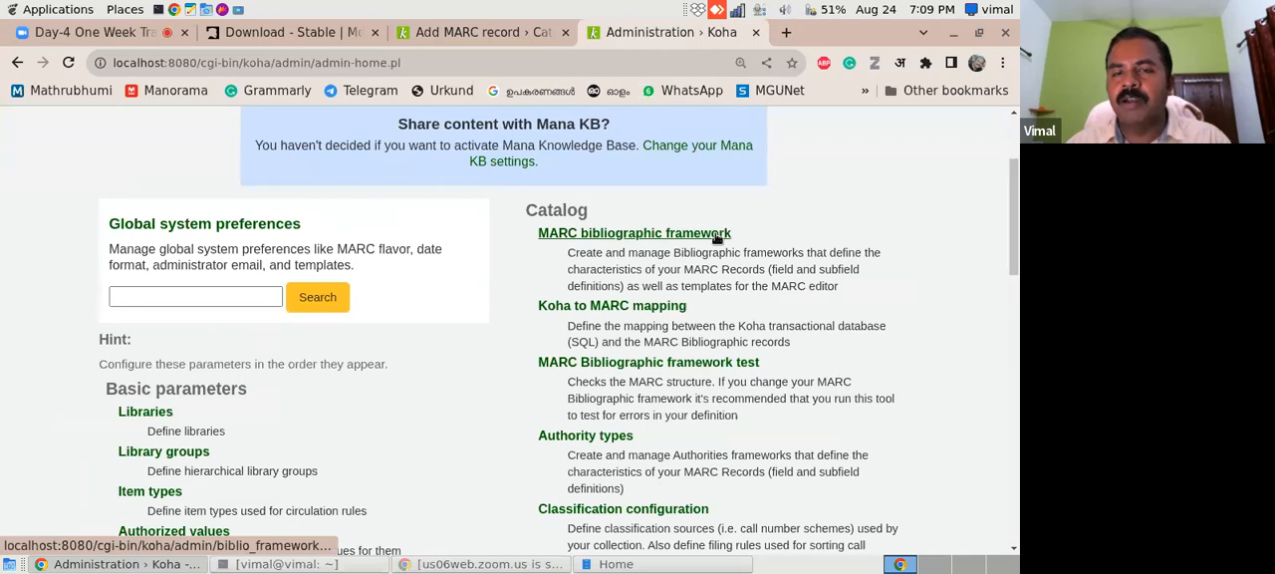
drag(731, 239, 528, 227)
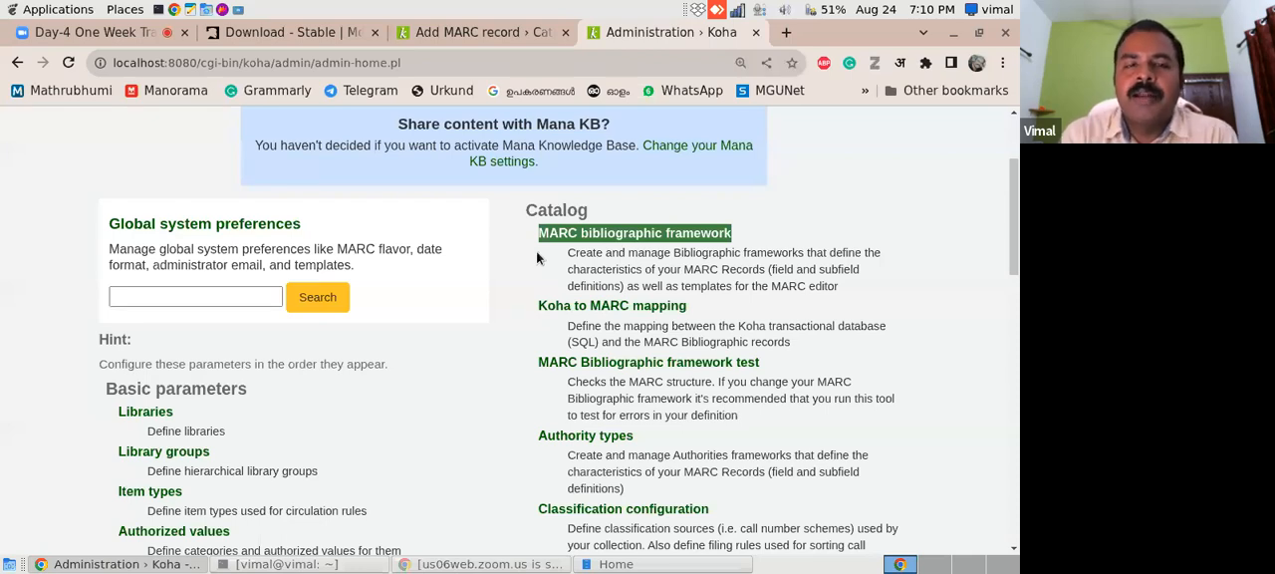
click(473, 33)
click(668, 33)
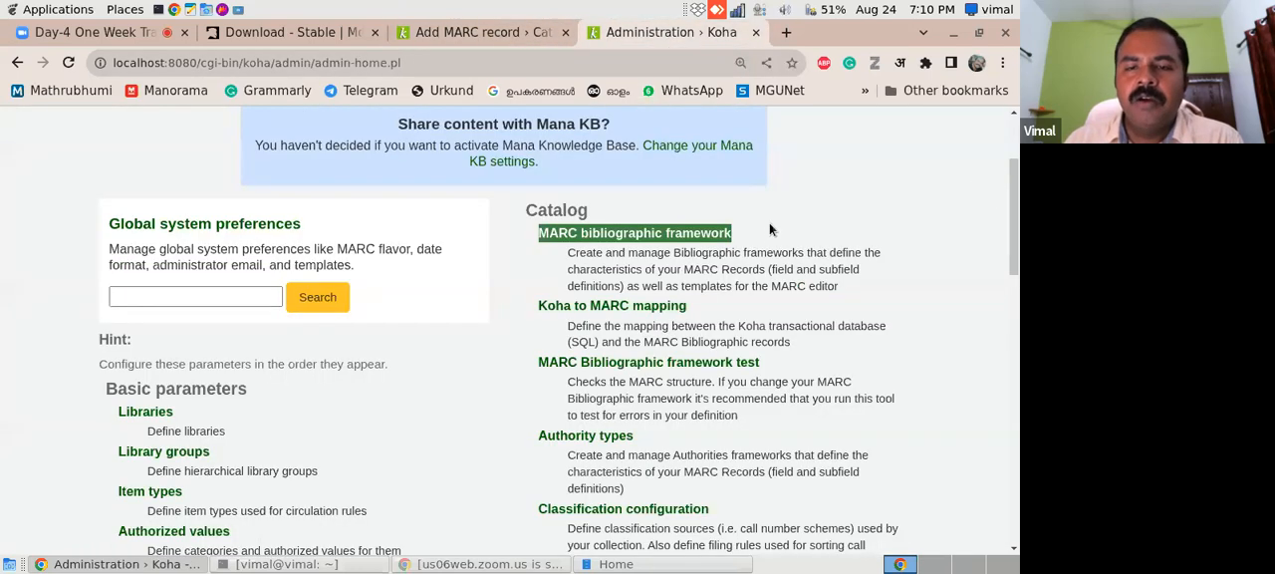
click(637, 236)
- Look over the fields on the Add MARC record page, and look through the list of MARC frameworks
click(482, 33)
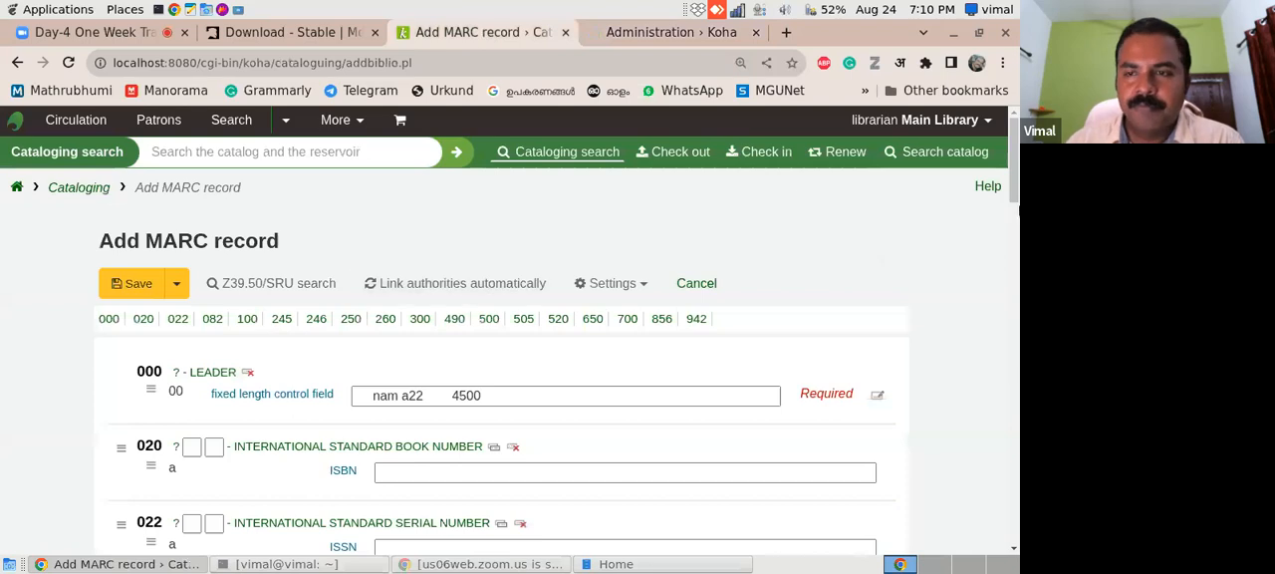
drag(1011, 199, 1003, 282)
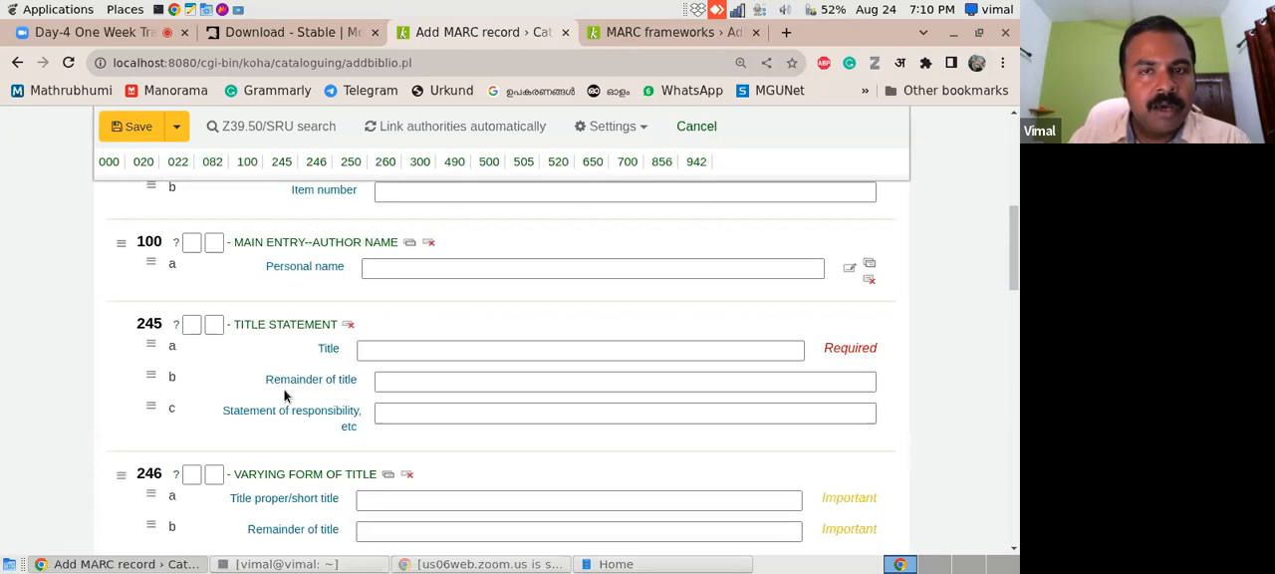
click(663, 35)
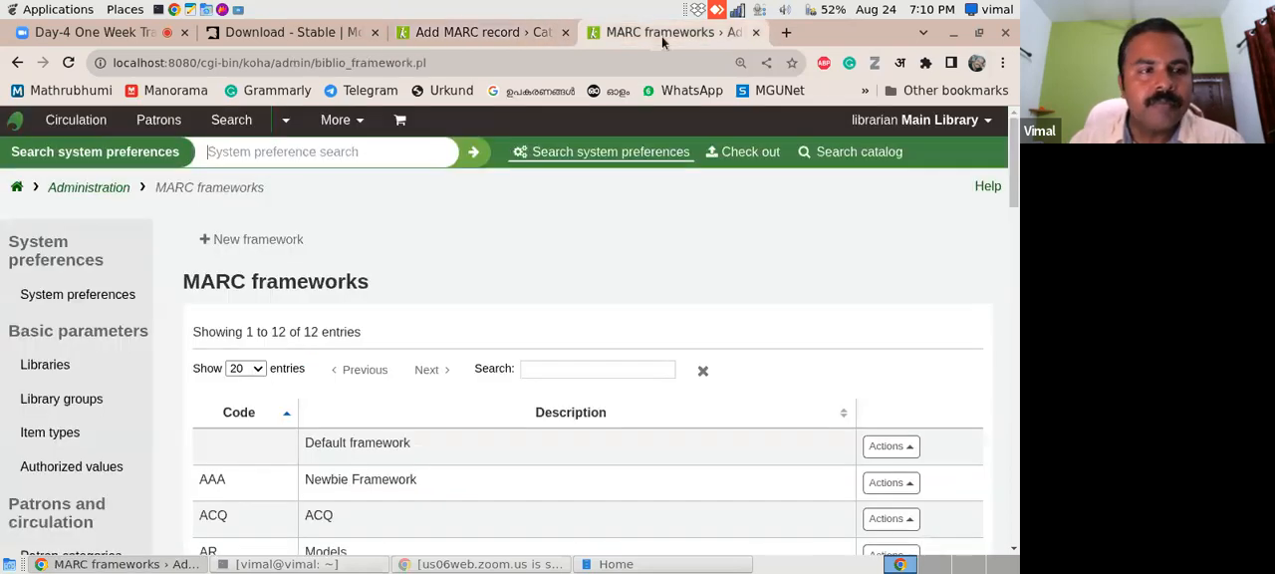
click(17, 62)
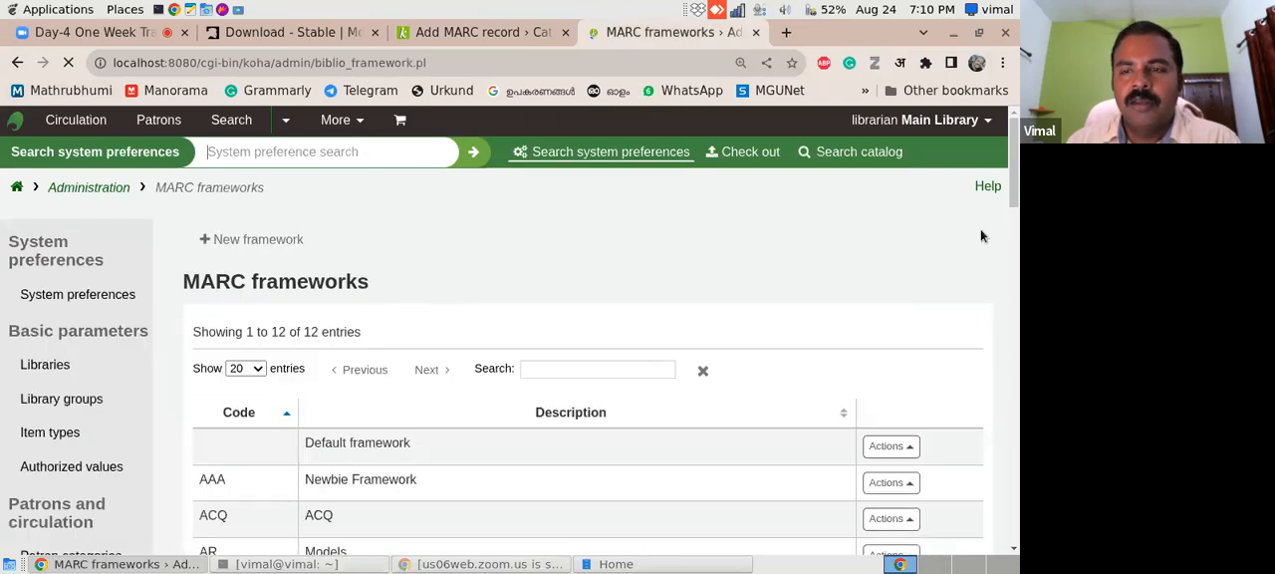
drag(1014, 170, 1010, 201)
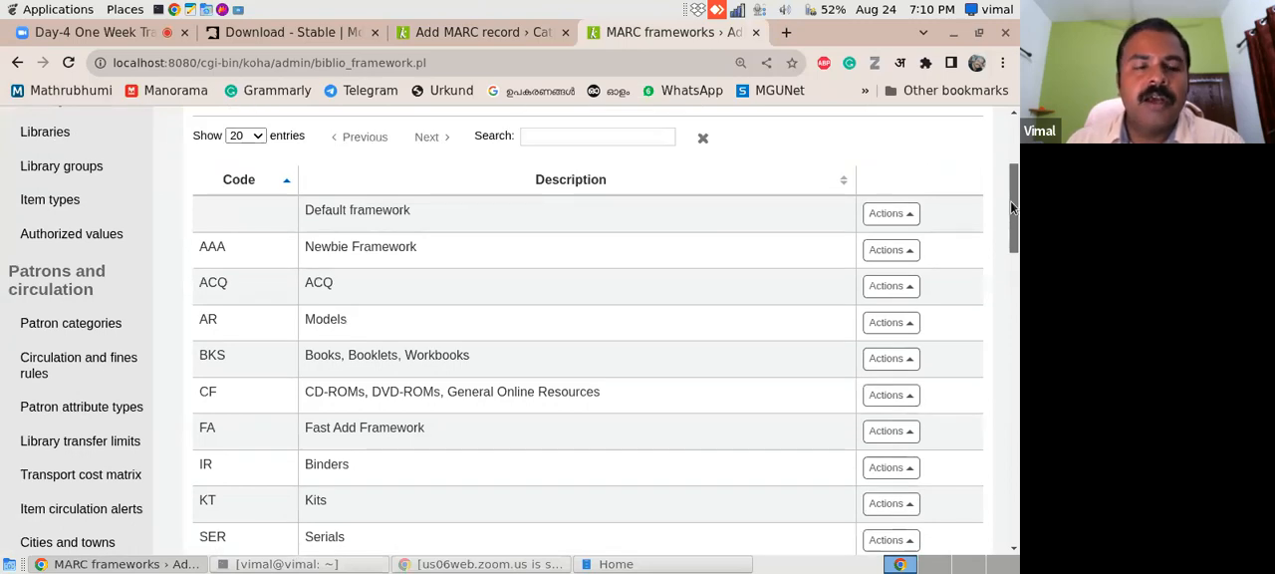
mouse_move(1011, 201)
mouse_down()
mouse_move(1010, 269)
mouse_move(1012, 200)
mouse_up()
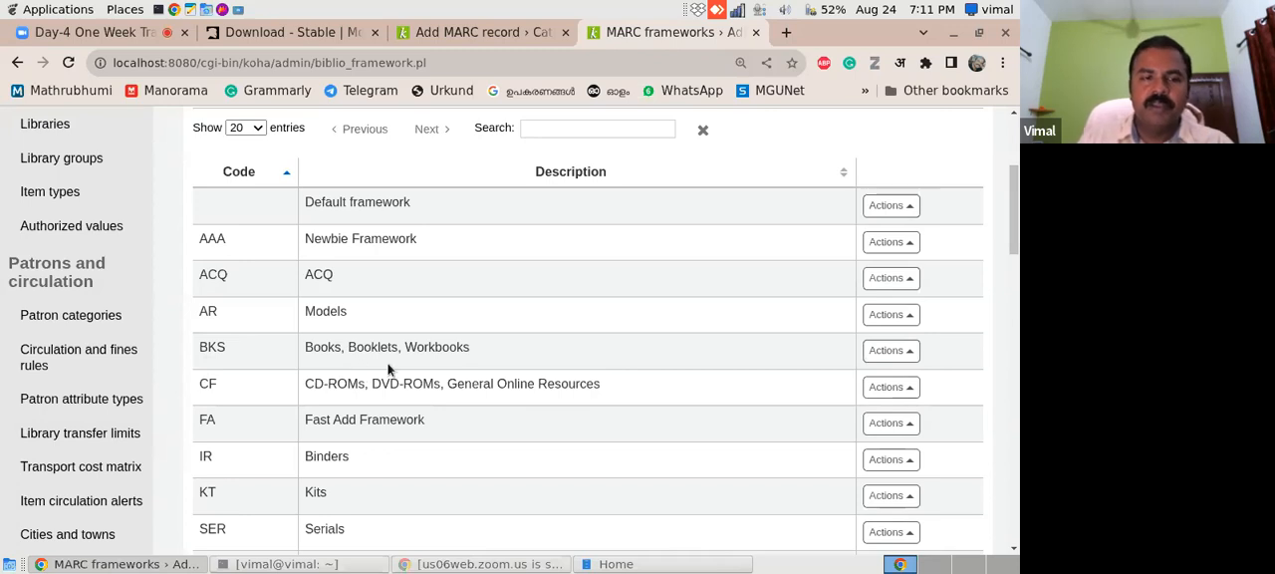
- Check in the Add MARC record editor settings which framework the new record uses
click(495, 28)
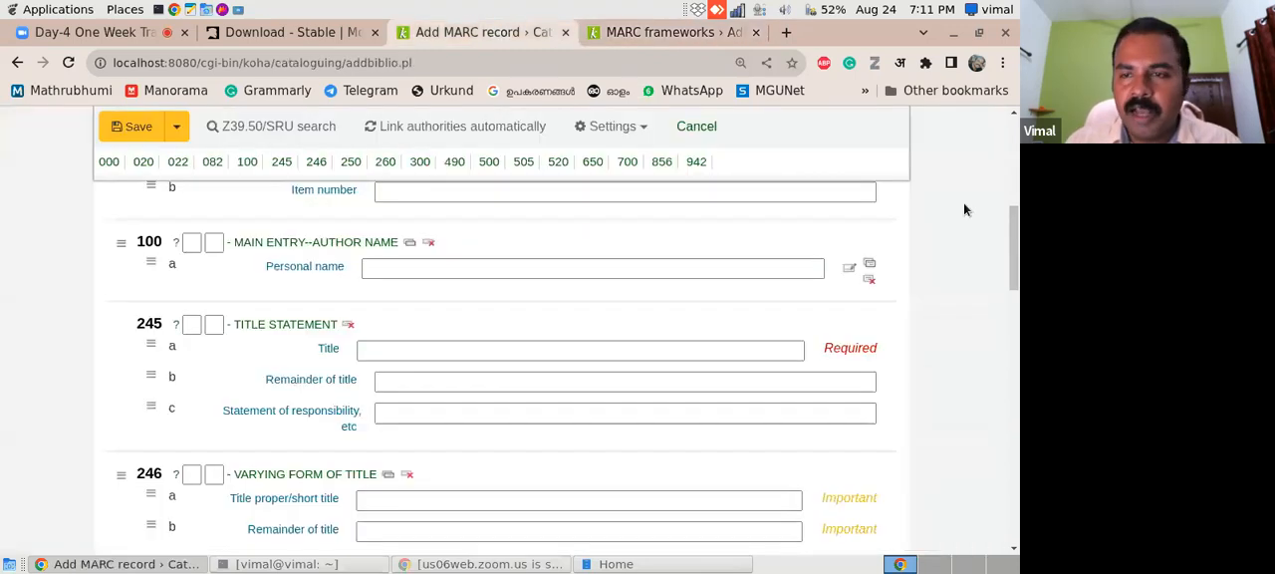
drag(1015, 214, 1015, 159)
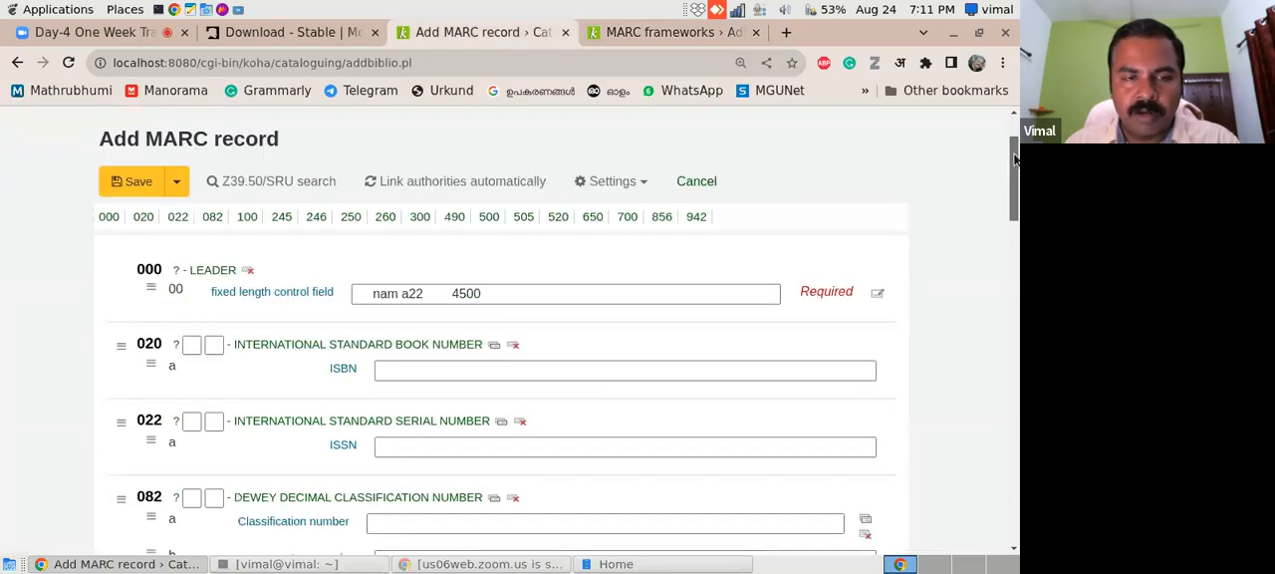
click(645, 191)
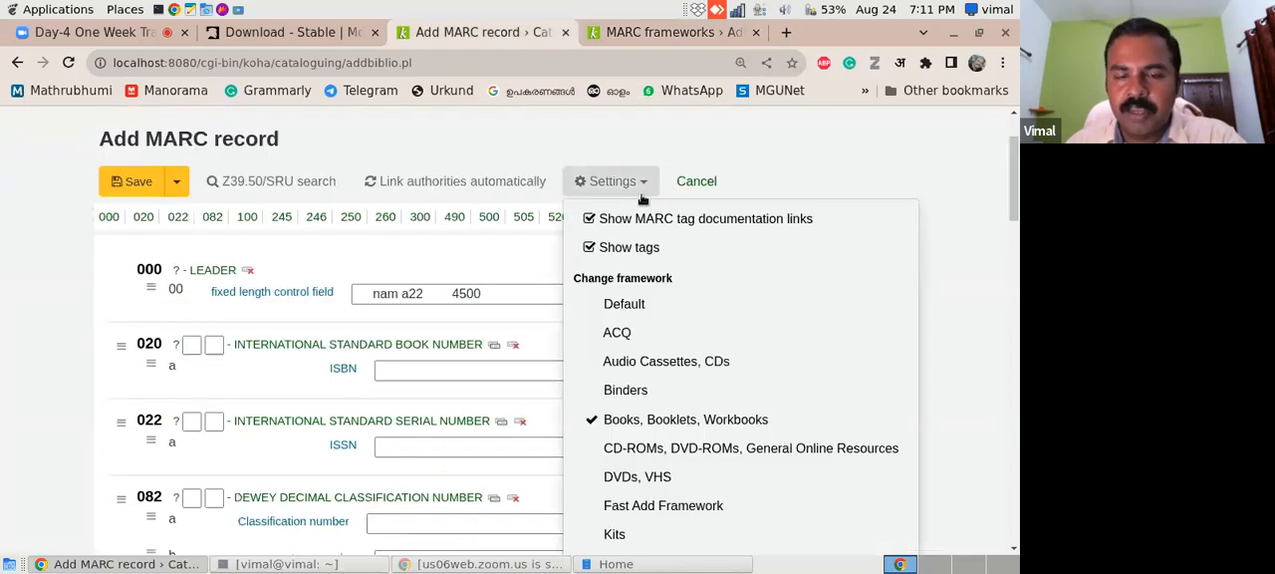
- Return to the MARC frameworks list and open the MARC structure of the Books, Booklets, Workbooks (BKS) framework
click(675, 34)
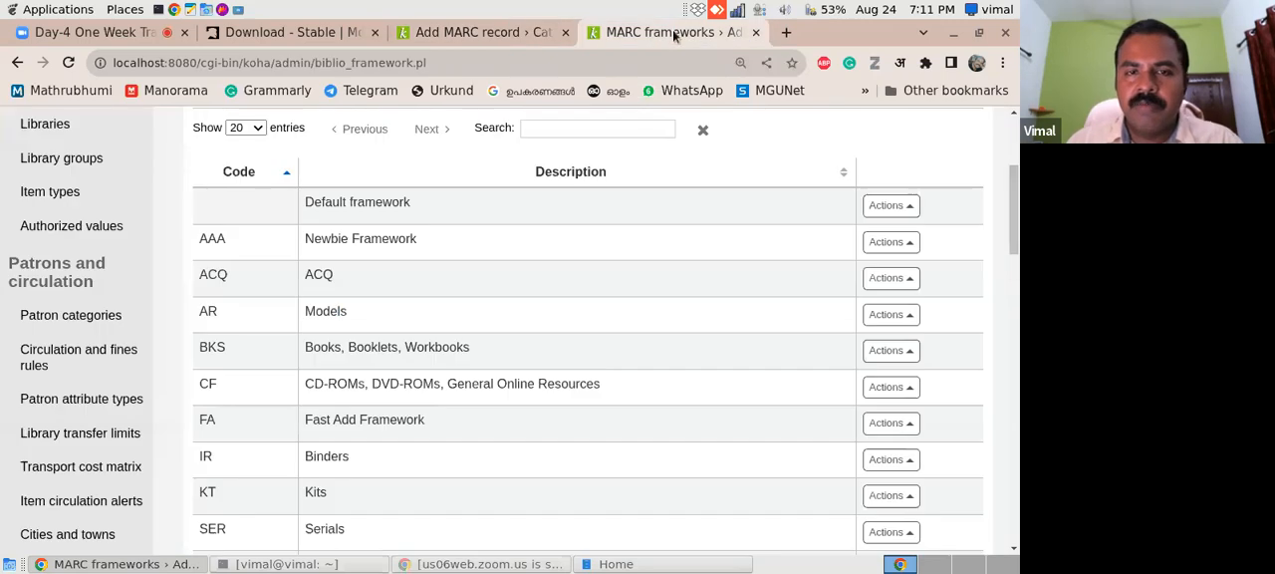
drag(1017, 261, 1007, 216)
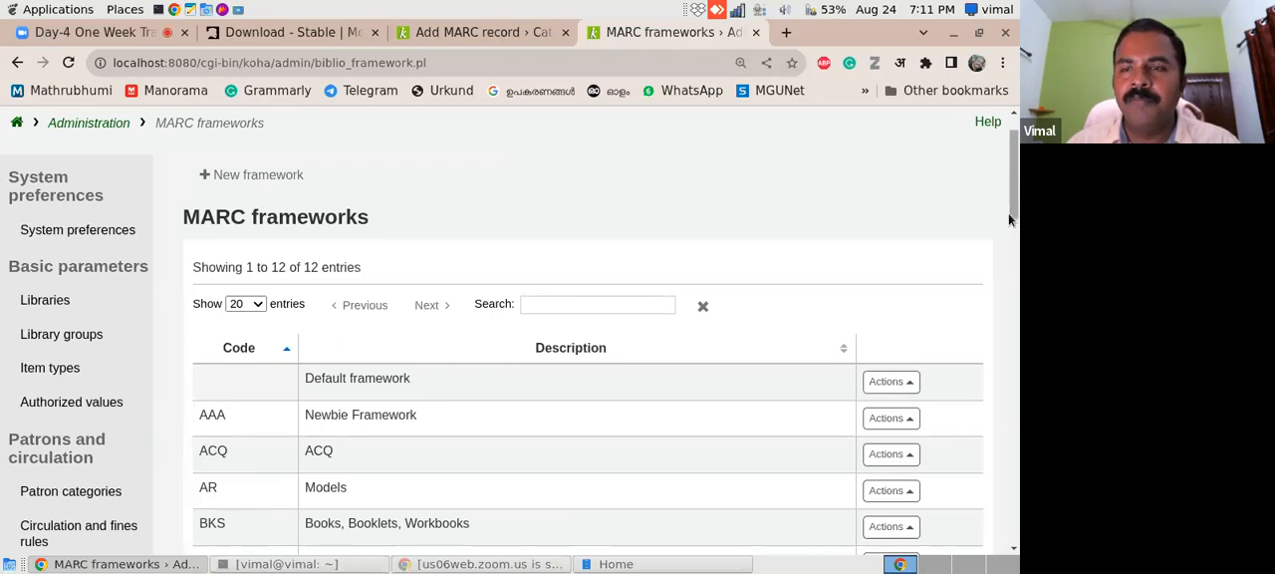
drag(1009, 212, 1008, 242)
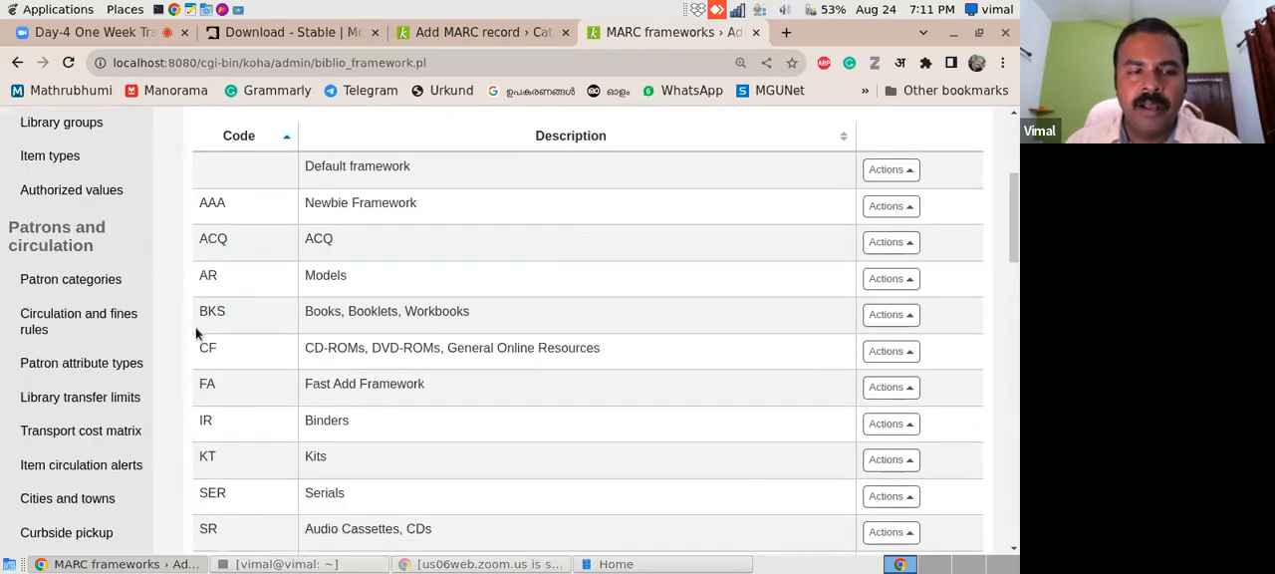
drag(196, 312, 508, 317)
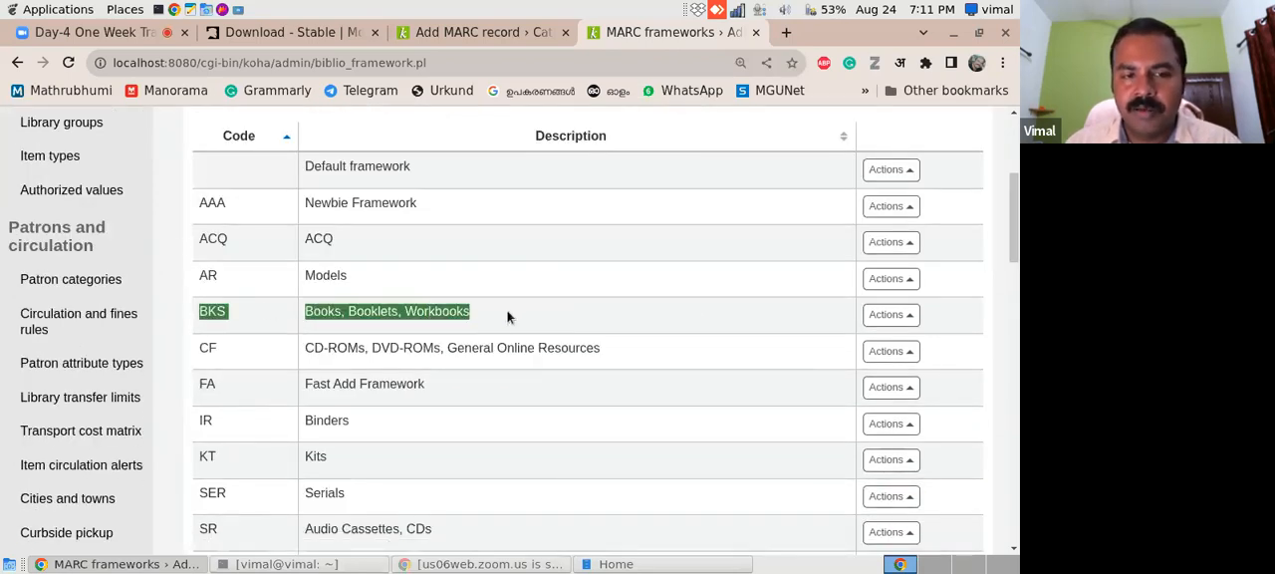
click(480, 324)
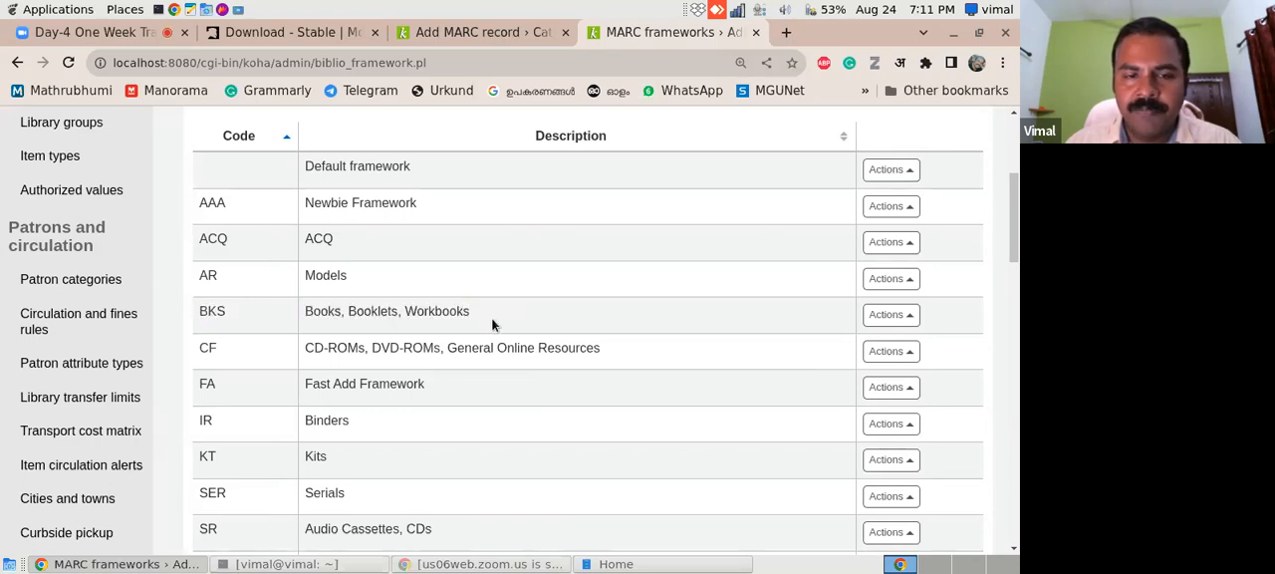
click(909, 317)
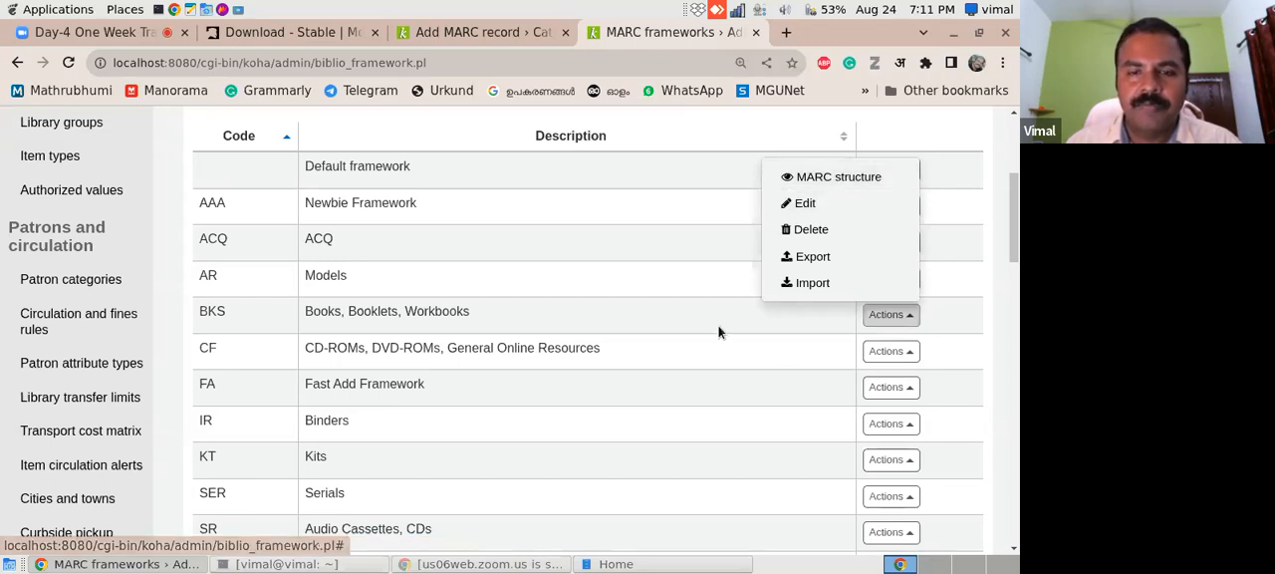
click(176, 337)
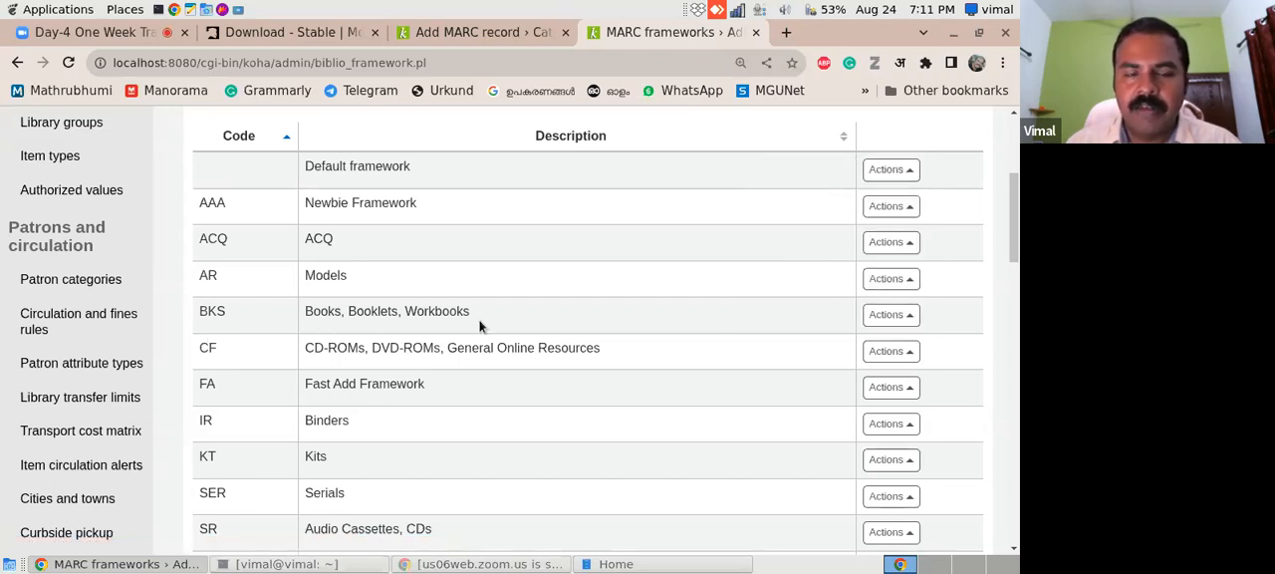
click(912, 317)
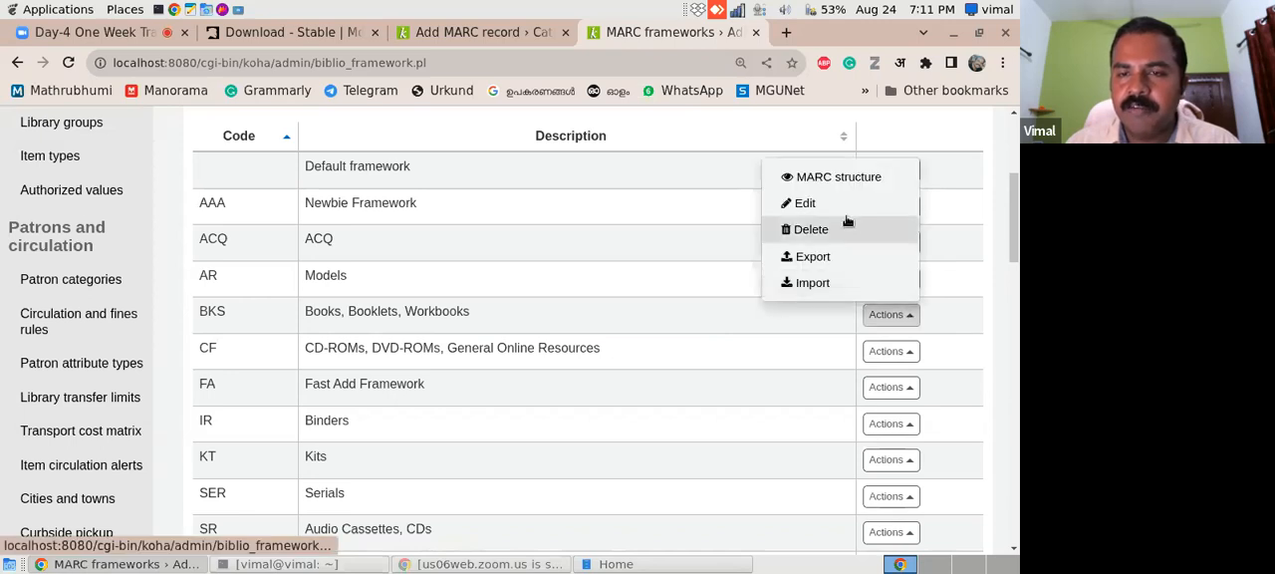
click(863, 172)
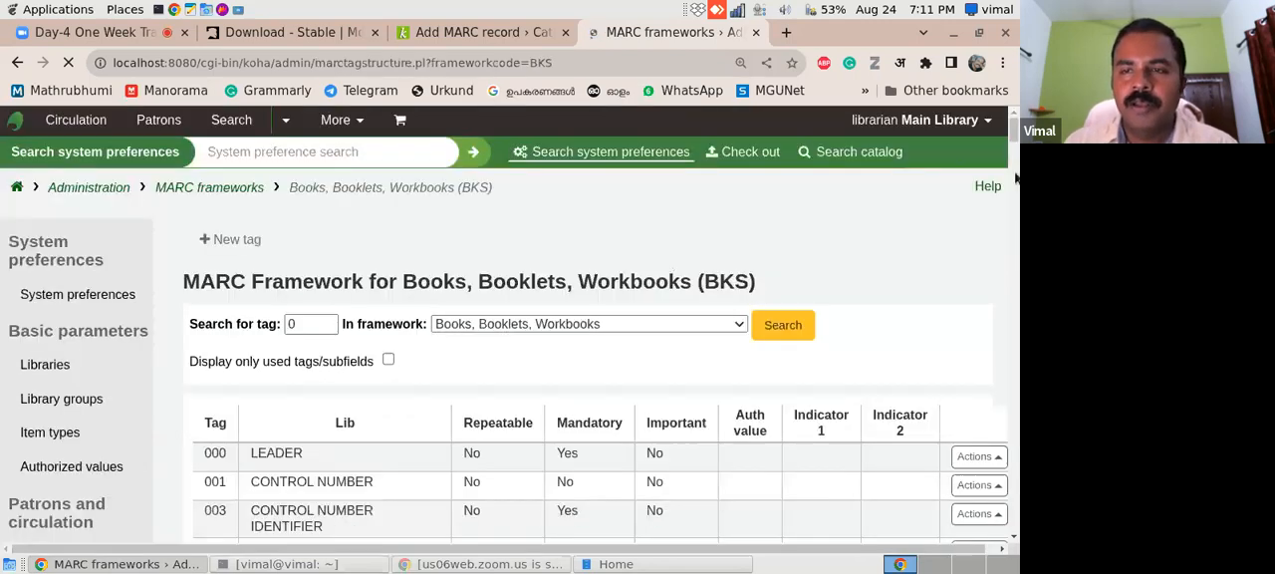
- Look up the title statement tag on the Add MARC record page and search for tag 245 in the Books, Booklets, Workbooks framework
mouse_move(1016, 177)
mouse_down()
mouse_move(1014, 221)
mouse_move(1013, 169)
mouse_up()
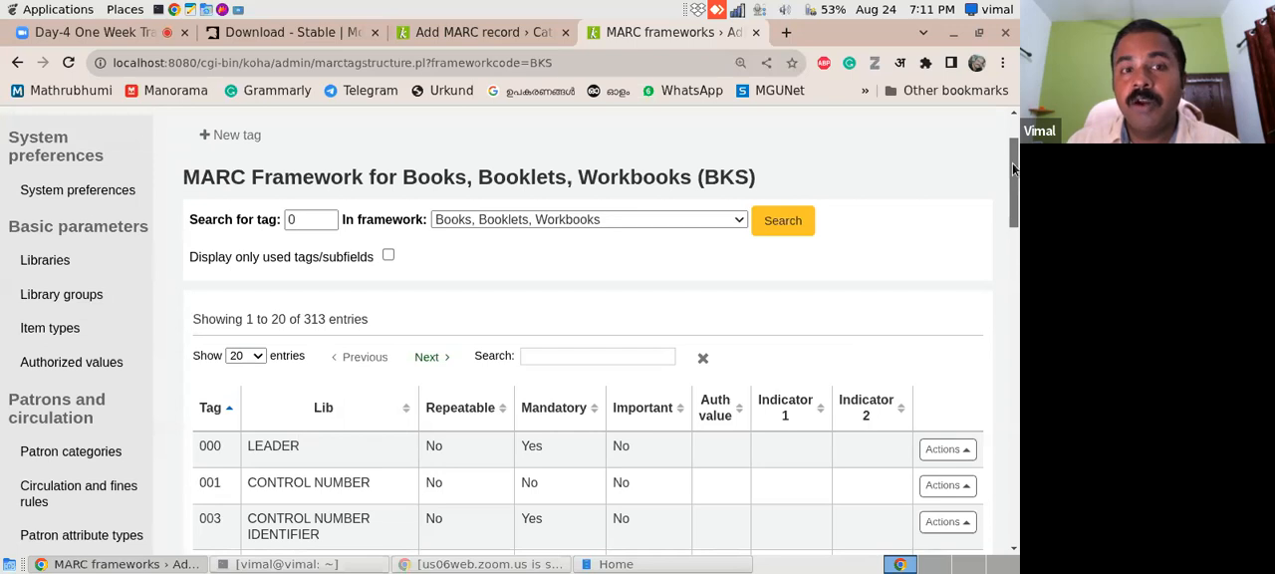
drag(1013, 170, 1013, 170)
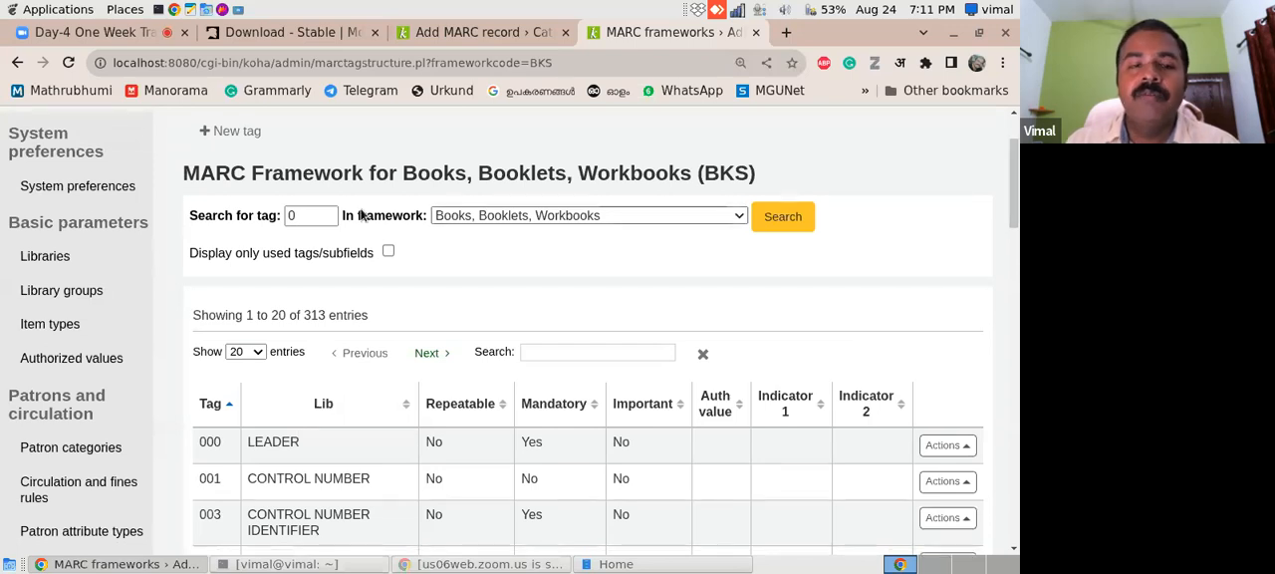
drag(317, 219, 237, 218)
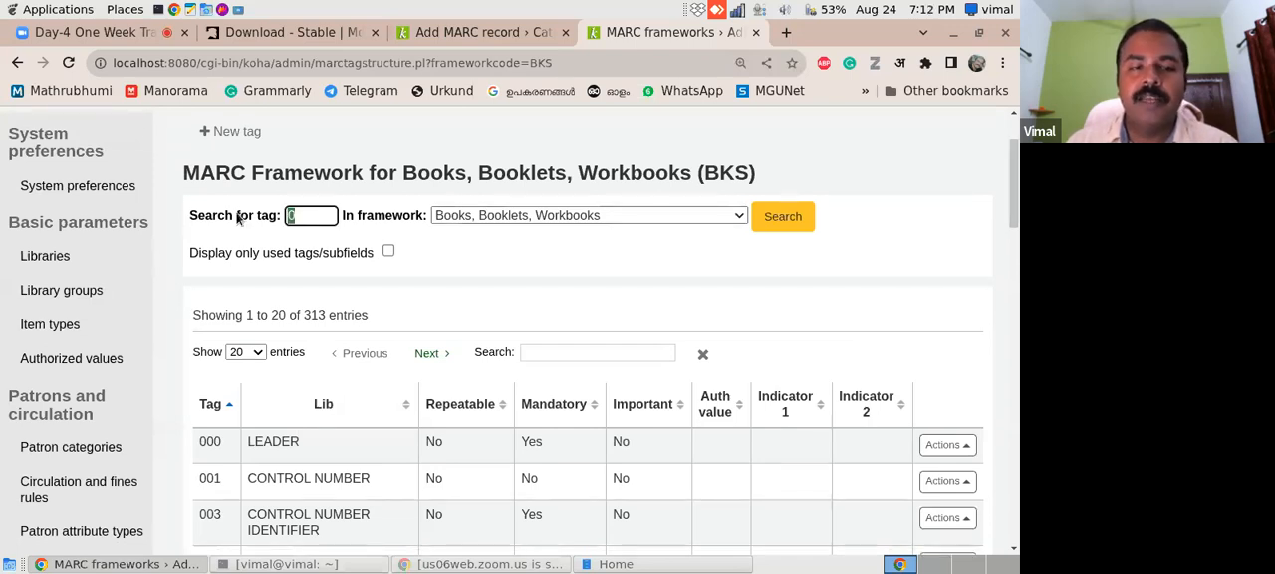
click(452, 34)
drag(1013, 194, 1007, 271)
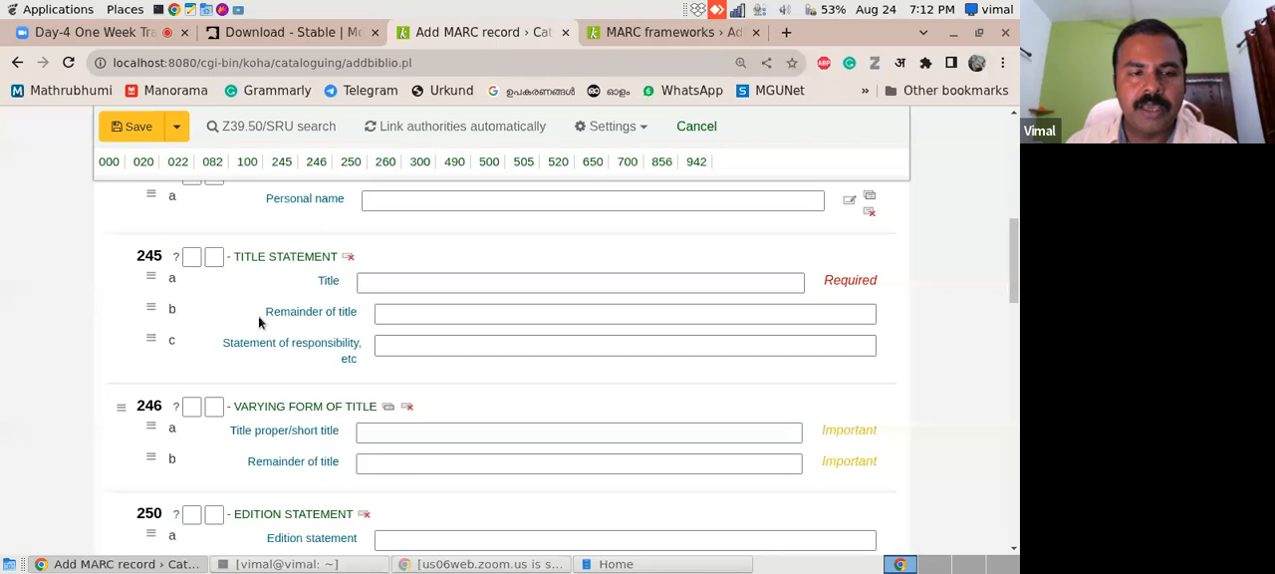
click(652, 38)
text(245)
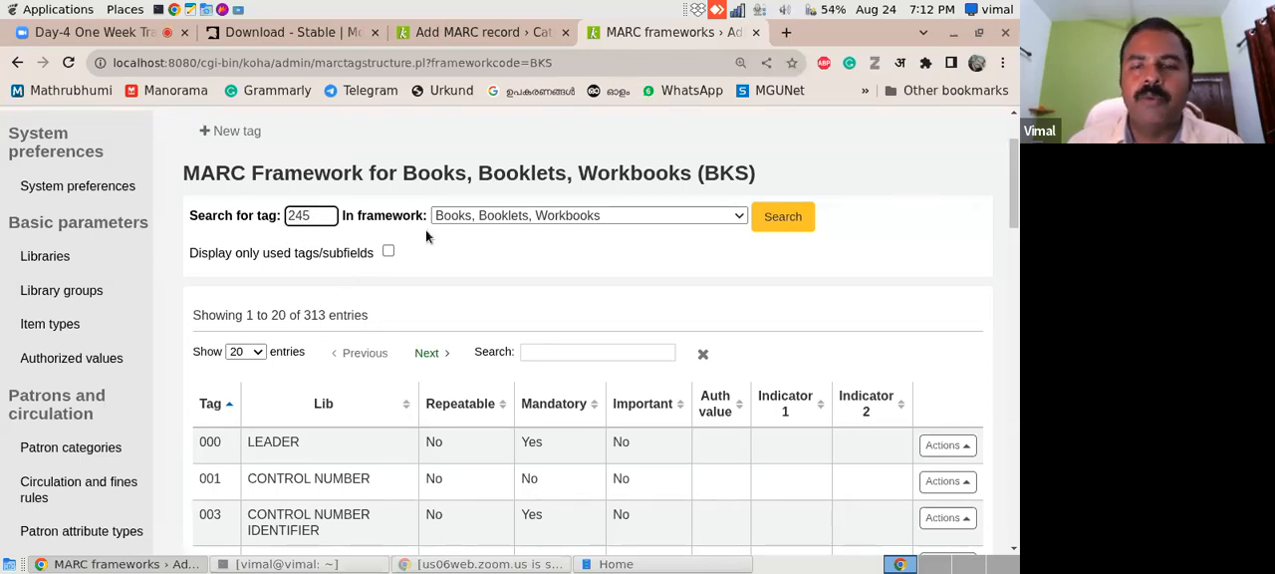
click(785, 229)
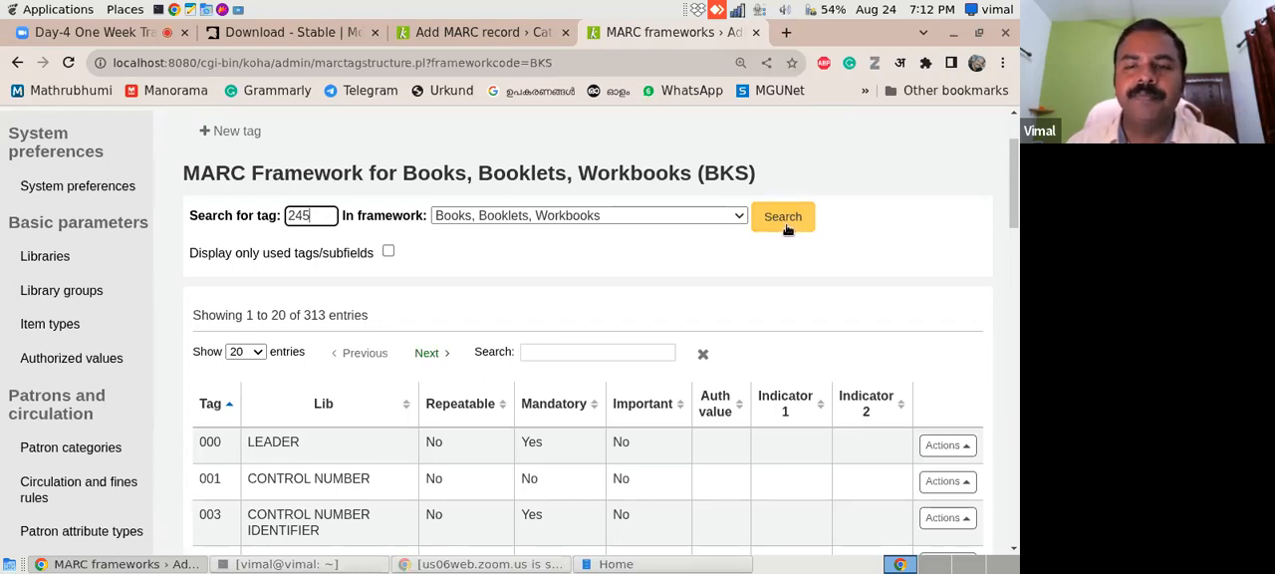
click(786, 228)
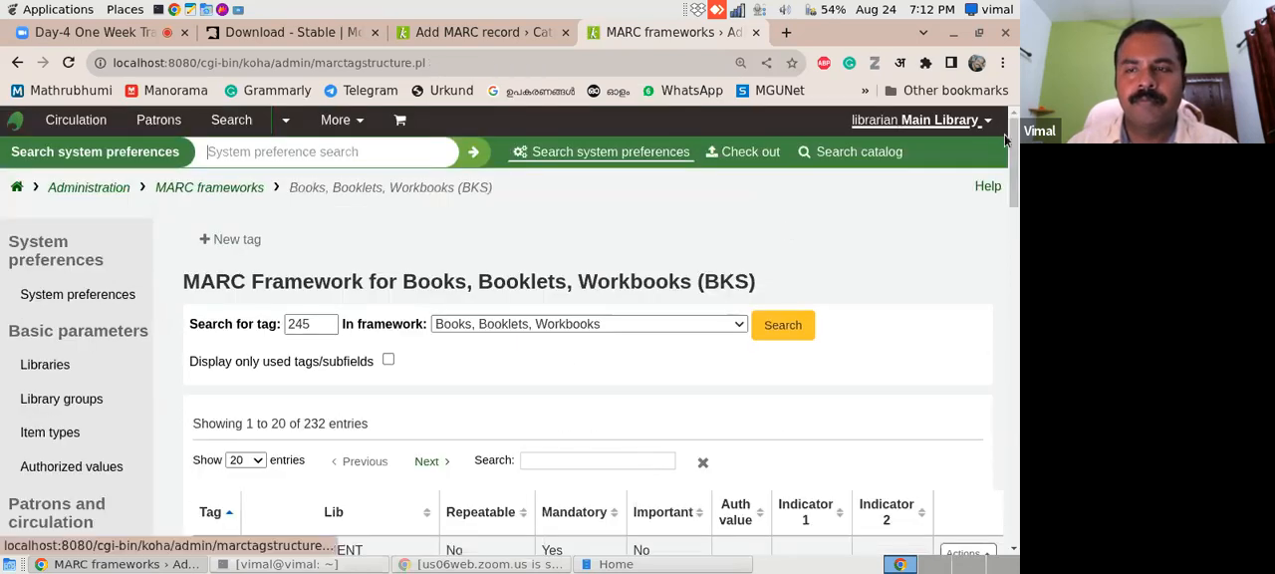
- Open the subfield constraints of tag 245, the title statement, for editing in the Books, Booklets, Workbooks framework
drag(1010, 134, 1011, 189)
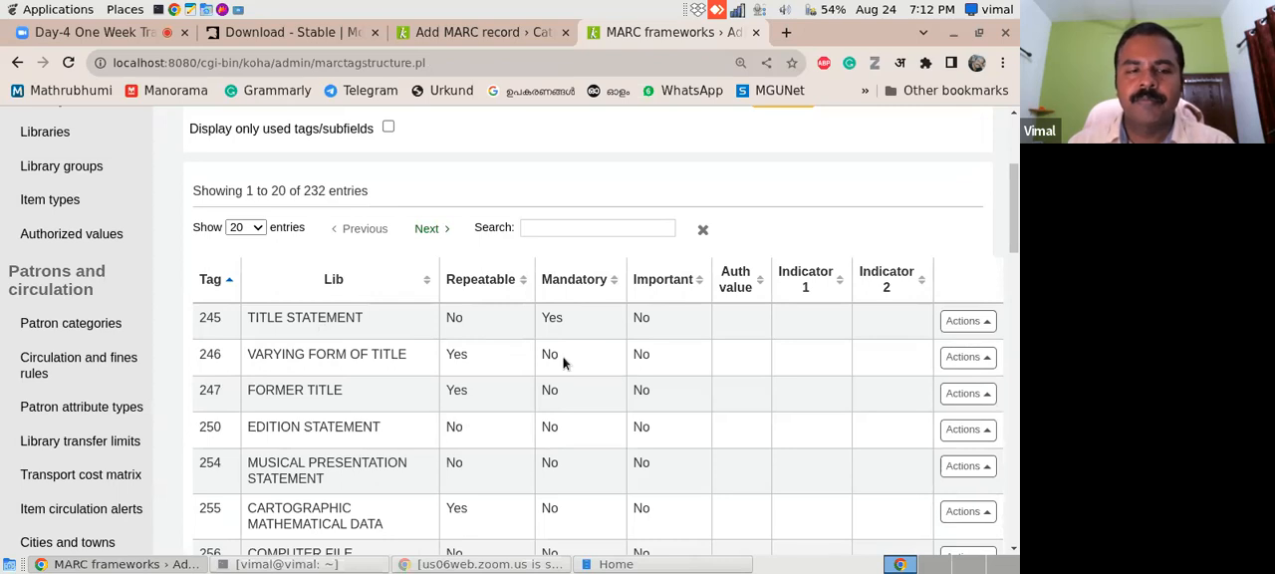
click(991, 325)
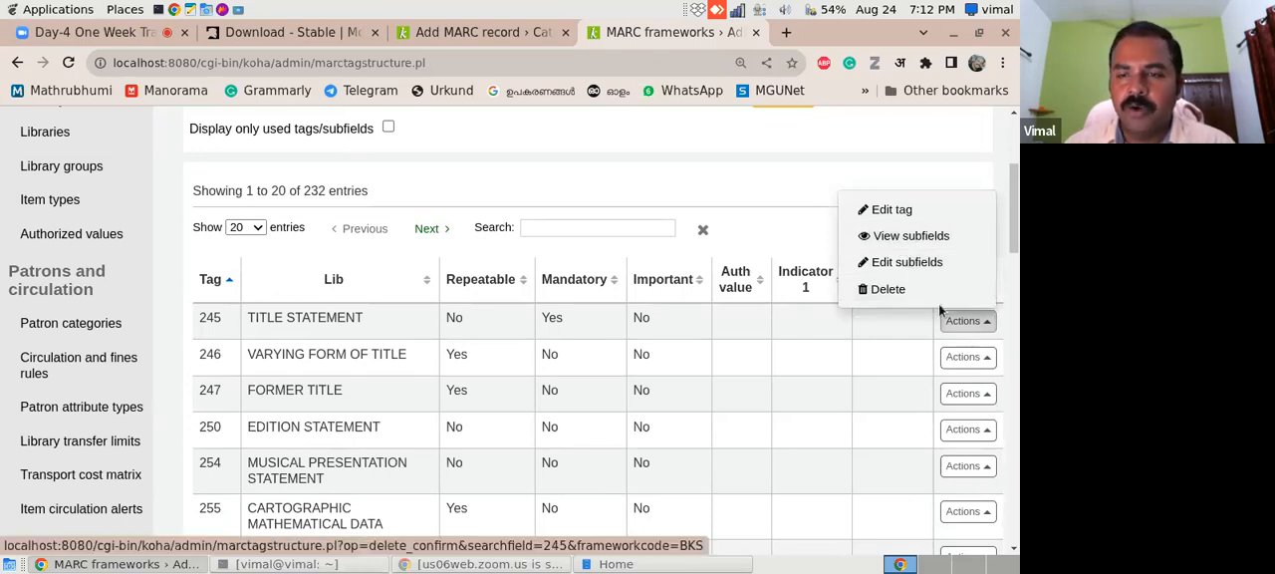
click(1011, 318)
drag(1017, 265, 1018, 190)
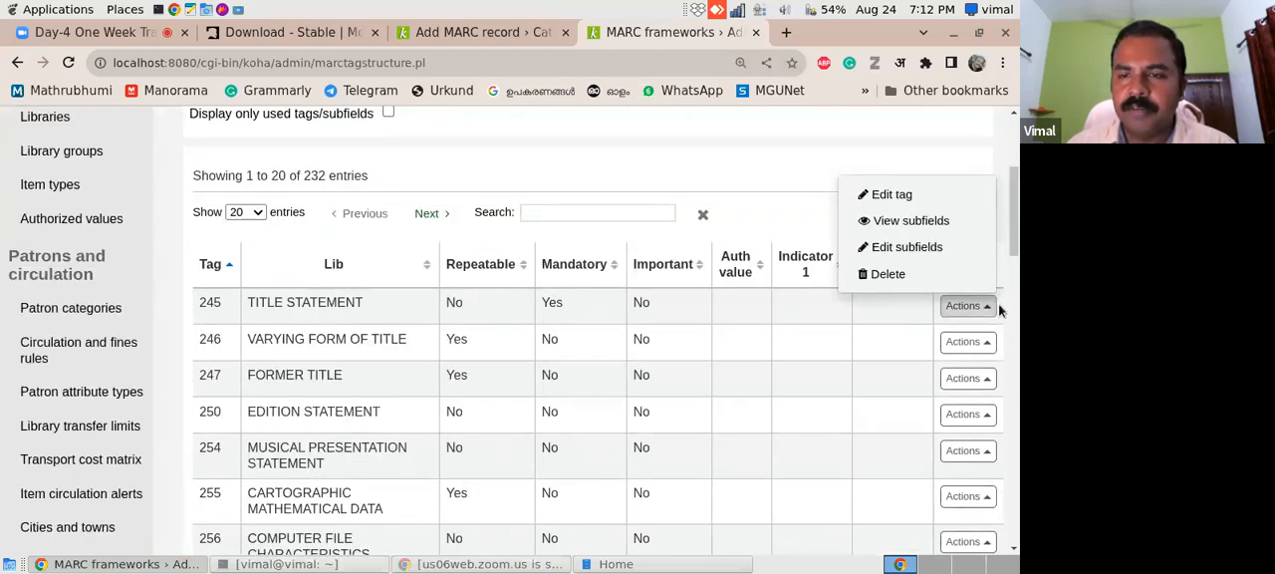
click(931, 249)
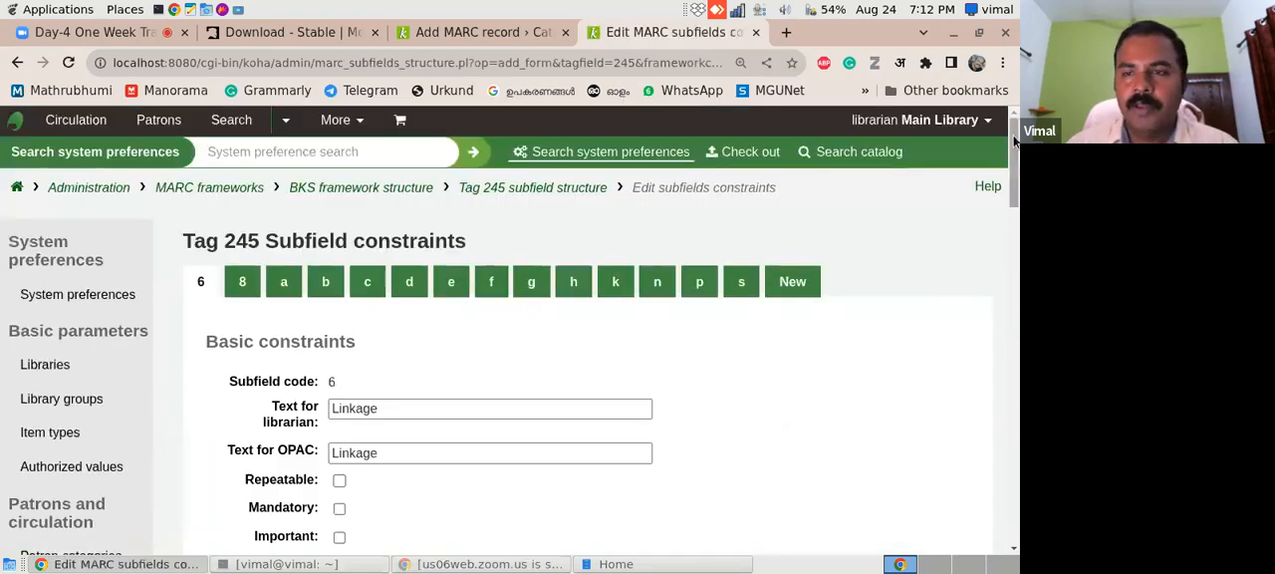
scroll(1017, 152, down, 1)
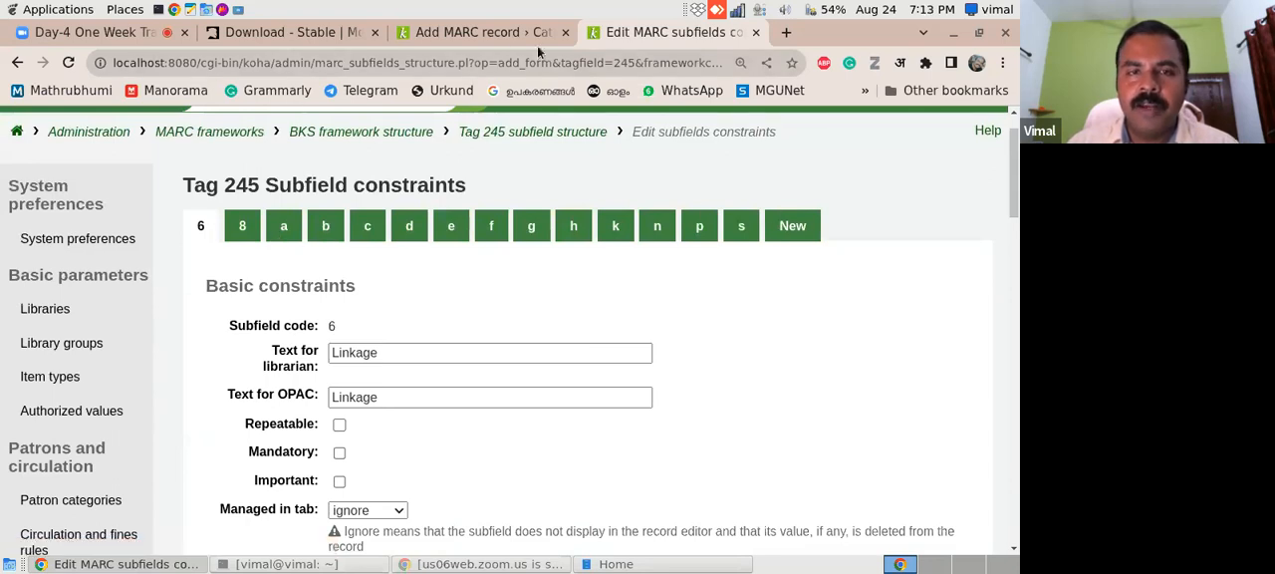
- Check the title statement fields on the Add MARC record page and view the constraints of tag 245 subfield a
click(479, 41)
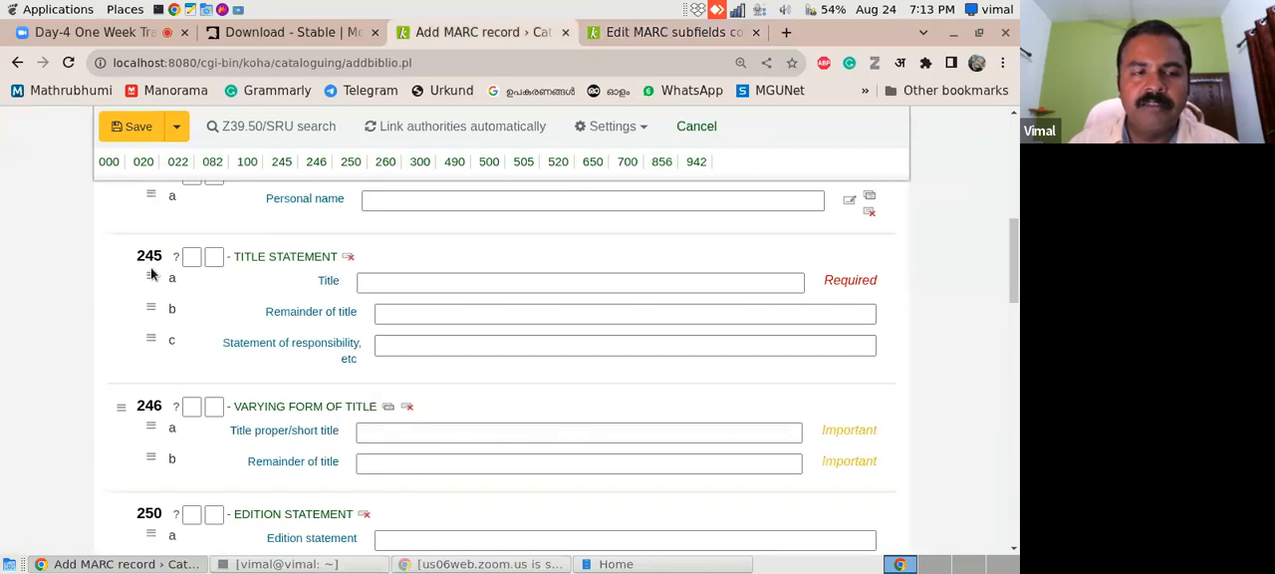
click(671, 33)
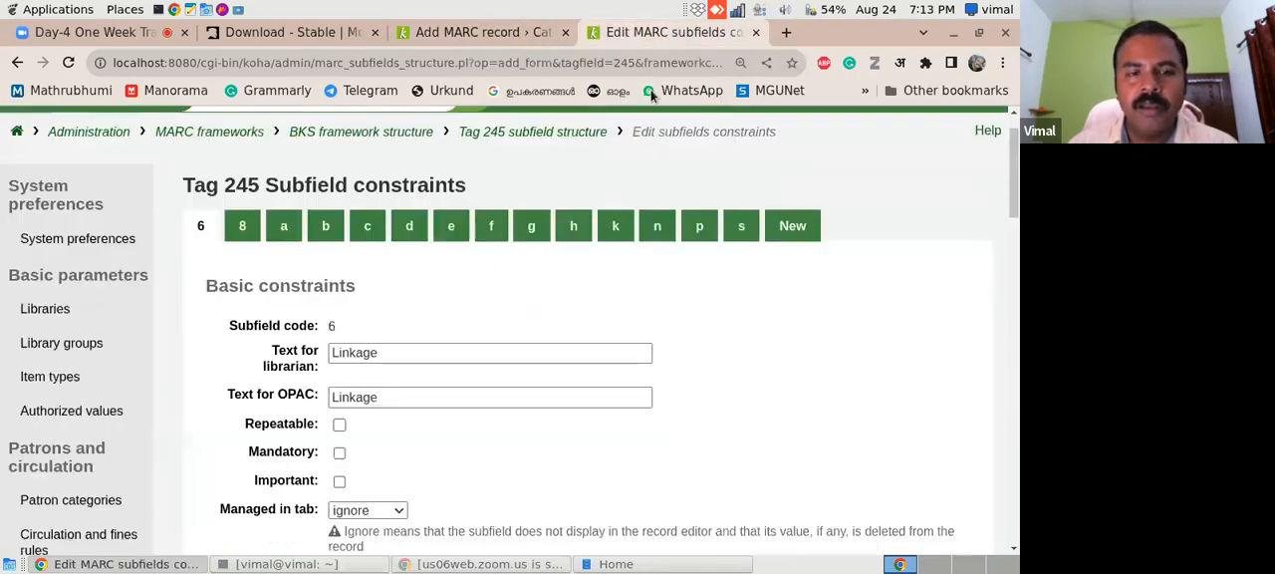
click(292, 238)
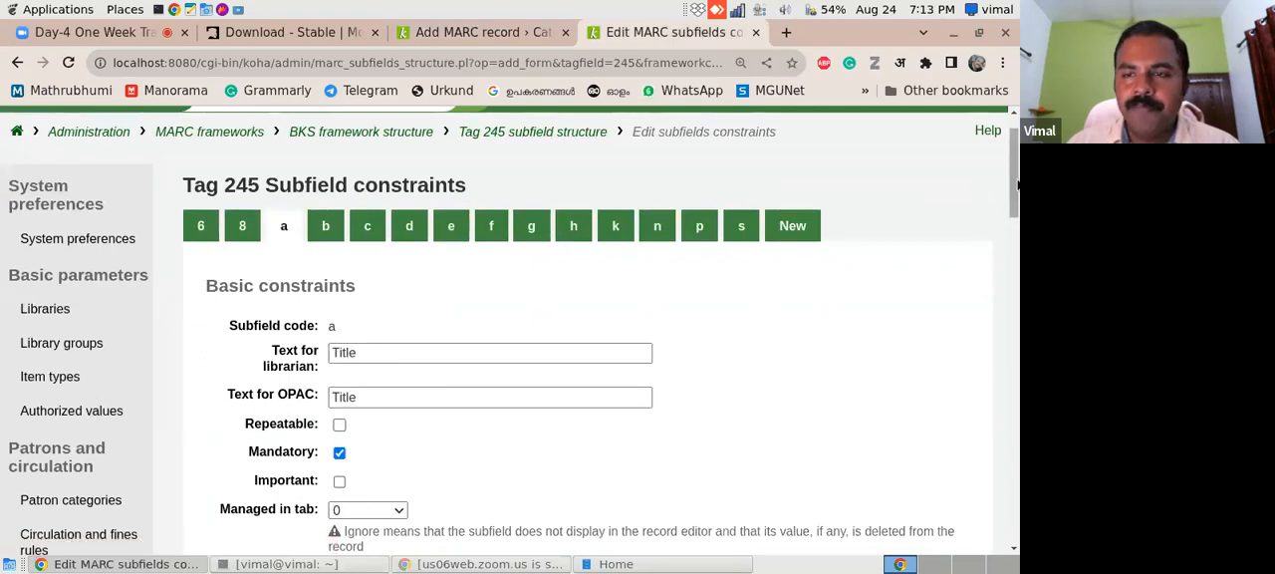
scroll(433, 191, down, 1)
- Change both the librarian text and the OPAC text of tag 245 subfield b to Subtitle
click(328, 141)
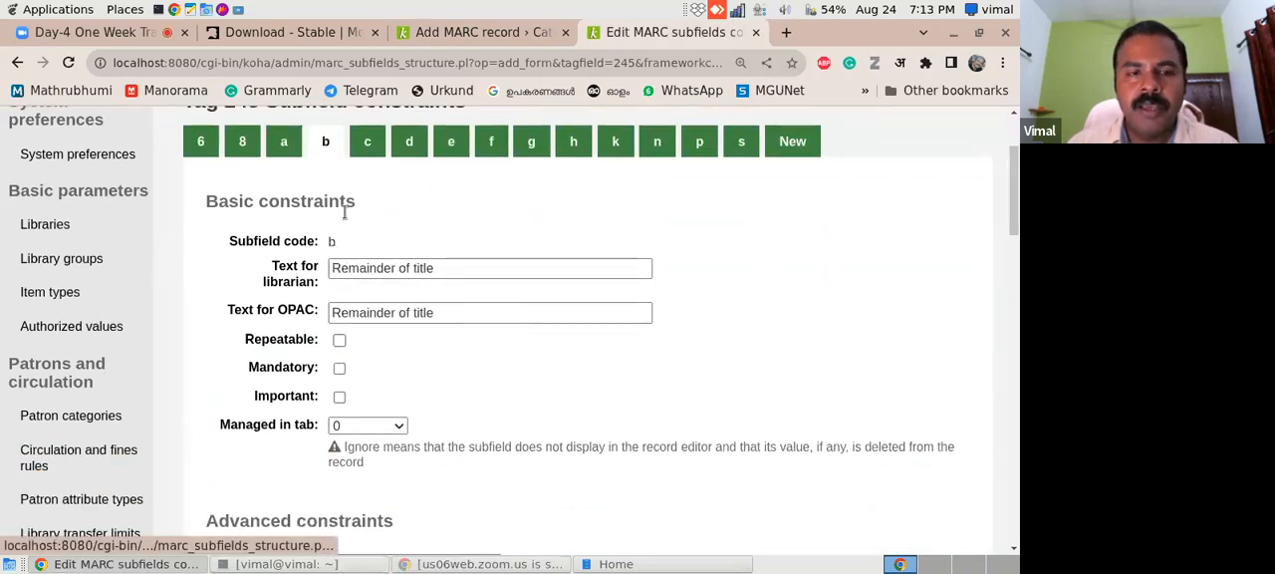
drag(434, 267, 309, 264)
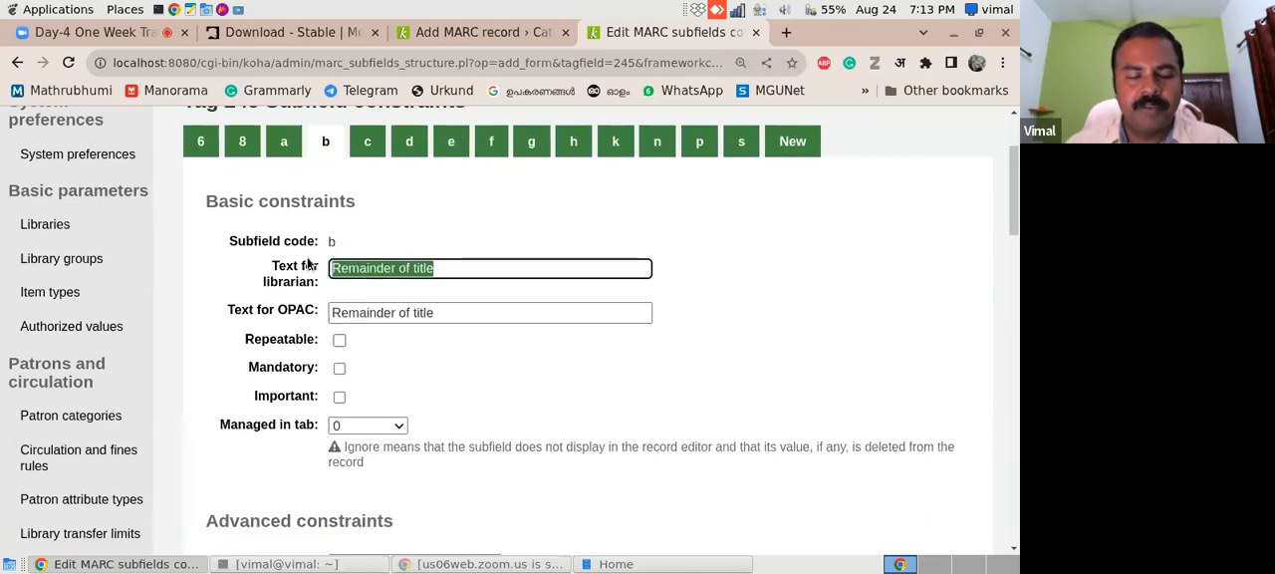
text(Subtitle)
drag(403, 267, 264, 271)
key(ctrl+c)
click(453, 315)
drag(453, 315, 279, 309)
key(ctrl+v)
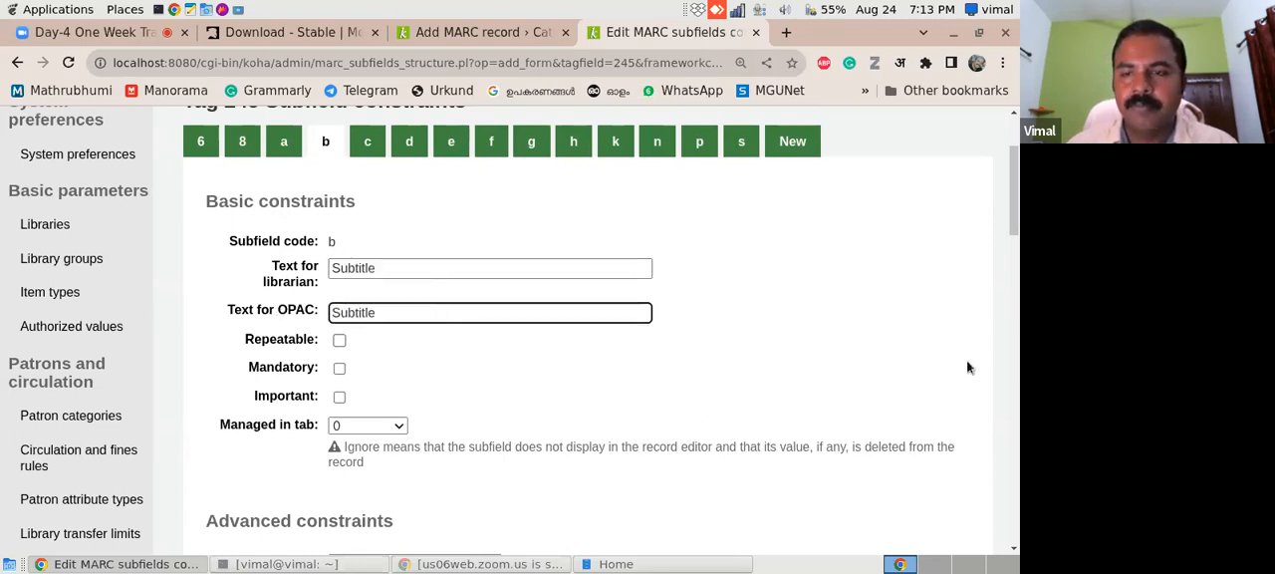
- Try out the Mandatory and Repeatable constraints on subfield b and clear both again
scroll(940, 255, down, 1)
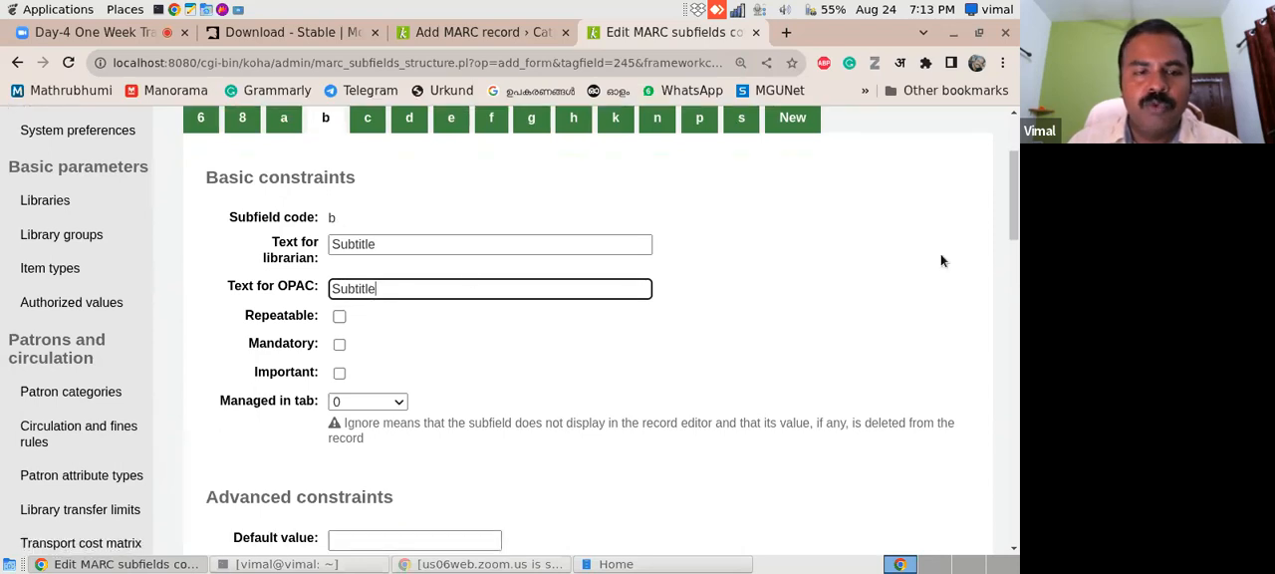
click(340, 347)
click(340, 347)
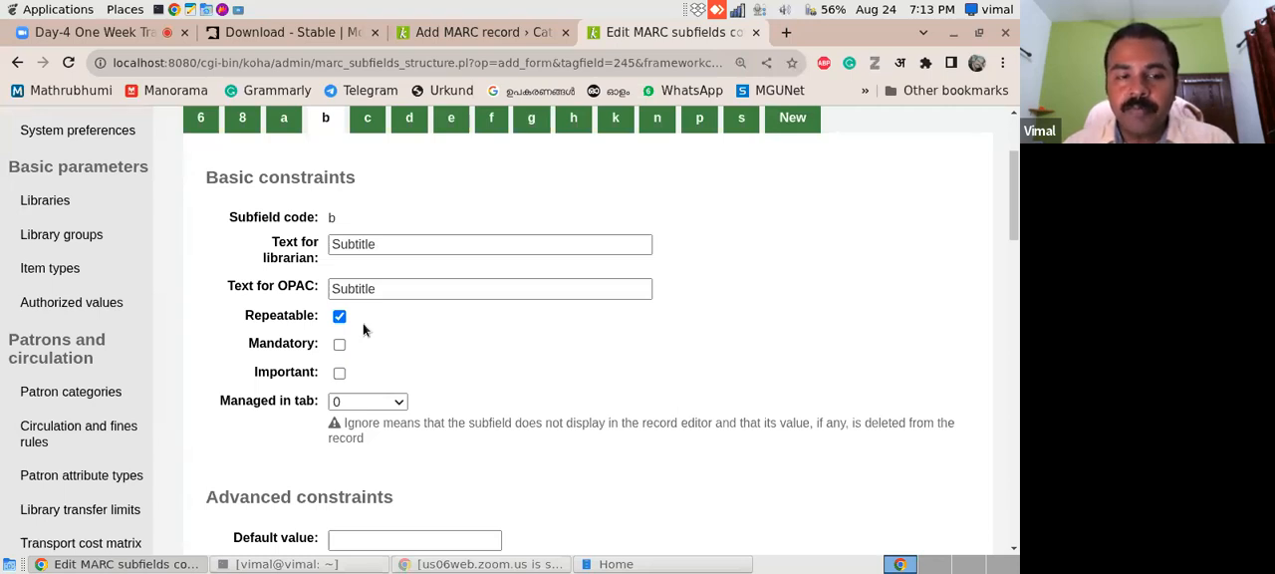
click(340, 317)
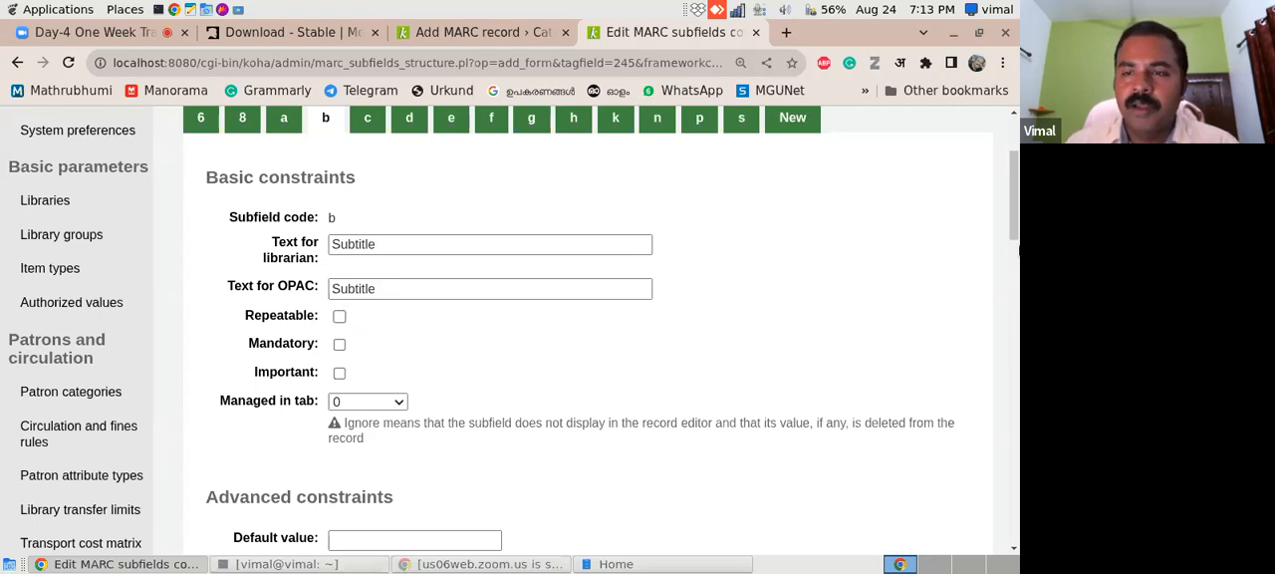
- Look through the Managed in tab options for subfield b, comparing them with the Add MARC record page
scroll(763, 319, down, 1)
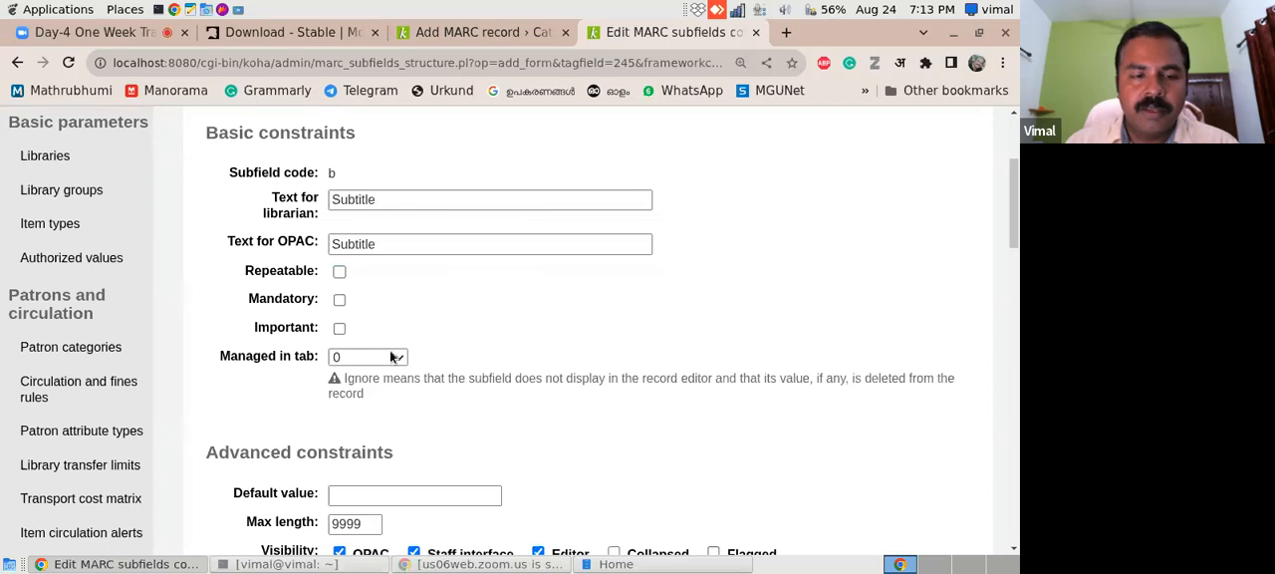
click(395, 358)
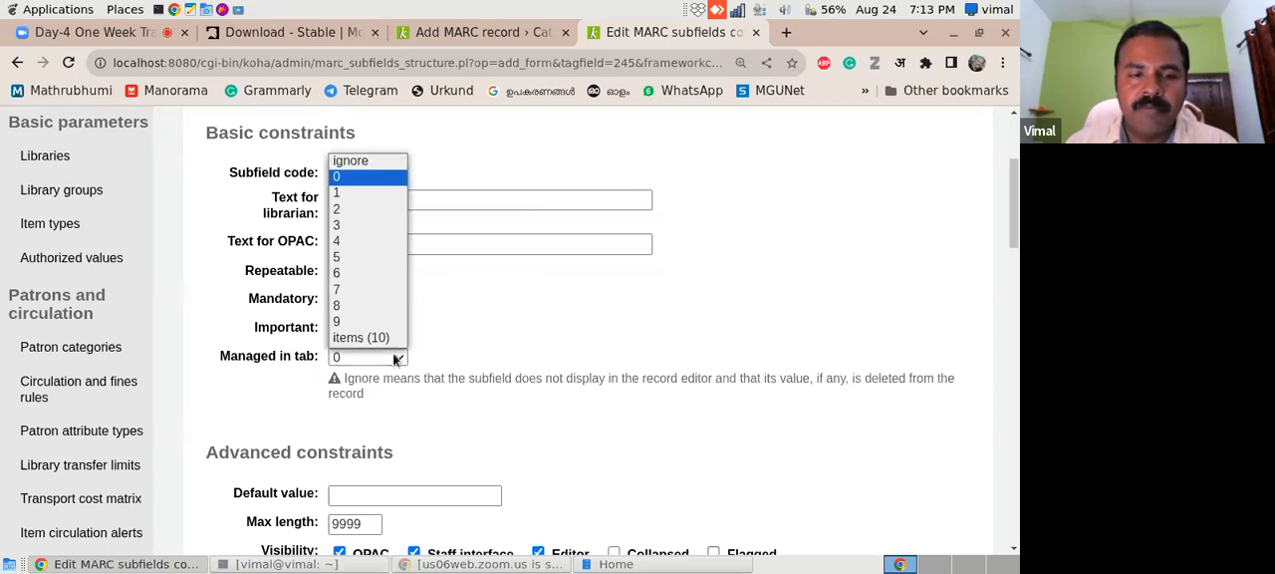
click(360, 182)
click(485, 35)
scroll(299, 349, up, 5)
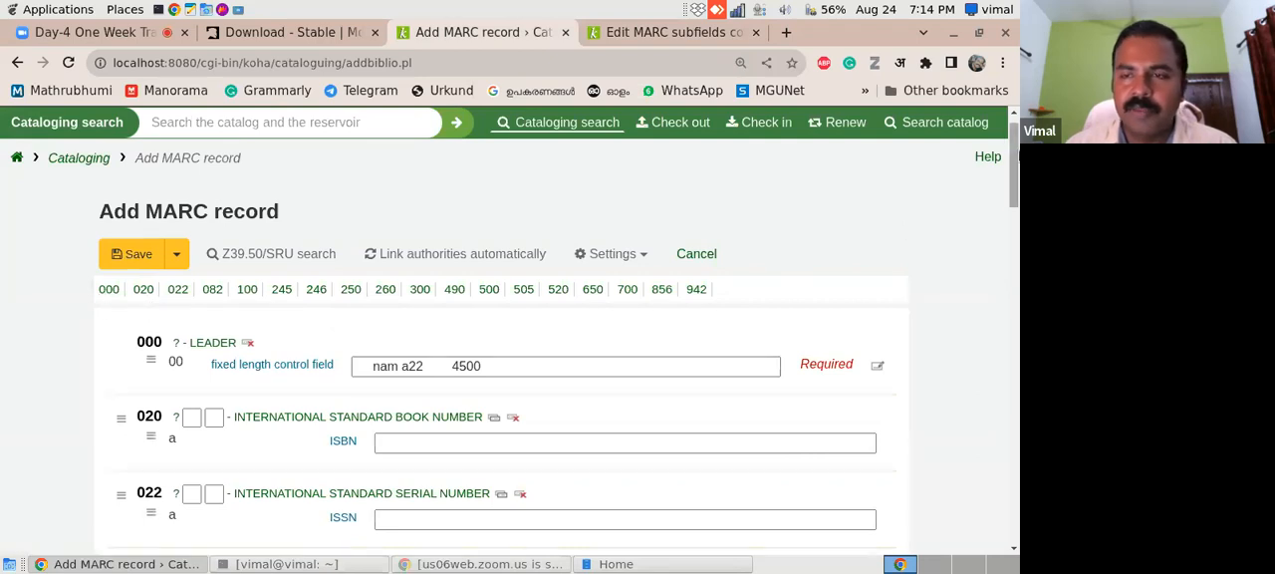
click(654, 32)
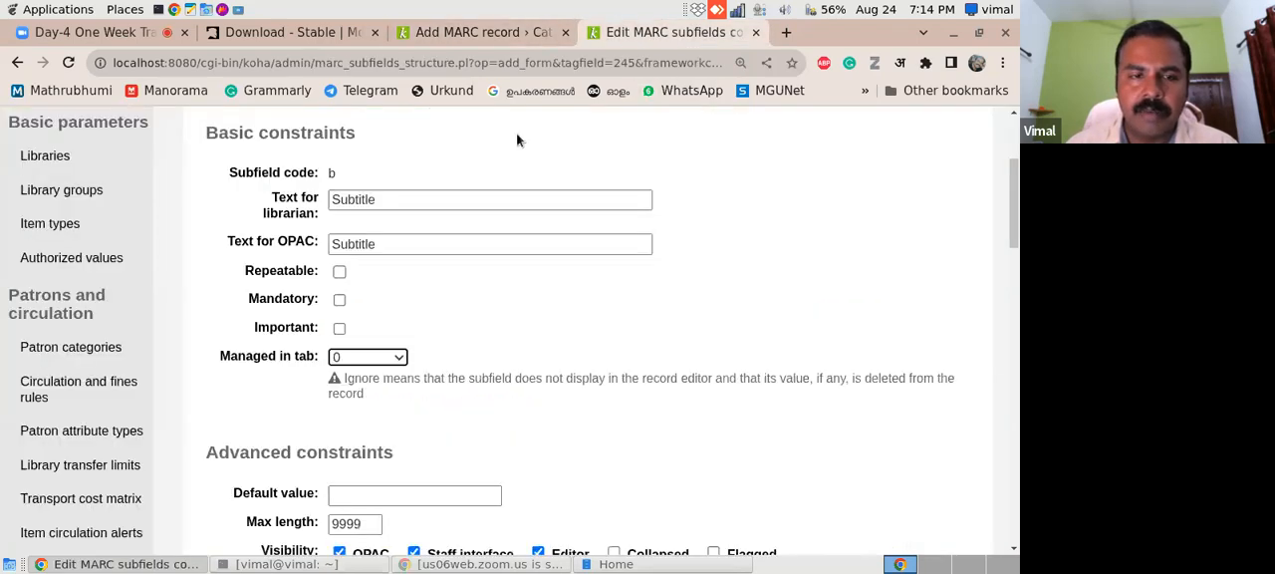
click(385, 356)
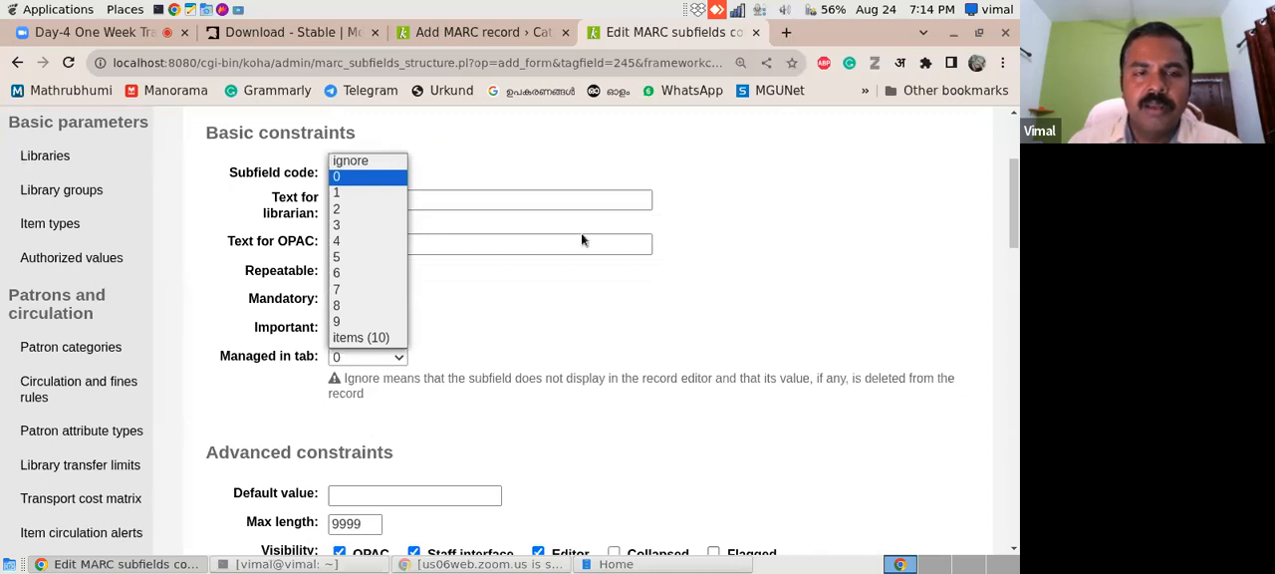
click(403, 356)
click(402, 356)
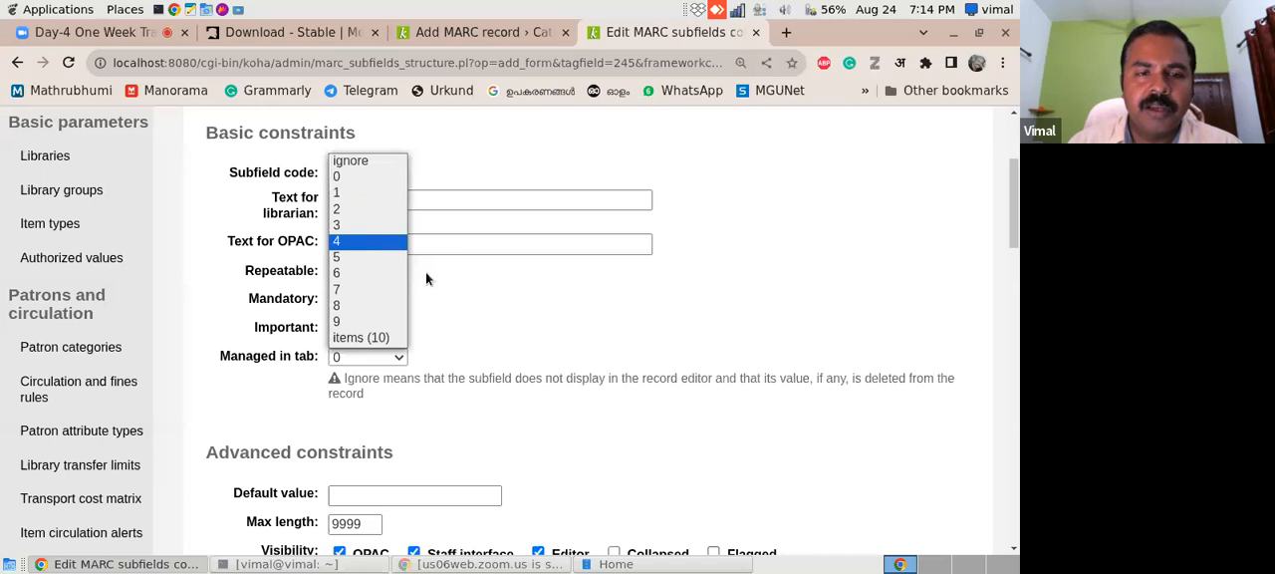
click(440, 293)
- Set subfield b's Managed in tab option to ignore and save the tag 245 subfield changes
click(399, 358)
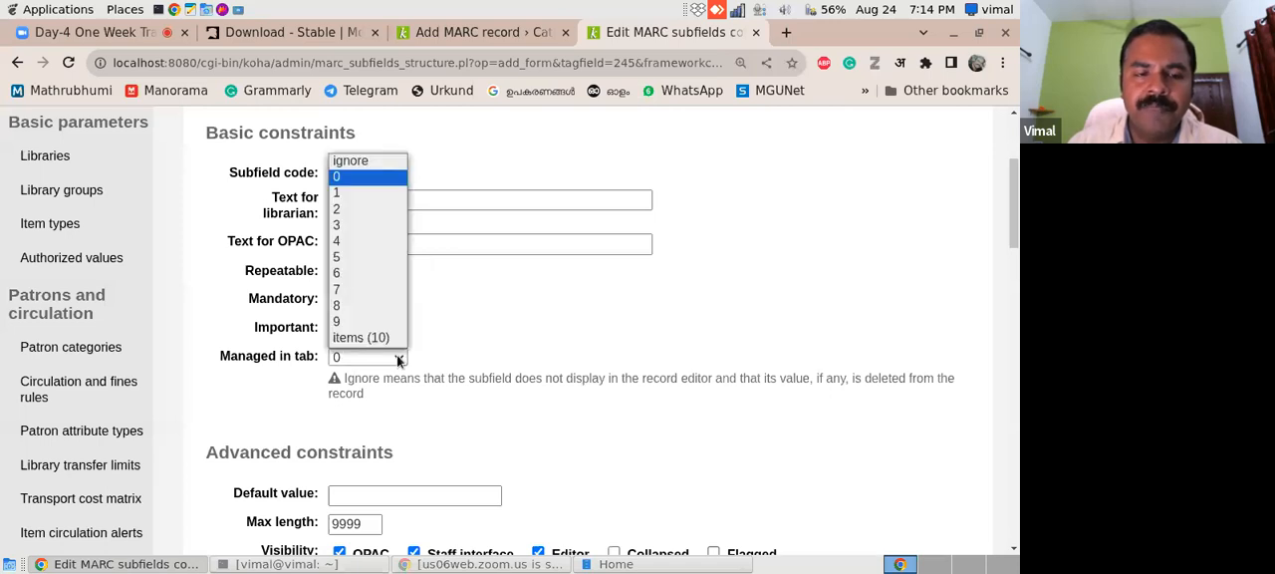
click(355, 163)
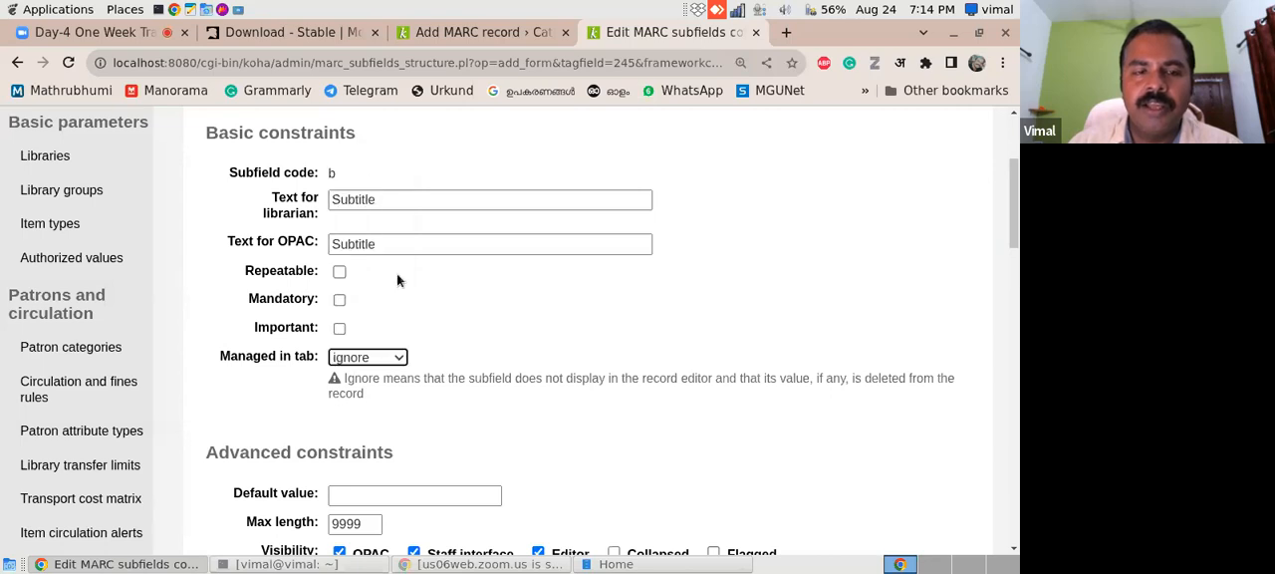
drag(1012, 223, 1008, 324)
click(245, 407)
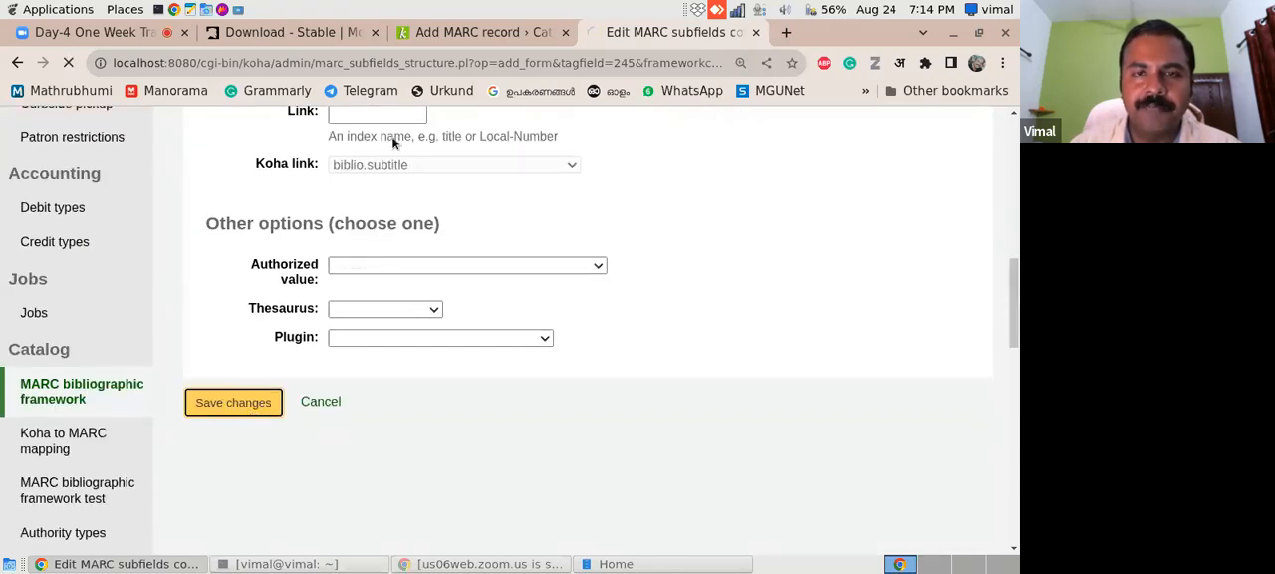
- Reload the Add MARC record page and check which subfields the 245 title statement shows
click(469, 32)
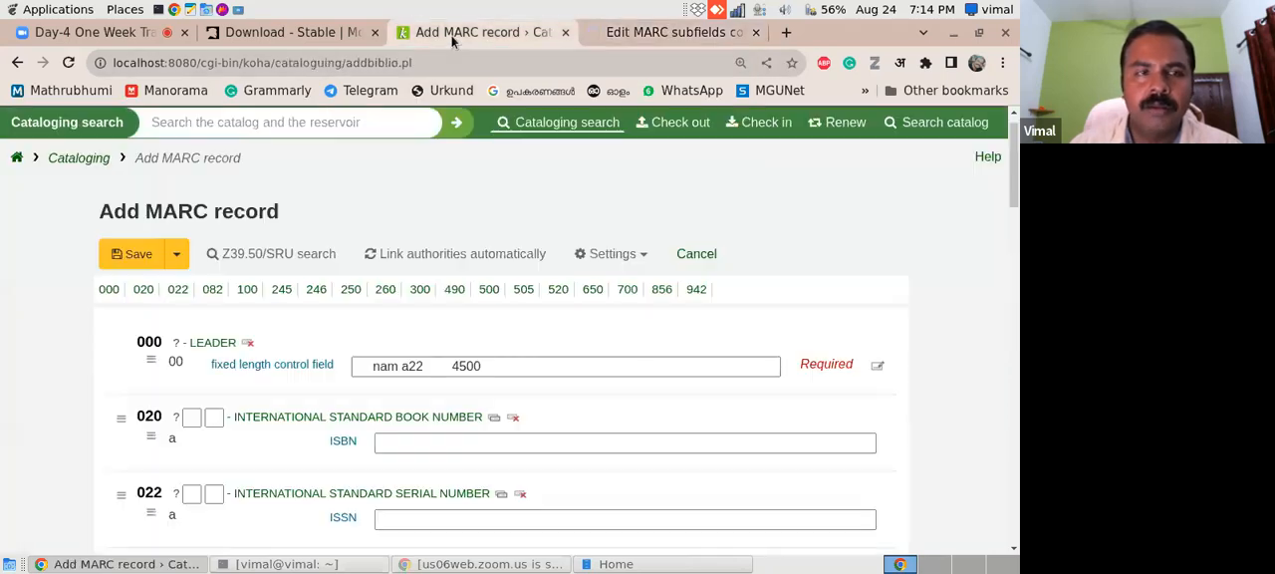
click(67, 65)
click(643, 230)
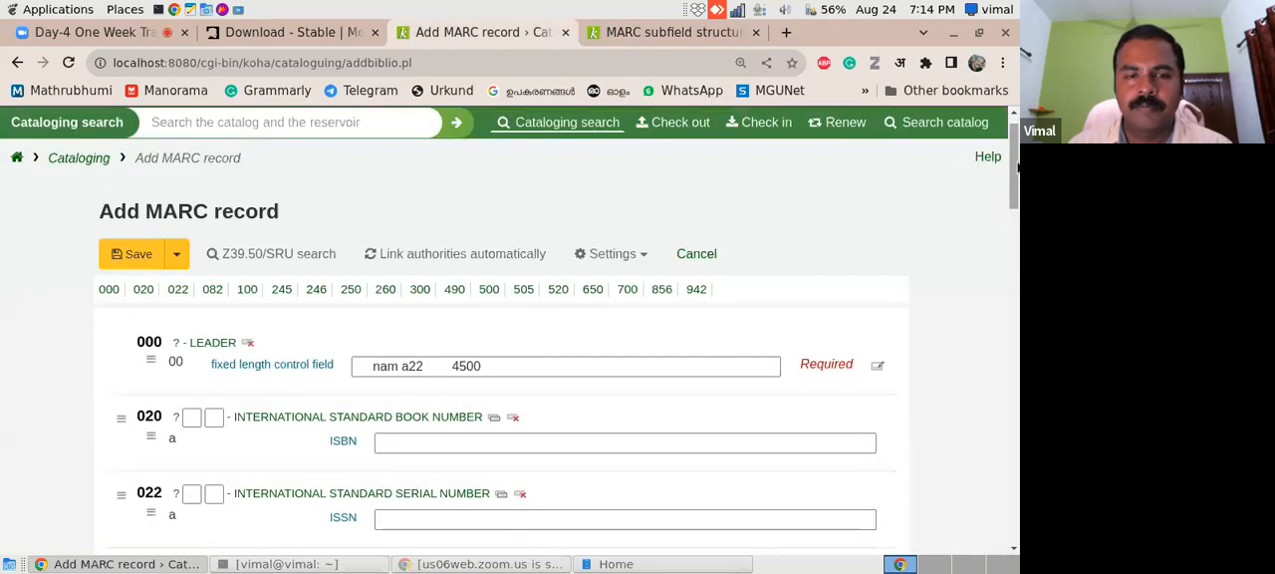
drag(1018, 169, 1010, 254)
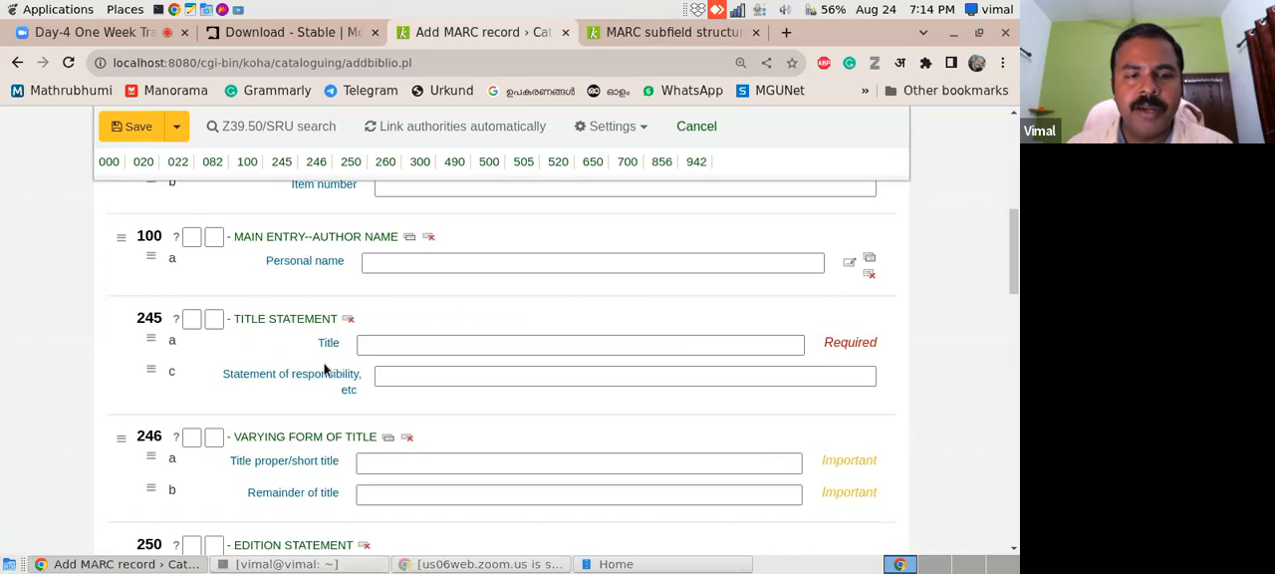
- Reopen subfield b from the tag 245 subfield structure and set its Managed in tab option to 0
click(644, 37)
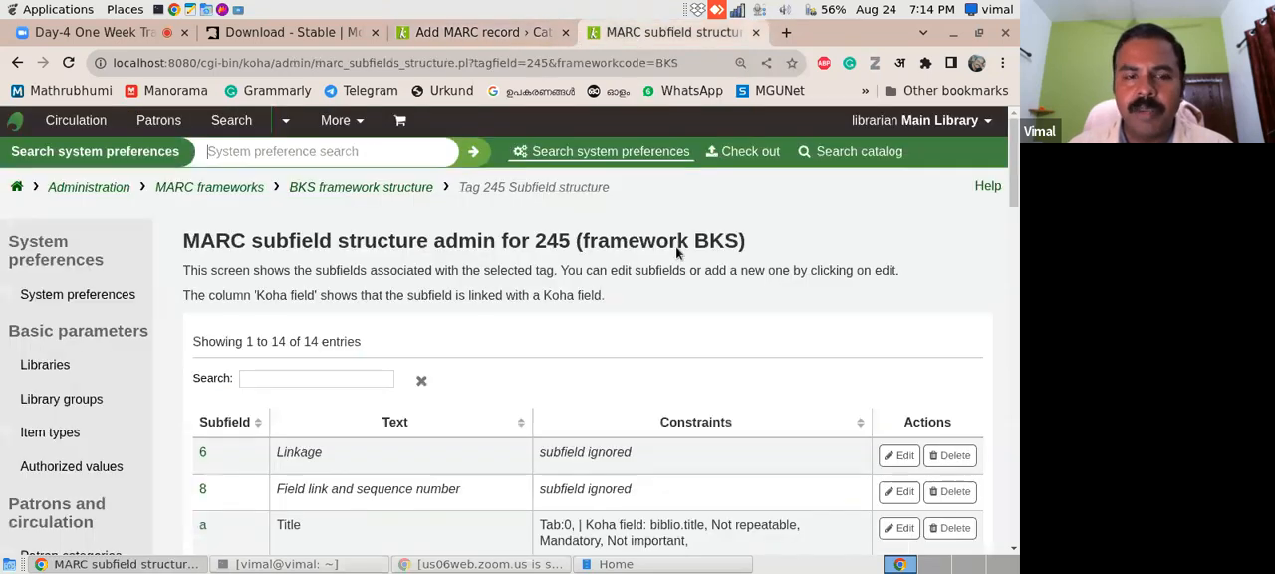
scroll(677, 250, down, 3)
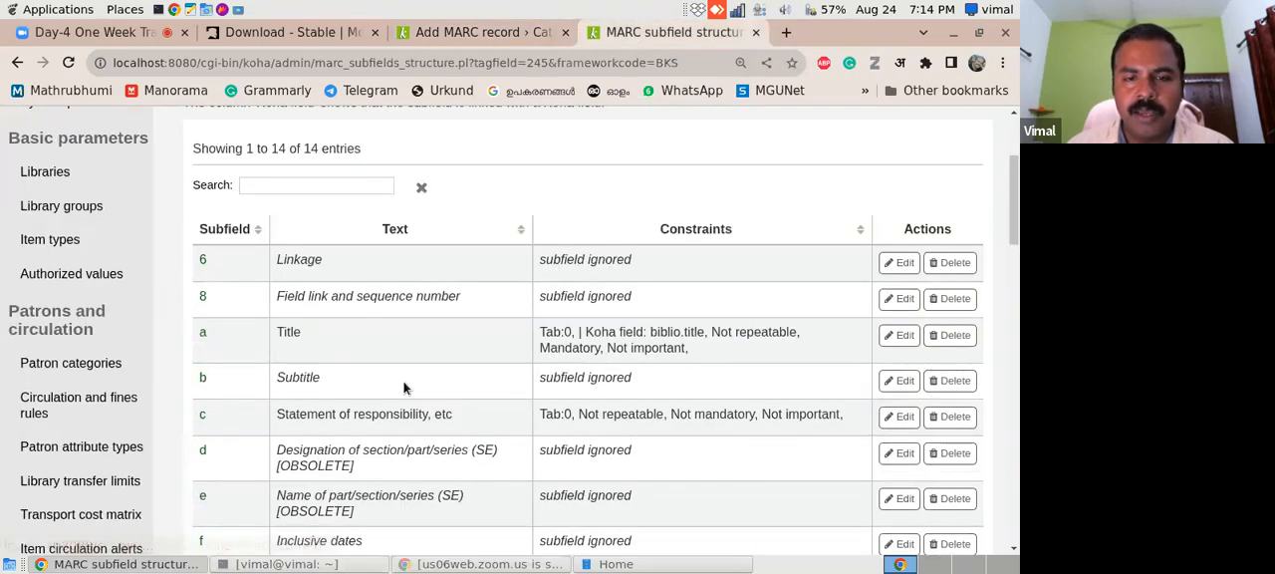
click(902, 387)
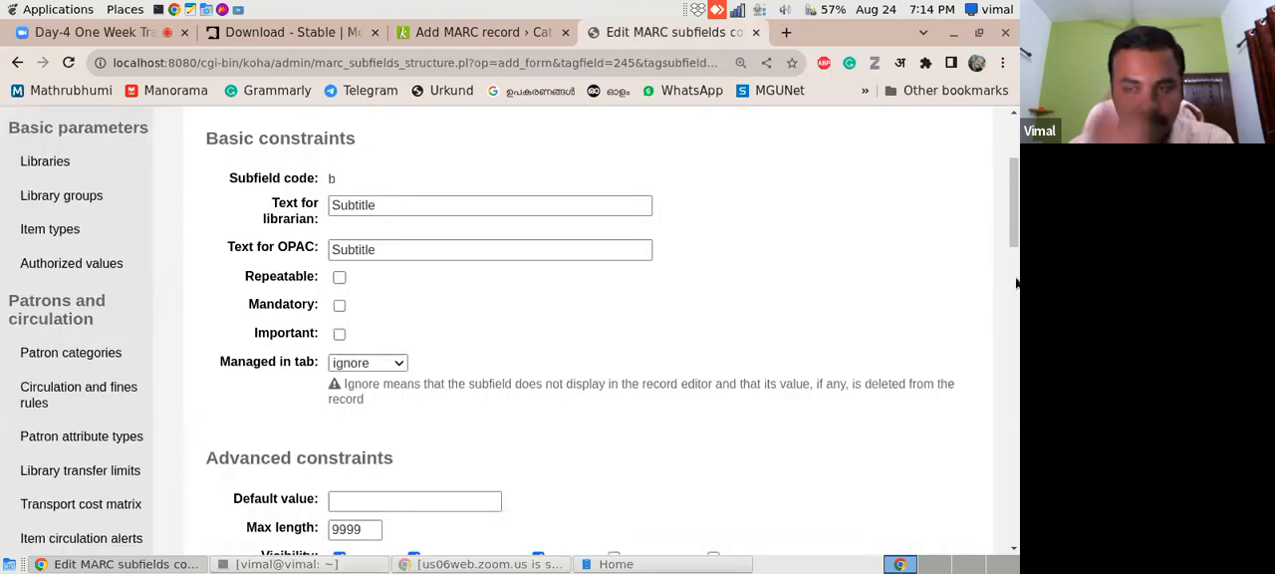
mouse_move(1015, 228)
mouse_down()
mouse_move(1015, 248)
mouse_move(1015, 232)
mouse_up()
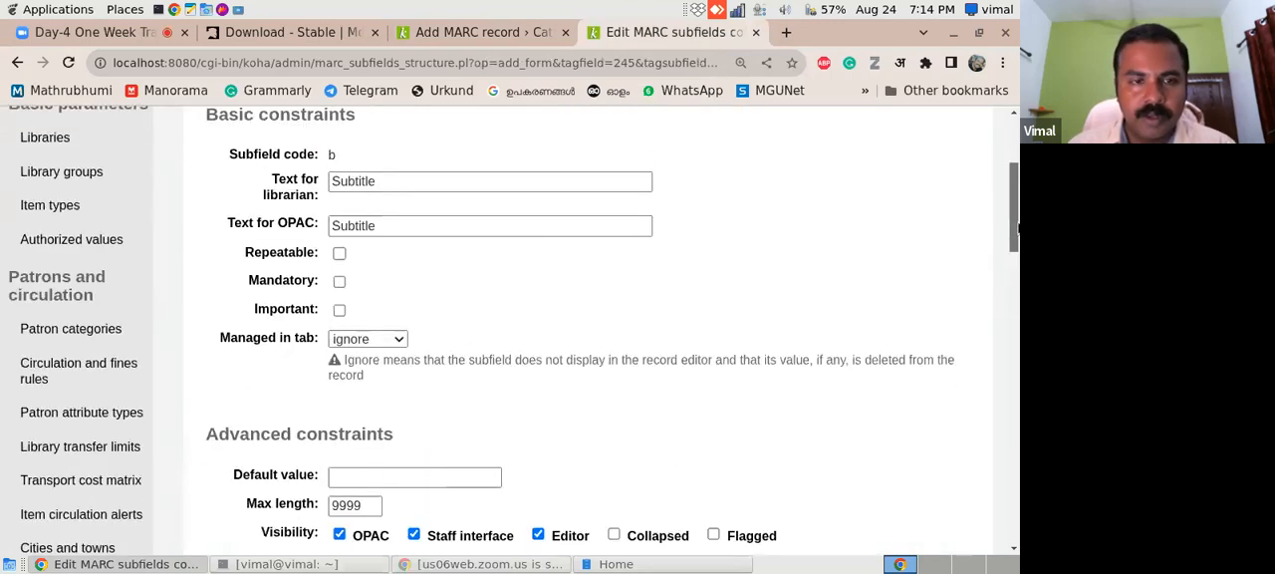
click(398, 341)
click(371, 374)
drag(1019, 260, 1015, 239)
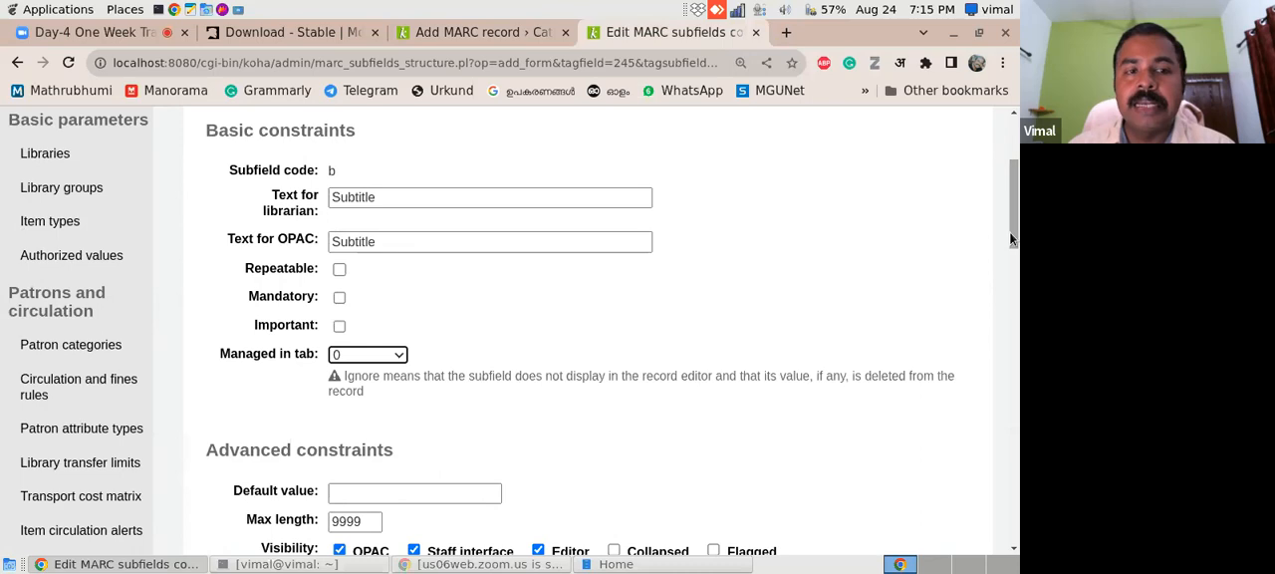
click(383, 205)
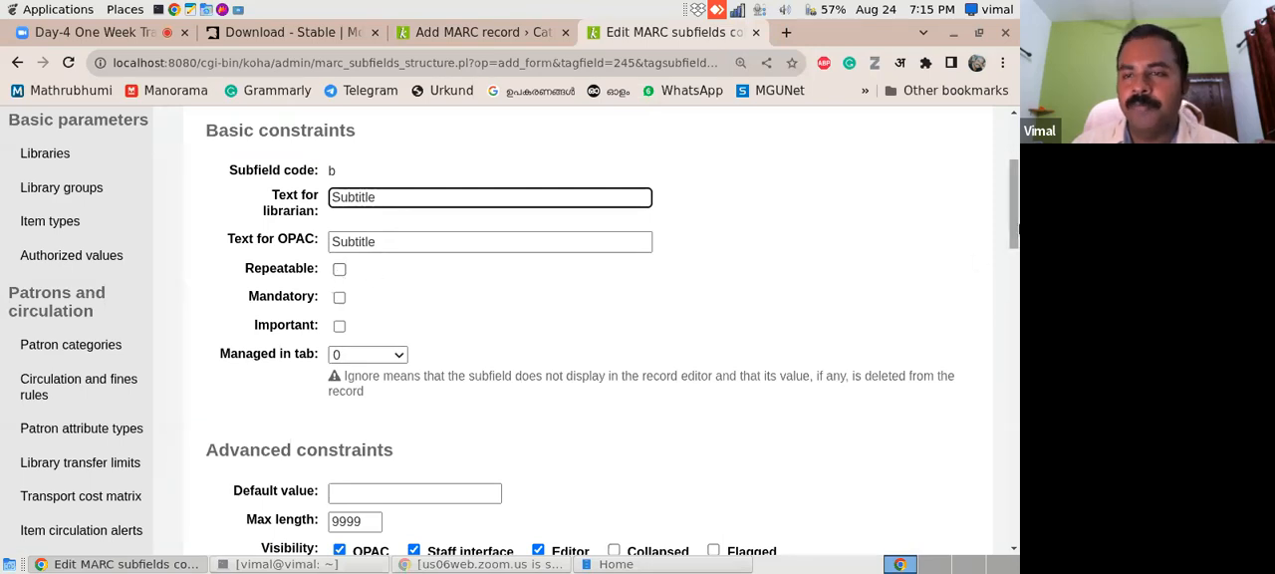
- View the authorized value choices for subfield b without picking one, and save the subfield changes
drag(1016, 221, 994, 326)
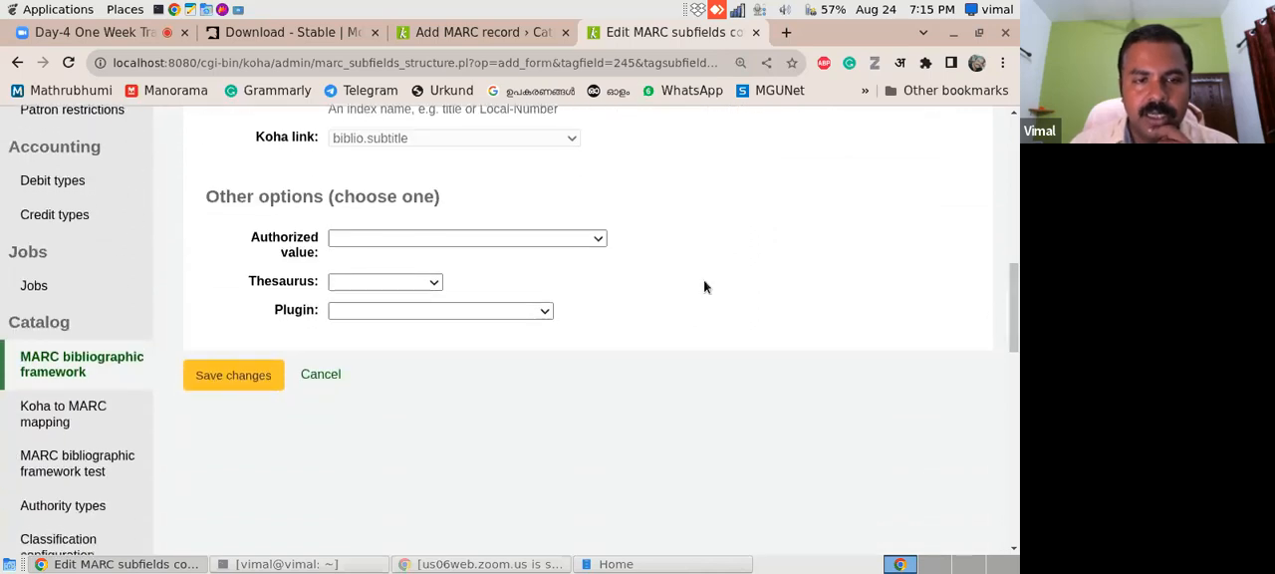
click(595, 245)
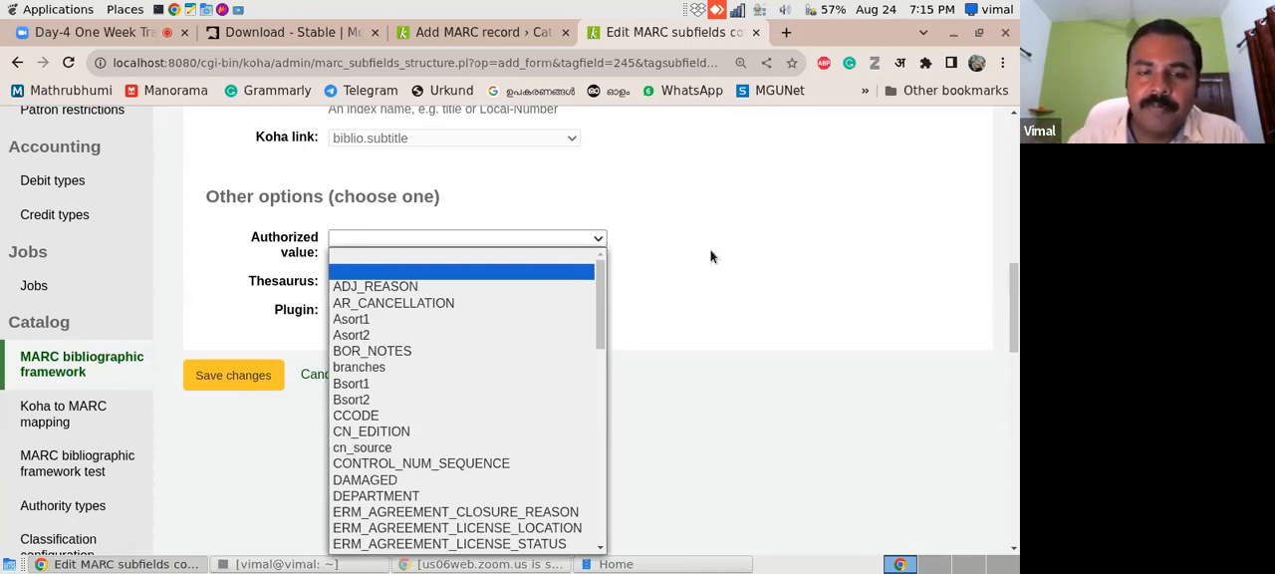
click(879, 329)
click(212, 379)
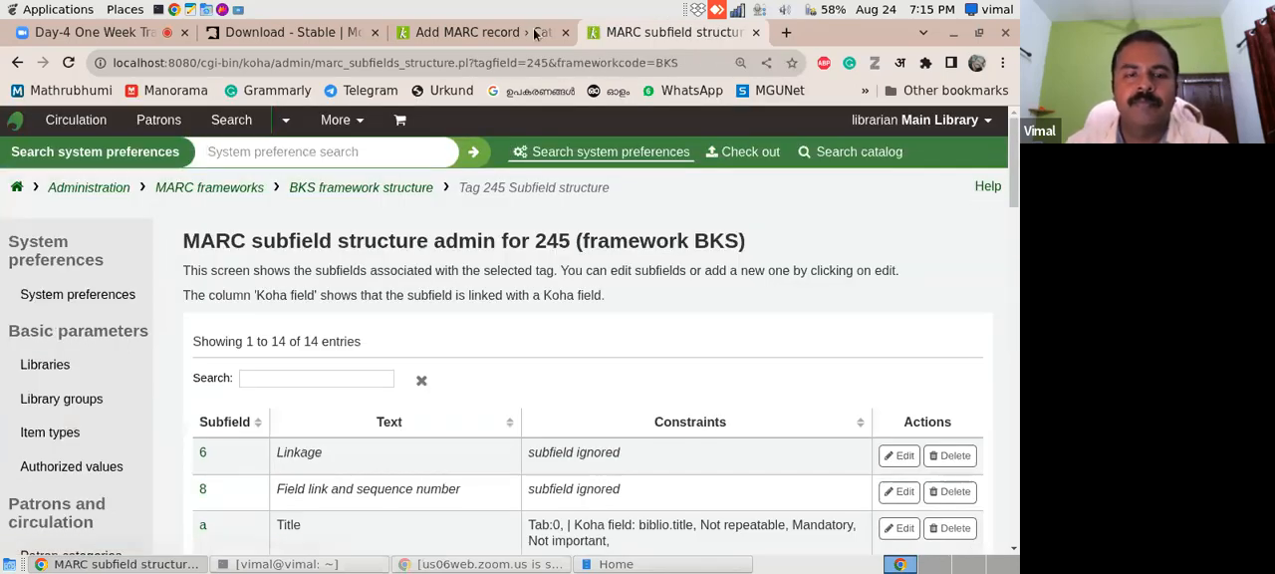
- Reload the Add MARC record form and check whether subfield b Subtitle is listed under the 245 title statement
click(504, 34)
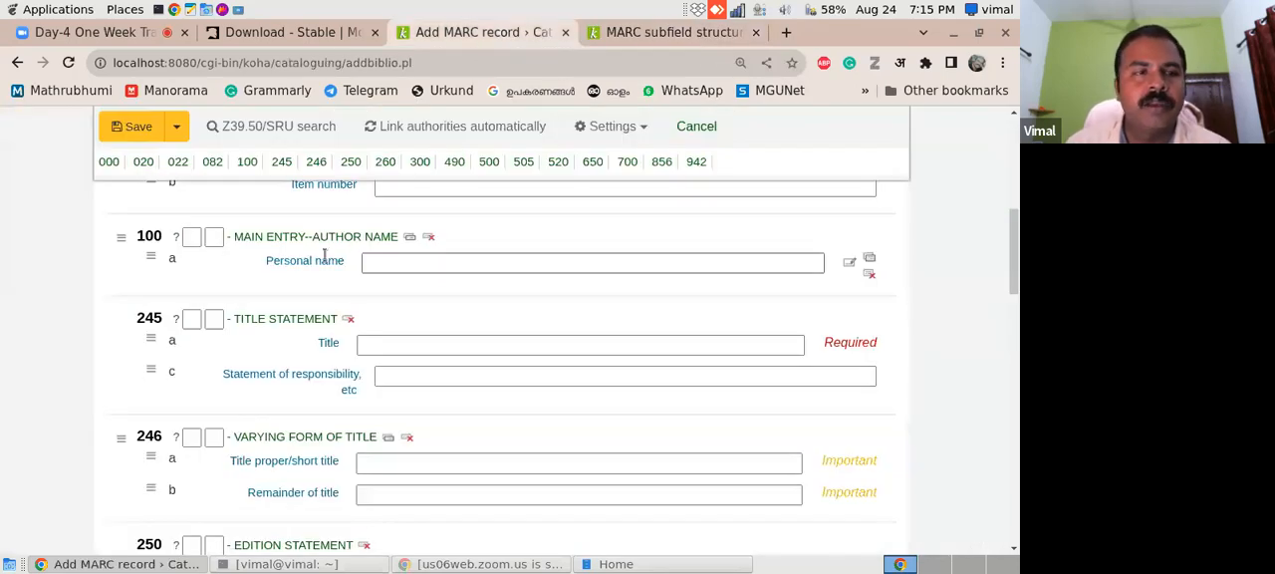
click(67, 61)
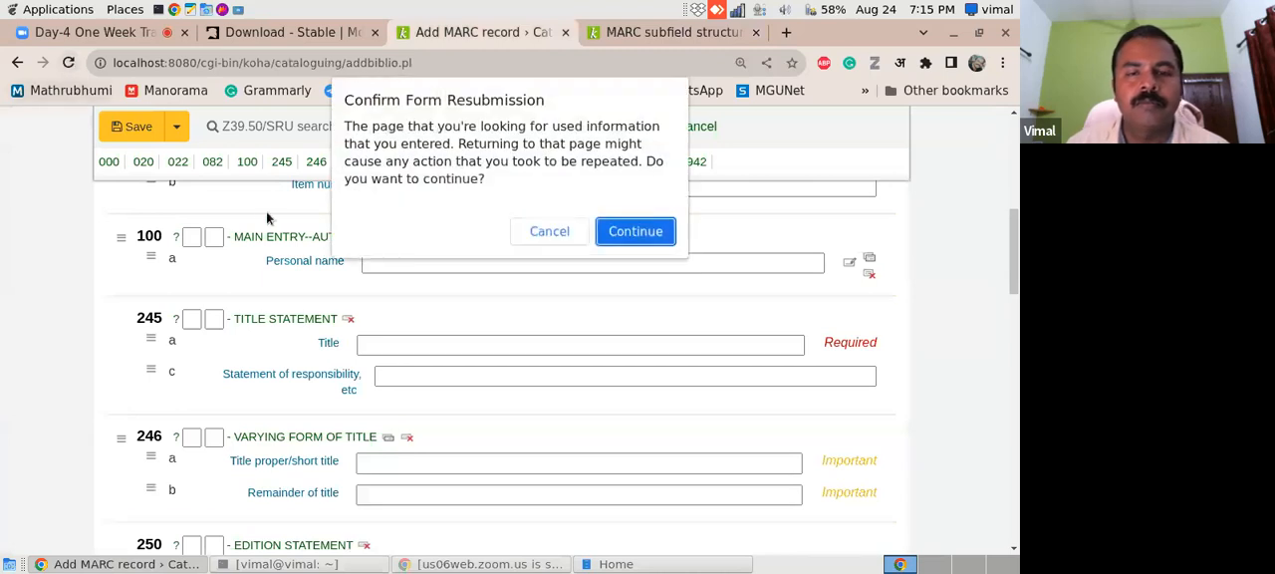
click(634, 231)
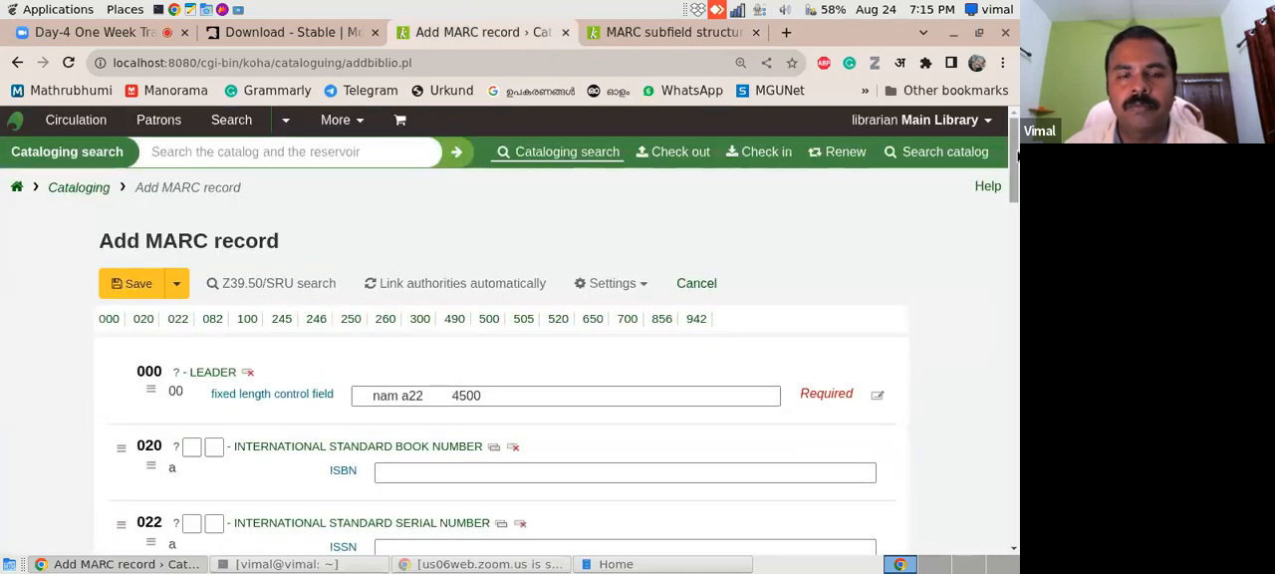
drag(1014, 156, 1014, 251)
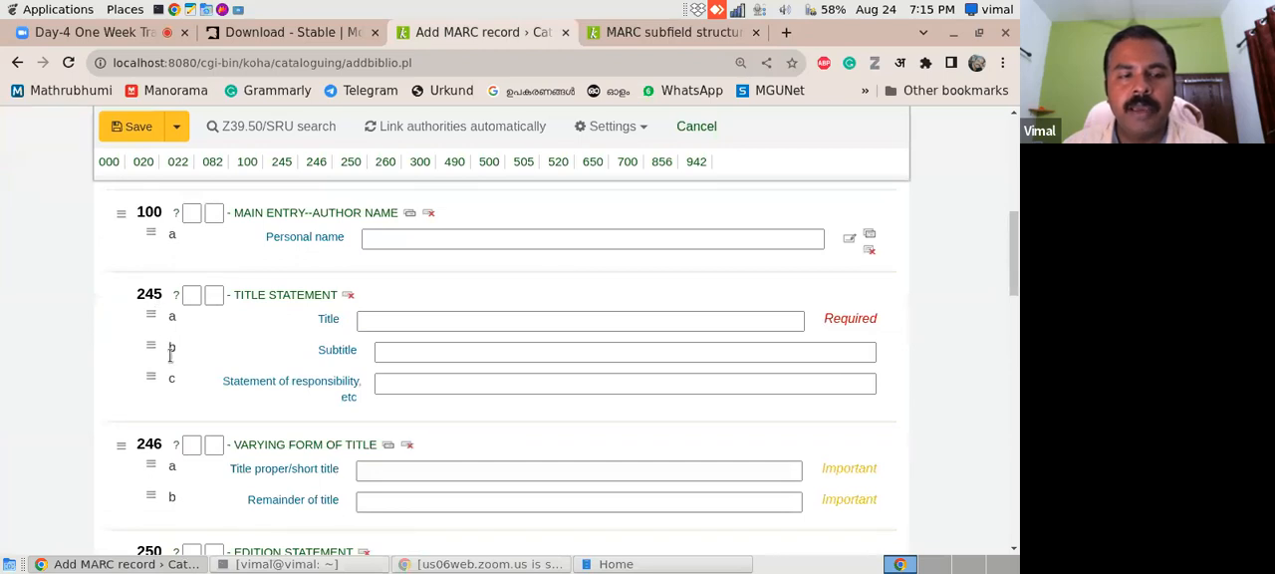
click(399, 354)
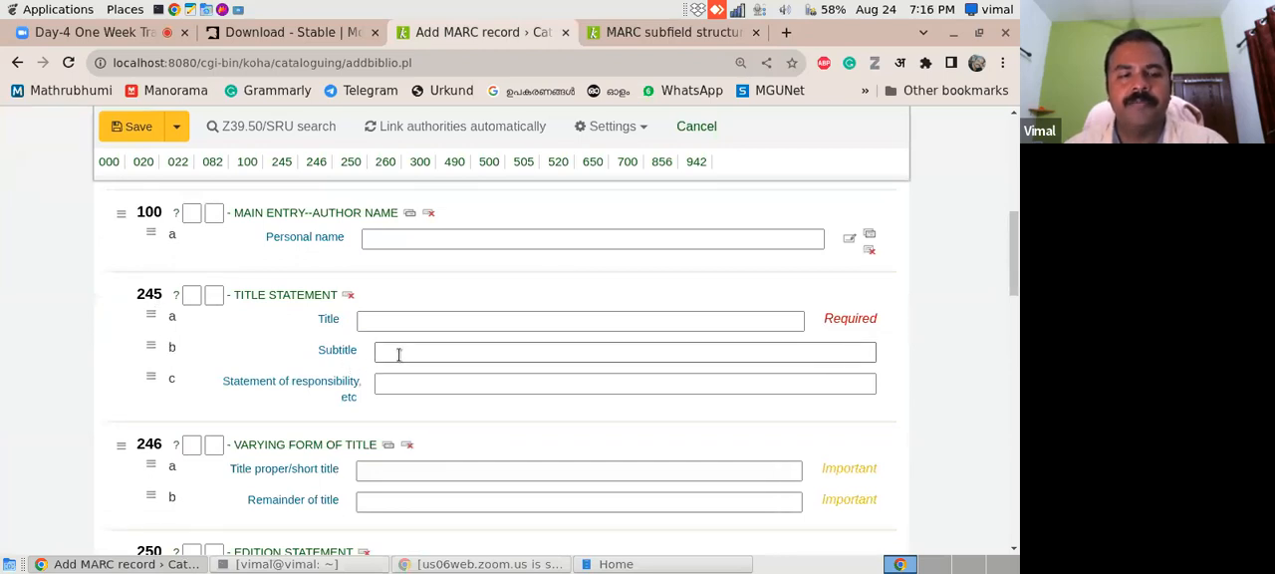
click(390, 329)
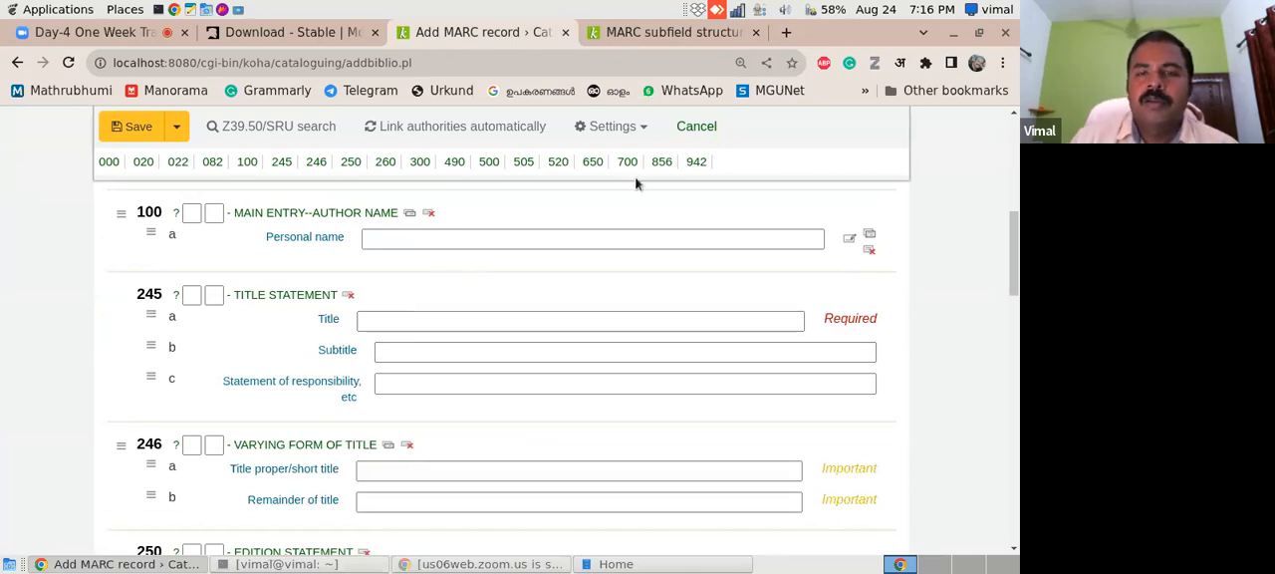
- From the MARC bibliographic frameworks in Koha administration, export the BKS Books, Booklets, Workbooks framework as a CSV file
click(627, 36)
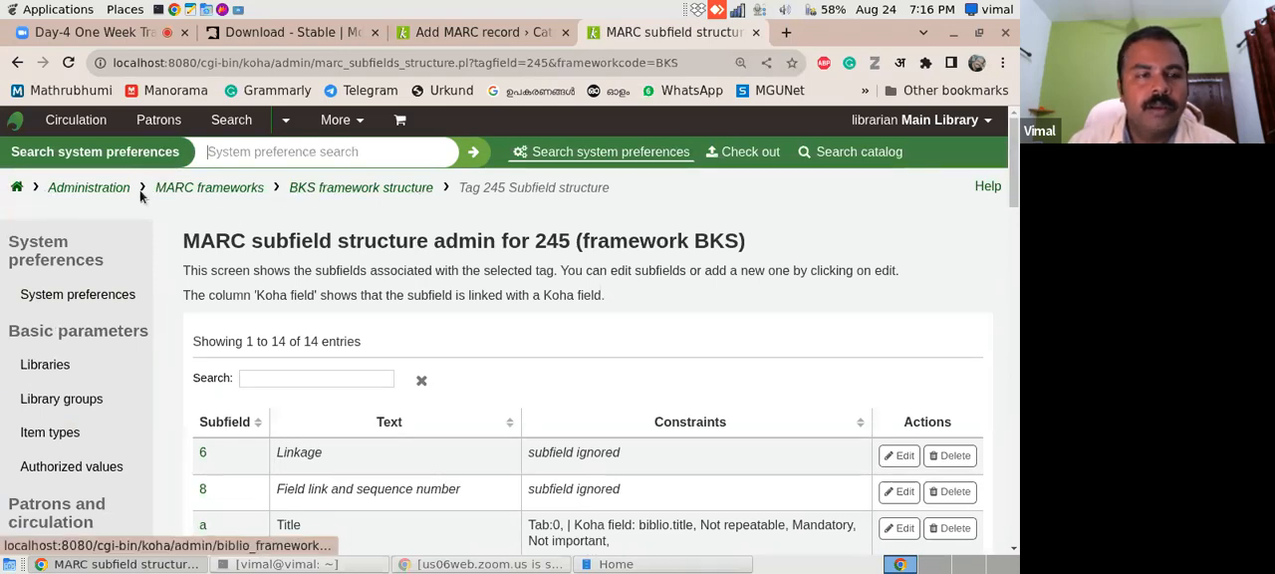
click(102, 193)
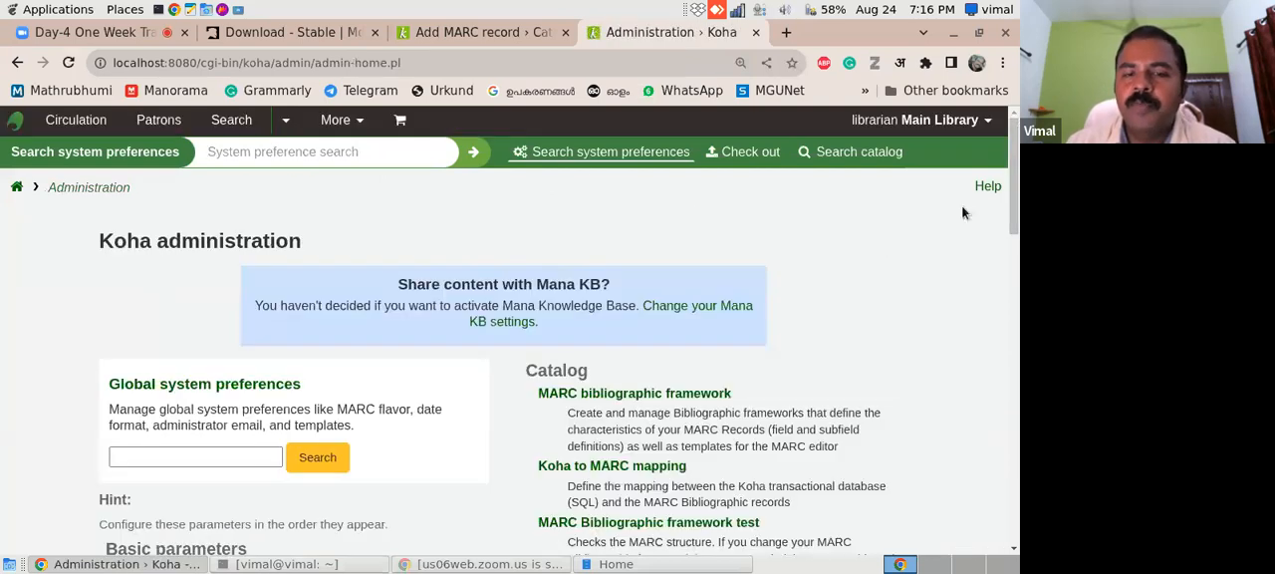
click(683, 397)
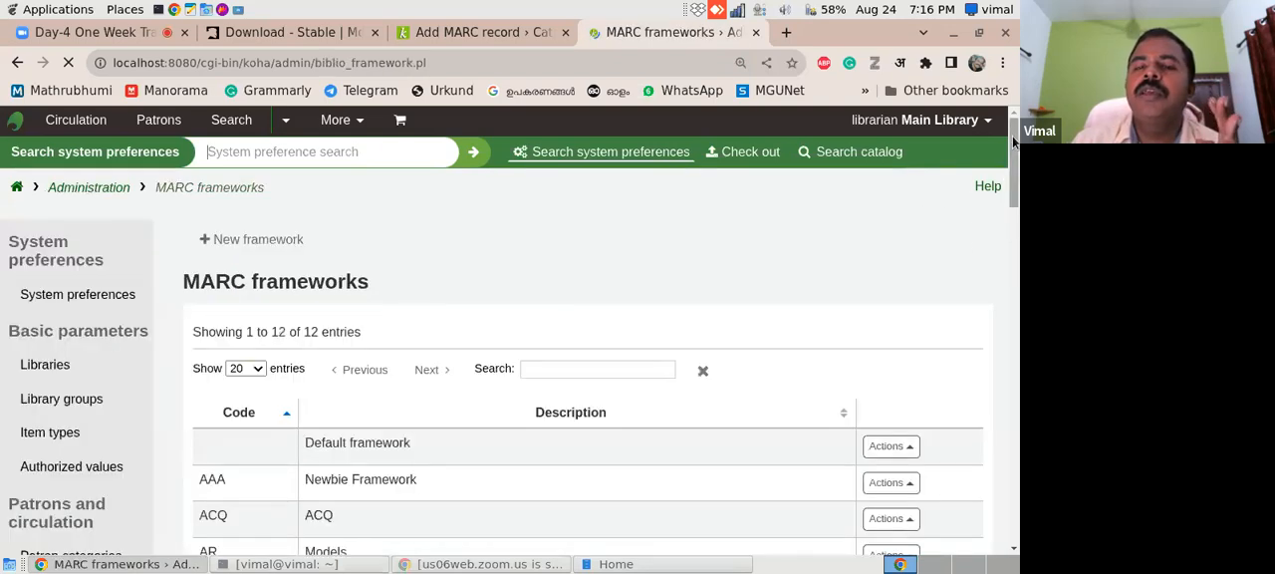
drag(1014, 142, 1015, 186)
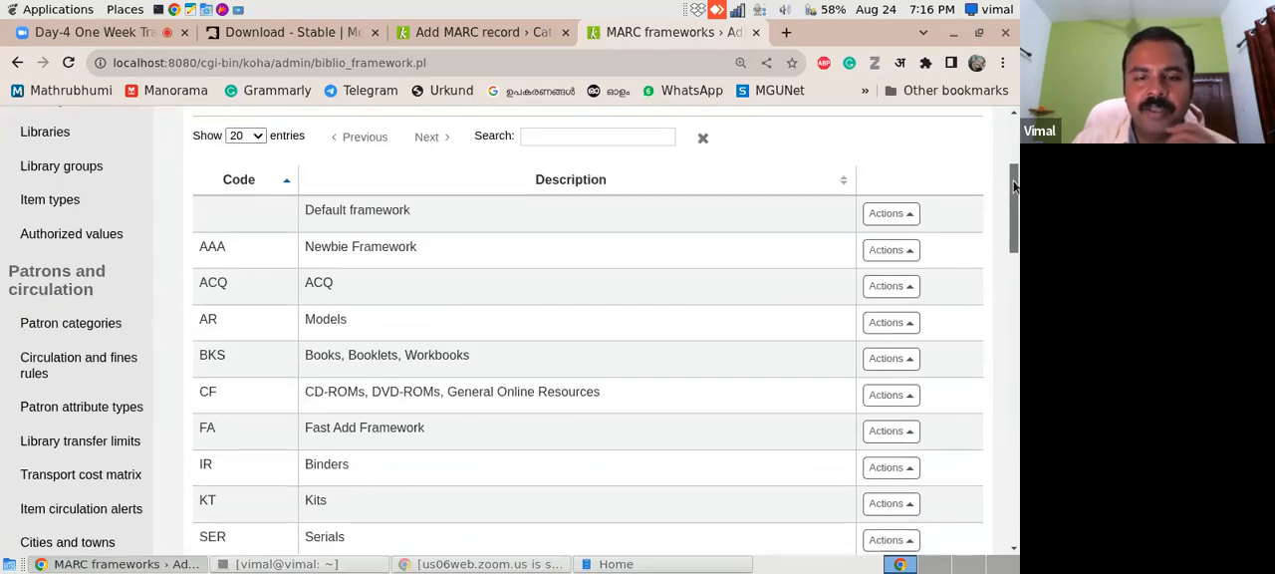
click(902, 361)
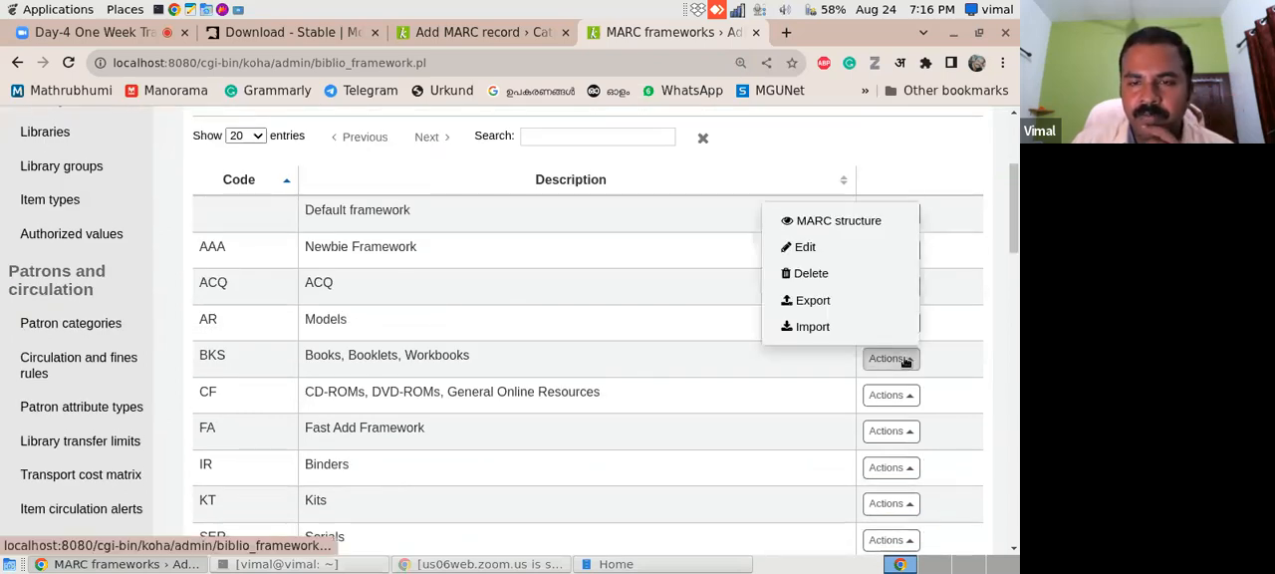
click(831, 302)
click(672, 333)
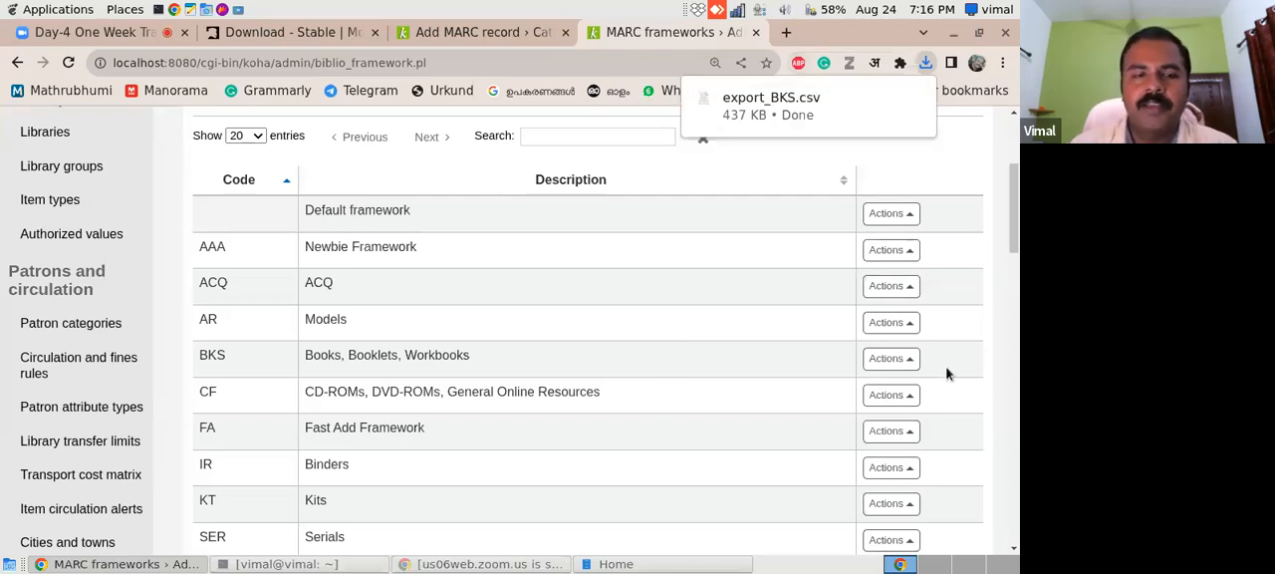
- View the actions offered for the BKS framework and check export_BKS.csv in the browser's recent downloads
click(884, 359)
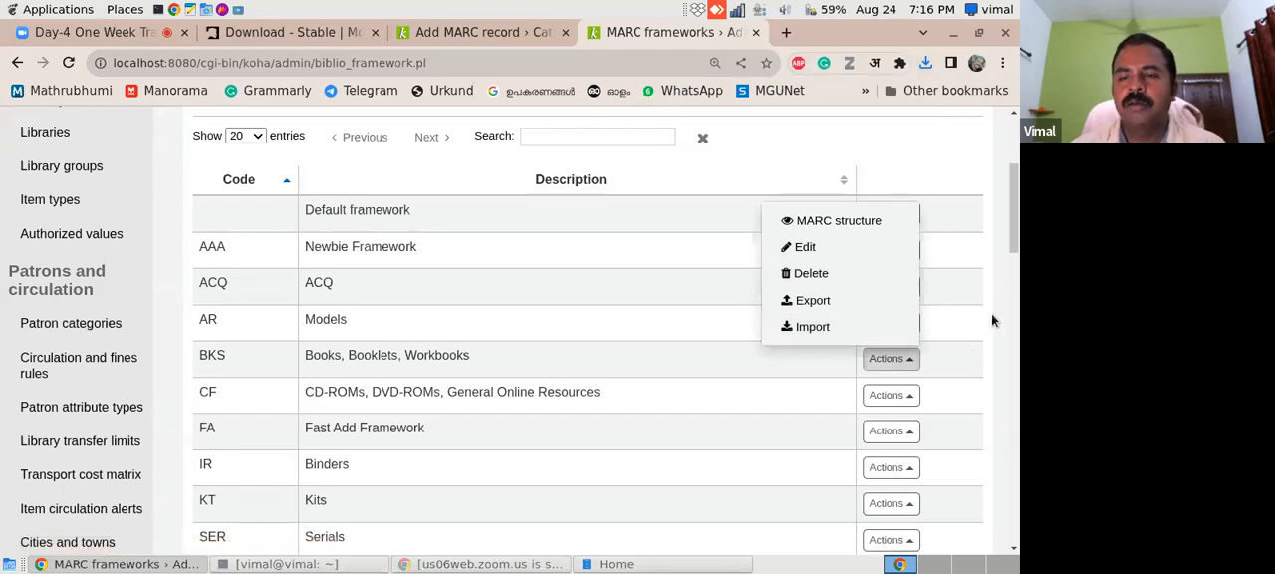
scroll(1005, 313, down, 5)
scroll(1005, 312, up, 6)
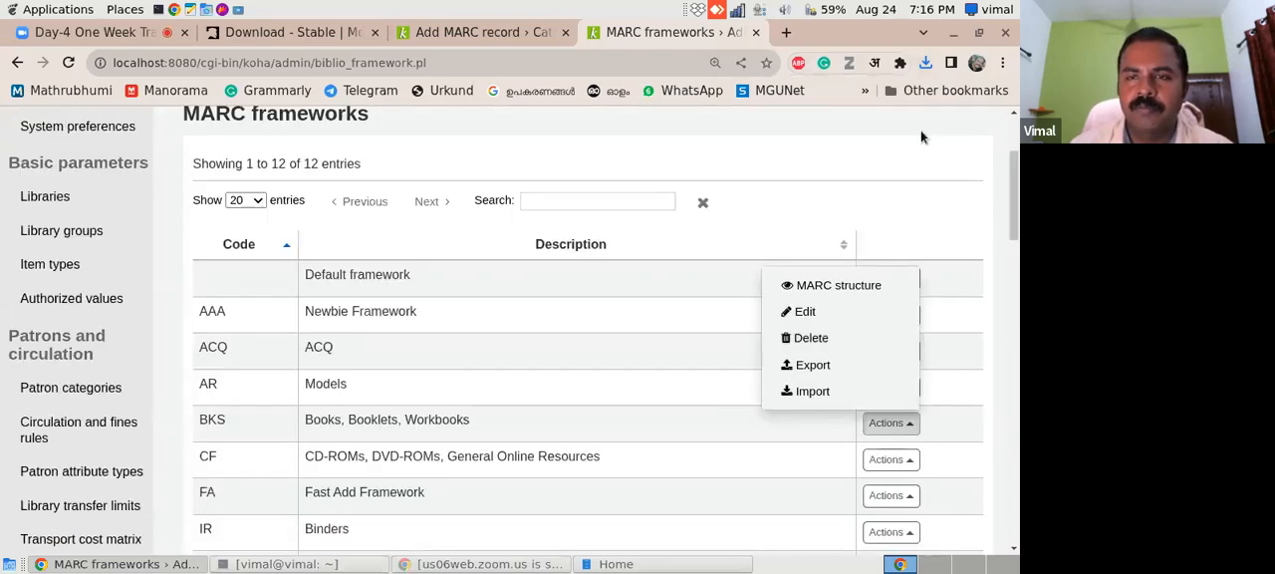
click(927, 63)
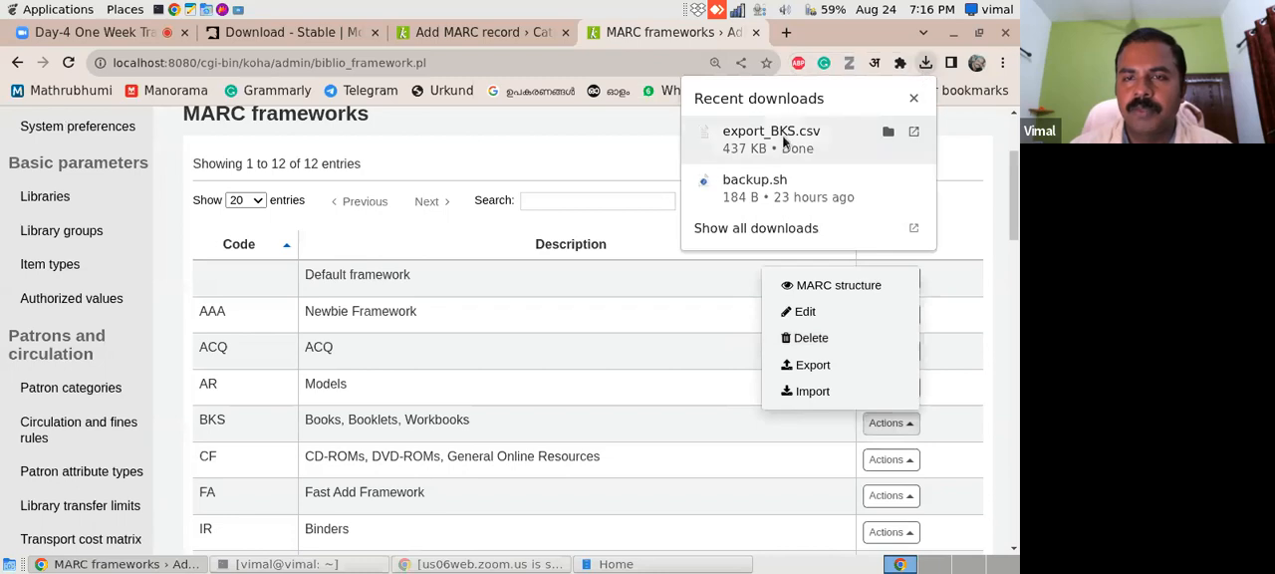
click(994, 172)
scroll(1014, 189, up, 2)
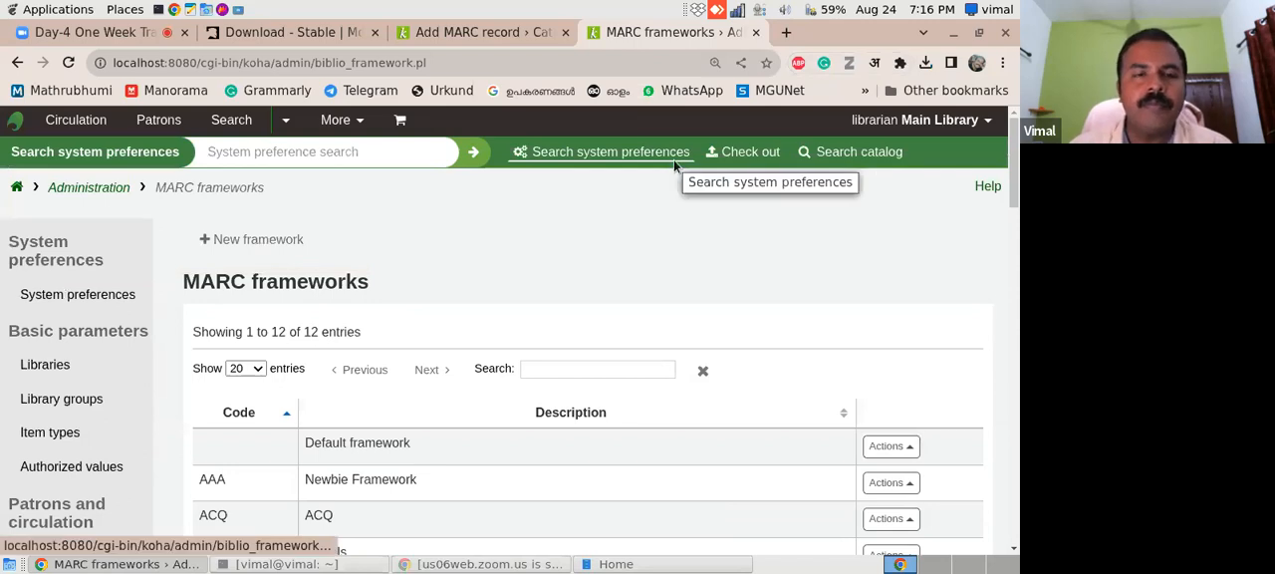
- Leave the MARC frameworks page and return to the Koha staff interface home page
click(456, 30)
click(664, 38)
click(15, 188)
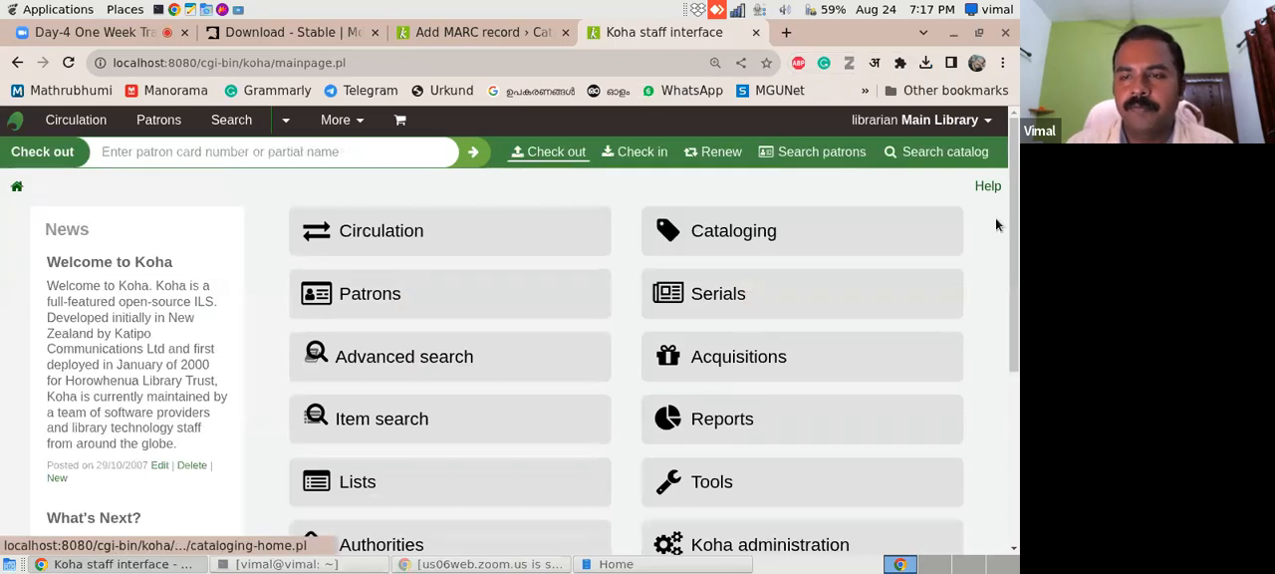
mouse_move(1017, 231)
mouse_down()
mouse_move(1016, 297)
mouse_move(1016, 239)
mouse_up()
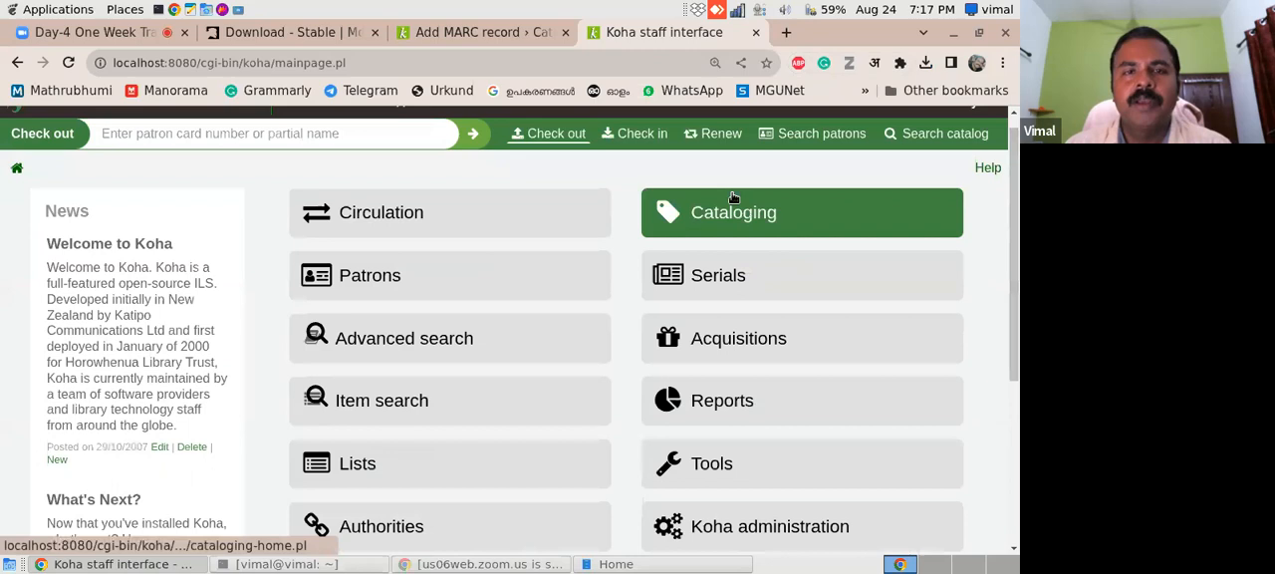
- Switch to the file manager and open 1.xlsx from the MARC Practical folder in LibreOffice Calc
click(952, 33)
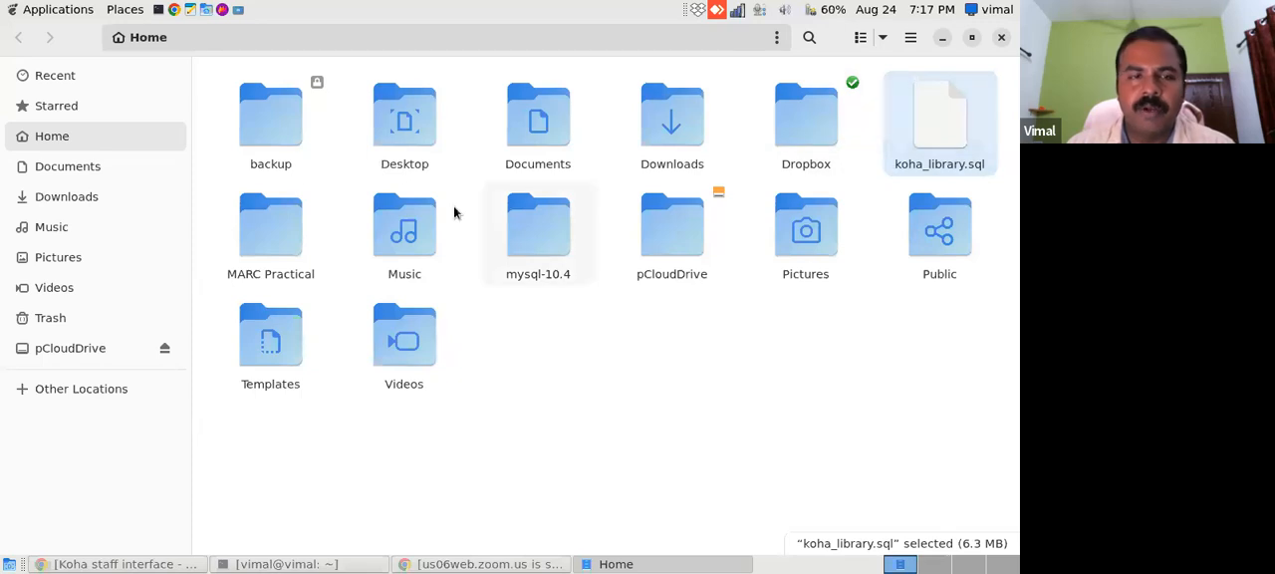
double_click(279, 242)
double_click(275, 120)
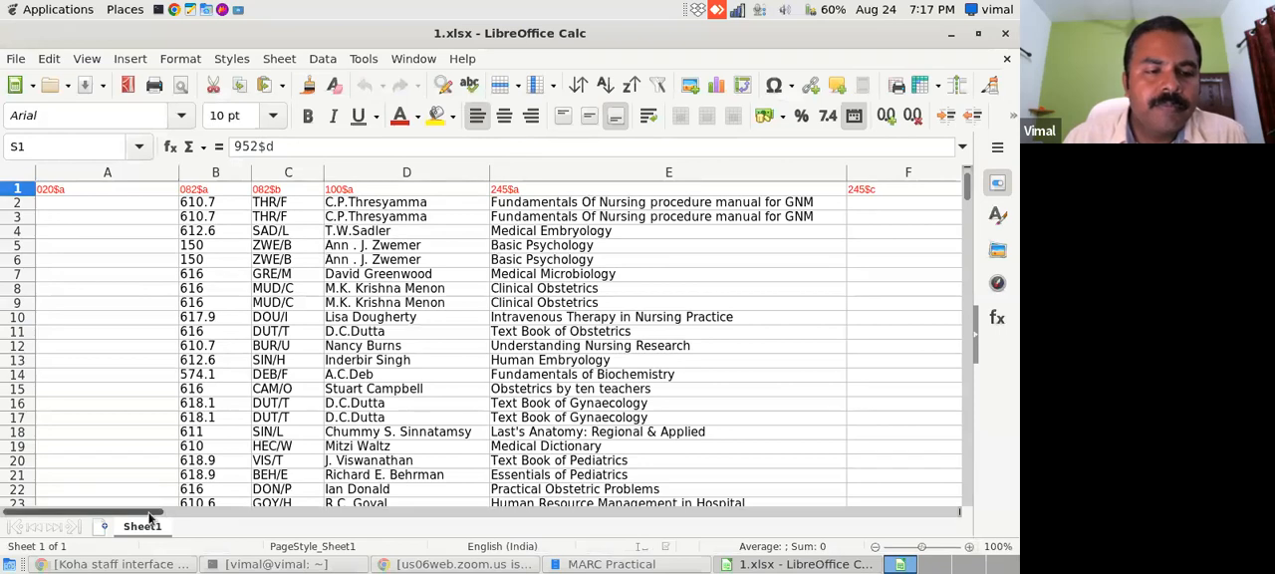
- Examine the MARC tag headings in row 1 of Sheet1, from 020$a through the 245$a and 245$c columns
mouse_move(172, 512)
mouse_down()
mouse_move(195, 515)
mouse_move(149, 513)
mouse_up()
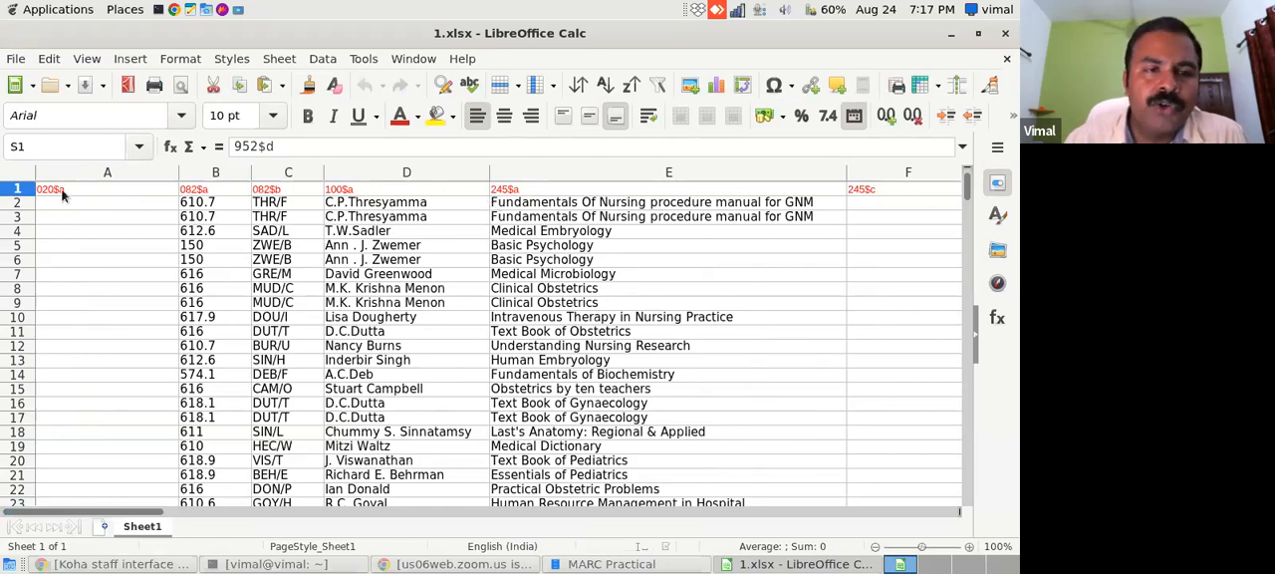
drag(126, 512, 95, 515)
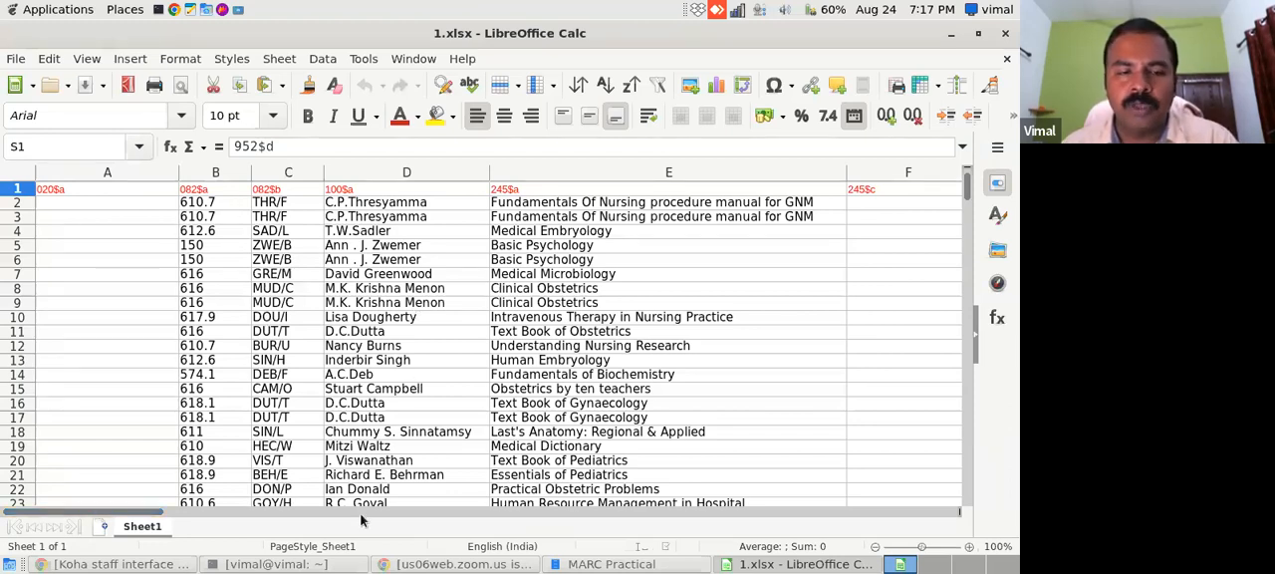
click(559, 275)
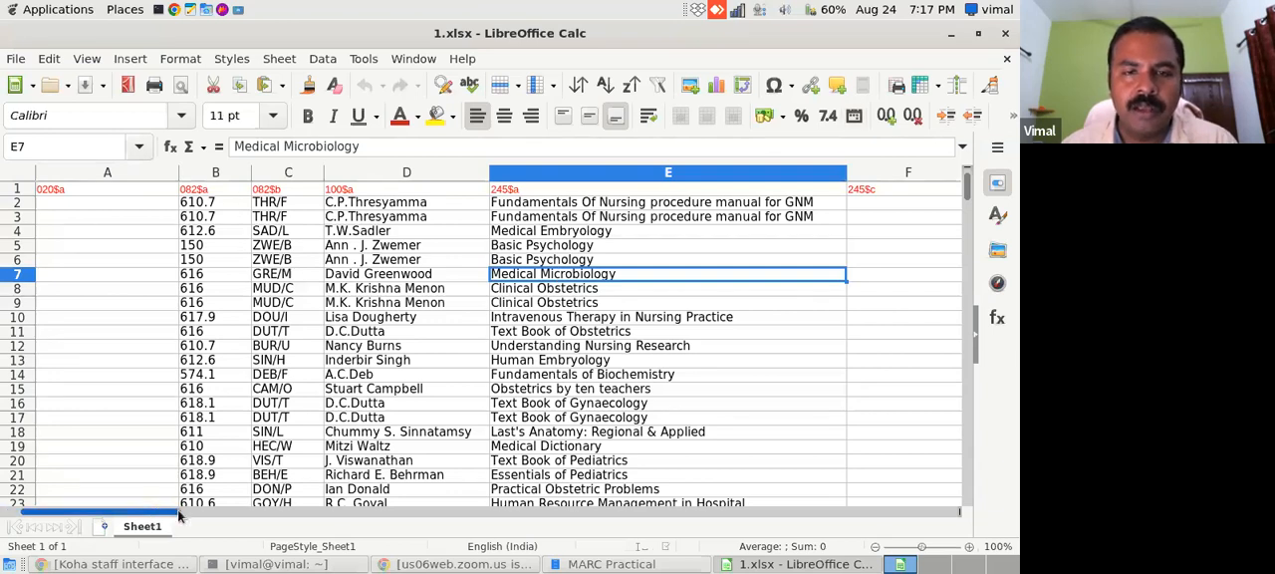
drag(180, 515, 261, 515)
click(616, 207)
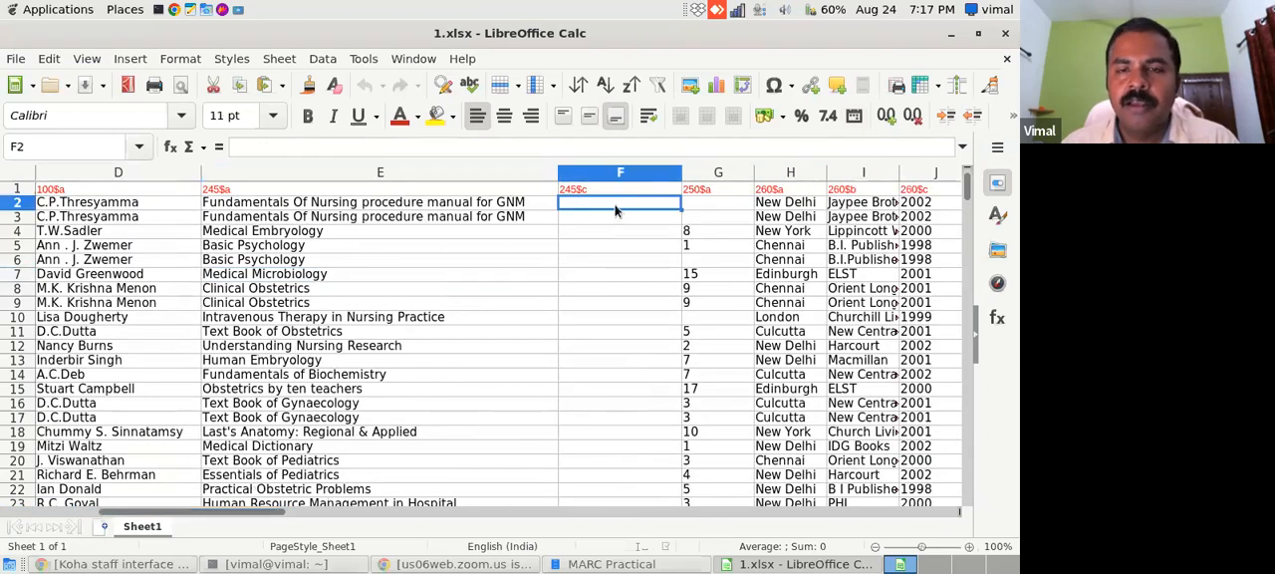
- Compare the spreadsheet's 245 columns with the title statement subfields in Koha's Add MARC record form, and return to 1.xlsx
click(118, 564)
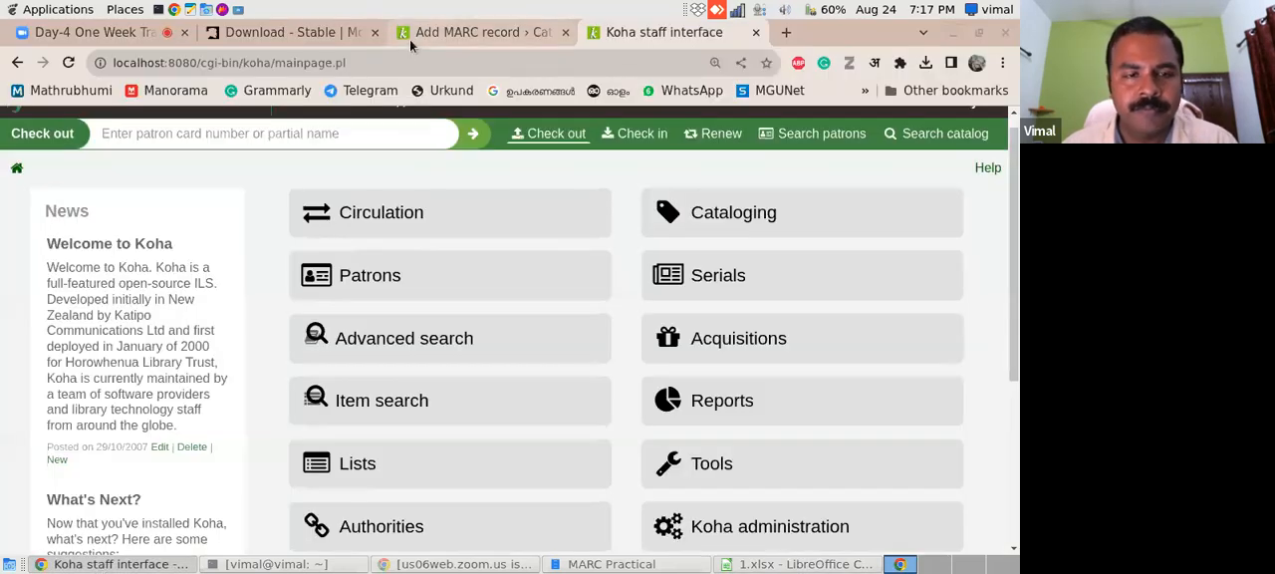
click(409, 39)
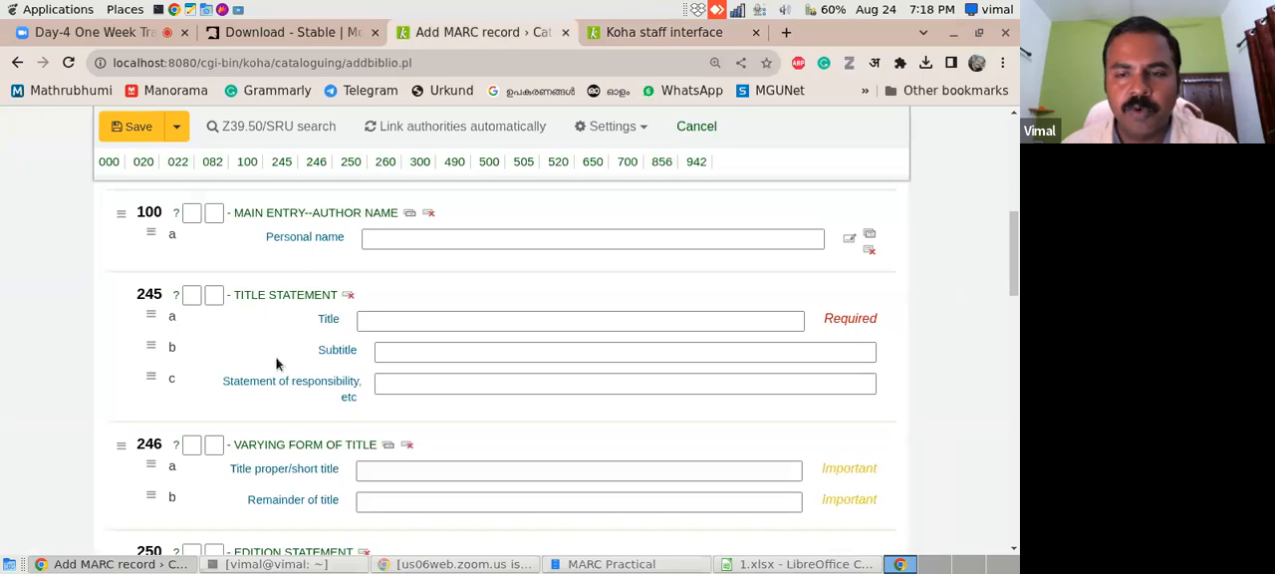
click(754, 565)
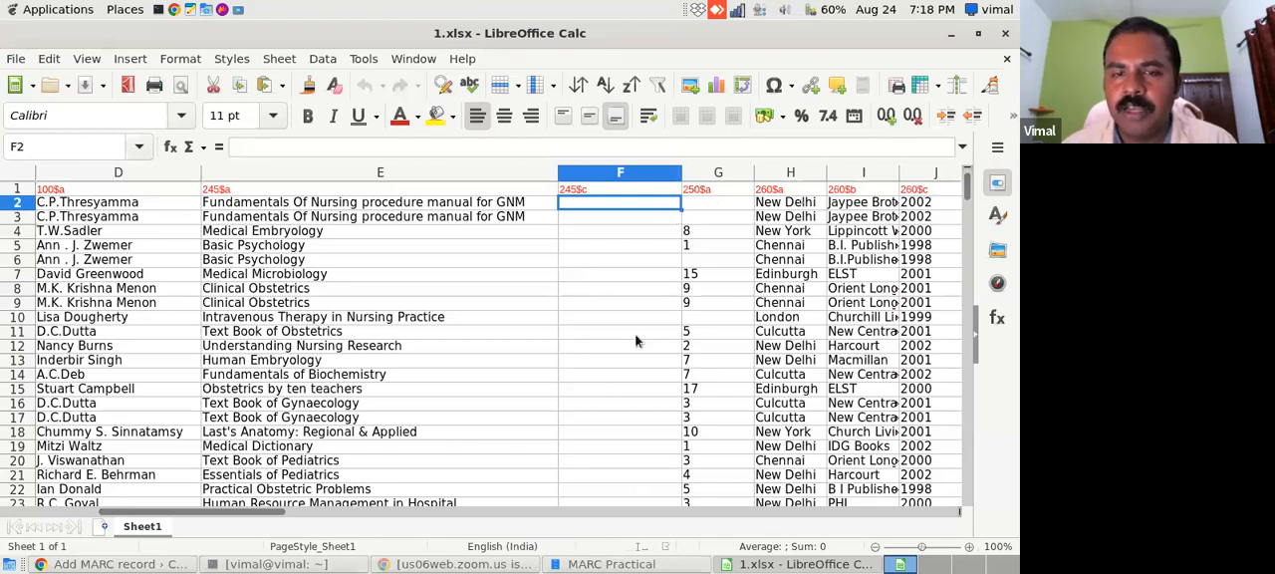
- Examine the remaining MARC columns of Sheet1, from 250$a and 260$a through 942$c to the 952 item subfields
drag(274, 512, 355, 515)
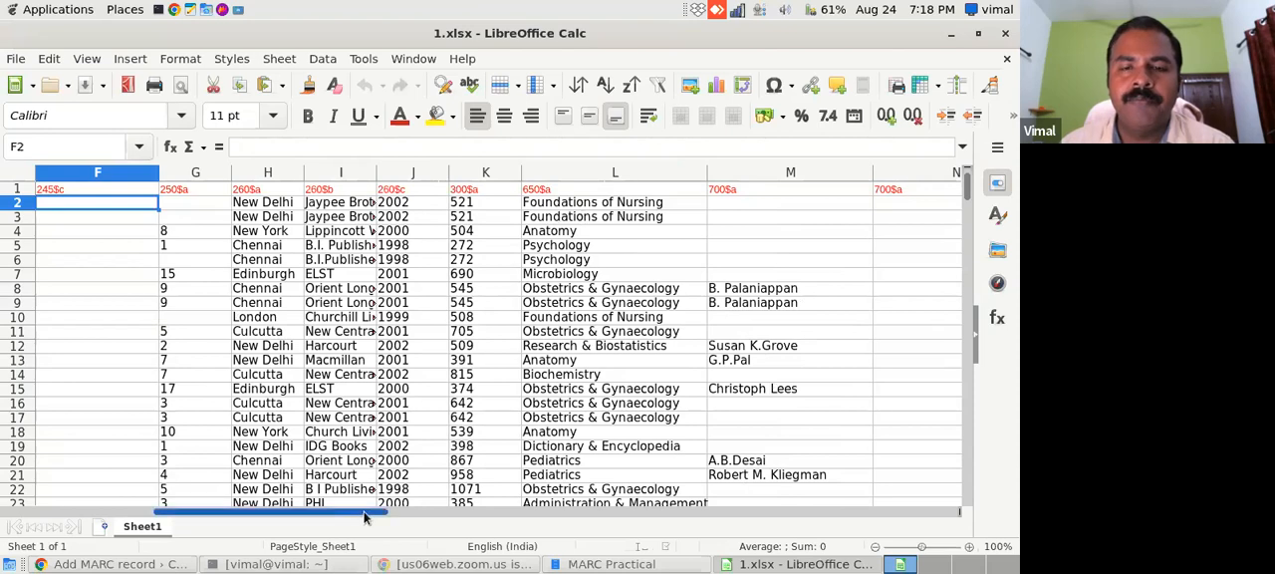
drag(365, 517, 454, 517)
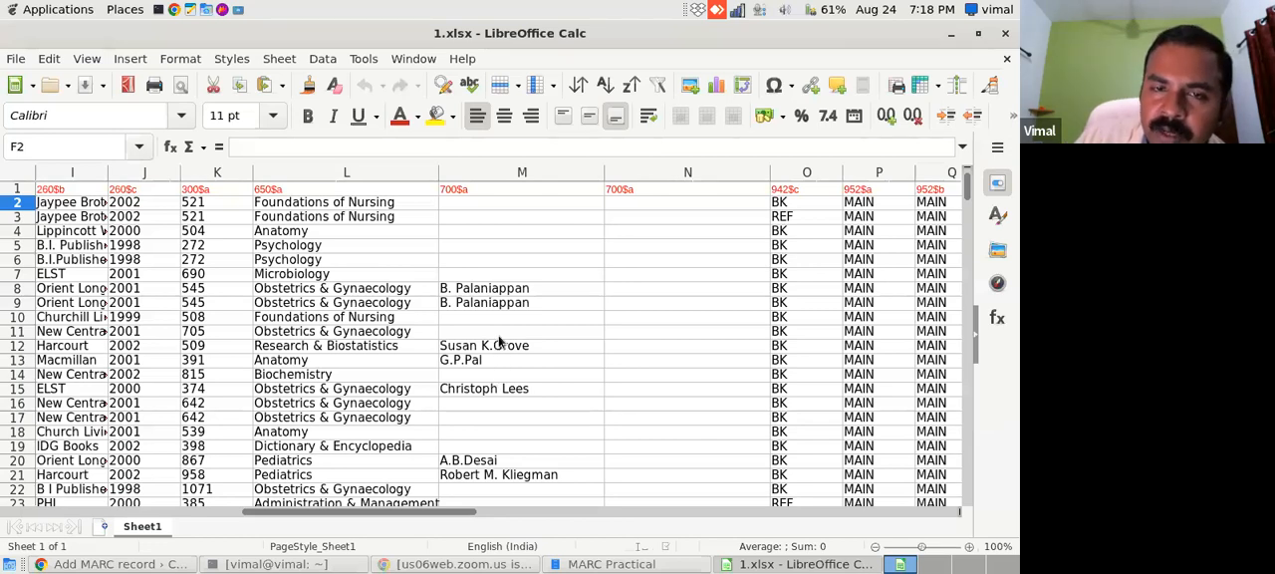
drag(420, 509, 560, 512)
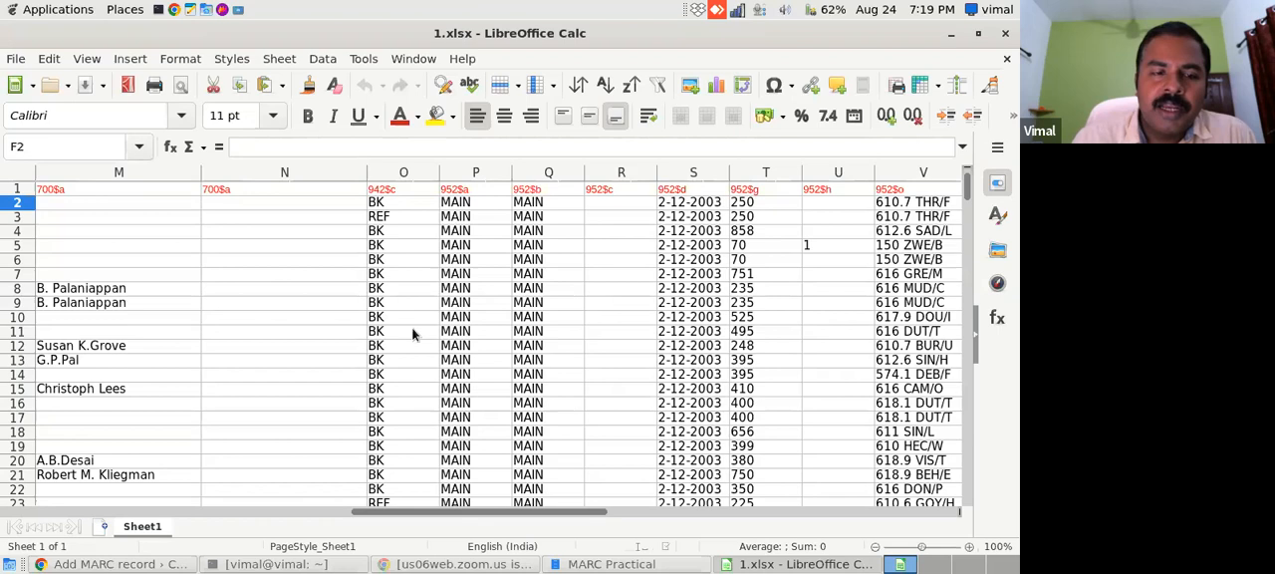
- Switch back to Koha in the browser and open Item types from the basic parameters in Koha administration
click(99, 564)
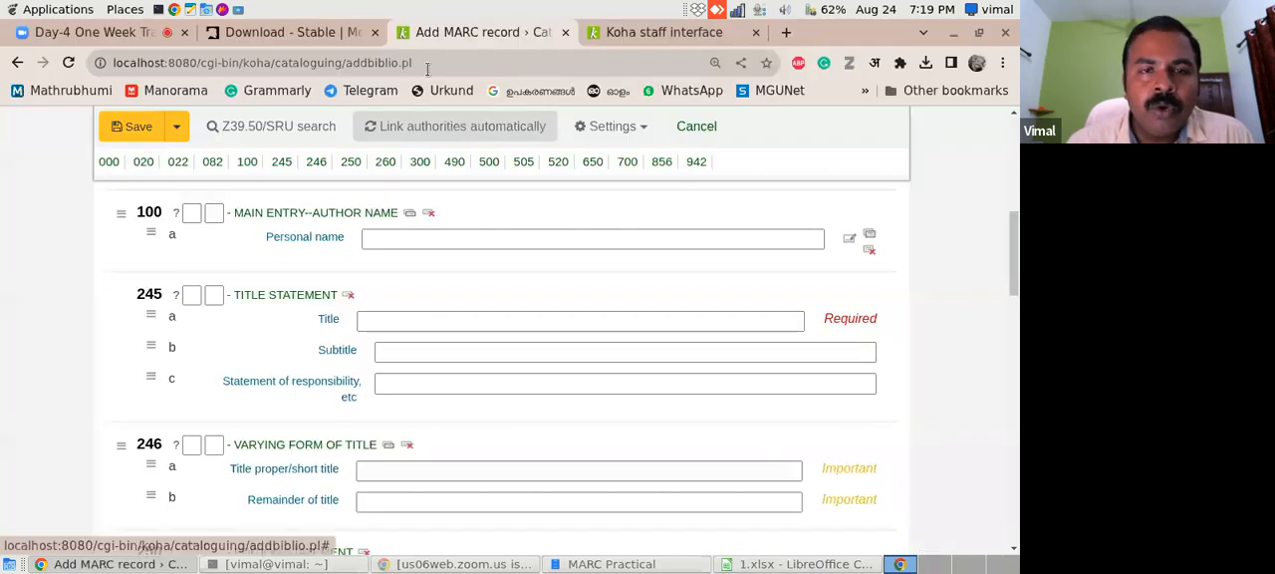
click(697, 36)
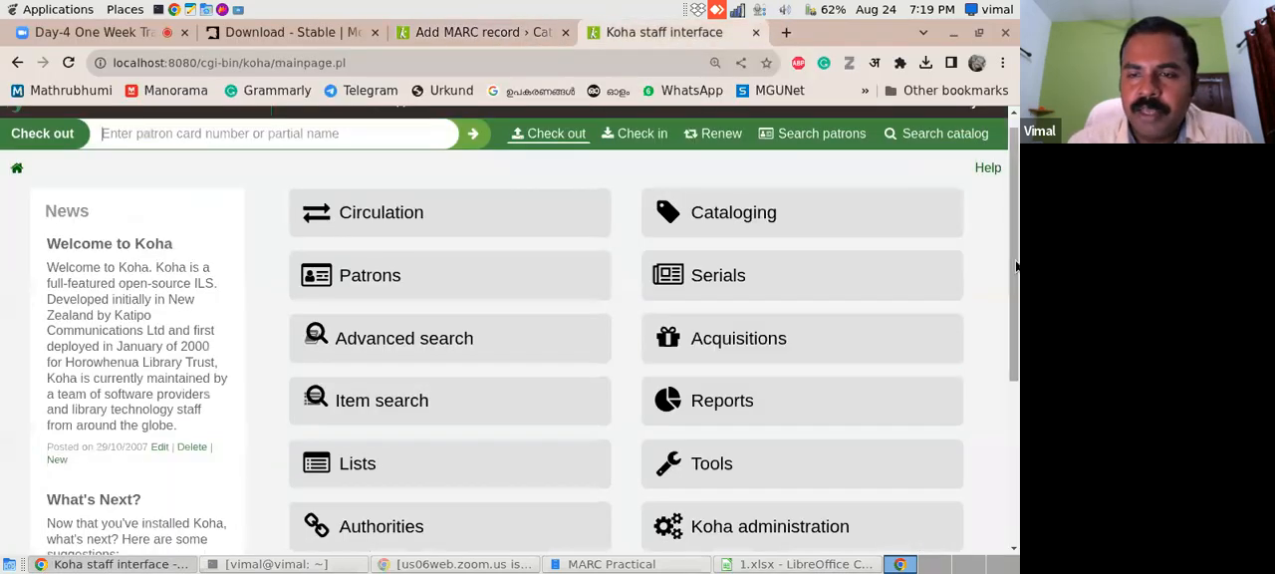
scroll(1006, 299, down, 2)
click(744, 435)
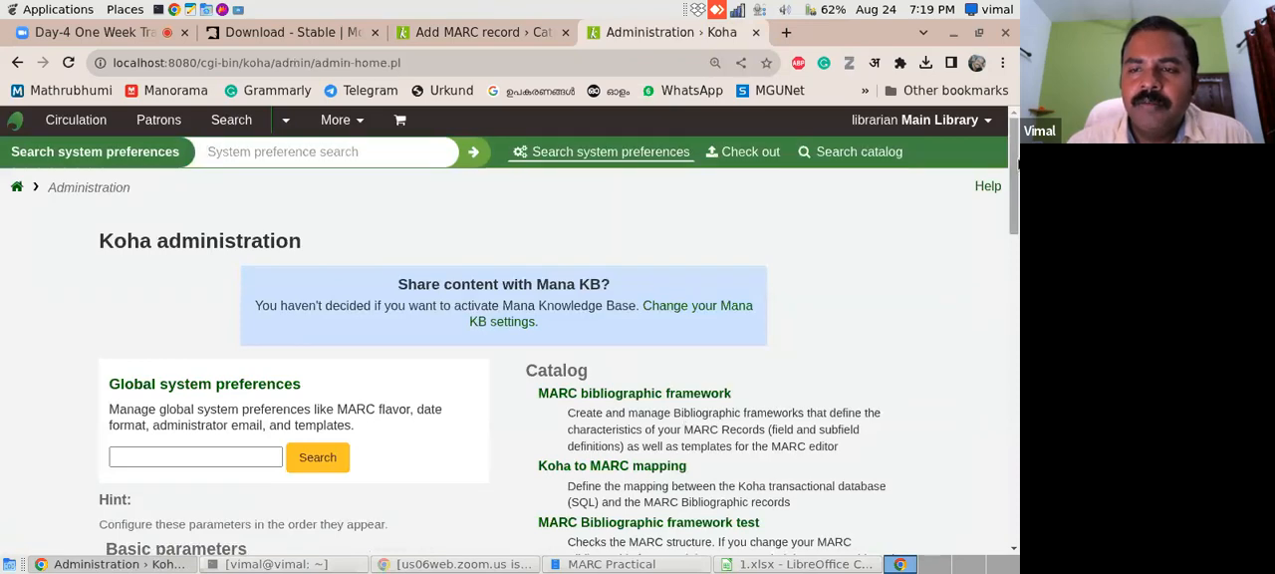
drag(1017, 165, 1017, 245)
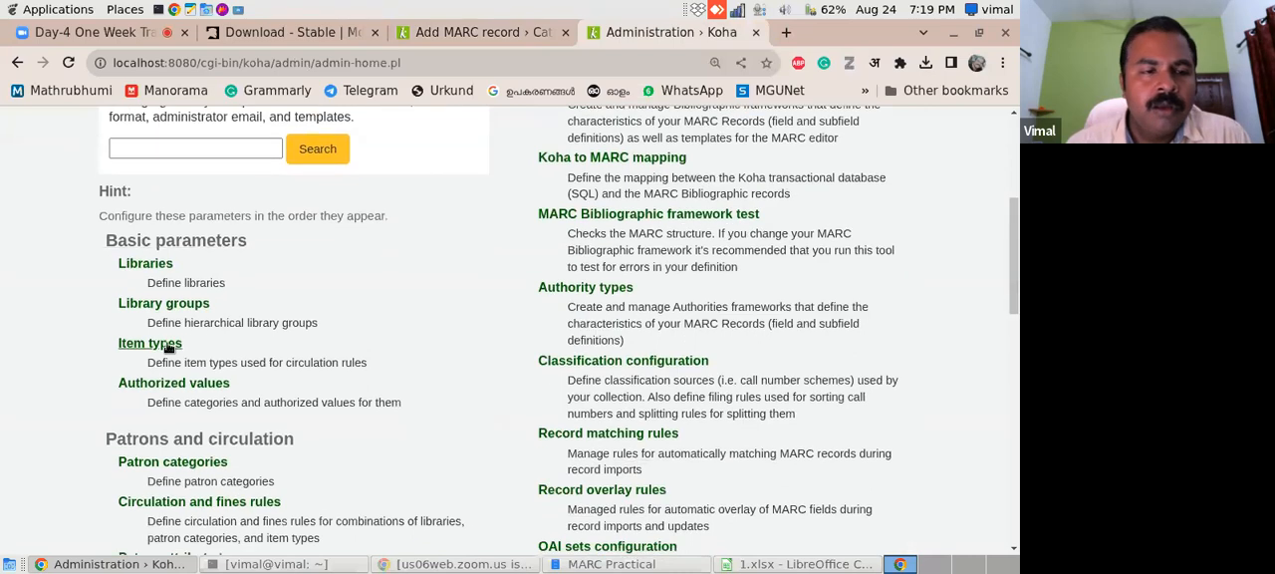
click(166, 339)
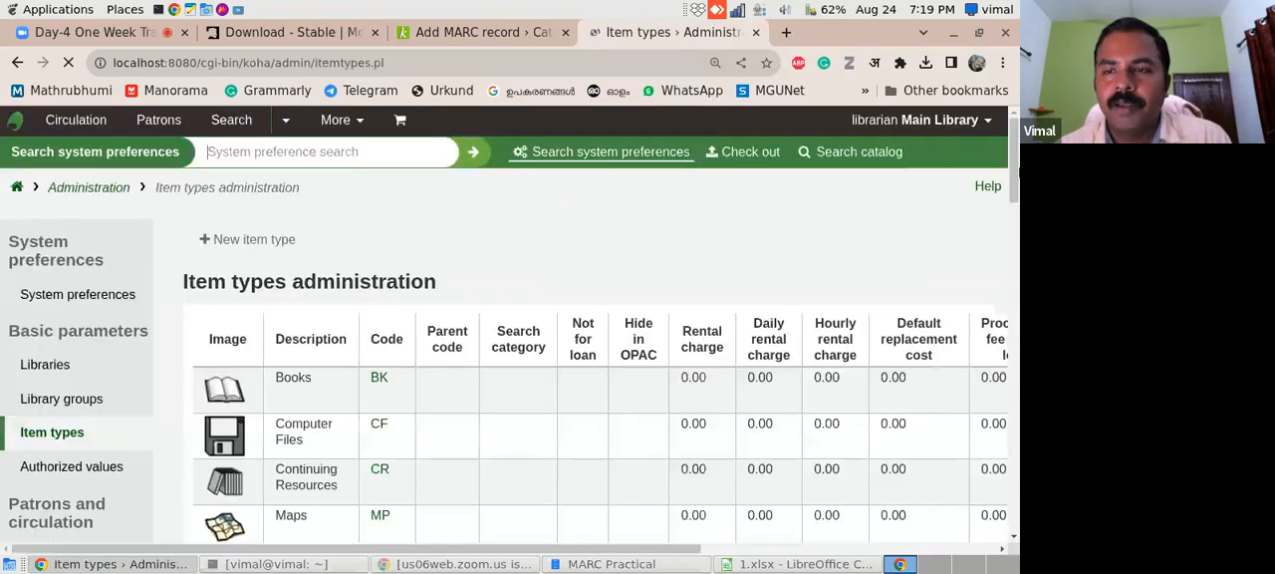
- Compare the item type codes in Koha's item types table with the 942$c column of 1.xlsx, and return to Koha
drag(1015, 157, 1008, 199)
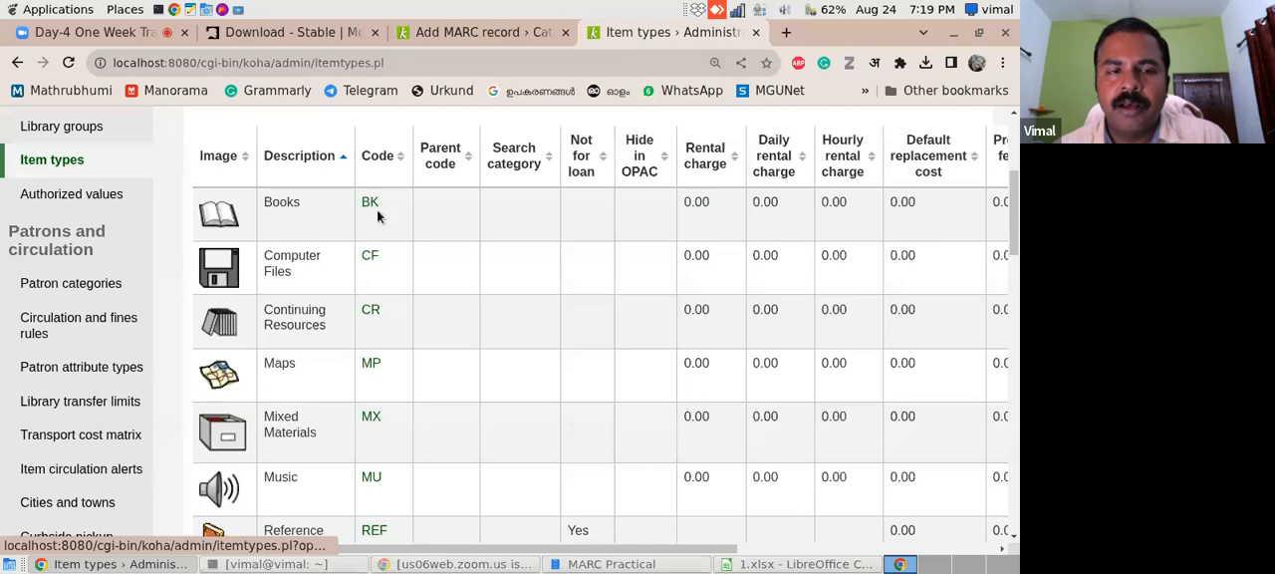
click(805, 564)
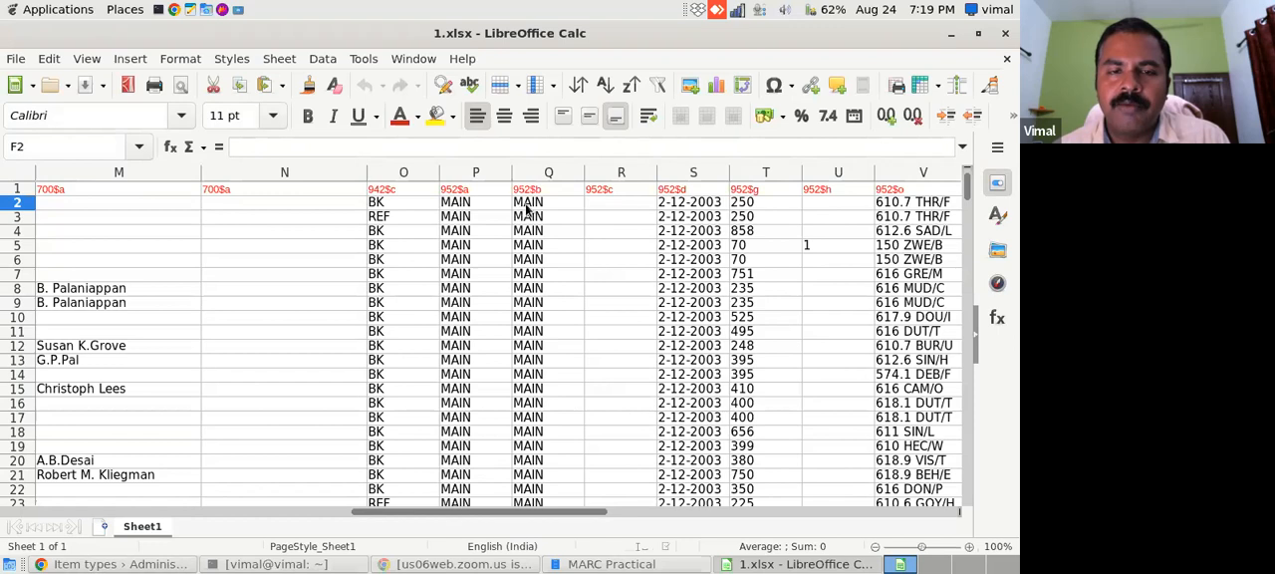
click(118, 564)
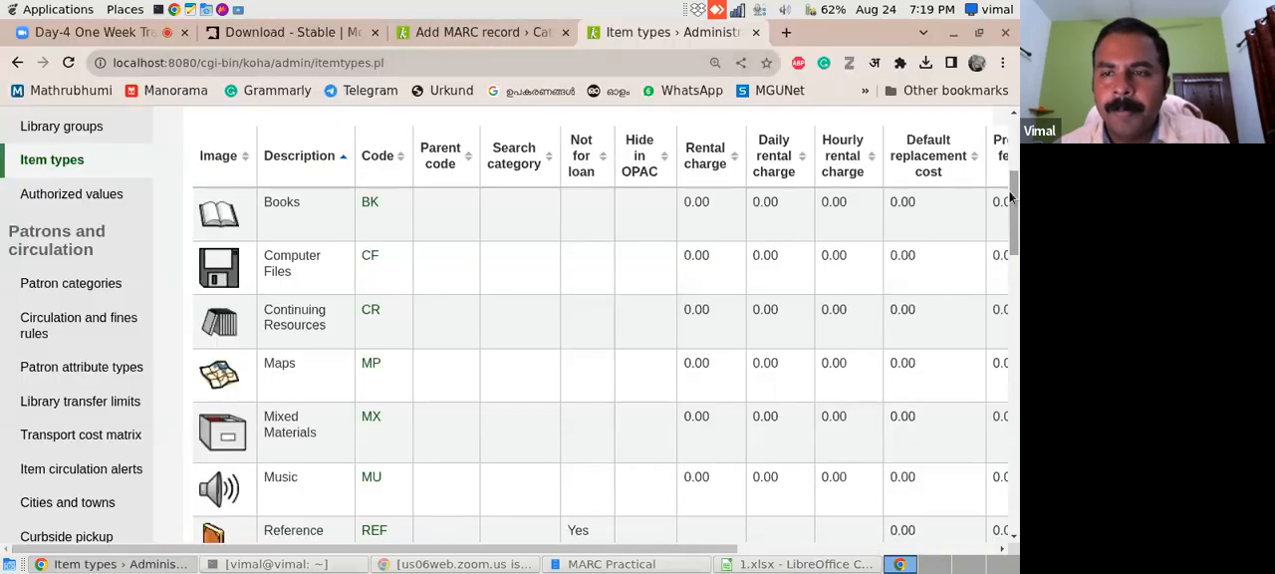
- Open Libraries from Koha administration's basic parameters and compare the library code with the 952$a and 952$b columns of 1.xlsx
scroll(750, 197, up, 3)
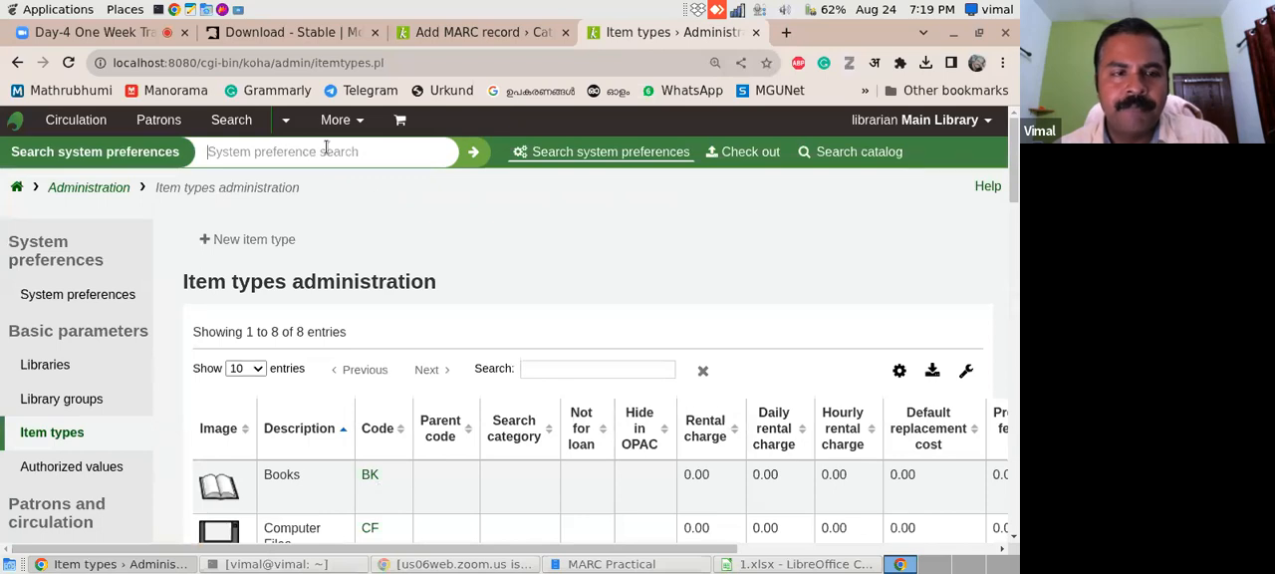
click(17, 62)
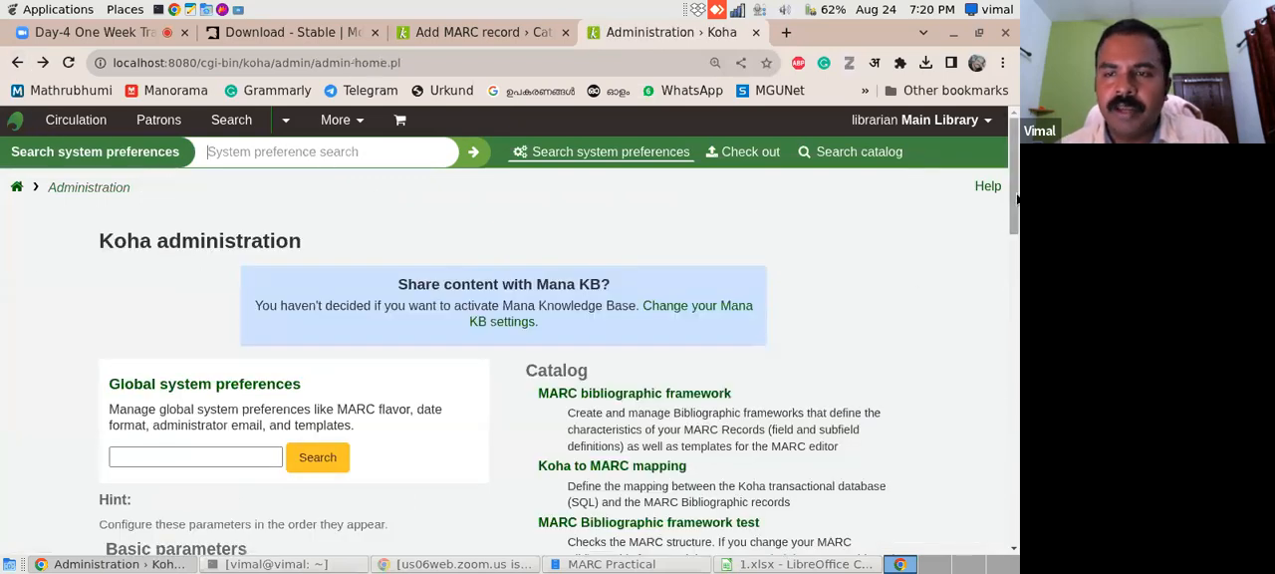
scroll(1000, 240, down, 4)
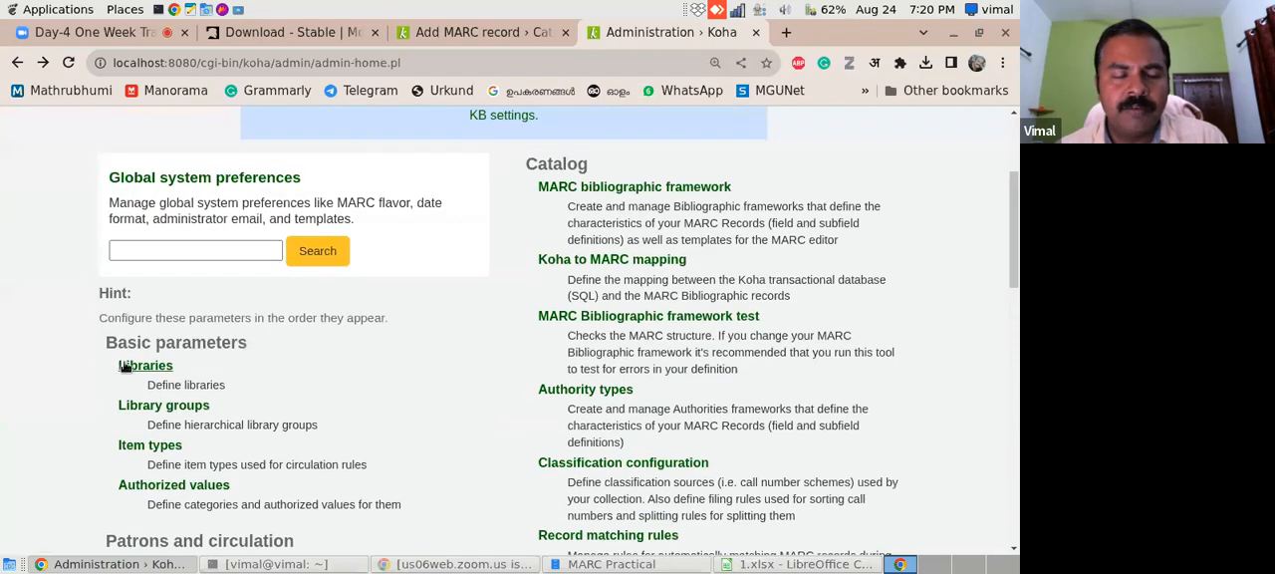
click(123, 367)
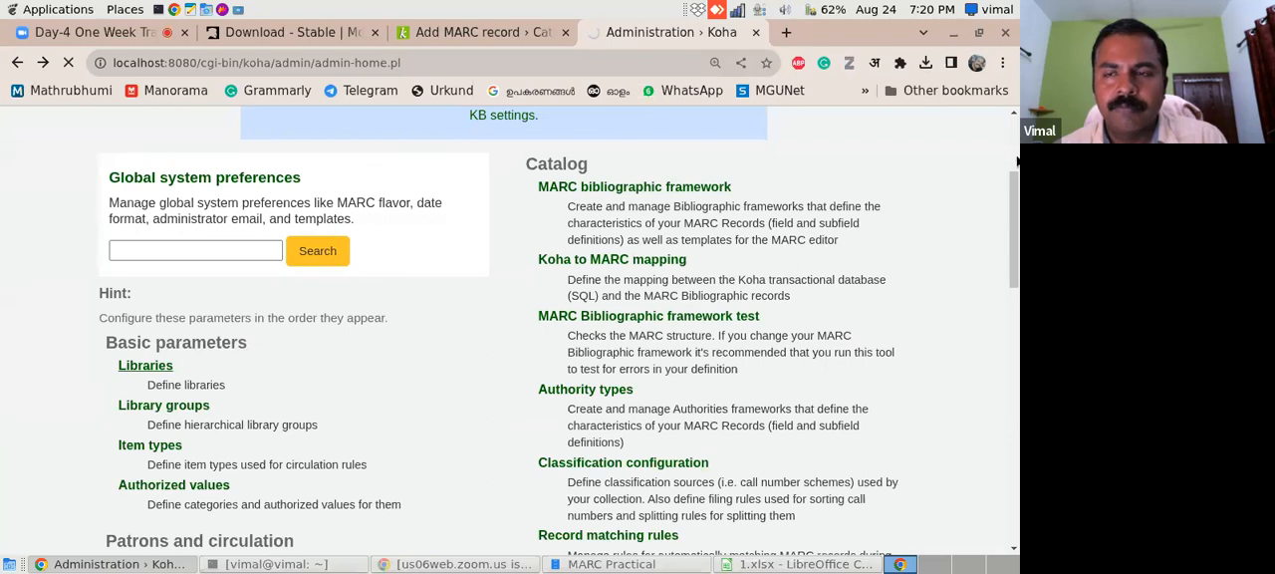
scroll(1016, 168, down, 2)
scroll(1015, 167, down, 2)
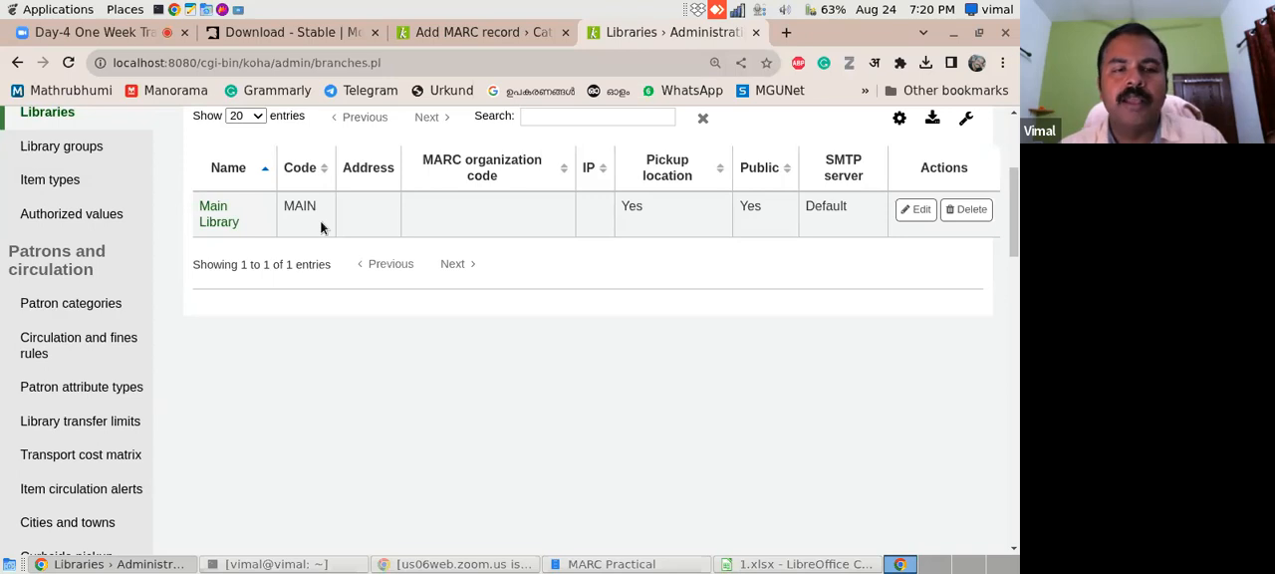
click(794, 564)
click(152, 566)
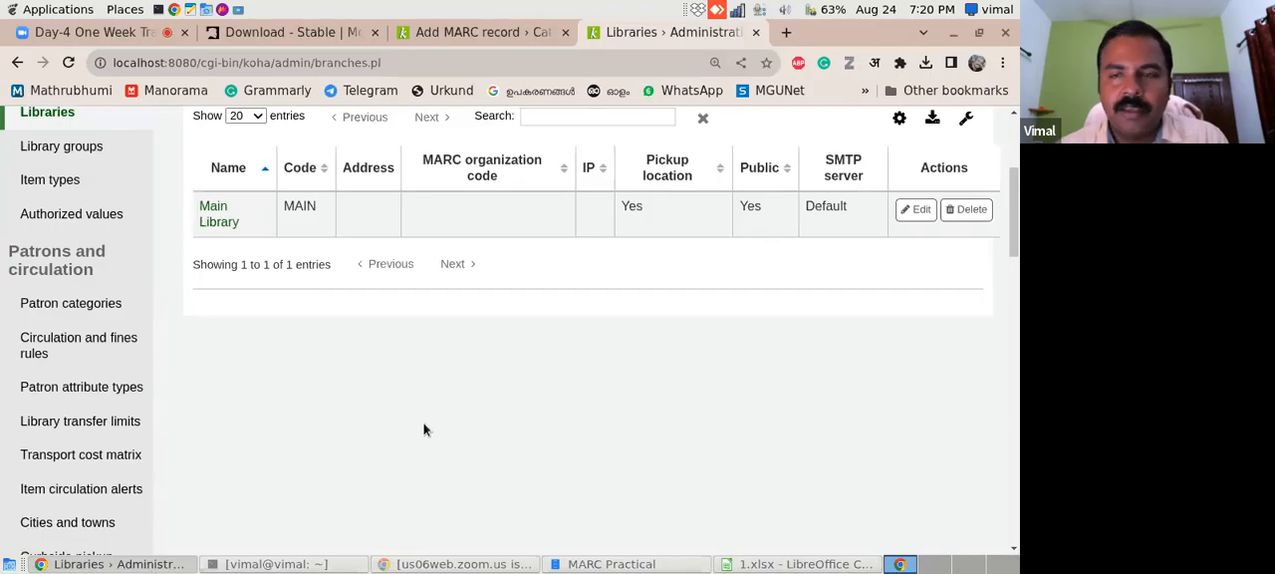
- Search the Koha catalog for "prem" and open the record "Stories from Premchand" from the results
drag(1017, 217, 1015, 150)
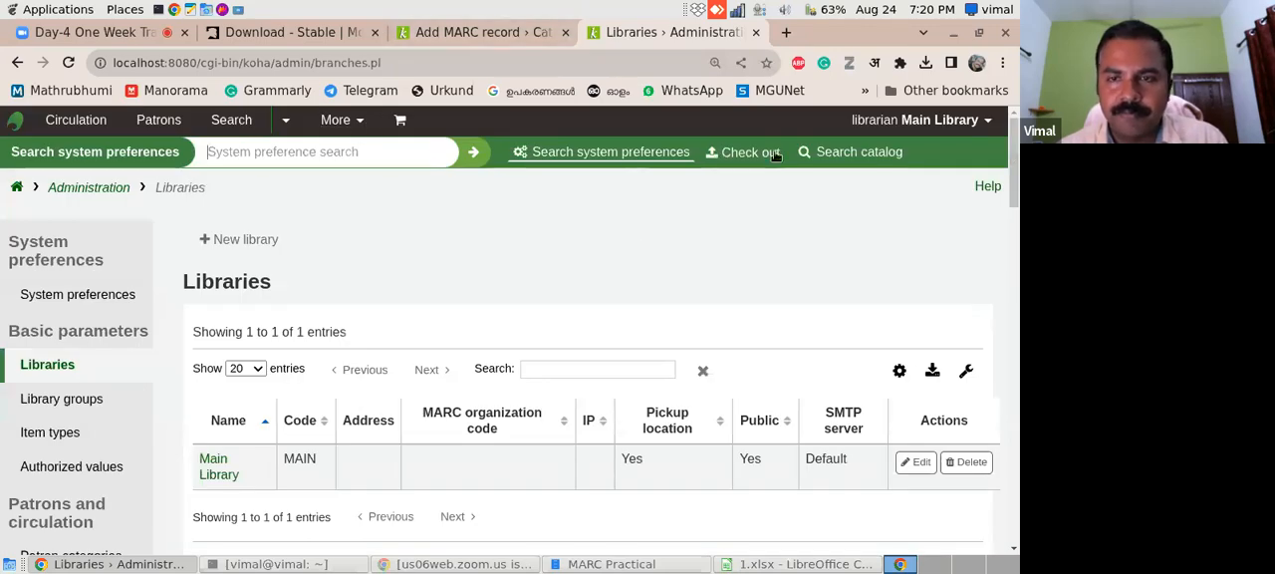
click(838, 157)
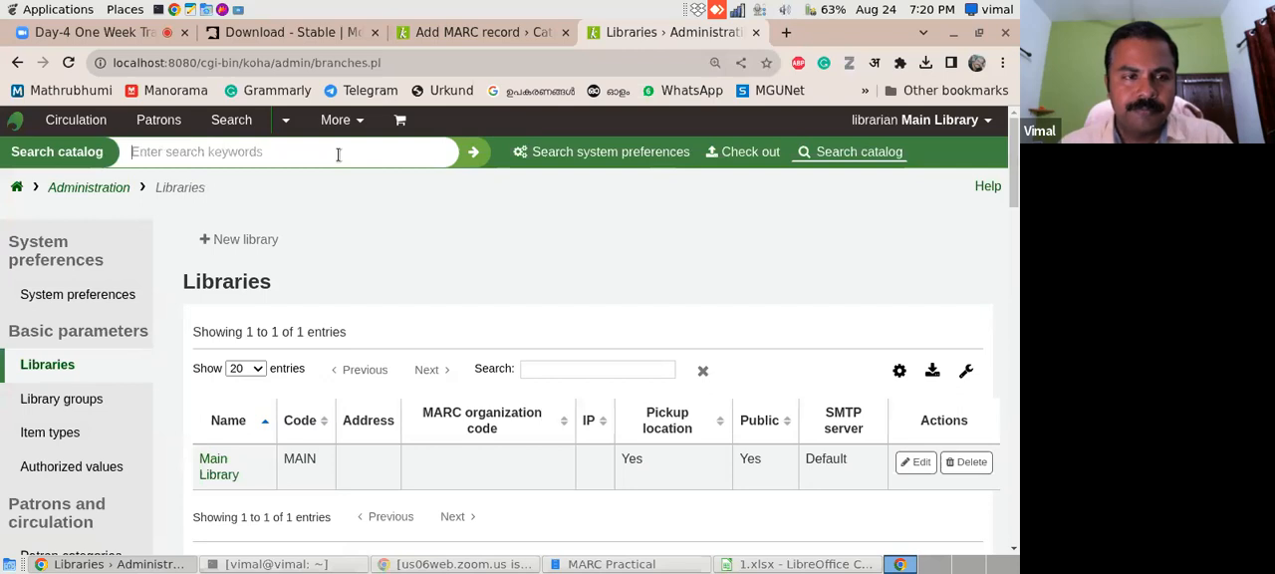
text(rem)
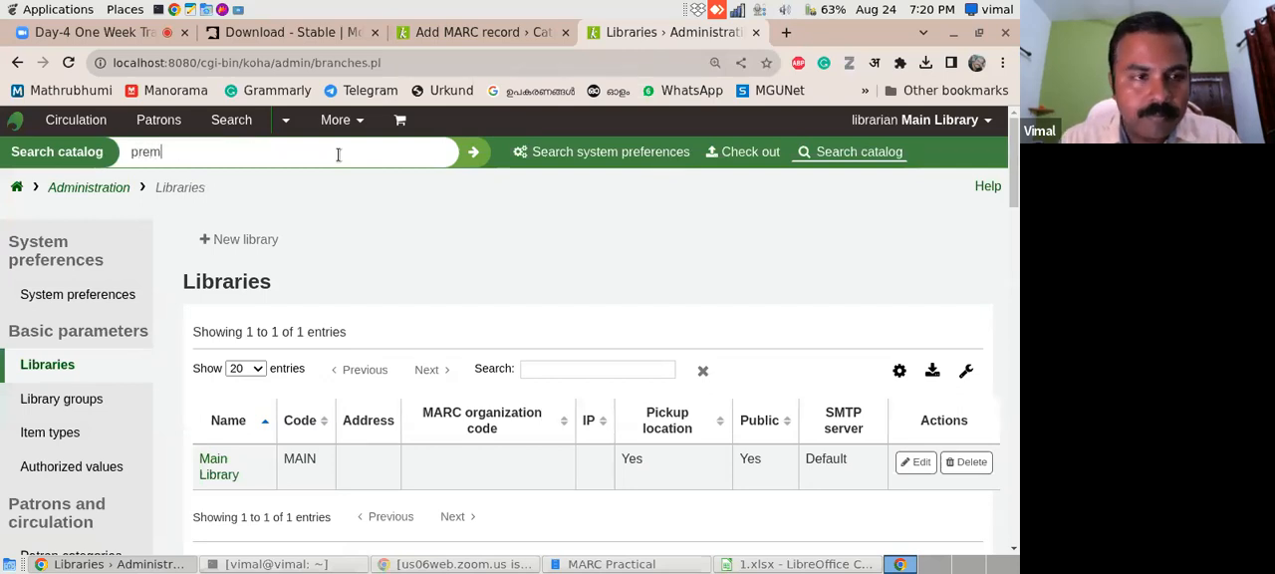
key(Return)
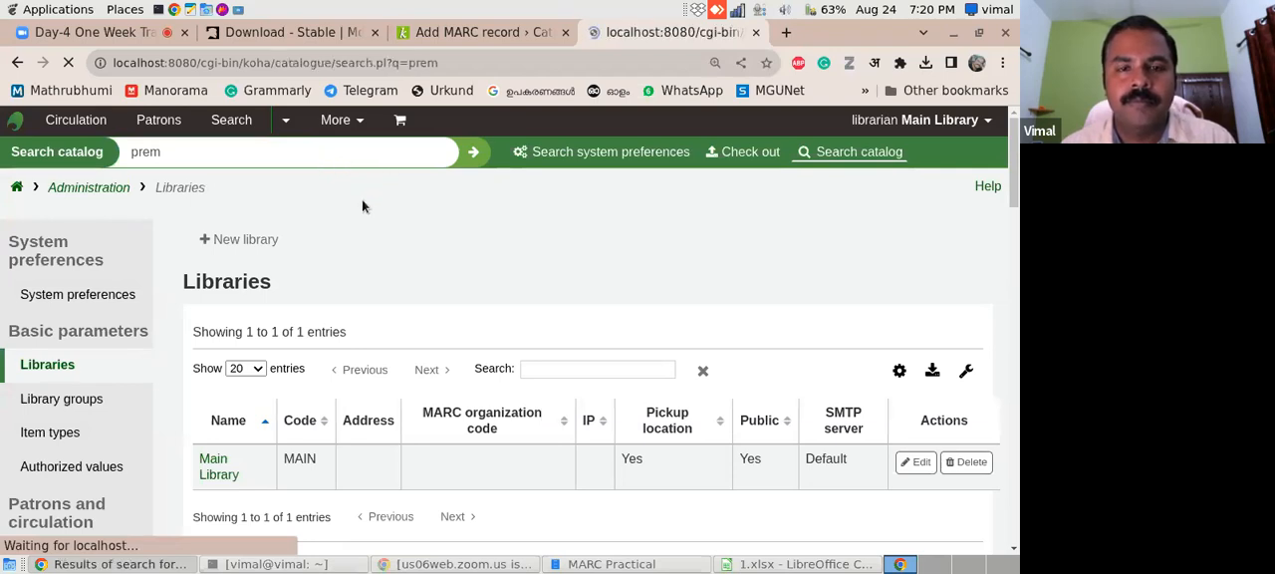
drag(1014, 141, 1010, 211)
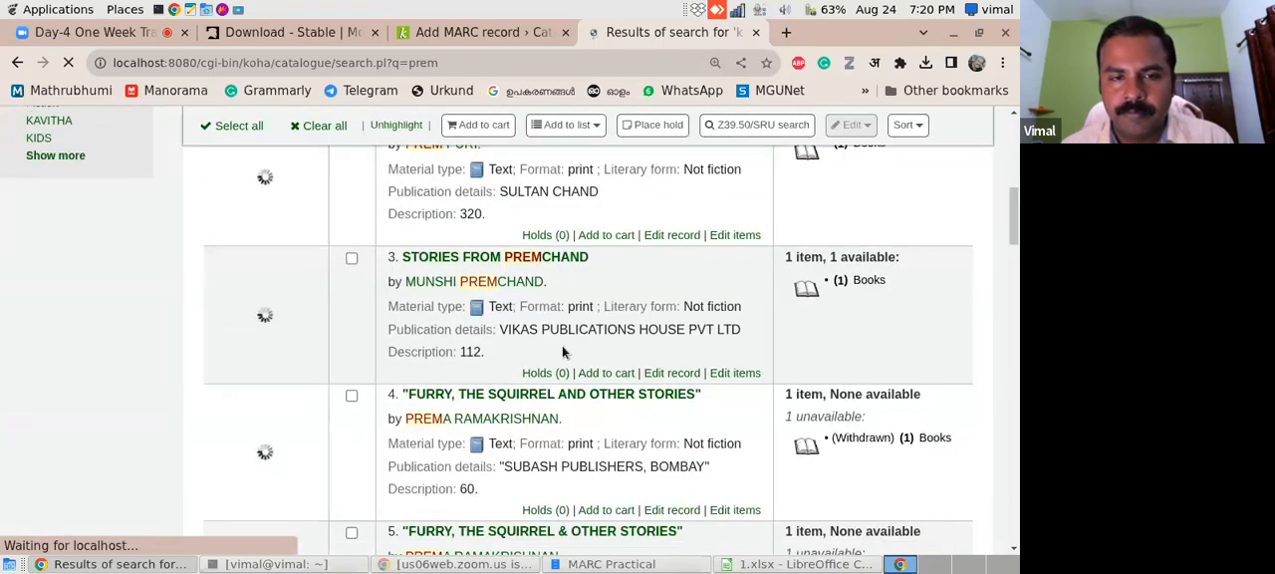
click(571, 262)
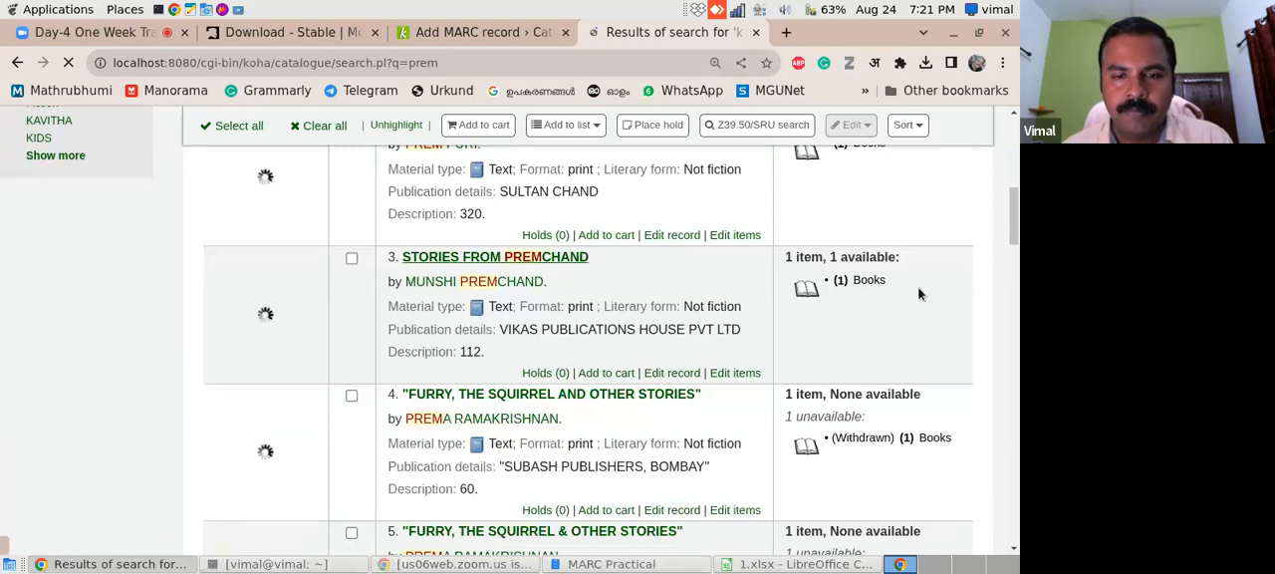
drag(1015, 223, 1015, 180)
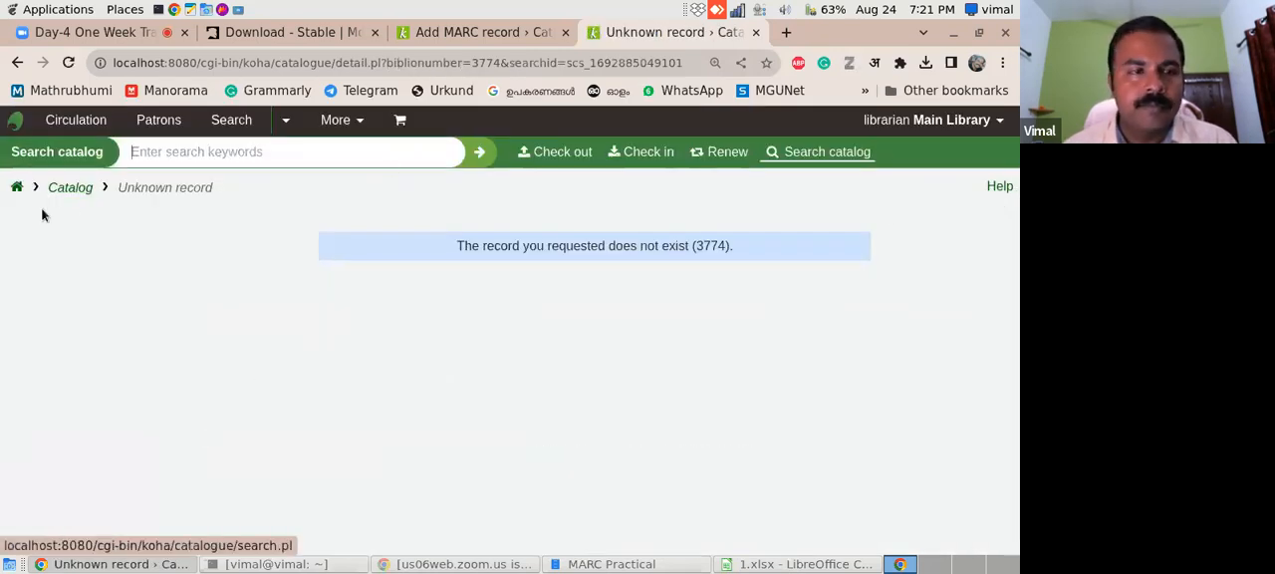
- Switch to 1.xlsx and examine the 952 item columns through 952$y, finishing back at the 020$a column
click(754, 566)
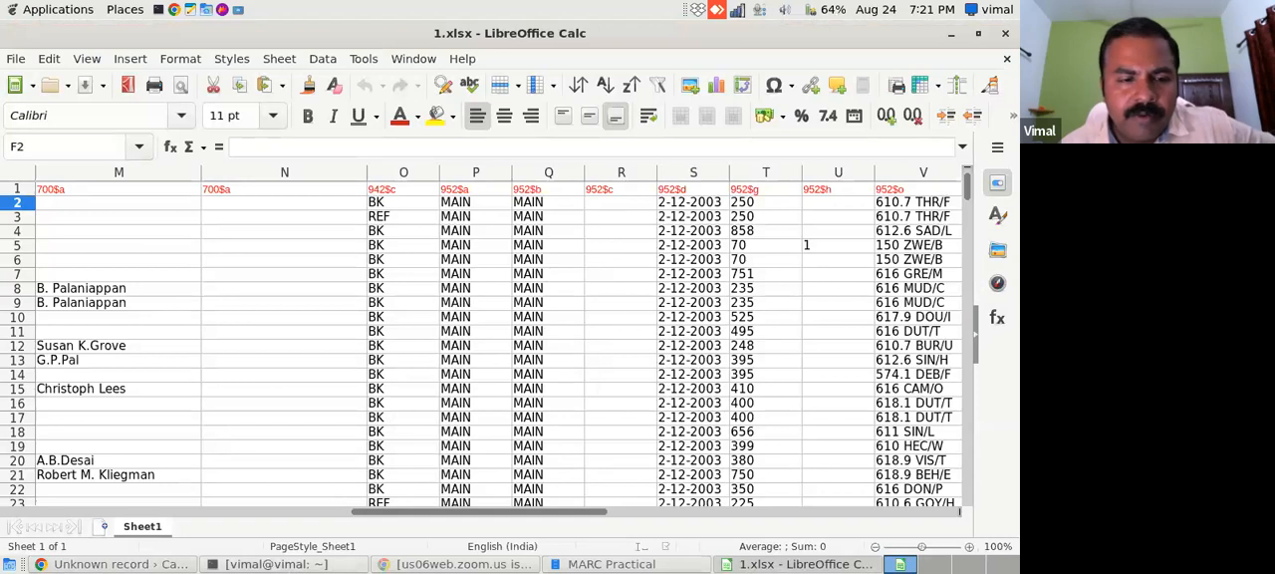
click(136, 565)
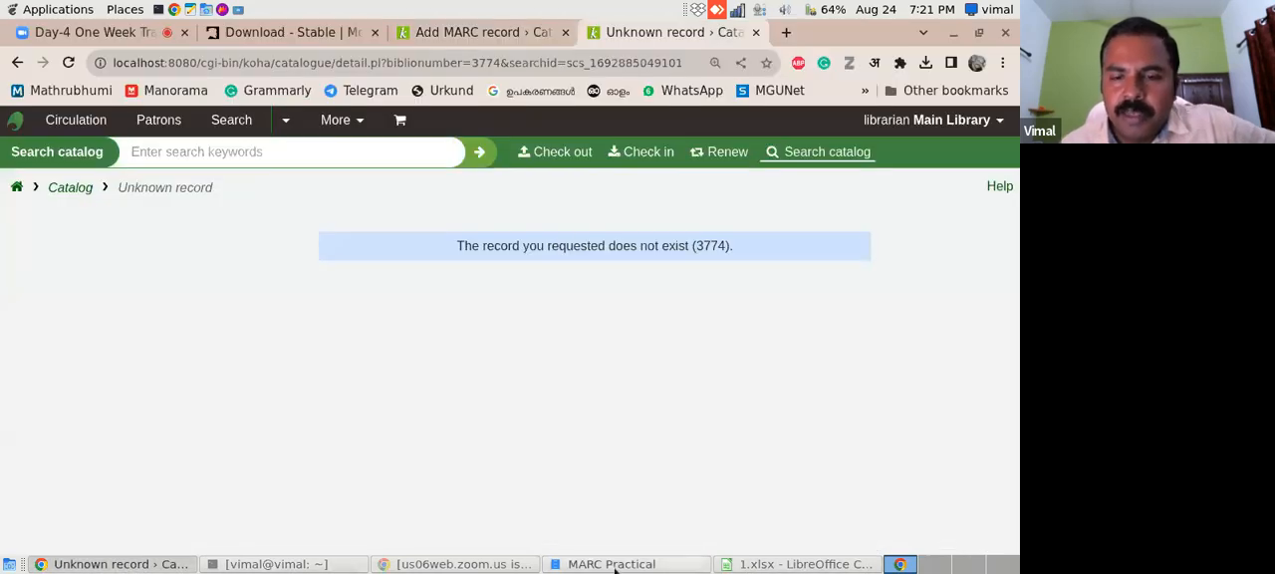
key(alt+Tab)
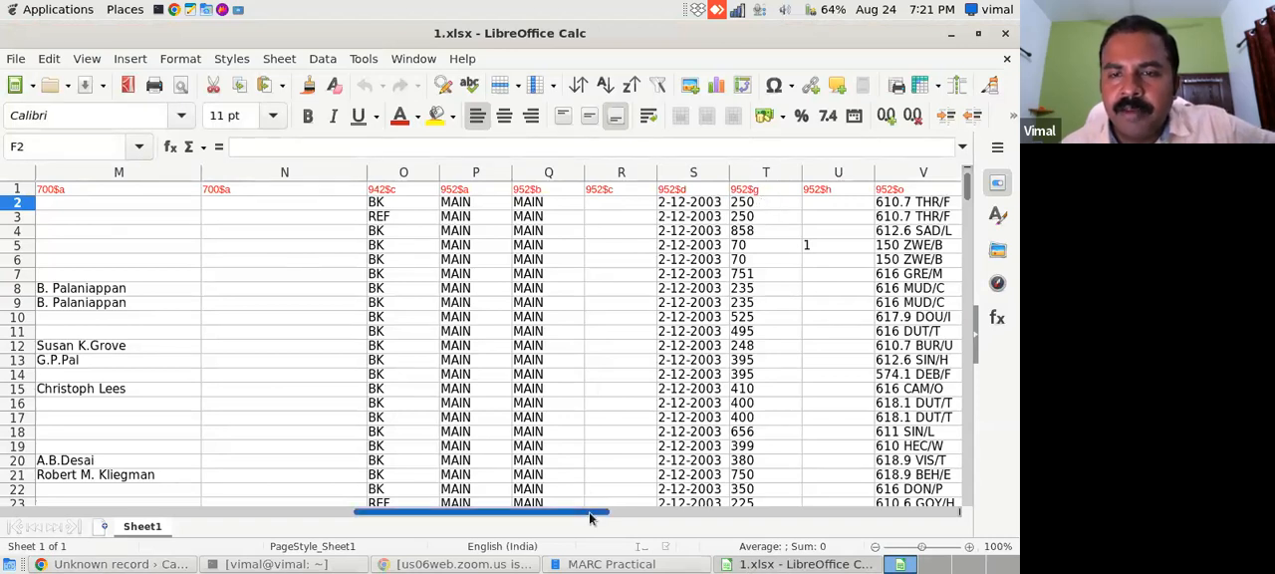
scroll(589, 511, right, 2)
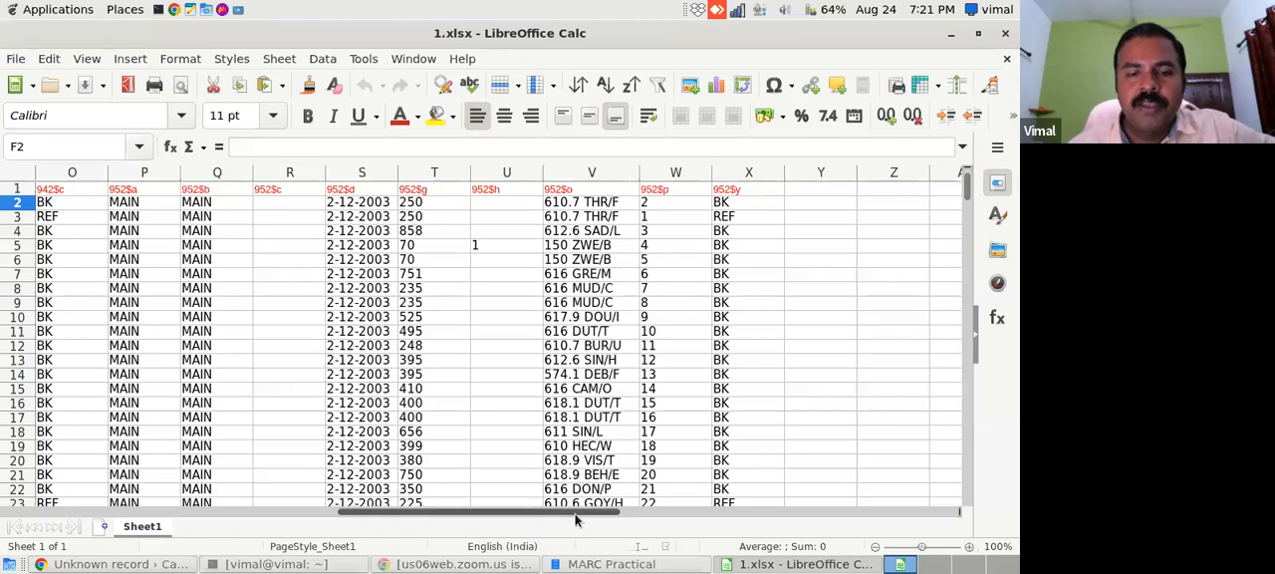
drag(574, 513, 251, 528)
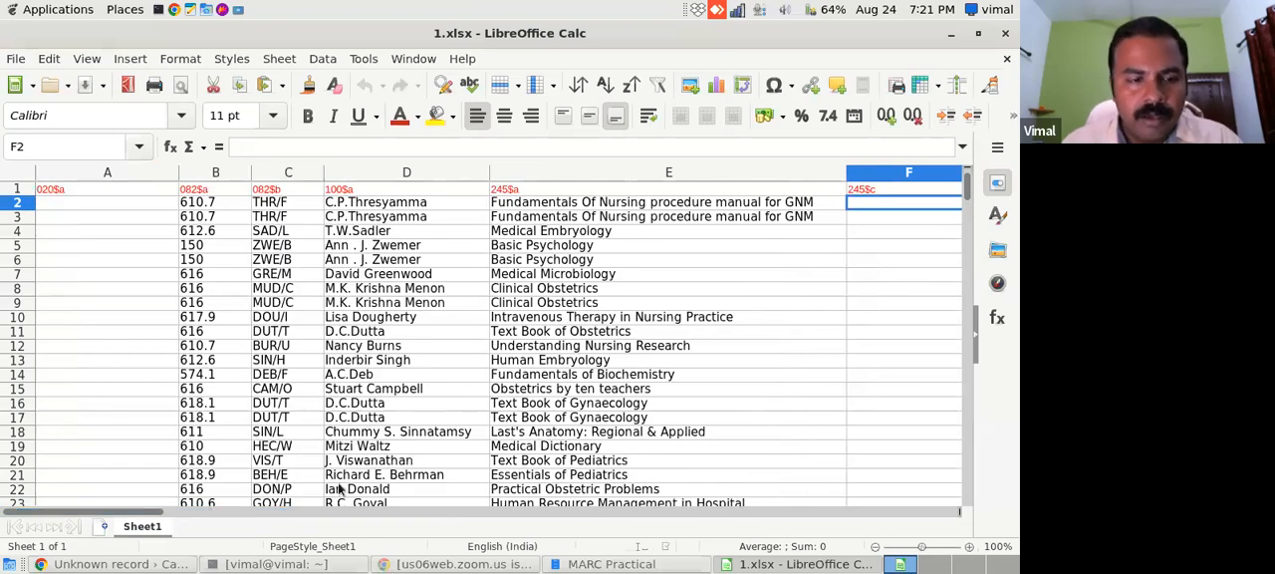
- Return to Koha's Add MARC record form in the browser and examine its settings options and first MARC fields
click(118, 564)
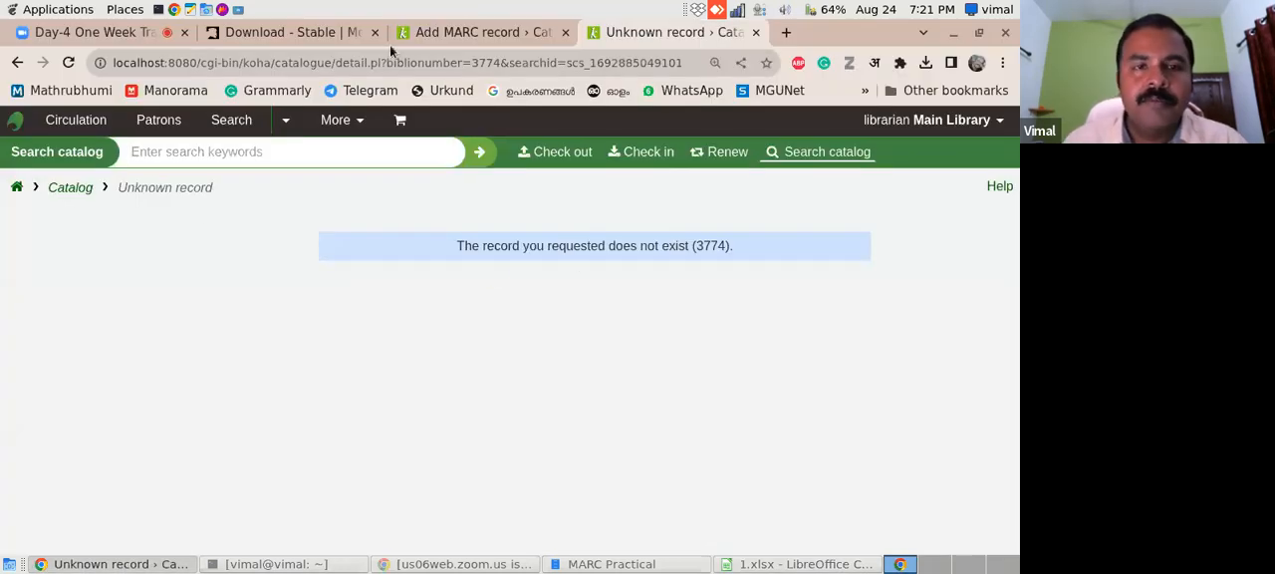
click(445, 36)
drag(1015, 249, 1016, 128)
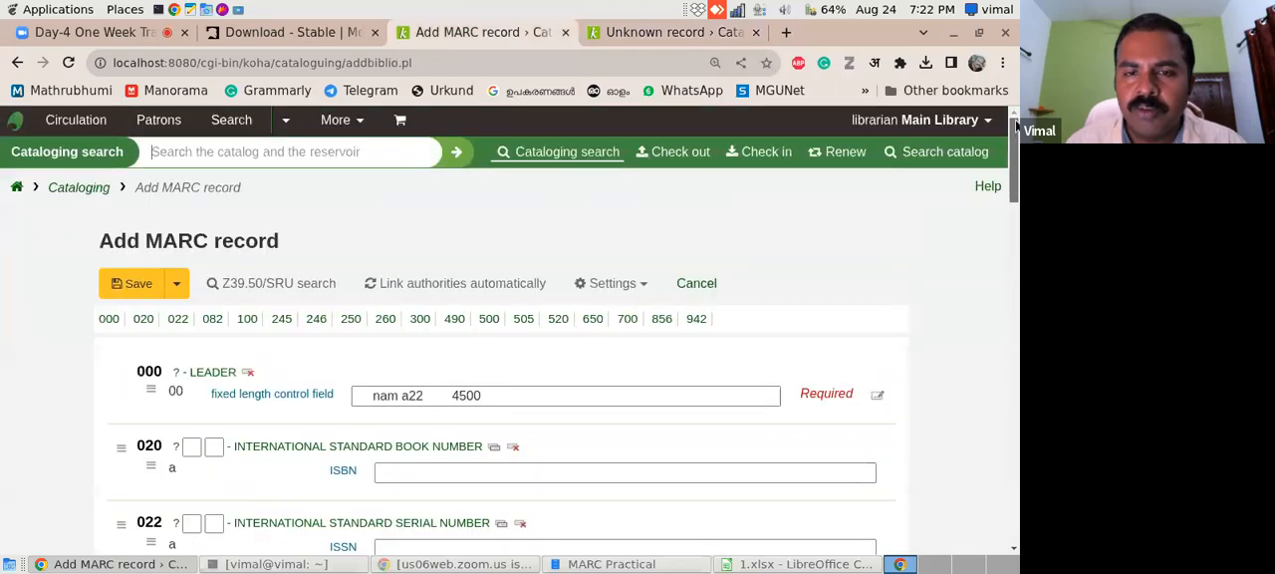
click(650, 285)
click(875, 253)
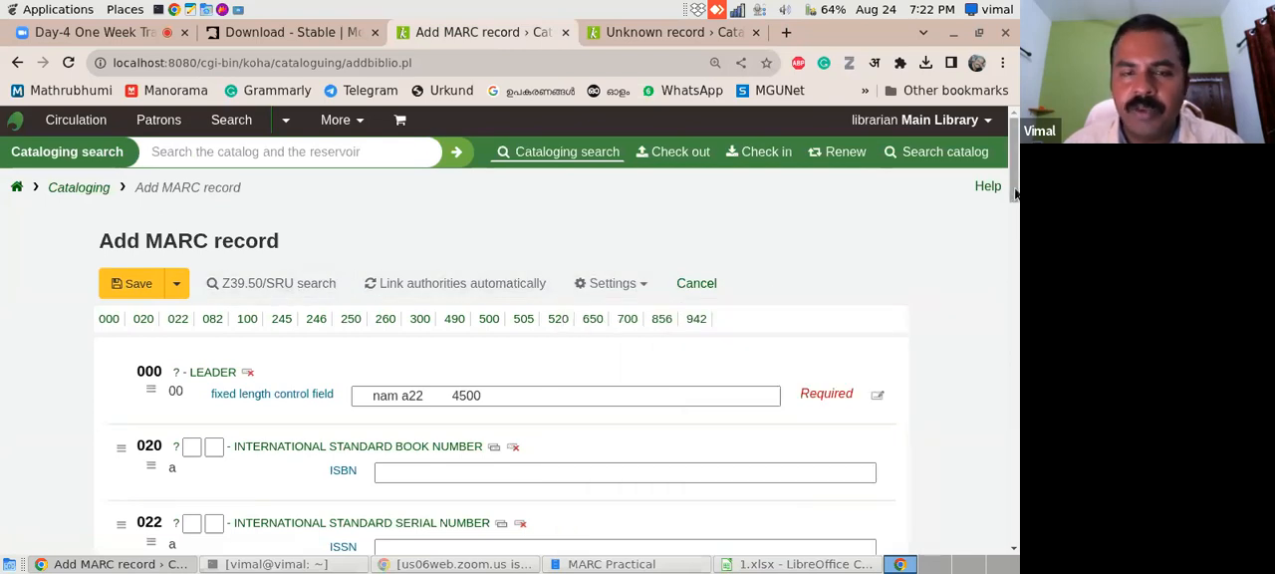
scroll(1016, 202, down, 1)
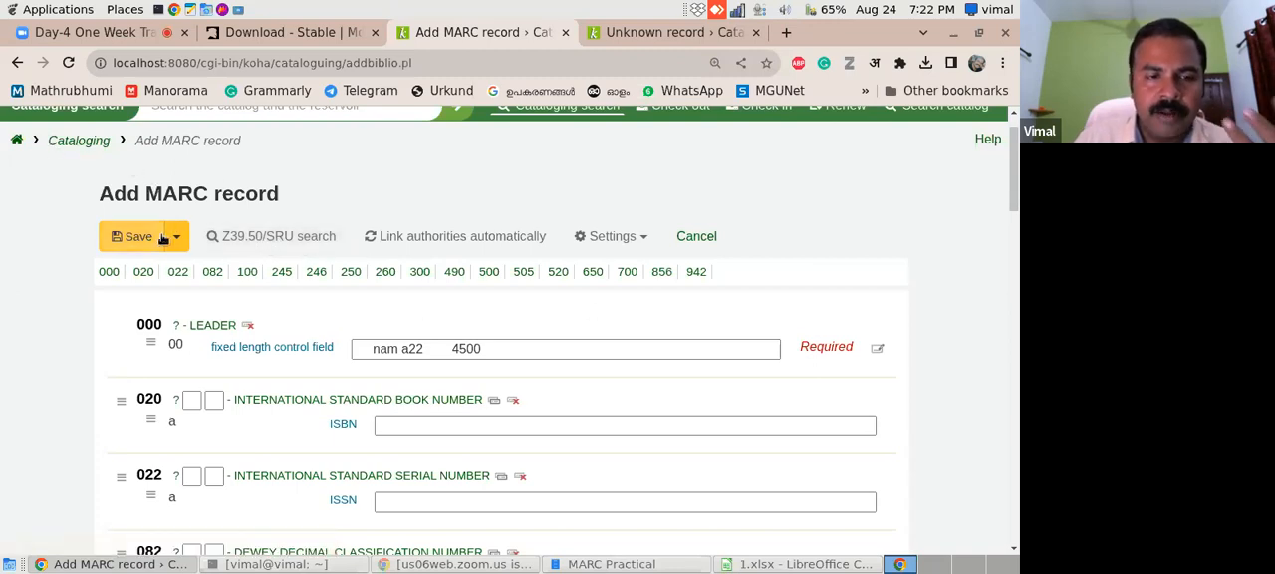
- Examine the search fields and targets offered by the Z39.50/SRU search for the new record, and close it
click(241, 243)
drag(450, 26, 799, 100)
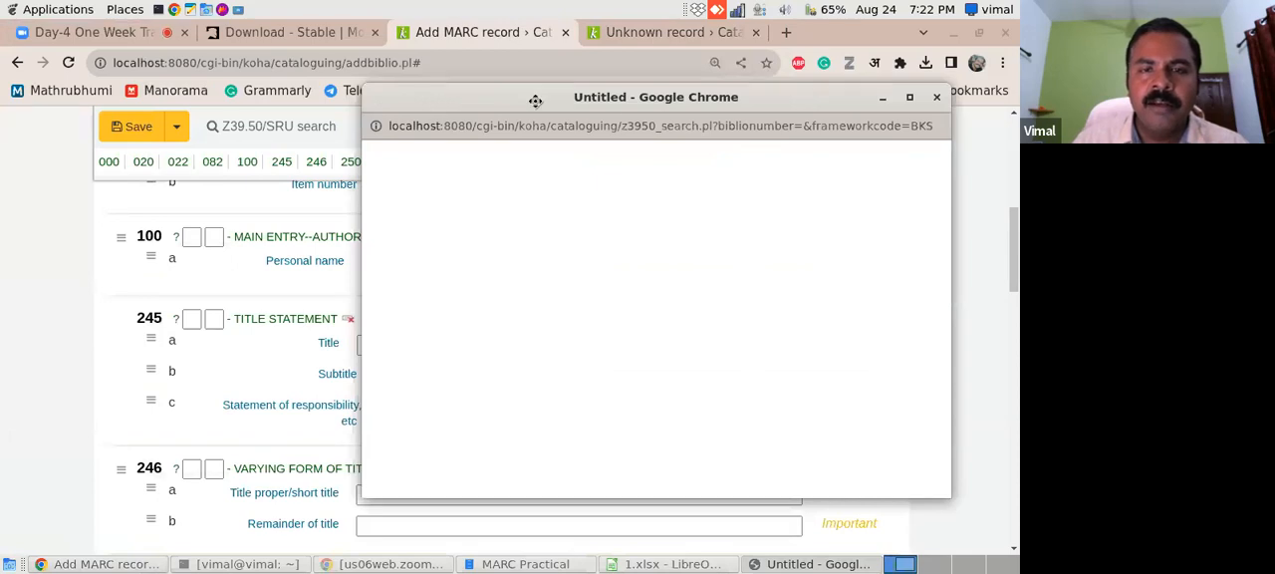
drag(536, 101, 368, 72)
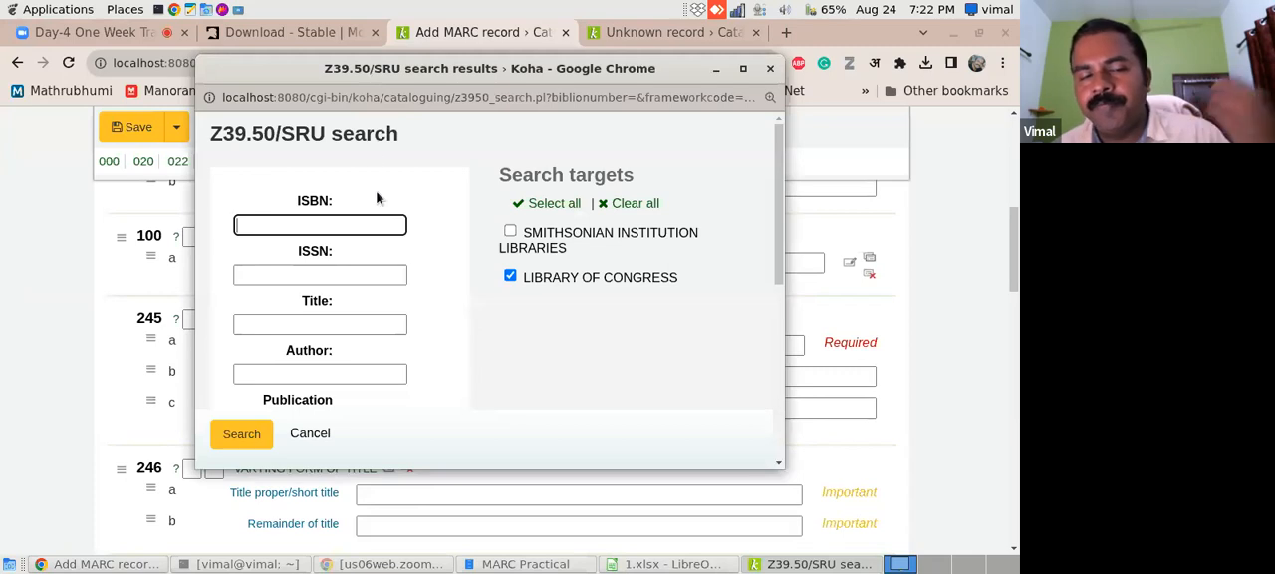
scroll(371, 209, down, 2)
click(361, 226)
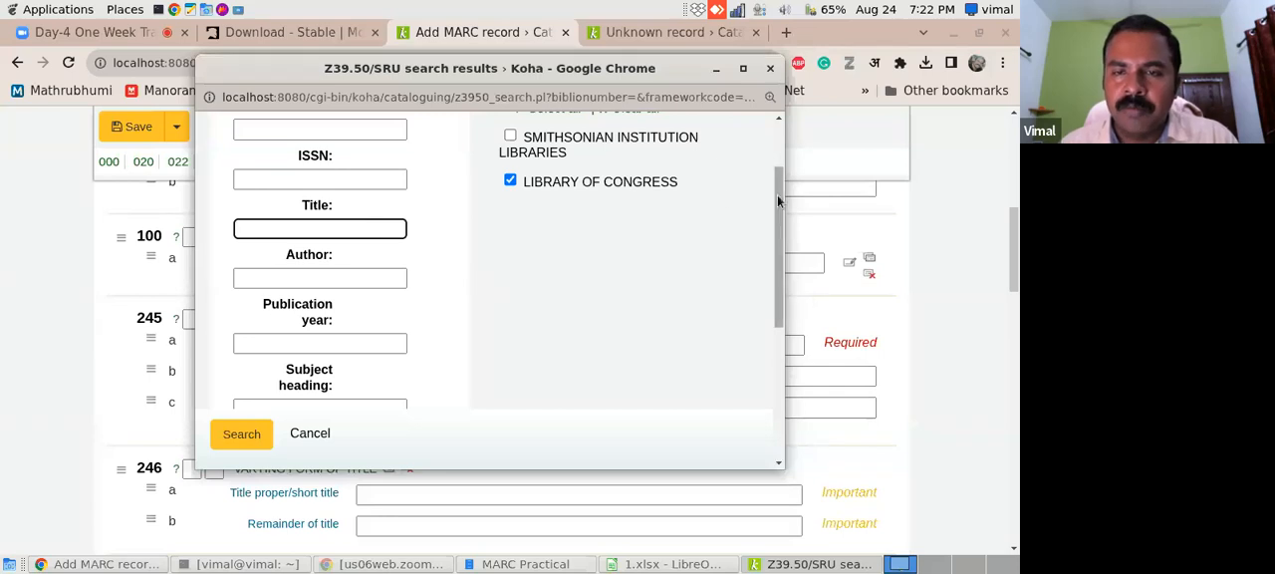
scroll(778, 194, up, 2)
click(771, 69)
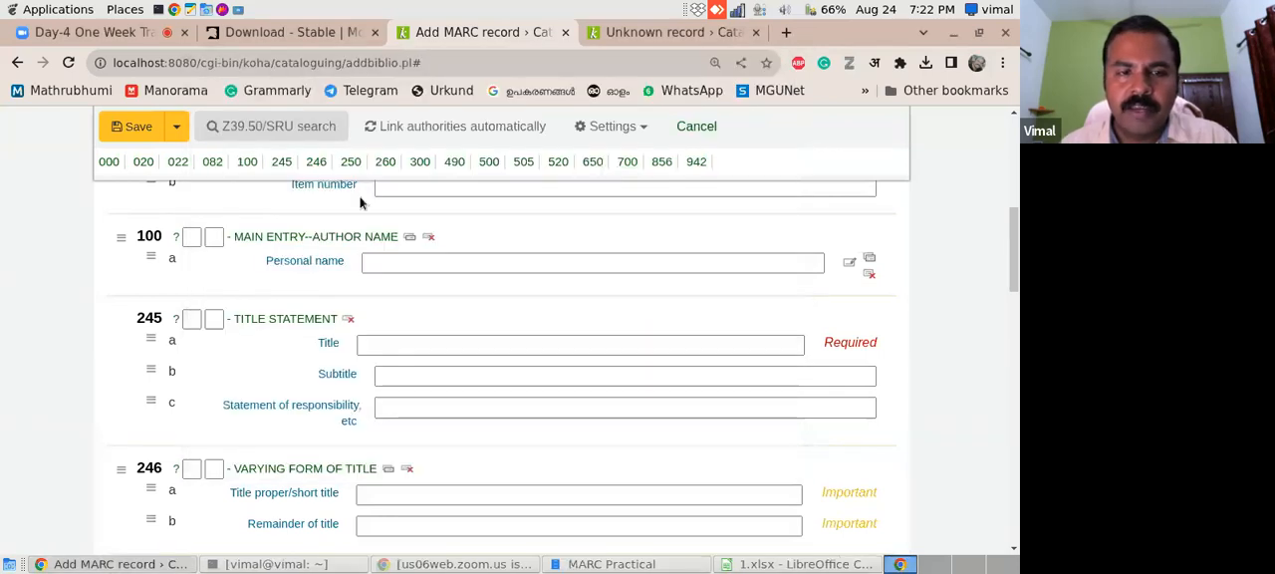
- Run a Z39.50/SRU search of the Library of Congress for title "discovery of india" and author "nehru"
scroll(269, 218, up, 5)
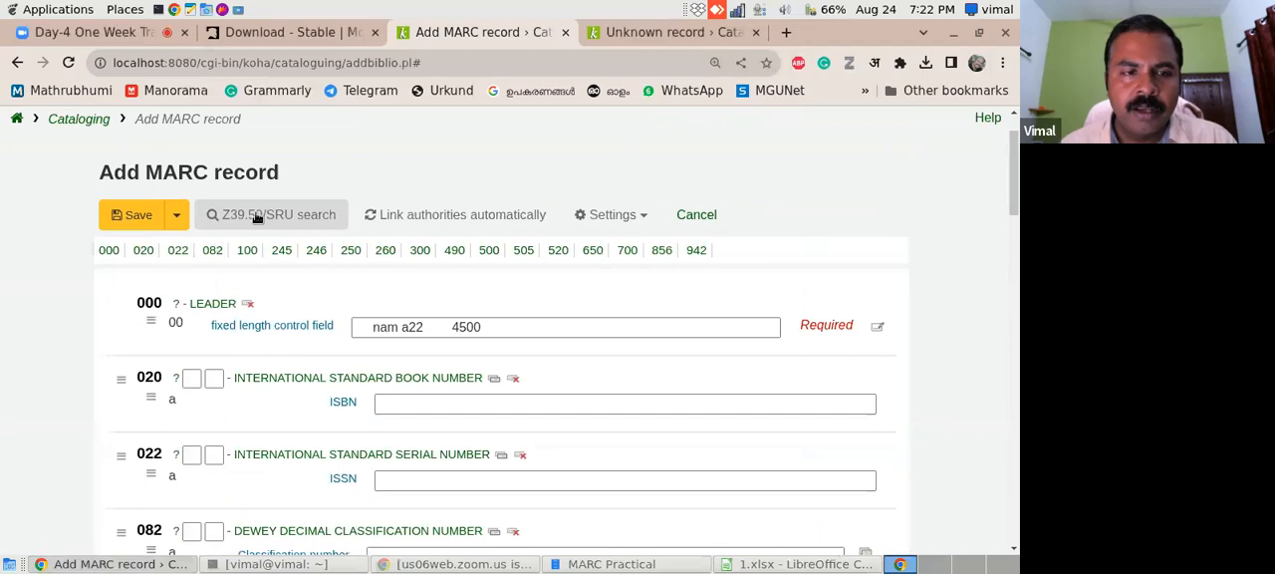
click(263, 214)
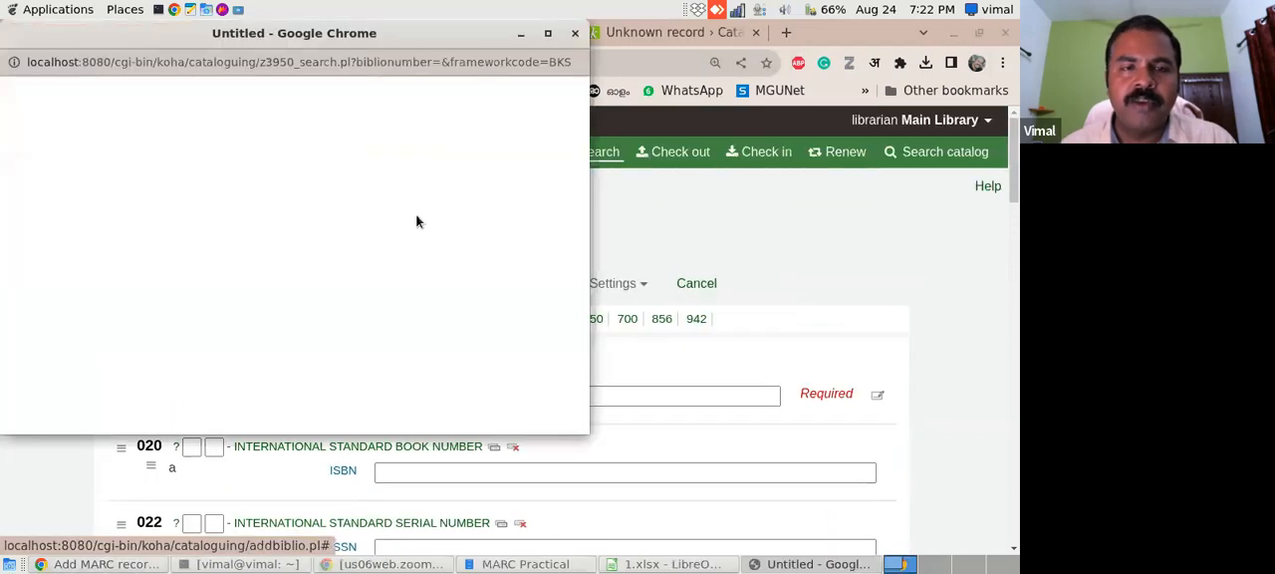
drag(376, 36, 653, 64)
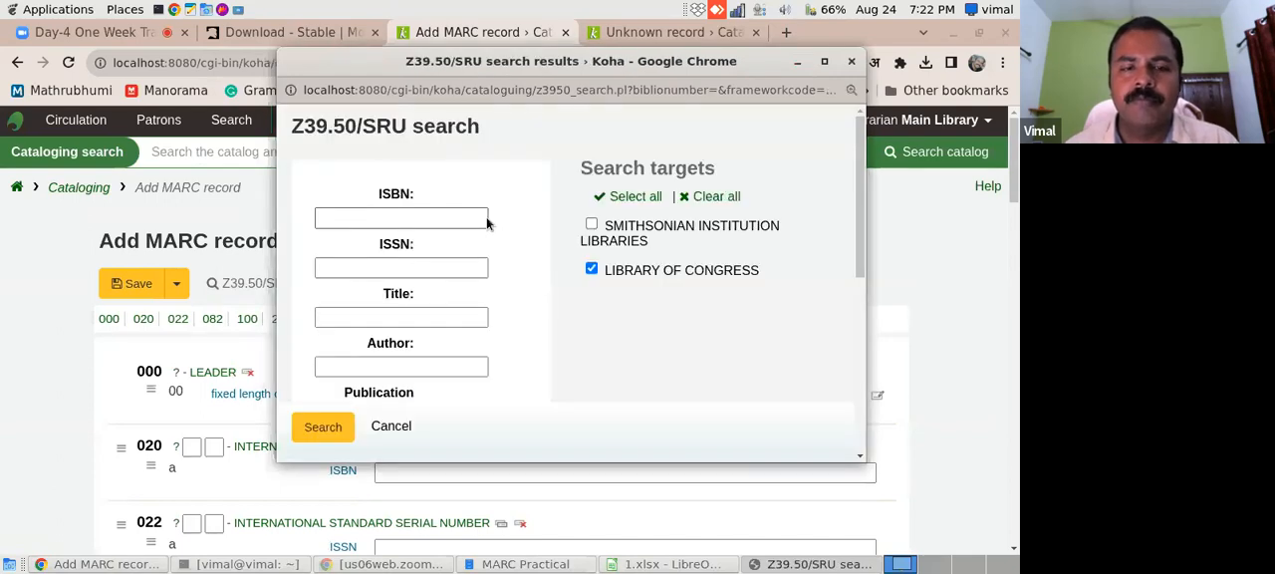
click(413, 364)
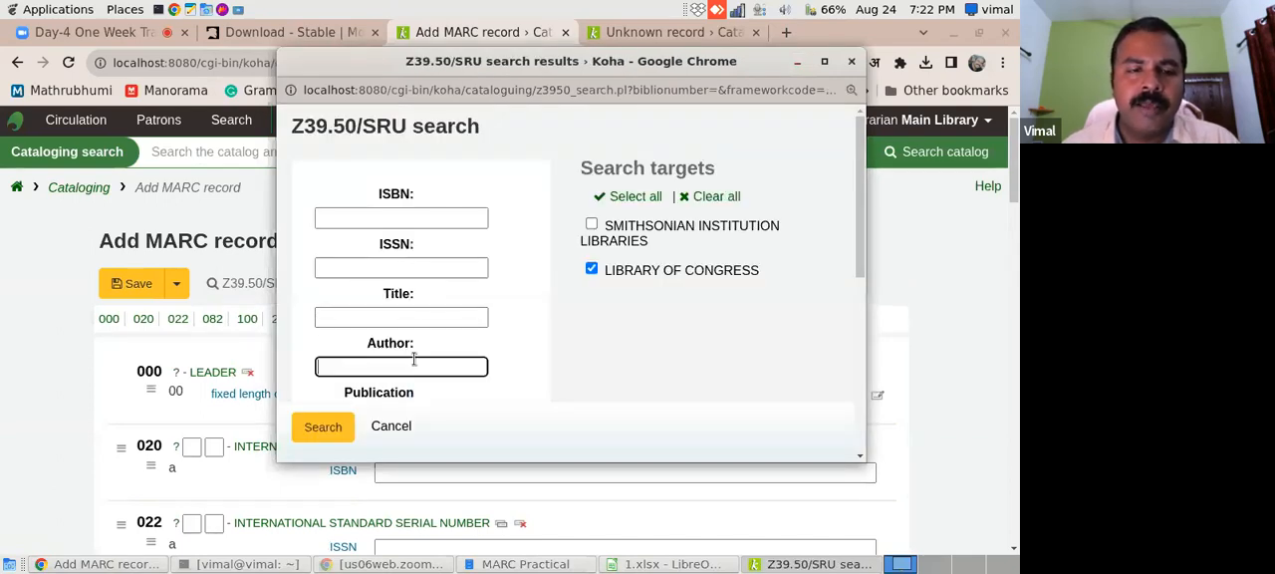
click(427, 315)
text(disco)
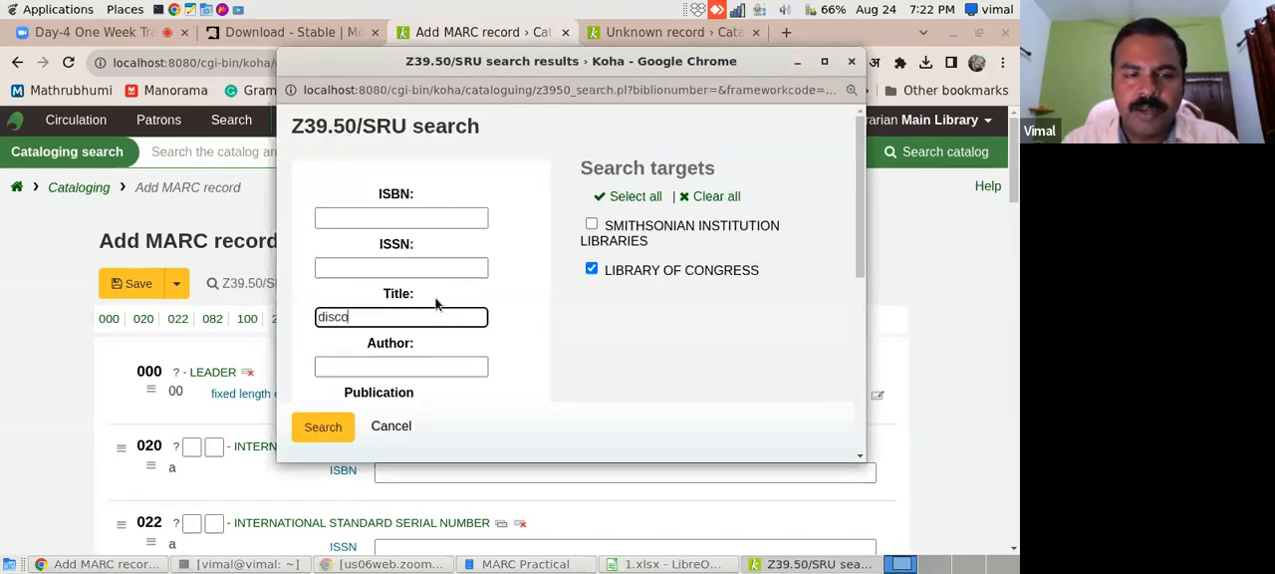
text(very of india)
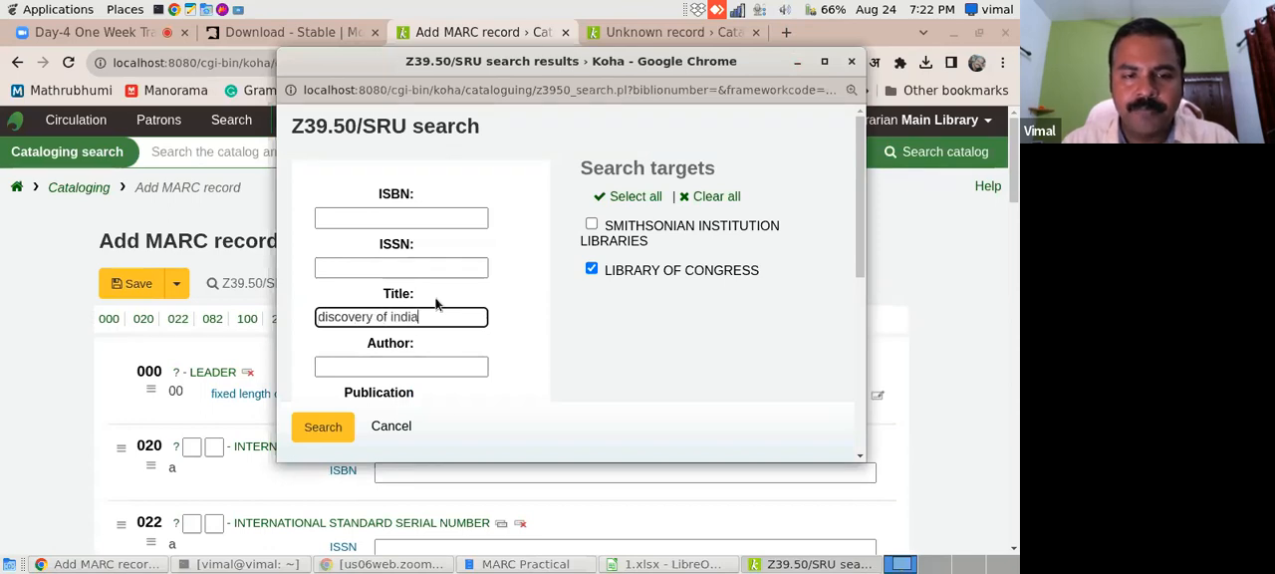
click(437, 368)
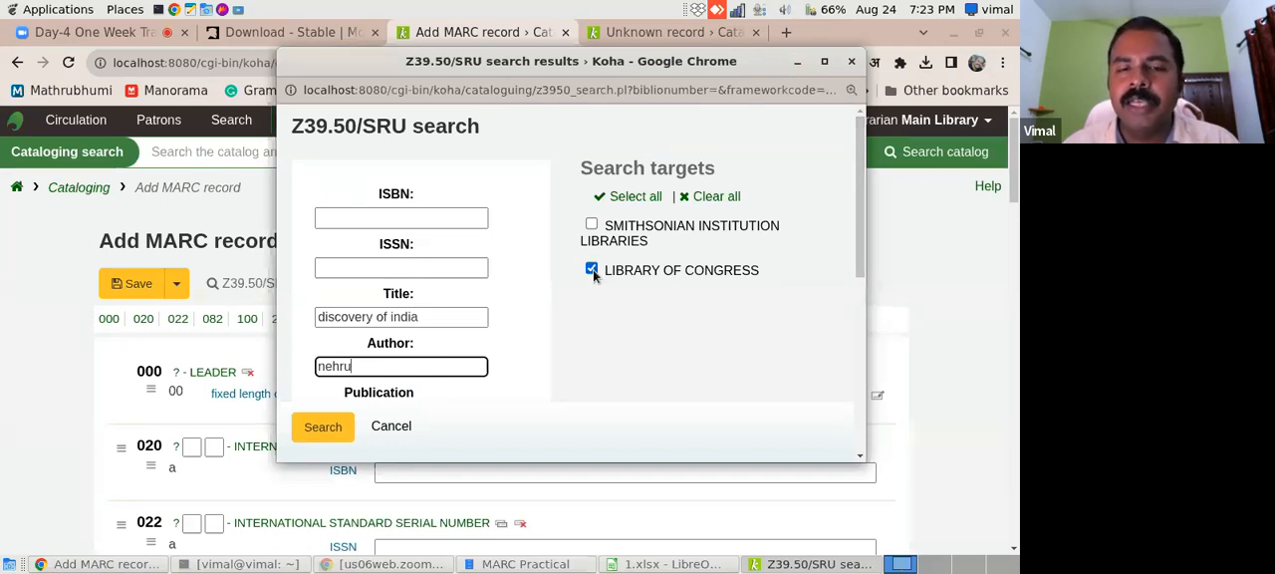
click(328, 427)
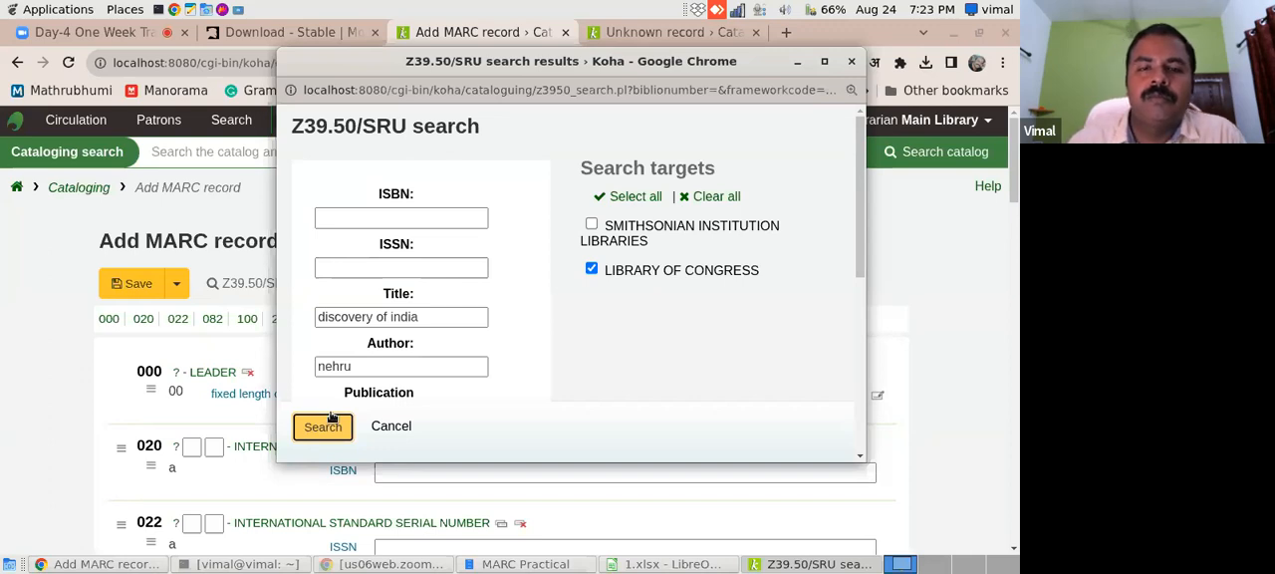
click(324, 425)
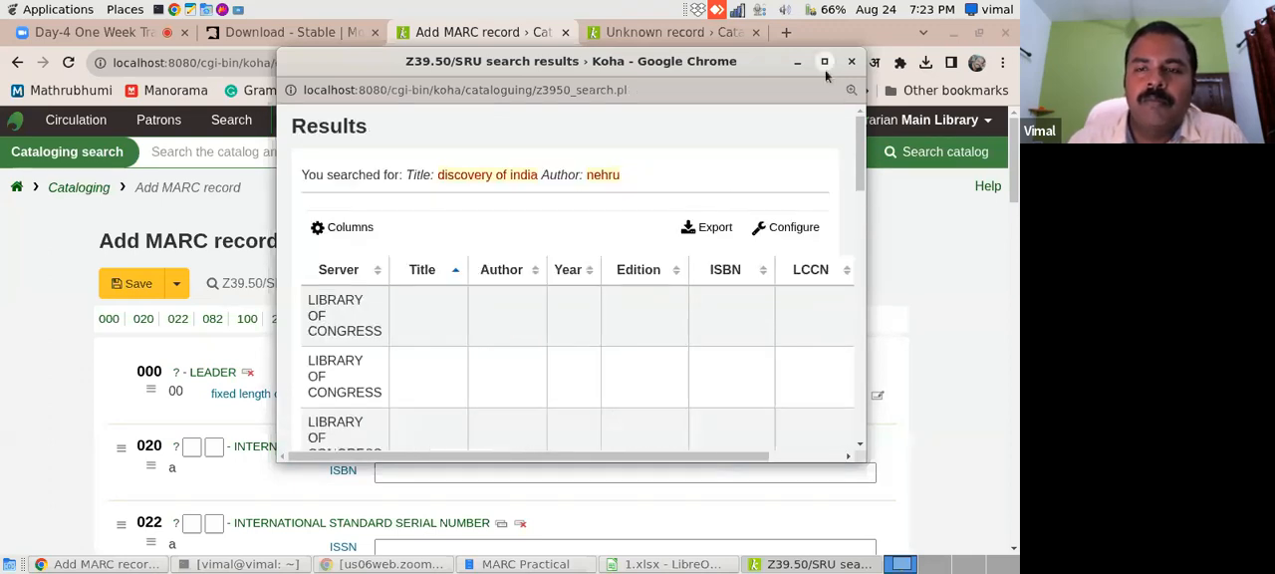
- Enlarge the search results window and examine the listed editions of The Discovery of India
click(825, 61)
drag(1016, 149, 1016, 261)
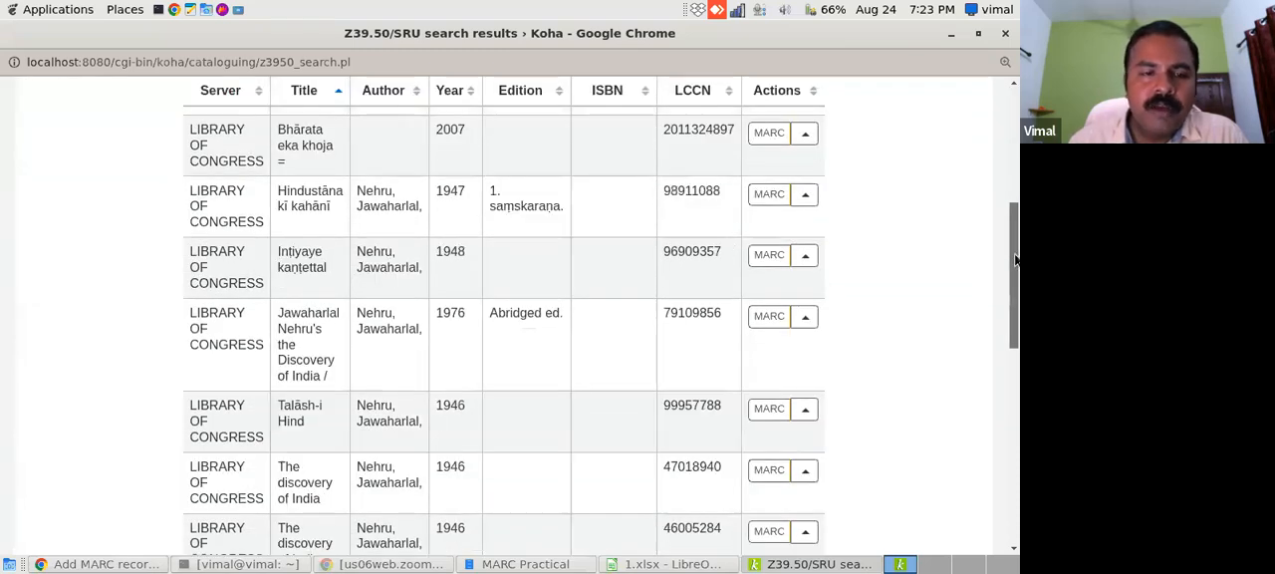
scroll(856, 210, down, 5)
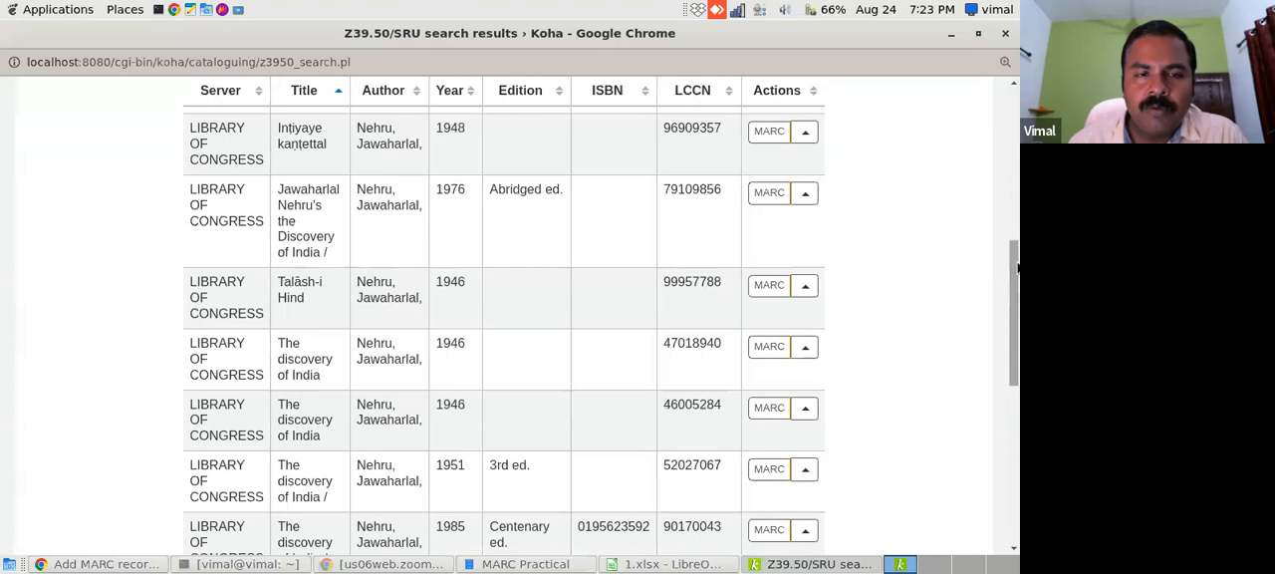
scroll(984, 211, up, 4)
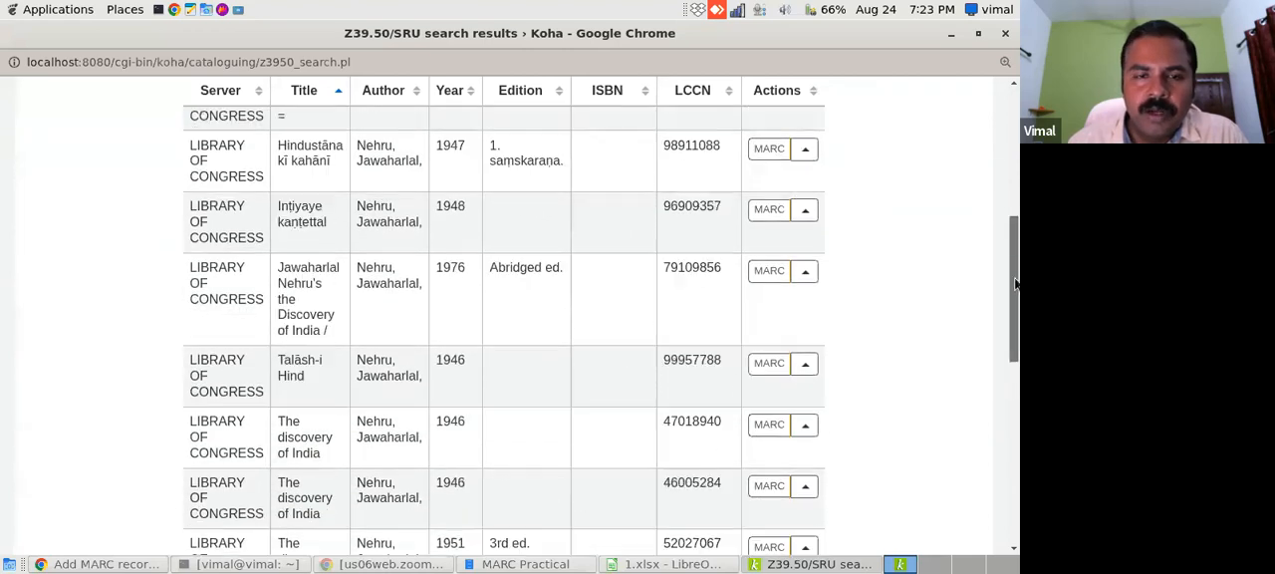
scroll(763, 212, down, 1)
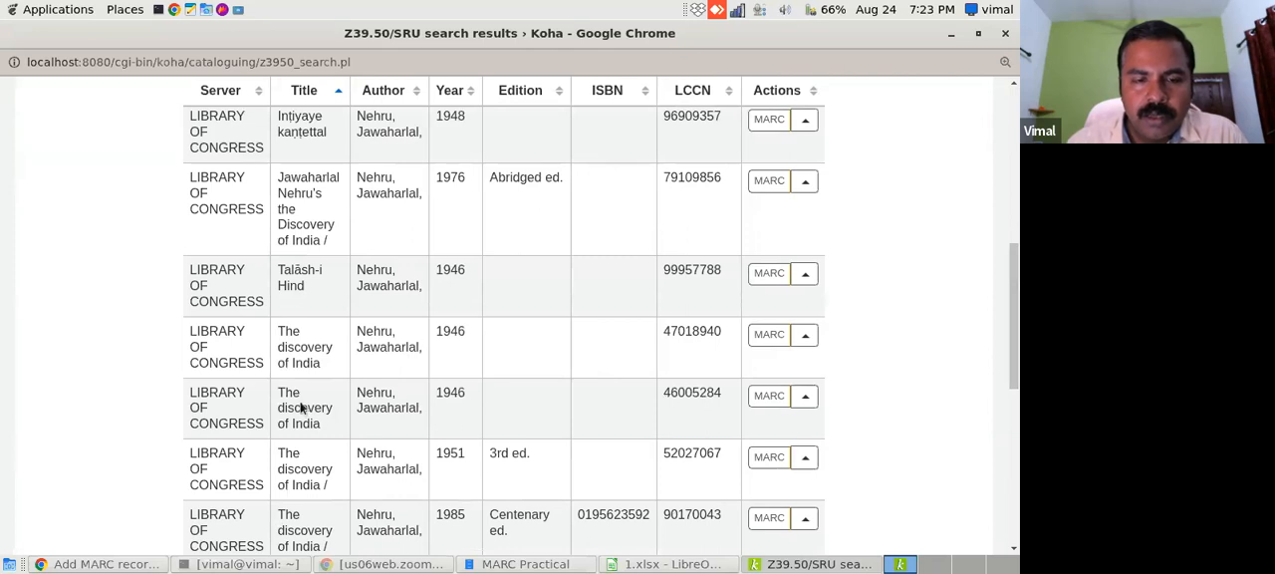
scroll(1006, 430, up, 2)
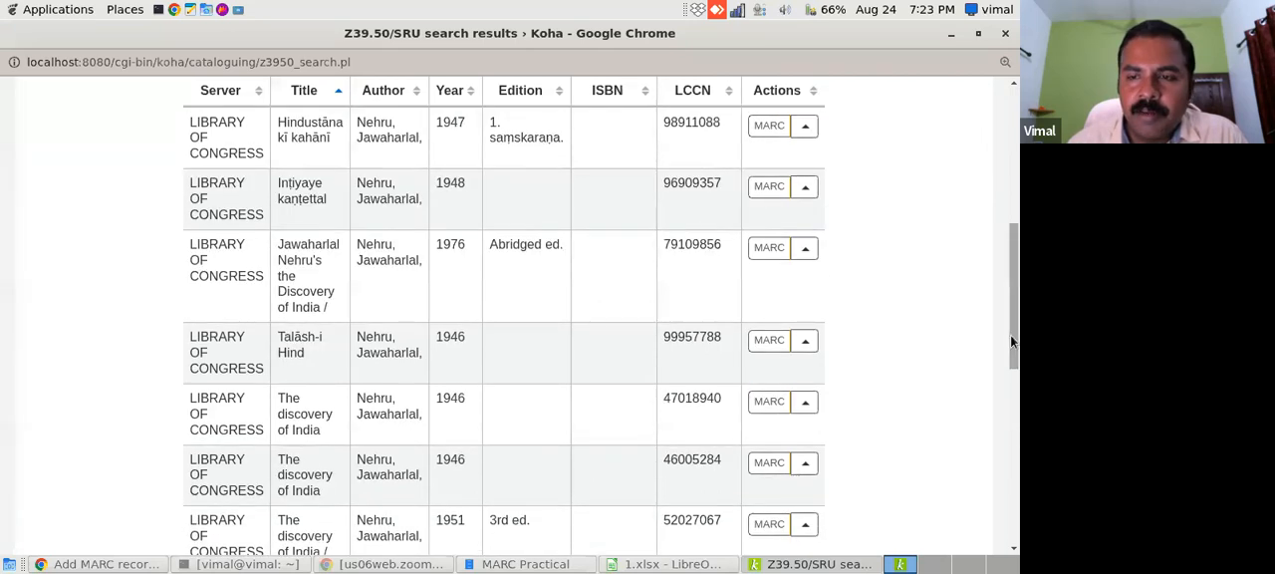
scroll(1012, 335, up, 1)
scroll(1012, 369, down, 3)
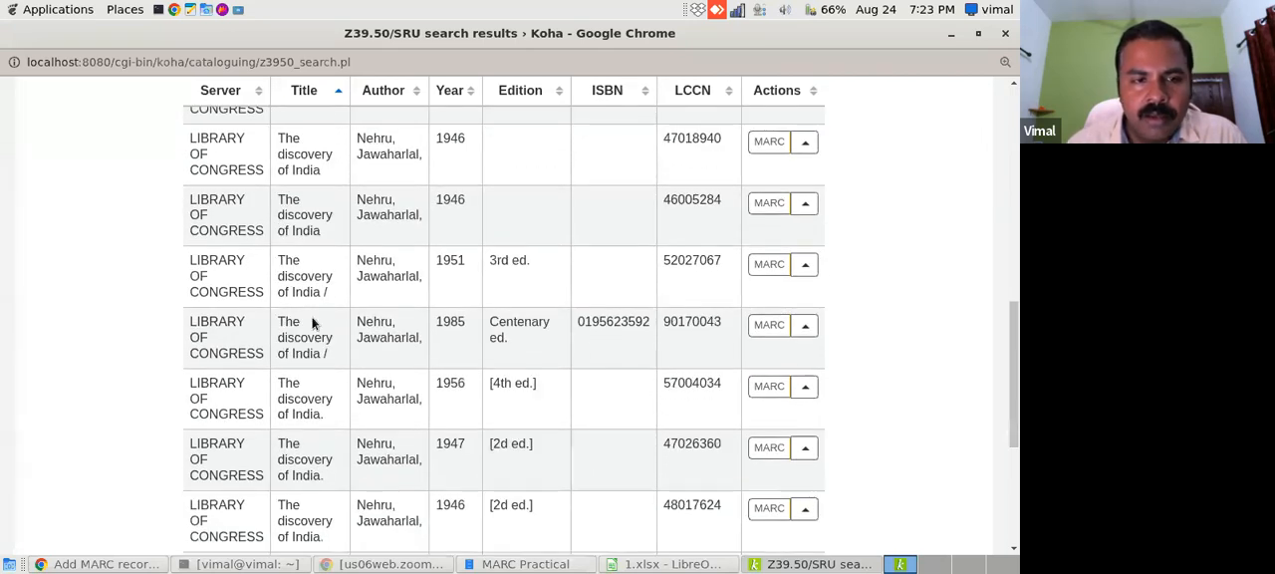
scroll(418, 272, down, 1)
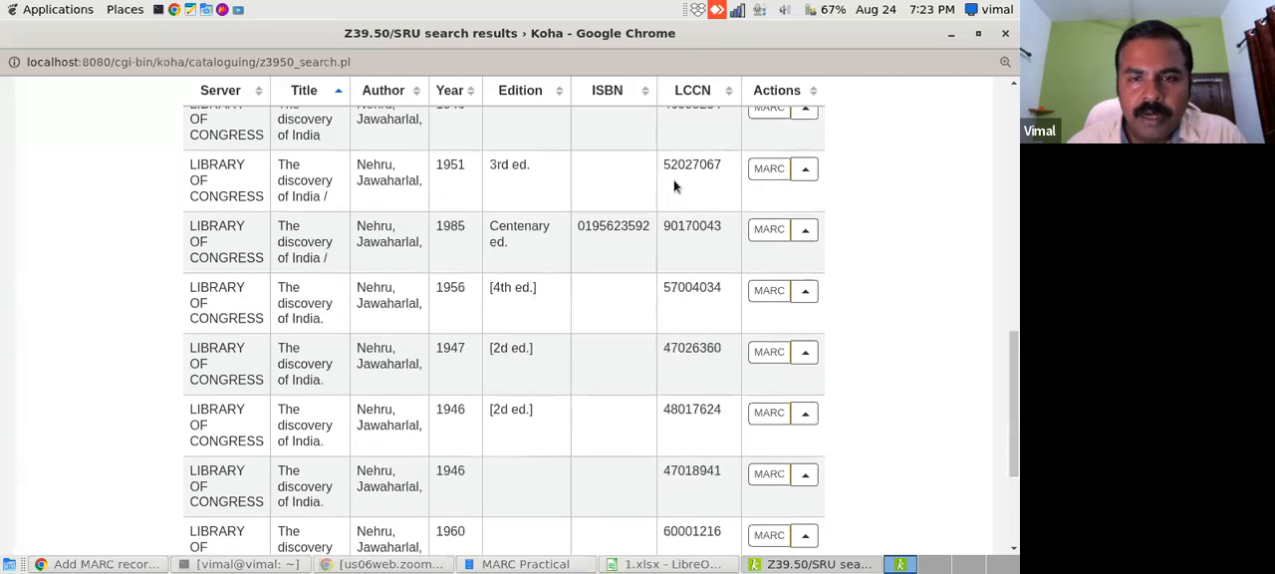
- Examine the MARC preview of the 1951 third edition of The Discovery of India, and close it
click(803, 174)
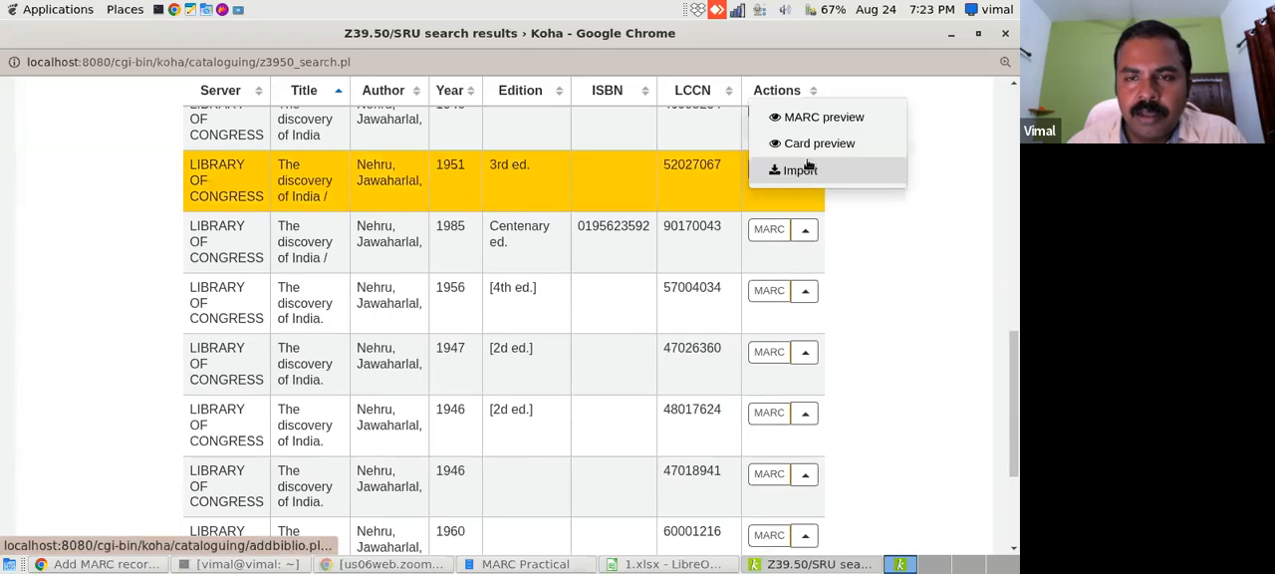
scroll(835, 145, down, 1)
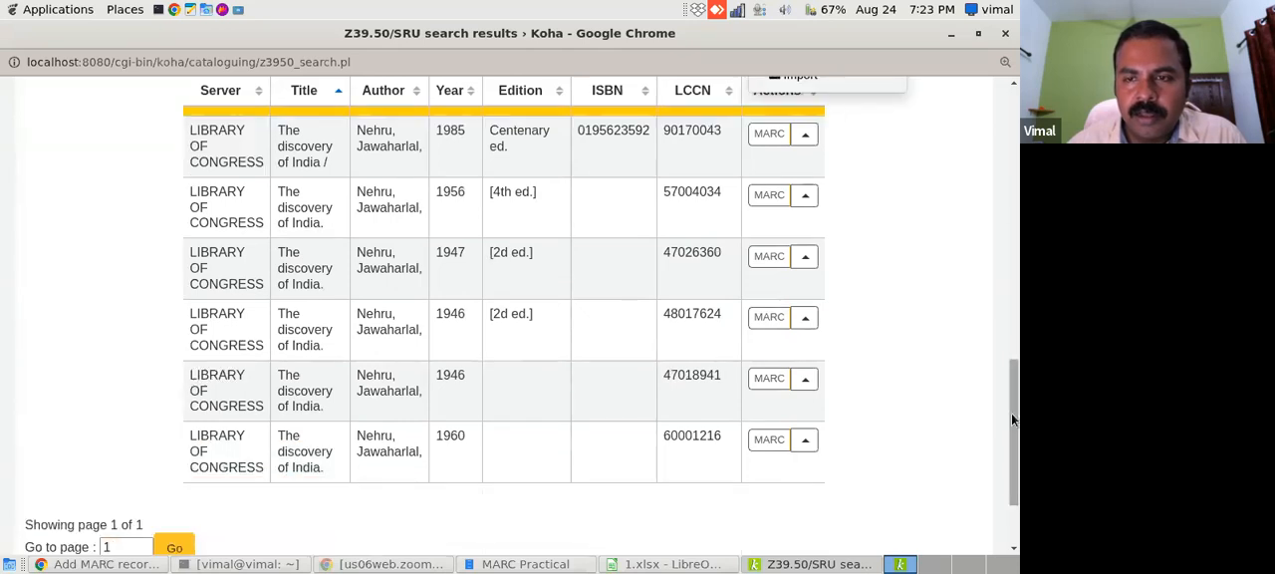
drag(1012, 413, 1007, 364)
click(852, 178)
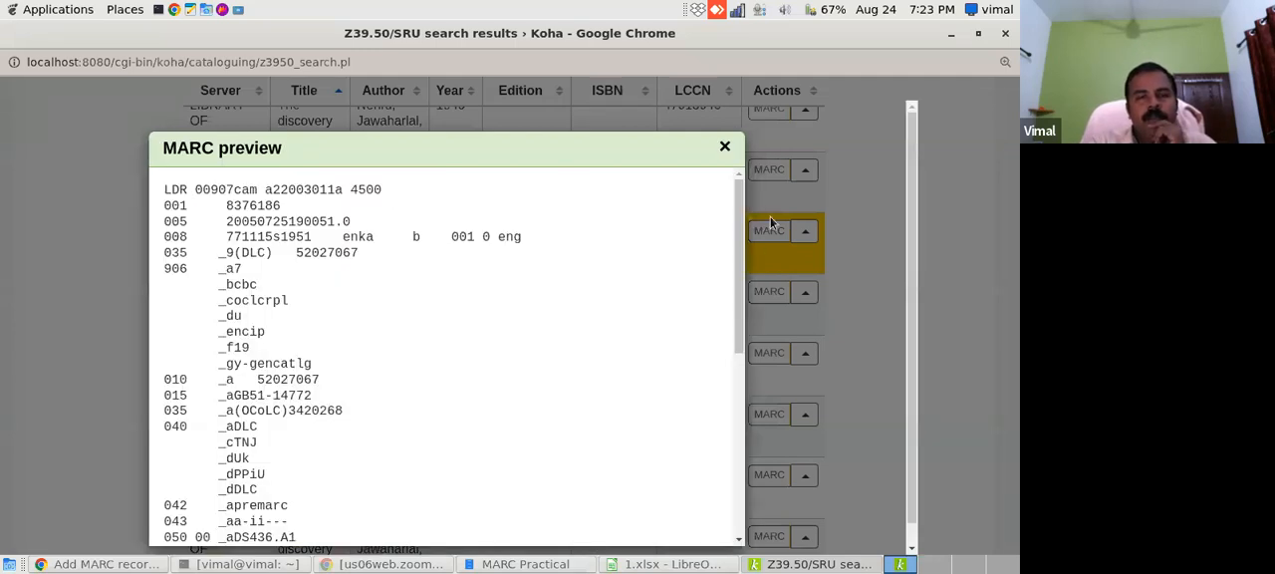
scroll(734, 252, down, 2)
scroll(736, 256, down, 2)
drag(741, 288, 734, 312)
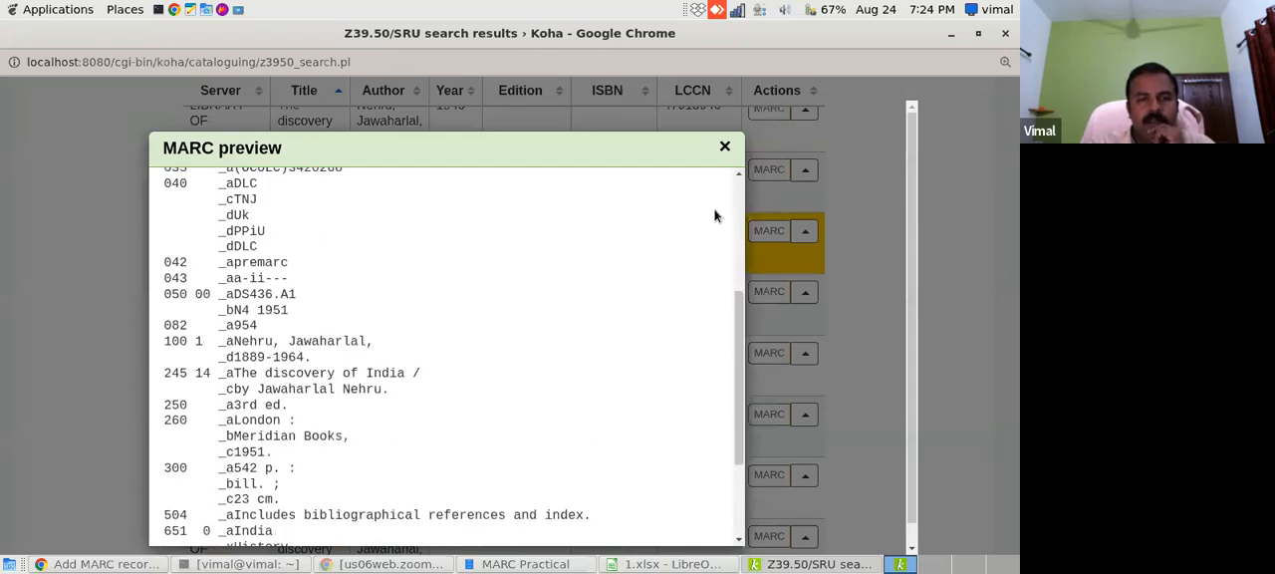
click(726, 148)
- Import the 1951 third edition record into the MARC form and set its 082 item number to NEH
click(805, 235)
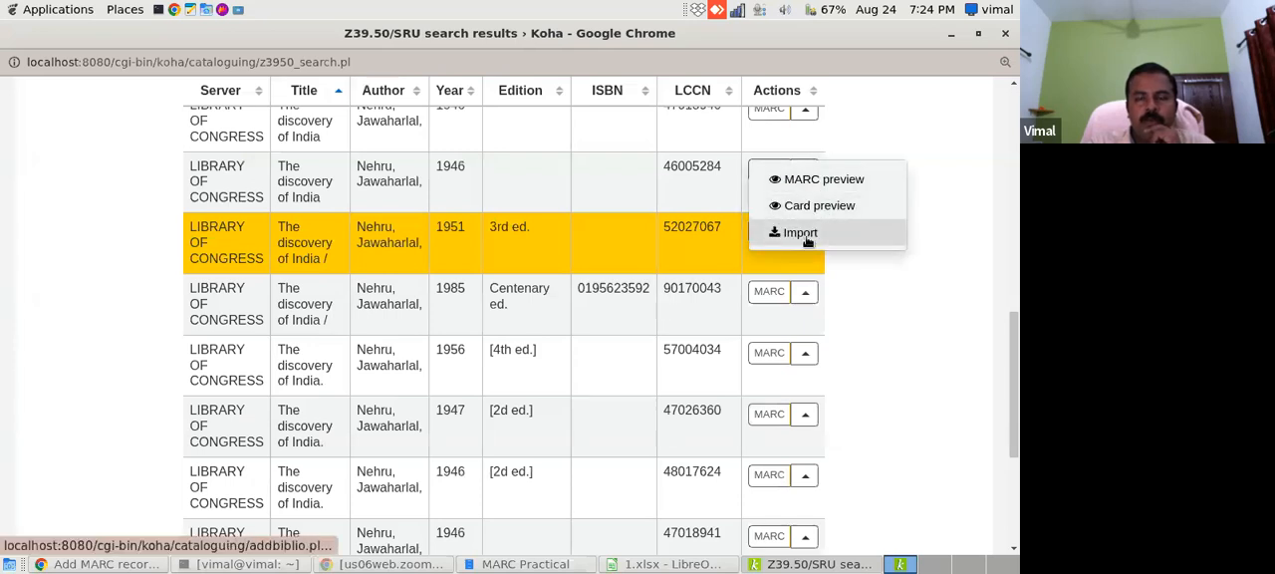
click(805, 237)
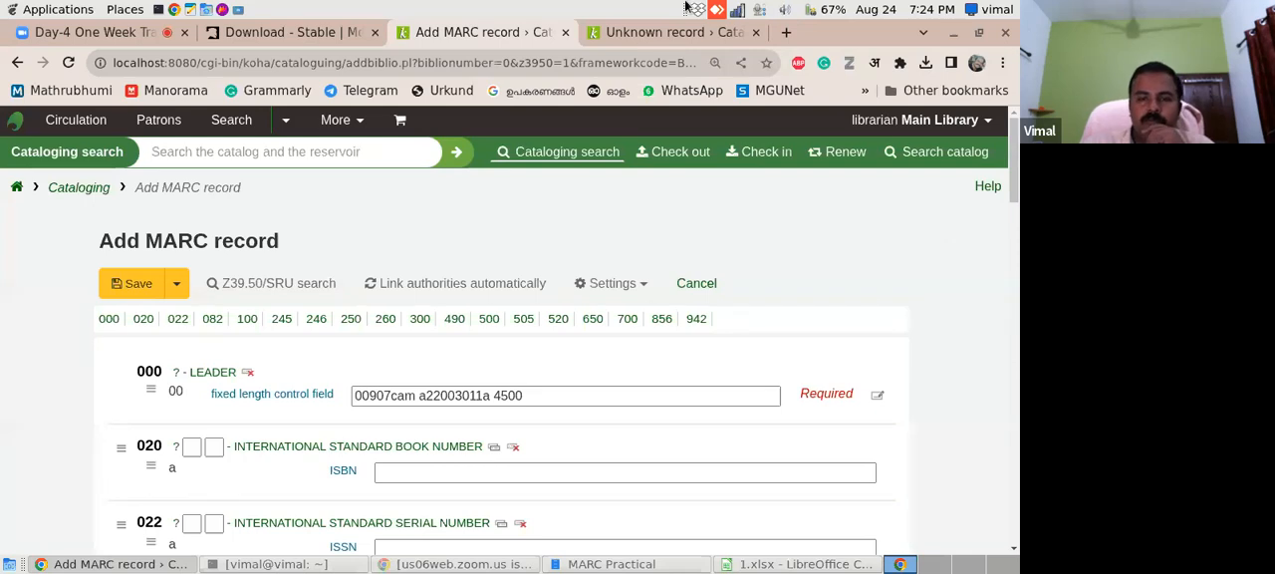
drag(1014, 202, 1013, 260)
click(404, 363)
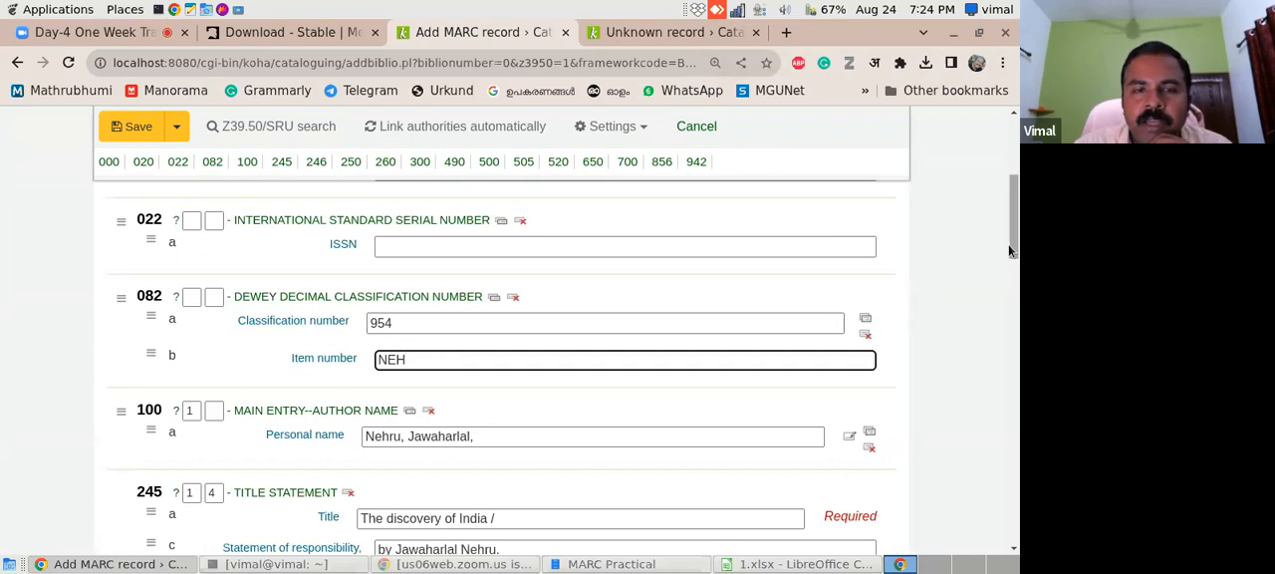
scroll(1009, 244, up, 2)
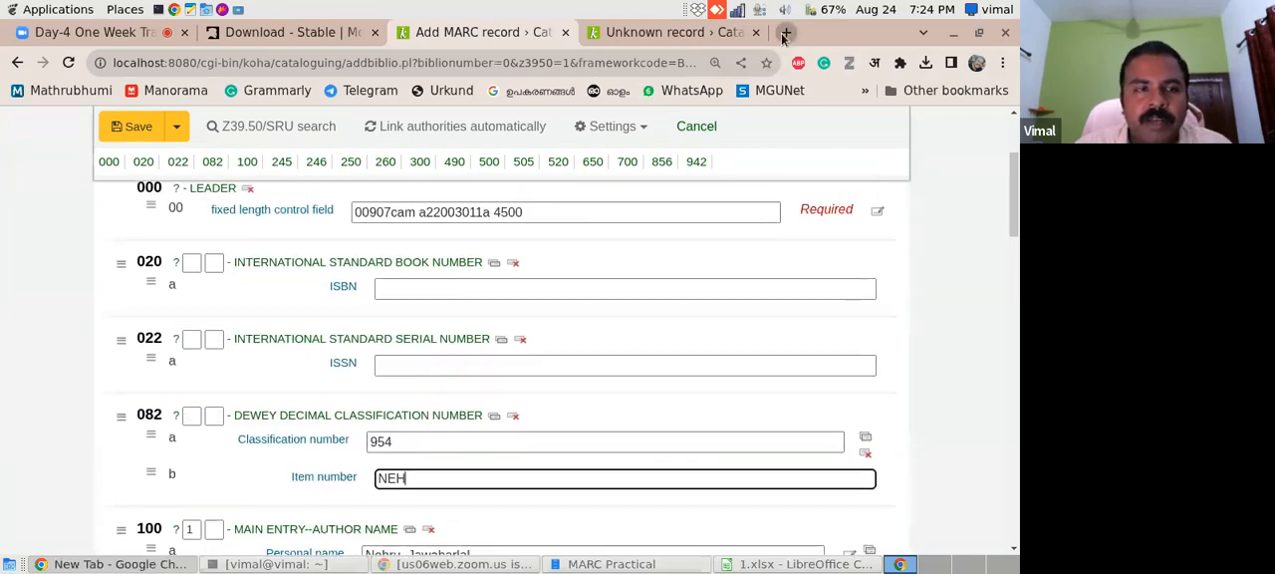
- Open amazon.in in a new browser tab and search it for "discovery of india by jawaharlal nehru"
click(785, 33)
text(amazon)
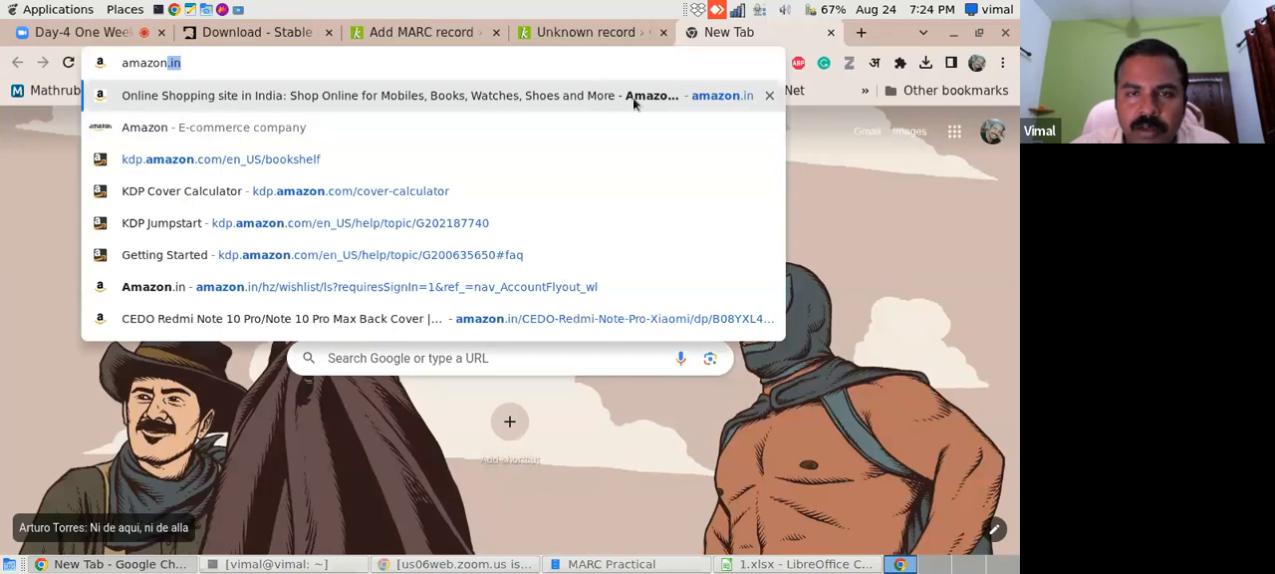
key(Return)
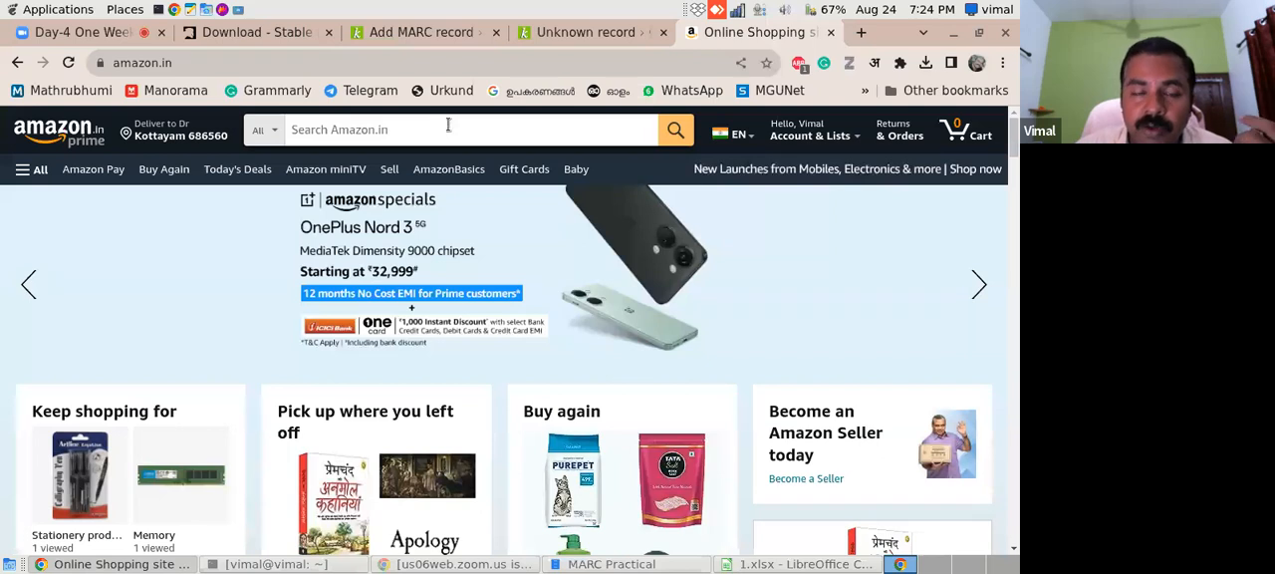
click(448, 125)
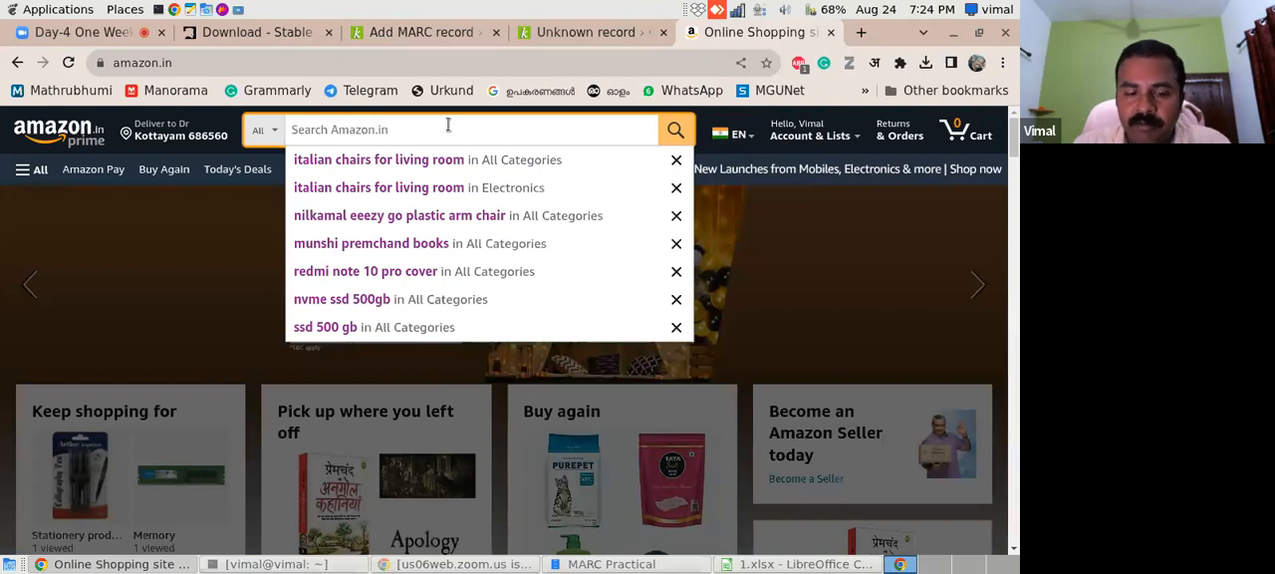
text(discovery)
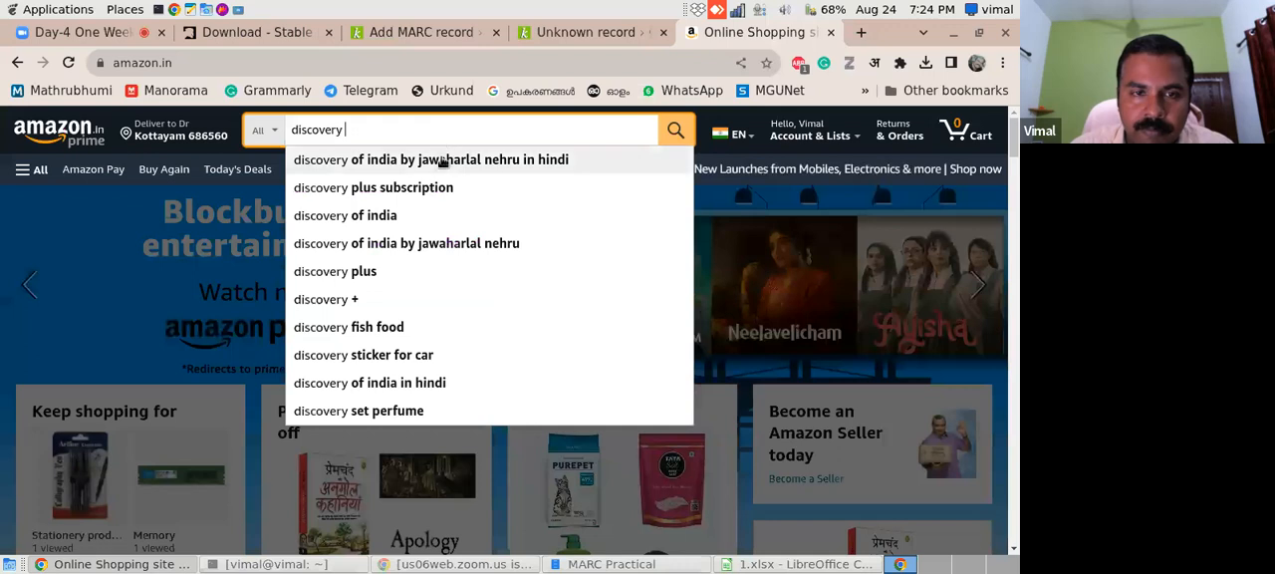
click(460, 234)
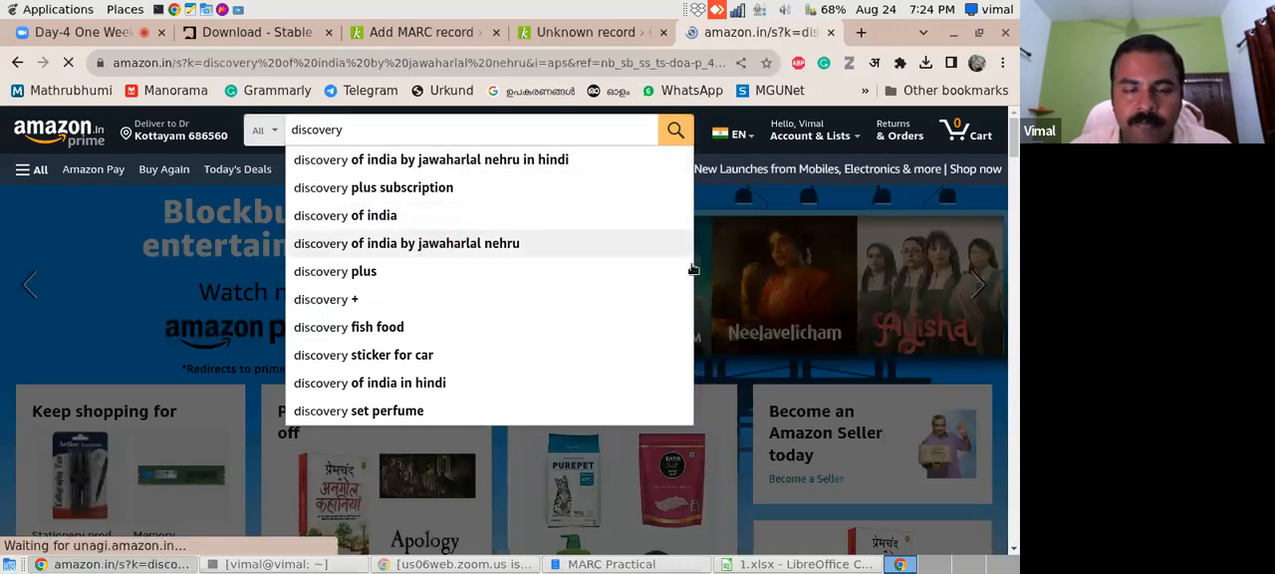
- Open the Discovery of India paperback from the Amazon results and find the ISBN in its product details
scroll(693, 269, down, 3)
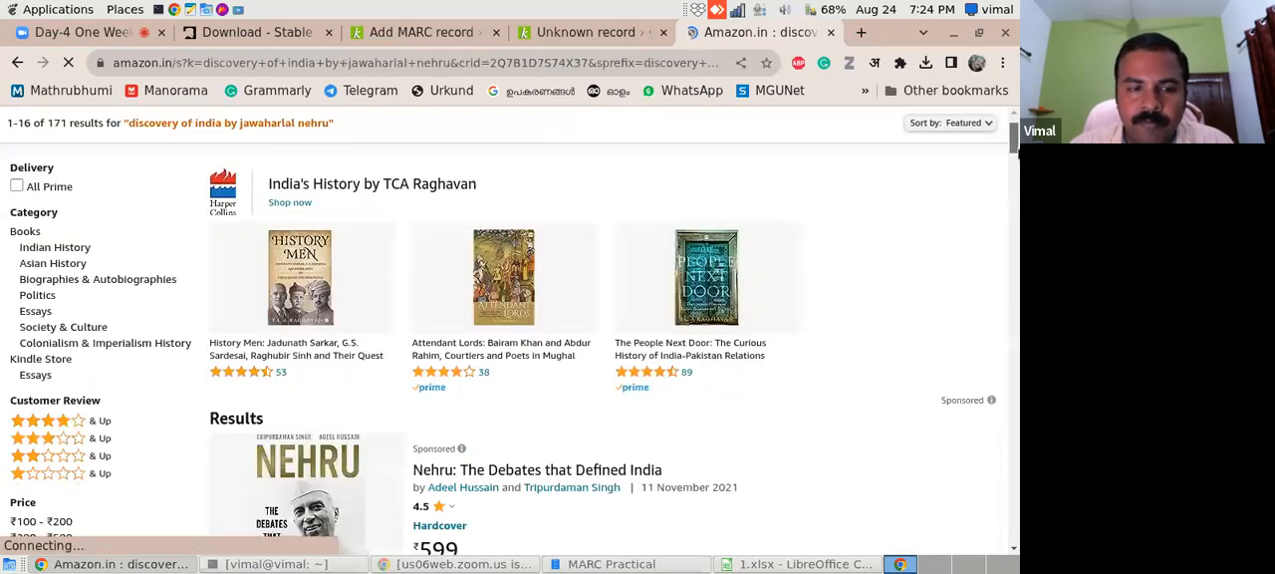
drag(1017, 153, 1017, 156)
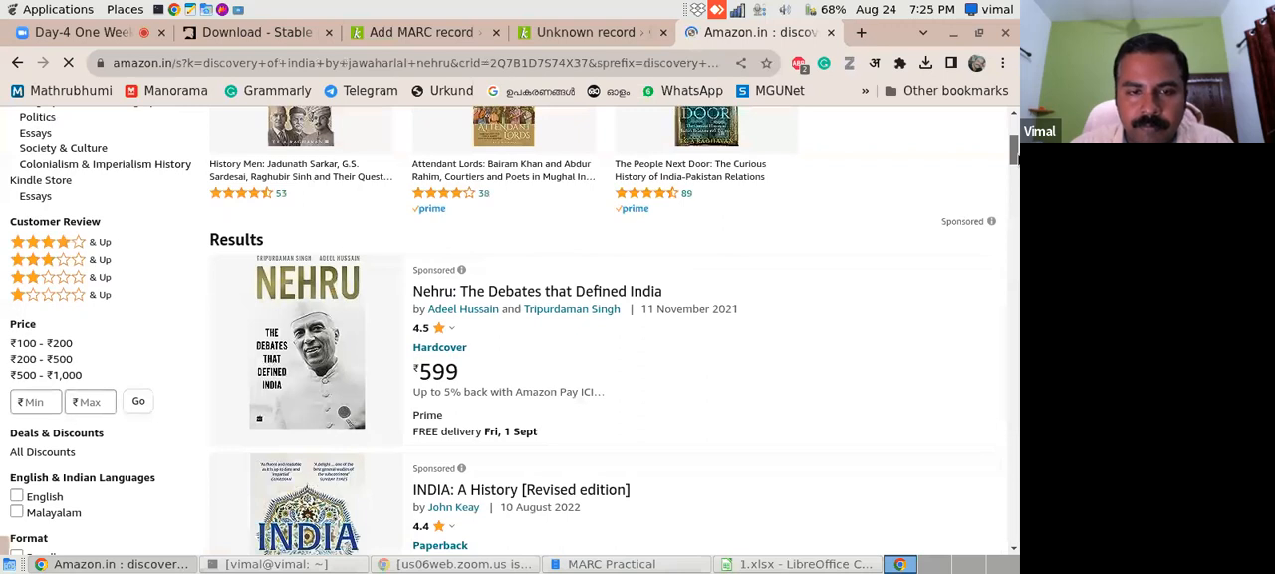
scroll(598, 328, down, 5)
click(510, 182)
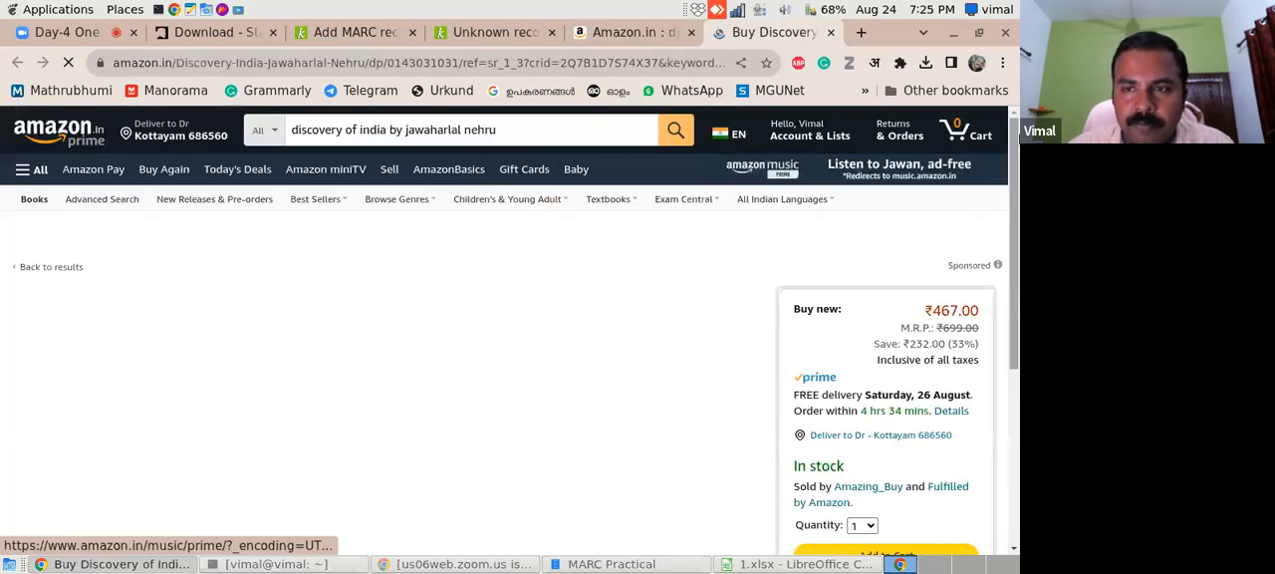
scroll(1008, 229, down, 3)
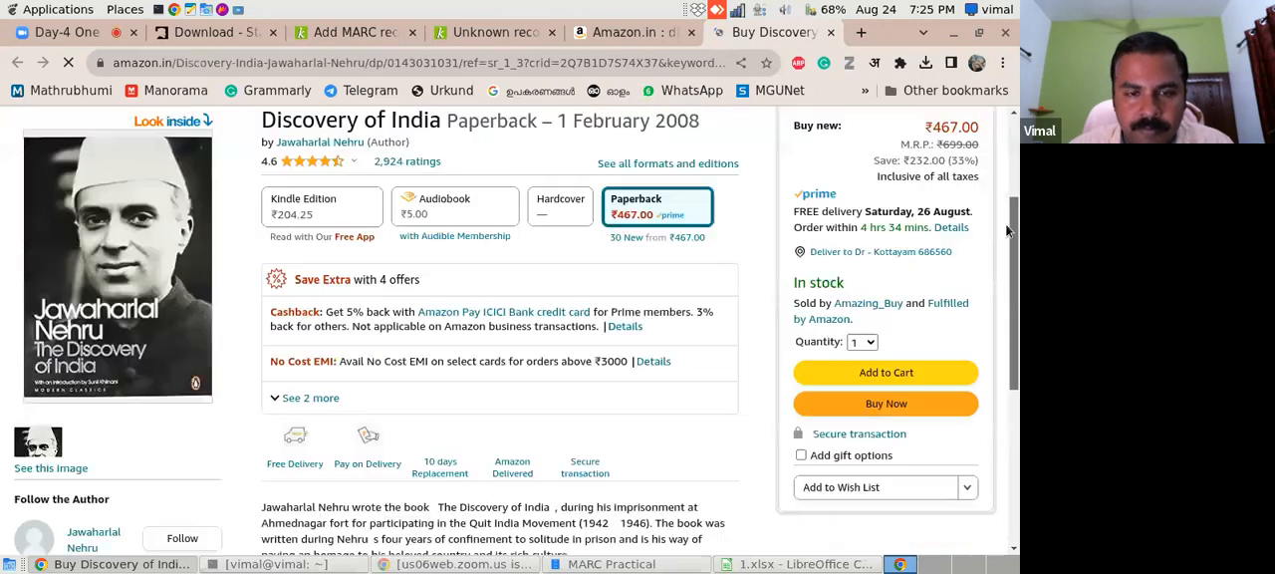
scroll(1007, 229, down, 20)
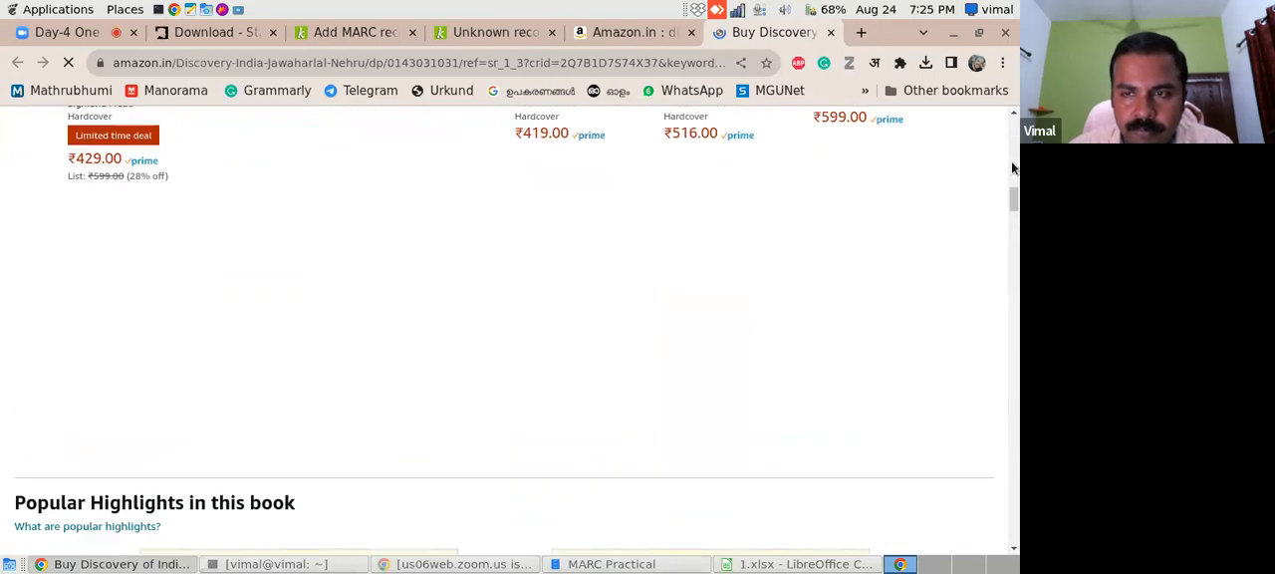
drag(1015, 207, 1009, 351)
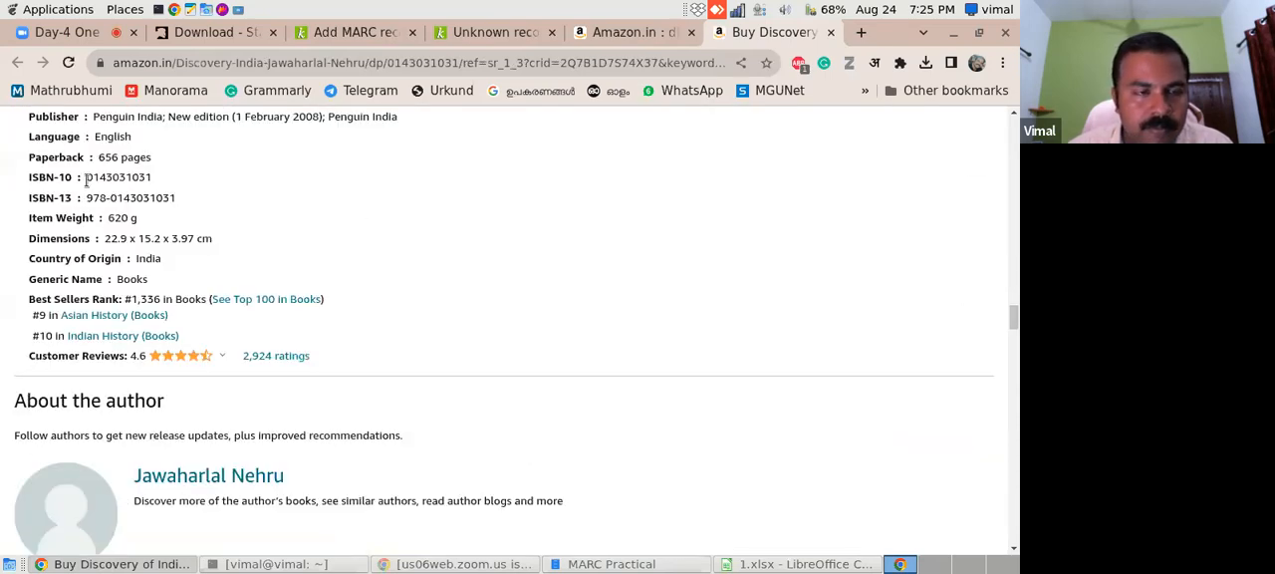
drag(89, 196, 180, 202)
key(ctrl+c)
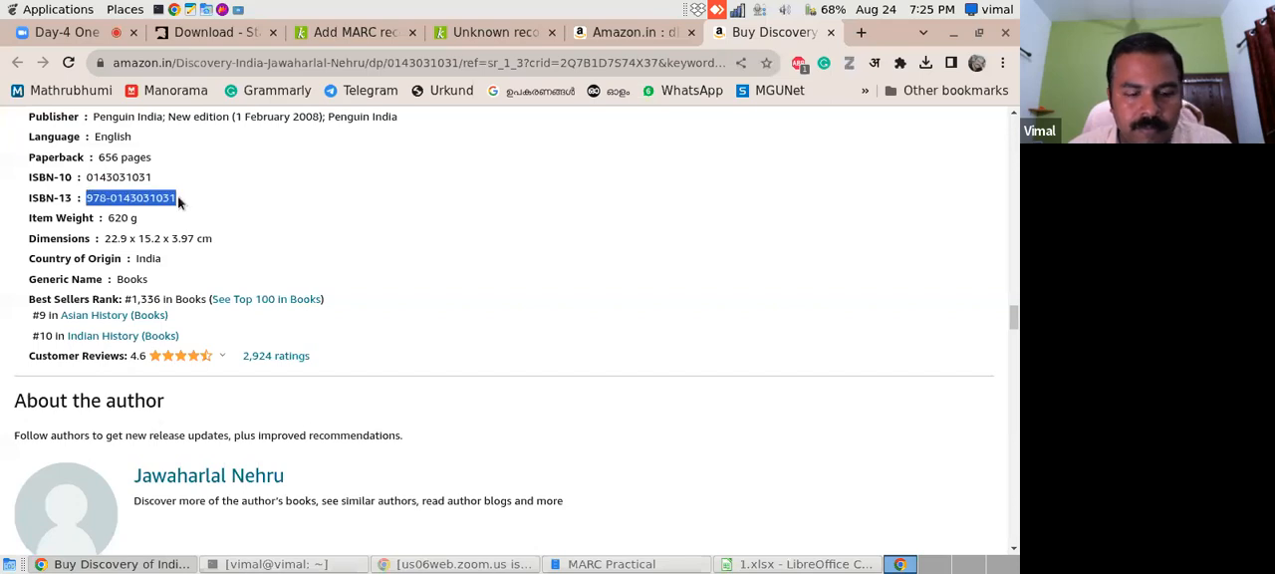
click(506, 30)
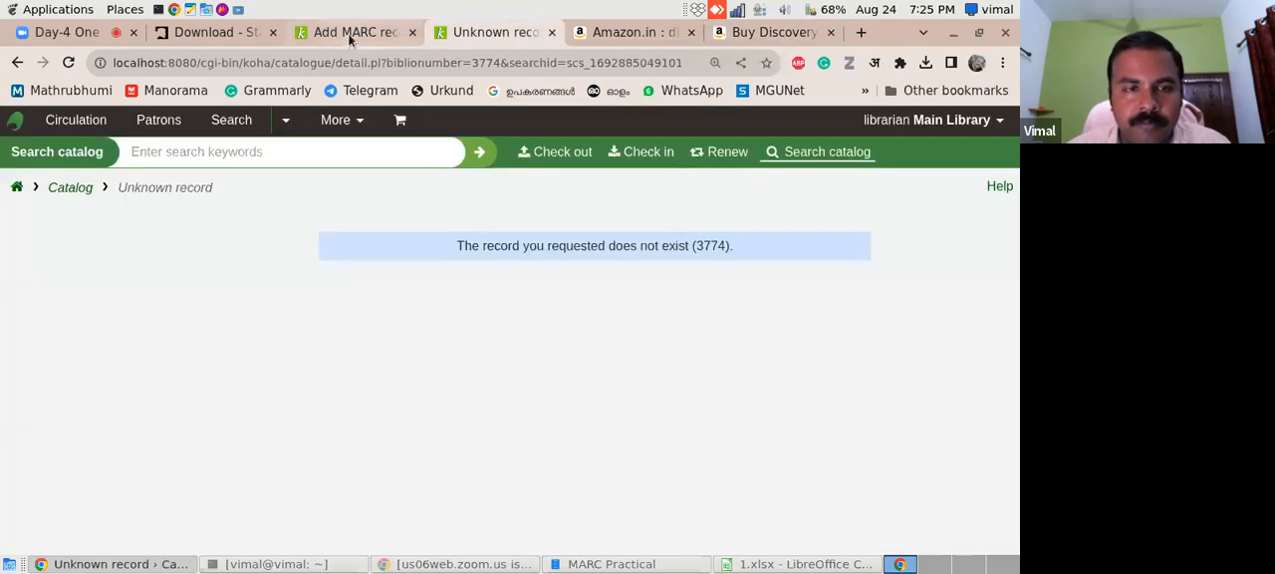
click(349, 32)
click(412, 288)
key(ctrl+v)
- Change the 260 imprint to place of publication New Delhi, publisher Penguin and year 2004, keeping the existing punctuation
drag(1016, 231, 1017, 334)
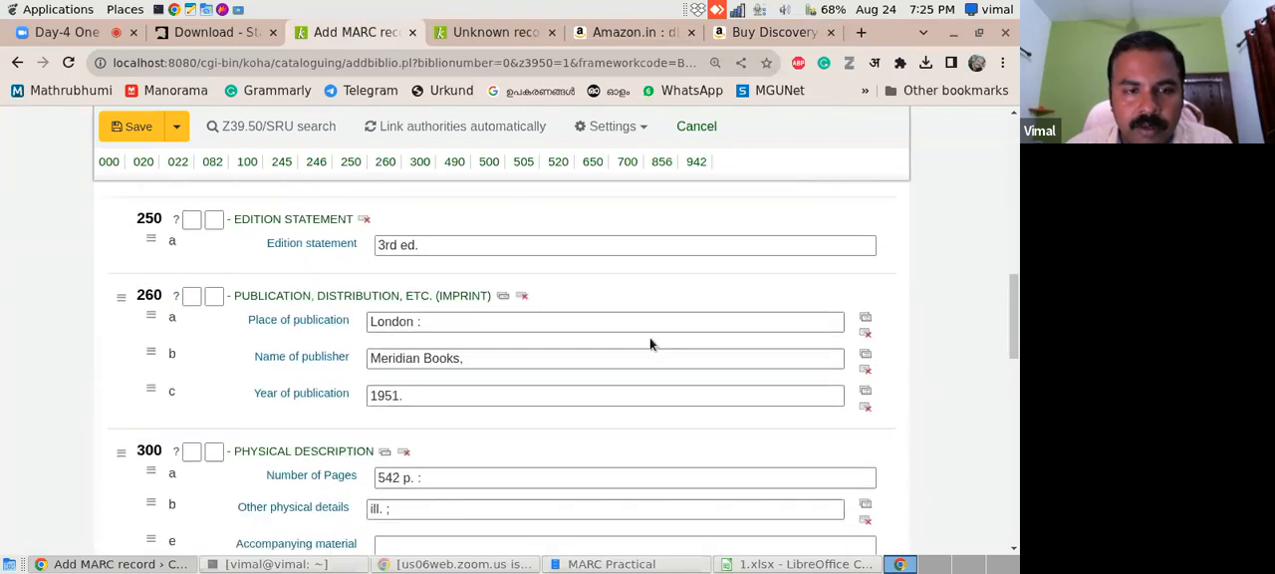
drag(371, 322, 412, 328)
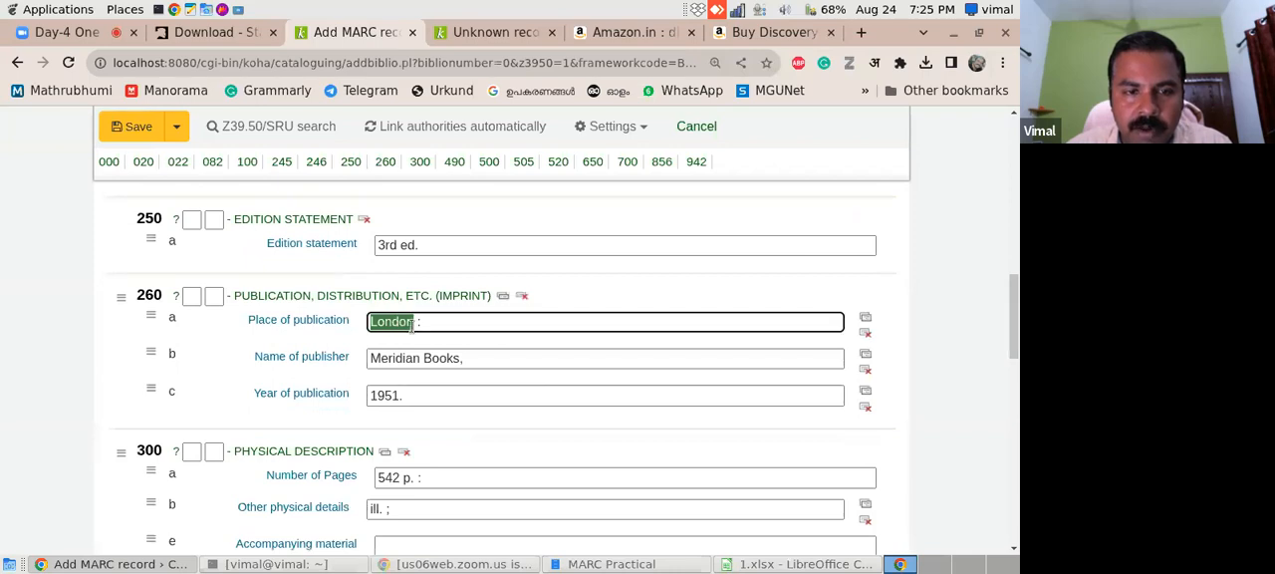
text(New Delhi)
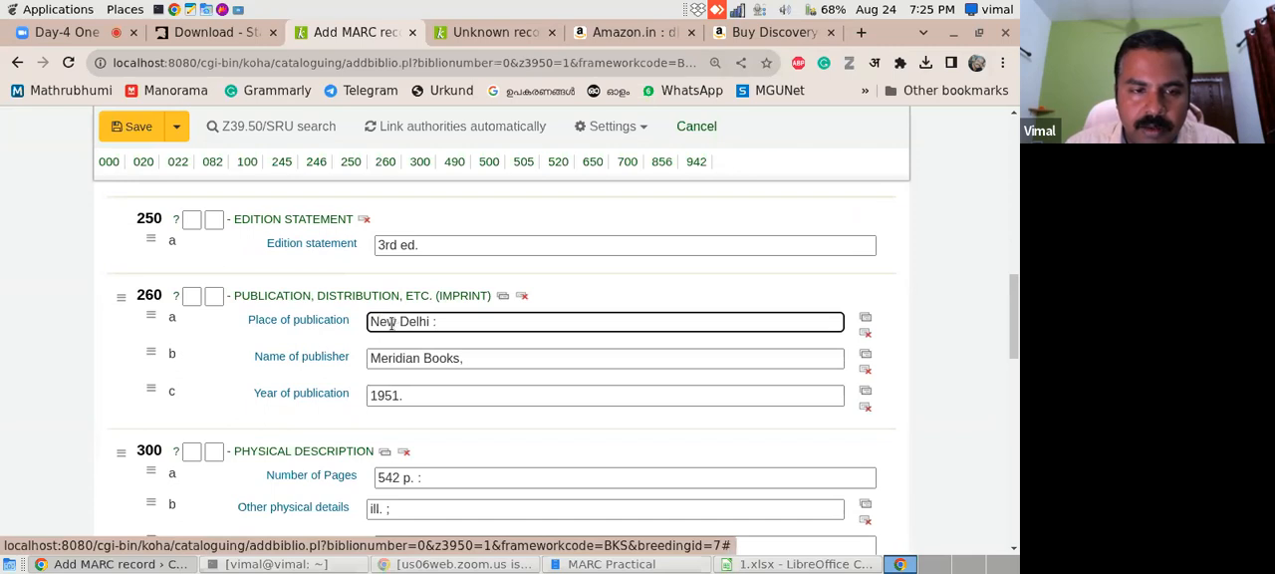
drag(371, 358, 454, 364)
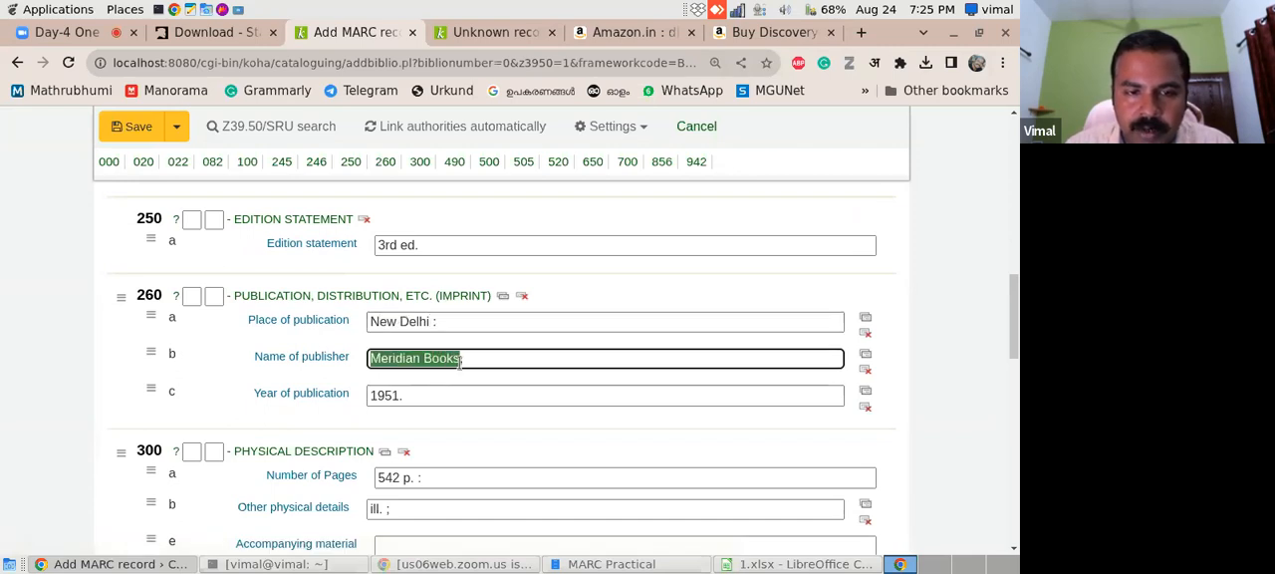
text(Penguin)
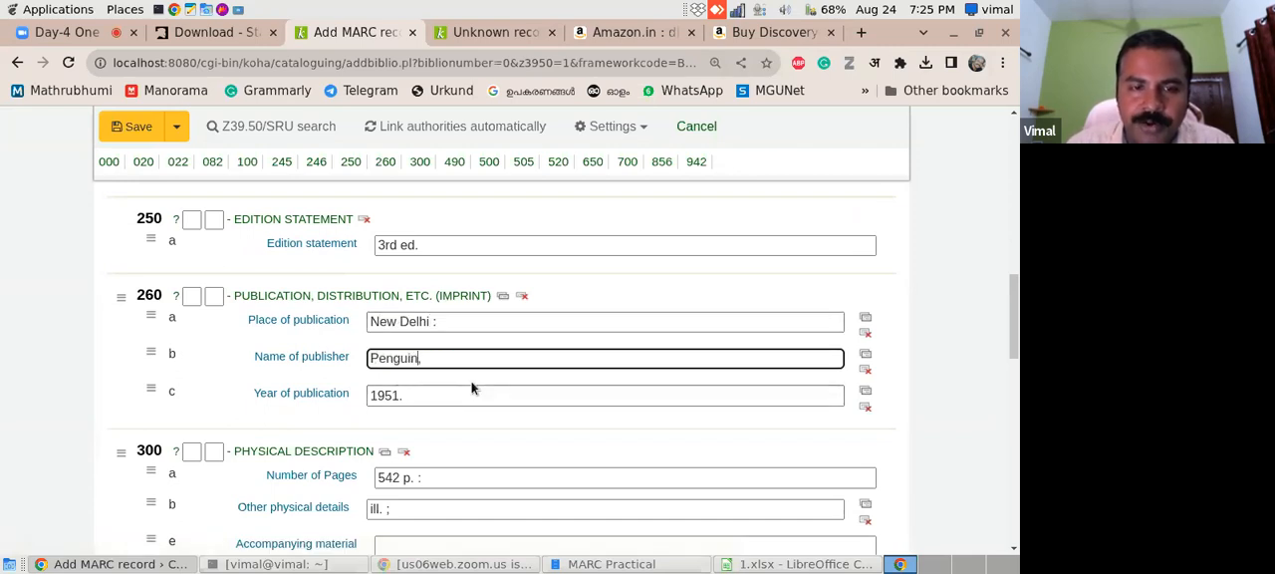
scroll(472, 388, up, 2)
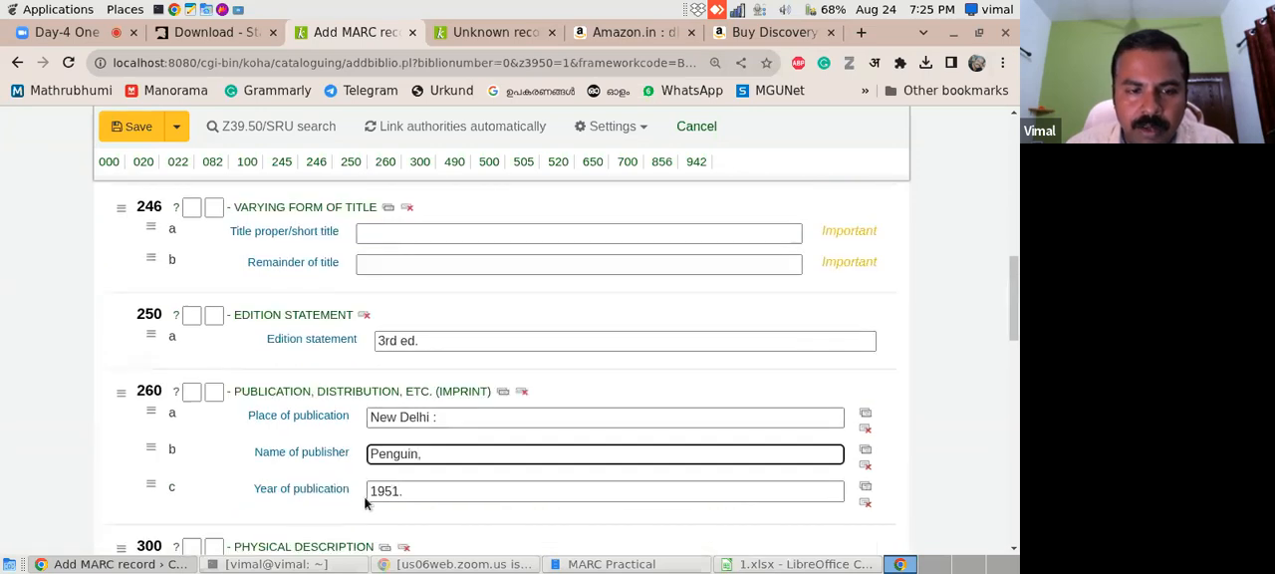
text(in,)
click(401, 491)
key(BackSpace)
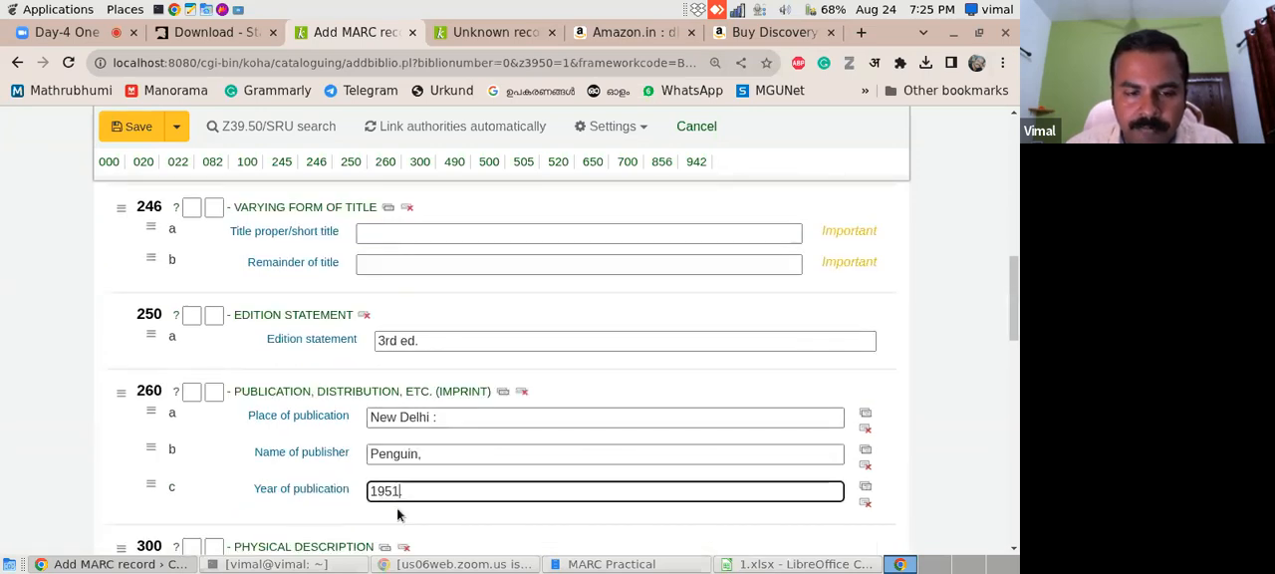
text(2004.)
- Review the record's 250 edition statement, 260 imprint and 300 physical description fields
click(447, 418)
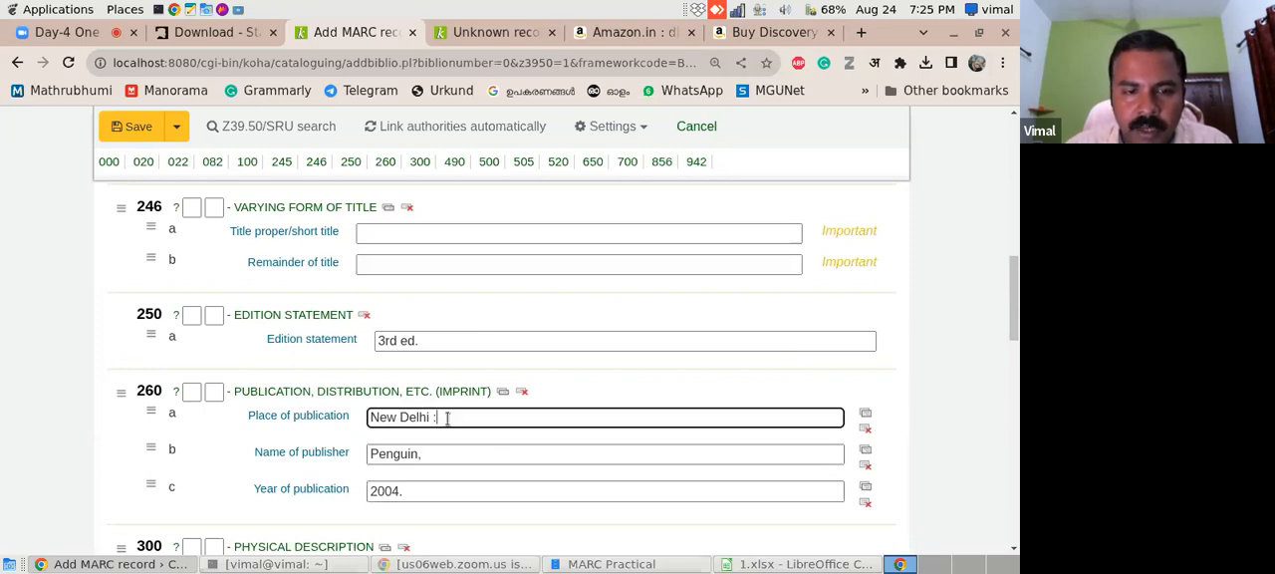
click(459, 454)
click(437, 491)
click(445, 341)
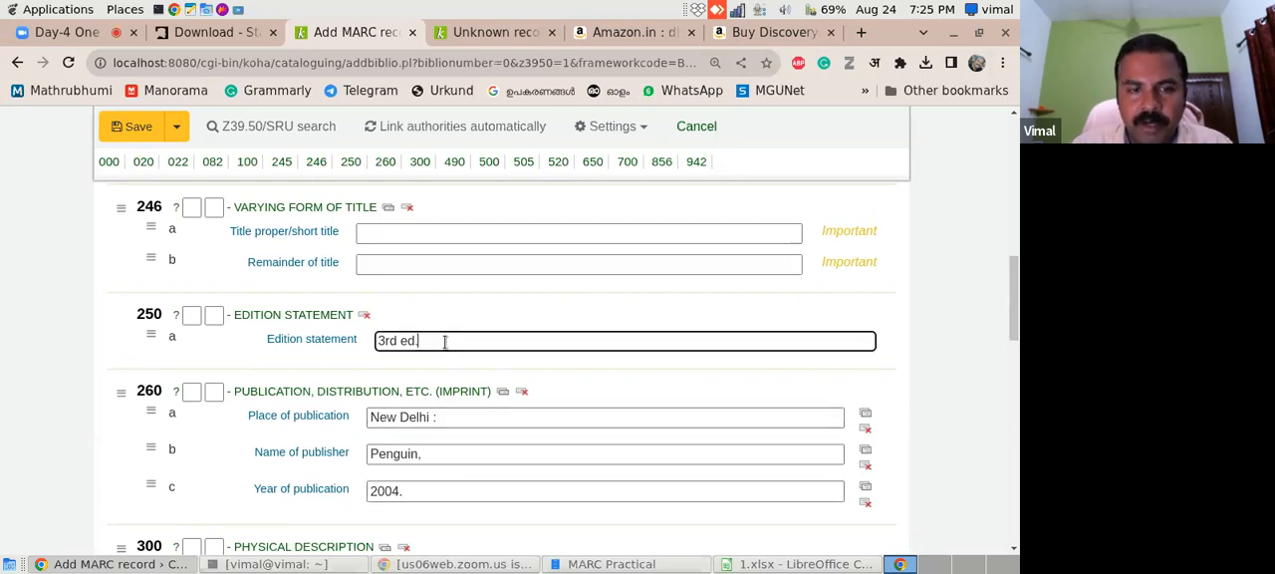
click(455, 454)
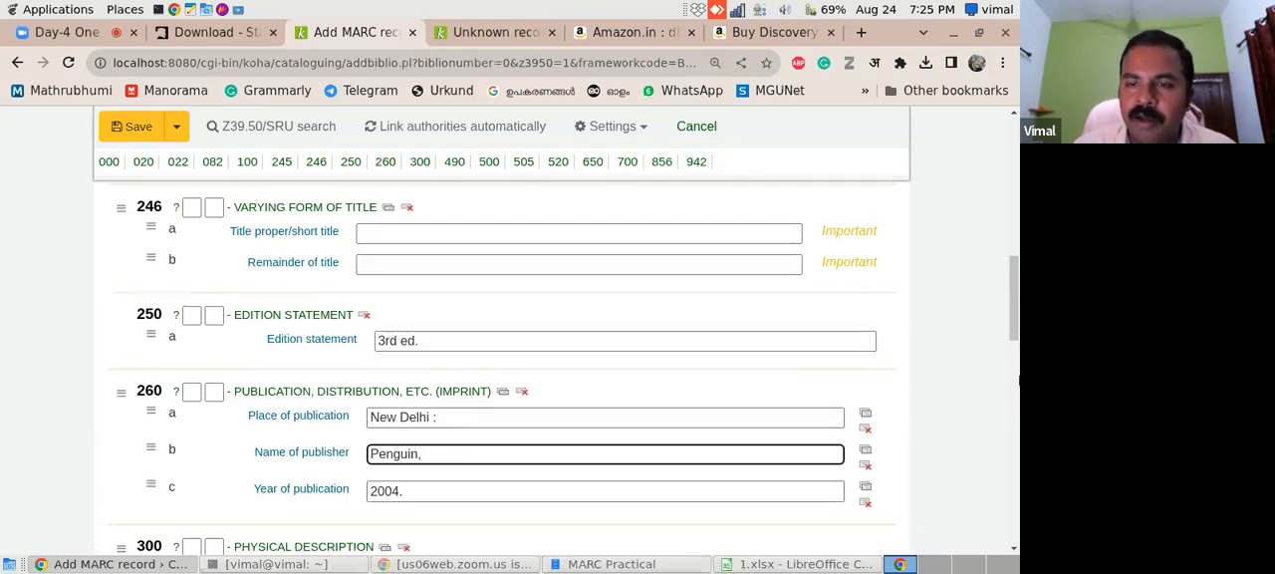
drag(1014, 329, 1012, 392)
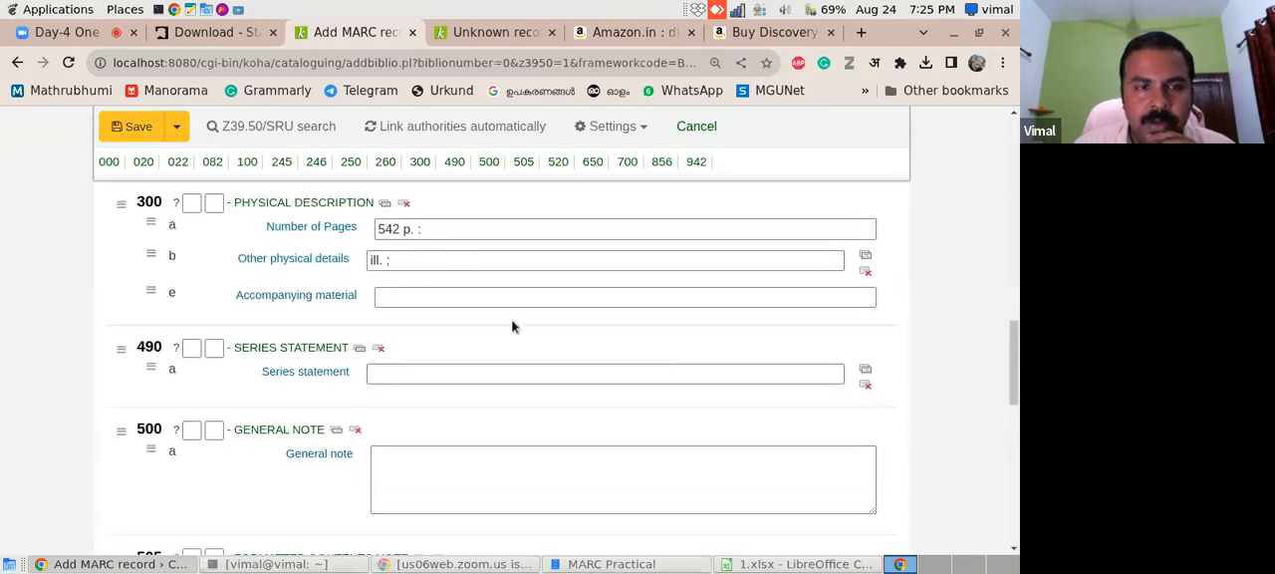
click(424, 230)
click(404, 260)
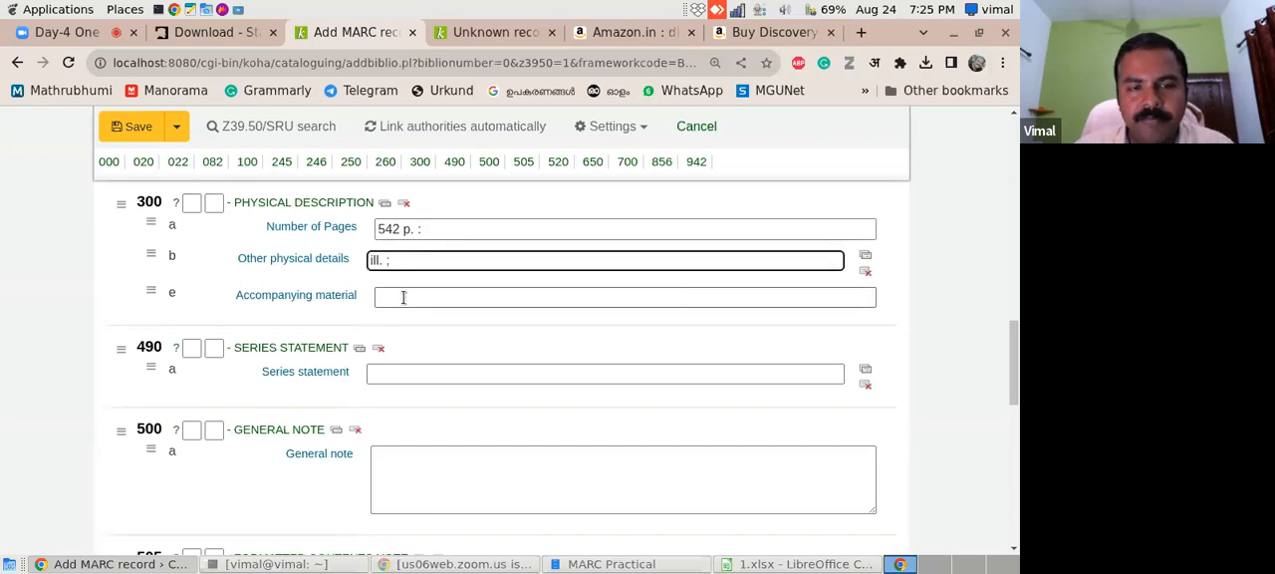
- Check the 942 item type field, compare it with the 942$c column in 1.xlsx, and return to the Koha record
drag(1012, 346, 996, 461)
scroll(997, 461, down, 2)
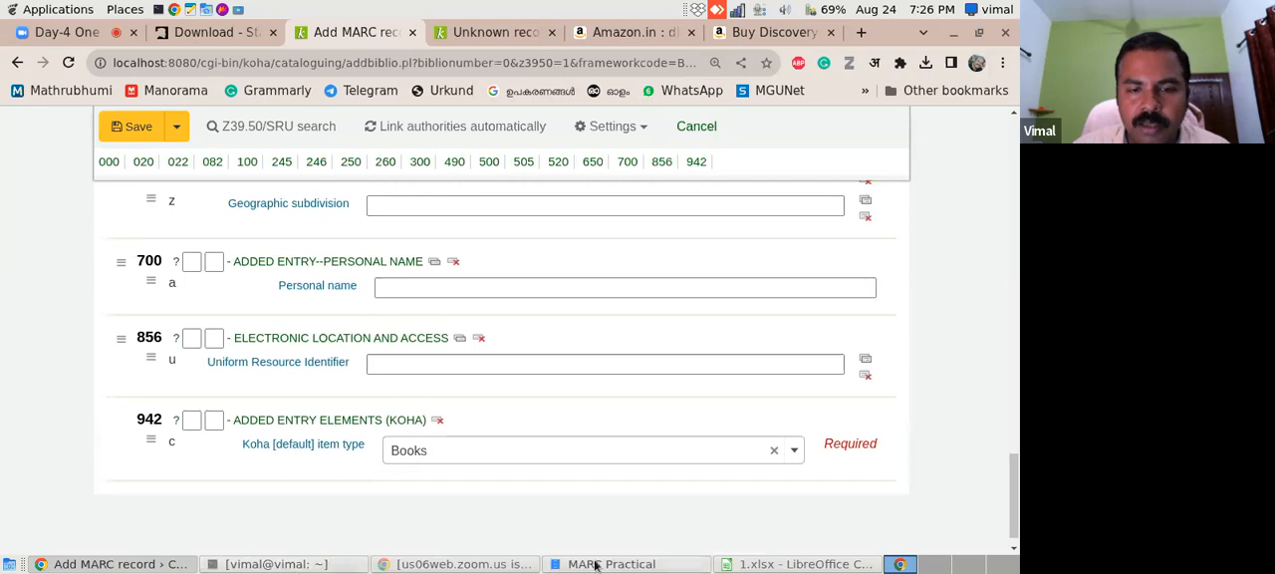
click(761, 565)
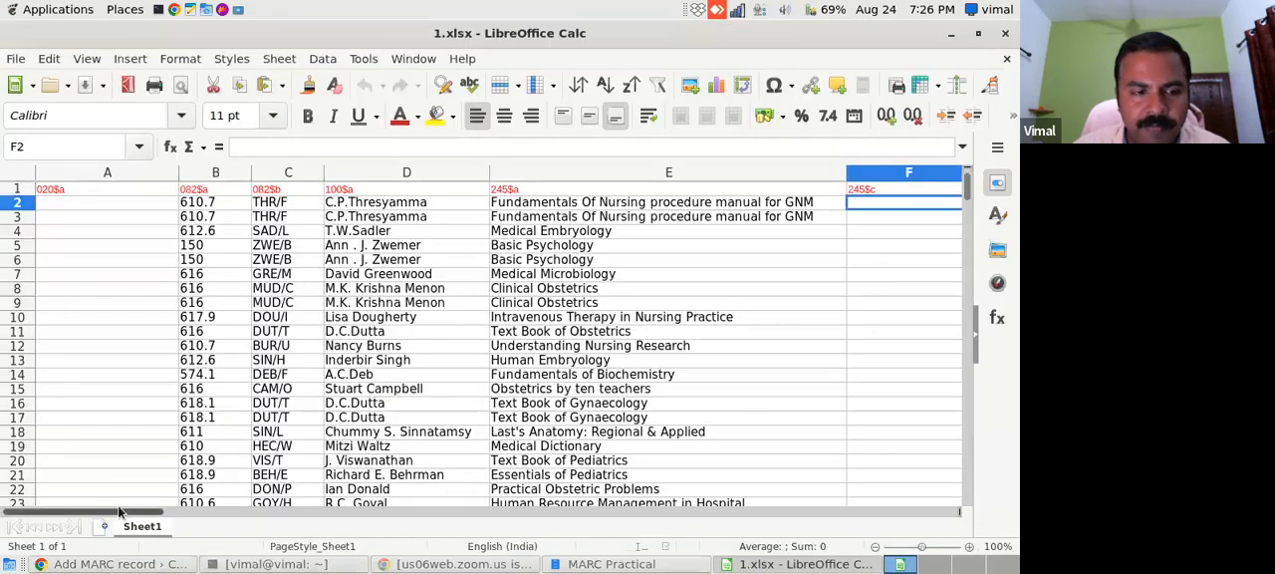
drag(143, 520, 458, 516)
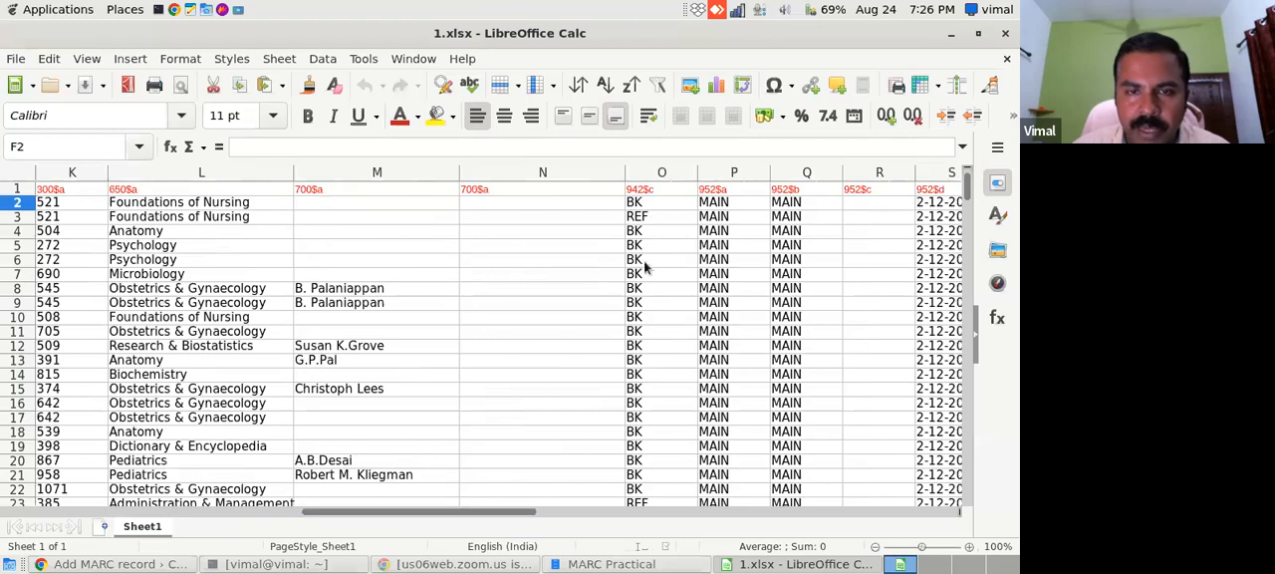
click(98, 564)
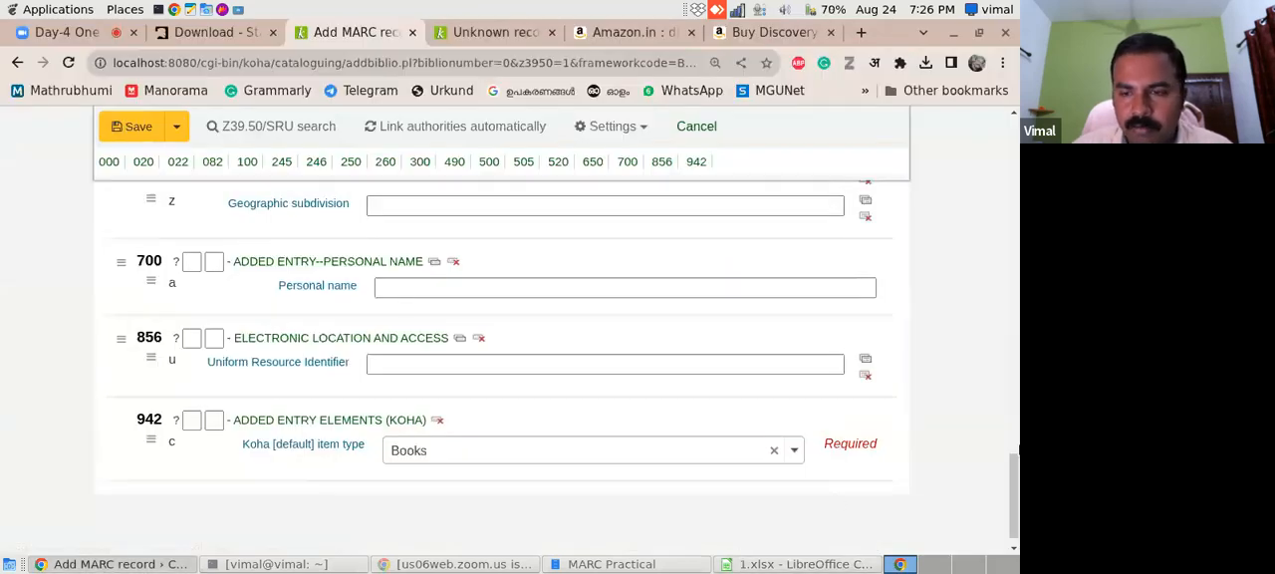
- Save the MARC record, accepting that important fields are left unfilled
drag(1014, 489, 1017, 121)
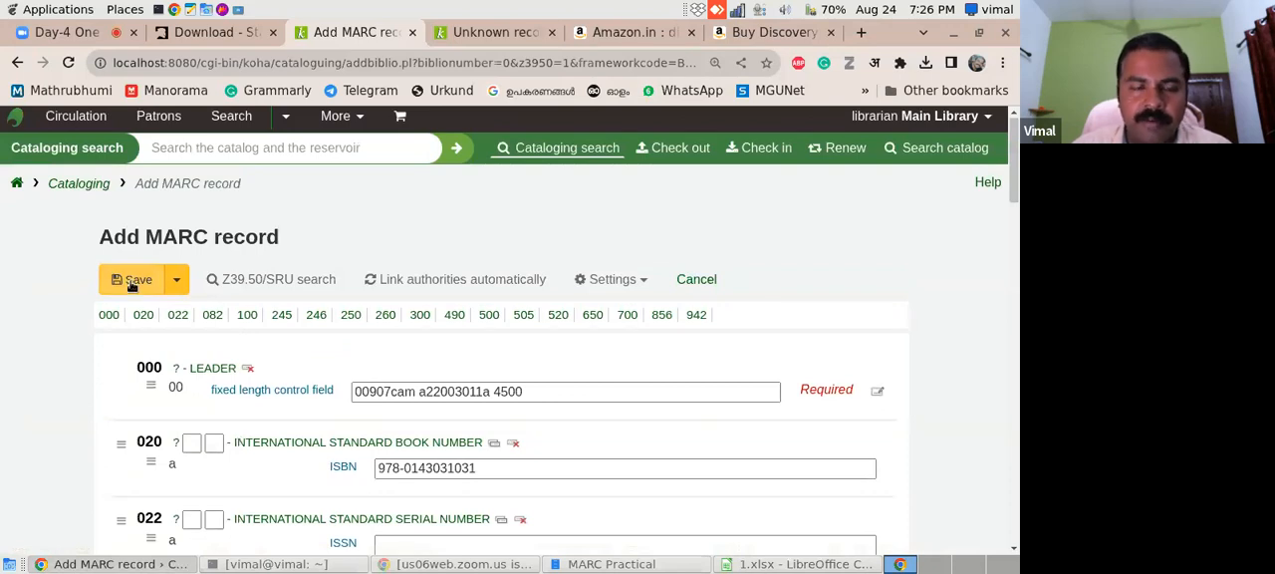
click(132, 282)
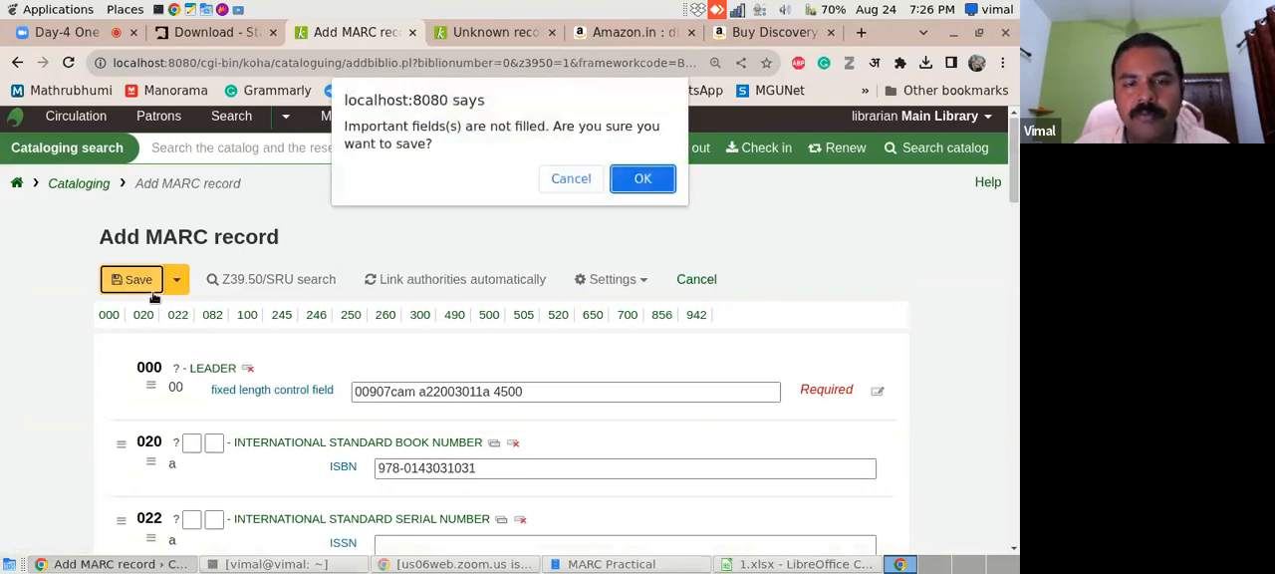
click(644, 179)
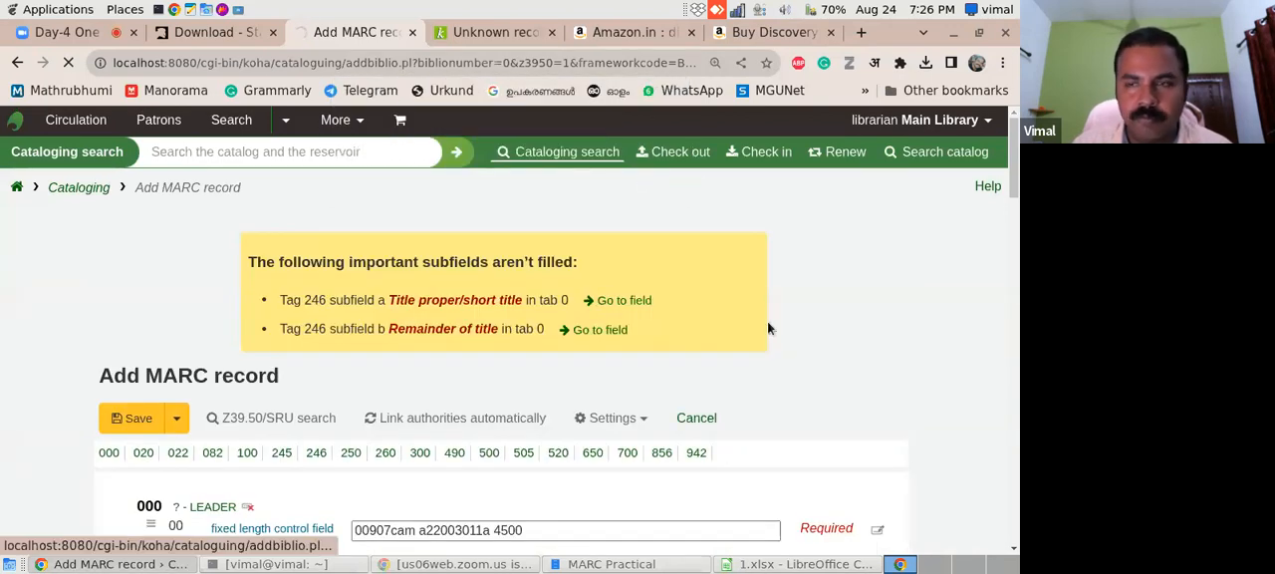
- Compare the fields of Koha's Add item form with the 952 columns in 1.xlsx
drag(1014, 147, 1012, 190)
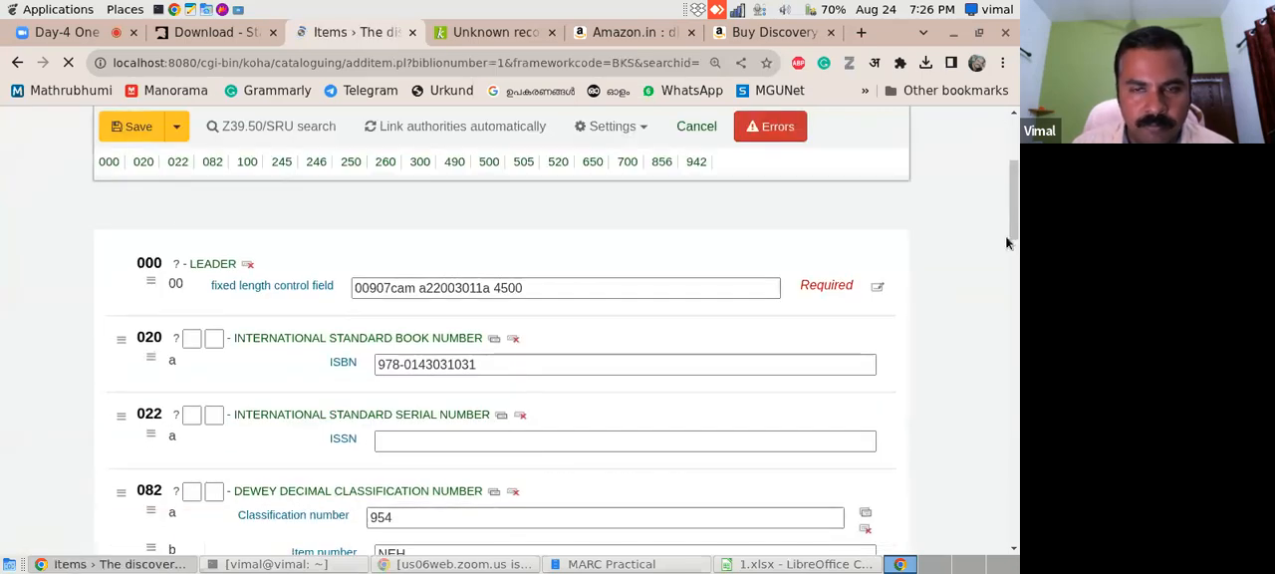
drag(1011, 240, 1011, 297)
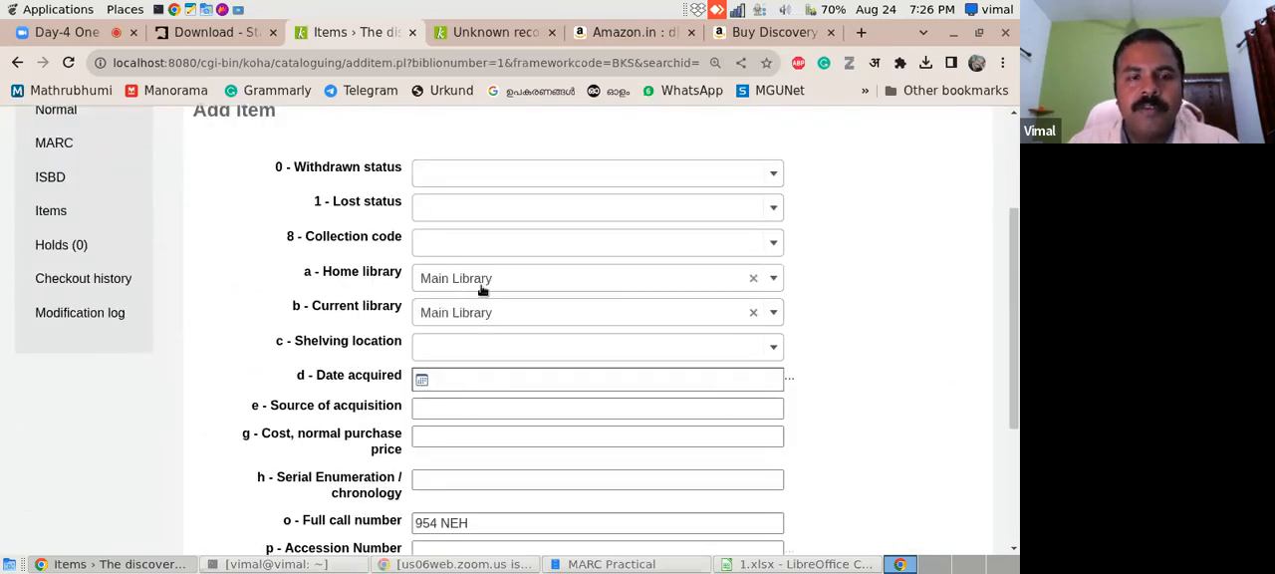
drag(1014, 297, 1013, 277)
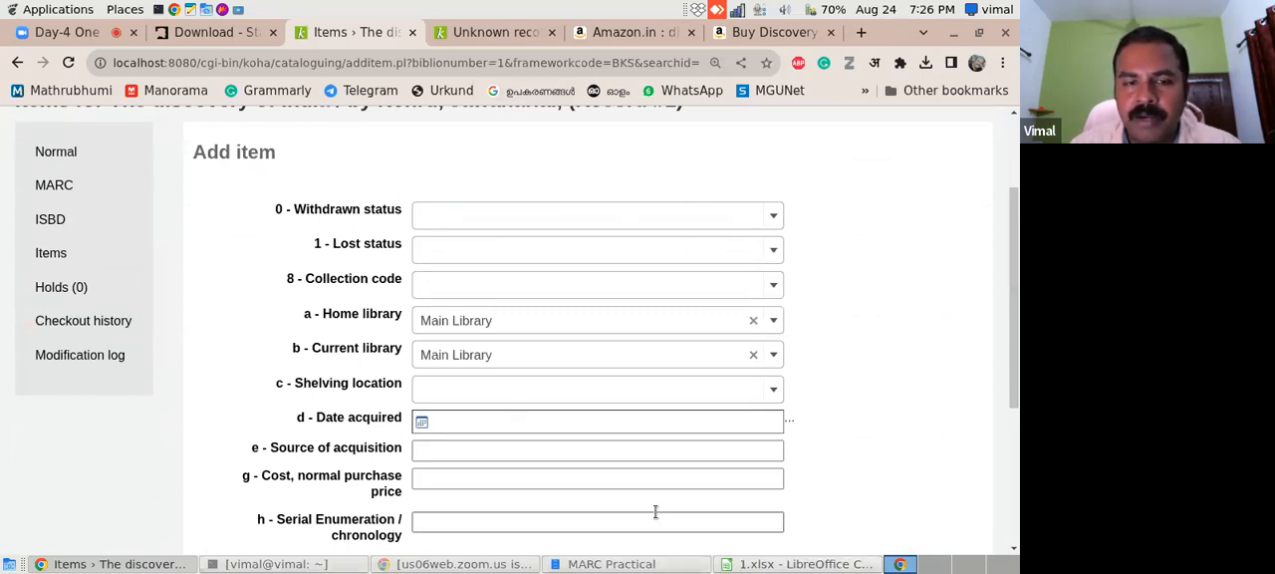
click(754, 566)
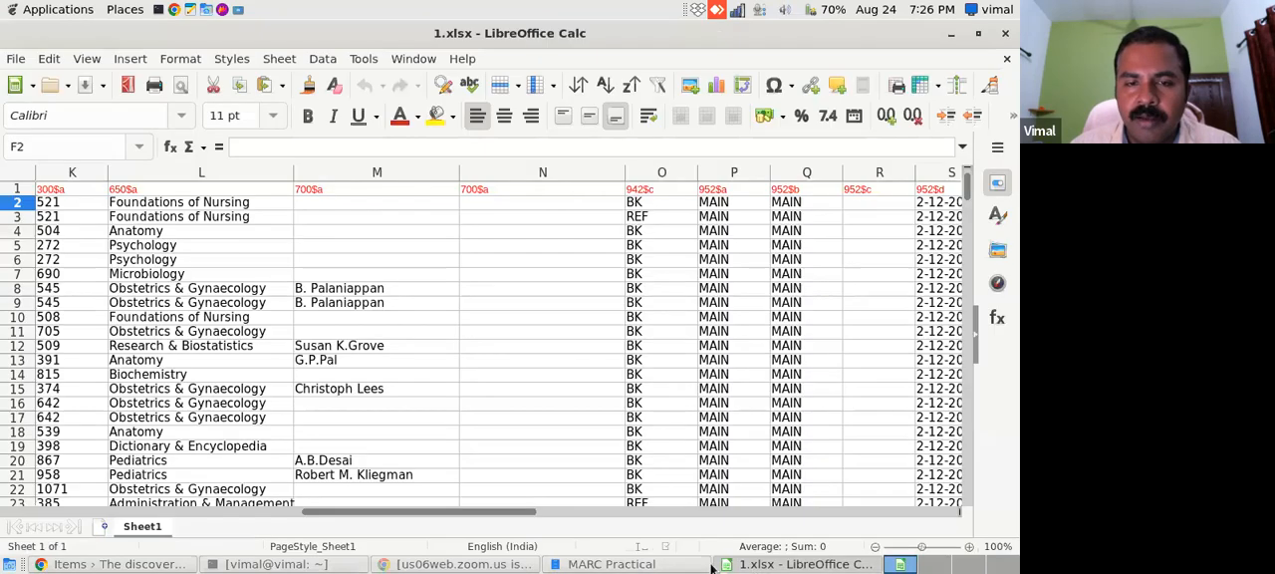
scroll(538, 514, right, 1)
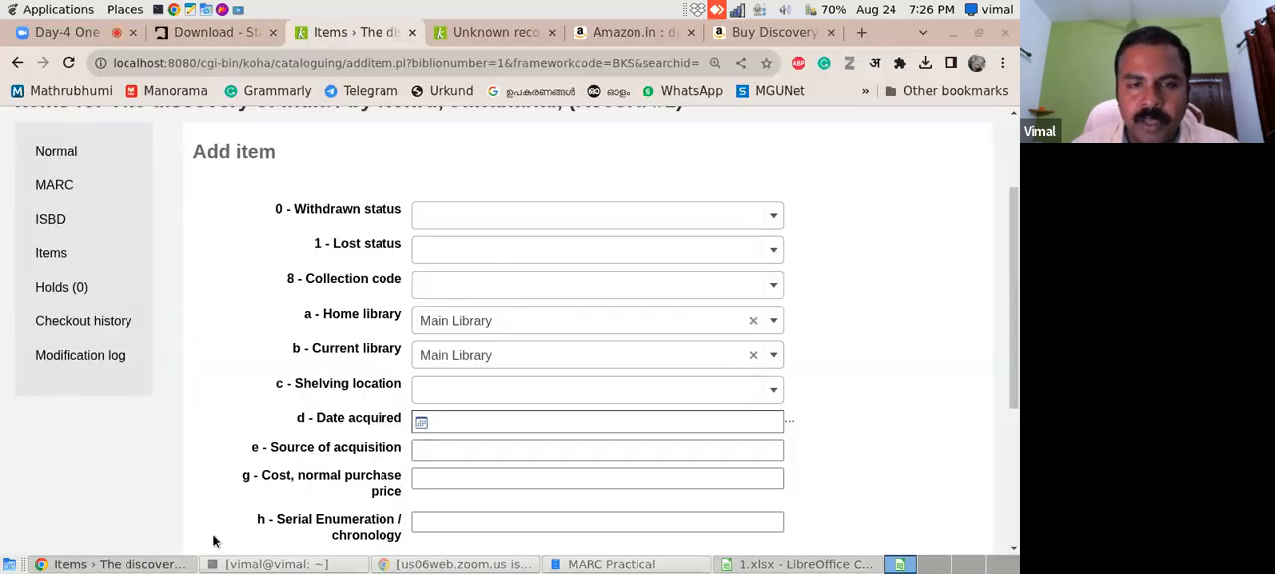
click(139, 564)
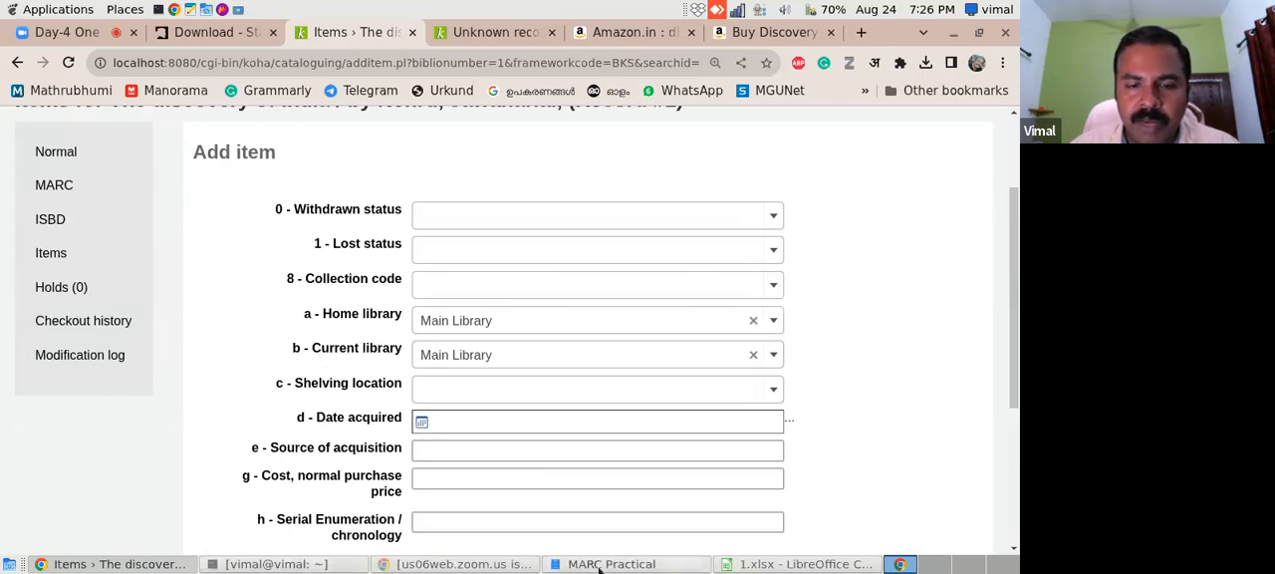
click(833, 564)
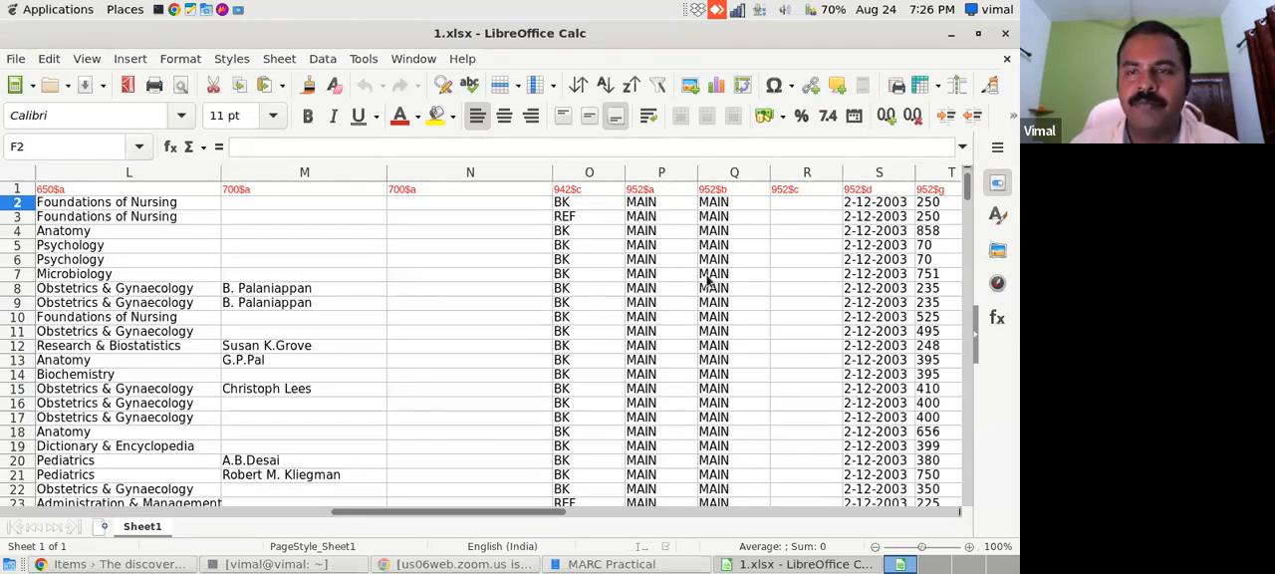
click(785, 10)
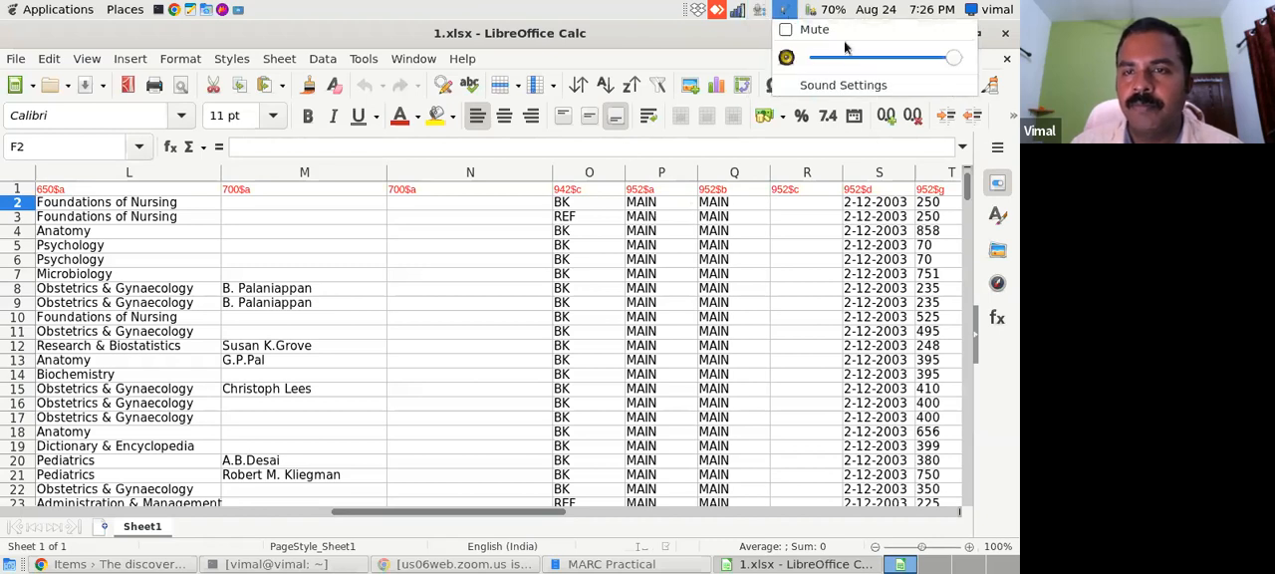
mouse_move(760, 10)
drag(866, 57, 923, 59)
click(620, 36)
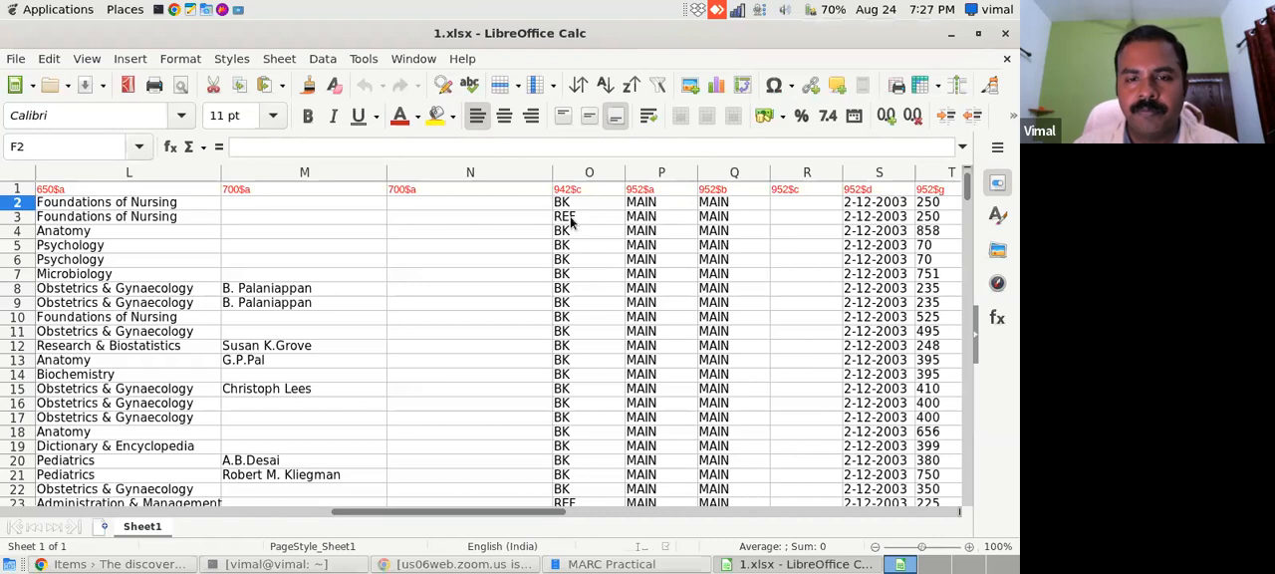
- Return to Koha's Add item form and set the shelving location to General Stacks and the date acquired to 09/08/2023
click(148, 566)
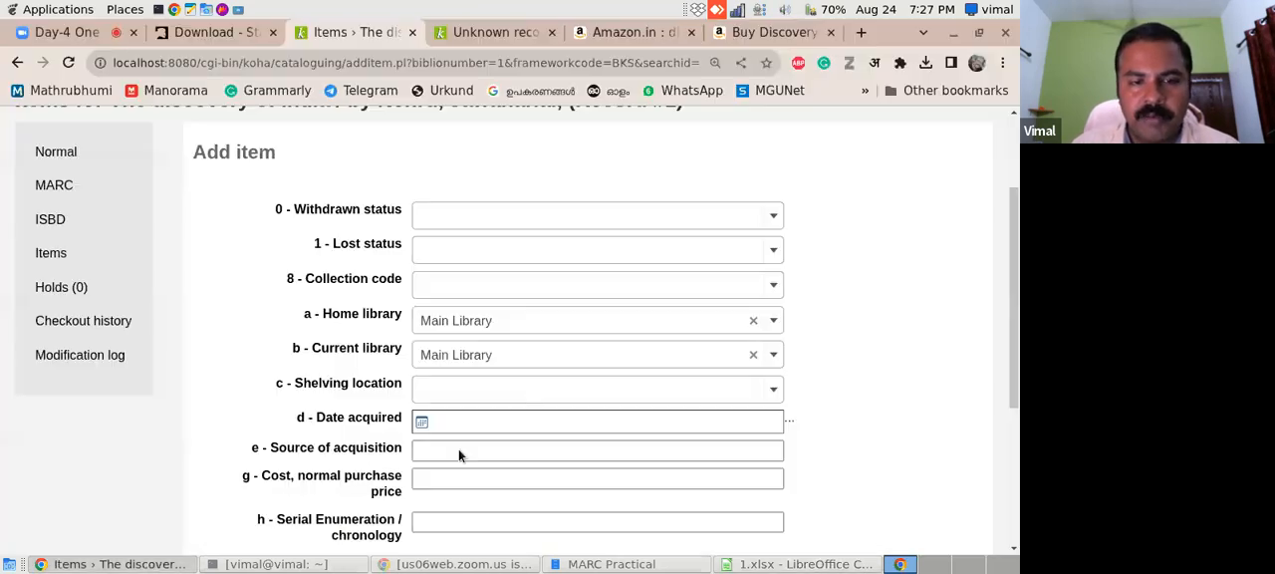
drag(1016, 274, 1017, 347)
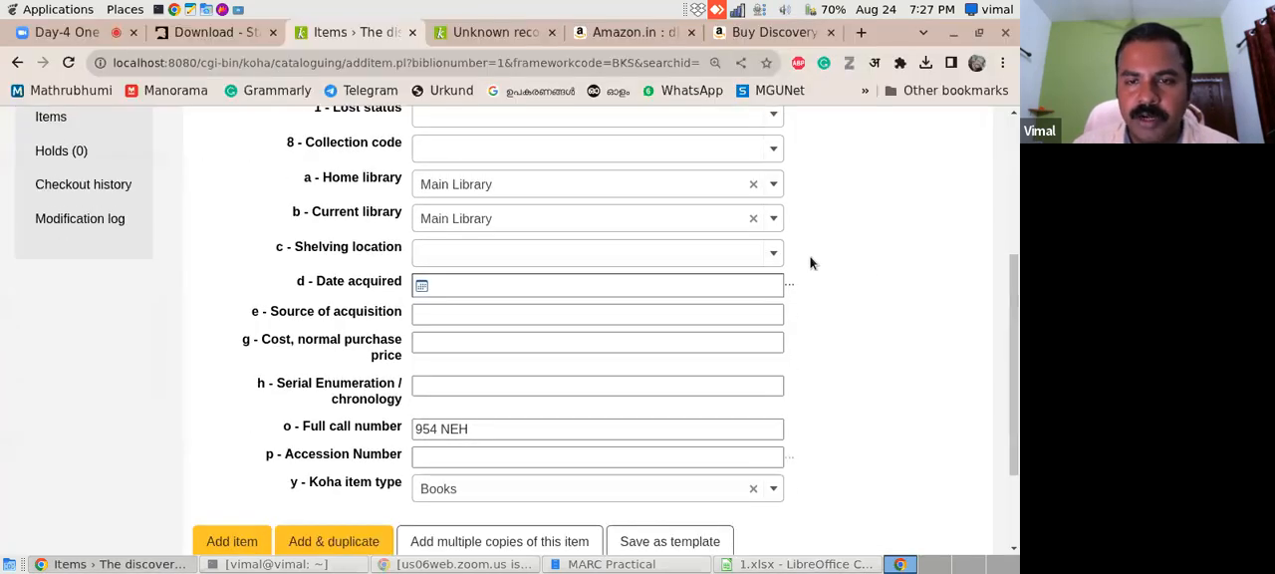
click(773, 254)
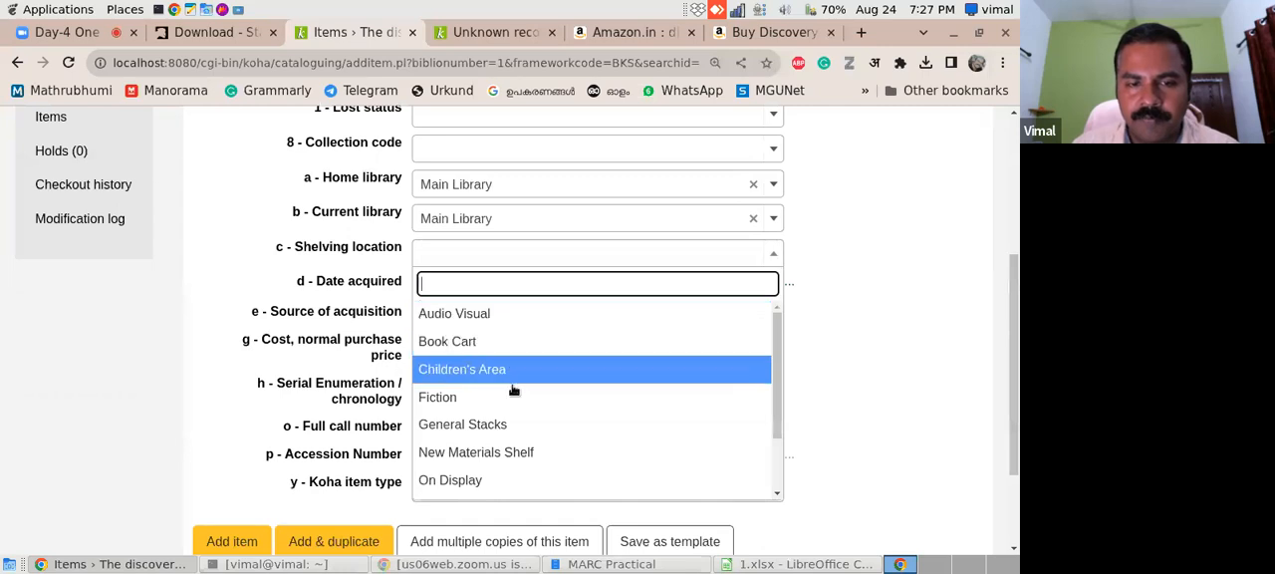
click(492, 425)
click(435, 289)
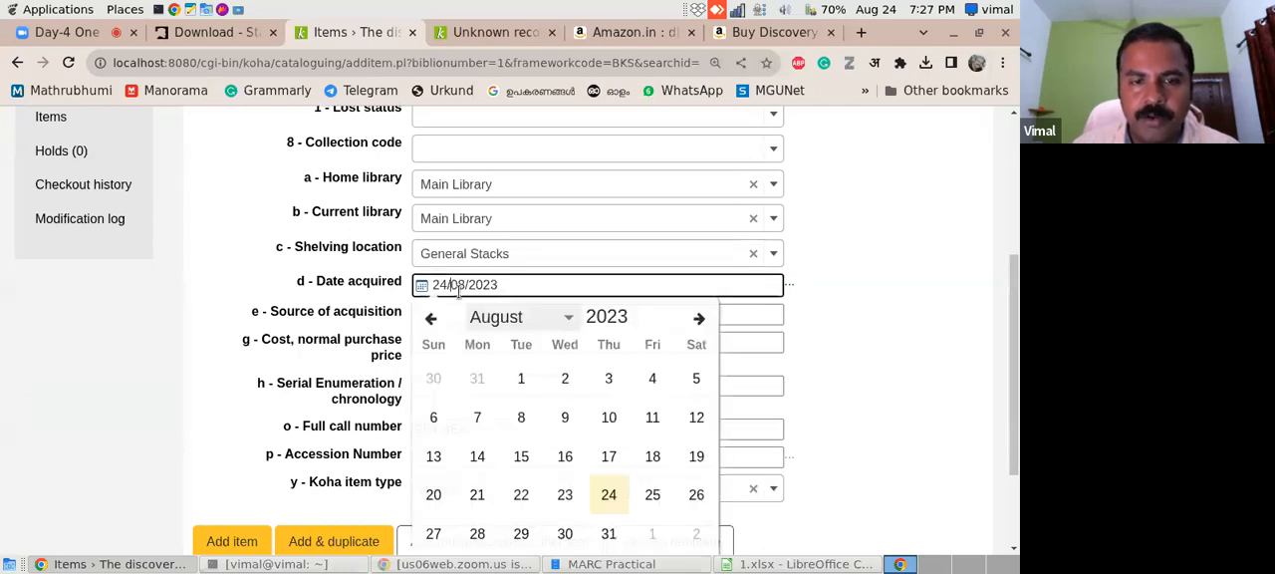
click(564, 420)
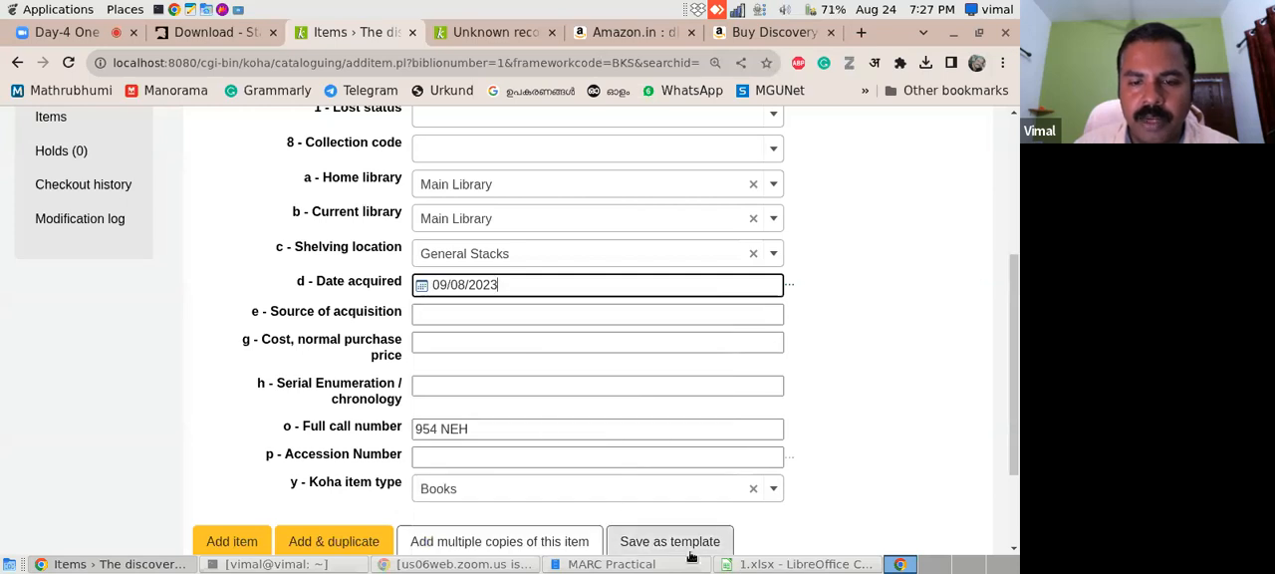
- Switch to 1.xlsx and check how the acquisition dates are written in the 952$d column
click(788, 564)
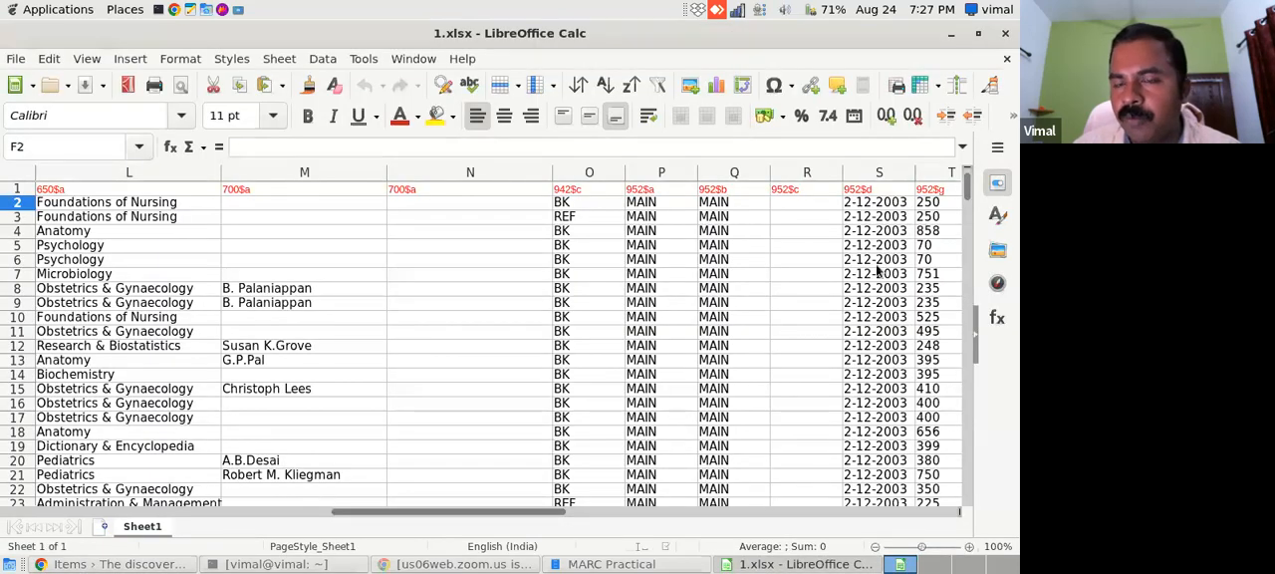
click(869, 203)
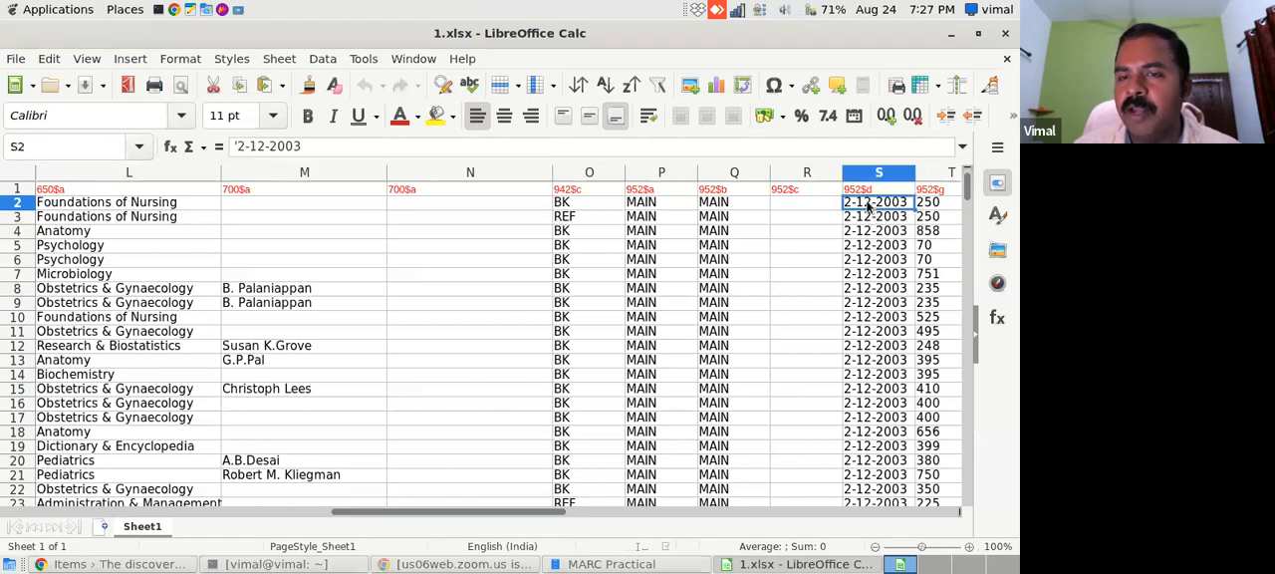
click(869, 275)
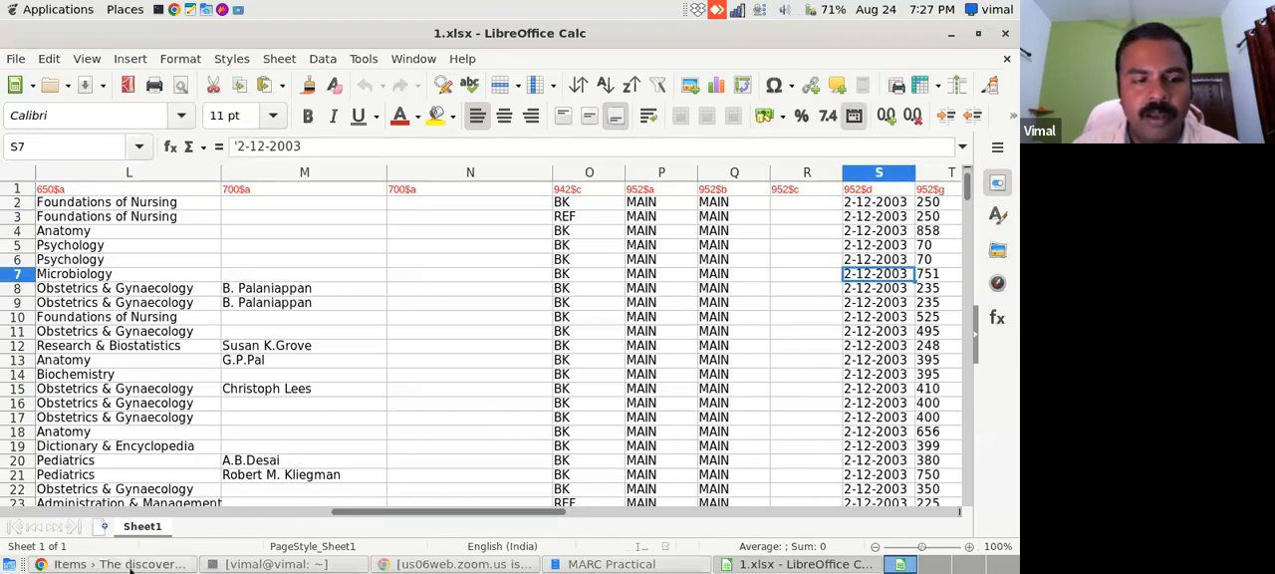
- Switch to Chrome and search Google for "date iso format" in a new tab
click(128, 564)
click(862, 35)
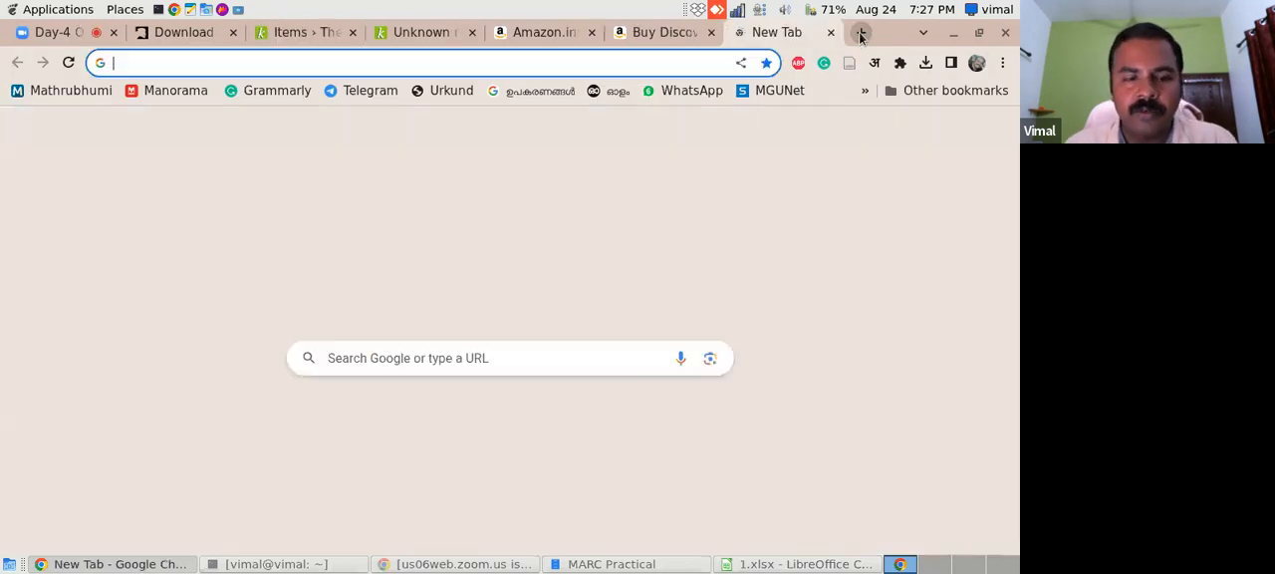
text(date is)
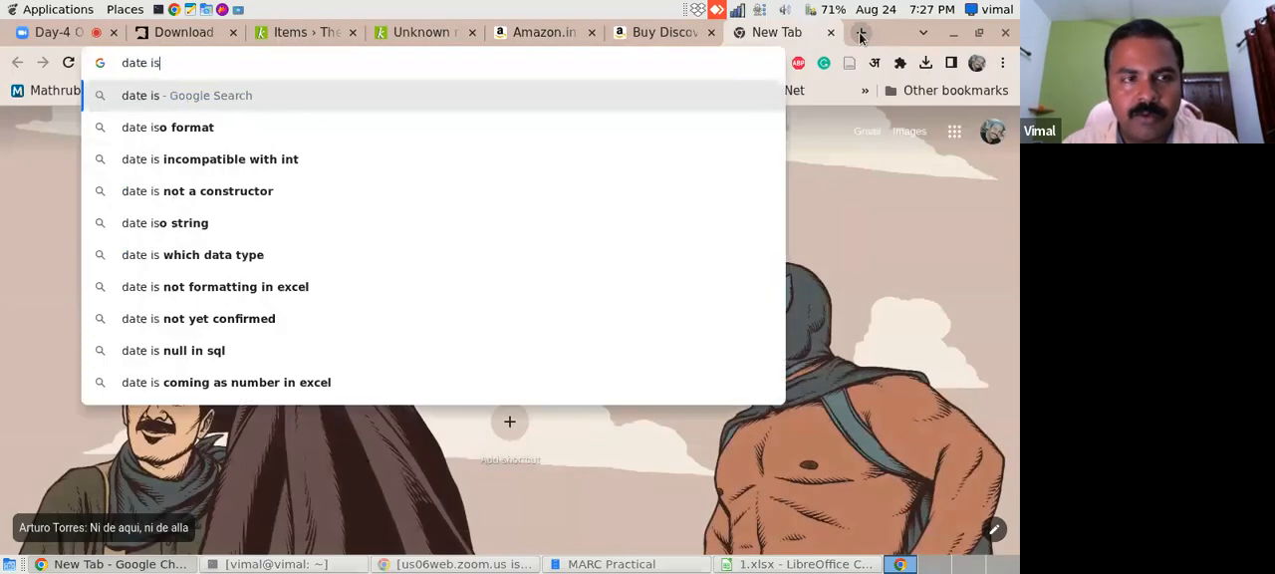
text(o format)
key(Return)
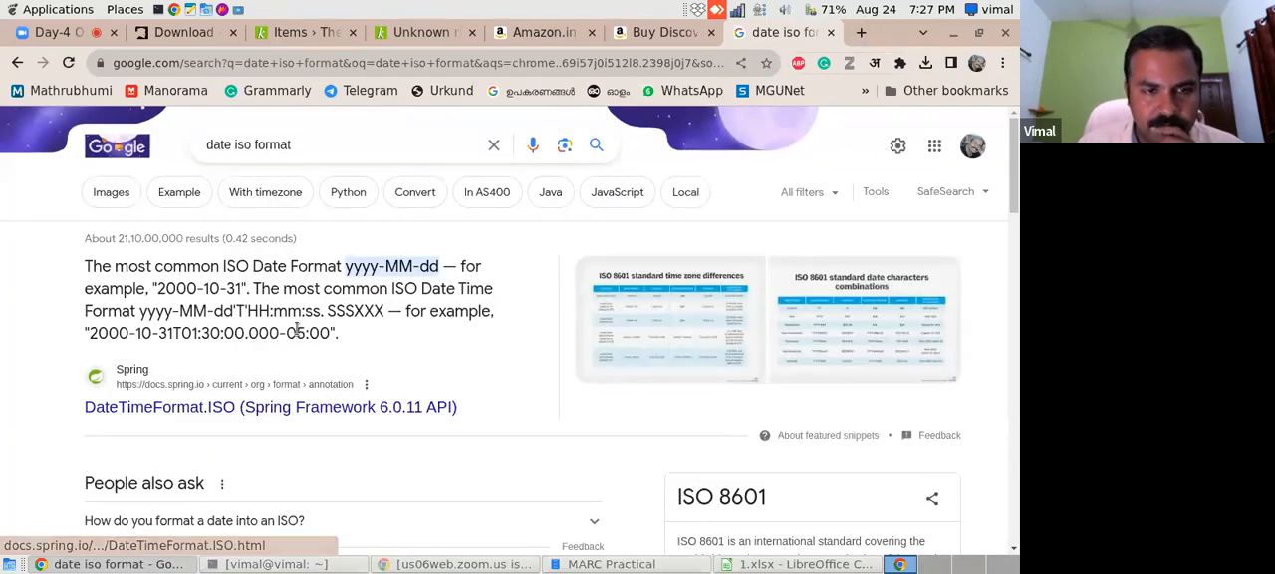
- Return to 1.xlsx and format the whole 952$d column as dates with the ISO 8601 format code YYYY-MM-DD
click(797, 564)
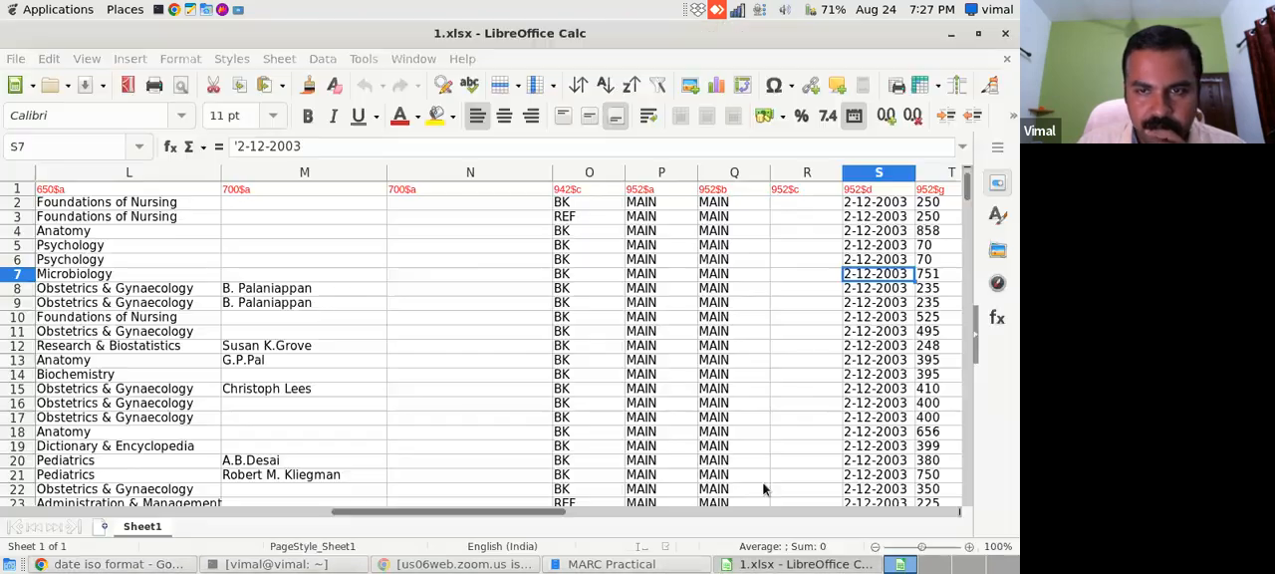
click(875, 203)
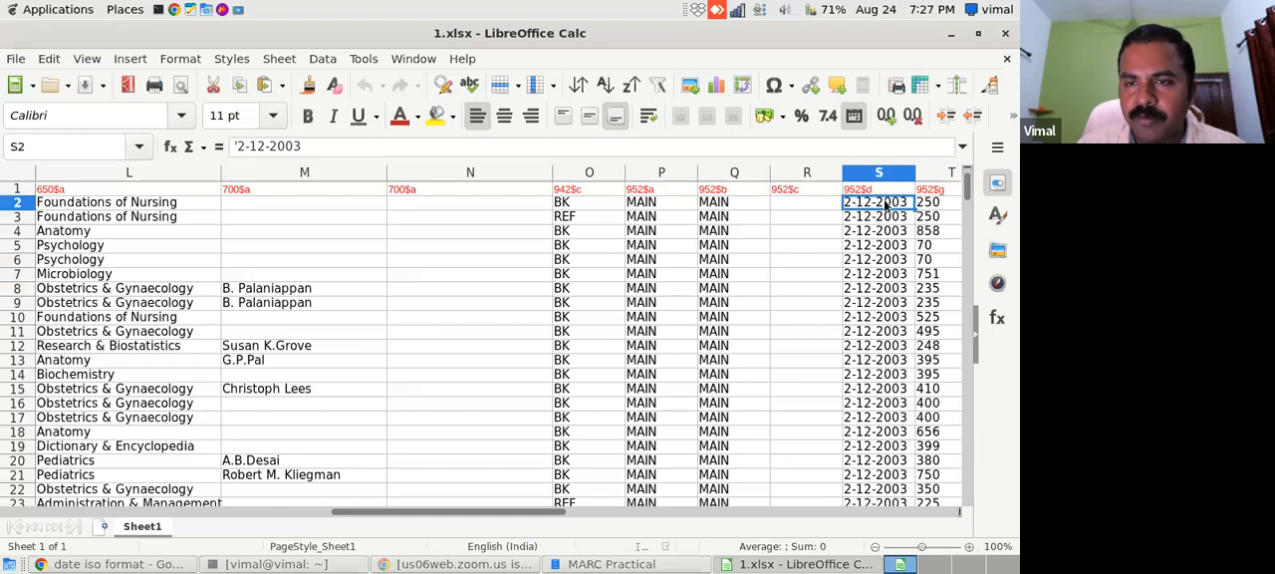
click(885, 174)
right_click(887, 220)
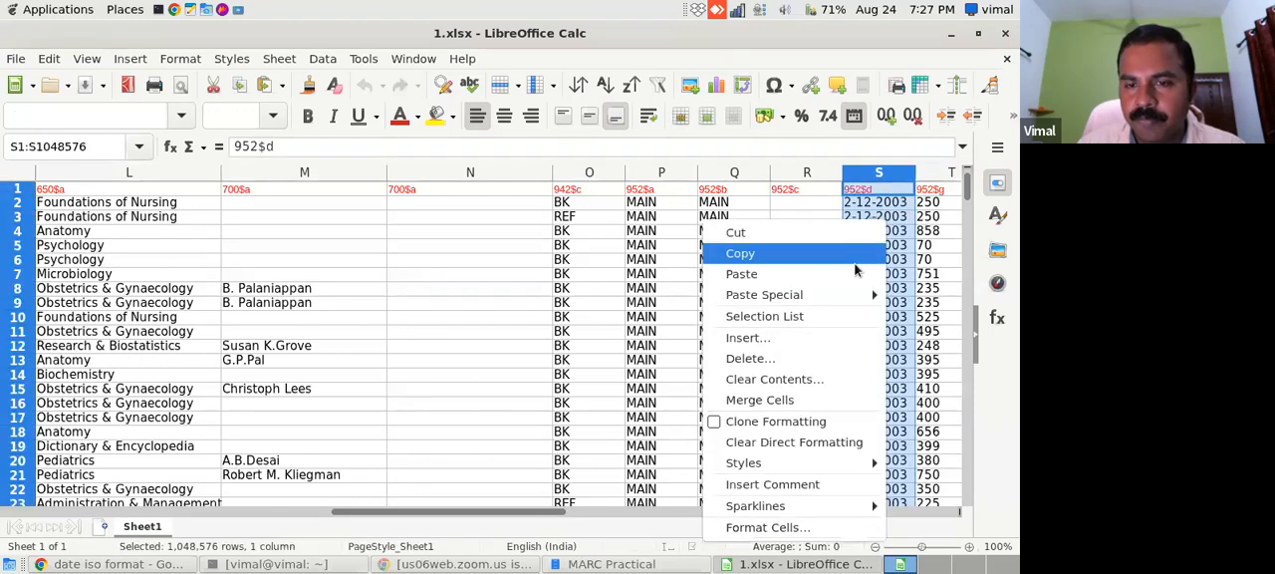
click(754, 528)
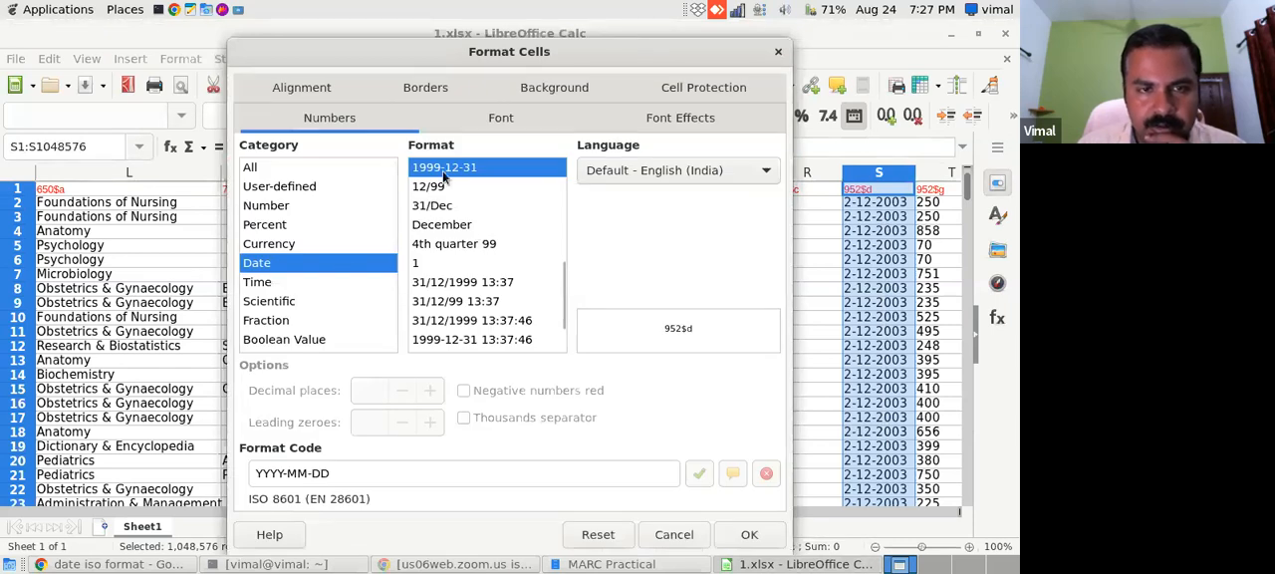
click(767, 541)
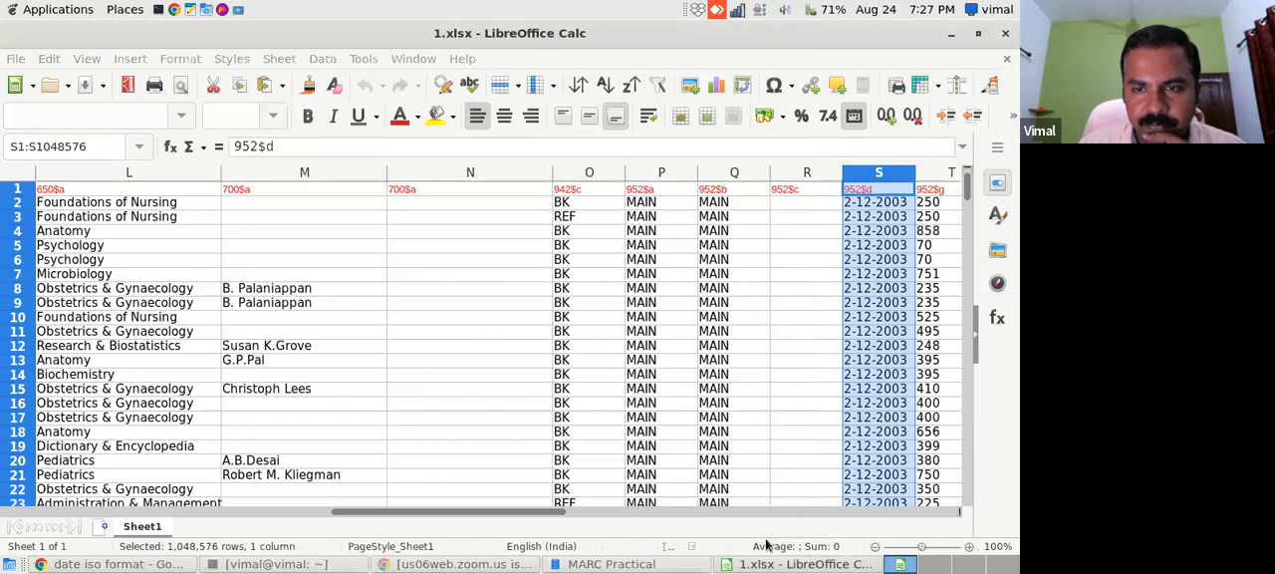
click(896, 300)
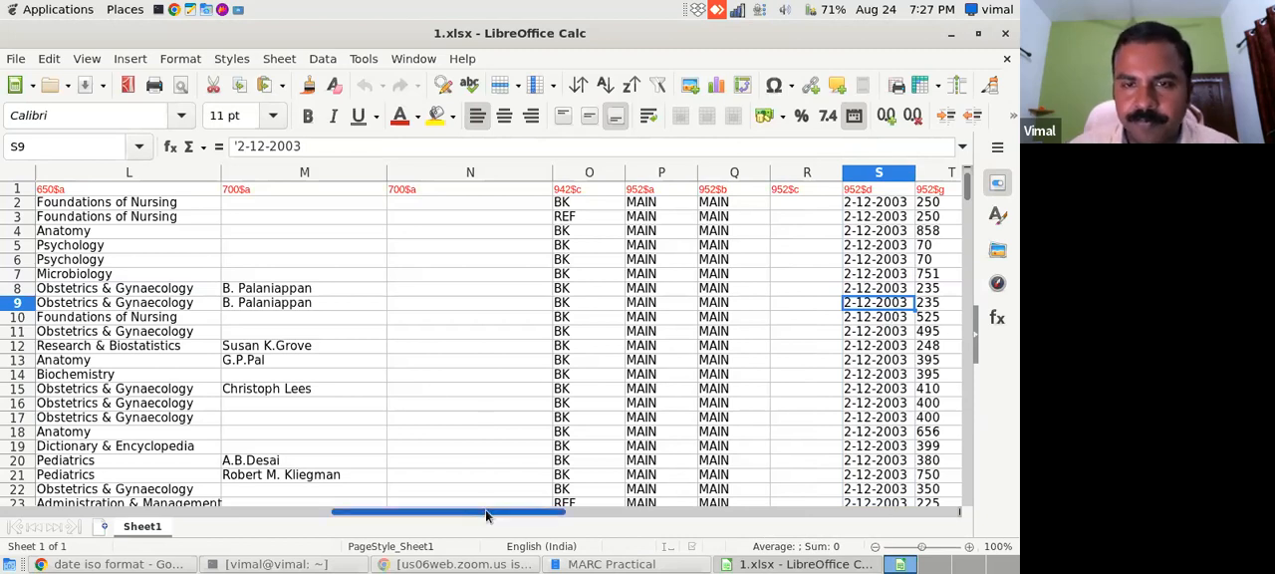
- Check the remaining 952 columns, return to Koha's Add item form, set the accession number to 100 and open the Koha item type choices
drag(486, 509, 631, 506)
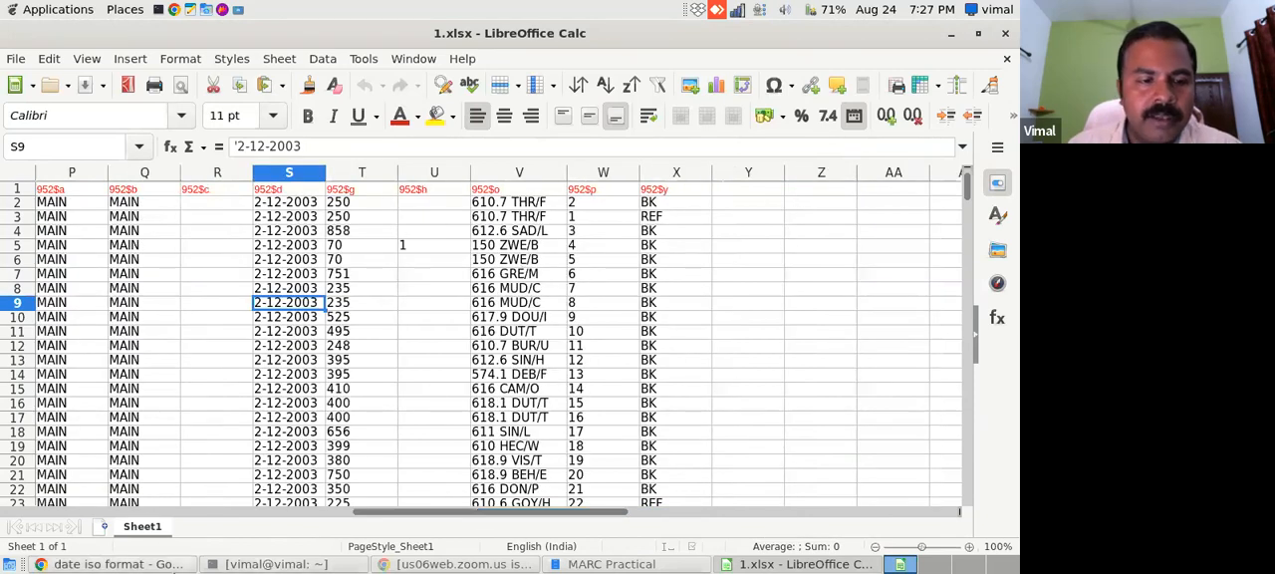
click(114, 564)
click(299, 32)
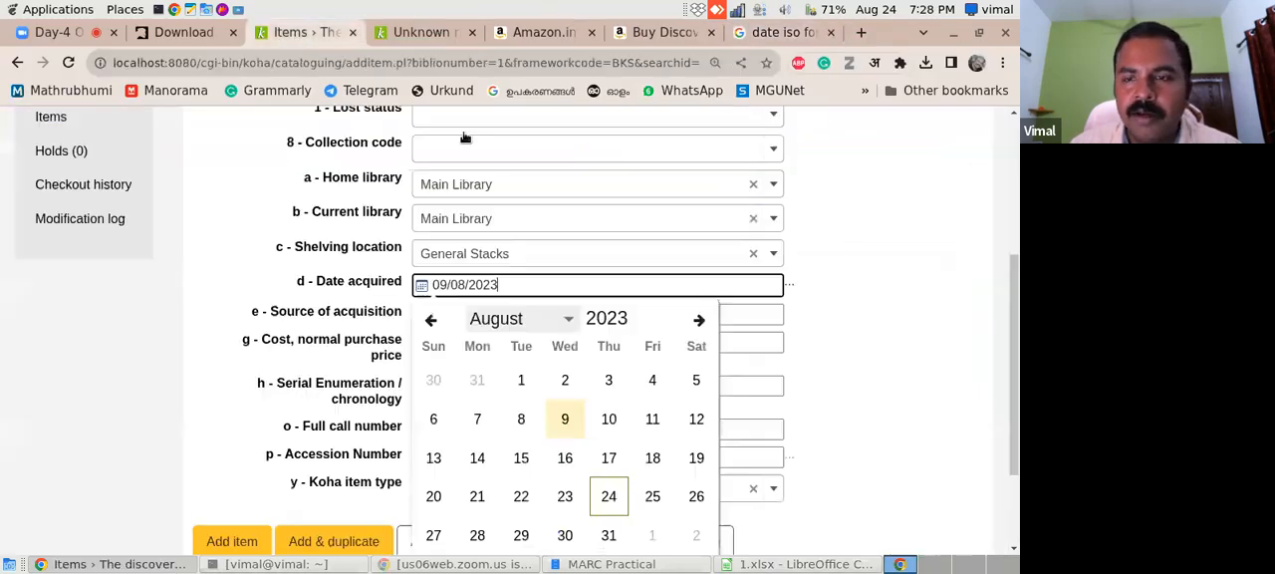
click(1007, 283)
mouse_move(1008, 283)
mouse_down()
mouse_move(1008, 304)
mouse_move(1010, 229)
mouse_move(1011, 297)
mouse_up()
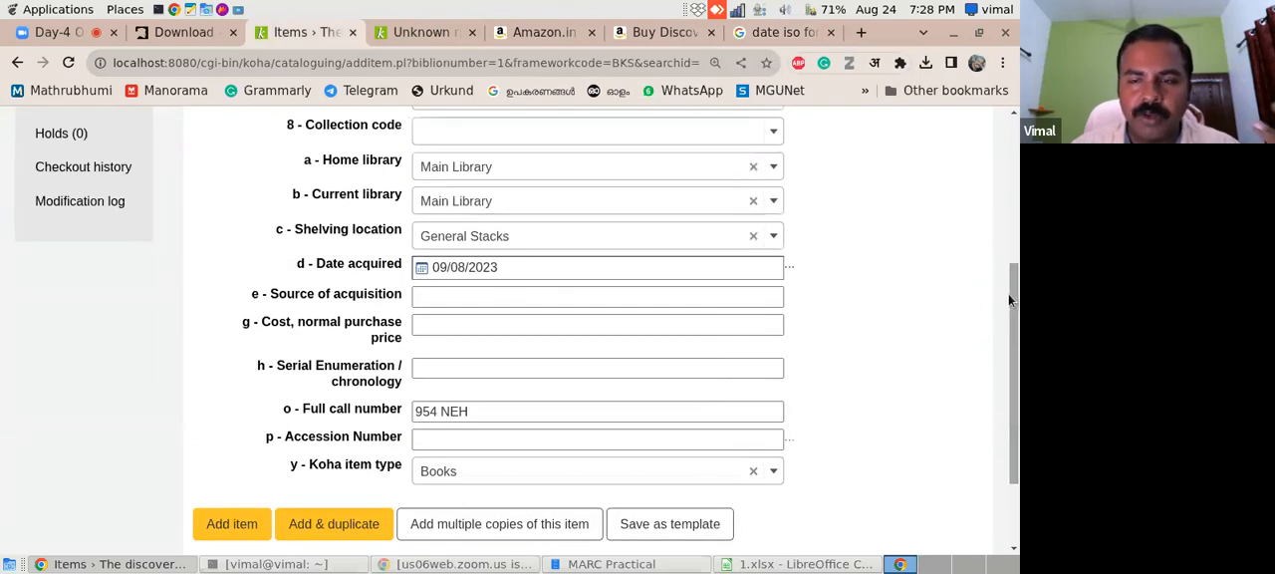
click(445, 437)
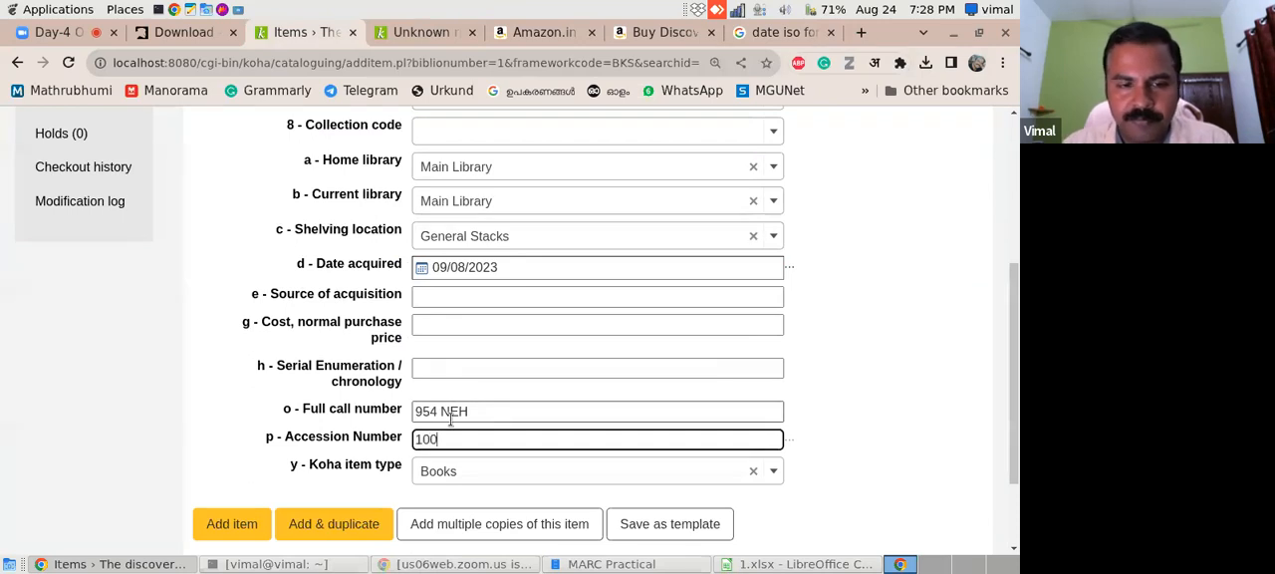
click(503, 479)
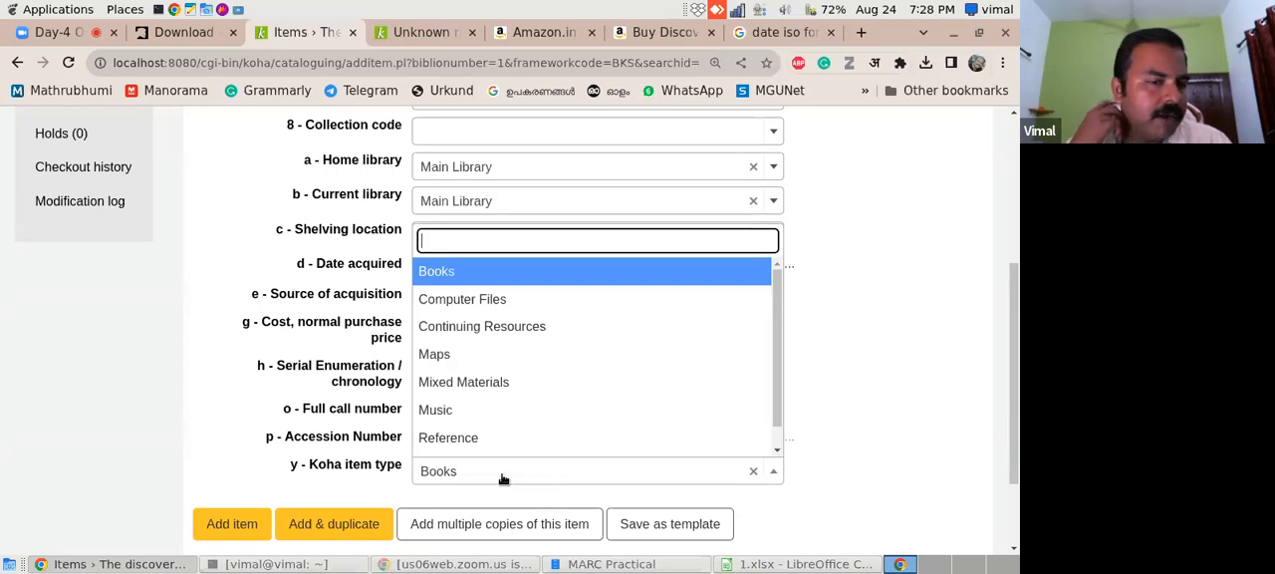
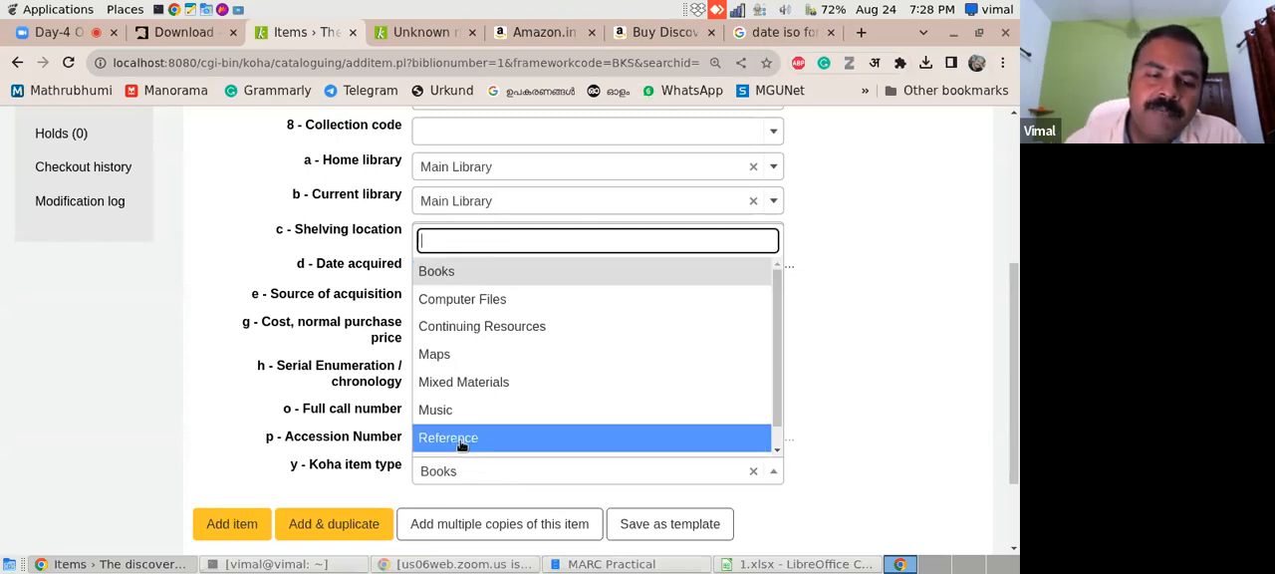
- Keep Books as the Koha item type and add five copies of the item, with accession numbers starting at 100
click(187, 418)
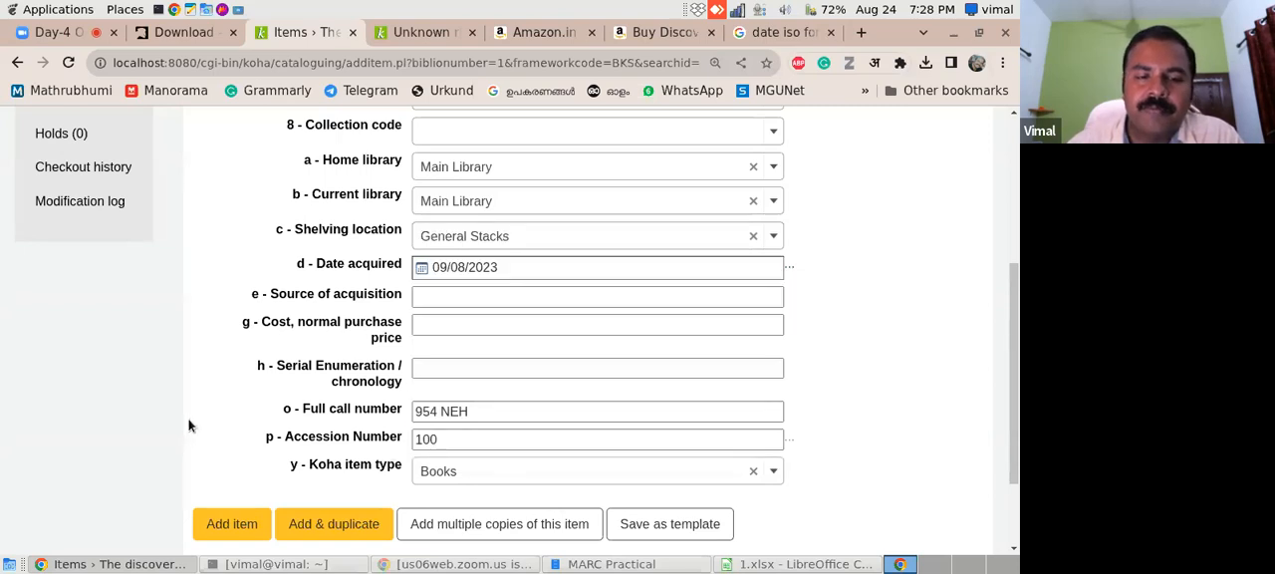
scroll(1013, 394, down, 2)
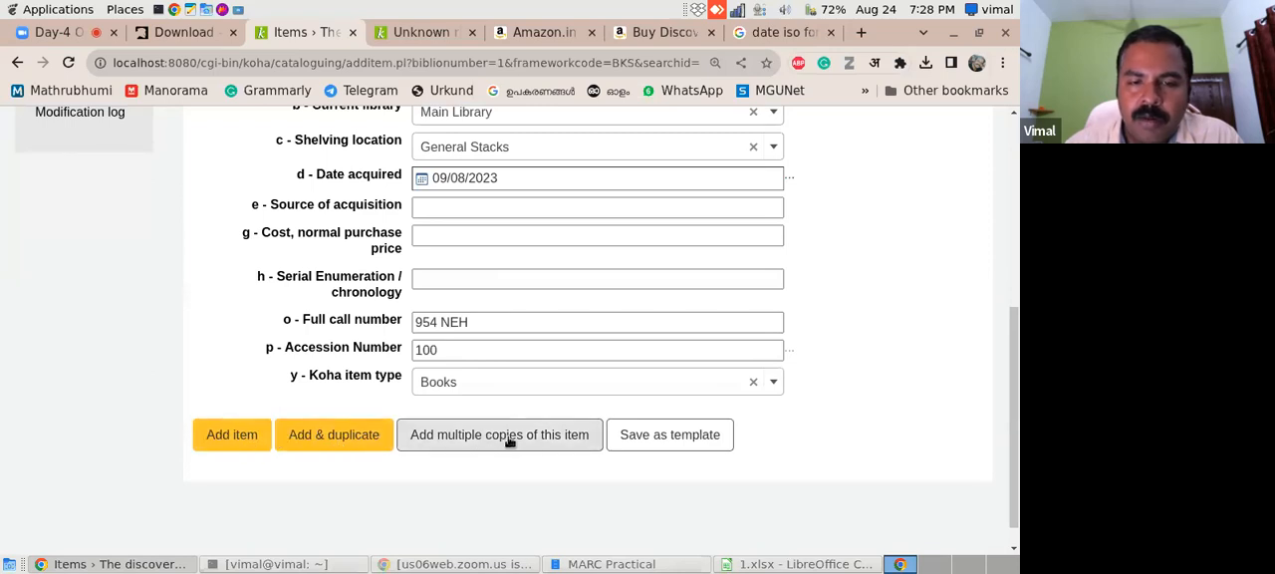
click(423, 439)
click(429, 362)
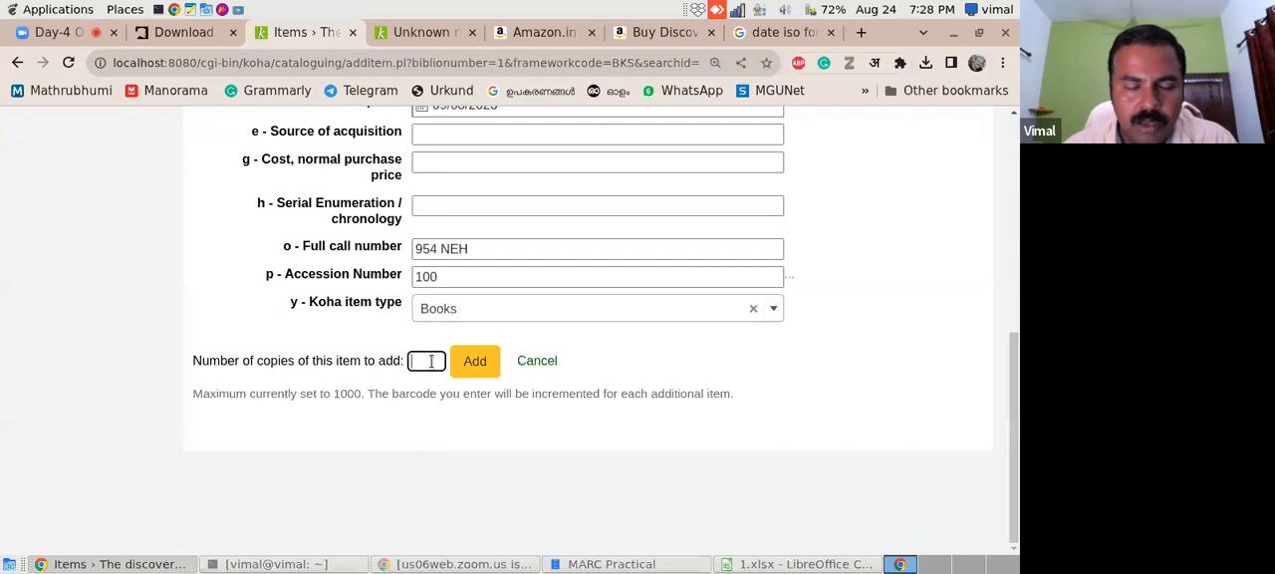
click(466, 365)
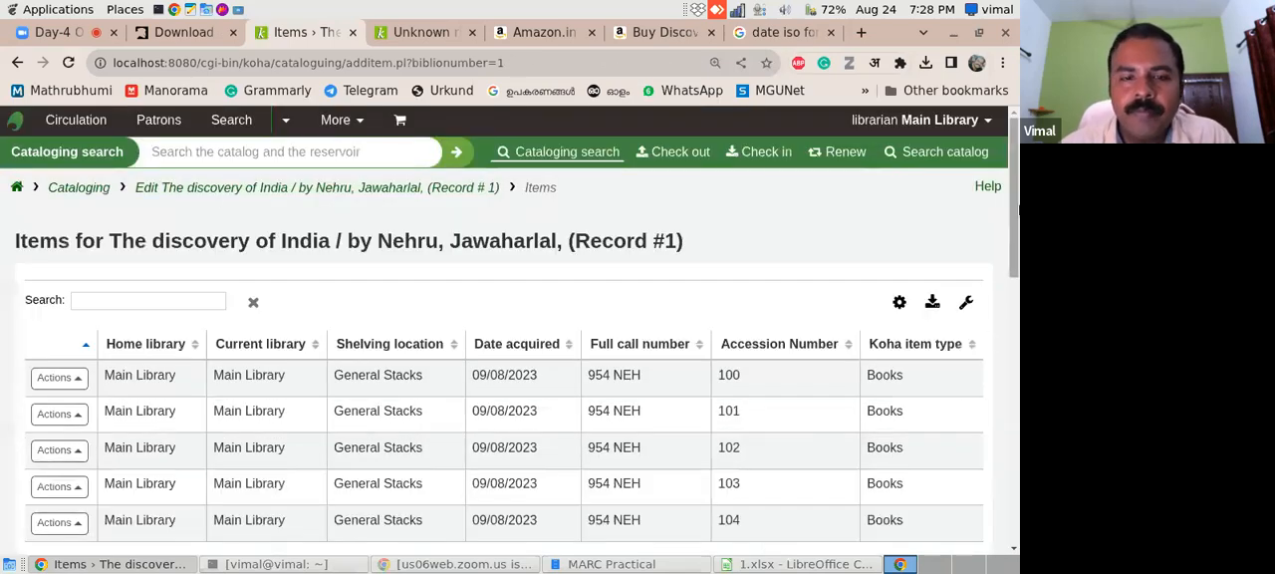
- Edit the item with accession number 104, set its Koha item type to Reference and save the changes
scroll(1017, 262, down, 3)
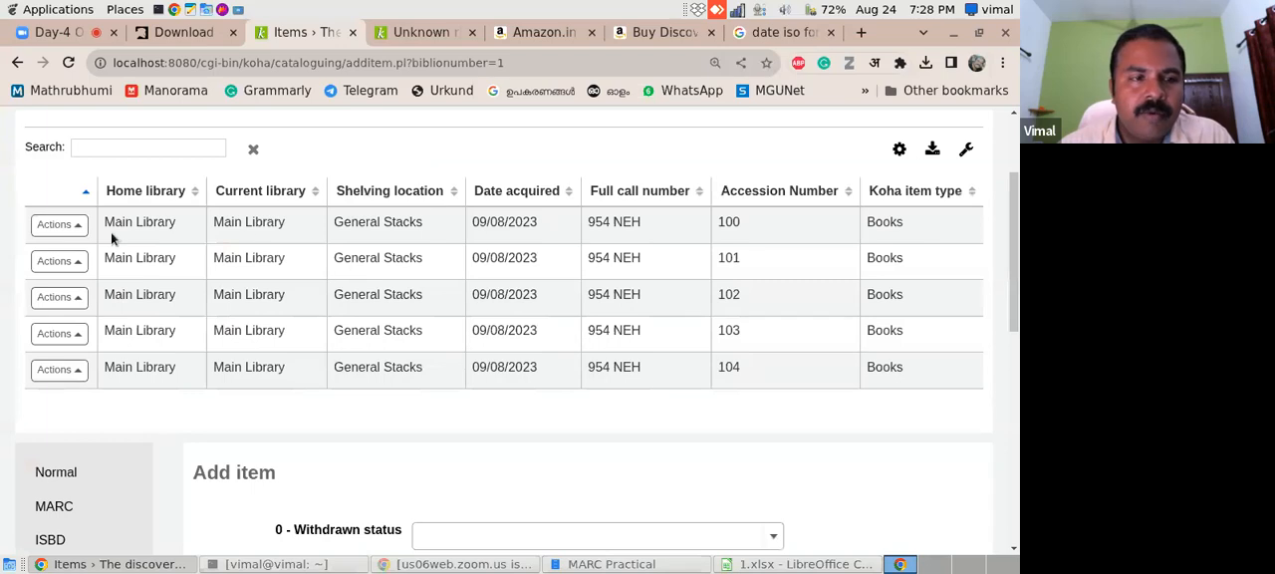
click(80, 227)
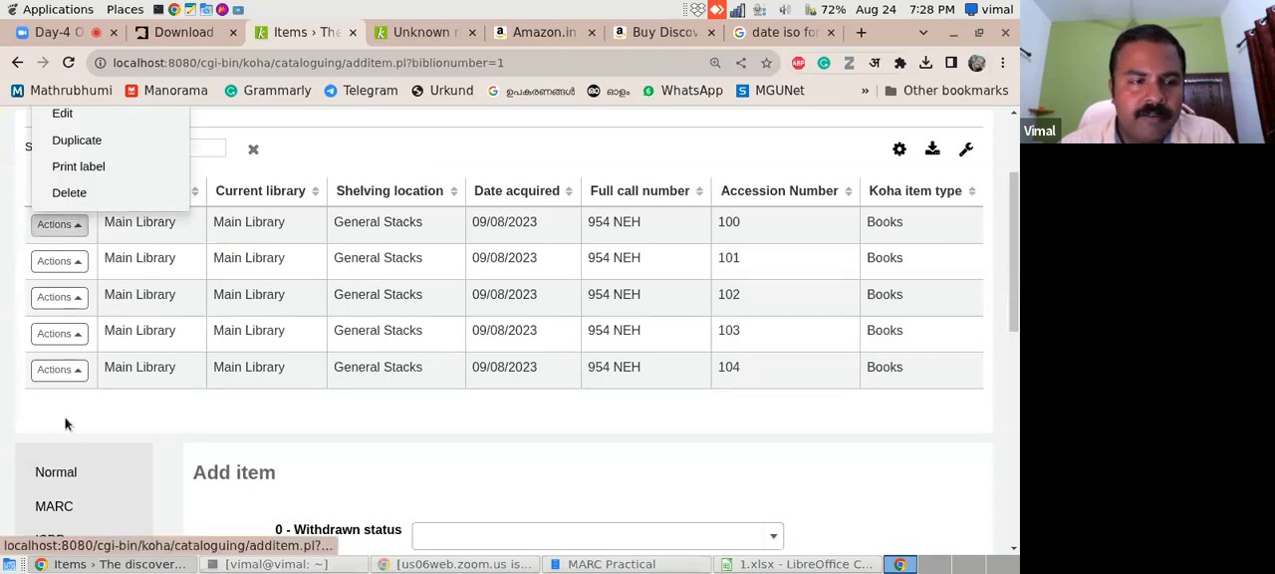
click(75, 371)
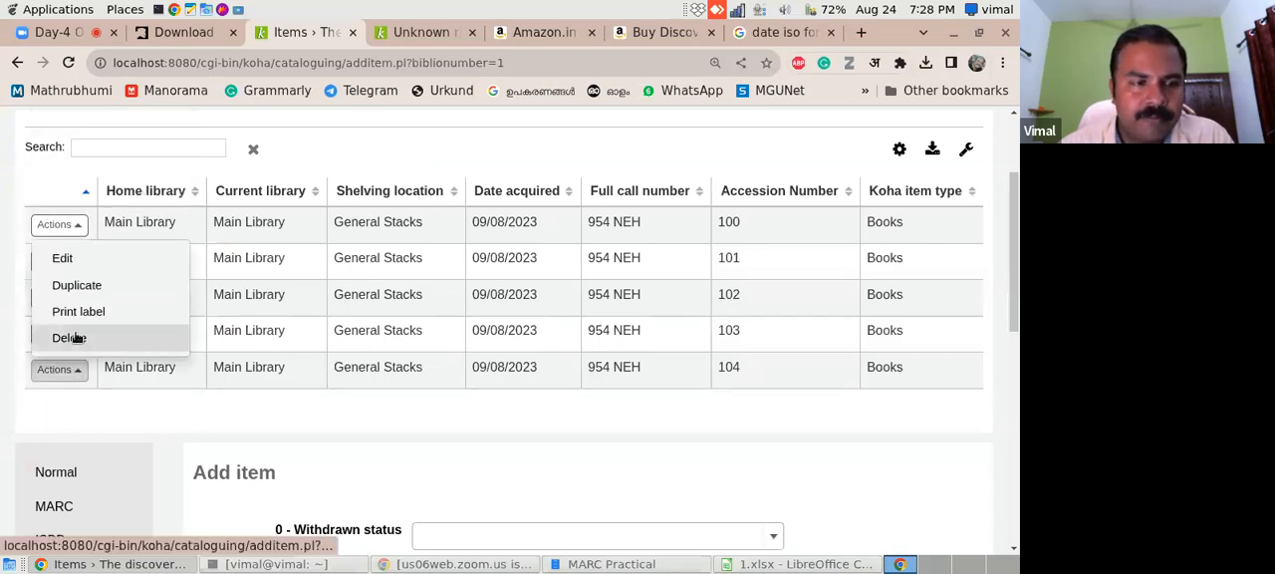
click(77, 261)
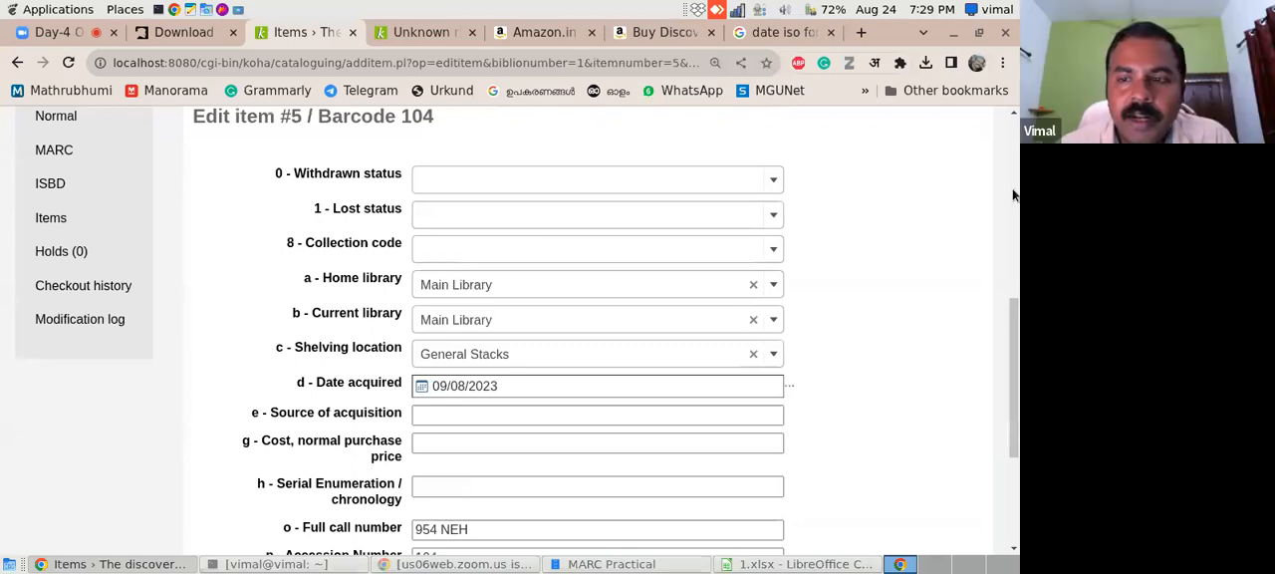
drag(1015, 345, 1015, 402)
click(644, 433)
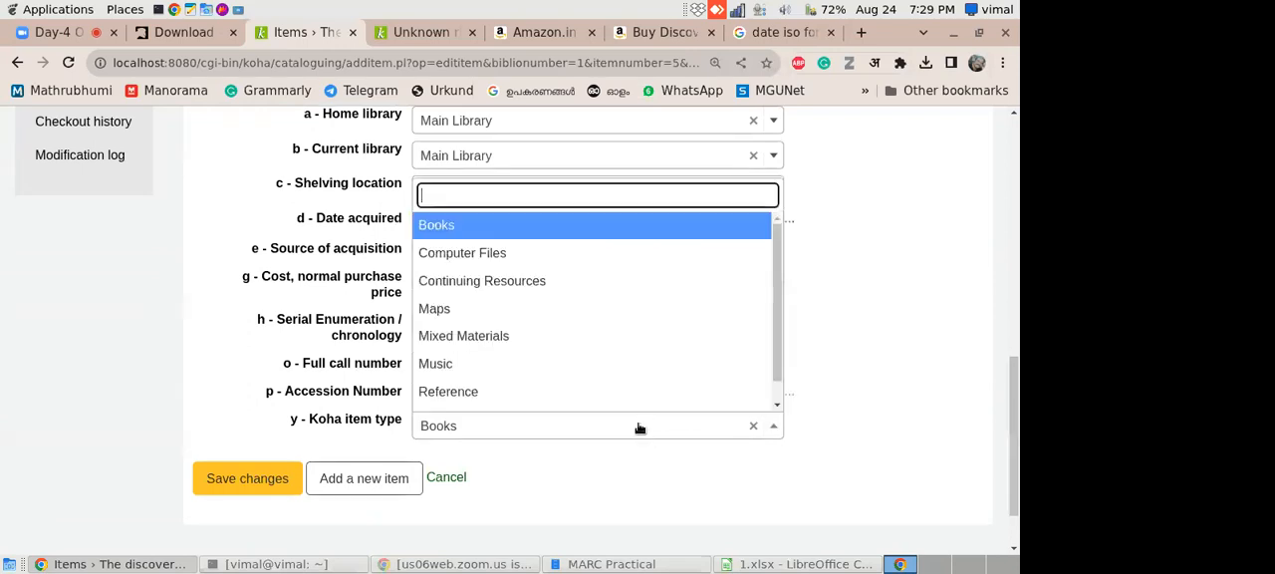
click(525, 399)
click(256, 477)
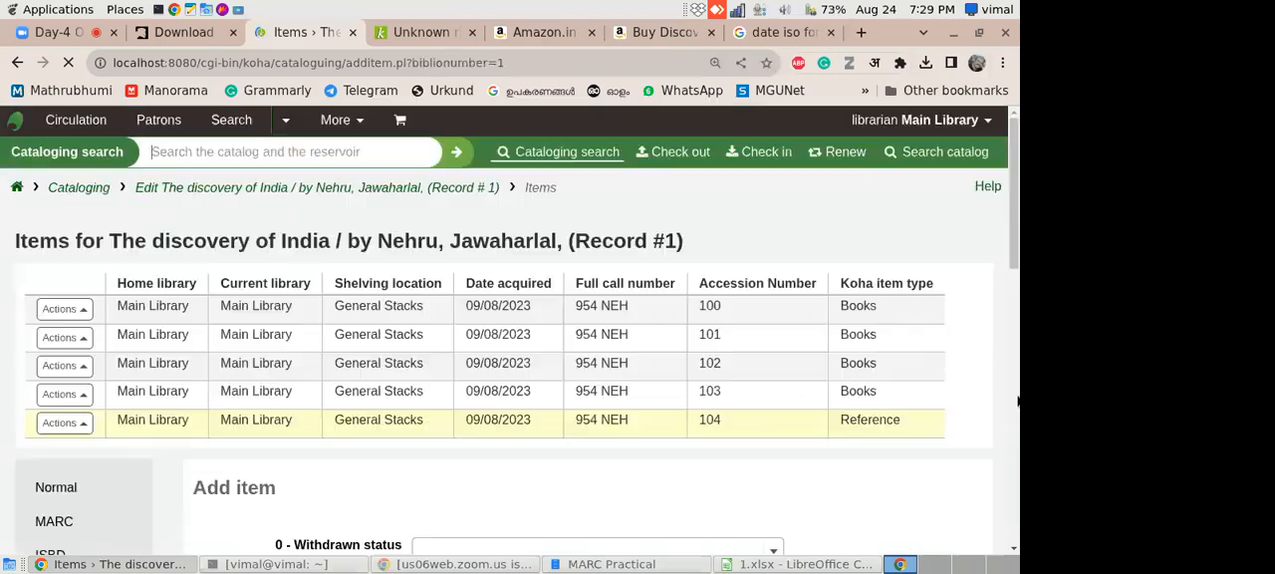
drag(1012, 210, 1009, 262)
- Check the Zoom meeting page, then return to Koha and review the record's items table
click(55, 36)
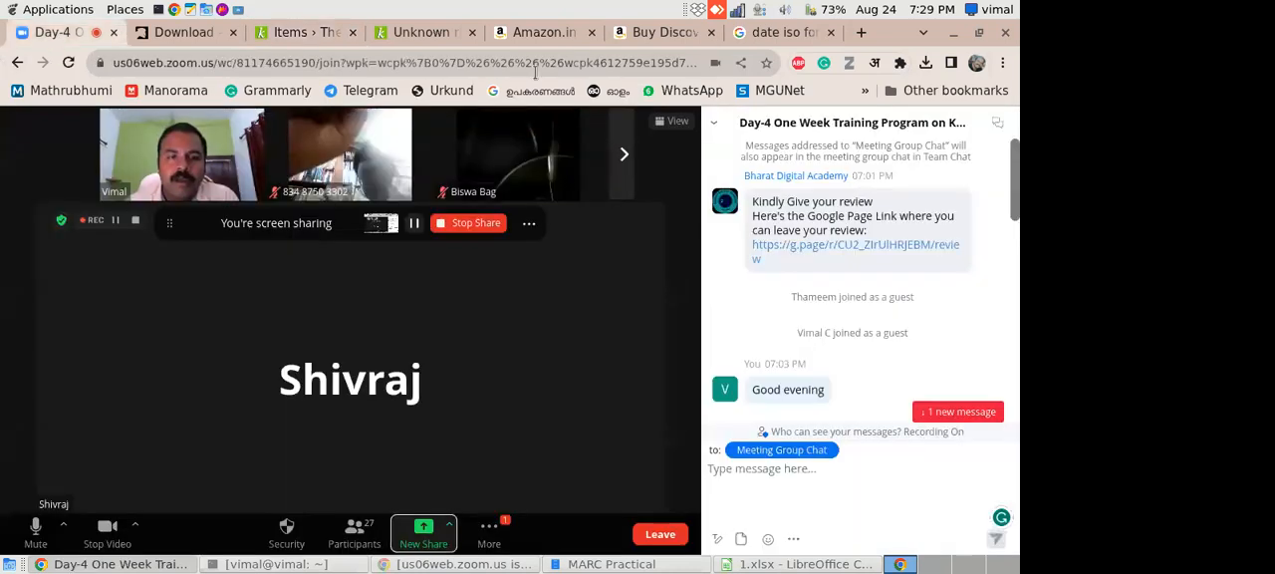
click(289, 31)
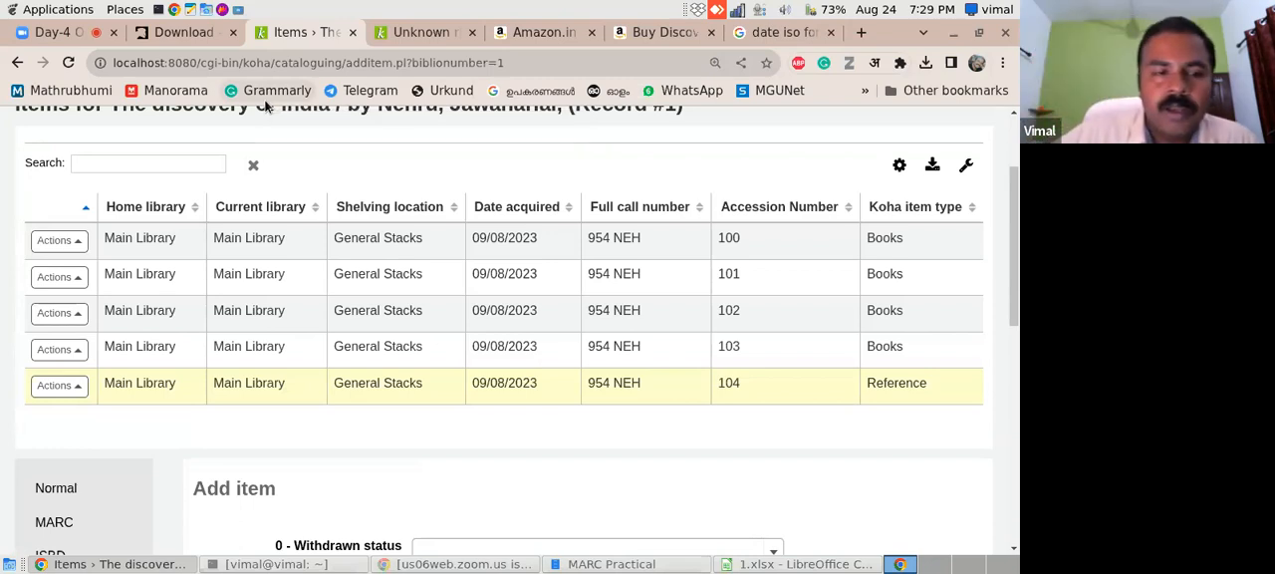
drag(1016, 272, 1016, 299)
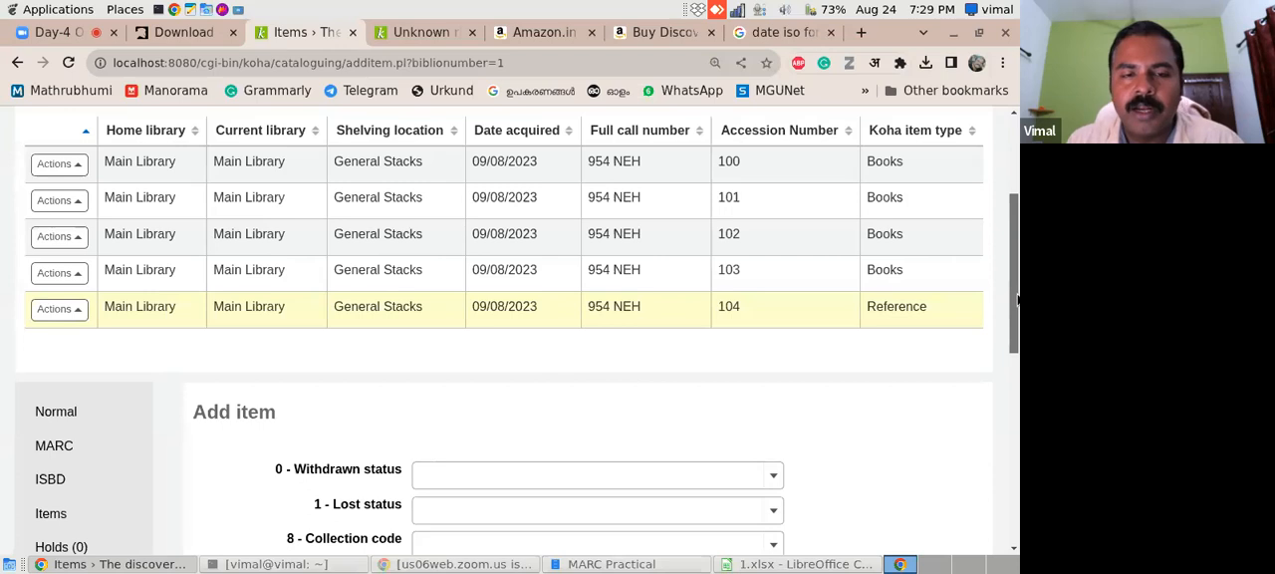
drag(1018, 300, 1018, 301)
- Review the available choices for home library, current library and shelving location in the Add item form
drag(1019, 245, 987, 359)
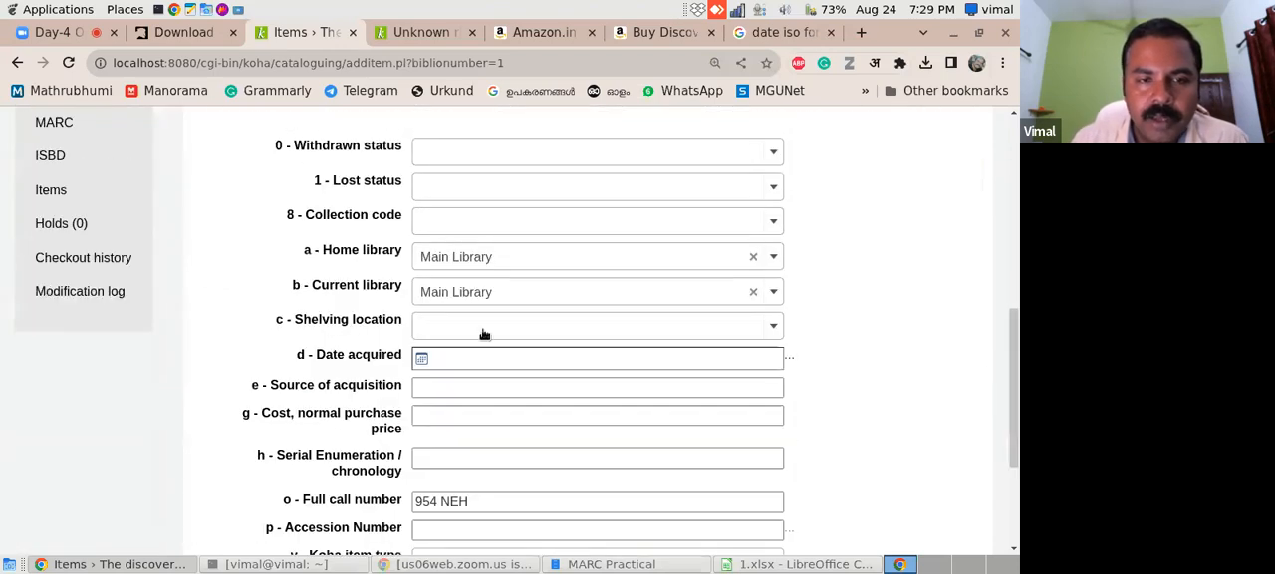
click(770, 259)
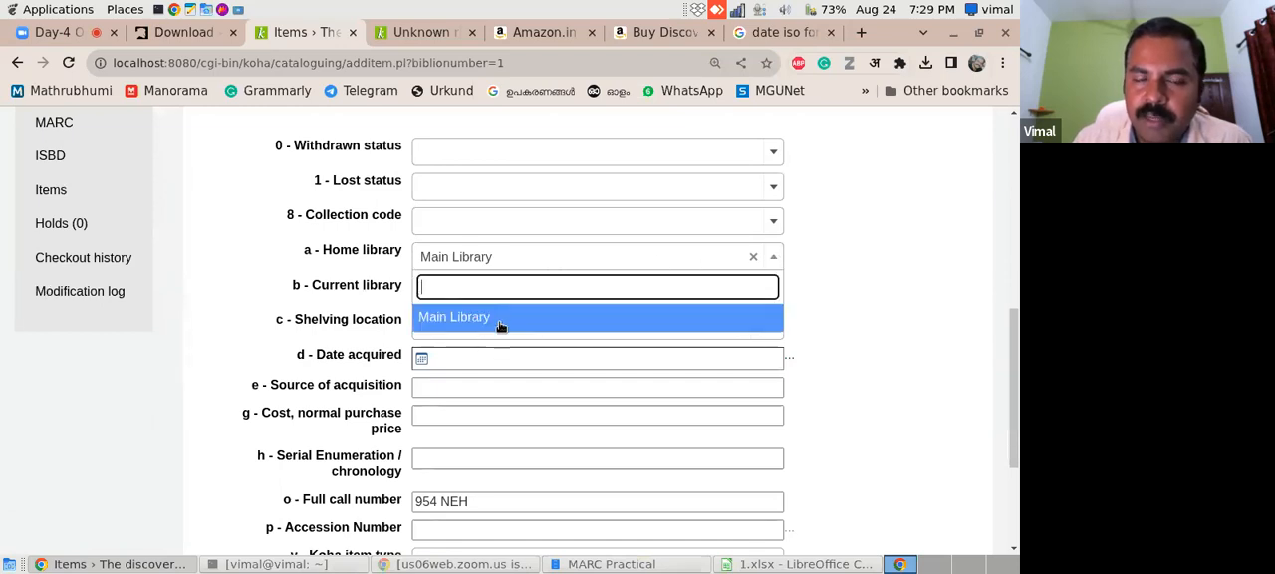
click(806, 304)
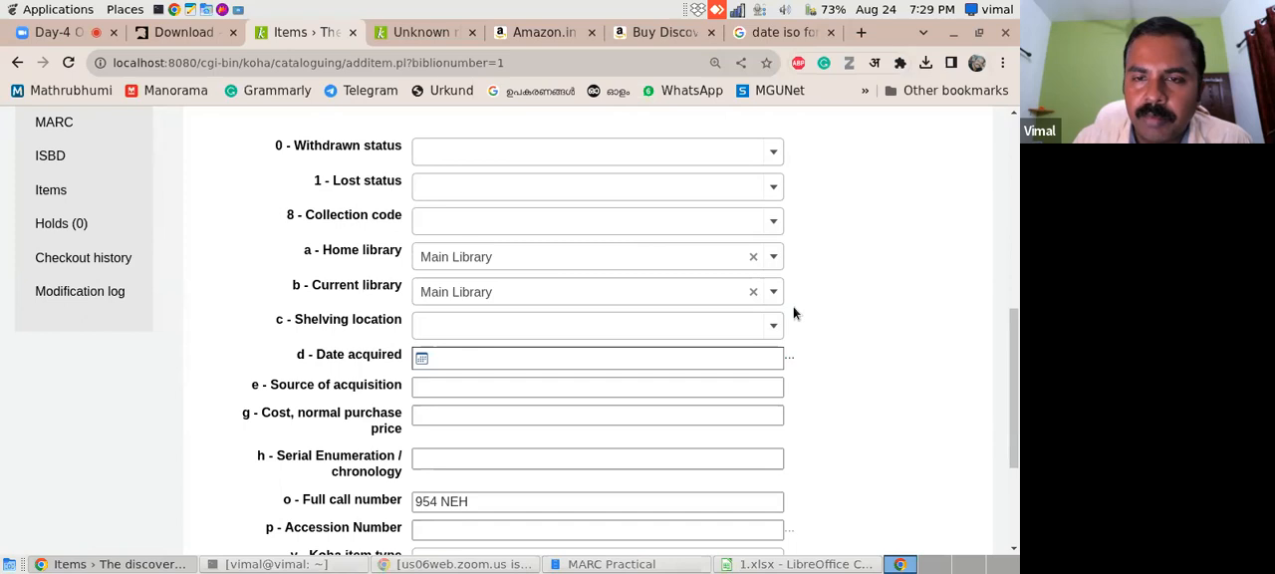
click(737, 324)
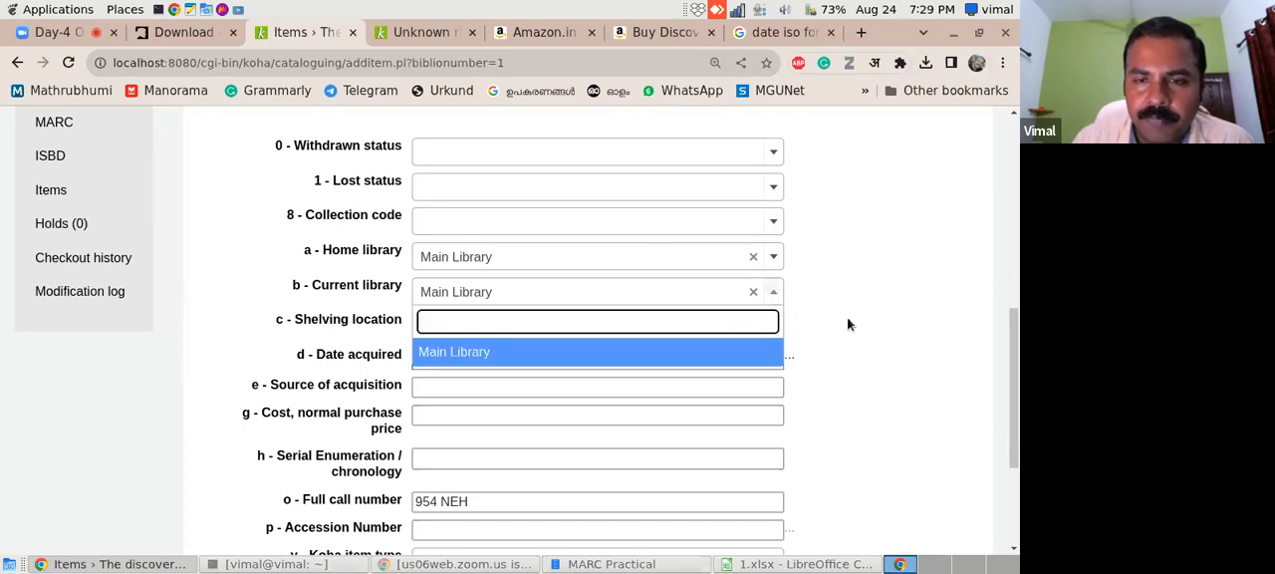
click(874, 314)
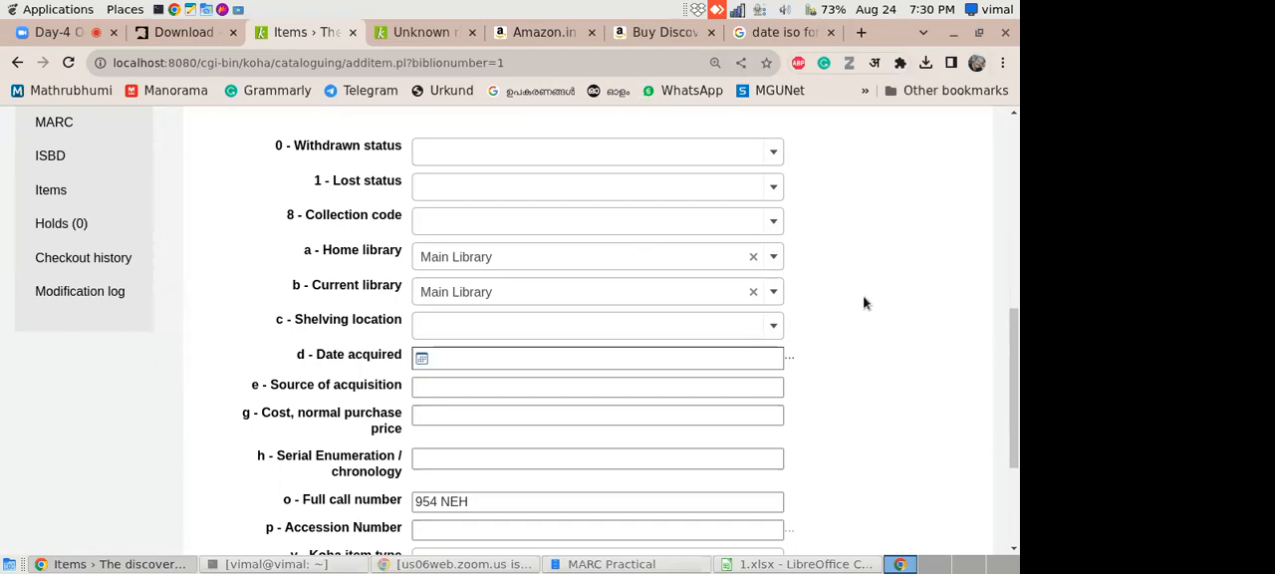
scroll(1016, 342, up, 1)
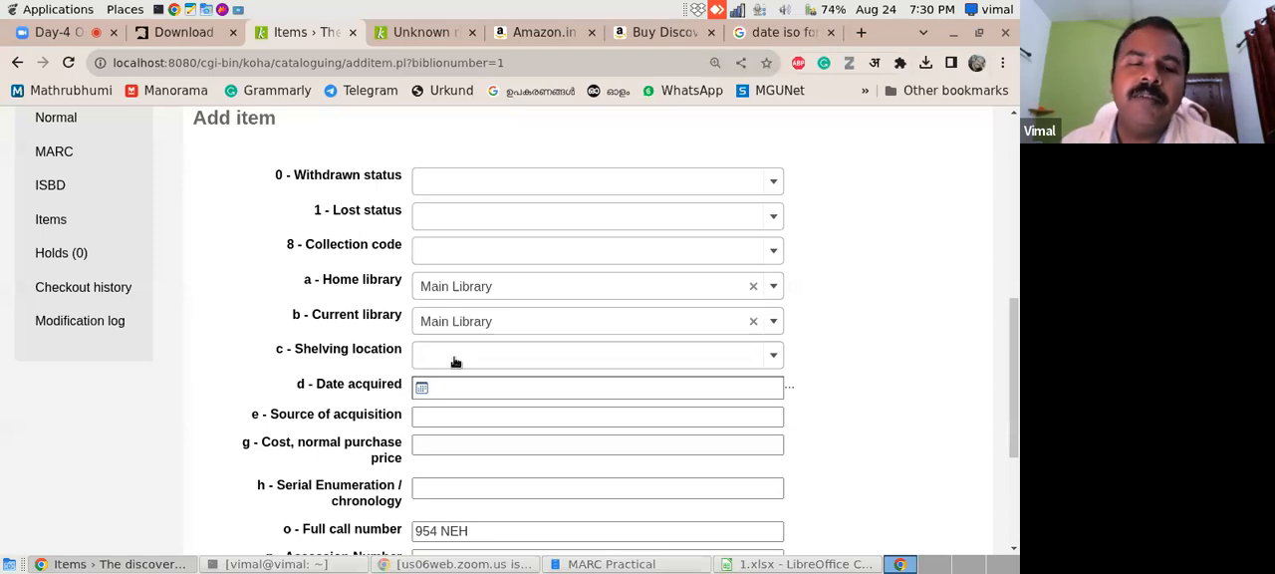
click(775, 357)
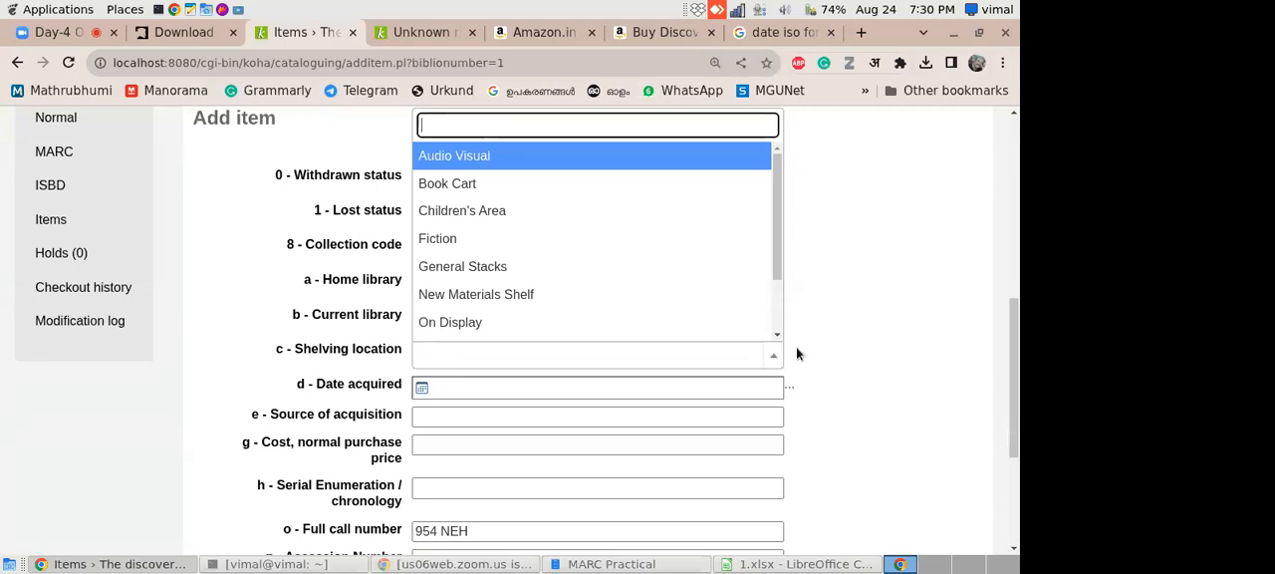
click(859, 354)
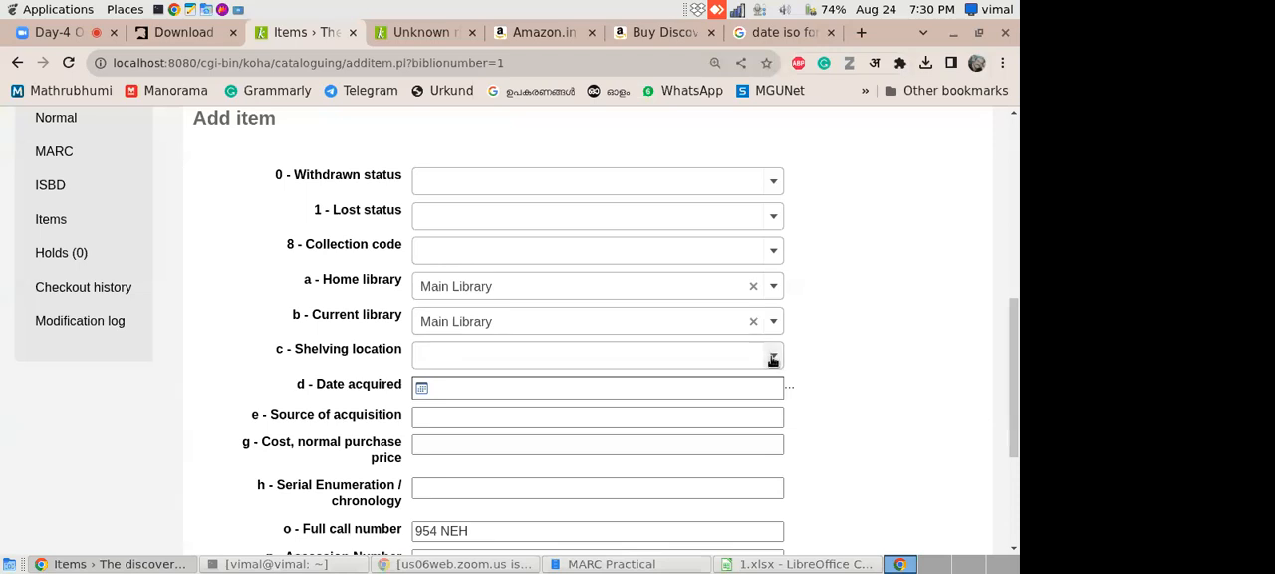
- Open the record's normal details view, look over its editing options and return to the items page
drag(1017, 332, 1011, 310)
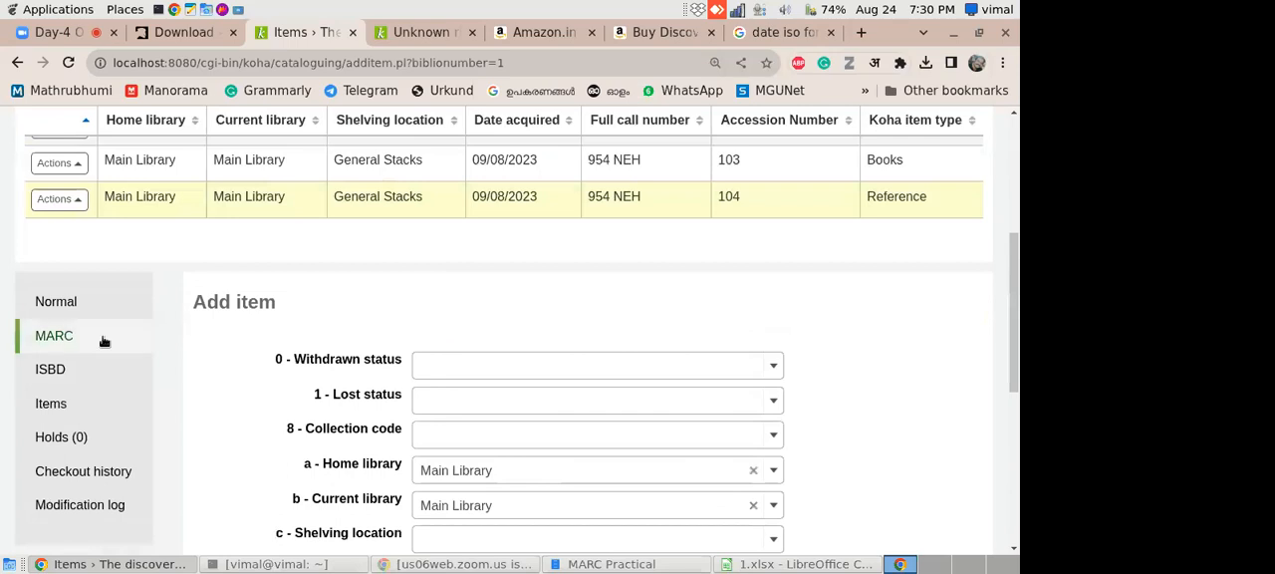
click(95, 303)
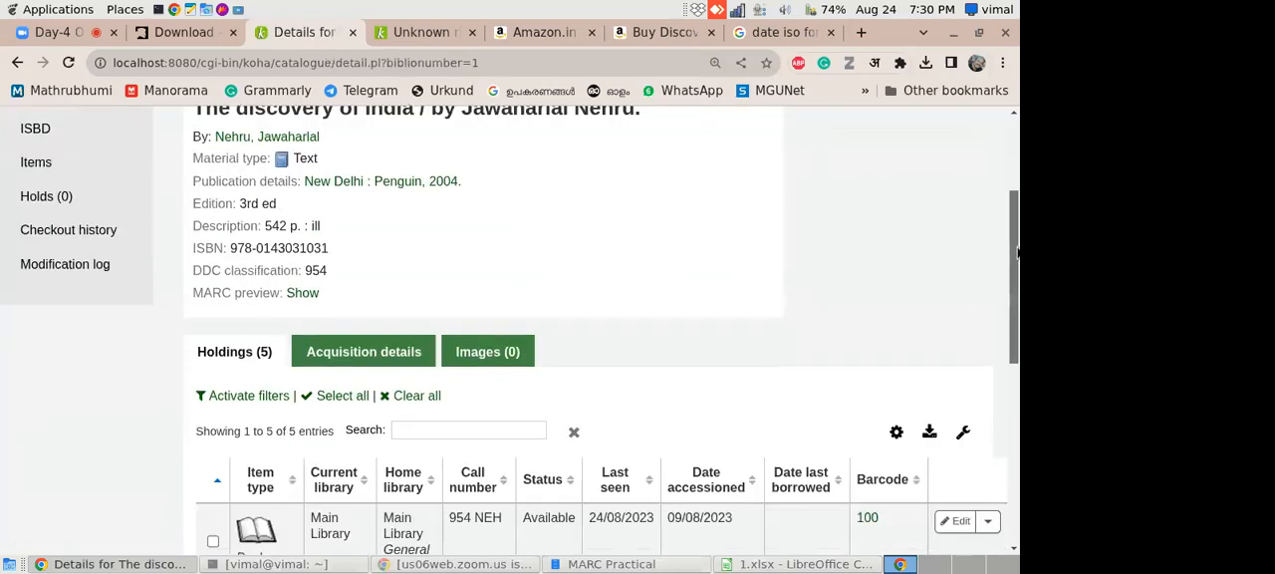
drag(1019, 253, 959, 230)
scroll(1015, 323, up, 2)
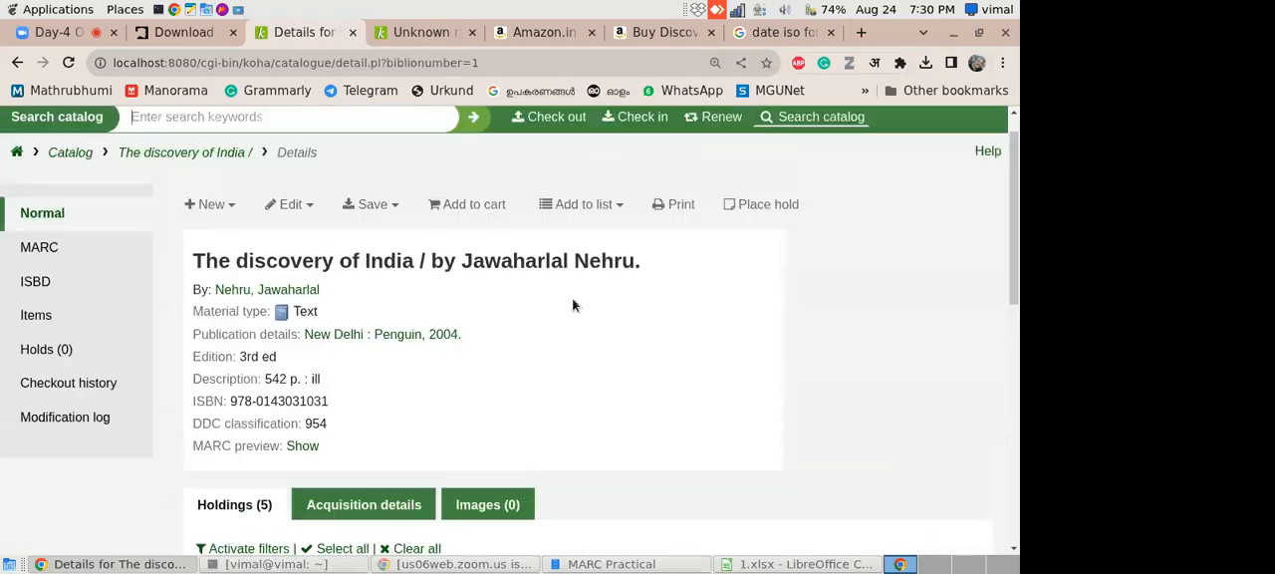
click(308, 208)
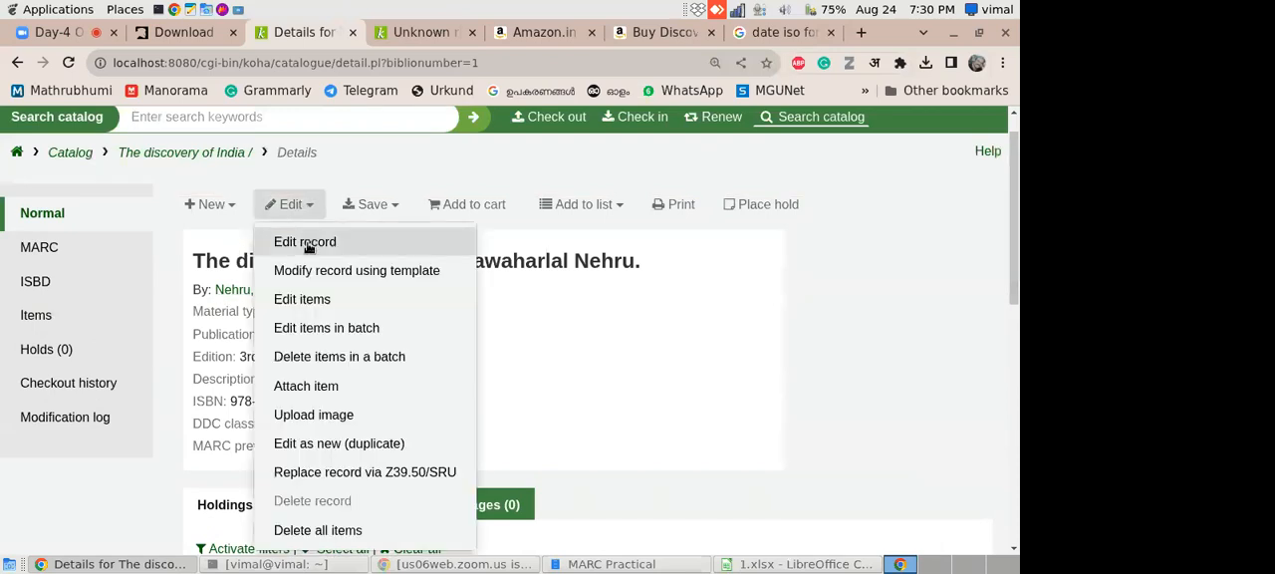
click(768, 274)
click(17, 61)
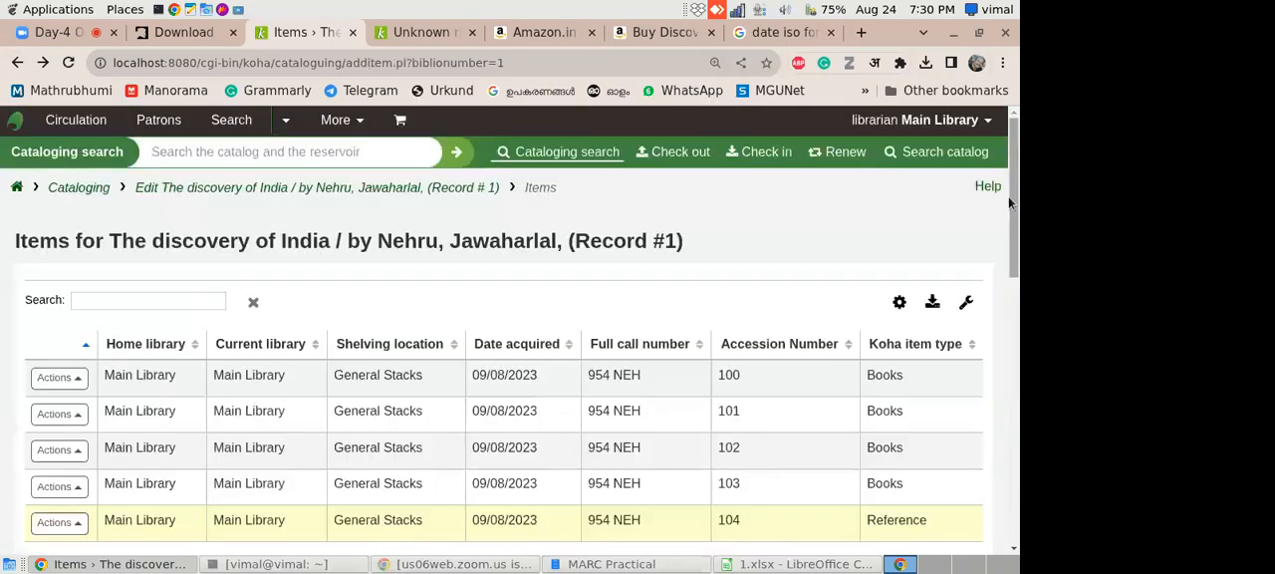
drag(1014, 206, 1015, 379)
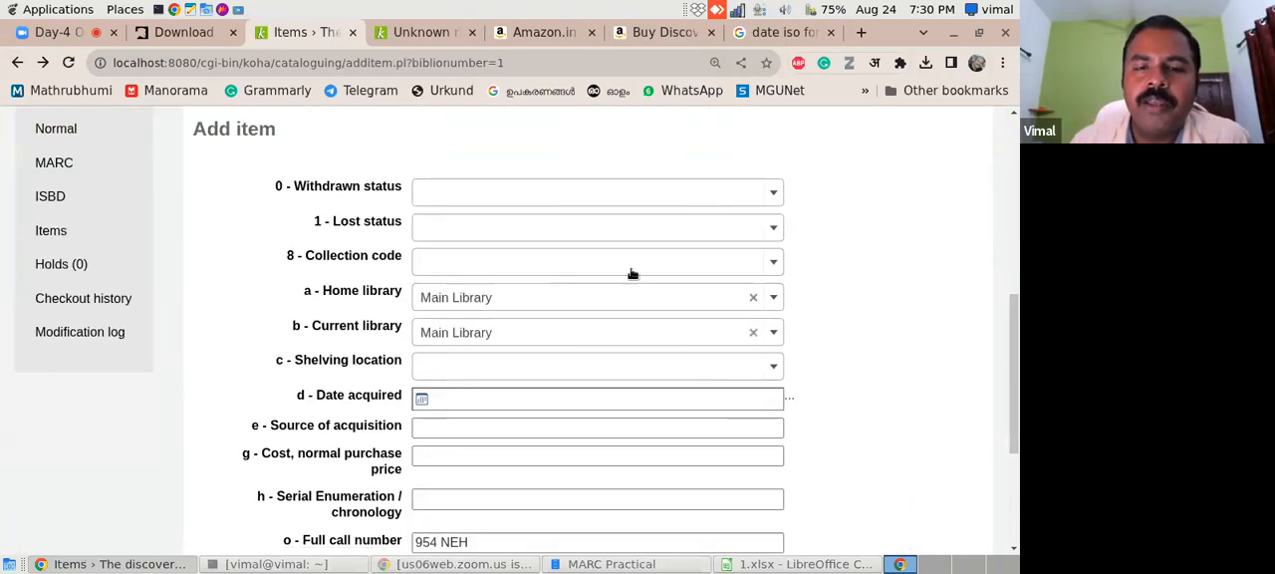
click(776, 262)
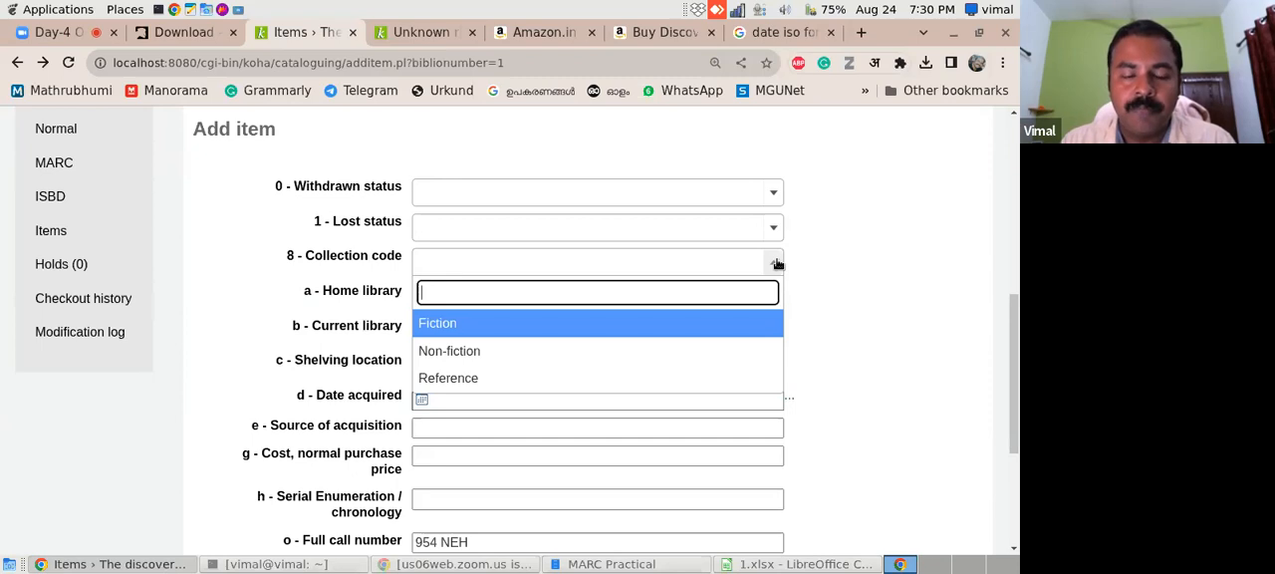
text(History)
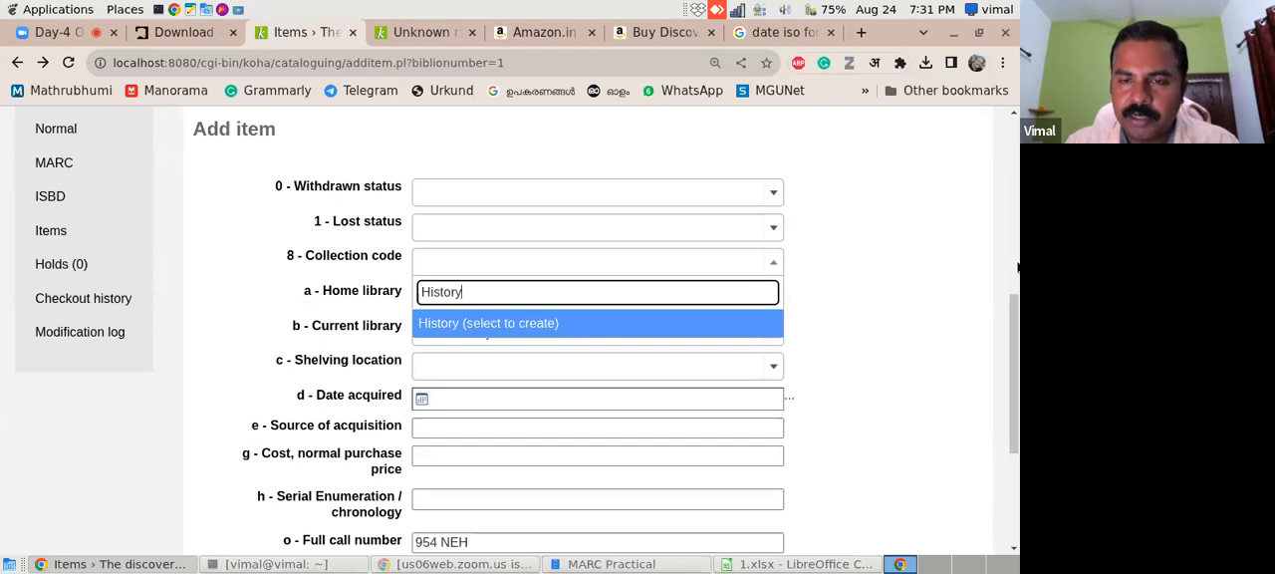
click(900, 328)
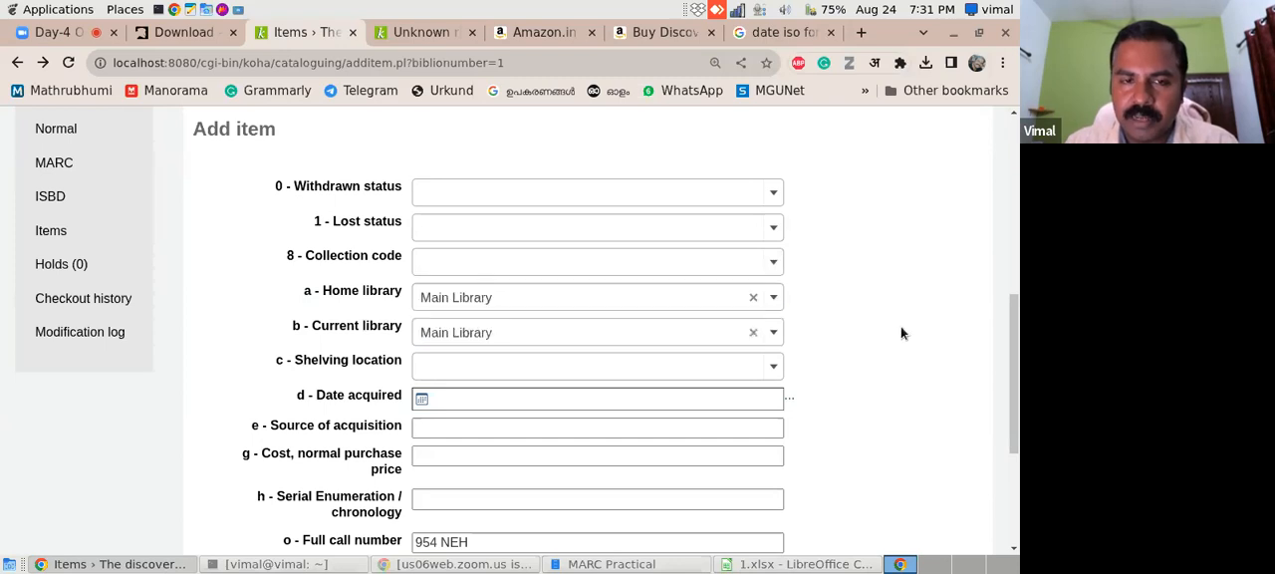
- Create the collection code HIS with description History from the Add item form, reuse the description for the OPAC, and save it
click(673, 263)
text(History)
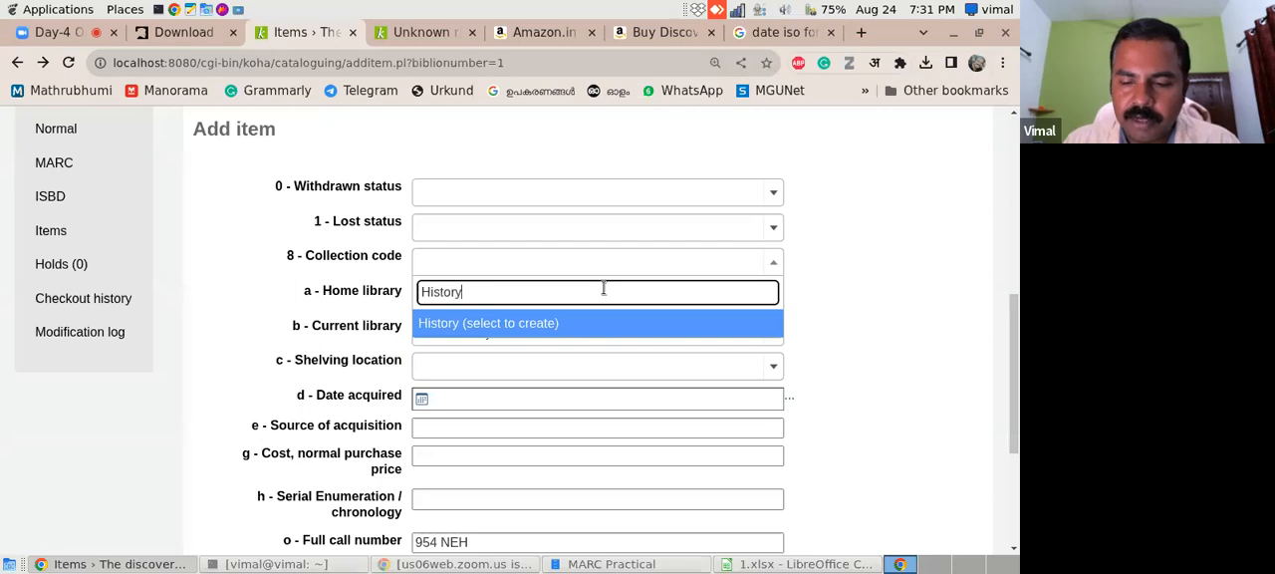
key(Return)
click(371, 291)
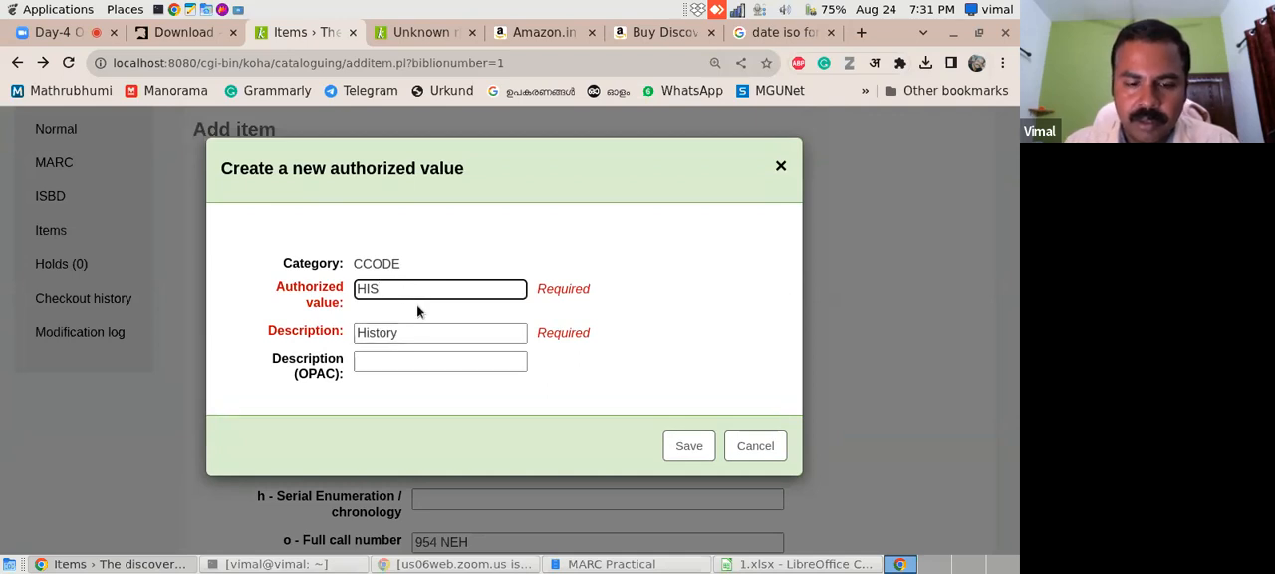
key(Tab)
key(ctrl+c)
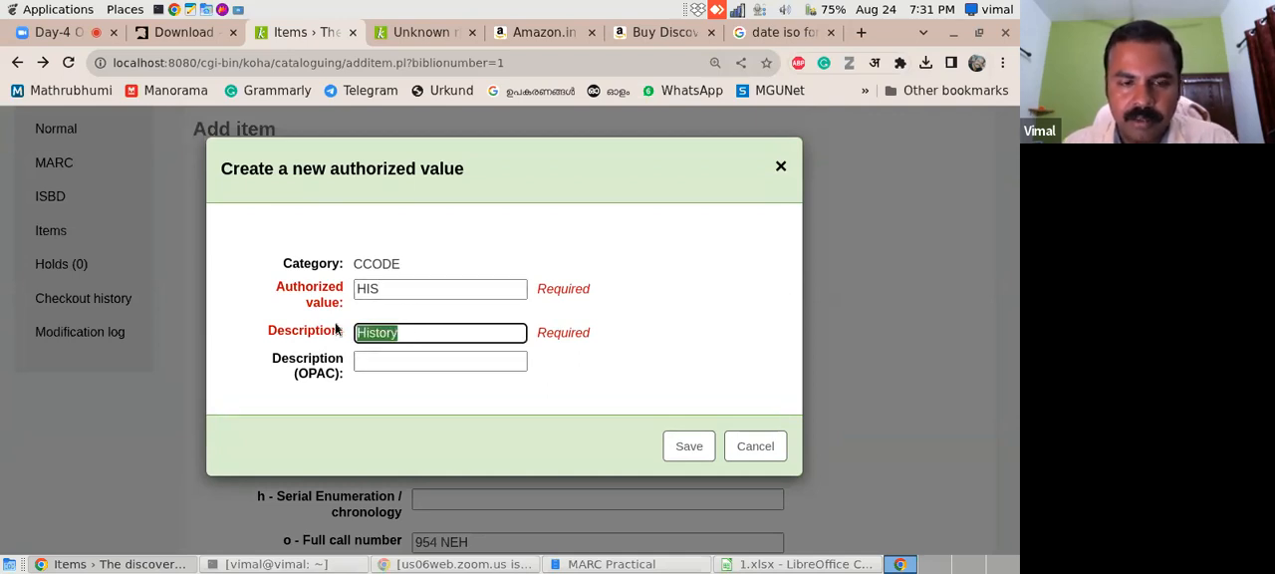
click(384, 365)
key(ctrl+v)
click(697, 452)
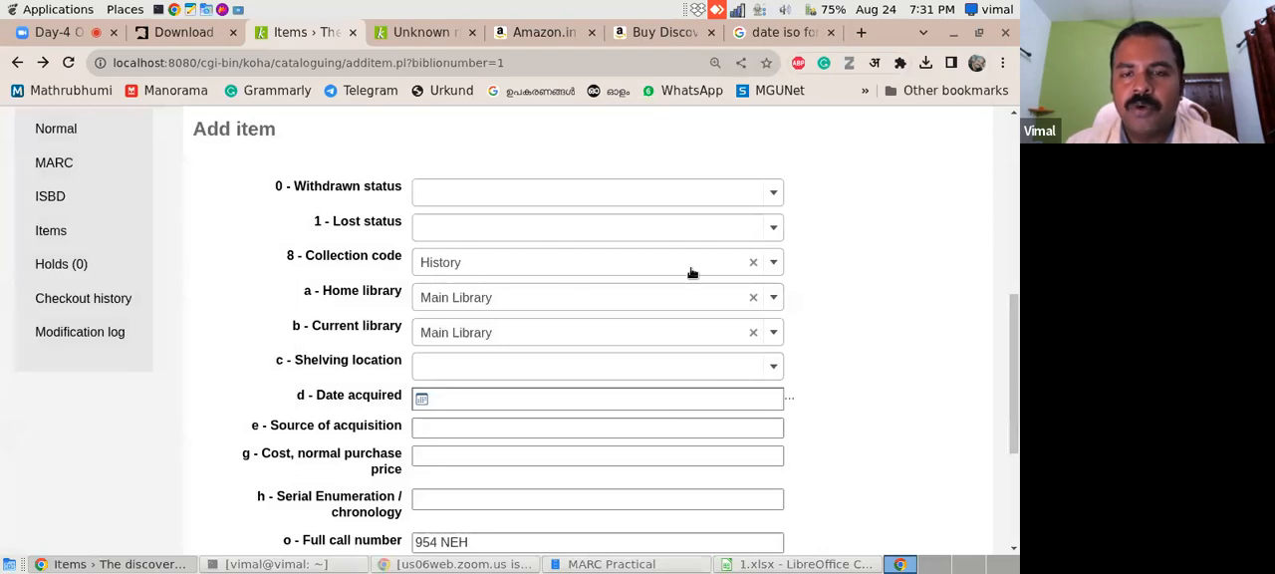
drag(1013, 315, 1008, 359)
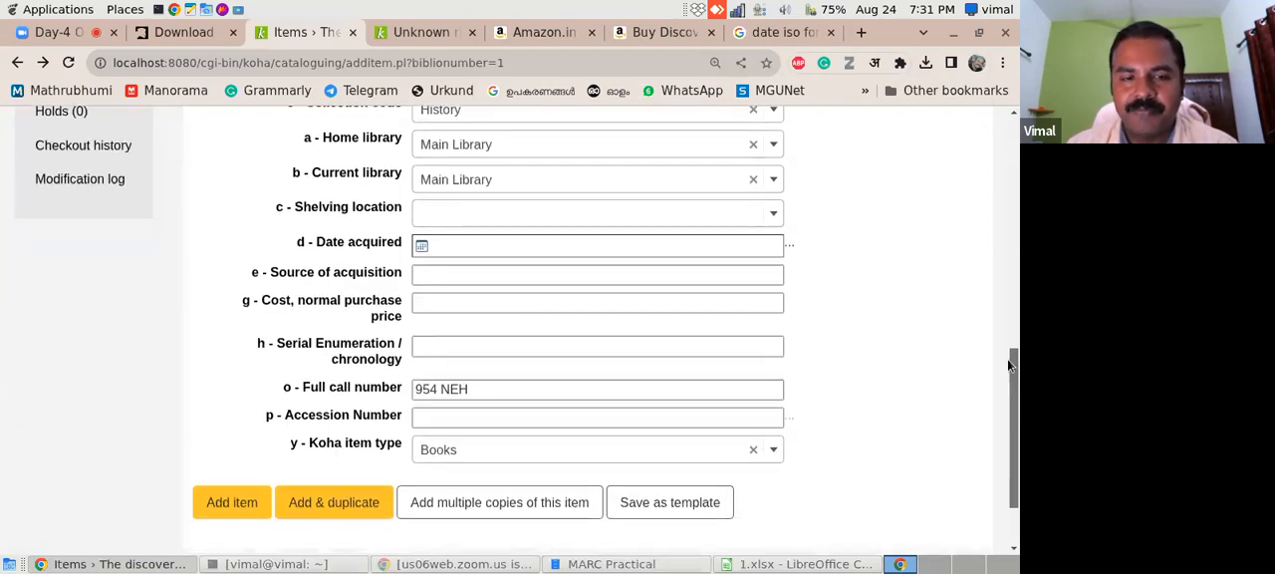
- Set the new item's accession number to 106 and full call number to 954 NEH;5, then add it to the record
click(515, 421)
text(106)
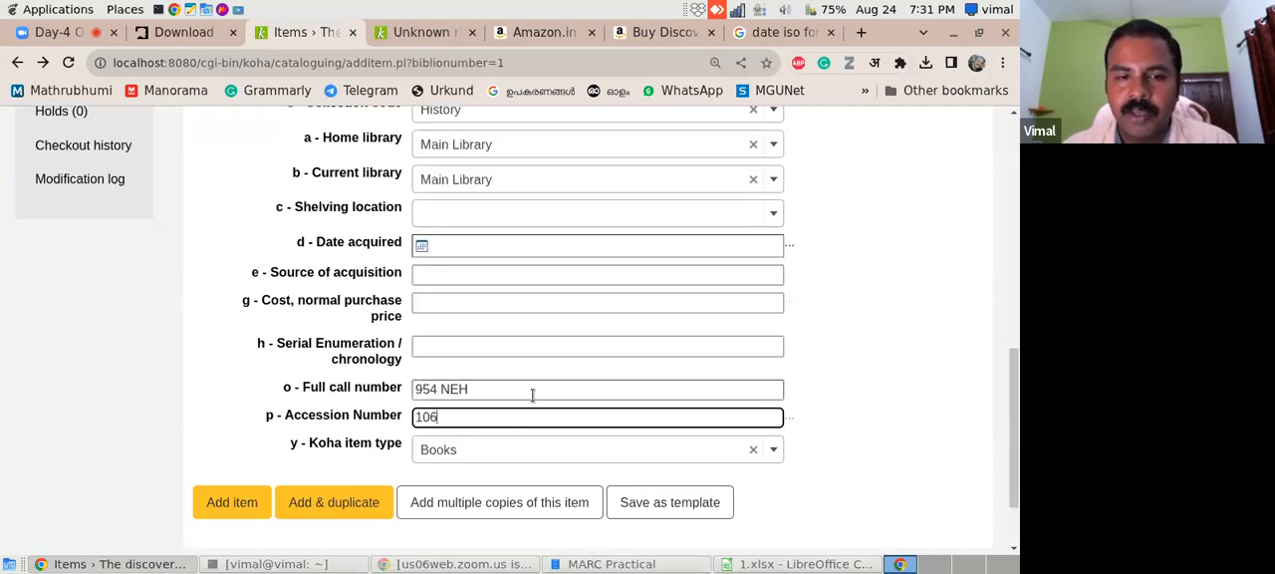
click(518, 394)
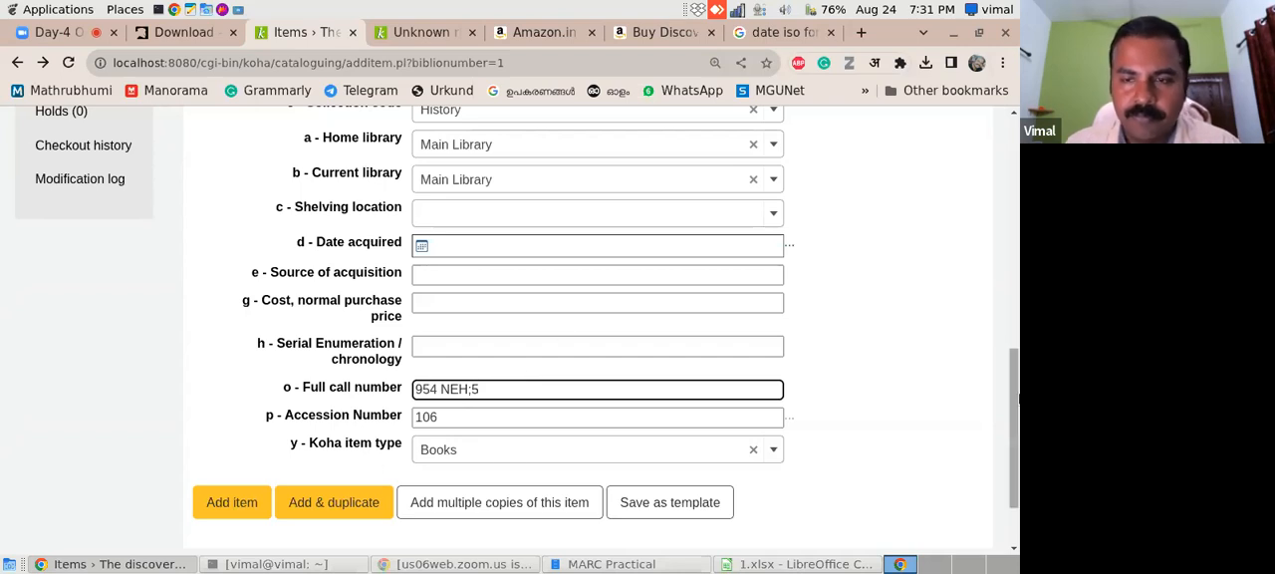
mouse_move(1011, 401)
mouse_down()
mouse_move(1011, 420)
mouse_move(1012, 376)
mouse_move(1015, 416)
mouse_up()
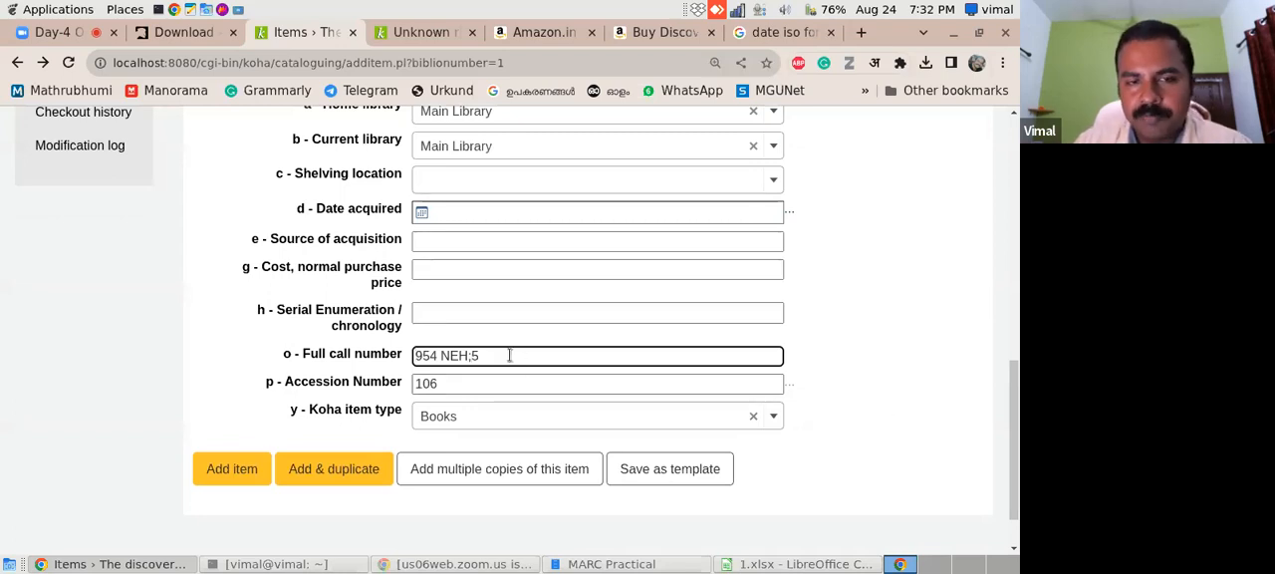
mouse_move(1014, 398)
mouse_down()
mouse_move(1015, 314)
mouse_move(1018, 398)
mouse_up()
click(242, 472)
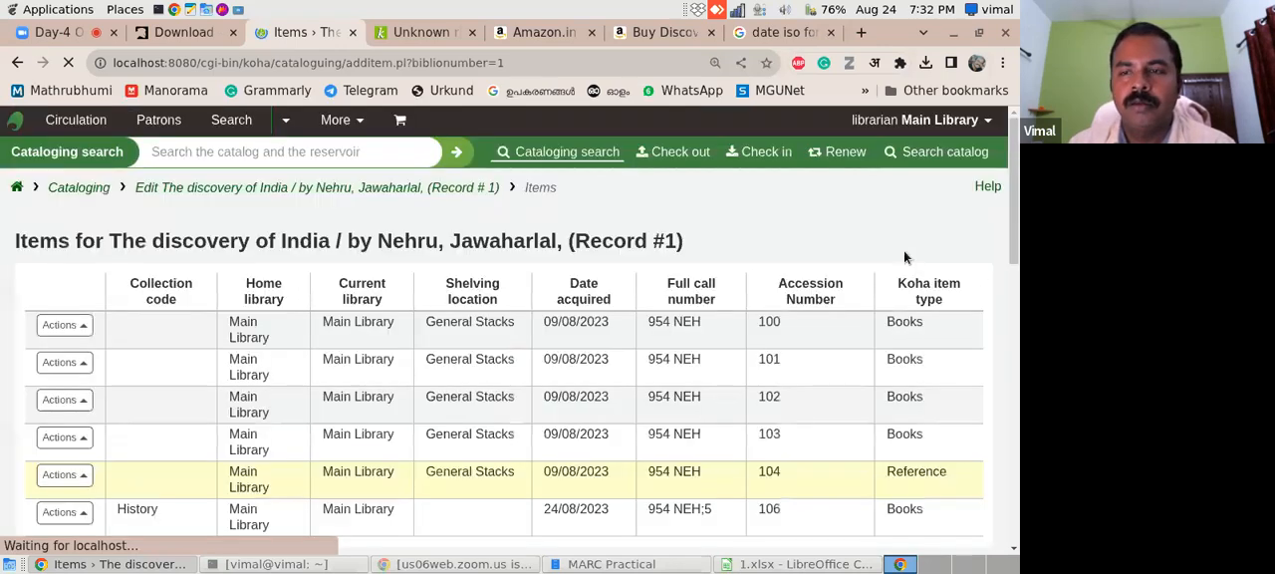
drag(1011, 199, 1014, 233)
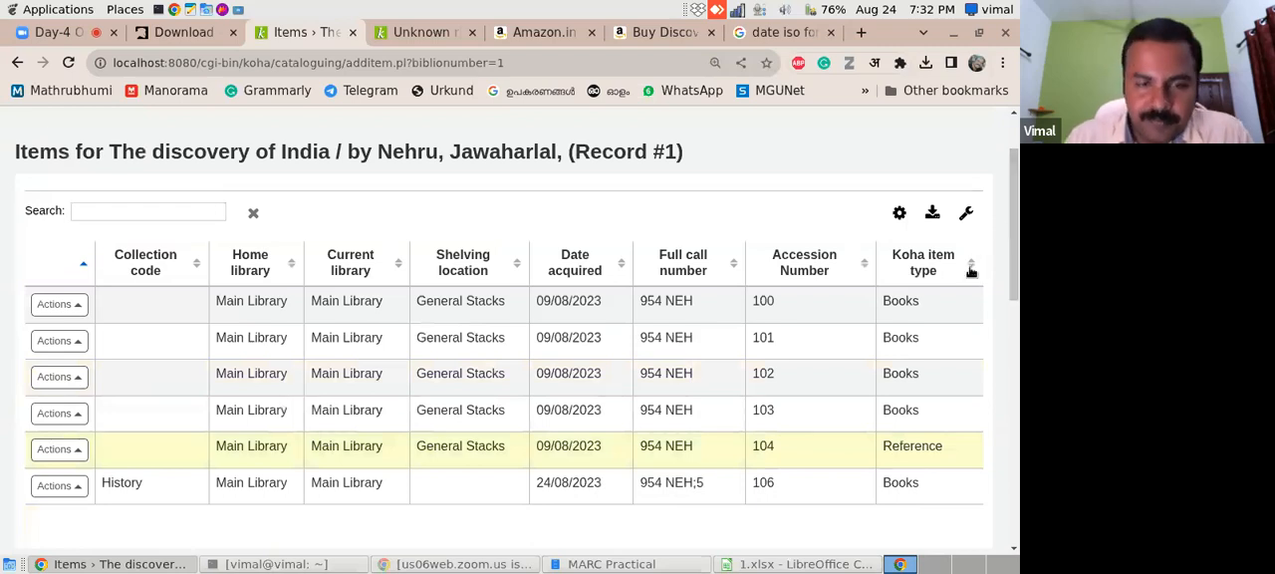
mouse_move(1011, 213)
mouse_down()
mouse_move(1014, 260)
mouse_move(1012, 227)
mouse_up()
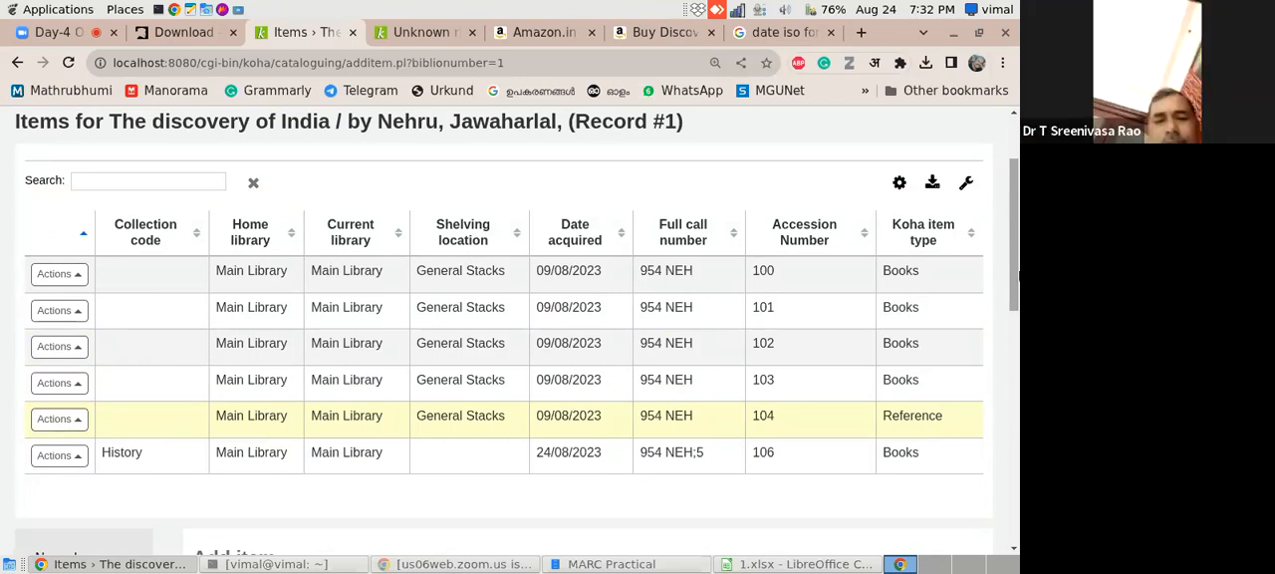
- Switch to the 1.xlsx spreadsheet in LibreOffice Calc, review its MARC-tagged columns back to the first one, and return to Koha
click(807, 564)
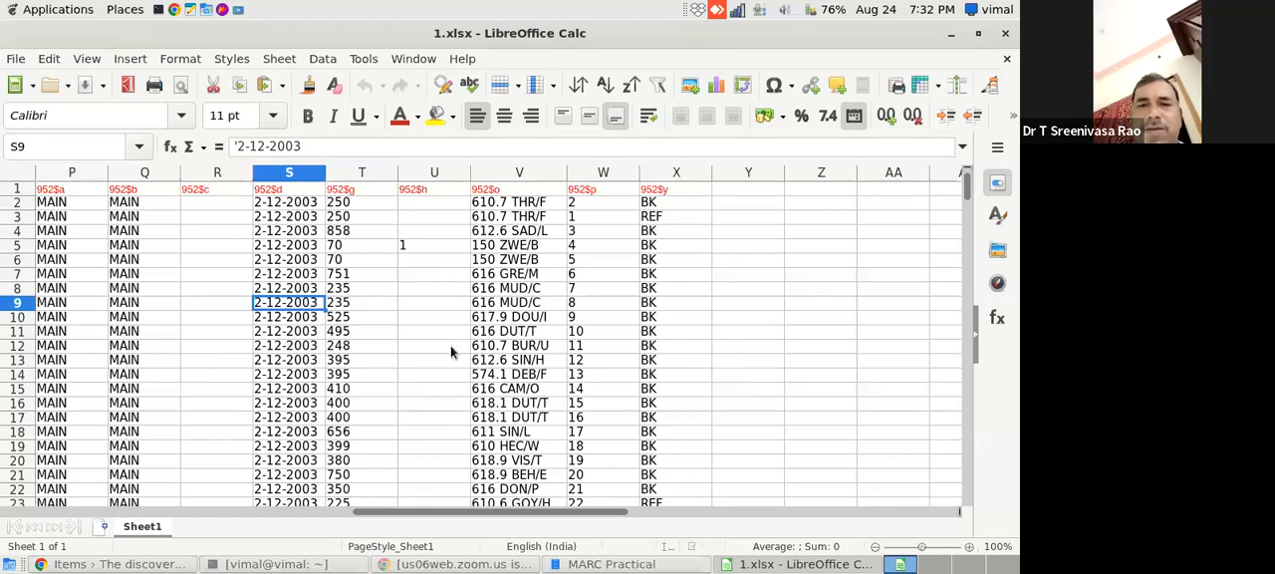
scroll(485, 510, left, 1)
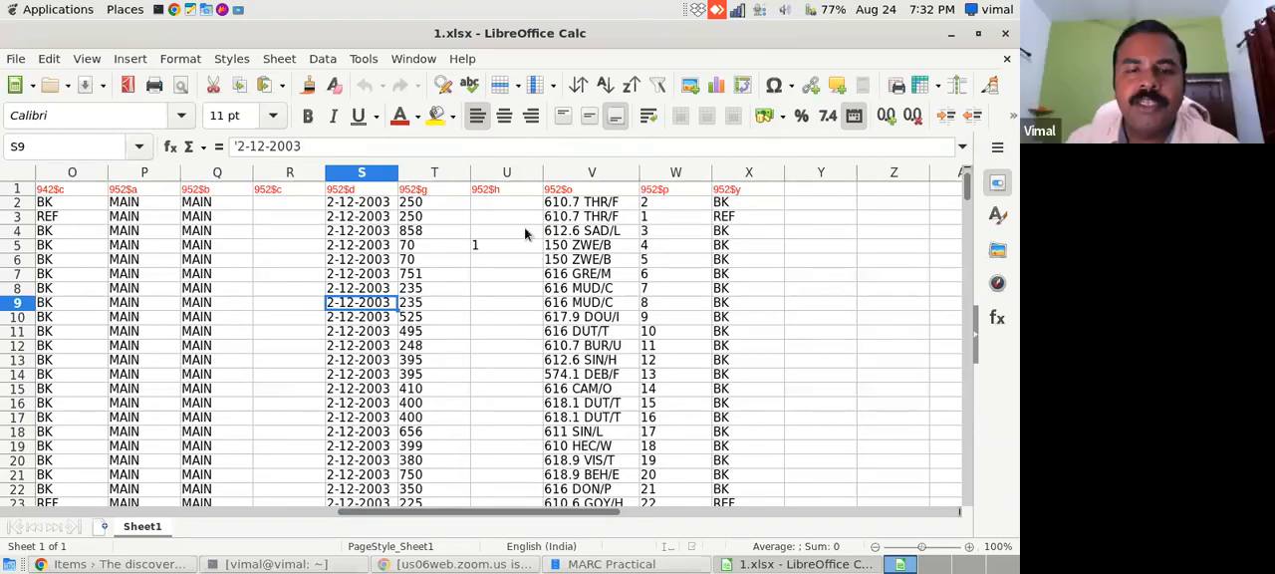
drag(594, 516, 289, 513)
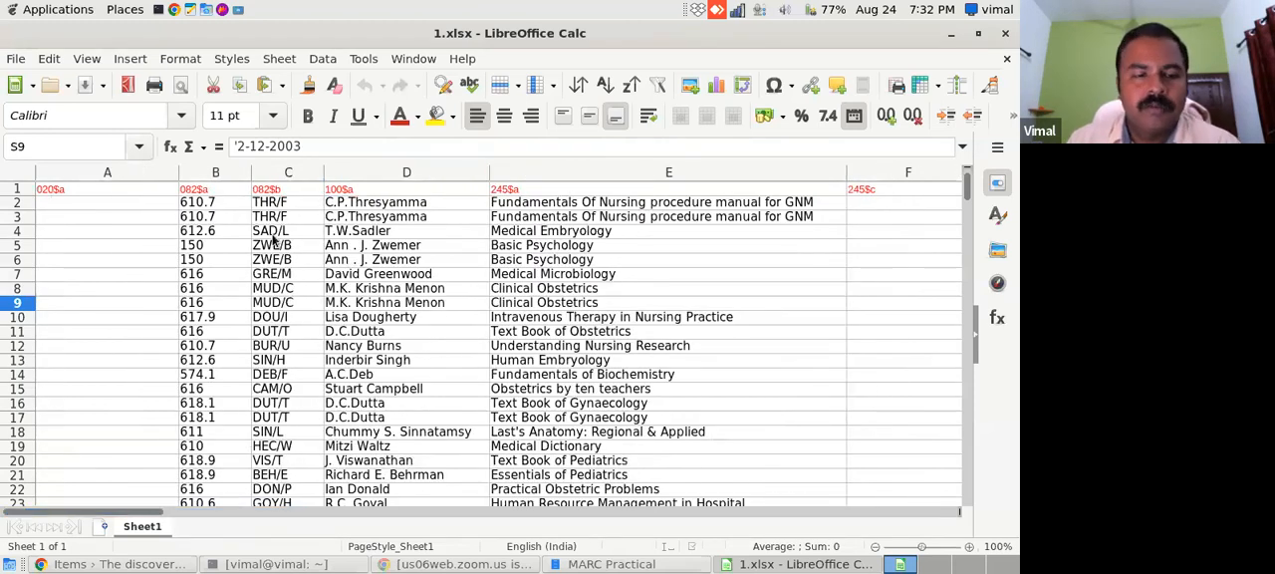
click(176, 566)
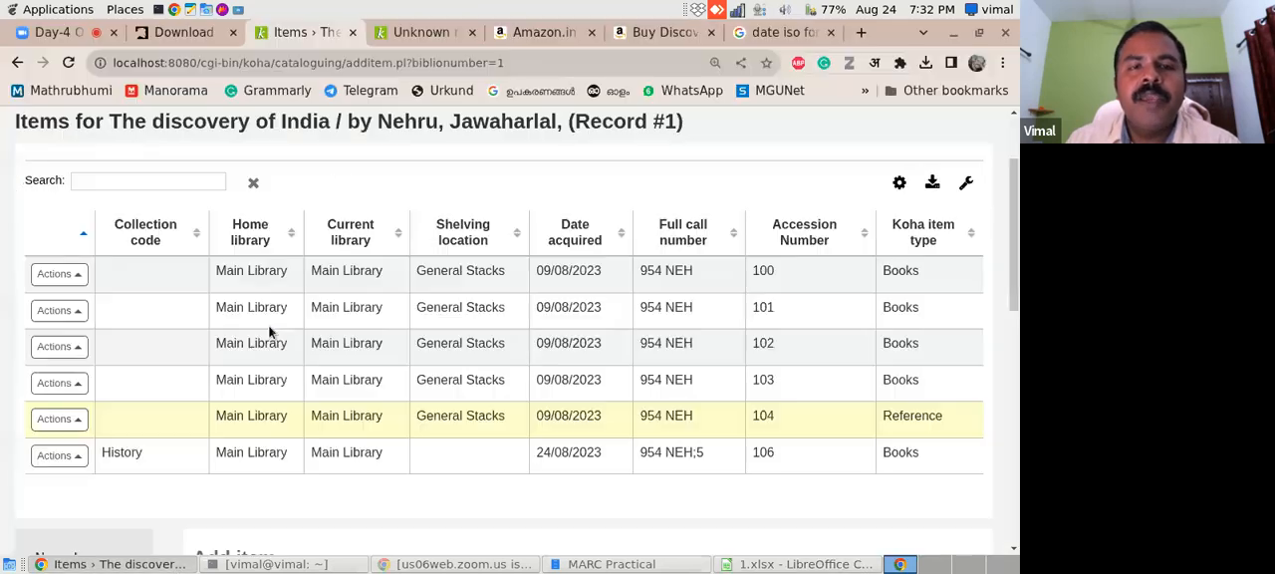
- Close the two Amazon pages and the date ISO format search page in the browser
click(619, 32)
click(592, 32)
click(592, 32)
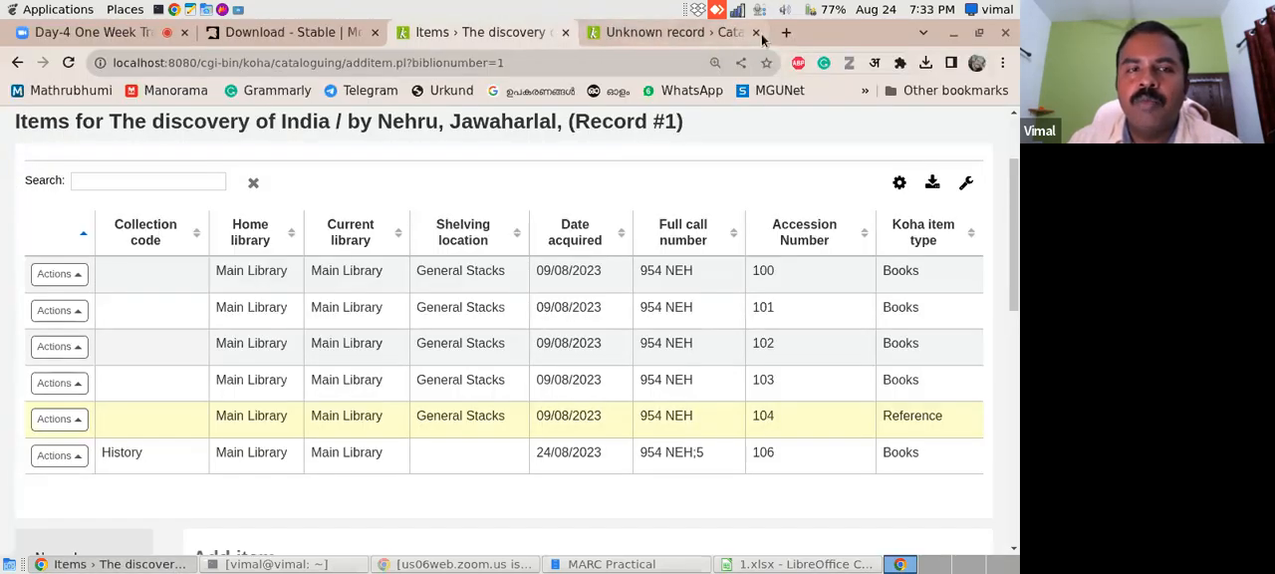
- Search Google for marcedit, open the MarcEdit Downloads page and look over its current and past versions
click(792, 36)
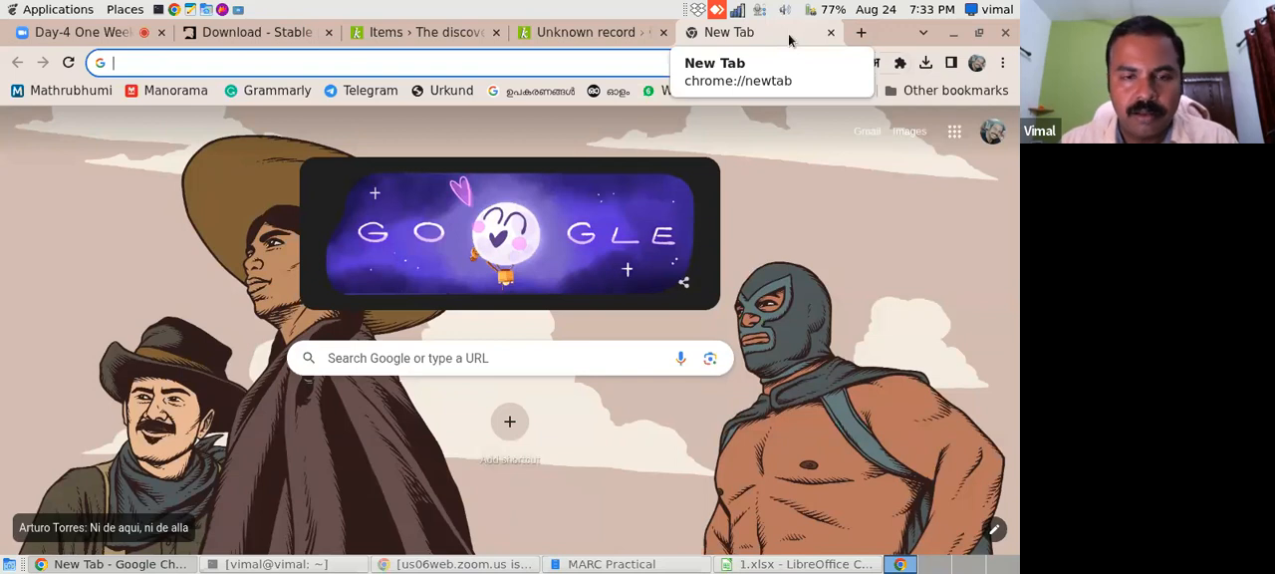
click(509, 361)
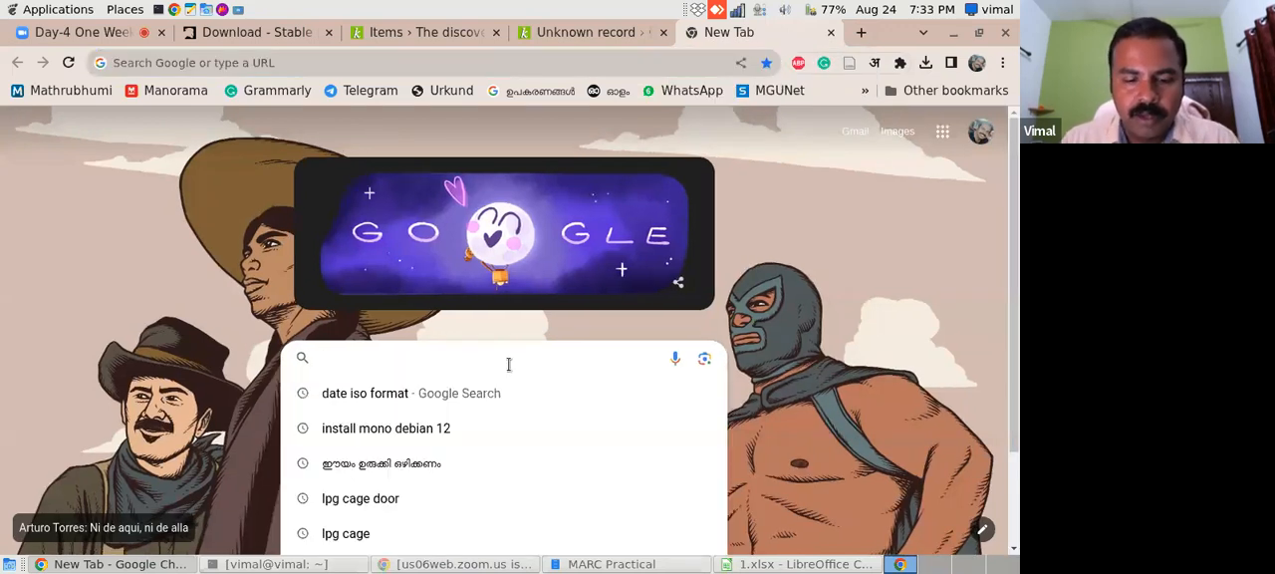
text(marcedit)
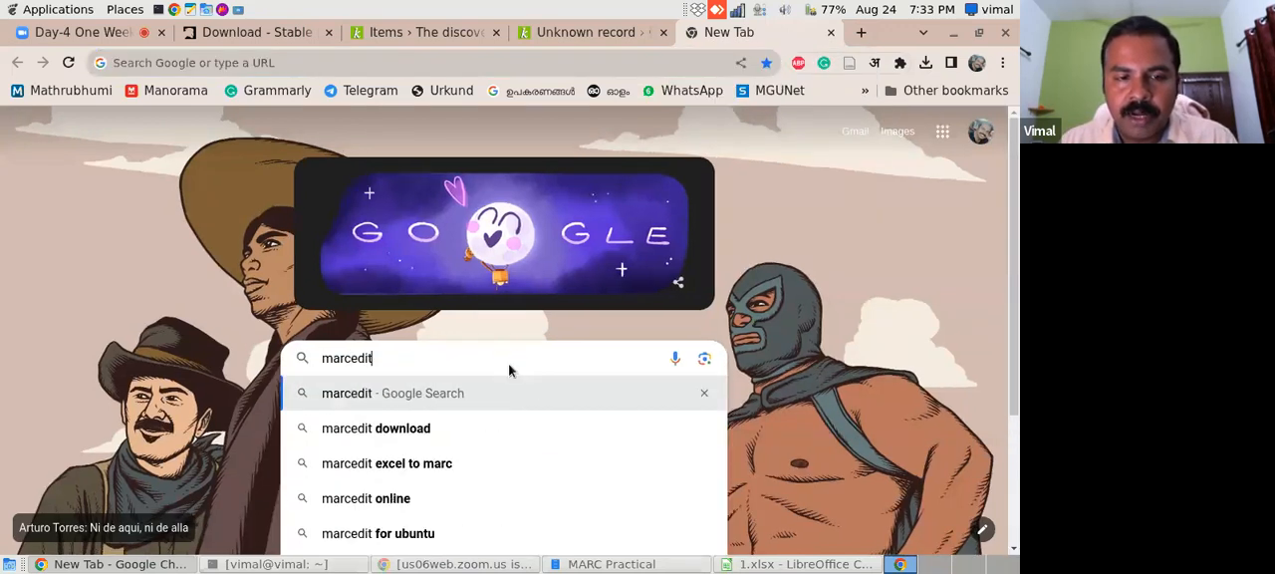
key(Return)
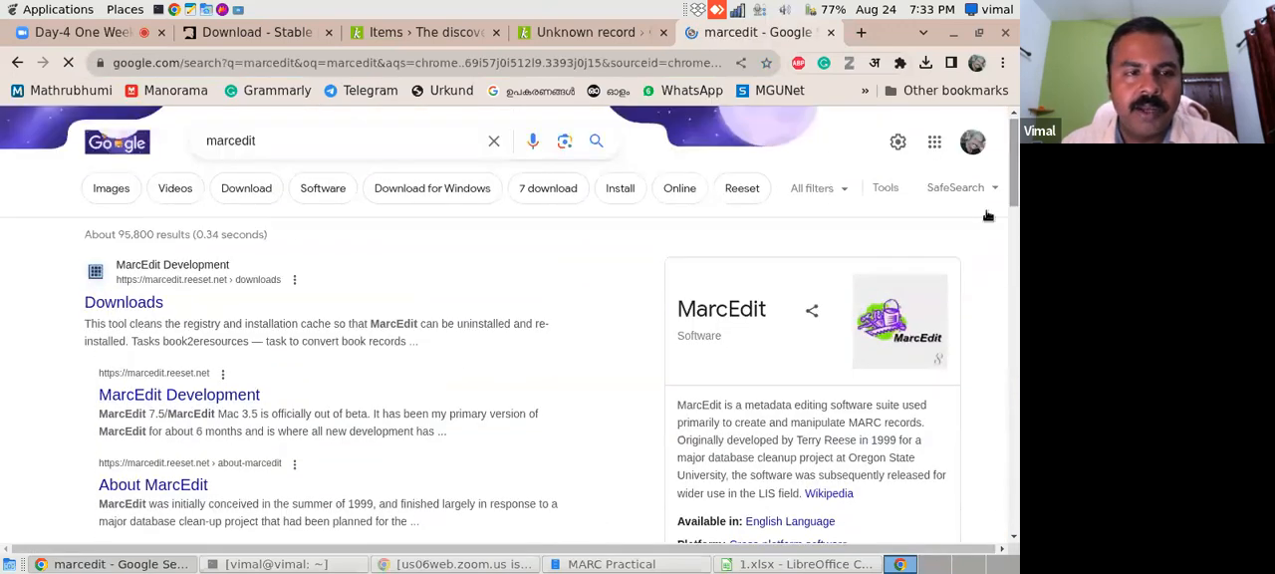
click(130, 304)
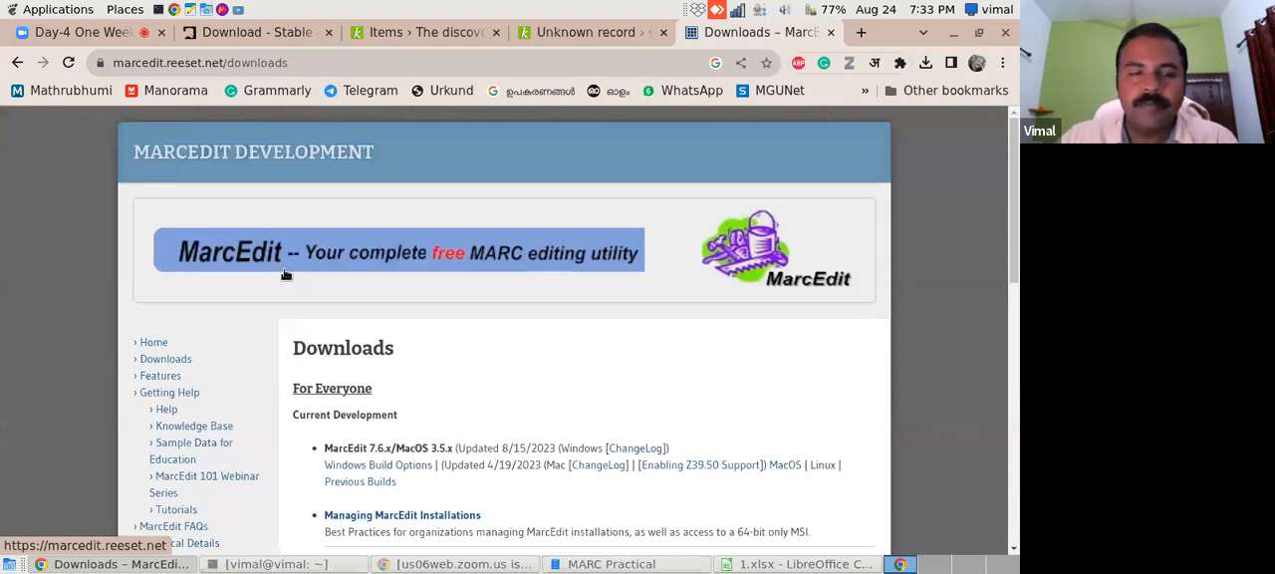
drag(1011, 236, 1011, 319)
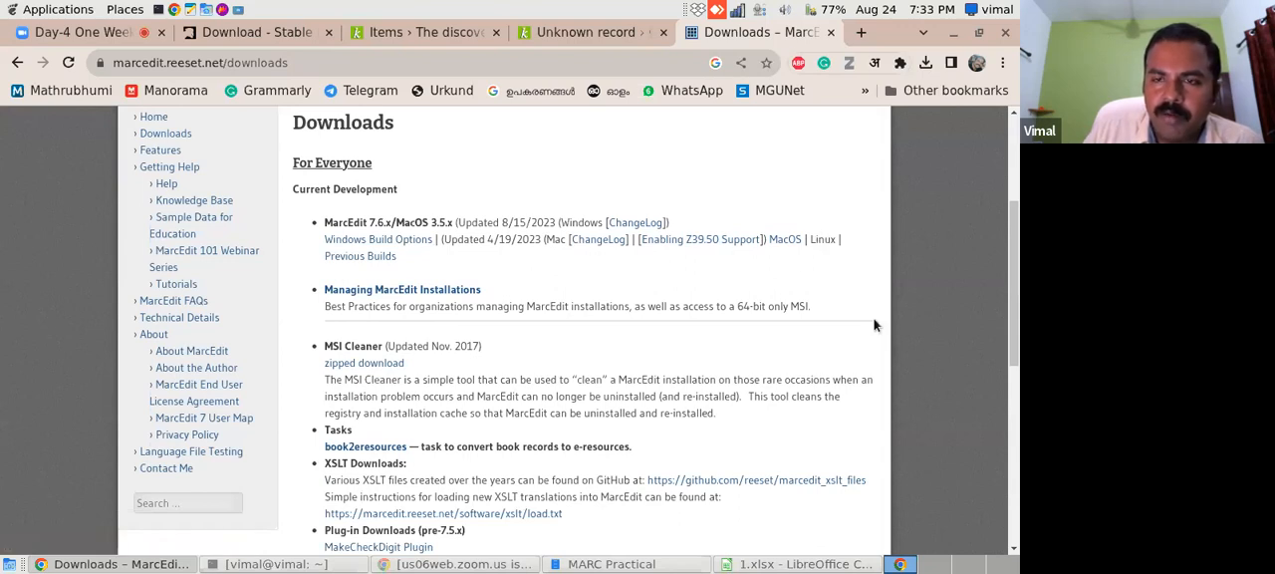
scroll(1015, 309, down, 3)
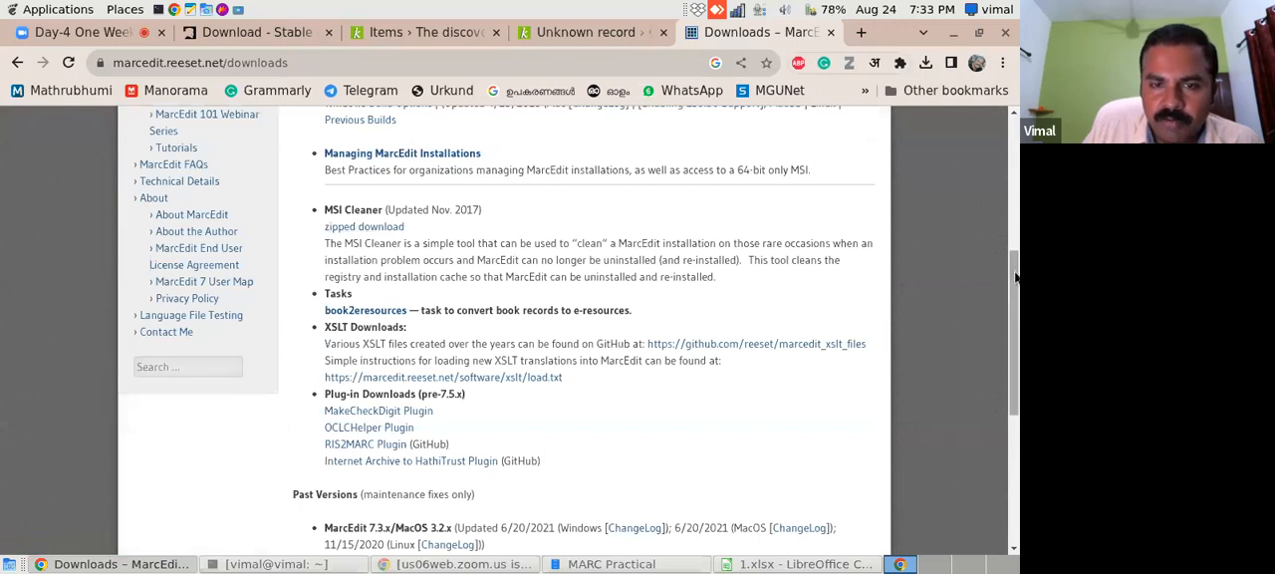
scroll(1015, 329, down, 4)
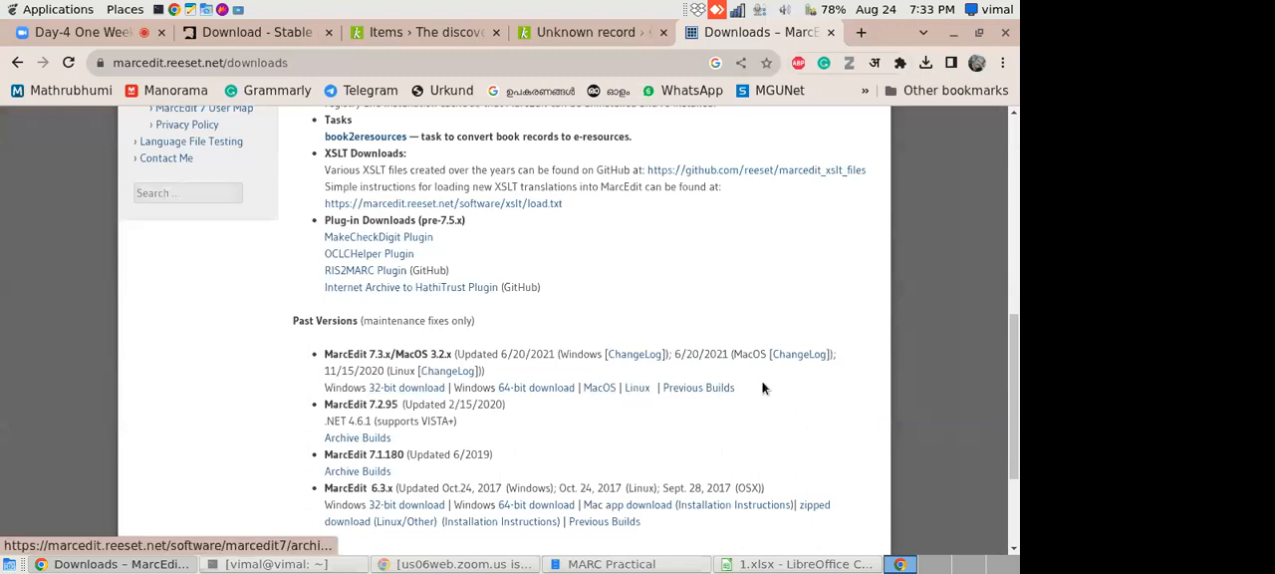
drag(1015, 338, 1017, 132)
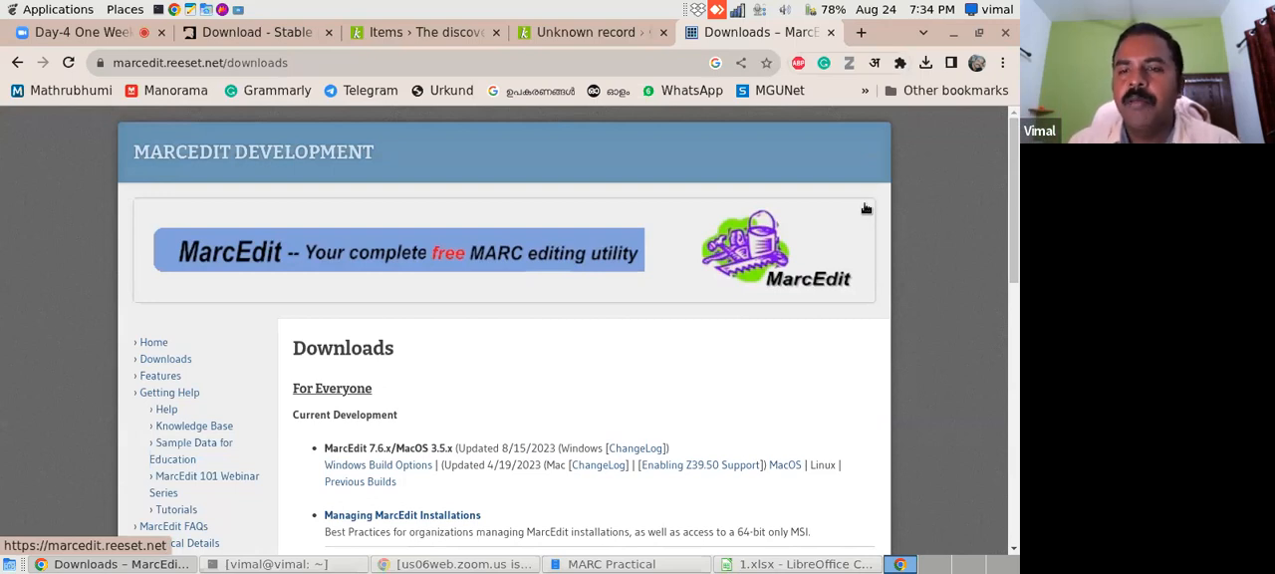
- Go to the Mono download page and display the Linux installation instructions for Debian
click(858, 40)
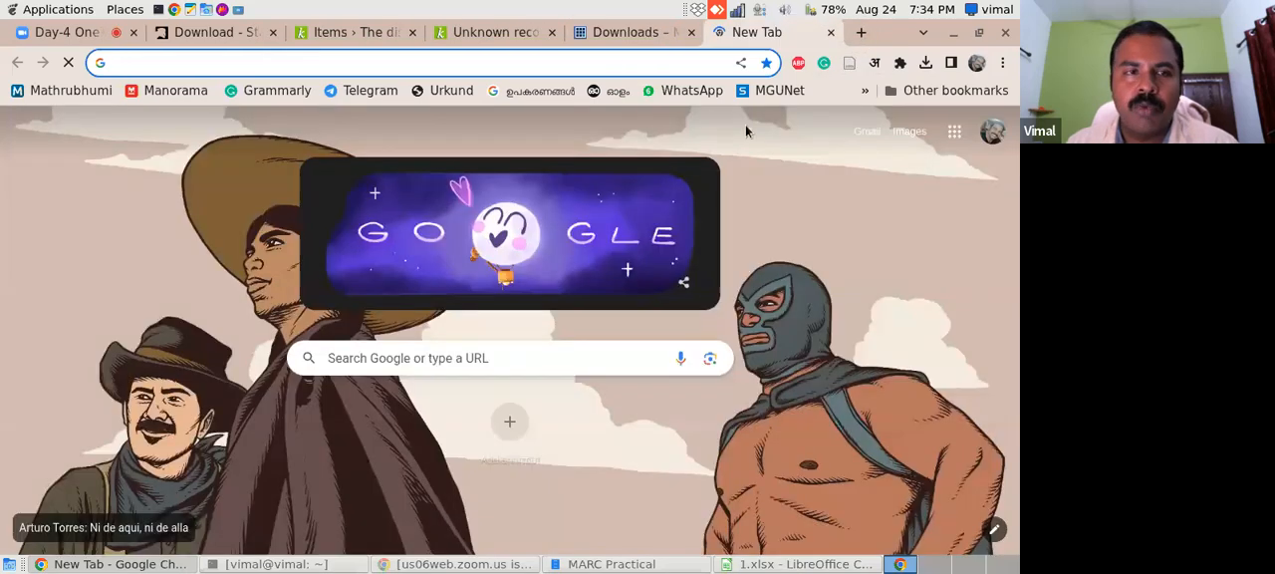
click(188, 37)
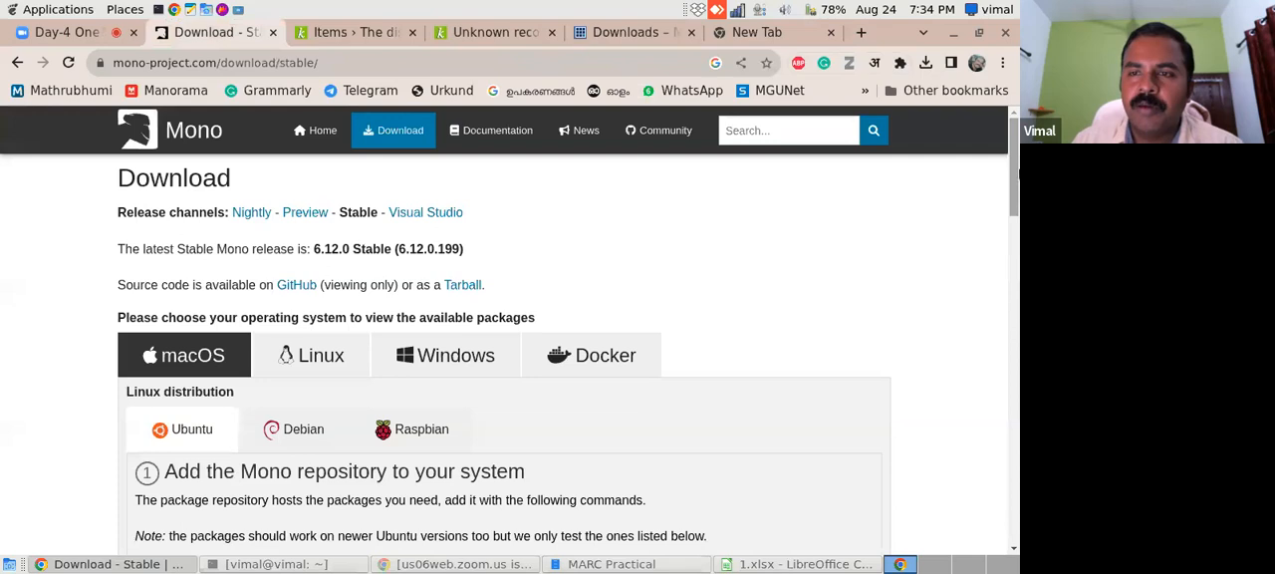
drag(1016, 179, 1017, 178)
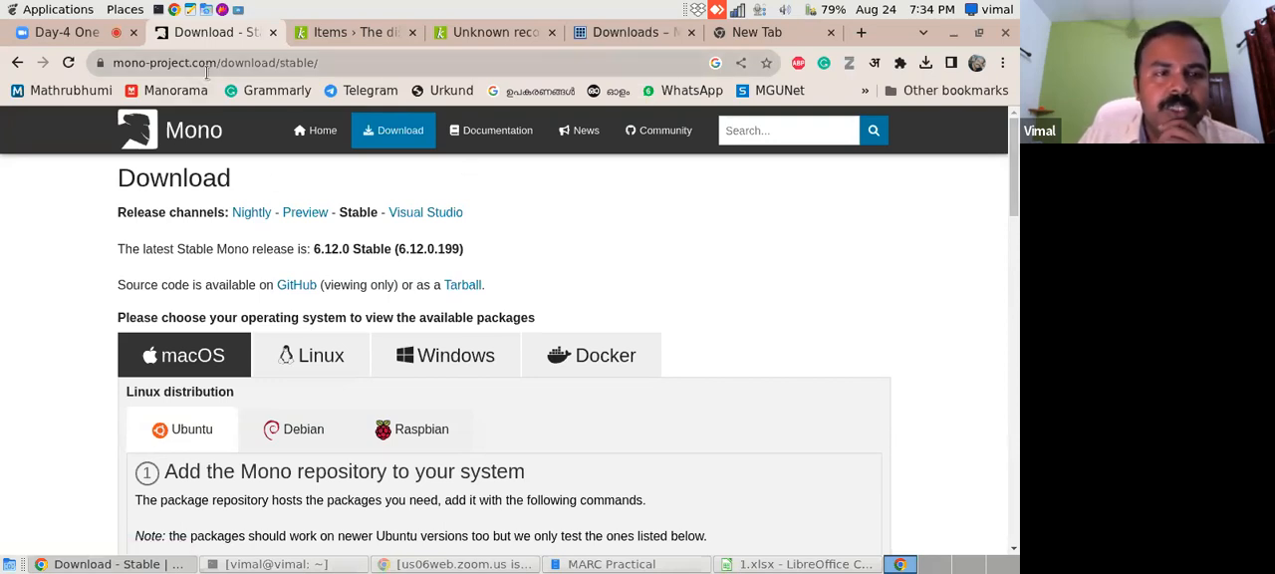
click(321, 365)
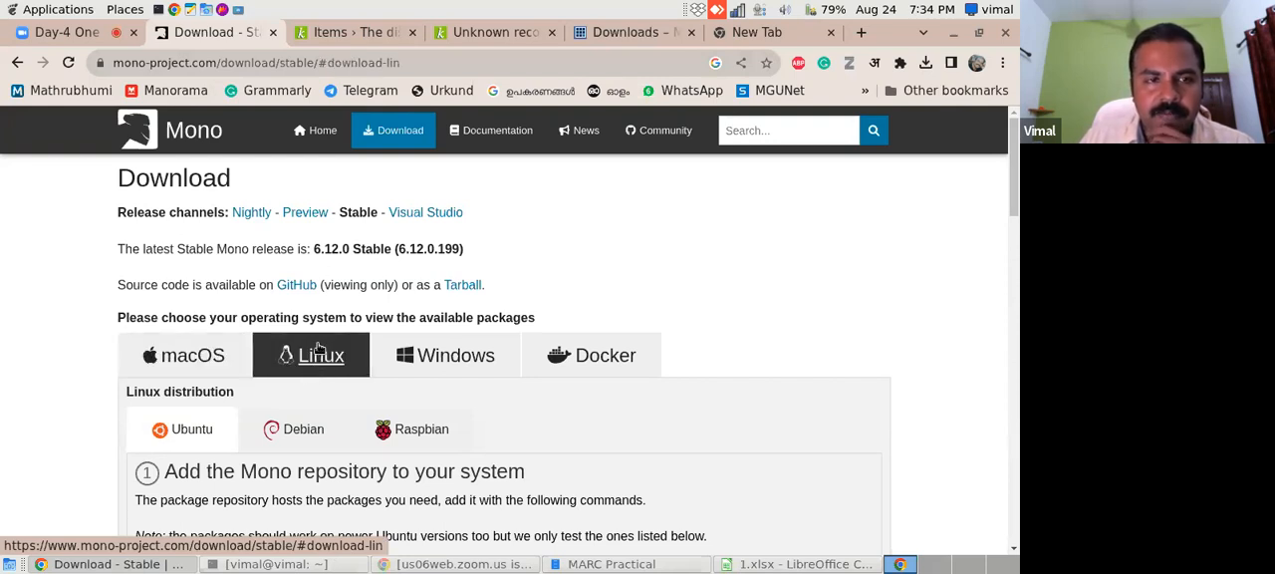
click(302, 431)
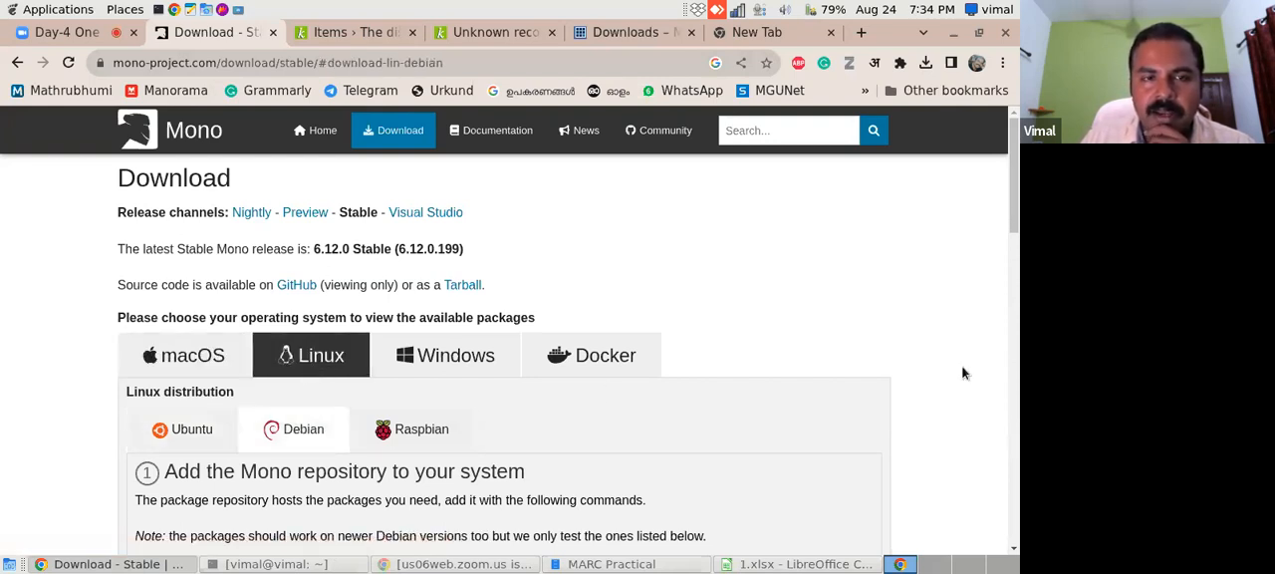
scroll(1015, 263, down, 3)
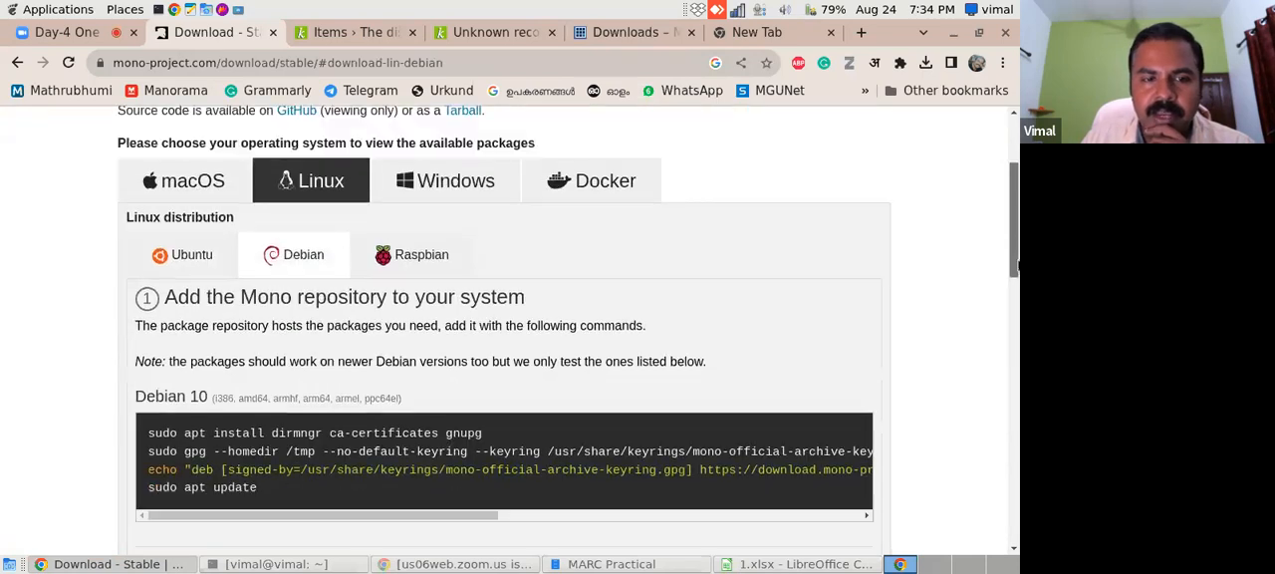
drag(1017, 265, 1017, 274)
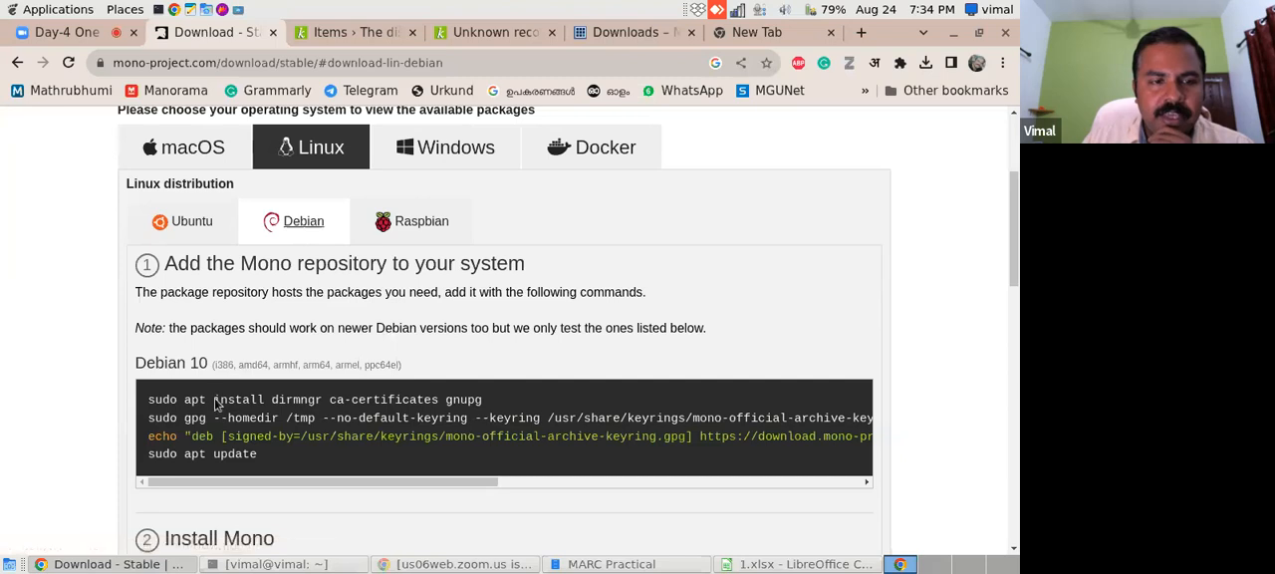
scroll(1017, 239, down, 1)
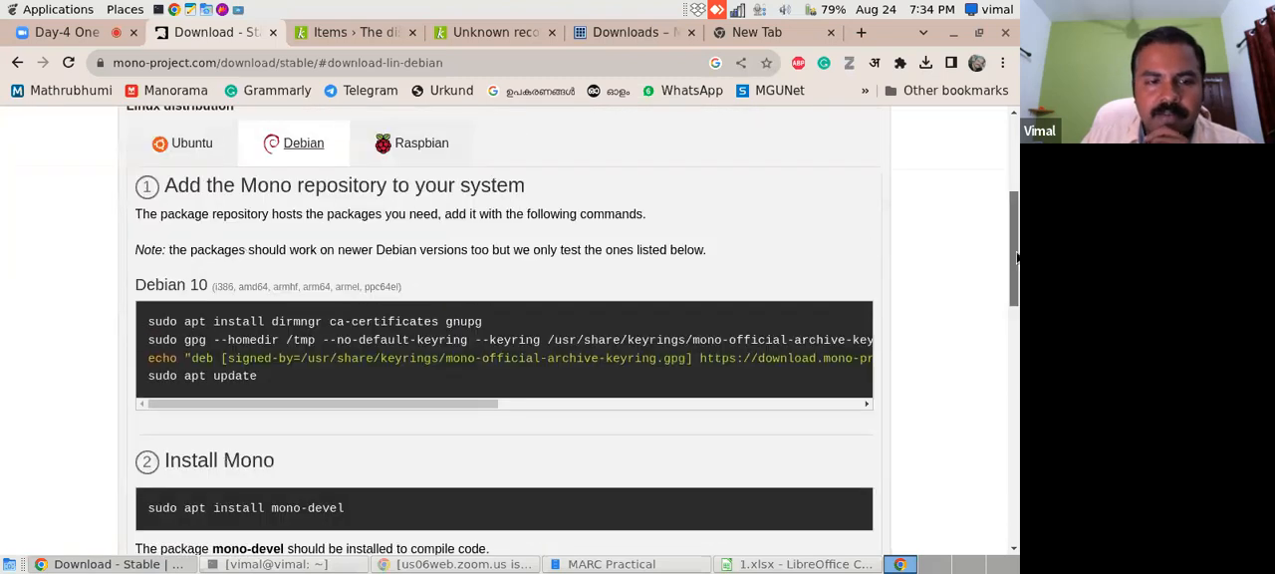
- Copy the command "sudo apt install dirmngr ca-certificates gnupg" from the Debian 10 repository instructions
double_click(160, 341)
drag(207, 339, 483, 339)
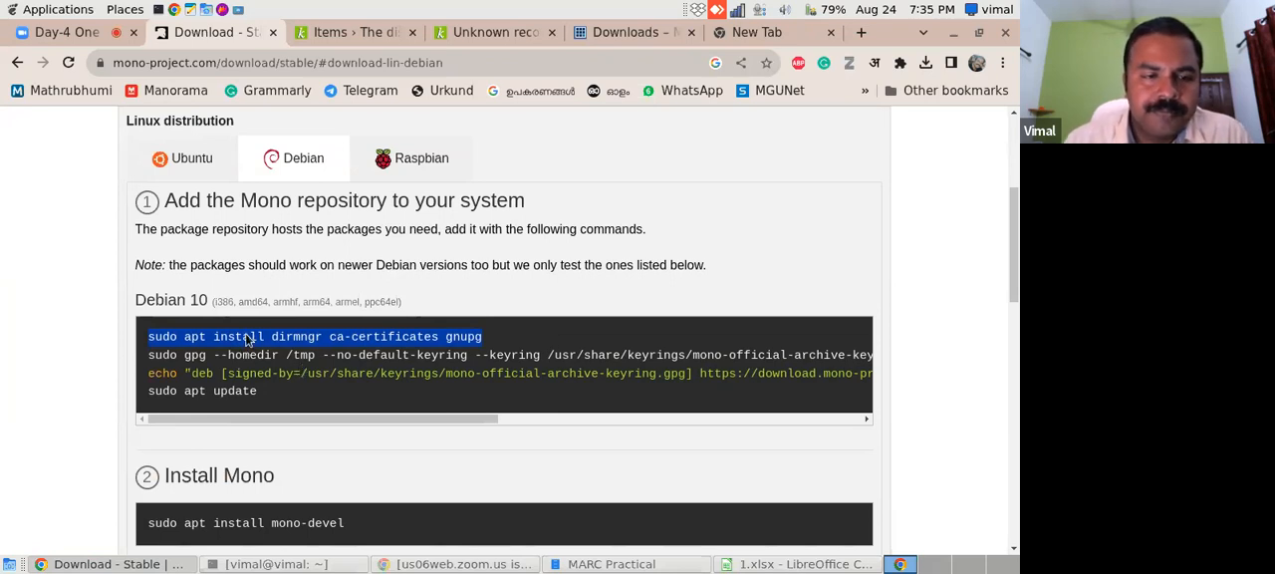
click(154, 344)
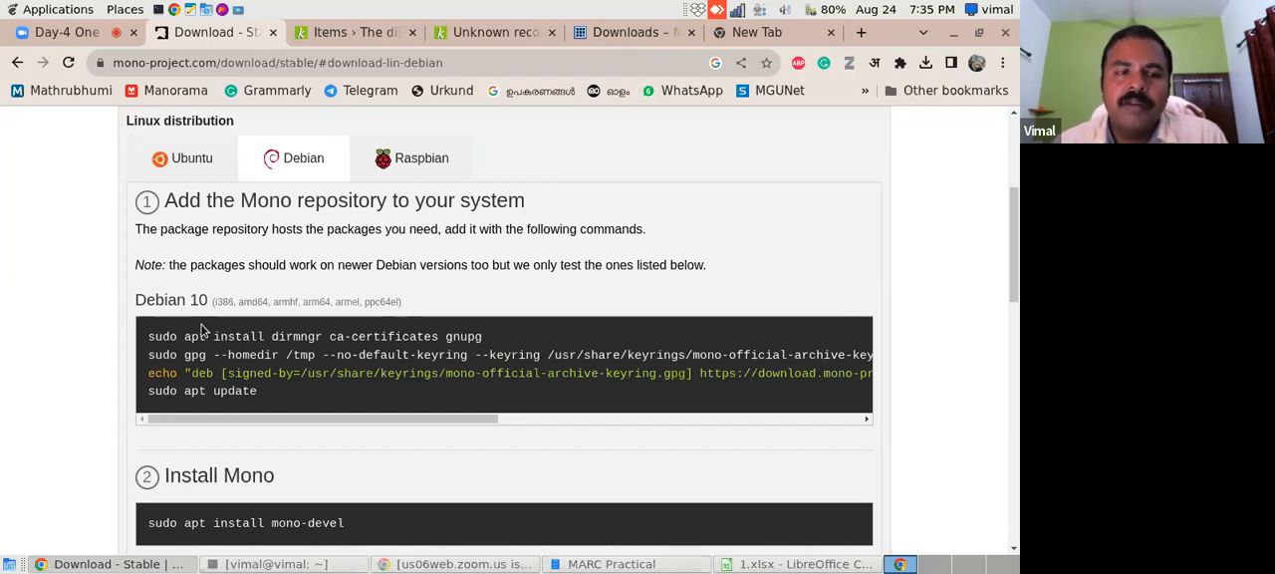
drag(148, 337, 484, 347)
key(ctrl+c)
right_click(469, 339)
click(490, 349)
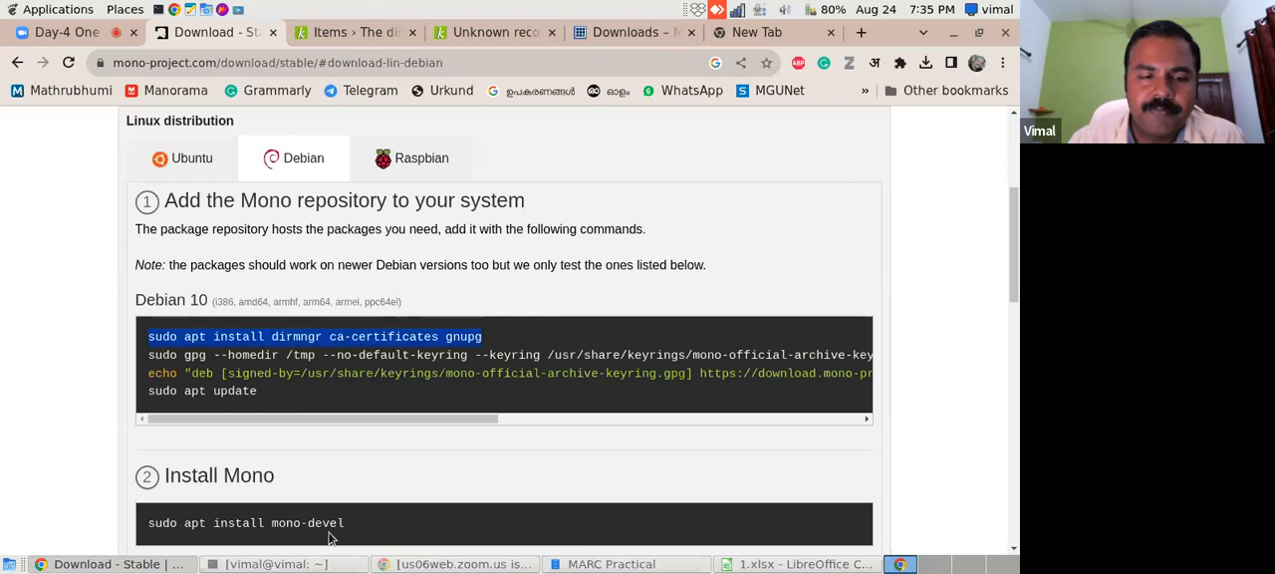
- Switch to the terminal, run the copied "sudo apt install dirmngr ca-certificates gnupg" command and enter the sudo password
click(317, 566)
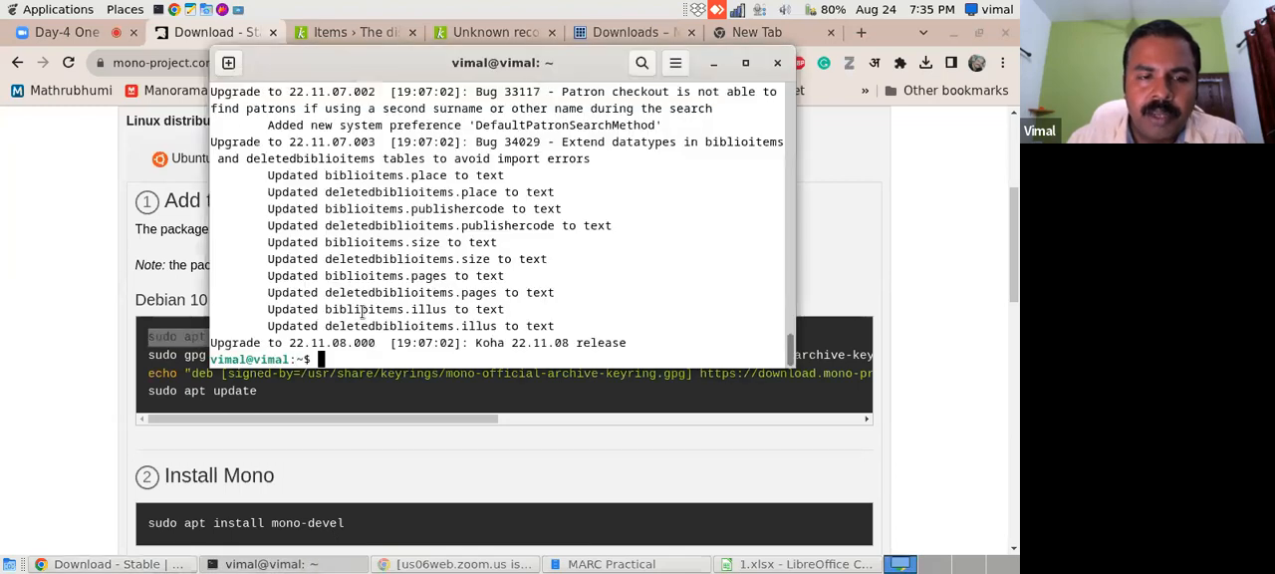
right_click(324, 359)
click(377, 410)
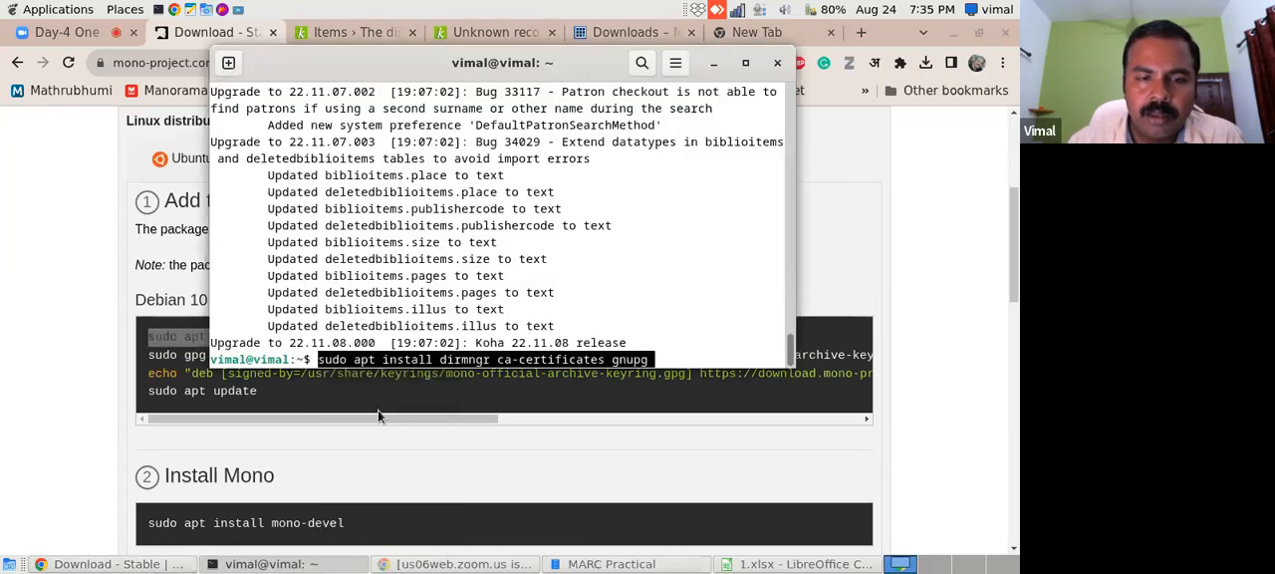
key(Return)
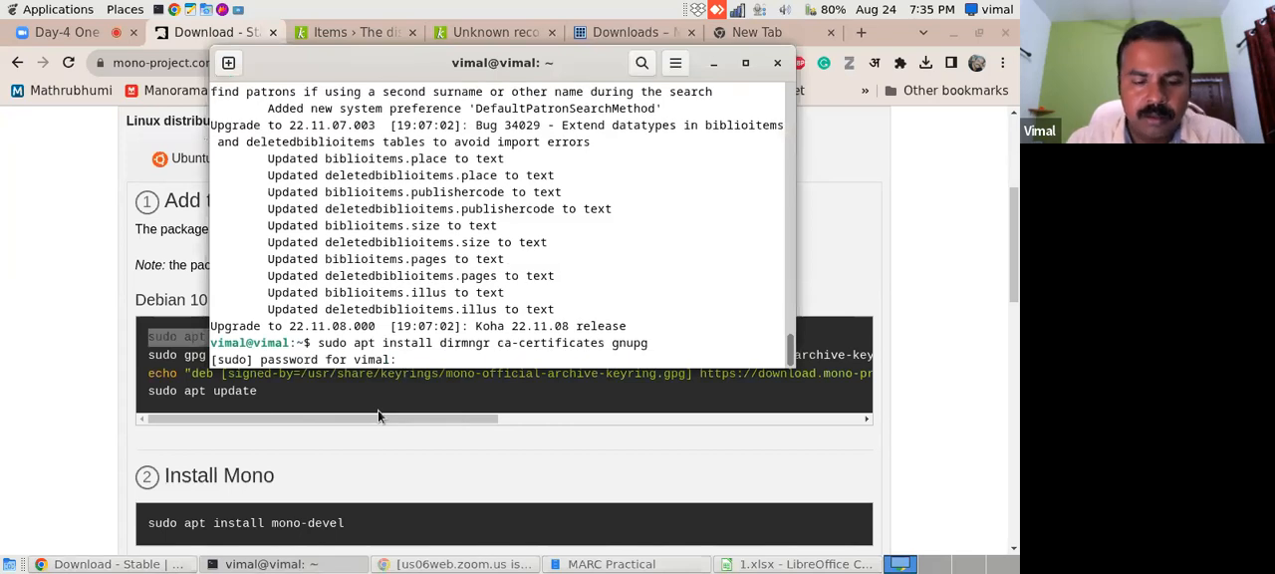
key(Return)
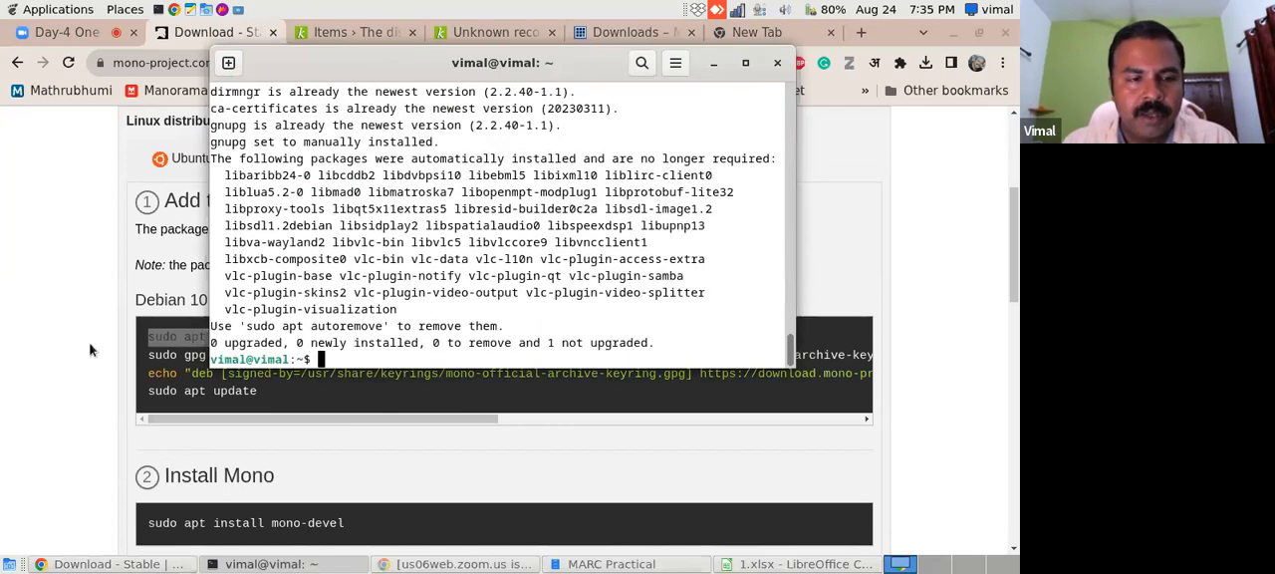
- Copy the full "sudo gpg" command that fetches the Mono archive keyring from hkp://keyserver.ubuntu.com:80 in the Debian 10 instructions and run it in the terminal
click(114, 360)
drag(146, 356, 857, 361)
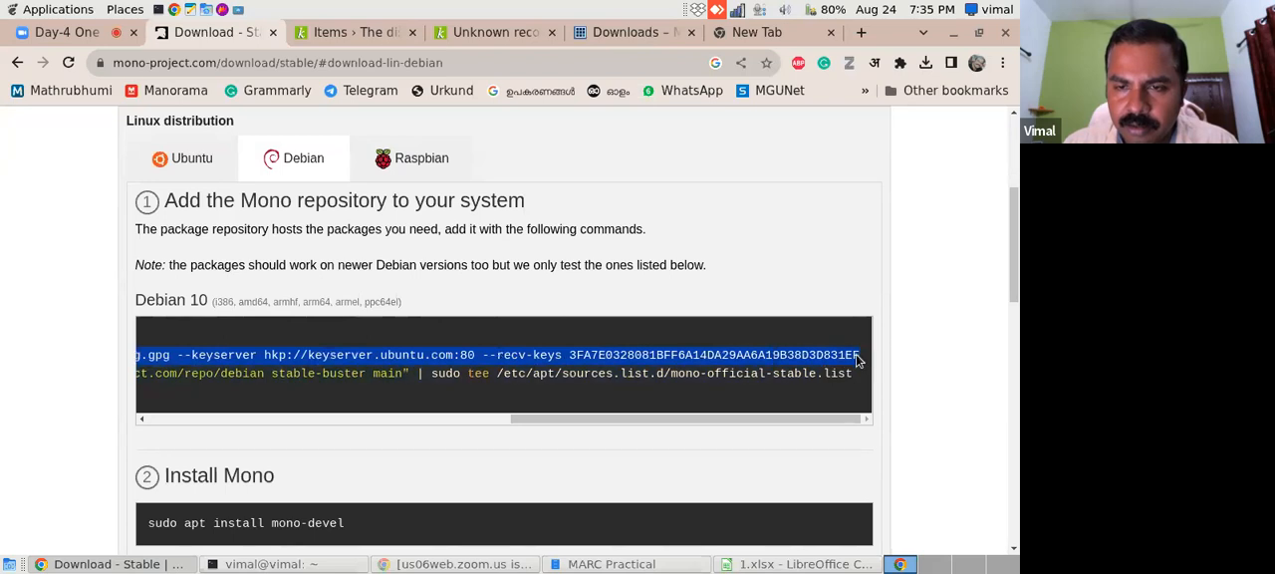
right_click(829, 362)
click(556, 373)
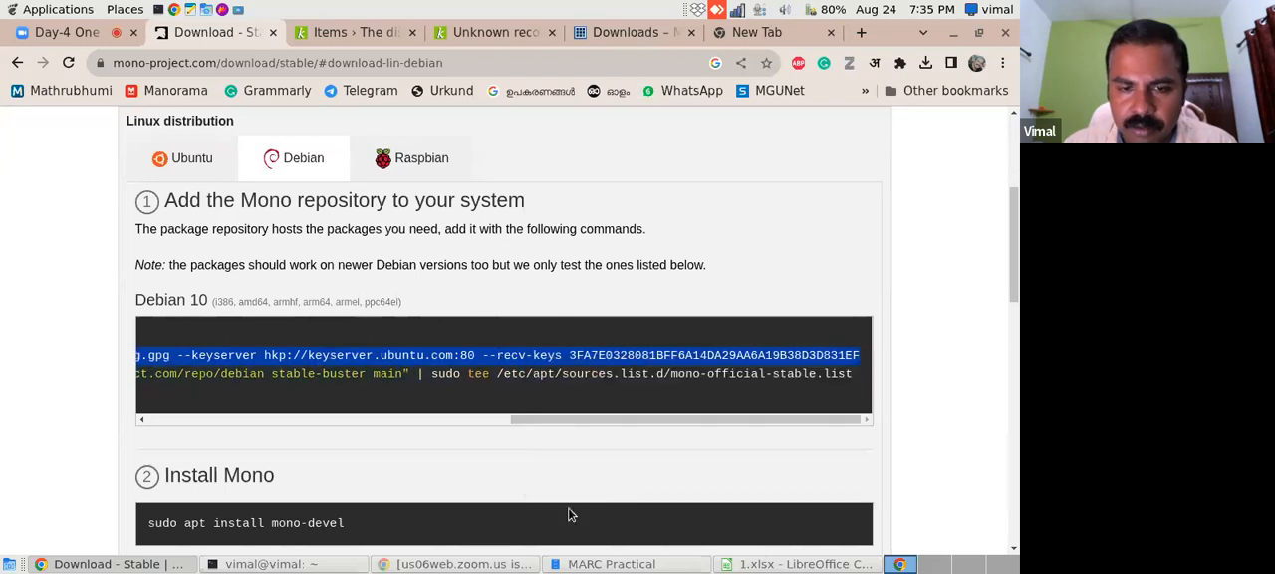
click(309, 565)
right_click(320, 351)
click(367, 409)
key(Return)
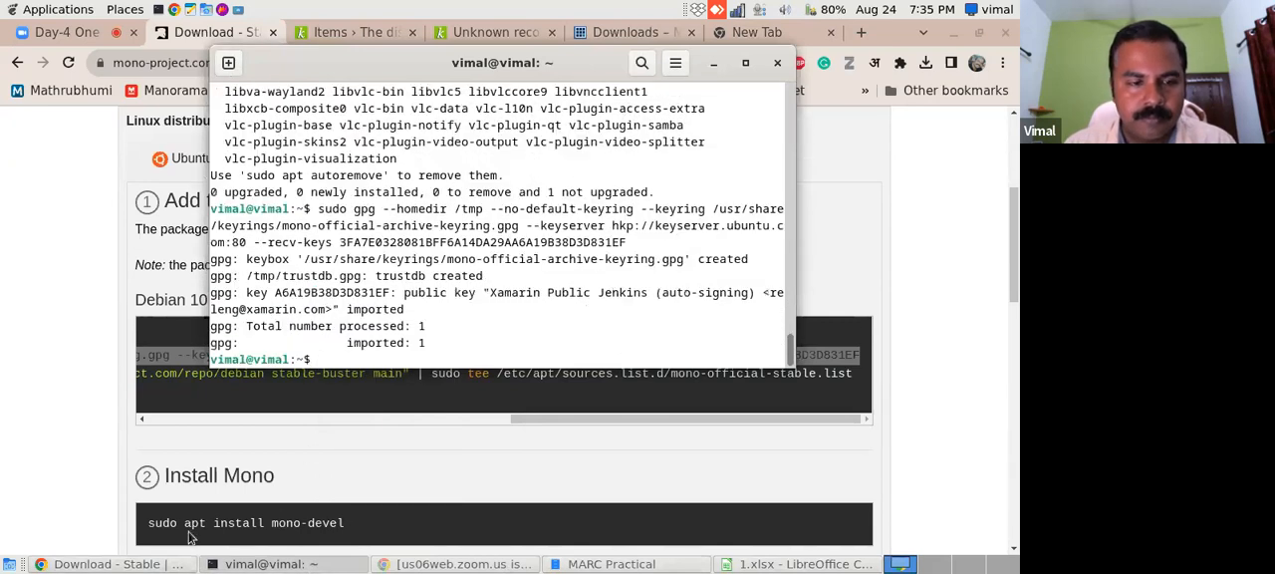
- Copy the complete echo "deb ..." line, through /etc/apt/sources.list.d/mono-official-stable.list, from the Debian 10 instructions on the Mono page
click(180, 468)
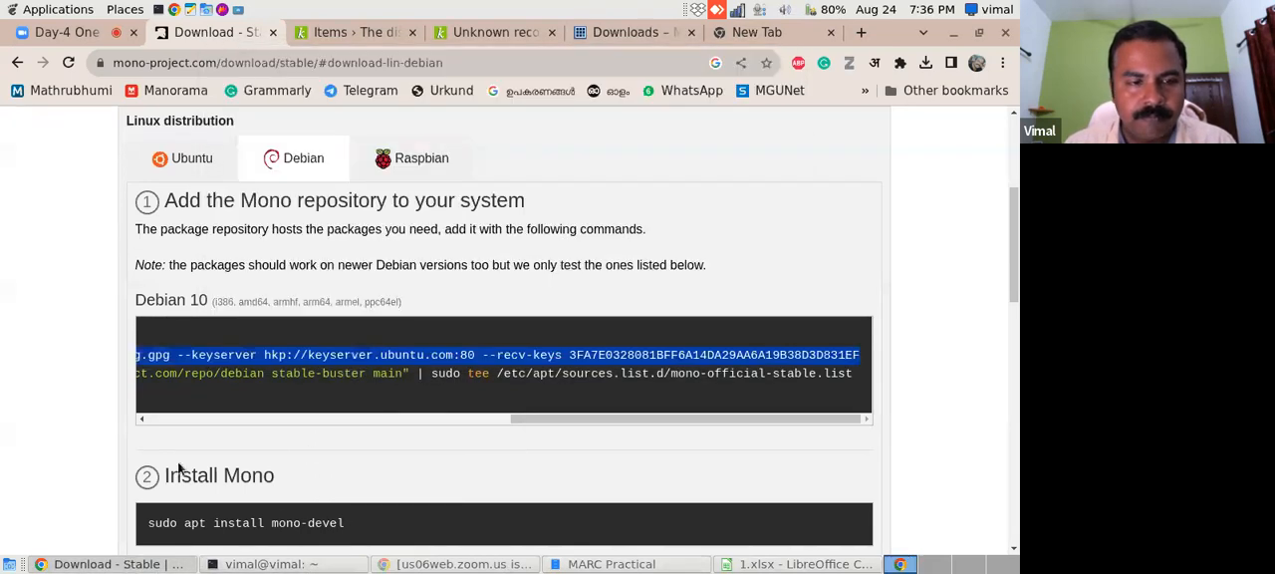
click(518, 422)
drag(536, 419, 142, 423)
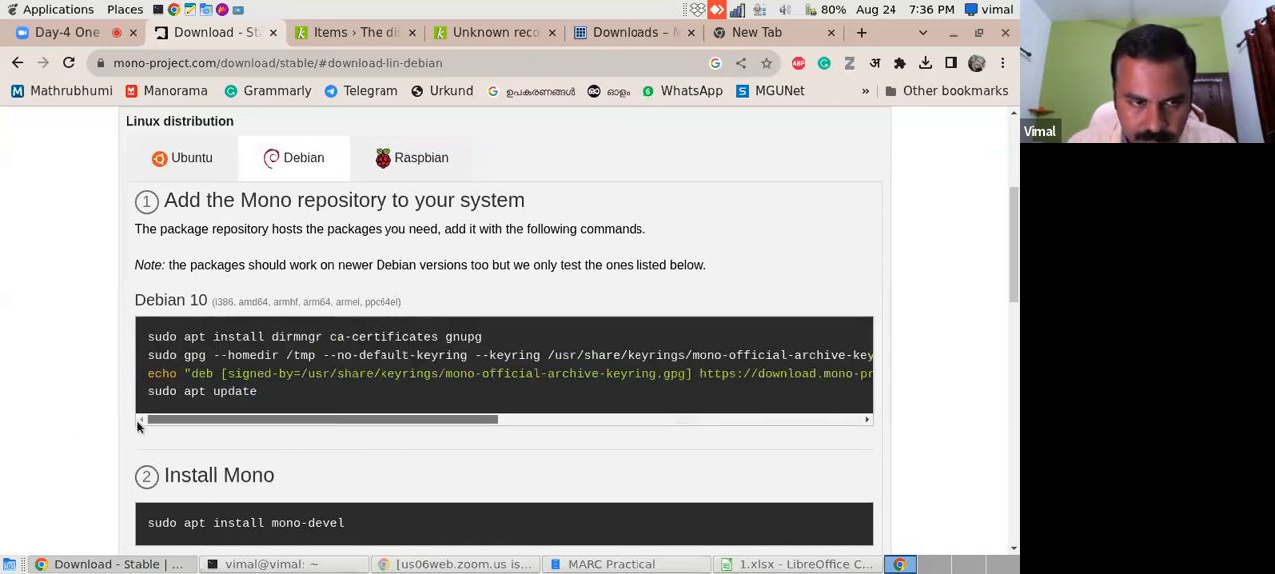
drag(142, 373, 743, 380)
click(318, 388)
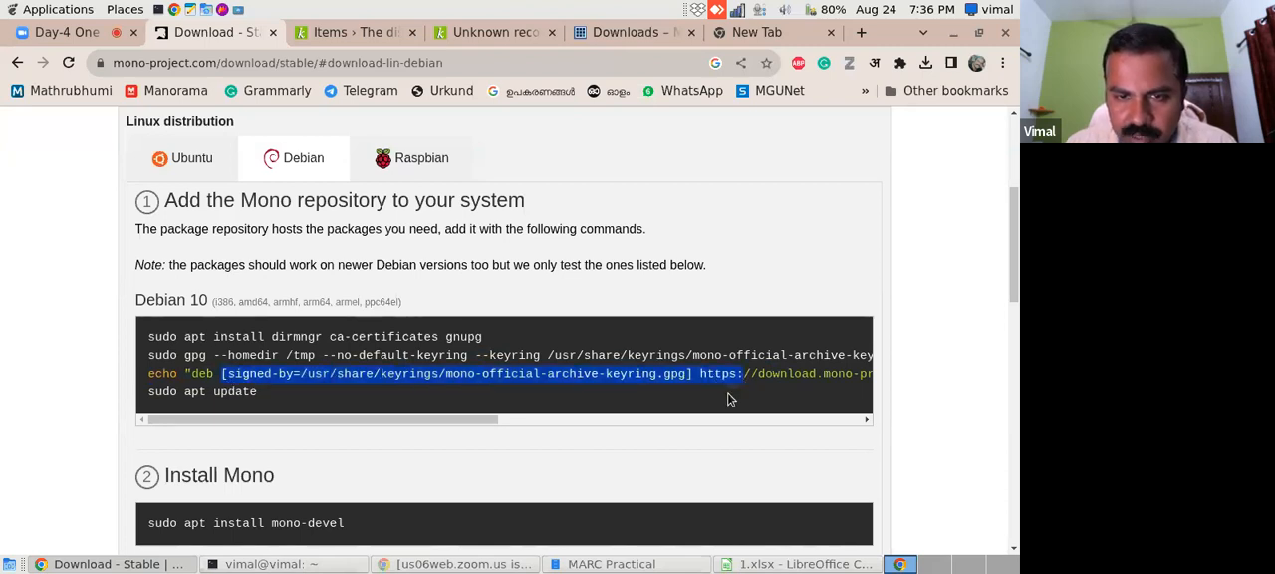
click(727, 400)
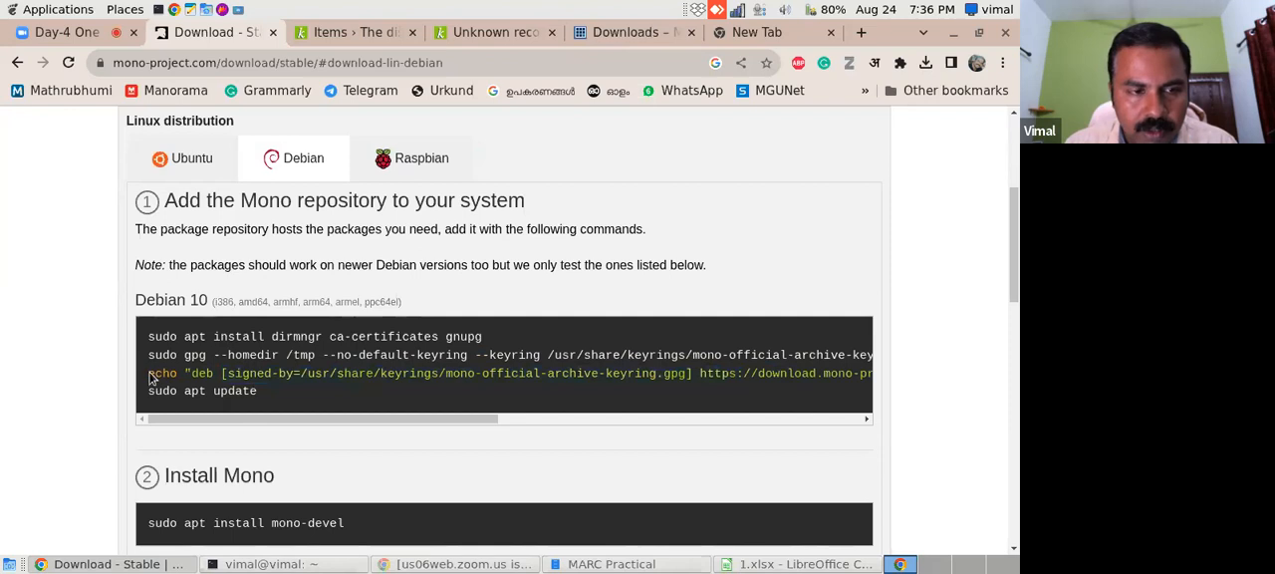
drag(149, 374, 884, 375)
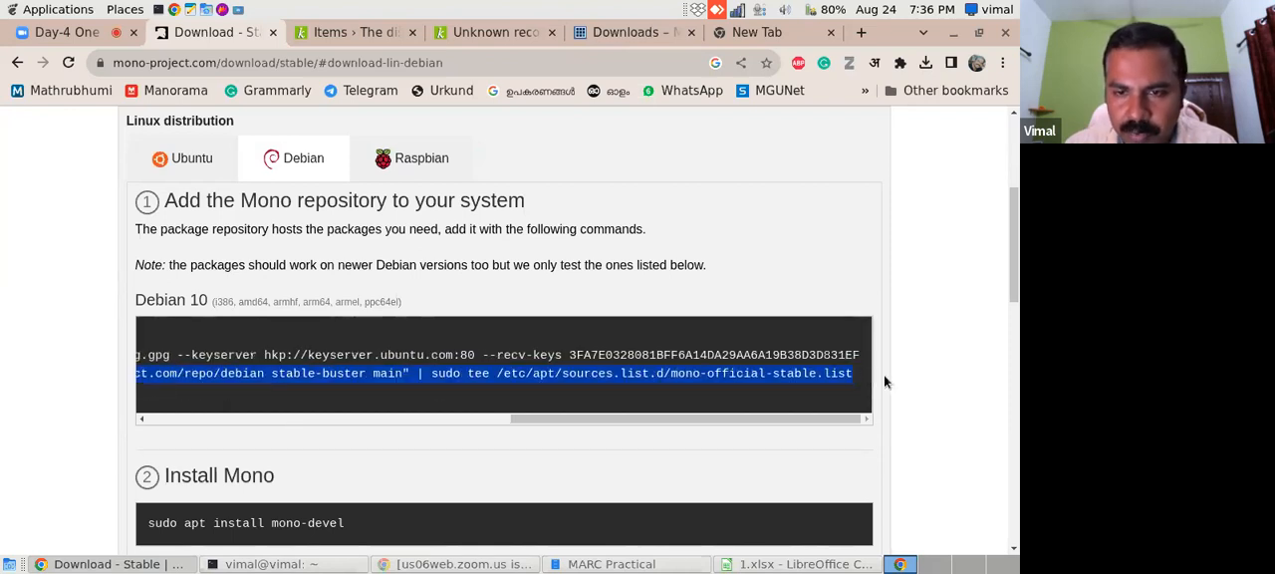
right_click(783, 397)
click(558, 422)
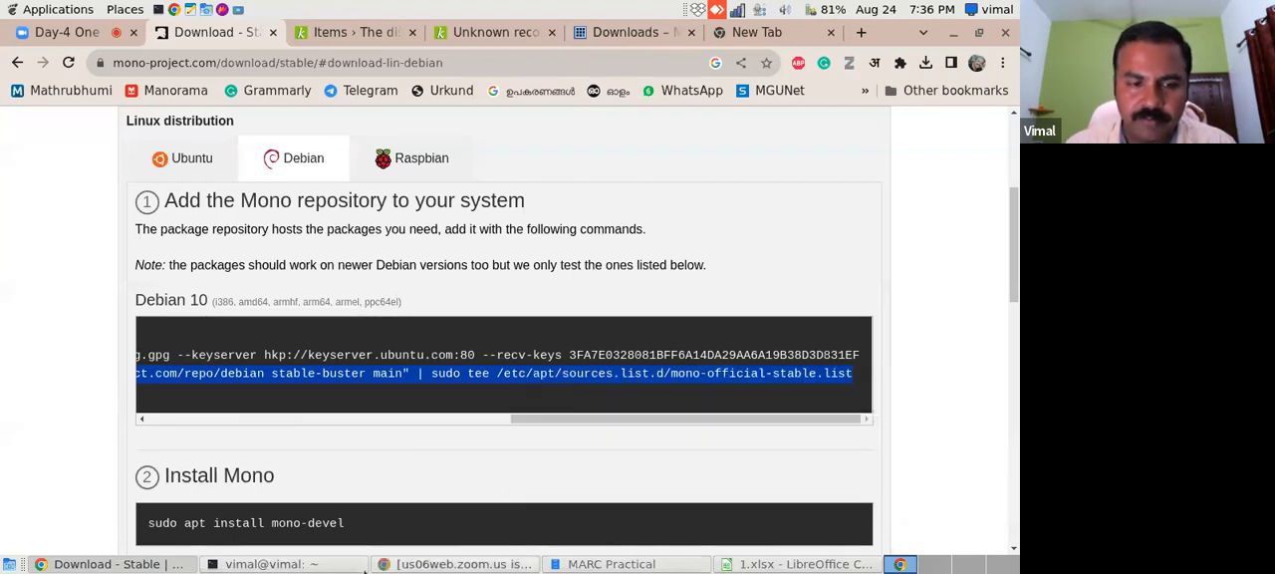
- Run the copied echo command in the terminal to write the Mono stable-buster repository into mono-official-stable.list
click(289, 564)
right_click(321, 352)
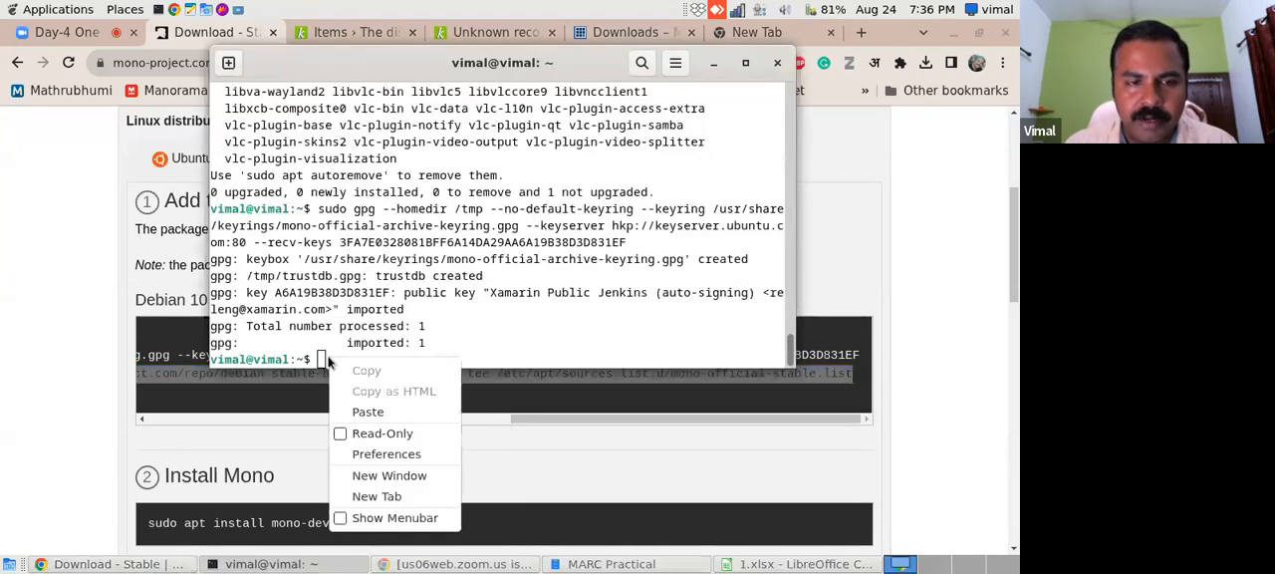
click(357, 414)
key(Right)
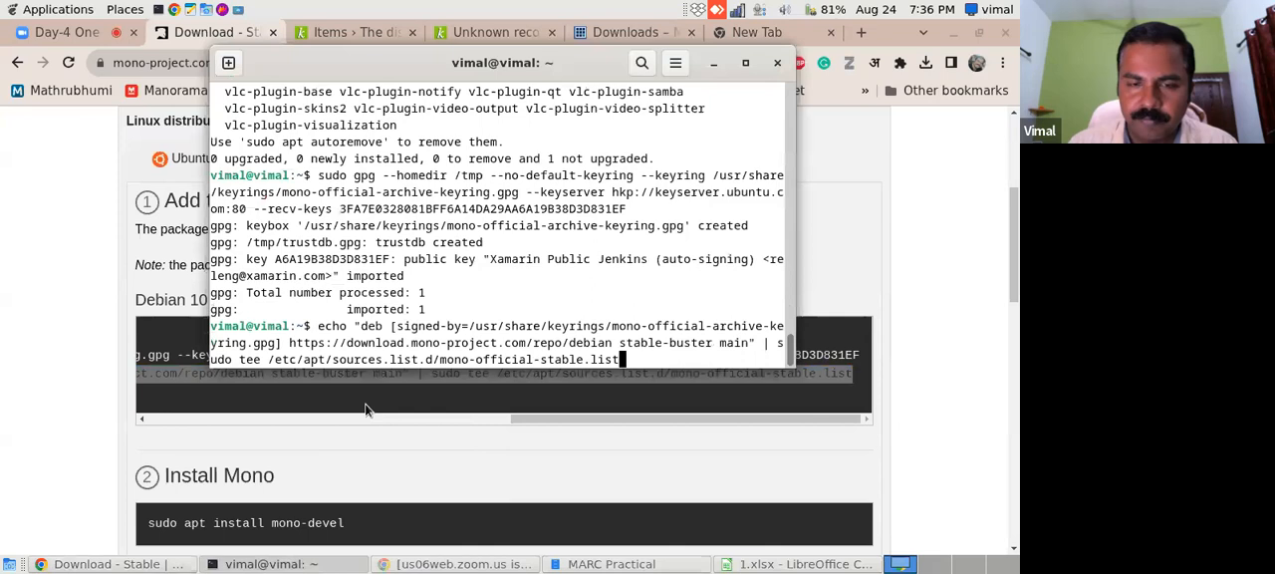
key(Return)
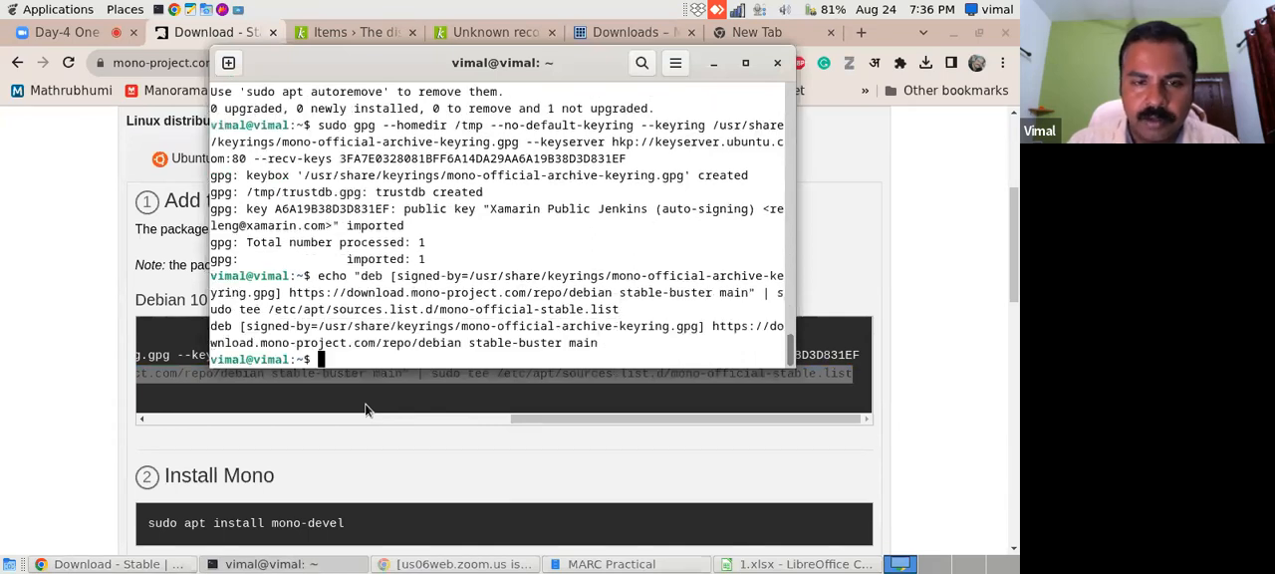
- Copy "sudo apt update" from the Debian 10 instructions and run it in the terminal
click(324, 487)
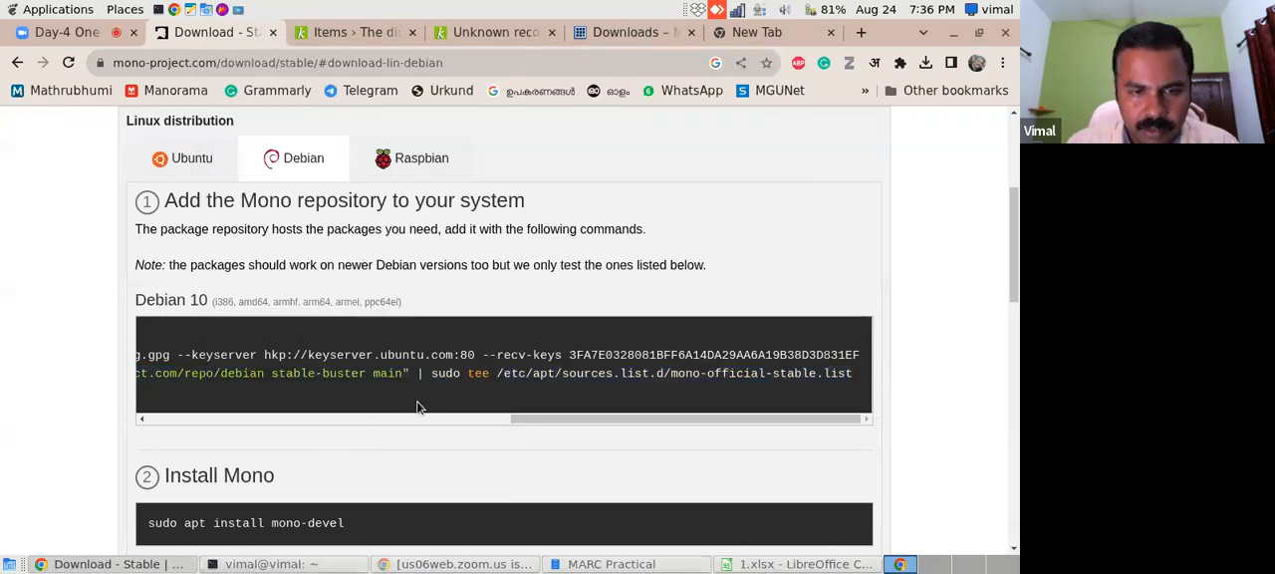
drag(588, 419, 256, 397)
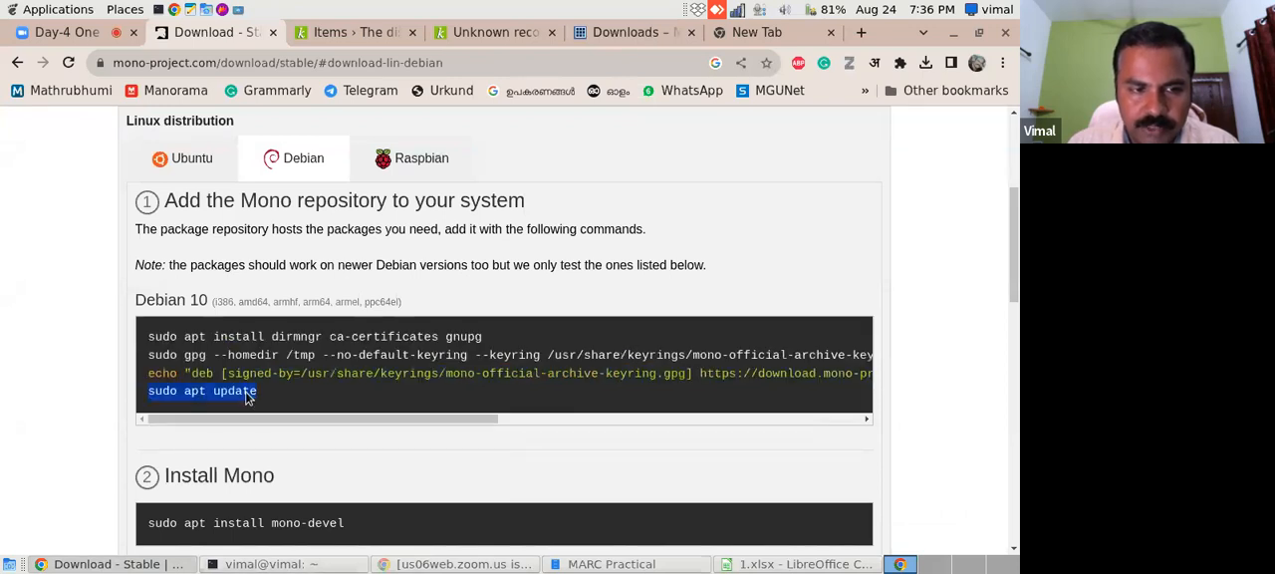
right_click(237, 393)
click(267, 403)
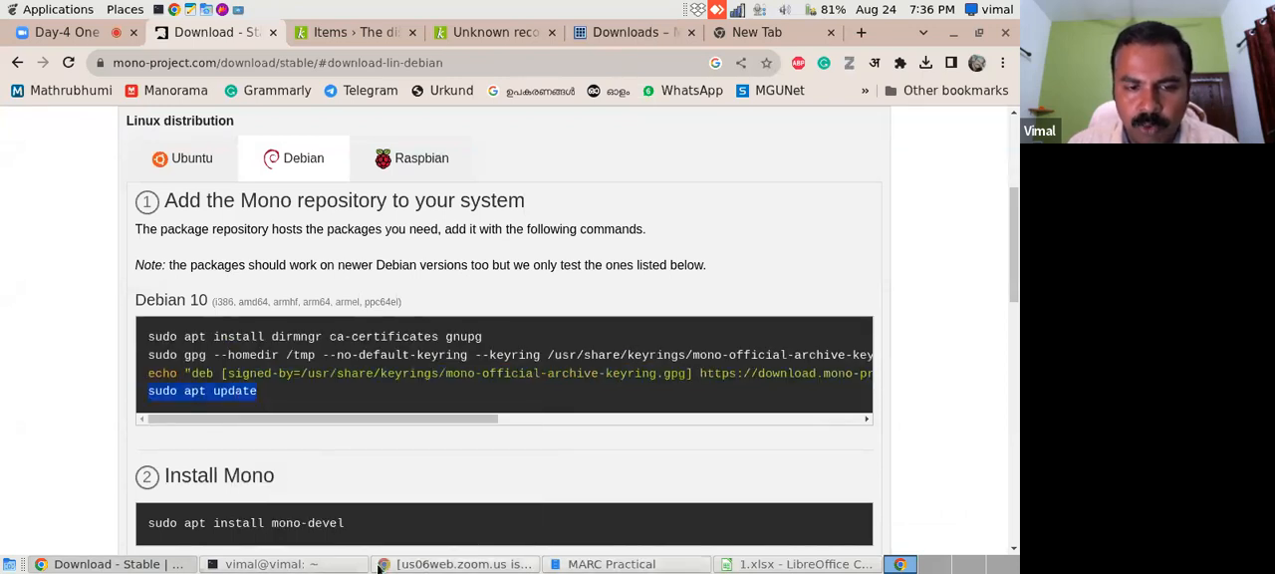
click(297, 566)
right_click(329, 361)
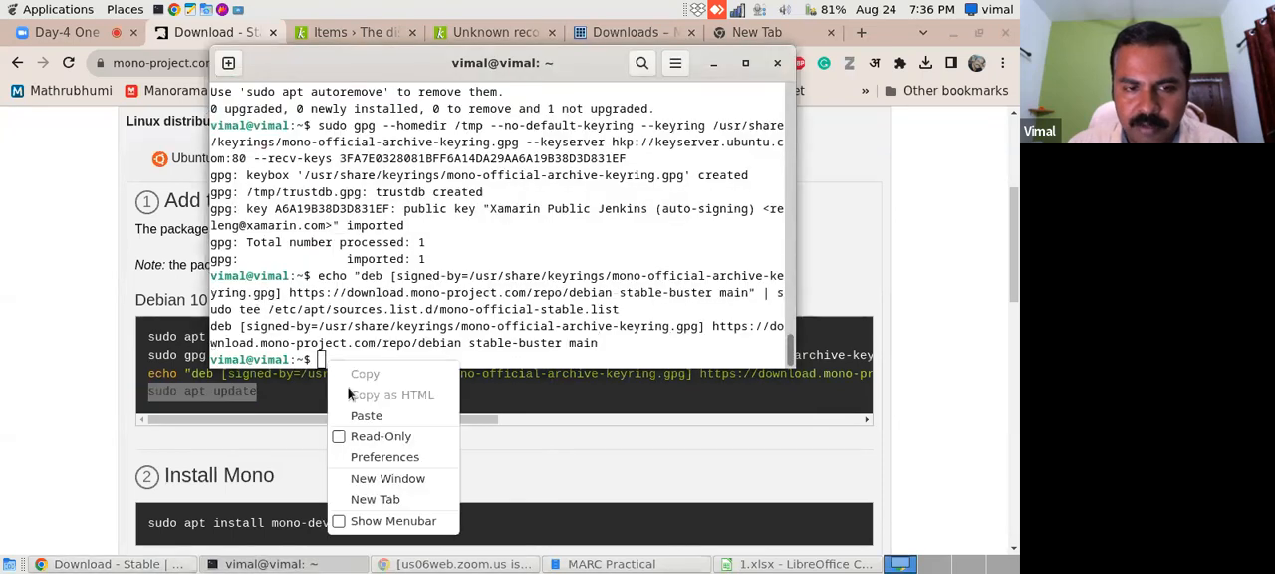
click(368, 416)
key(Return)
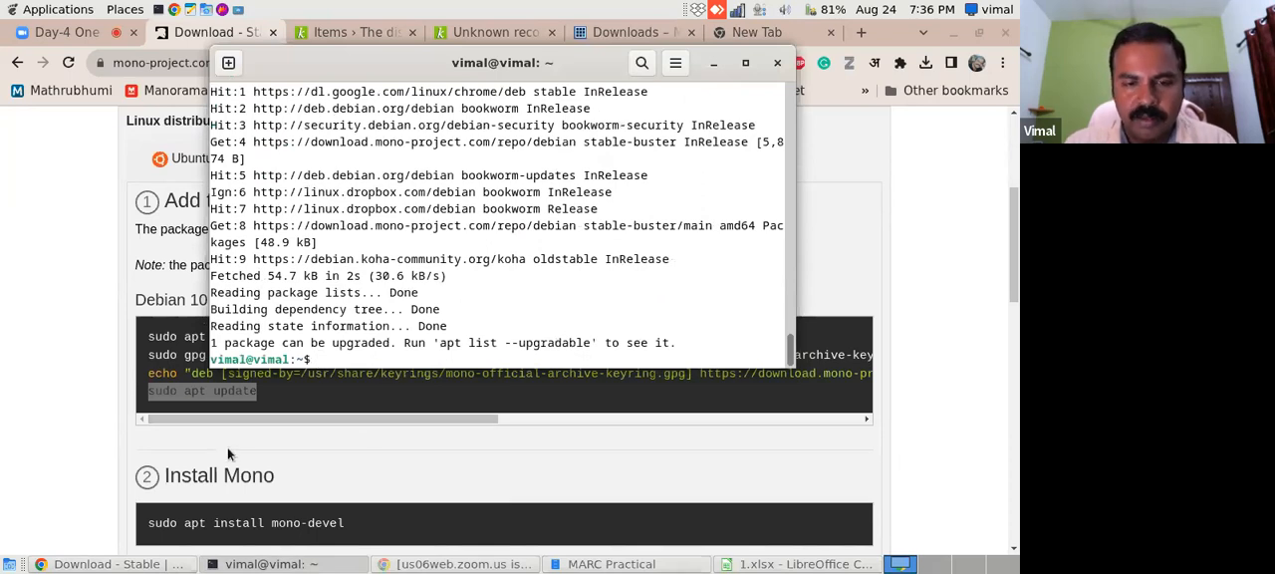
- Clear the terminal and open /etc/apt/sources.list with "sudo mousepad"
text(clear)
key(Return)
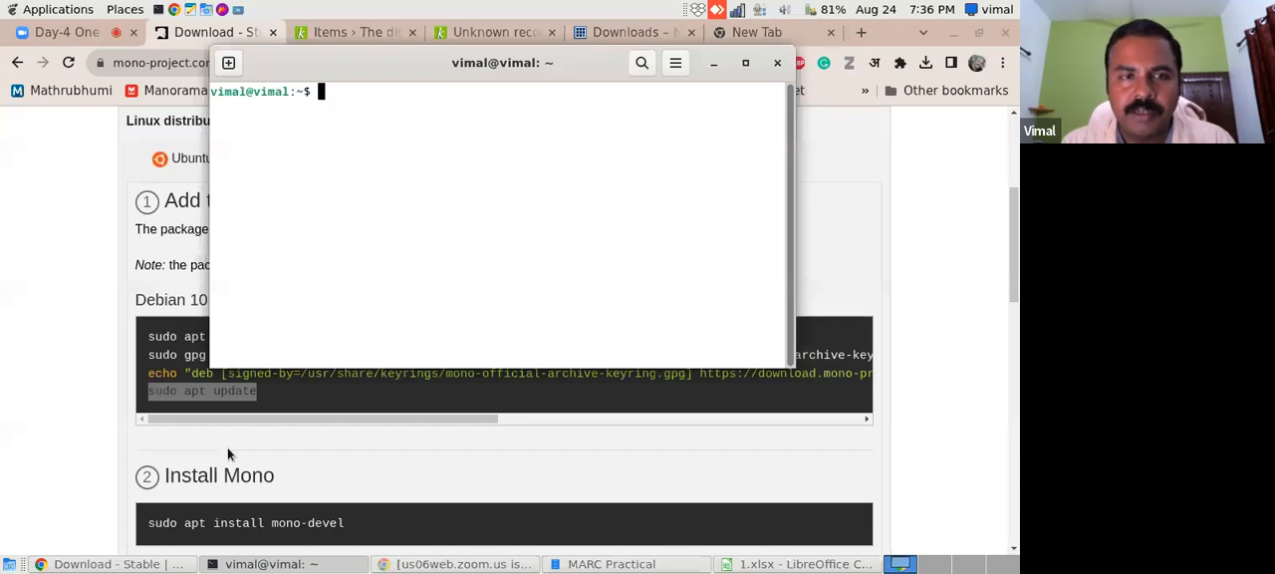
text(sudo mo)
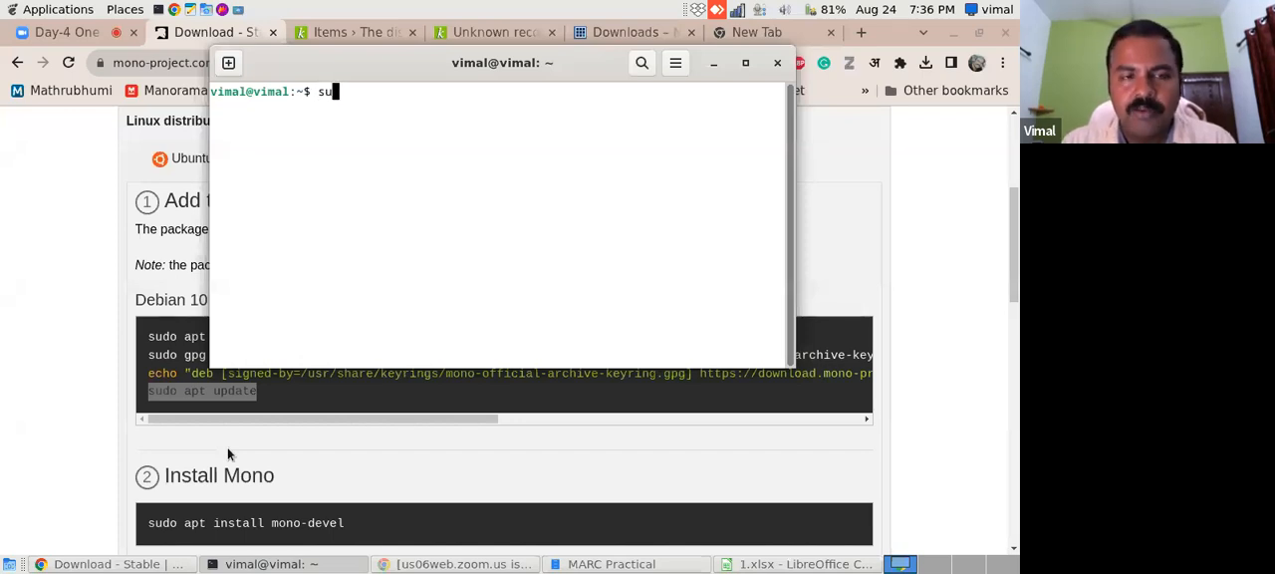
text(usepad)
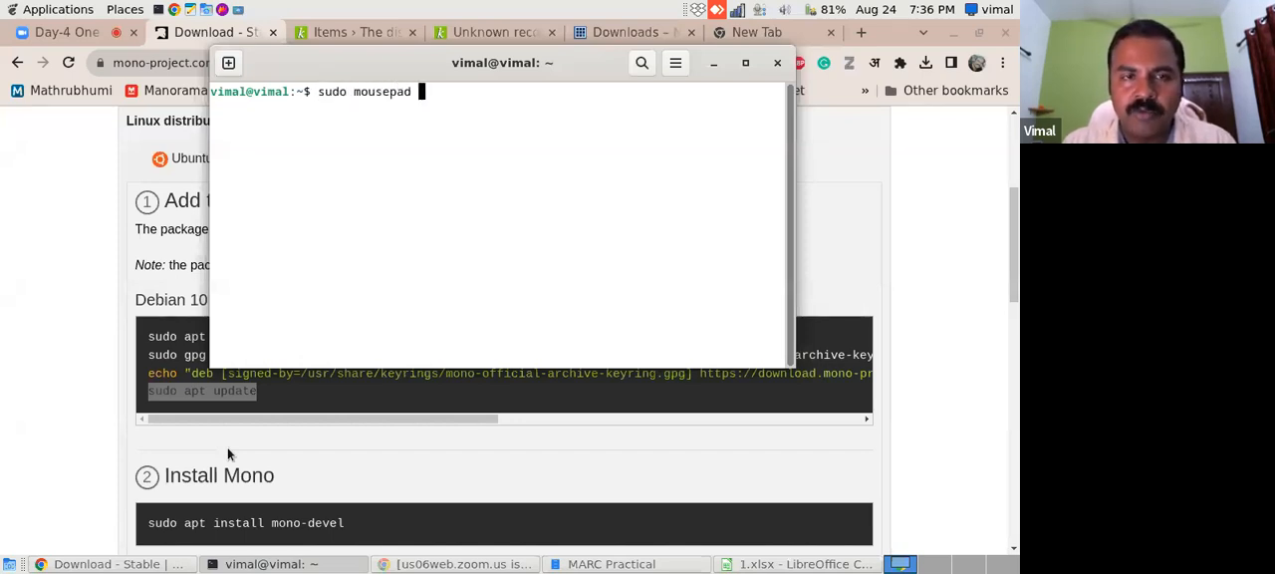
text( /)
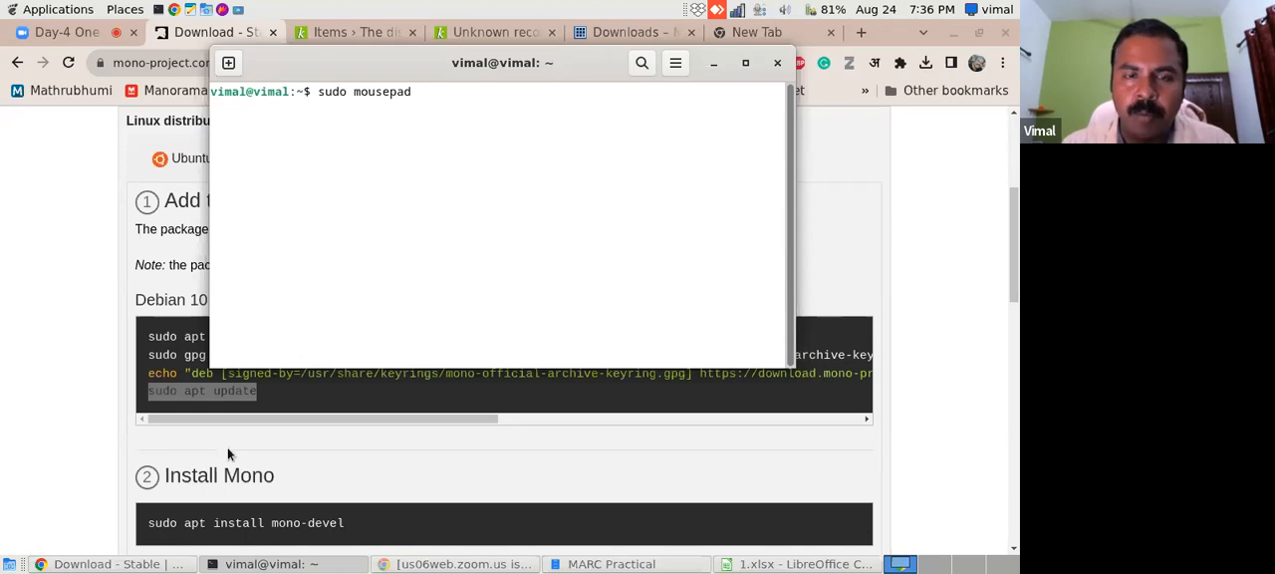
text(etc/)
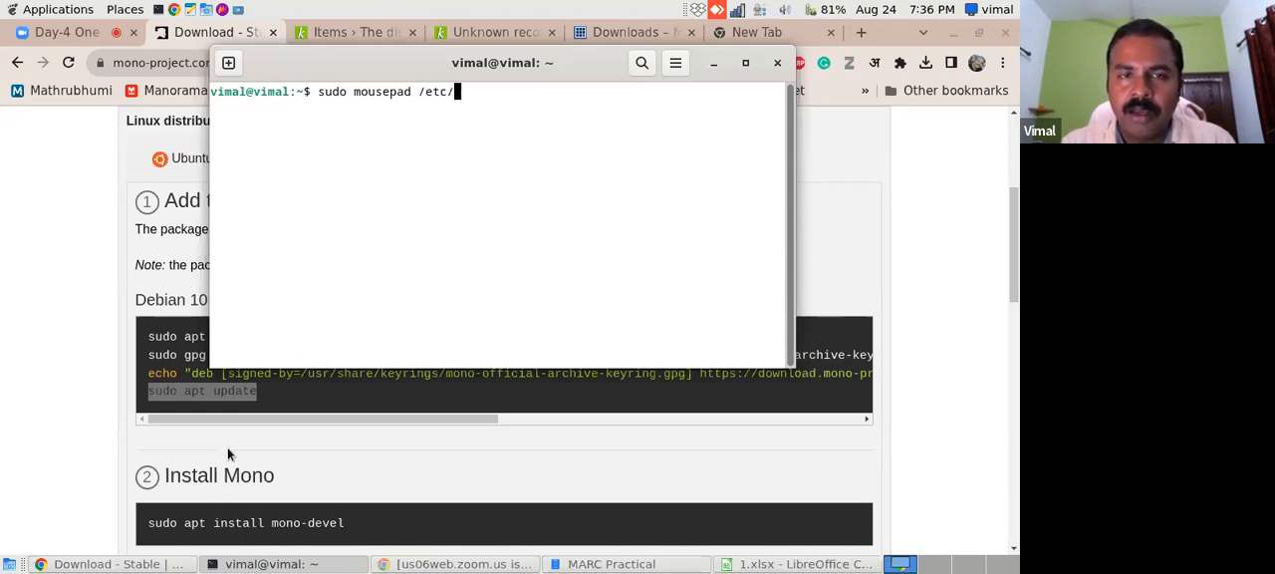
text(apt/sou)
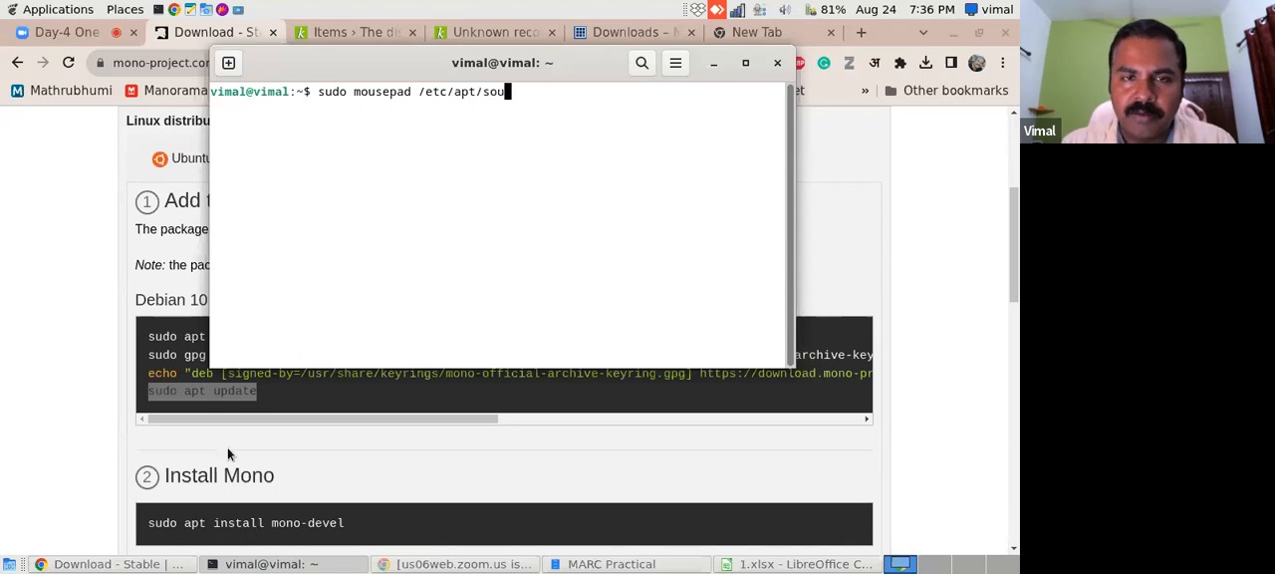
key(Tab)
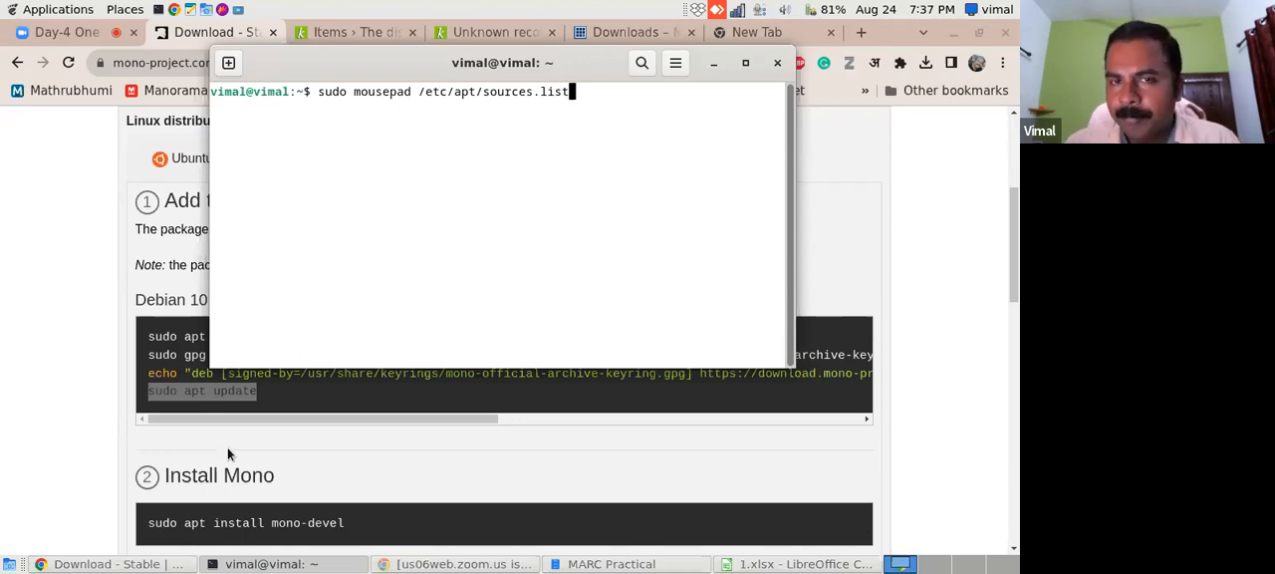
key(Return)
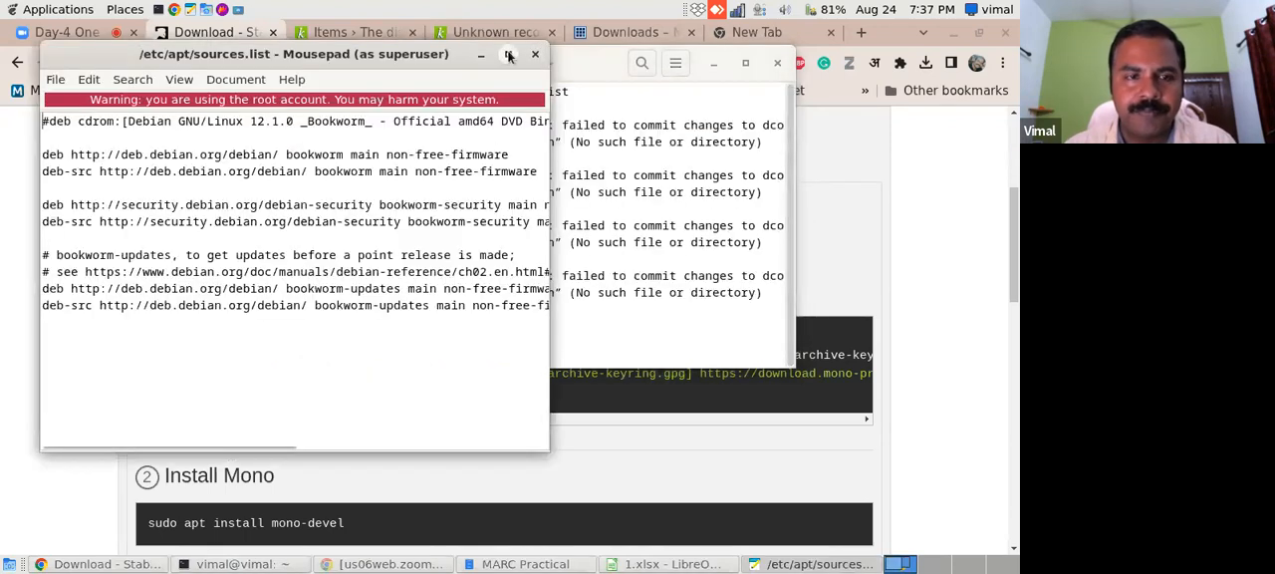
- Maximize the sources.list file, examine its first deb line and the bookworm release name, and close the editor
click(508, 52)
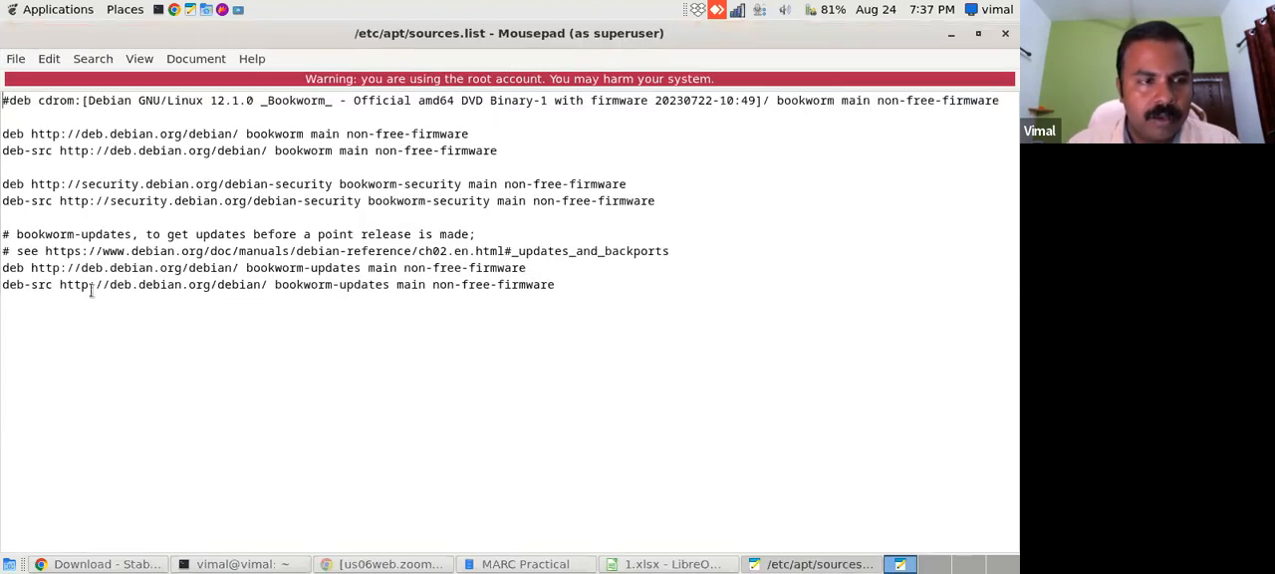
drag(5, 137, 475, 126)
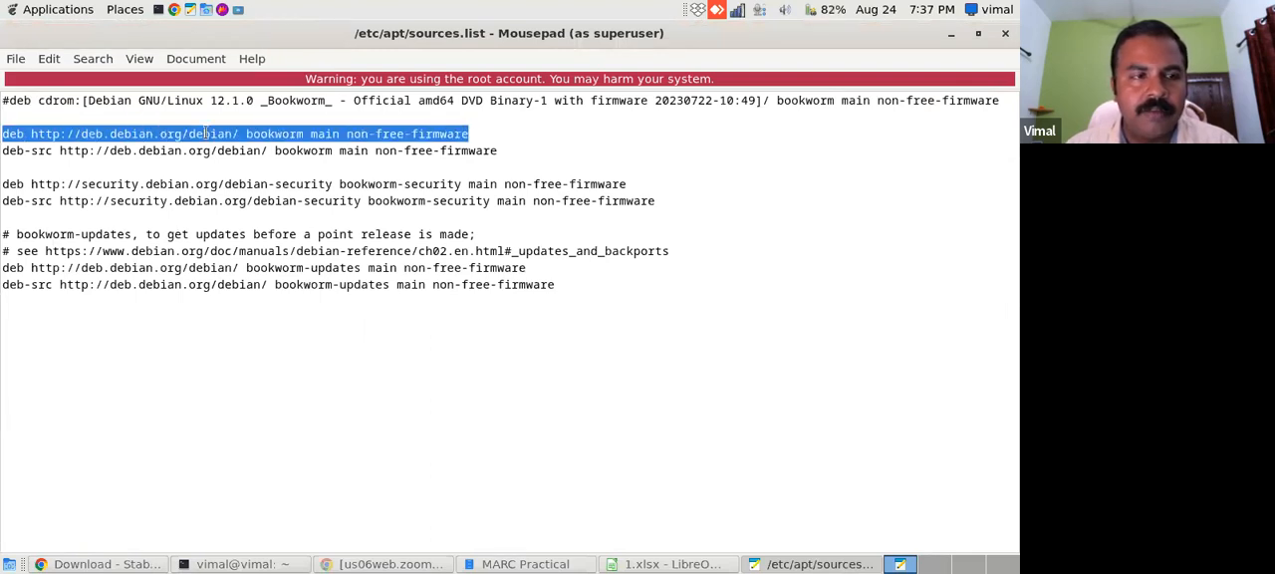
click(172, 133)
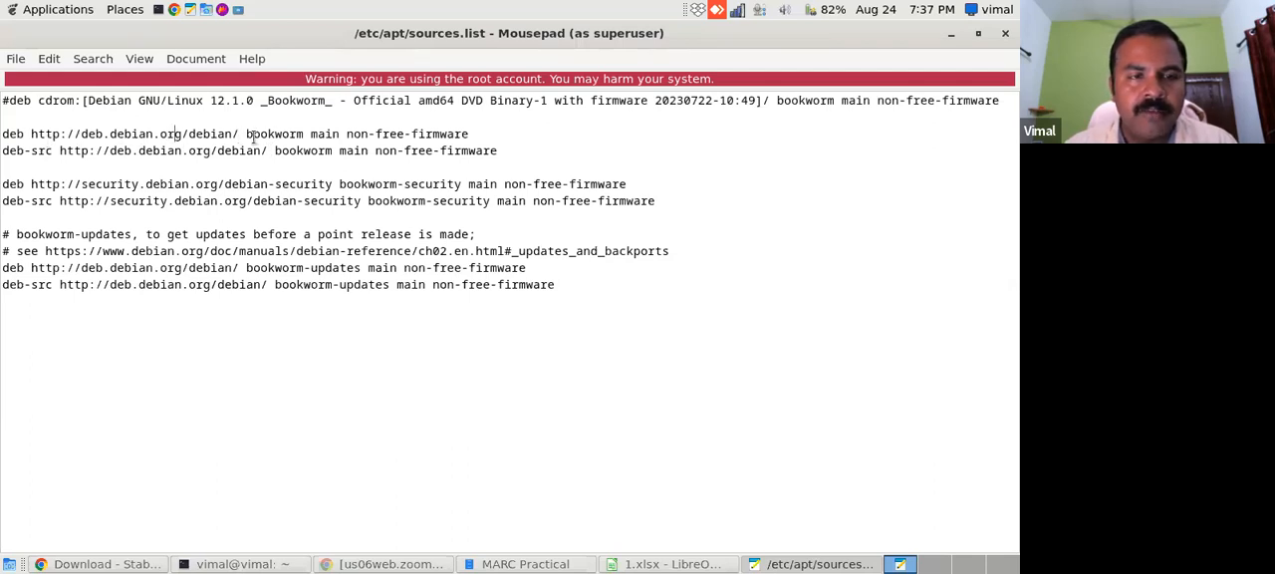
drag(246, 133, 303, 134)
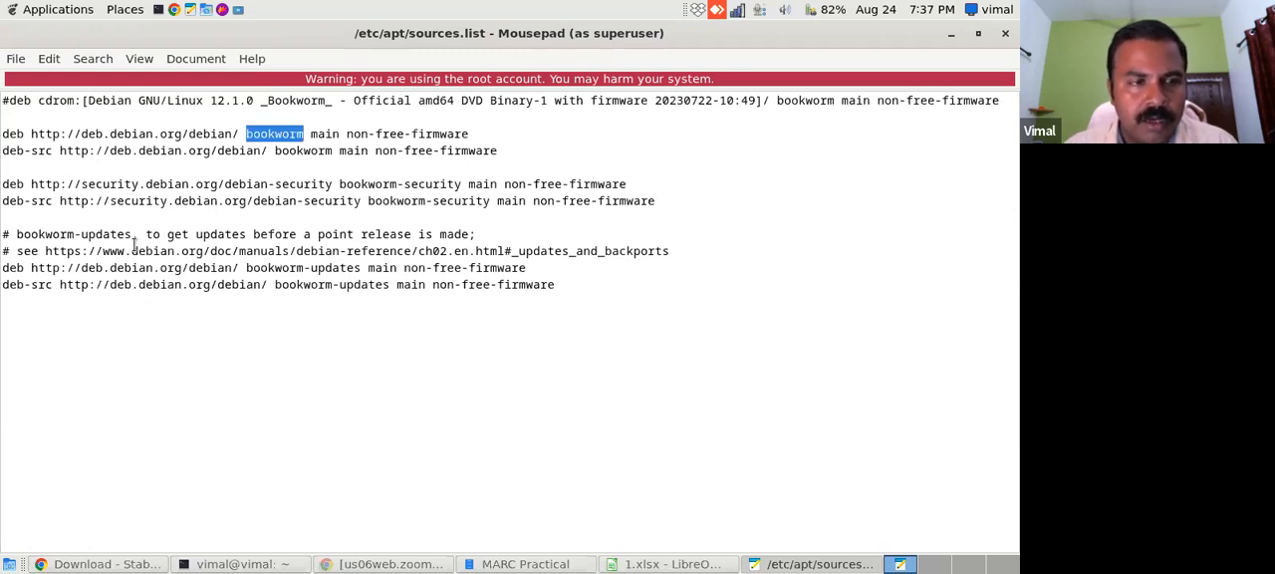
click(1005, 32)
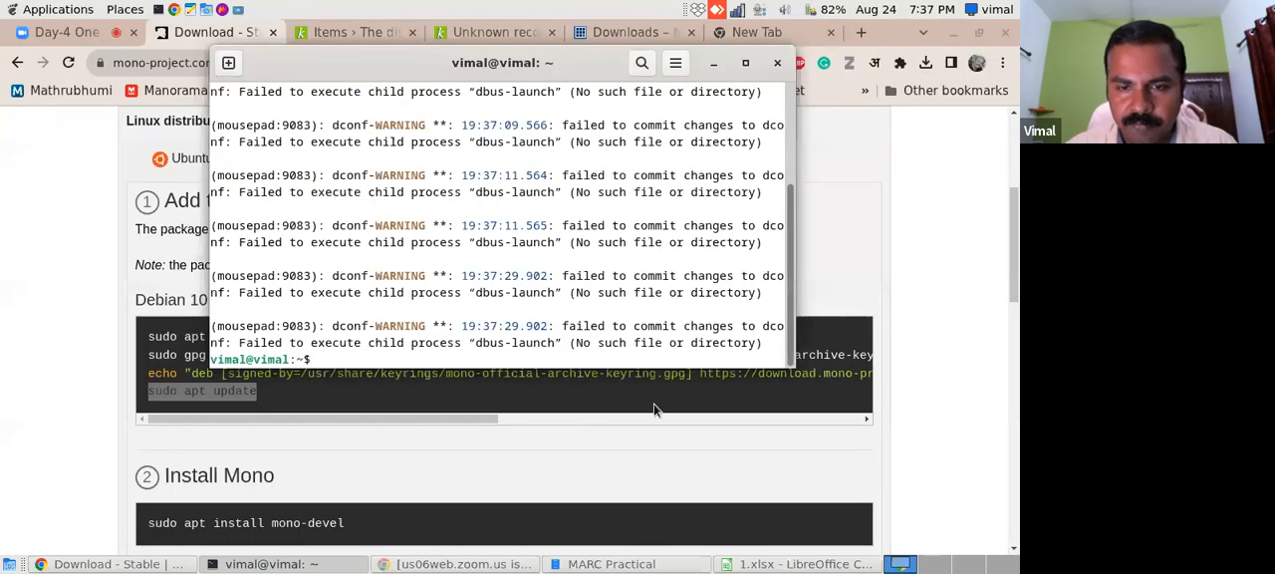
- Copy the path /etc/apt/sources.list.d/mono-official-stable.list from the end of the echo command on the Mono page
click(561, 414)
drag(250, 418, 642, 414)
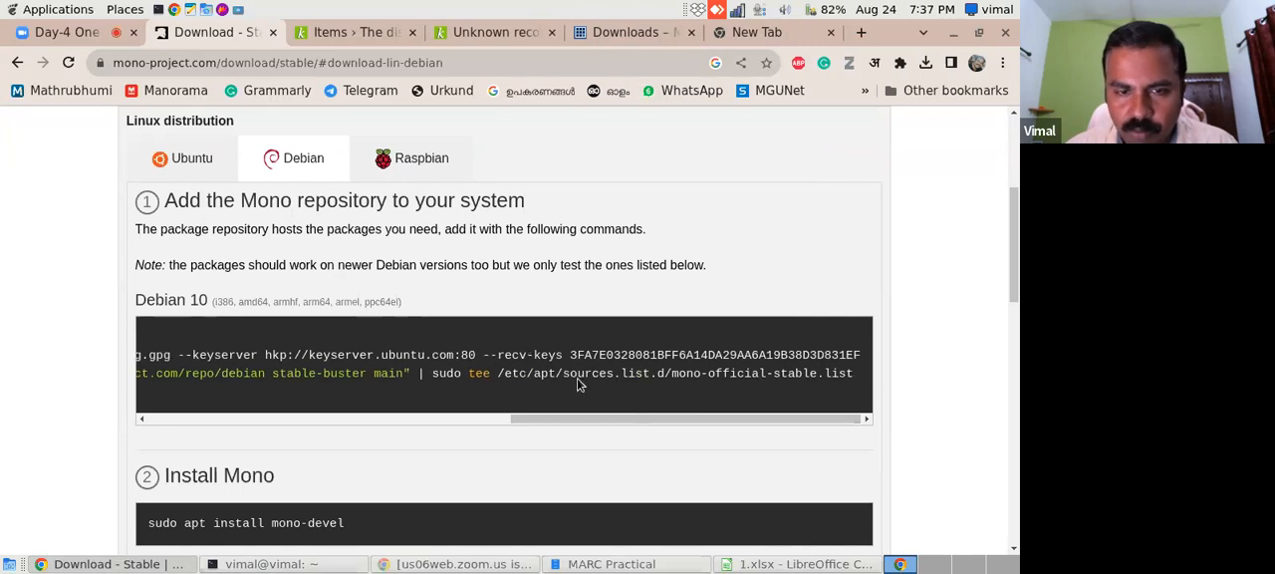
drag(499, 375, 848, 378)
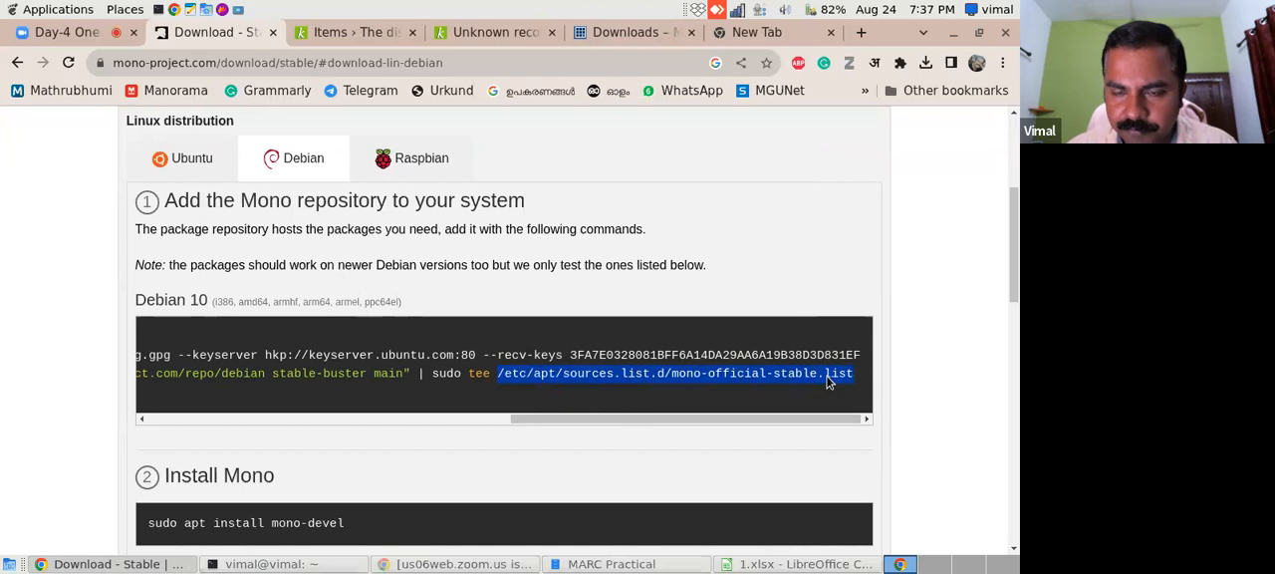
right_click(827, 384)
click(803, 390)
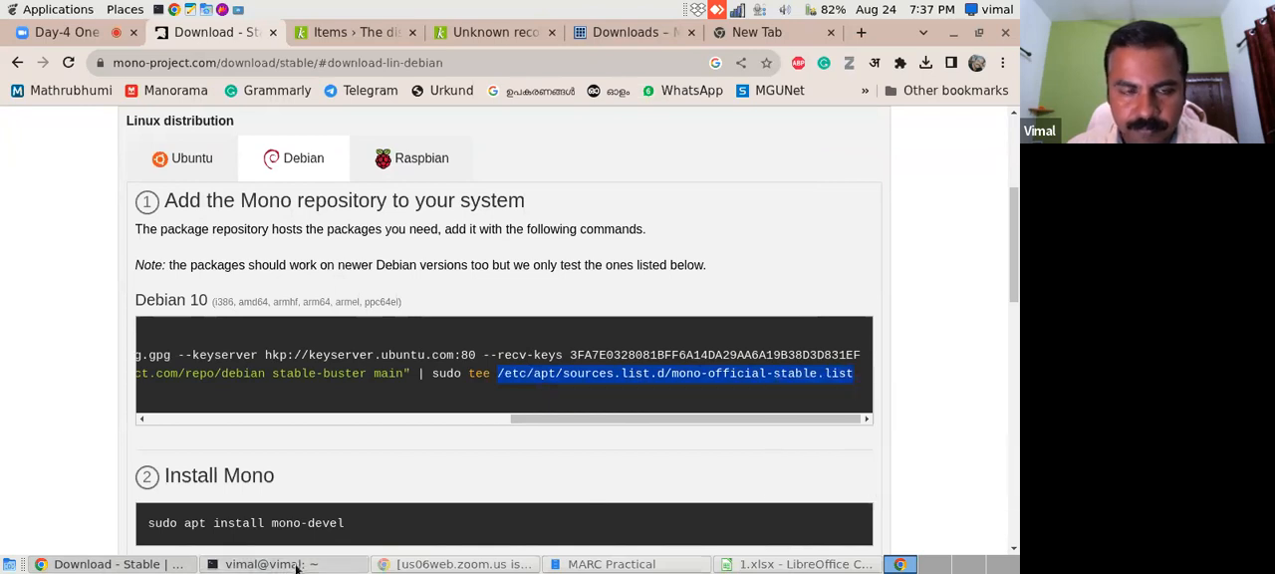
- Open /etc/apt/sources.list.d/mono-official-stable.list from the terminal with "sudo mousepad", using the copied path
click(297, 564)
text(sudo mousepad)
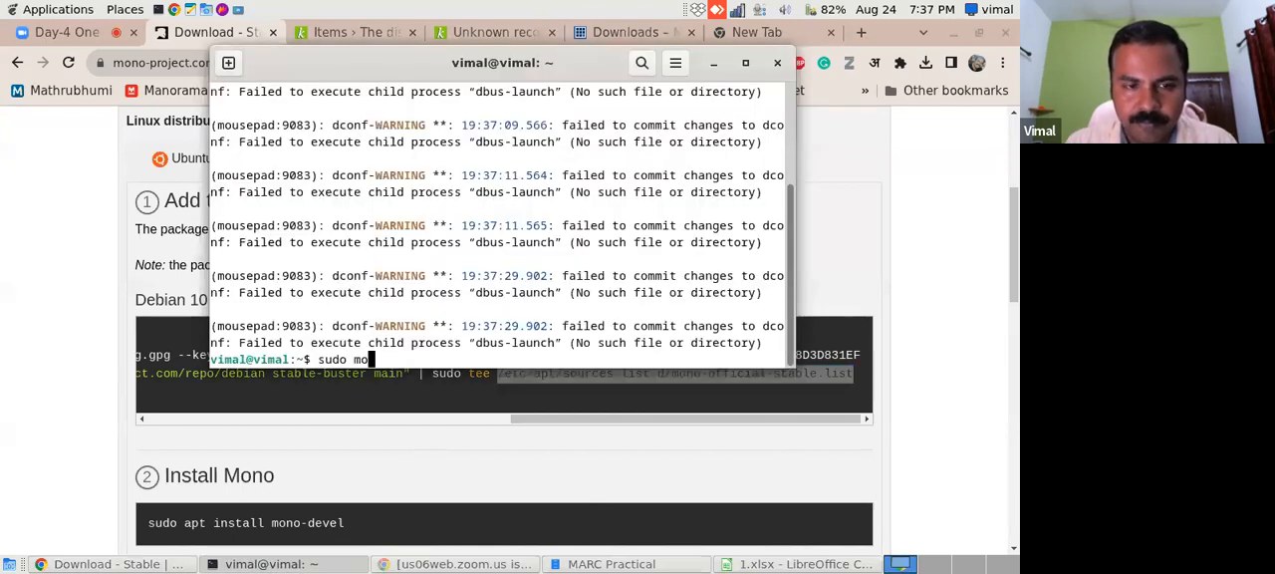
right_click(420, 361)
click(461, 410)
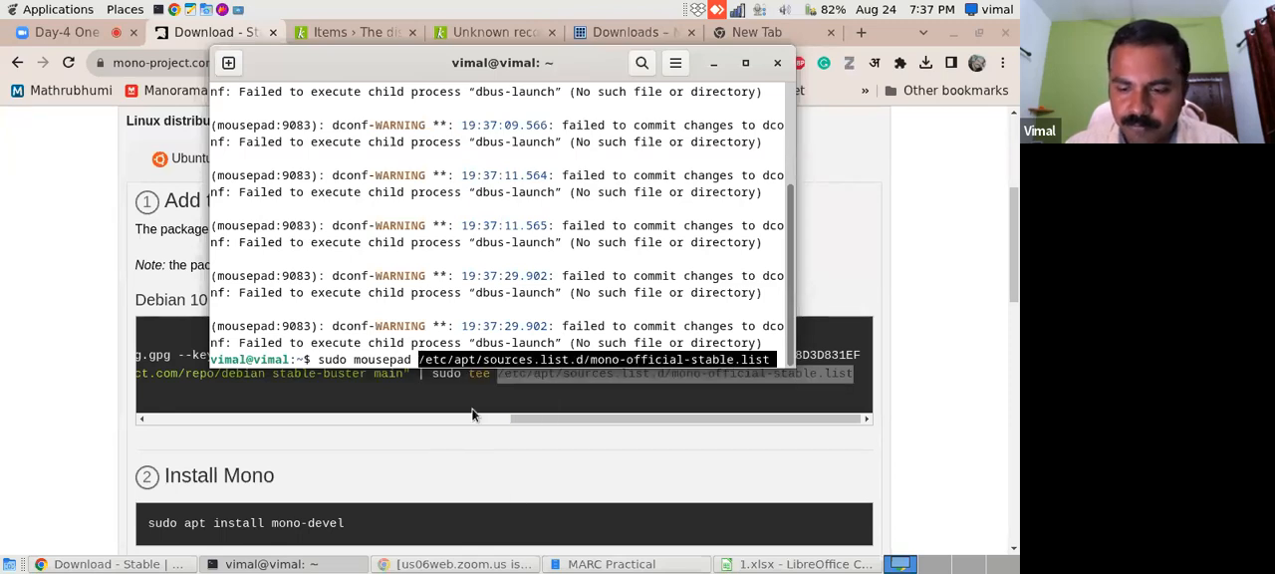
key(Return)
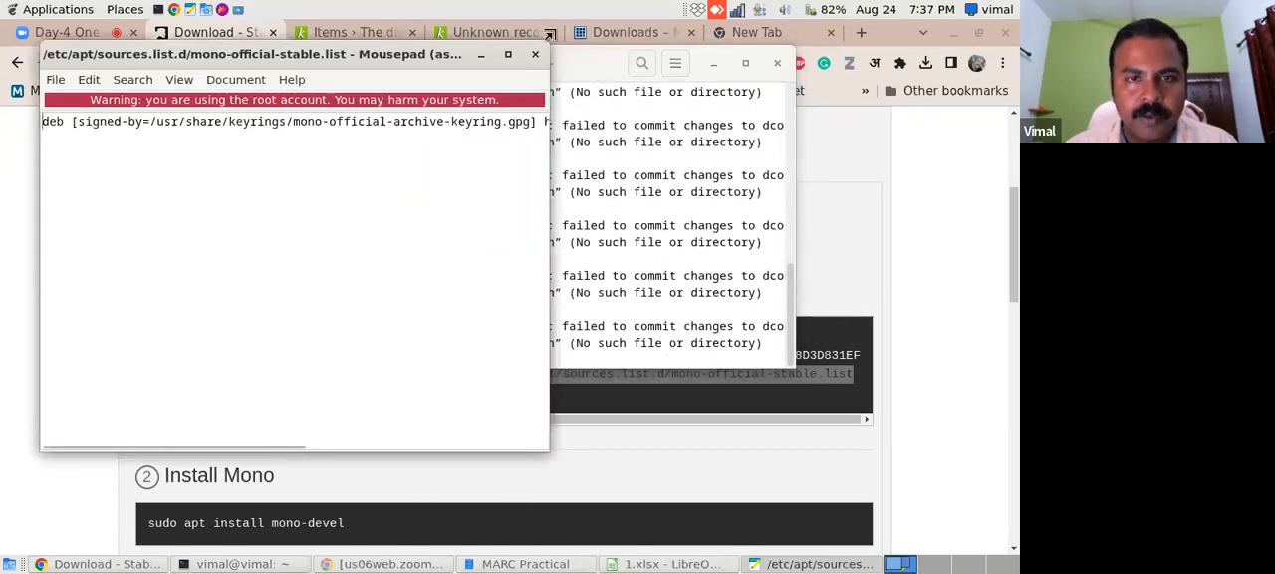
- Maximize the mono-official-stable.list file, examine its deb repository line, and close the editor
click(508, 54)
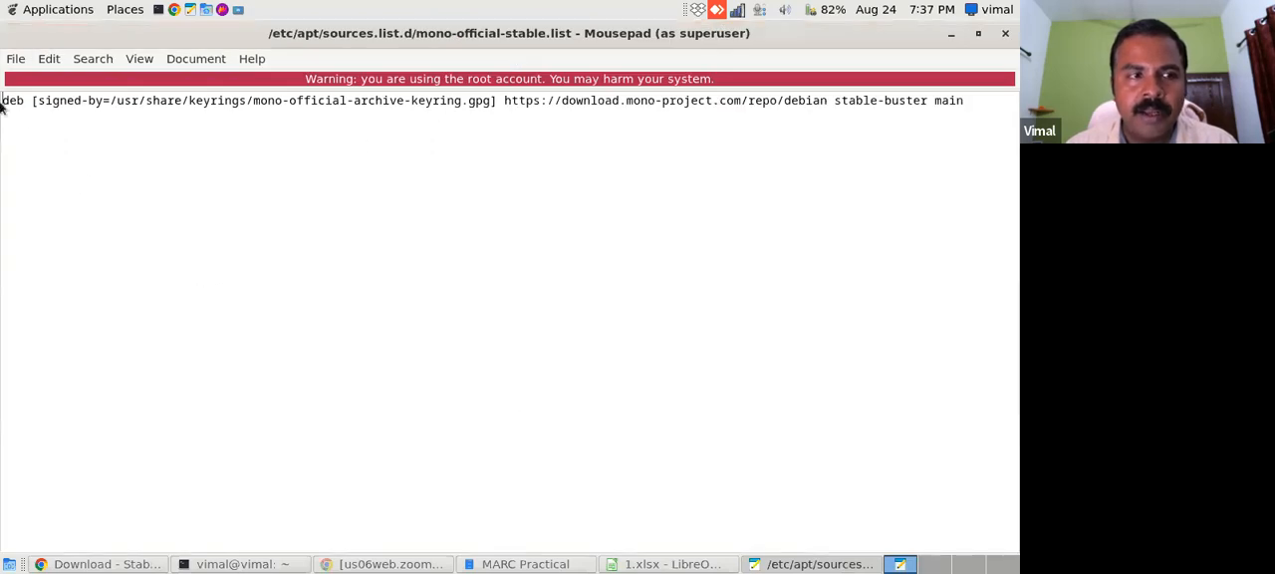
drag(3, 100, 974, 100)
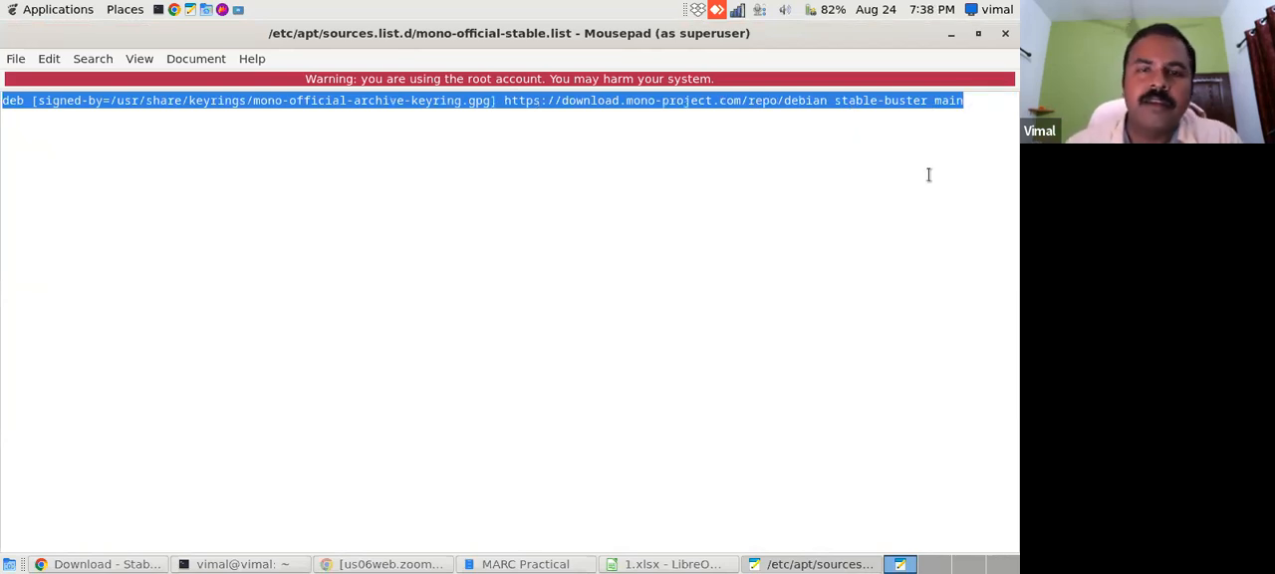
click(632, 227)
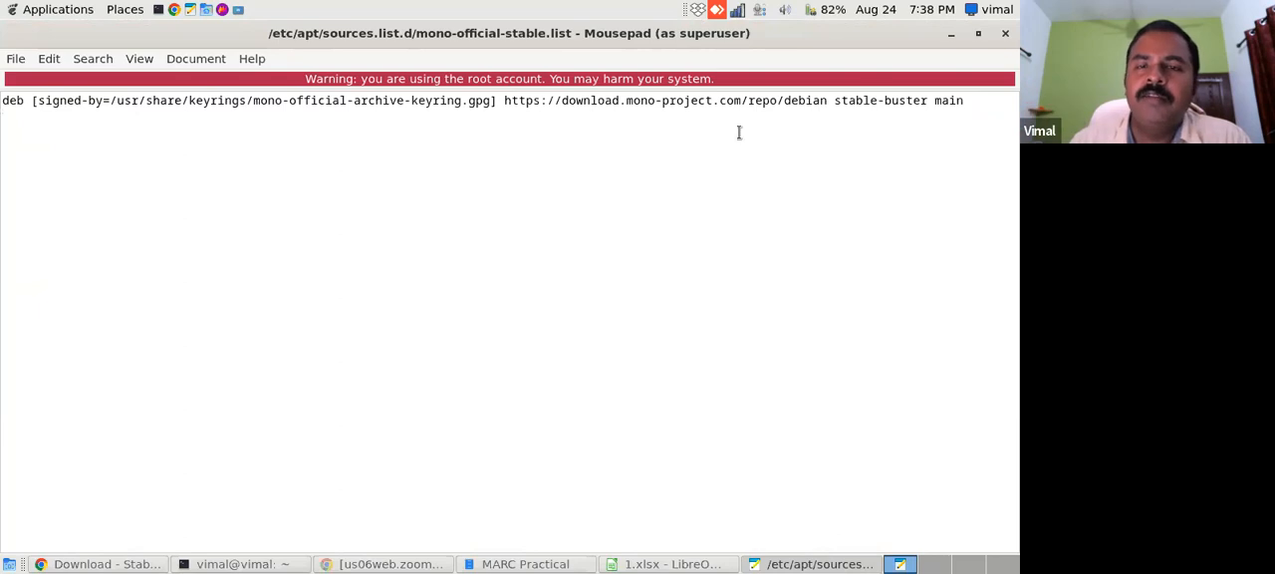
click(1006, 33)
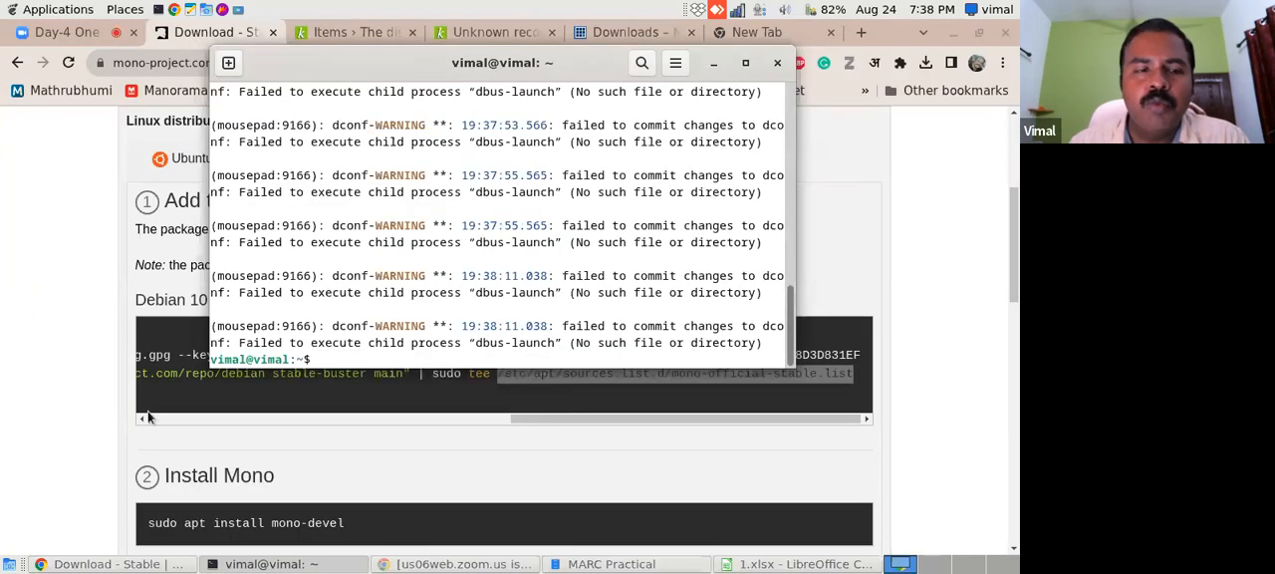
- Copy the command "sudo apt install mono-devel" from the Install Mono section of the Mono download page
click(89, 394)
drag(1012, 290, 1011, 354)
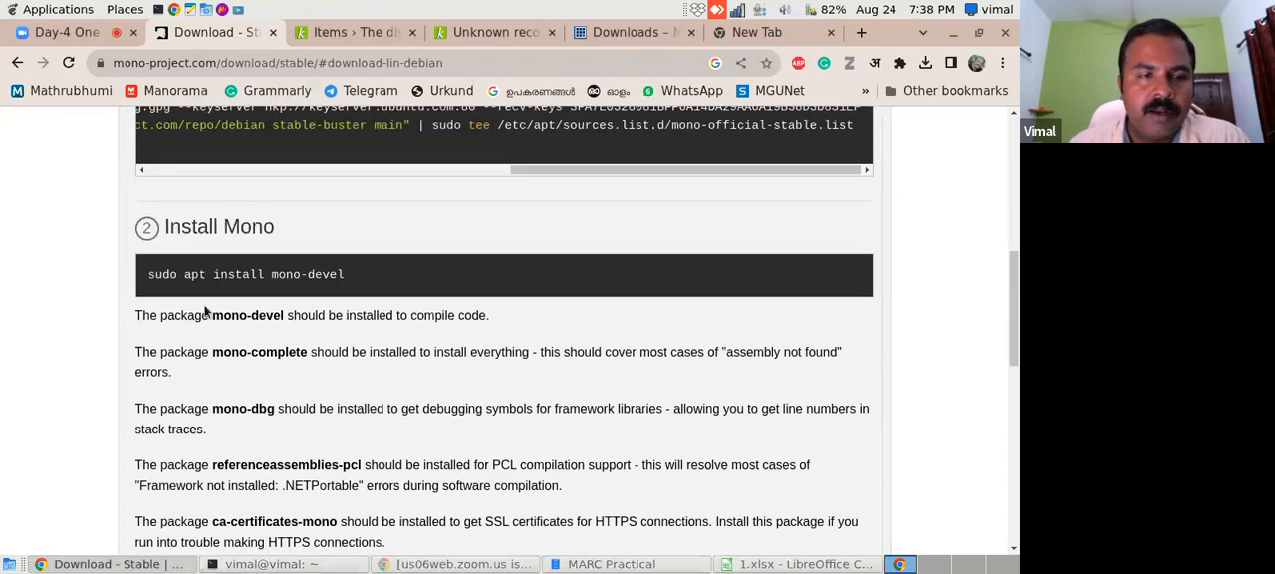
drag(147, 279, 352, 283)
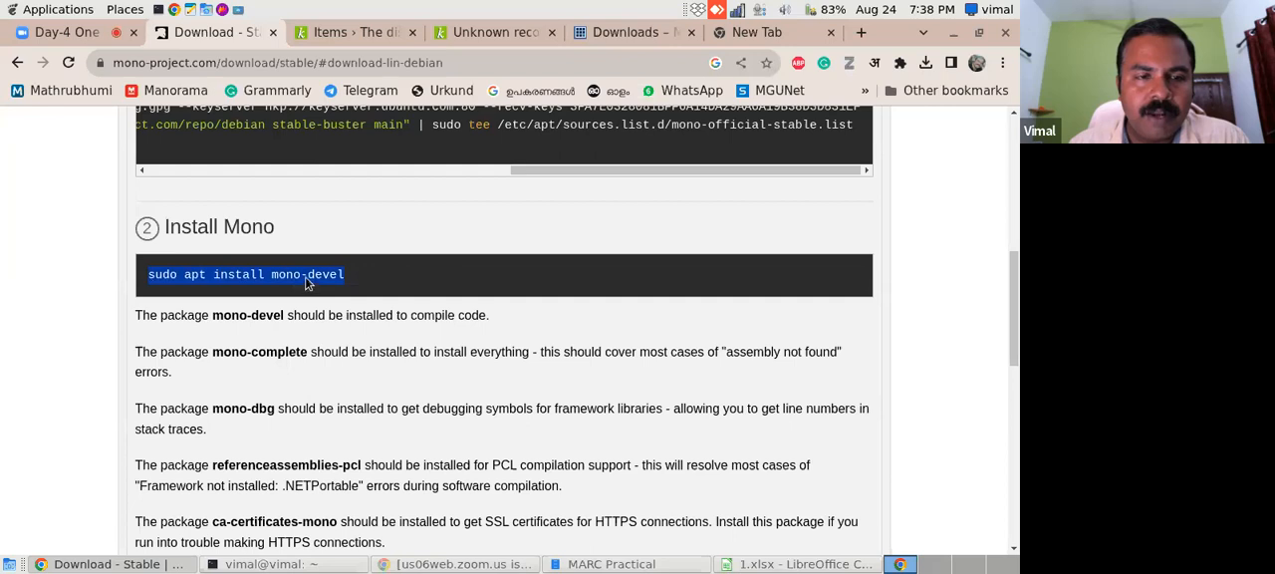
right_click(311, 285)
click(390, 290)
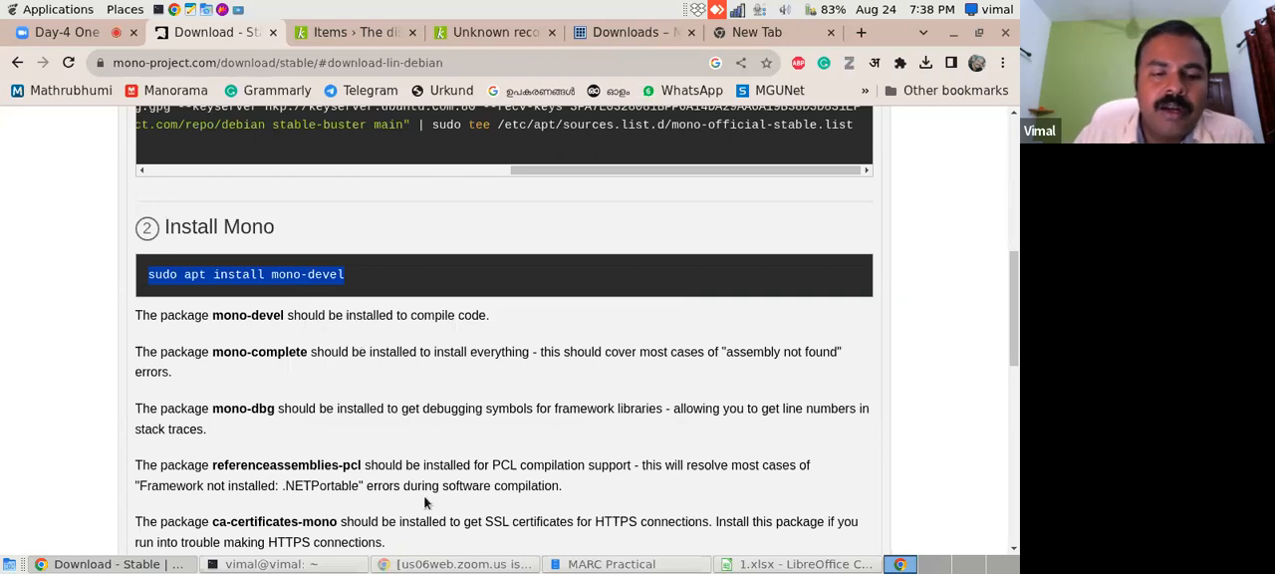
- Run the copied "sudo apt install mono-devel" command in the terminal and accept the installation with "y"
click(309, 566)
right_click(324, 359)
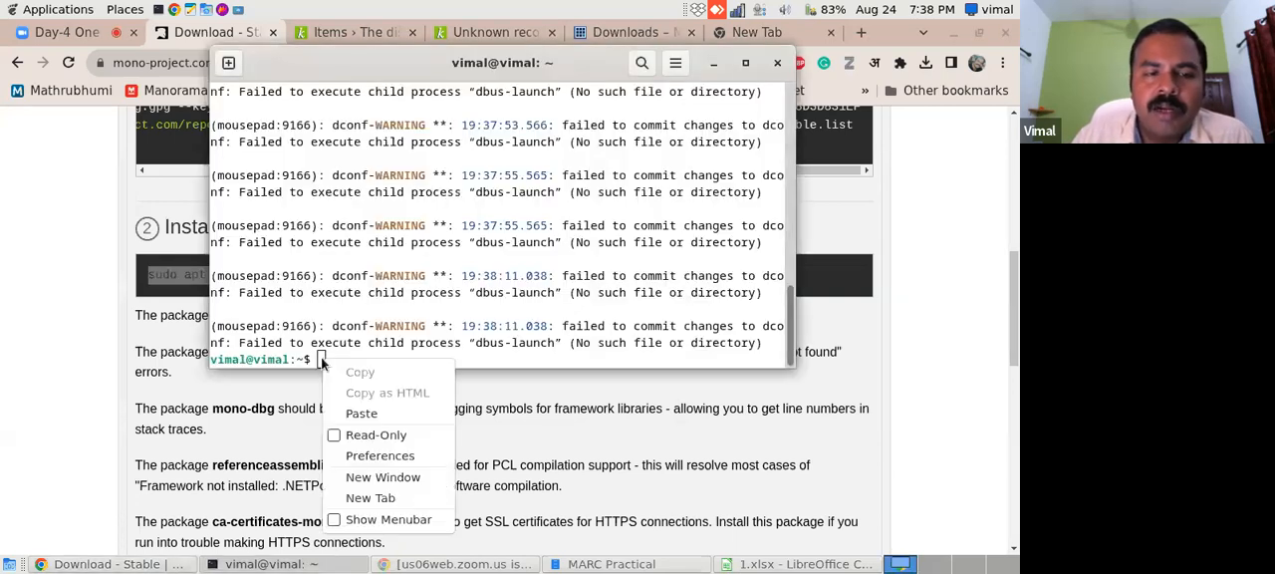
click(362, 413)
key(Return)
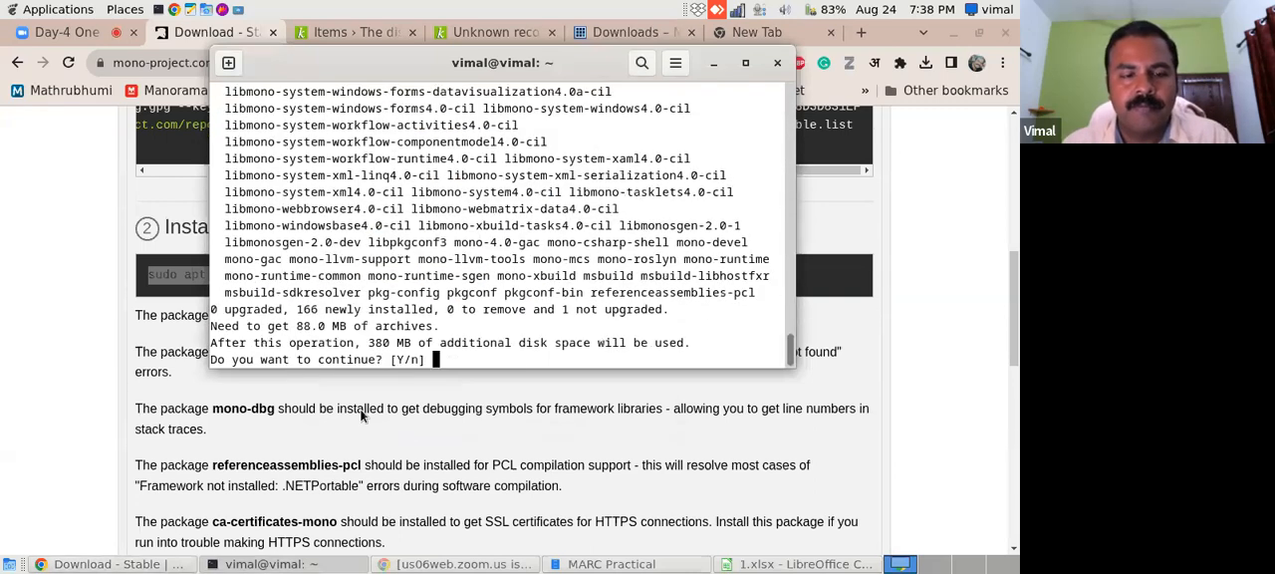
text(y)
key(Return)
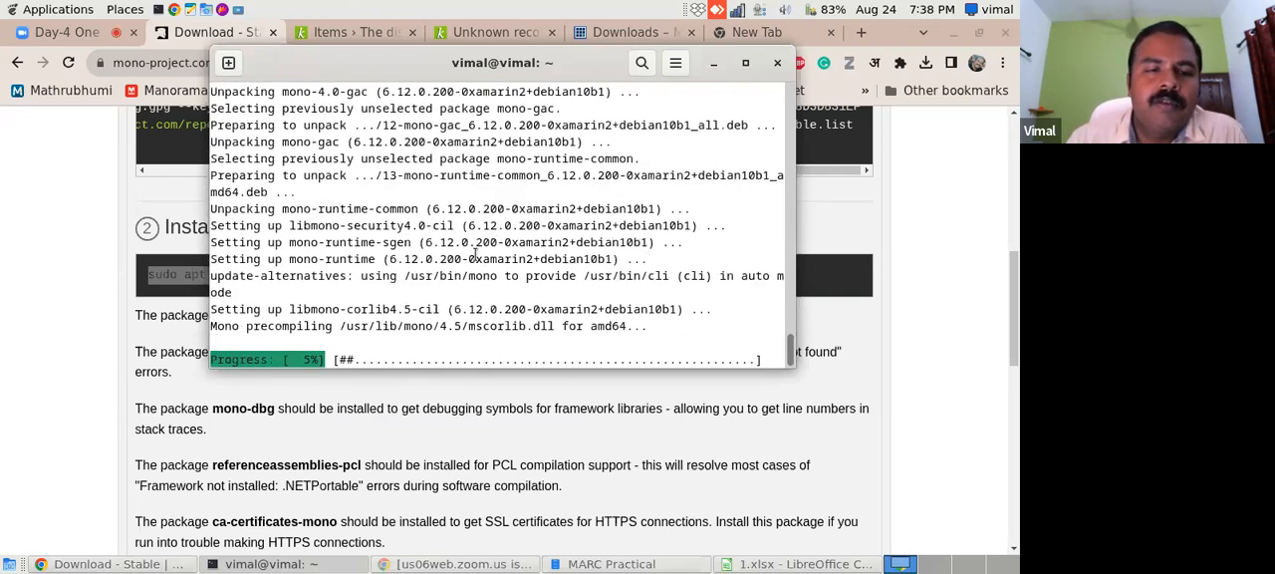
- Browse the Debian GNU/Linux file system to /var/cache/apt/archives, examine the downloaded .deb packages, and close the file manager
click(602, 566)
click(43, 148)
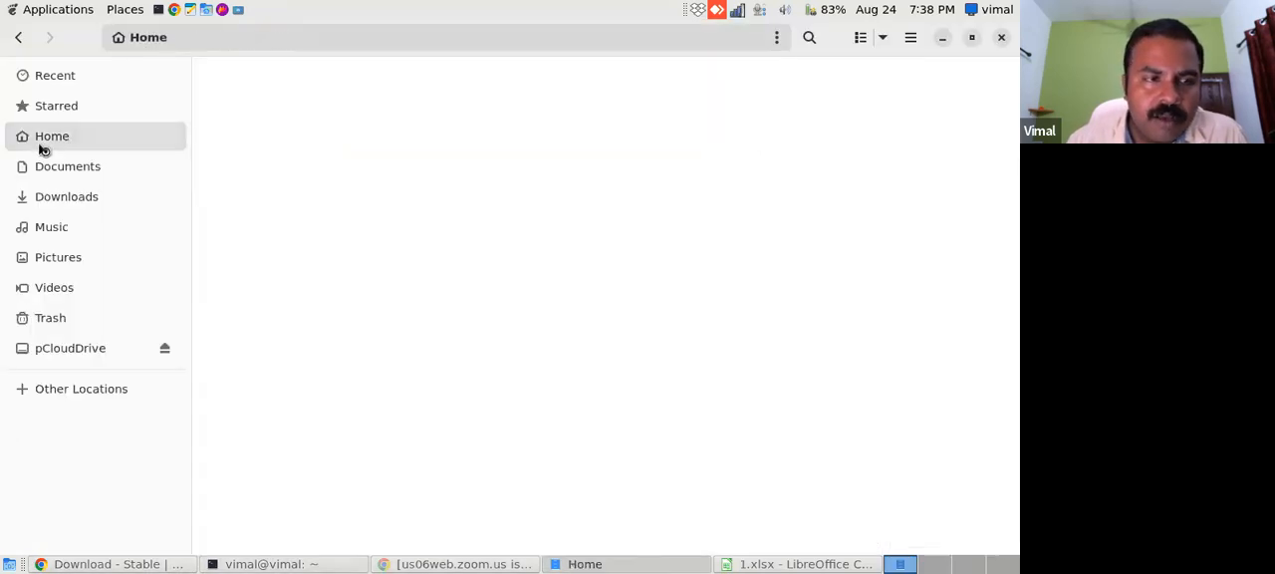
click(55, 395)
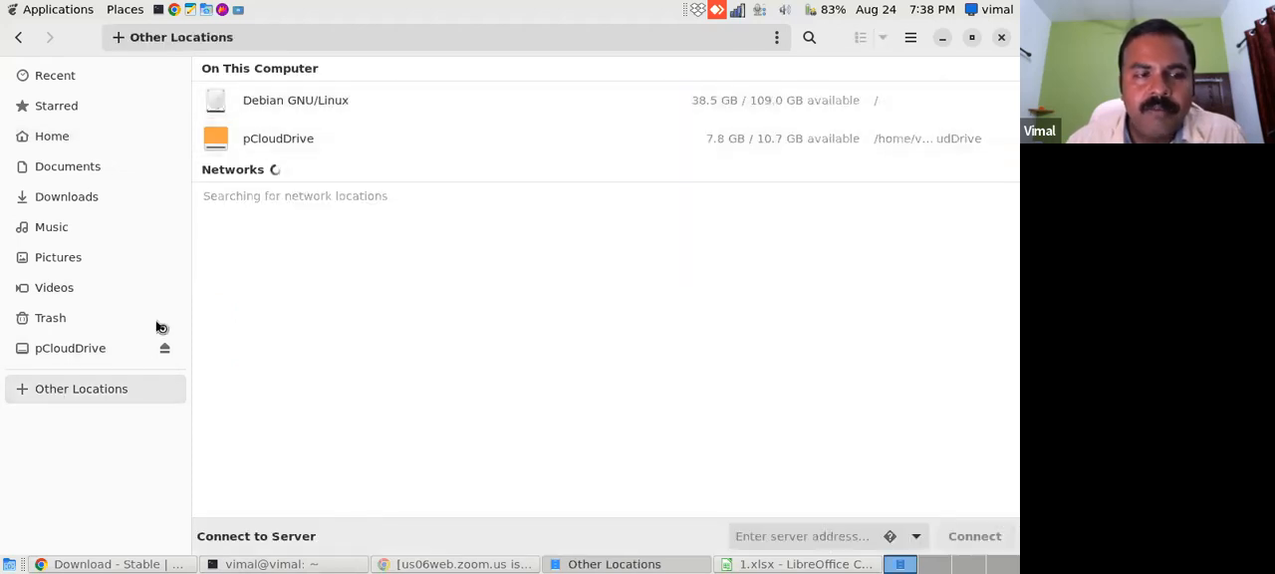
click(299, 99)
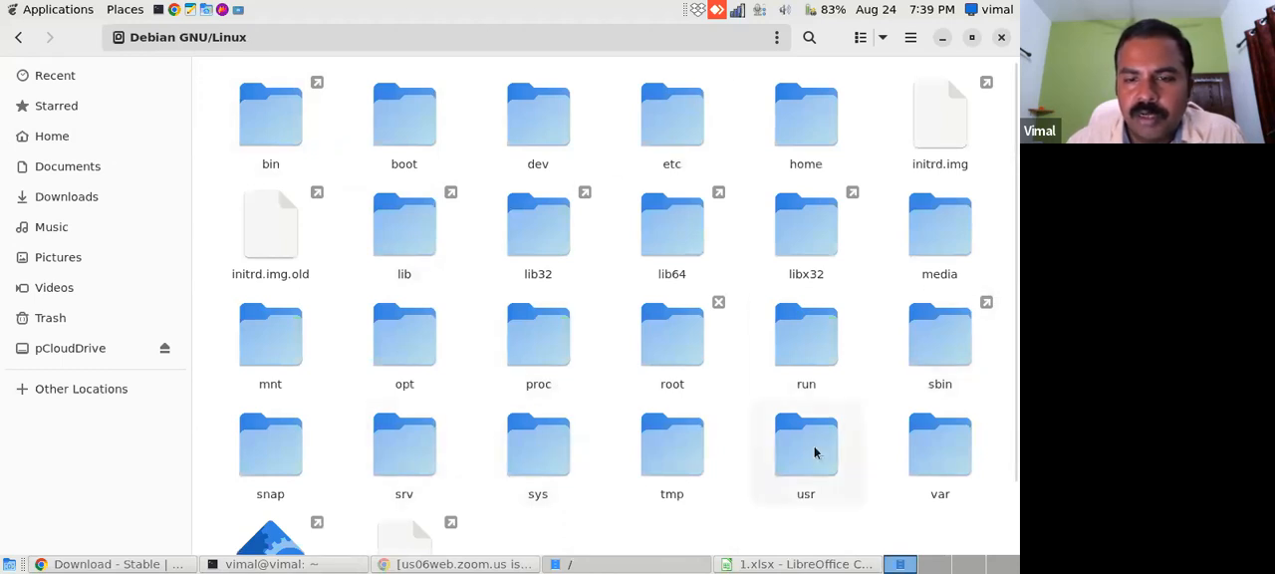
double_click(922, 449)
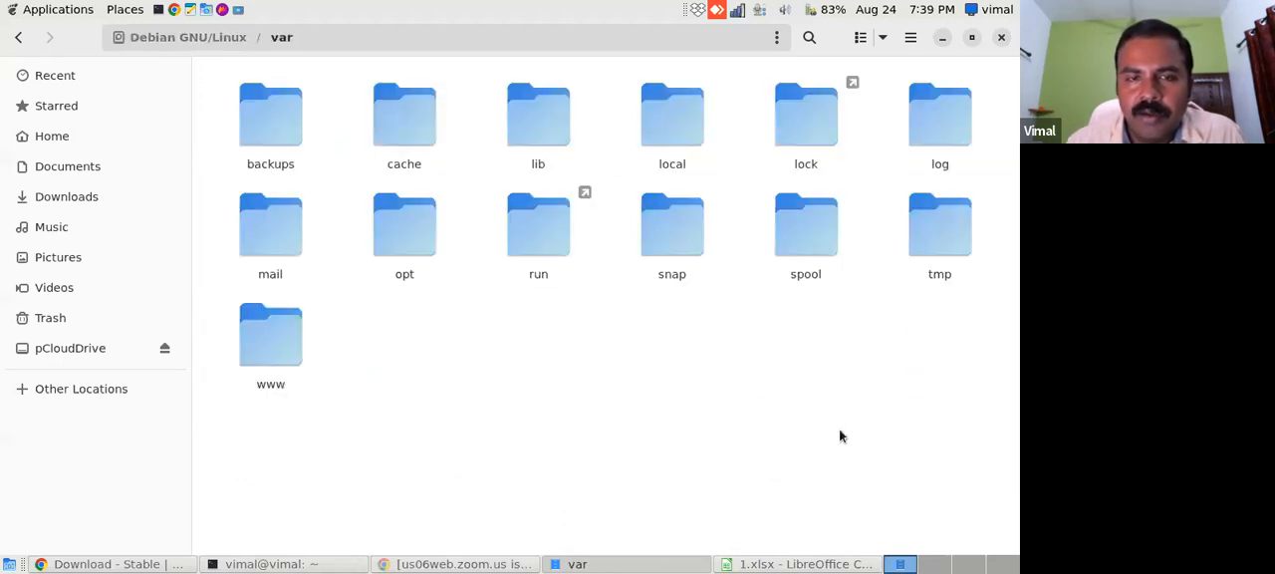
double_click(420, 132)
double_click(817, 136)
double_click(275, 120)
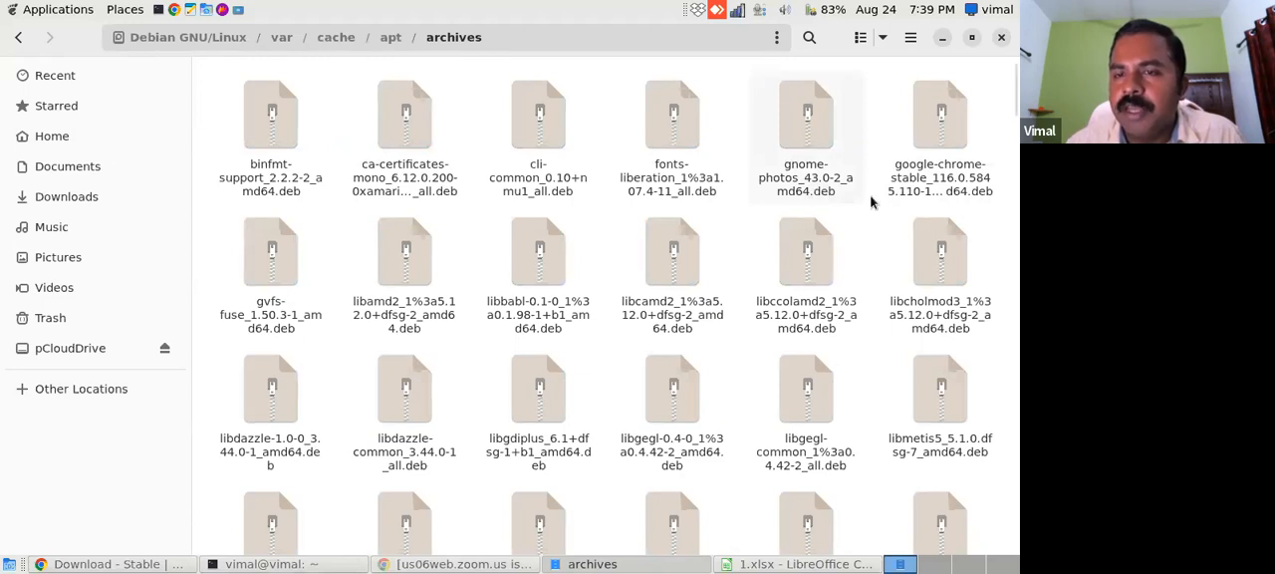
drag(1016, 97, 877, 83)
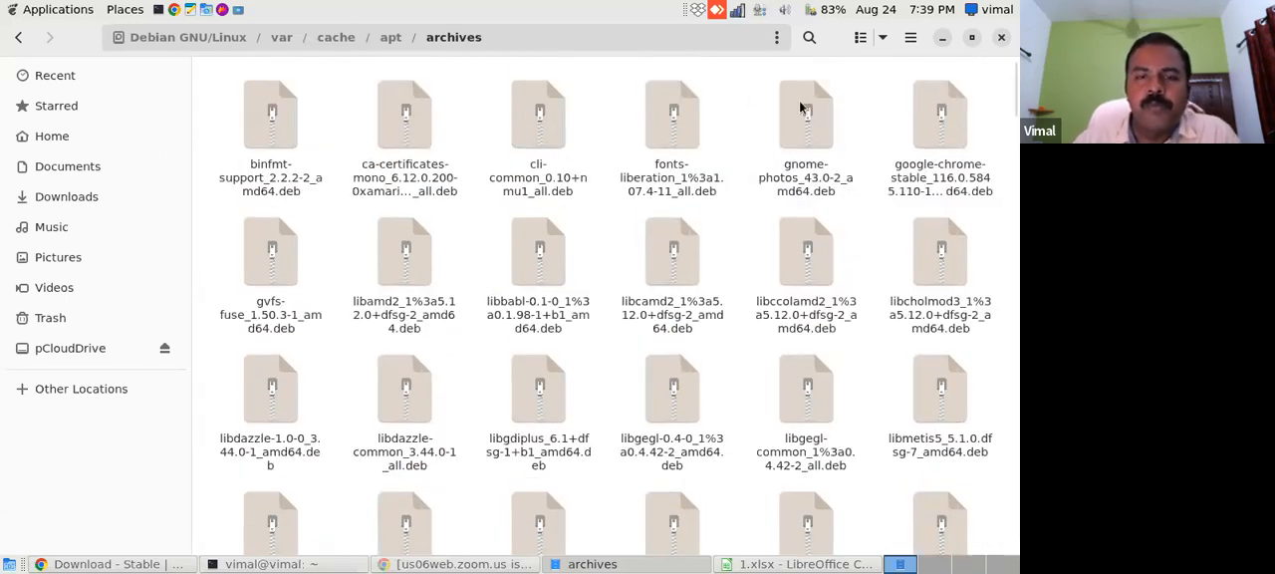
click(1003, 38)
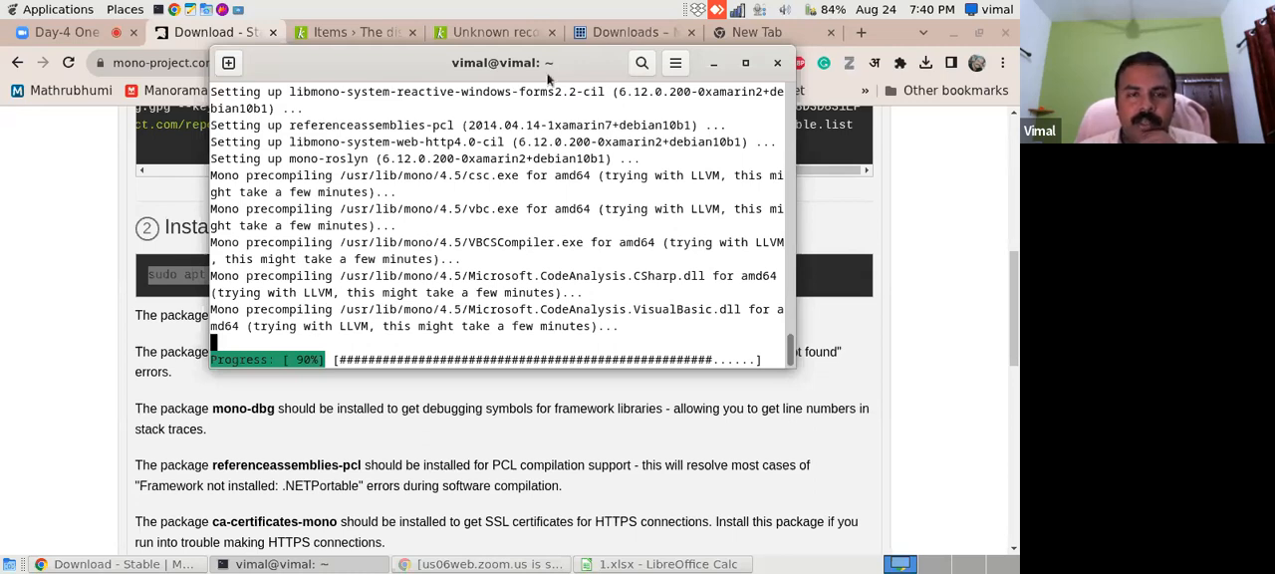
- Open the marcedit folder inside Documents and select MarcEdit.exe
drag(567, 63, 589, 98)
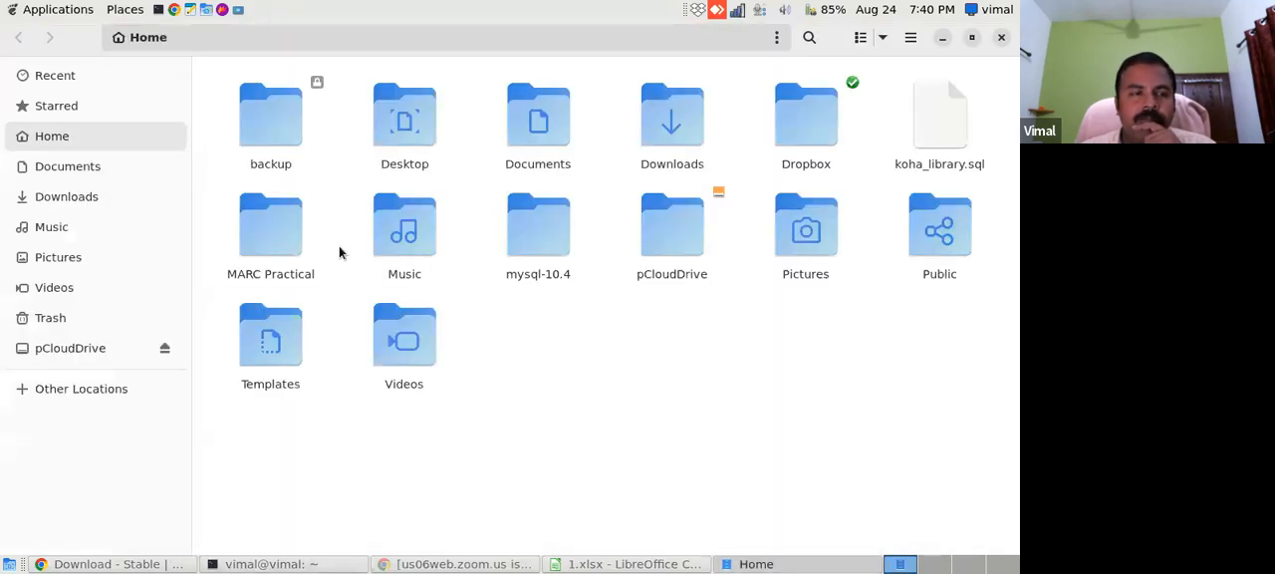
click(97, 171)
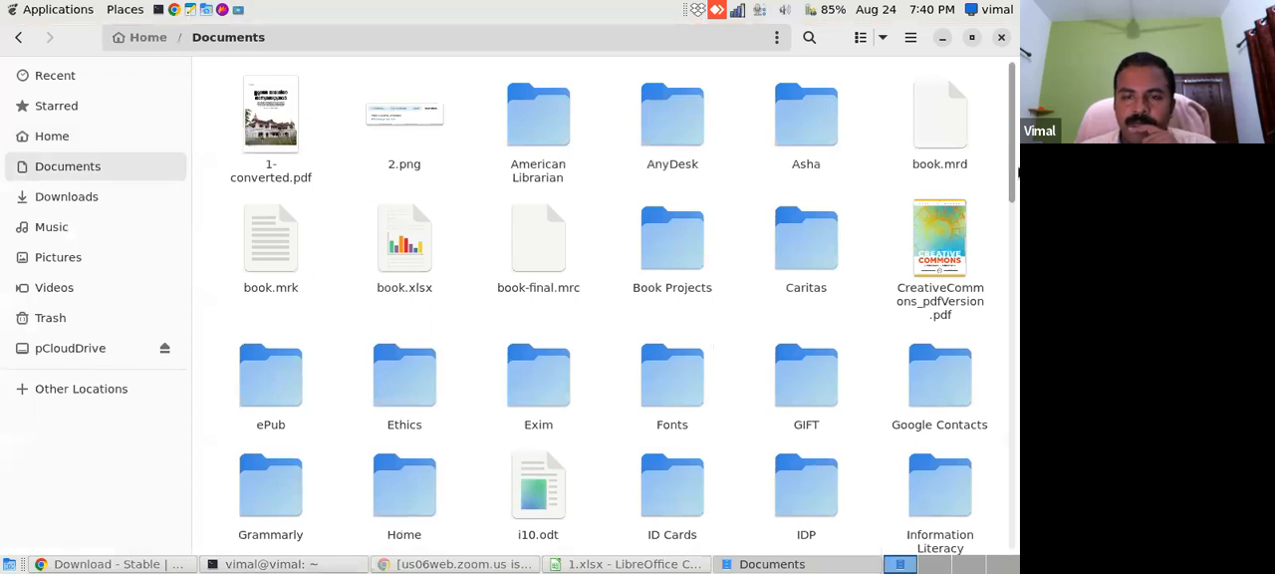
drag(1014, 183, 1009, 361)
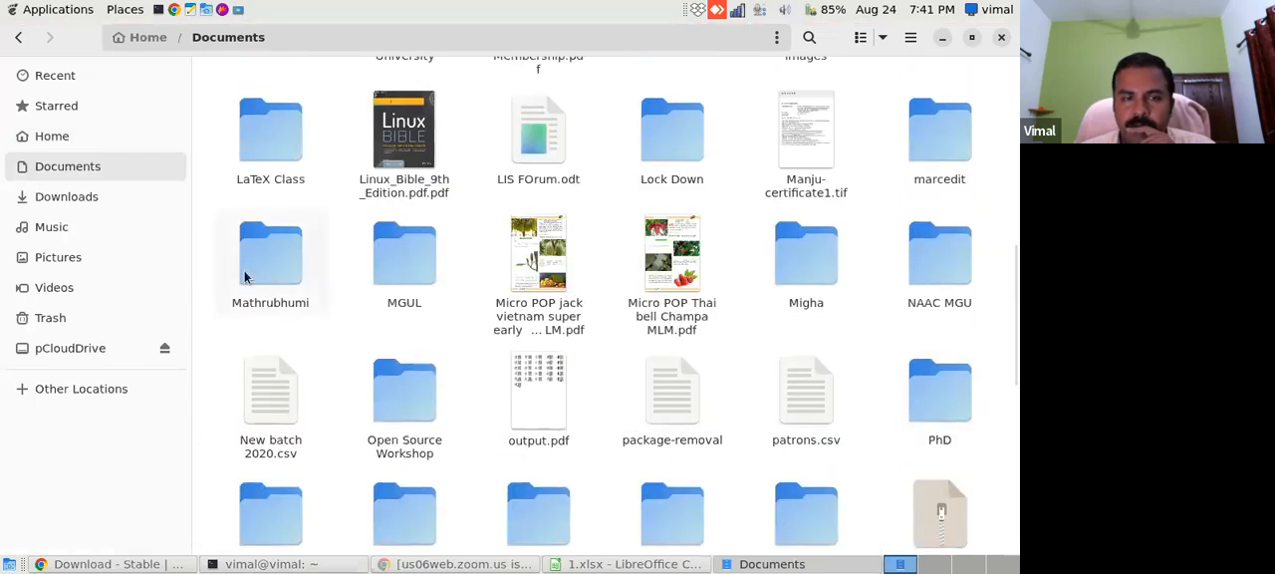
double_click(931, 152)
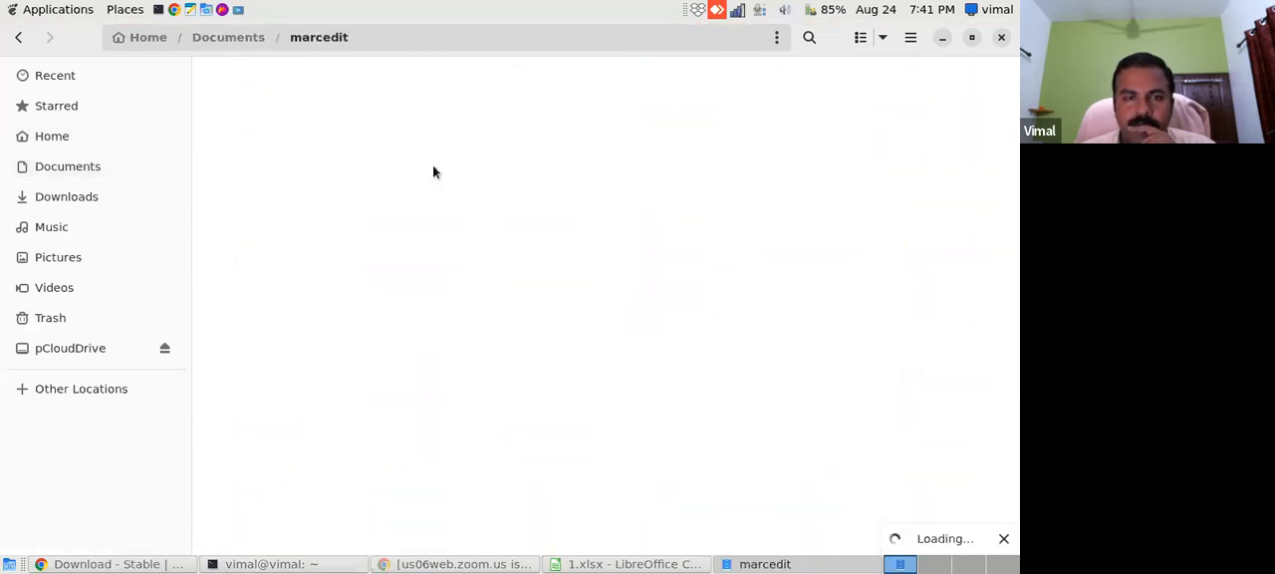
drag(1013, 130, 1002, 295)
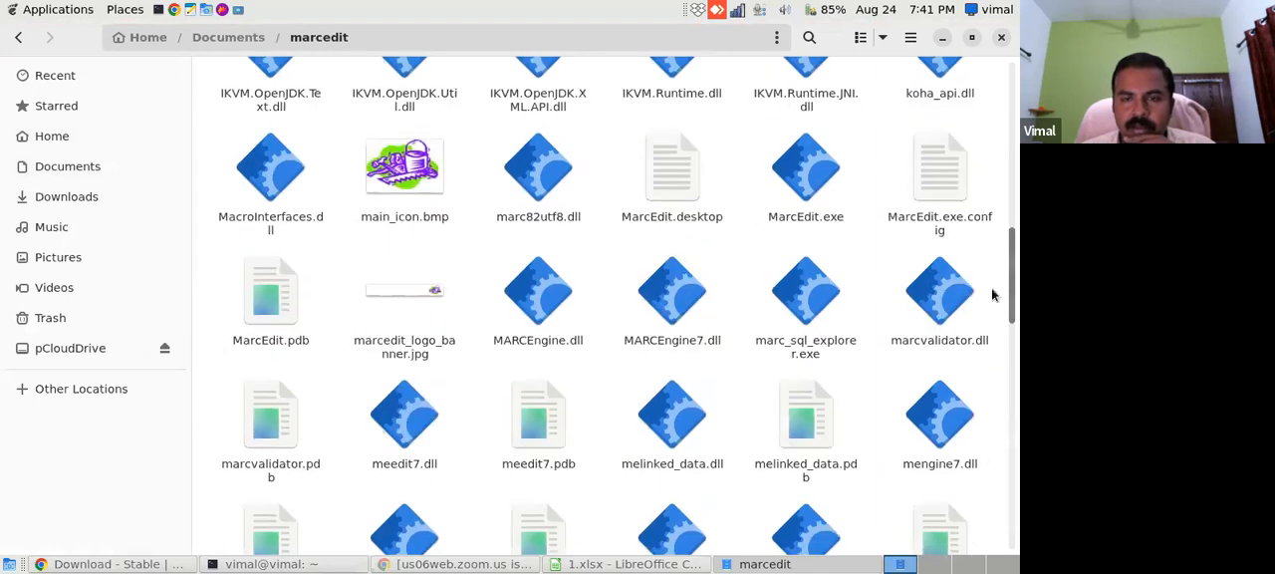
click(798, 179)
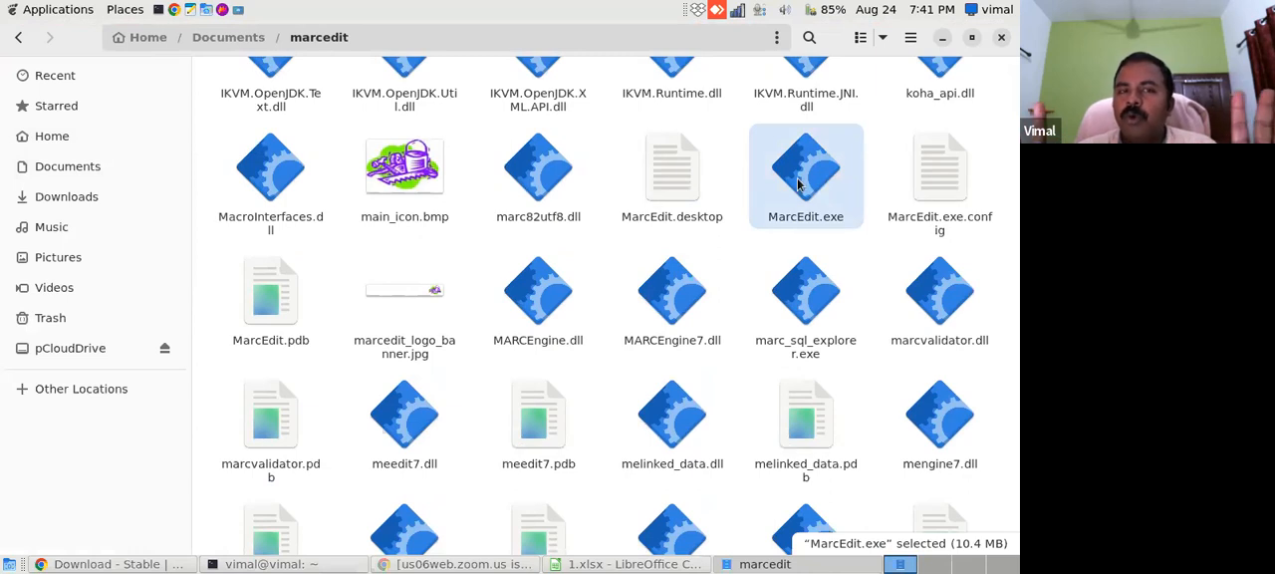
- Review the top of the Mono download page in the browser and return to the marcedit folder
click(152, 564)
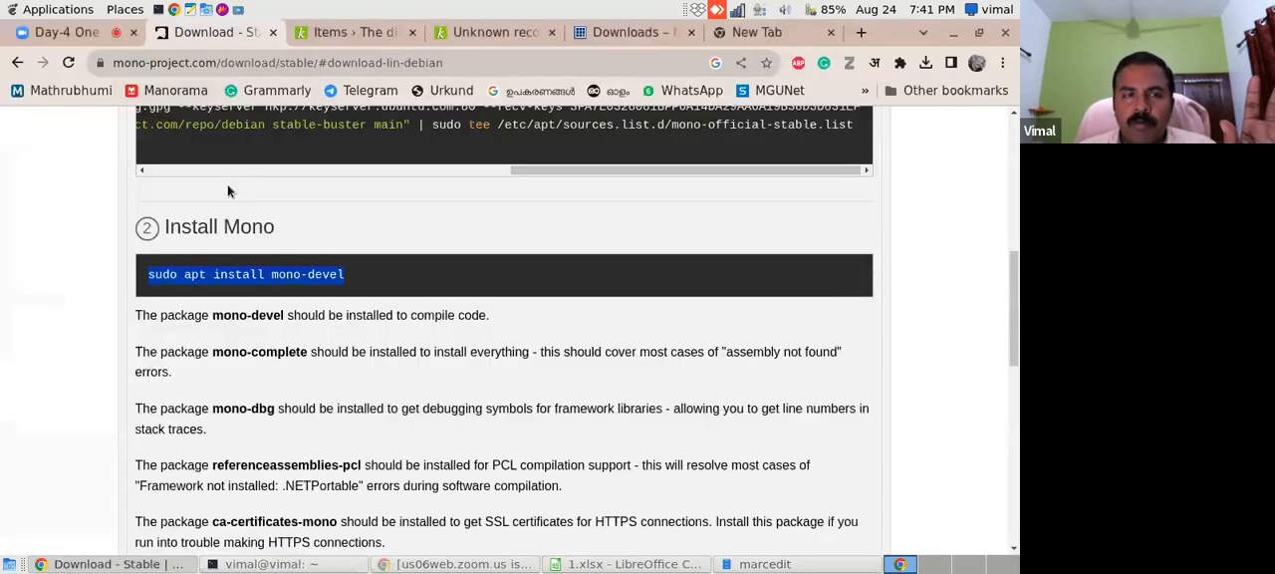
drag(1012, 280, 1011, 169)
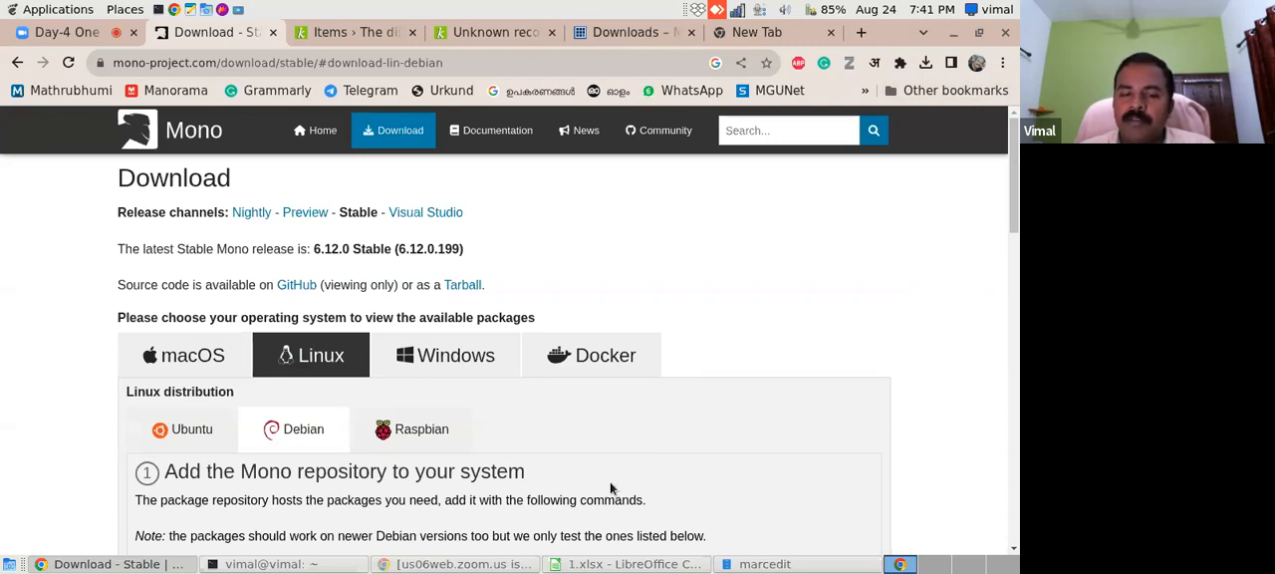
click(751, 568)
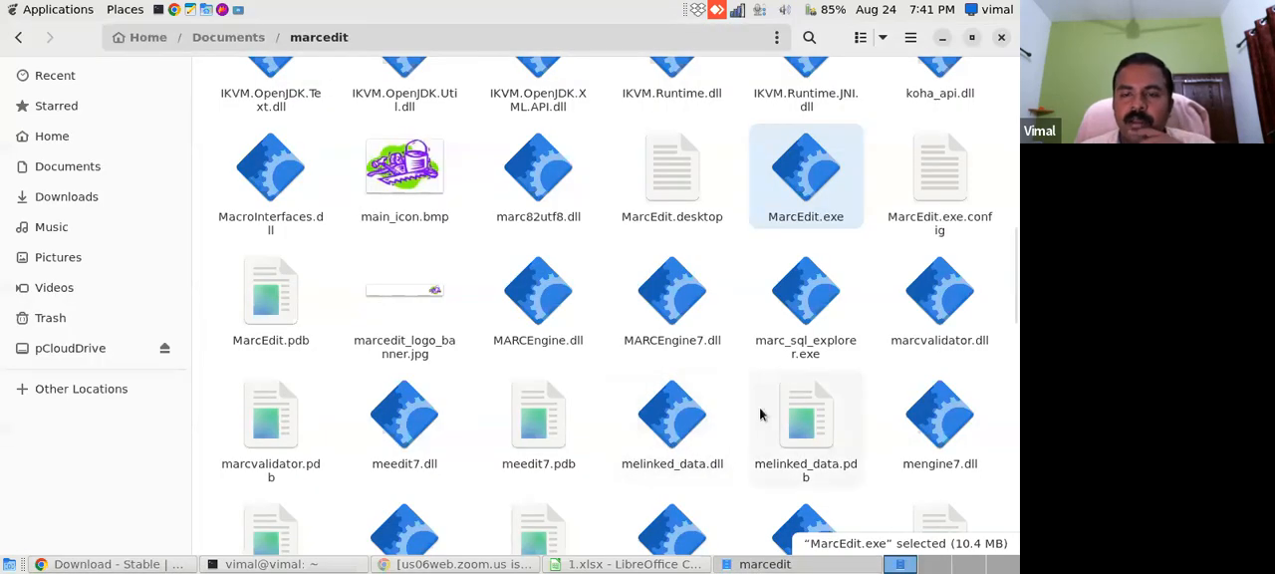
- Open MarcEdit.exe with Mono Runtime, decline the MarcEdit update, and minimize the marcedit folder behind it
right_click(810, 187)
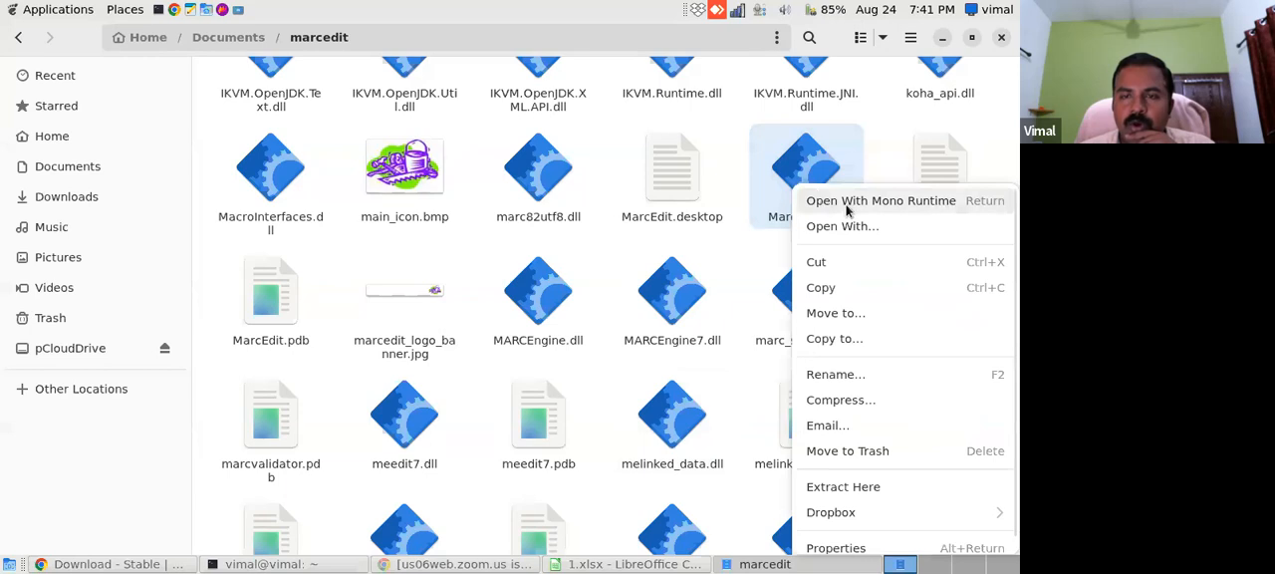
click(877, 202)
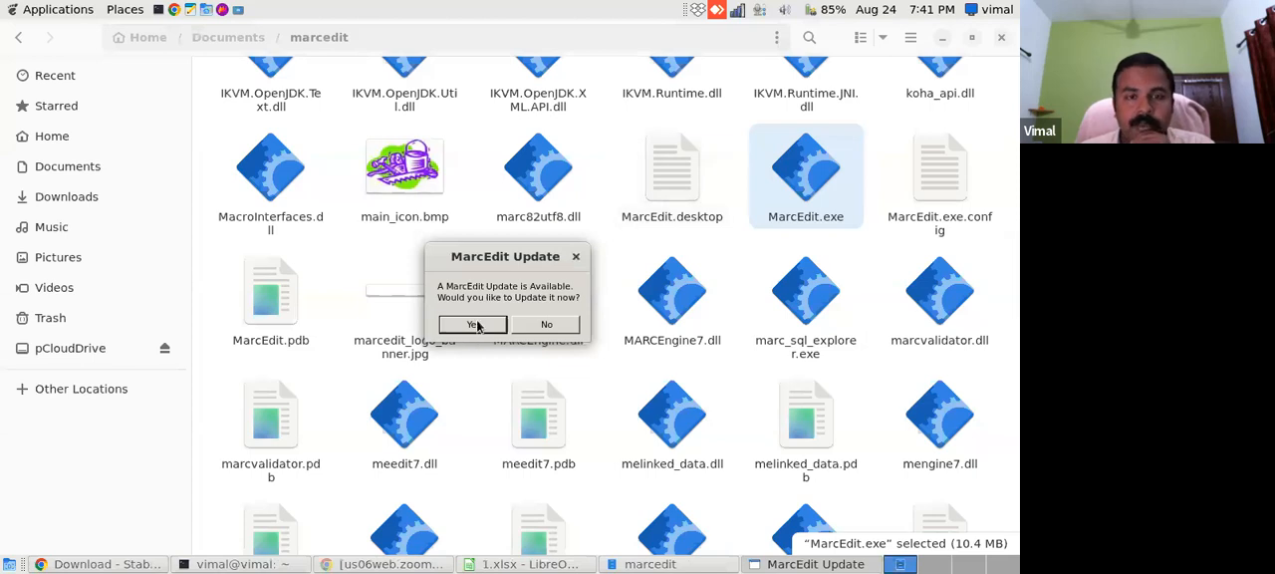
click(546, 326)
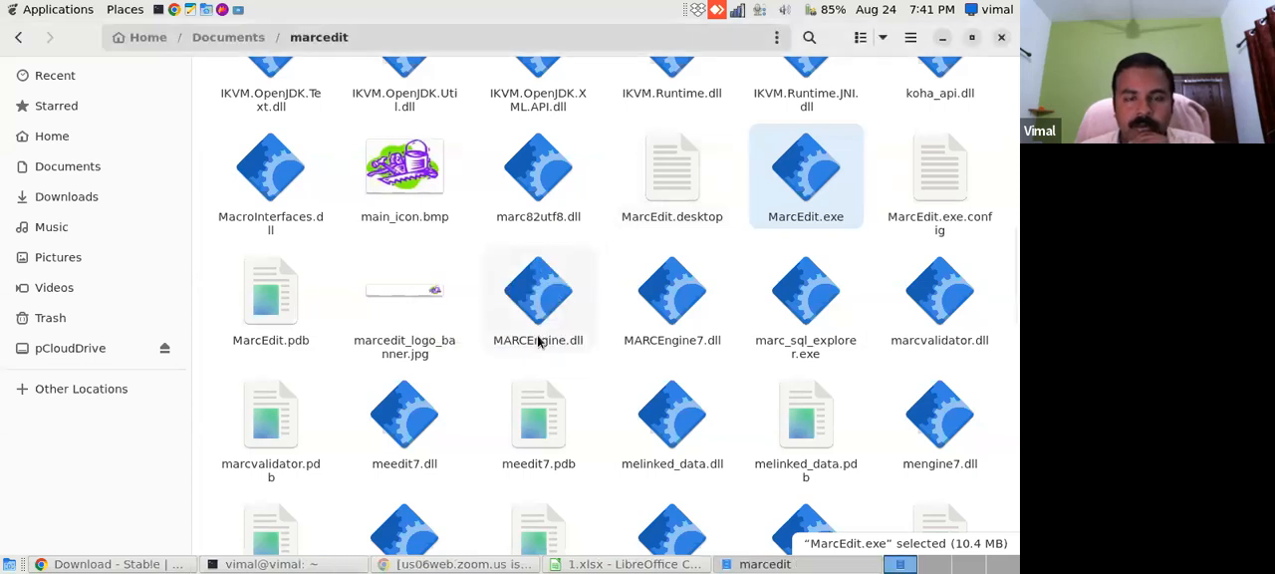
click(943, 42)
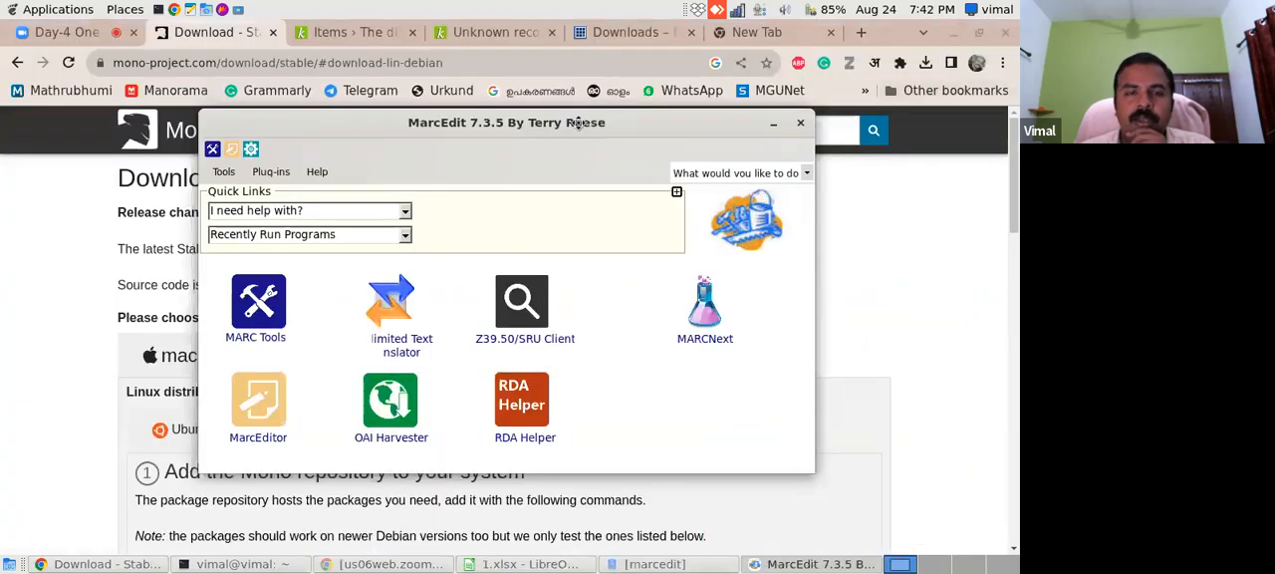
drag(578, 121, 601, 141)
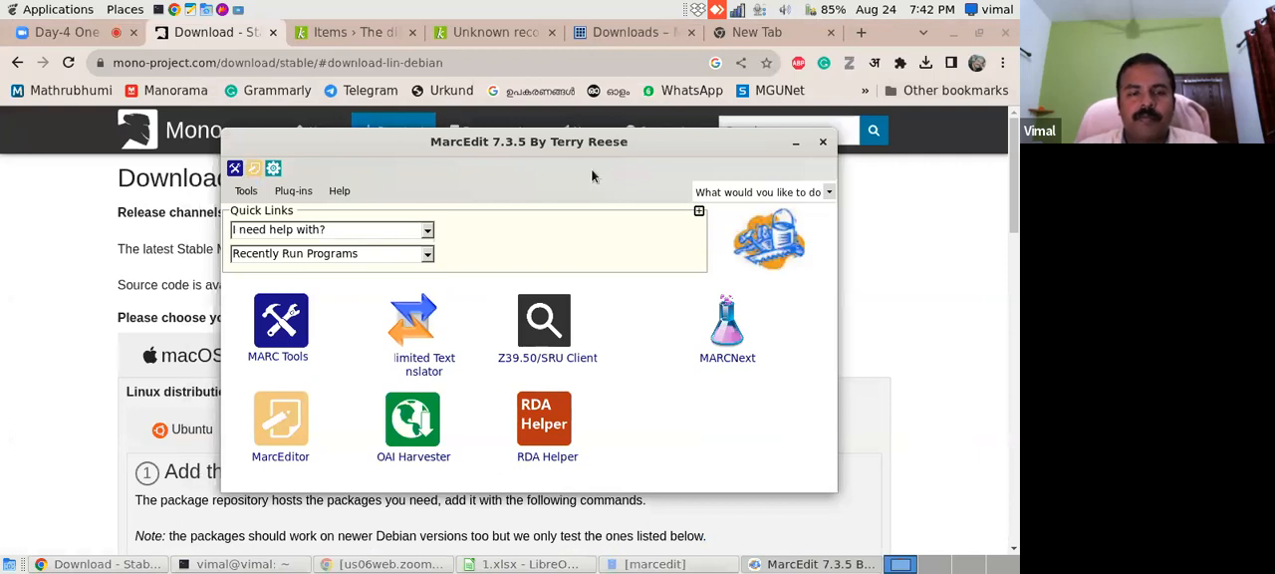
- Switch to the 1.xlsx spreadsheet in LibreOffice Calc and widen column A
click(501, 565)
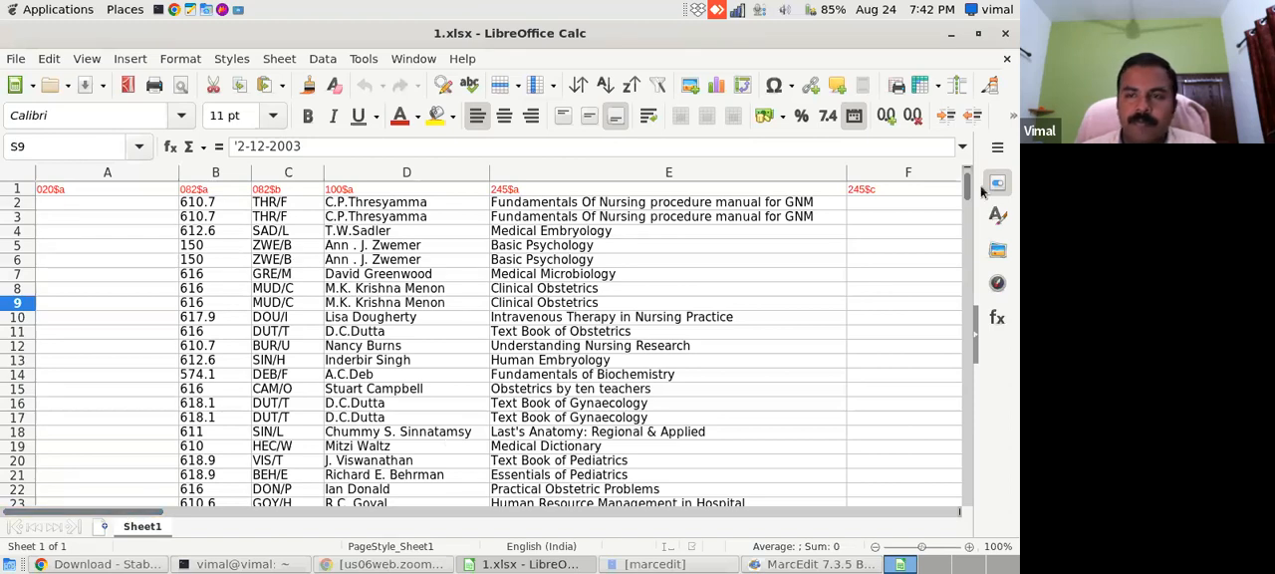
drag(964, 196, 906, 255)
drag(182, 180, 316, 197)
drag(970, 239, 955, 469)
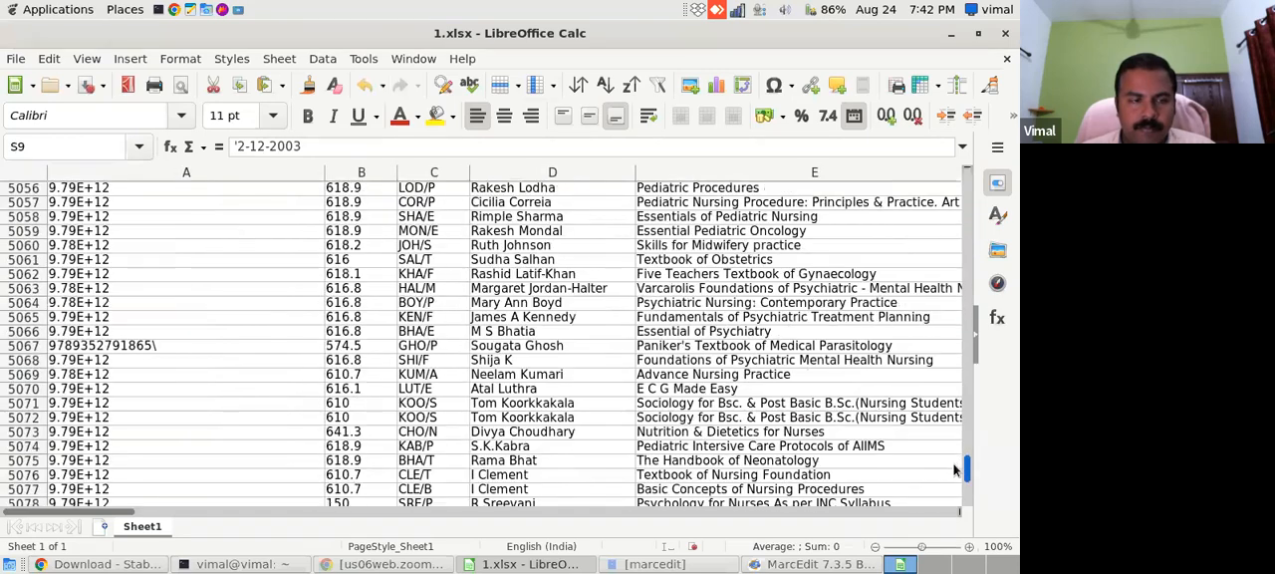
click(145, 203)
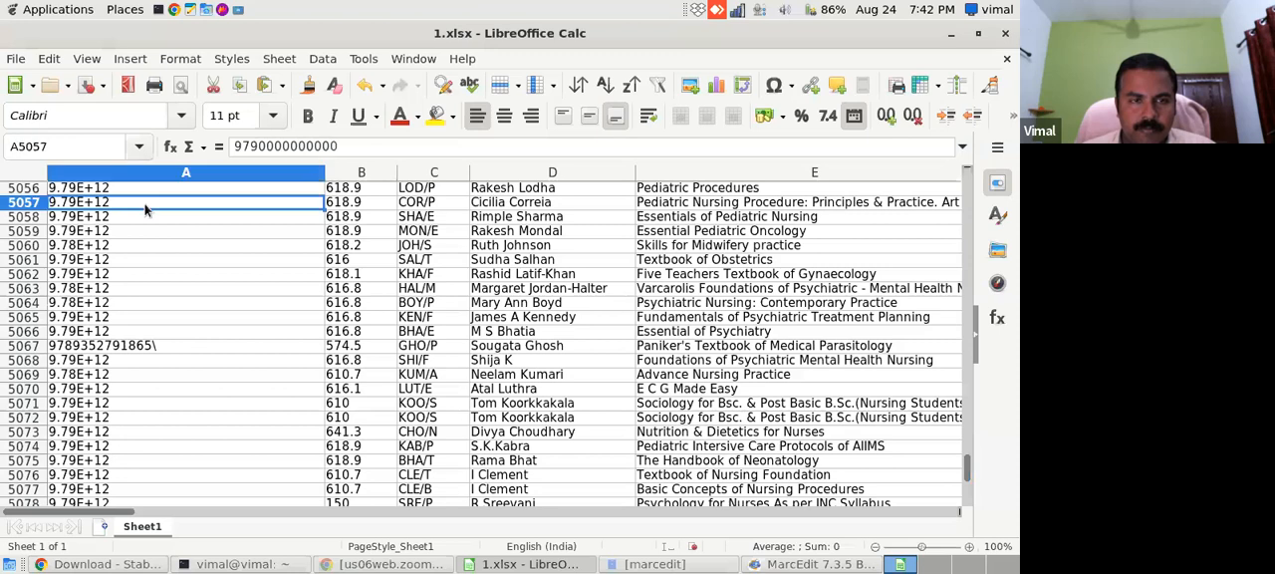
click(133, 274)
click(135, 303)
click(135, 347)
key(F2)
key(BackSpace)
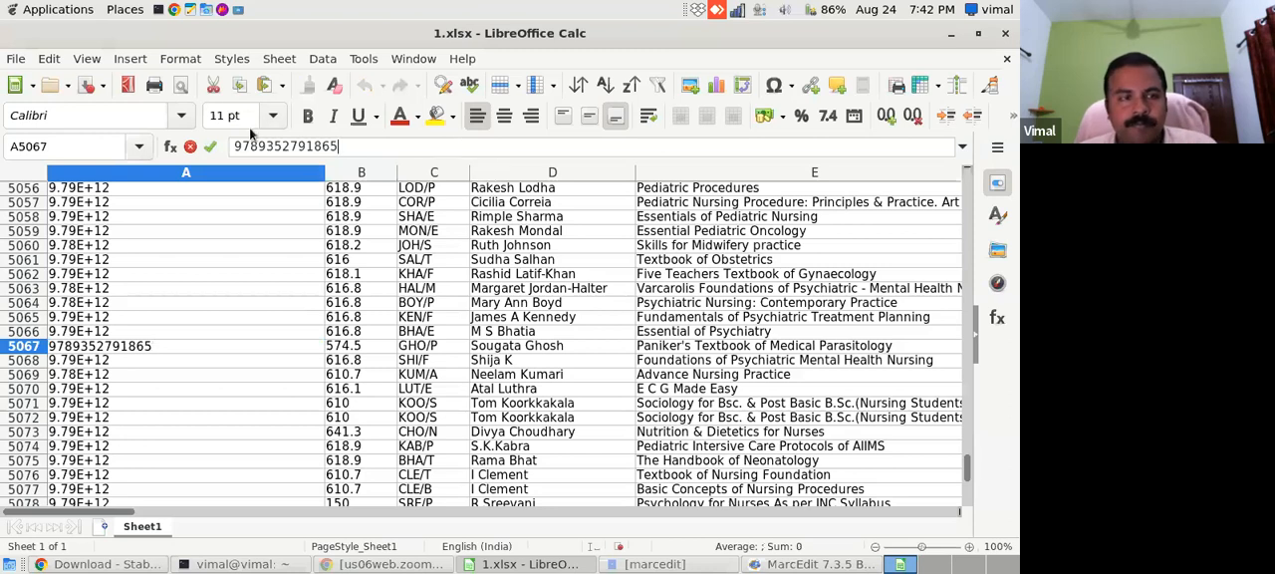
- Save the workbook in Excel 2007–365 format and turn off the prompt about saving in non-ODF formats
click(85, 84)
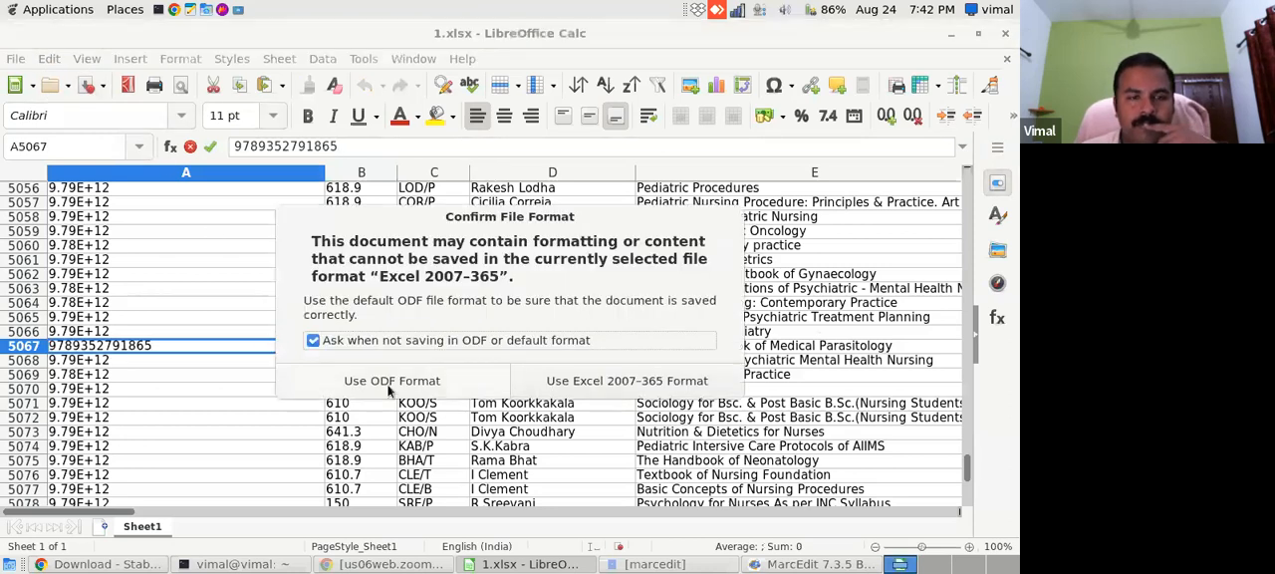
click(313, 339)
click(604, 381)
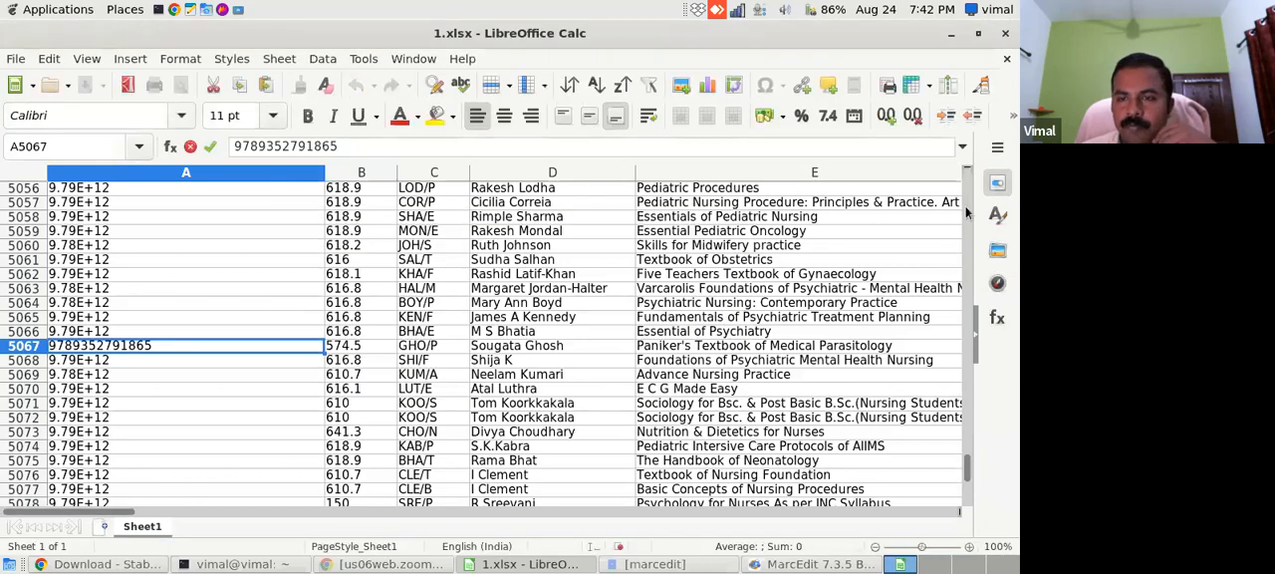
- Review the MARC field headings in row 1 from 020$a to 952$y, and close the spreadsheet
drag(965, 468, 966, 187)
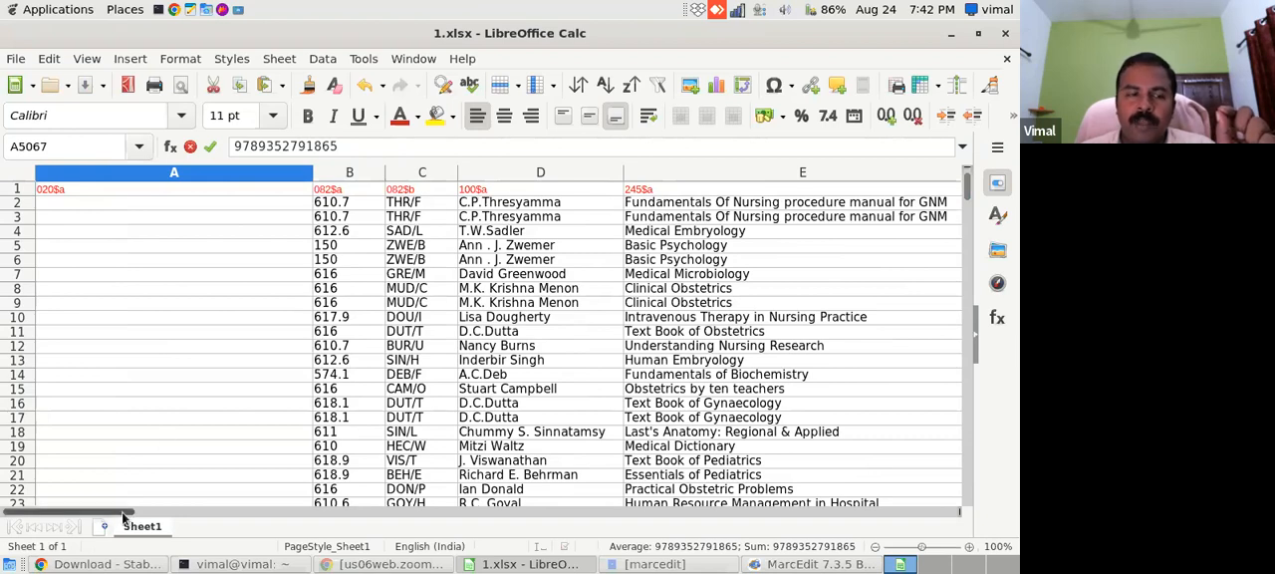
drag(124, 517, 337, 504)
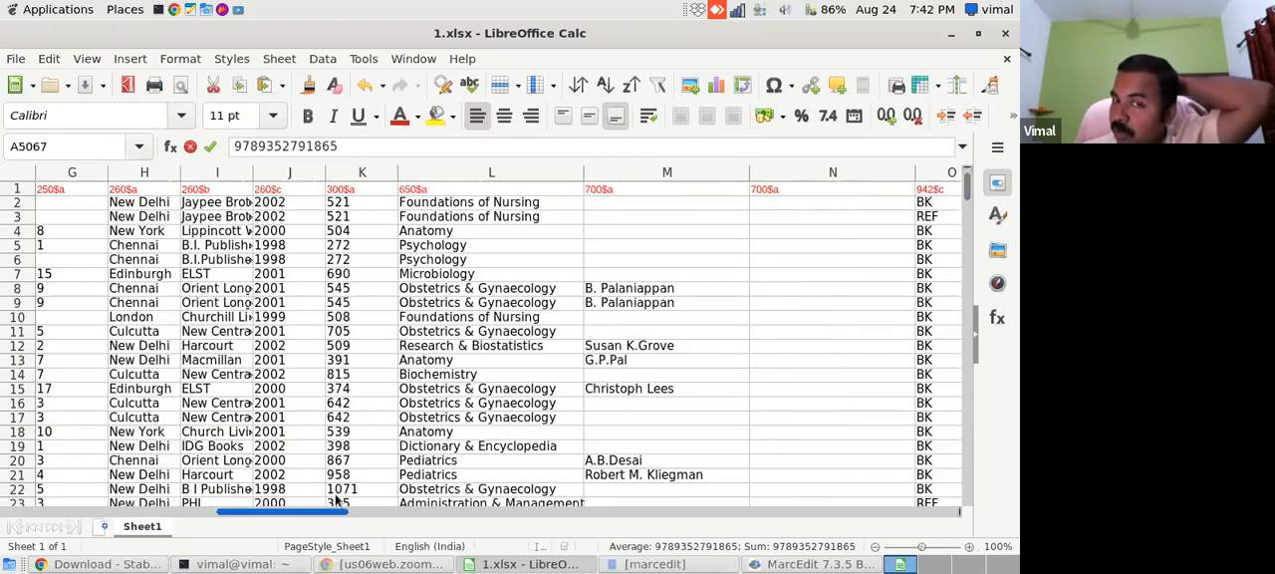
drag(337, 503, 634, 488)
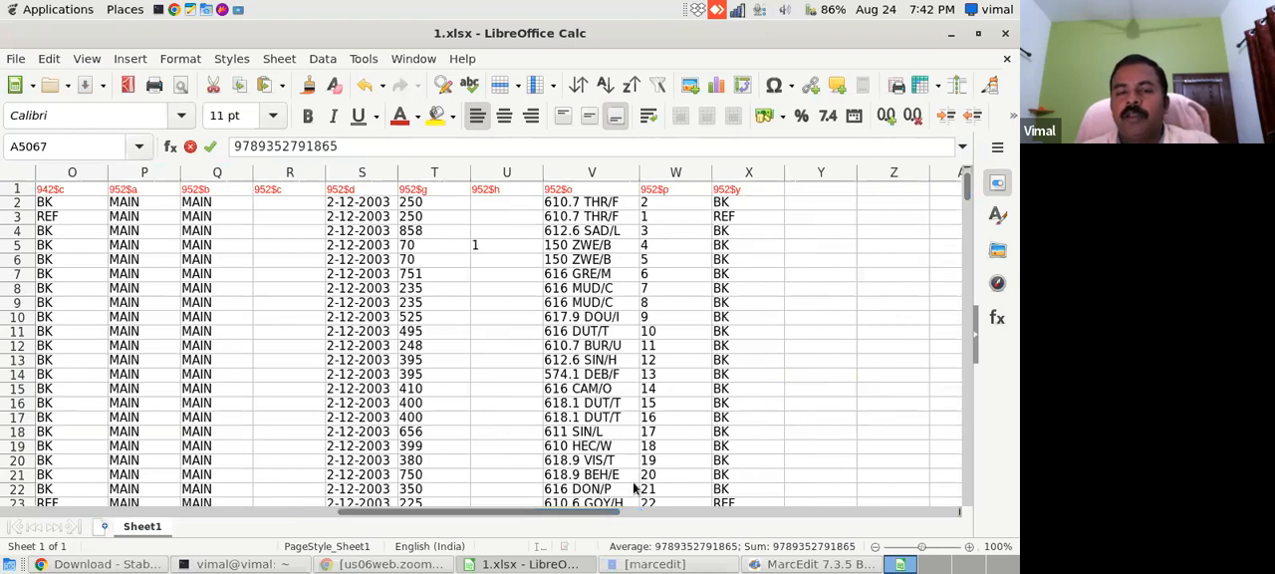
click(1006, 59)
click(1006, 32)
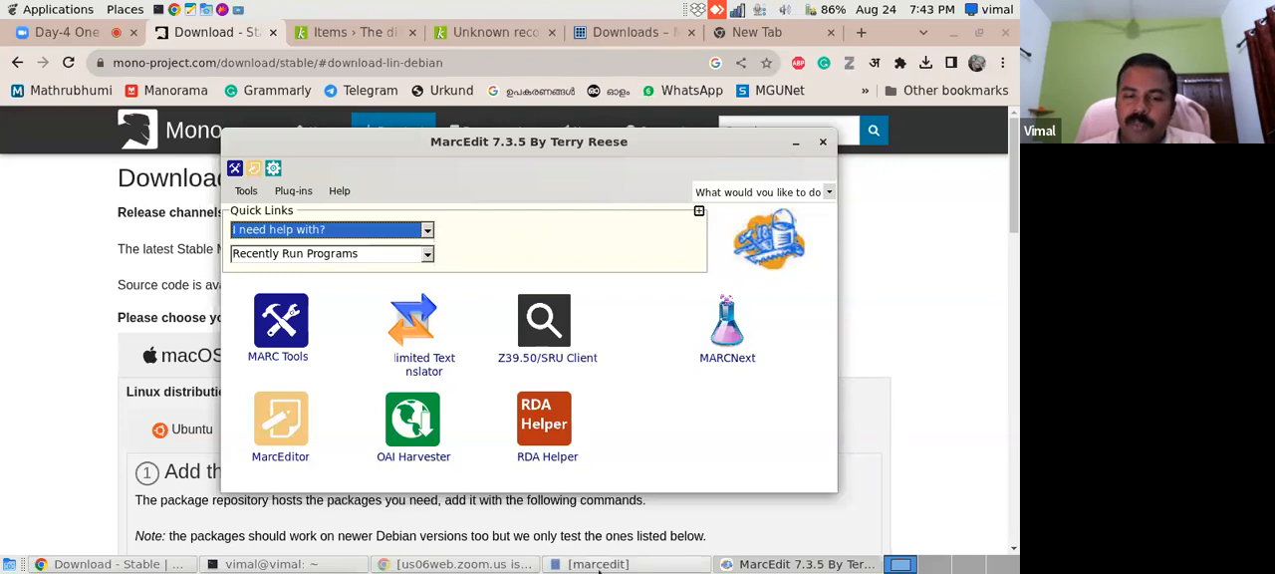
- Show the MARC Practical folder from Home in the file manager and return to the MarcEdit window
click(631, 566)
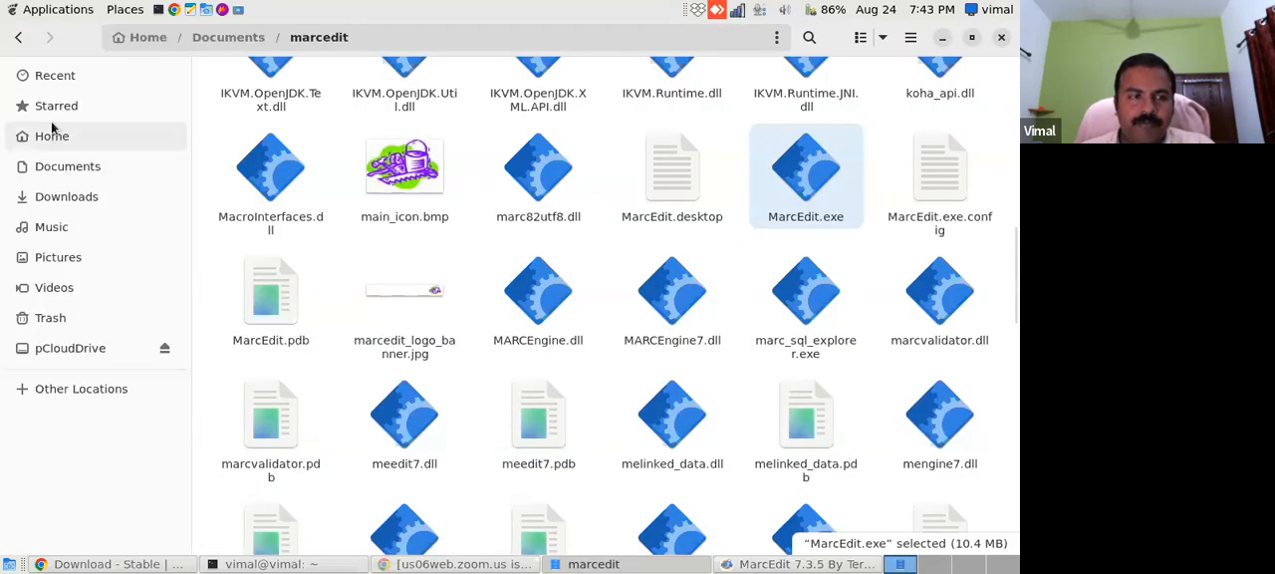
click(53, 128)
double_click(279, 235)
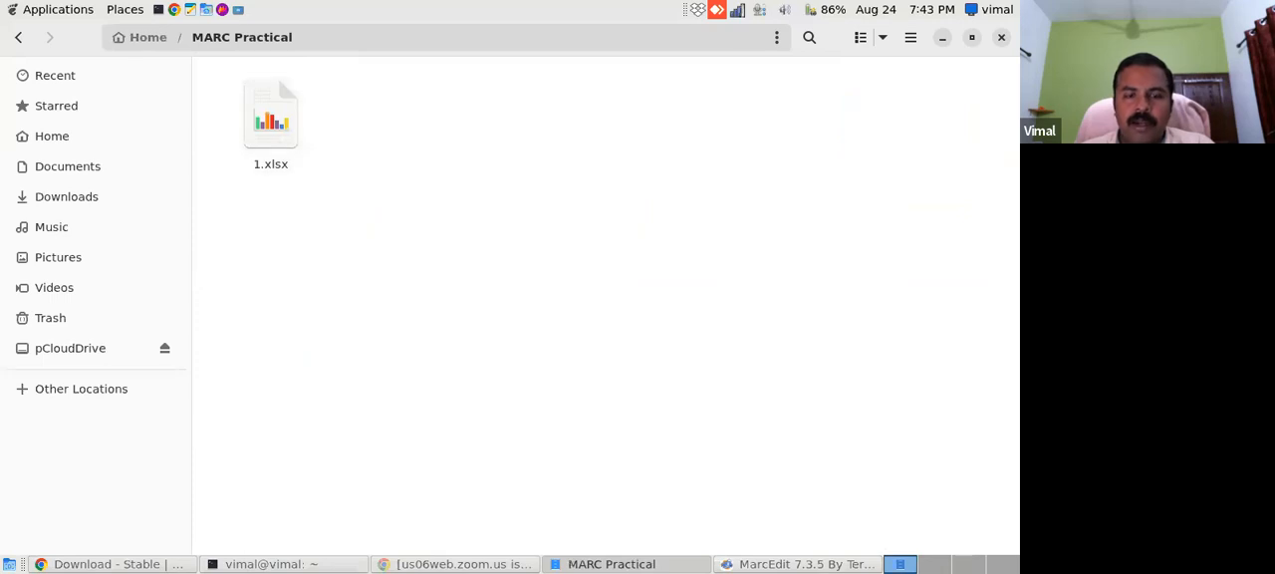
click(749, 564)
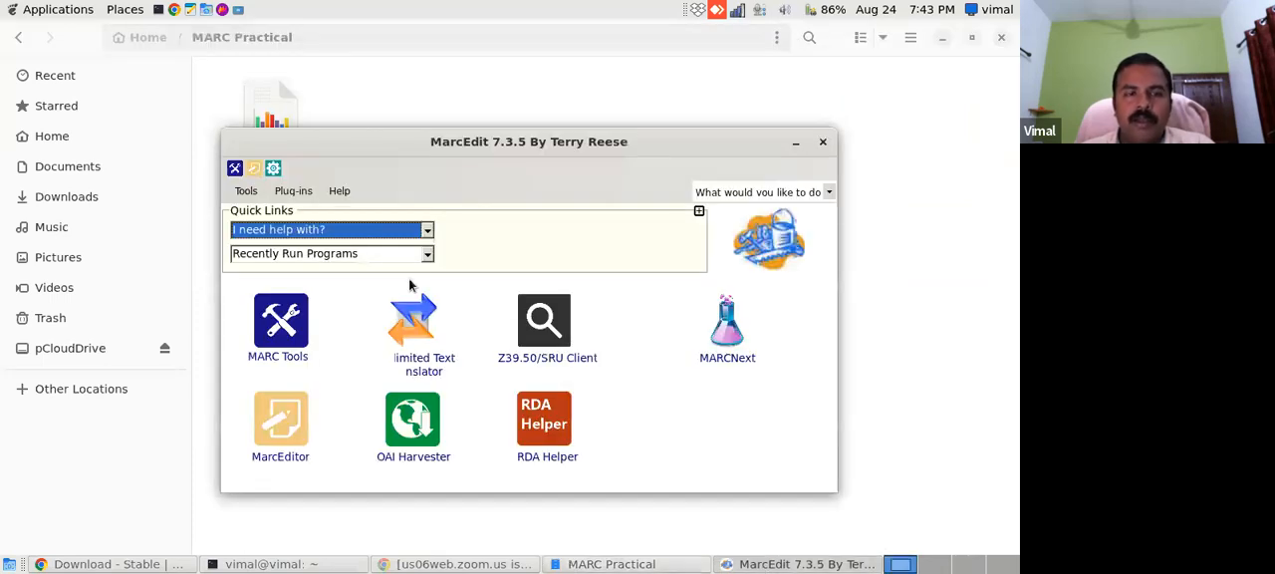
click(425, 360)
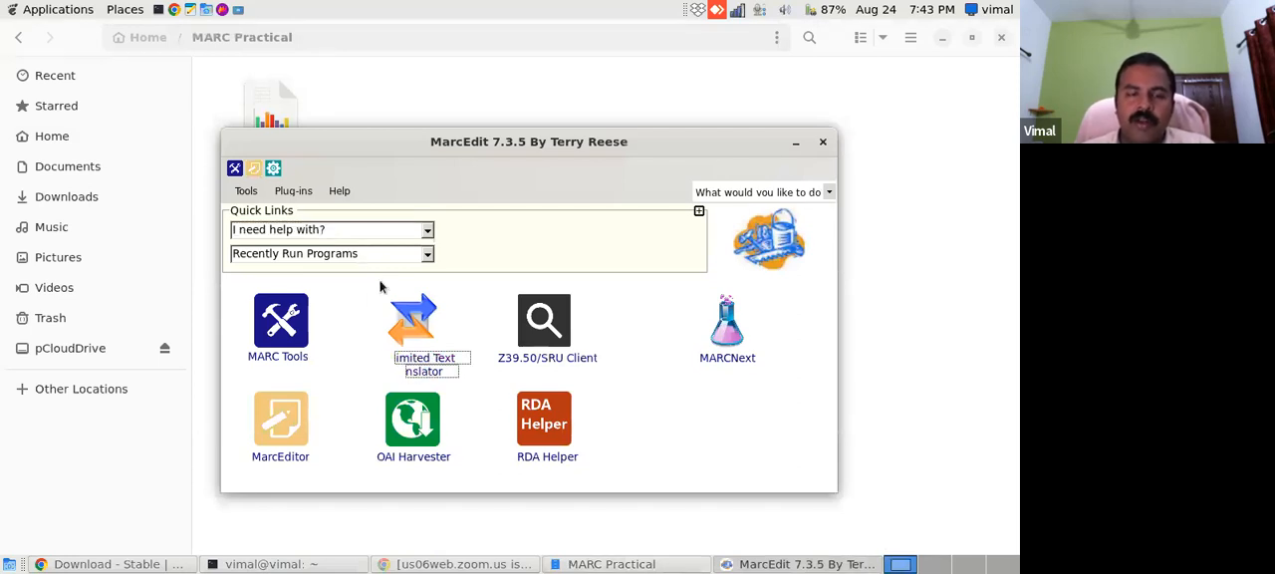
double_click(430, 372)
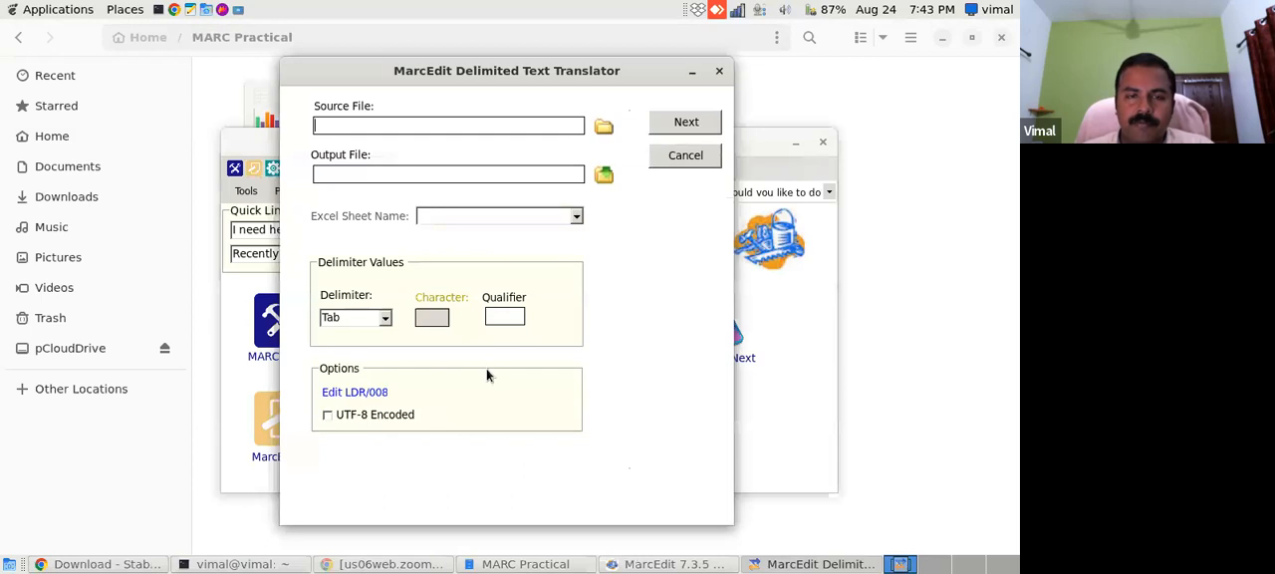
click(687, 156)
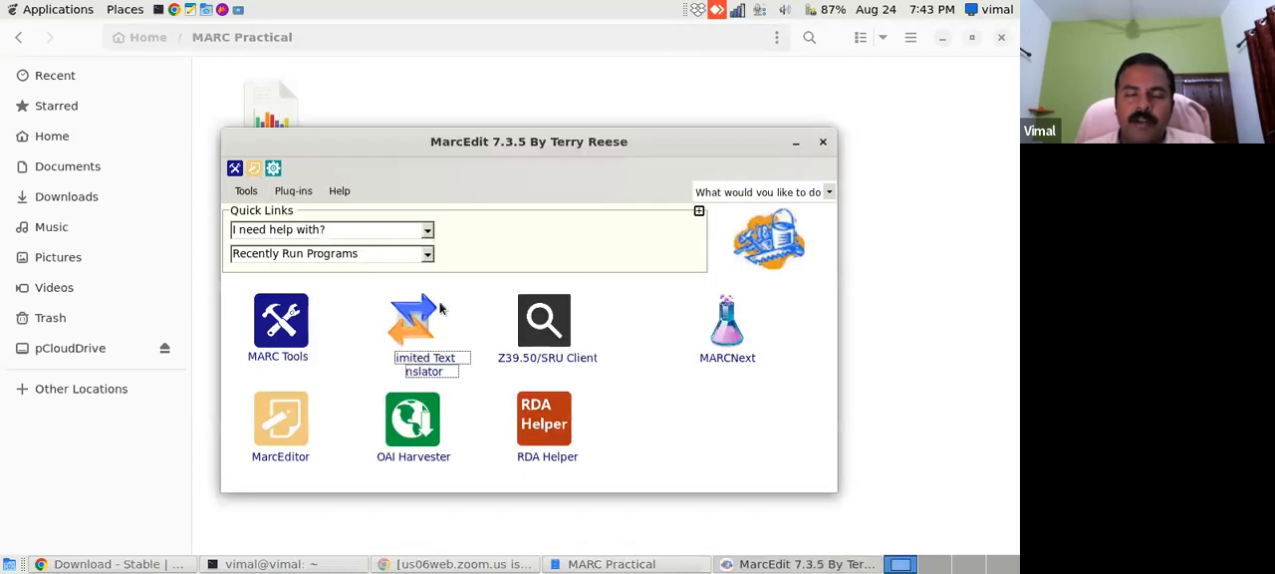
- Open the Delimited Text Translator and load 1.xlsx from the MARC Practical folder as source file, listing all file types
double_click(432, 361)
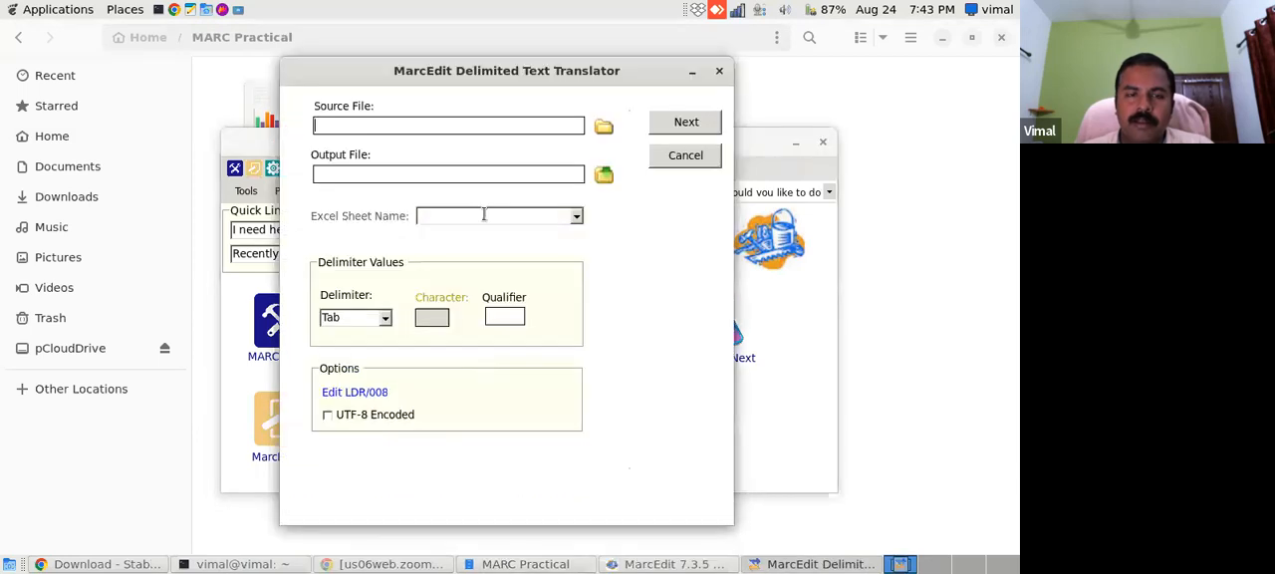
click(602, 120)
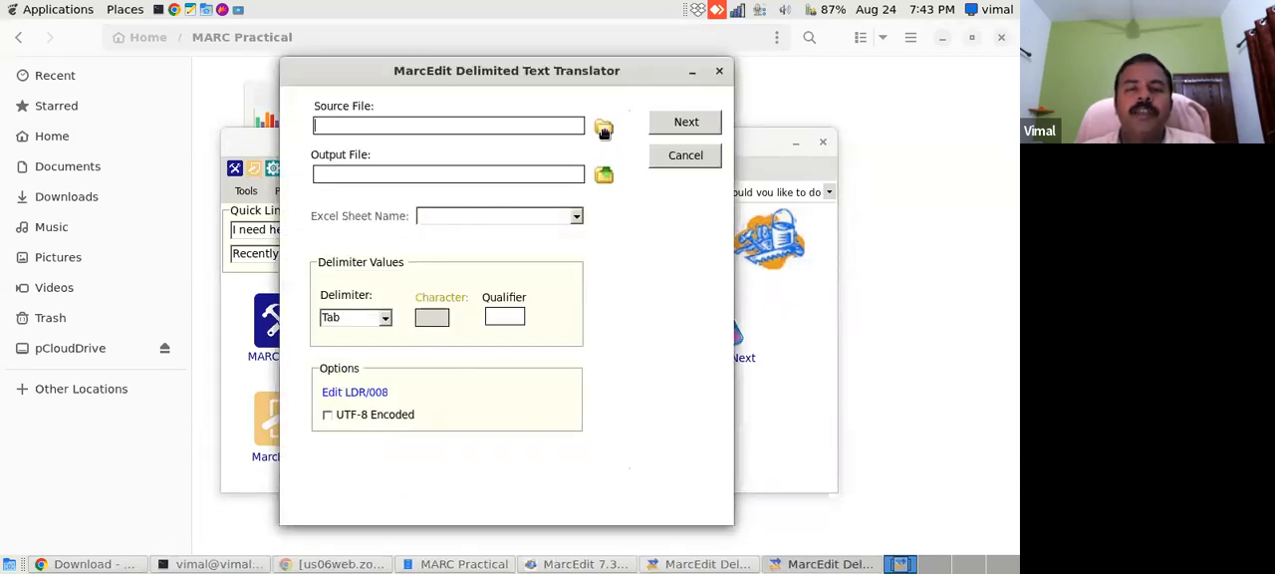
click(604, 126)
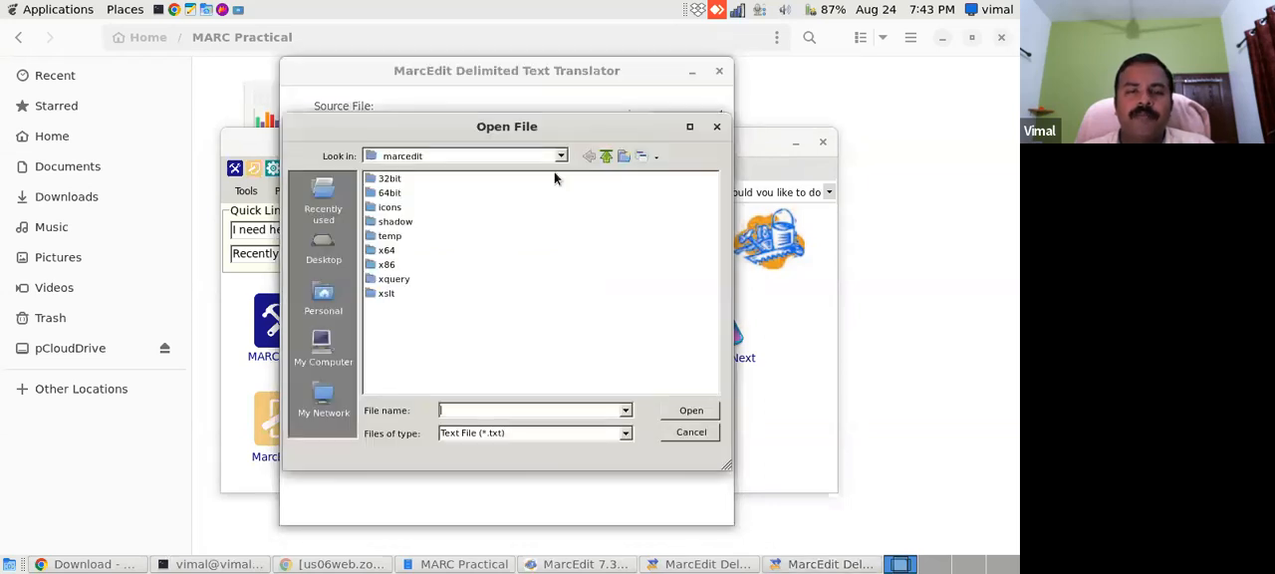
click(325, 301)
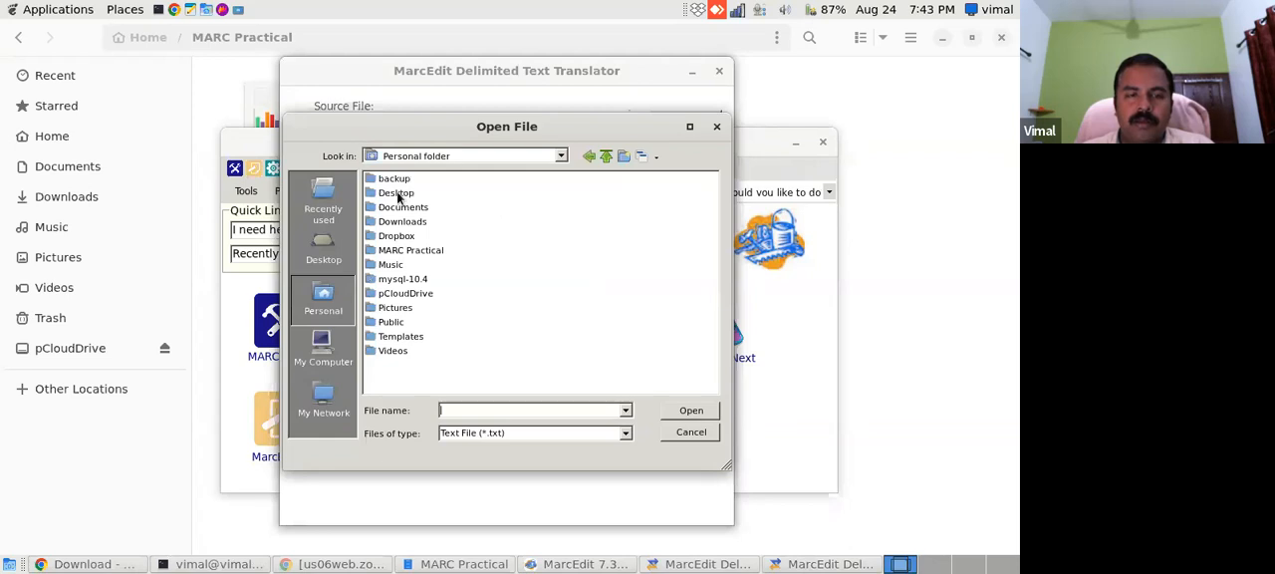
double_click(406, 254)
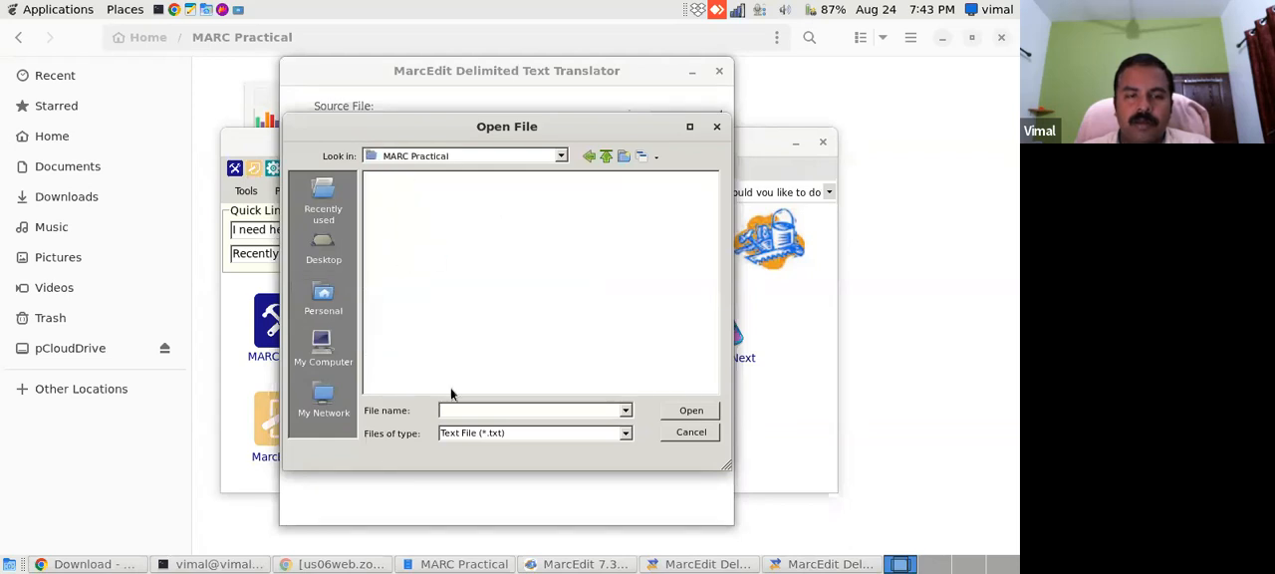
click(624, 435)
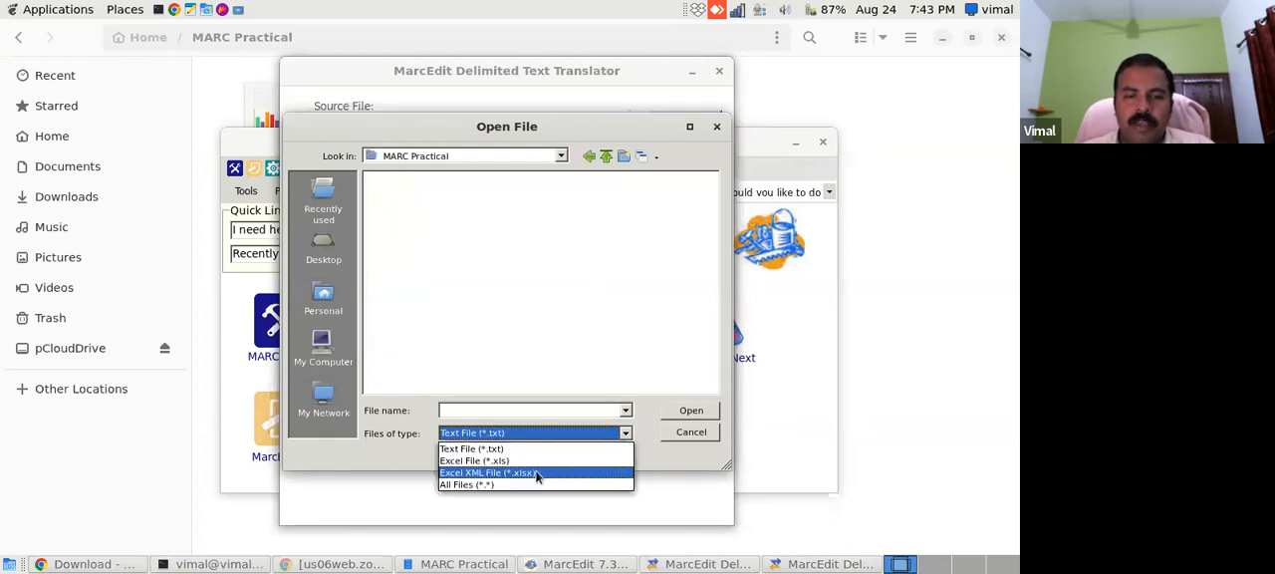
click(526, 485)
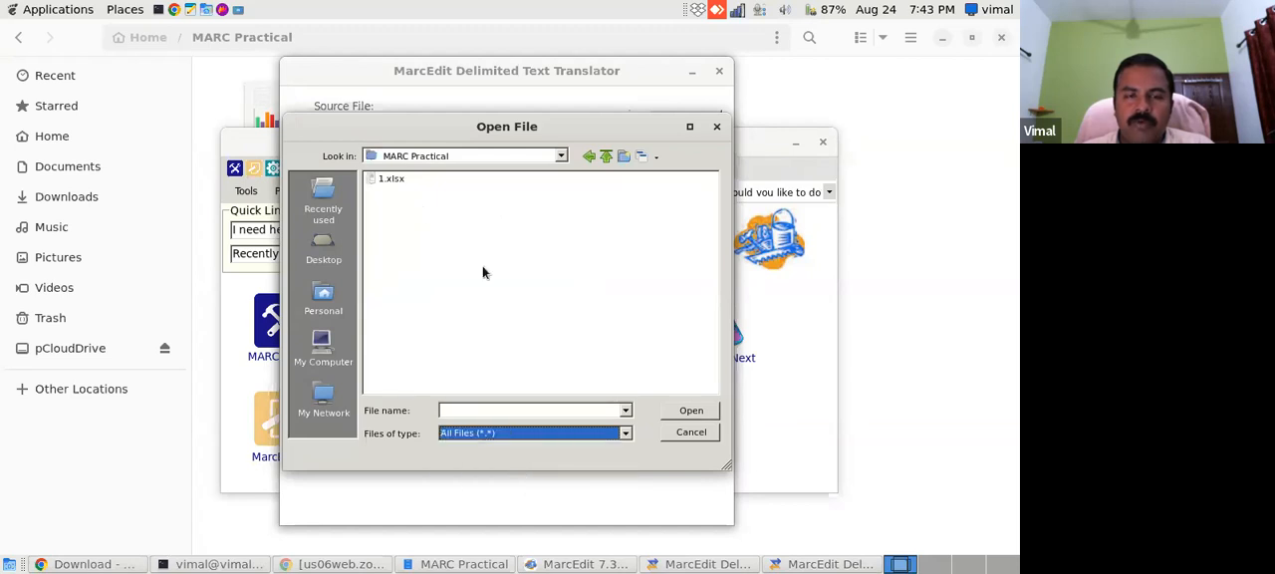
click(382, 183)
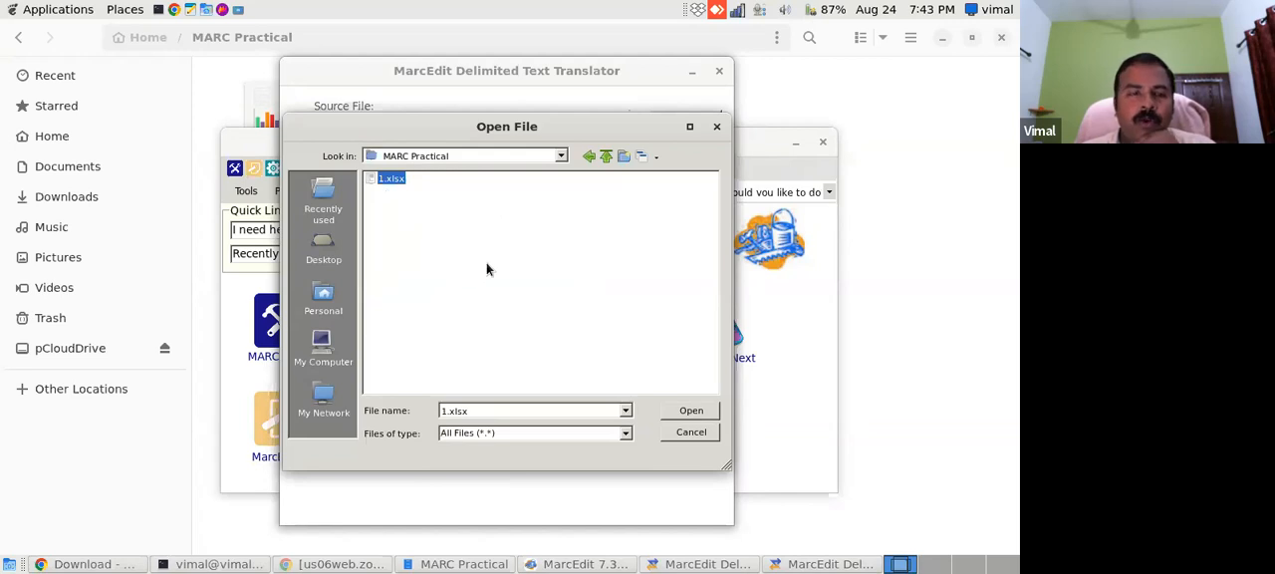
click(690, 413)
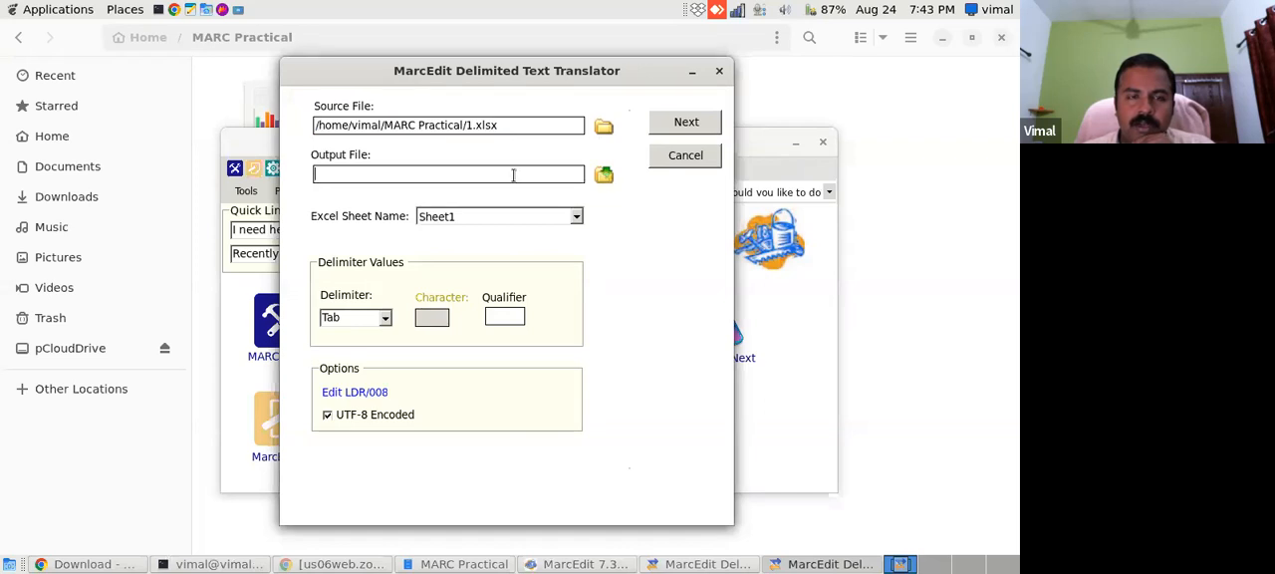
- Set the output file to books.mrk in the MARC Practical folder and proceed to the field mapping settings
click(603, 175)
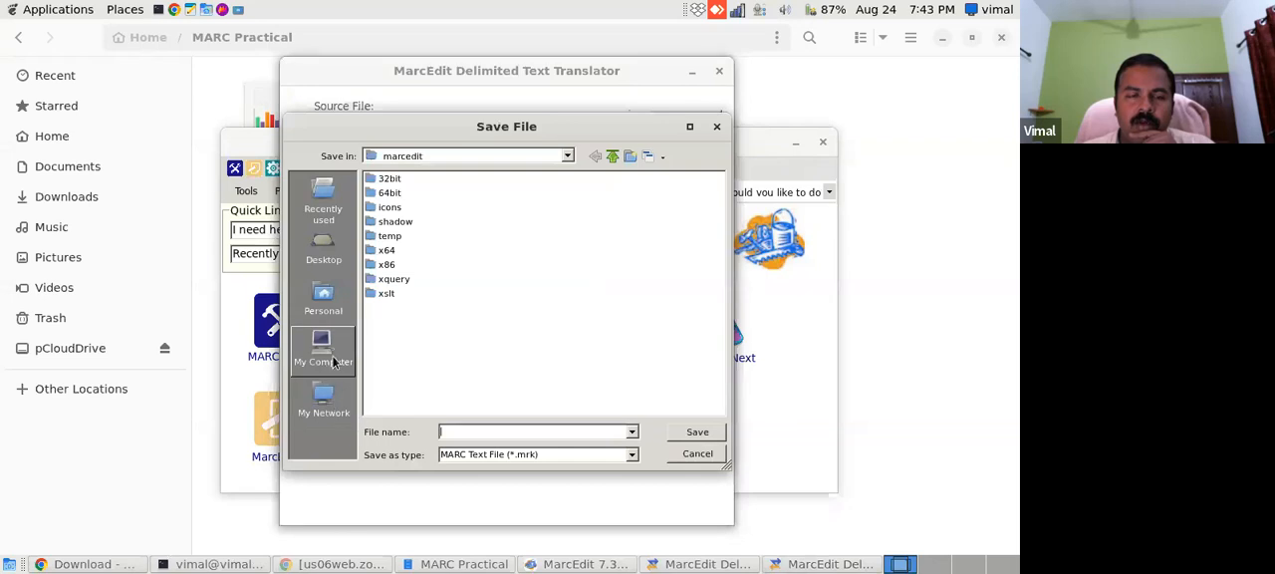
click(335, 297)
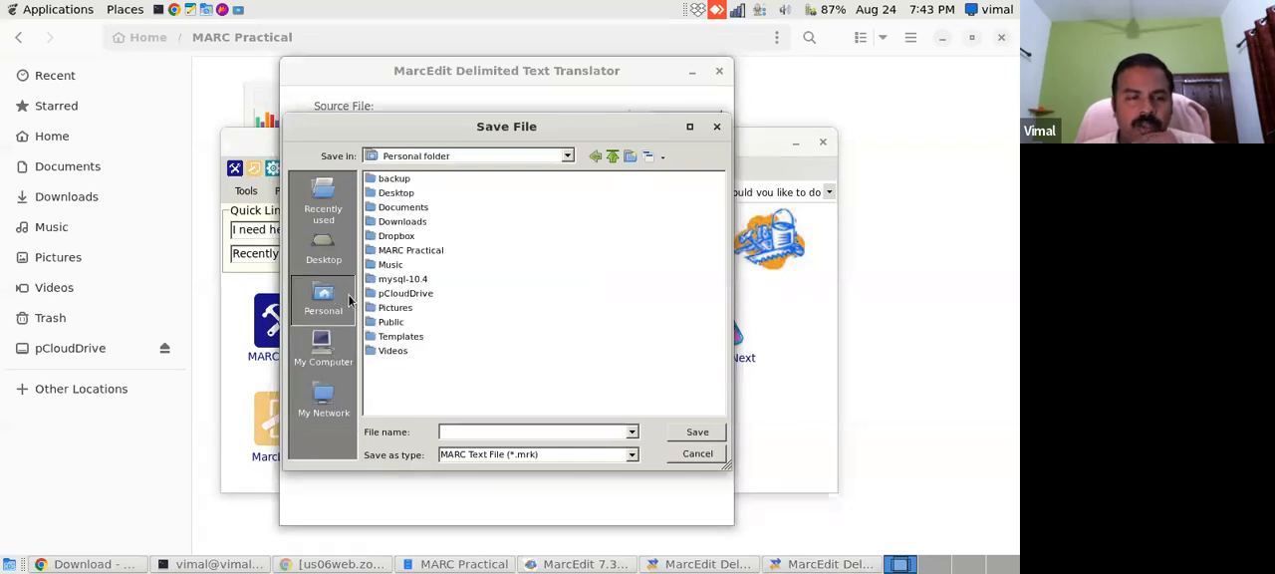
double_click(395, 251)
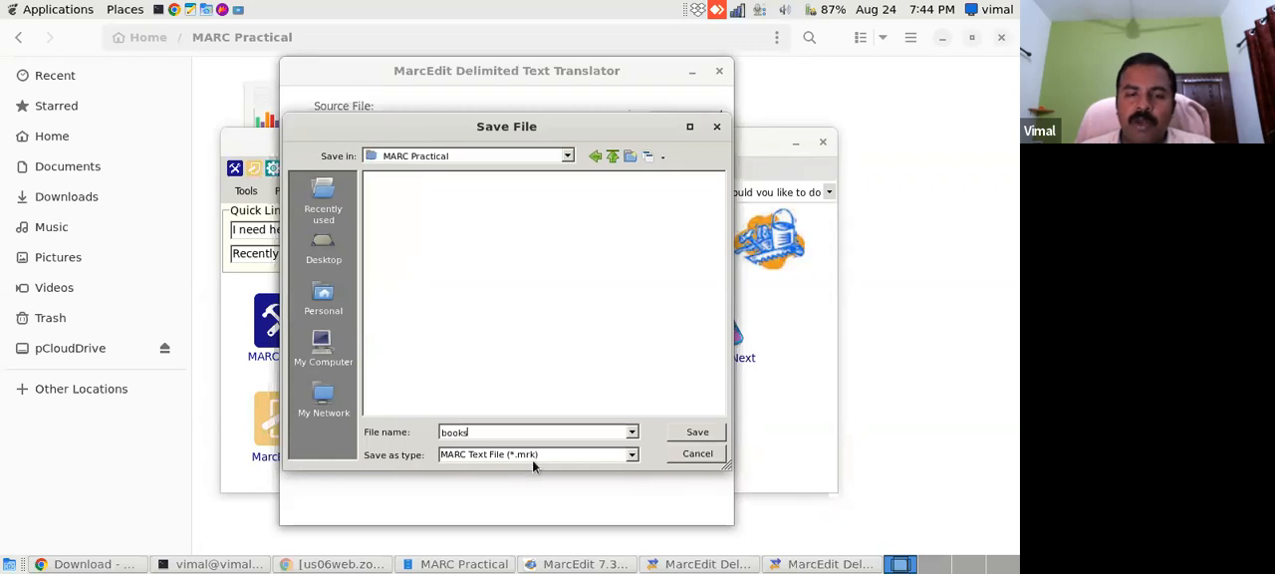
click(697, 435)
click(543, 172)
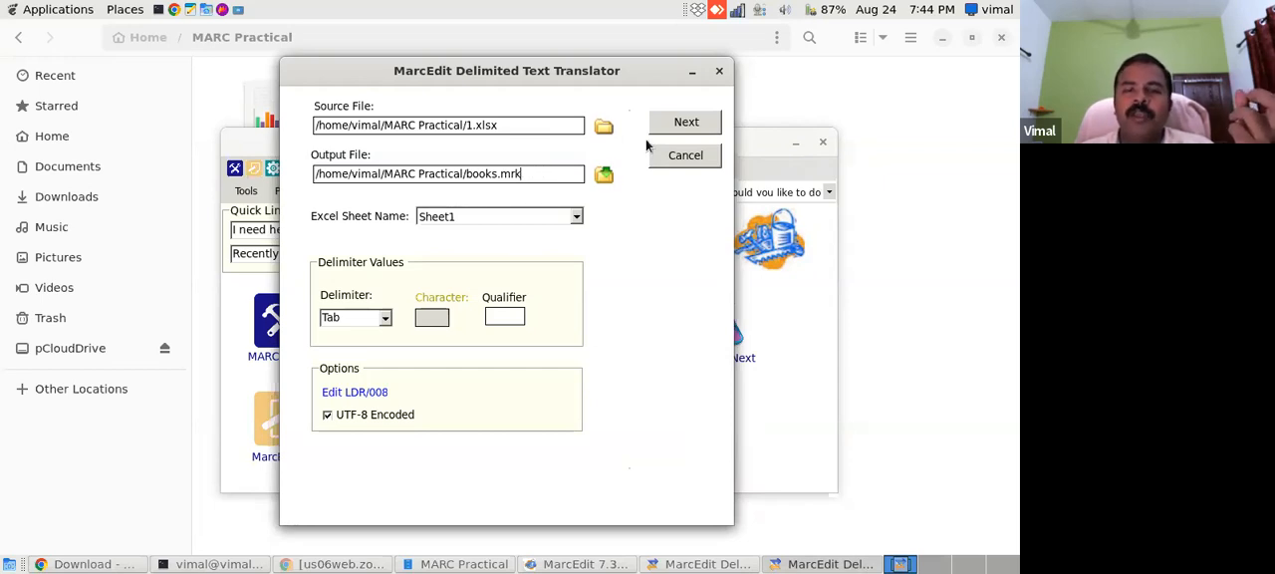
click(694, 124)
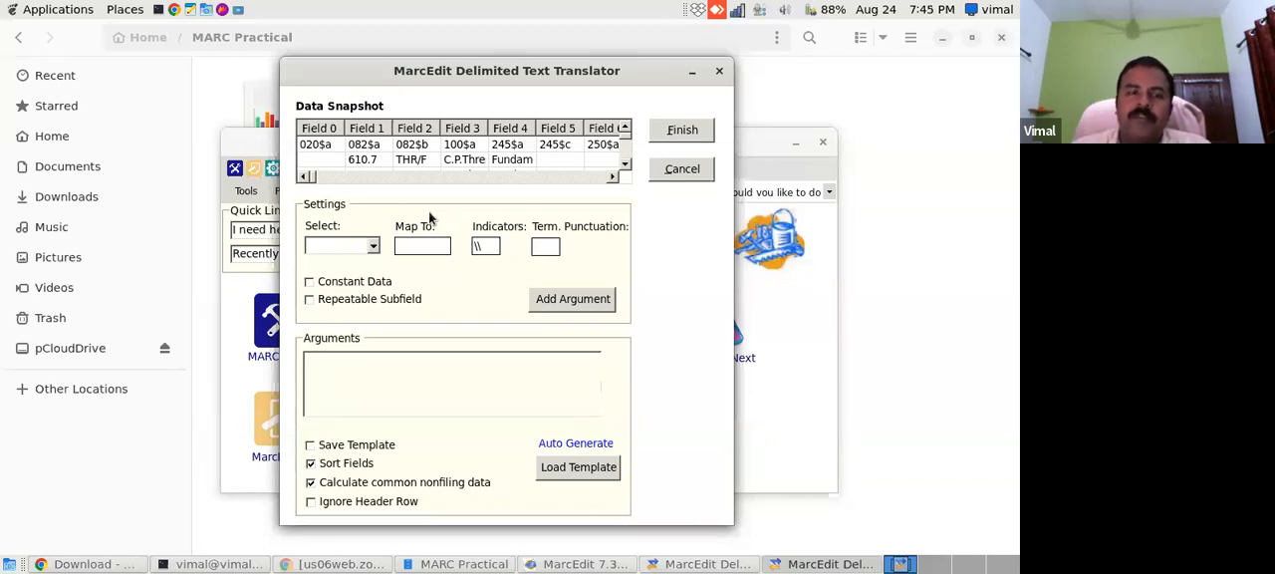
- Map Field 0 to 020$a and add it to the arguments
click(373, 248)
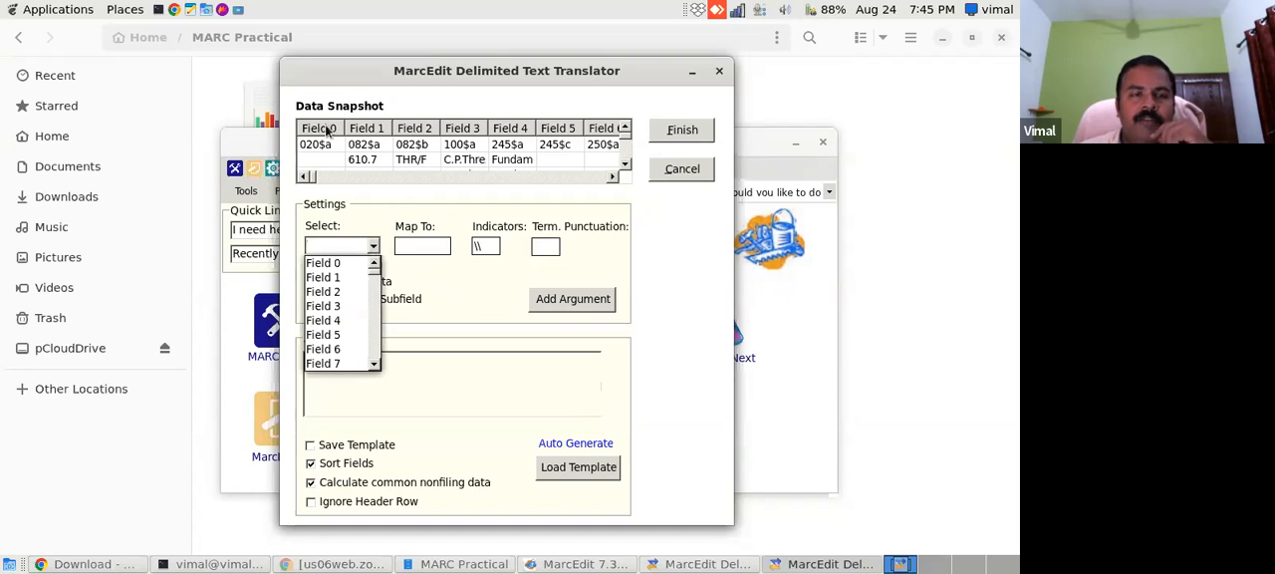
click(332, 264)
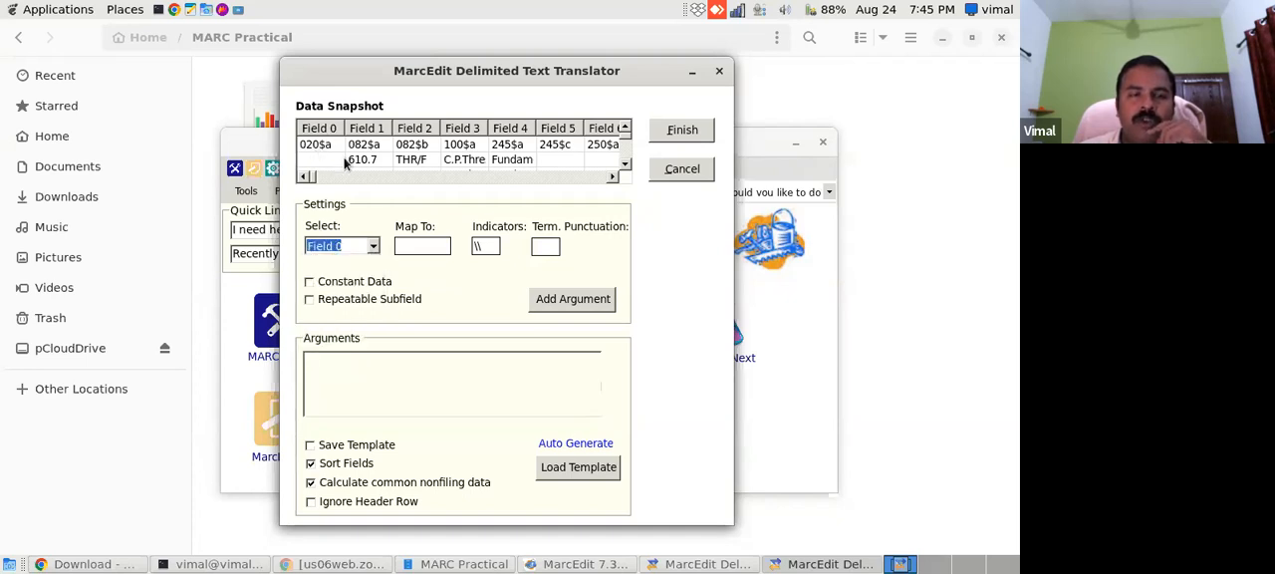
click(421, 244)
text(020)
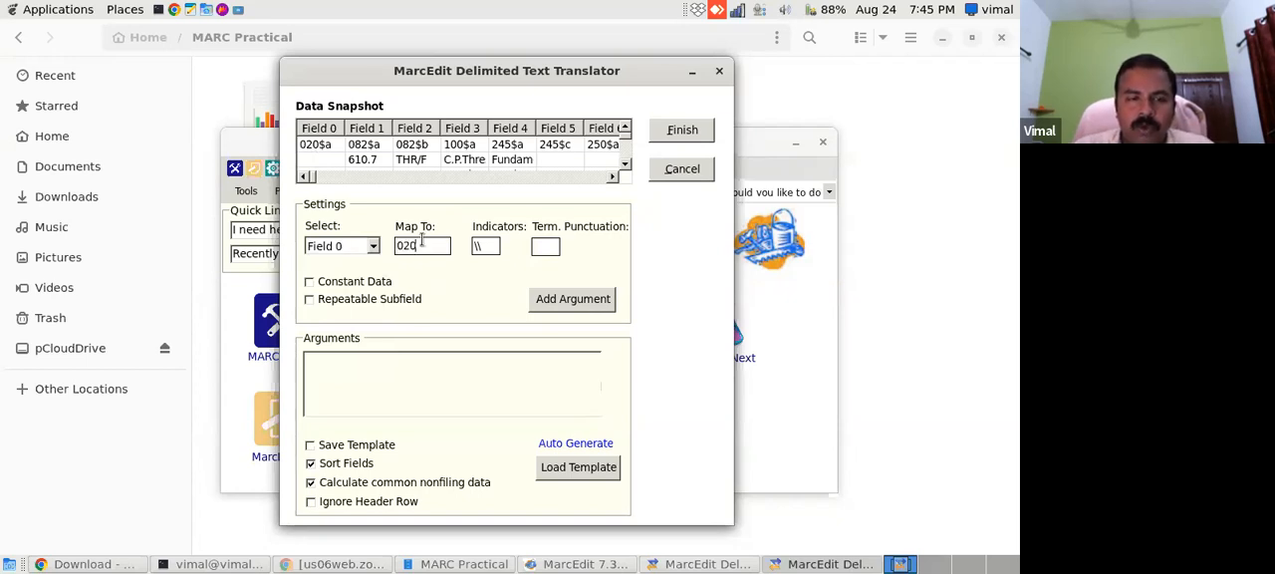
text($a)
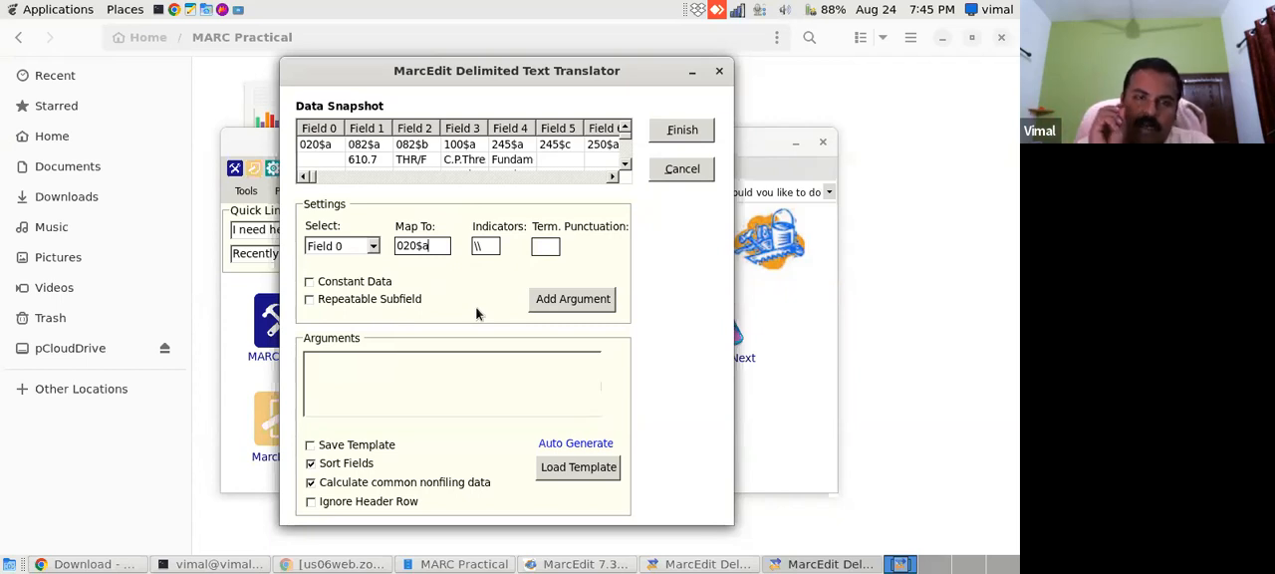
click(545, 303)
- Map Field 1 to 082$a and add the mapping to the arguments
click(370, 248)
click(364, 275)
click(418, 249)
text(082)
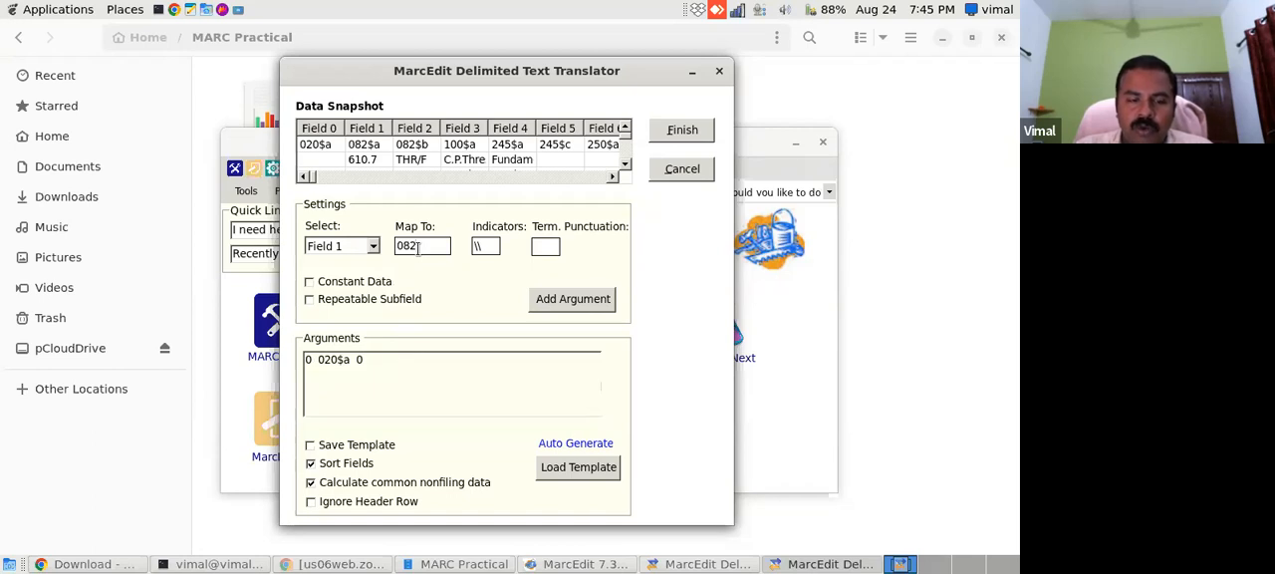
text($a)
click(583, 301)
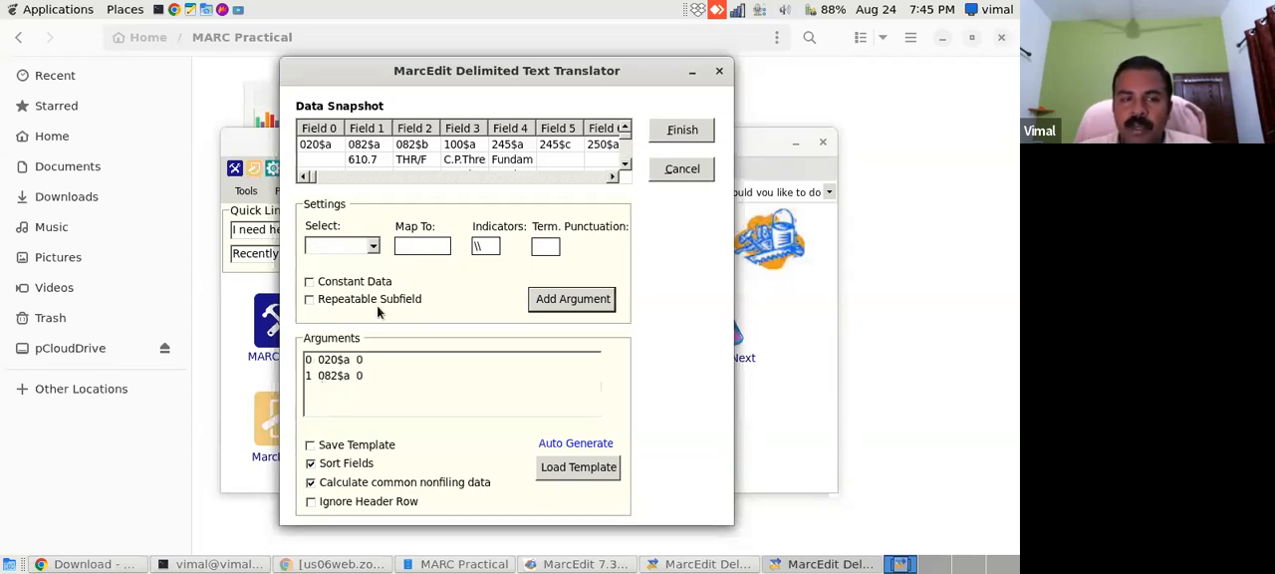
- Map Field 2 to 082$b and add the mapping to the arguments
click(374, 248)
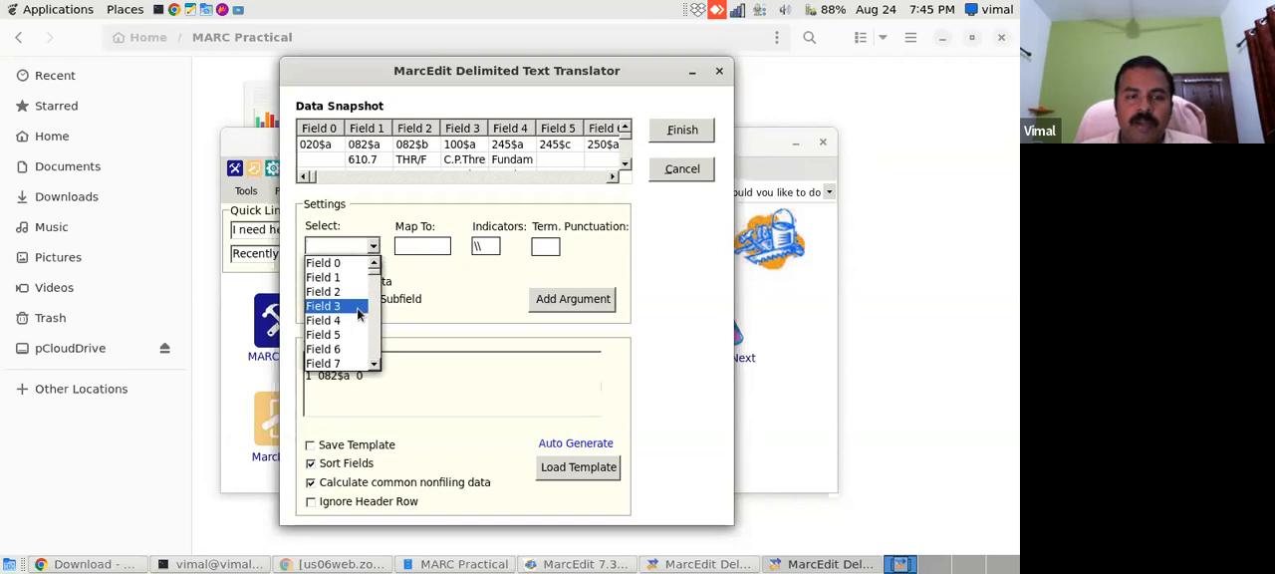
click(361, 307)
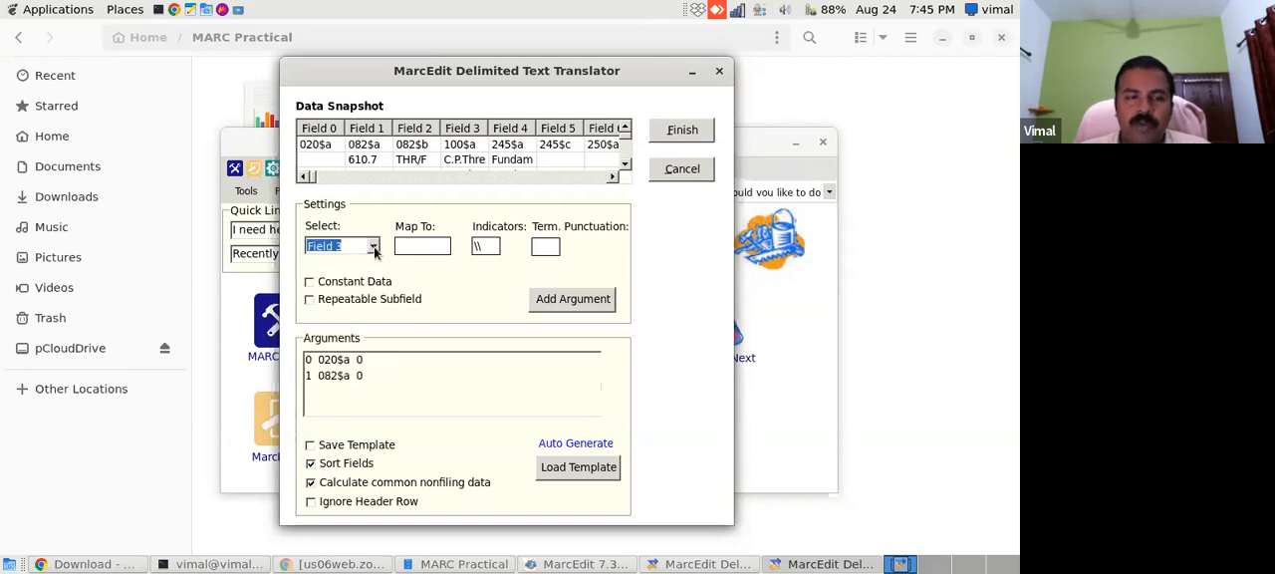
click(374, 246)
click(374, 263)
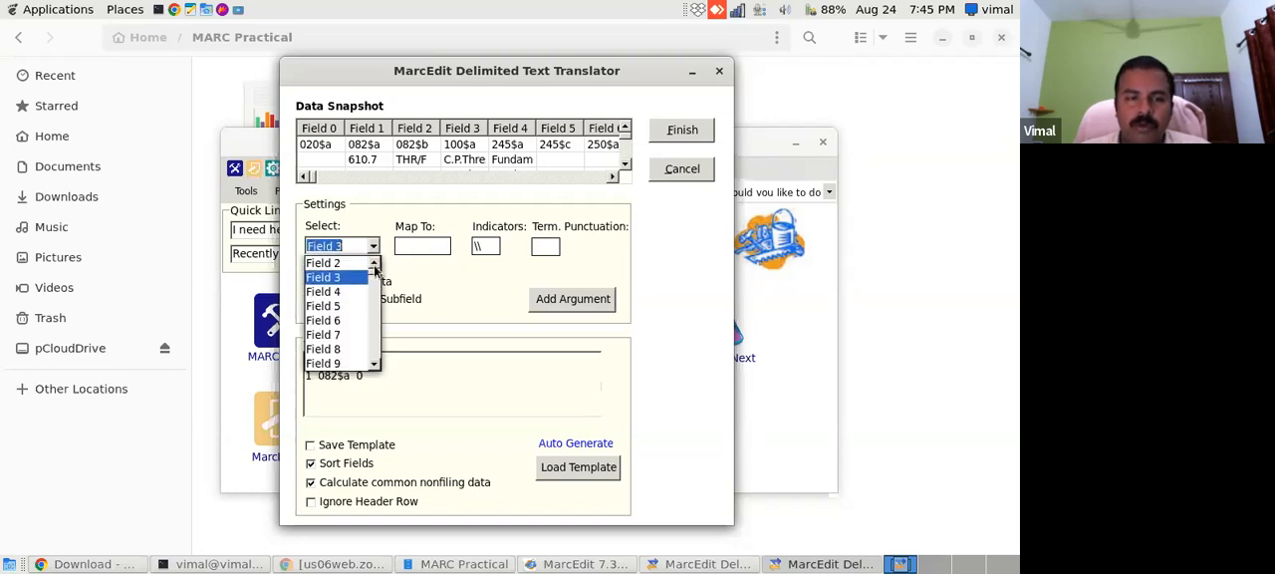
click(354, 265)
click(413, 245)
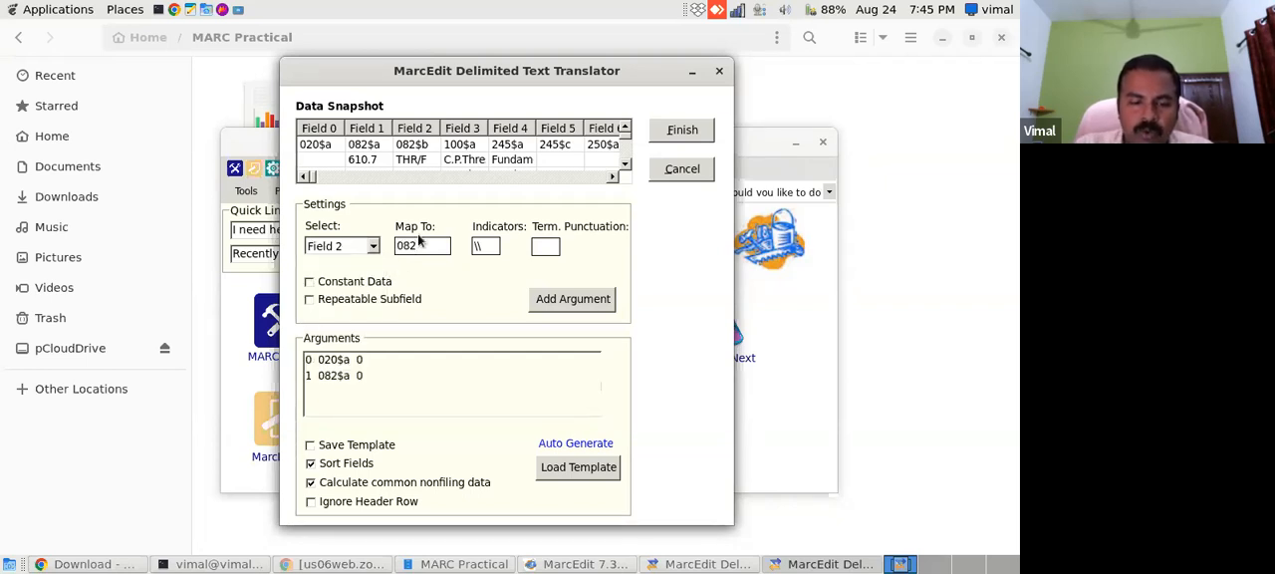
text(b)
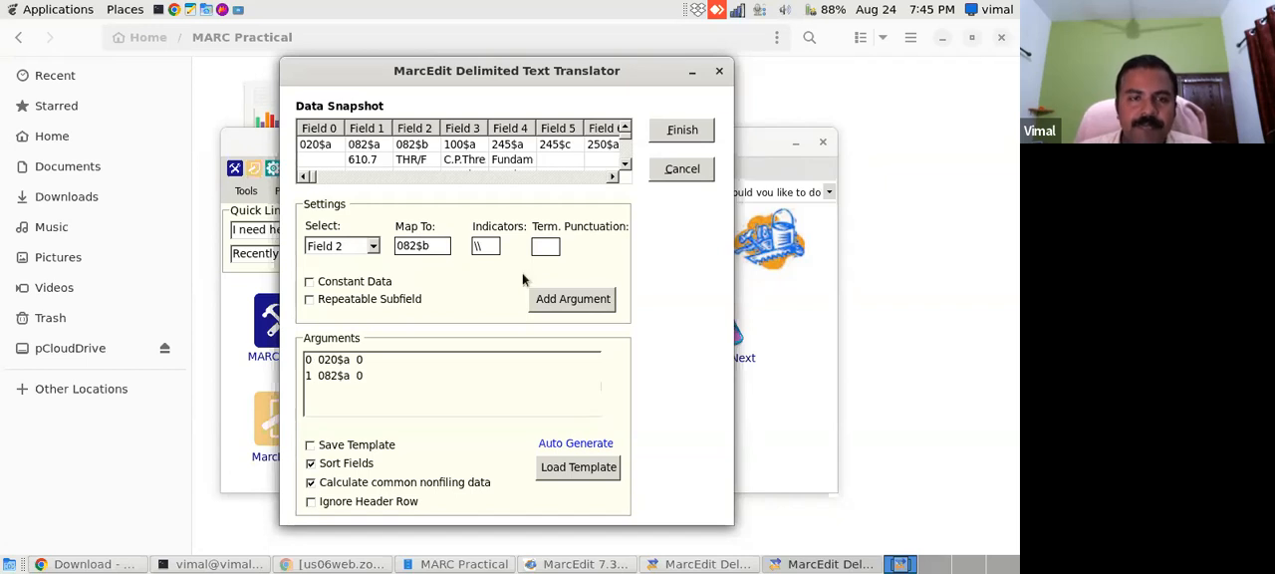
click(547, 301)
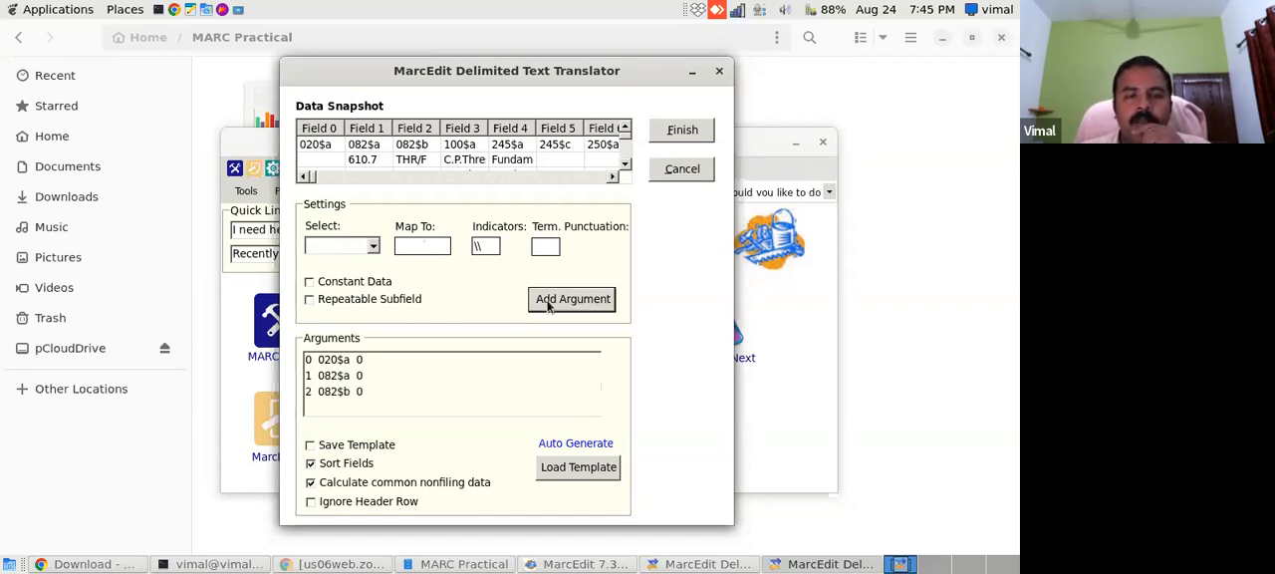
- Map Field 3 to 100$a and add the mapping to the arguments
click(374, 247)
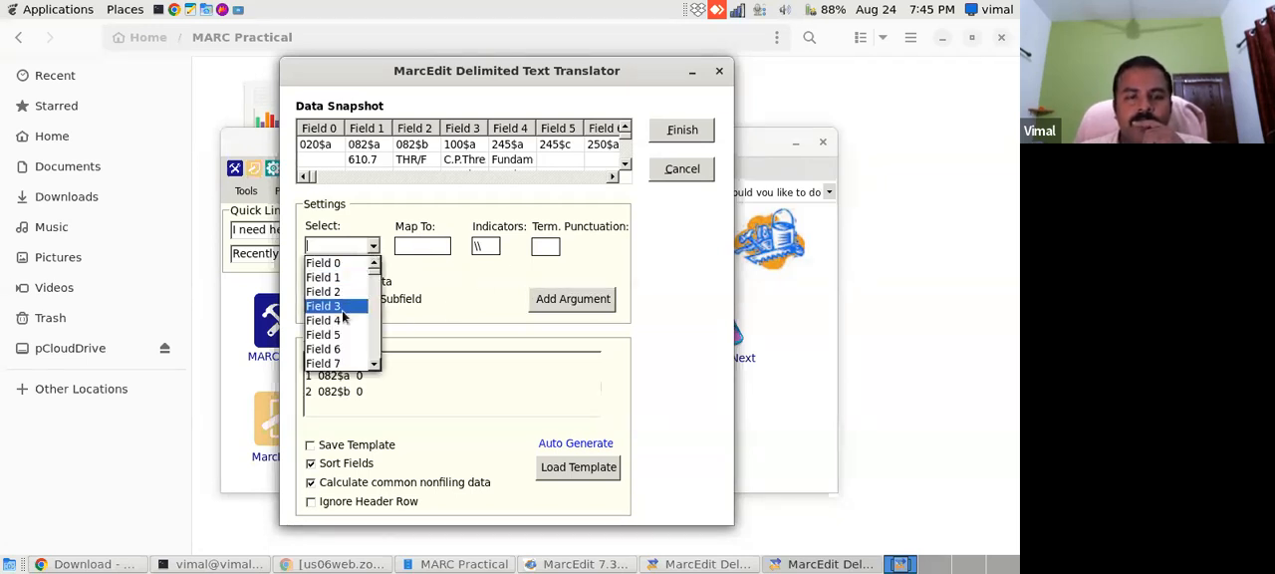
click(344, 306)
click(420, 243)
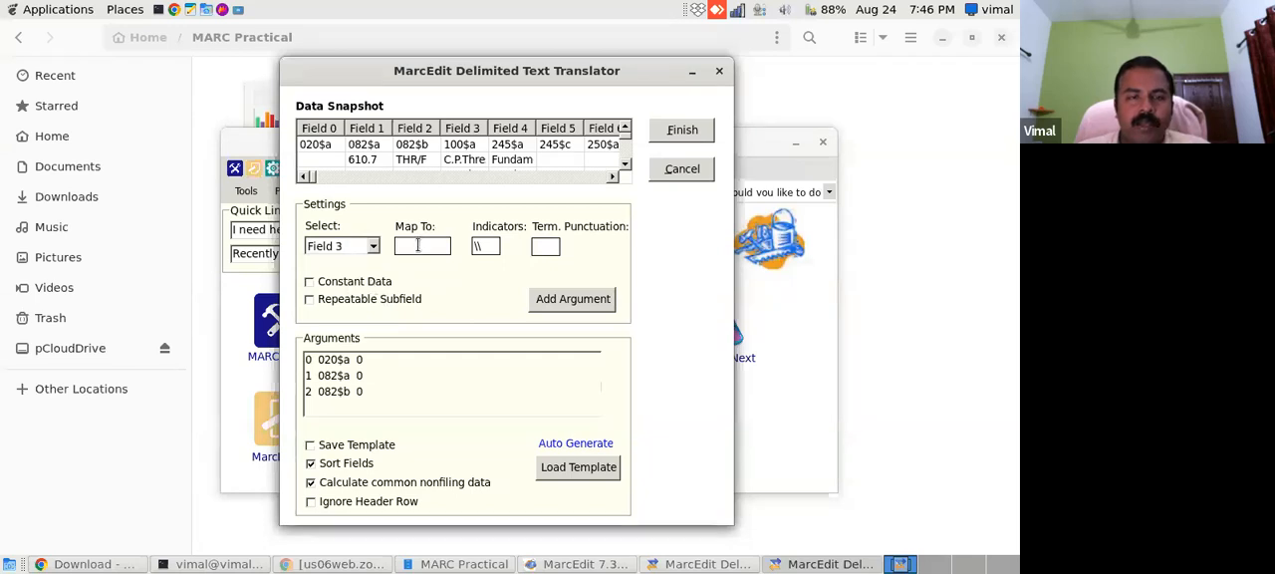
text(100$a)
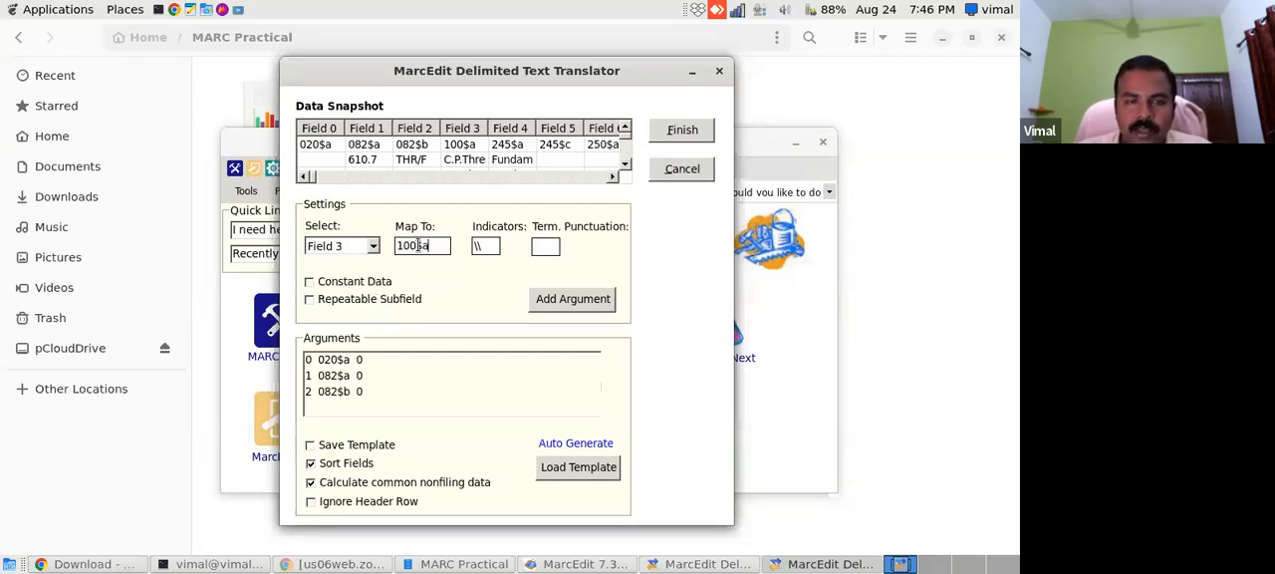
click(556, 304)
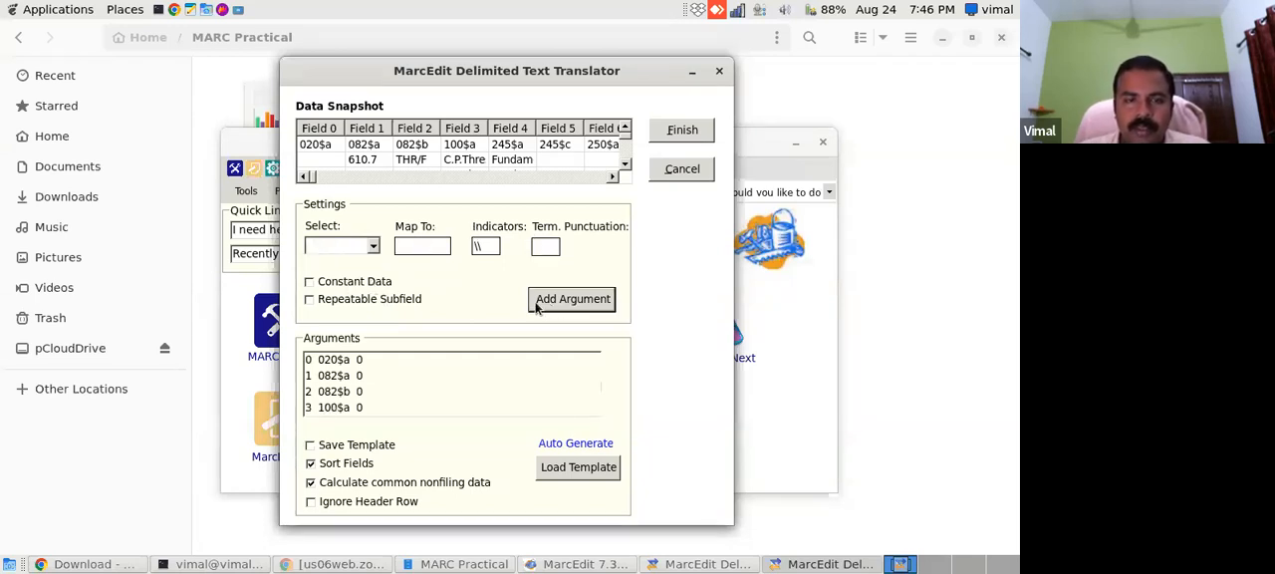
- Map Field 4 to 245$a, add it to the arguments and check the new entry in the list
click(375, 247)
click(343, 321)
click(430, 245)
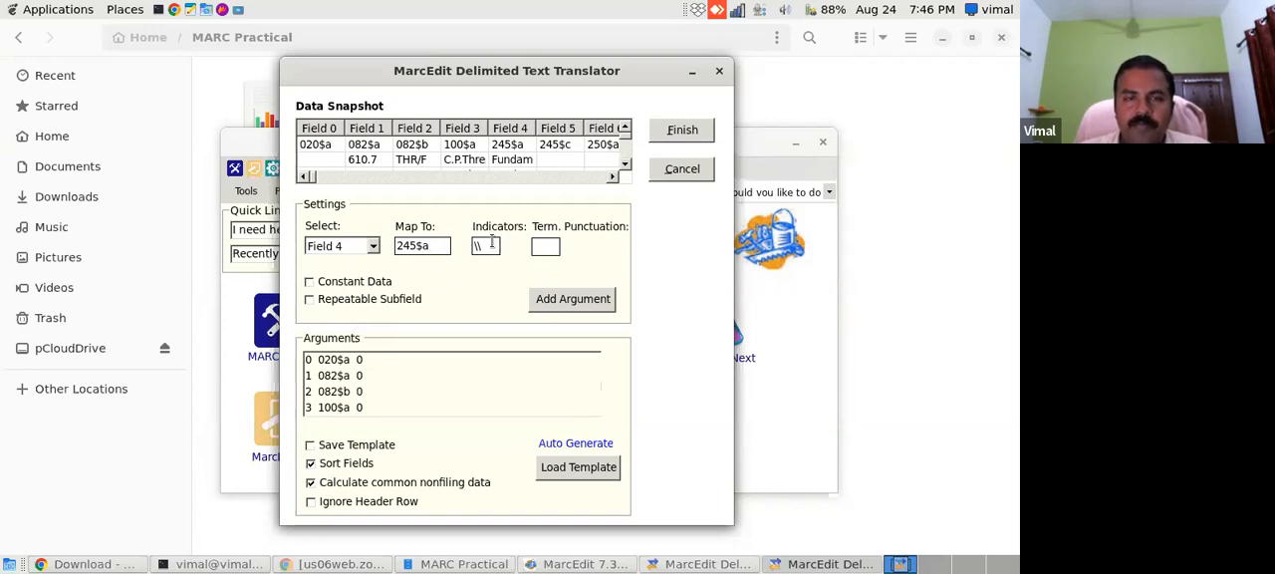
click(543, 301)
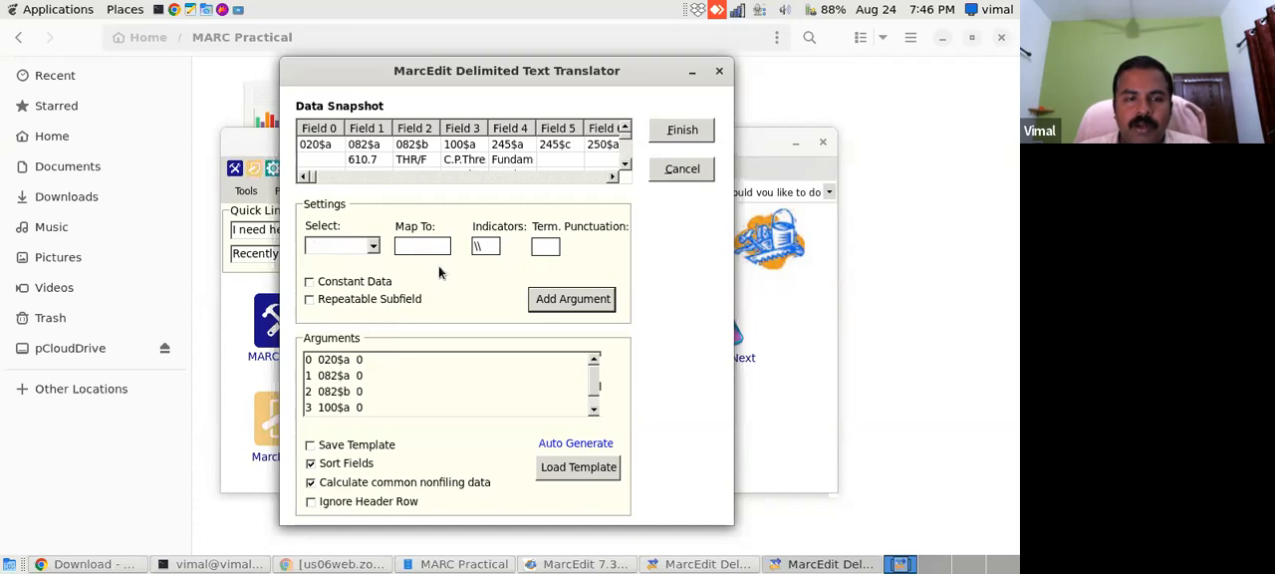
click(594, 413)
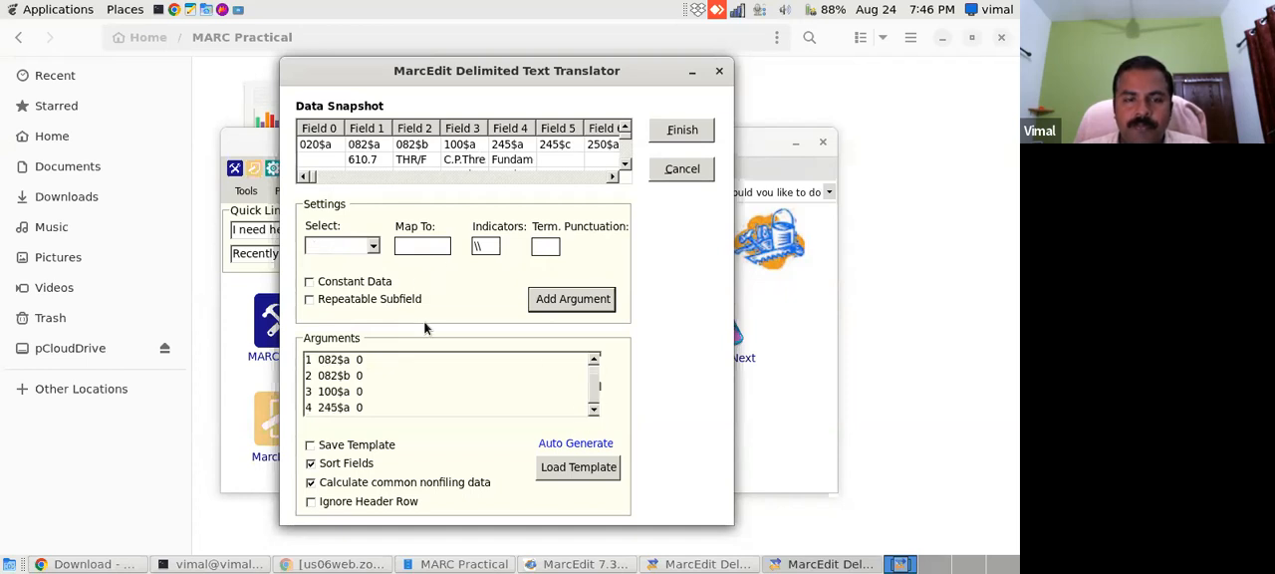
click(373, 246)
click(353, 335)
click(422, 246)
text(245)
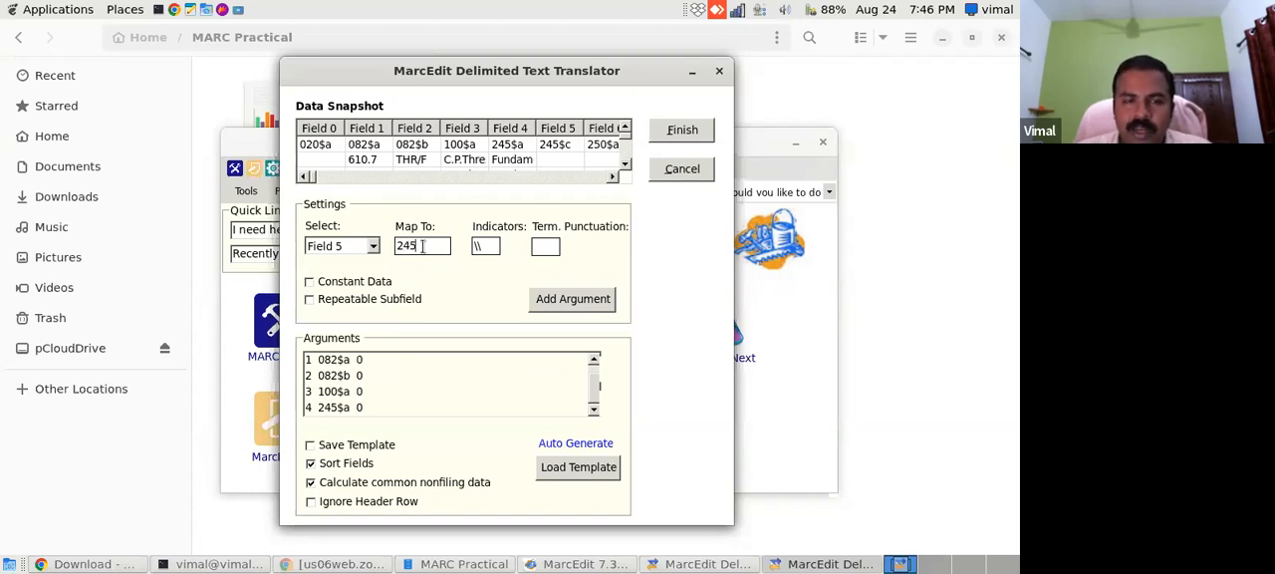
key(BackSpace)
key(BackSpace)
key(BackSpace)
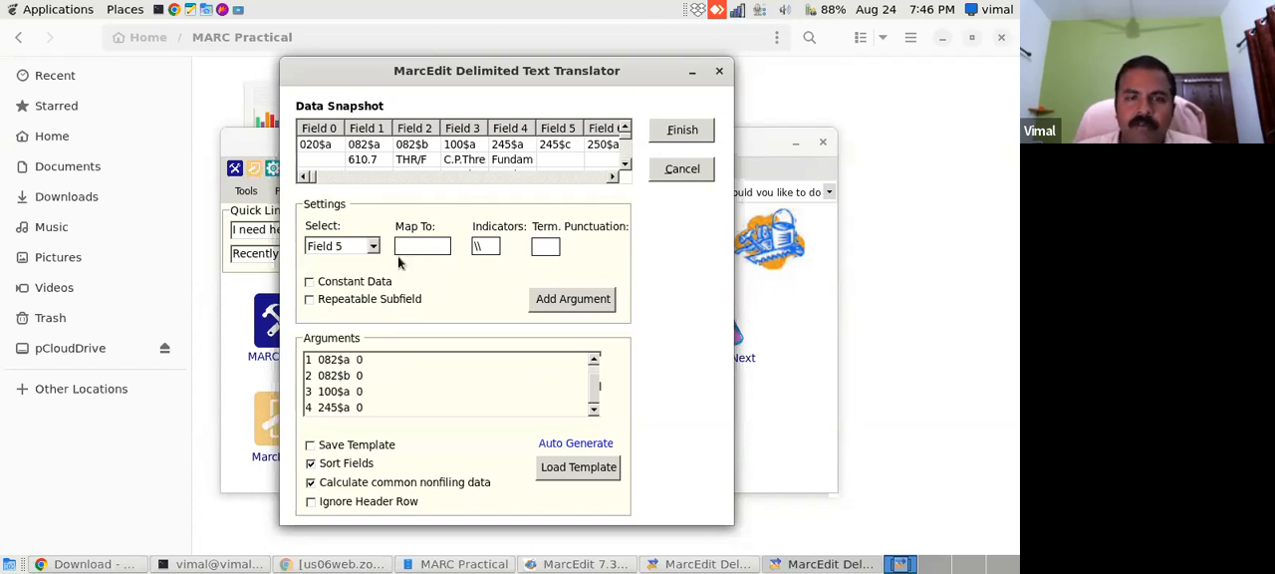
- Check the further columns of the data snapshot, then map Field 6 to 250$a and add it to the arguments
click(612, 179)
click(612, 179)
click(613, 178)
click(613, 178)
click(613, 178)
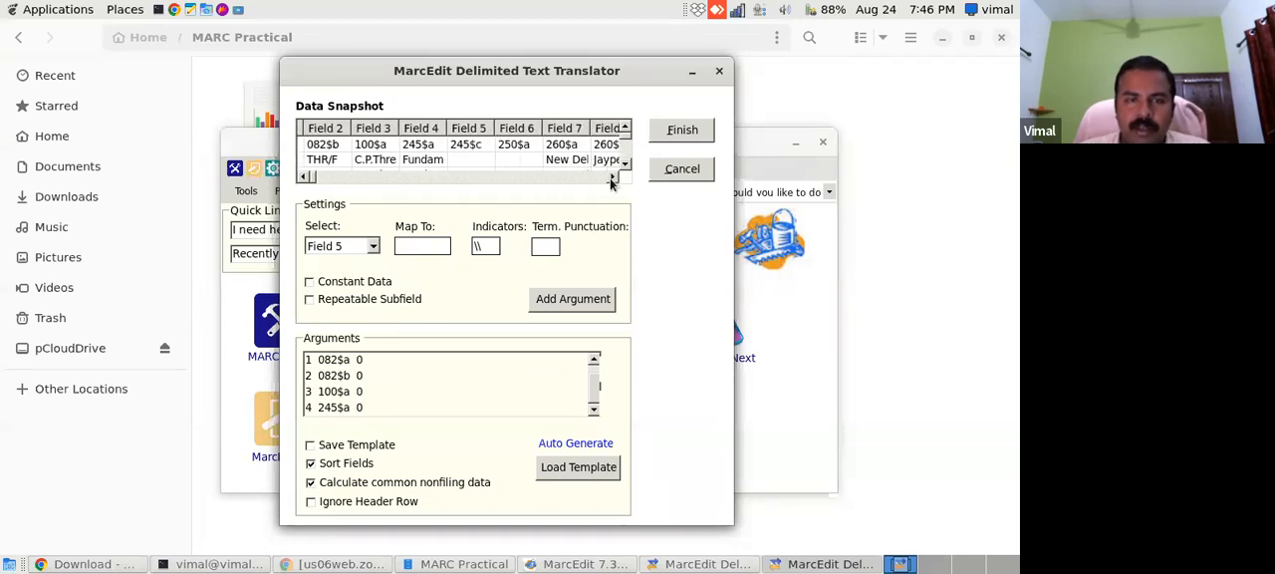
click(613, 178)
click(613, 178)
click(613, 179)
click(612, 179)
click(613, 178)
click(612, 179)
click(613, 178)
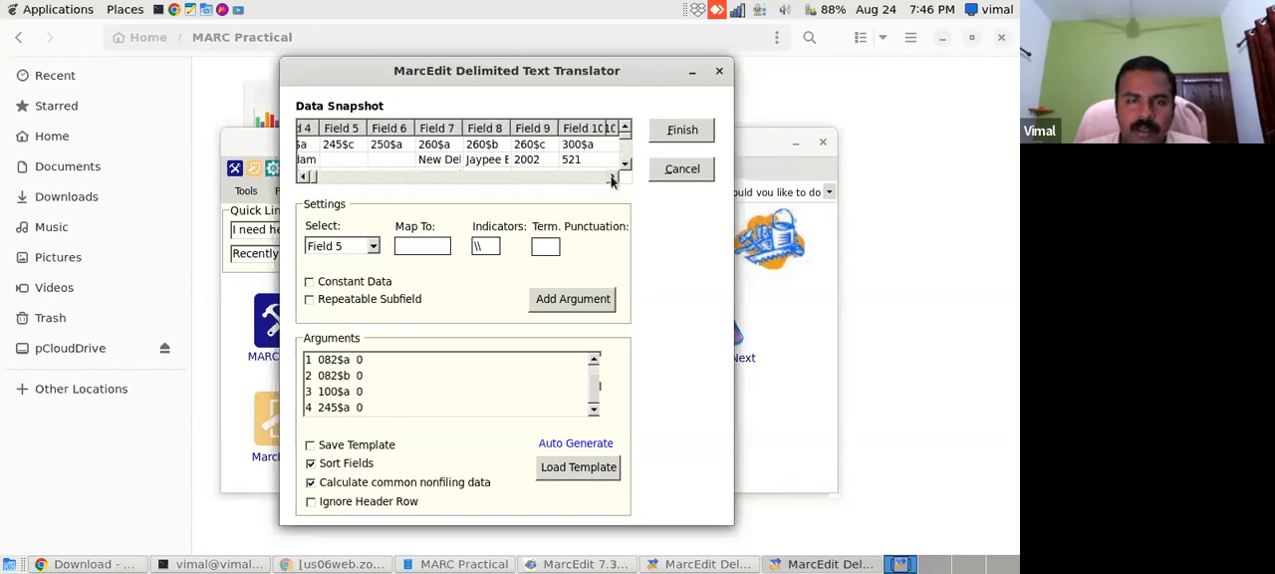
click(374, 246)
click(353, 285)
click(399, 246)
text(250$a)
click(550, 297)
- Map Field 7 to 260$a, add it to the arguments and check the latest entries in the list
click(373, 251)
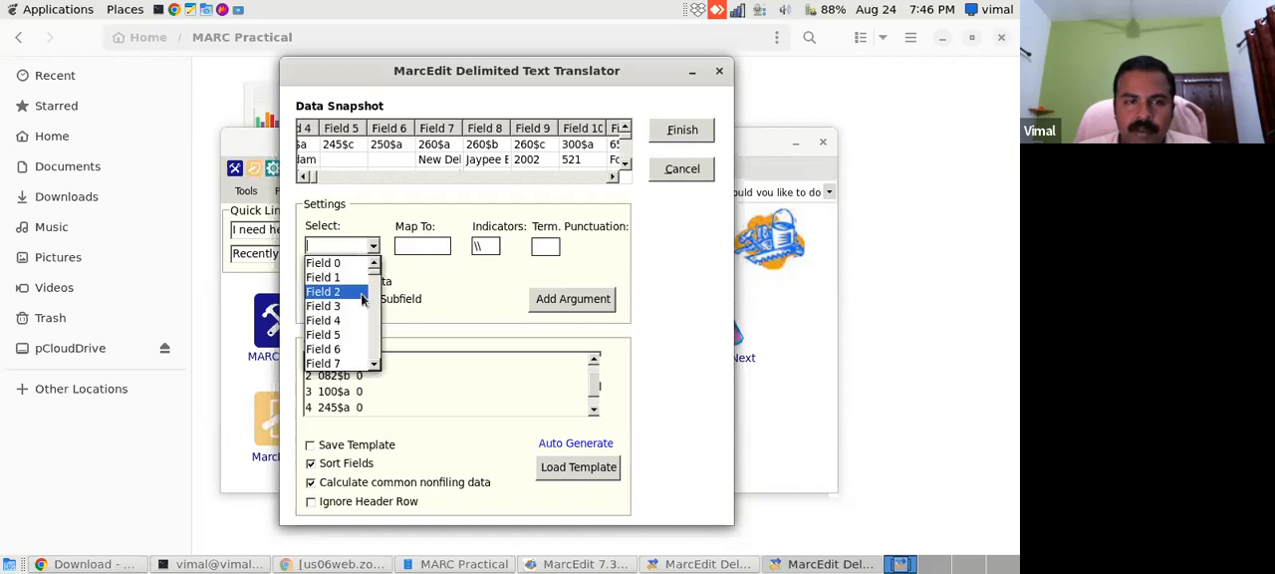
click(344, 365)
click(425, 247)
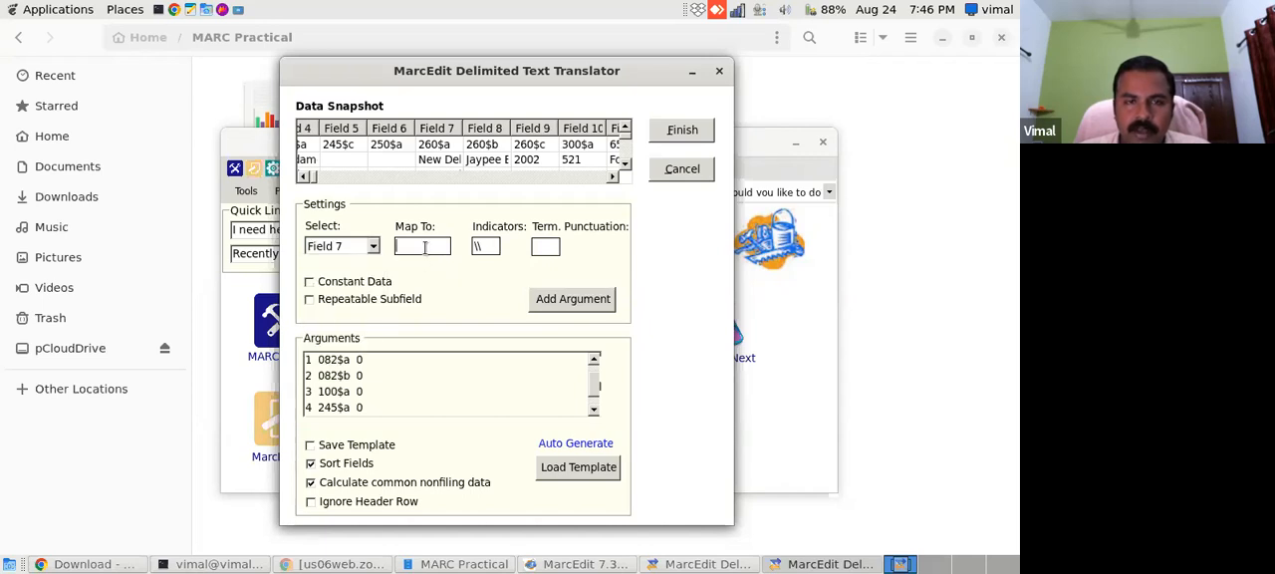
text(260$a)
click(570, 301)
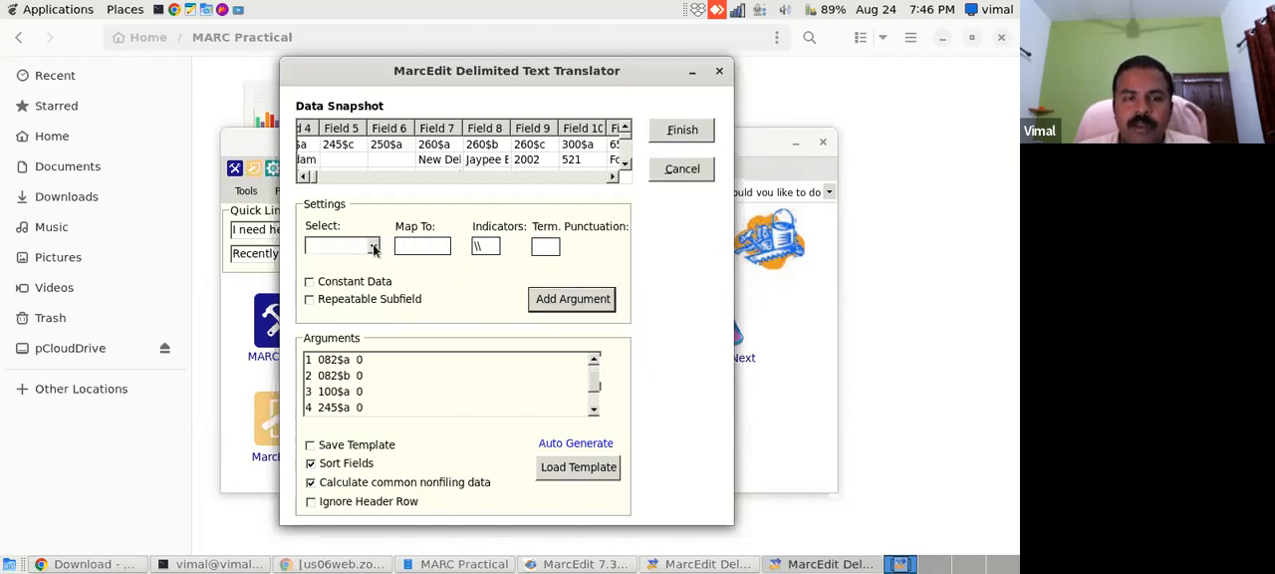
click(592, 409)
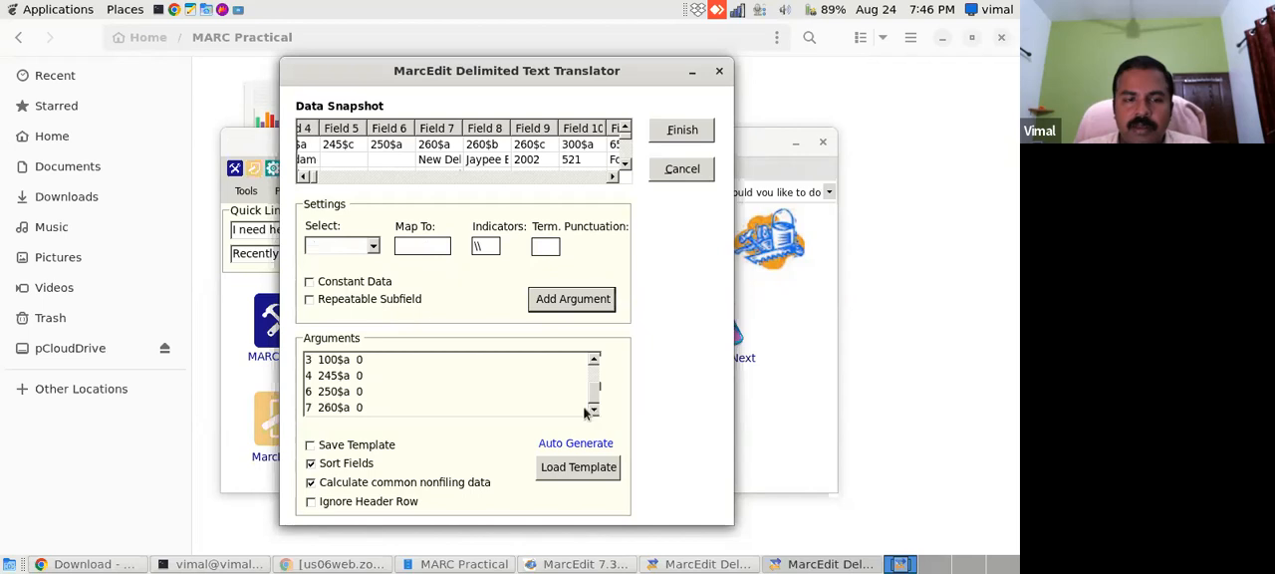
- Map Field 8 to 260$b and add the mapping to the arguments
click(371, 247)
scroll(343, 354, down, 3)
click(348, 337)
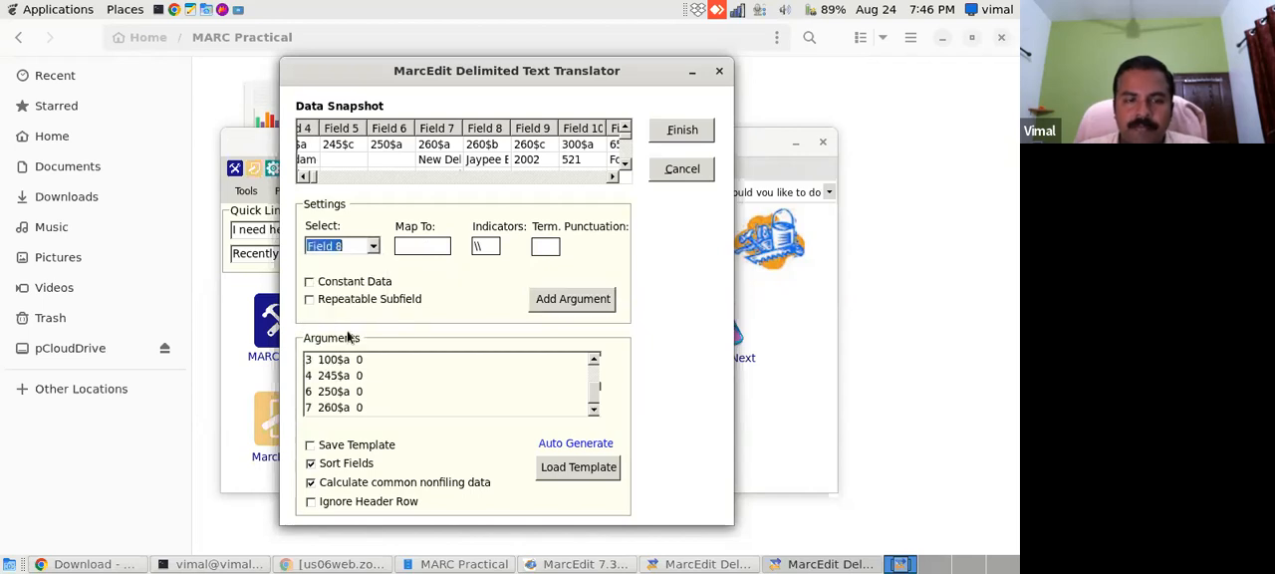
click(404, 246)
text(260$b)
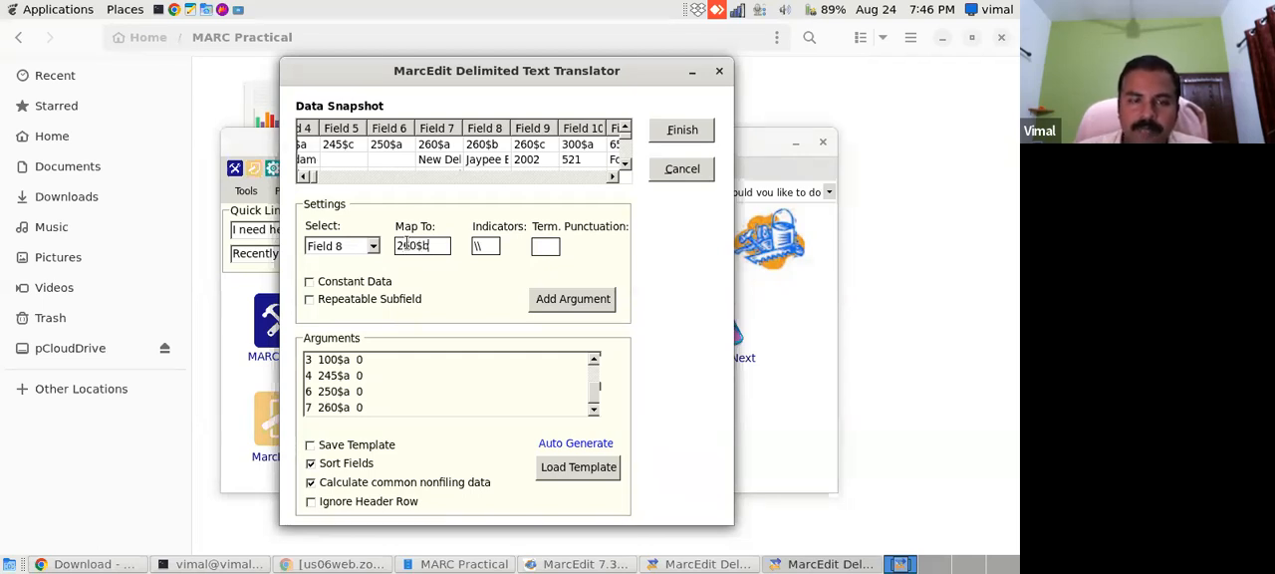
click(554, 301)
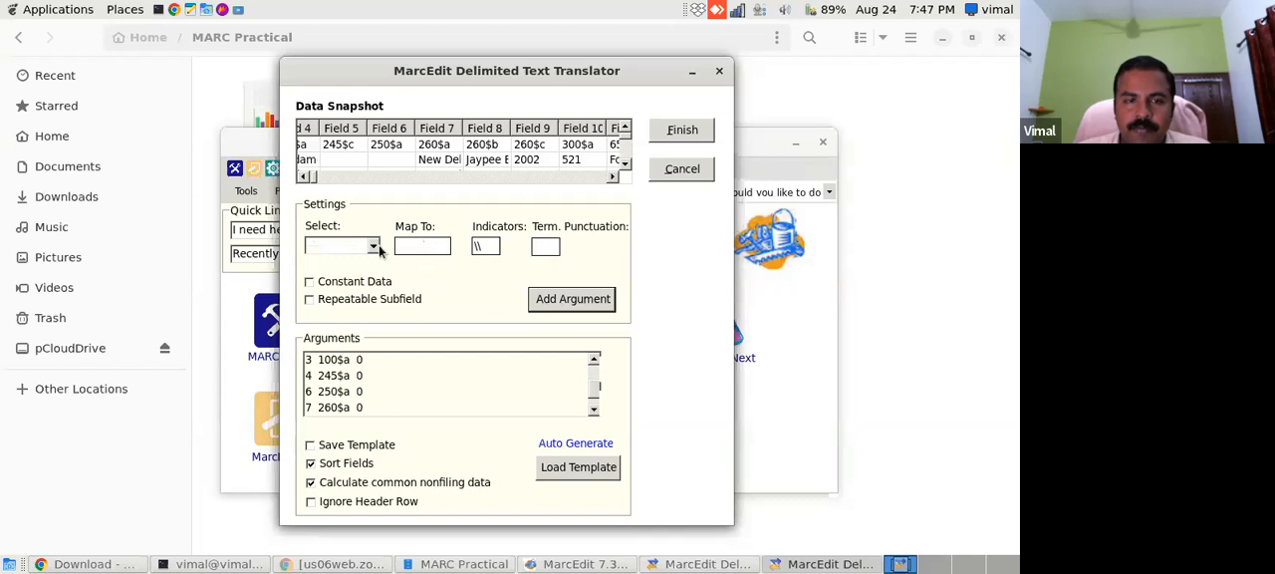
- Map Field 9 to 260$c and add the mapping to the arguments
click(373, 246)
click(374, 366)
click(373, 366)
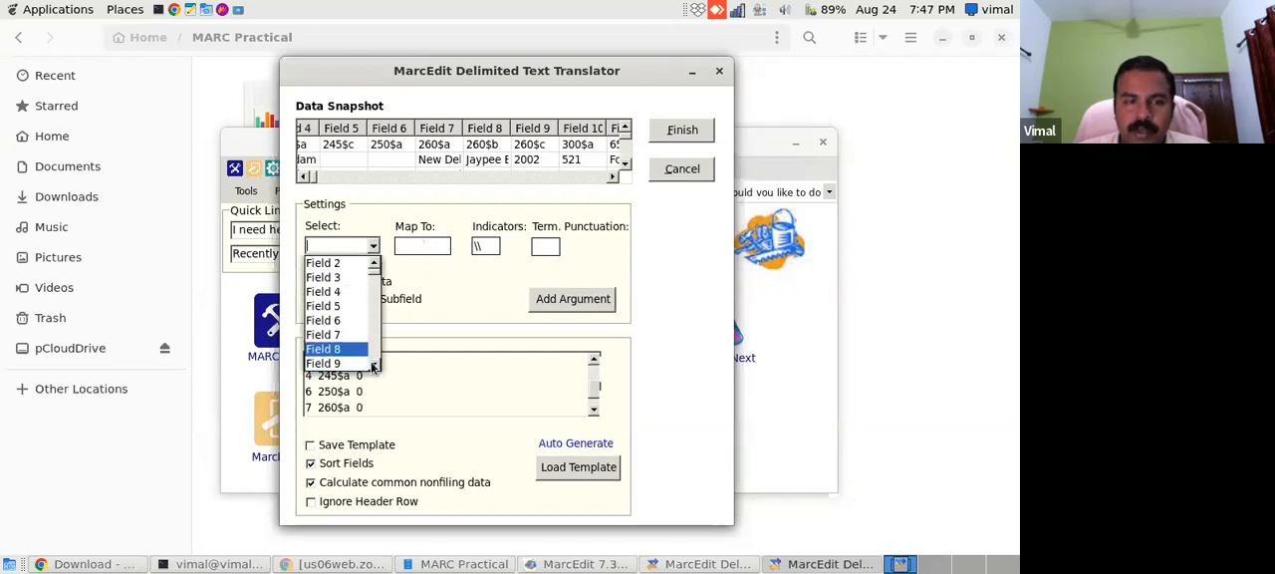
click(362, 364)
click(438, 246)
text(260$c)
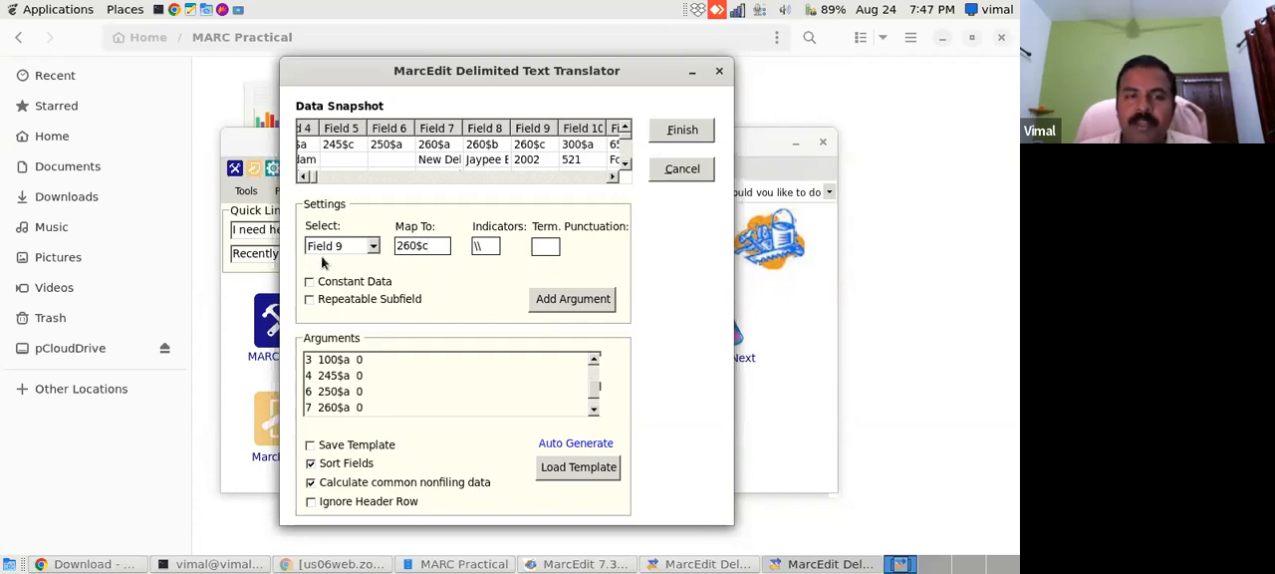
click(578, 304)
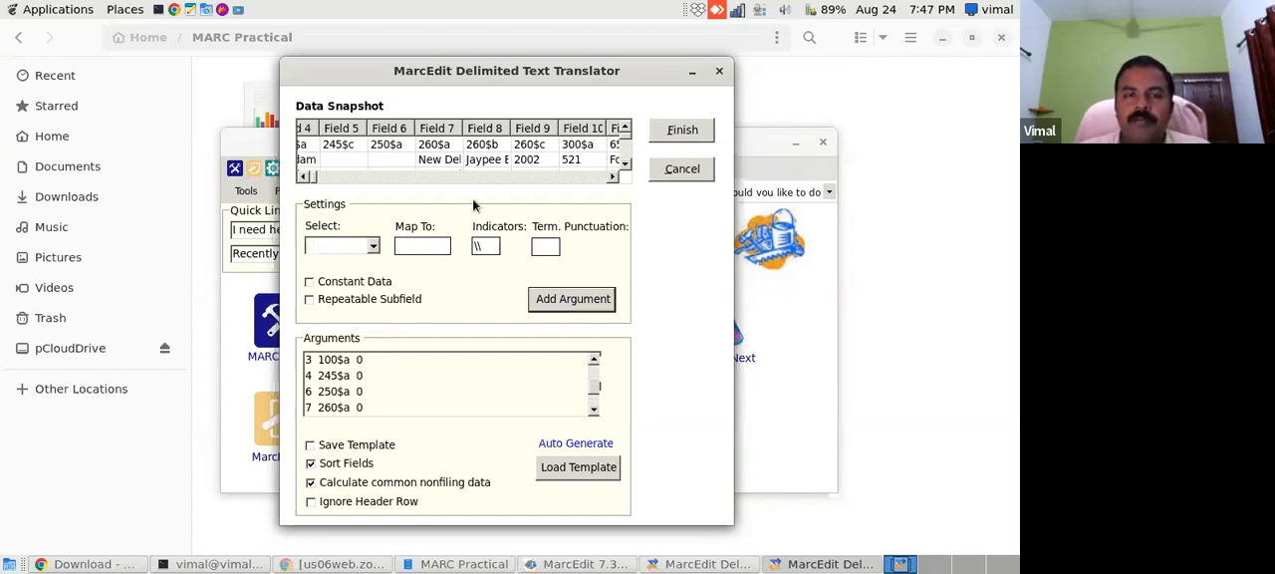
- Map Field 10 to 300$a, add it to the arguments and check the end of the argument list
drag(614, 177, 614, 180)
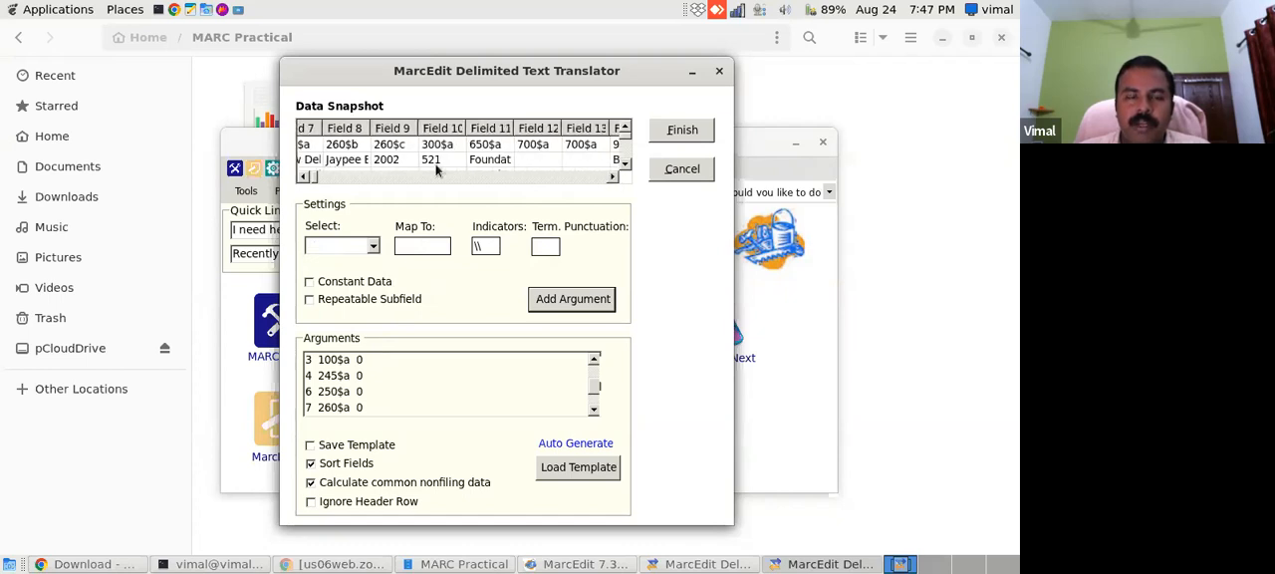
click(374, 247)
drag(376, 366, 376, 367)
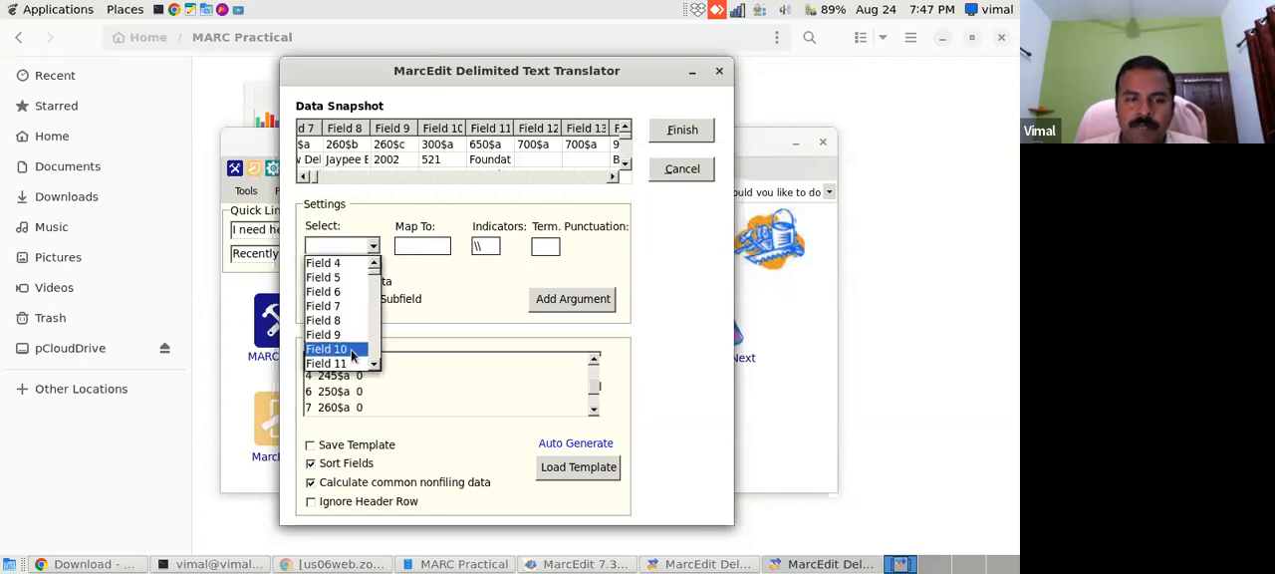
click(329, 350)
click(417, 248)
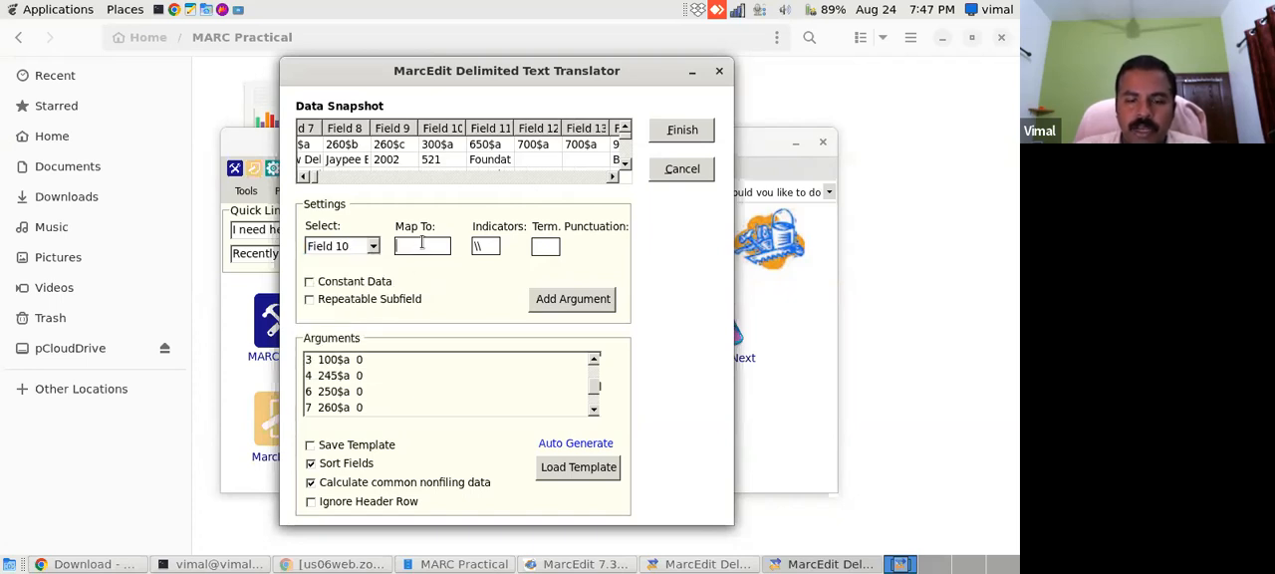
text(a)
click(588, 297)
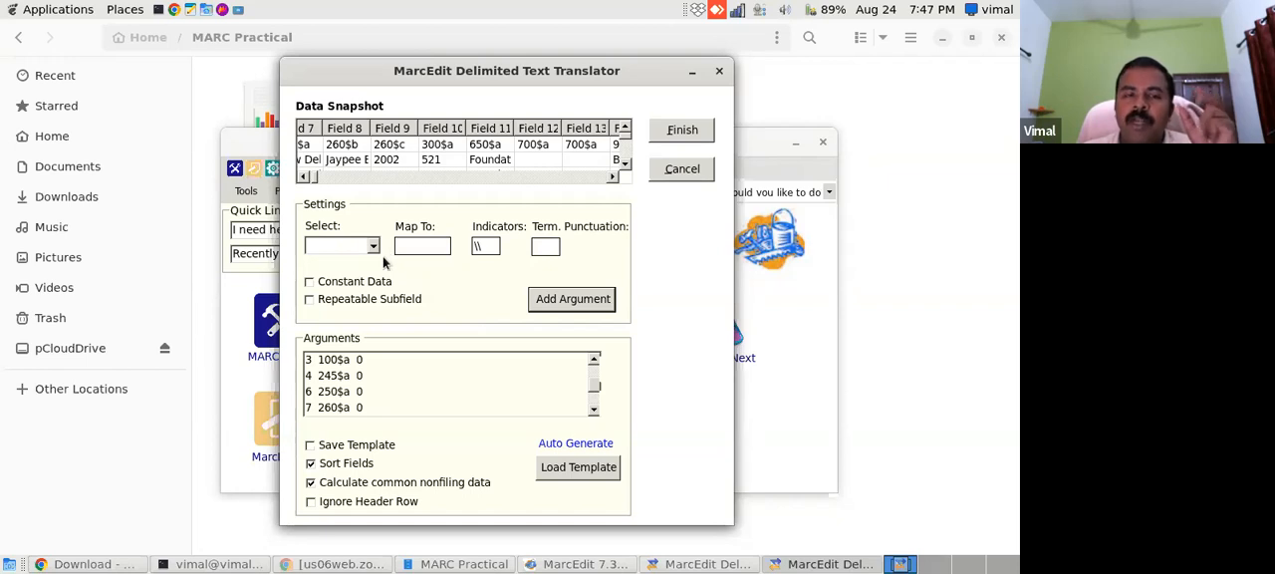
scroll(592, 410, down, 2)
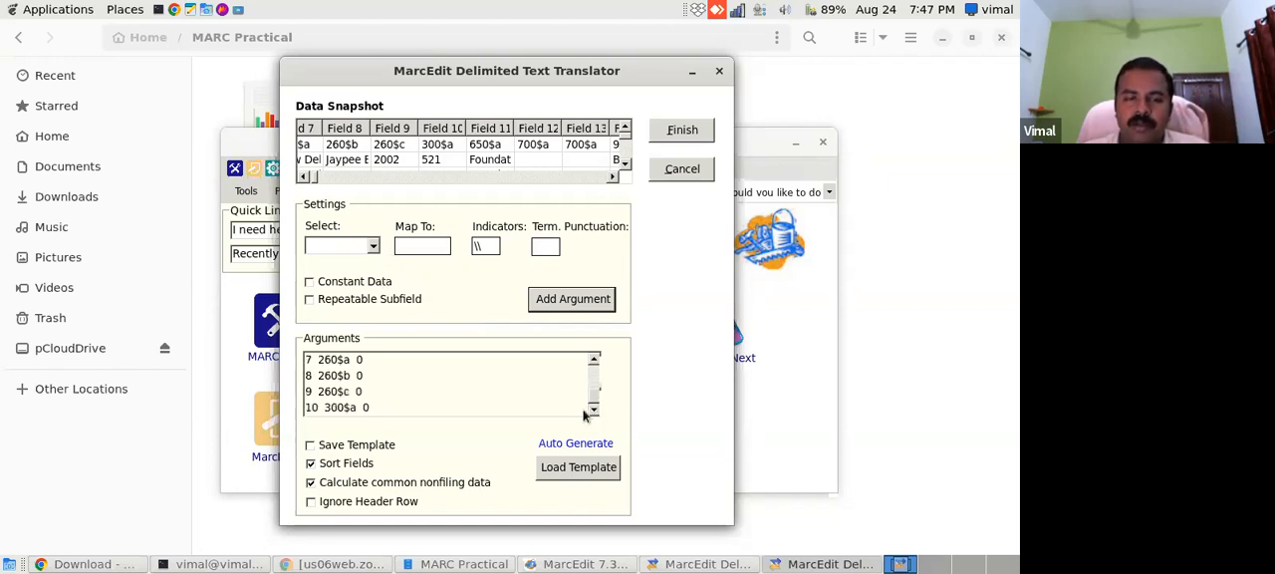
- Map Field 11 to 650$a and add the mapping to the arguments
click(374, 246)
click(374, 363)
click(374, 364)
click(373, 364)
click(374, 364)
click(374, 363)
click(329, 349)
click(422, 245)
text(650$a)
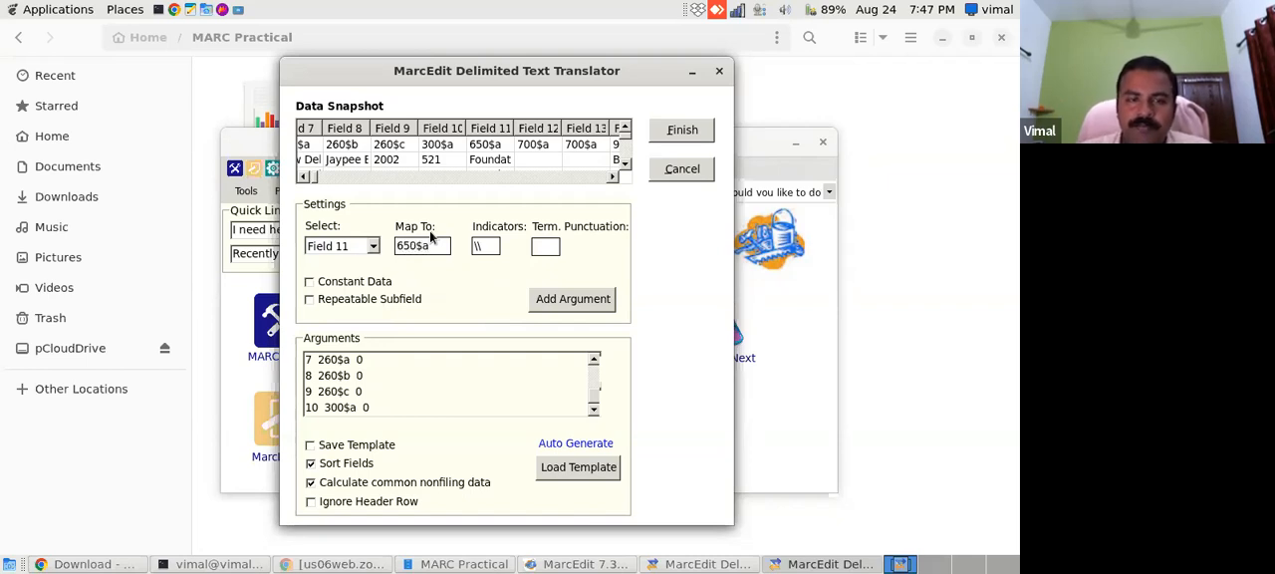
click(584, 301)
- Map Field 12 to 700$a and add the mapping to the arguments
click(373, 247)
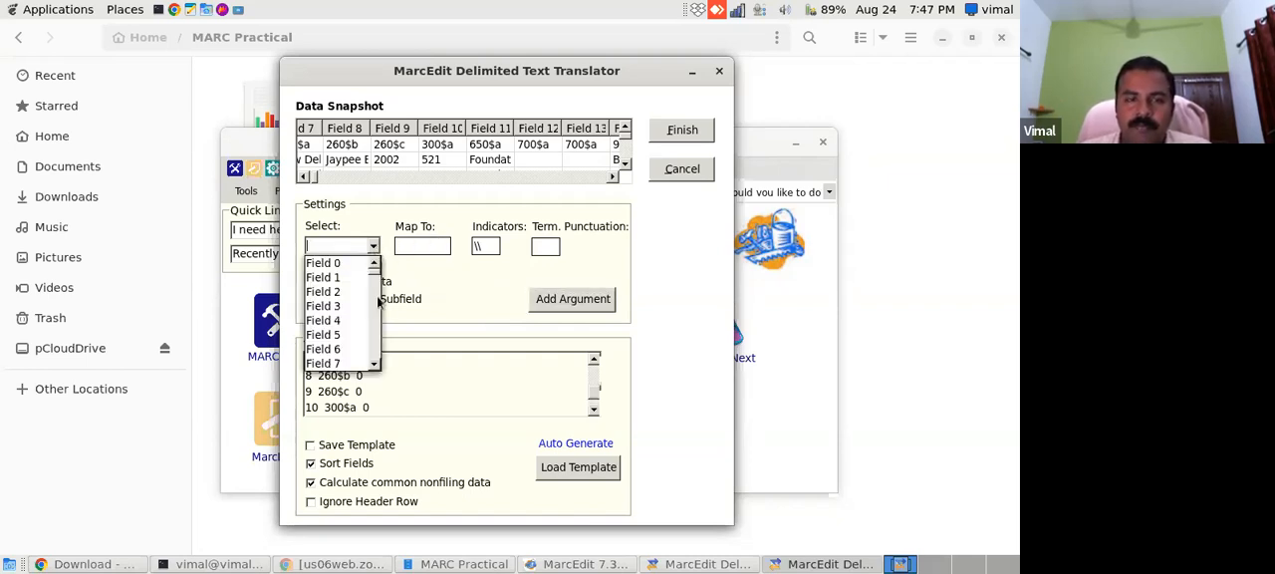
click(375, 365)
click(374, 365)
click(374, 364)
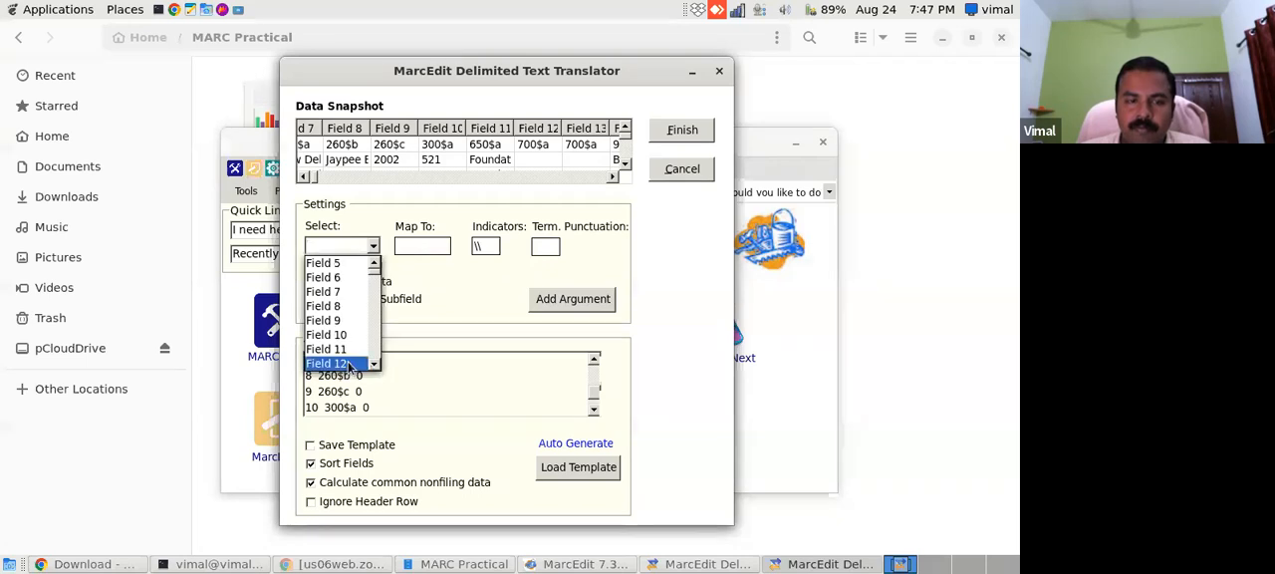
click(324, 363)
click(434, 246)
click(613, 177)
click(613, 177)
click(613, 177)
click(612, 177)
click(612, 177)
click(613, 177)
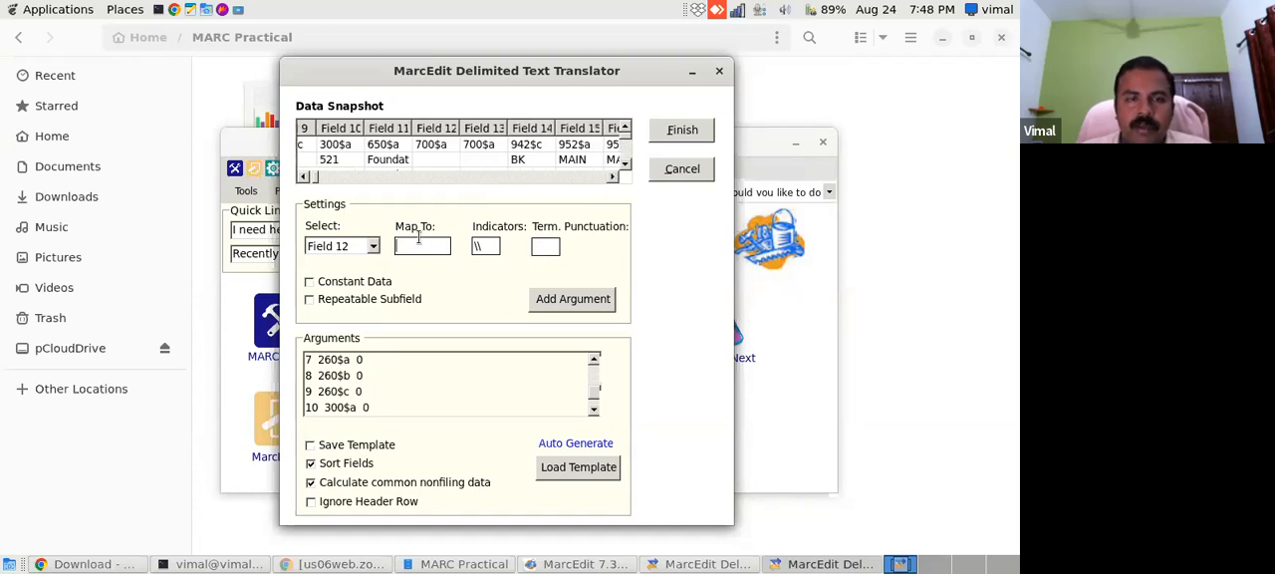
text(700$a)
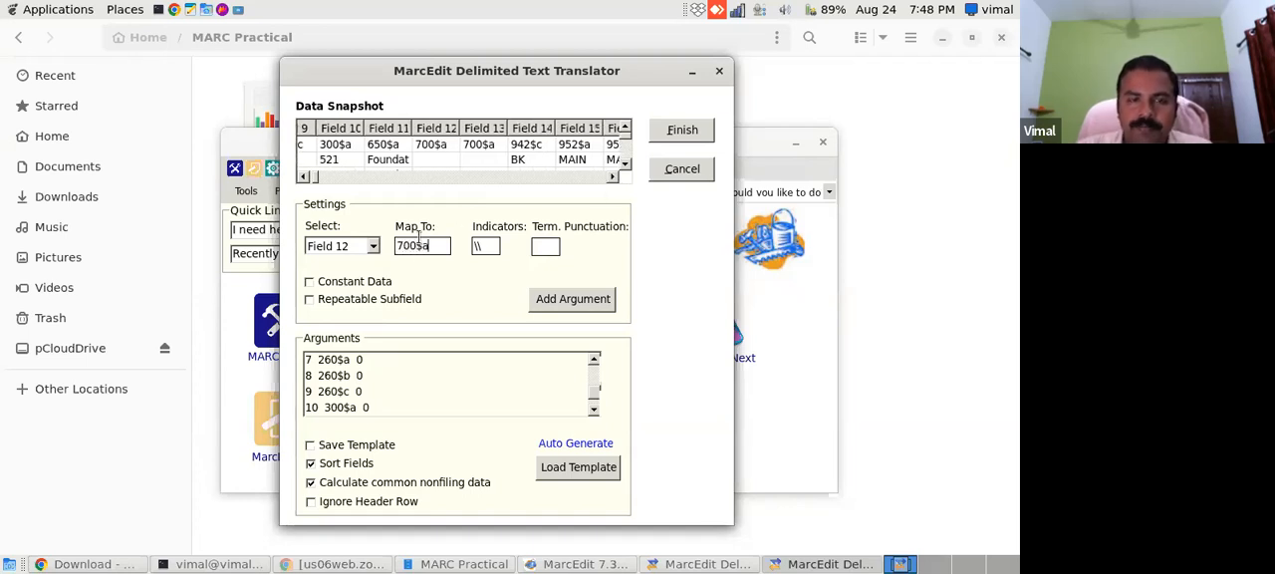
click(570, 299)
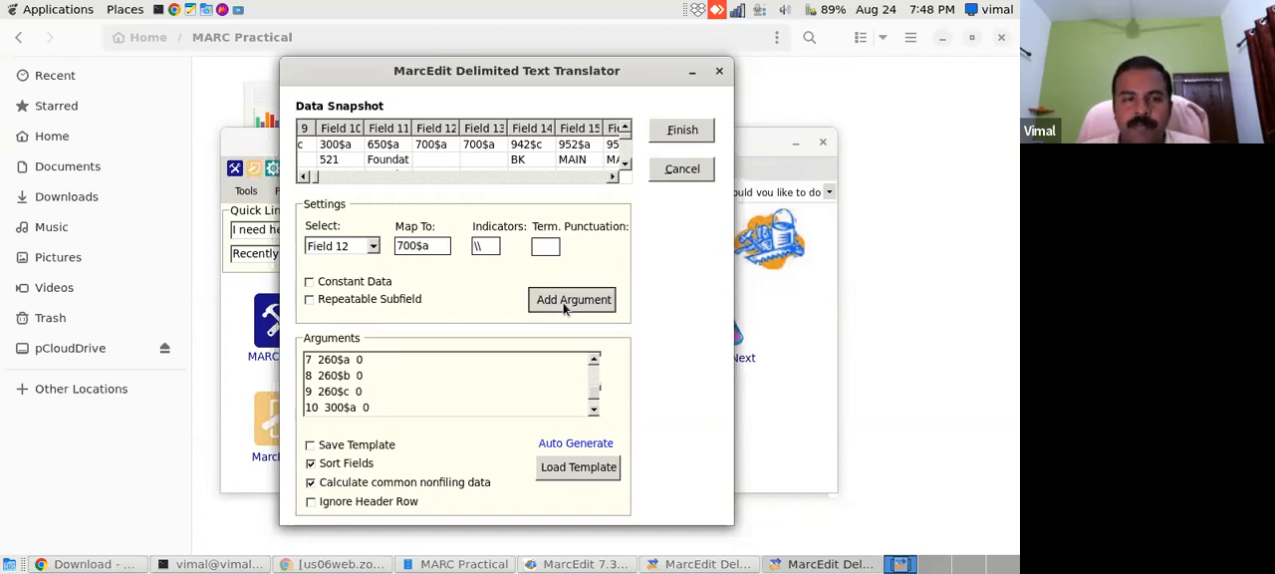
click(372, 246)
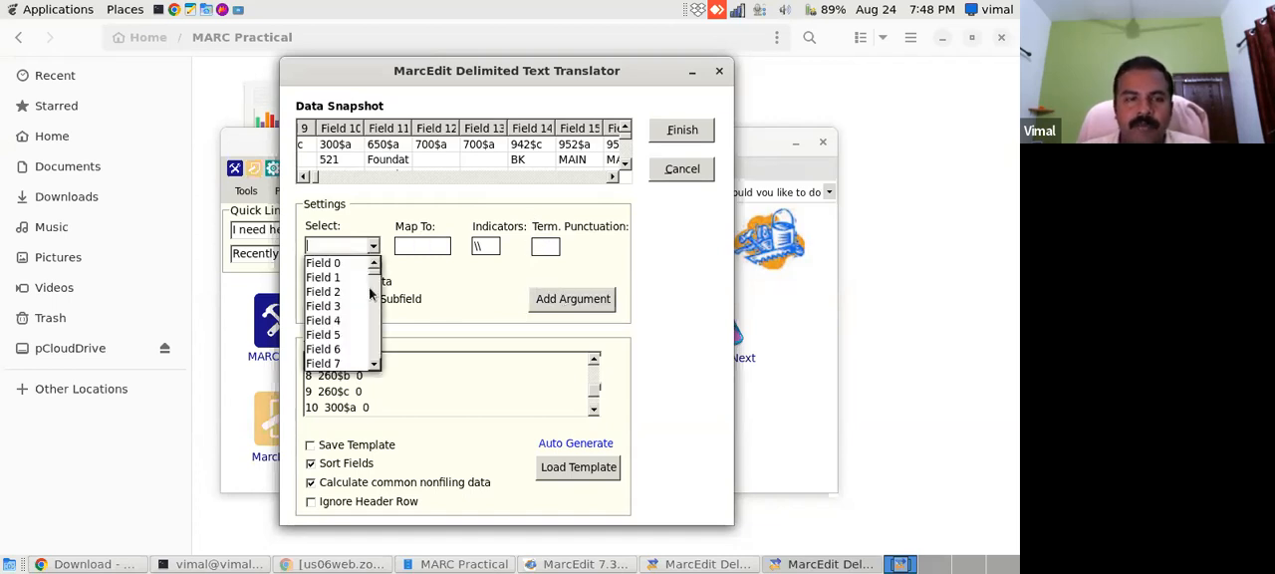
scroll(375, 372, down, 2)
click(355, 349)
click(433, 247)
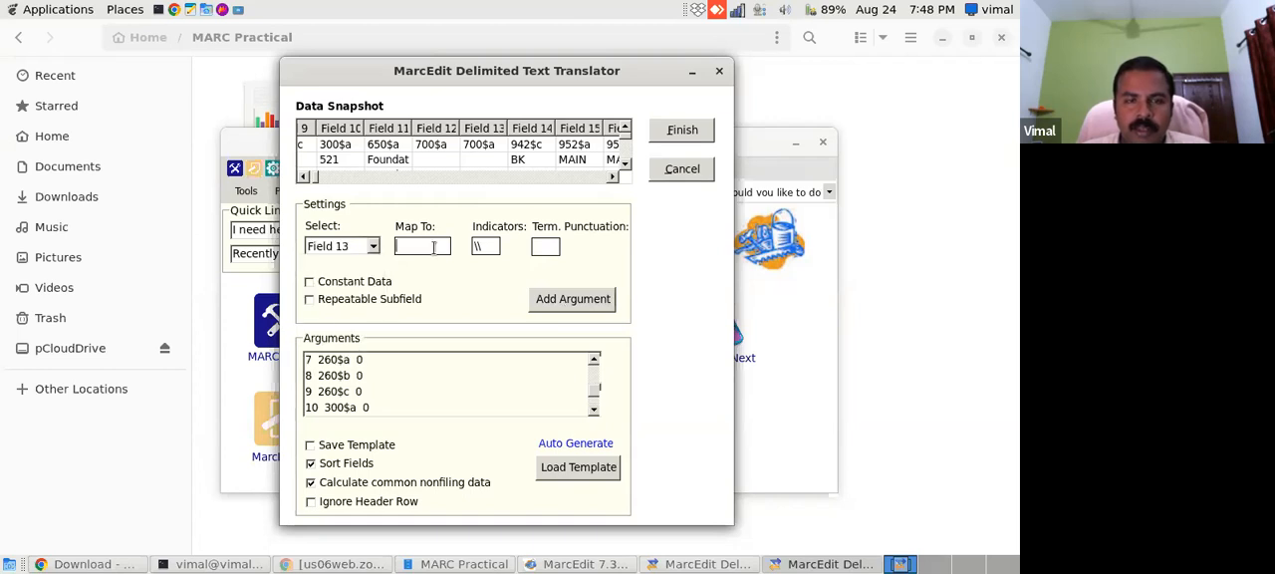
text(700)
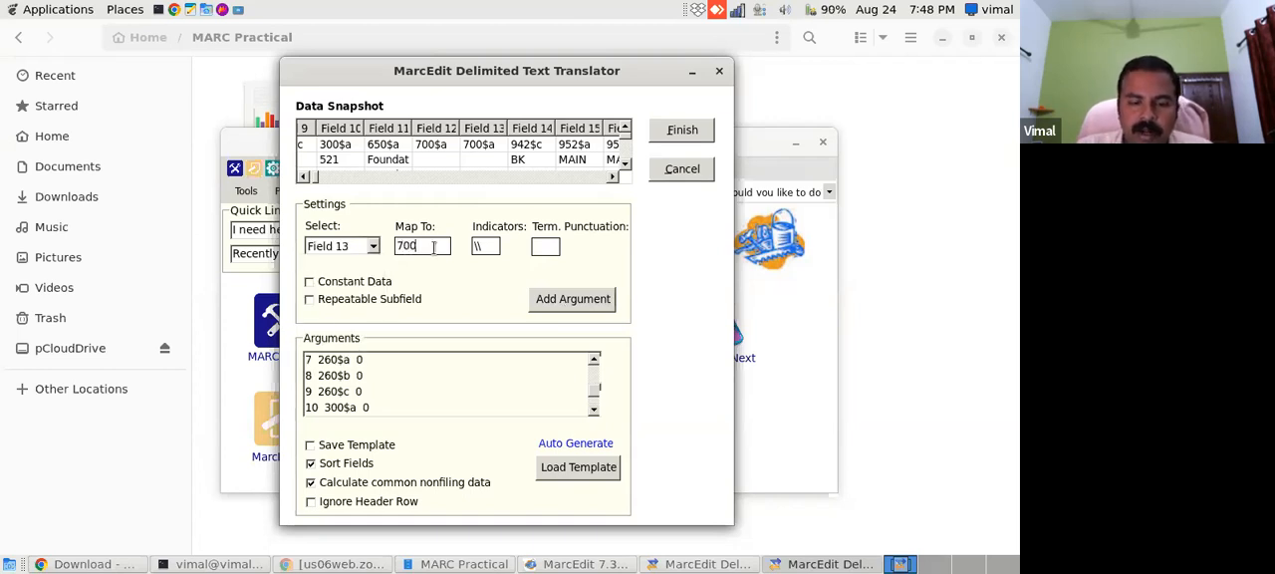
click(595, 409)
click(595, 410)
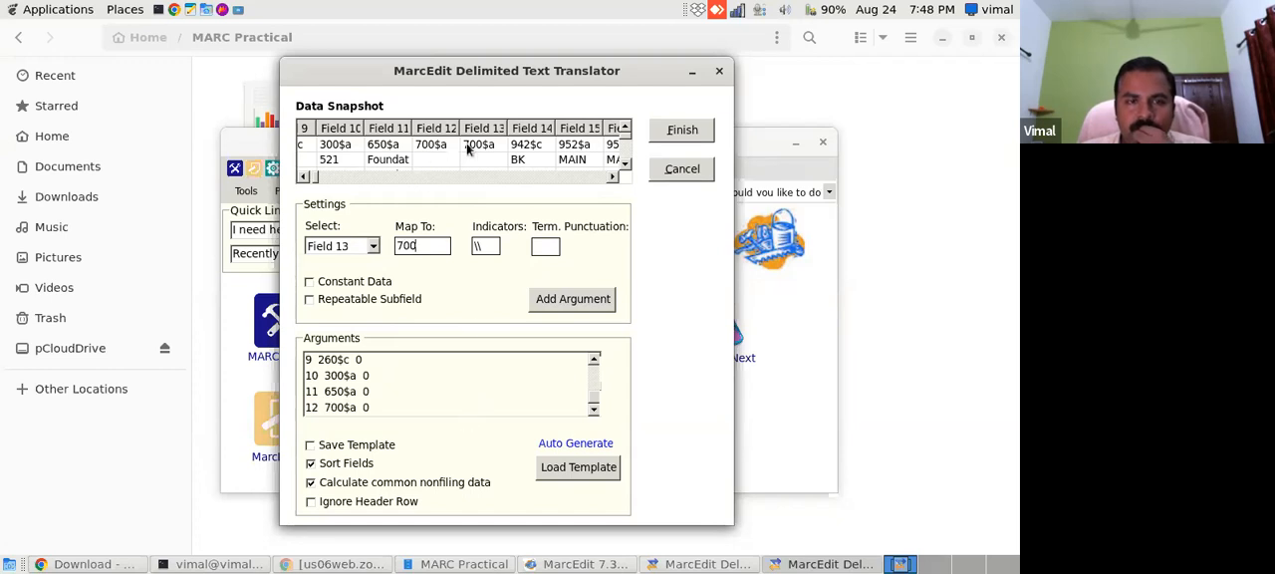
- Replace the pending Field 13 entry with Field 14 mapped to 942$c and add it to the arguments
click(374, 248)
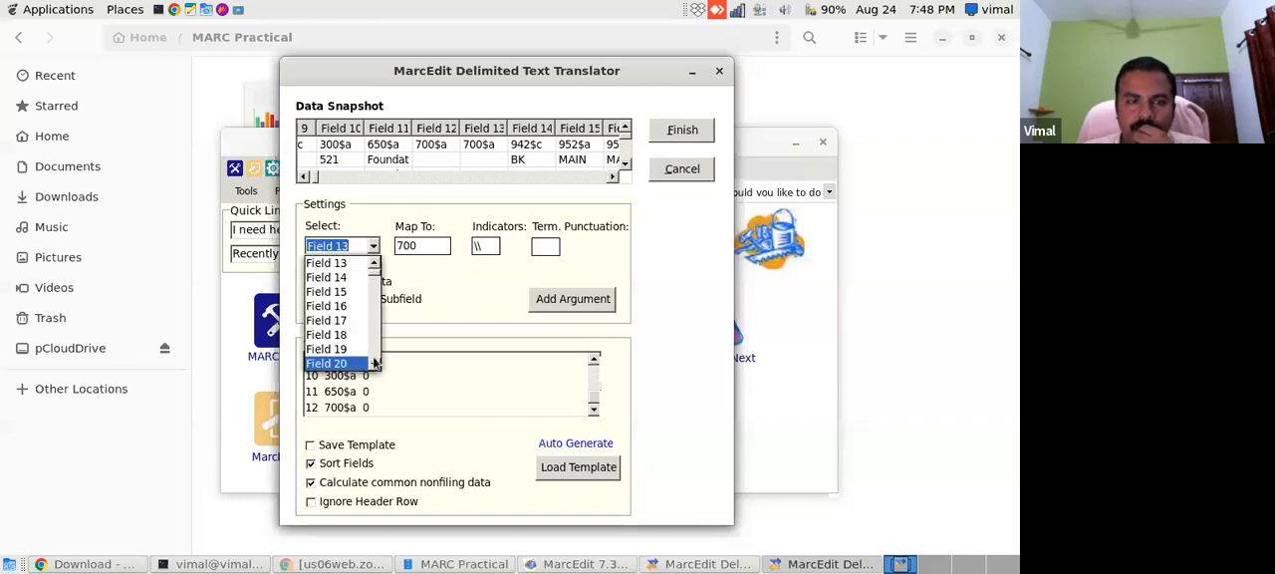
click(357, 280)
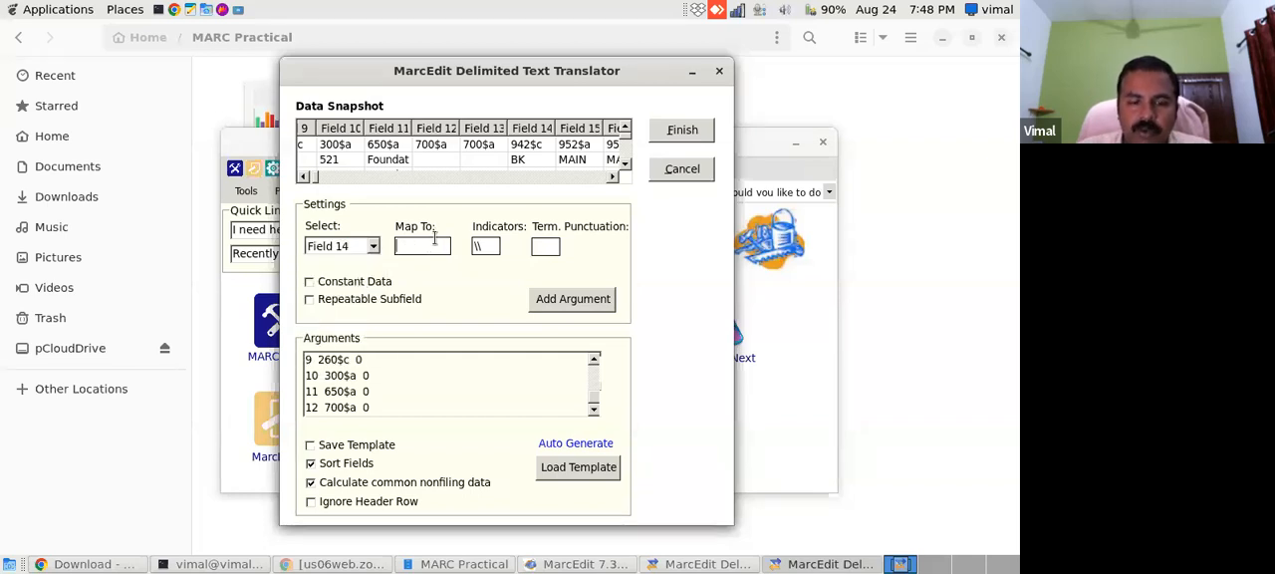
key(BackSpace)
key(BackSpace)
key(BackSpace)
text(942$c)
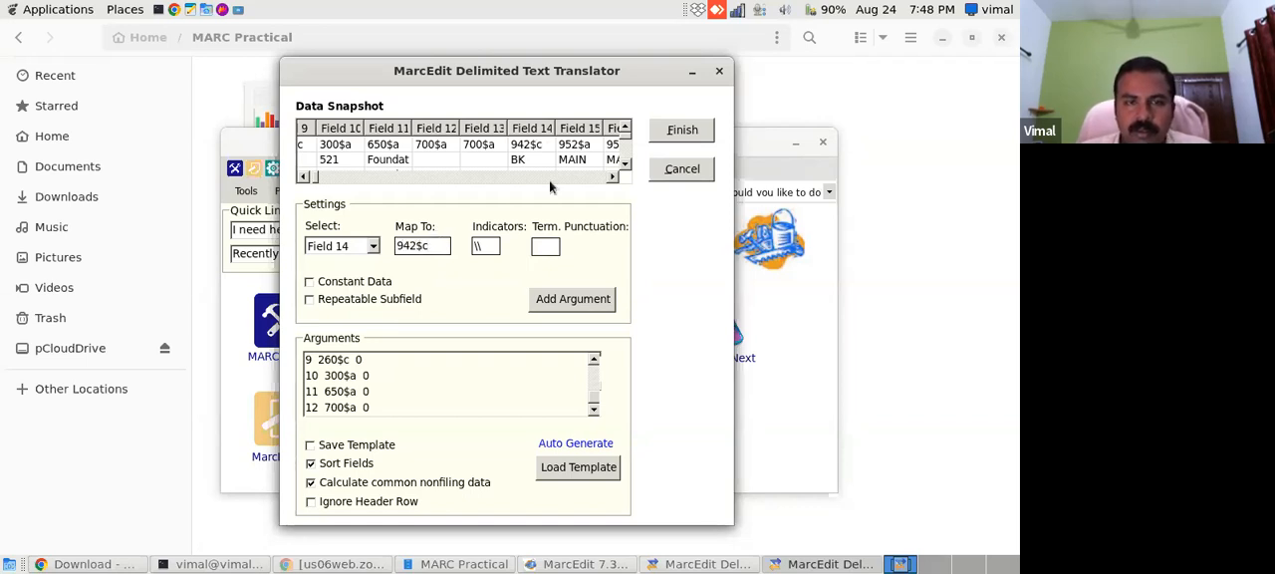
click(552, 301)
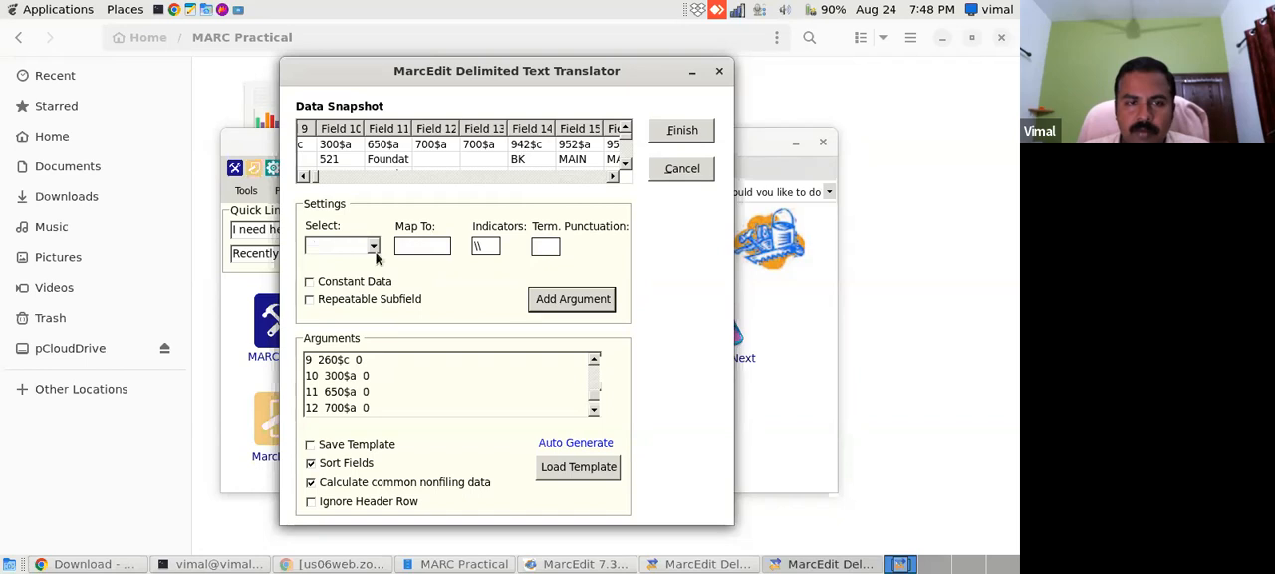
- Map Field 15 to 952$a, matching its data snapshot header, and add the mapping to the arguments
click(372, 246)
click(375, 365)
click(375, 364)
click(374, 364)
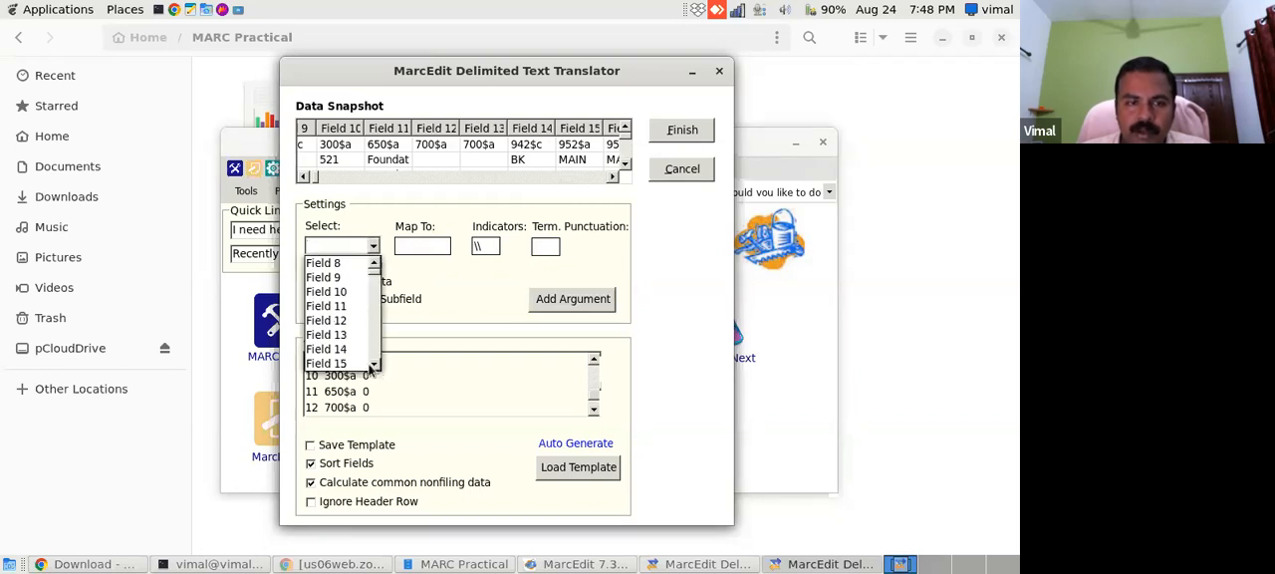
click(327, 363)
click(414, 244)
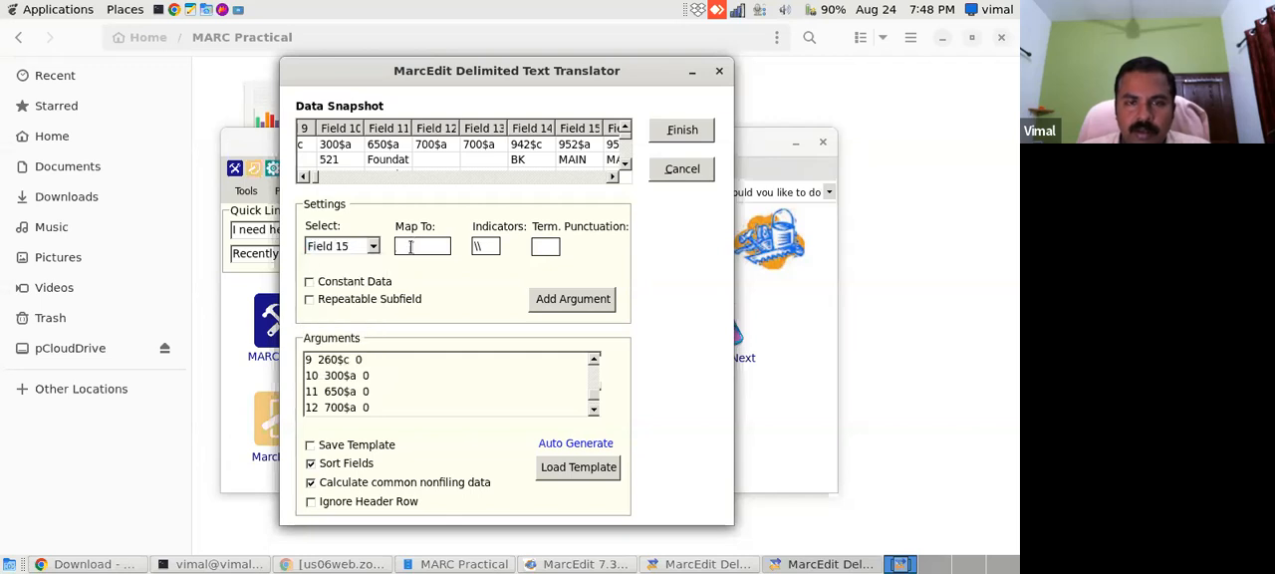
text(952$b)
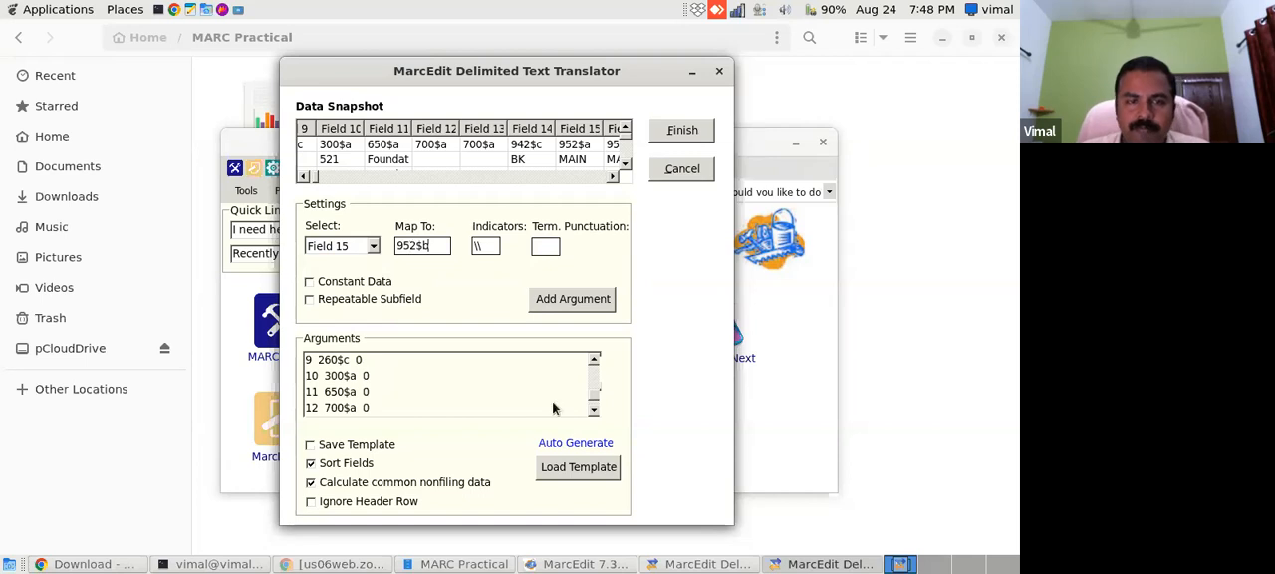
click(611, 179)
click(611, 180)
click(611, 179)
click(611, 180)
click(611, 179)
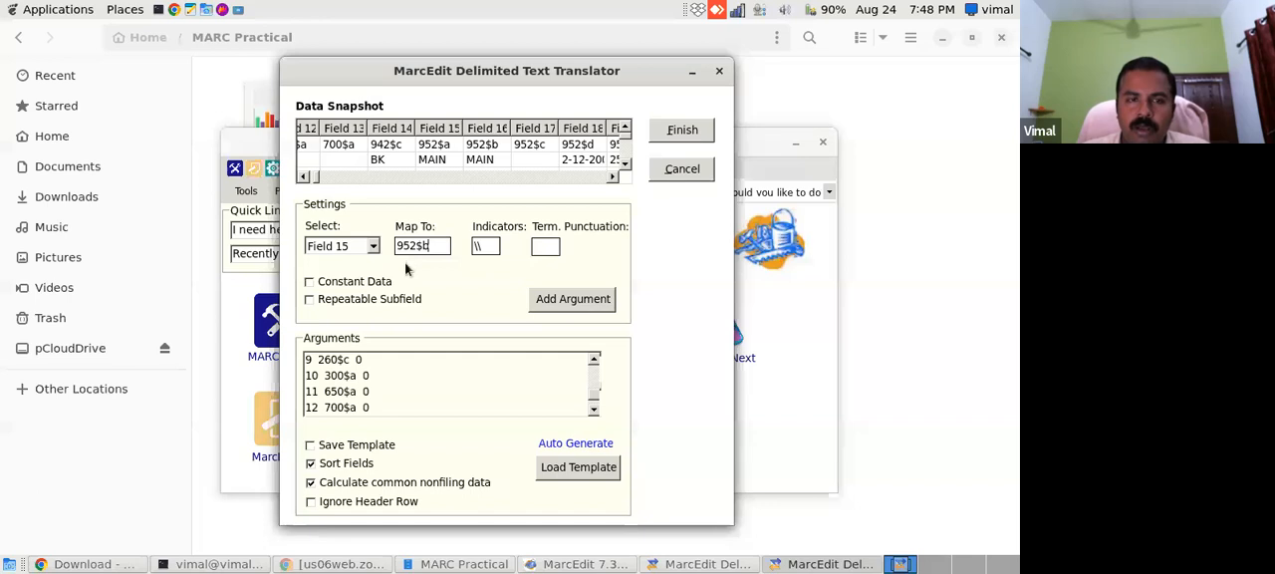
click(595, 409)
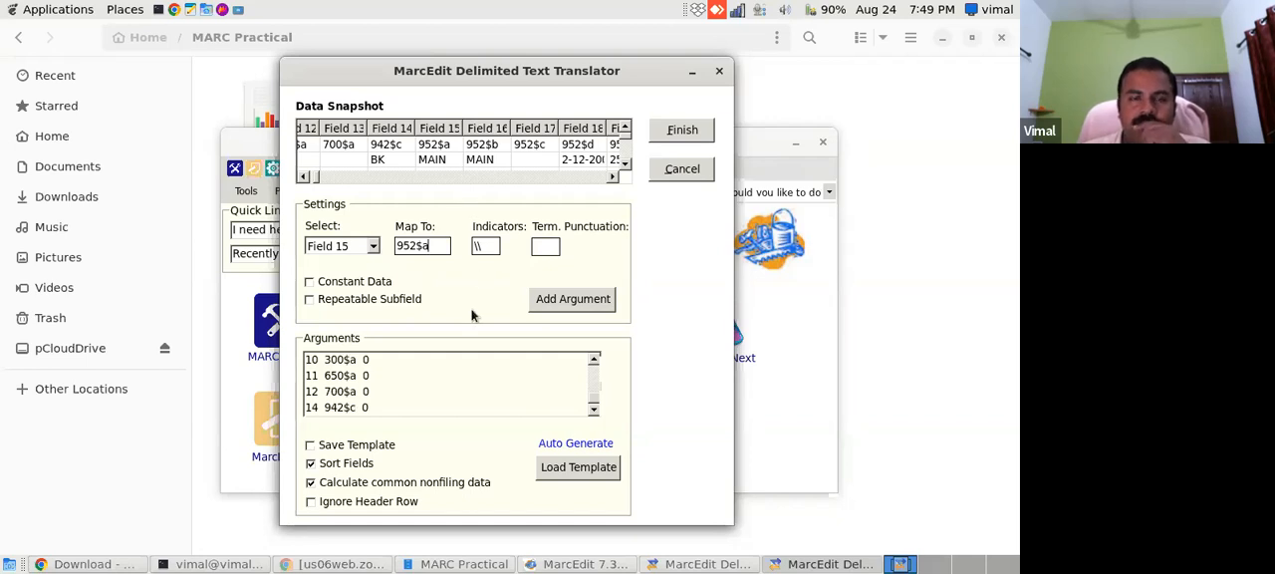
click(560, 302)
- Map Field 16 to 952$b and add the mapping to the arguments
click(373, 247)
click(375, 366)
scroll(376, 366, down, 3)
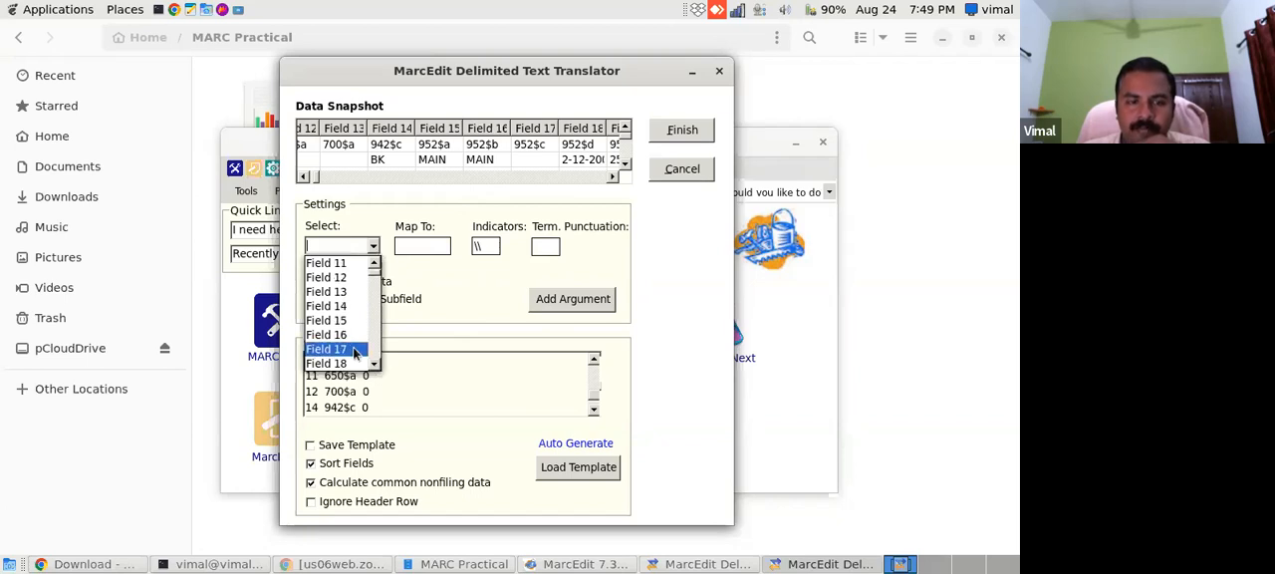
click(364, 335)
click(431, 252)
text(952$b)
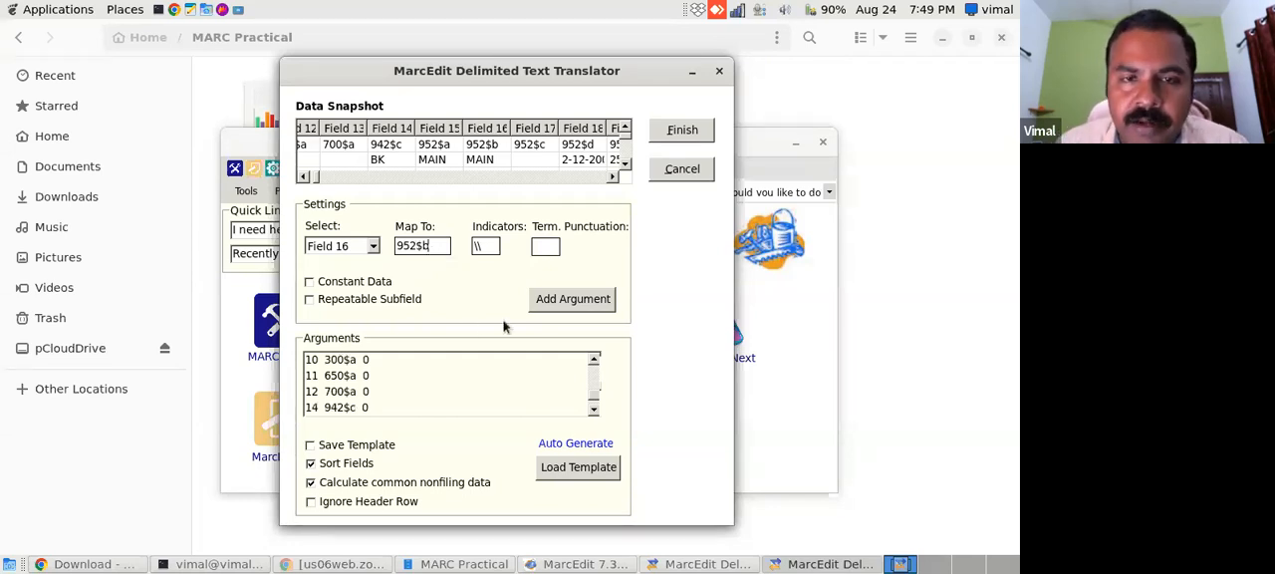
click(564, 300)
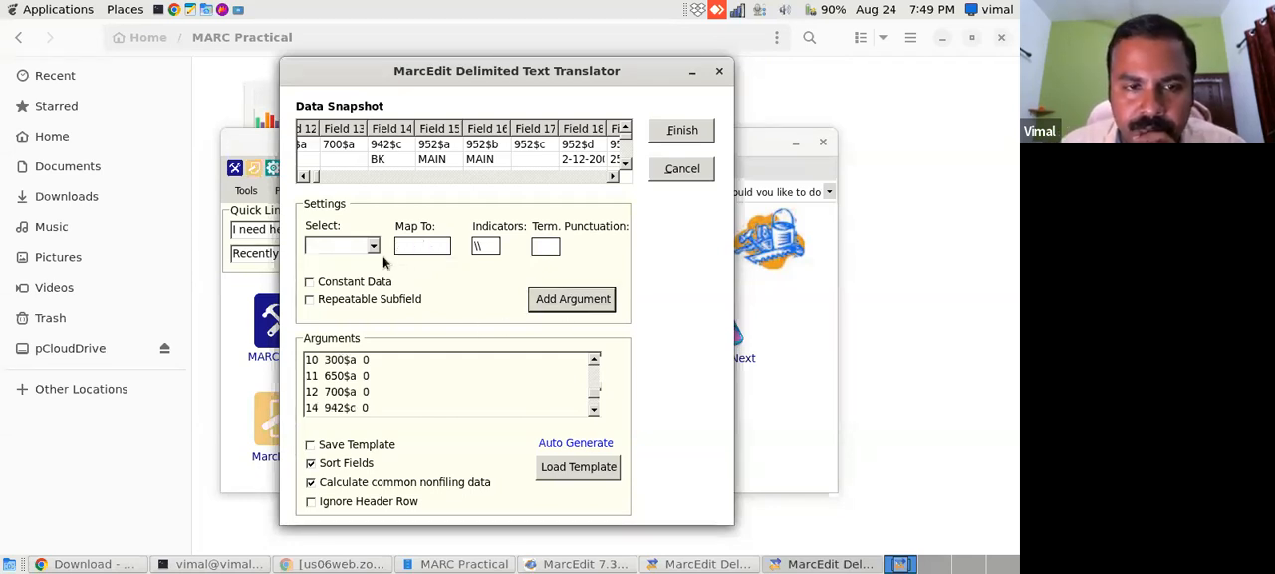
click(374, 248)
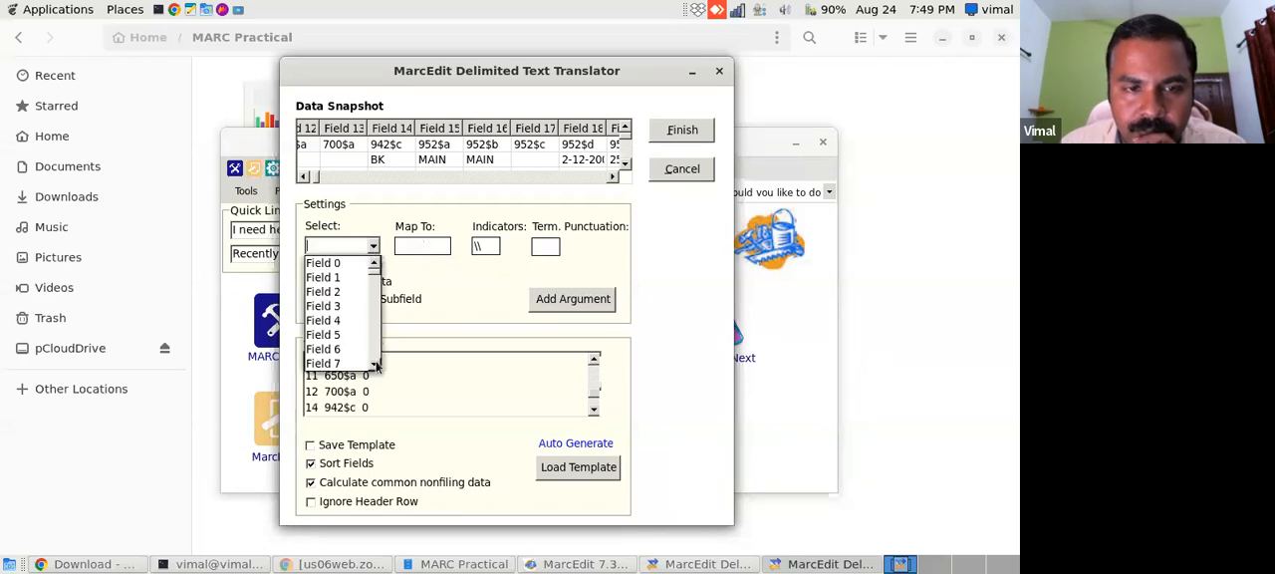
scroll(375, 367, down, 4)
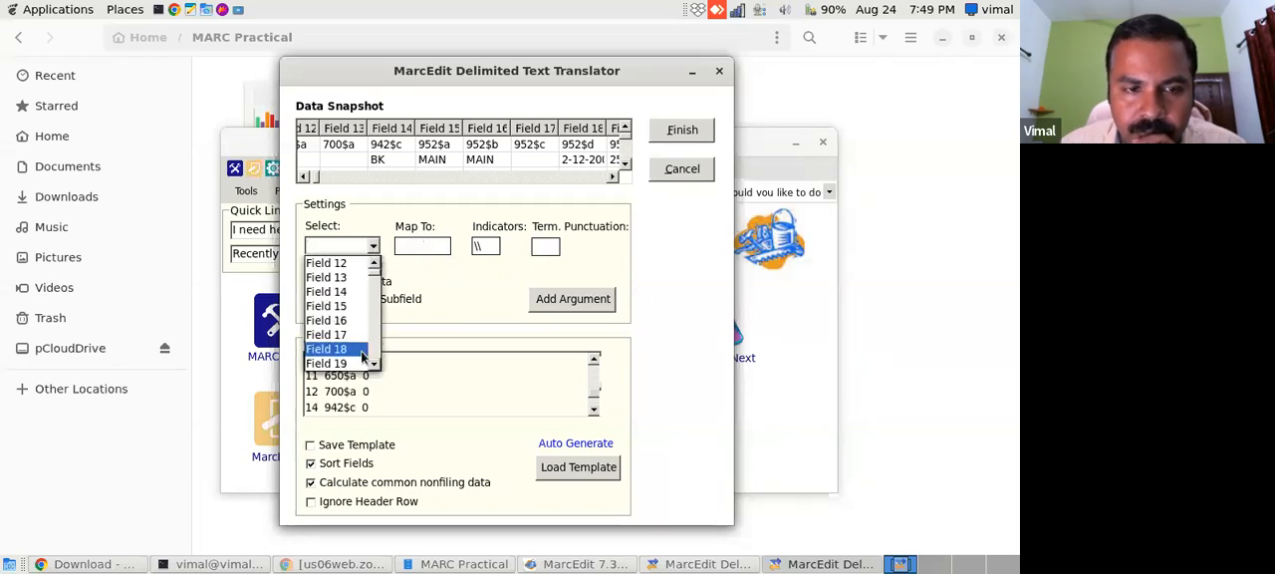
click(353, 337)
click(424, 248)
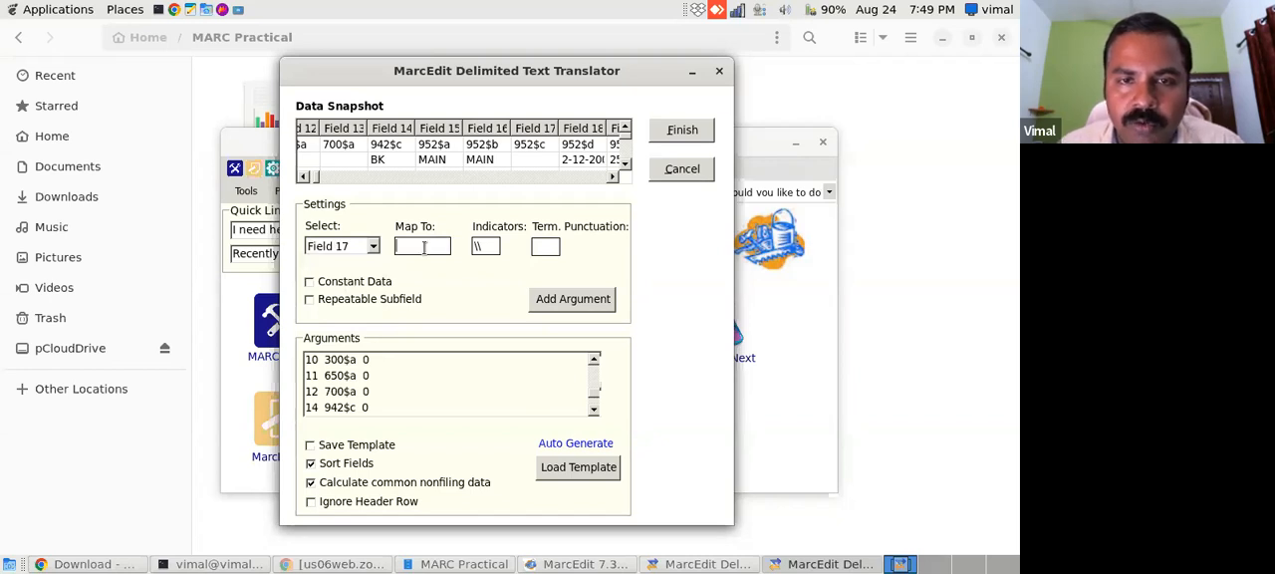
- Skip Field 17, map Field 18 to 952$d instead and add the mapping to the arguments
click(376, 247)
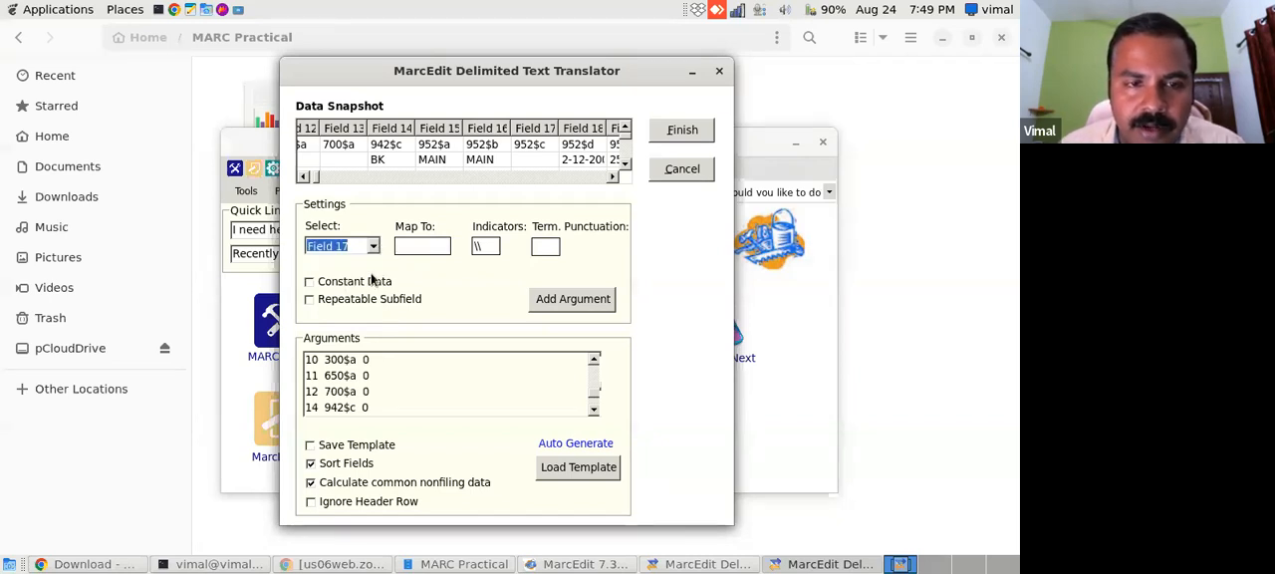
click(374, 247)
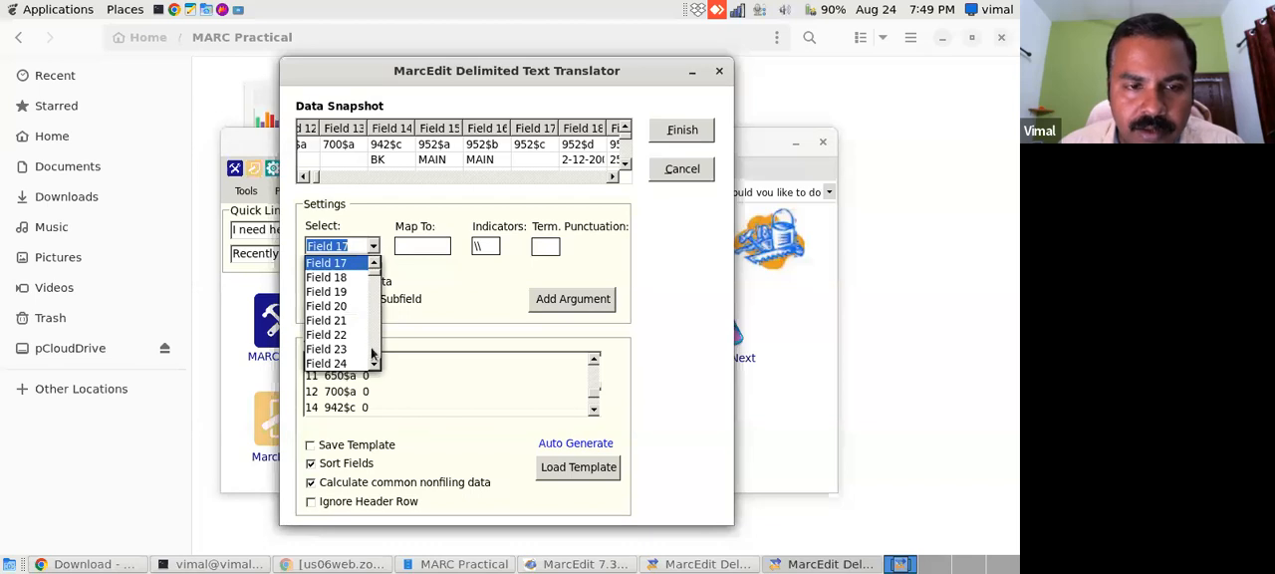
click(349, 278)
click(405, 248)
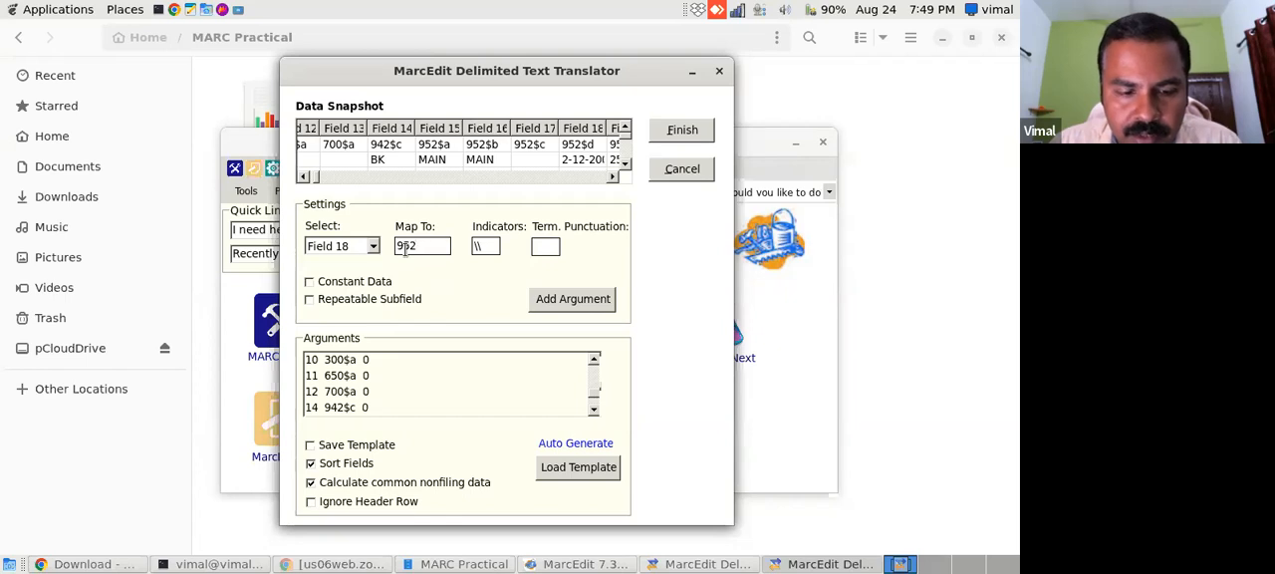
text(952$d)
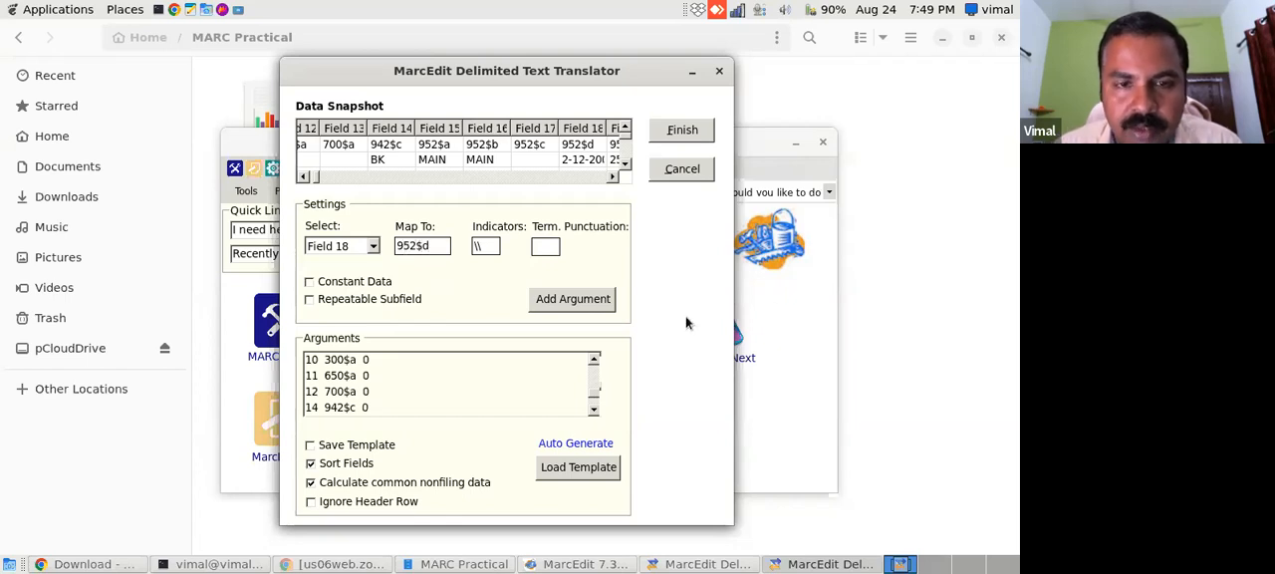
click(577, 303)
- Map Field 19 to 952$g, as given in the data snapshot, and add the mapping to the arguments
click(373, 247)
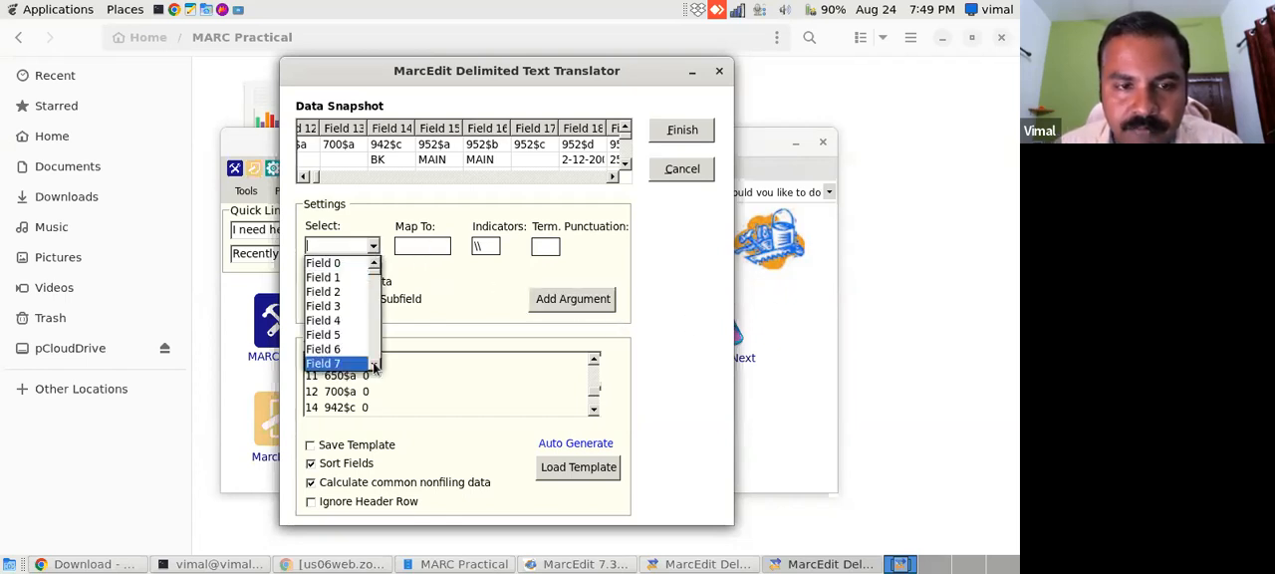
scroll(373, 367, down, 5)
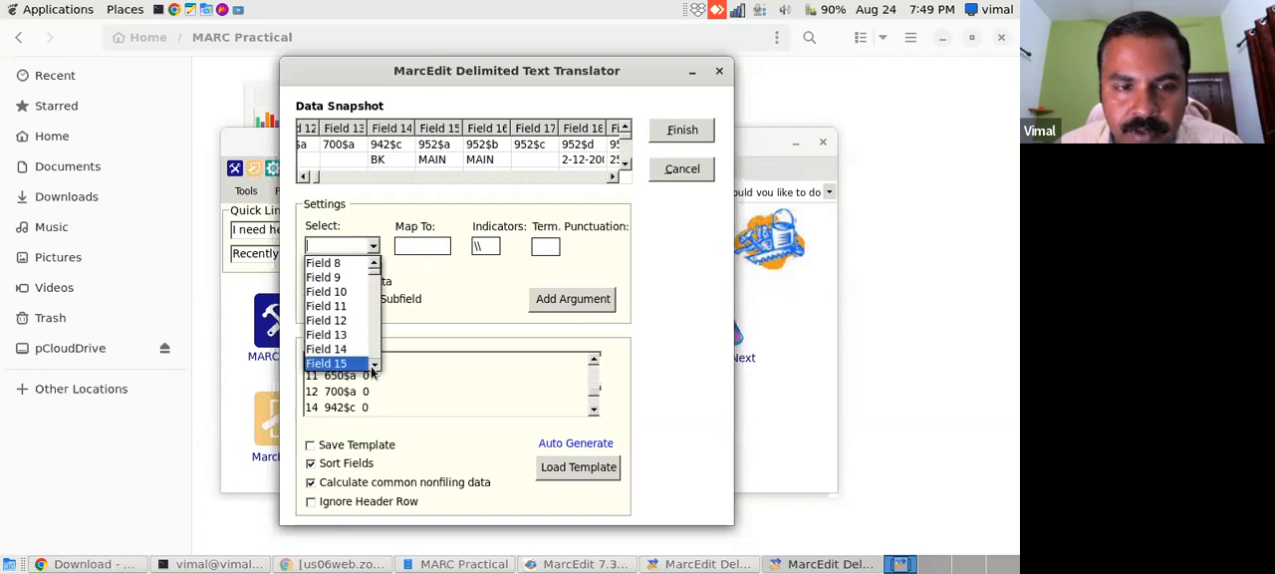
click(344, 335)
click(439, 247)
click(612, 178)
click(611, 178)
click(612, 177)
click(612, 177)
click(611, 178)
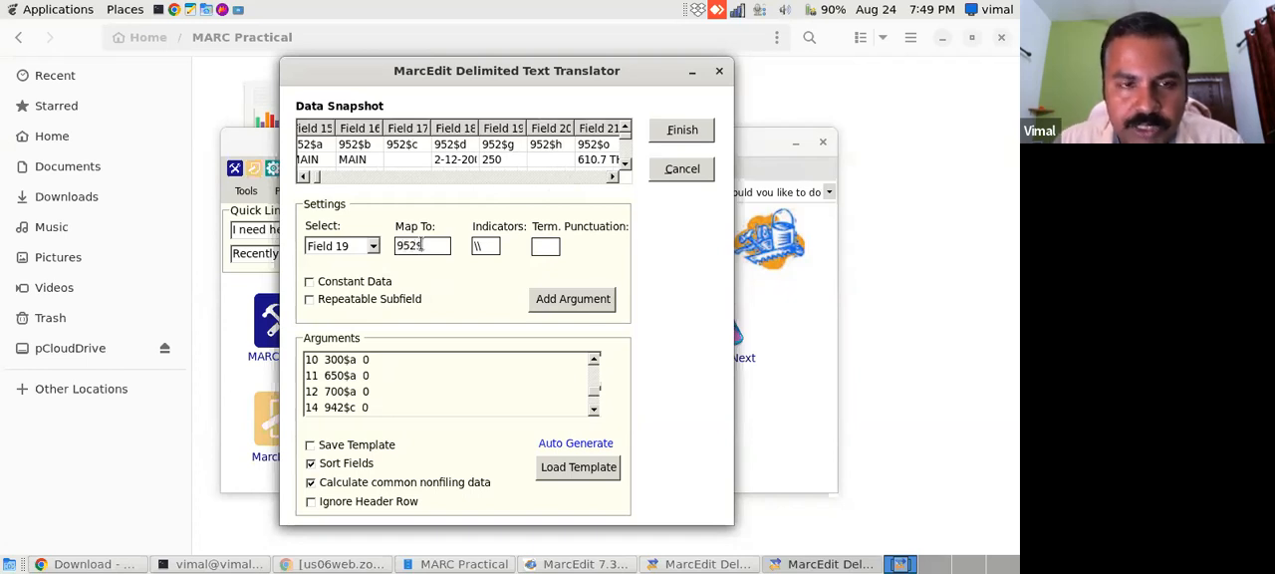
click(578, 299)
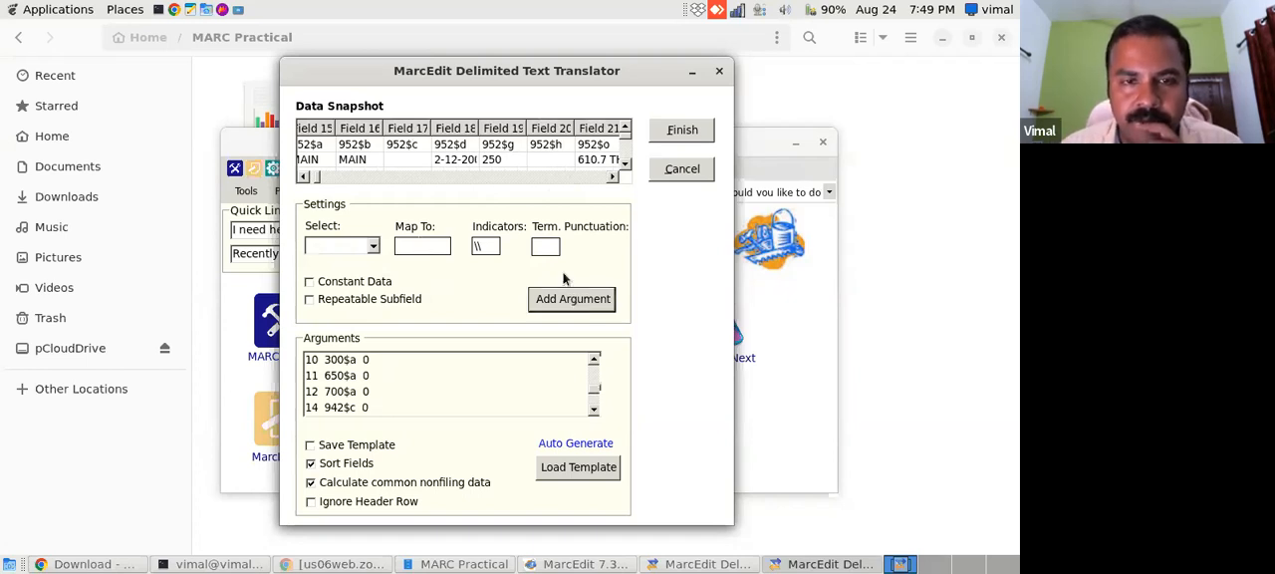
- Examine the remaining columns in the data snapshot, widening the Field 21 column to read its full value
drag(613, 177, 613, 177)
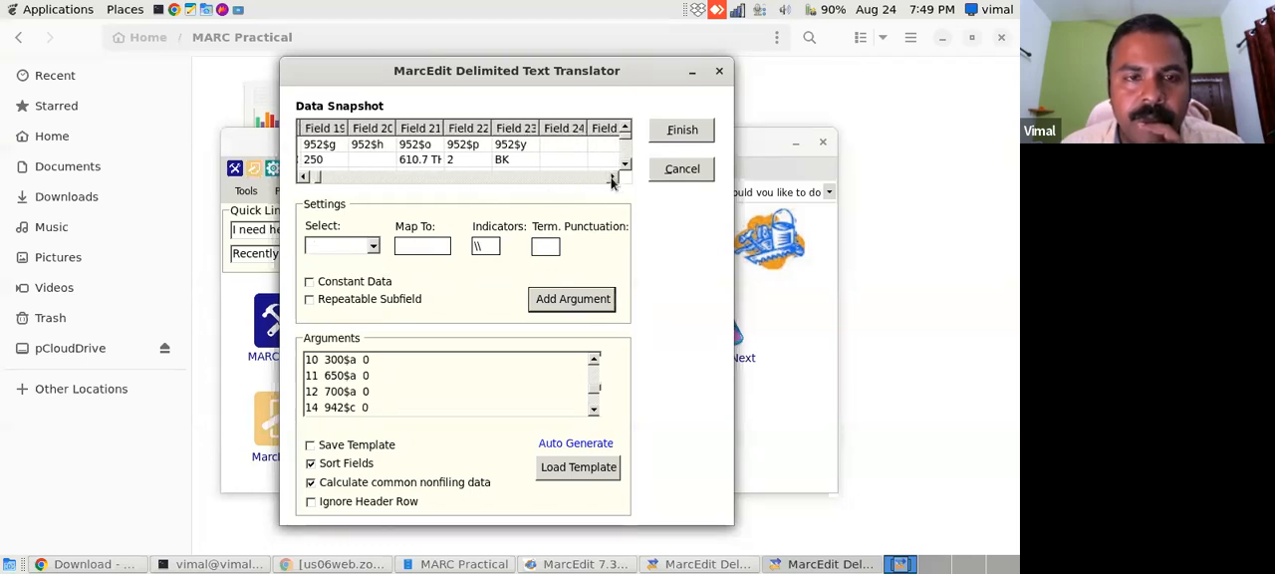
drag(448, 128, 468, 127)
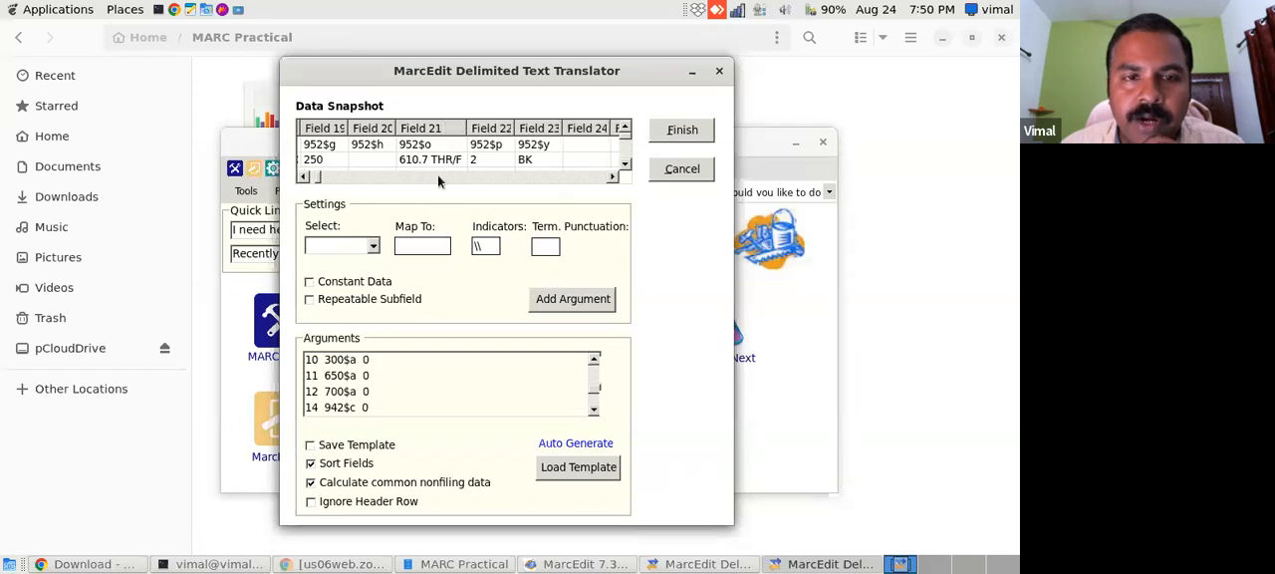
- Map Field 21 to 952$o and add the mapping to the arguments
click(373, 246)
click(374, 365)
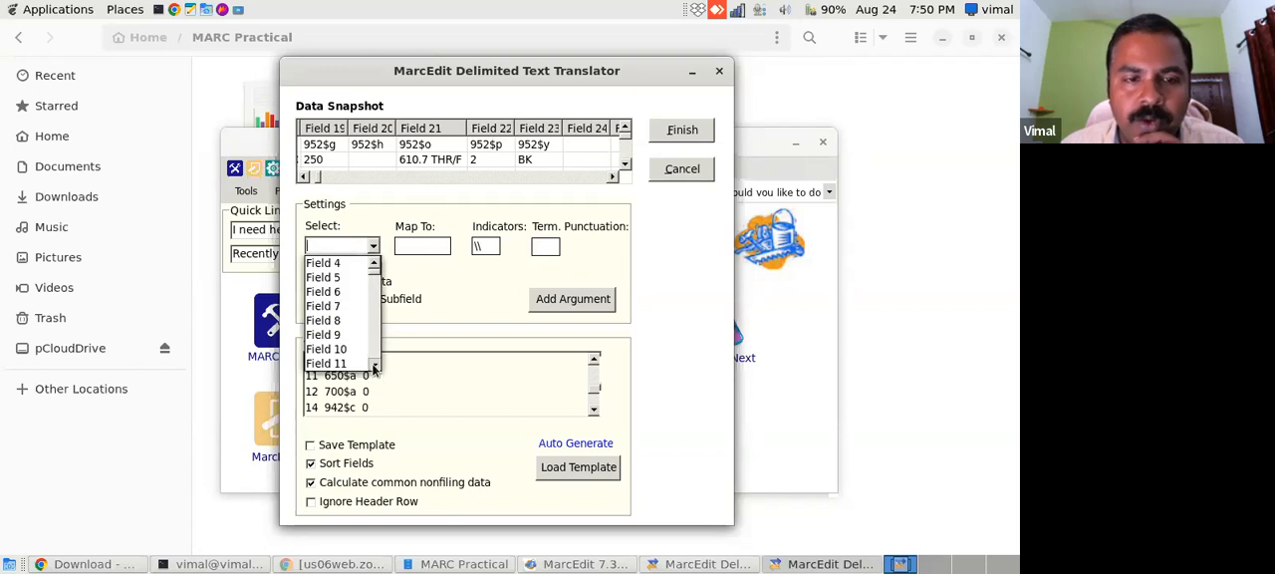
click(374, 368)
click(373, 368)
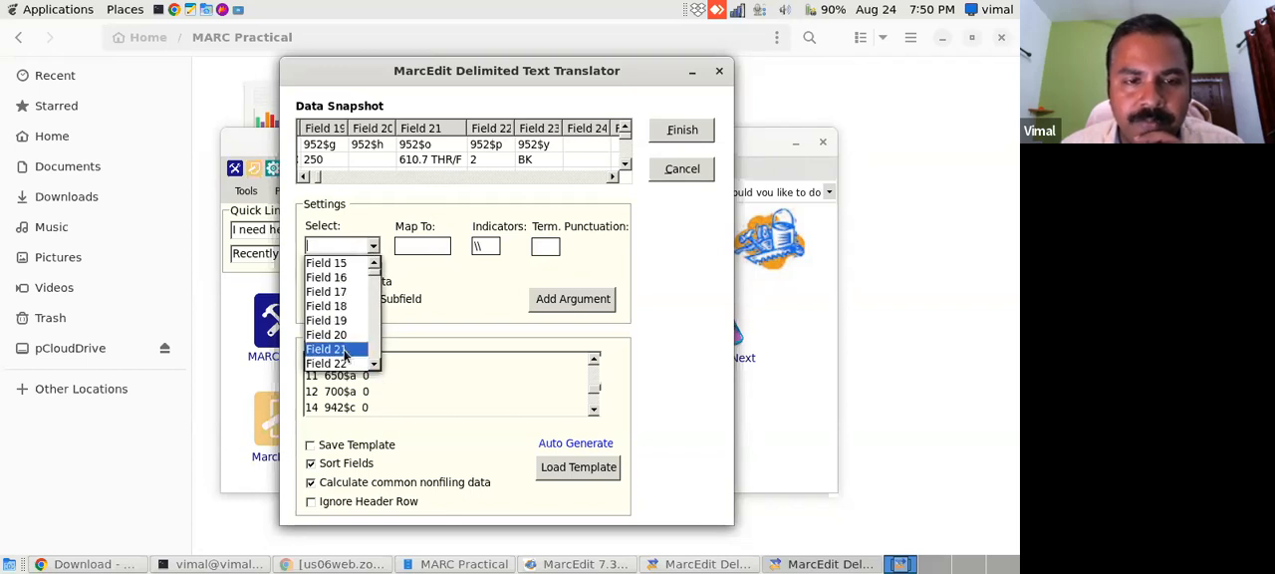
click(337, 349)
click(423, 246)
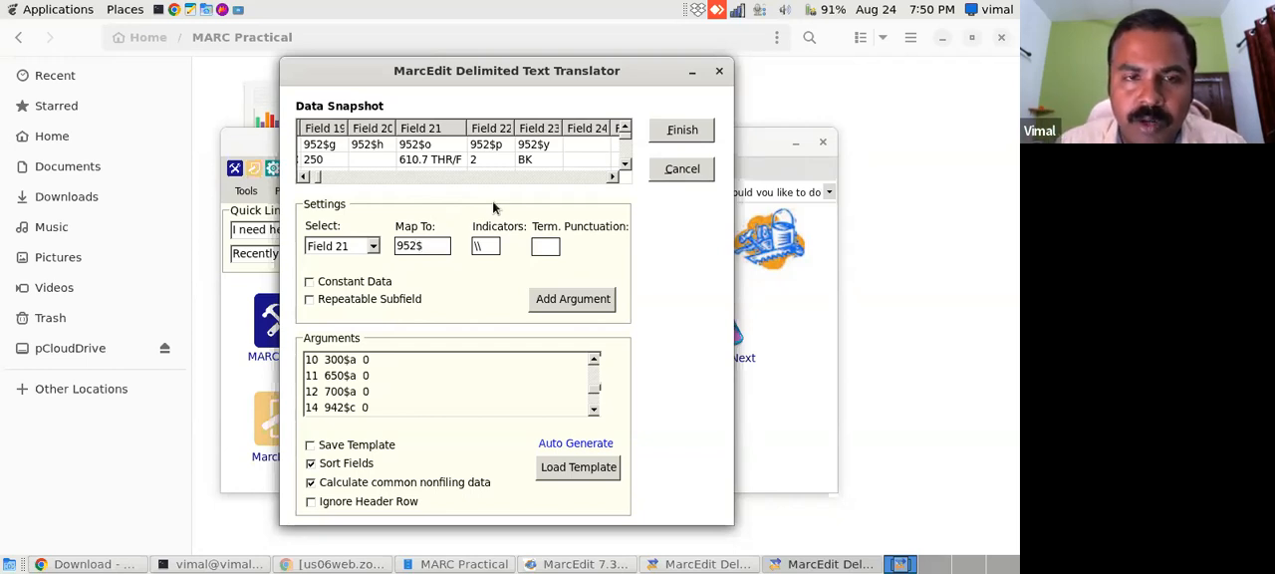
text(o)
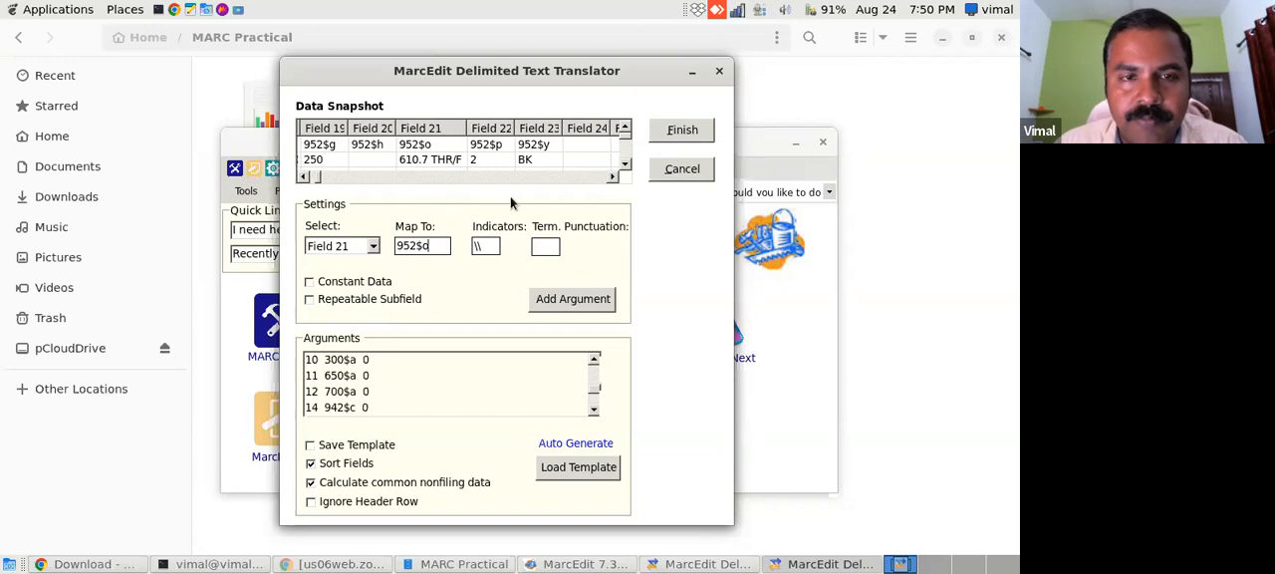
click(575, 301)
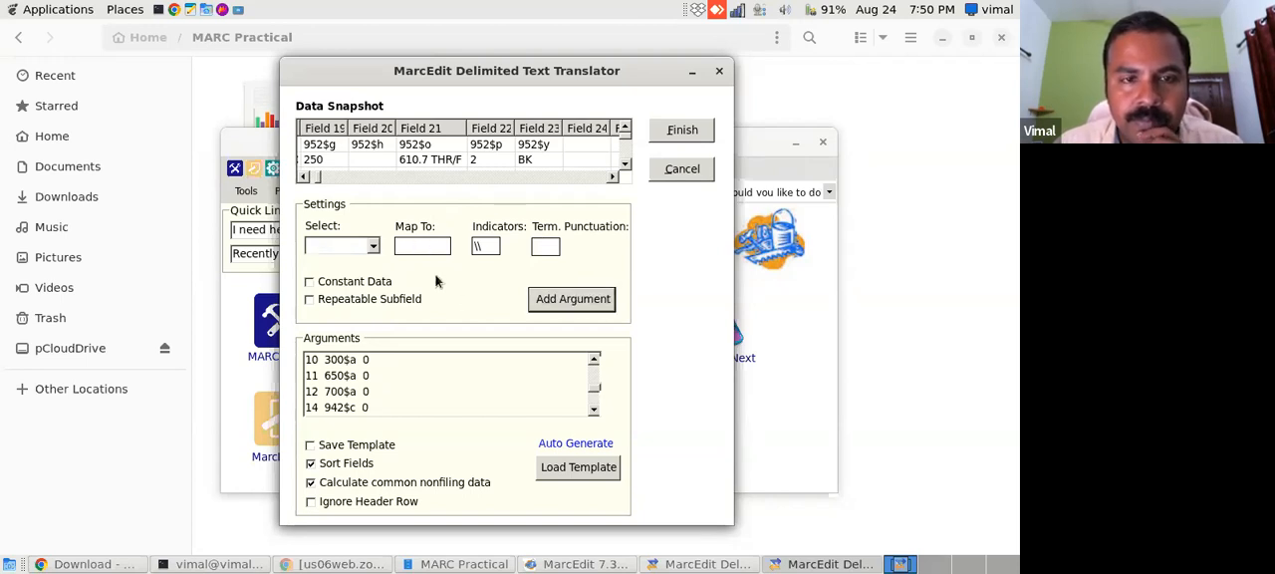
- Map Field 22 to 952$p and add the mapping to the arguments
click(377, 247)
mouse_move(376, 278)
mouse_down()
mouse_move(377, 349)
mouse_move(376, 264)
mouse_move(375, 279)
mouse_up()
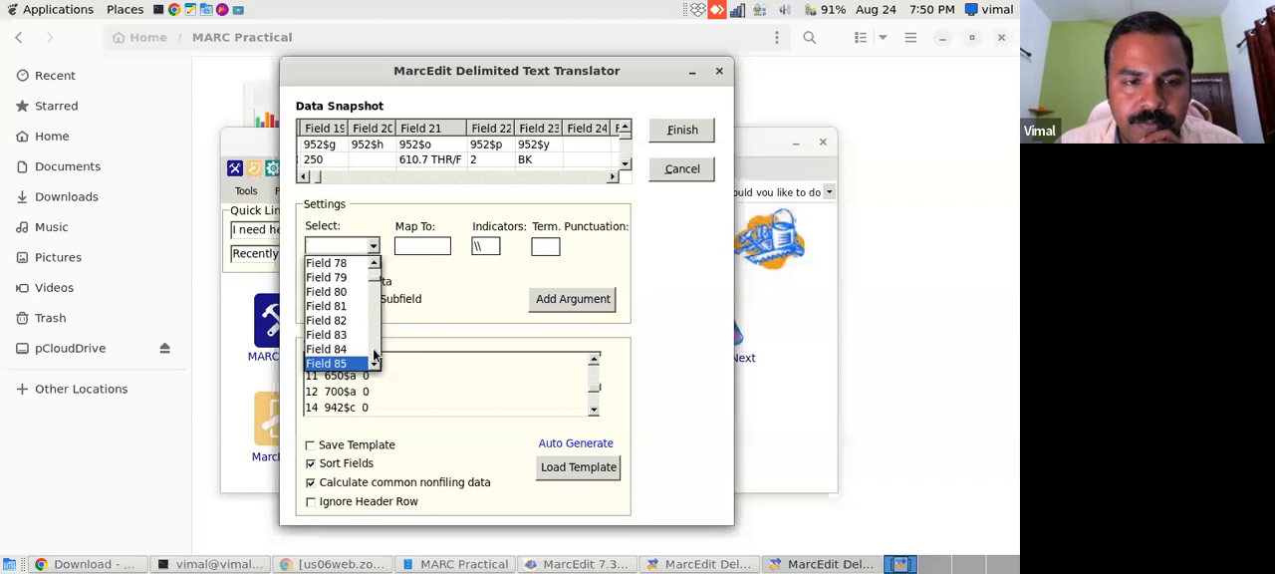
click(373, 265)
click(372, 264)
click(371, 265)
click(372, 265)
click(372, 265)
click(372, 265)
click(372, 265)
click(372, 265)
click(372, 265)
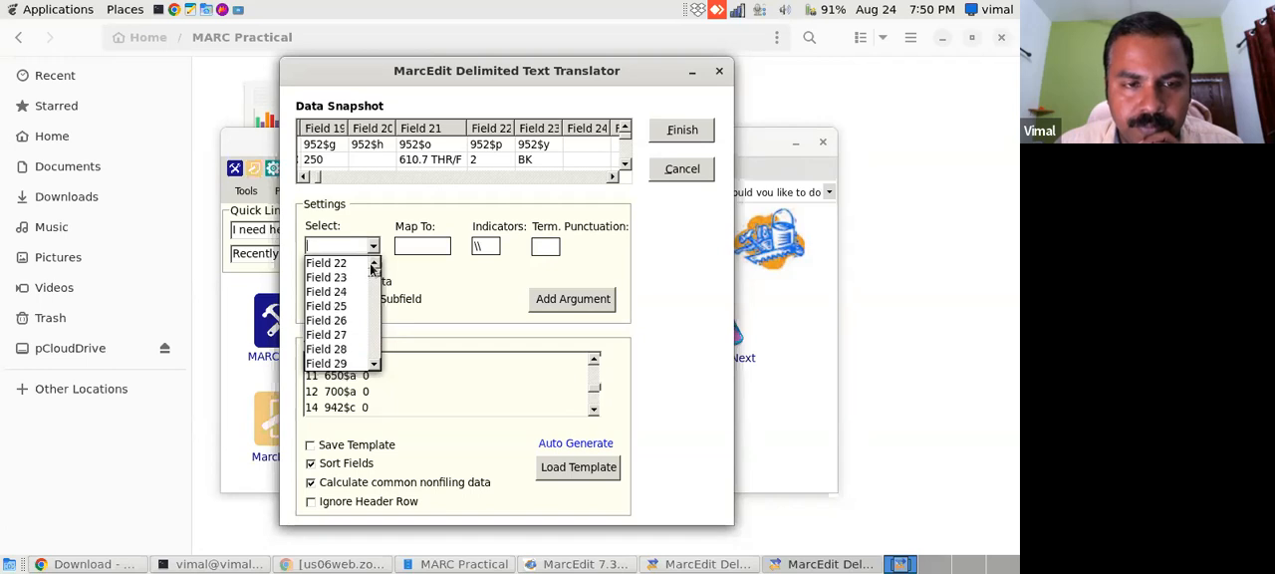
click(414, 246)
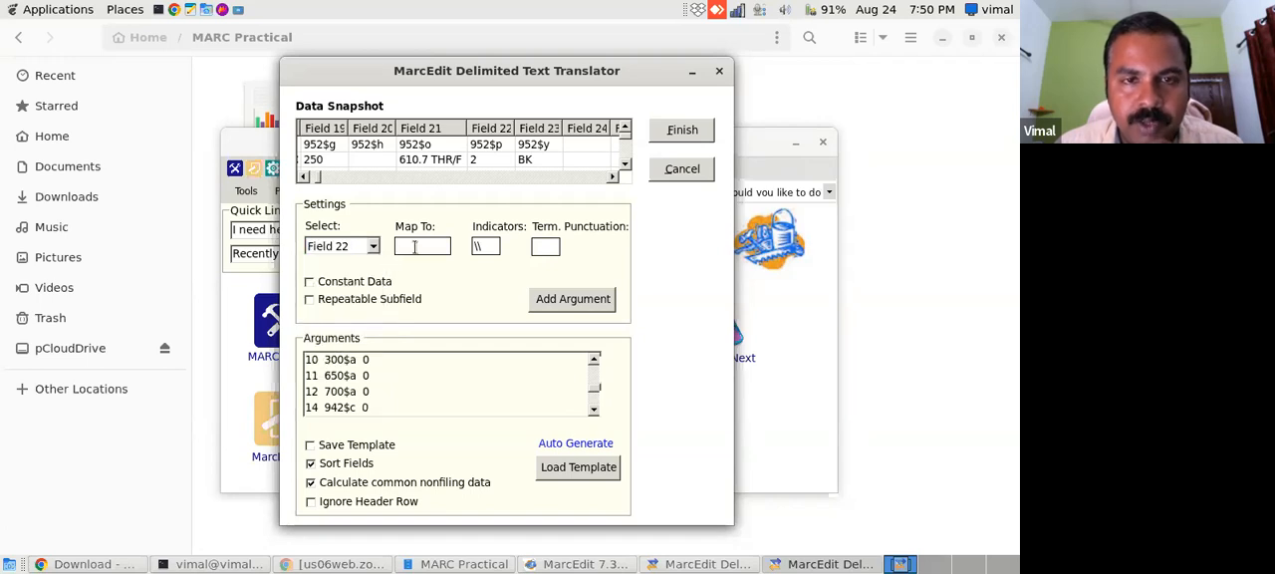
text(952$)
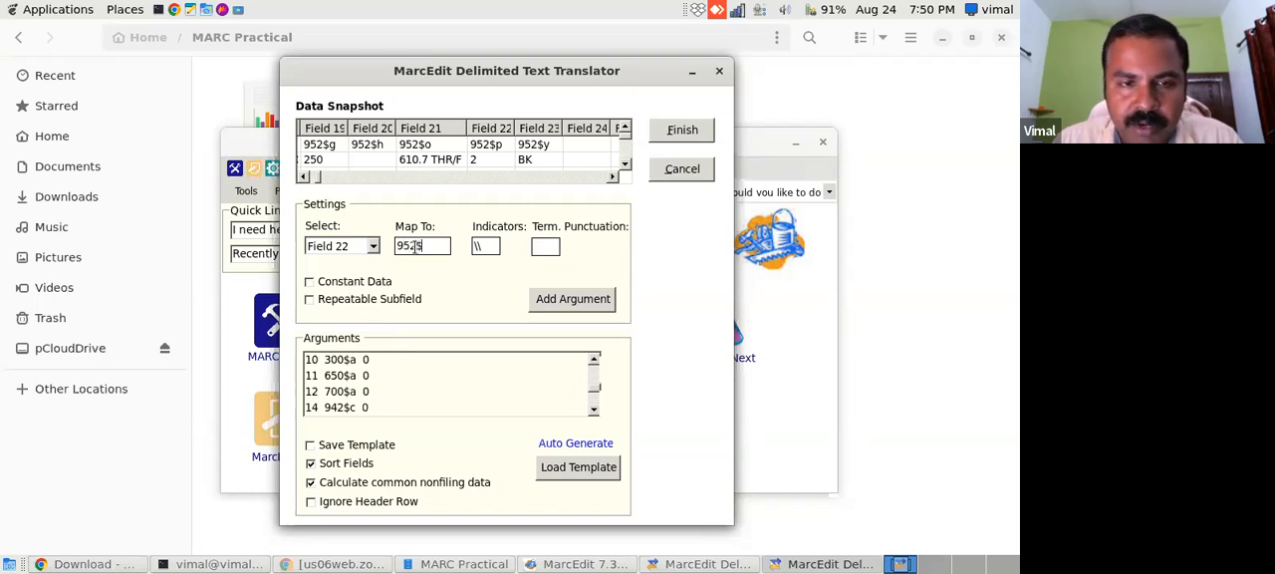
text(p)
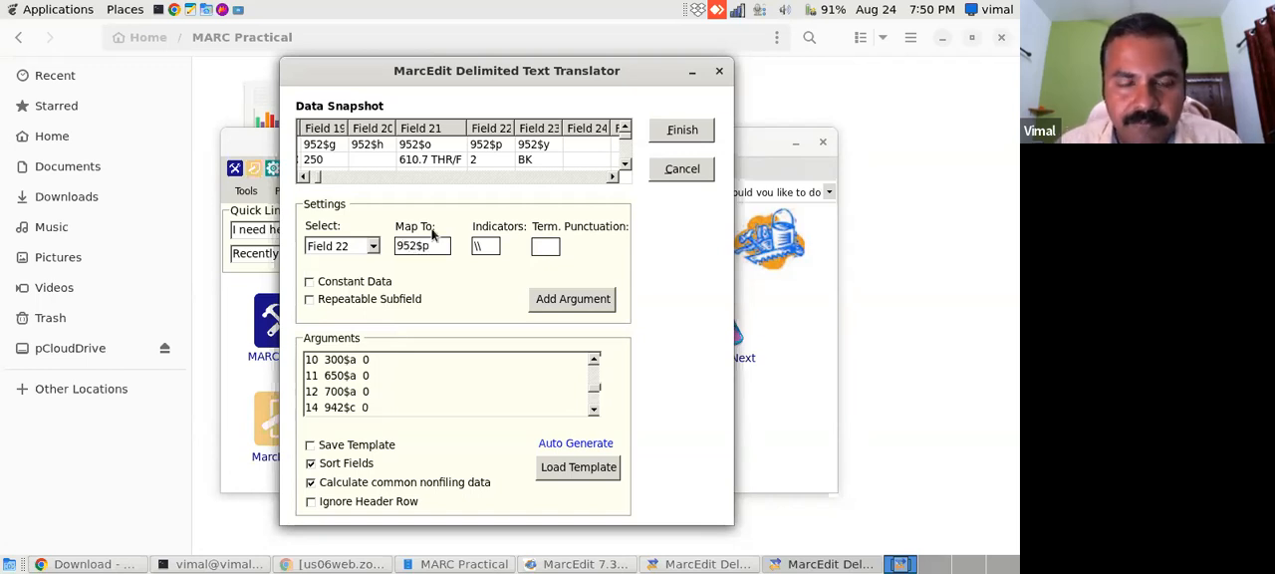
click(568, 299)
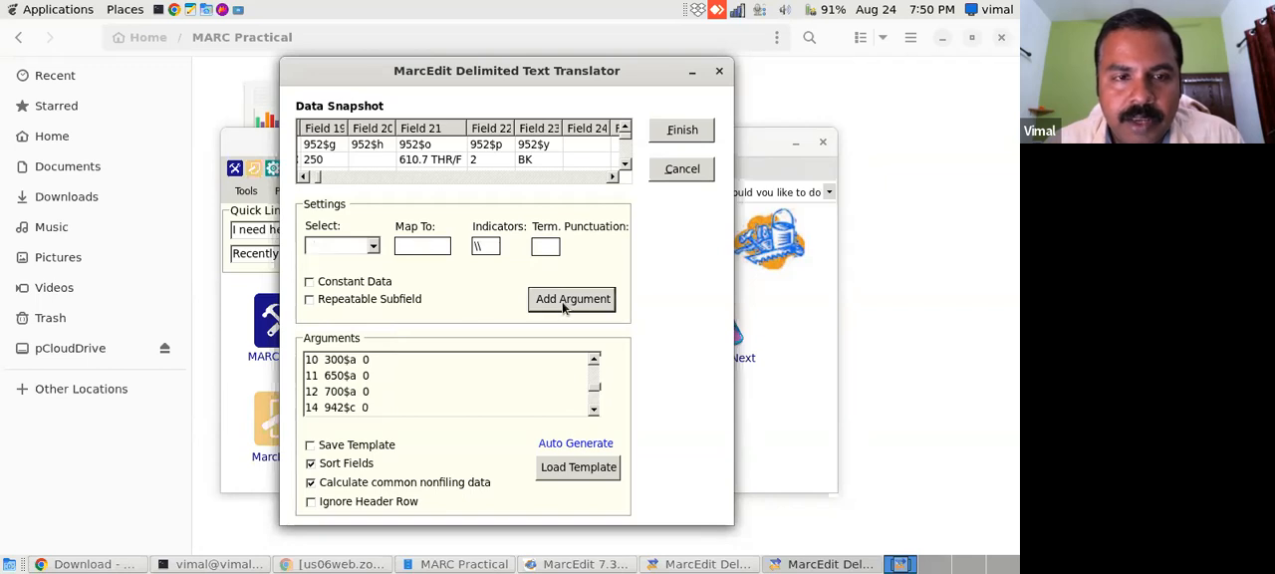
- Map Field 23 to 952$y, add the mapping to the arguments and review the argument list back to its beginning
click(614, 177)
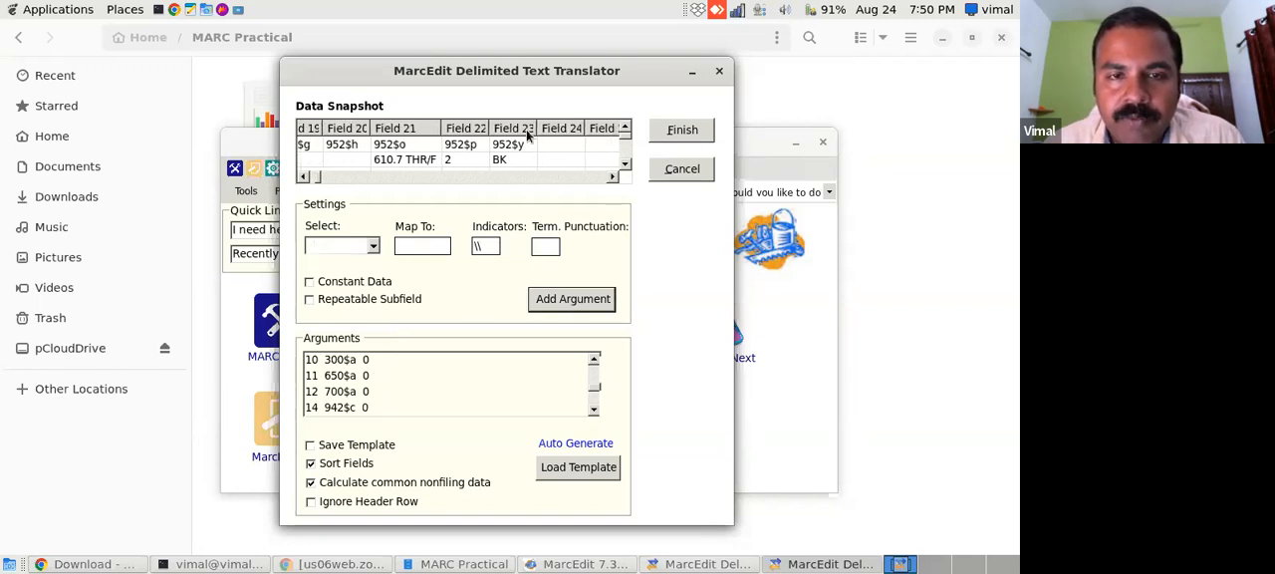
scroll(594, 412, down, 2)
click(373, 246)
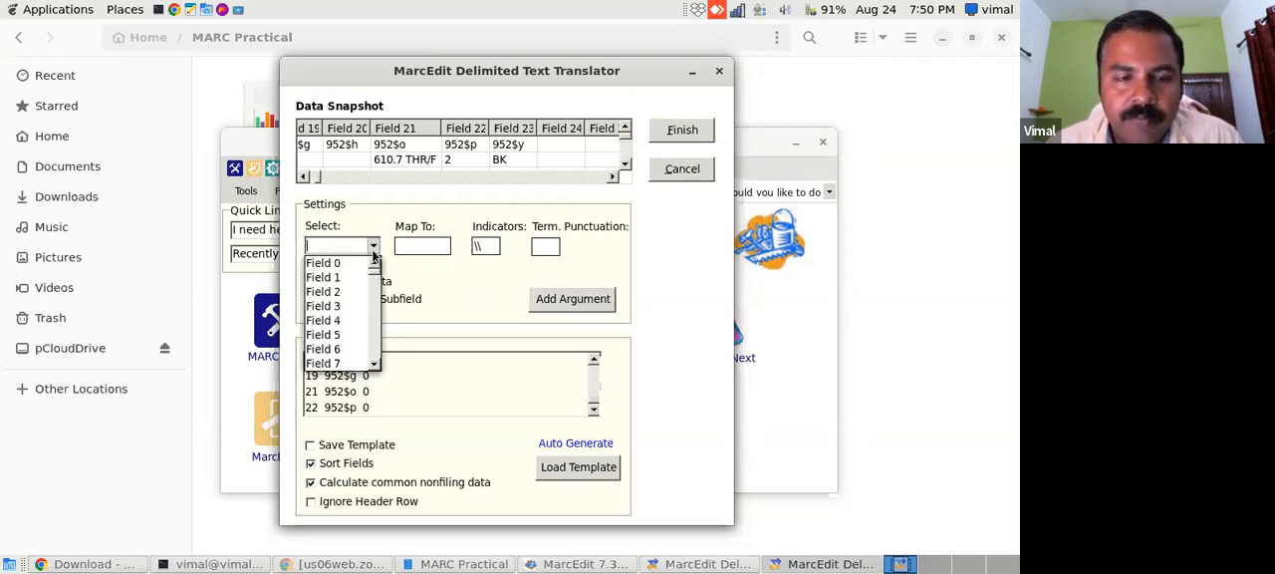
scroll(375, 367, down, 5)
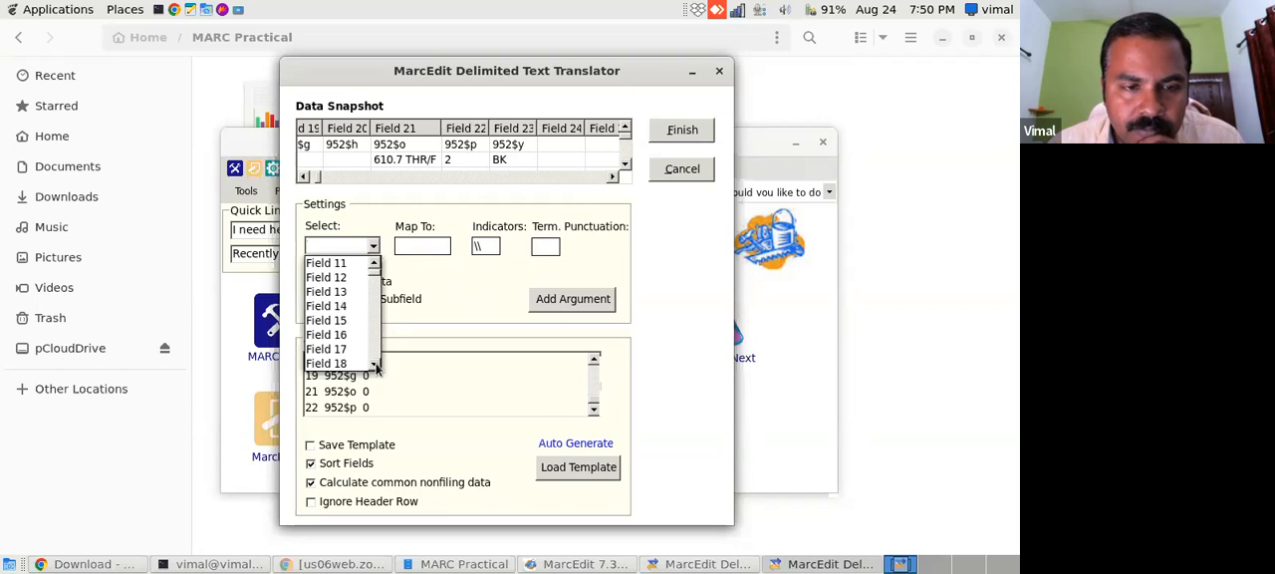
scroll(375, 367, down, 1)
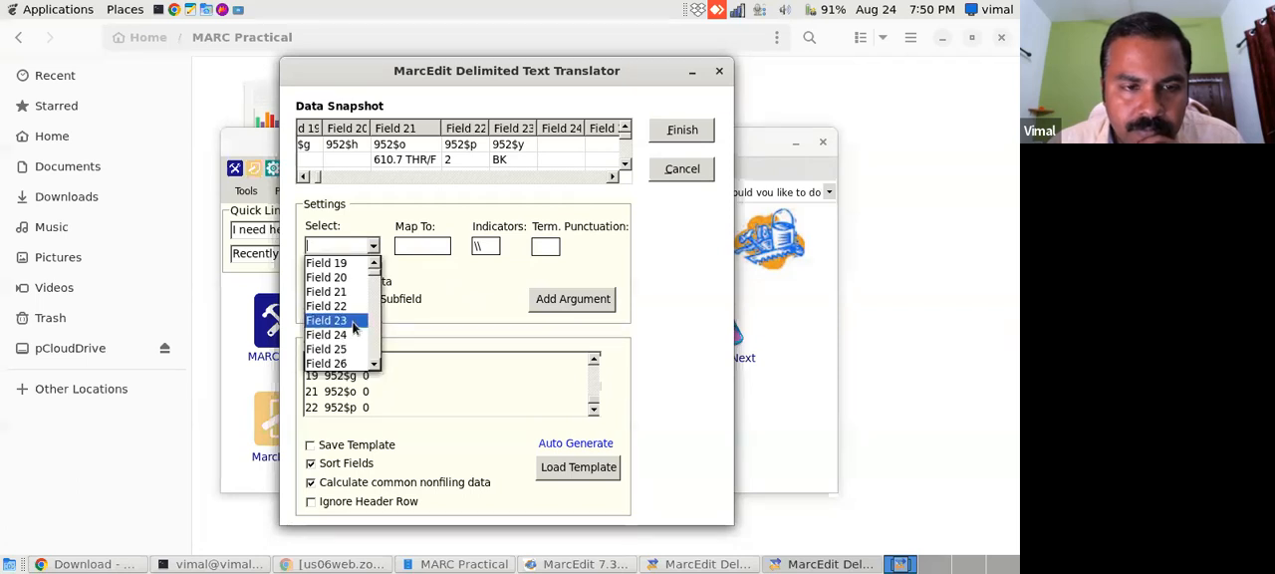
click(334, 320)
click(429, 252)
text(952$y)
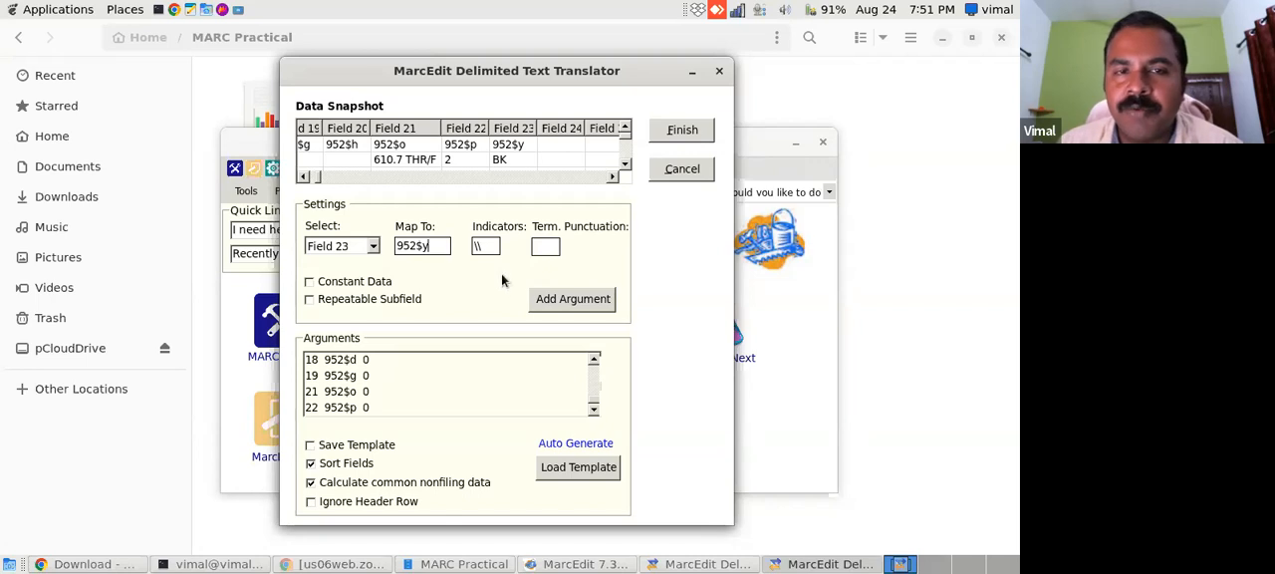
click(556, 301)
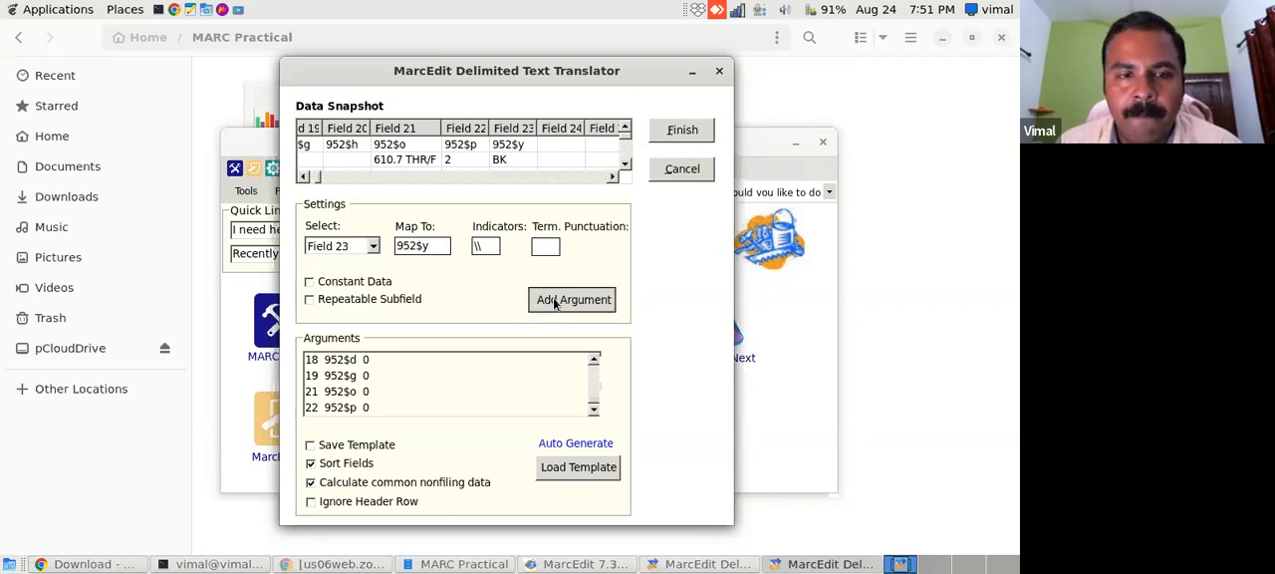
click(593, 407)
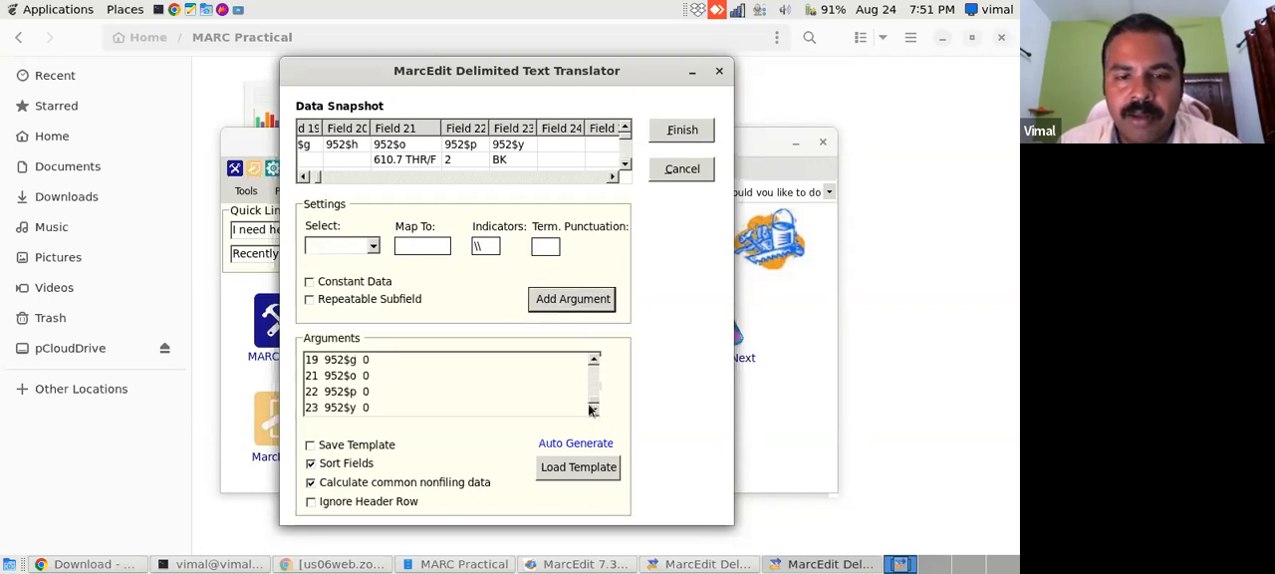
drag(593, 401, 591, 342)
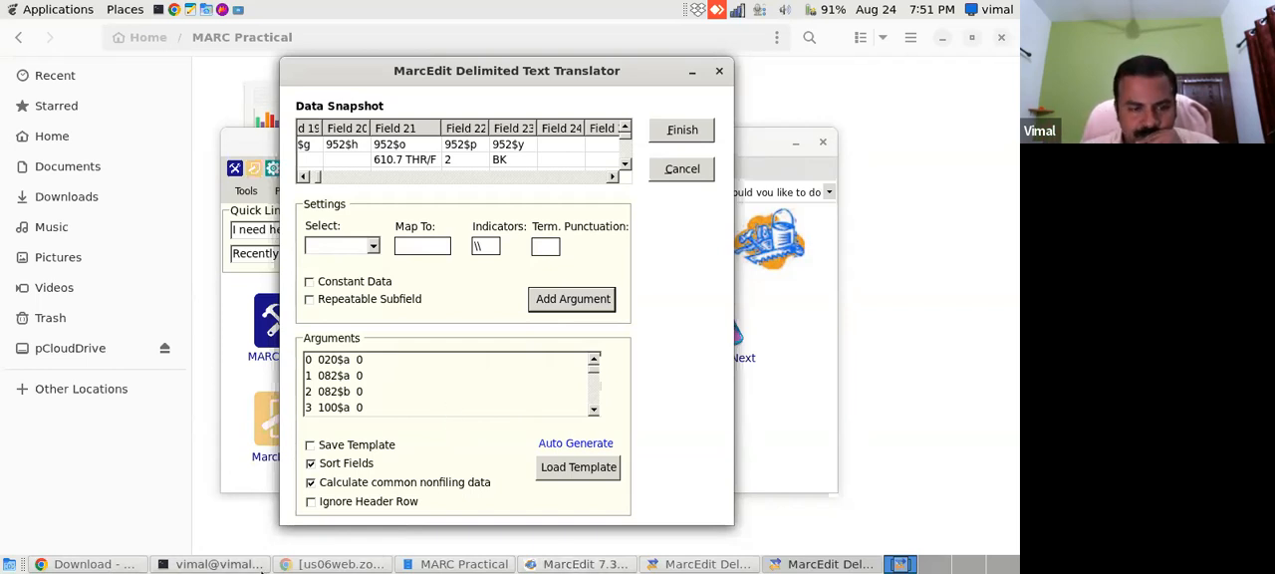
- Switch to Koha in Chrome, open The discovery of India (Record #1) for editing and examine the subfields of its 082 field
click(105, 564)
click(325, 42)
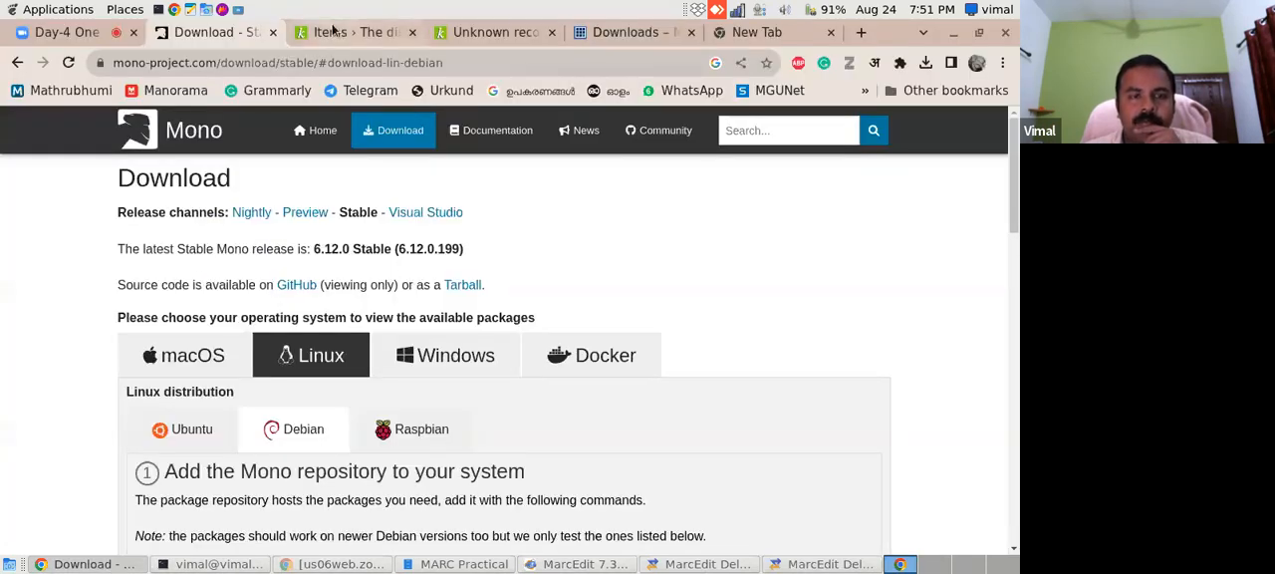
scroll(1007, 220, up, 2)
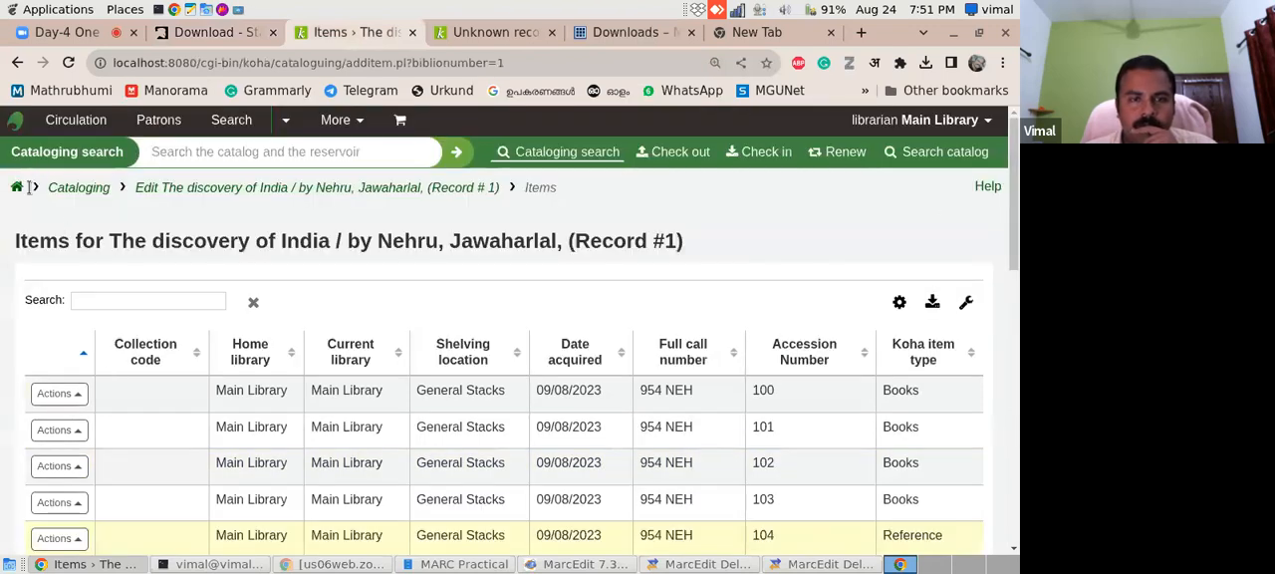
click(17, 66)
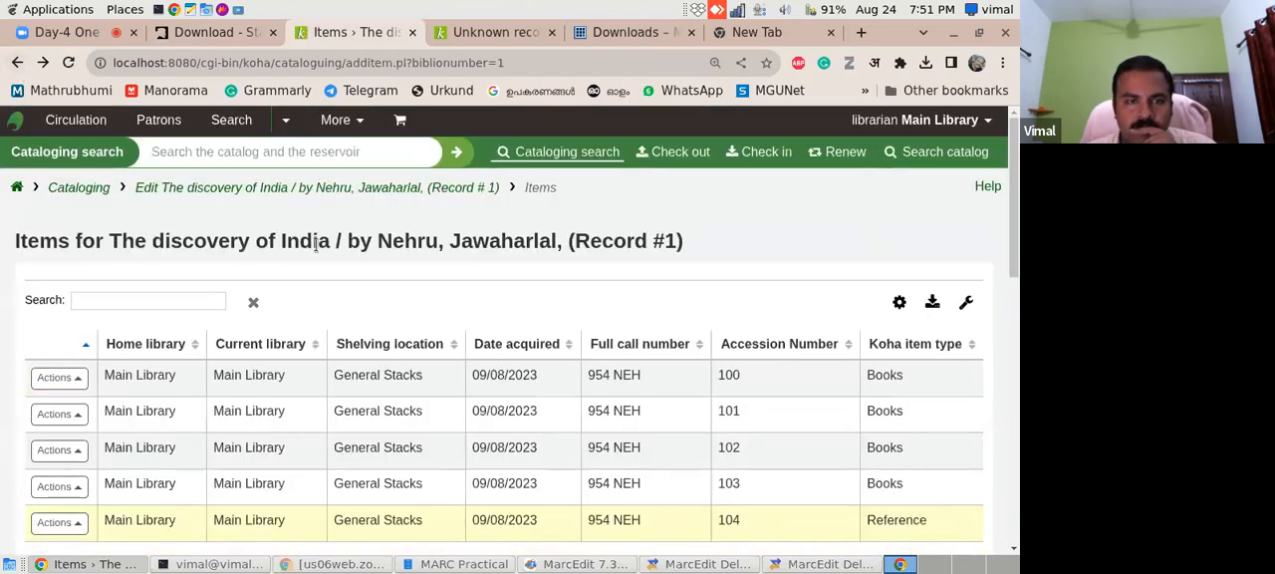
click(207, 197)
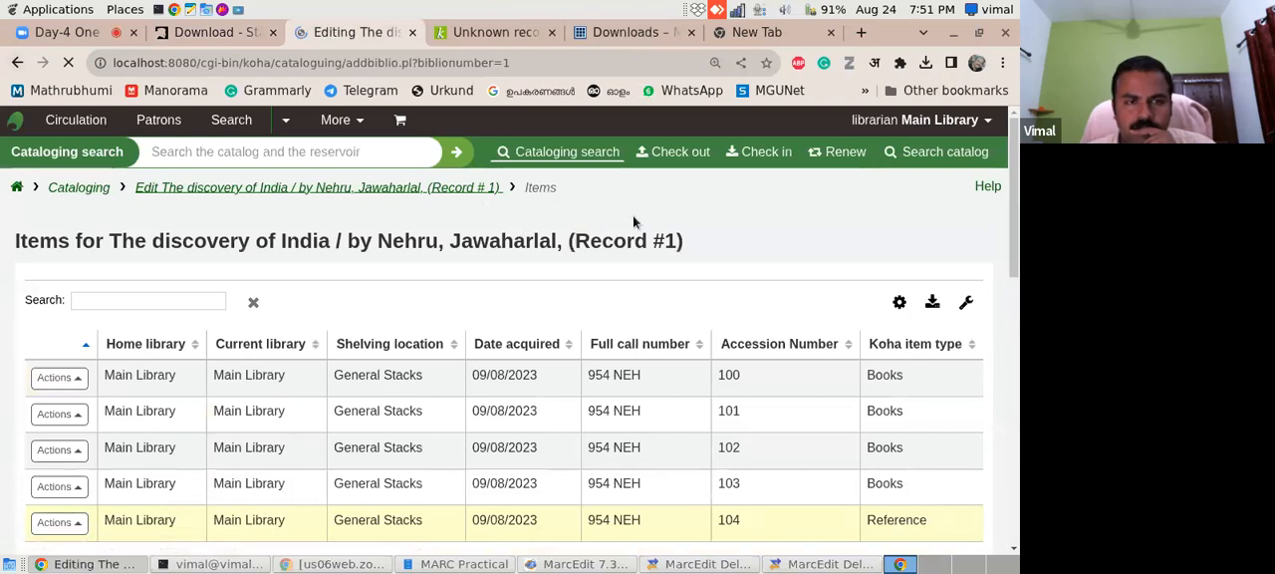
scroll(1015, 195, down, 4)
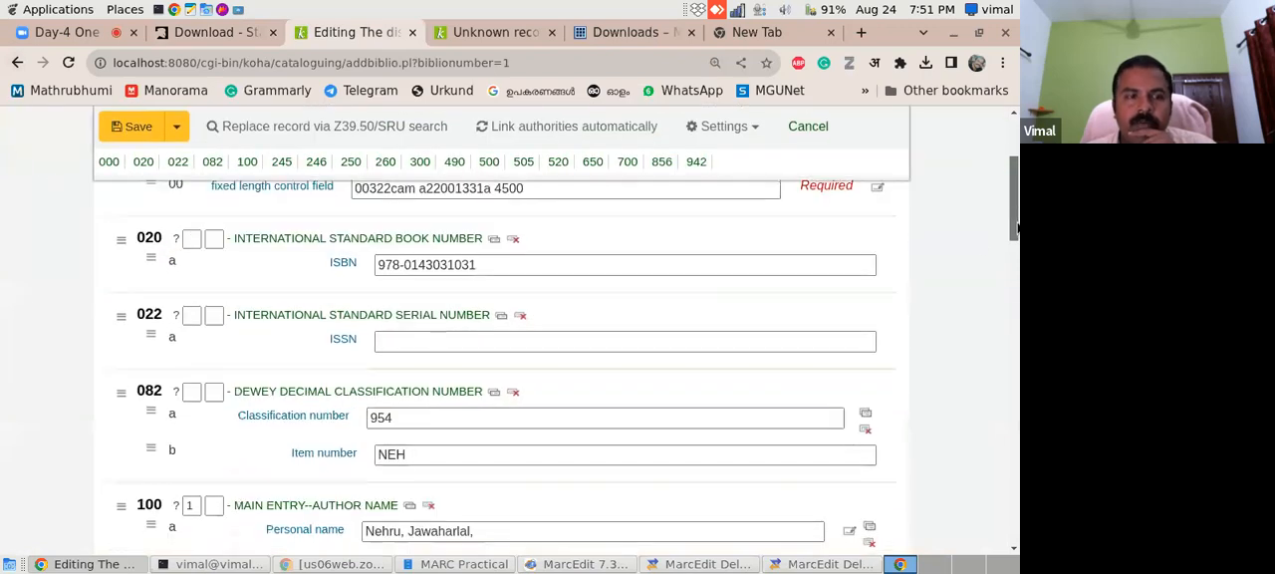
scroll(1018, 267, down, 2)
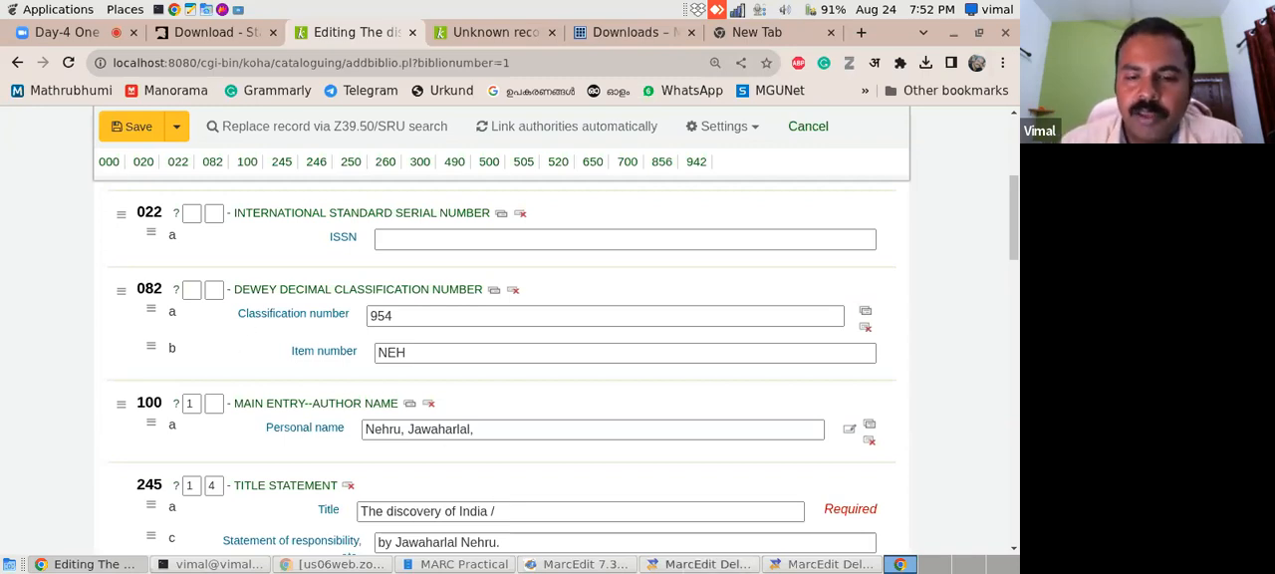
- Return to the MarcEdit Delimited Text Translator and join the 082$a and 082$b arguments into one field
click(803, 566)
click(341, 377)
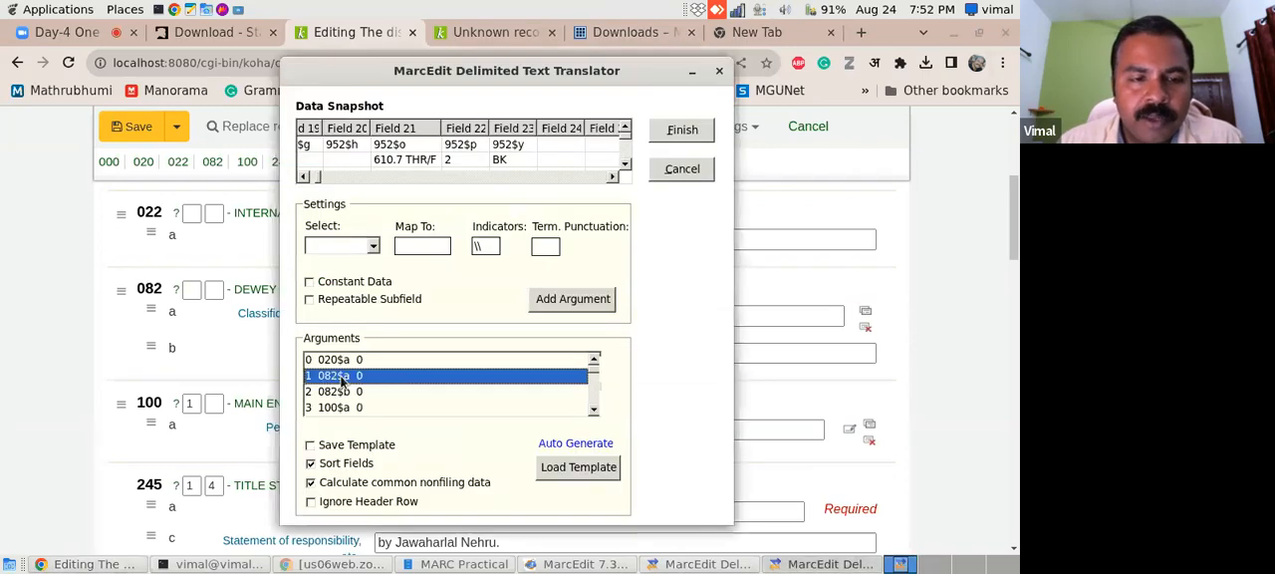
shift+click(353, 392)
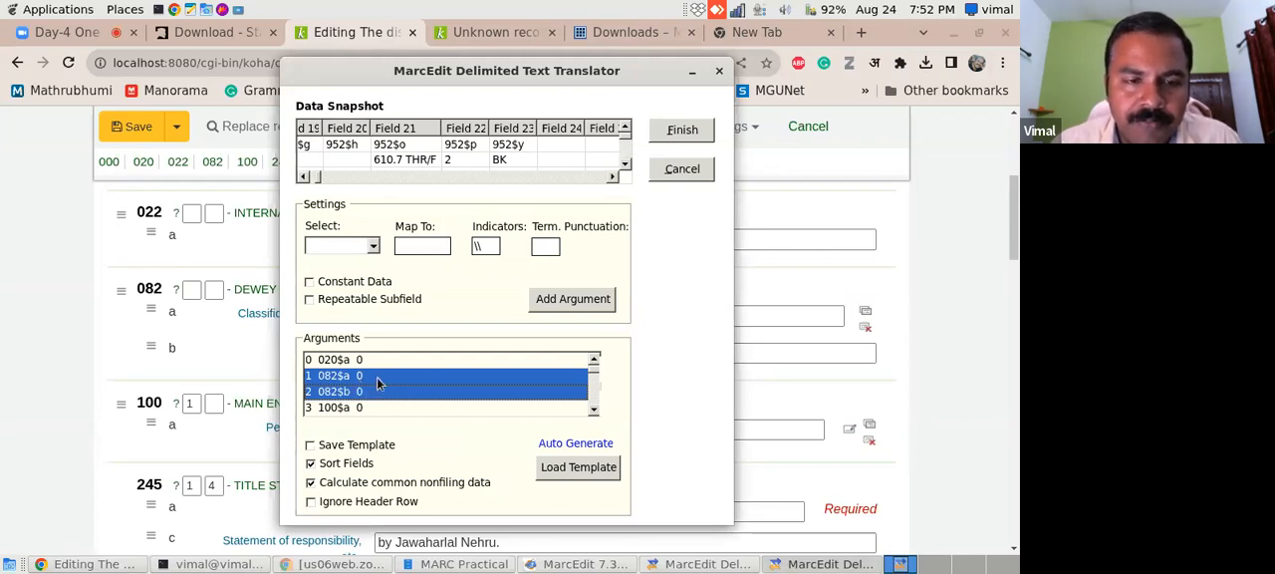
right_click(379, 383)
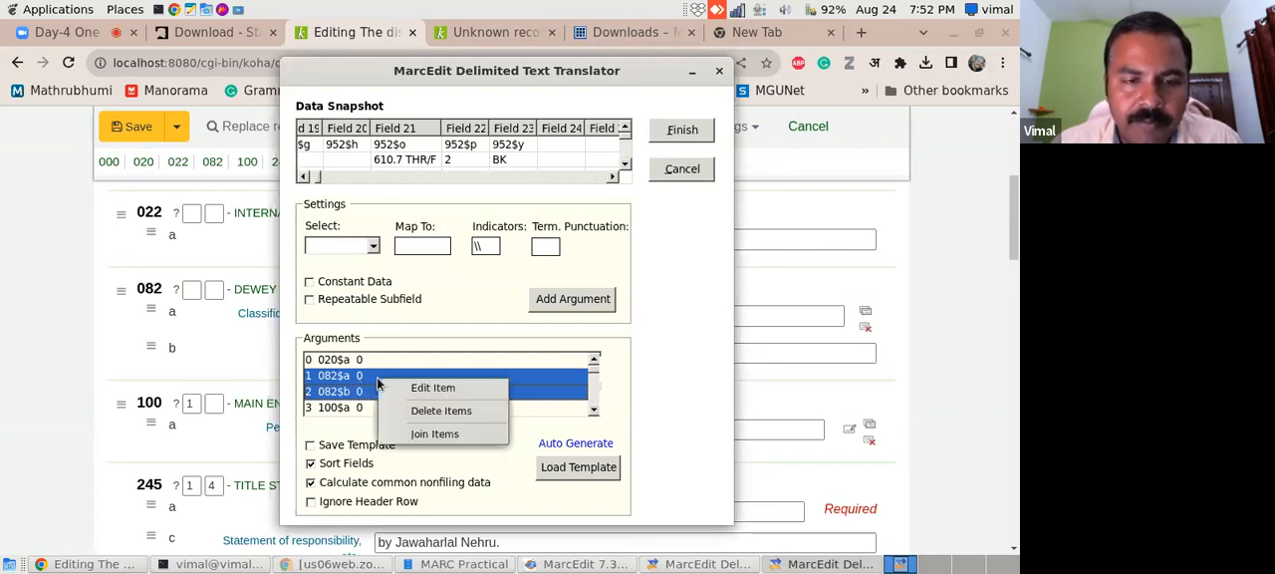
click(442, 436)
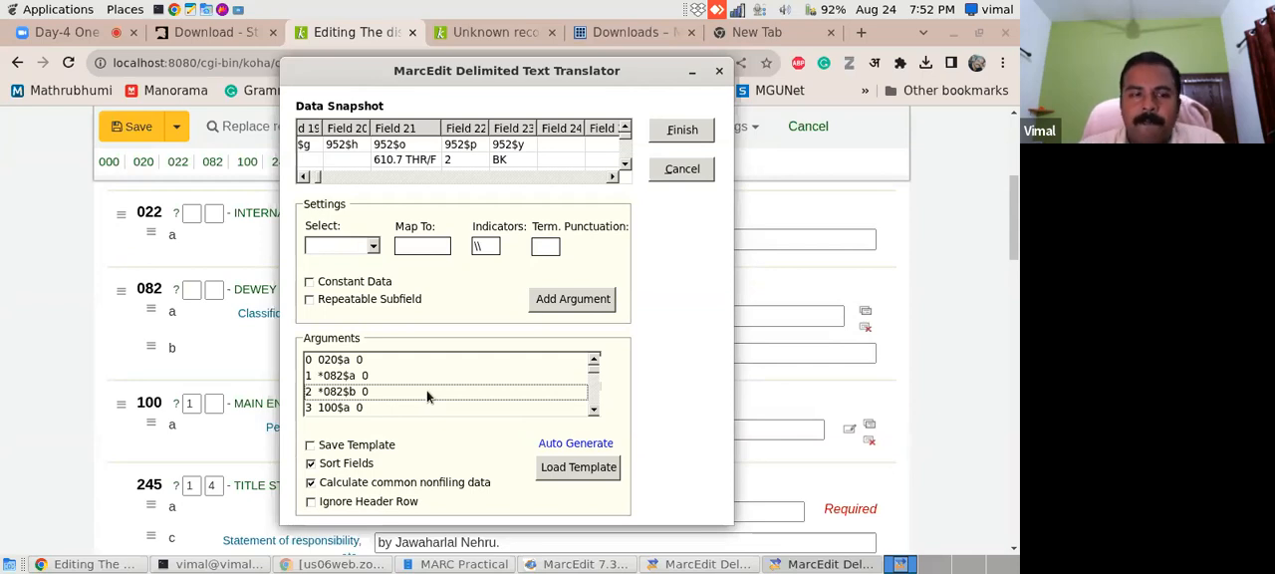
- Join the 260$a, 260$b and 260$c arguments into one field
click(594, 411)
click(594, 410)
click(594, 411)
click(594, 410)
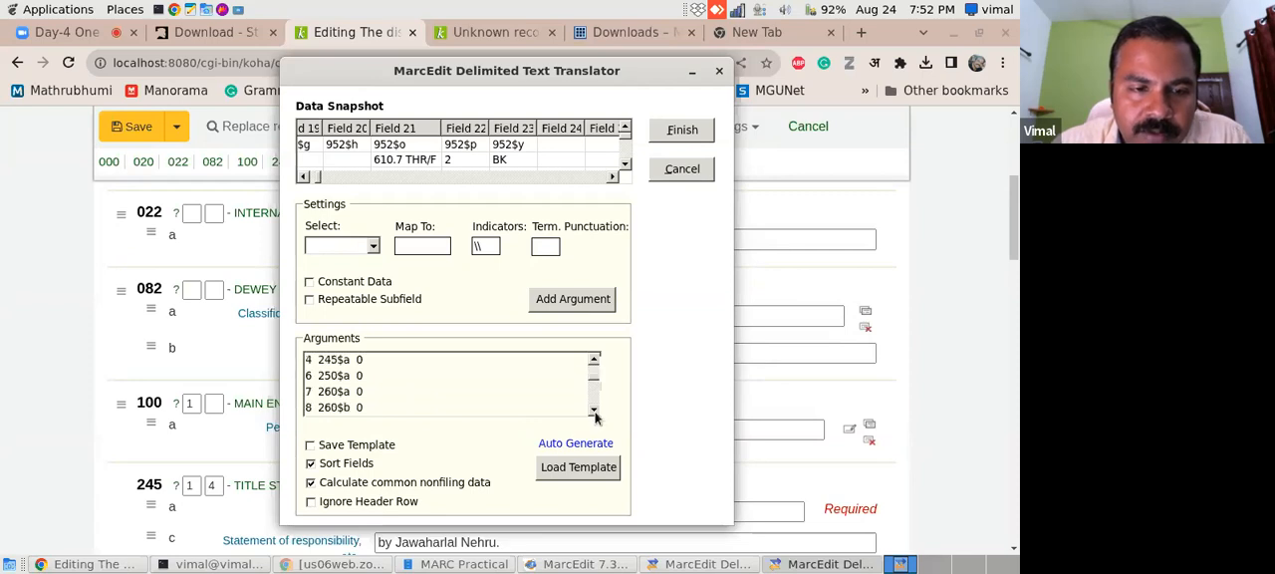
click(594, 411)
drag(343, 381, 405, 409)
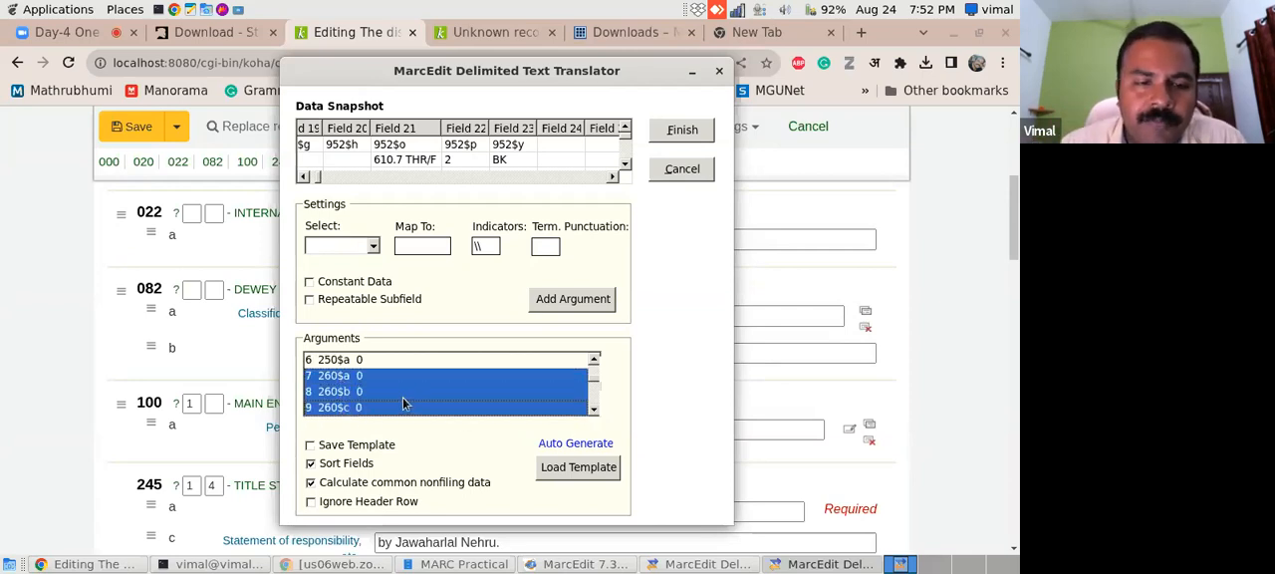
right_click(388, 398)
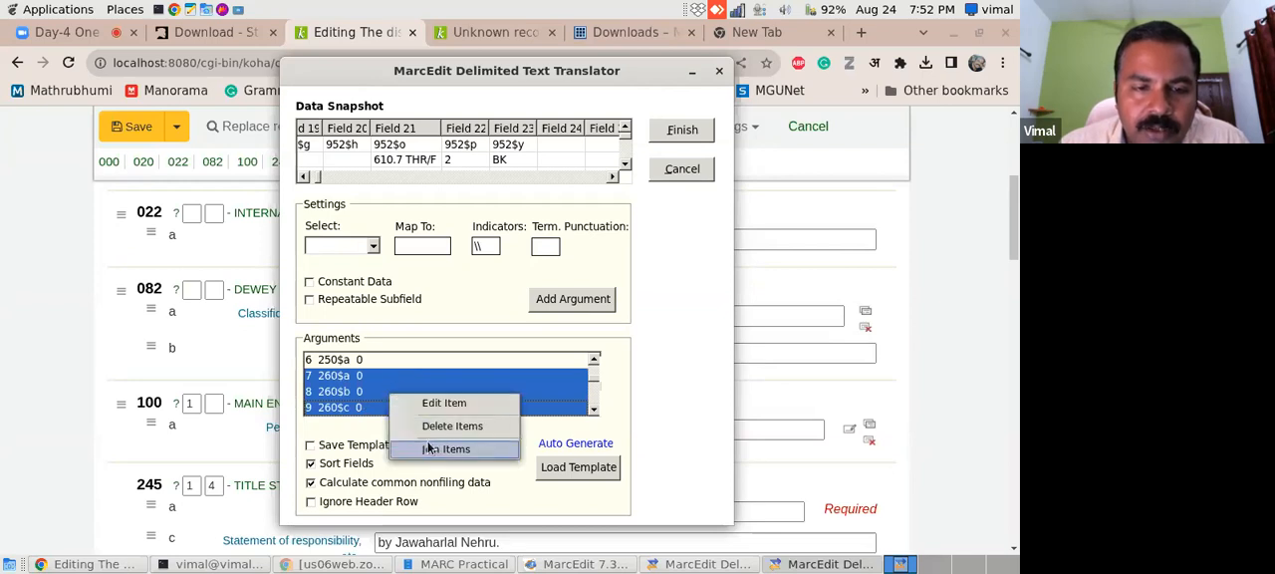
click(430, 451)
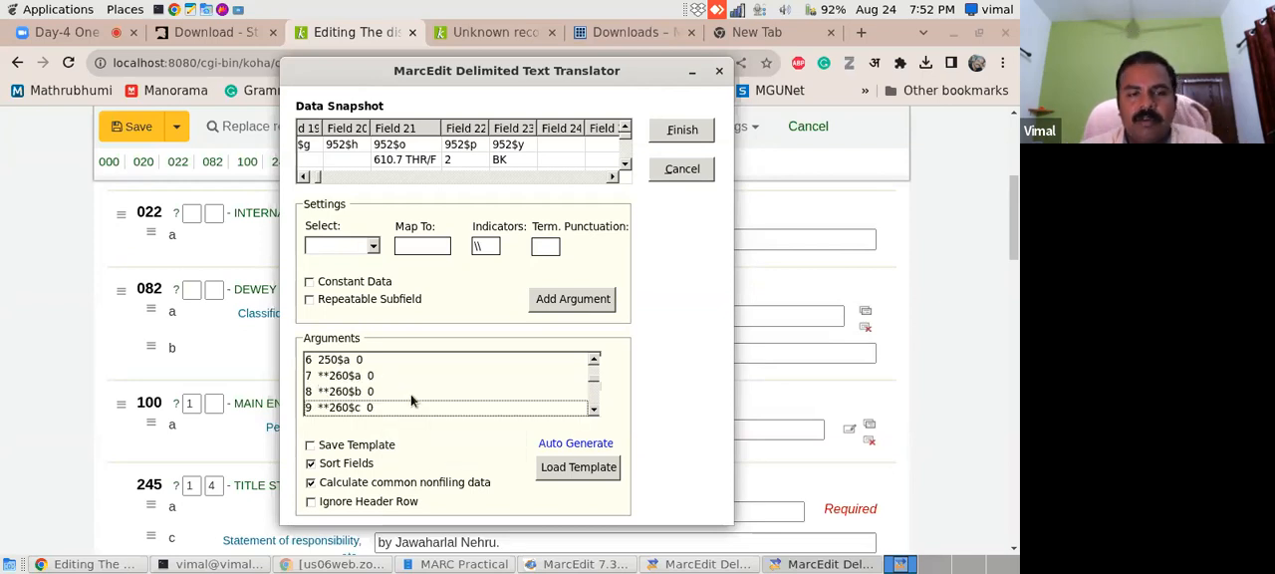
- Check how the 260 publication subfields are grouped in the Koha record, and return to the MarcEdit Delimited Text Translator
click(203, 380)
scroll(1016, 238, down, 7)
scroll(457, 470, up, 2)
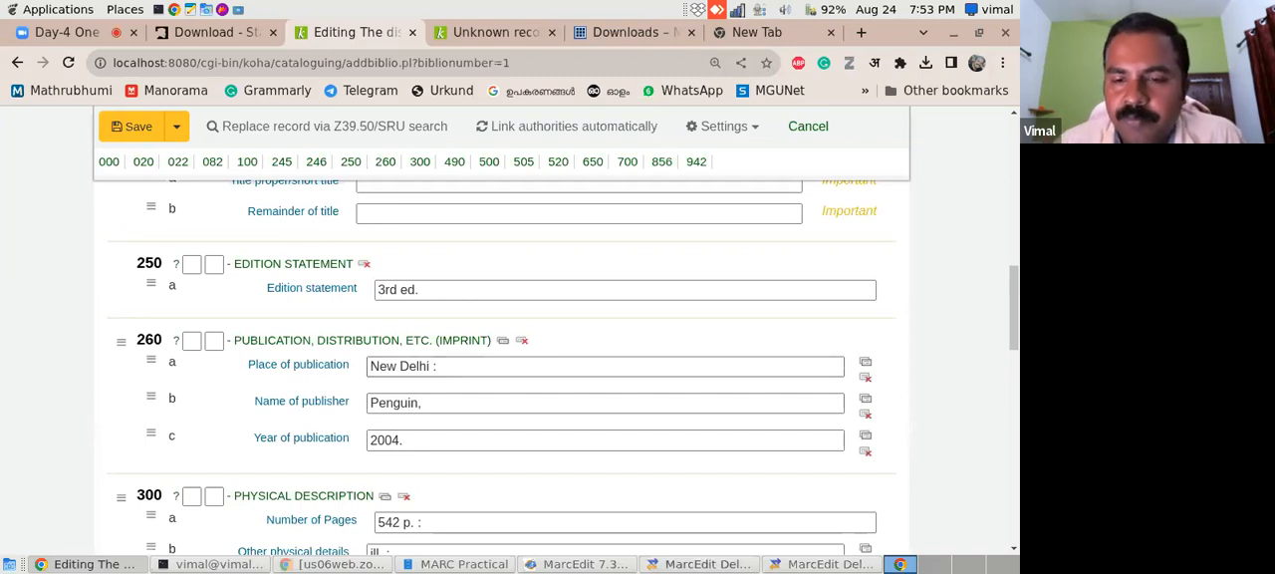
click(873, 565)
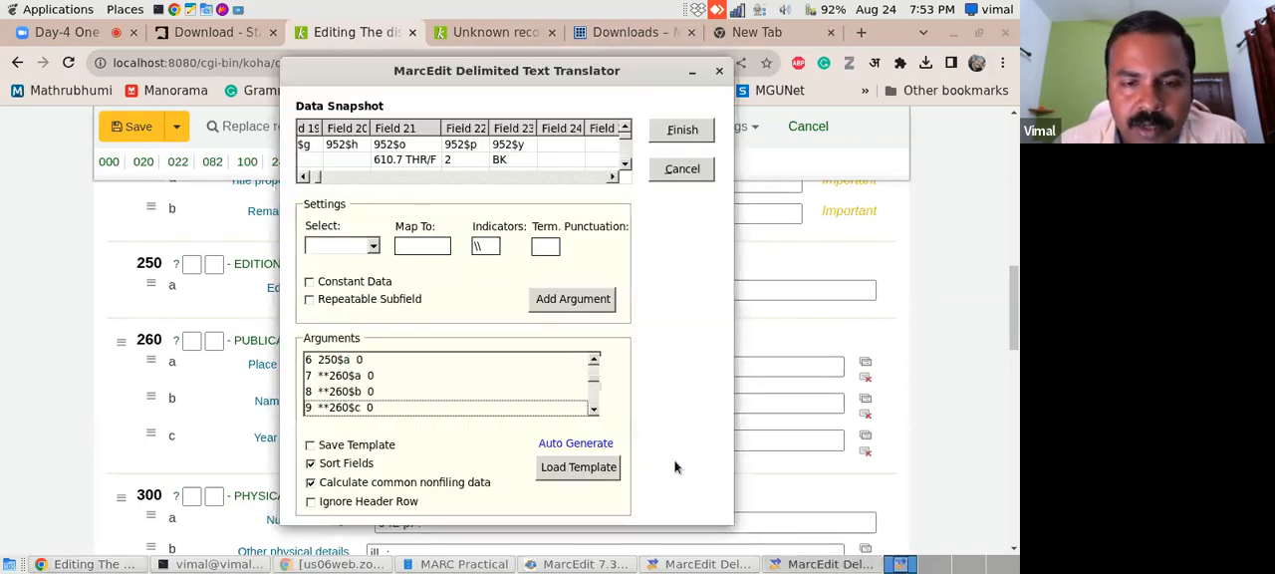
- Join the 952$a, 952$b, 952$d, 952$g, 952$o, 952$p and 952$y arguments into one field
click(594, 411)
click(594, 411)
click(594, 411)
click(594, 411)
click(594, 411)
click(593, 410)
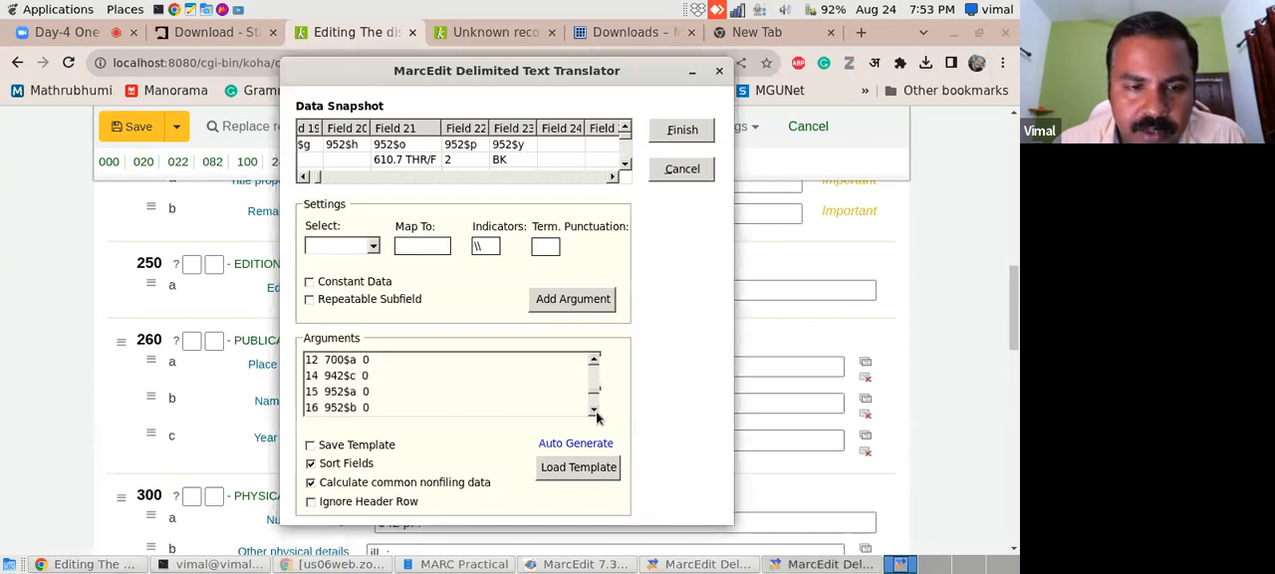
click(594, 410)
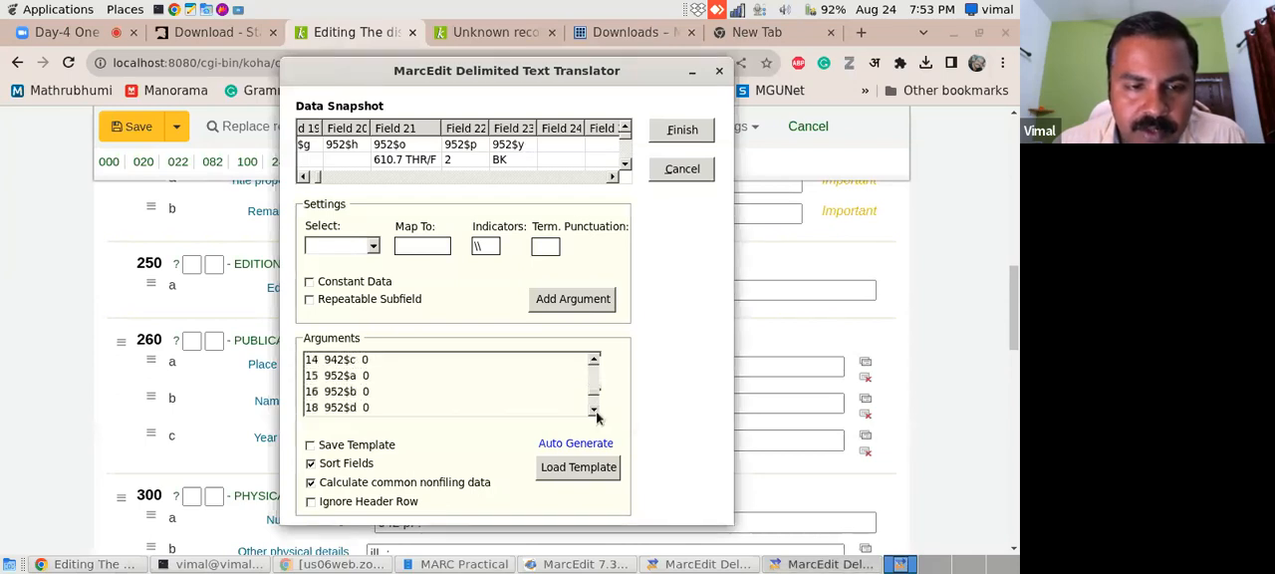
click(354, 374)
ctrl+click(374, 394)
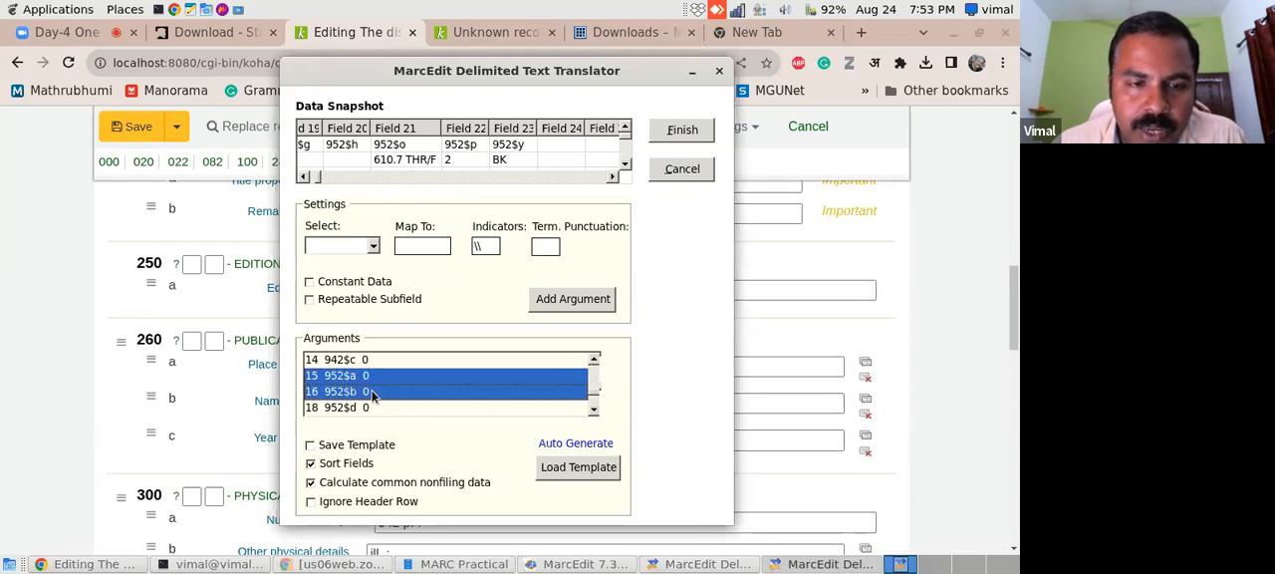
ctrl+click(373, 406)
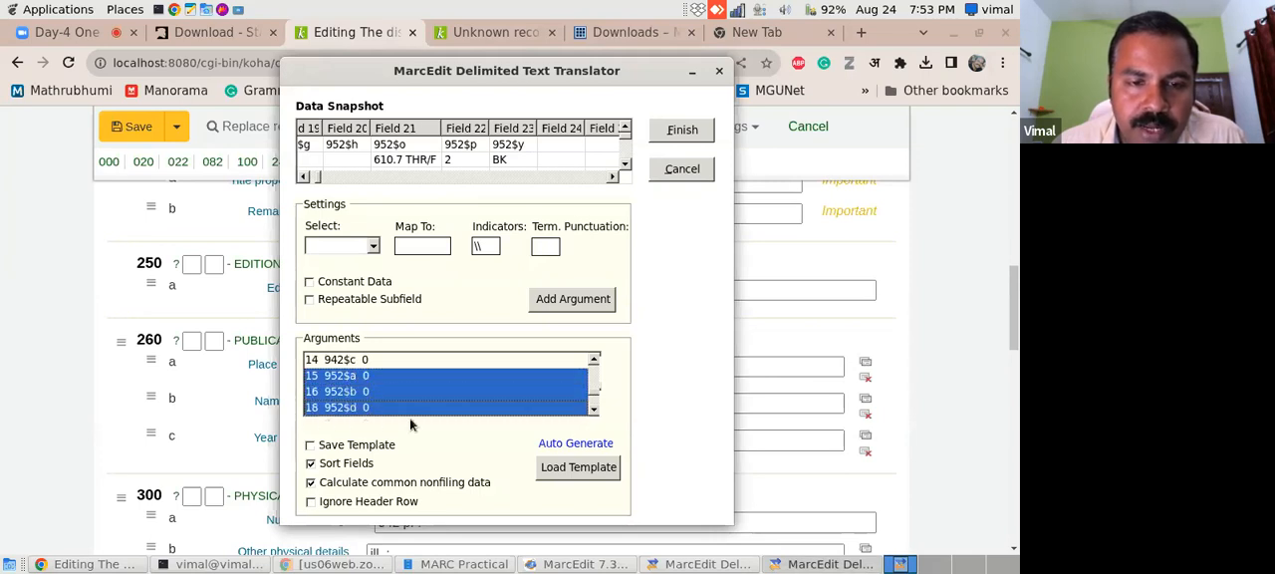
click(594, 411)
ctrl+click(351, 409)
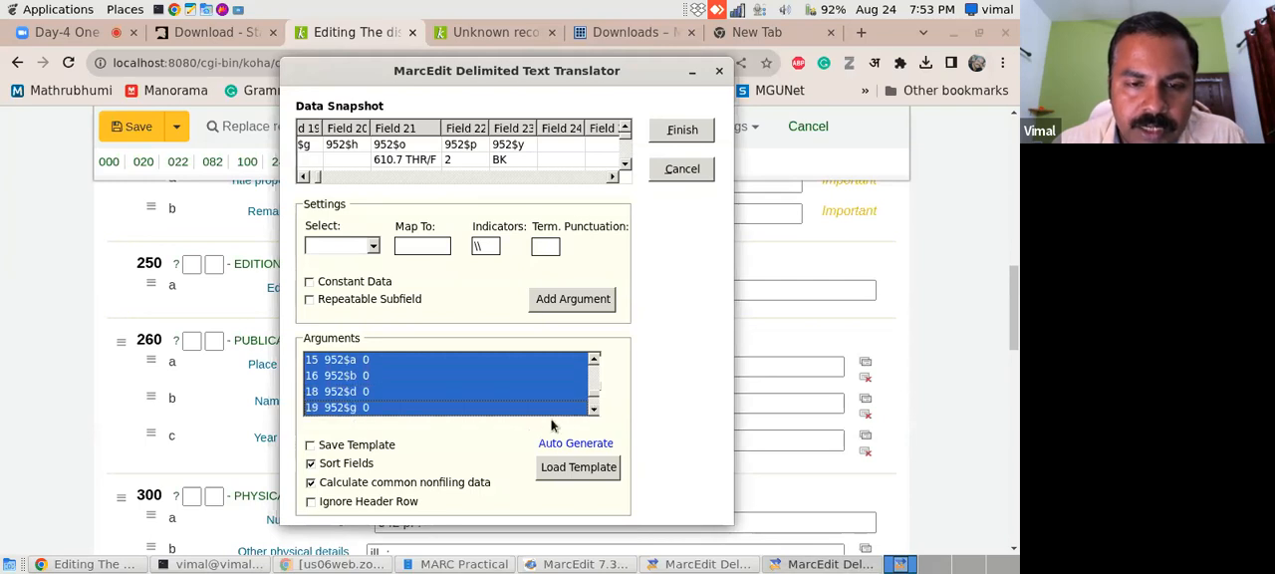
click(594, 410)
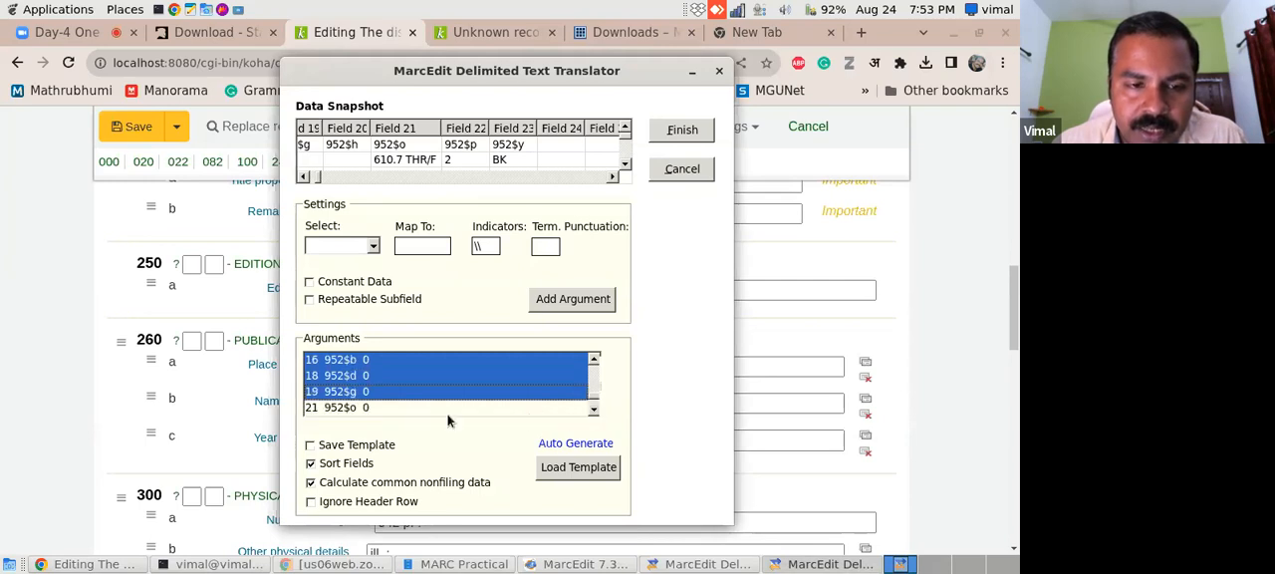
ctrl+click(365, 407)
click(594, 411)
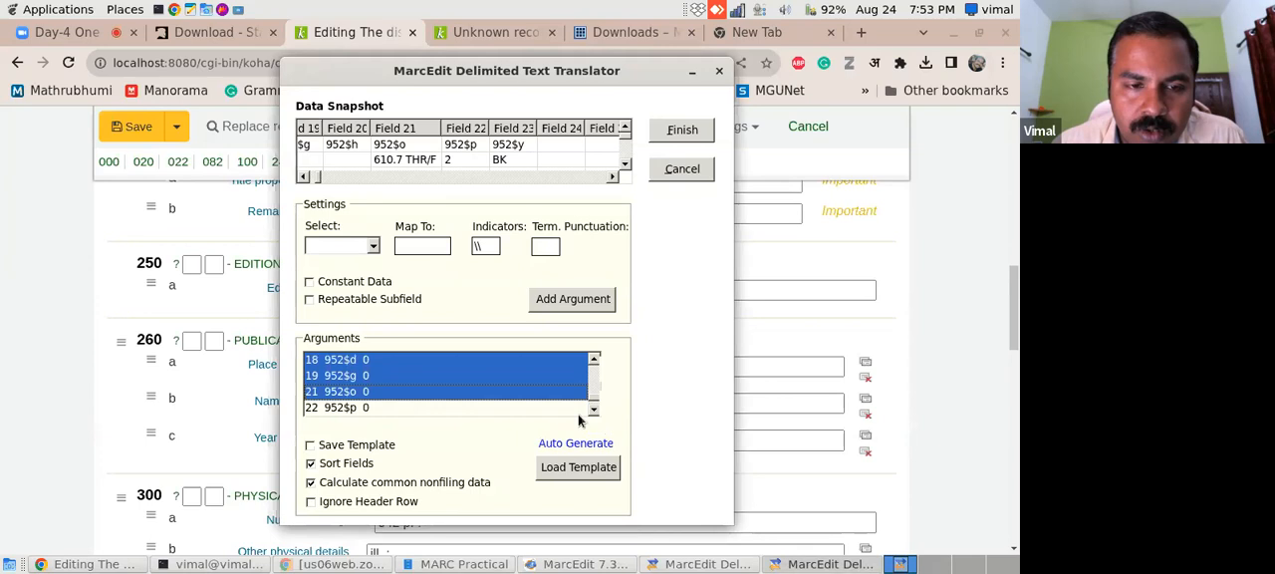
ctrl+click(355, 408)
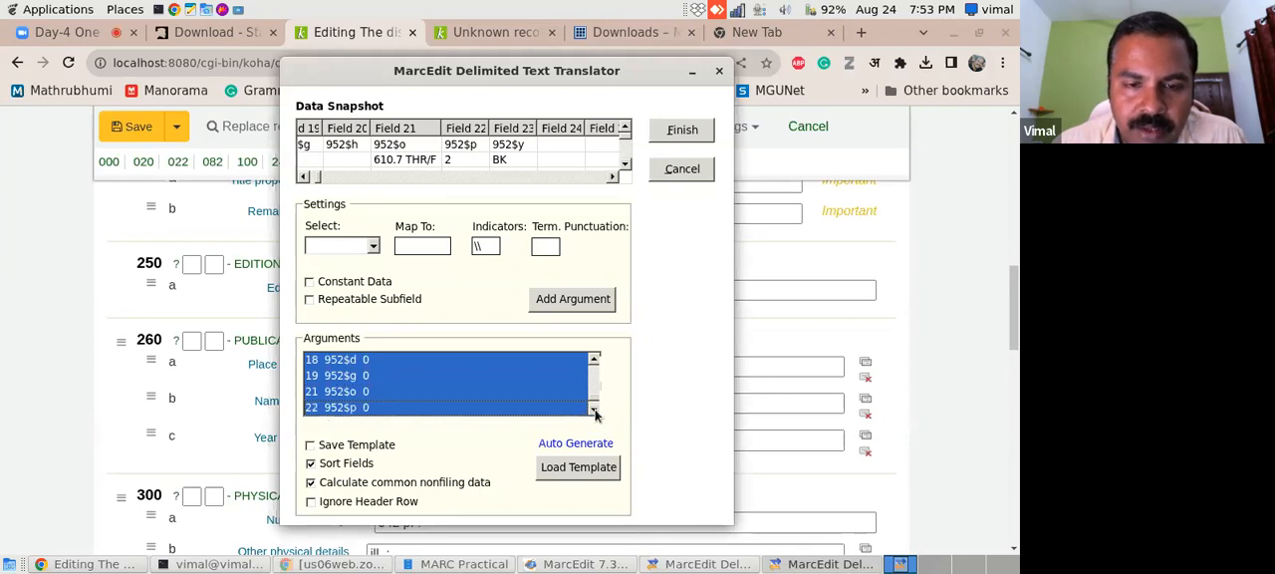
click(594, 410)
ctrl+click(370, 411)
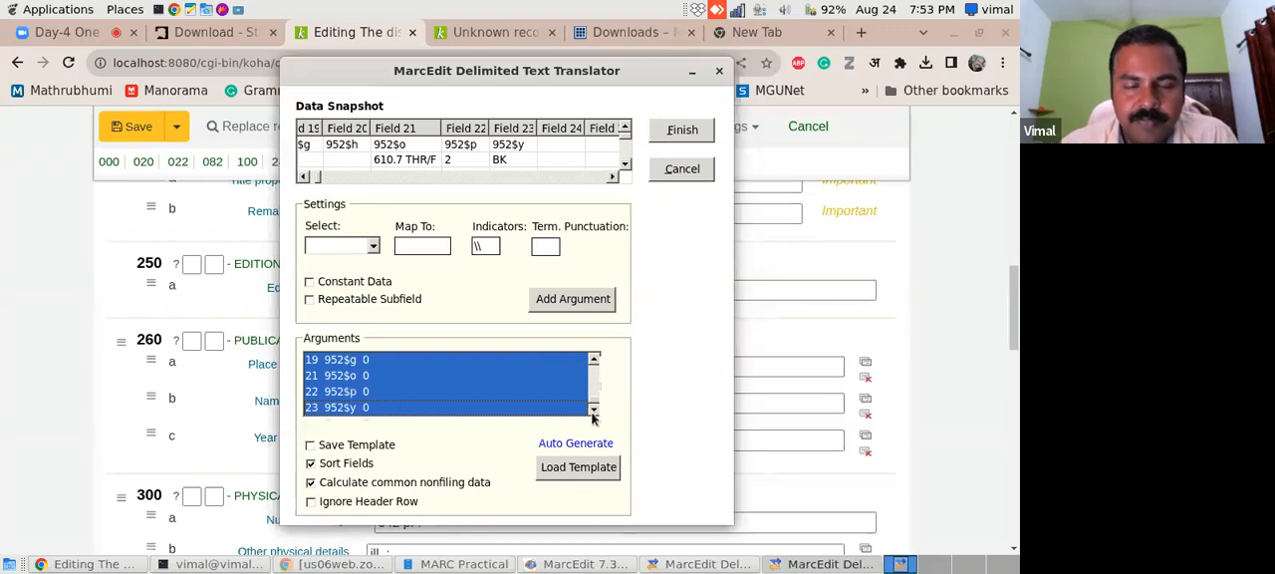
click(595, 363)
click(595, 363)
click(595, 363)
click(595, 363)
click(595, 363)
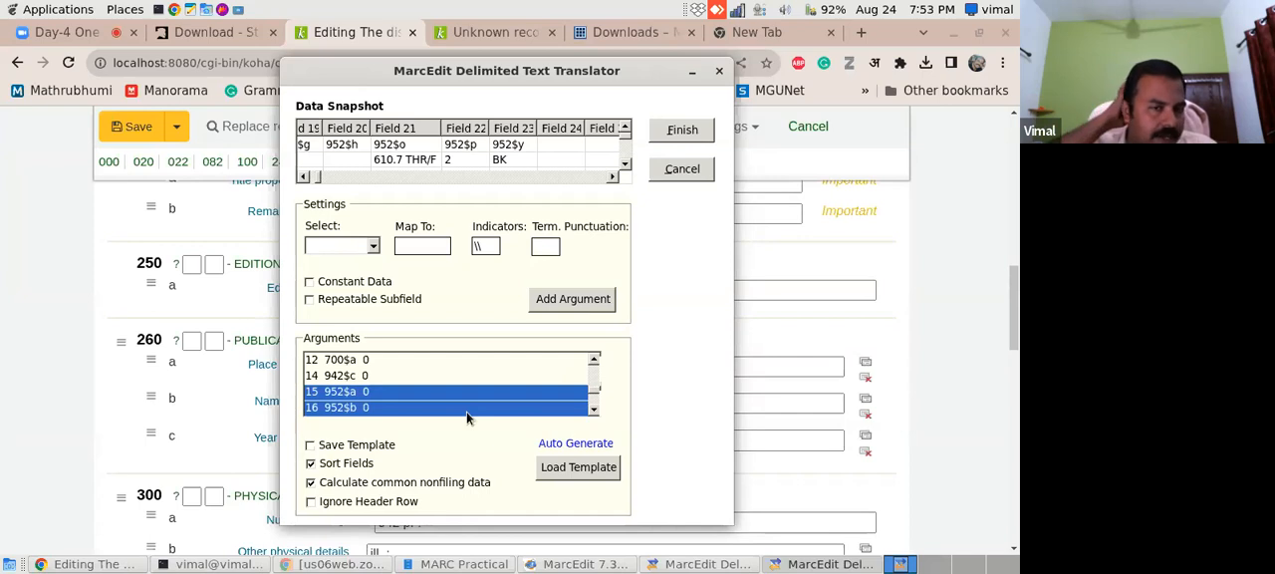
right_click(417, 409)
click(471, 463)
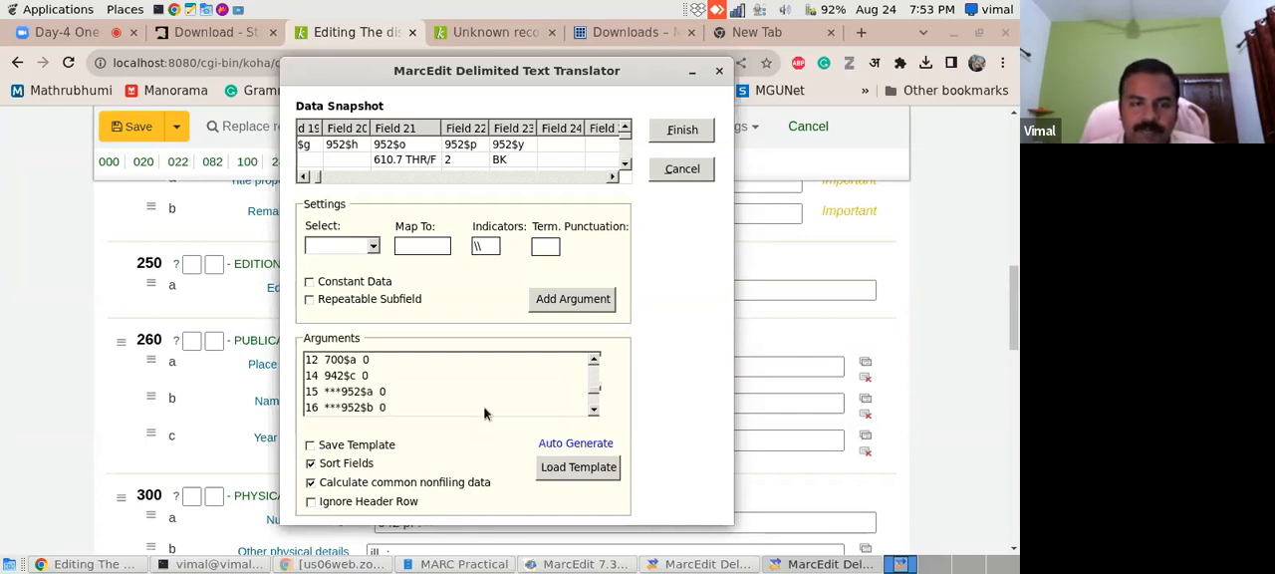
click(595, 410)
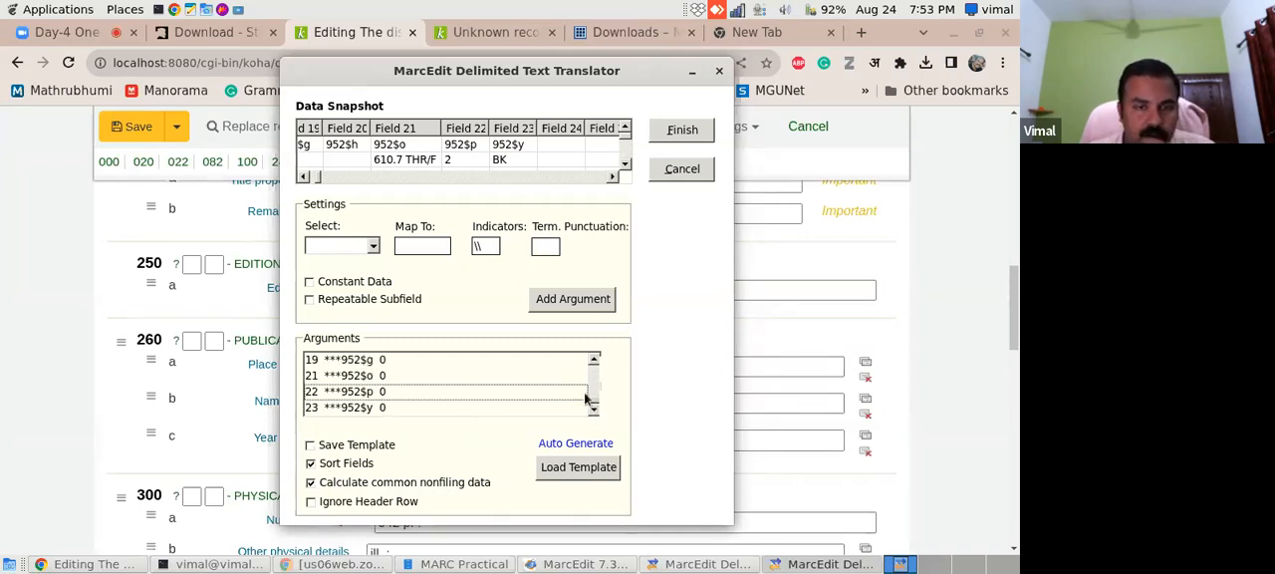
drag(588, 399, 593, 369)
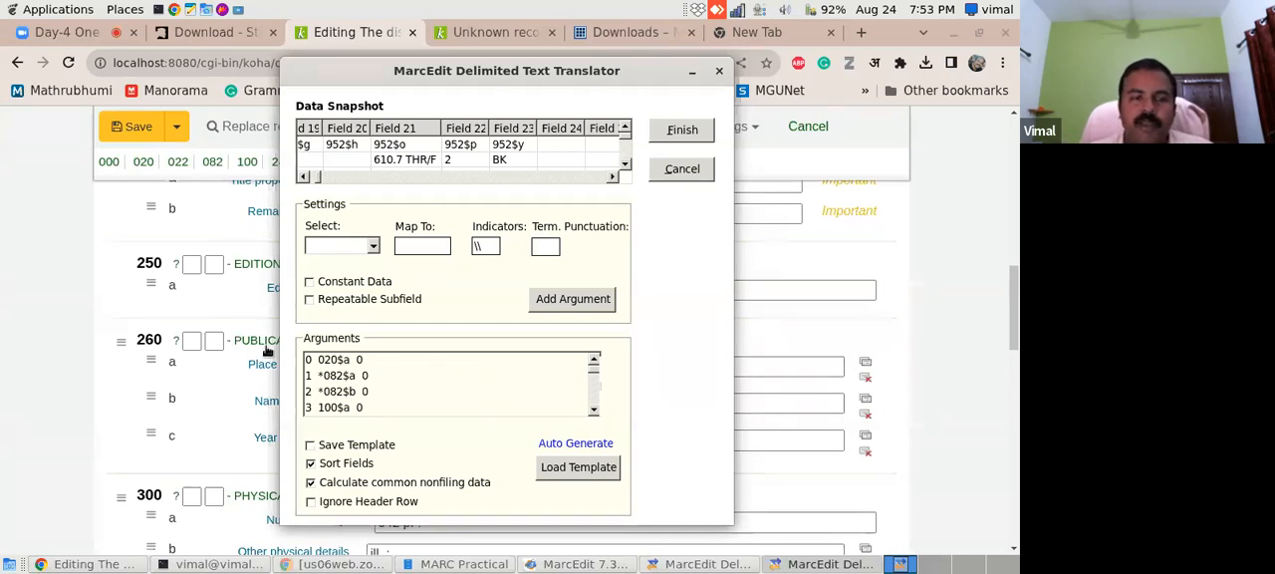
click(343, 376)
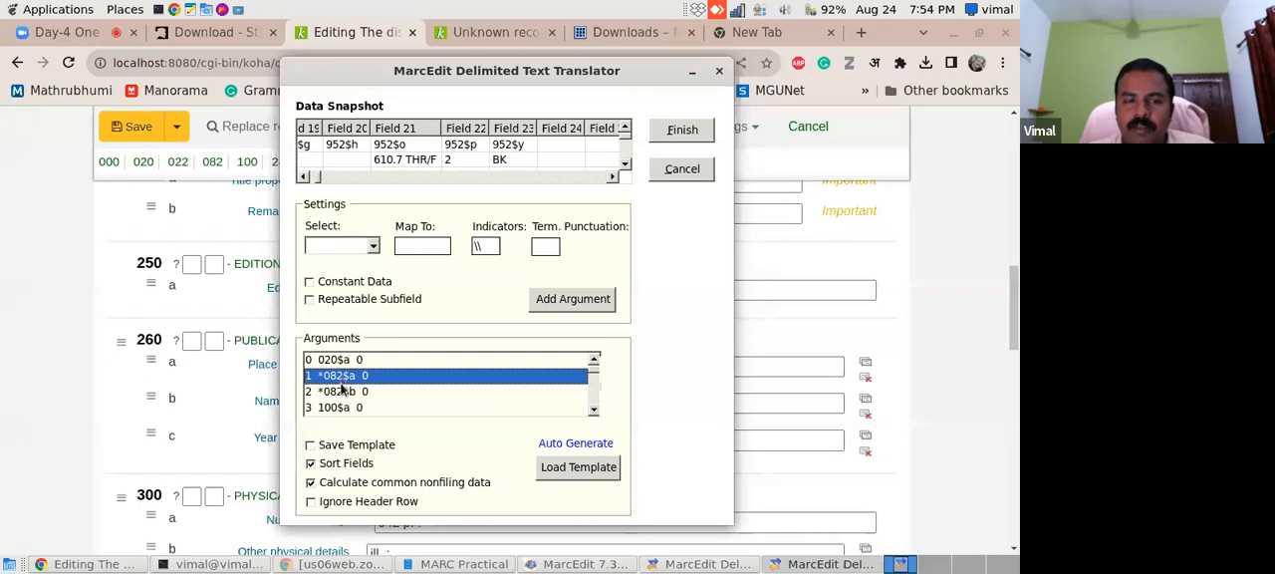
shift+click(346, 391)
right_click(350, 379)
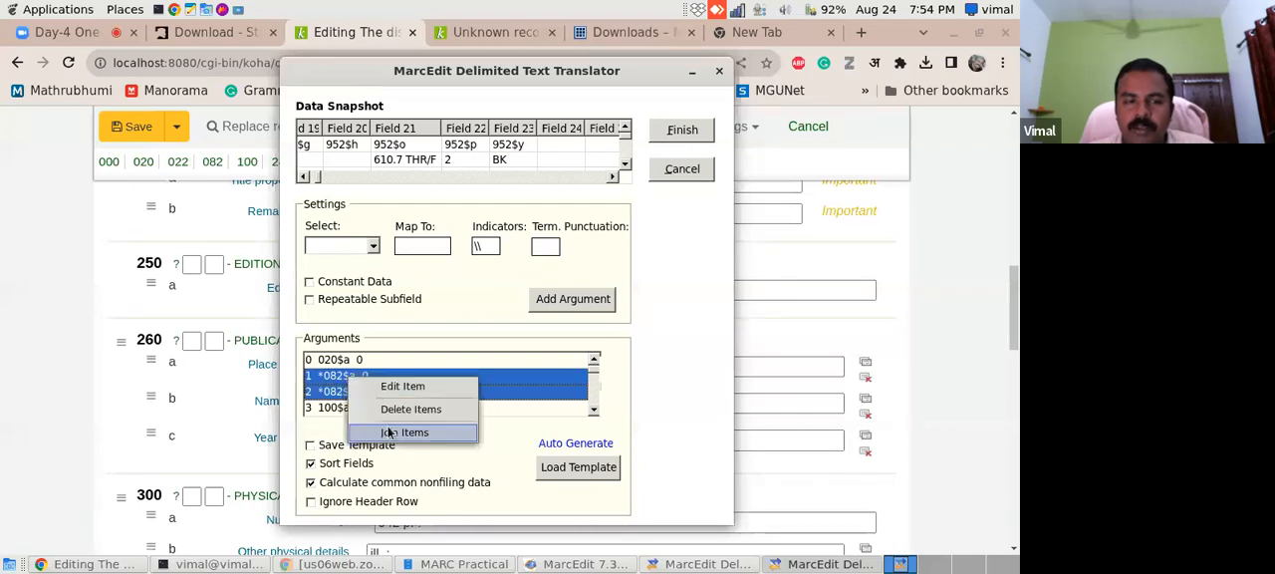
click(508, 392)
click(508, 391)
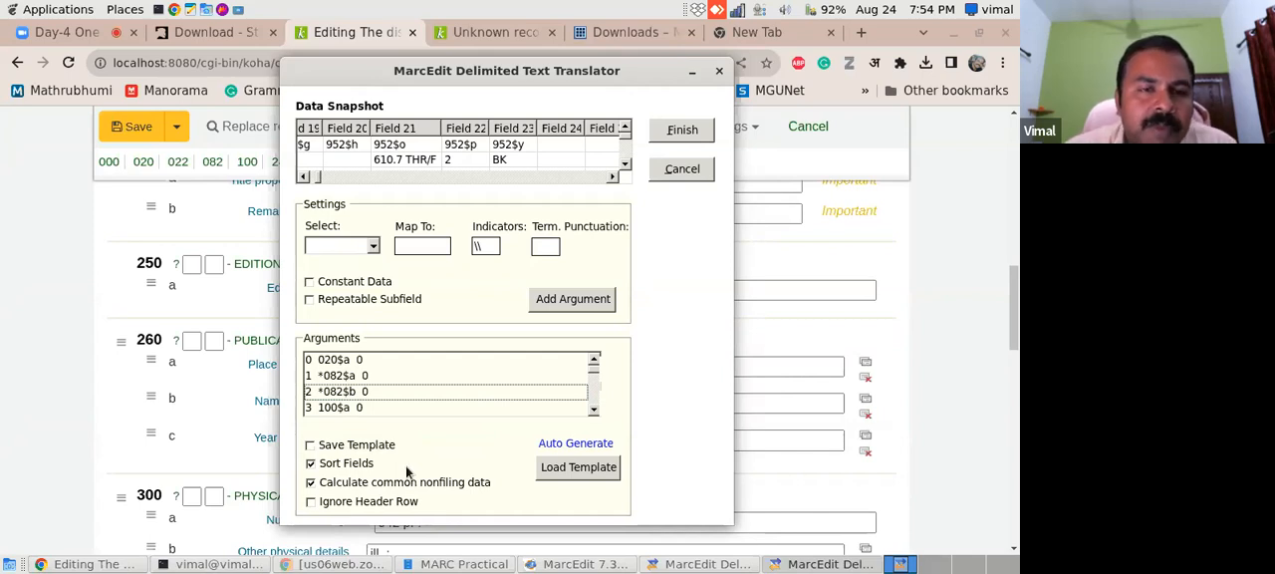
- Enable saving the argument mapping as a template
click(312, 446)
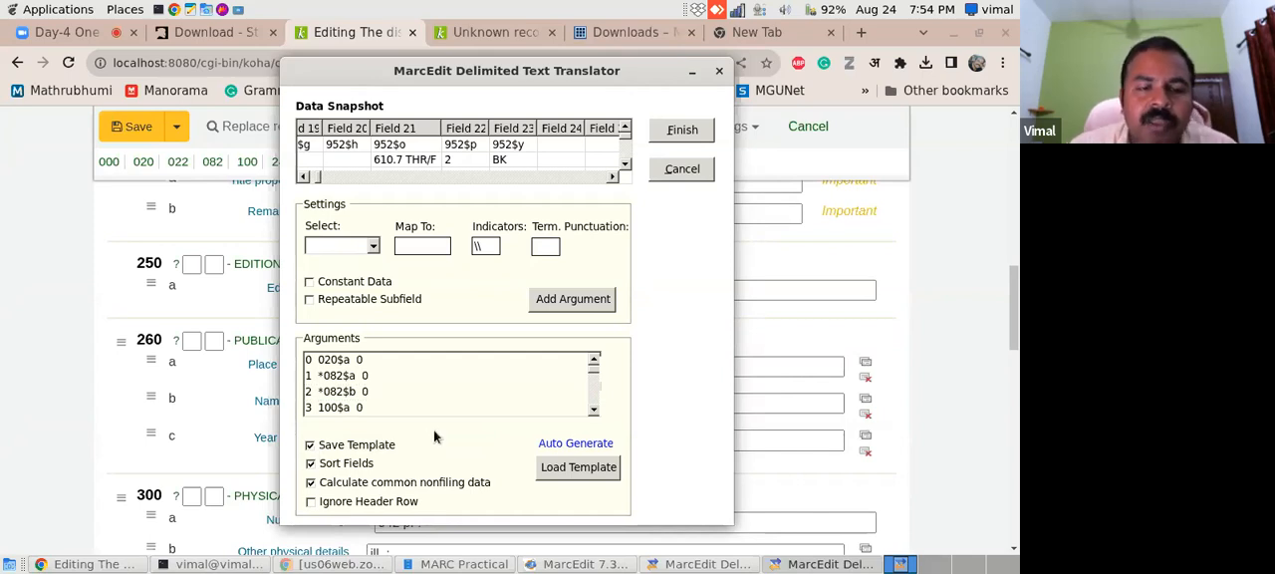
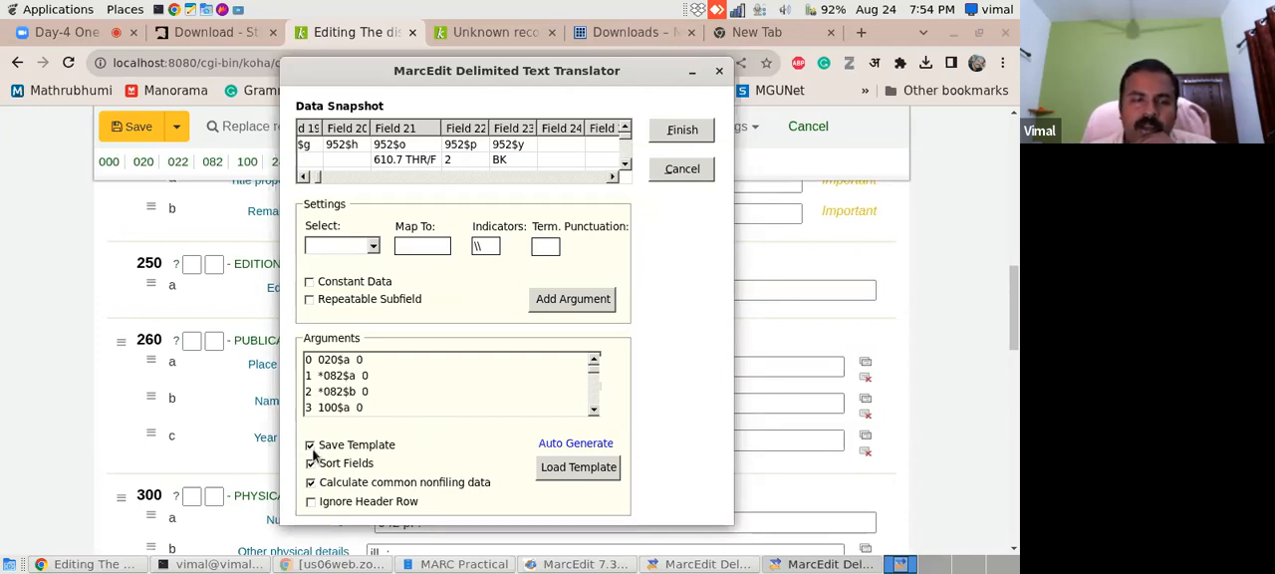
- Run the translation to books.mrk and save the argument mapping template as book in the MARC Practical folder
click(687, 132)
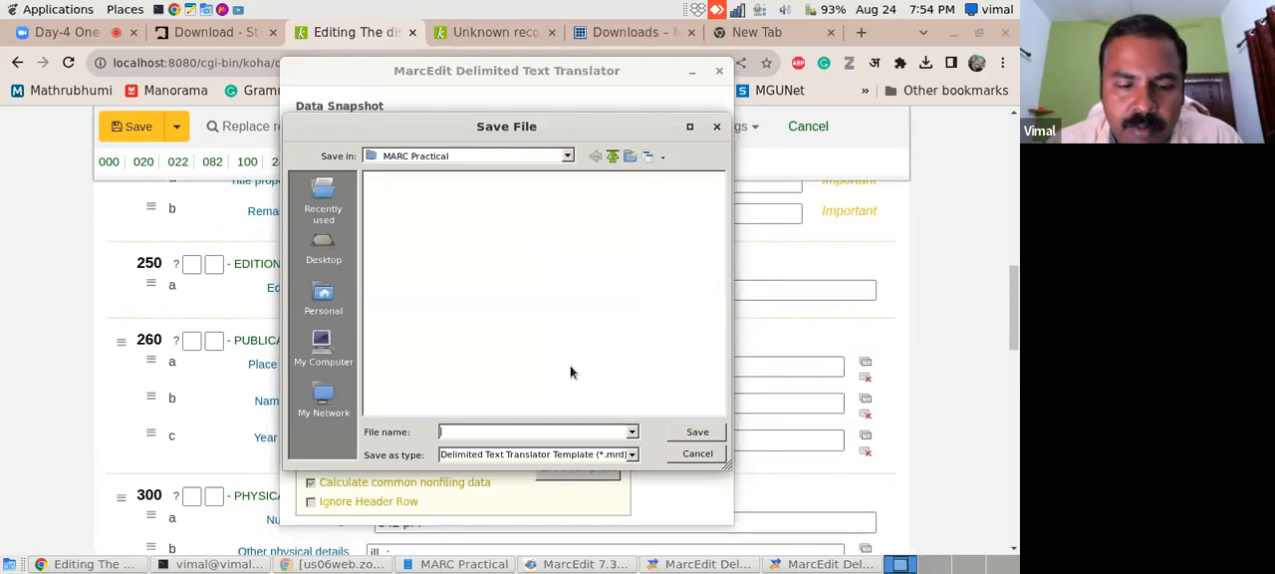
text(book)
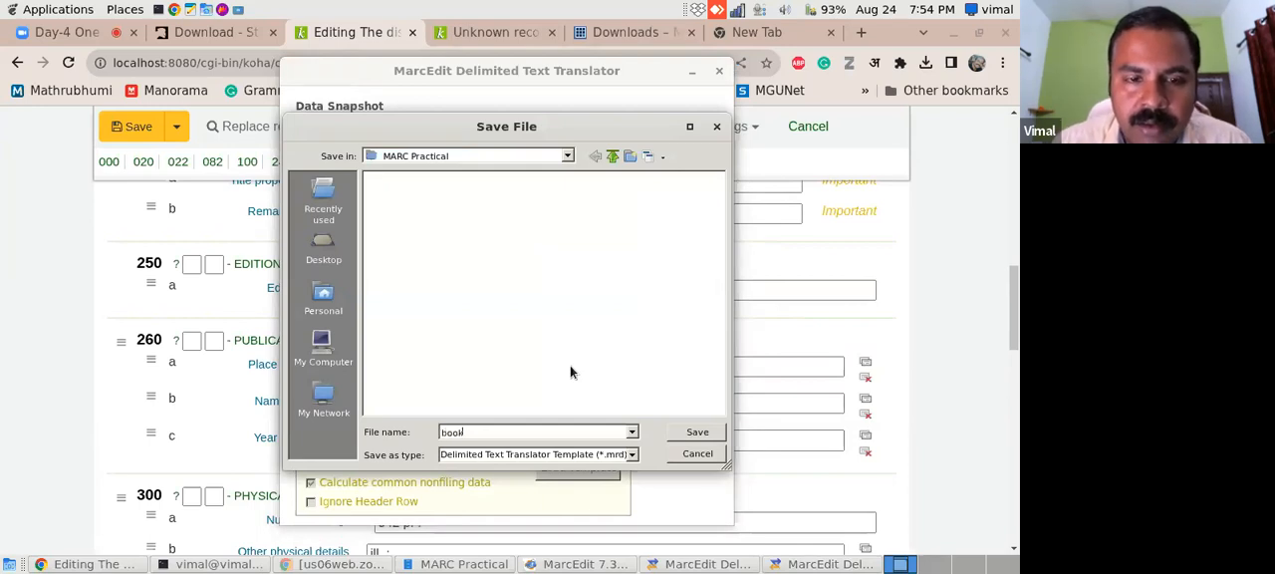
click(698, 431)
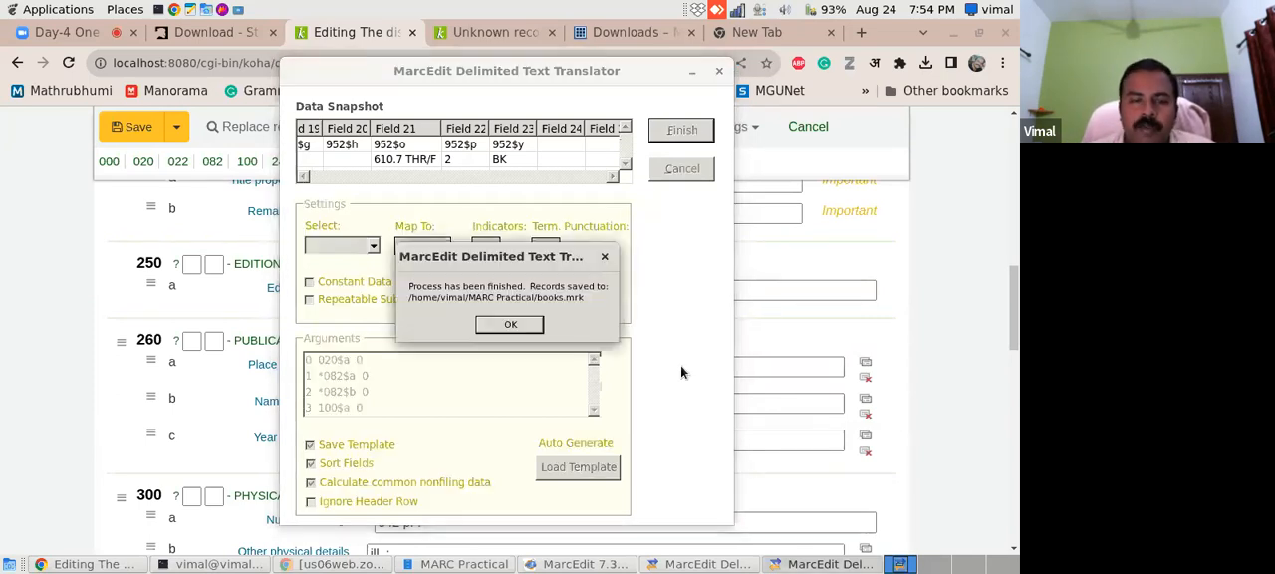
click(512, 325)
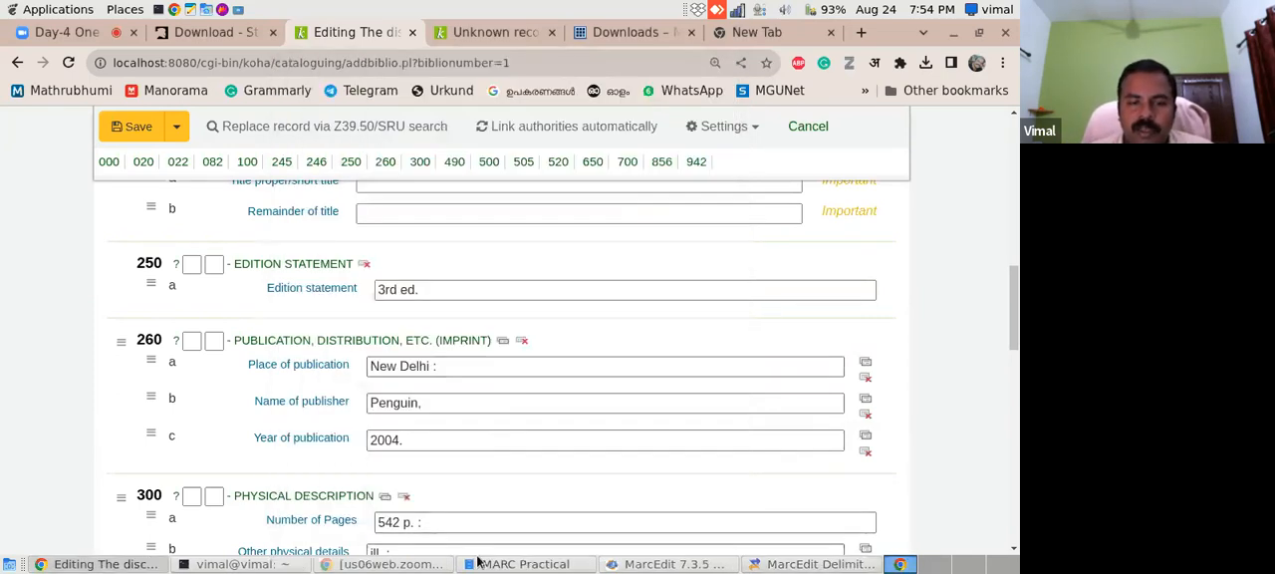
- Switch to the MARC Practical folder and check the generated book.mrd template and books.mrk record file
click(525, 564)
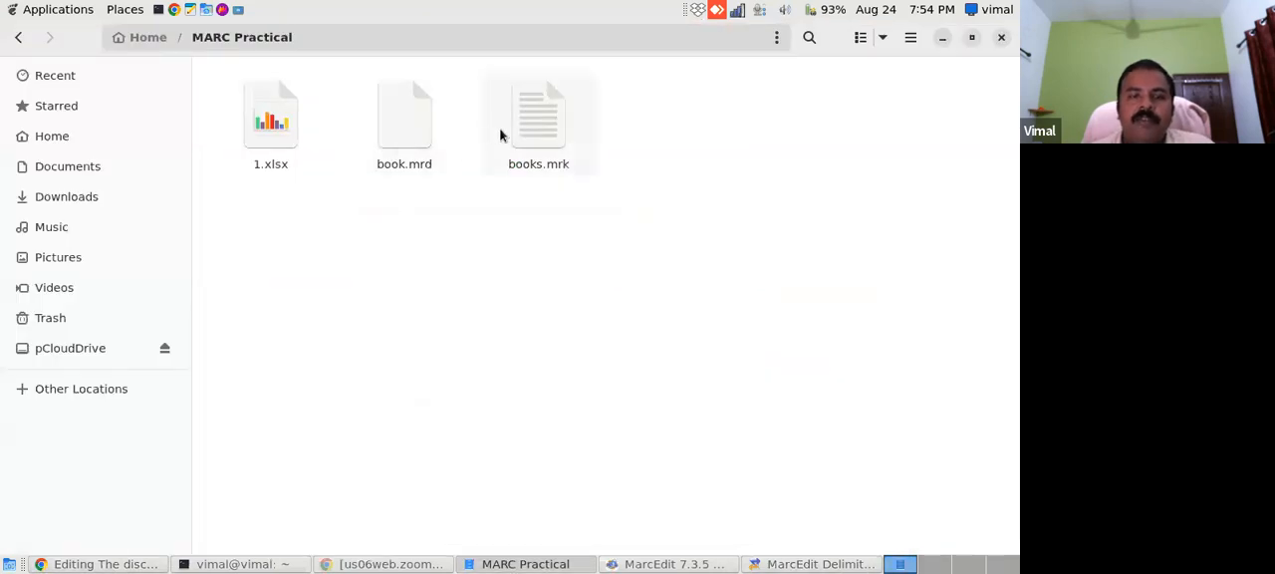
click(393, 130)
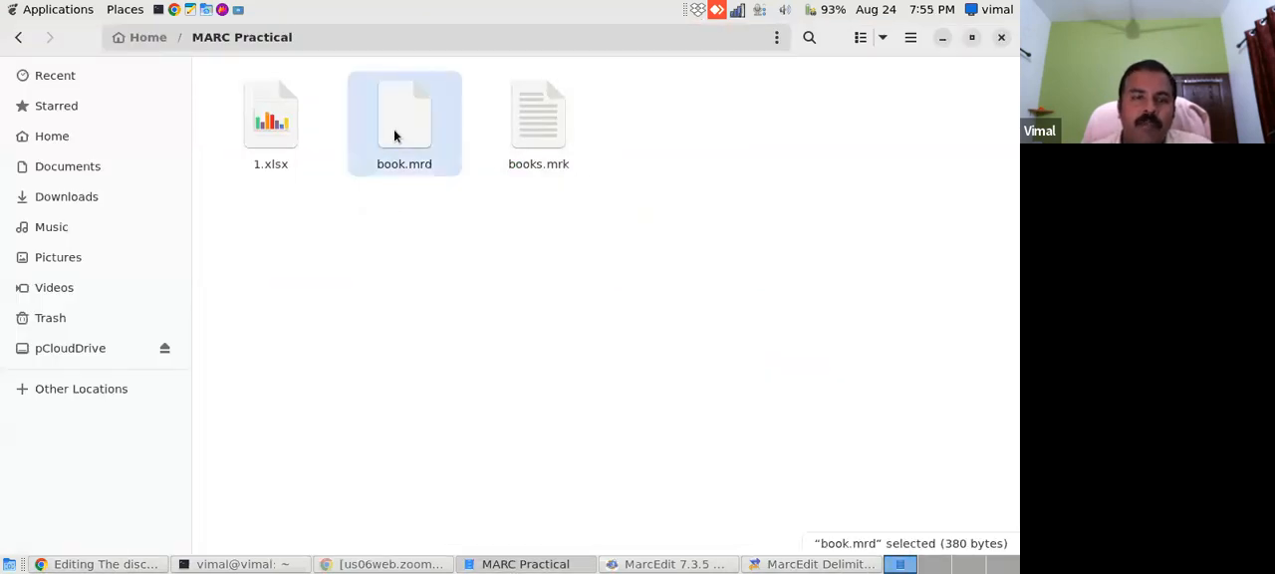
click(540, 132)
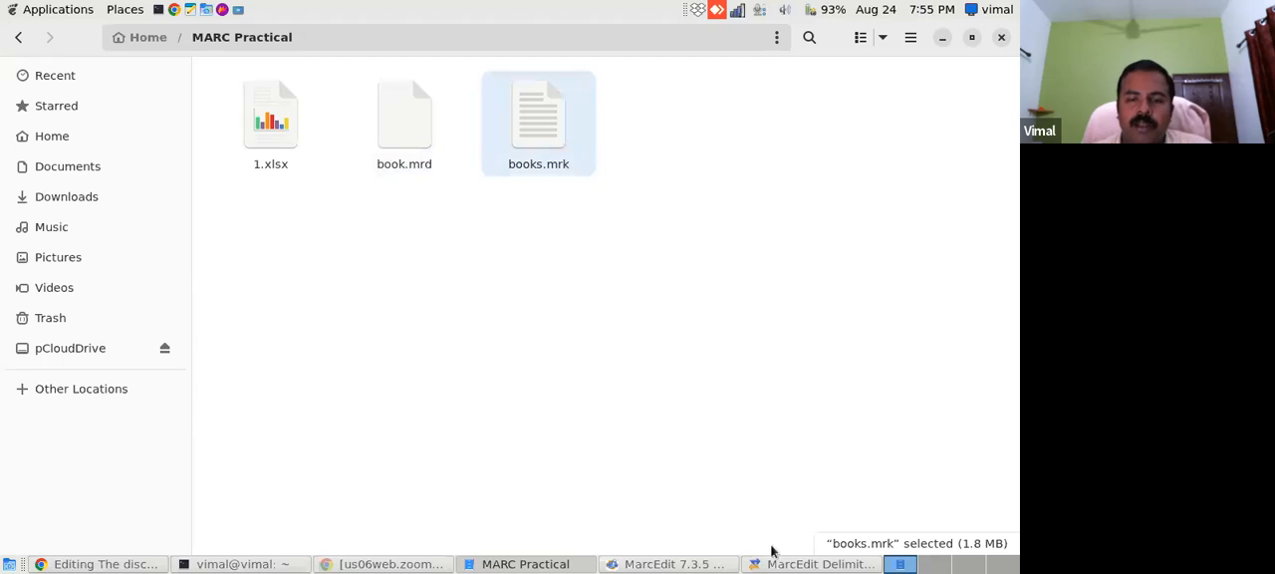
- Close the Delimited Text Translator, and from the main MarcEdit window view MARC Tools and close it again
click(797, 564)
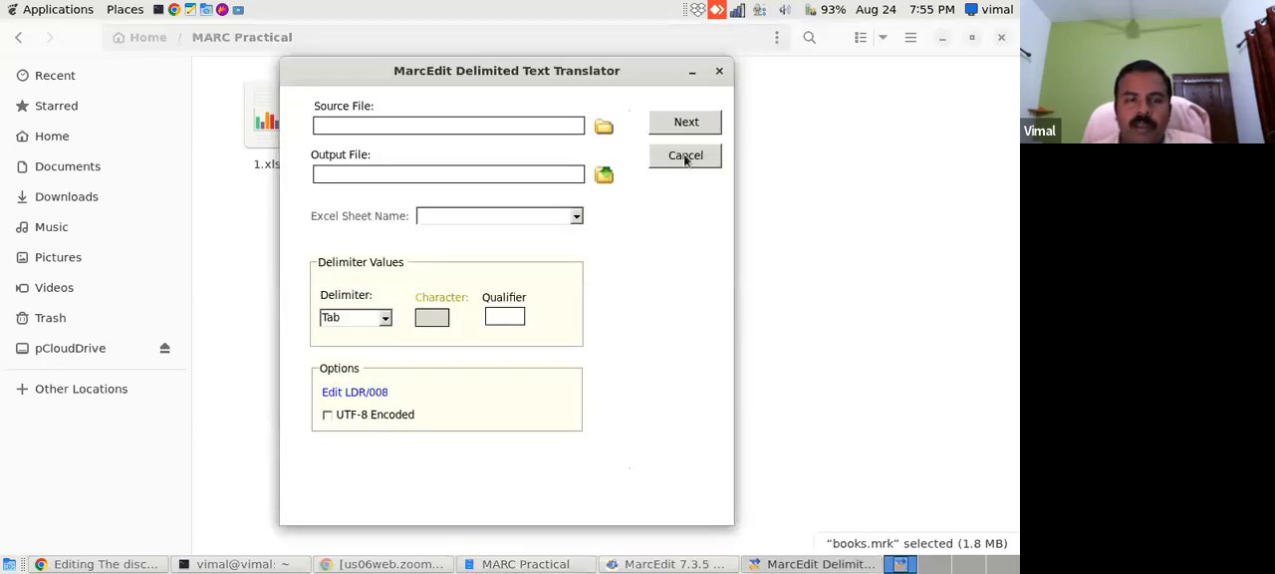
click(719, 71)
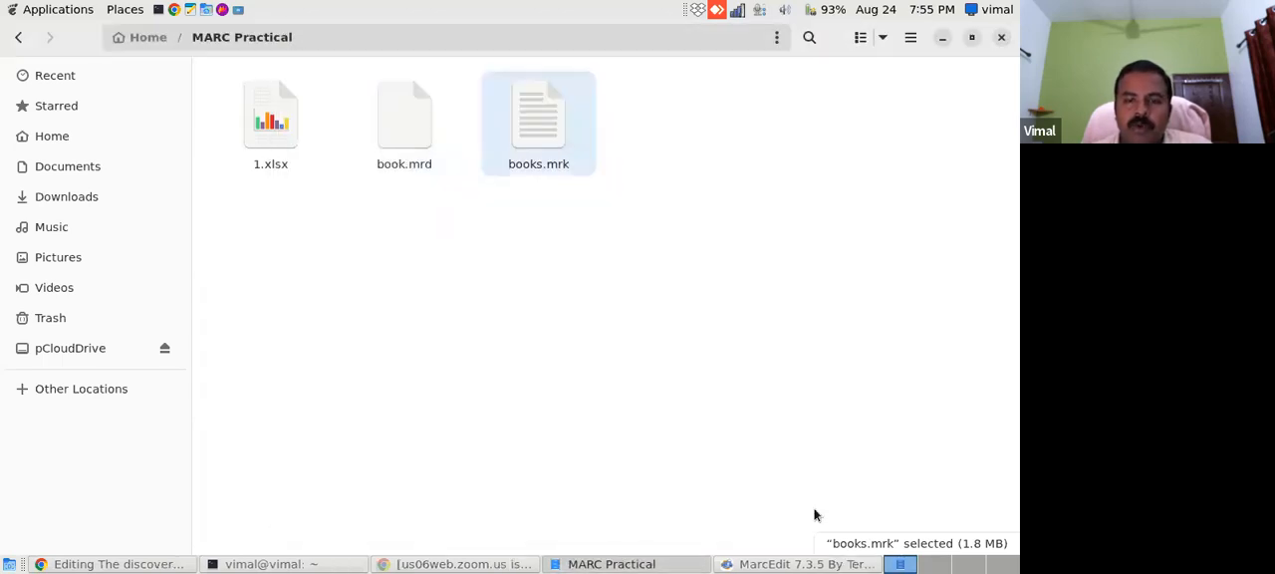
click(783, 565)
click(883, 356)
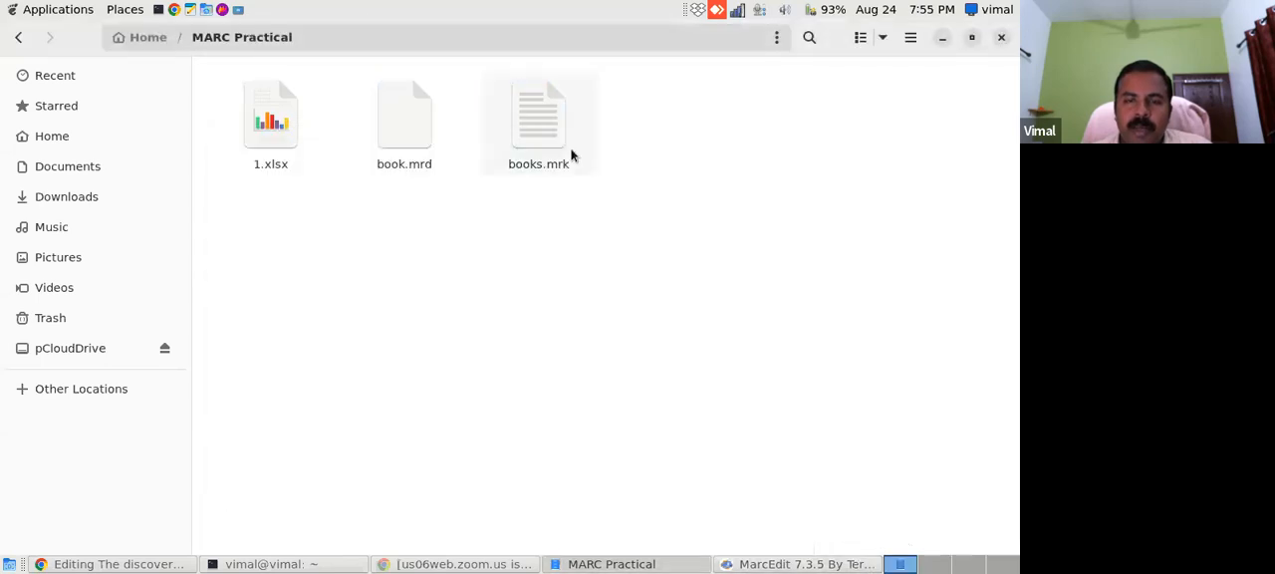
click(817, 565)
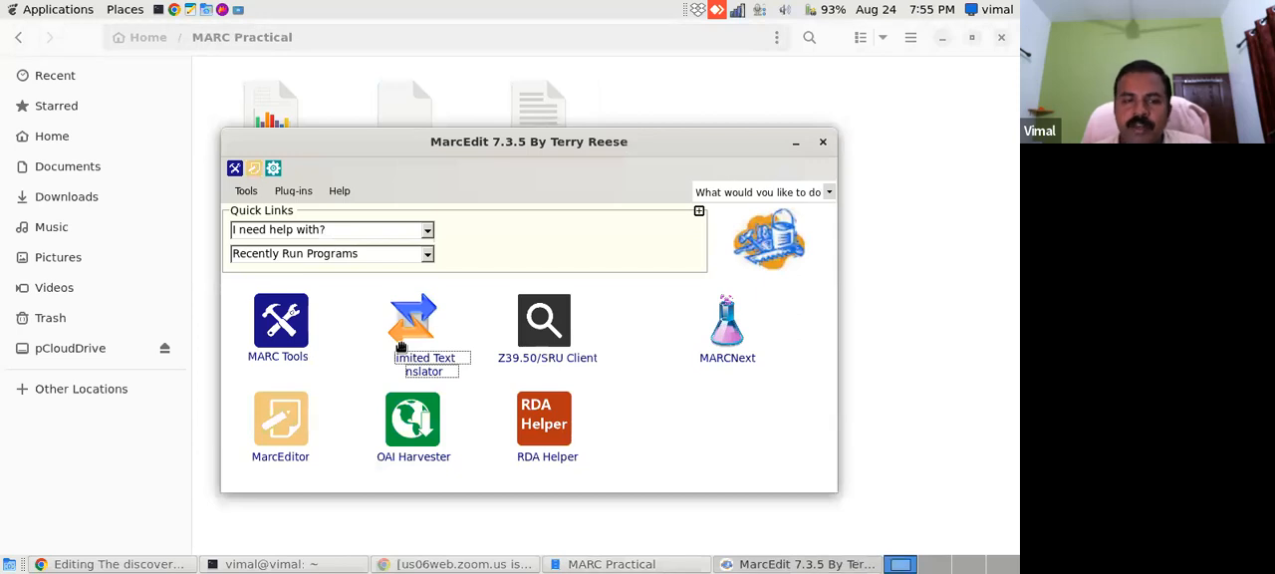
click(279, 361)
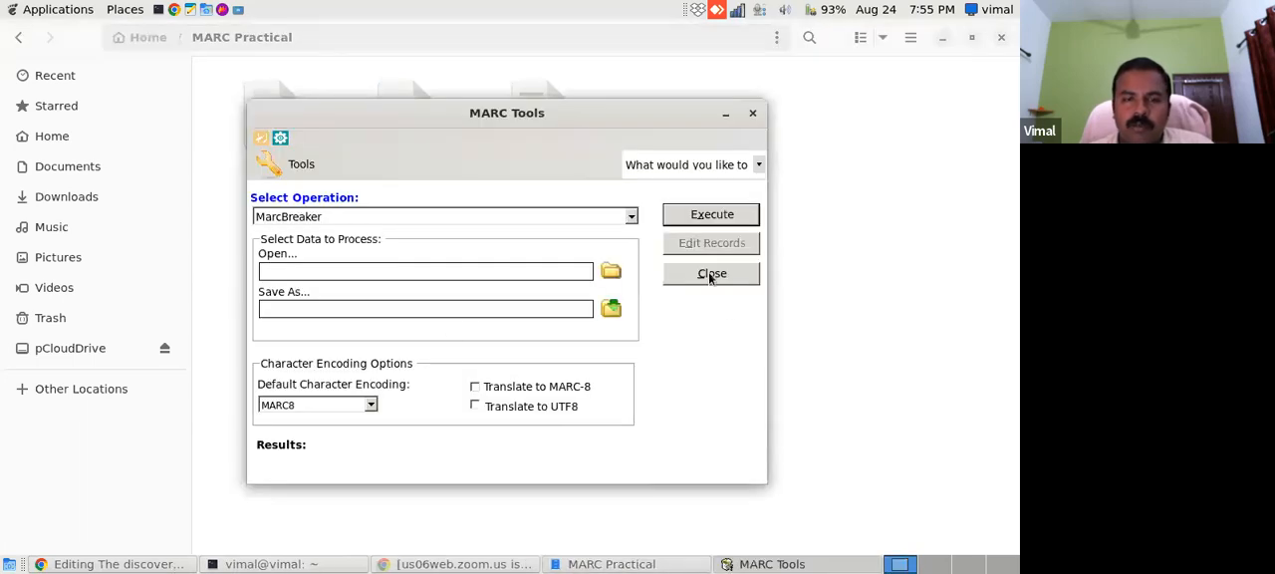
click(710, 273)
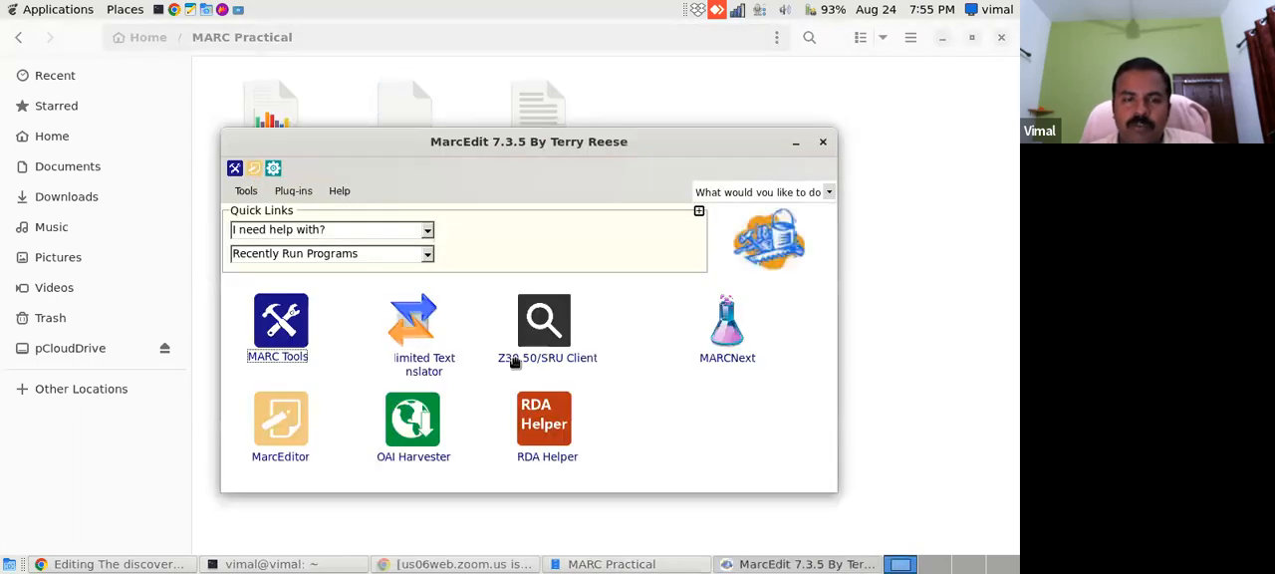
- Open books.mrk from the MARC Practical folder in MarcEditor and maximize the editor window
click(289, 459)
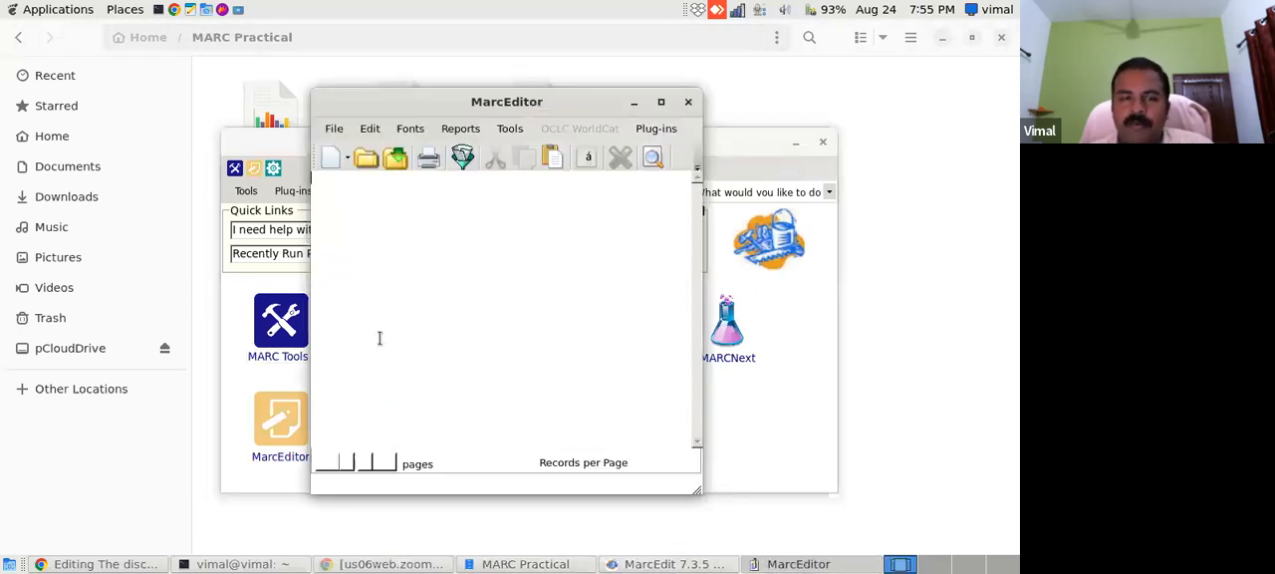
click(366, 158)
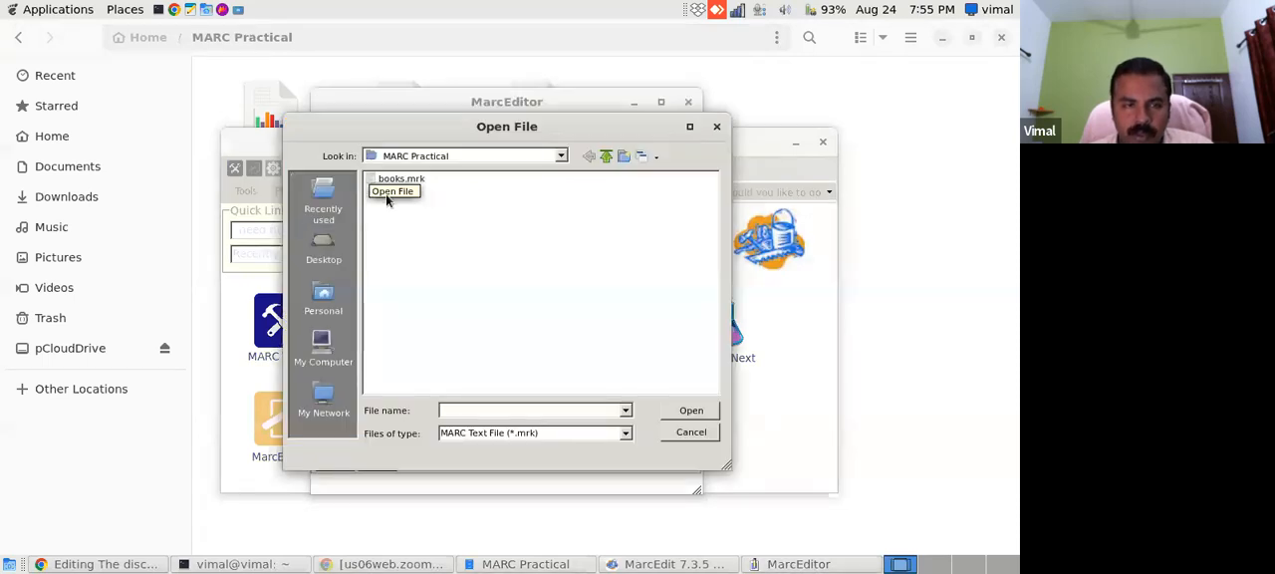
click(401, 180)
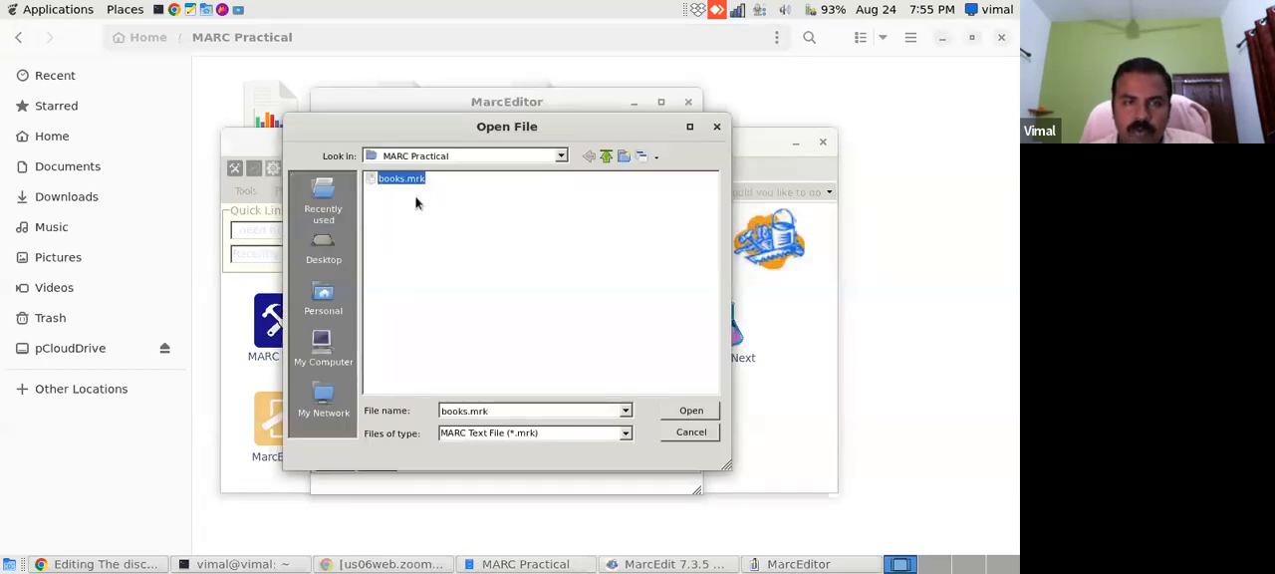
click(688, 415)
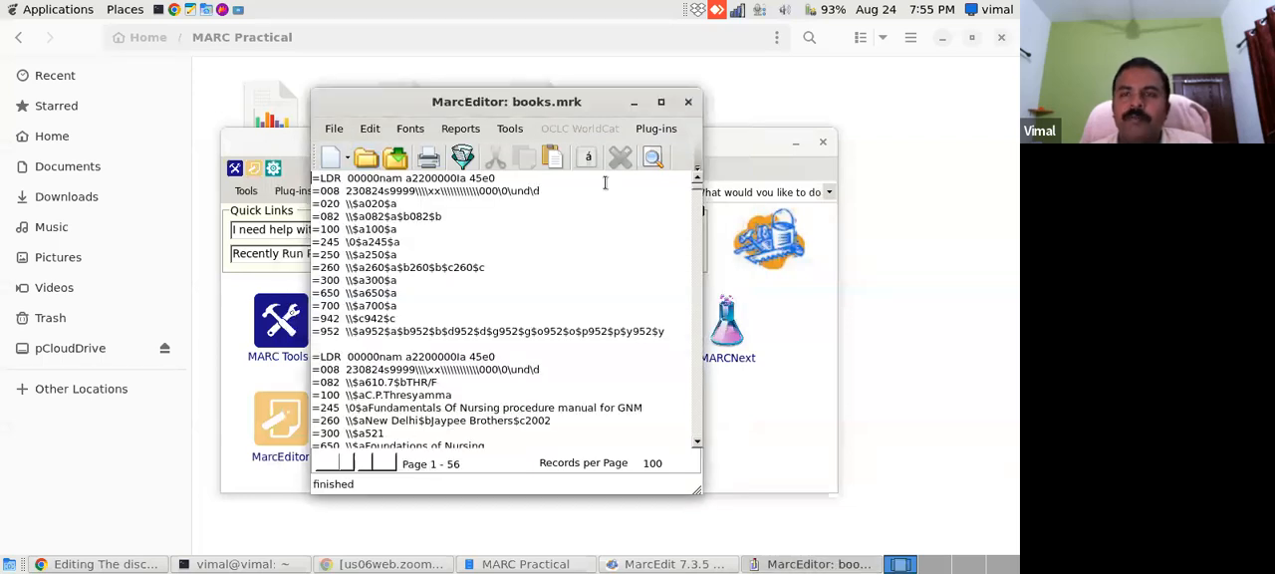
click(661, 102)
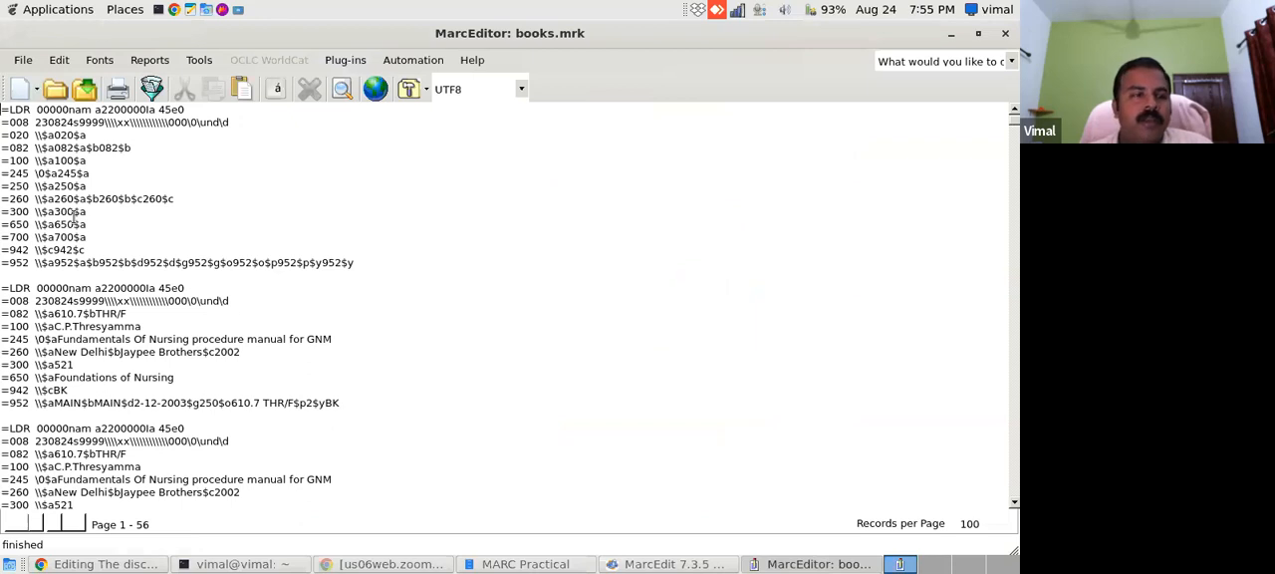
- Delete the first record, which holds only the spreadsheet's column headings, along with the blank lines after it
drag(358, 262, 5, 99)
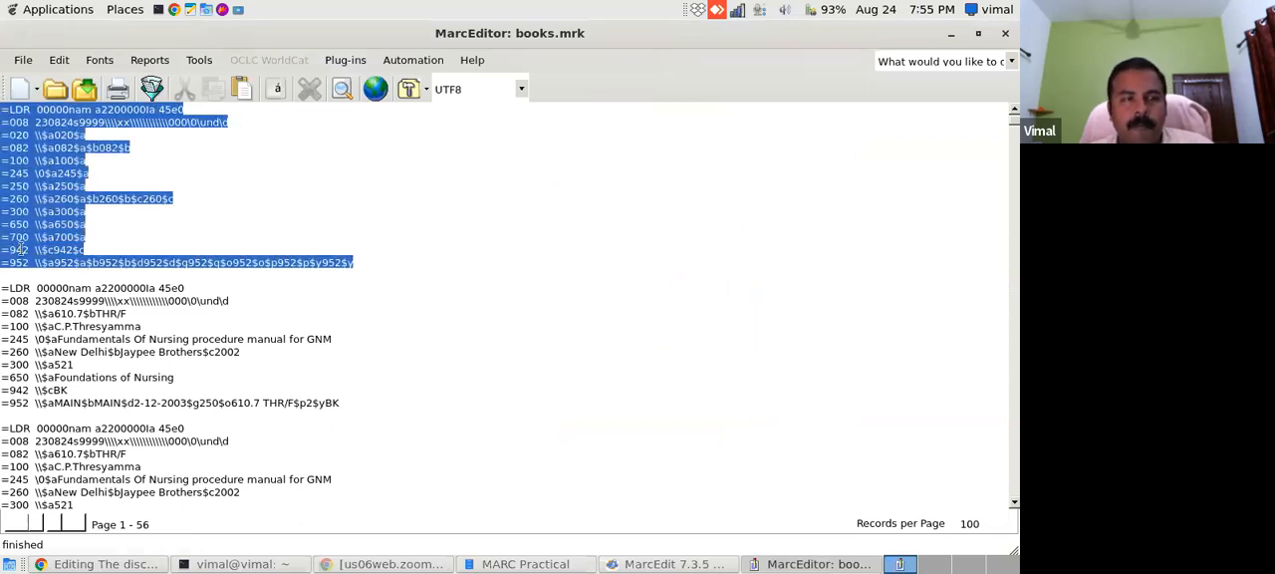
key(Delete)
key(Delete)
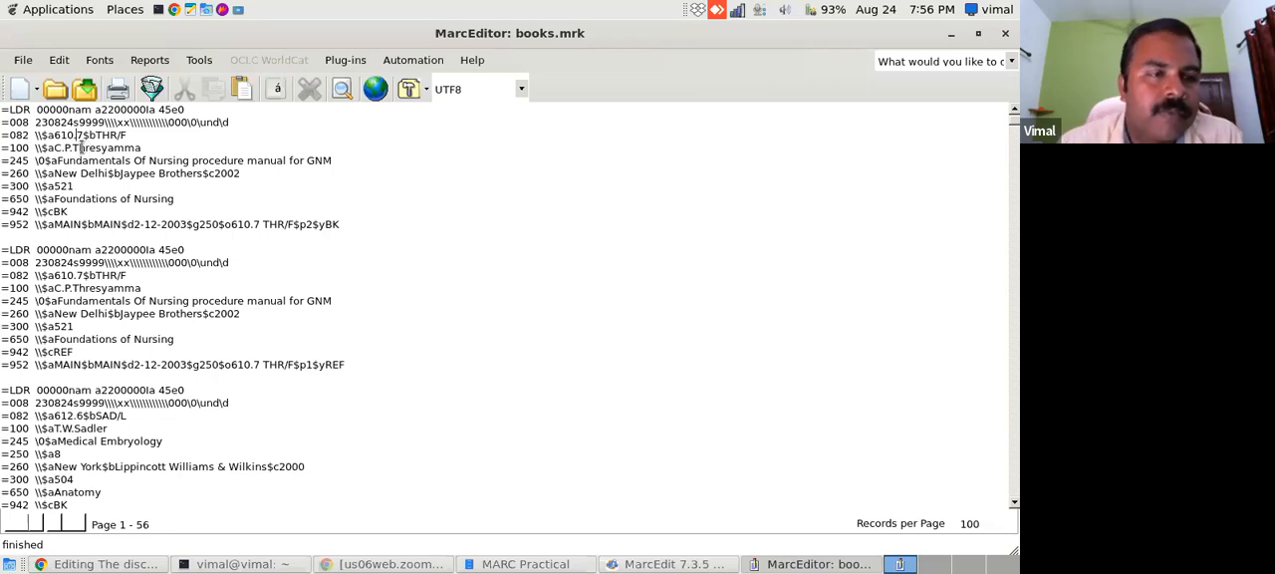
- Split the first record's 082 field by moving $bTHR/F onto its own line as =082 \\$bTHR/F
drag(89, 136, 132, 136)
click(135, 136)
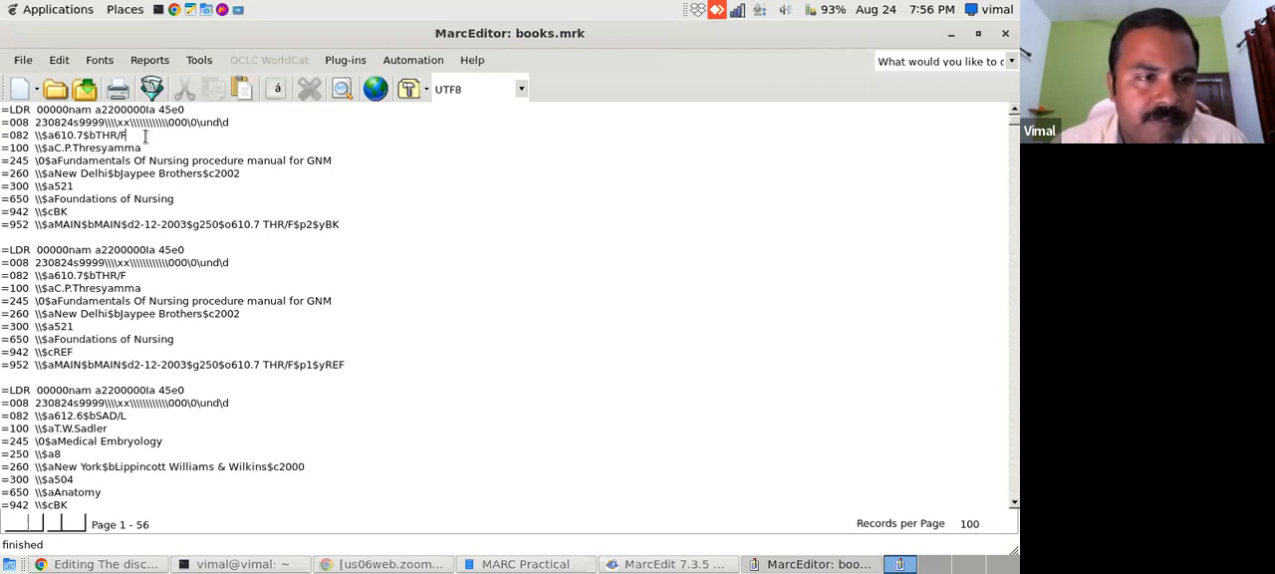
drag(82, 136, 137, 133)
key(Delete)
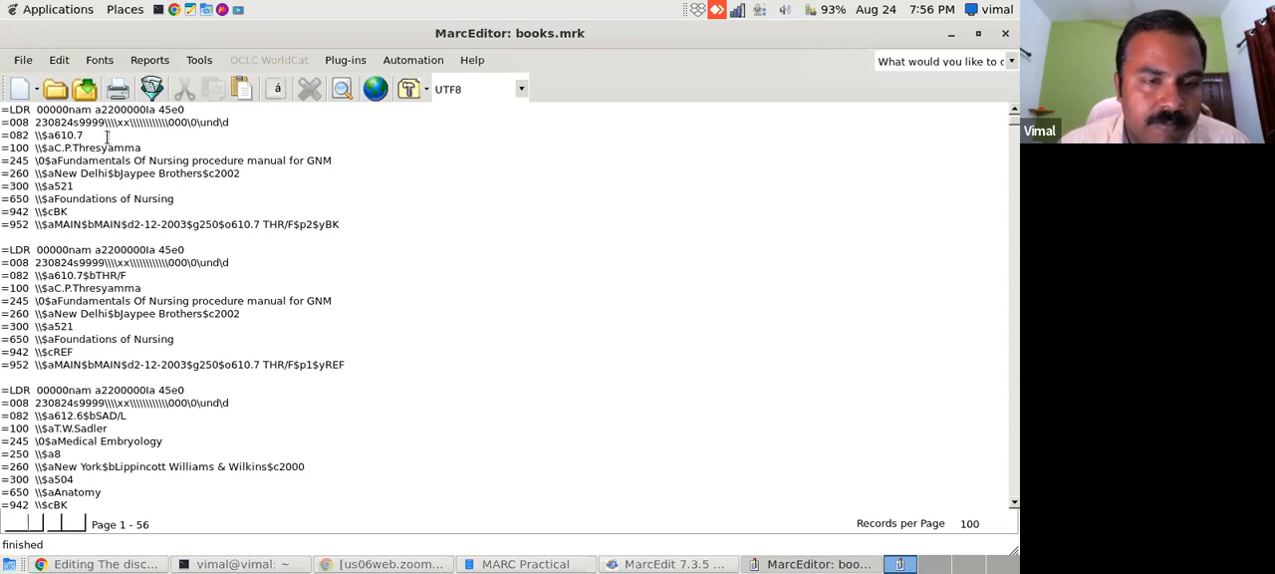
key(Return)
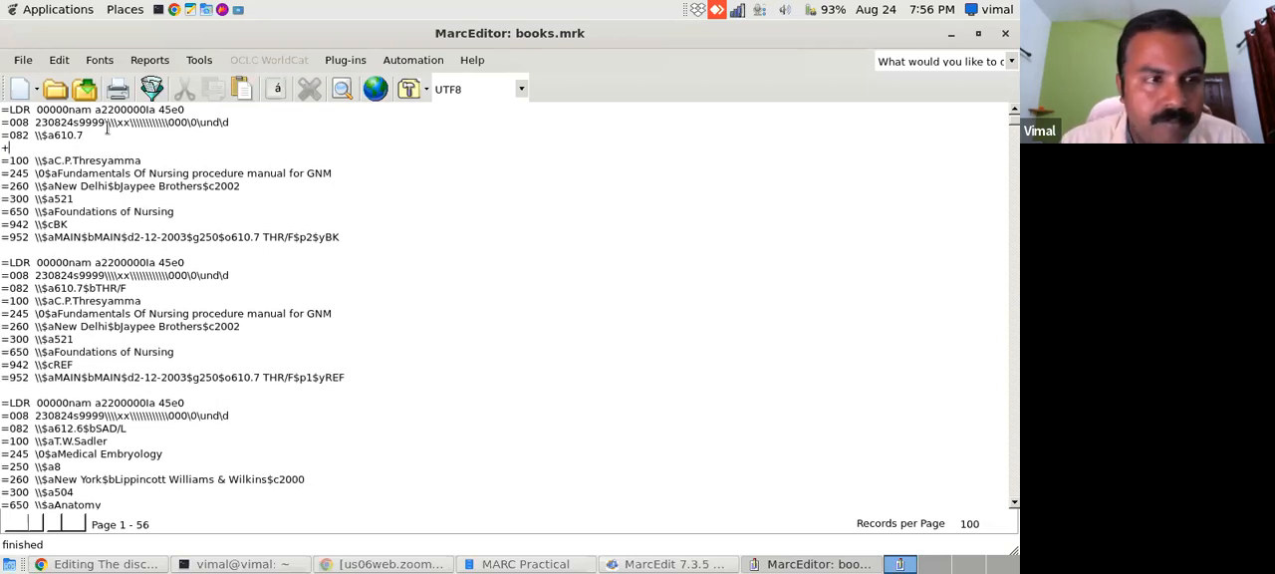
key(BackSpace)
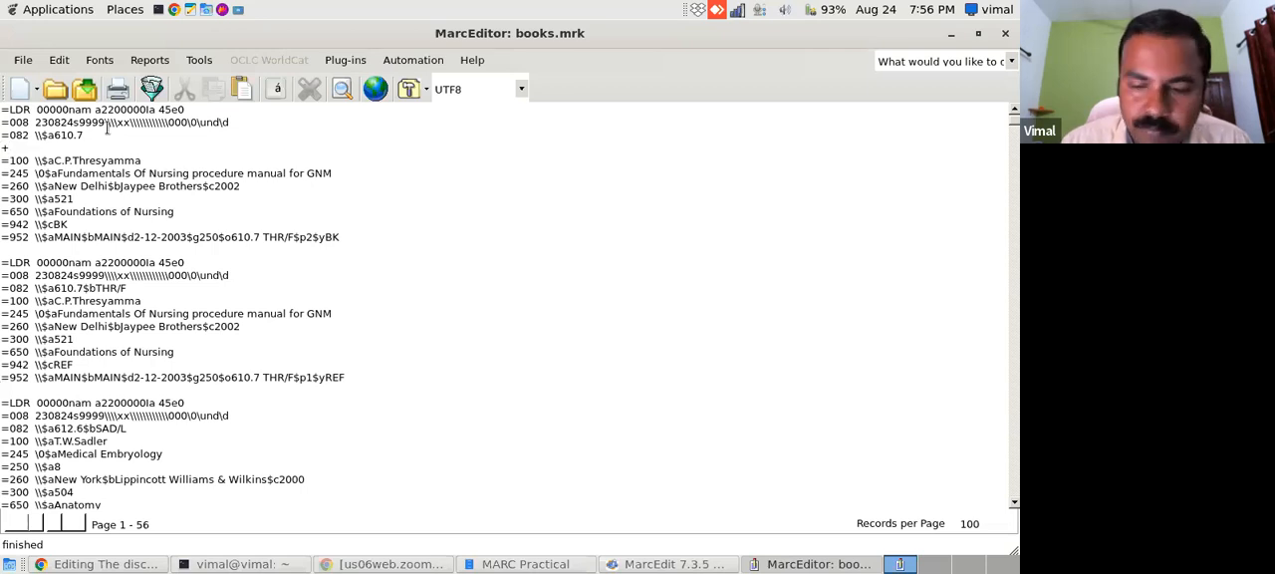
text(=082)
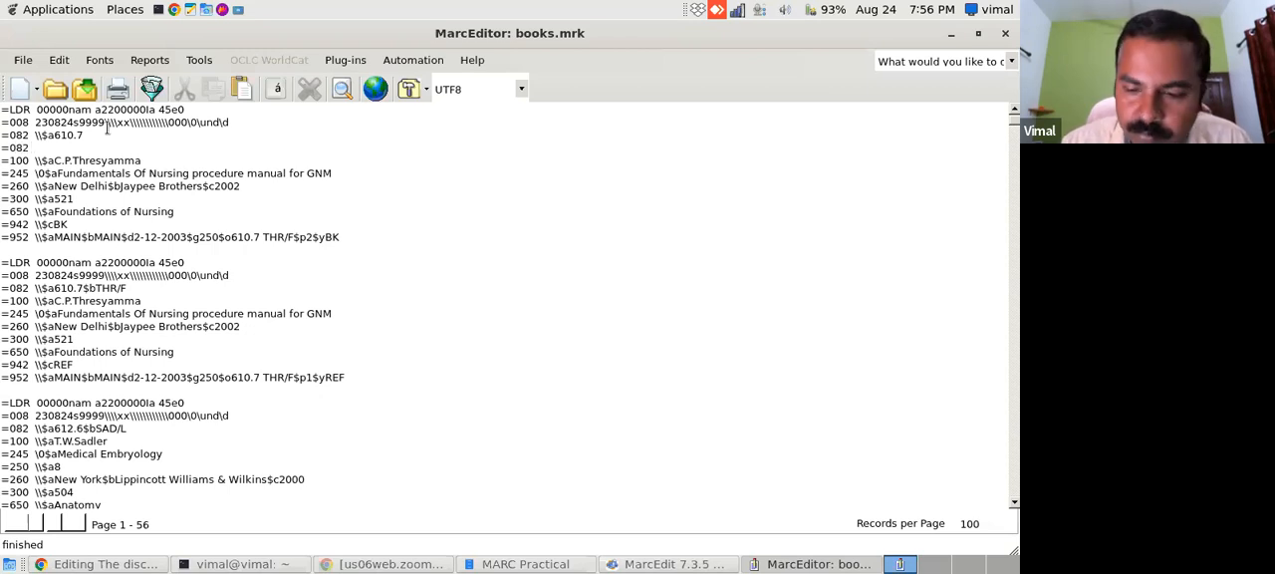
text(  \\$bTHR/F)
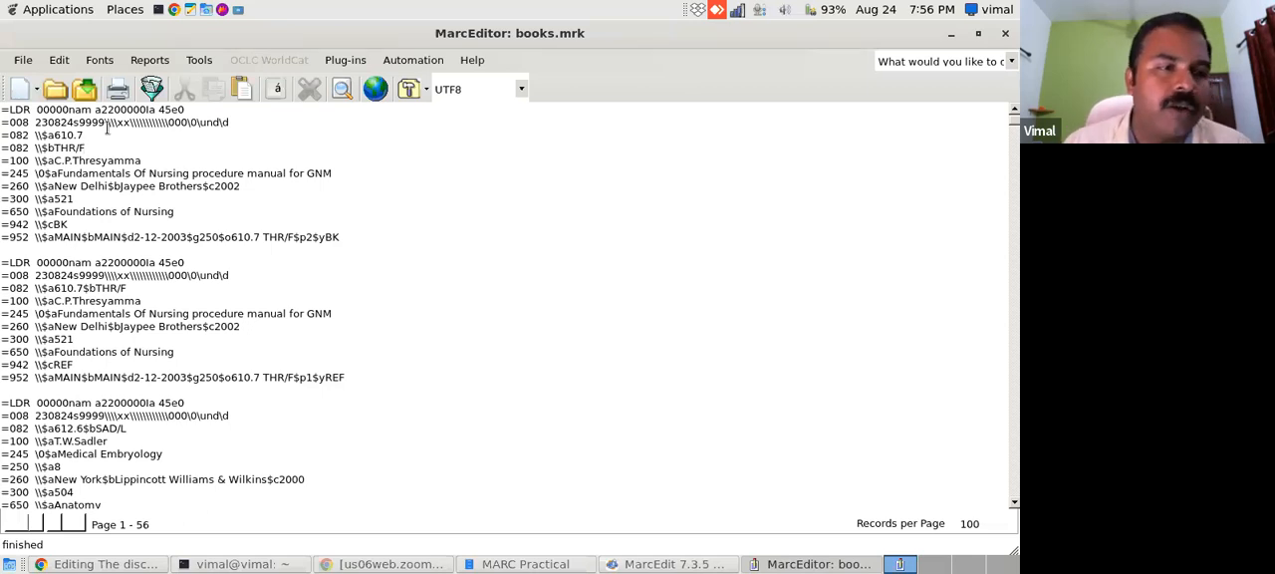
- Close MarcEditor without saving the edits and reopen books.mrk in it
click(1006, 33)
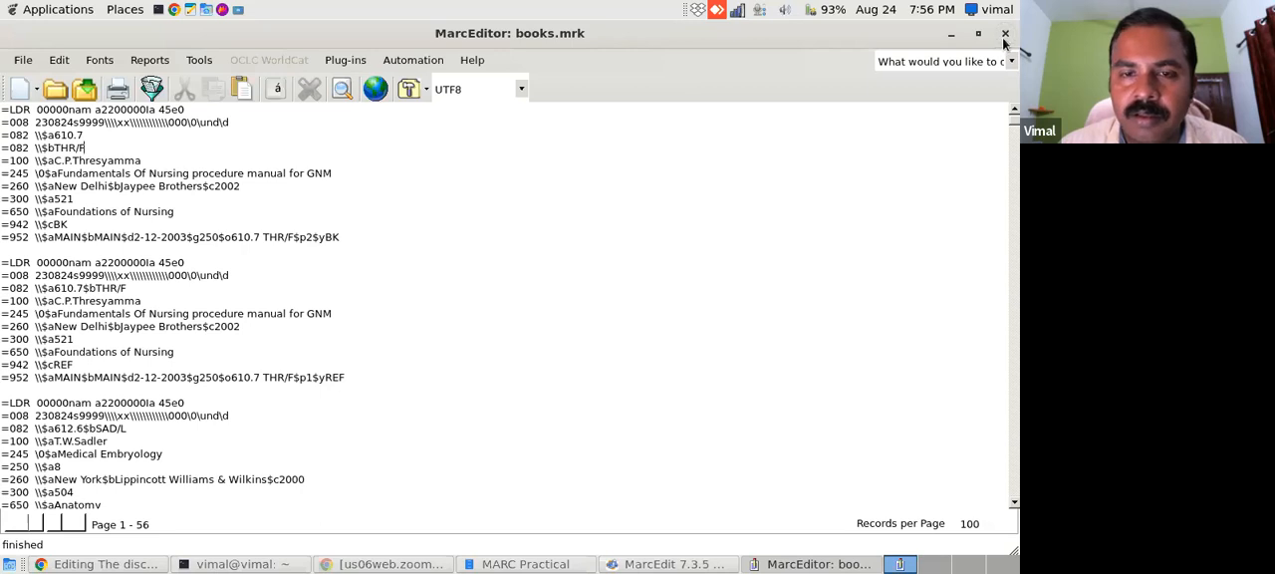
click(484, 317)
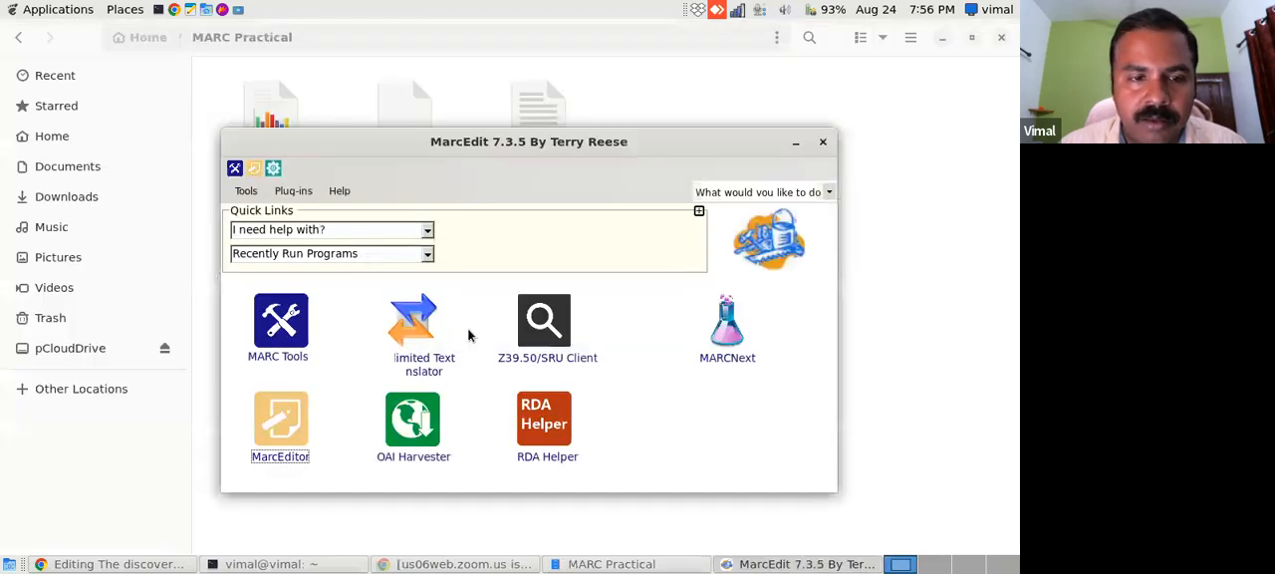
click(262, 462)
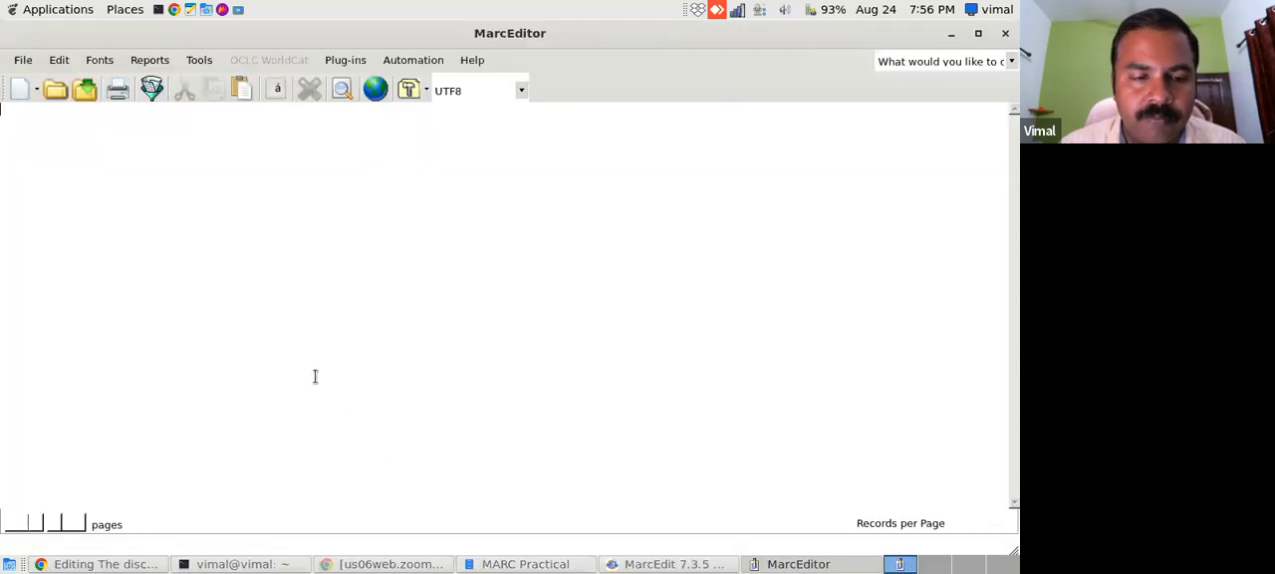
click(55, 90)
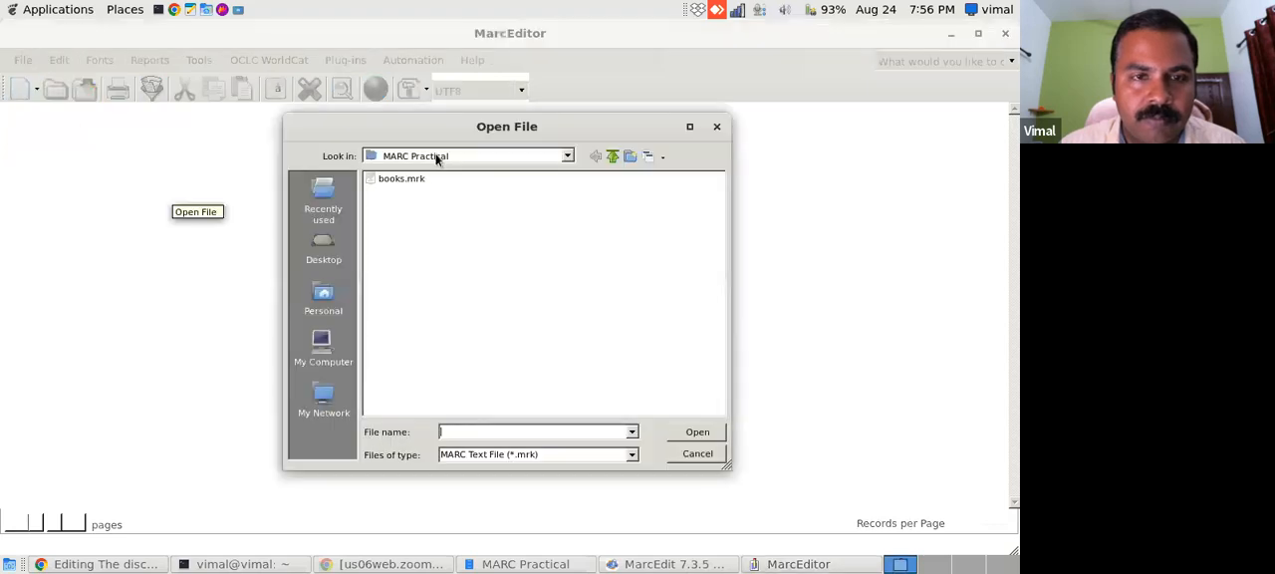
click(402, 179)
click(684, 432)
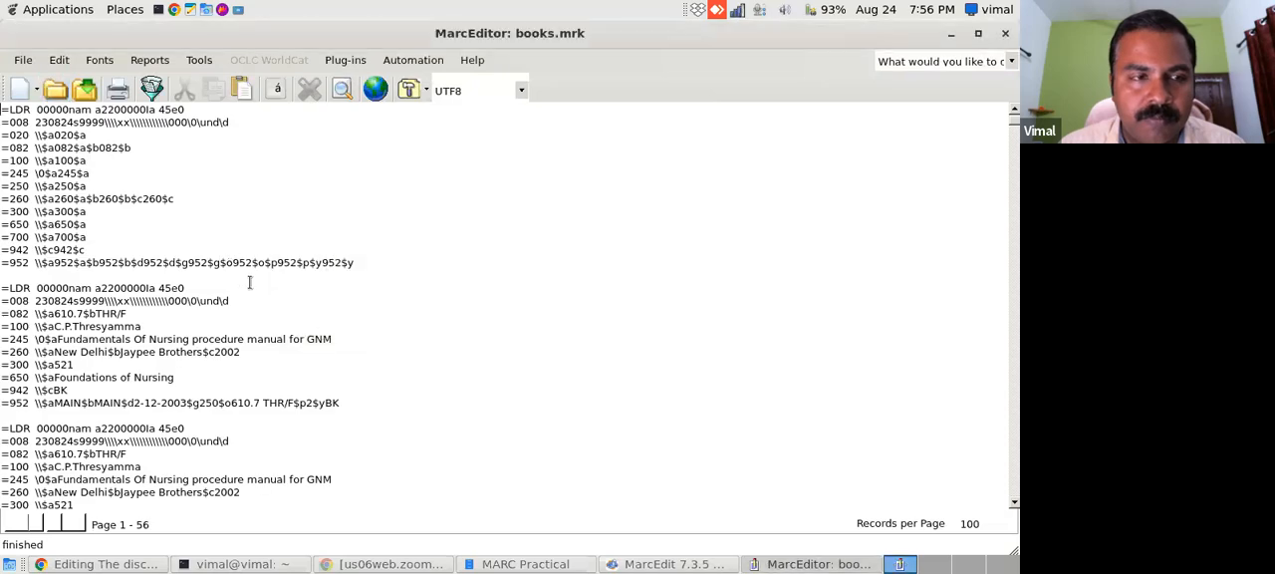
- Remove the column-heading record at the start of books.mrk, including the blank lines left behind
drag(355, 263, 2, 109)
key(Delete)
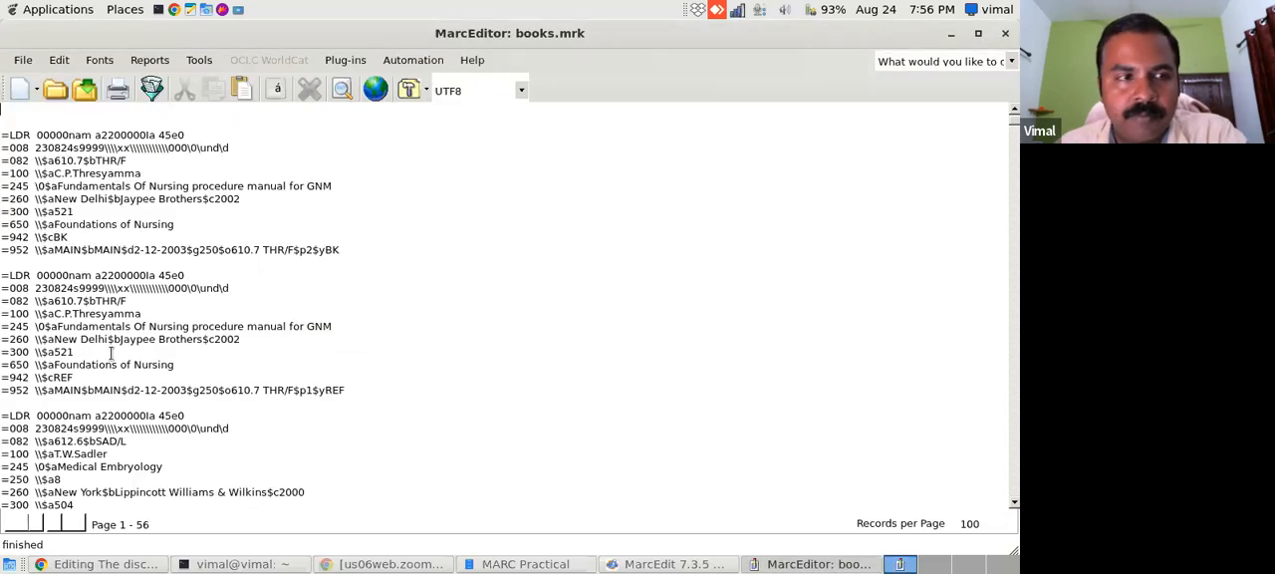
key(Delete)
key(Delete)
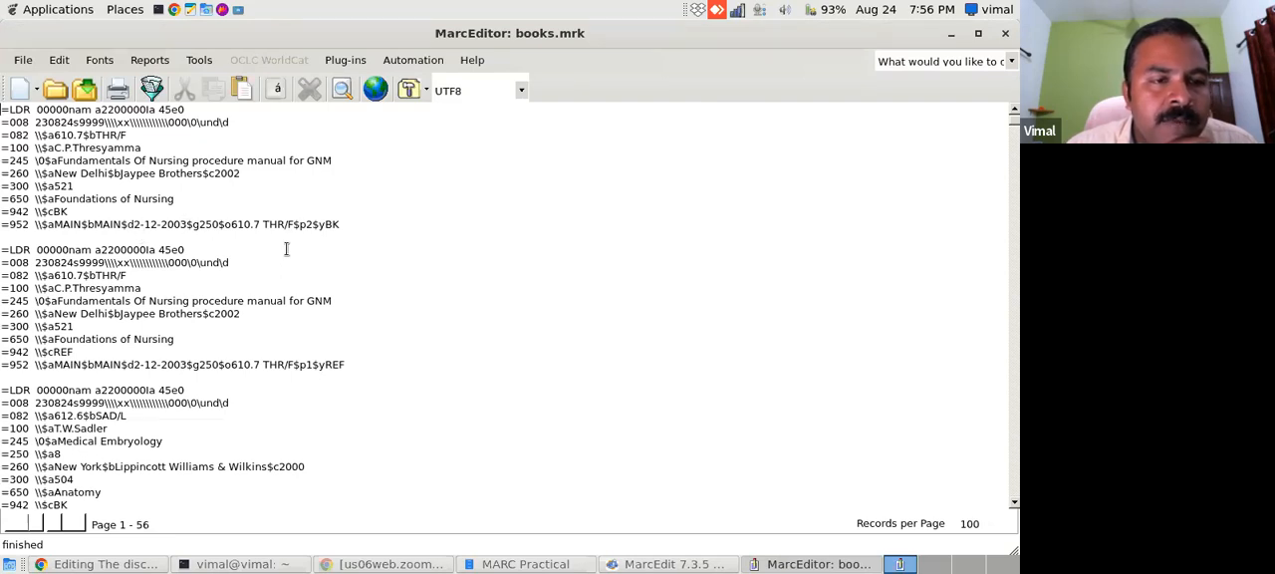
- Examine the item type in the first record's 952$y subfield and compare it with its 942$c subfield
drag(314, 225, 343, 224)
click(348, 231)
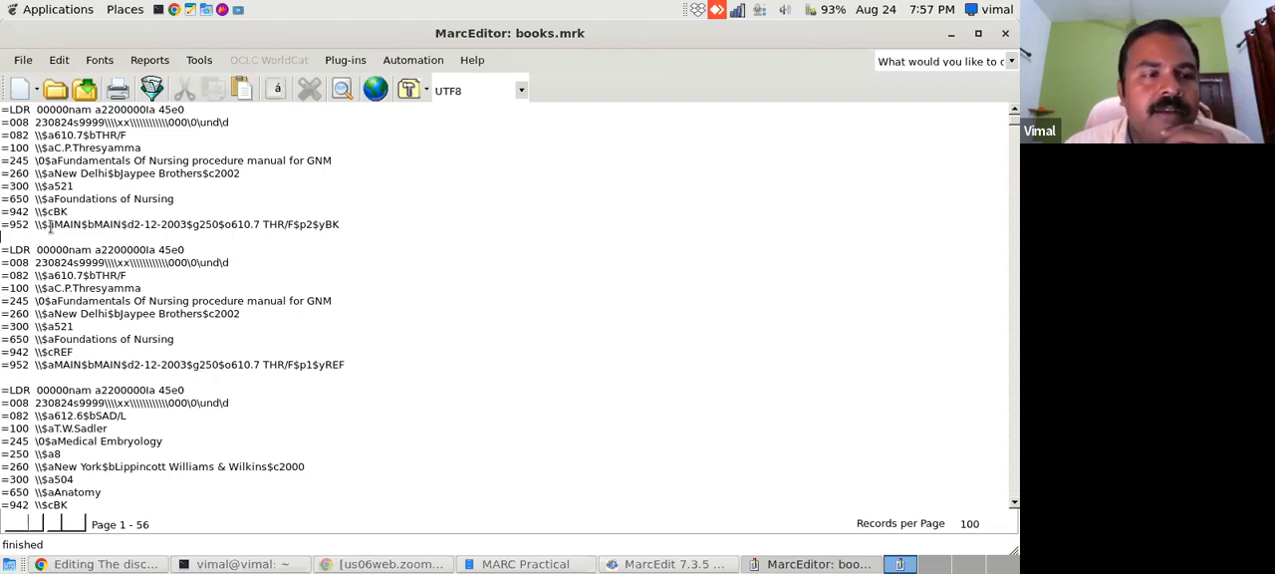
click(83, 213)
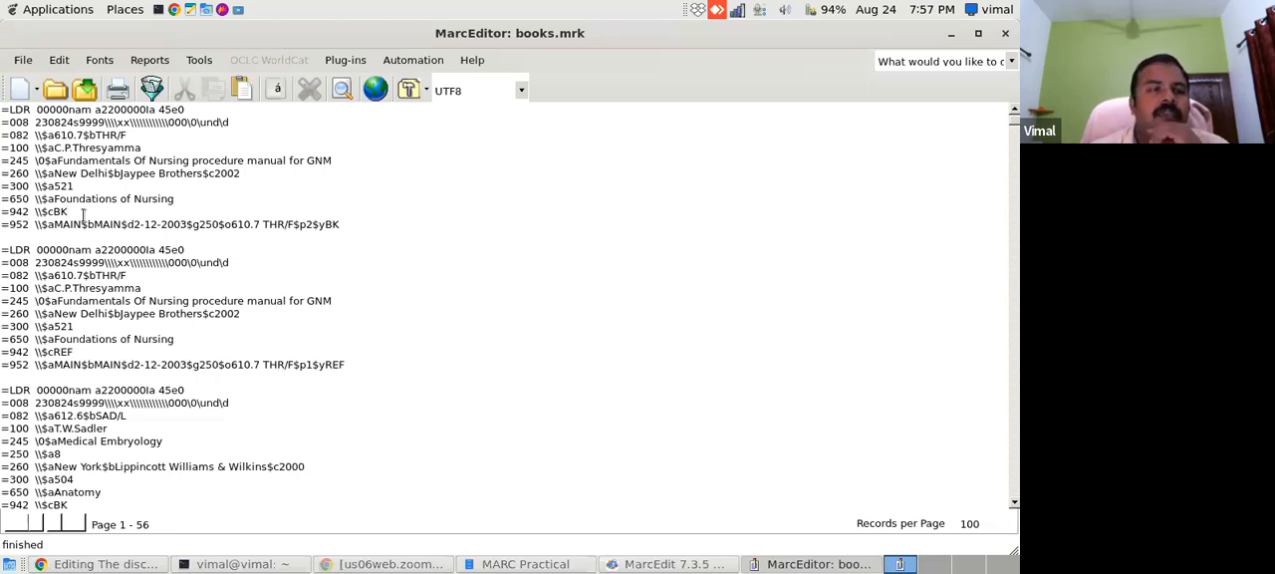
- Examine the classification number in $a and the book number in $b of the first record's 082 field
drag(14, 136, 54, 138)
click(51, 146)
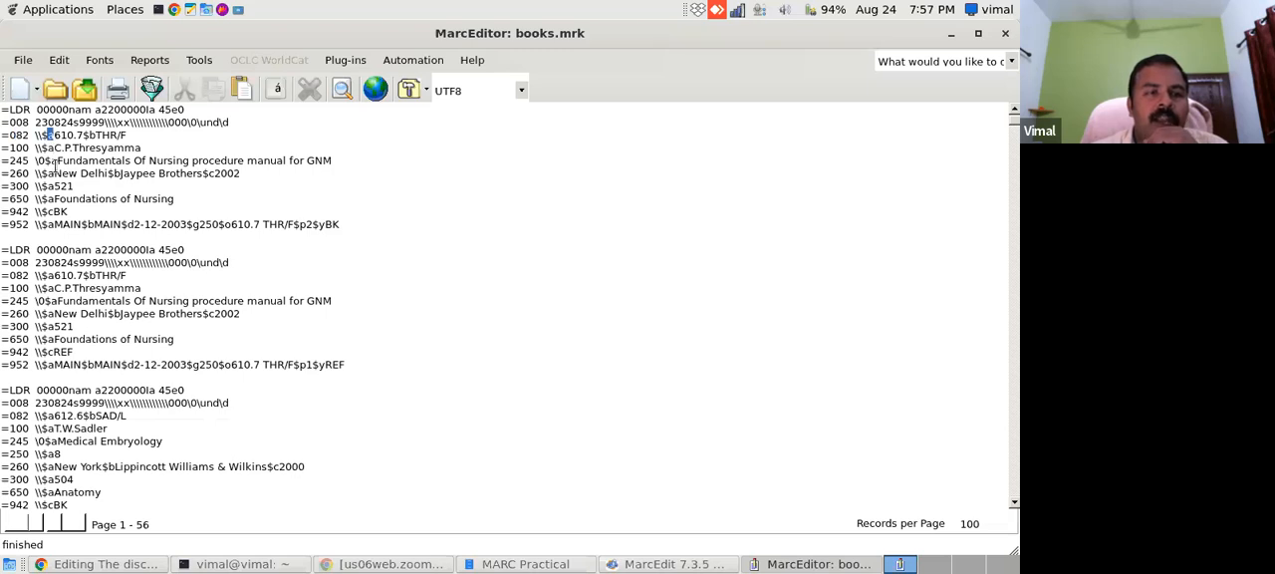
click(125, 135)
drag(40, 138, 47, 138)
click(77, 137)
drag(89, 135, 94, 137)
click(106, 148)
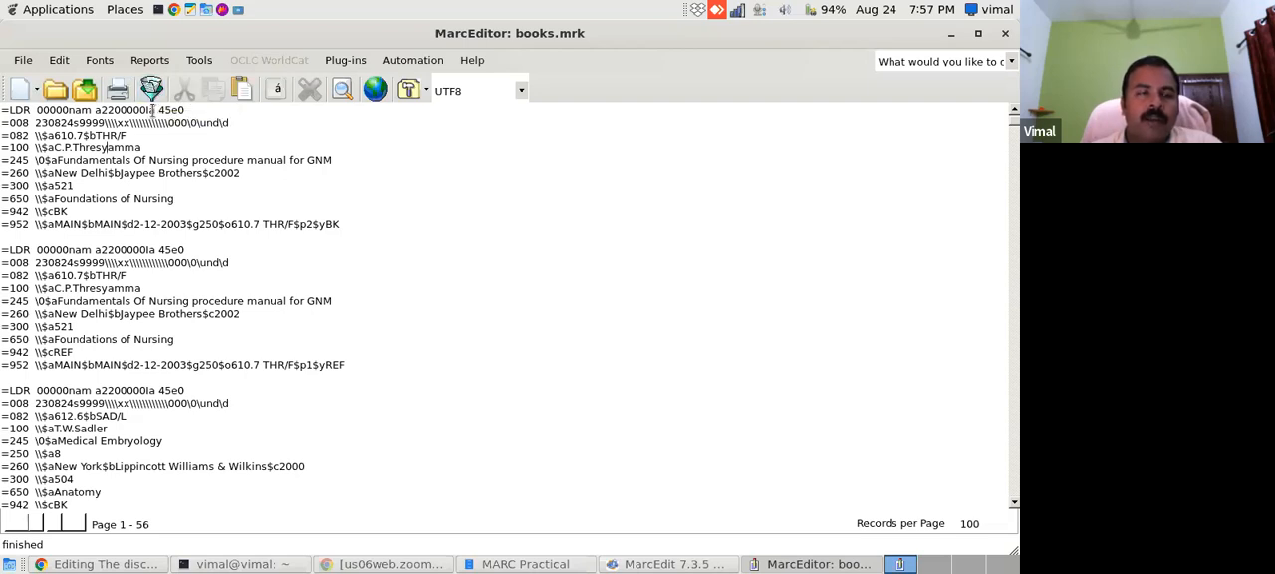
- Compile the records into a MARC file named book-final in the MARC Practical folder
click(151, 88)
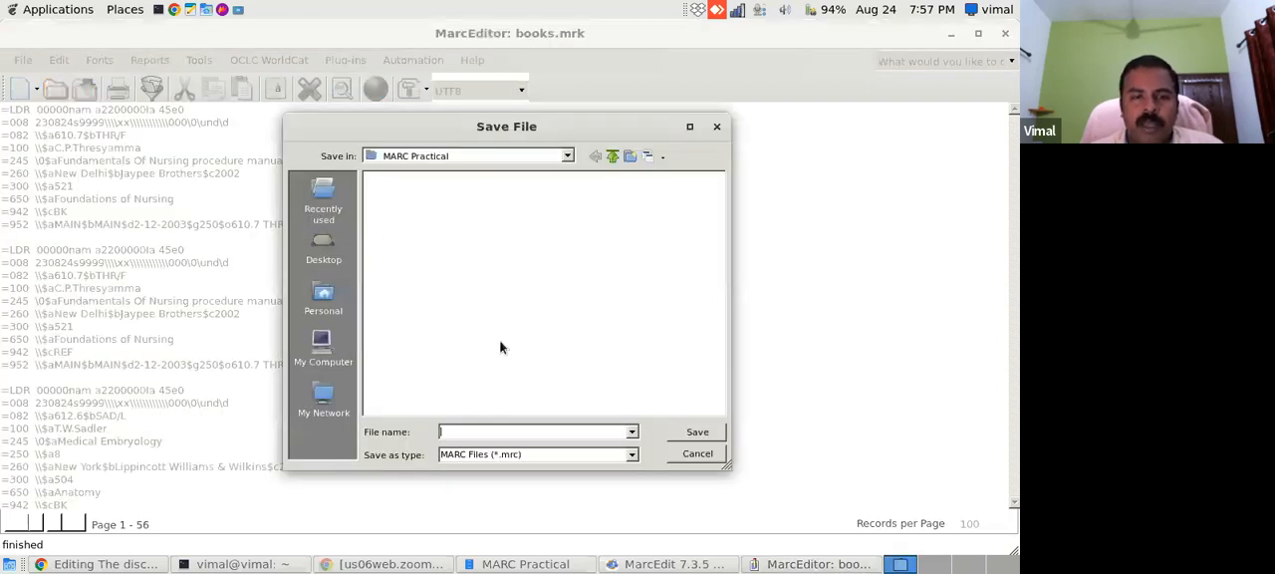
text(book)
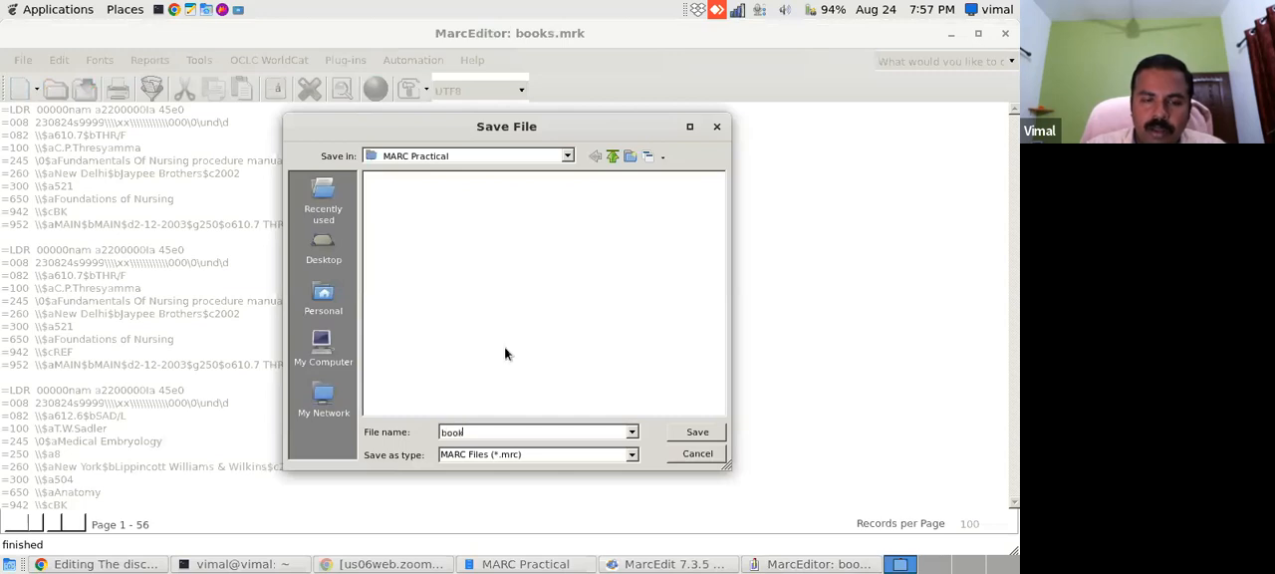
text(-final)
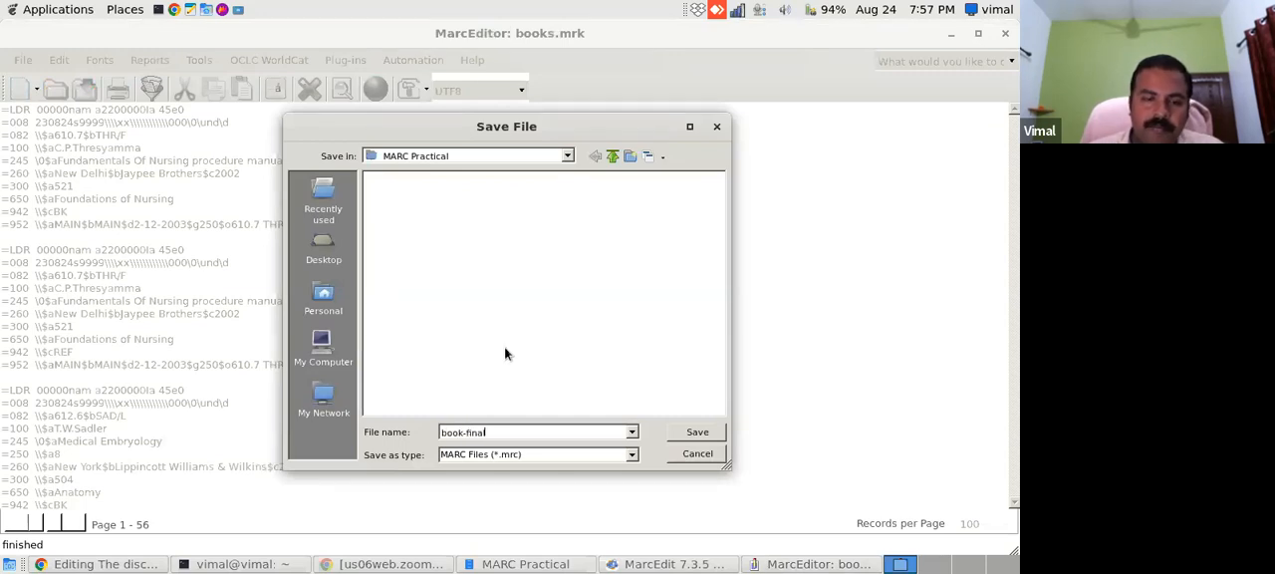
click(700, 433)
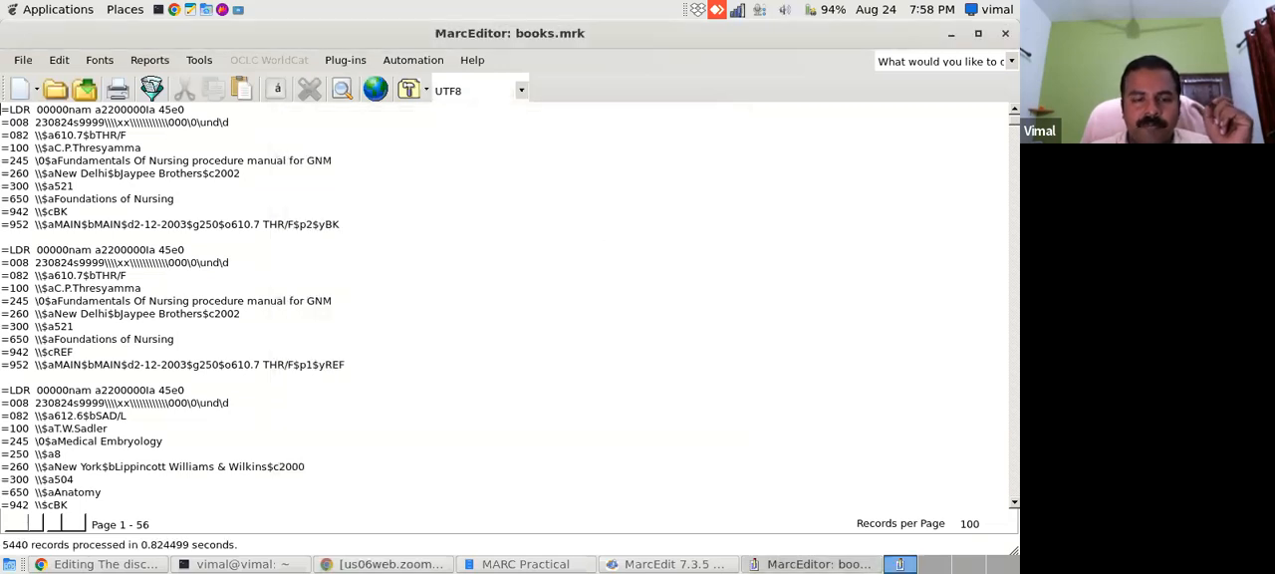
- Check the MARC Practical folder for the compiled book-final.mrc file and return to MarcEditor
click(525, 565)
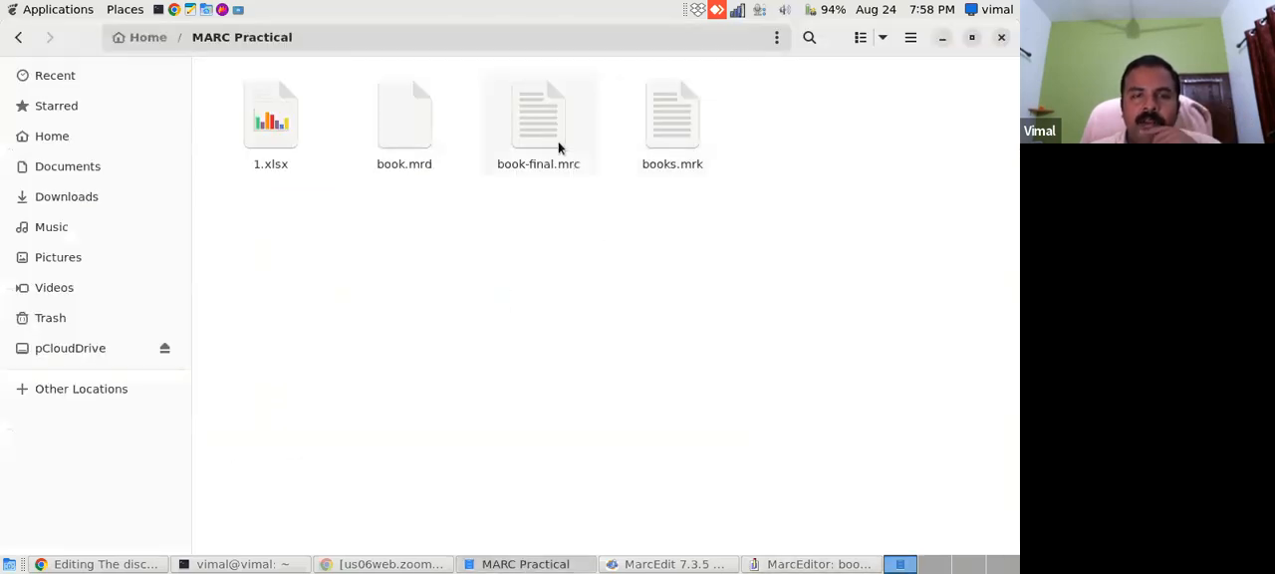
click(528, 129)
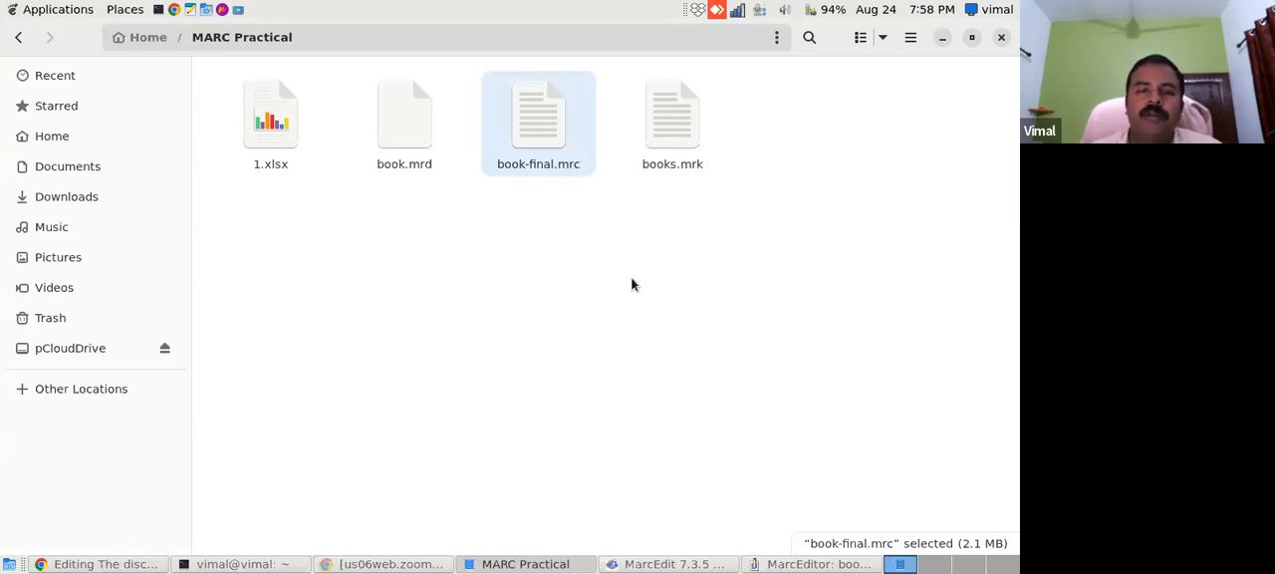
click(770, 564)
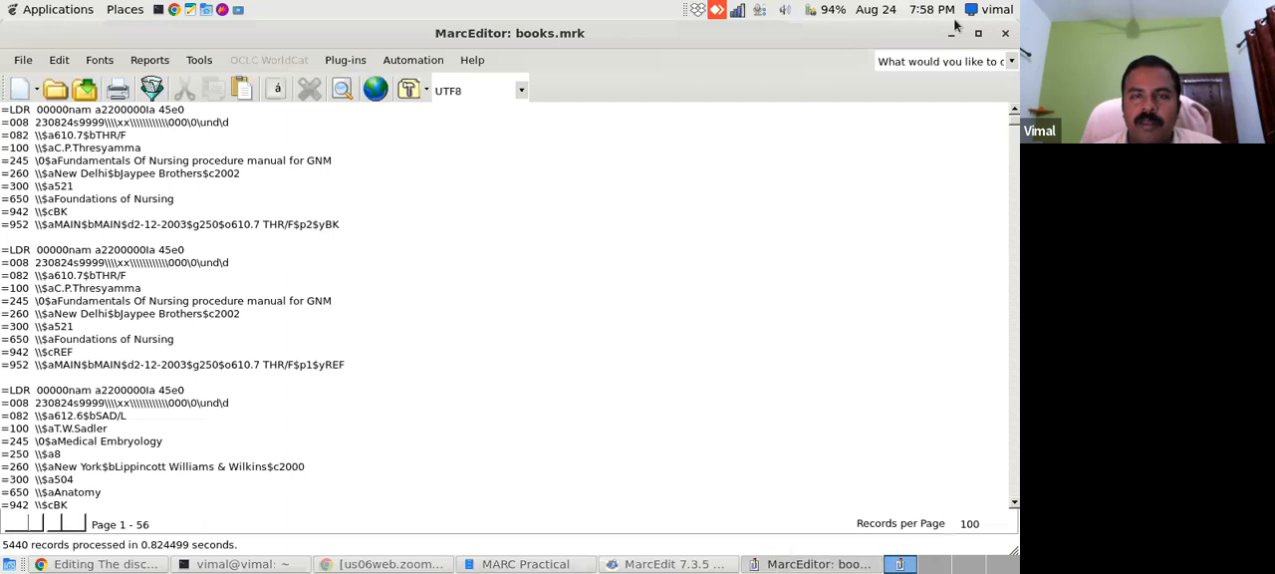
- Close MarcEditor and the main MarcEdit window
click(1005, 32)
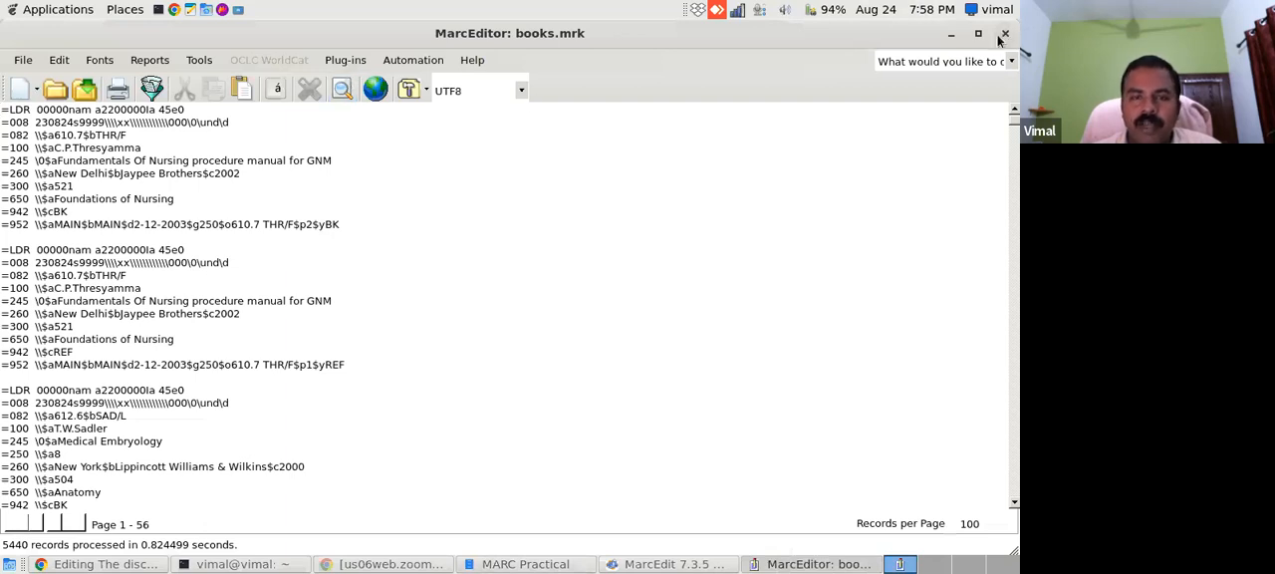
click(438, 319)
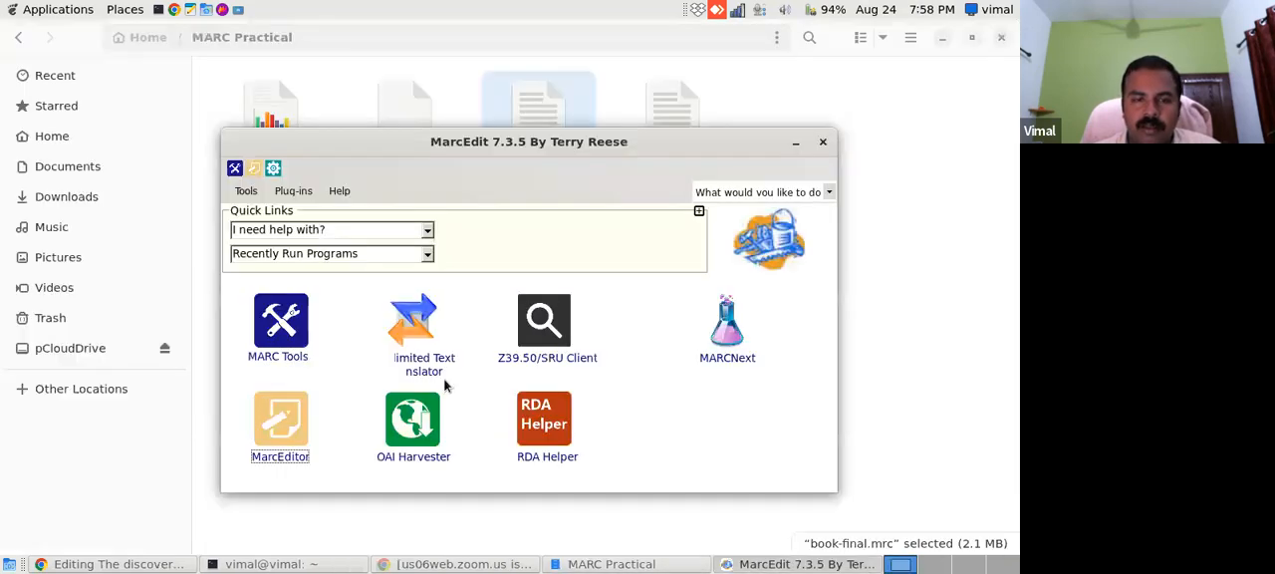
click(824, 145)
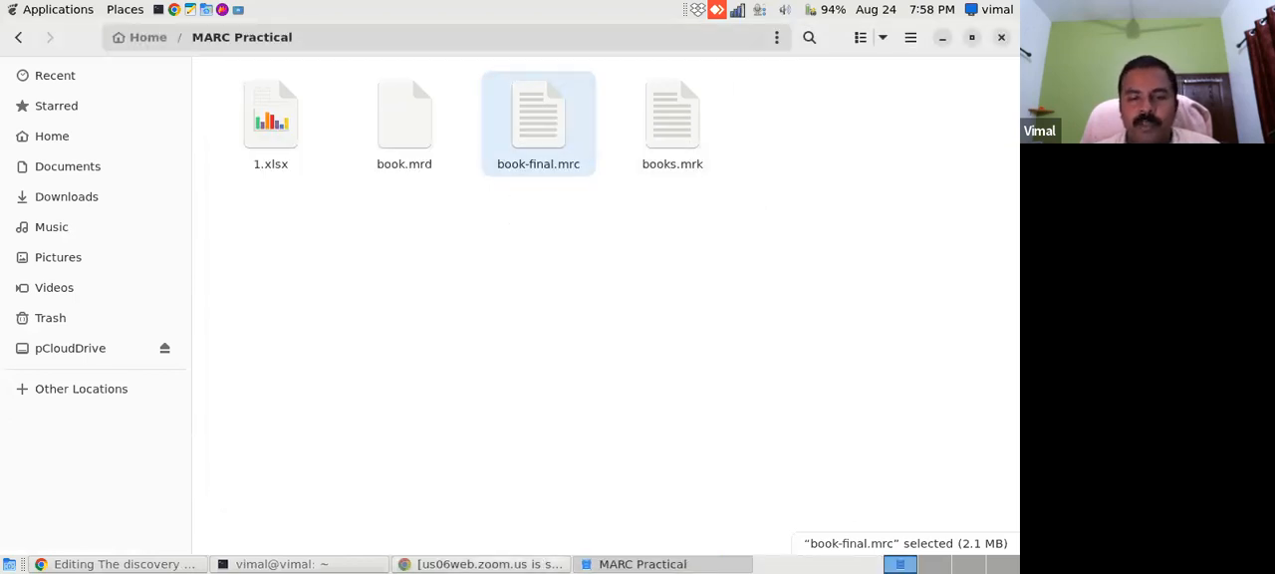
- Switch to Koha in Chrome and view the Libraries list in Koha administration to check the library code
click(131, 564)
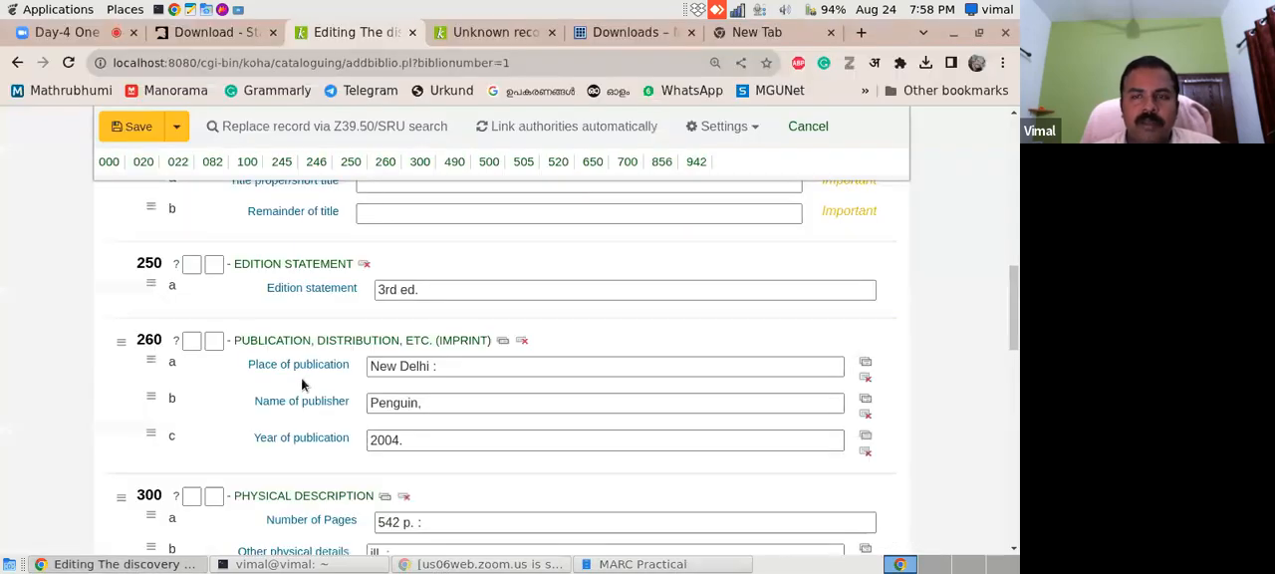
drag(1015, 283, 1015, 139)
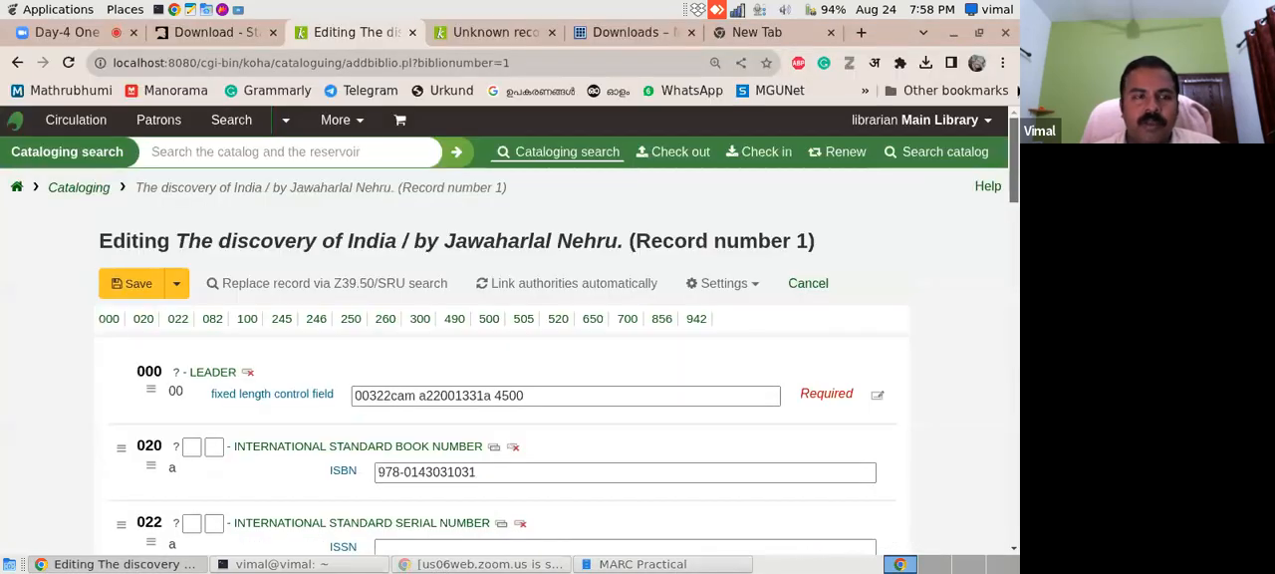
click(20, 189)
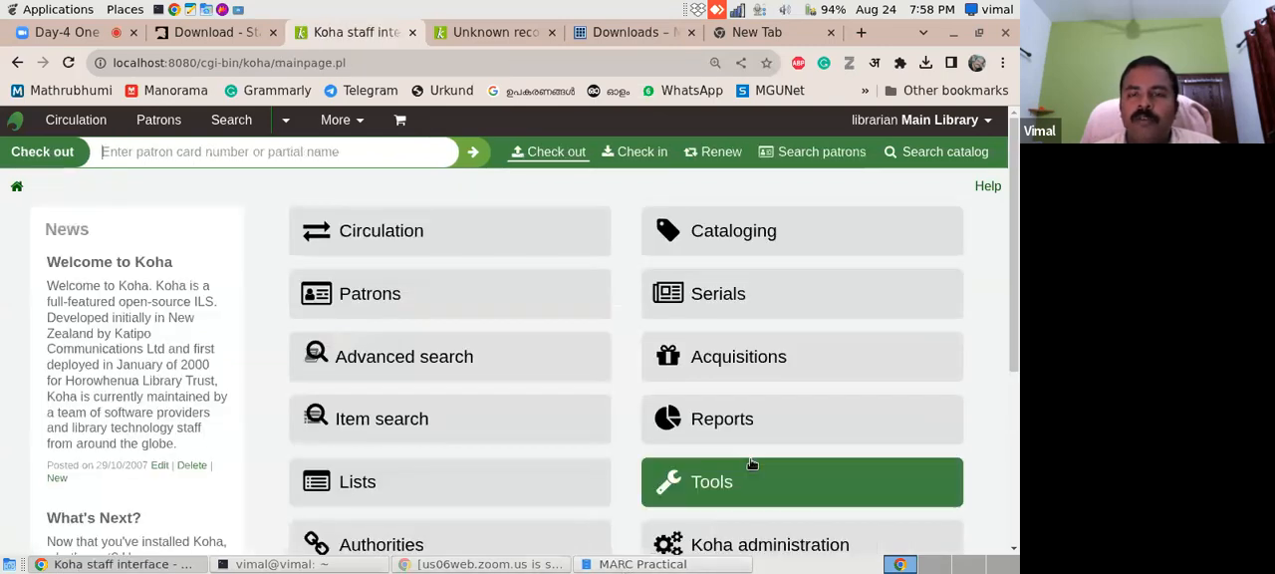
scroll(1019, 217, down, 2)
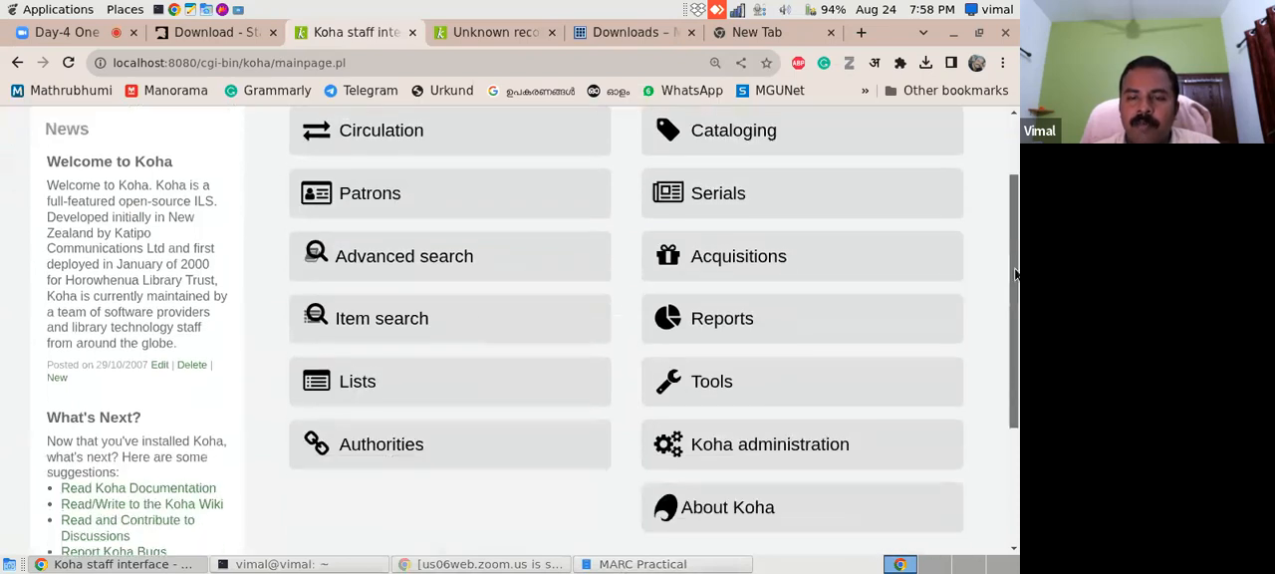
click(844, 445)
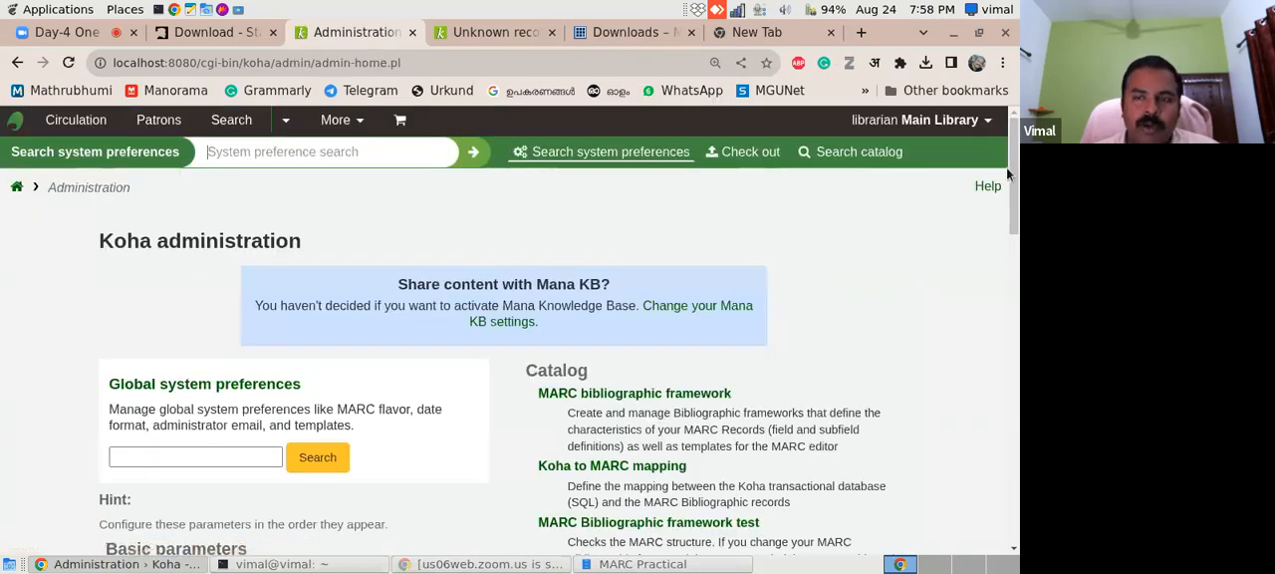
drag(1012, 176, 1012, 236)
click(159, 342)
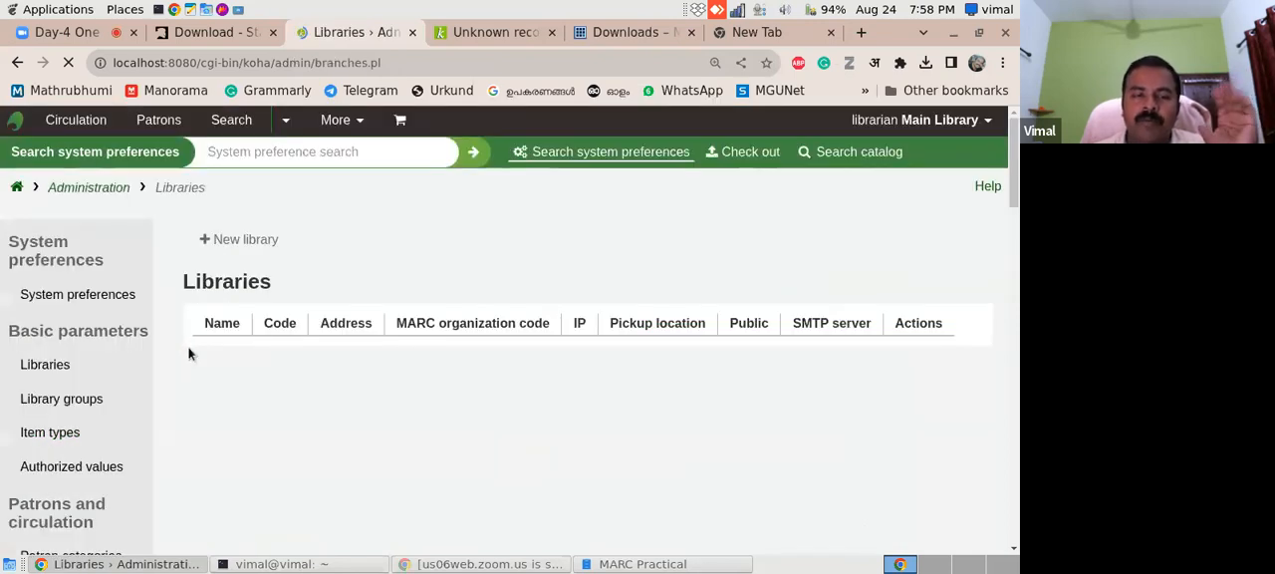
drag(1015, 158, 1017, 197)
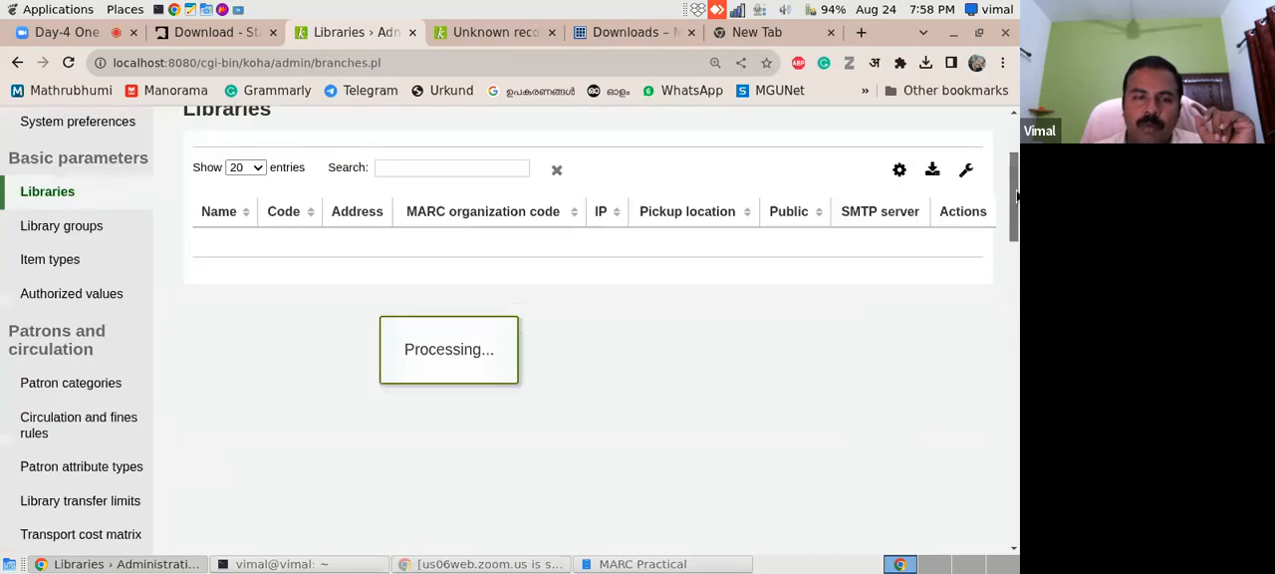
scroll(1008, 196, up, 2)
scroll(1008, 202, up, 1)
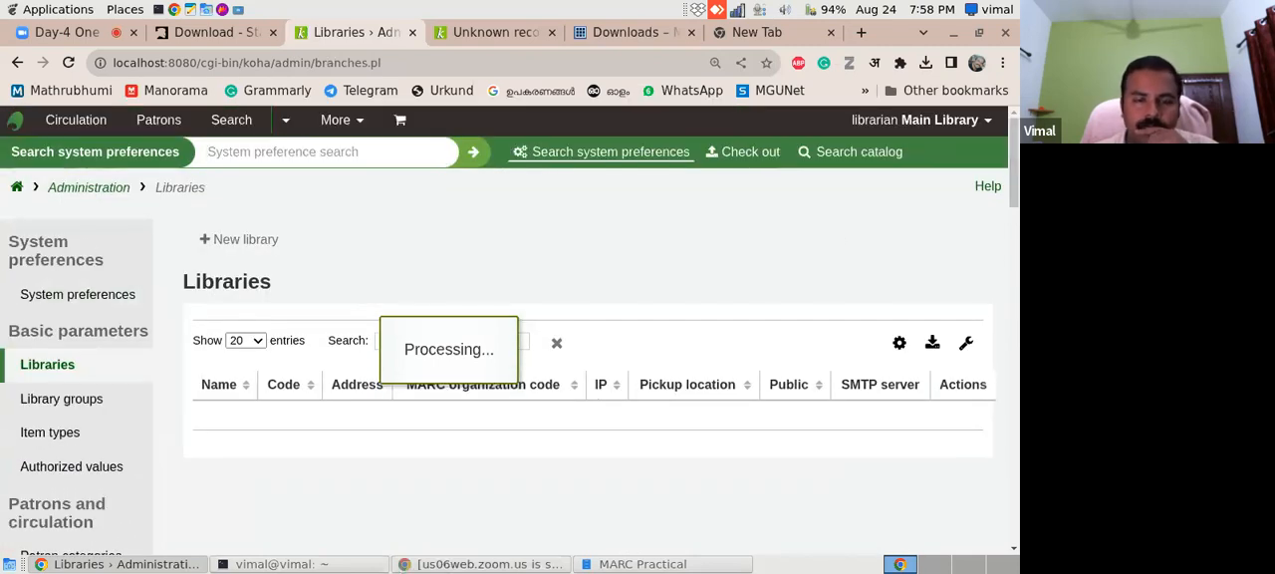
click(649, 564)
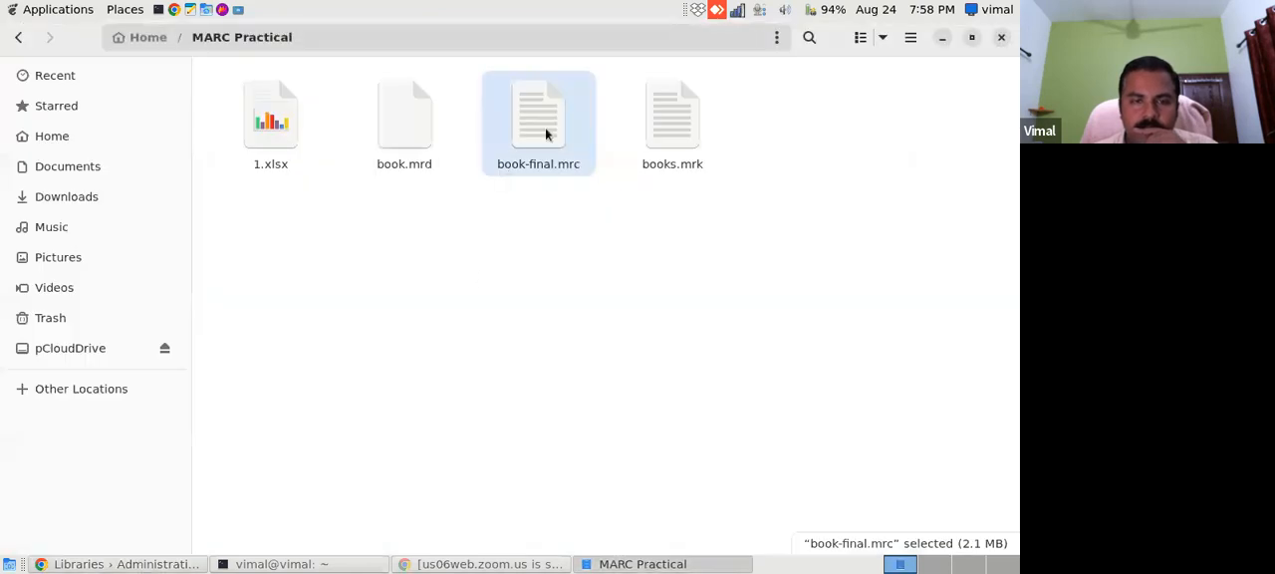
click(120, 564)
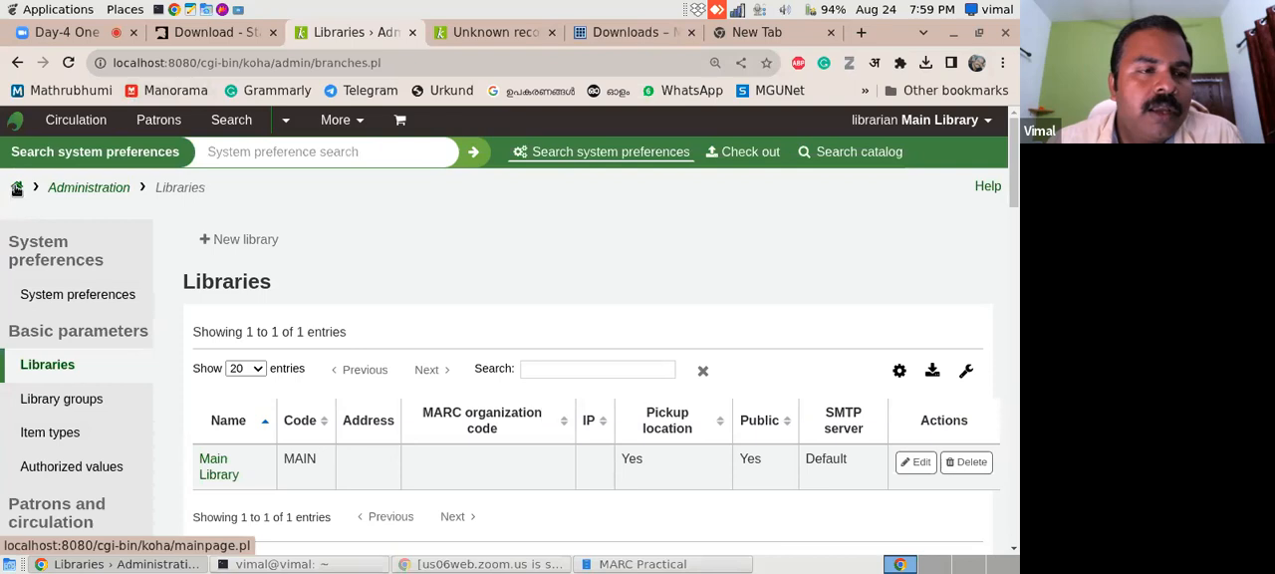
- Return to the Koha home page and open the cataloging tool for staging MARC records for import
click(17, 190)
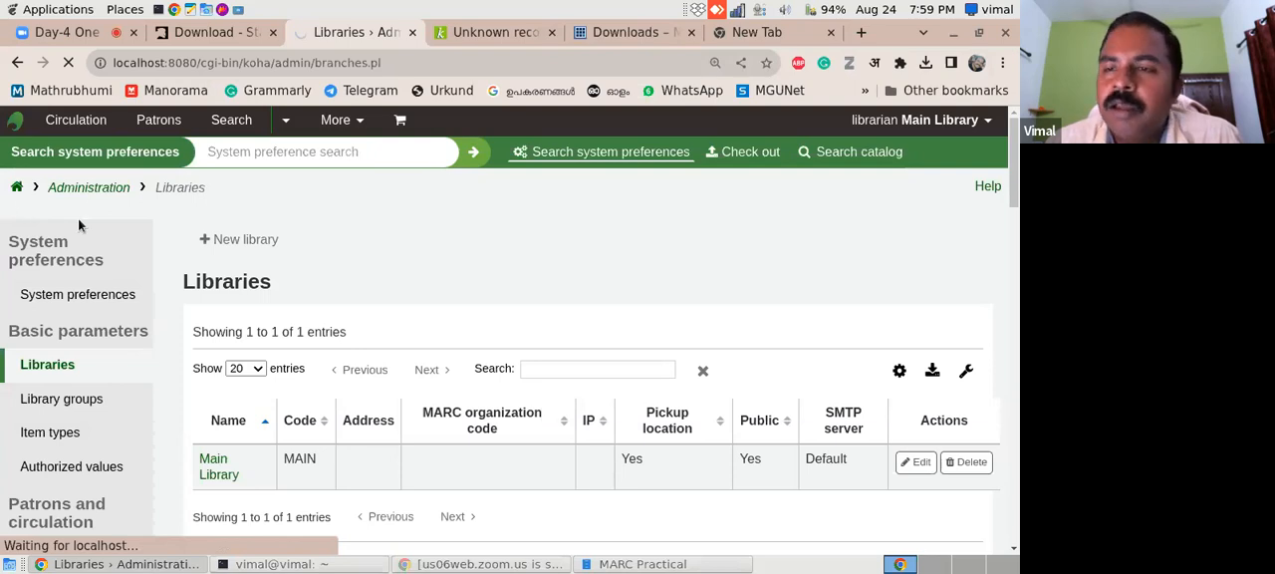
scroll(1003, 243, down, 2)
scroll(1003, 242, up, 2)
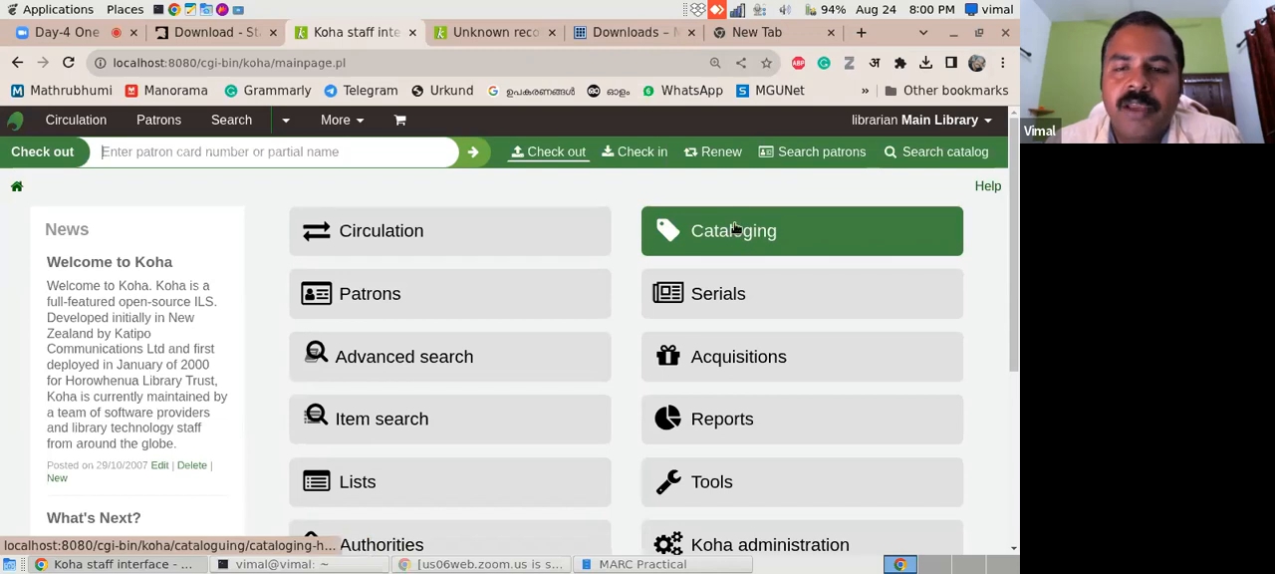
click(775, 243)
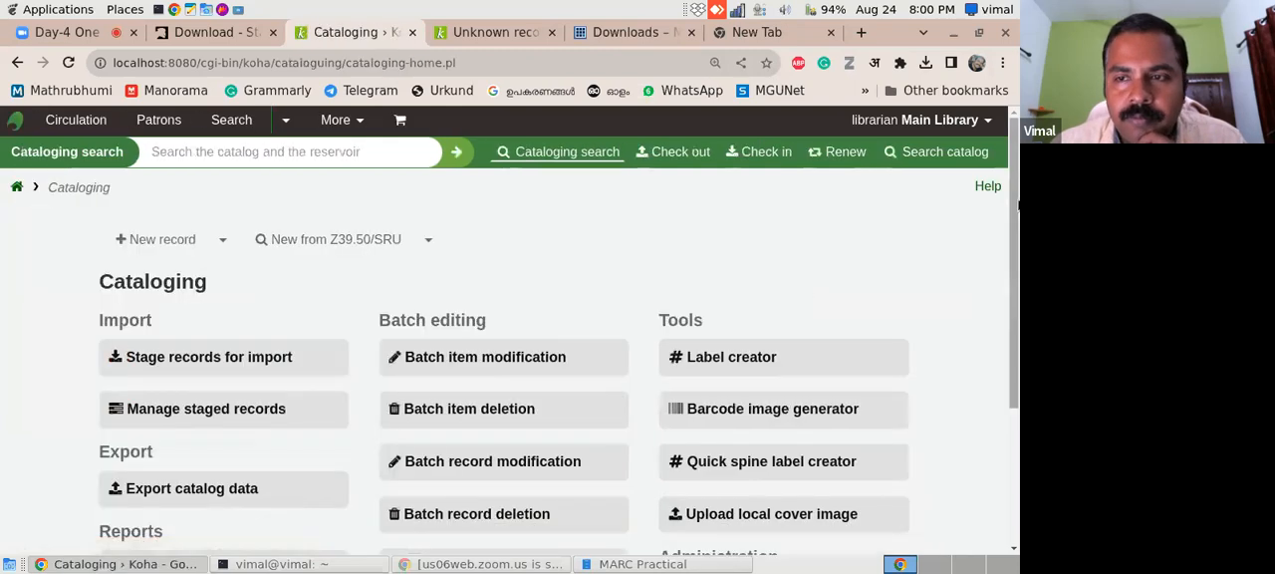
scroll(1004, 282, down, 2)
scroll(1001, 299, down, 1)
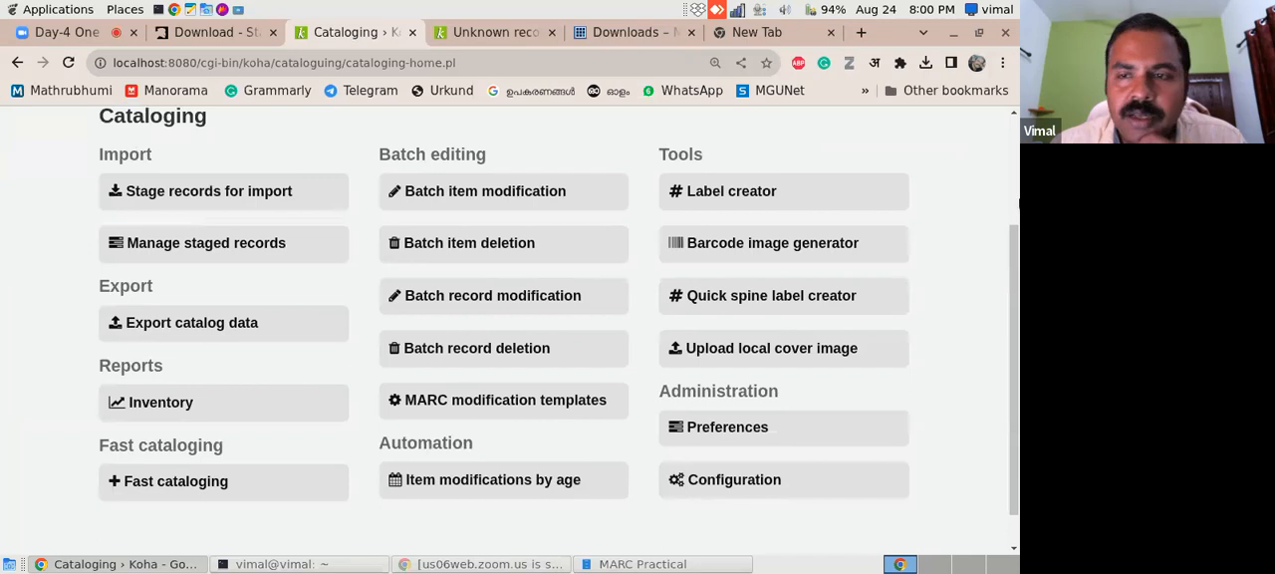
mouse_move(1013, 236)
mouse_down()
mouse_move(1013, 187)
mouse_move(1014, 224)
mouse_up()
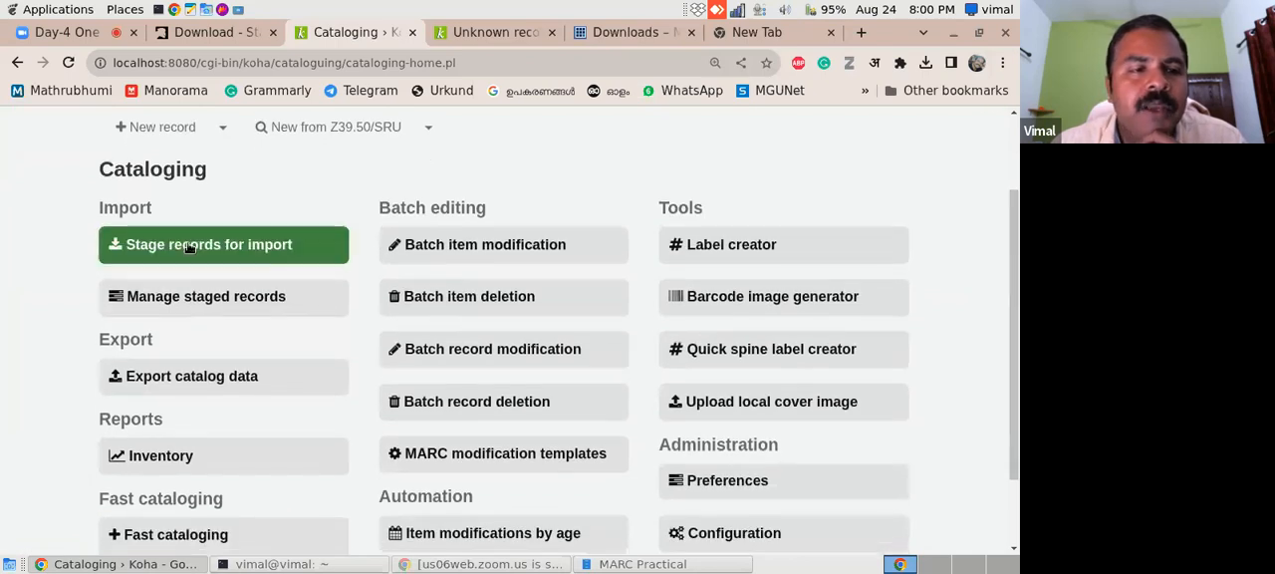
click(229, 246)
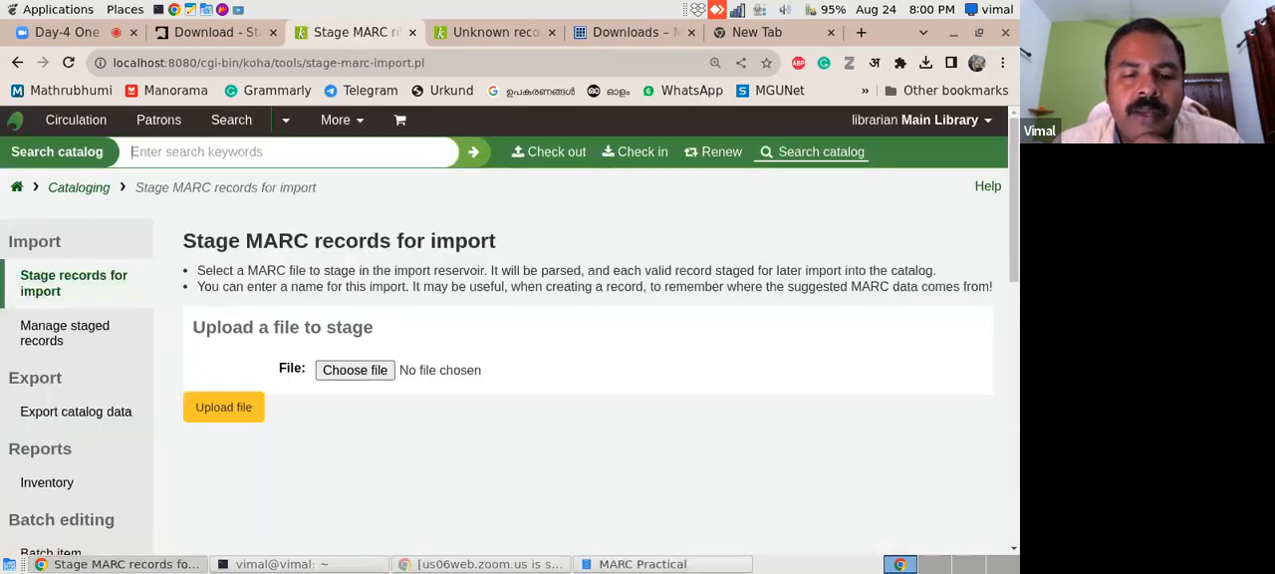
- Choose book-final.mrc from the MARC Practical folder and upload it for staging
click(642, 564)
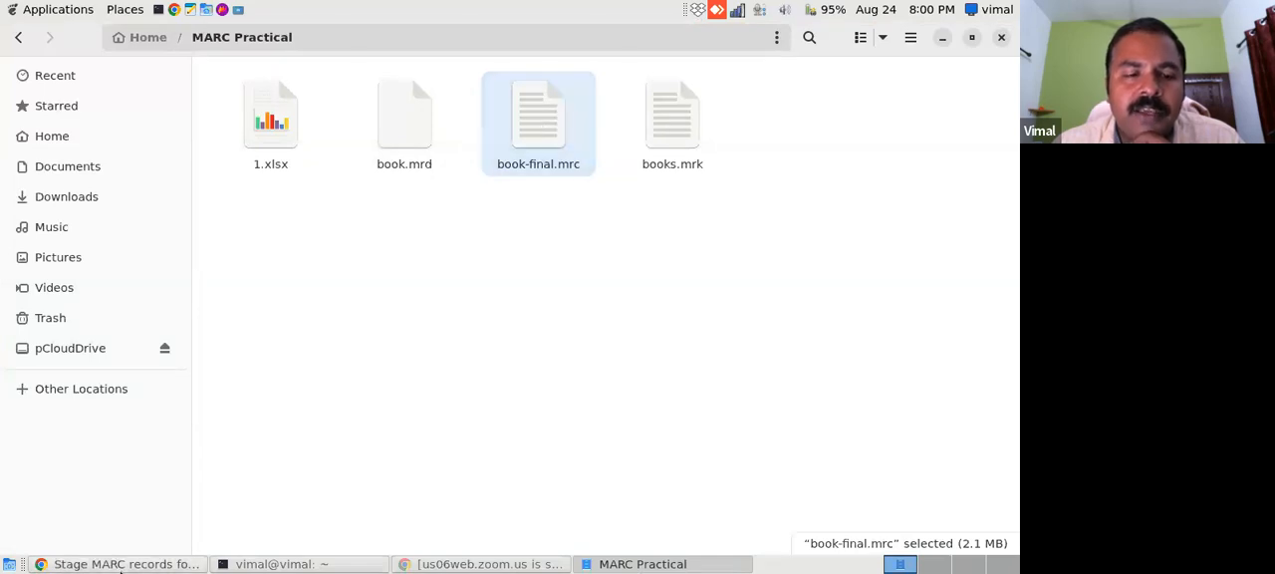
click(109, 564)
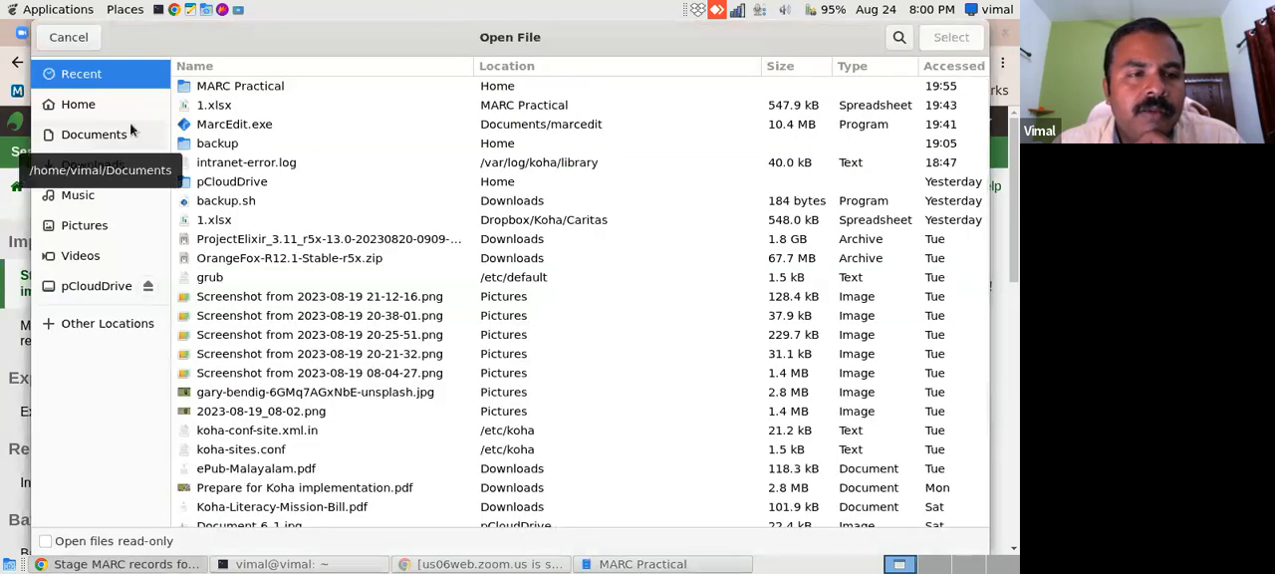
click(235, 91)
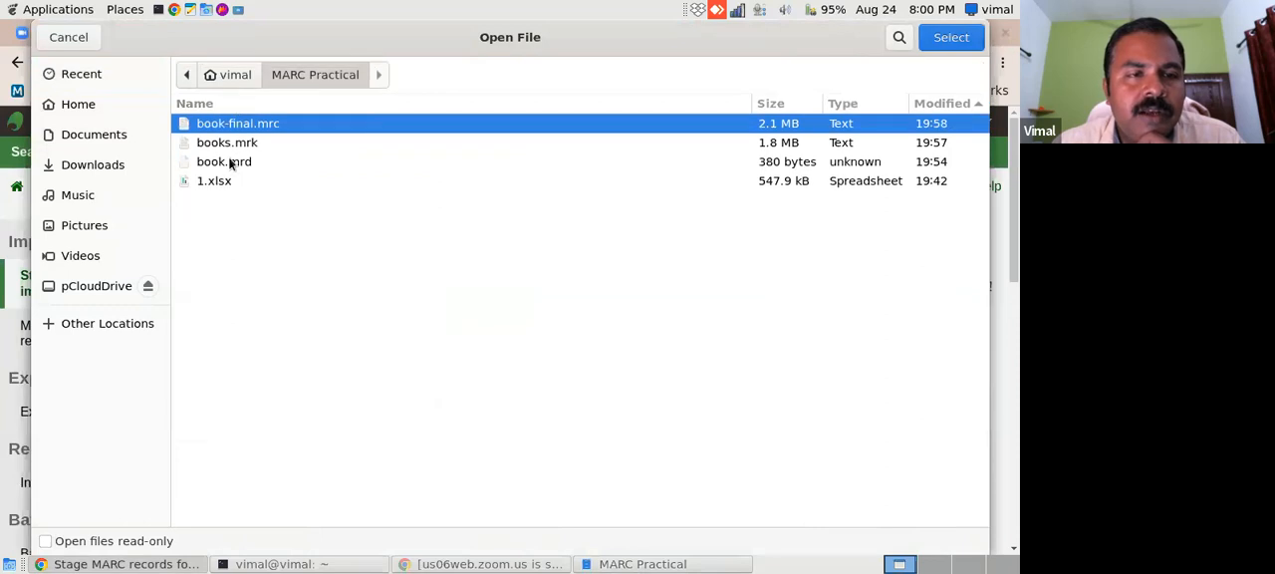
click(966, 42)
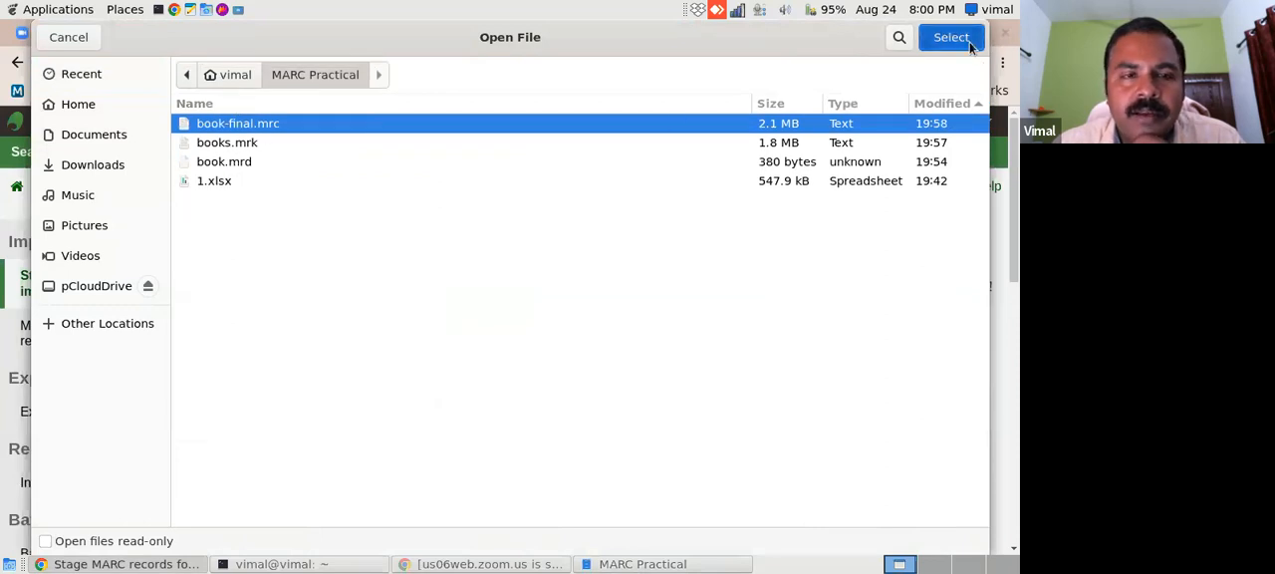
click(221, 414)
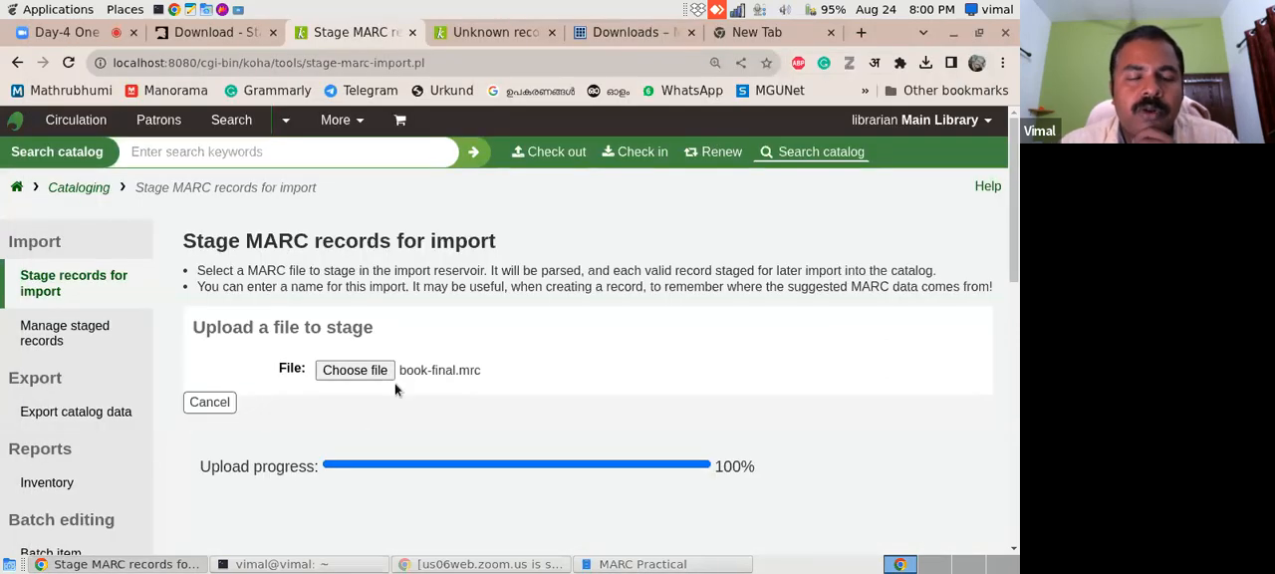
- Enter book-final as the comment about the uploaded file in the staging settings
drag(1017, 239, 1004, 333)
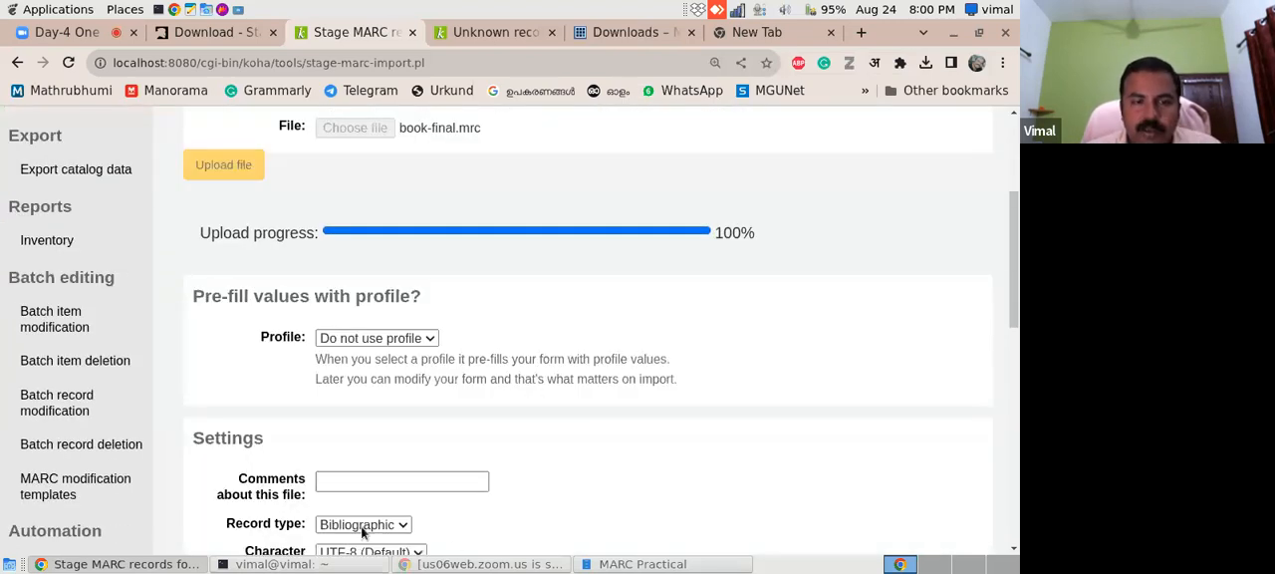
click(403, 481)
text(b)
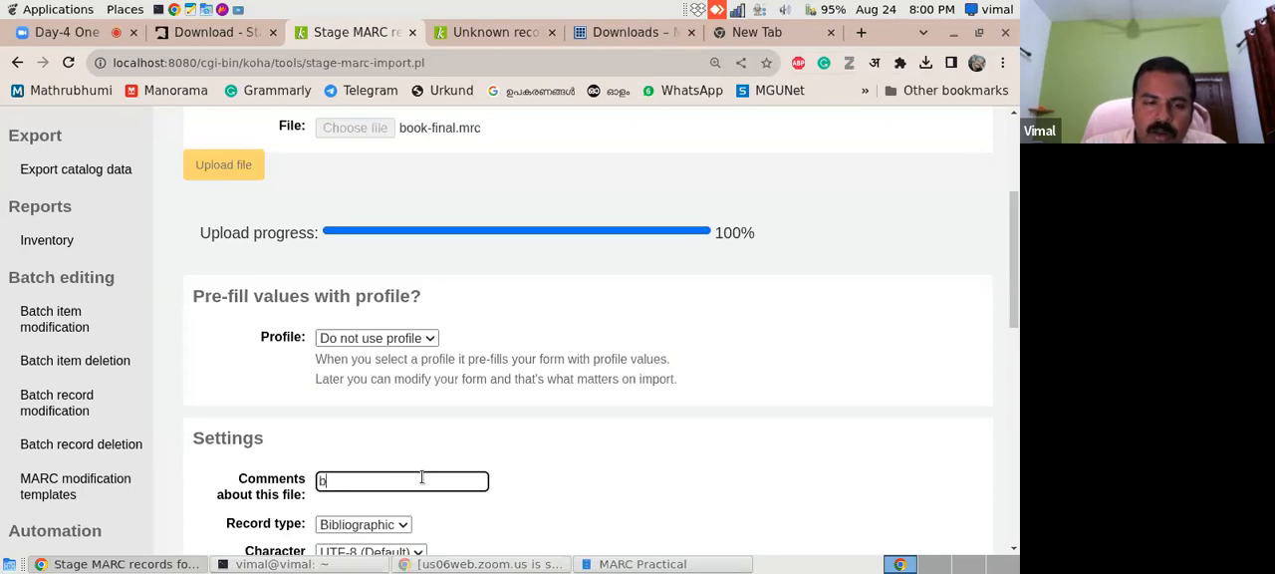
text(ook-final)
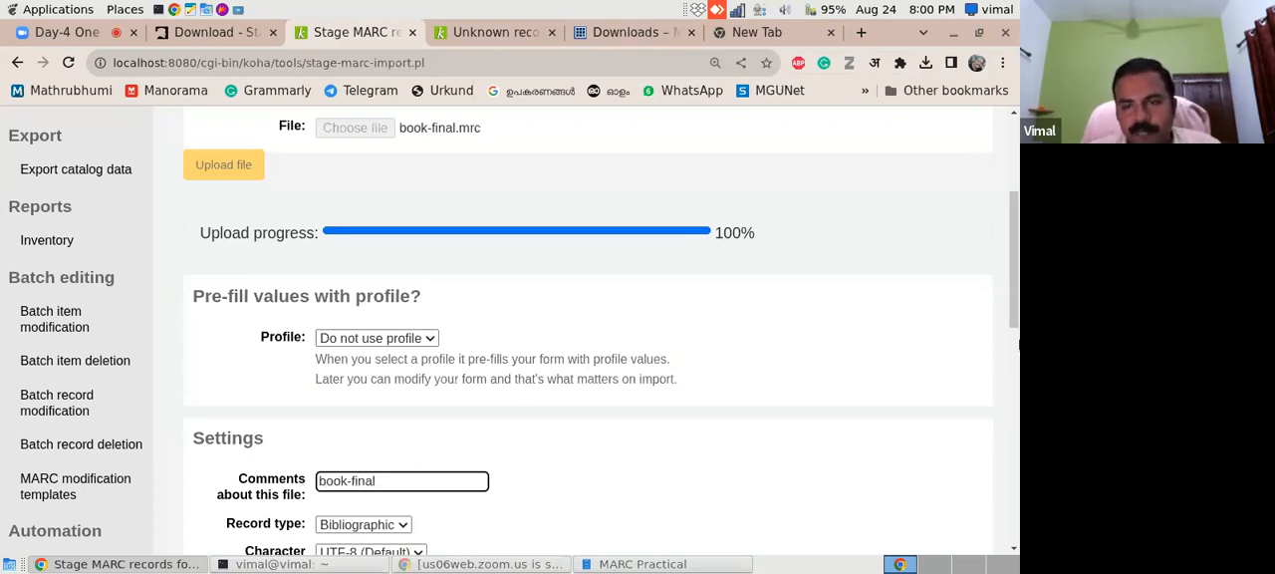
- Review the matching options, leave the record matching rule at Do not look for matching records, and stage the file for import
drag(1014, 311, 1008, 411)
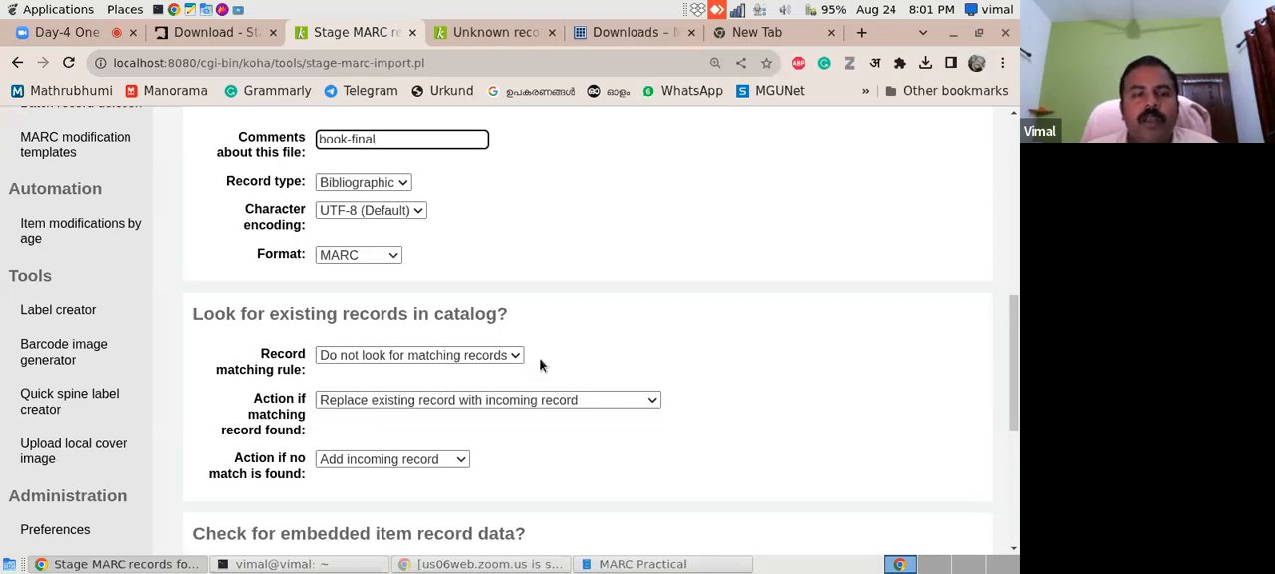
click(370, 357)
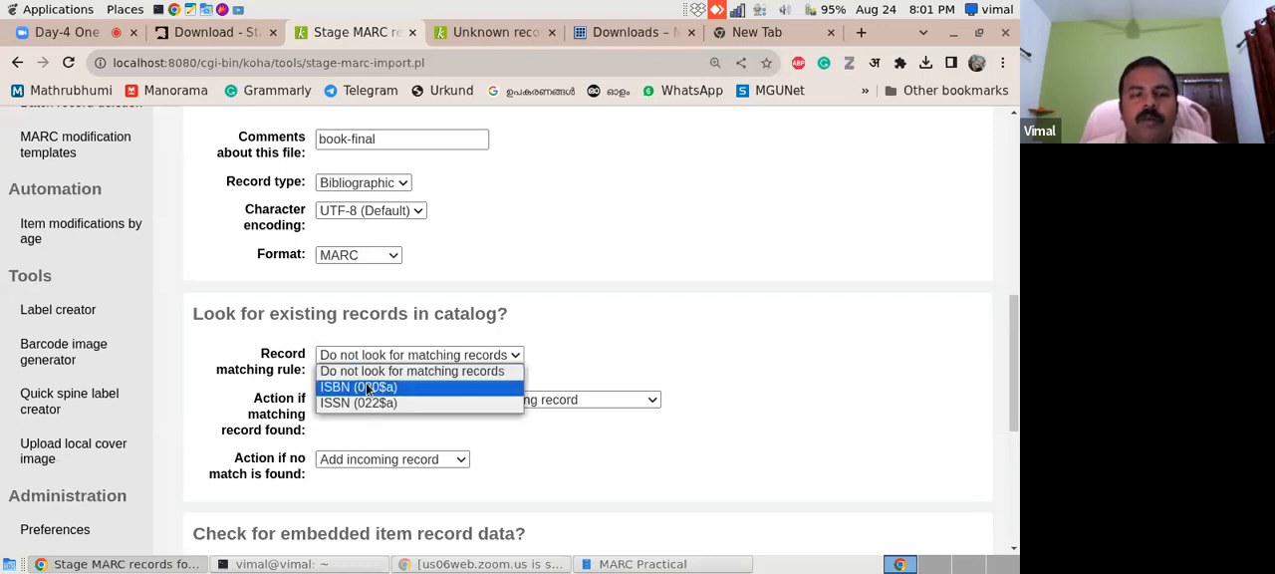
click(593, 341)
click(426, 399)
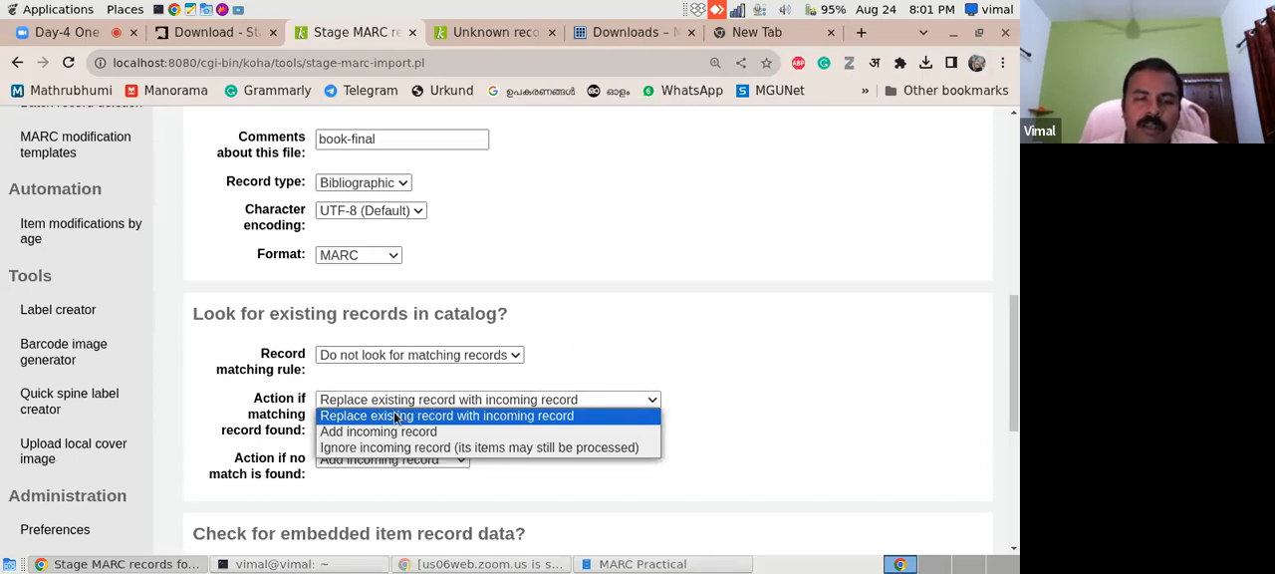
click(669, 351)
drag(1013, 398, 1014, 504)
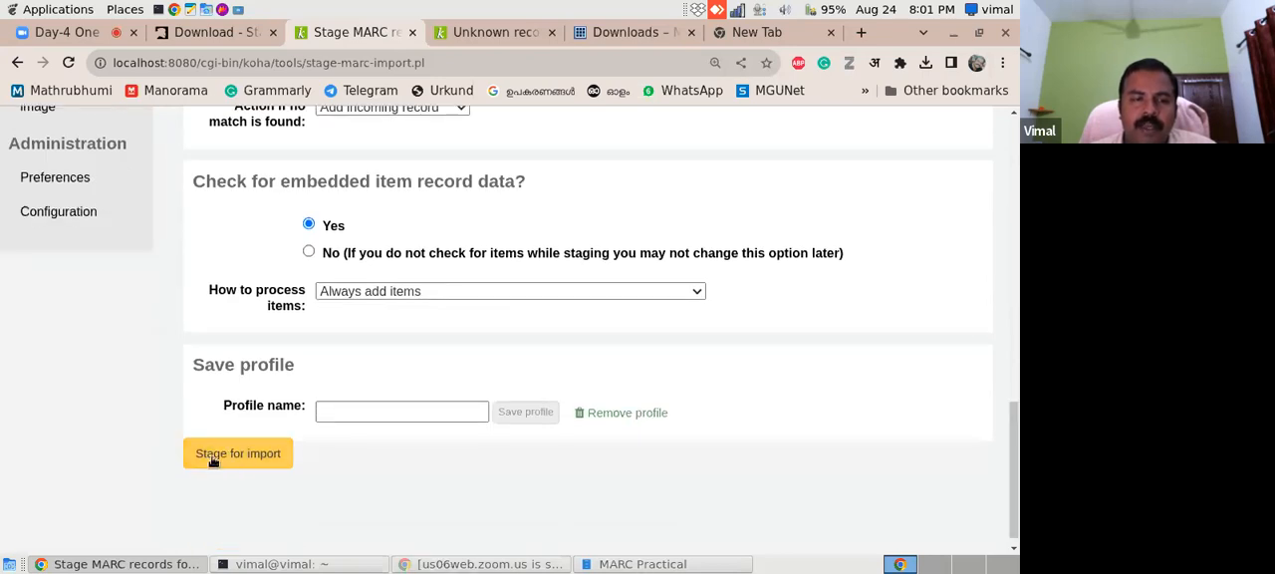
click(248, 457)
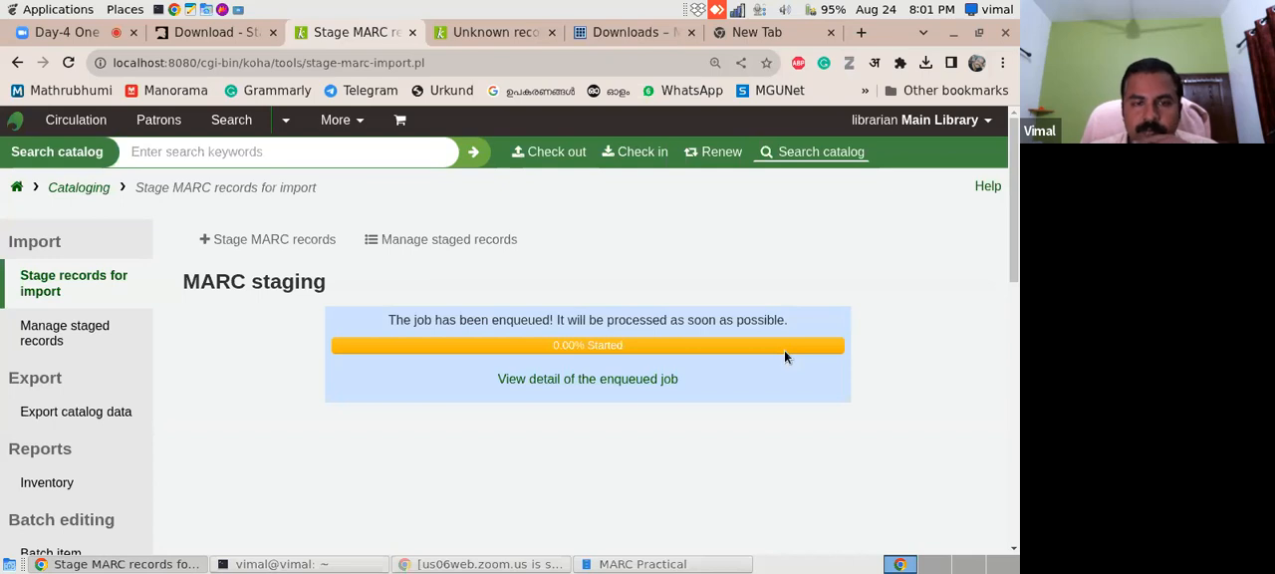
- Check the MARC Practical folder during staging, then open the enqueued job's details in Koha and review the MARC staging results
click(623, 564)
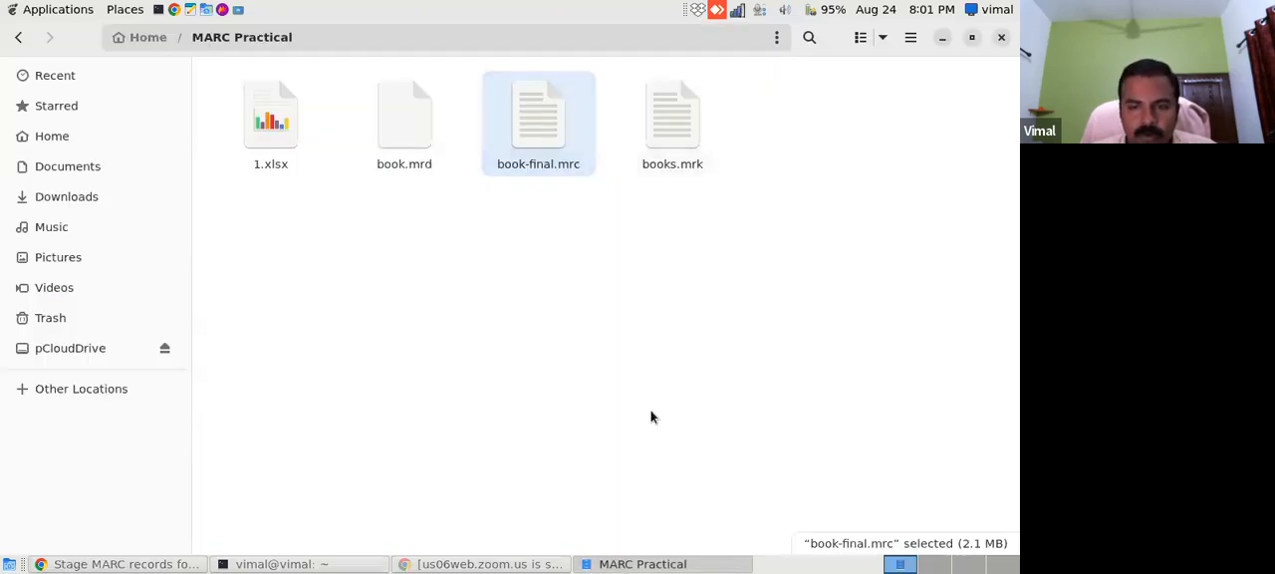
click(108, 564)
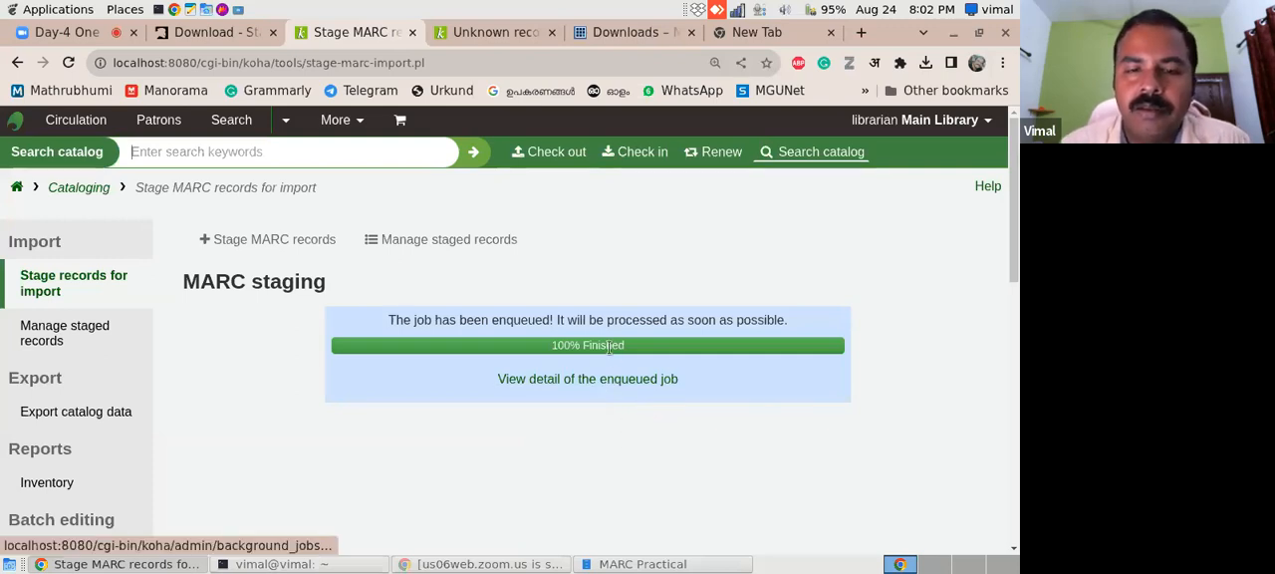
click(603, 381)
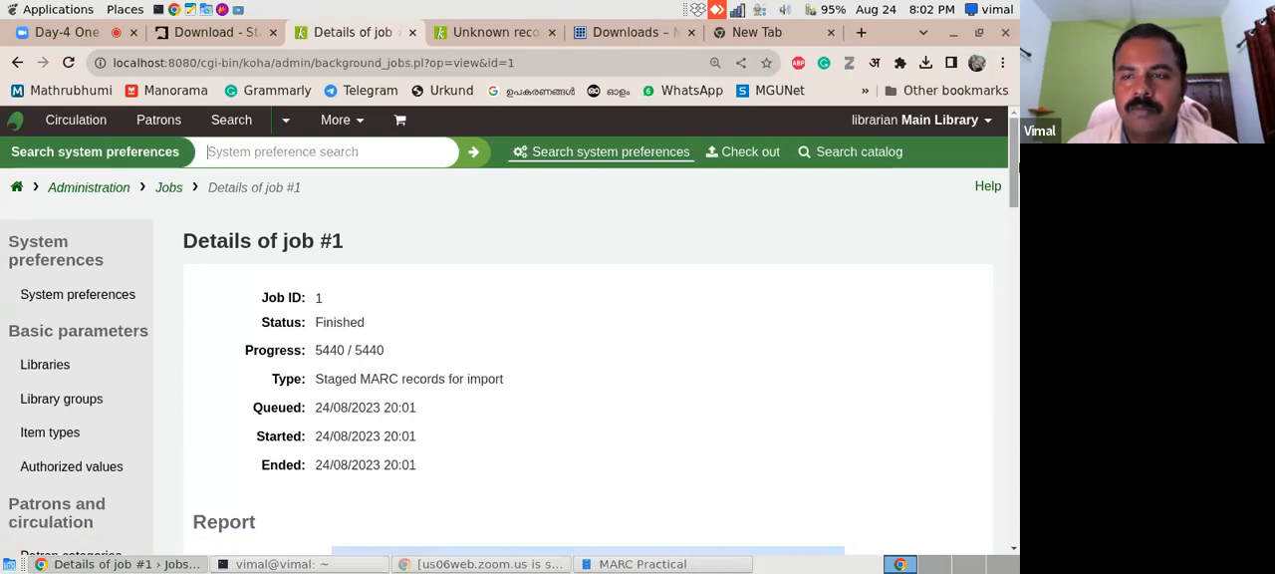
drag(1014, 164, 1000, 244)
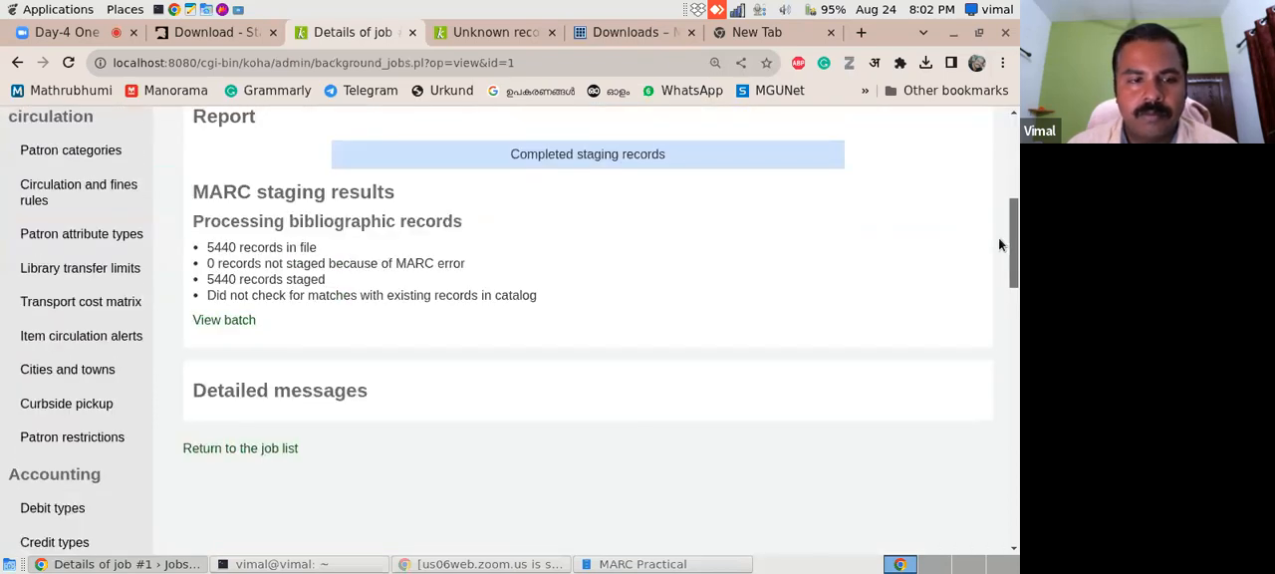
scroll(1000, 244, up, 1)
- Go back to the MARC staging page, list the staged records and open the book-final.mrc batch
click(17, 63)
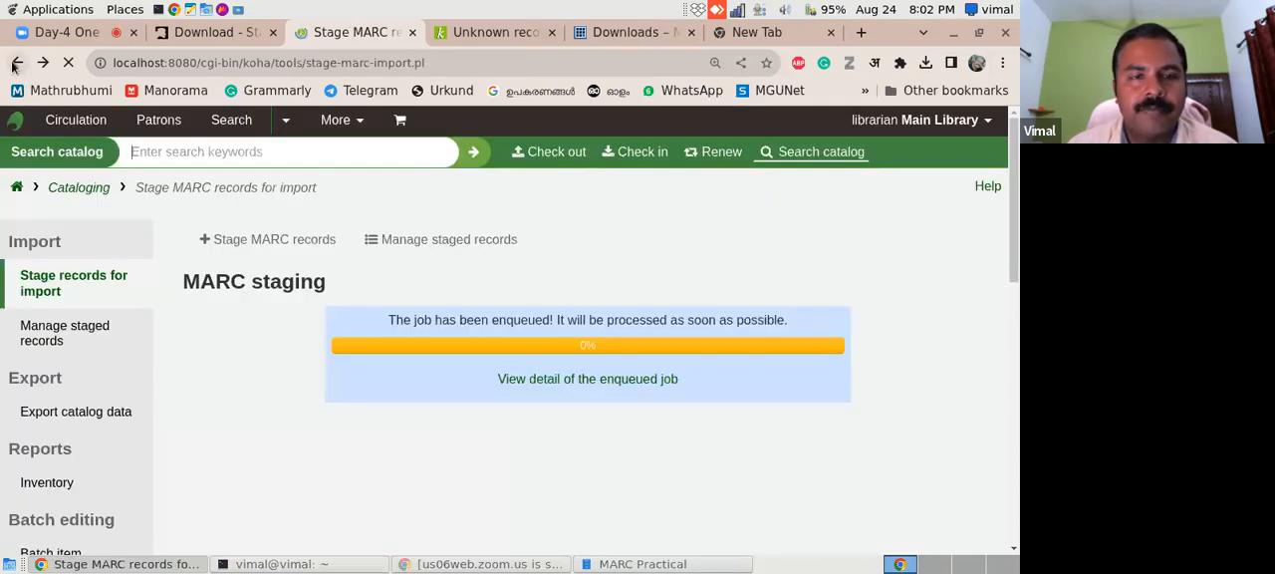
click(434, 247)
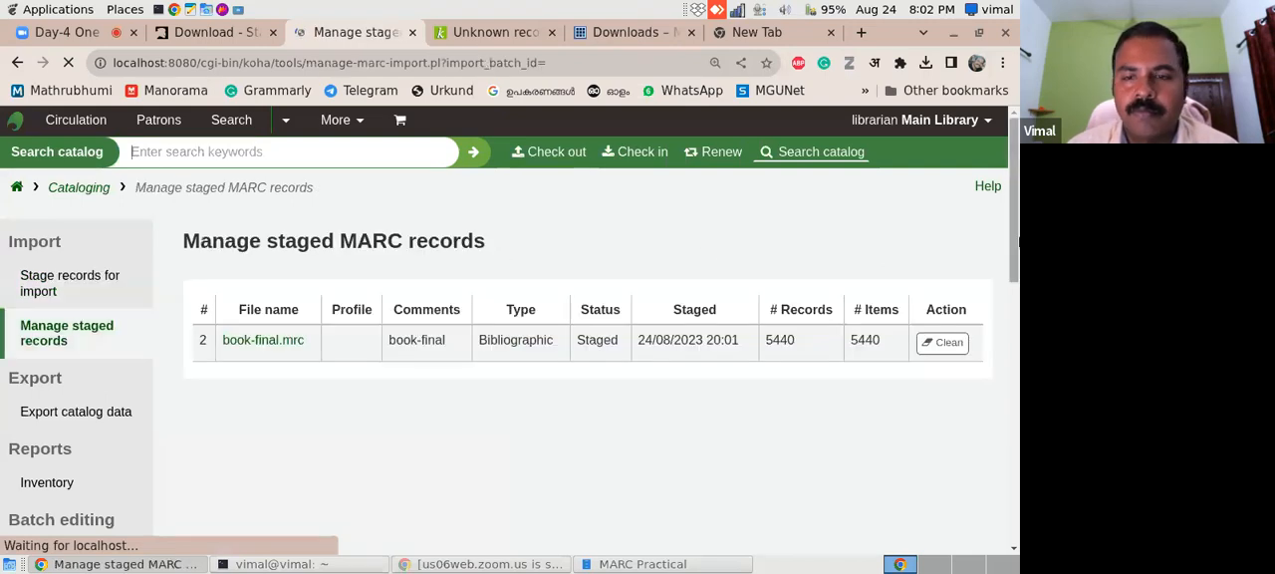
click(285, 341)
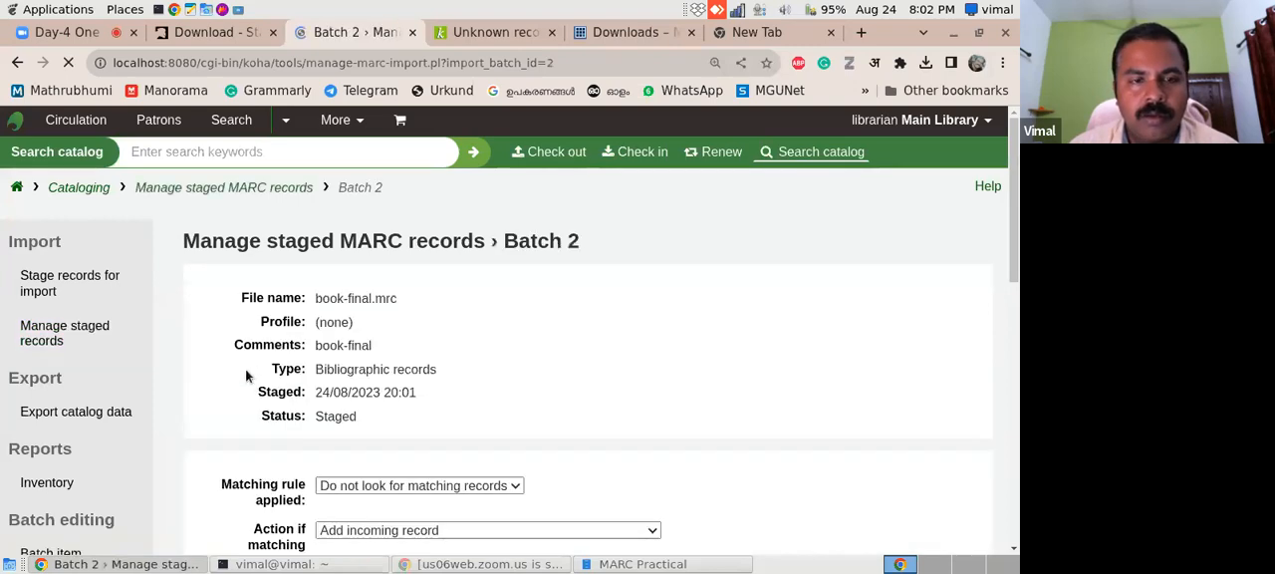
- Set the new record framework to Books, Booklets, Workbooks and import the batch into the catalog
drag(1008, 183, 996, 358)
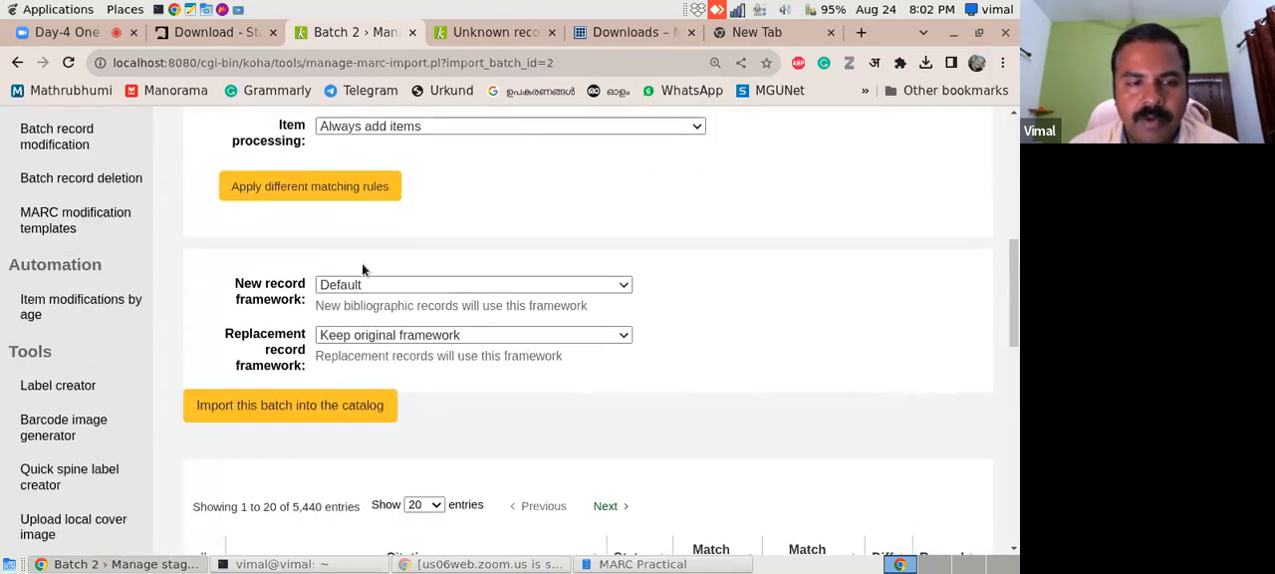
click(345, 287)
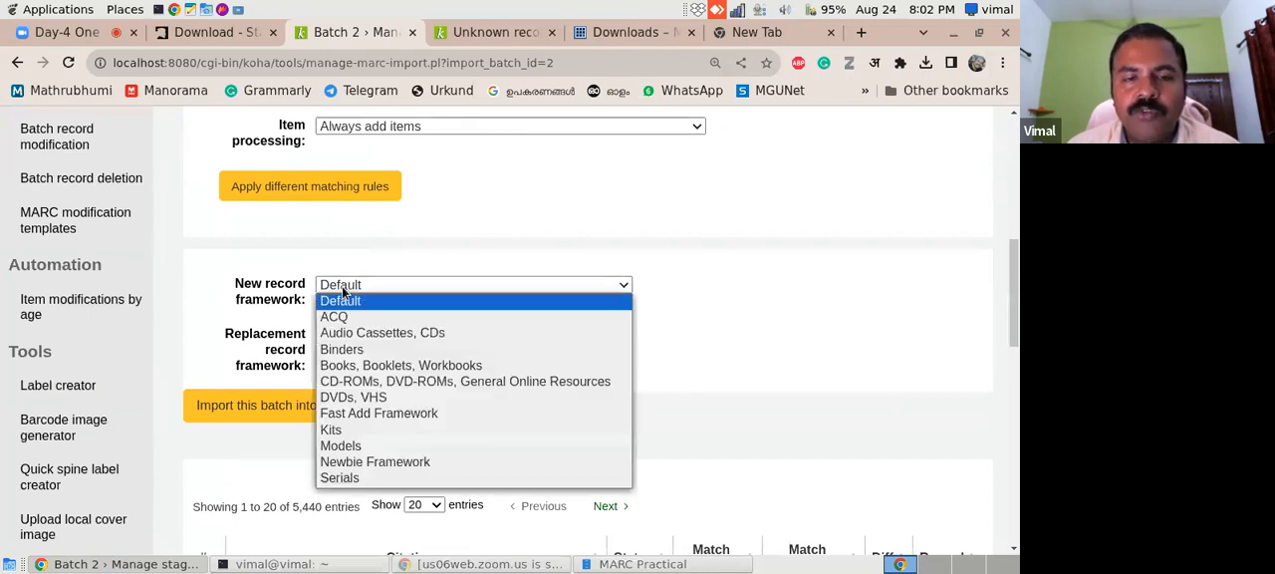
click(381, 365)
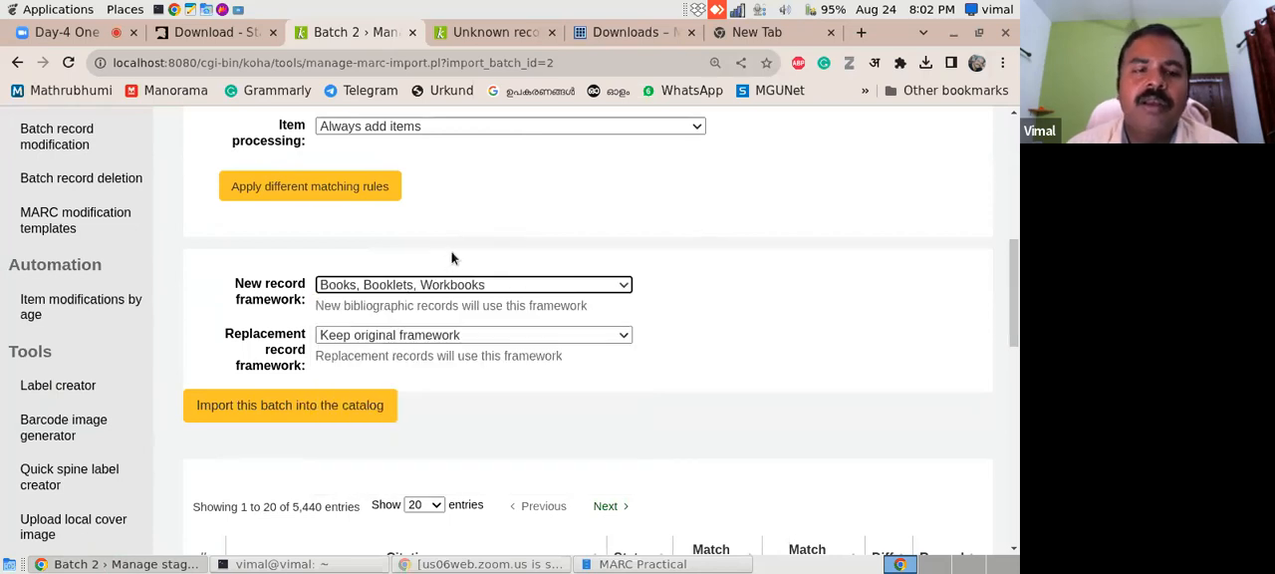
click(377, 286)
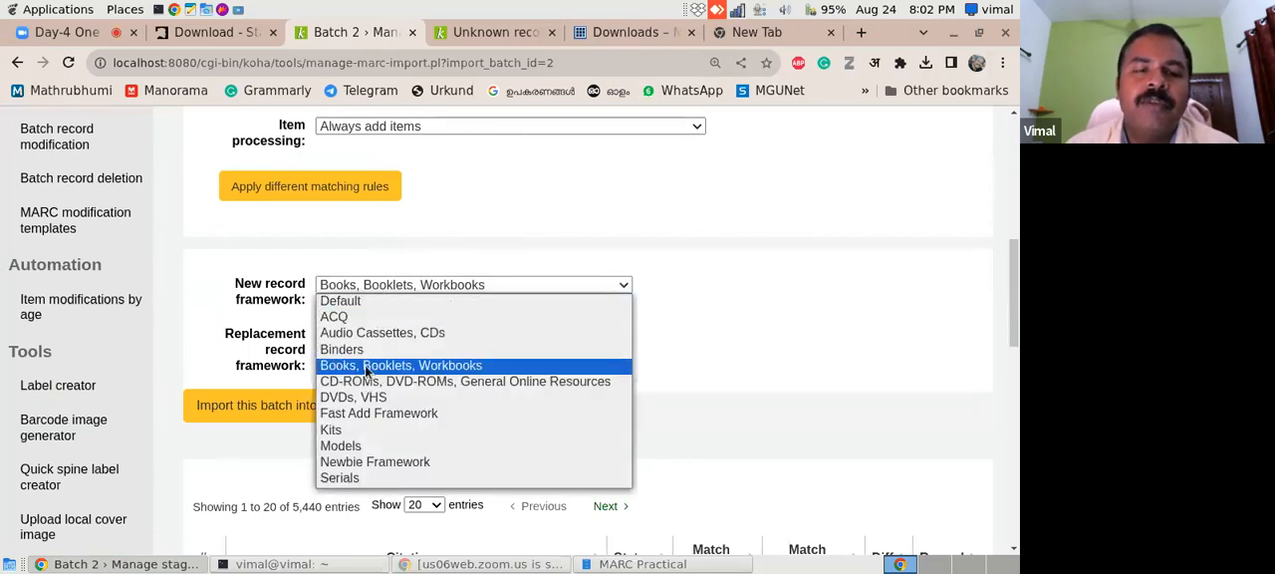
click(399, 369)
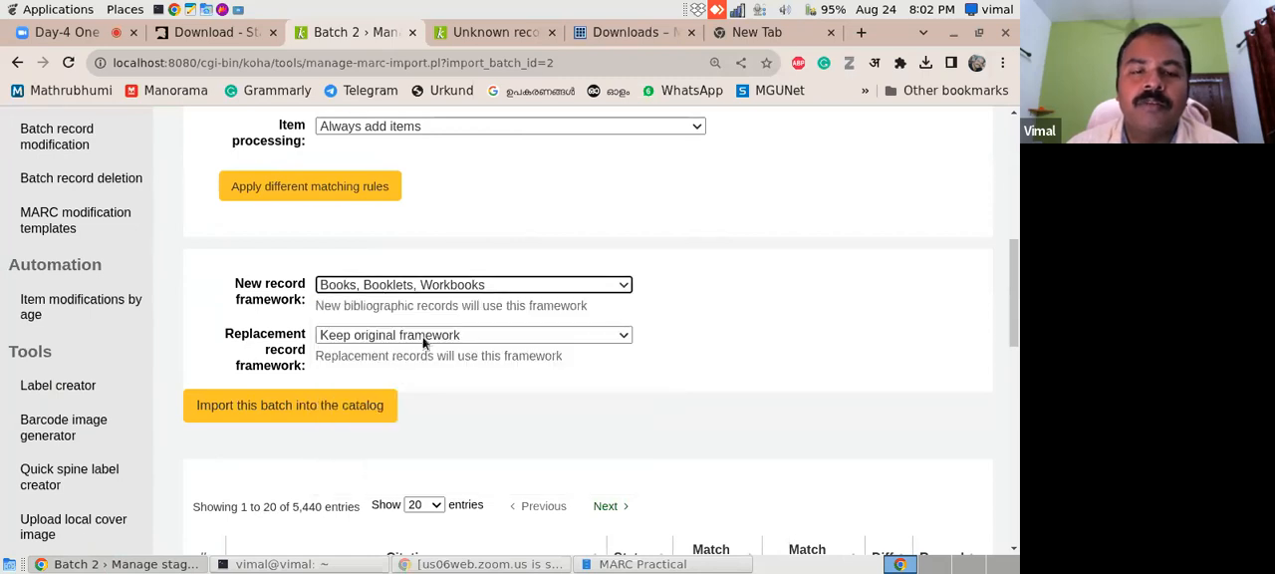
click(244, 407)
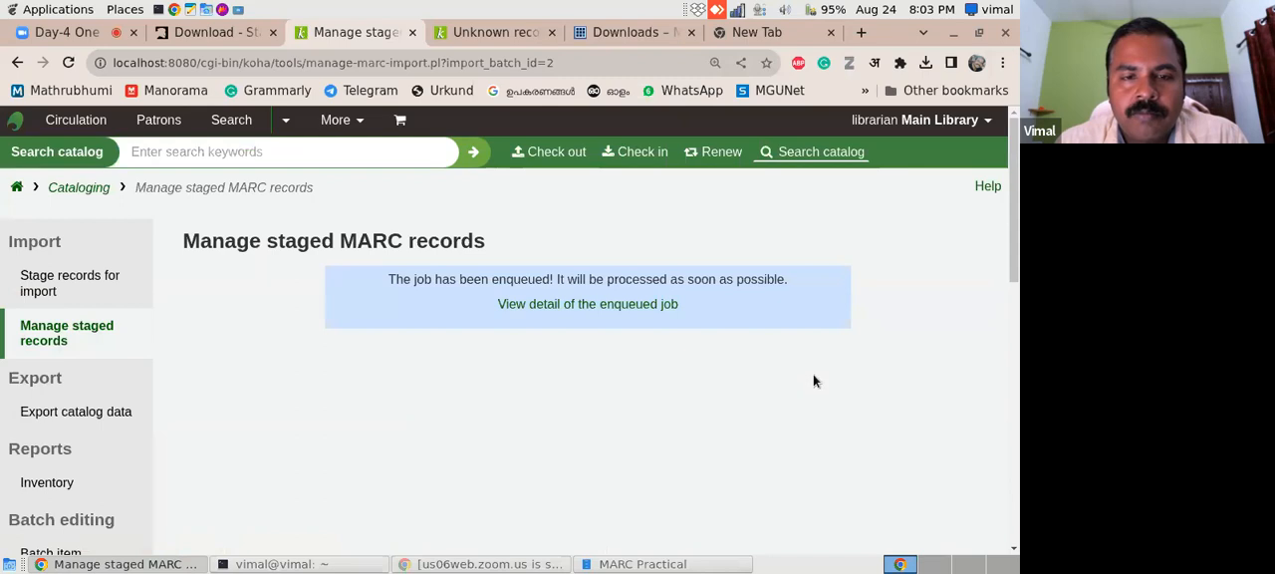
- View the import job's details and report, then return to the list of staged MARC records
key(F5)
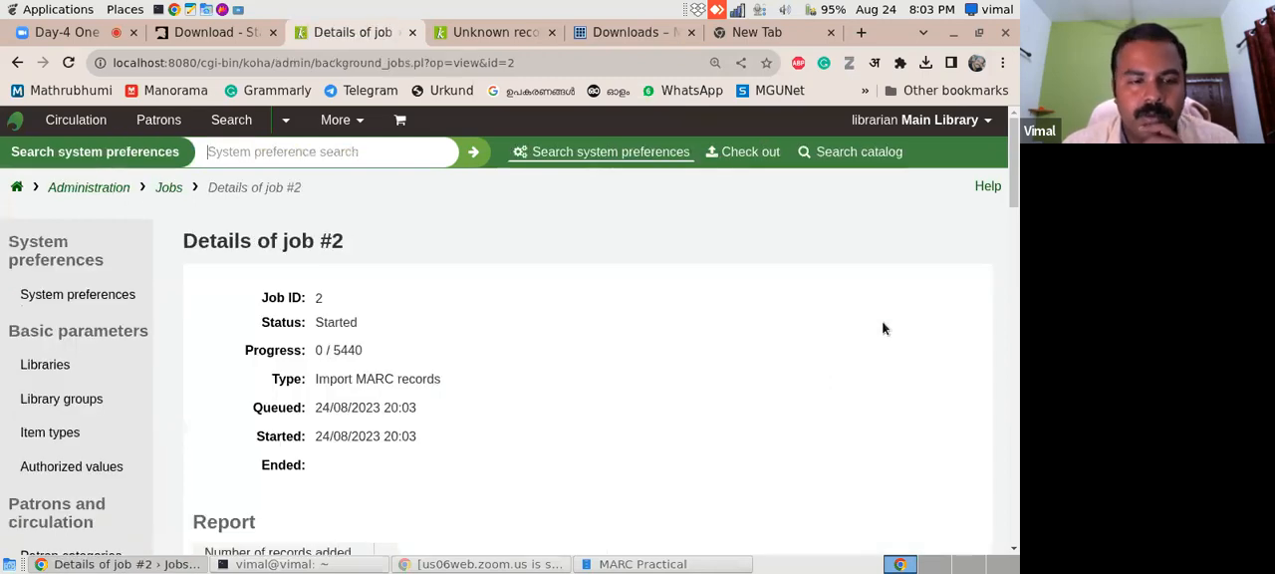
drag(1011, 182, 1003, 242)
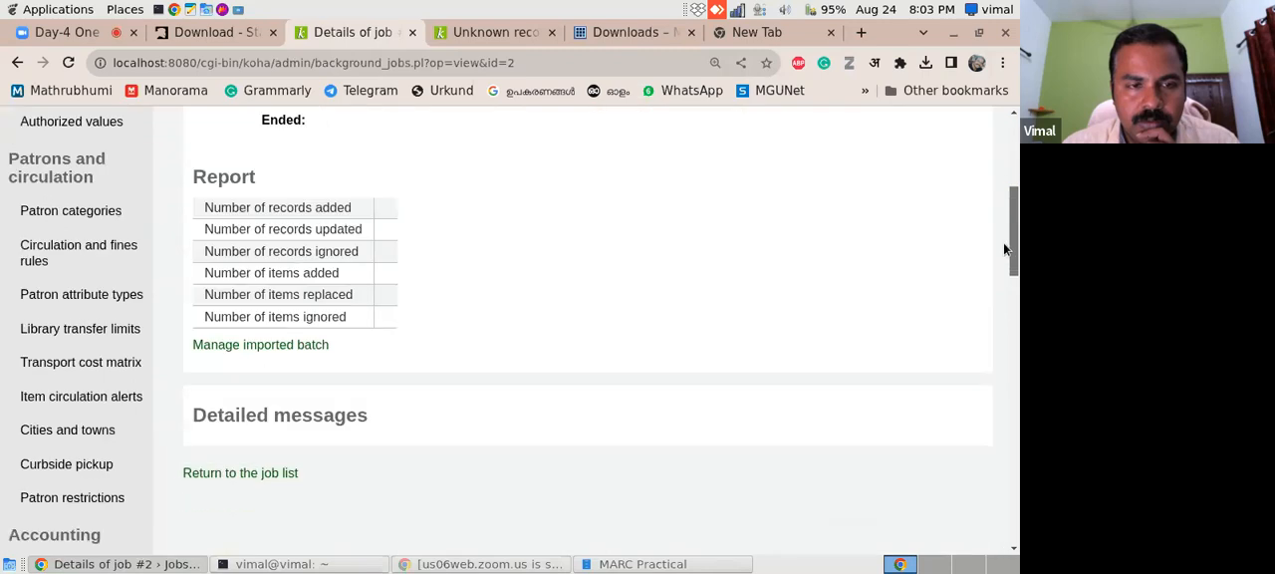
mouse_move(1014, 271)
mouse_down()
mouse_move(1011, 329)
mouse_move(1010, 268)
mouse_up()
click(274, 355)
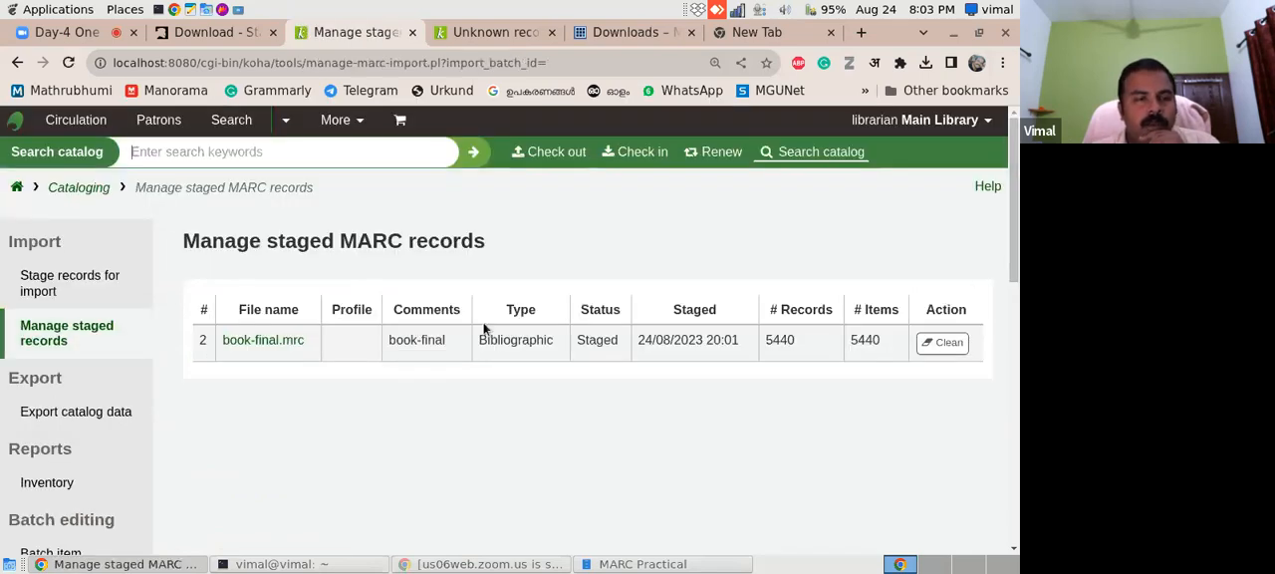
- Open 1.xlsx from the MARC Practical folder for the title Pediatric Procedures and search the Koha catalog for it
click(638, 564)
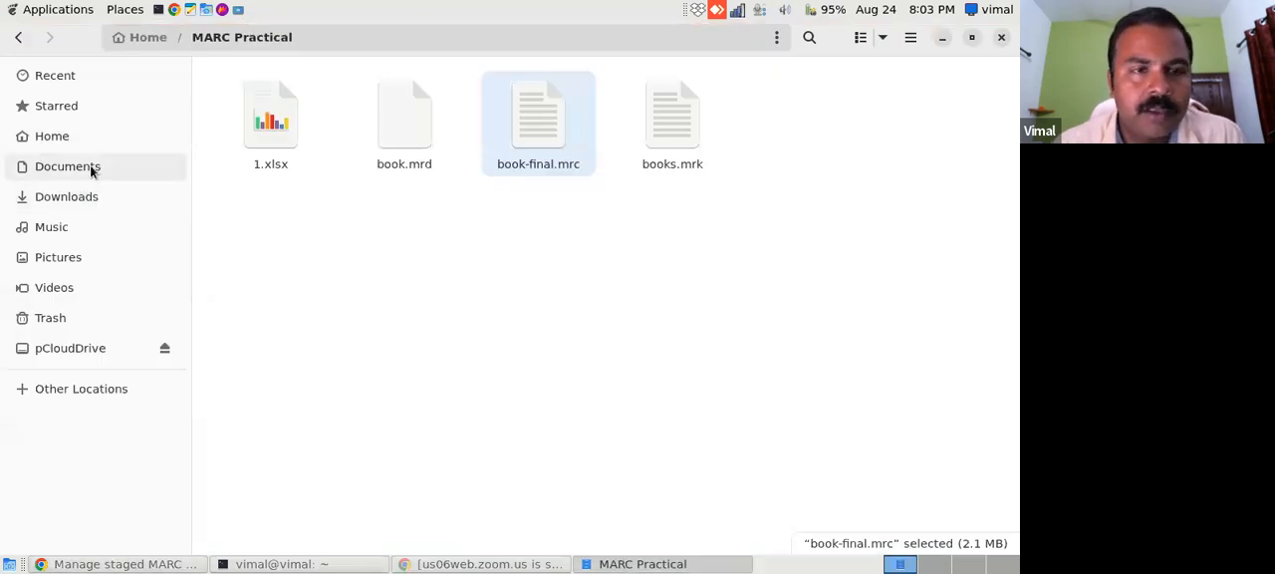
double_click(259, 118)
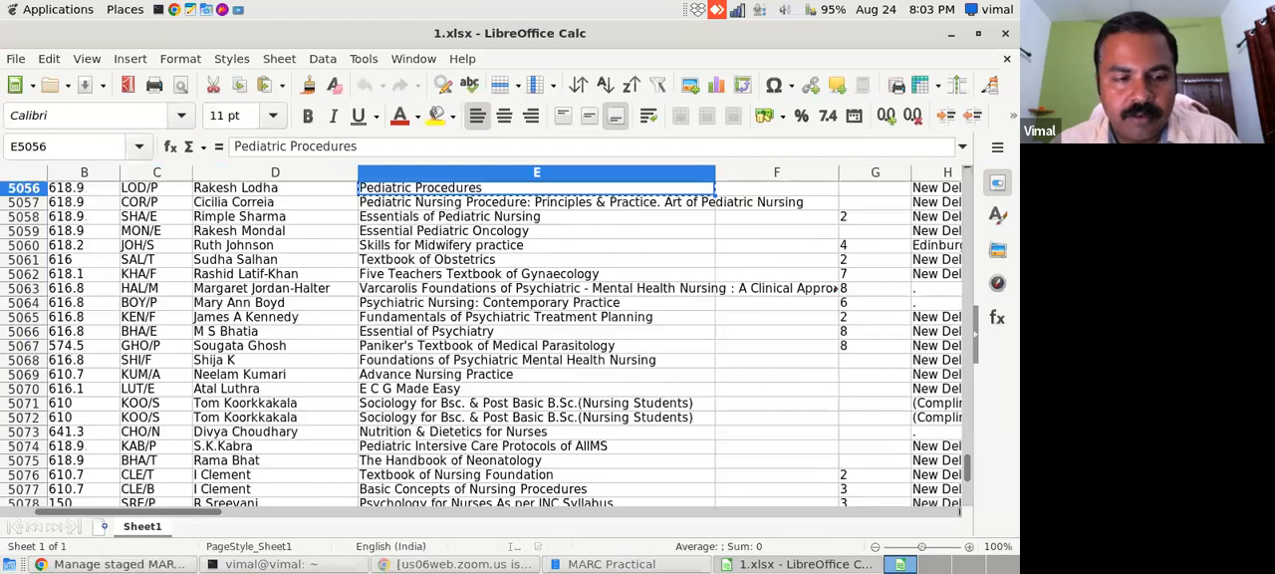
click(125, 566)
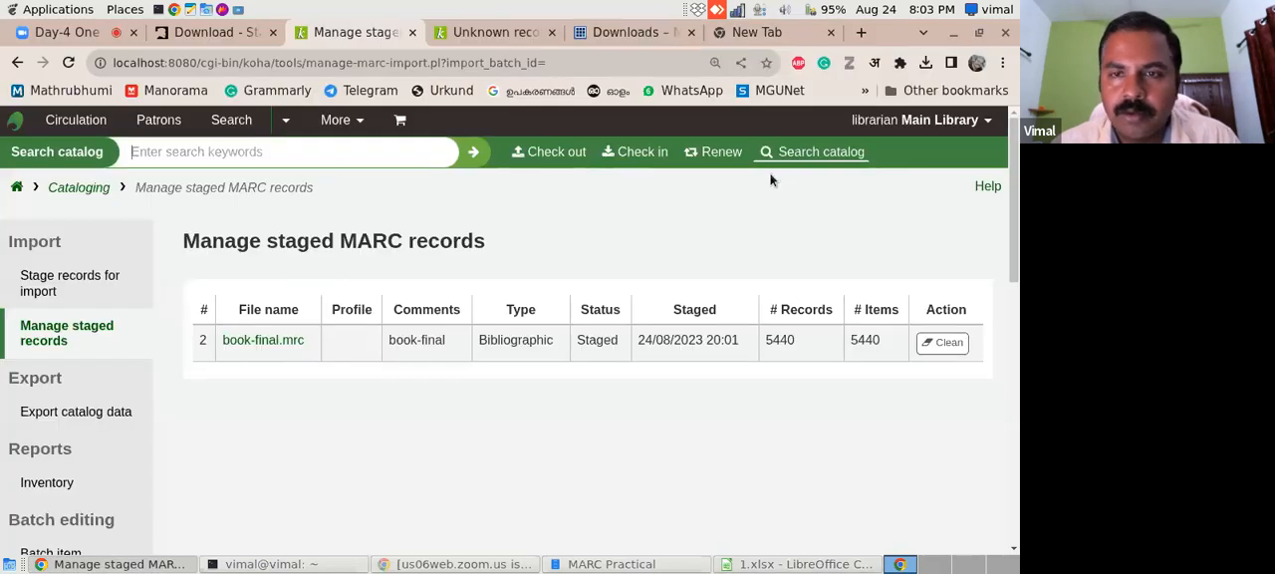
click(421, 154)
text(Pediatric Procedures)
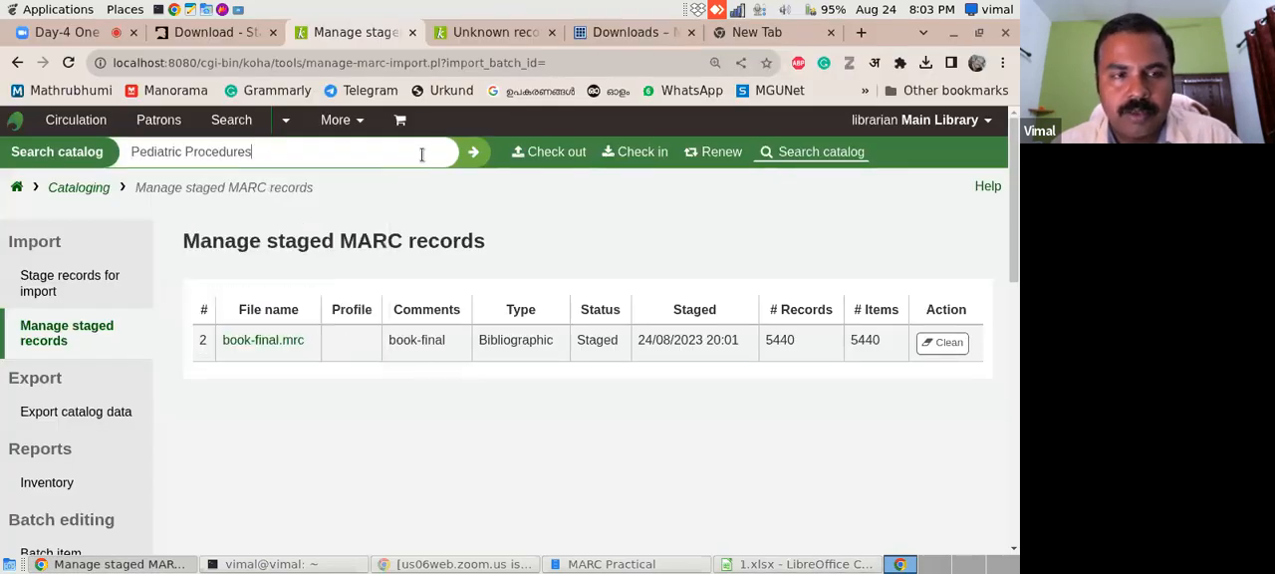
key(Return)
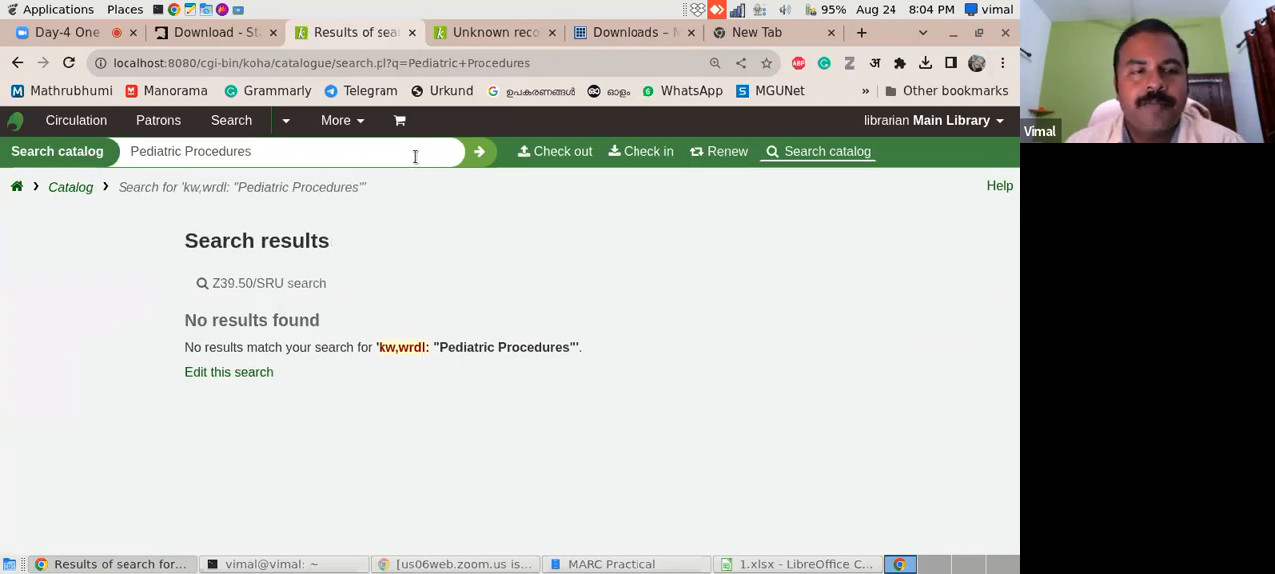
- Return to the staged MARC records list, reload it and reopen the book-final.mrc batch
click(17, 62)
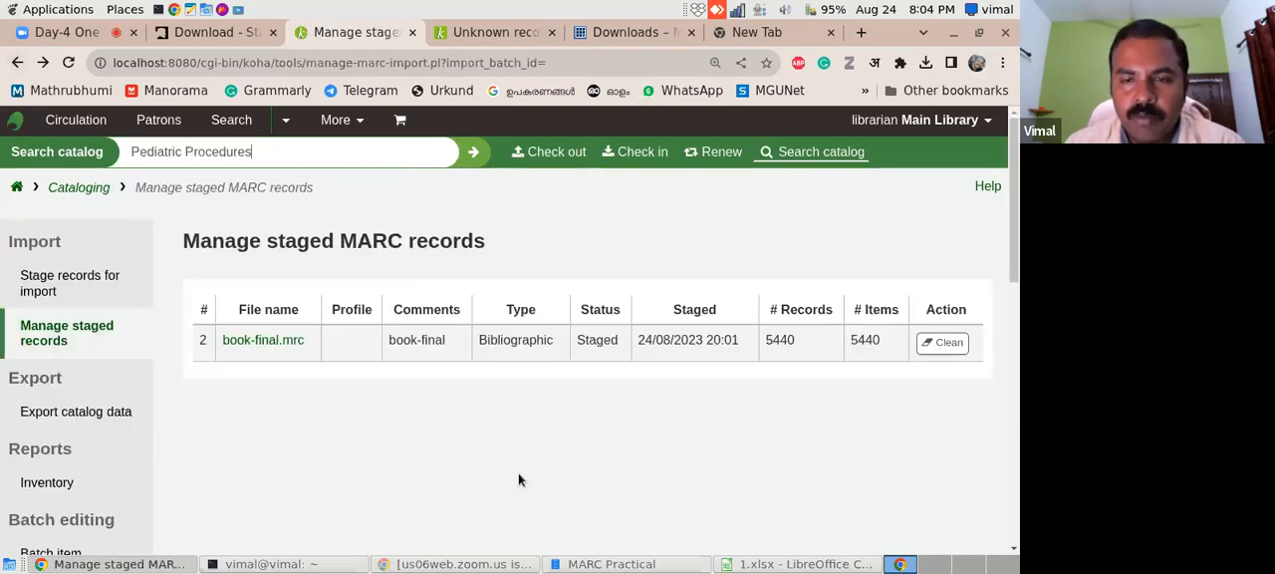
click(52, 339)
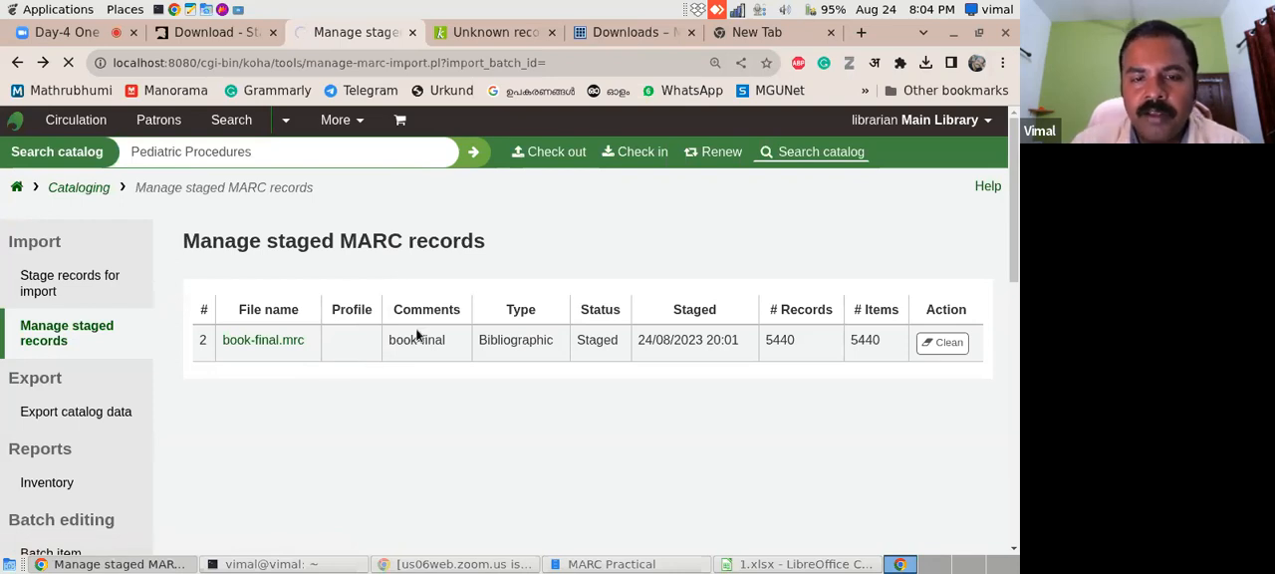
click(283, 342)
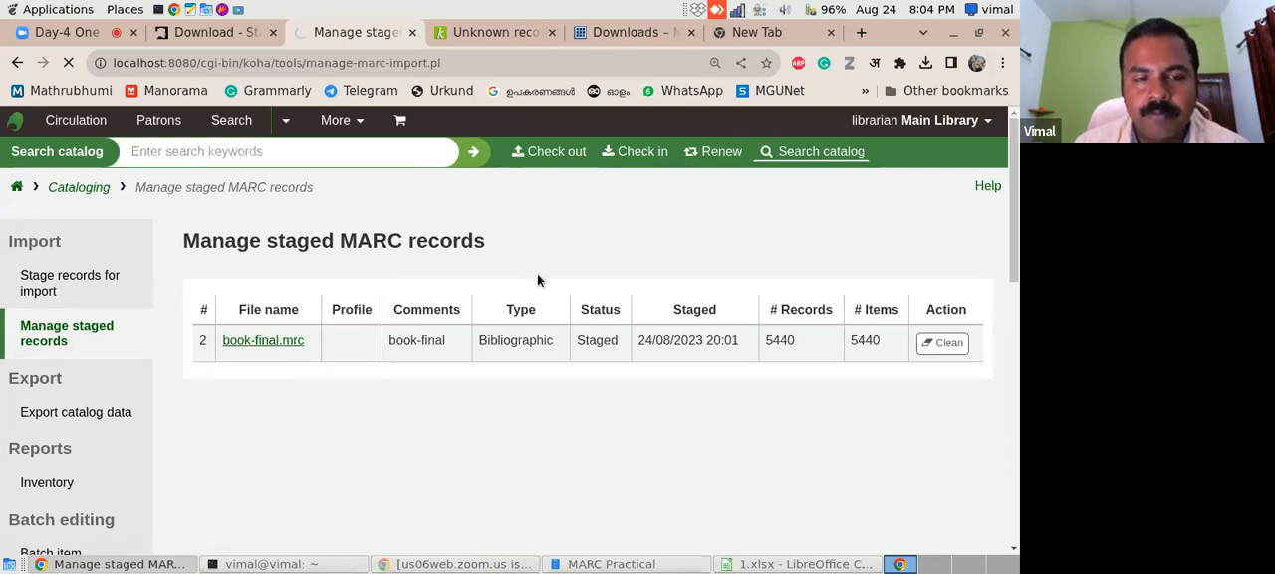
- Choose Books, Booklets, Workbooks as the framework for new records again and rerun the import of the reopened batch into the catalog
scroll(1000, 345, down, 5)
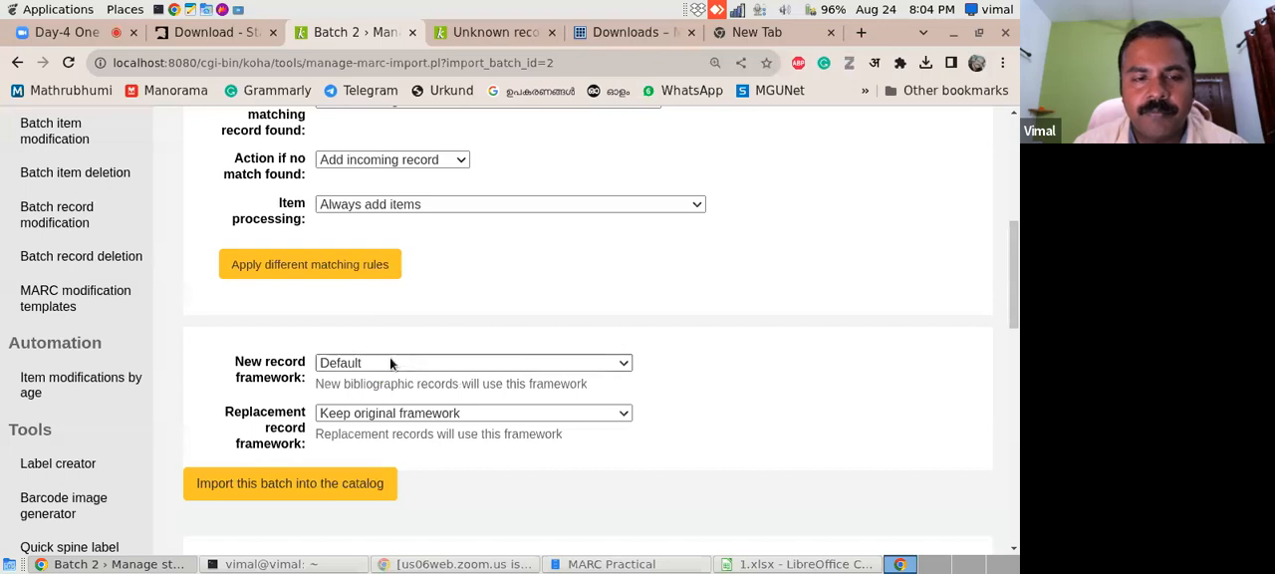
click(384, 361)
click(369, 233)
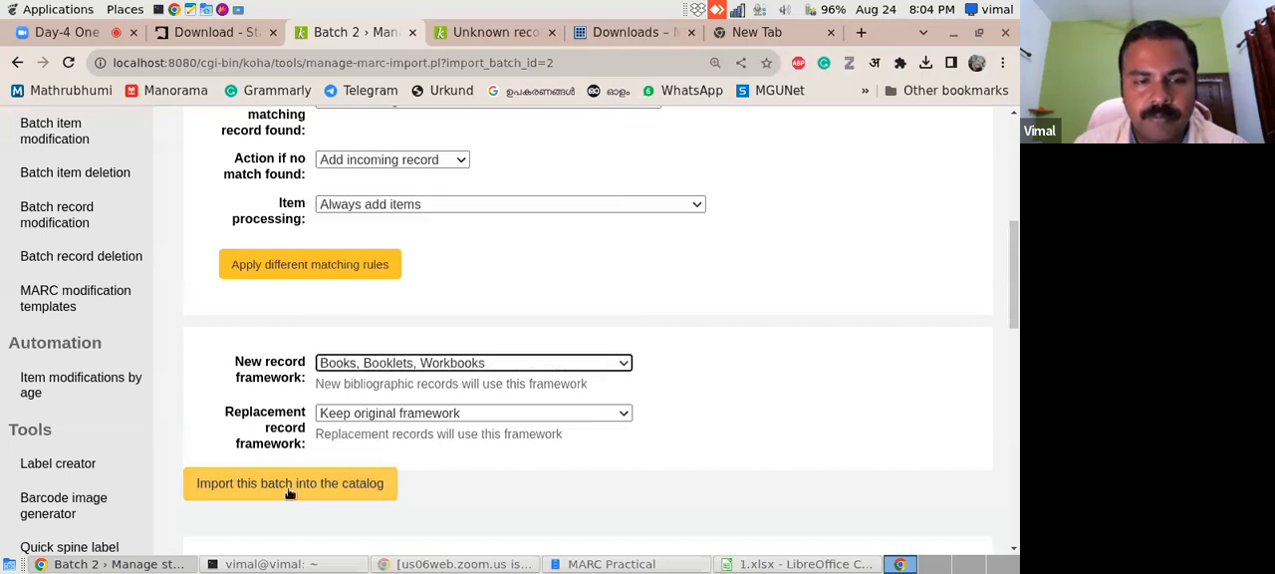
click(290, 484)
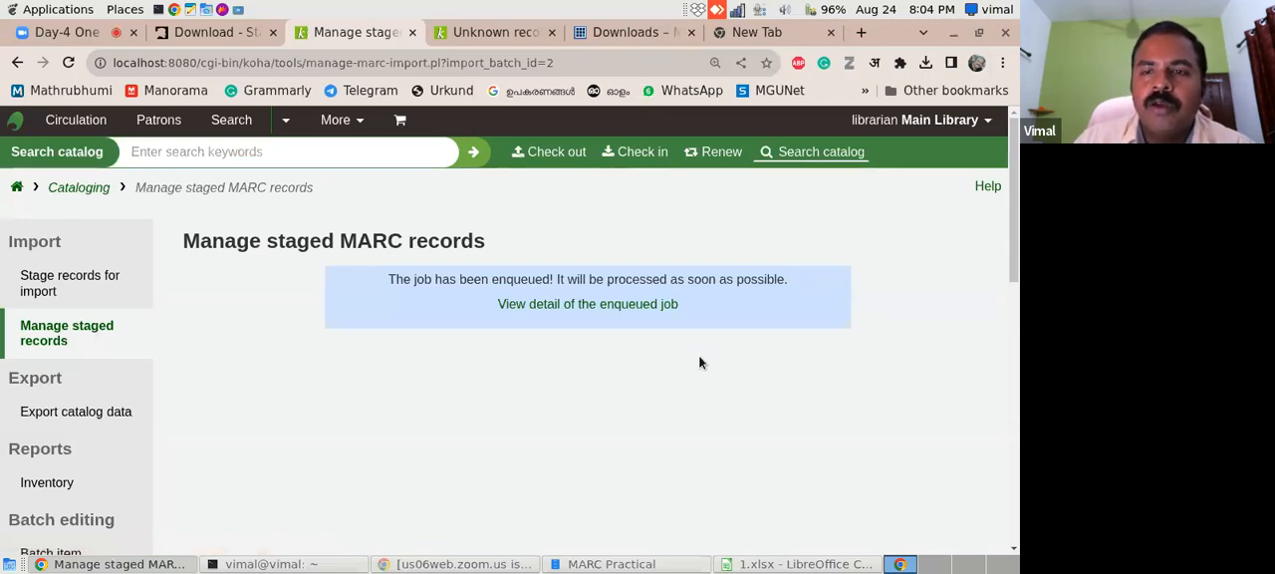
- Reload the enqueued import page in Koha and open the Koha Geek blog in place of the MarcEdit downloads page
click(68, 62)
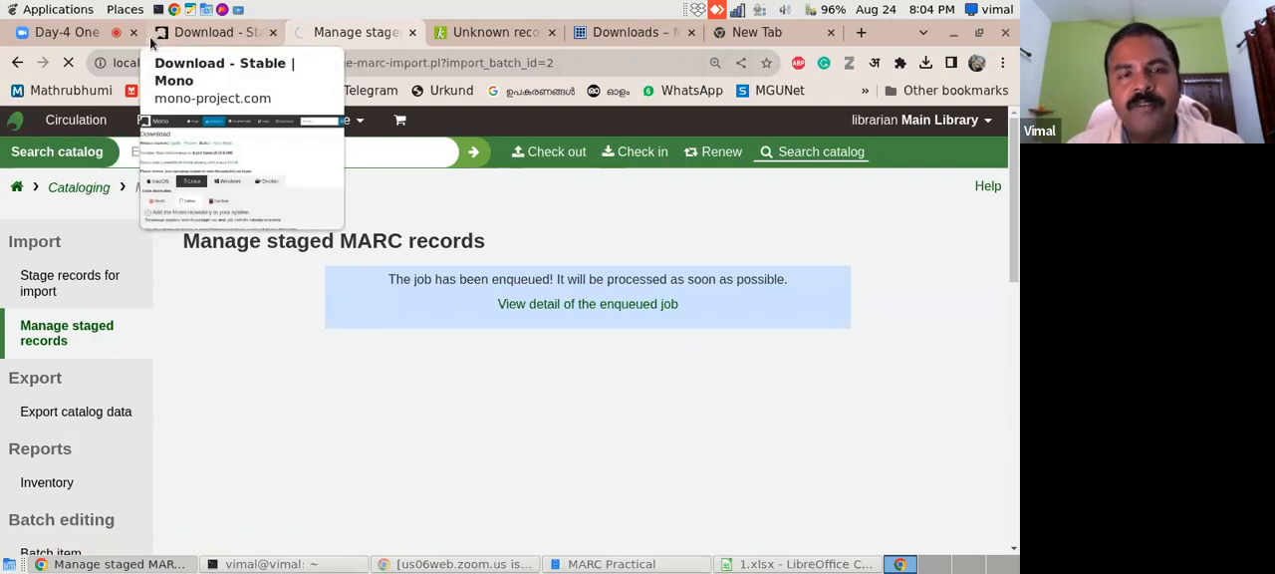
click(604, 30)
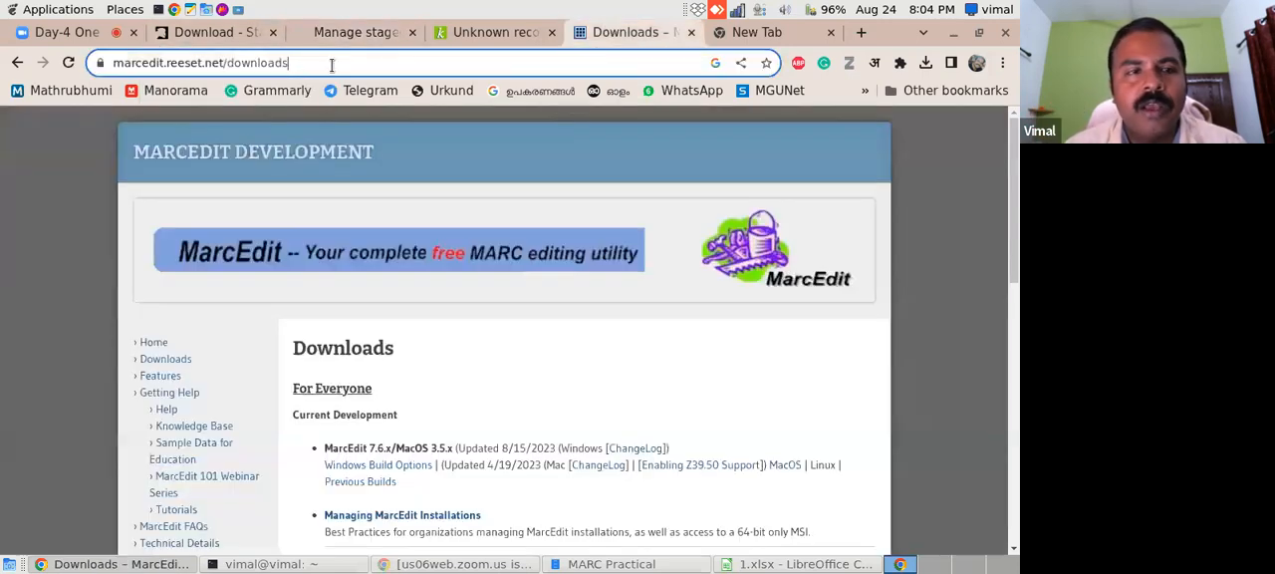
click(251, 61)
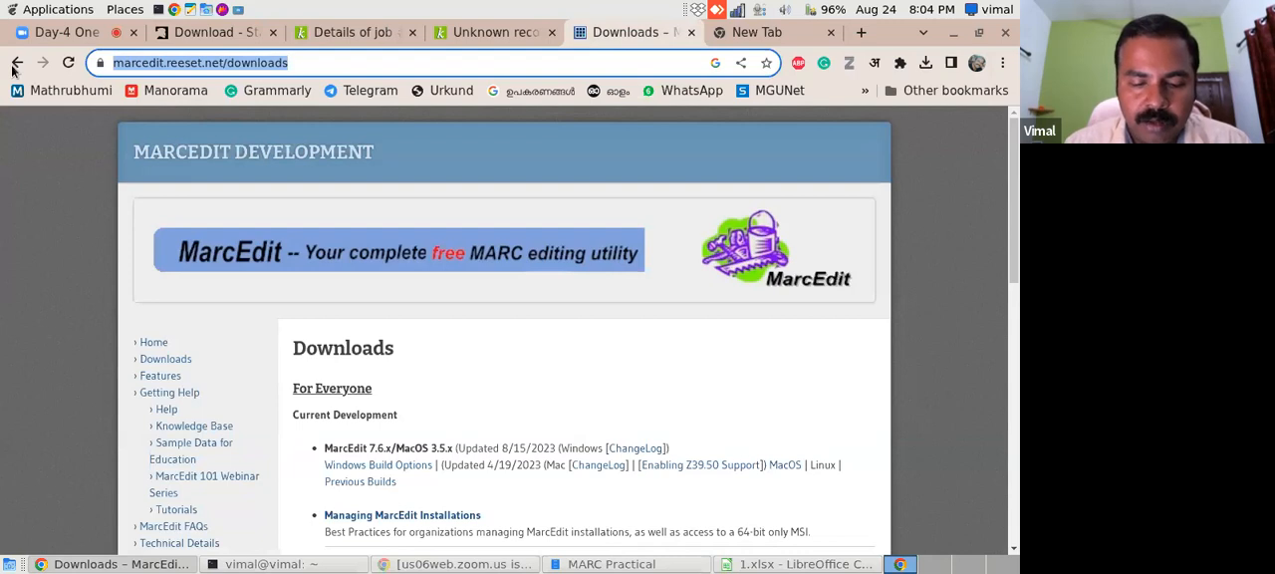
text(koha)
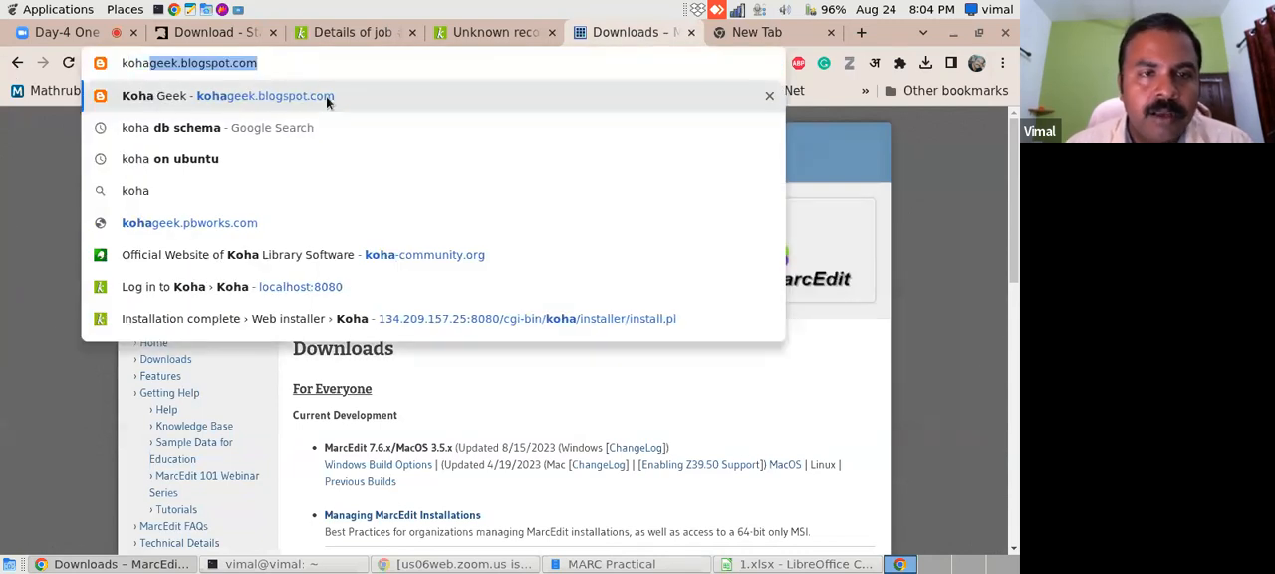
click(326, 96)
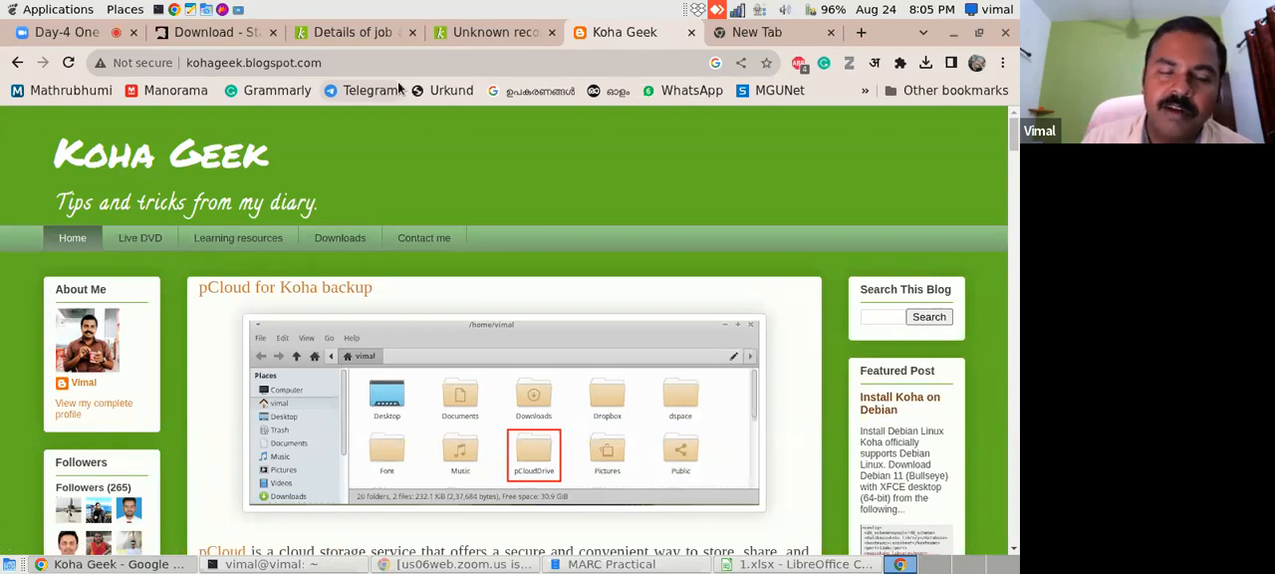
- Open the blog posts labelled upgrade and select the command sudo koha-rebuild-zebra -v -f library in the Rebuild the Zebra Index section
drag(1015, 138, 987, 502)
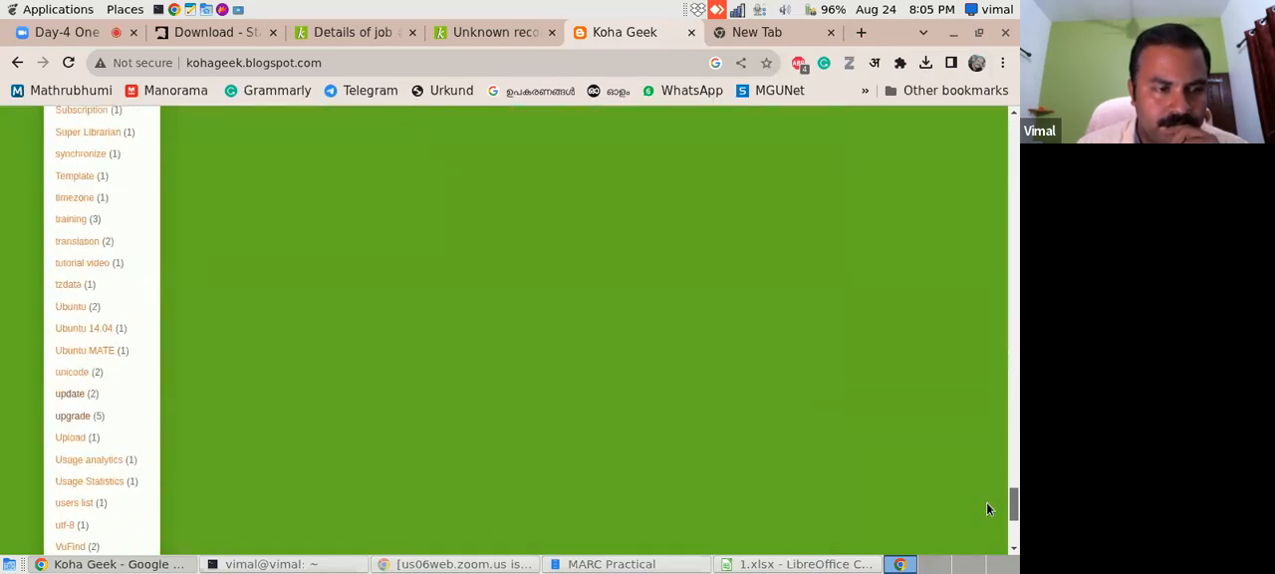
click(71, 422)
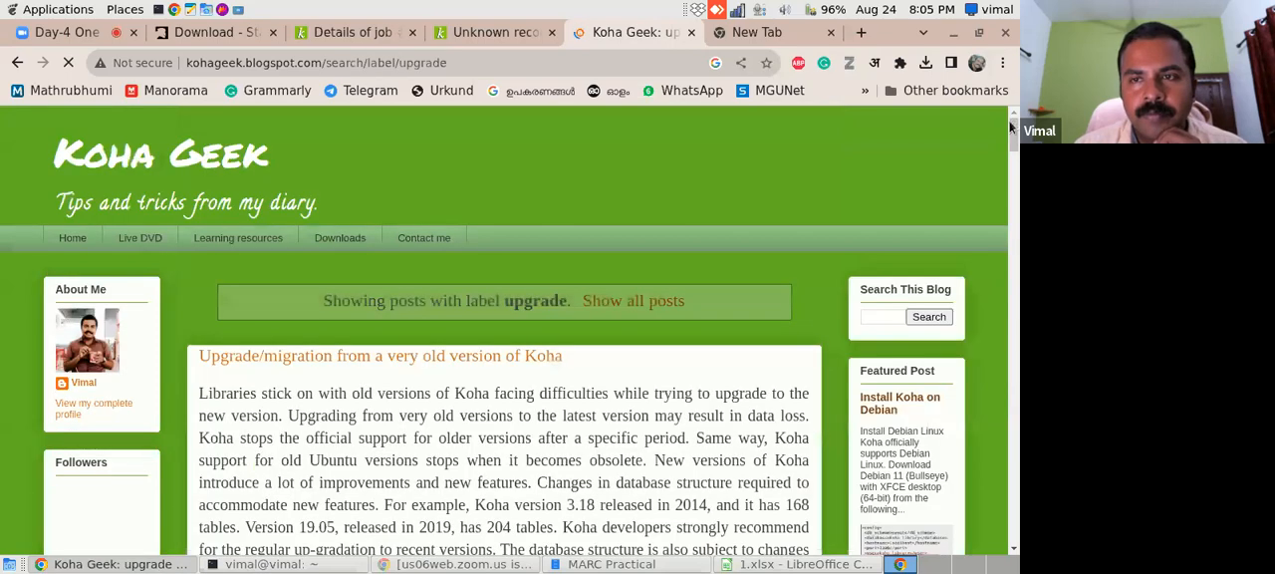
drag(1009, 125, 990, 366)
drag(200, 324, 556, 325)
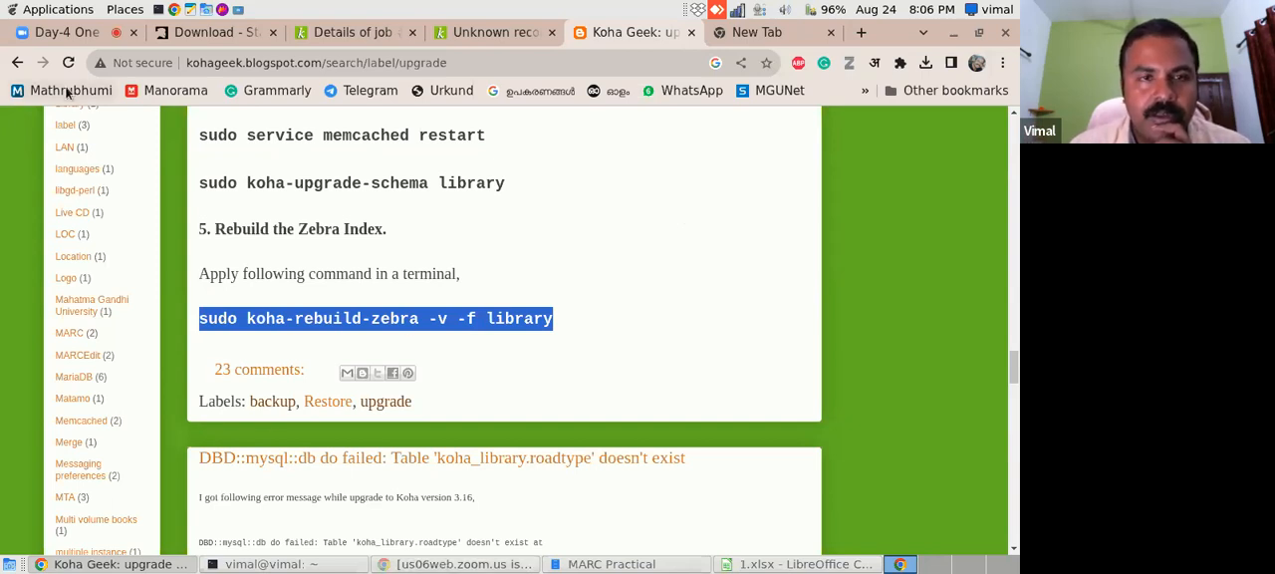
- View the details of import job #3 in Koha, including its report and detailed messages
click(484, 36)
click(339, 36)
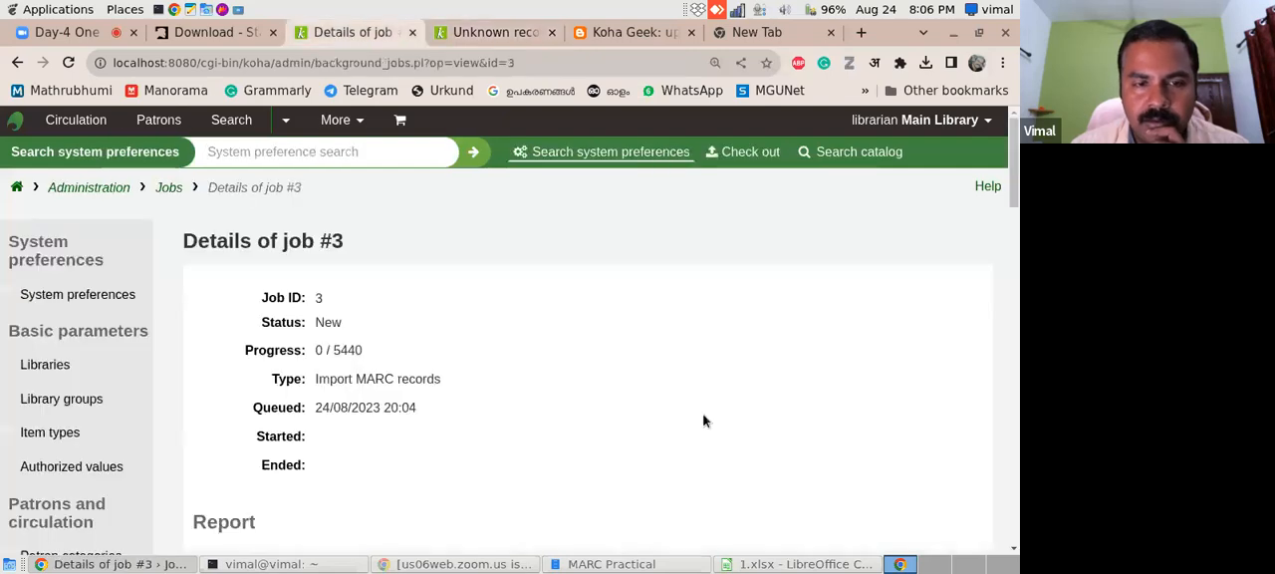
drag(1011, 192, 1012, 265)
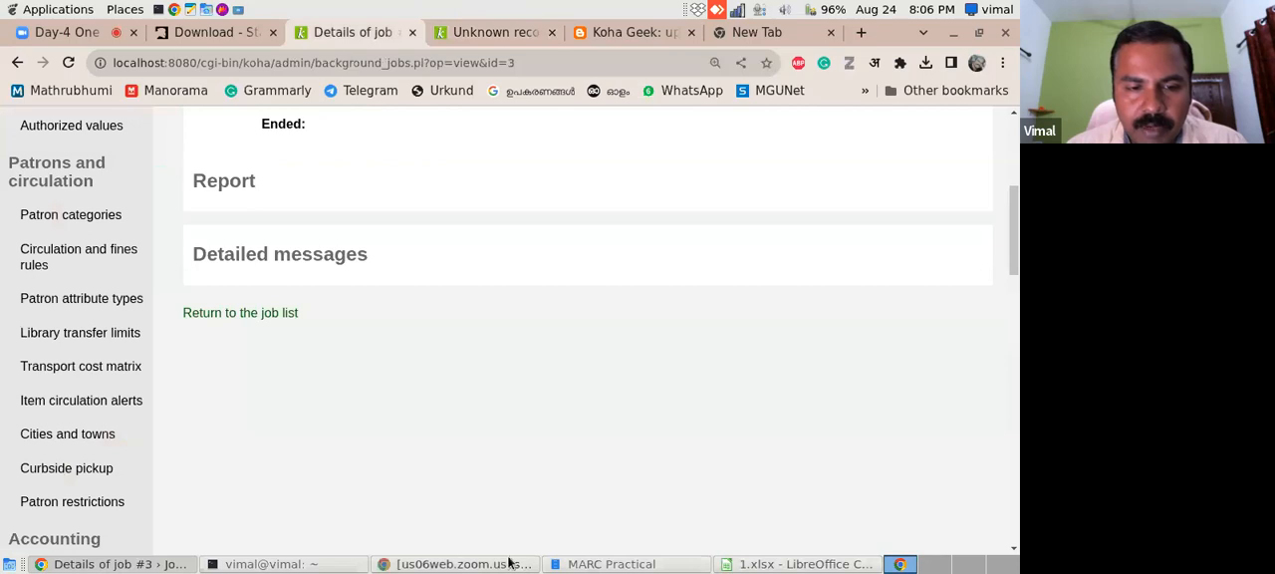
click(261, 564)
right_click(354, 365)
click(383, 415)
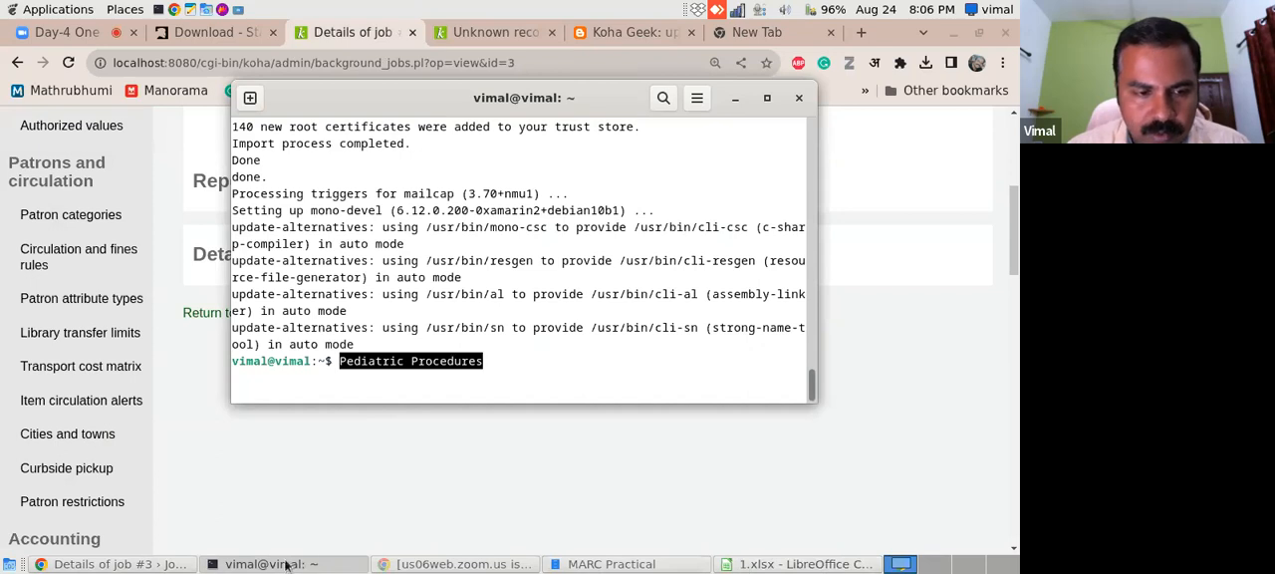
- Copy the command sudo koha-rebuild-zebra -v -f library from the blog post on upgrading Koha
click(608, 32)
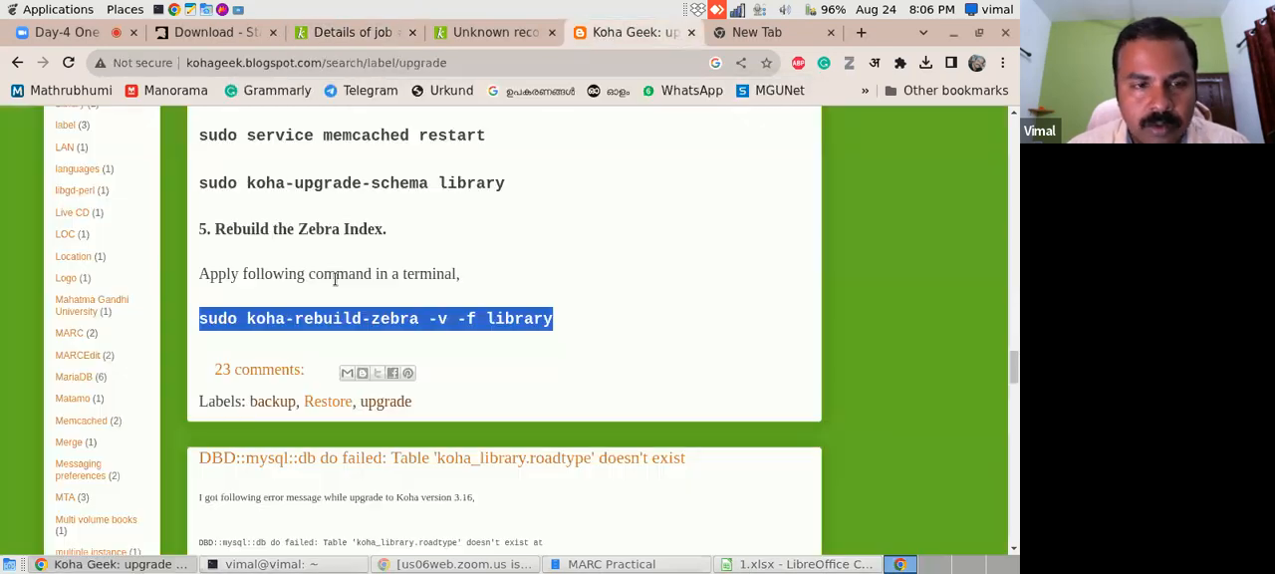
right_click(299, 317)
click(319, 332)
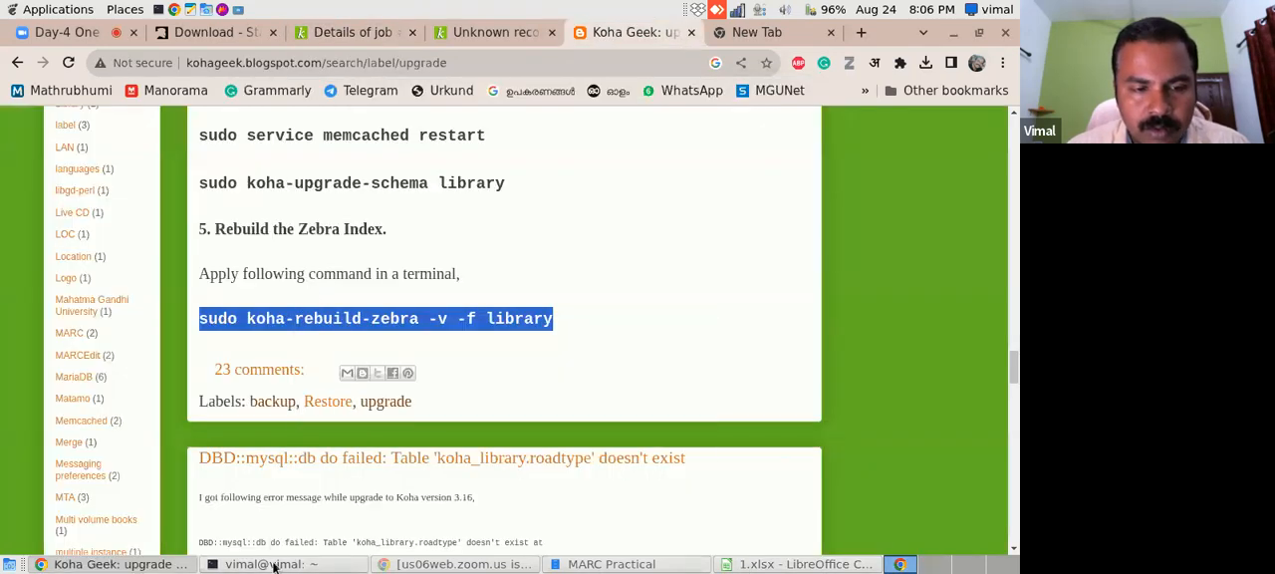
- Clear the stray Pediatric Procedures text from the terminal prompt and run sudo koha-rebuild-zebra -v -f library to rebuild the Zebra index
click(274, 564)
click(520, 378)
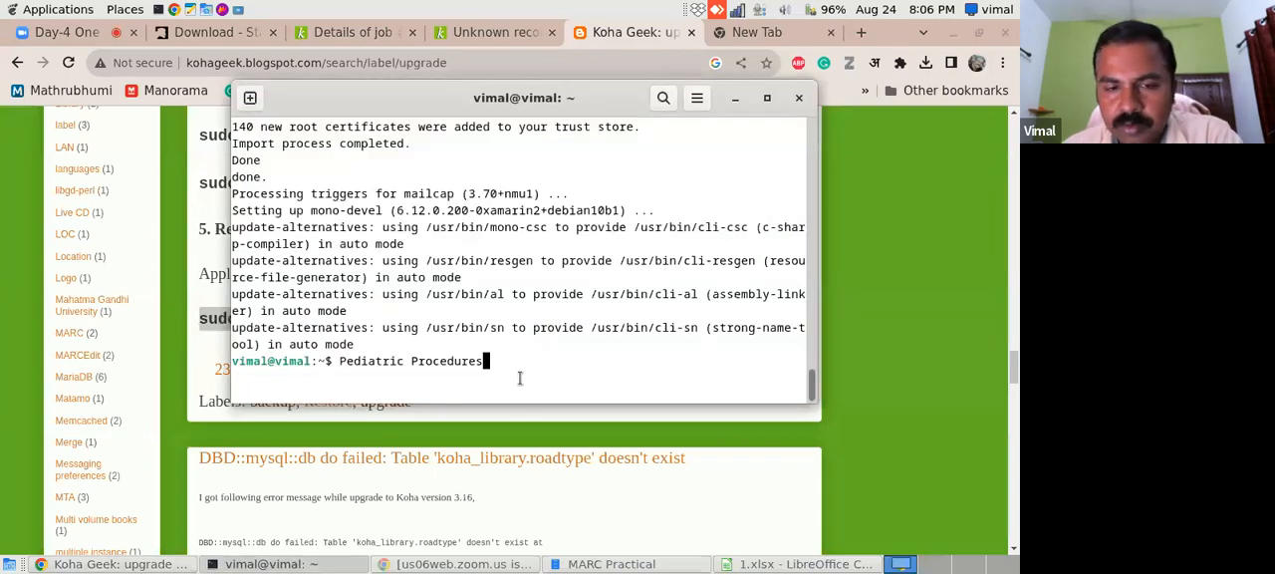
key(BackSpace)
key(BackSpace)
key(BackSpace)
key(BackSpace)
key(BackSpace)
key(BackSpace)
key(BackSpace)
key(BackSpace)
key(BackSpace)
key(BackSpace)
key(BackSpace)
key(BackSpace)
key(BackSpace)
key(BackSpace)
key(BackSpace)
key(BackSpace)
key(BackSpace)
key(BackSpace)
key(BackSpace)
key(BackSpace)
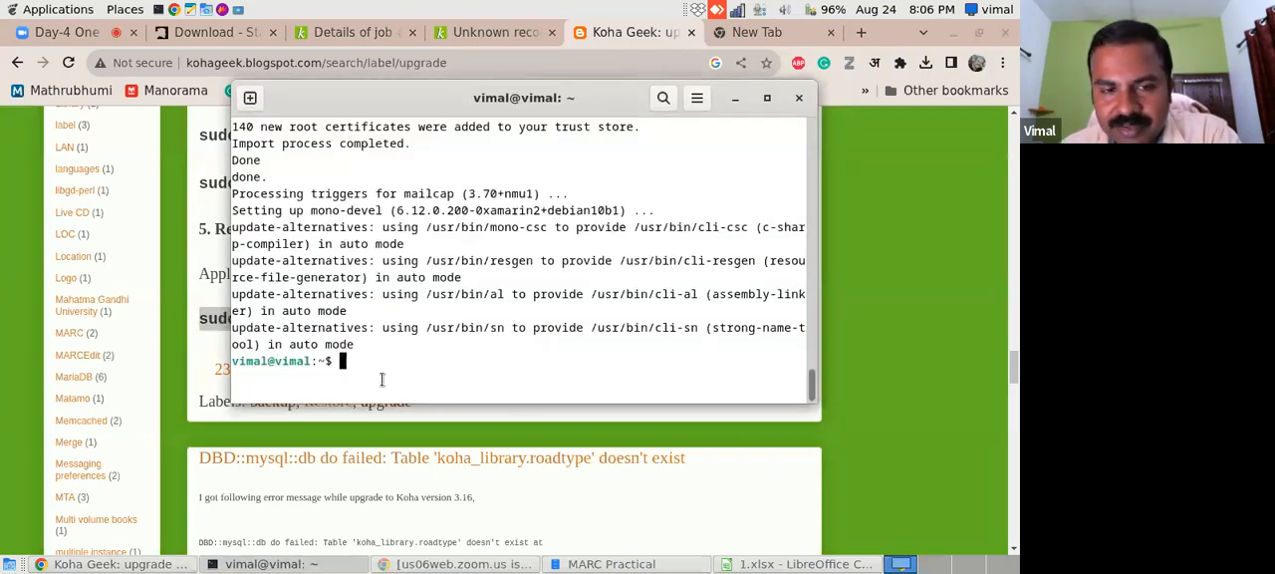
right_click(344, 362)
click(381, 416)
key(Return)
key(Return)
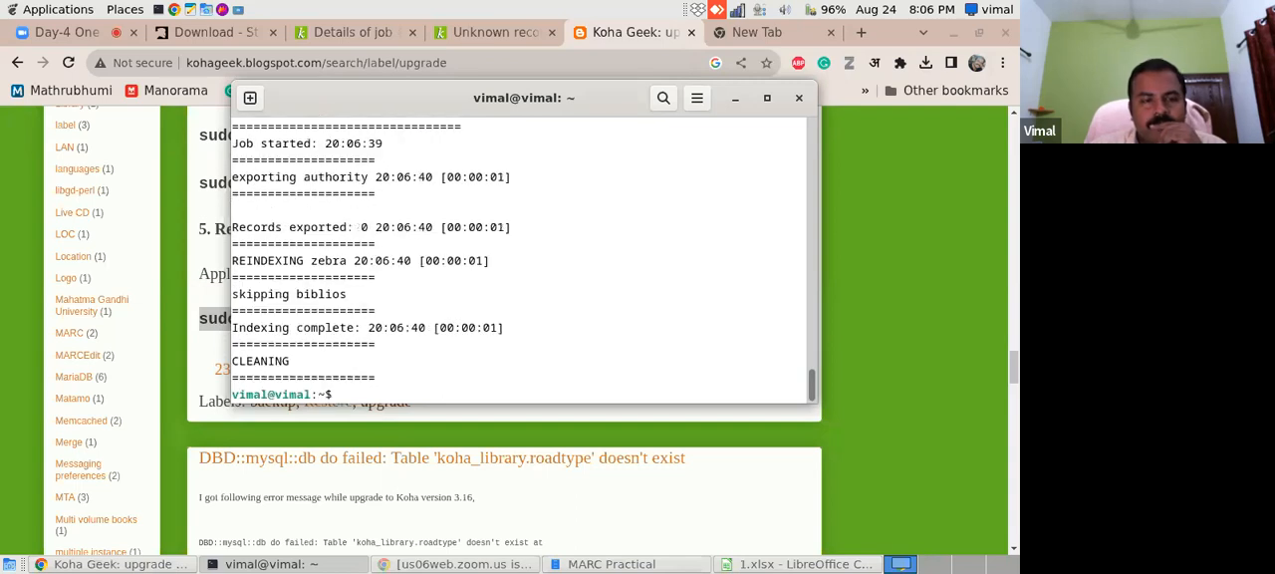
- Take the title Textbook of Obstetrics from 1.xlsx and search the Koha catalog for it
click(354, 38)
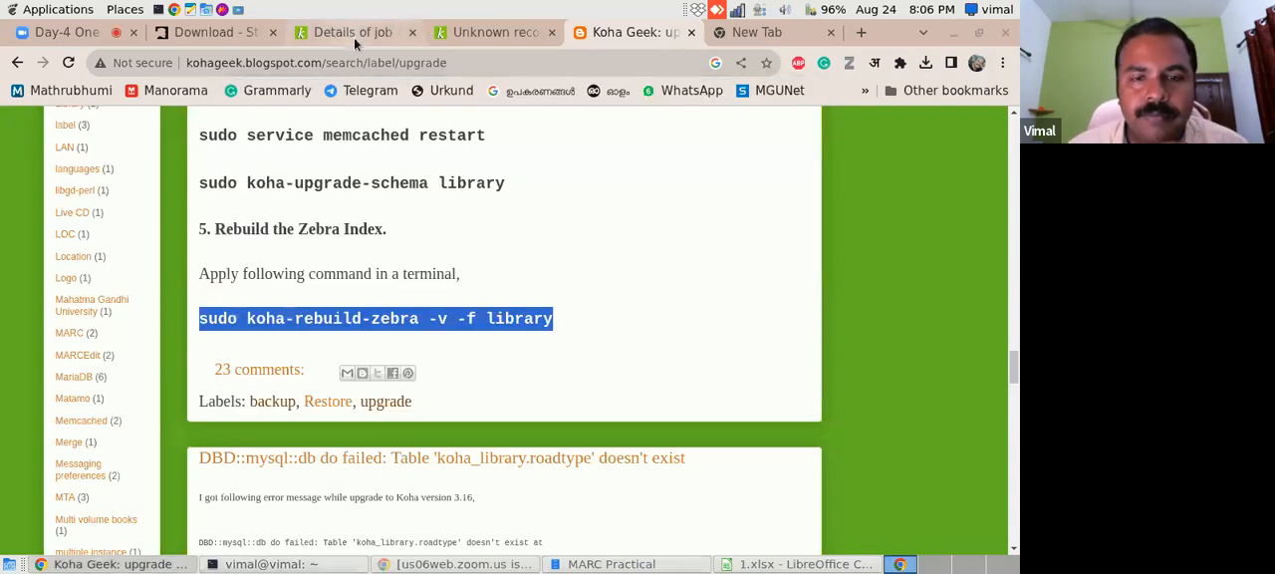
click(354, 37)
click(488, 34)
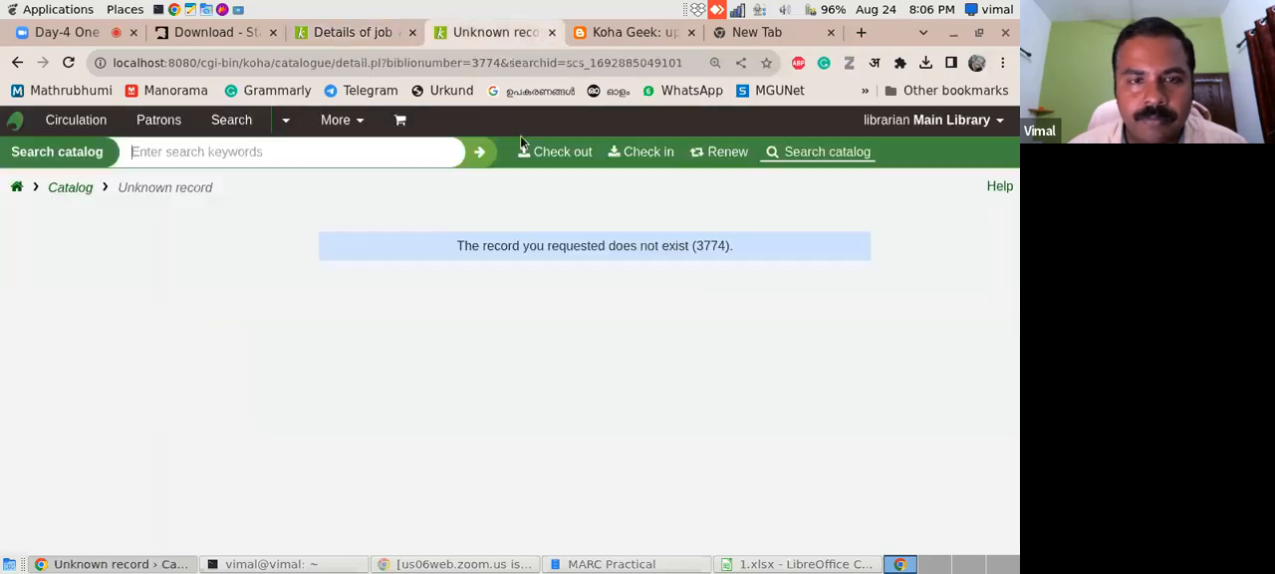
click(359, 160)
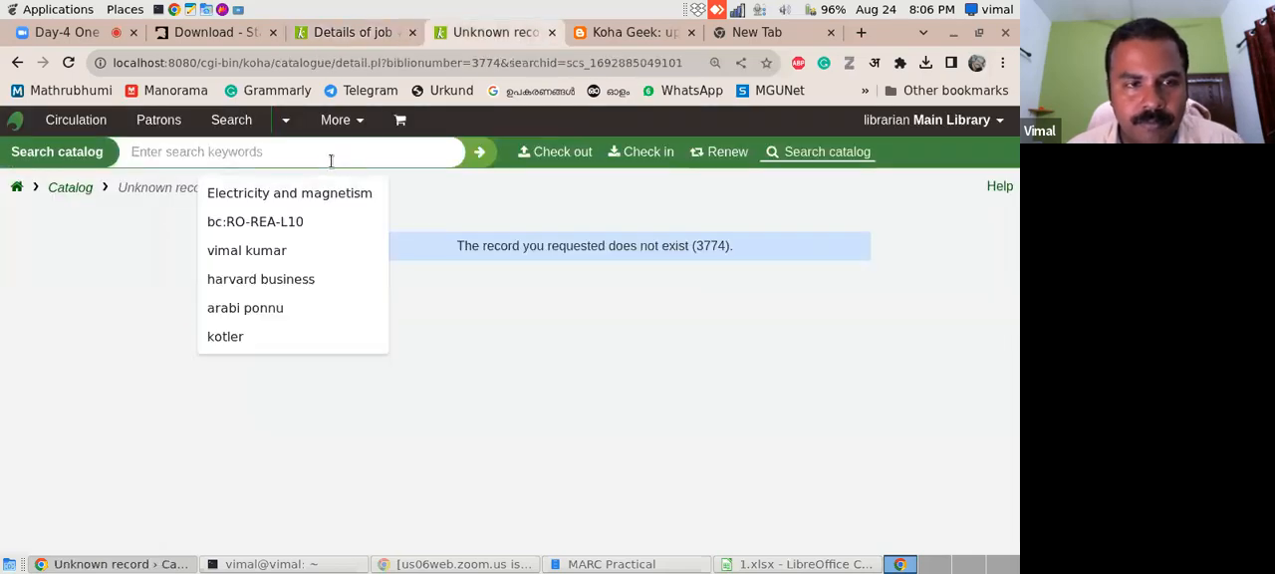
click(778, 564)
click(401, 260)
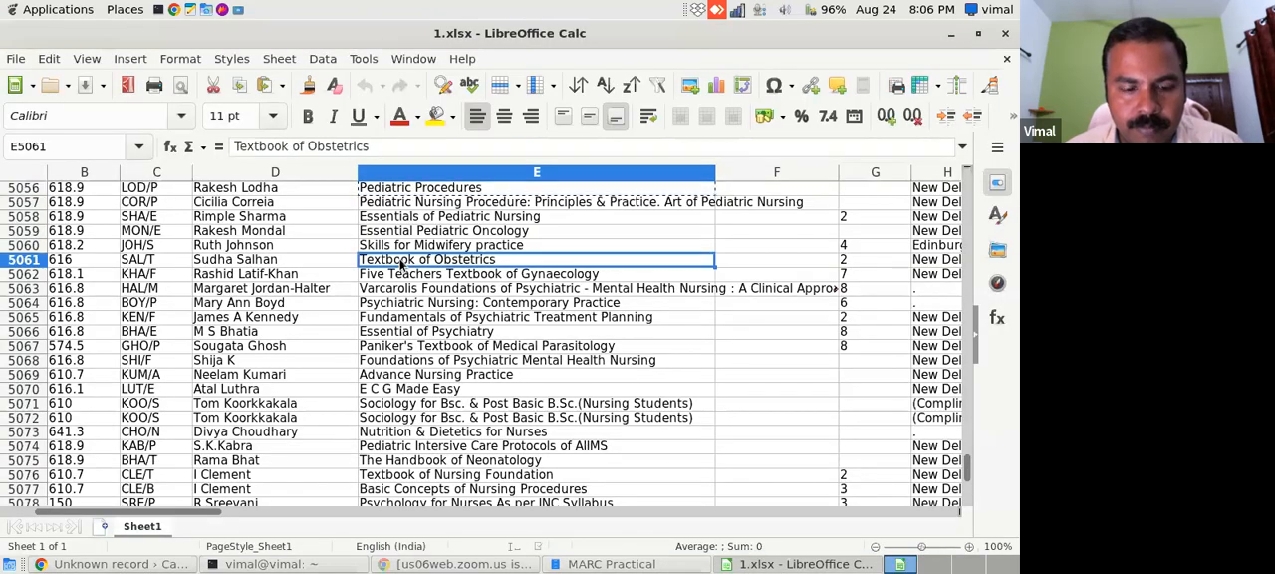
click(119, 564)
click(350, 163)
key(ctrl+v)
key(Return)
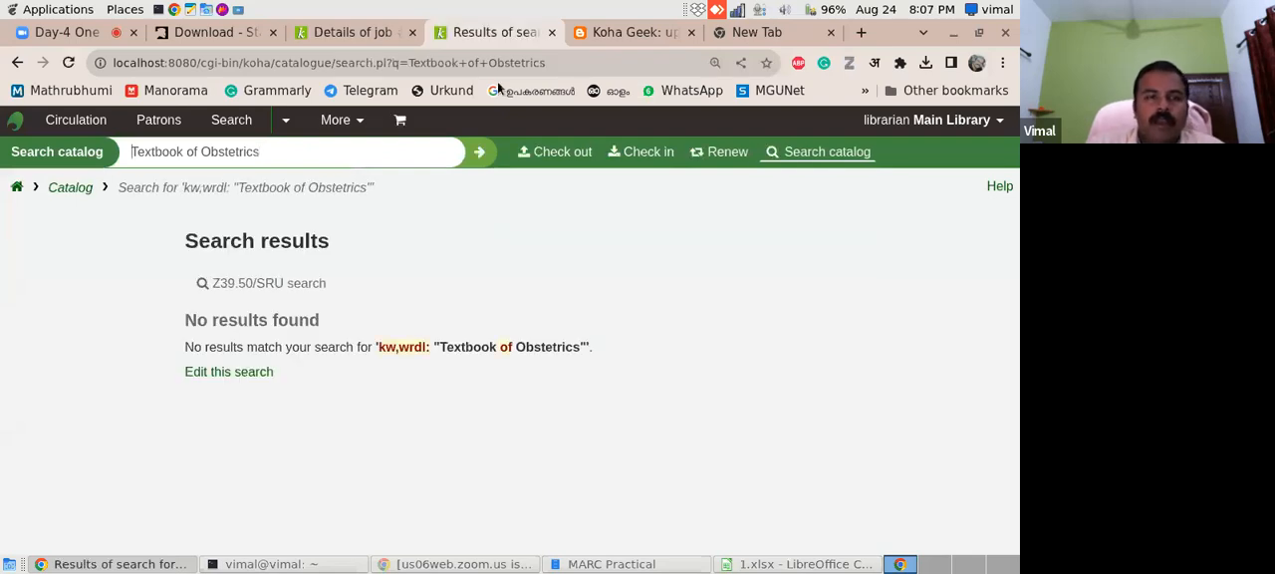
- Open the full Bulk marc import using command line post from the Koha Geek blog's Import label
click(620, 35)
drag(1018, 362, 1015, 314)
click(68, 404)
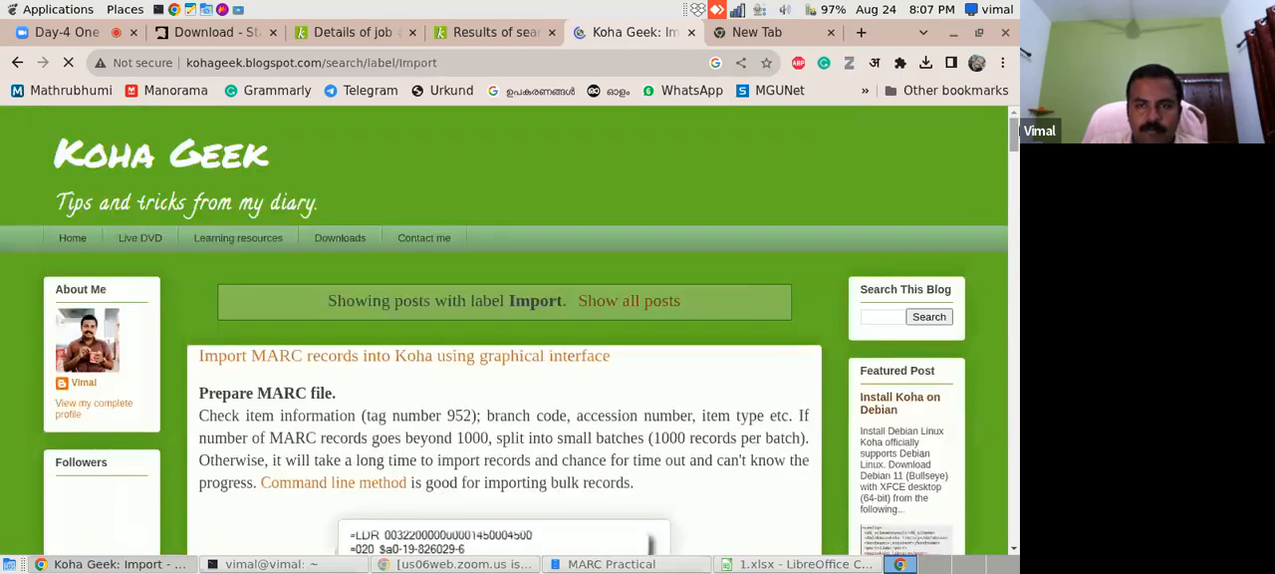
drag(1014, 141, 1017, 189)
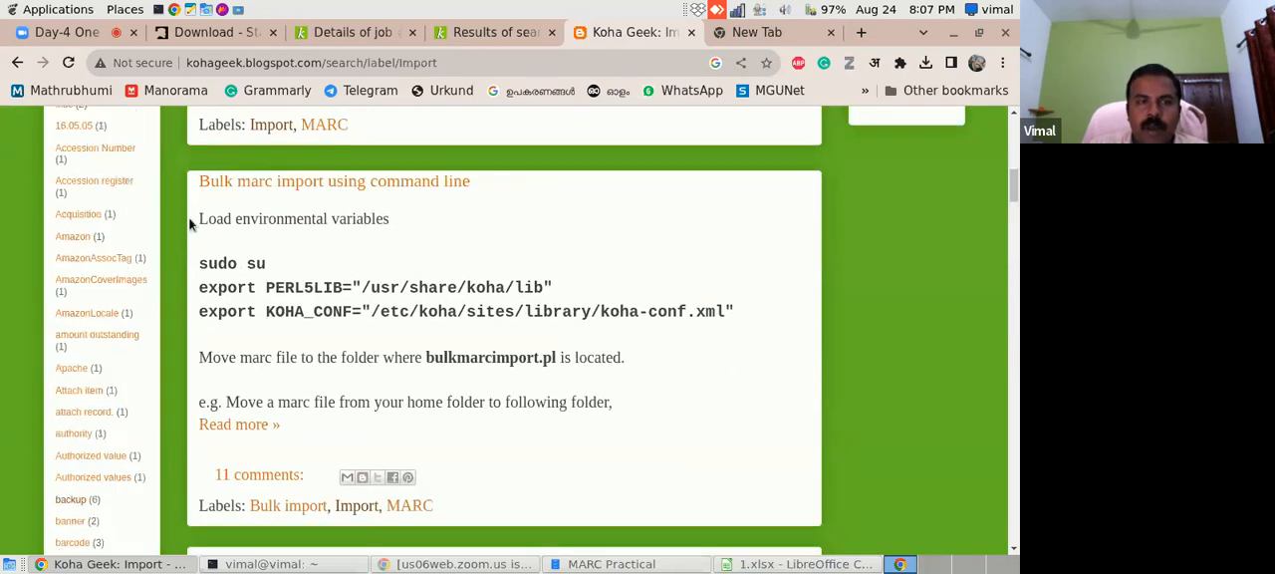
click(250, 427)
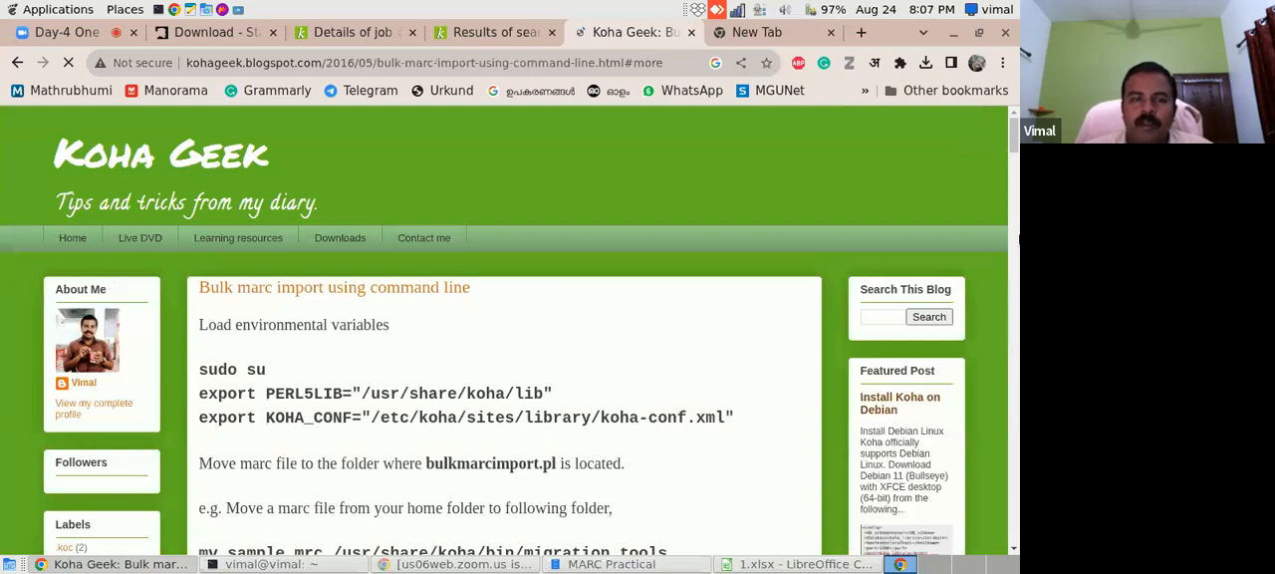
- Review the post's commands for loading the environment variables and moving the MARC file to the migration_tools folder
scroll(1018, 239, down, 10)
scroll(1018, 240, up, 8)
drag(201, 290, 755, 340)
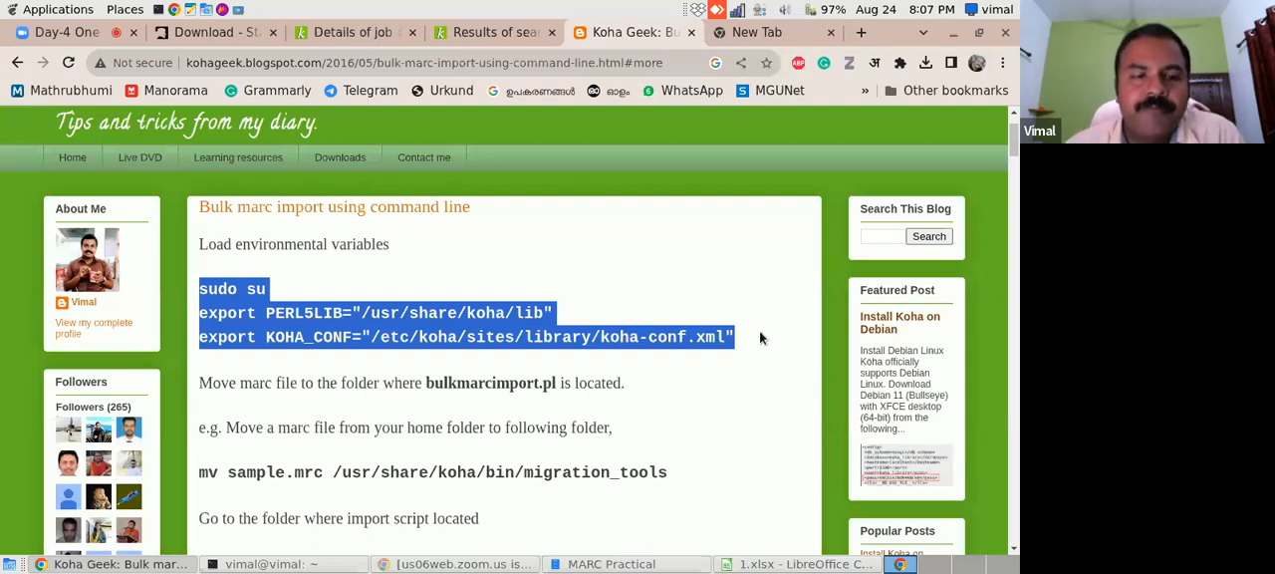
click(673, 397)
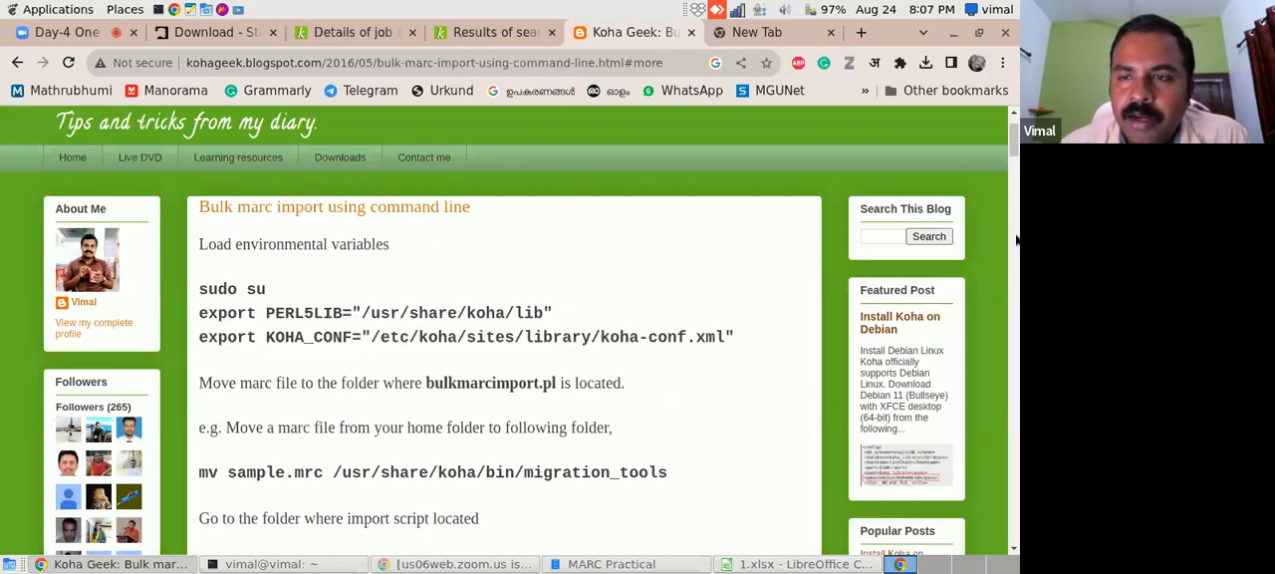
scroll(1016, 239, down, 3)
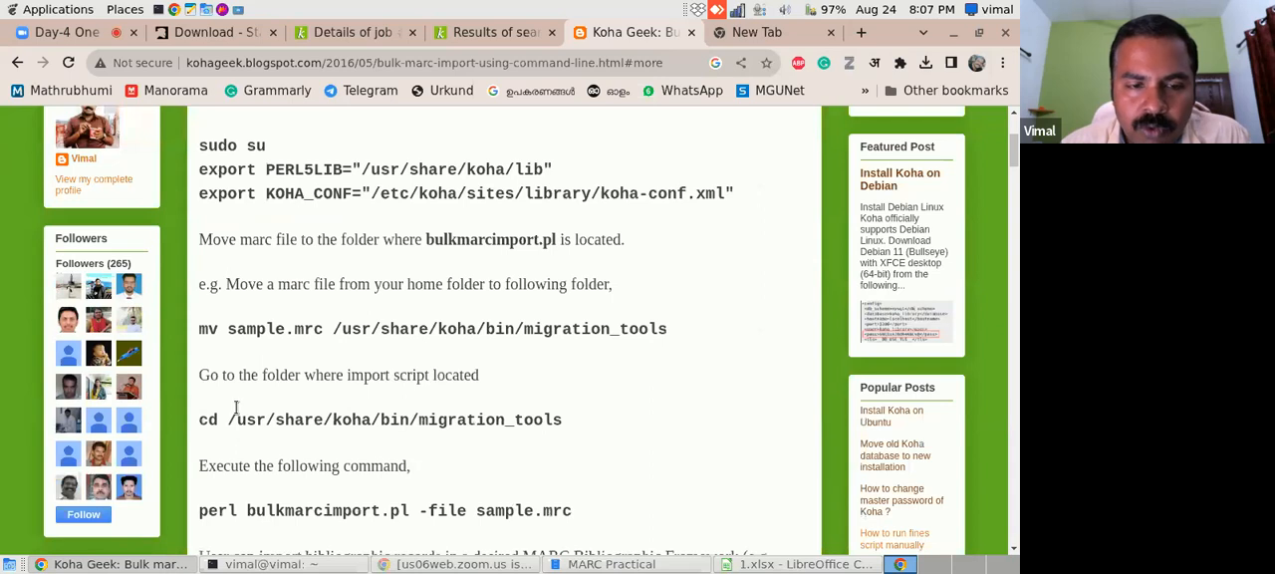
- Locate book-final.mrc in the MARC Practical folder and examine the post's migration_tools path and bulkmarcimport.pl command with the BKS framework
click(608, 564)
click(546, 140)
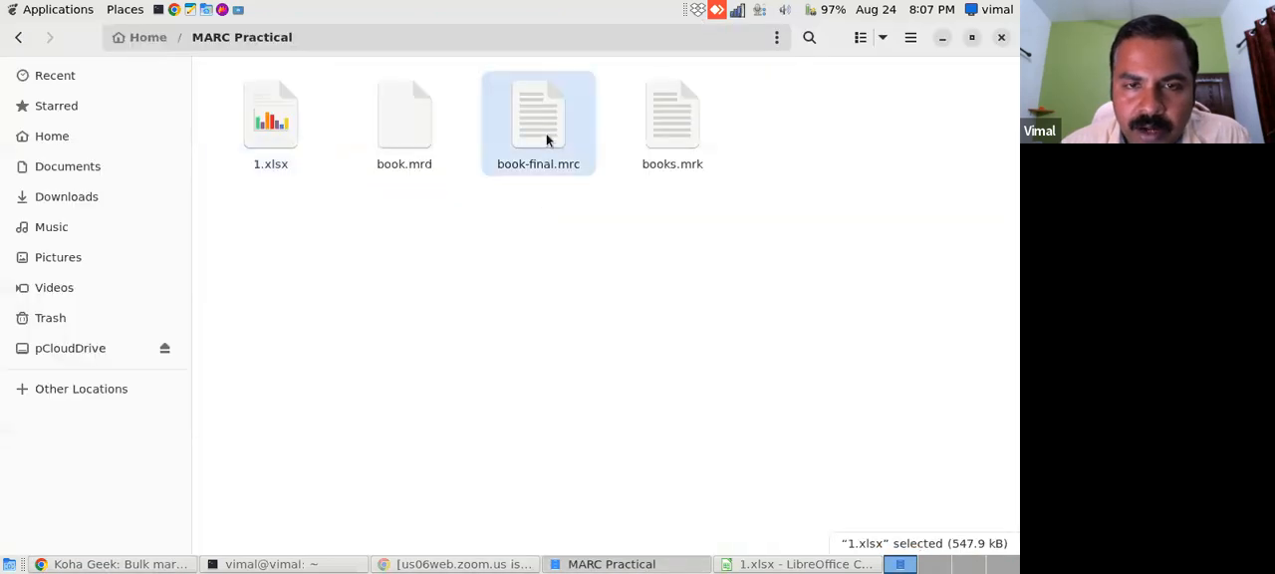
click(94, 564)
drag(336, 329, 685, 331)
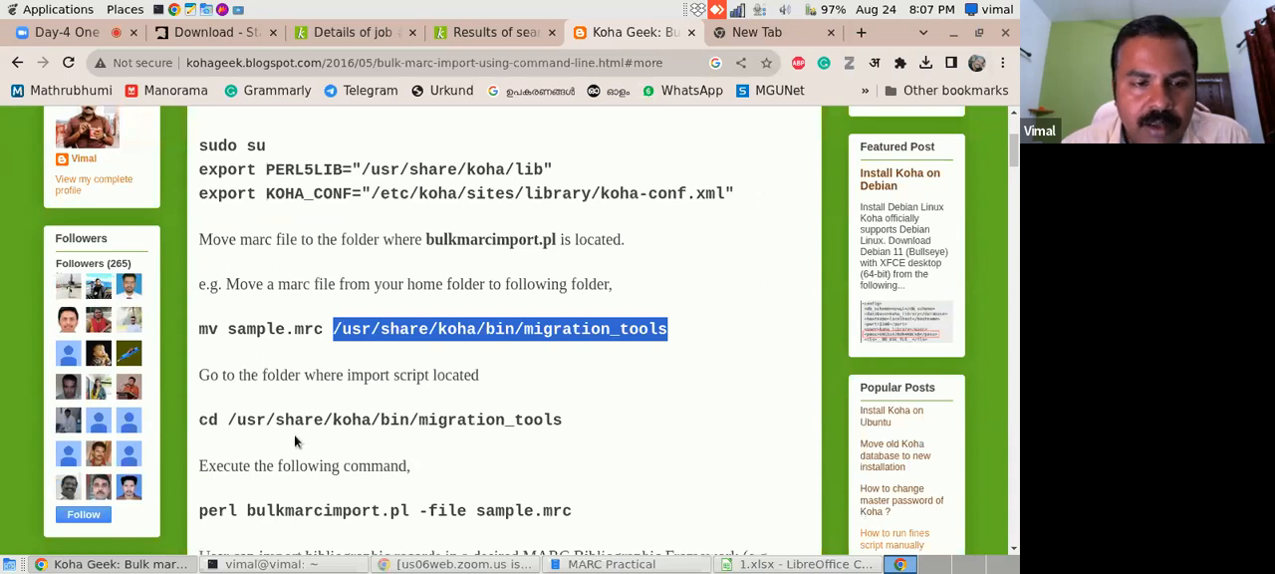
drag(1014, 153, 1014, 174)
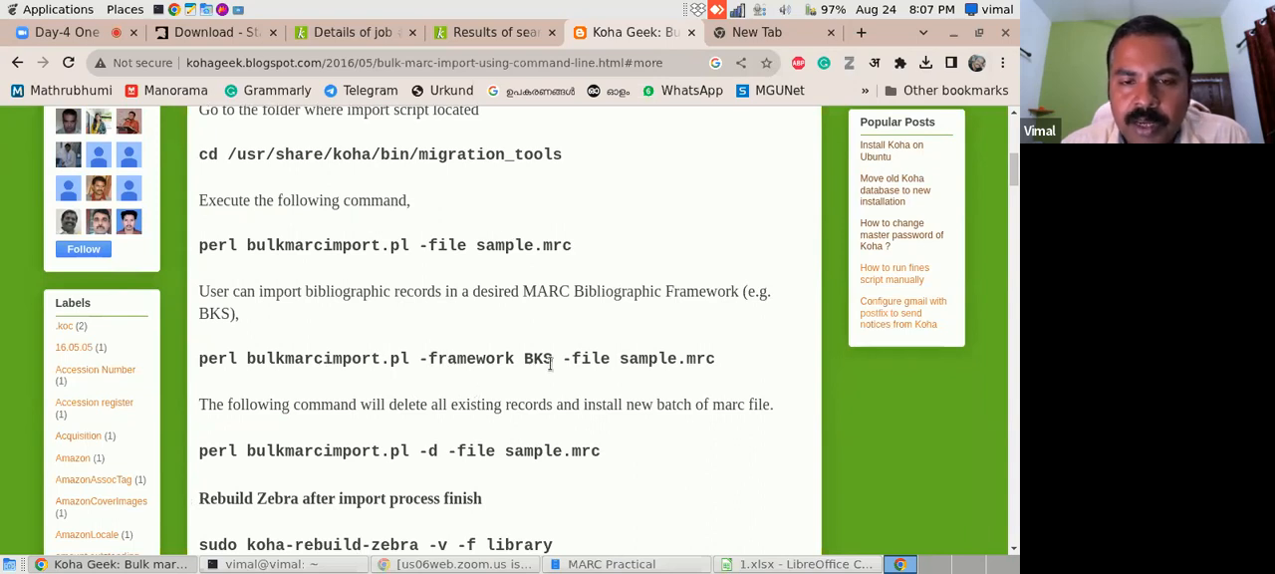
drag(523, 361, 738, 362)
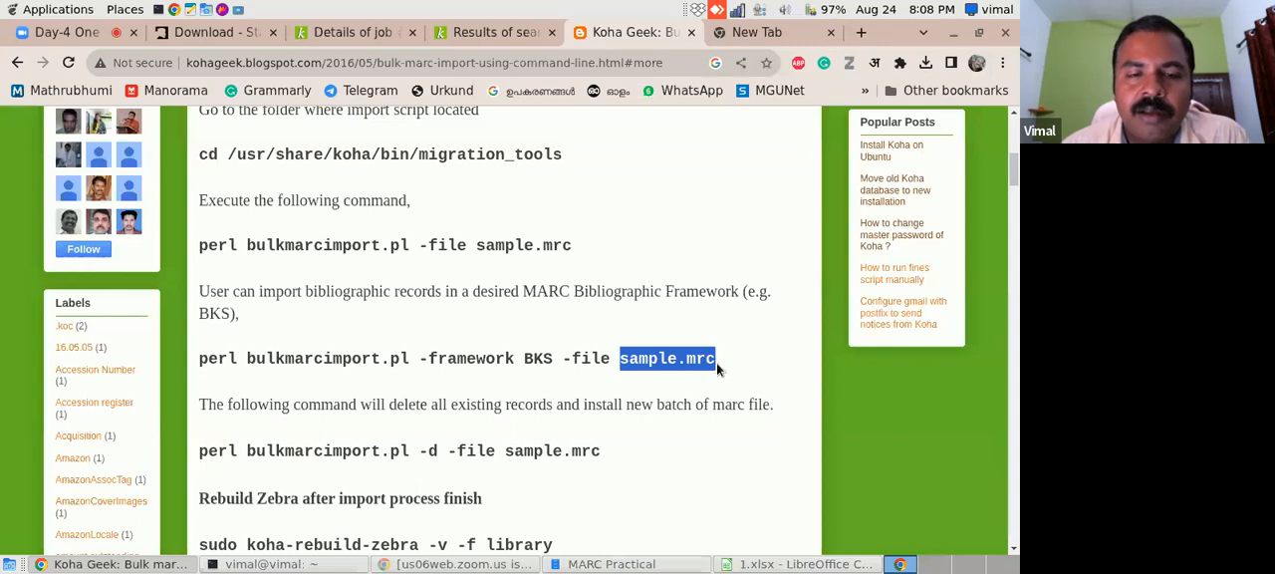
click(127, 566)
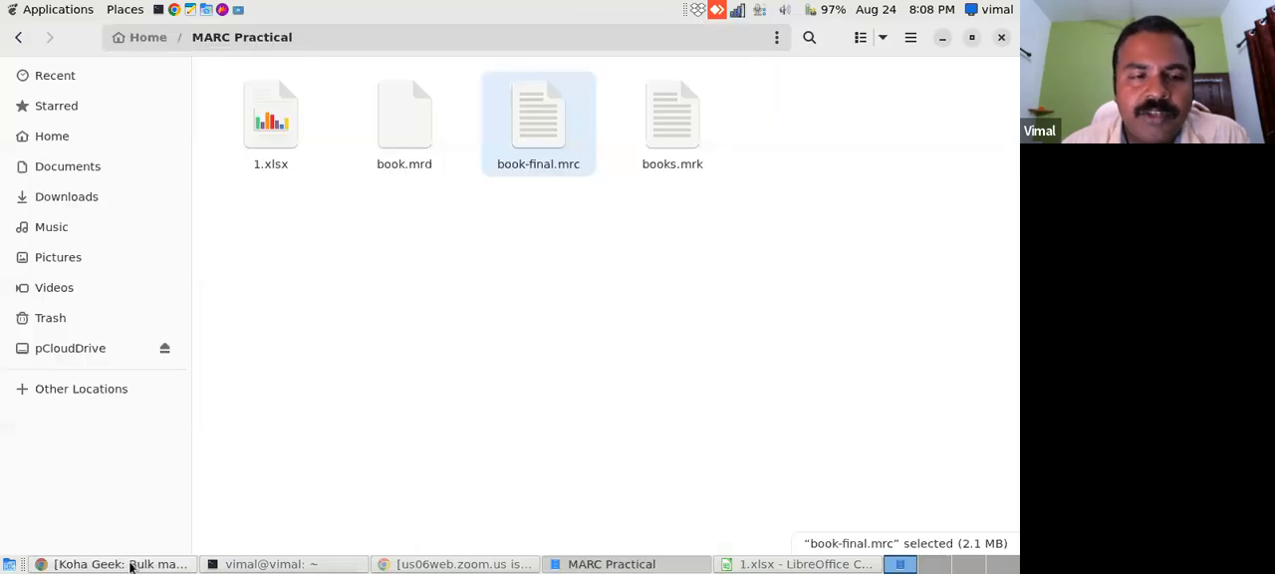
click(140, 566)
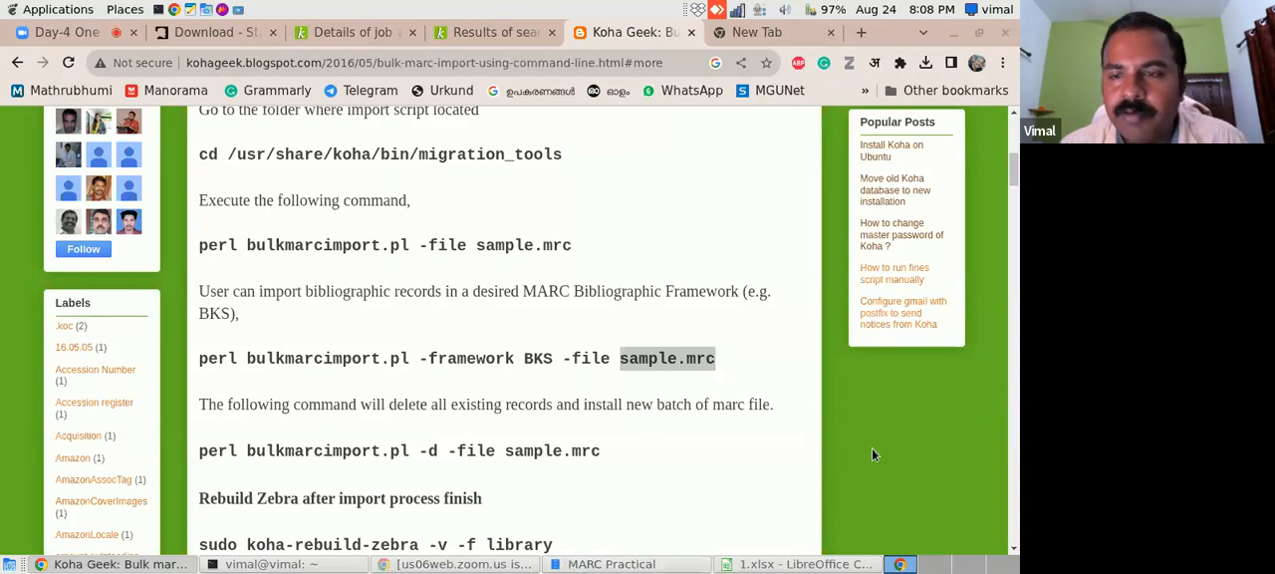
- Copy the two export commands for PERL5LIB and KOHA_CONF from the bulk MARC import post
drag(1015, 161, 1015, 128)
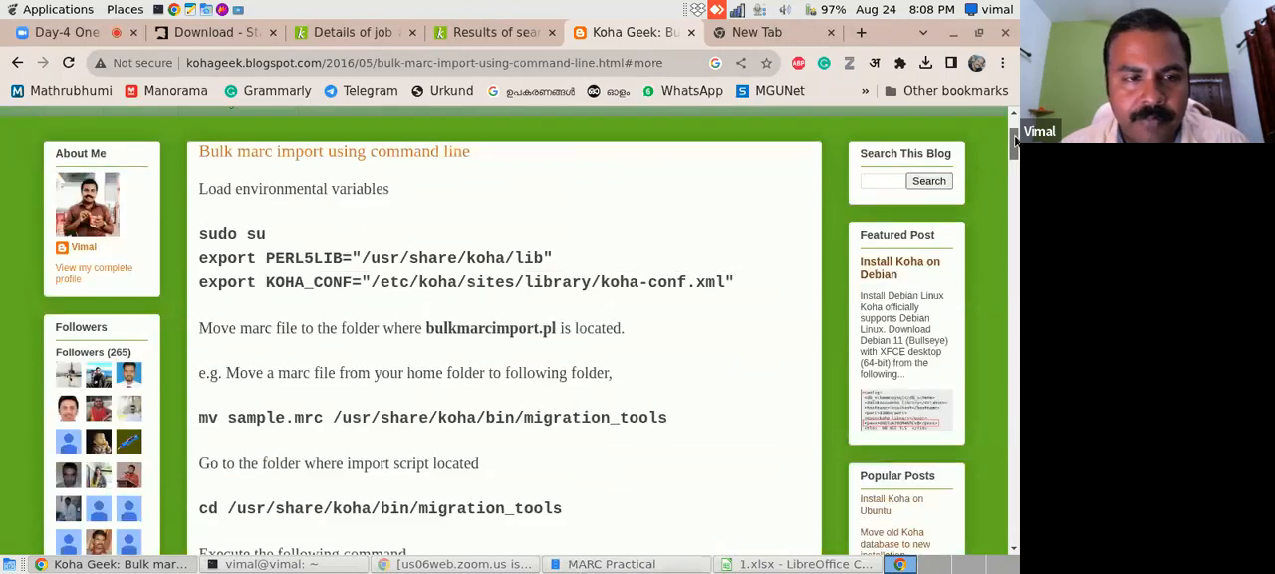
drag(196, 232, 282, 246)
drag(198, 257, 744, 277)
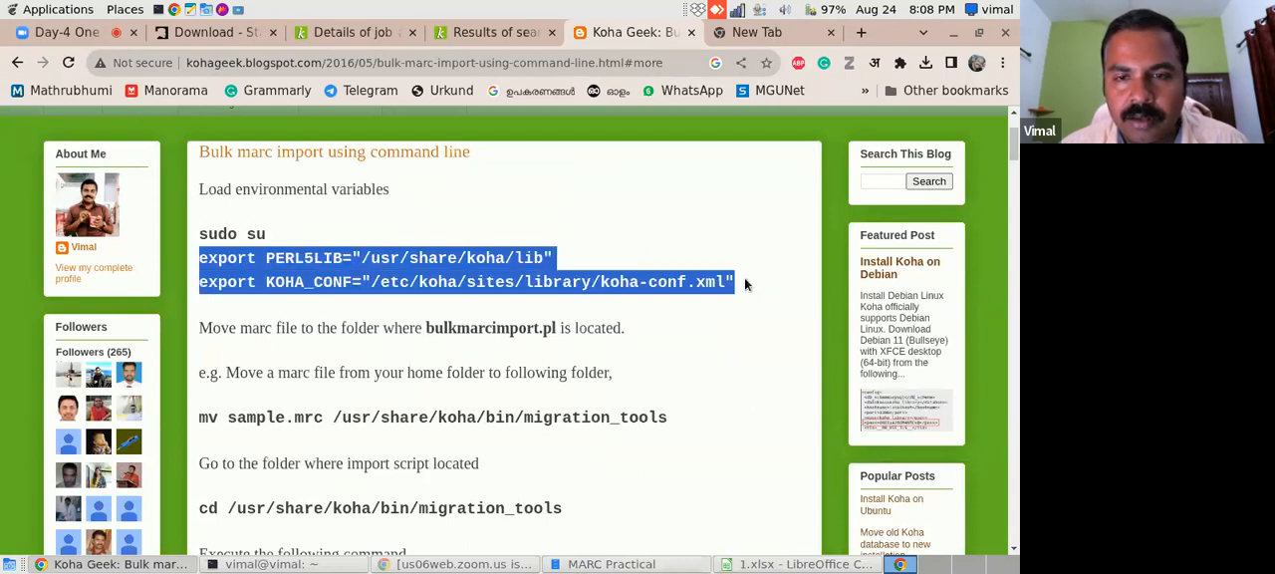
right_click(538, 278)
click(544, 293)
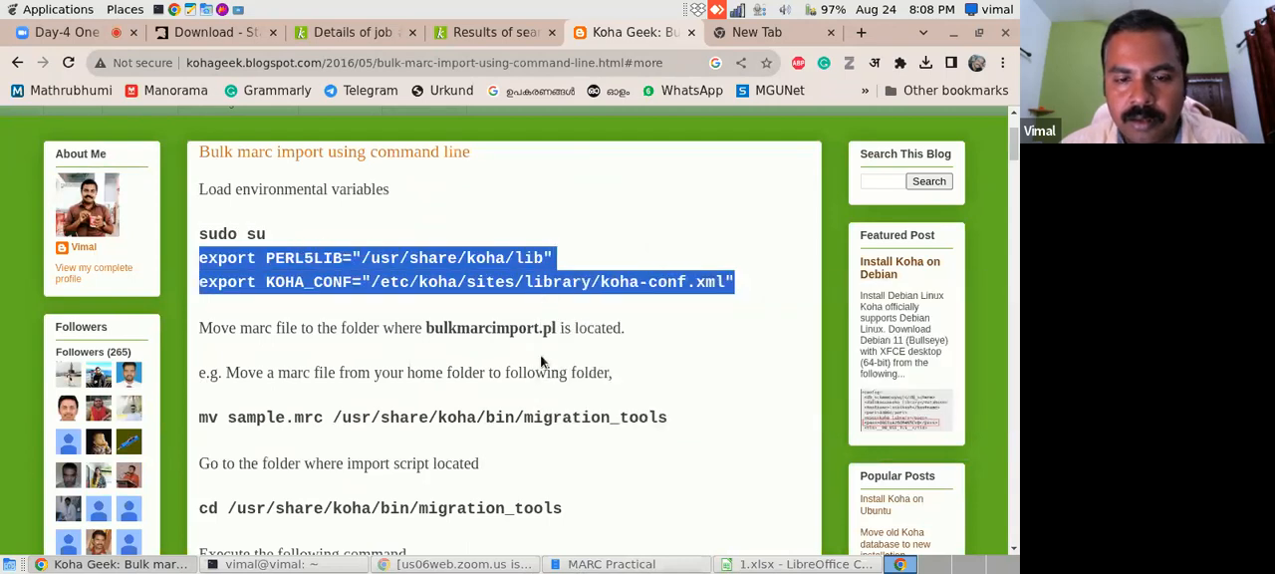
- Start a root shell in the terminal with sudo su and run the copied PERL5LIB and KOHA_CONF export commands
click(258, 566)
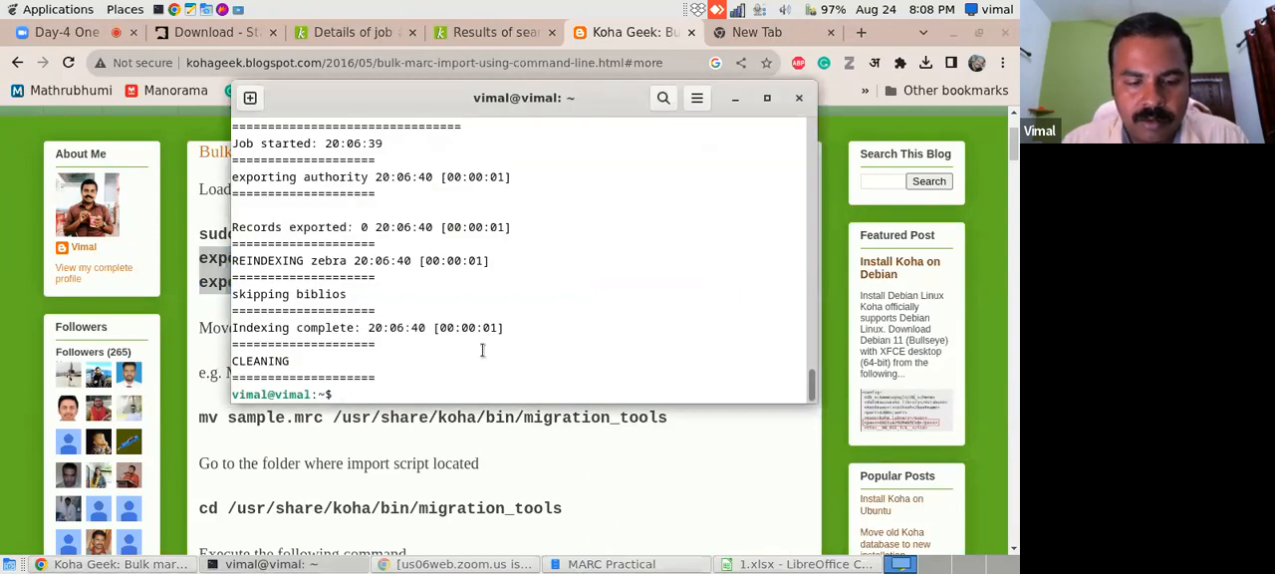
text(sudo su)
key(Return)
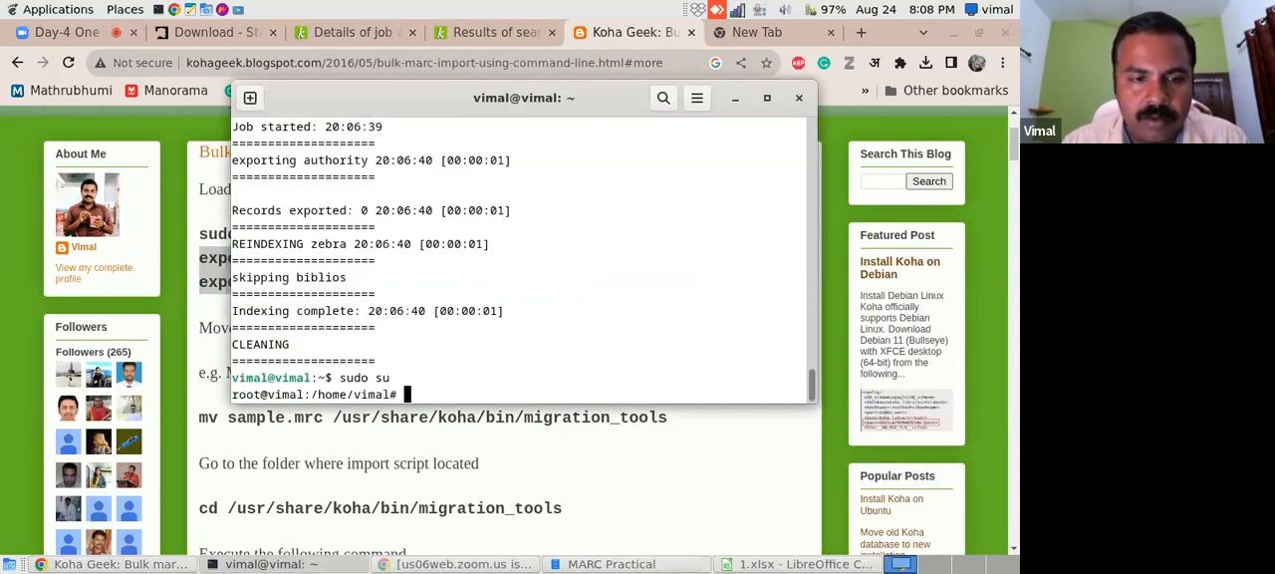
right_click(410, 395)
click(464, 277)
key(Return)
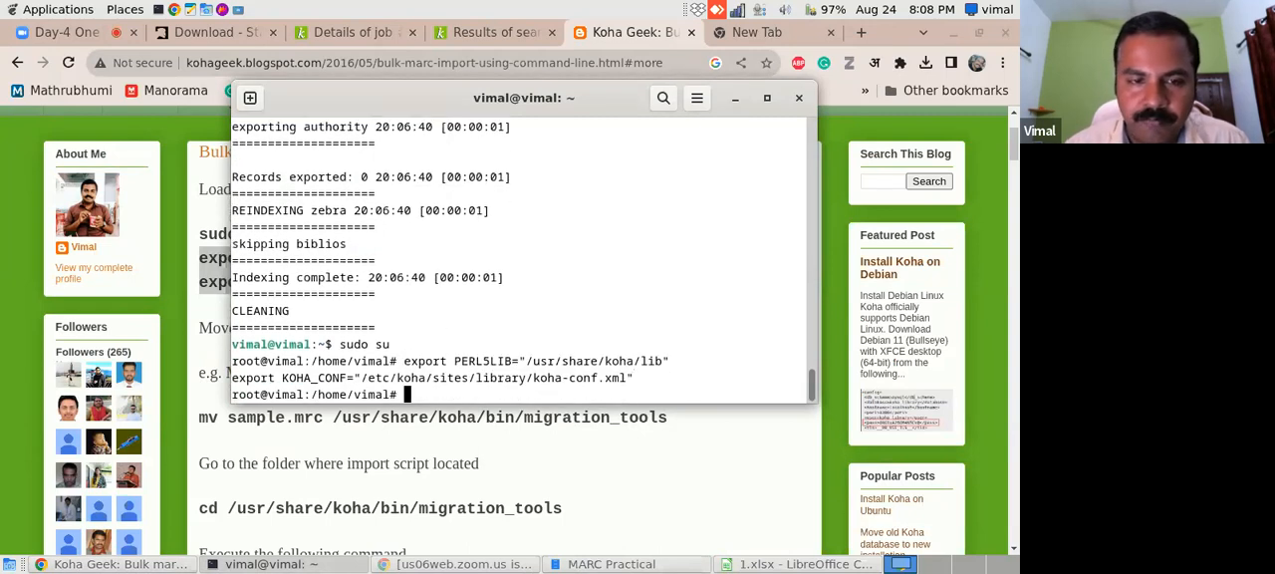
- Copy book-final.mrc from the MARC Practical folder into the Home folder
click(121, 565)
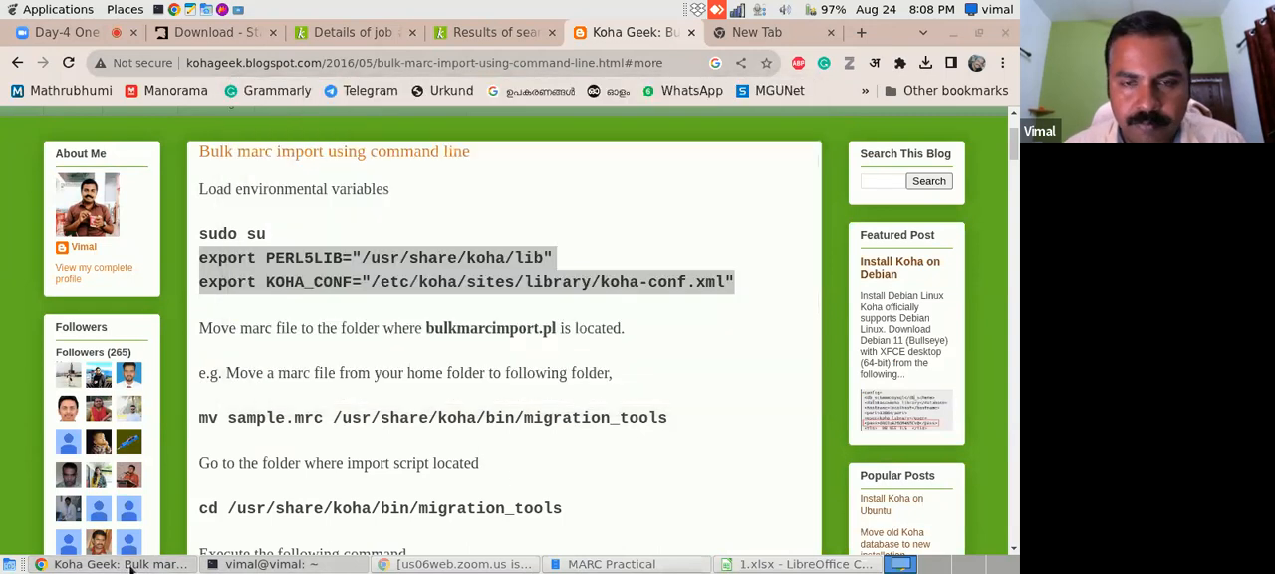
scroll(714, 542, down, 2)
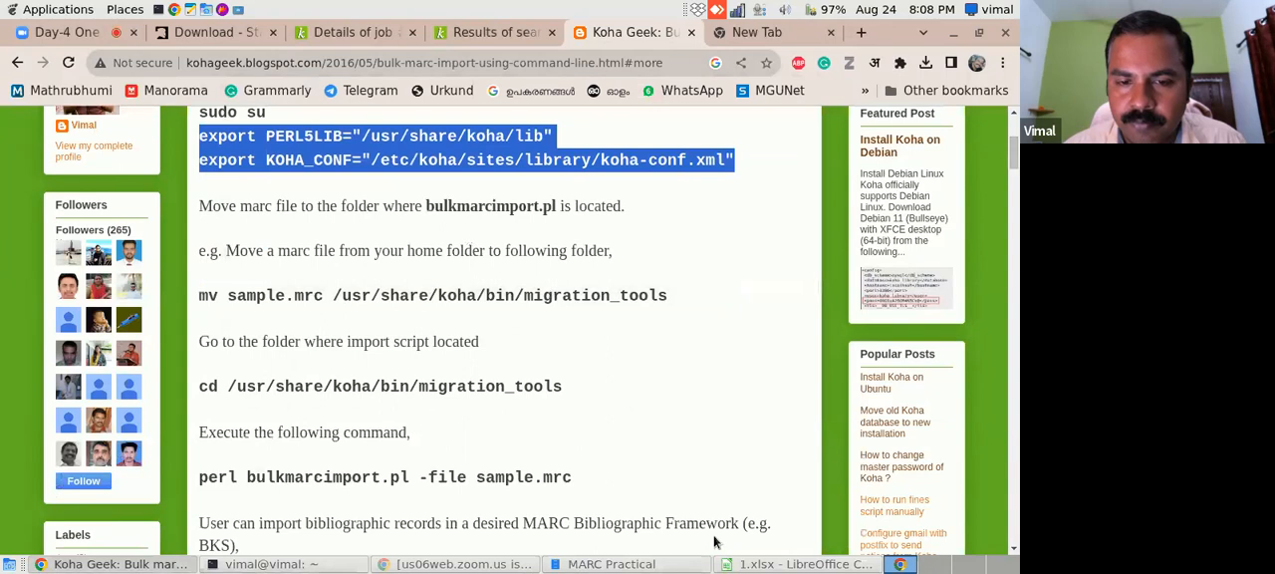
click(658, 564)
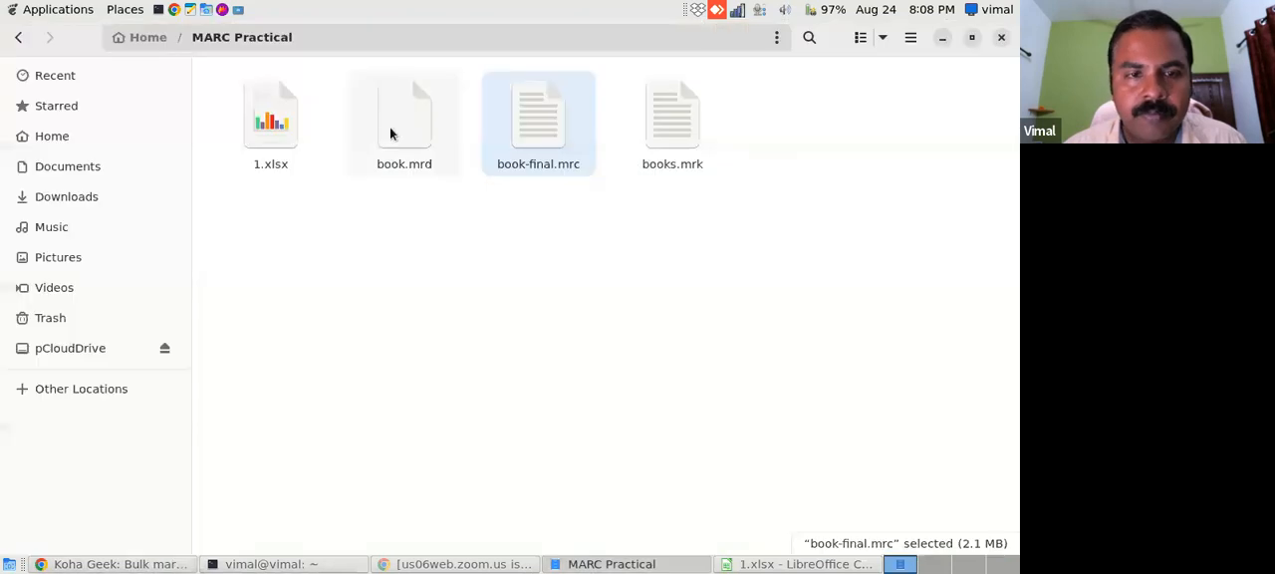
right_click(543, 122)
click(578, 221)
click(78, 144)
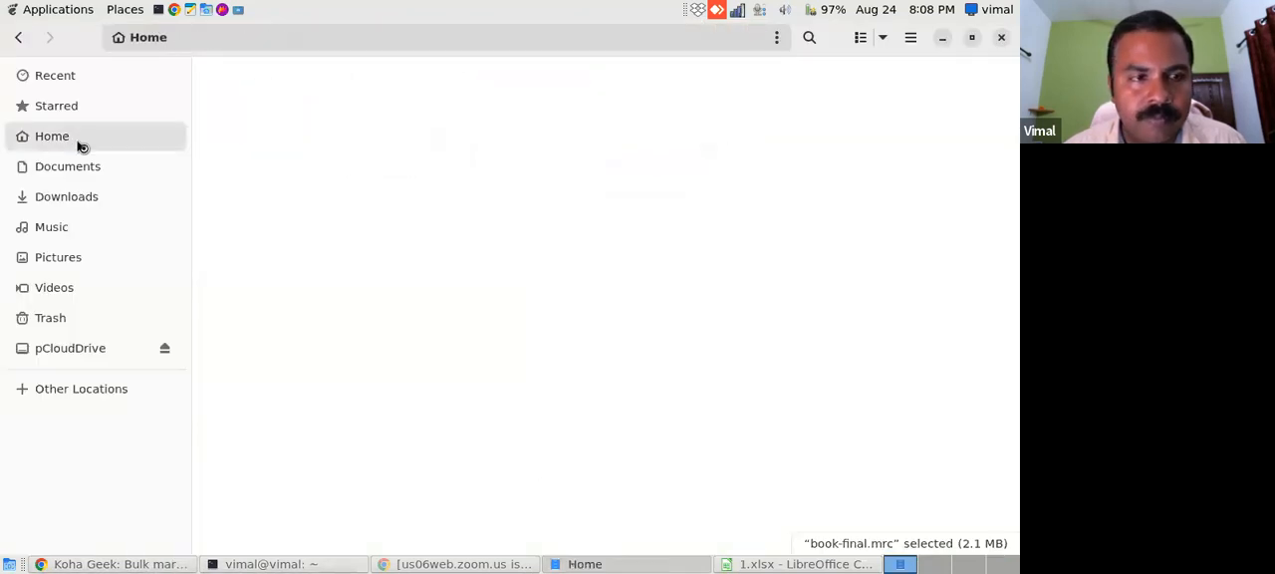
right_click(548, 398)
click(592, 283)
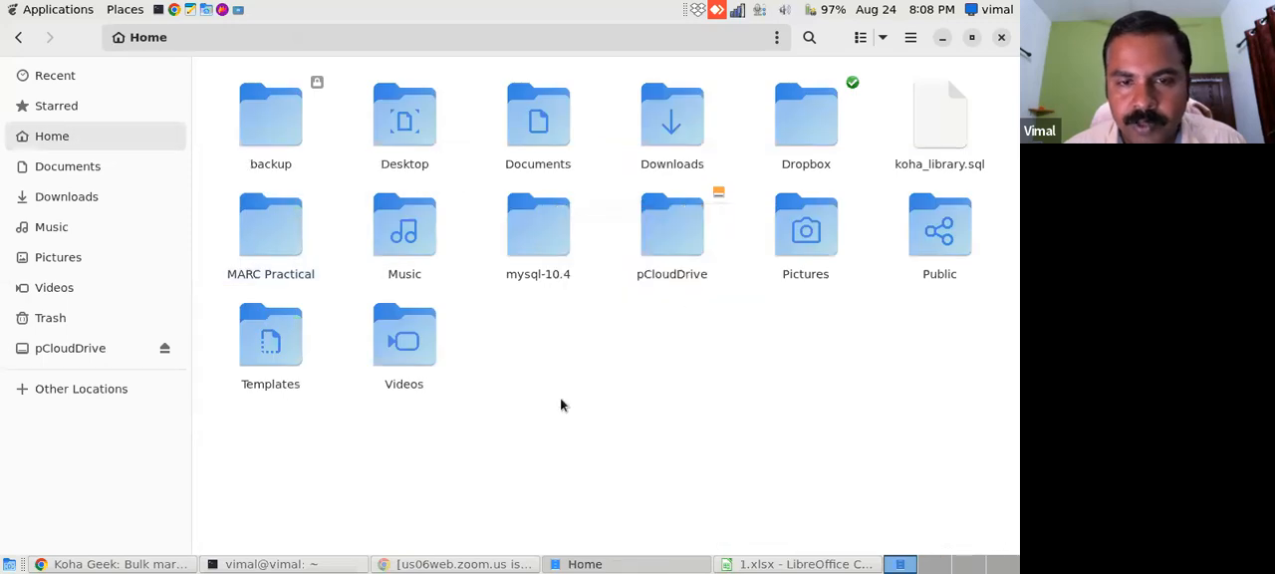
click(641, 372)
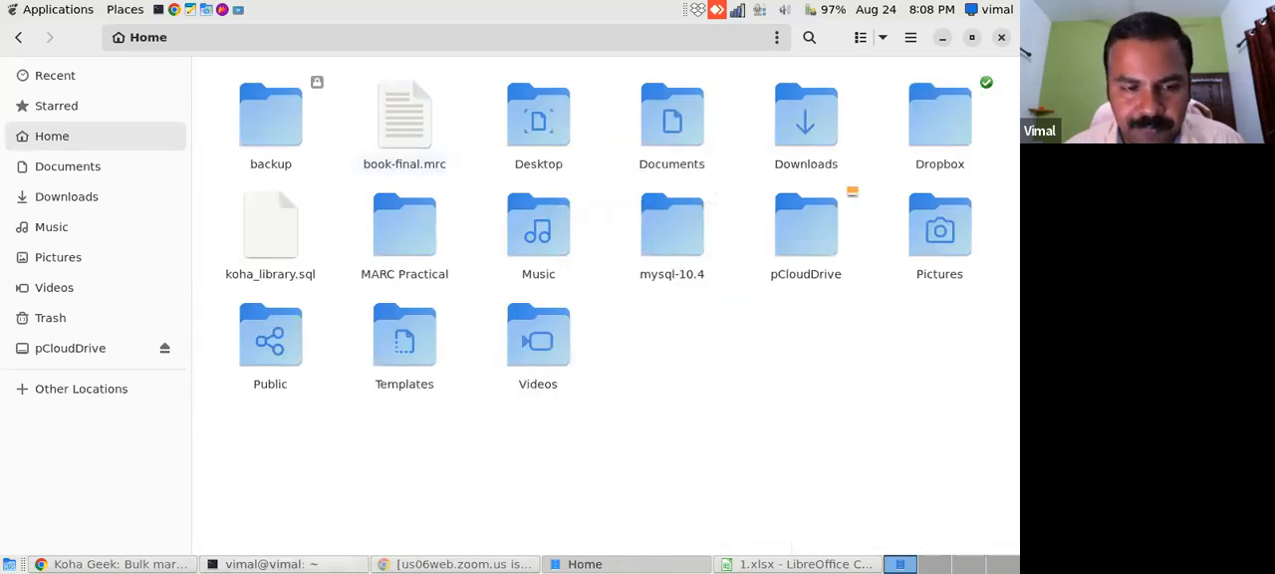
- Copy the cd /usr/share/koha/bin/migration_tools command from the blog post and run it in the root terminal
click(169, 564)
drag(198, 387, 561, 386)
right_click(548, 385)
click(565, 400)
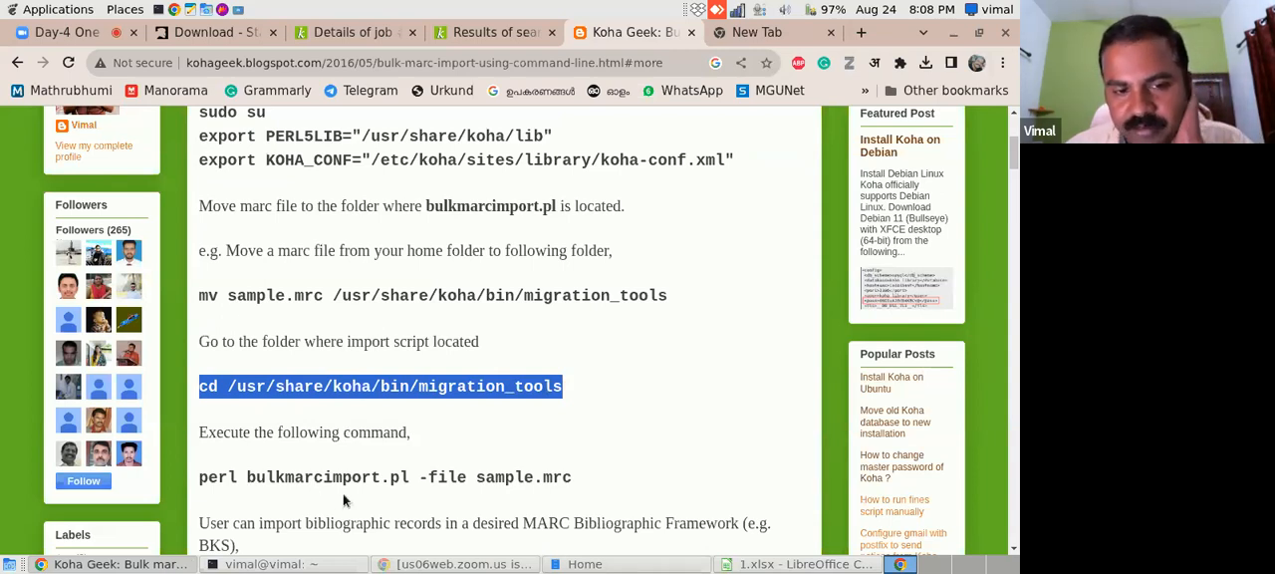
click(296, 566)
right_click(411, 395)
click(448, 279)
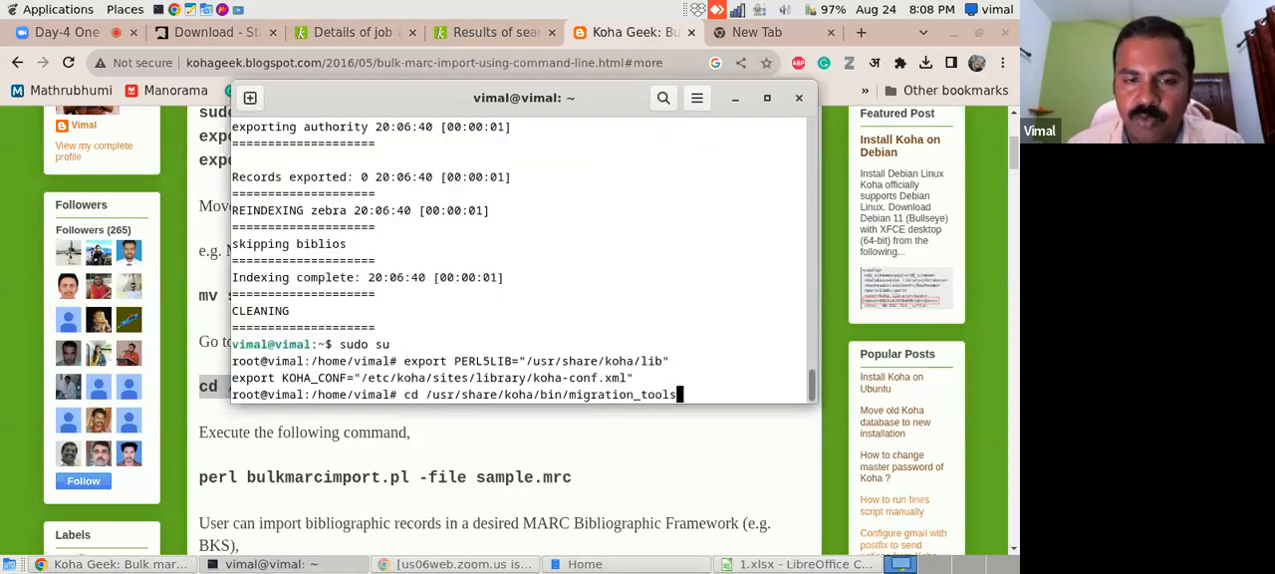
key(Return)
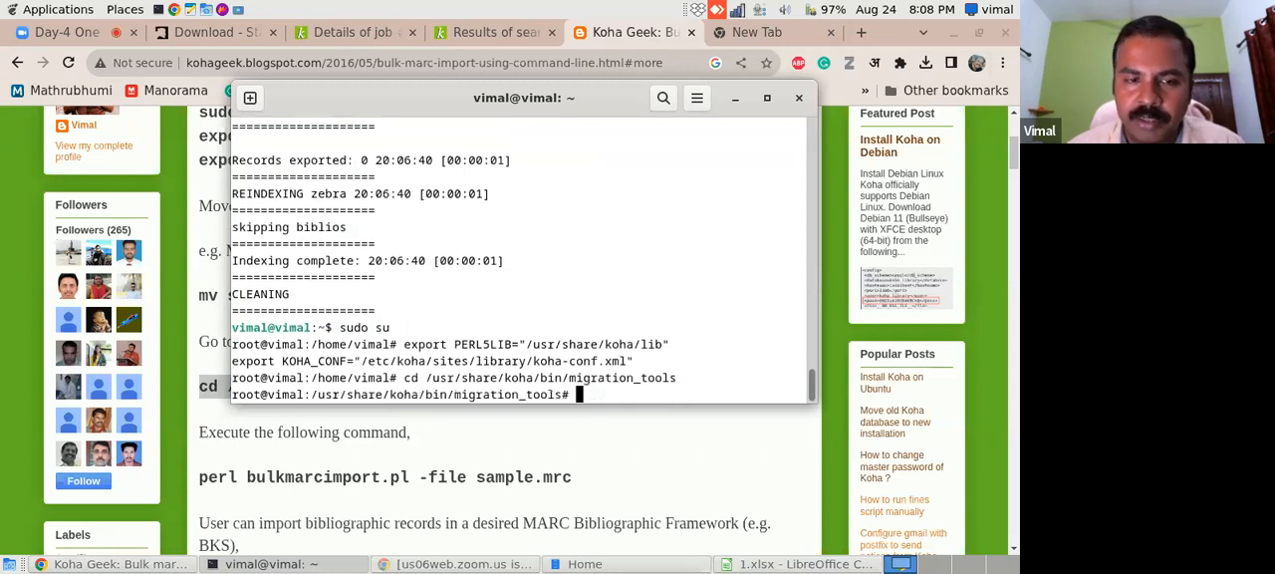
- Copy "perl bulkmarcimport.pl -framework BKS -file" from the blog post and paste it at the terminal prompt without running it
click(74, 565)
click(198, 482)
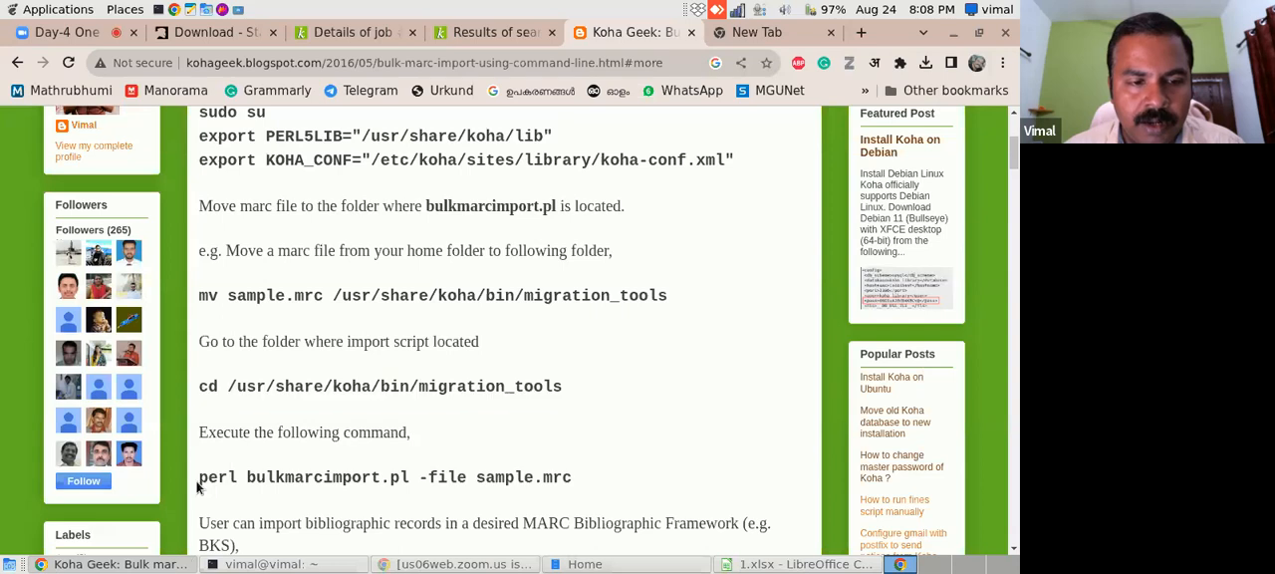
drag(1015, 152, 1015, 175)
drag(212, 361, 609, 361)
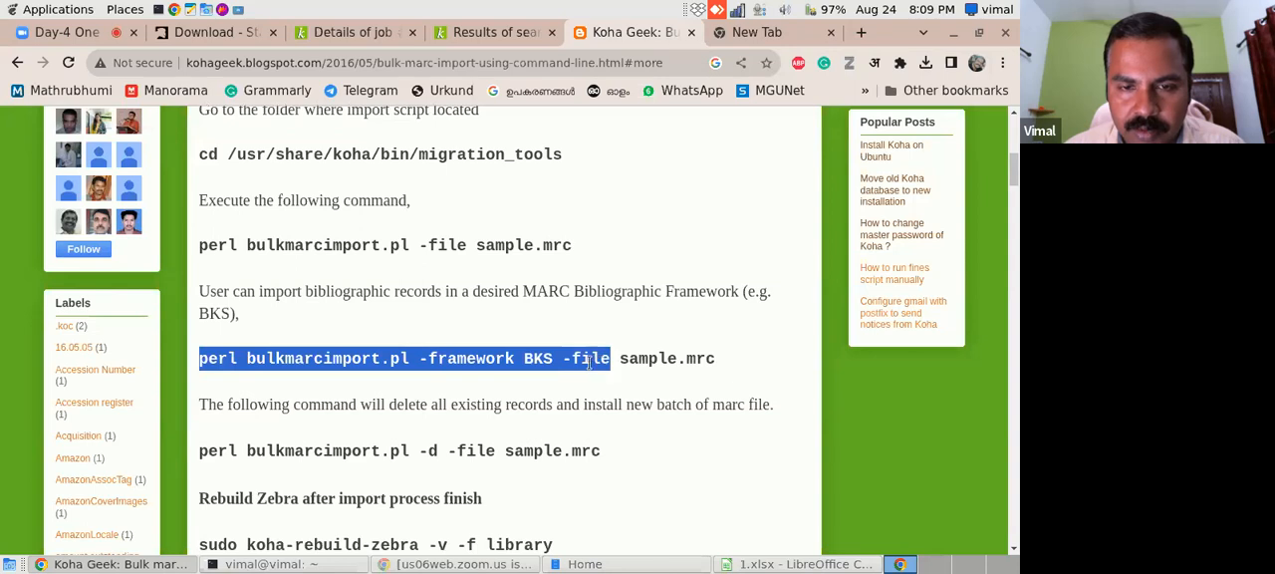
right_click(588, 360)
click(588, 372)
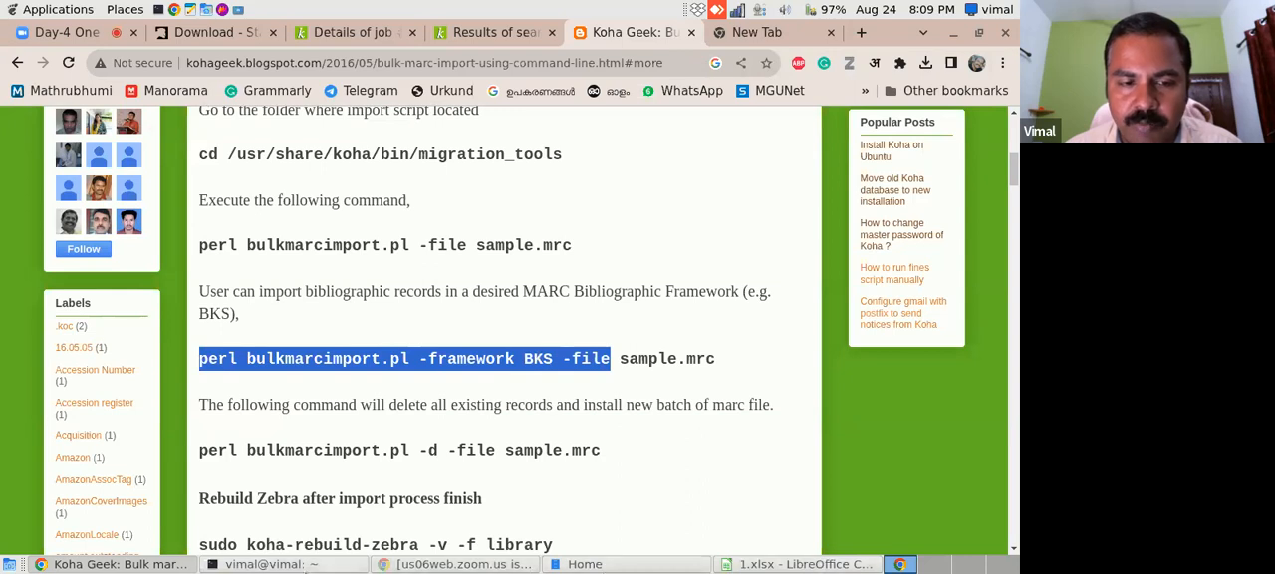
click(332, 566)
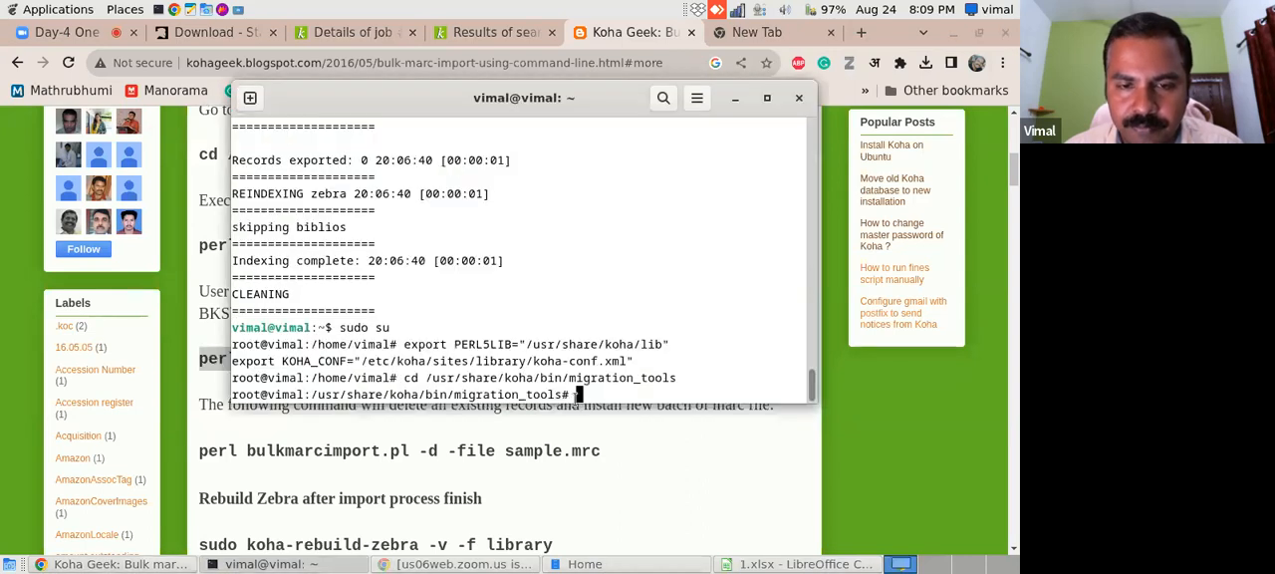
right_click(577, 401)
click(615, 278)
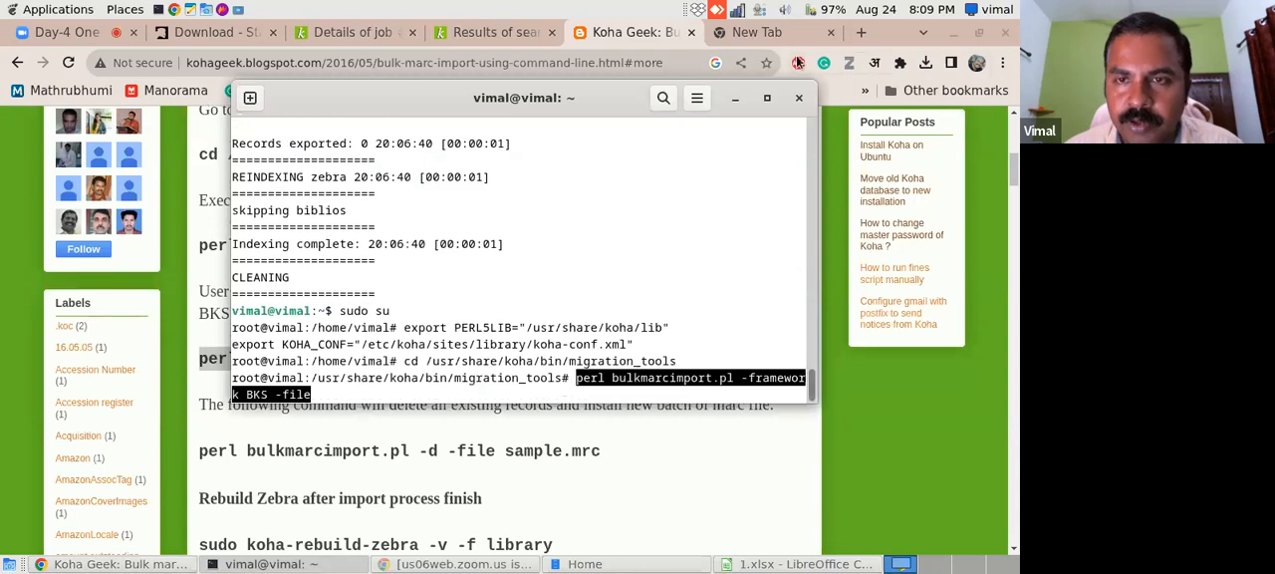
- Maximize the terminal and complete the import command with the full path to book-final.mrc in the home directory
click(767, 98)
text(/)
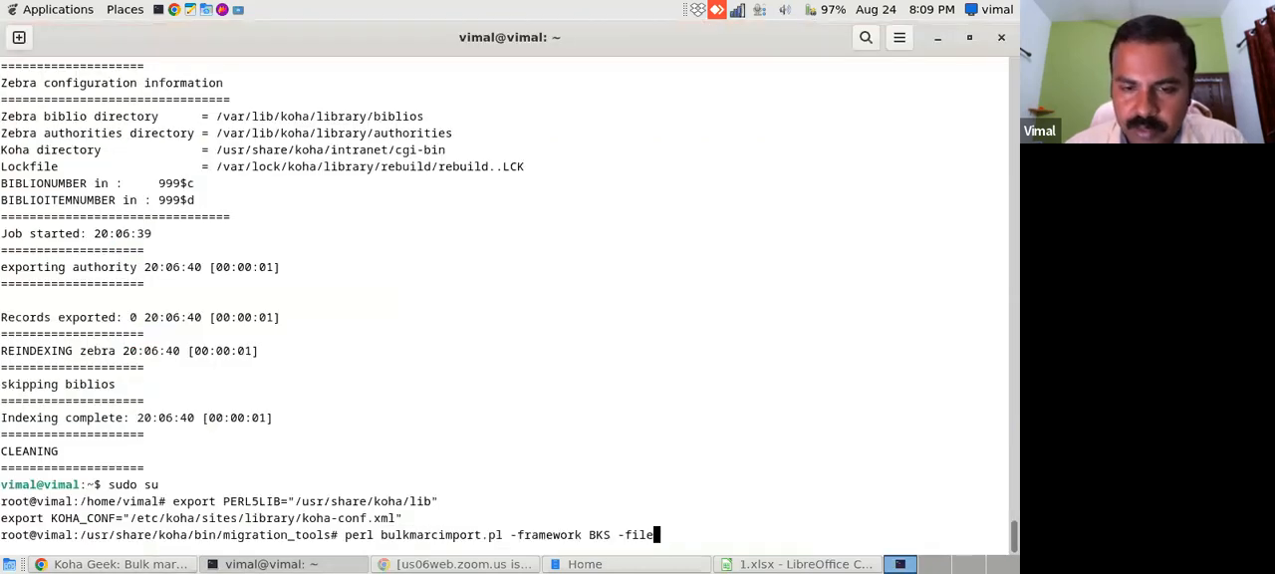
text(ho)
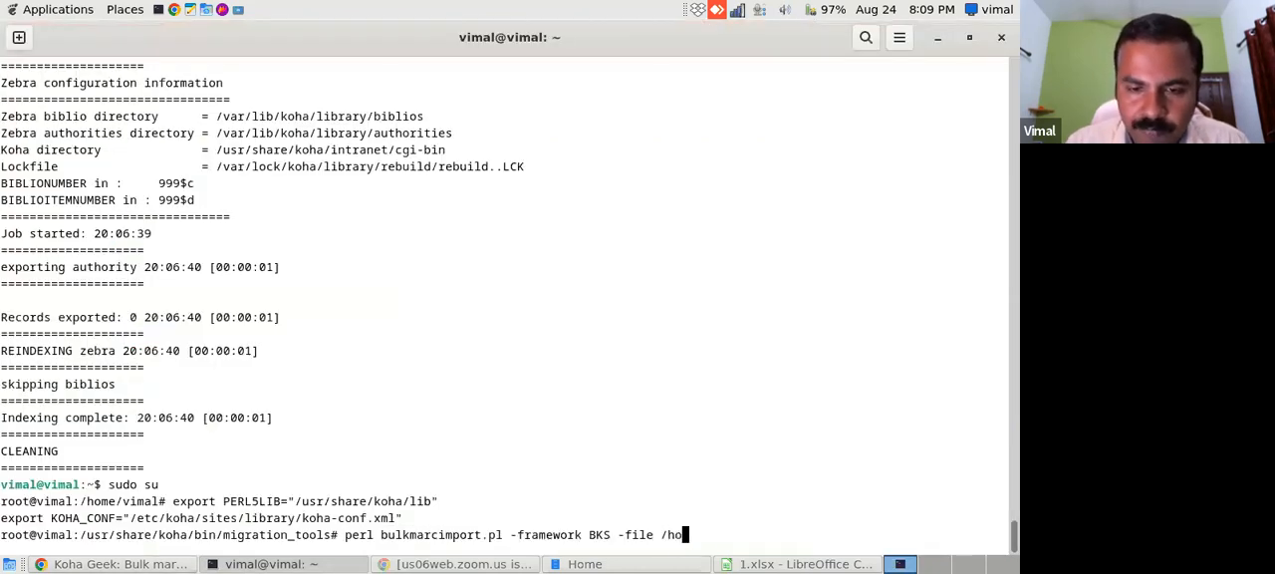
text(me/vimal/)
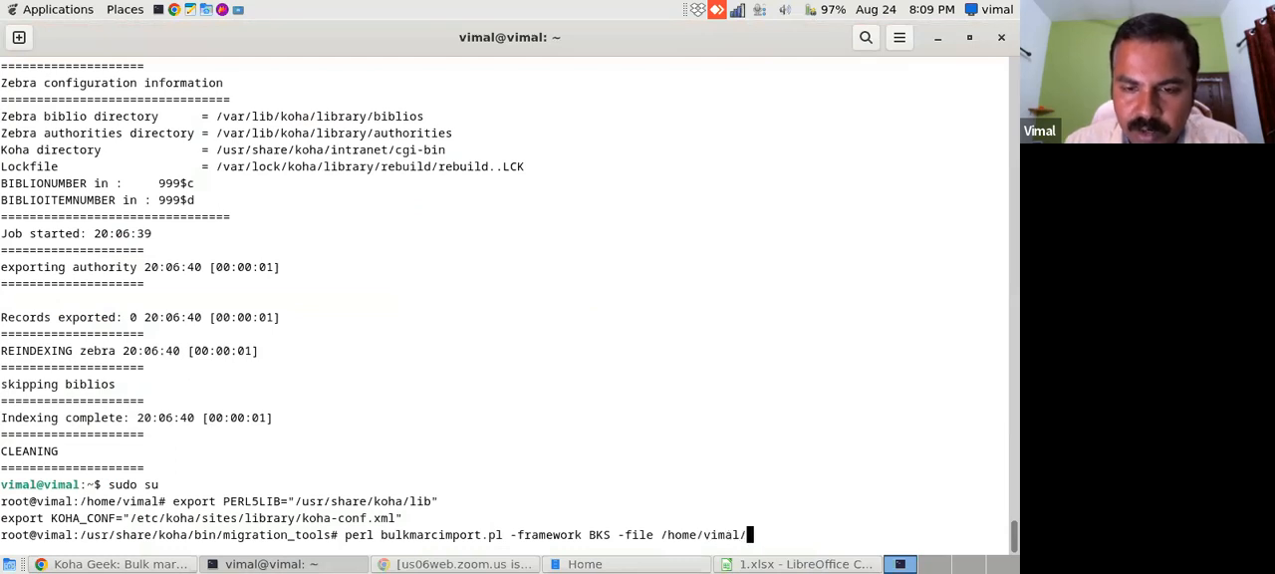
text(book-final.mrc)
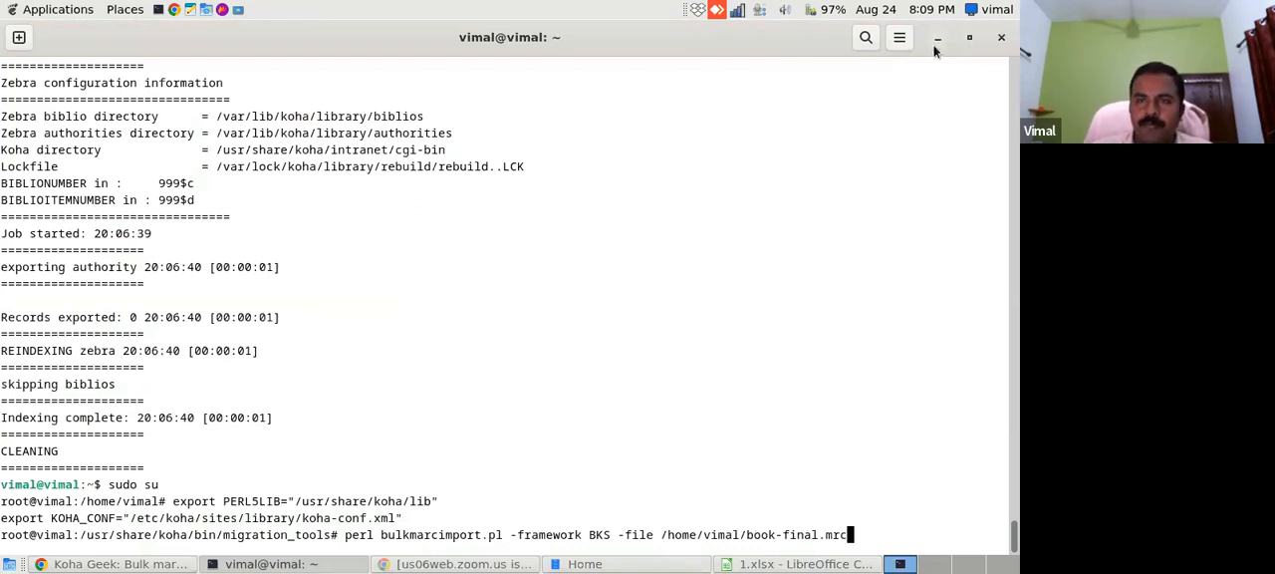
- Enlarge the terminal text to a readable size and run the bulkmarcimport.pl command on book-final.mrc
click(899, 42)
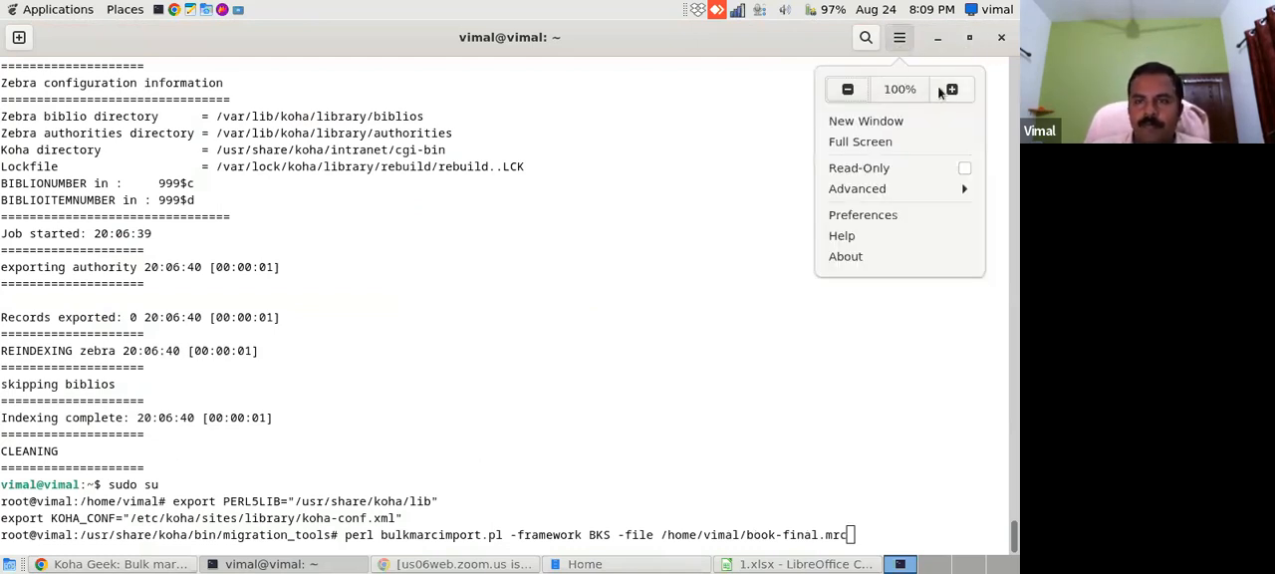
click(948, 91)
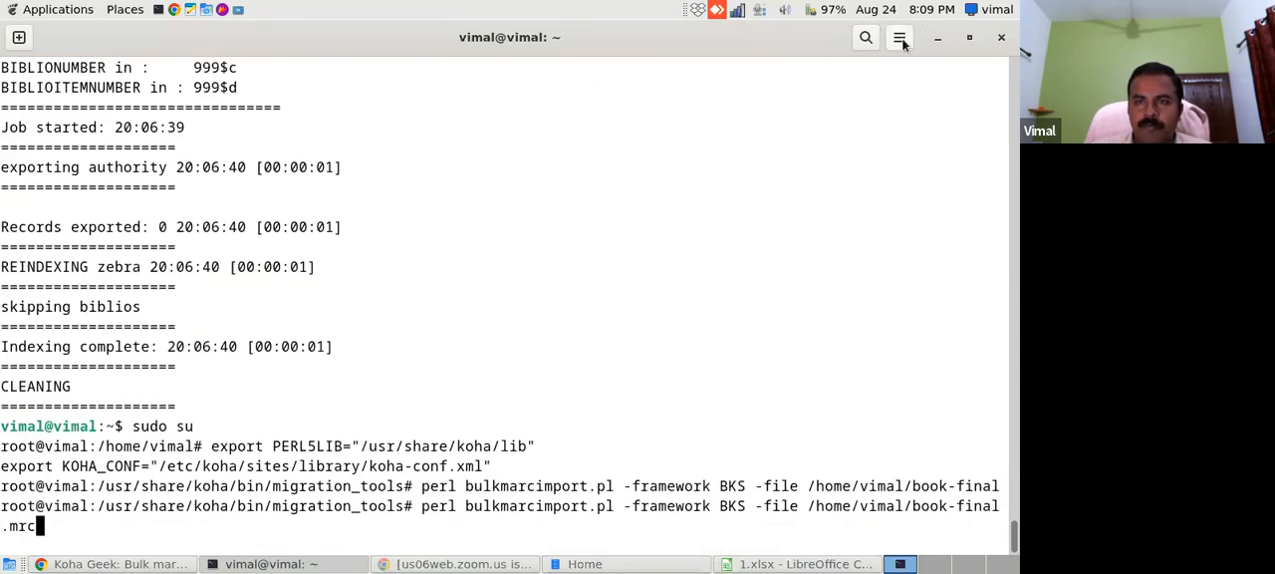
click(902, 38)
click(947, 91)
key(F10)
click(948, 89)
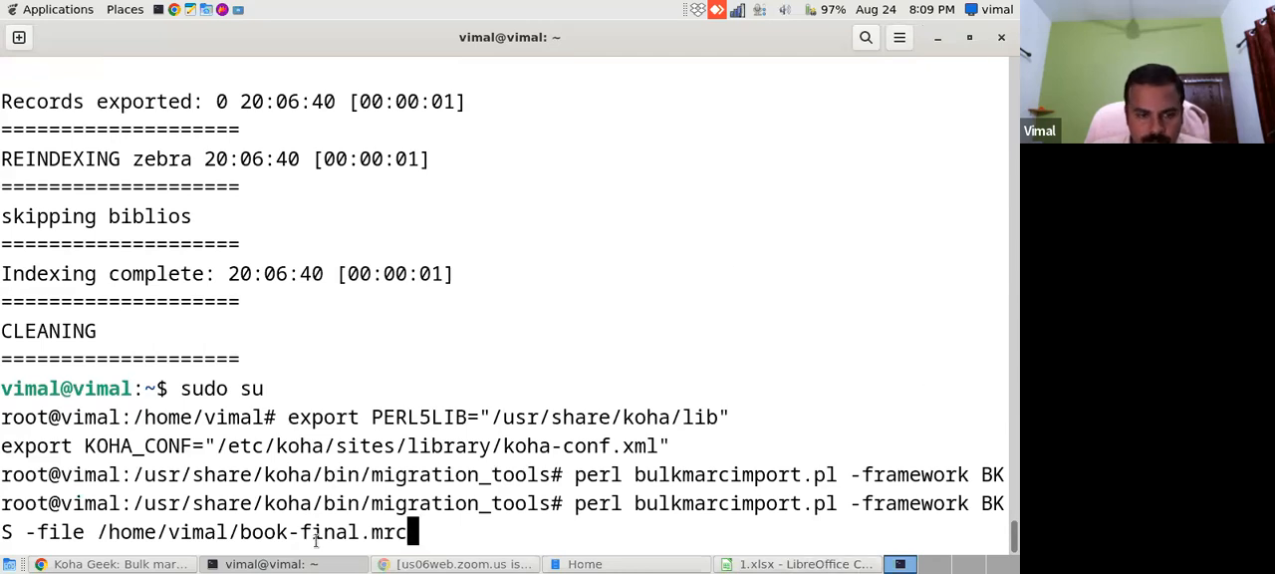
click(900, 38)
click(856, 88)
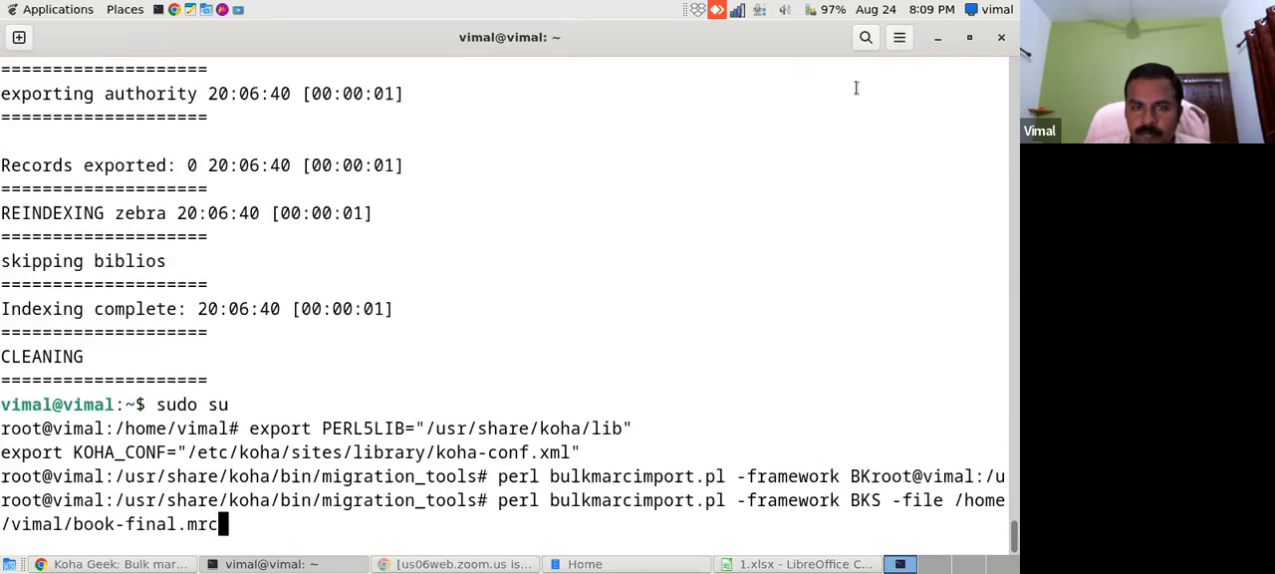
key(Return)
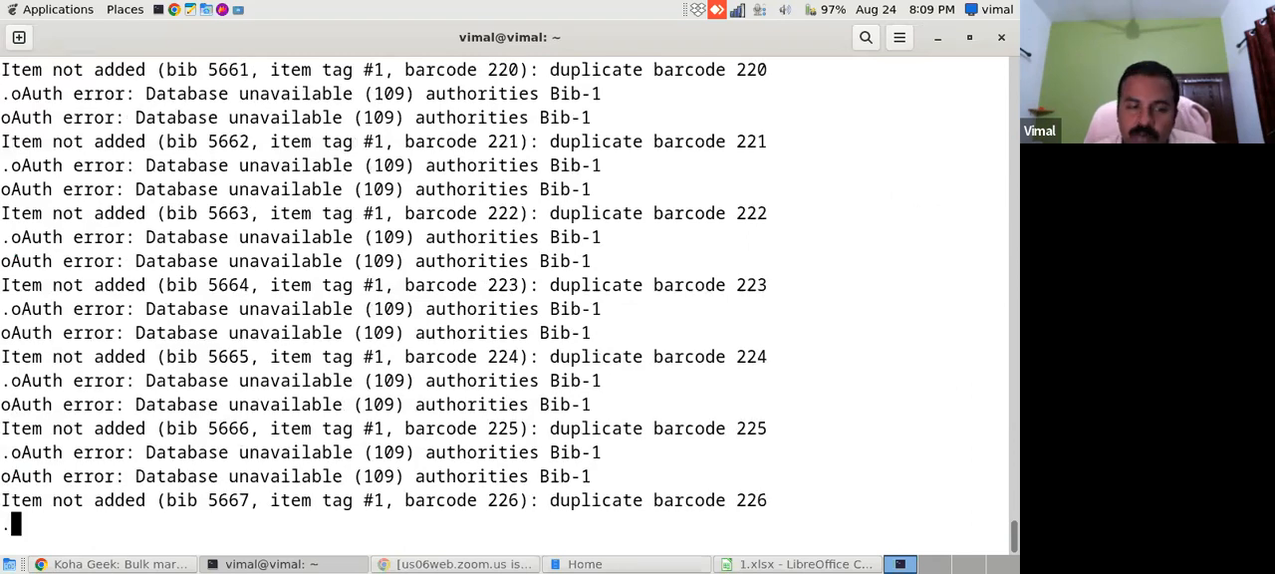
- Check the Koha job details page in the browser and return to the import output in the terminal
click(62, 565)
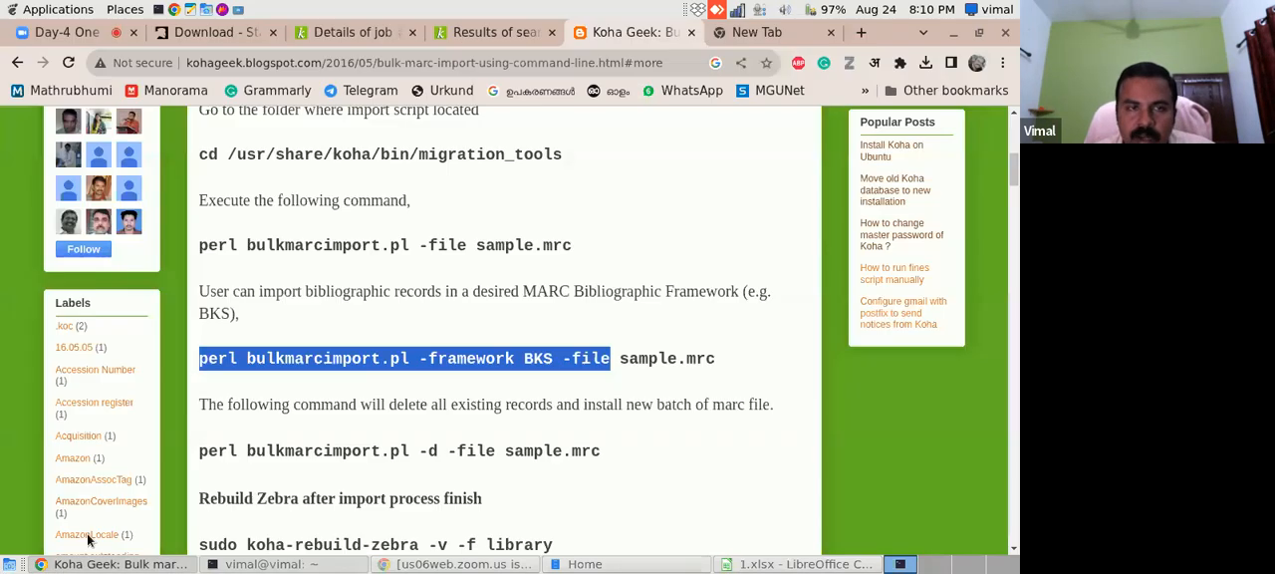
click(336, 36)
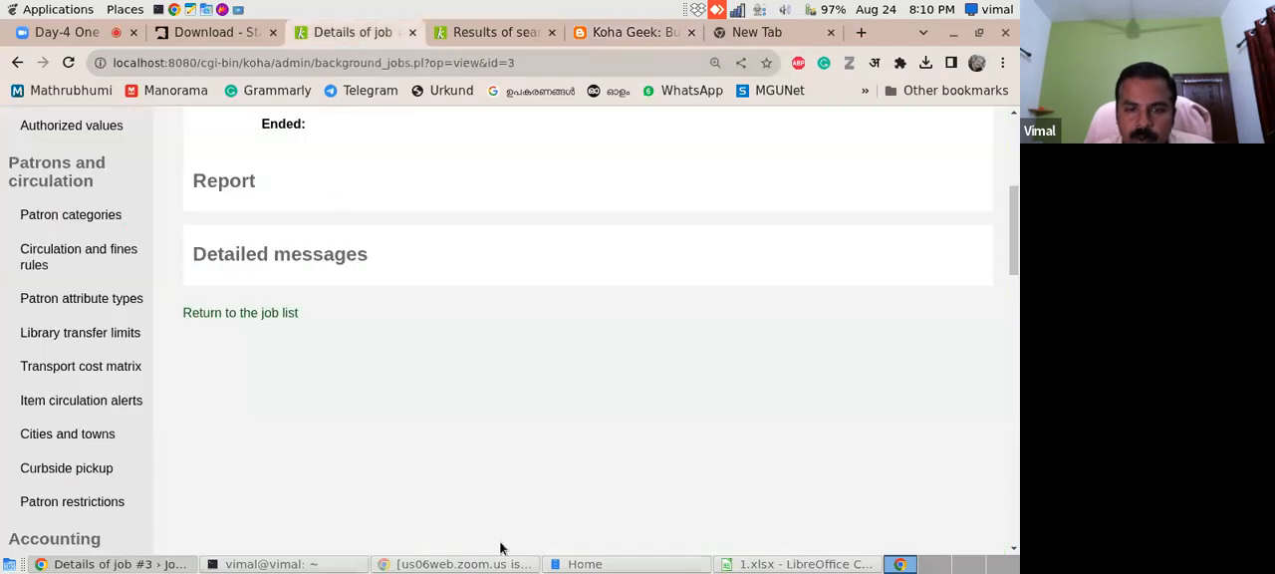
click(298, 564)
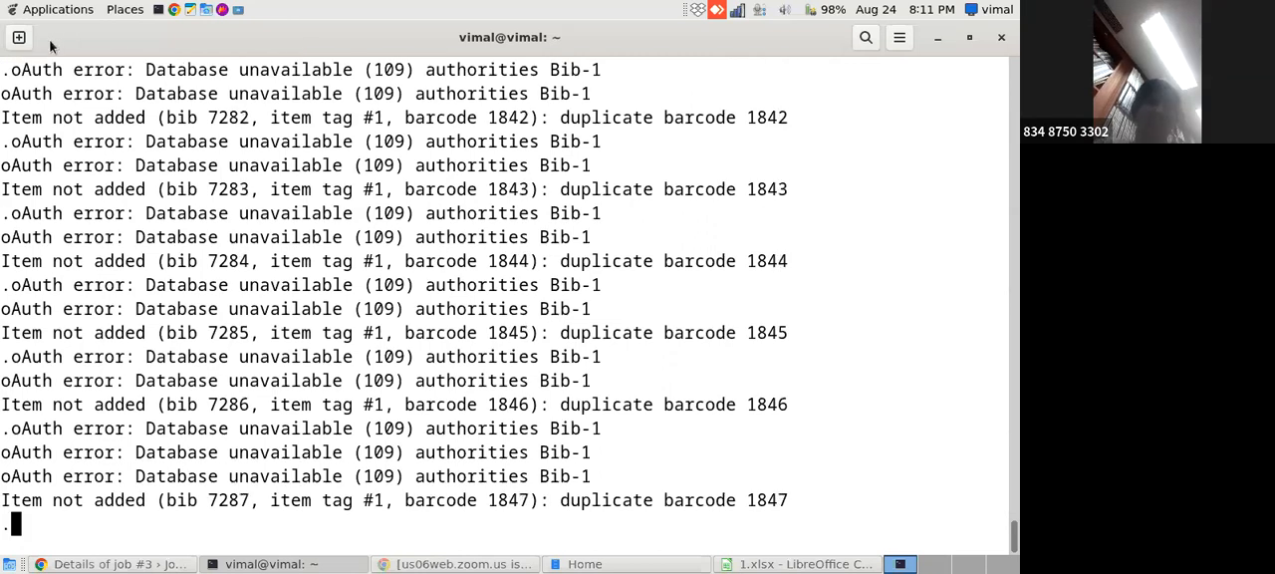
- Send the message "Break time" to the Zoom meeting group chat
click(110, 564)
click(81, 33)
click(82, 33)
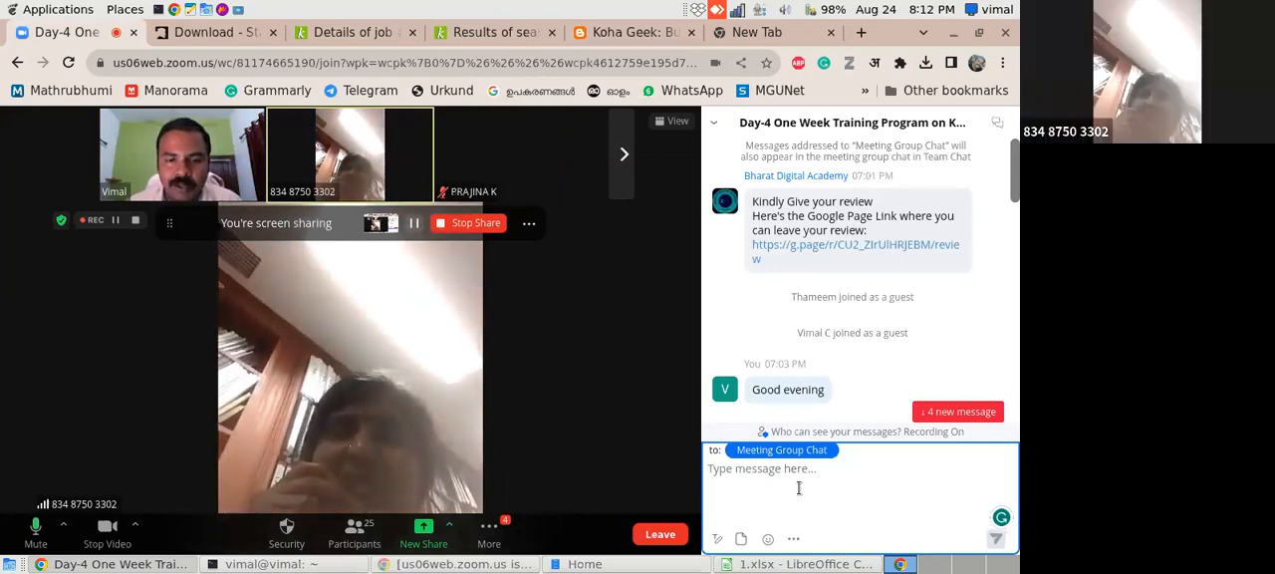
text(Break time)
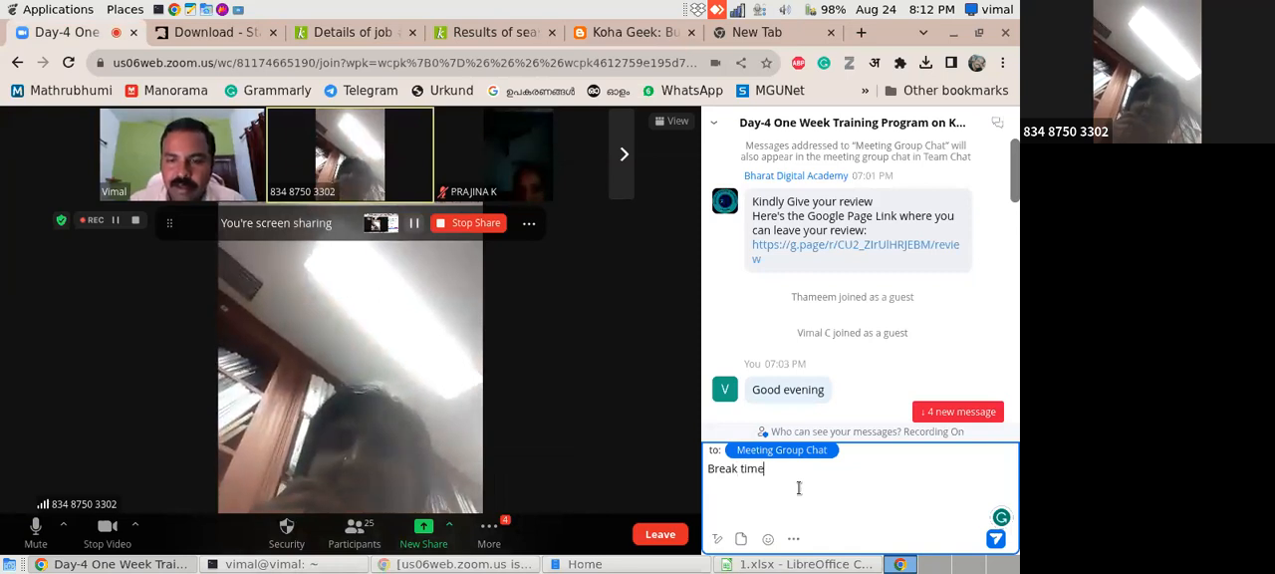
key(Return)
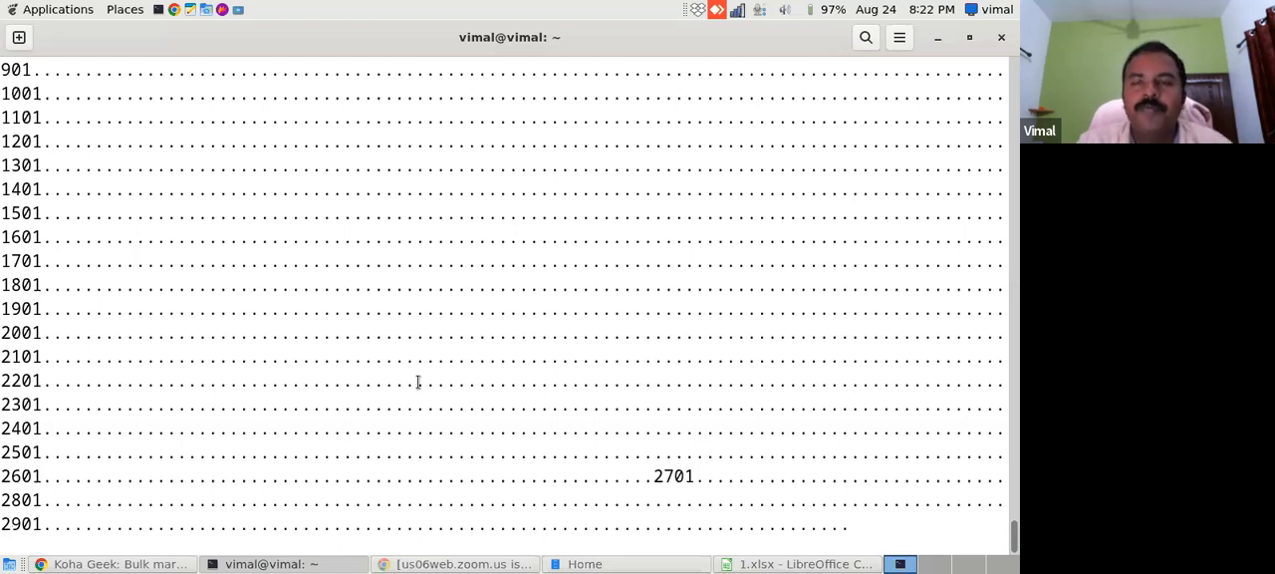
- Return to the browser, look at the Zoom meeting chat, and switch to the Koha job details page
click(147, 564)
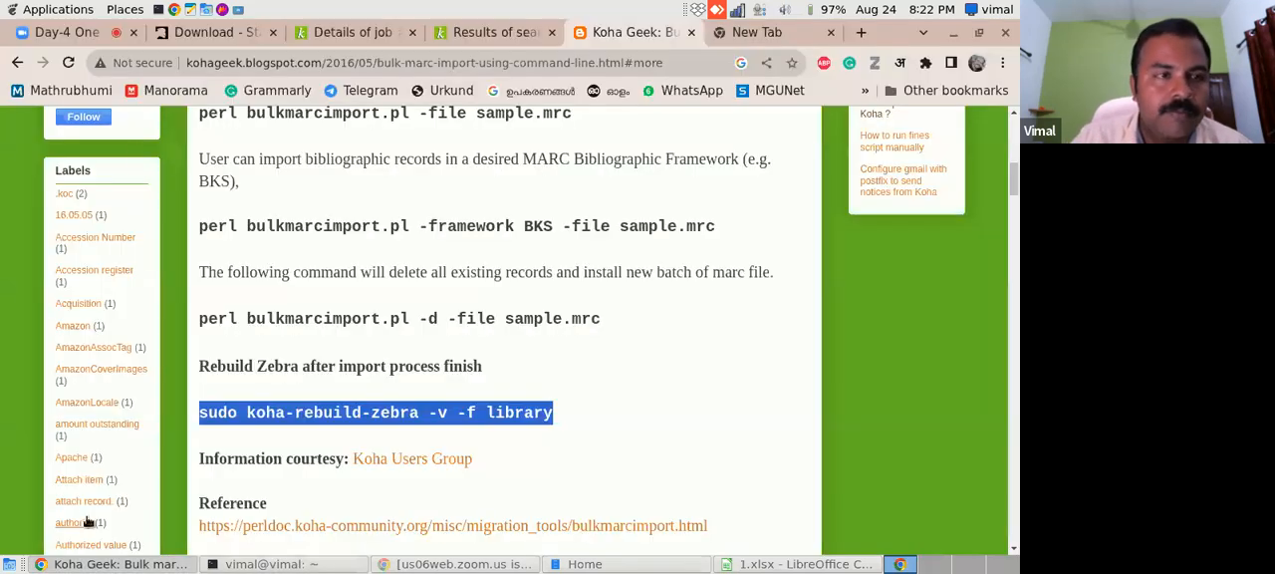
click(70, 32)
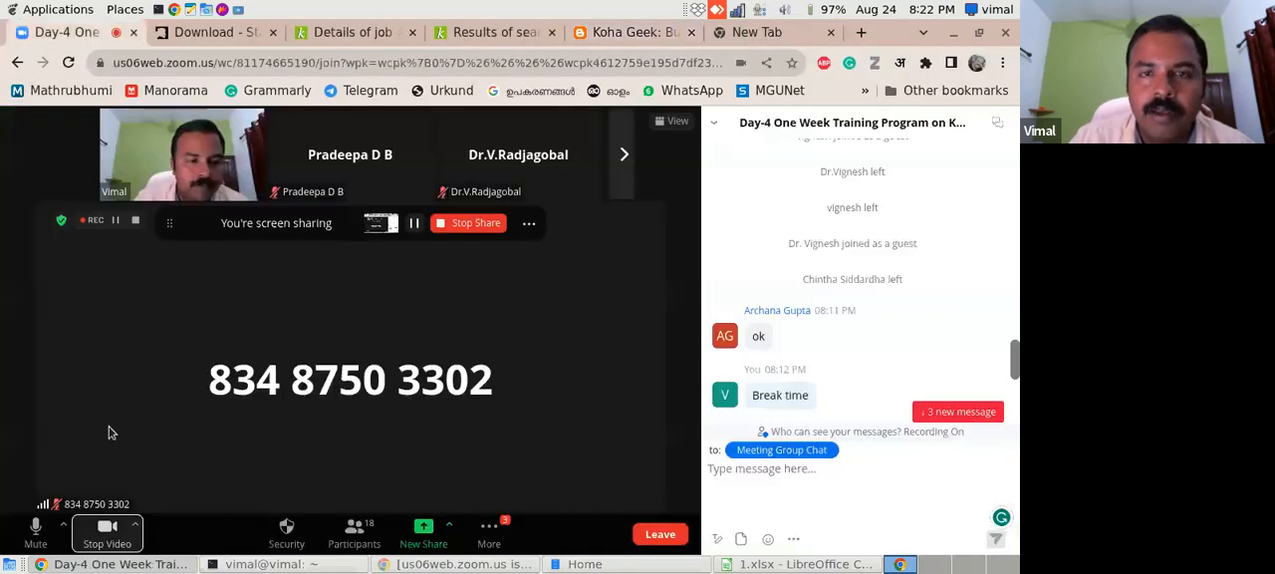
click(354, 42)
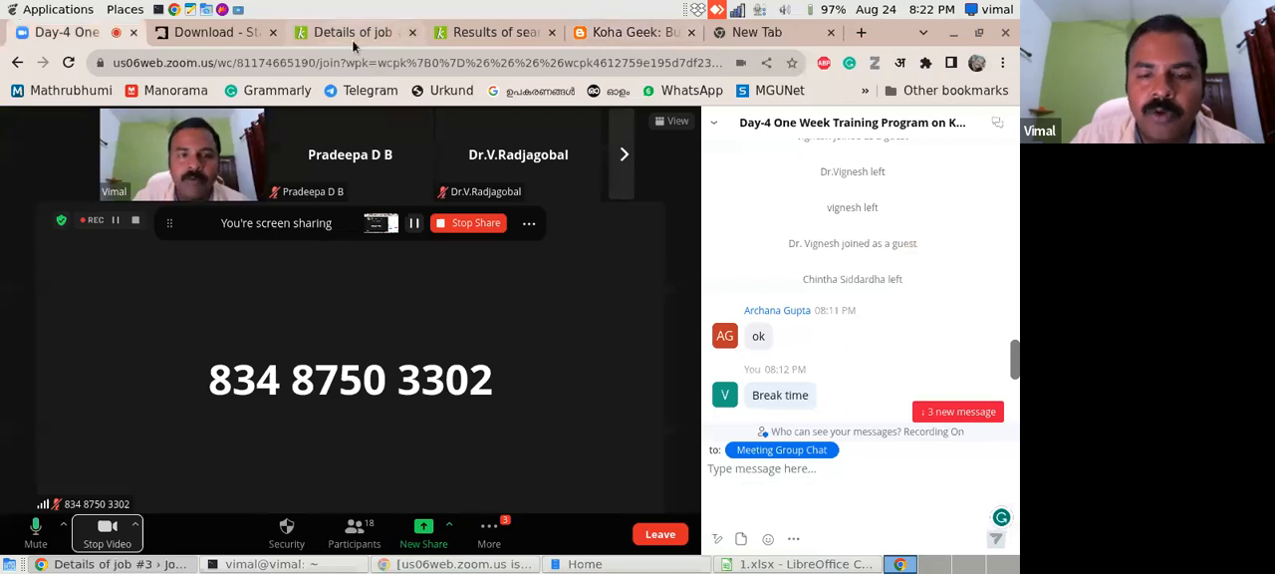
- Return to the import output in the terminal and set the microphone input volume to maximum
click(319, 564)
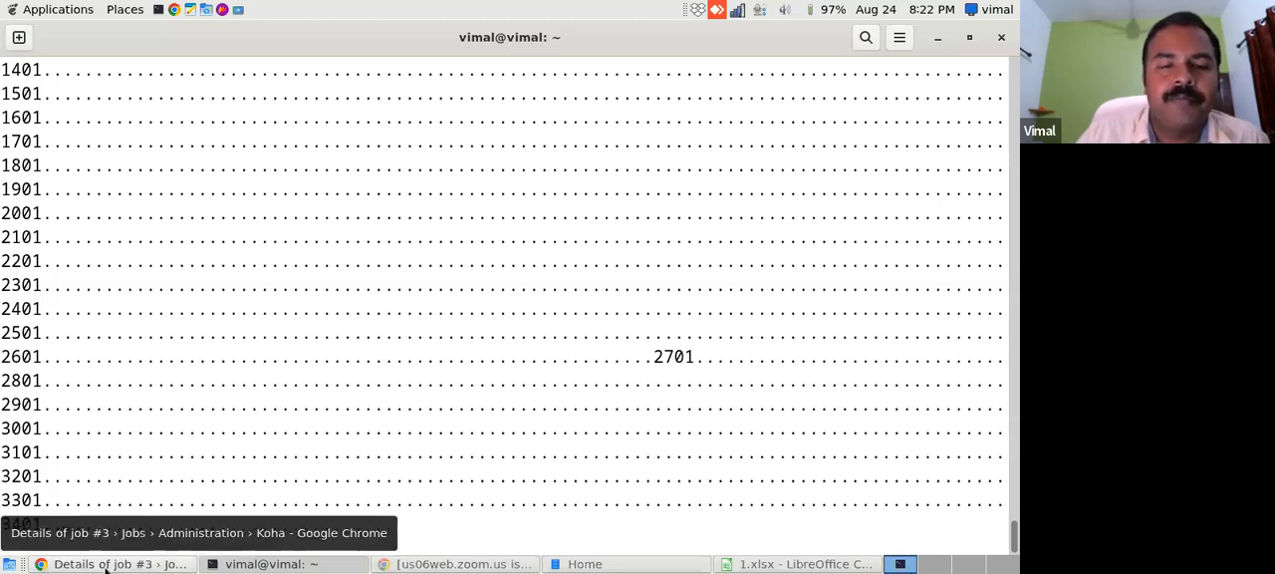
click(759, 10)
drag(877, 57, 951, 62)
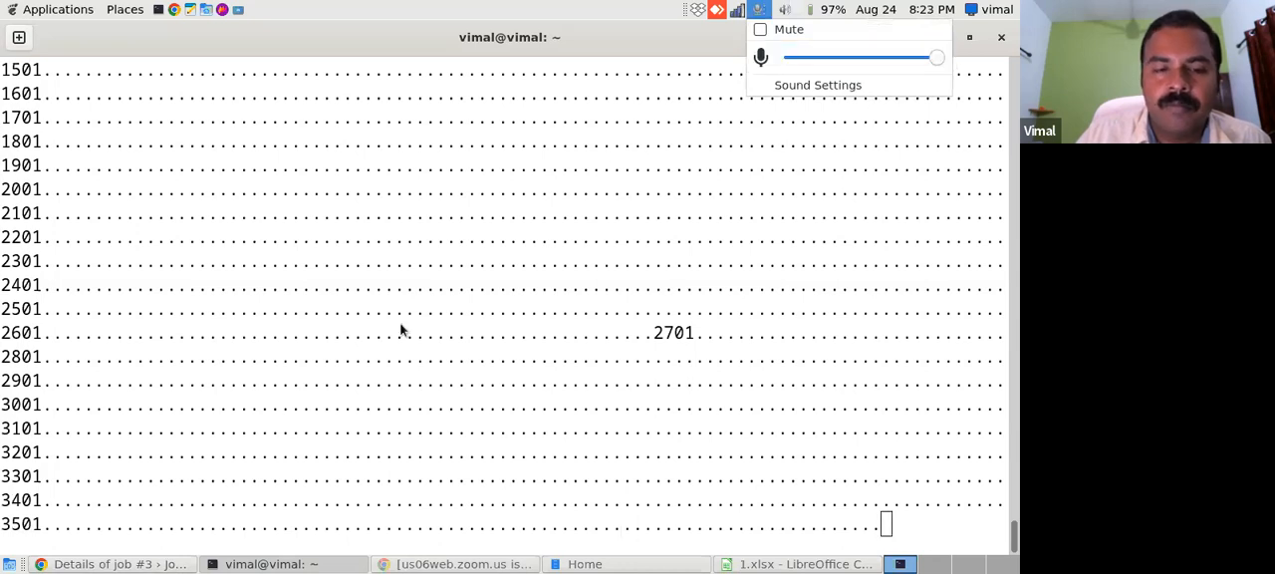
click(251, 36)
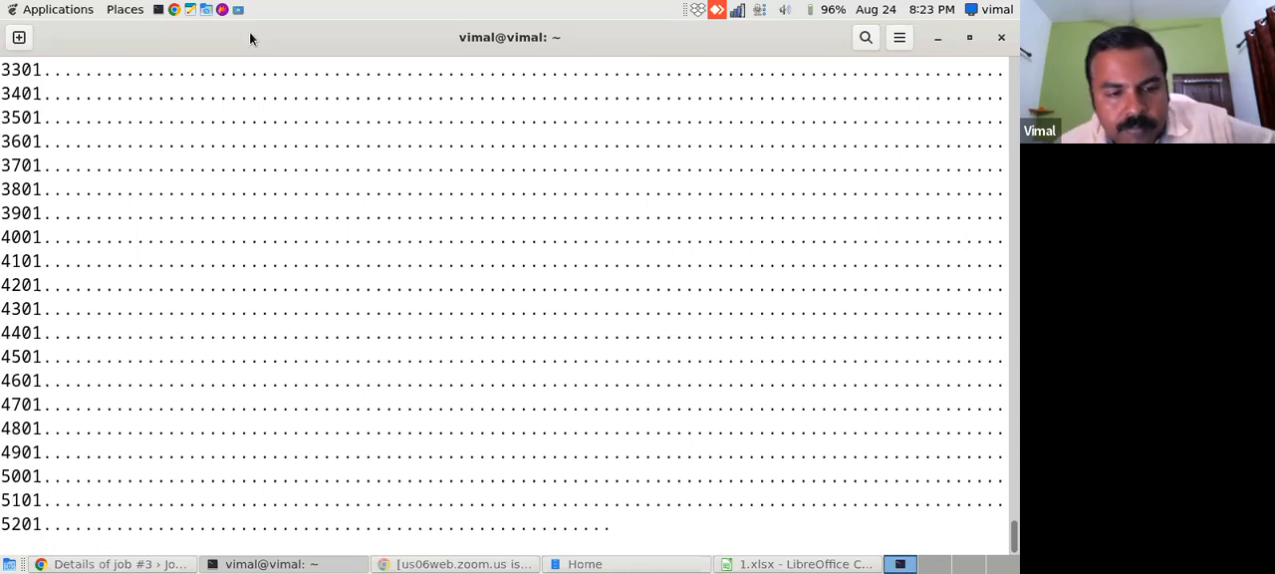
- Switch back to Koha, search the catalog for "Textbook of Obstetrics" without quotation marks, and browse the results
click(88, 566)
click(539, 35)
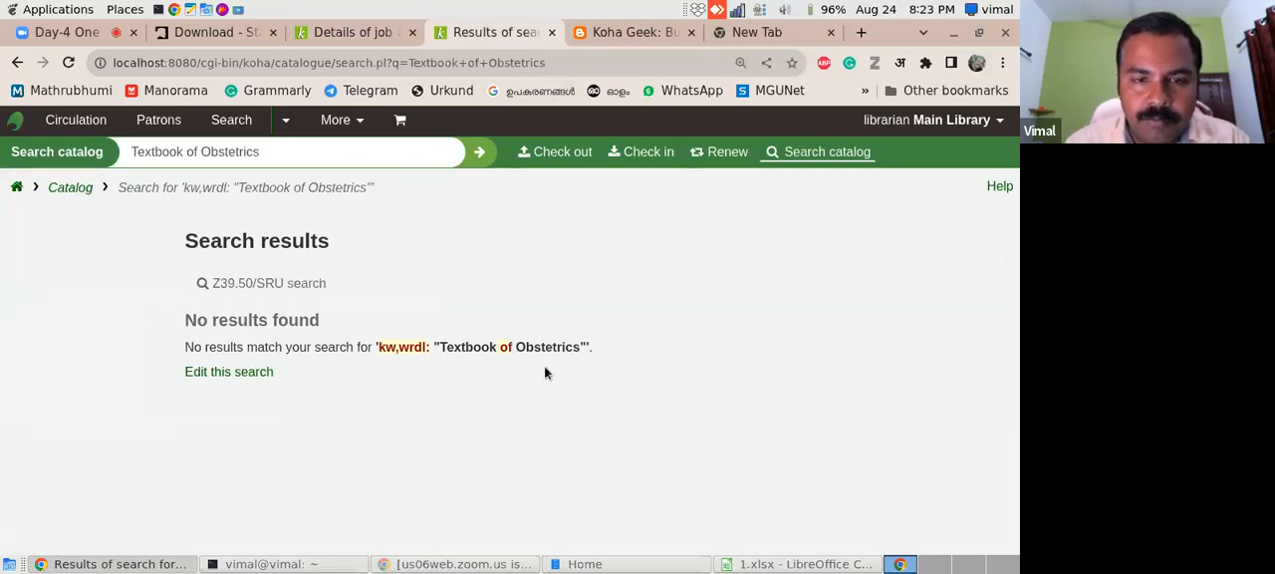
drag(458, 344, 578, 349)
click(258, 154)
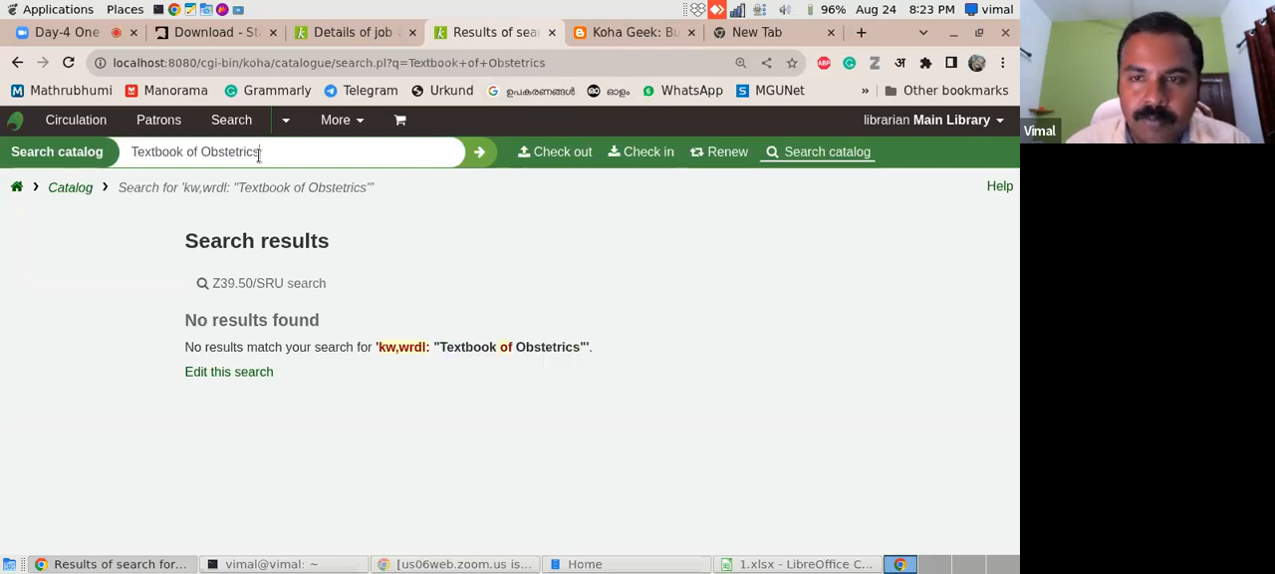
key(ctrl+v)
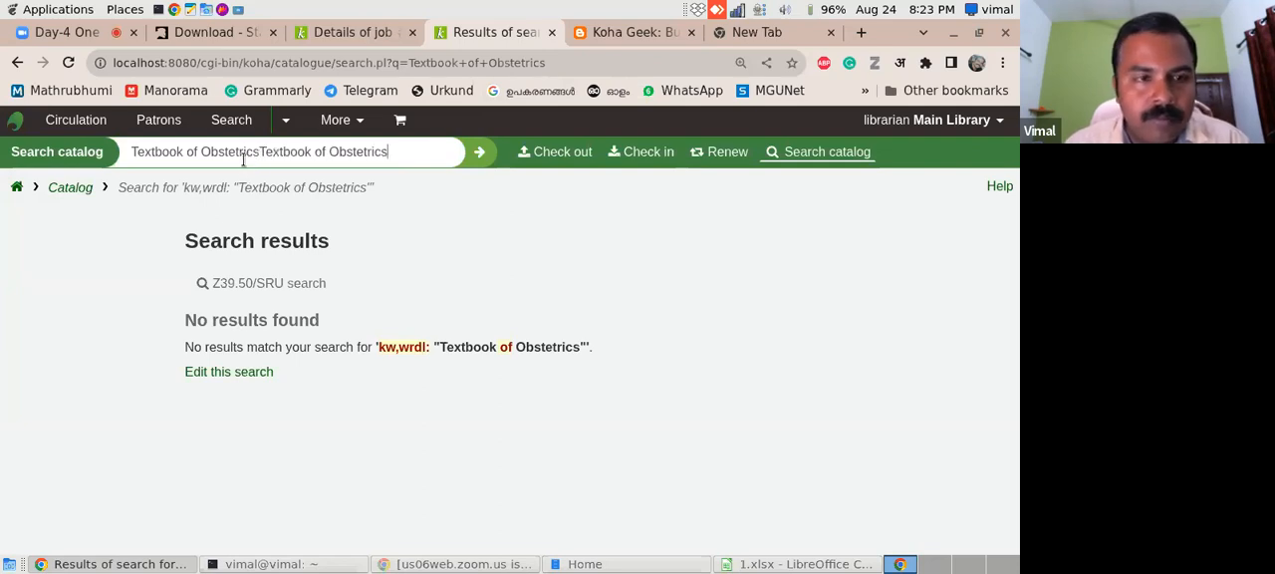
drag(258, 154, 413, 154)
key(BackSpace)
key(Return)
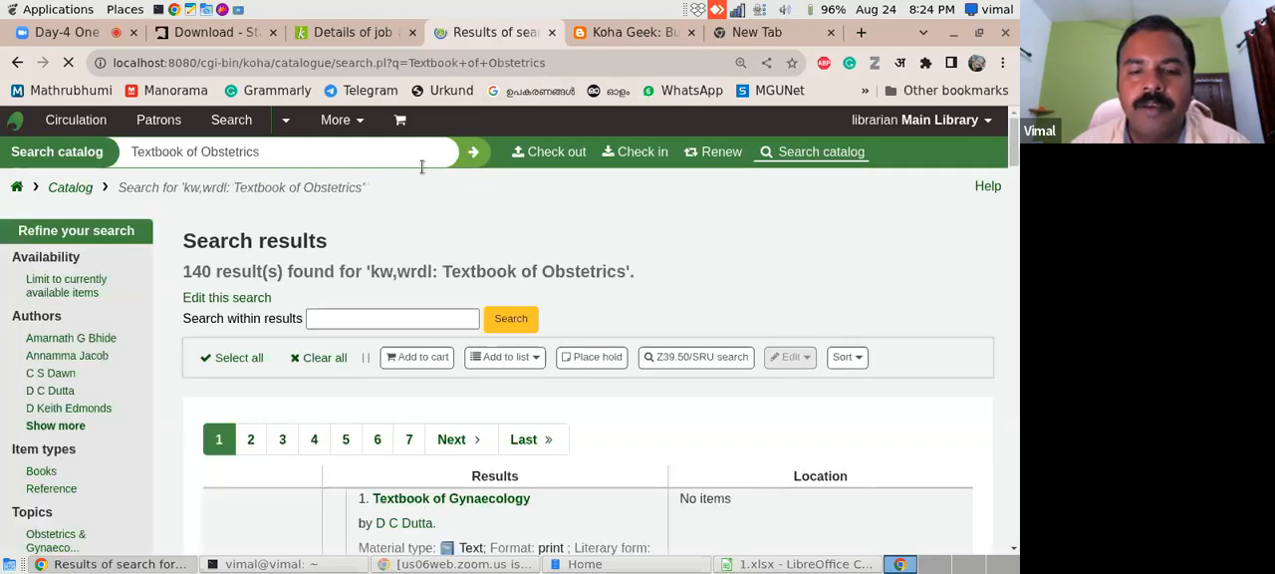
drag(1014, 163, 1012, 228)
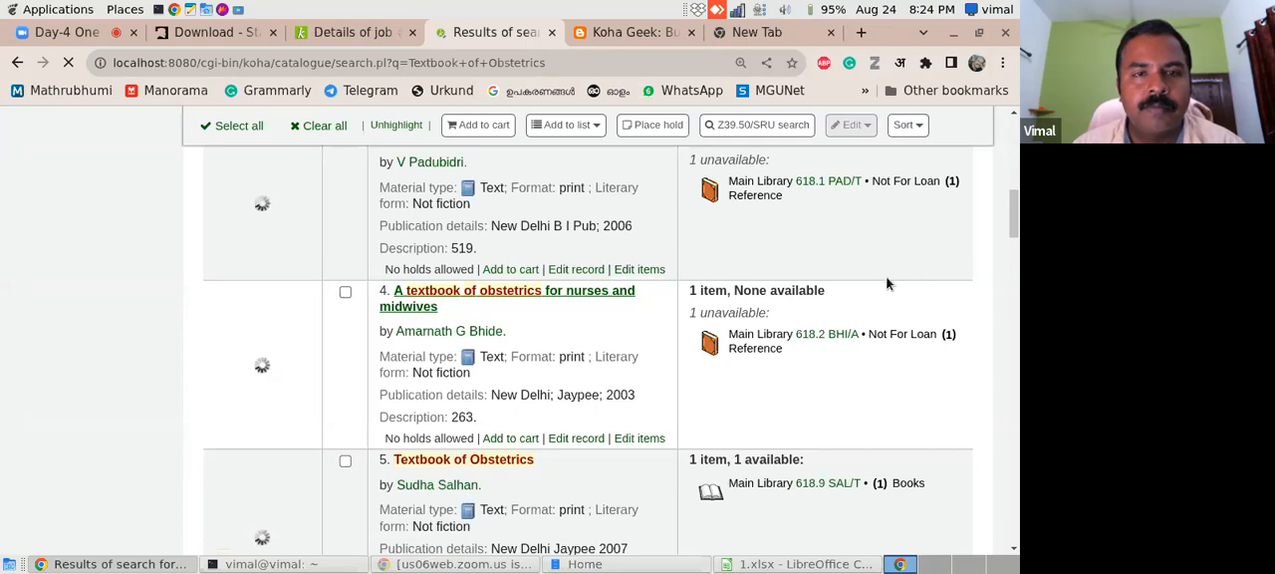
- Check the title in the 1.xlsx spreadsheet and the import progress in the terminal, and return to the Koha search results
click(796, 564)
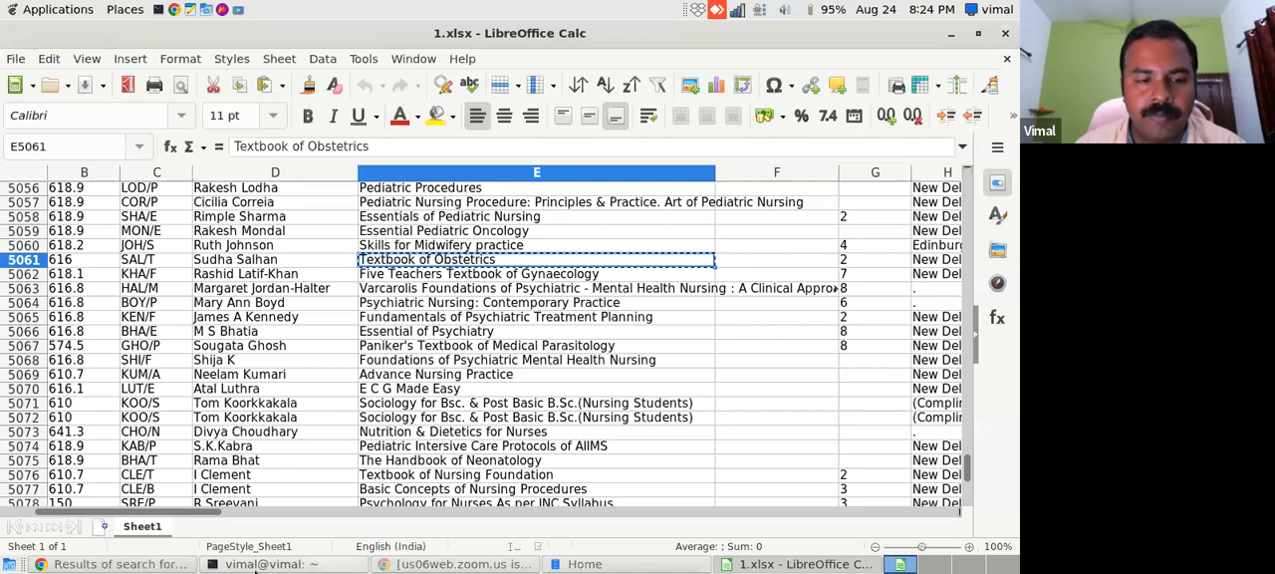
click(116, 564)
click(259, 564)
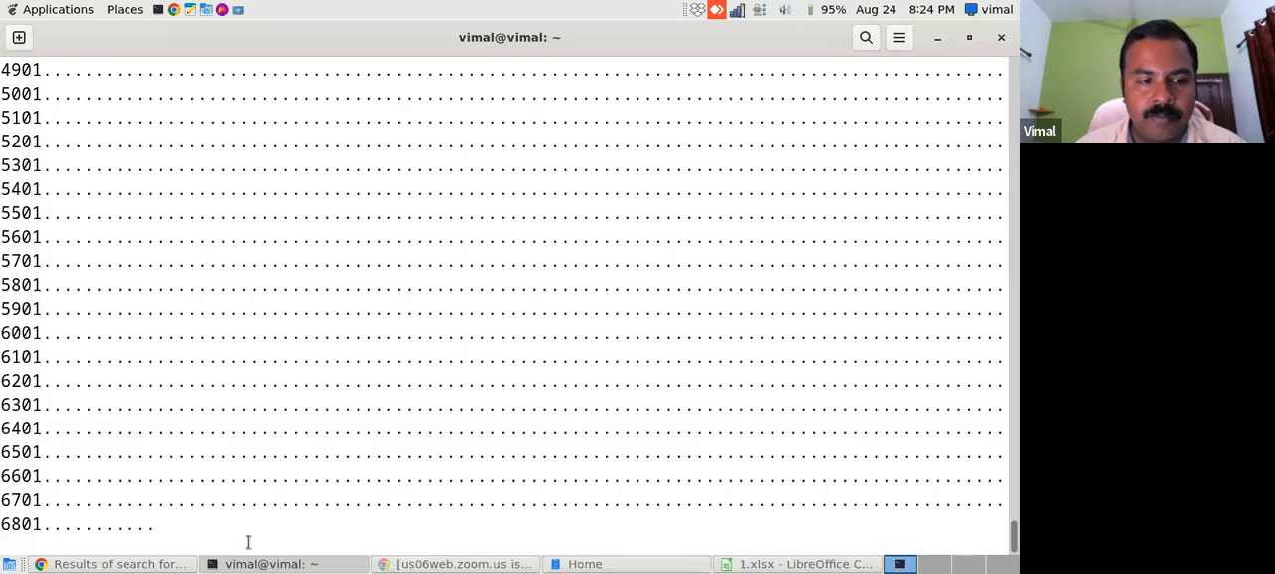
click(114, 565)
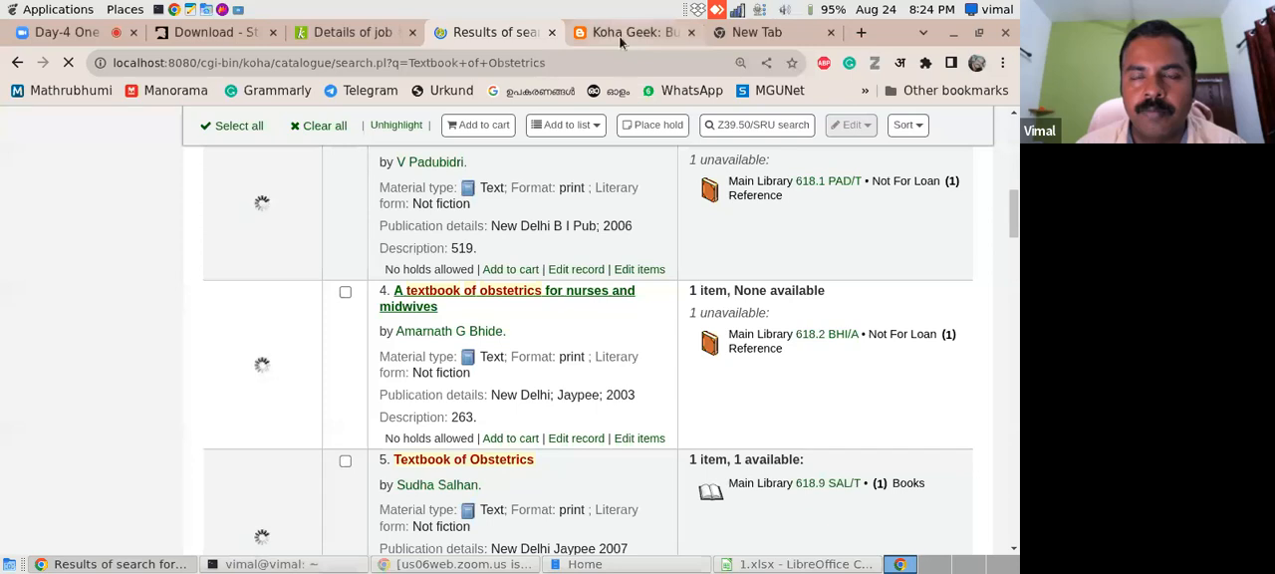
- Close the empty browser tab and open the catalog record "A textbook of obstetrics for nurses and midwives"
click(787, 40)
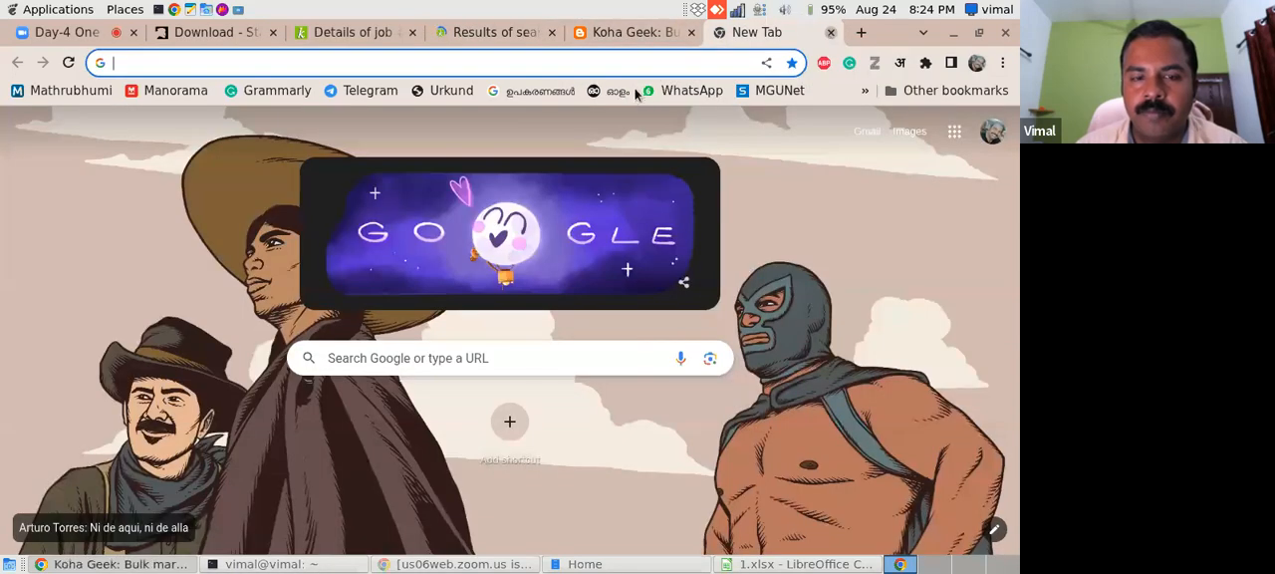
key(ctrl+w)
click(558, 35)
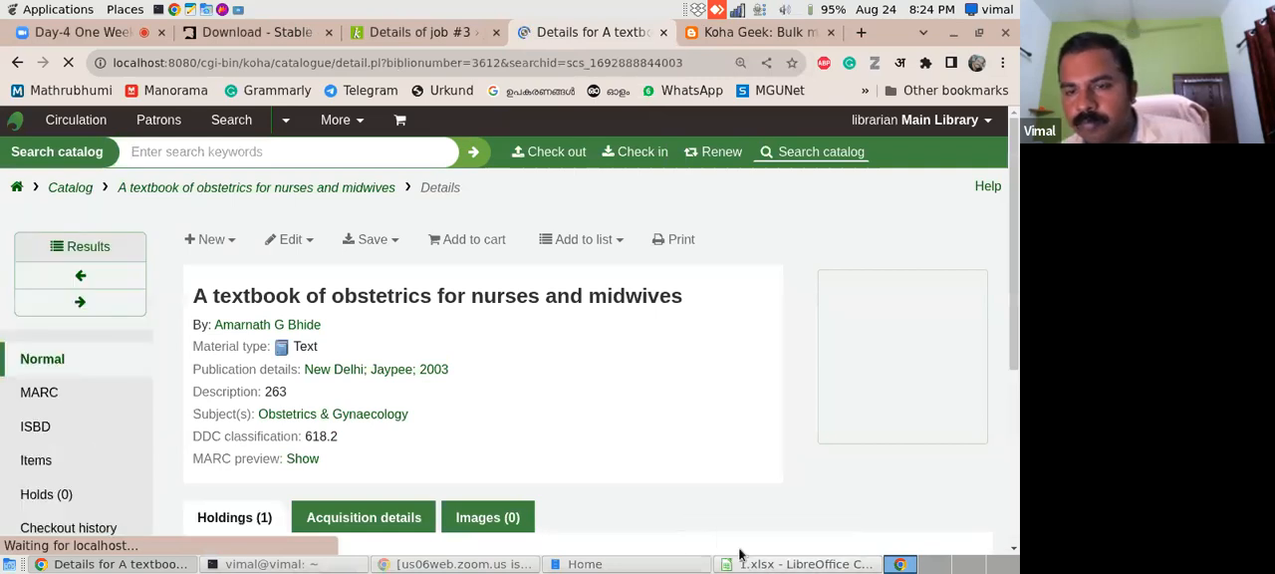
- Review the bibliographic details and holdings of the obstetrics record and display its cover images section
drag(1014, 288, 1016, 349)
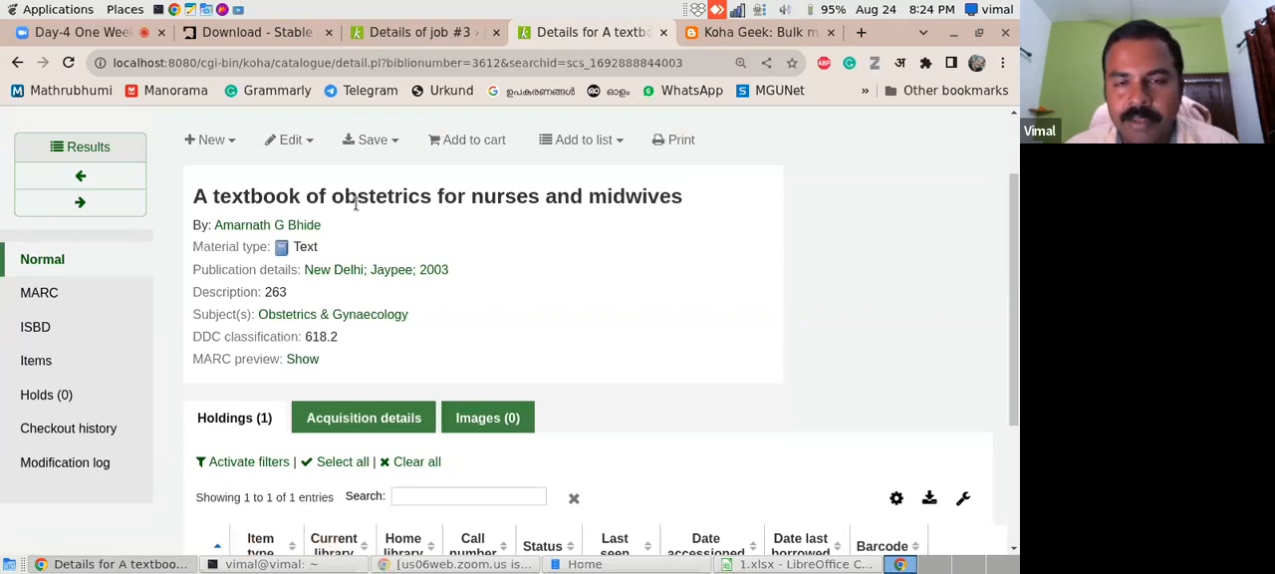
drag(1015, 281, 1012, 389)
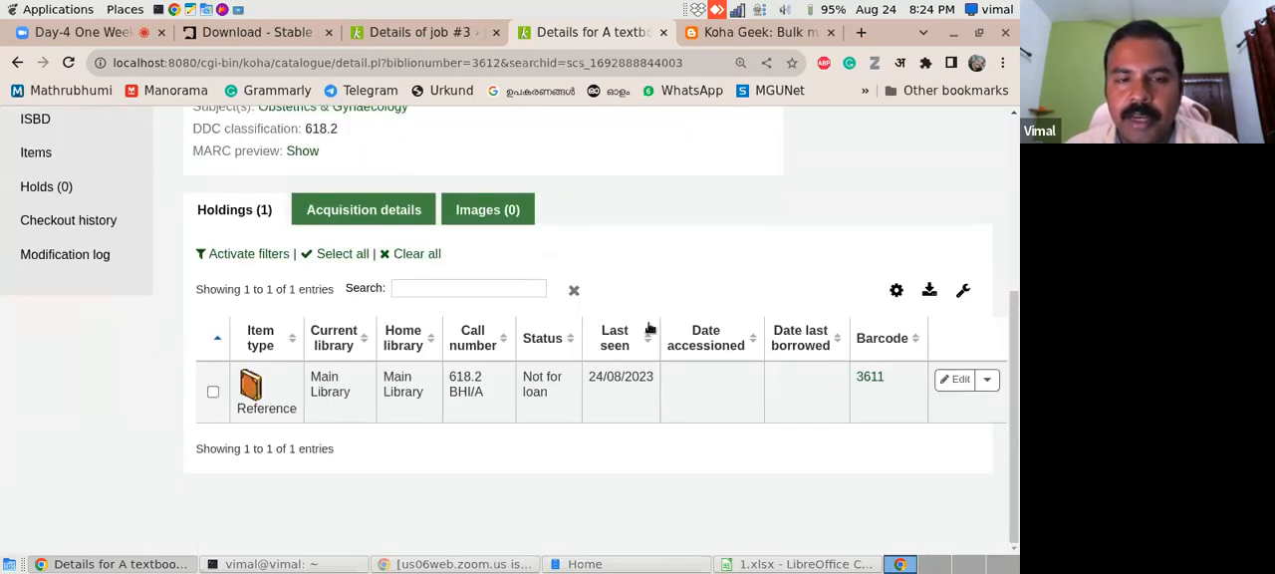
scroll(1017, 348, up, 3)
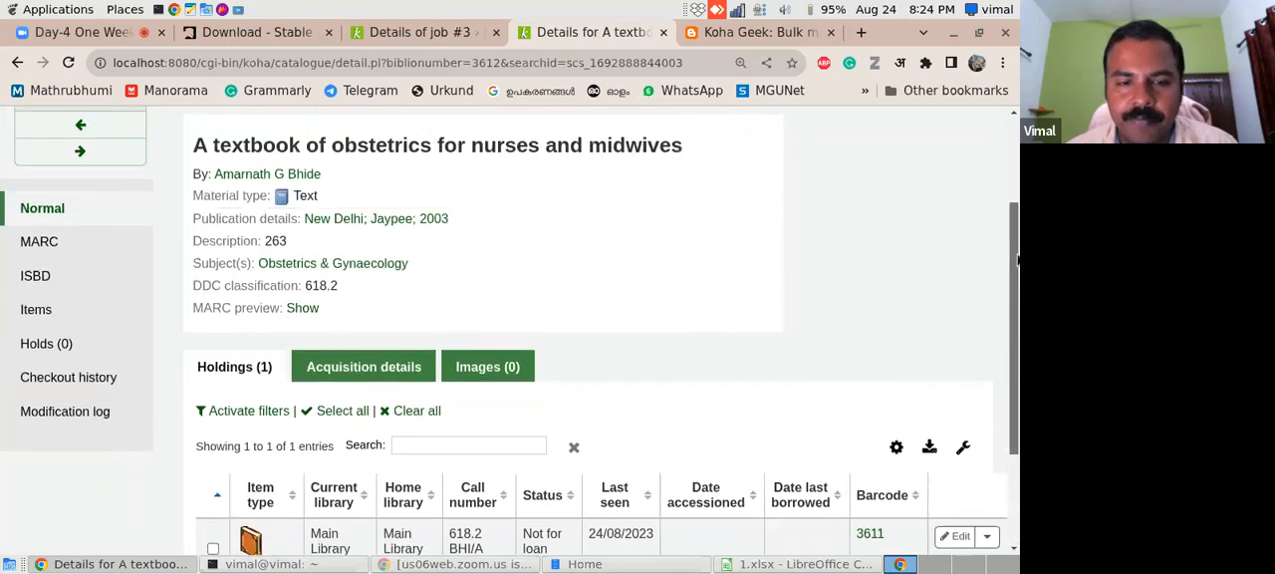
click(483, 364)
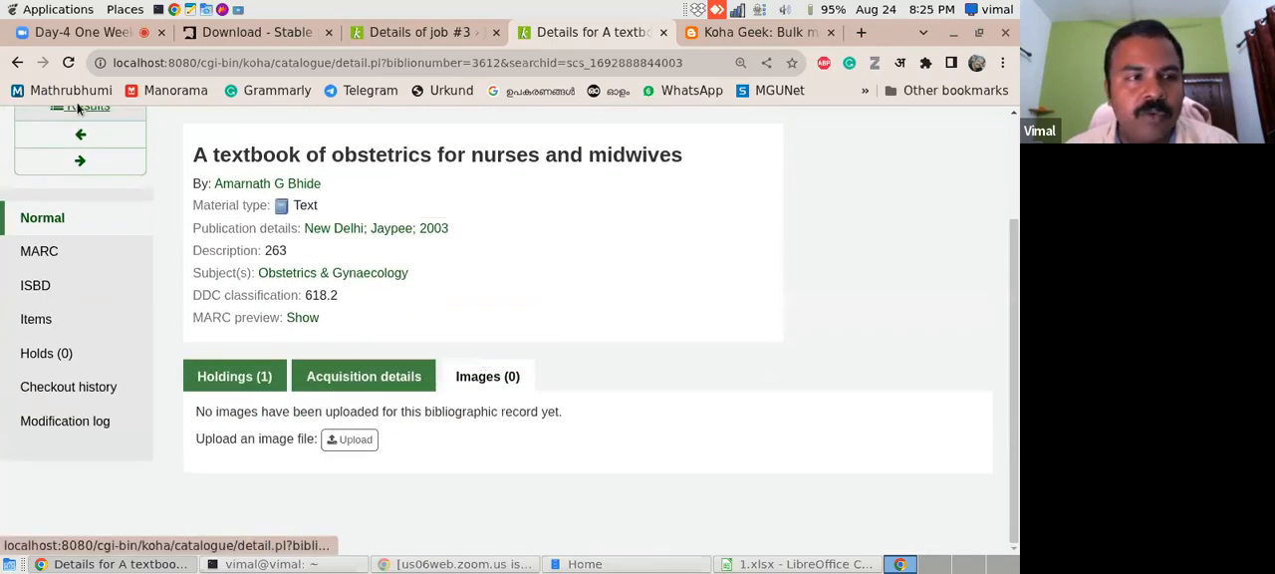
- Copy the title "A textbook of obstetrics for nurses and midwives" from the search results and run a Google image search for it
click(17, 63)
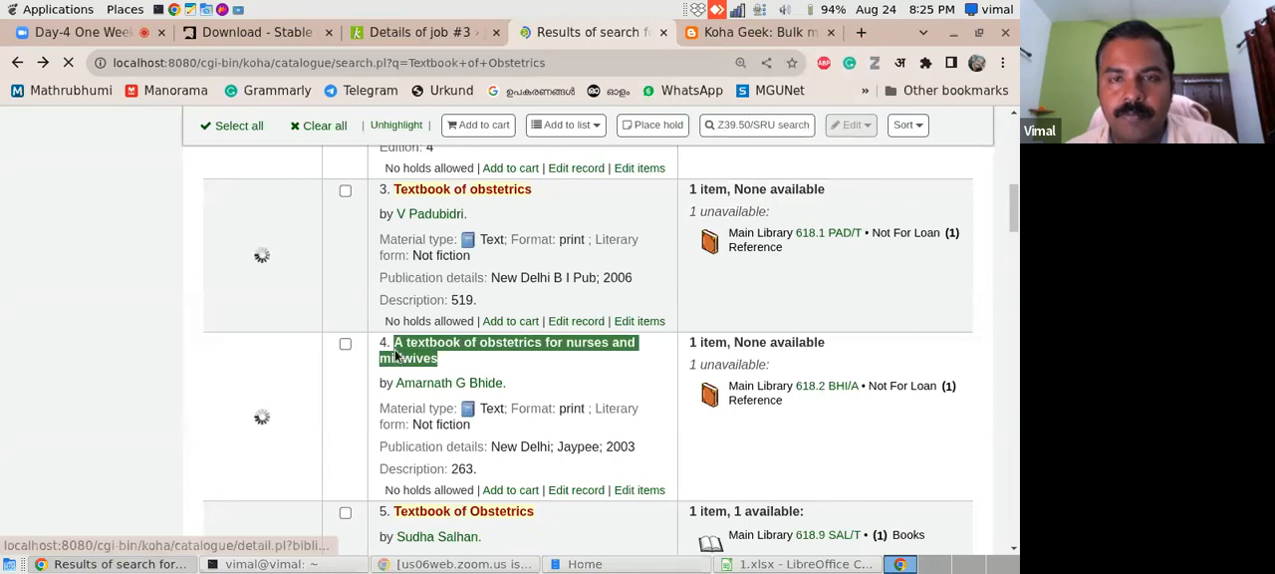
click(768, 35)
key(ctrl+l)
text(A textbook of obstetrics for nurses and midwives)
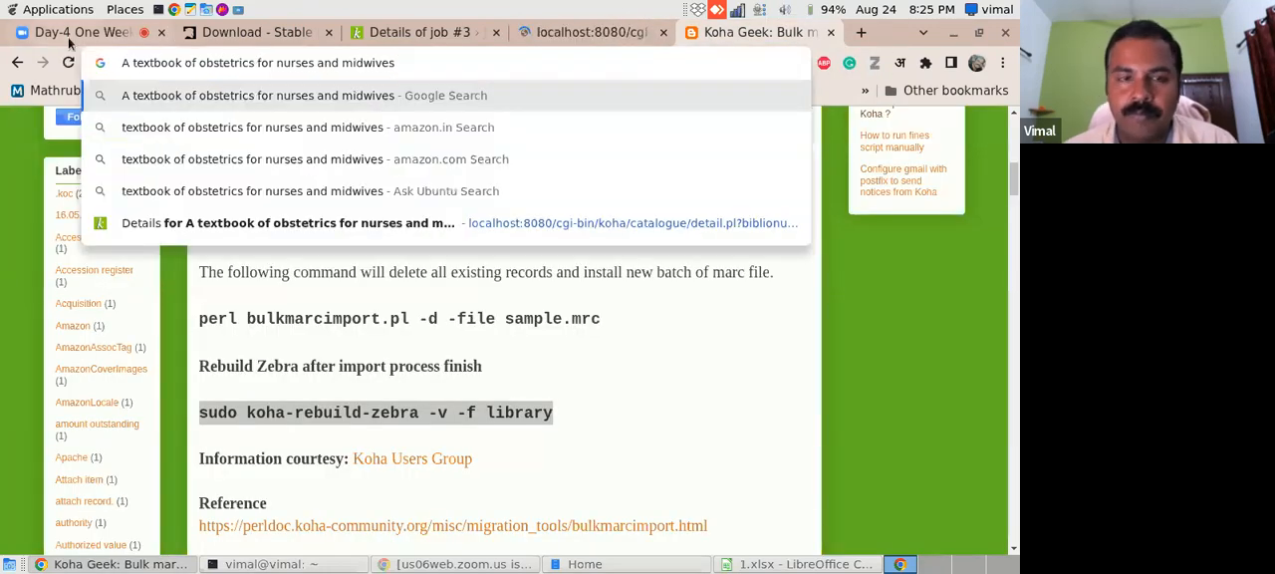
key(Return)
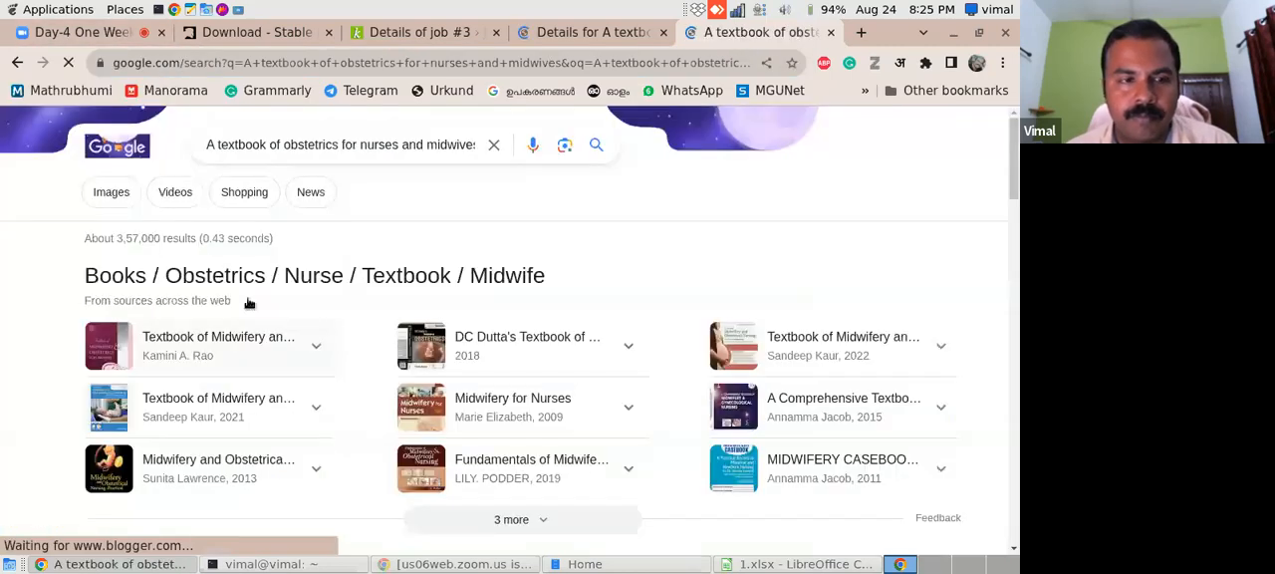
click(110, 191)
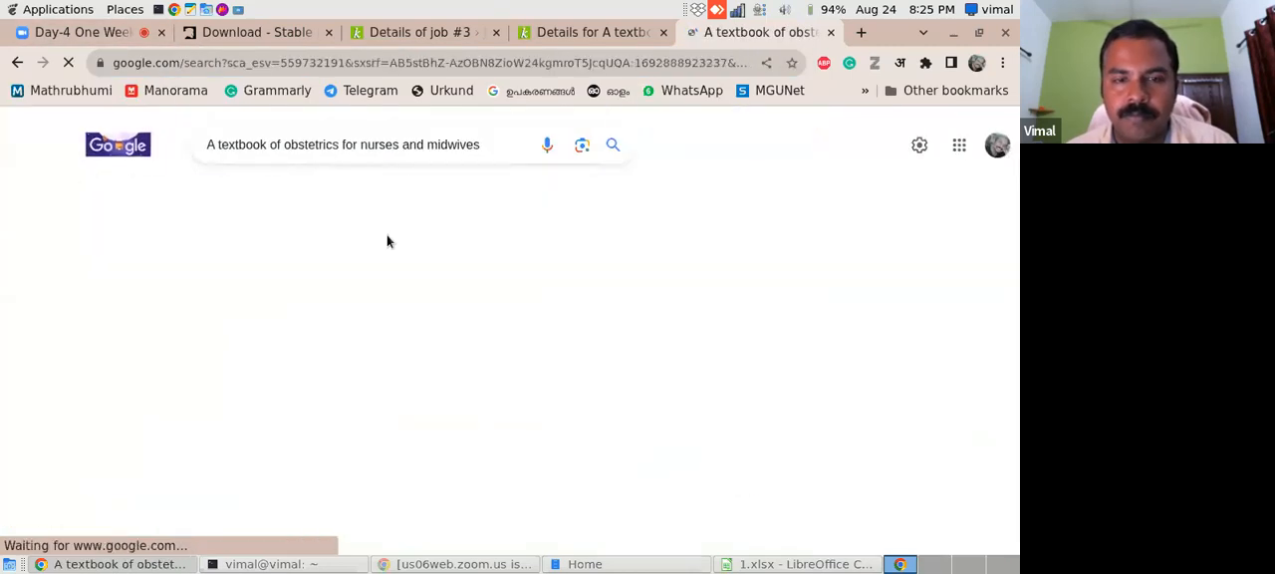
- Browse the image results, preview the Medioks midwifery and obstetrical nursing textbook cover, and save it as download.jpeg in Downloads
drag(1017, 175, 1014, 240)
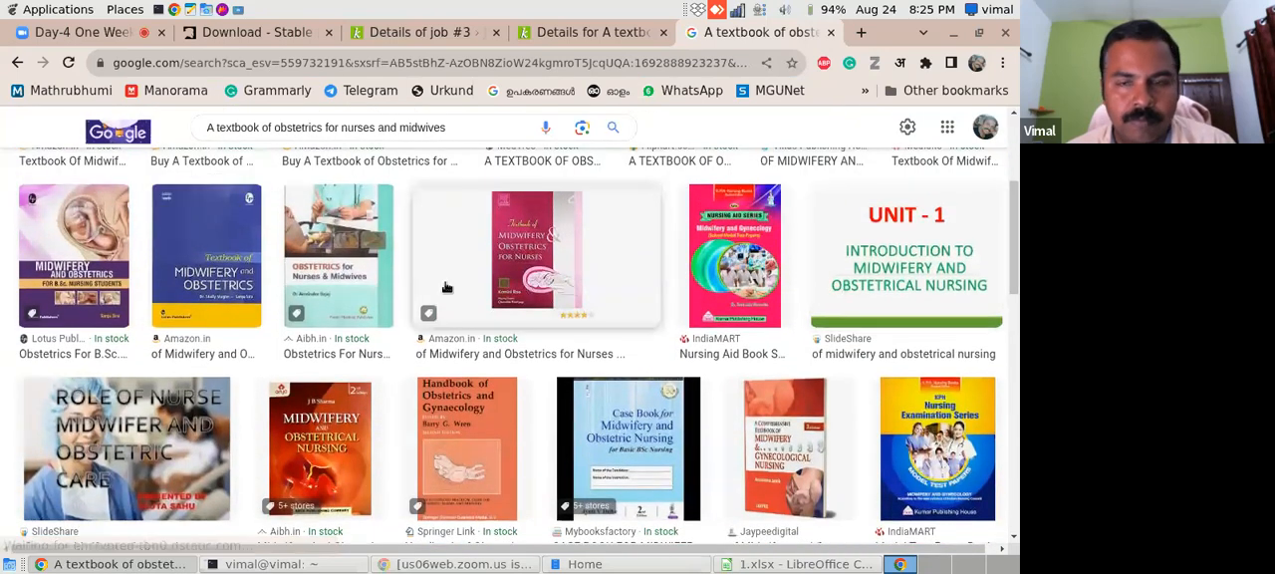
scroll(1003, 151, up, 3)
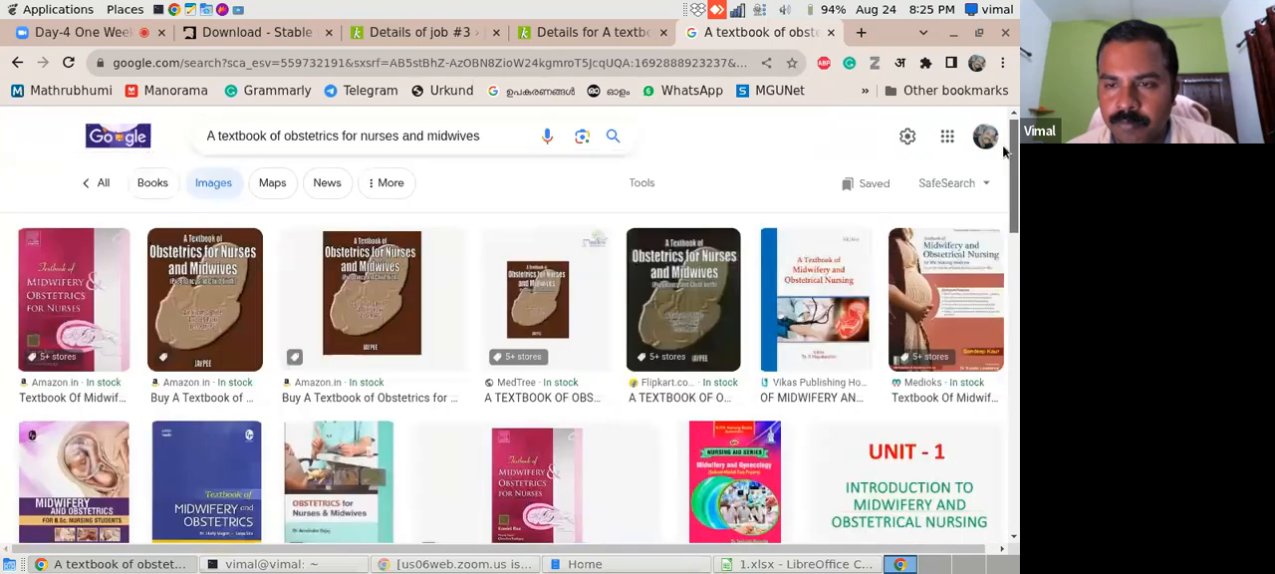
drag(1003, 151, 1001, 155)
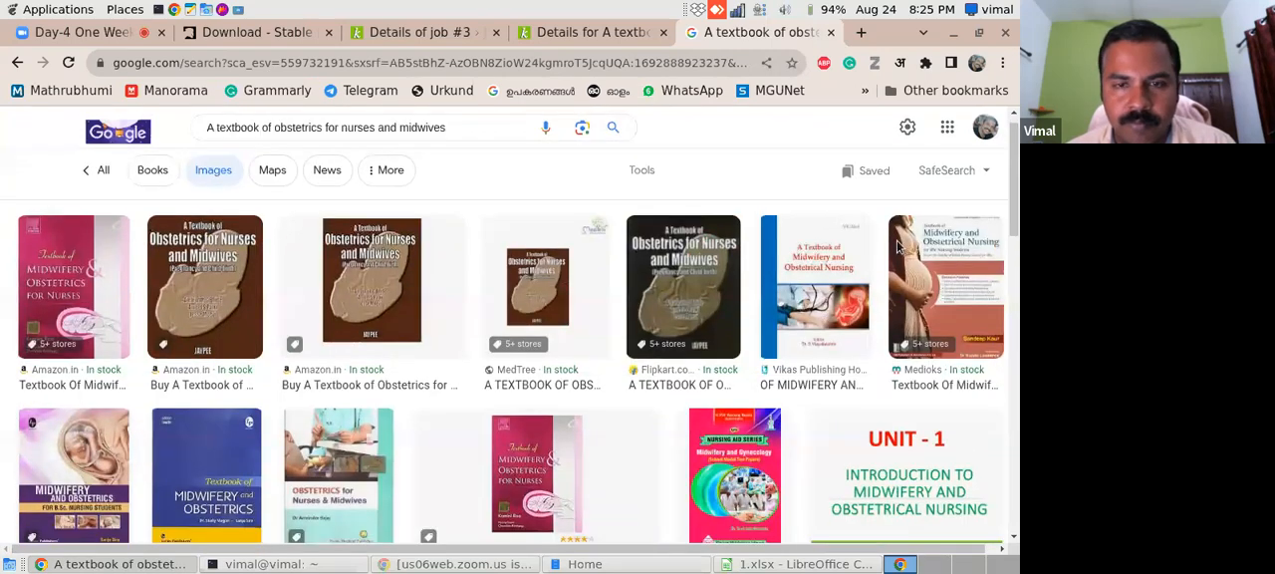
click(62, 282)
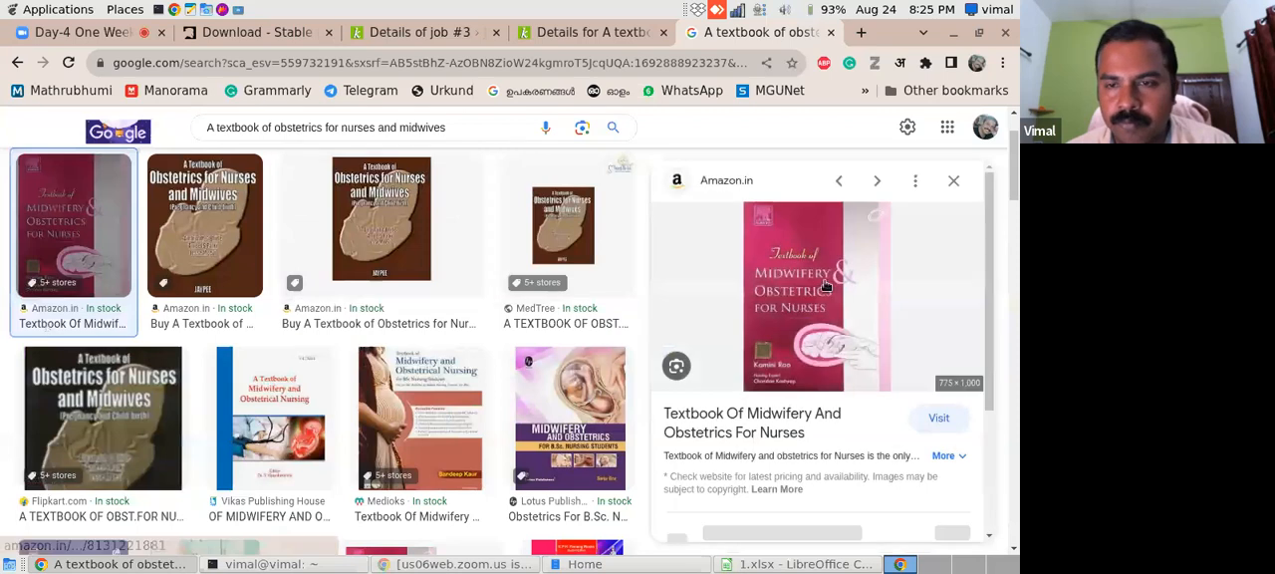
click(482, 383)
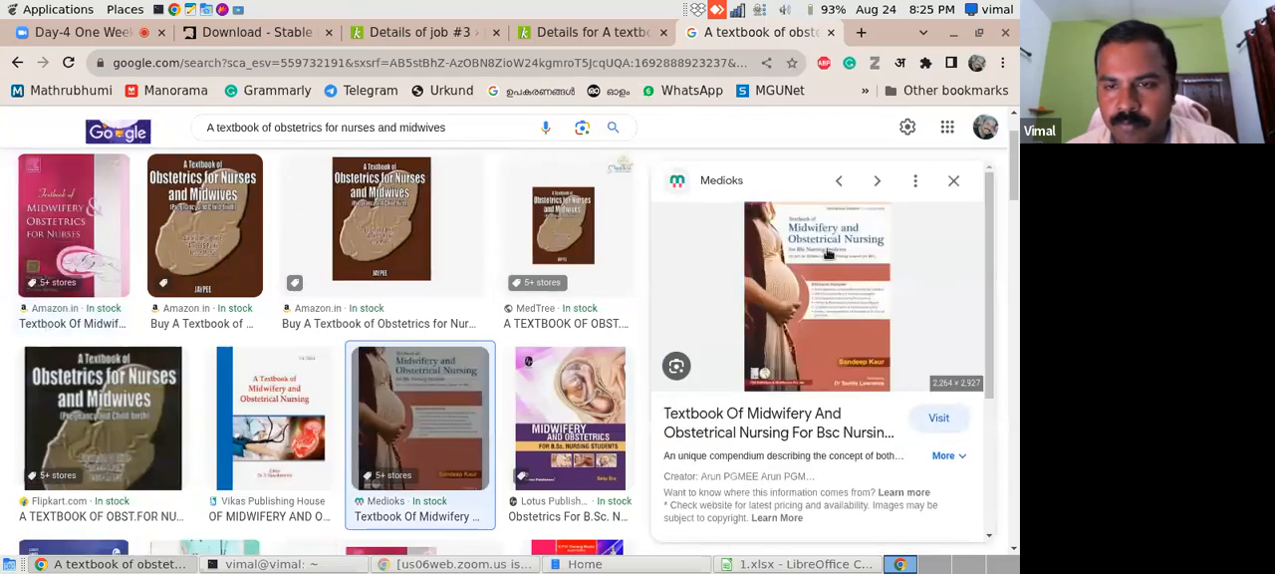
right_click(826, 258)
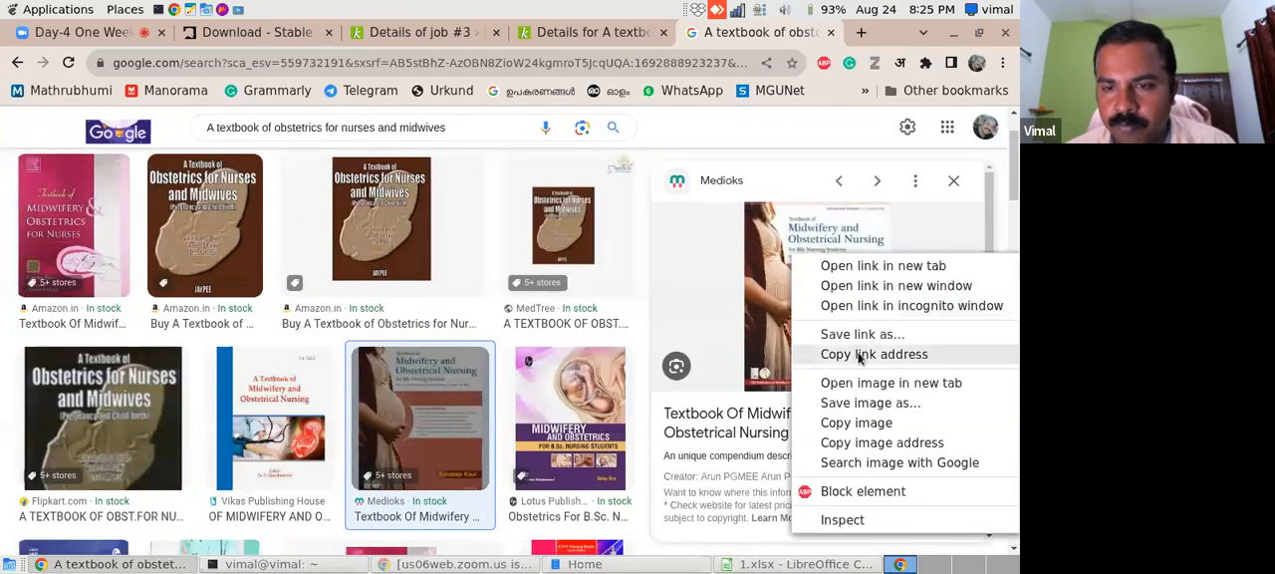
click(852, 402)
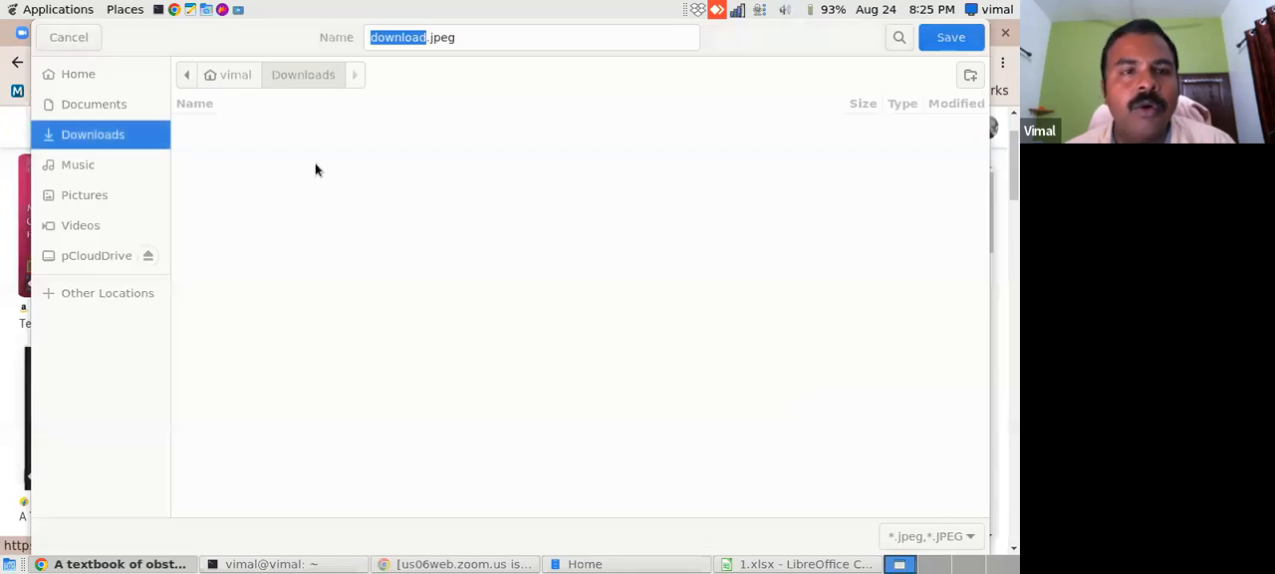
click(951, 39)
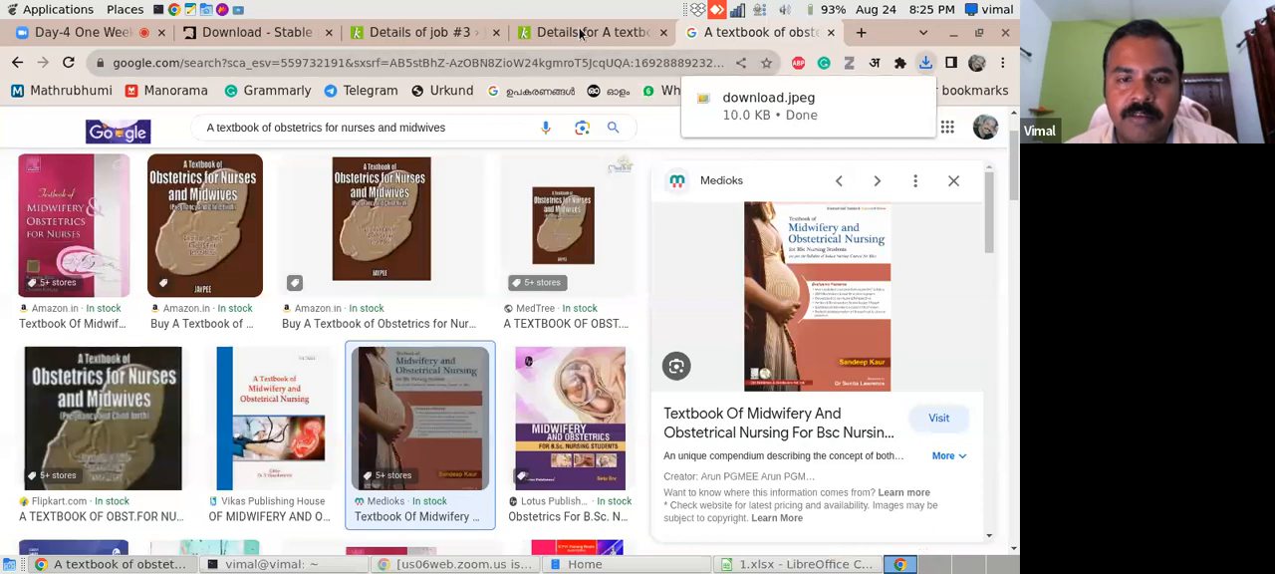
- Return to the Koha record for the obstetrics textbook and open the local cover image upload from its images section
click(581, 33)
drag(1014, 267, 1014, 376)
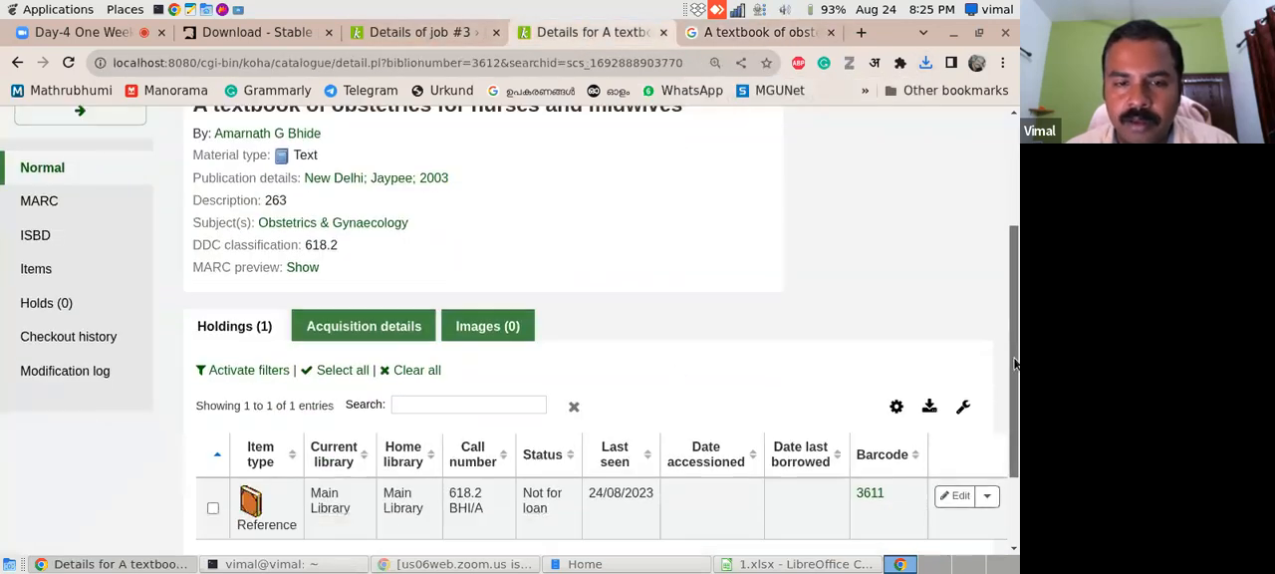
click(498, 337)
click(339, 442)
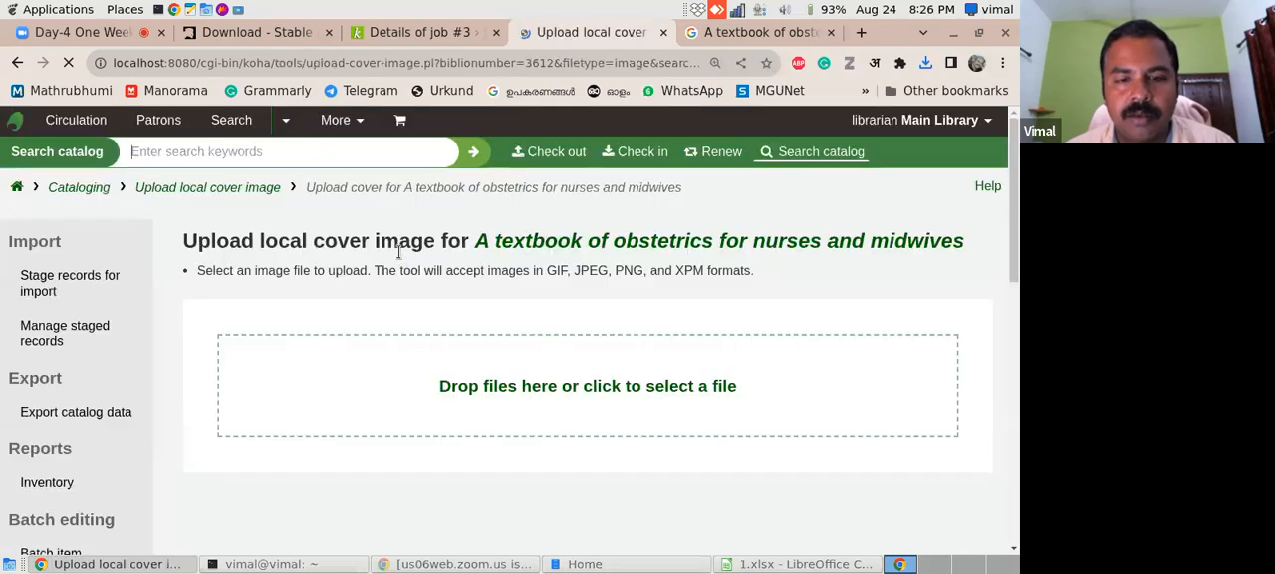
- Upload download.jpeg as the local cover image file for "A textbook of obstetrics for nurses and midwives"
click(536, 388)
scroll(737, 354, down, 4)
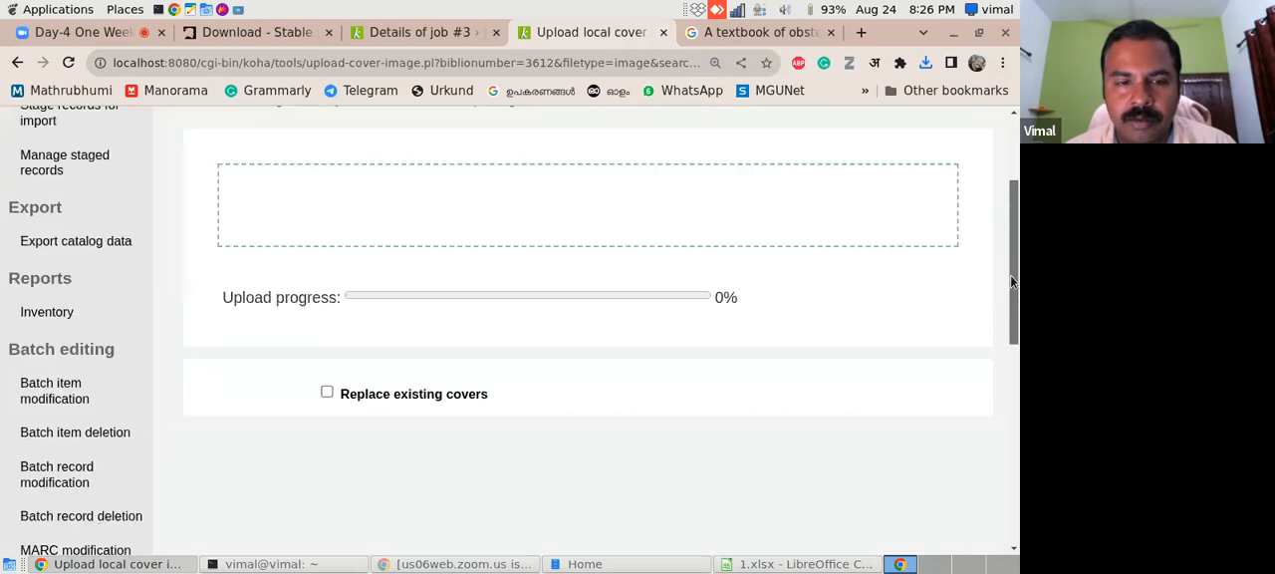
click(534, 200)
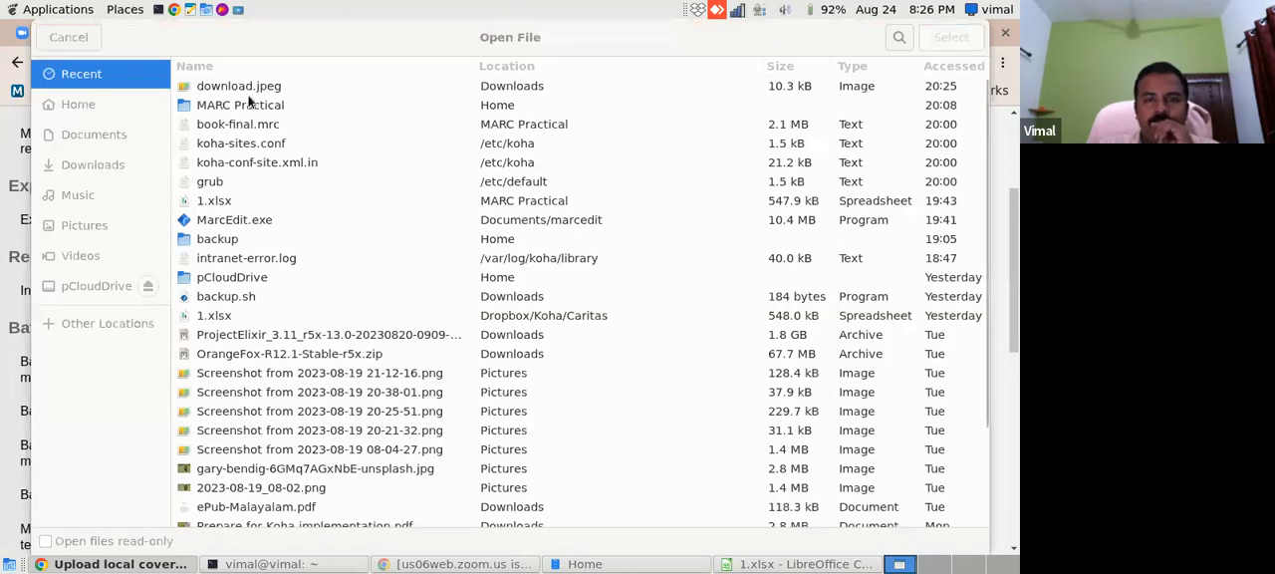
click(943, 40)
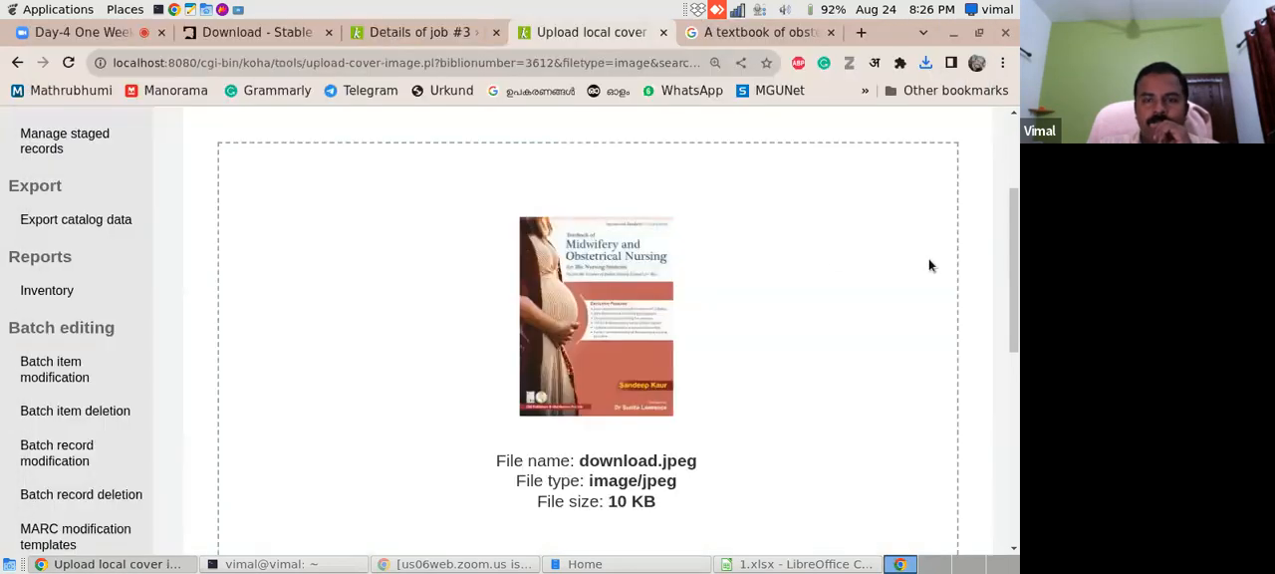
scroll(929, 265, down, 5)
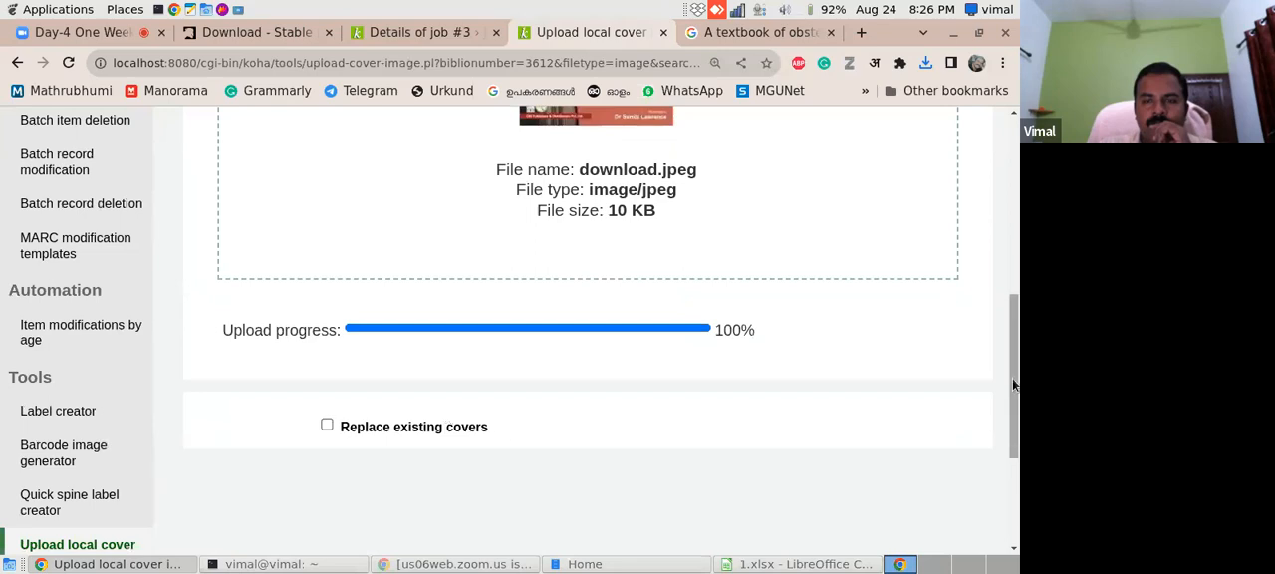
- Process the uploaded download.jpeg as the record's local cover image and check it among the existing images
scroll(911, 454, down, 2)
scroll(597, 399, up, 3)
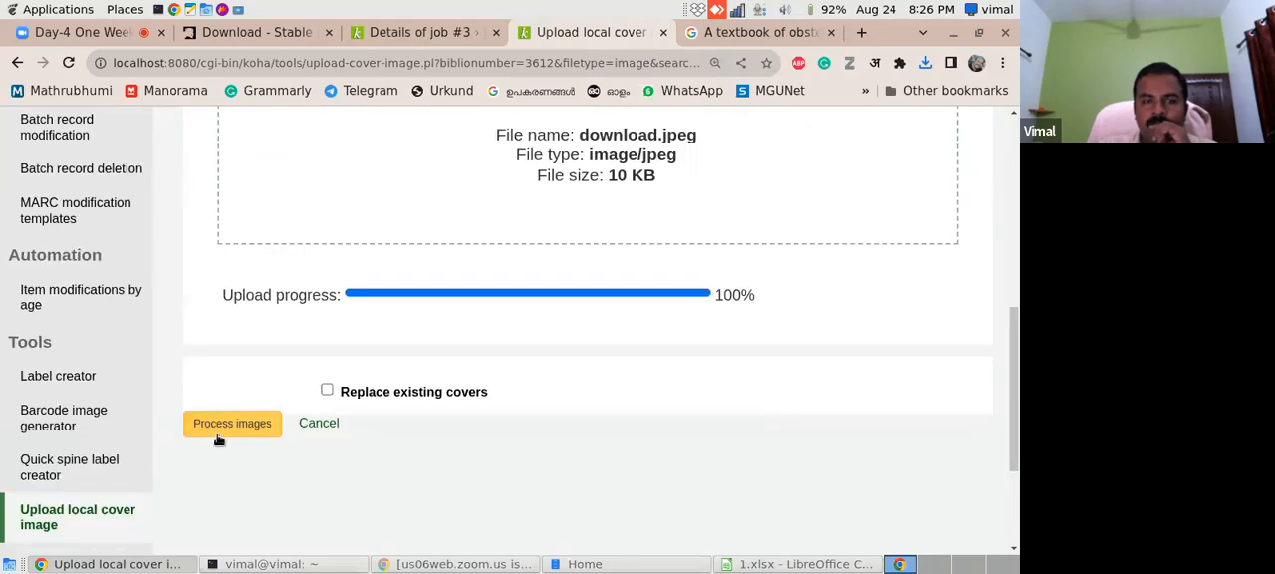
click(232, 424)
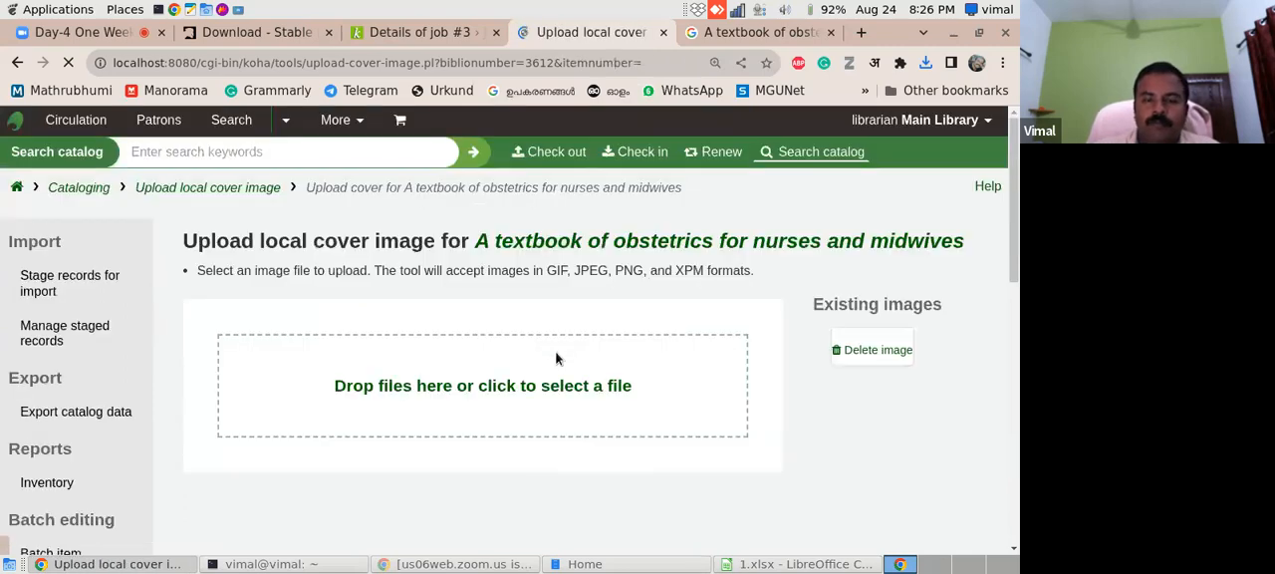
scroll(1011, 230, down, 6)
scroll(1008, 245, up, 5)
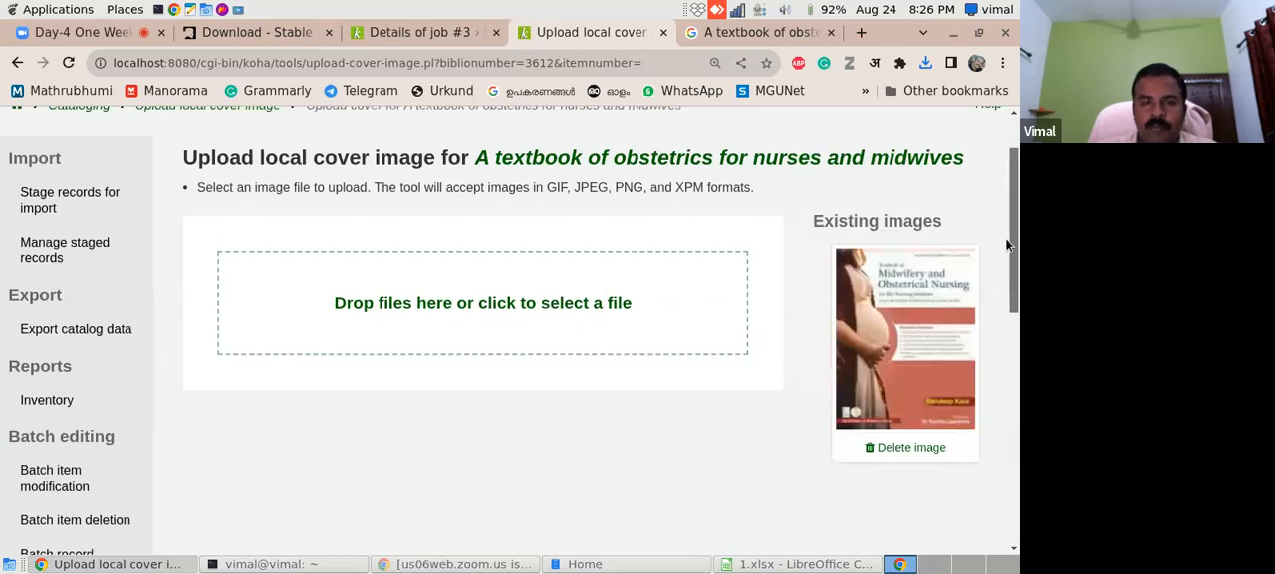
scroll(1008, 245, up, 2)
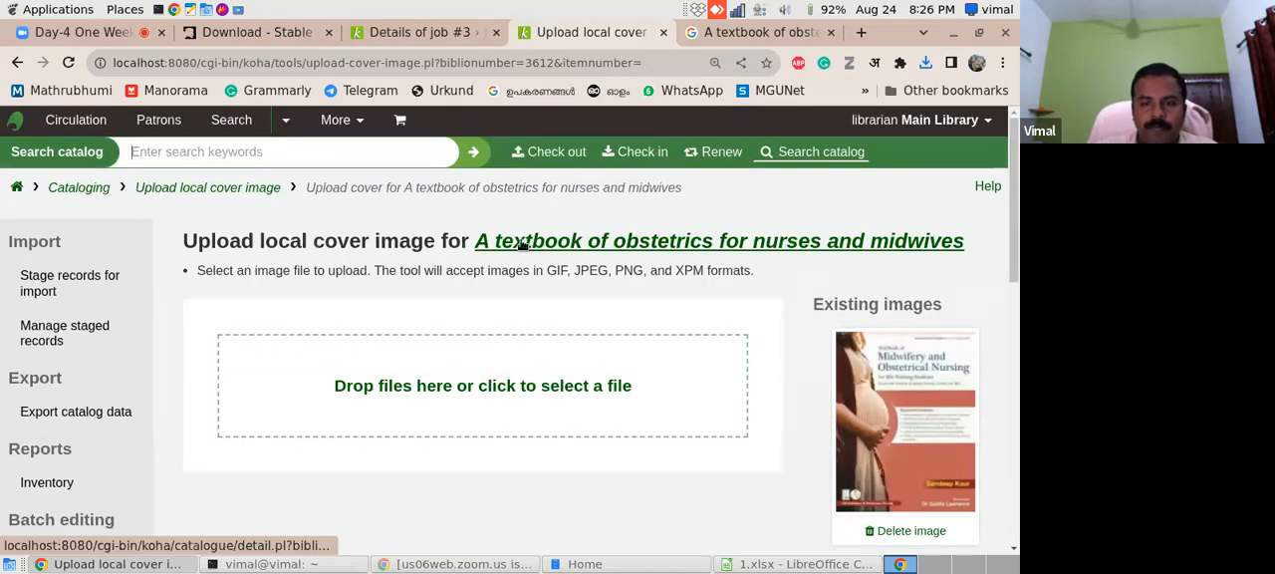
- Open the details page of "A textbook of obstetrics for nurses and midwives" and close the Google search and job #3 pages
click(717, 240)
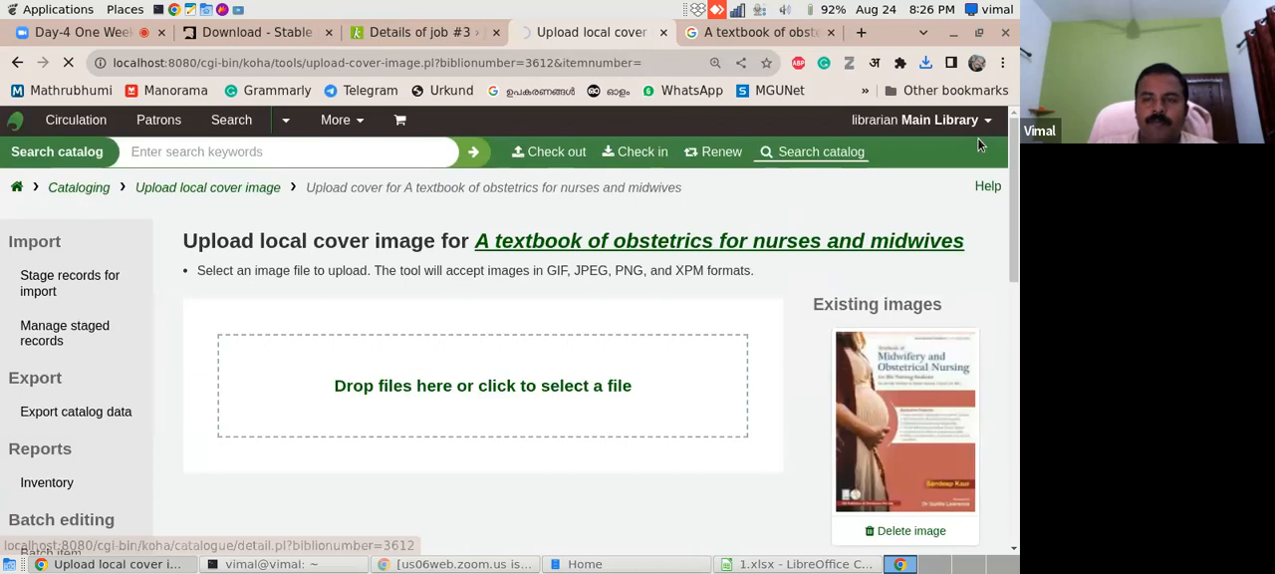
mouse_move(1012, 153)
mouse_down()
mouse_move(1003, 227)
mouse_move(1004, 137)
mouse_up()
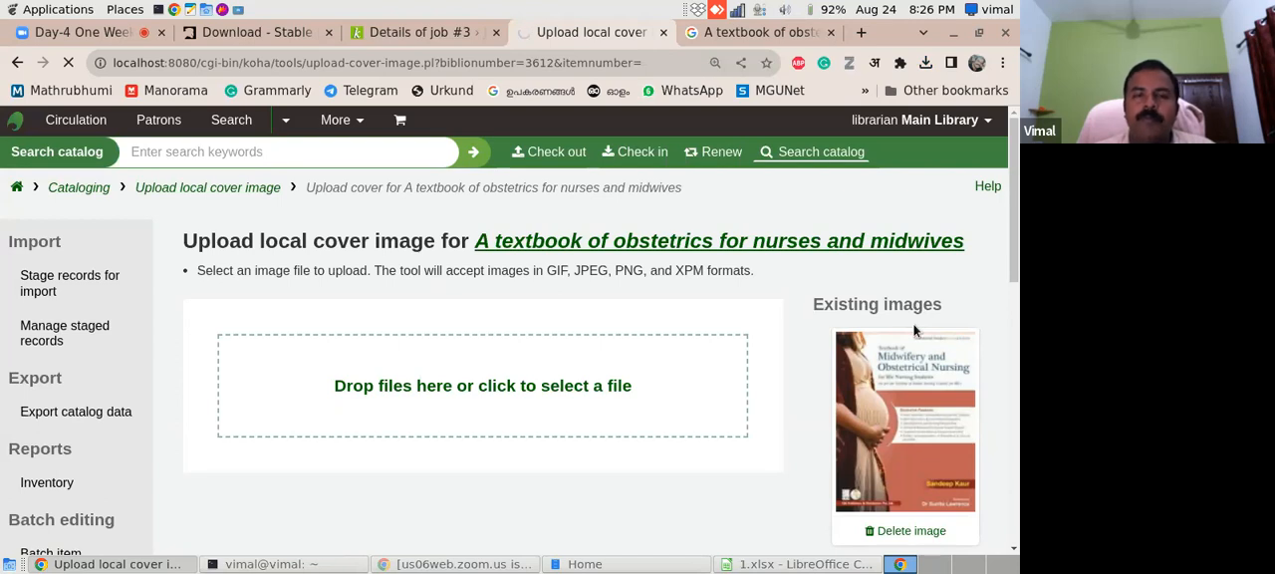
click(831, 34)
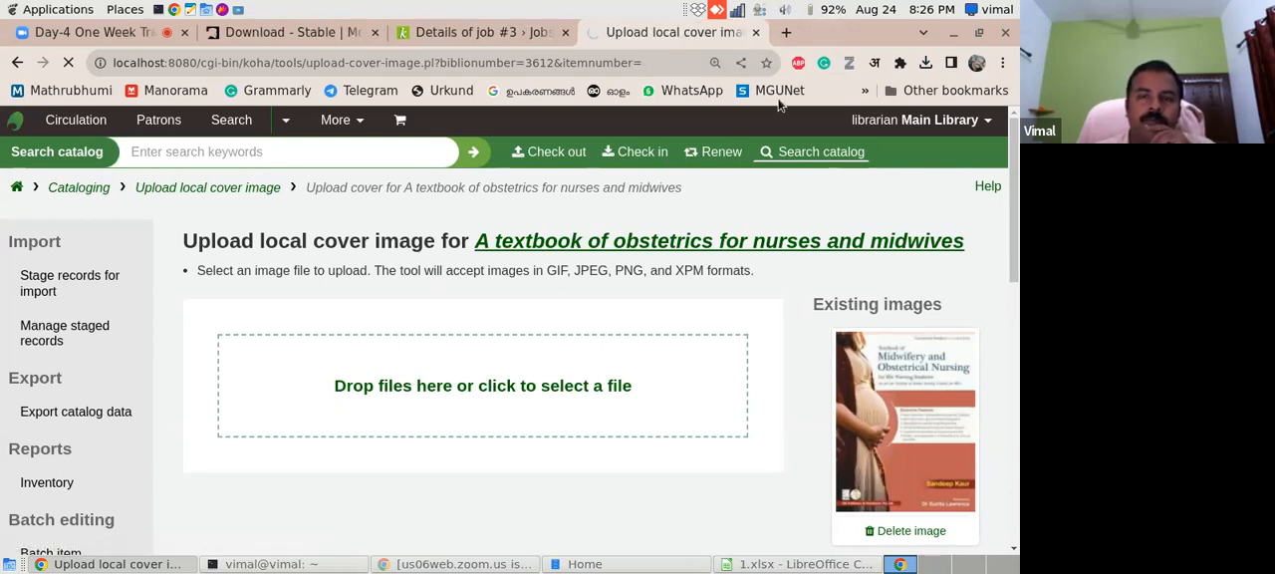
click(446, 33)
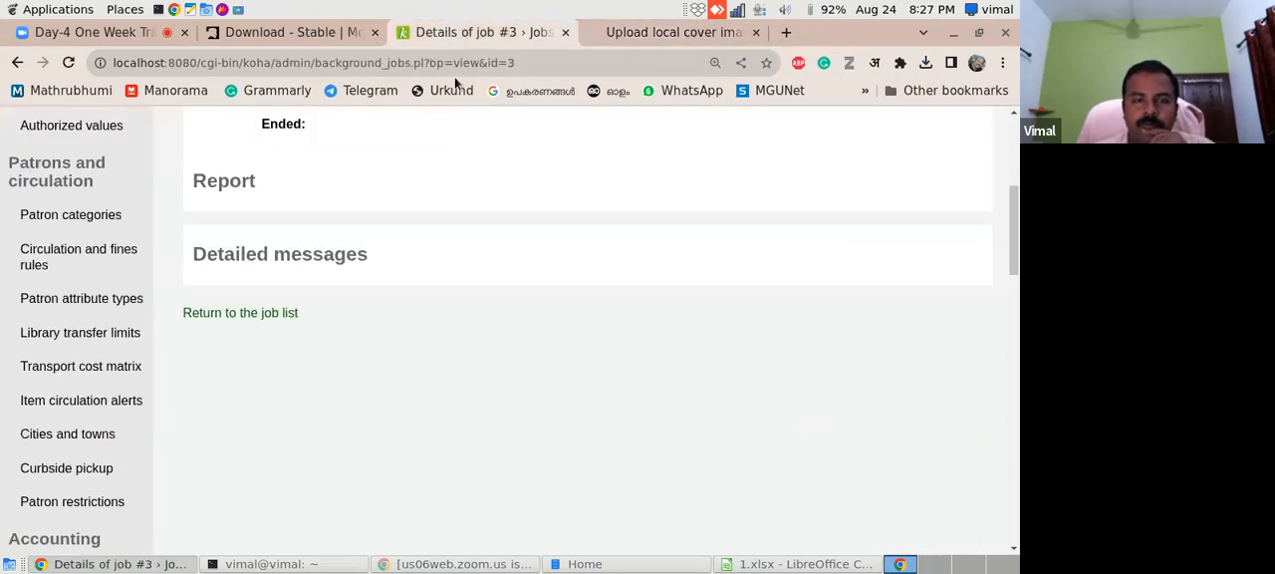
click(565, 33)
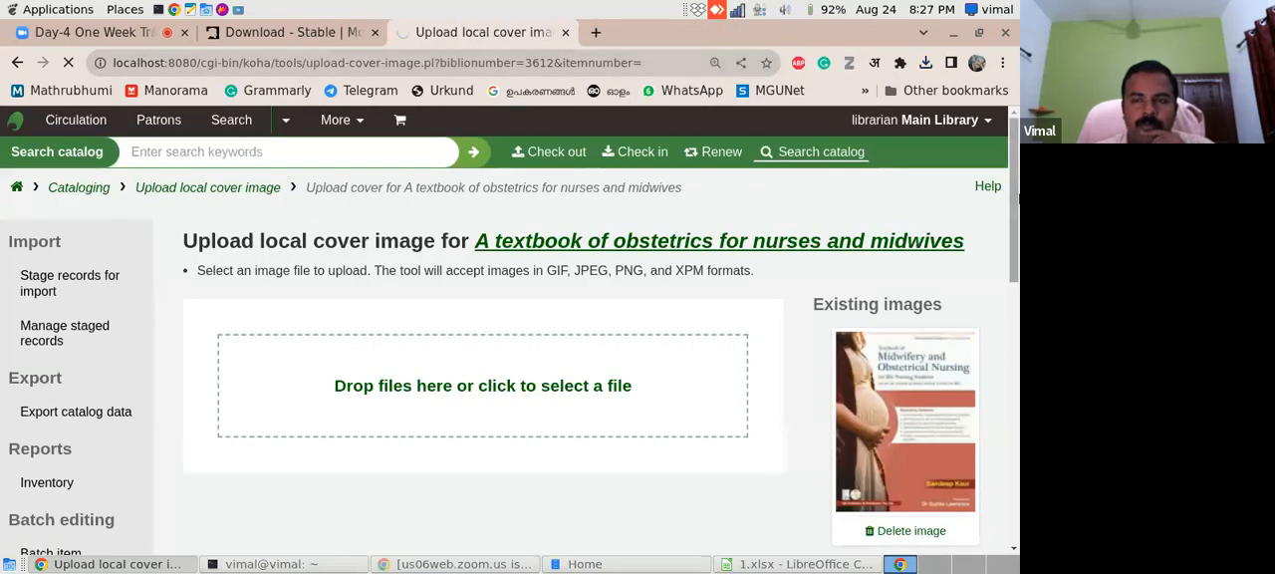
mouse_move(1019, 199)
mouse_down()
mouse_move(1018, 227)
mouse_move(1018, 186)
mouse_up()
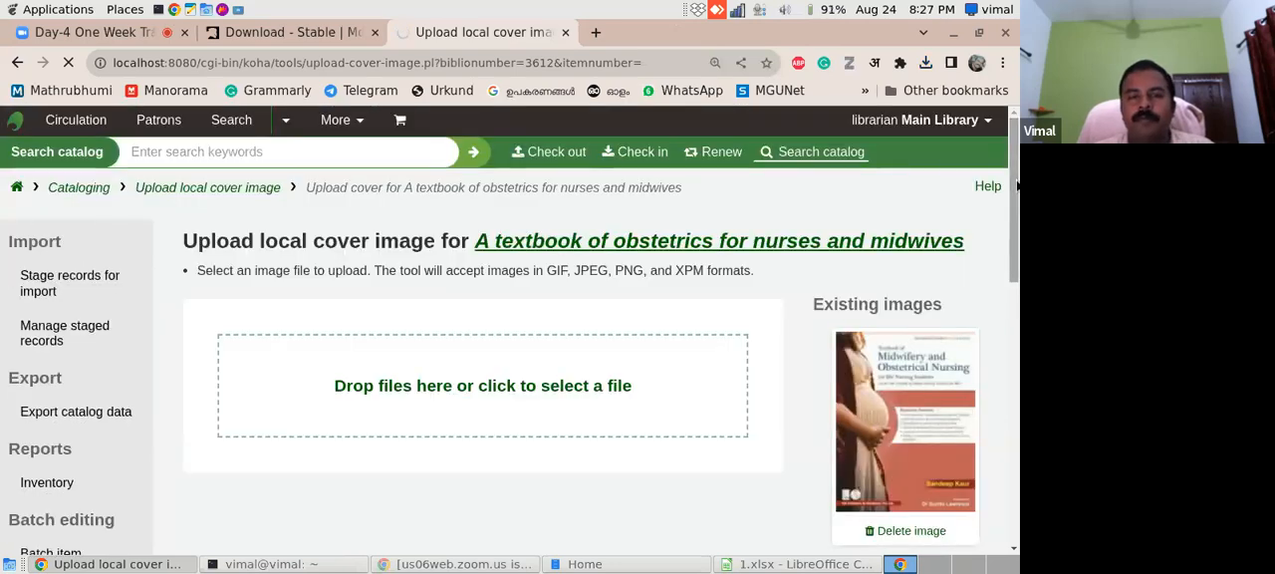
mouse_move(1019, 186)
mouse_down()
mouse_move(1019, 340)
mouse_move(1017, 203)
mouse_up()
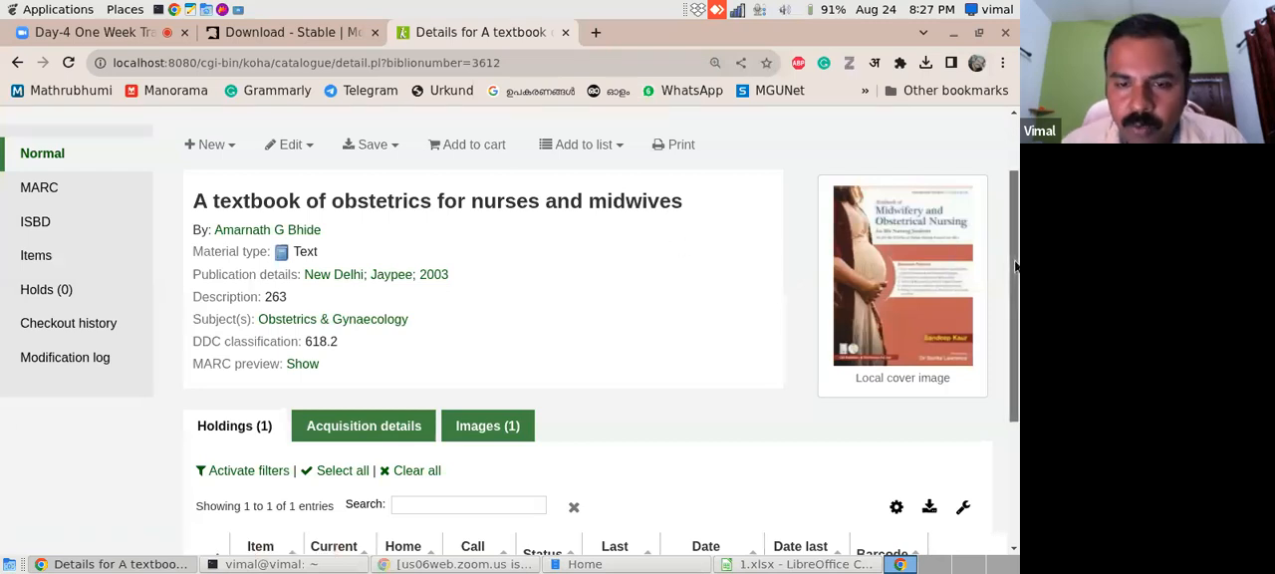
- Copy the item's barcode from the holdings table of the obstetrics textbook record
drag(1018, 264, 1018, 344)
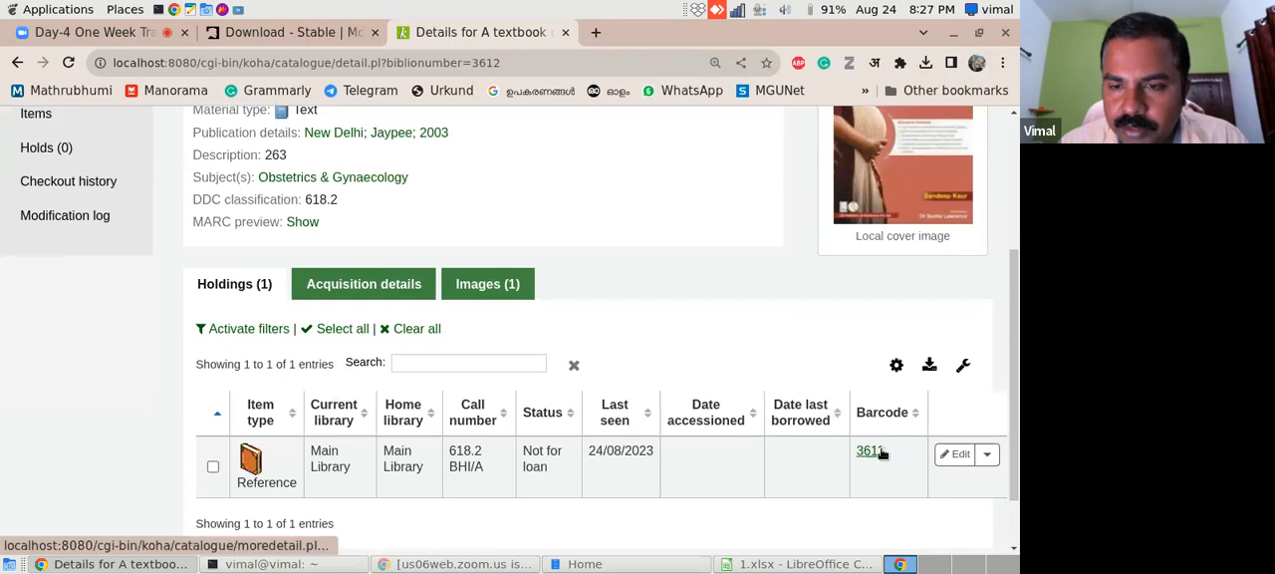
drag(885, 454, 857, 456)
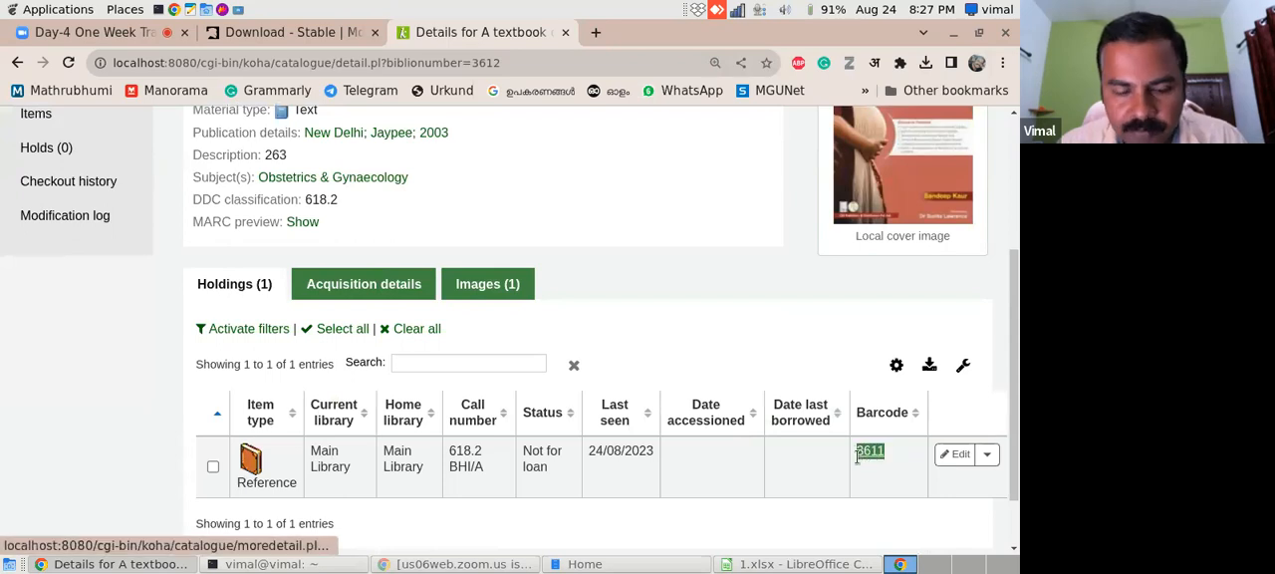
scroll(898, 242, up, 4)
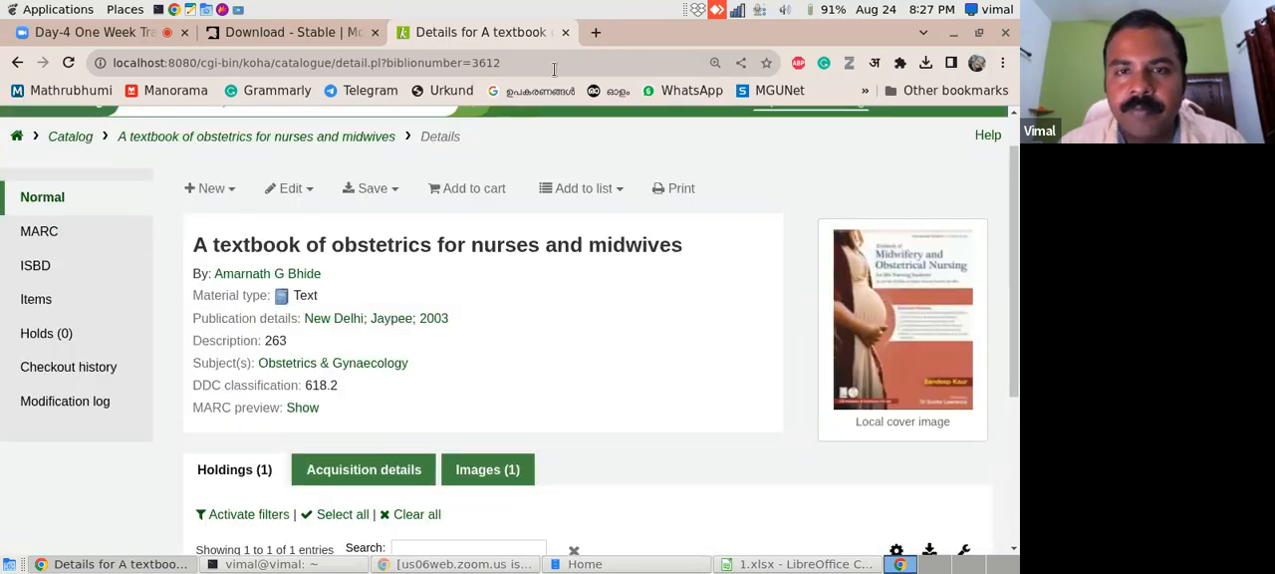
- Open the Koha online catalog at localhost in a new browser tab, without the 8080 port
click(596, 32)
text(locl)
key(BackSpace)
text(a)
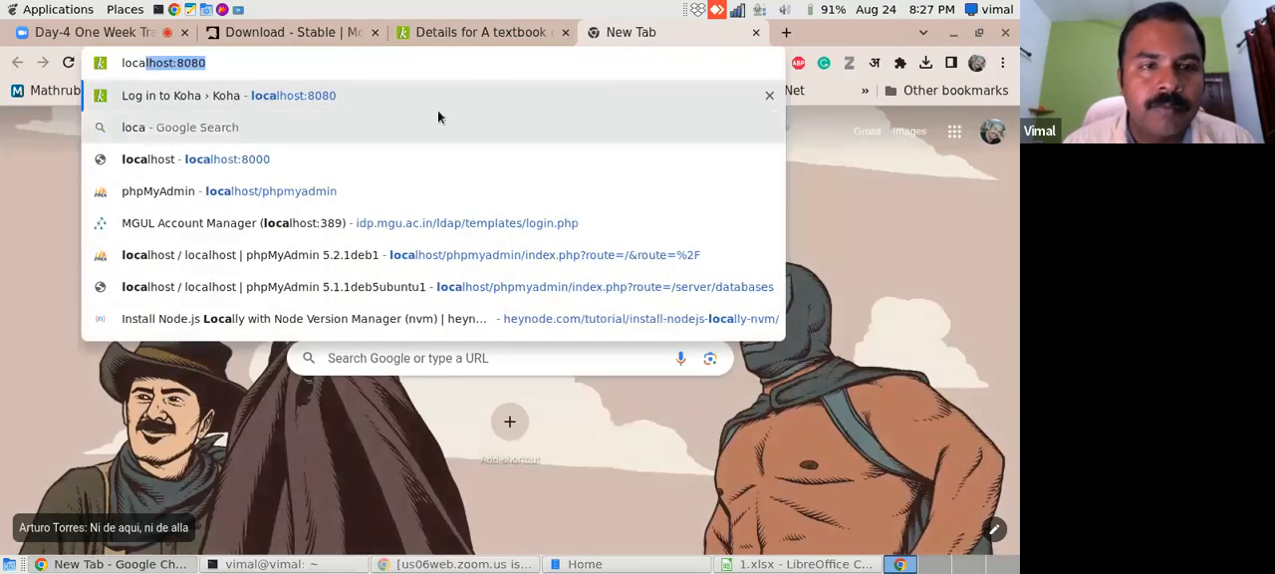
click(341, 92)
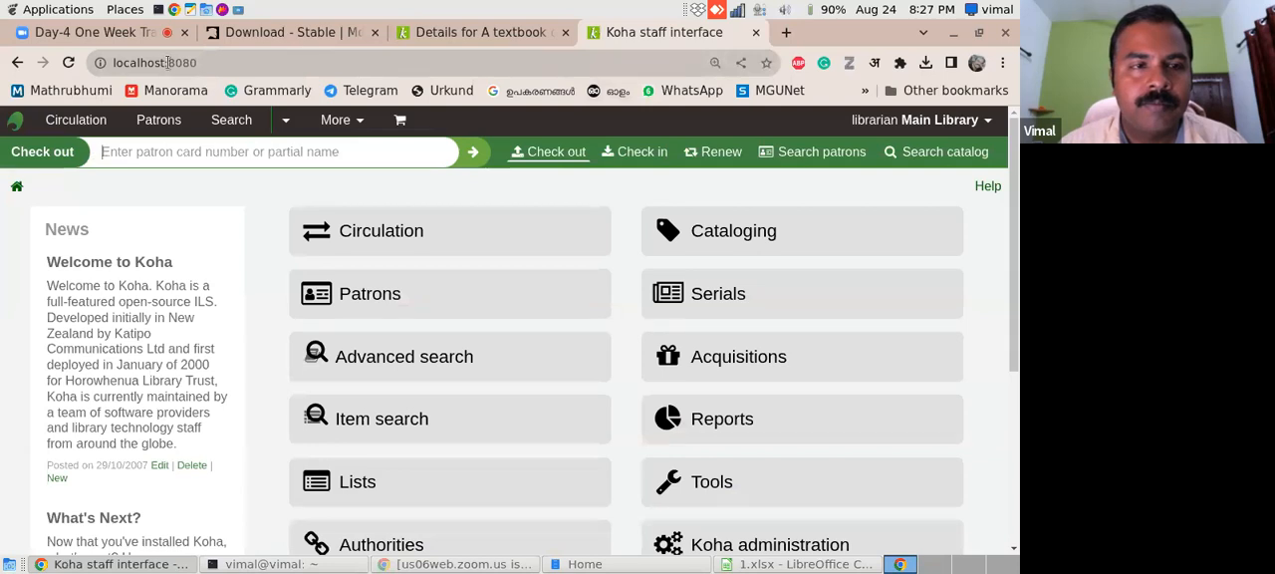
drag(167, 62, 227, 61)
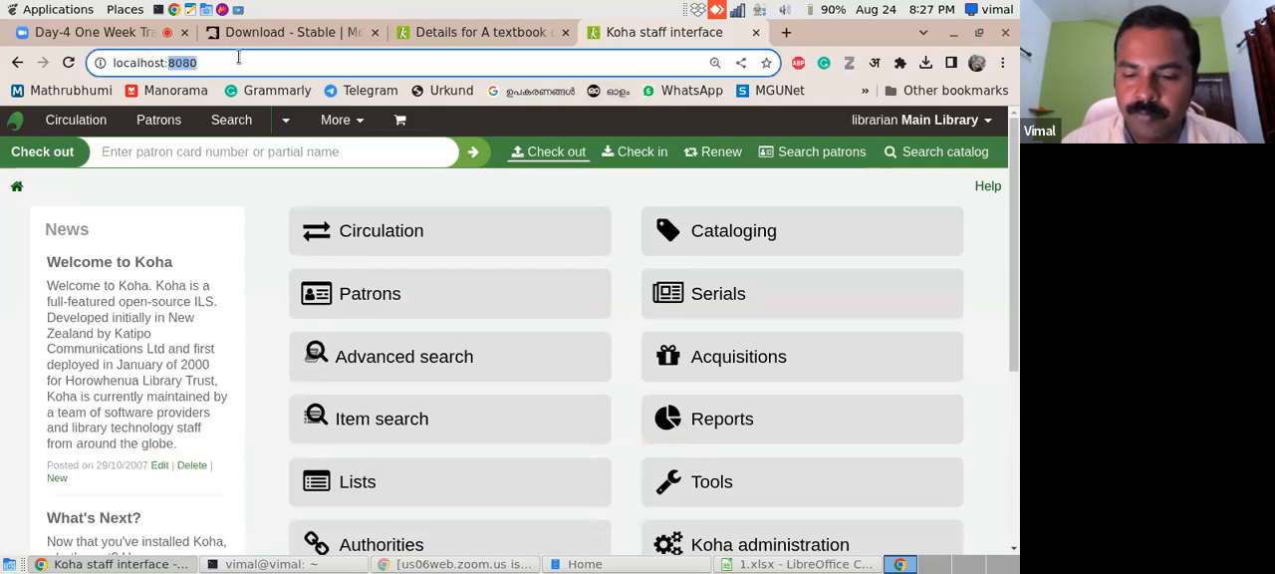
key(BackSpace)
key(BackSpace)
key(Return)
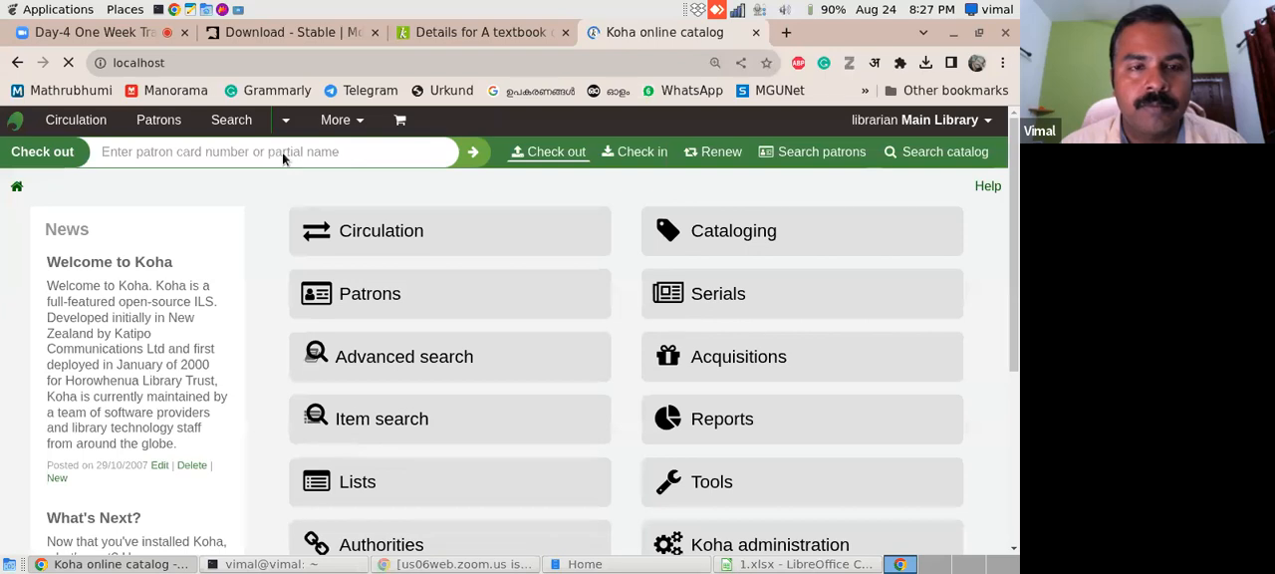
- Search the online catalog for bc:3611 and view the cover image on the record's details page
click(313, 205)
text(bc:3611)
key(Return)
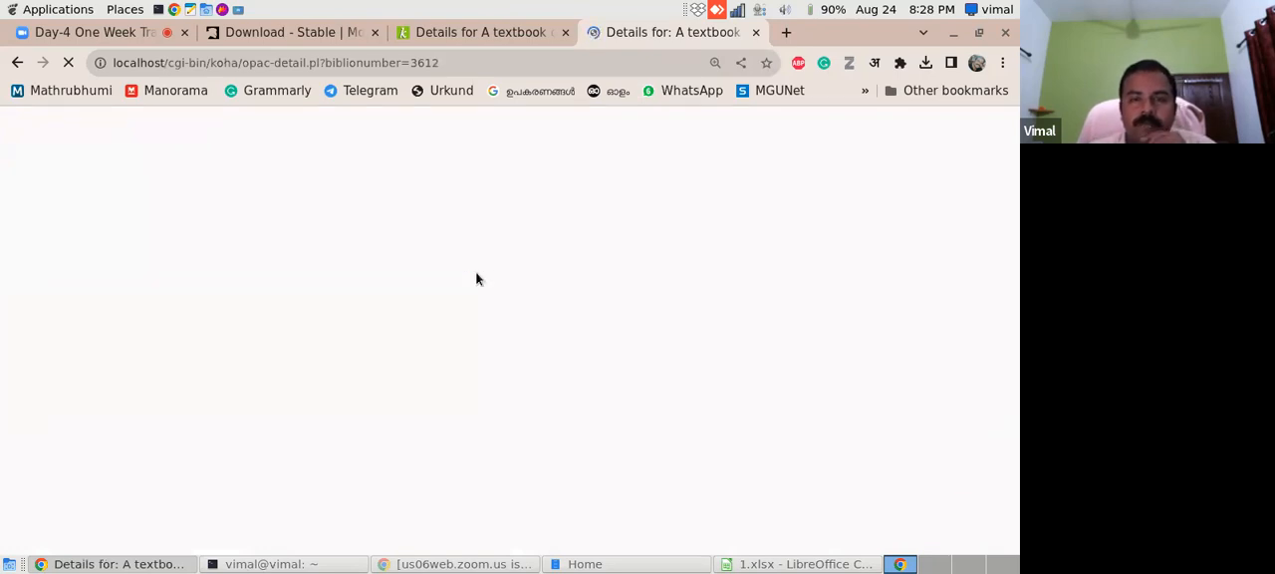
drag(1011, 150, 996, 236)
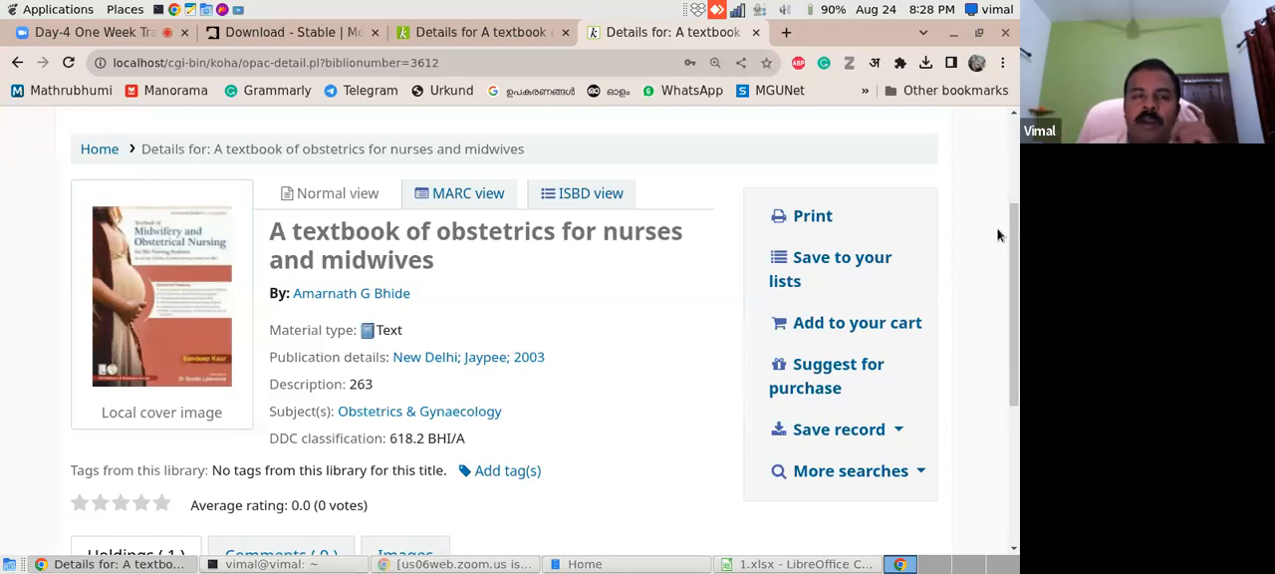
- Compare the local cover image in the staff record's images section with the one in the online catalog record
click(519, 30)
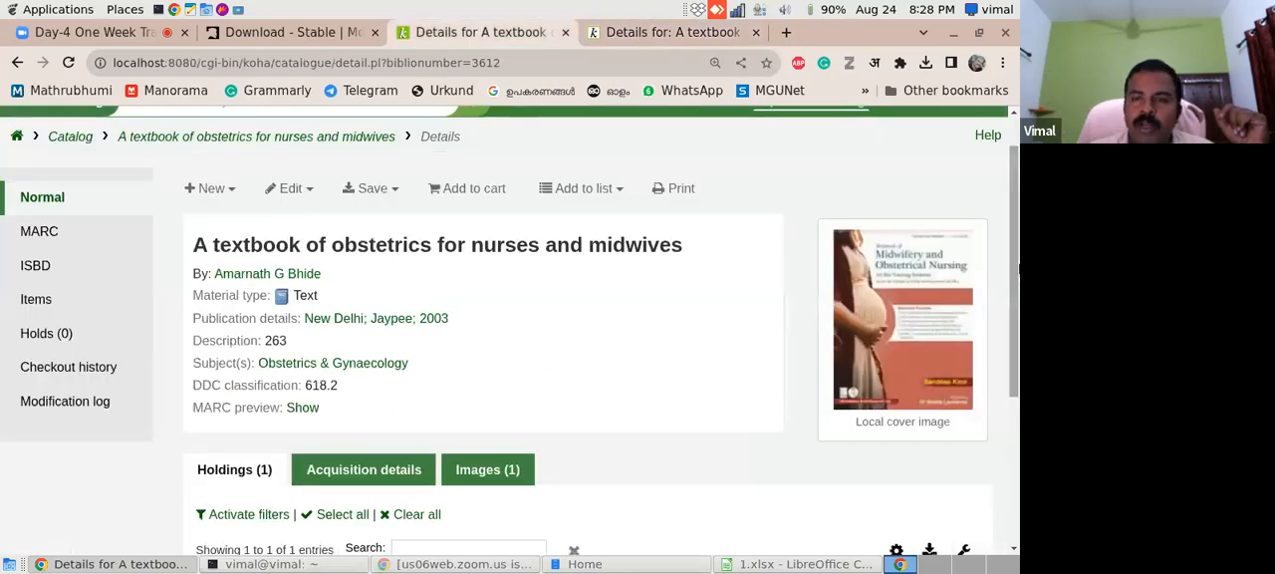
scroll(1018, 271, down, 2)
click(487, 363)
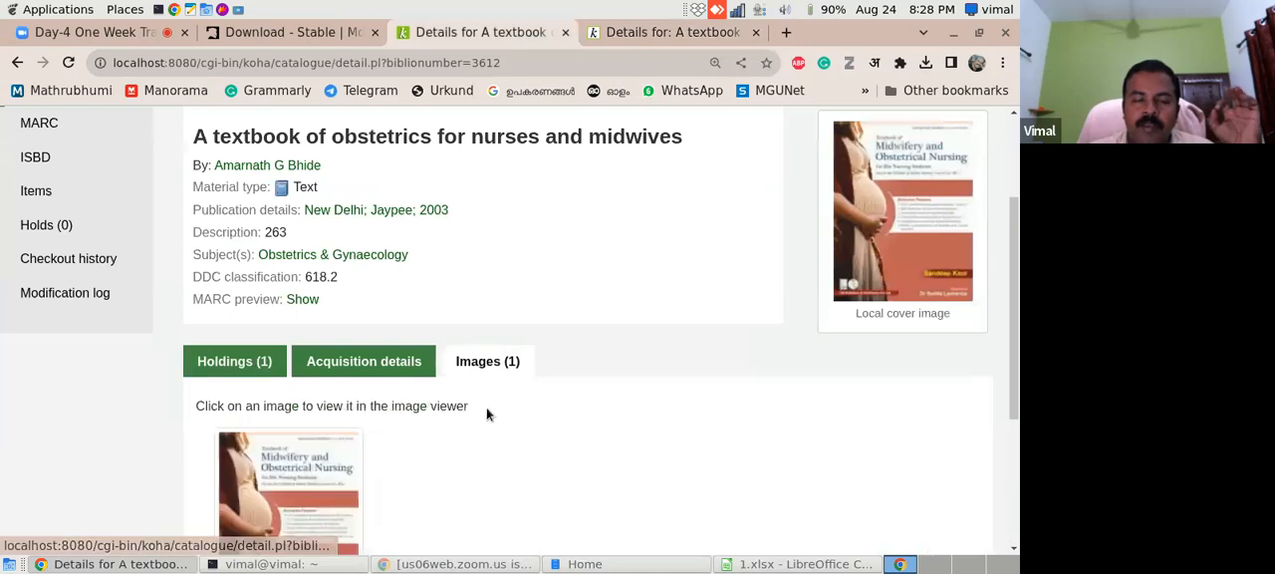
drag(1019, 341, 1016, 304)
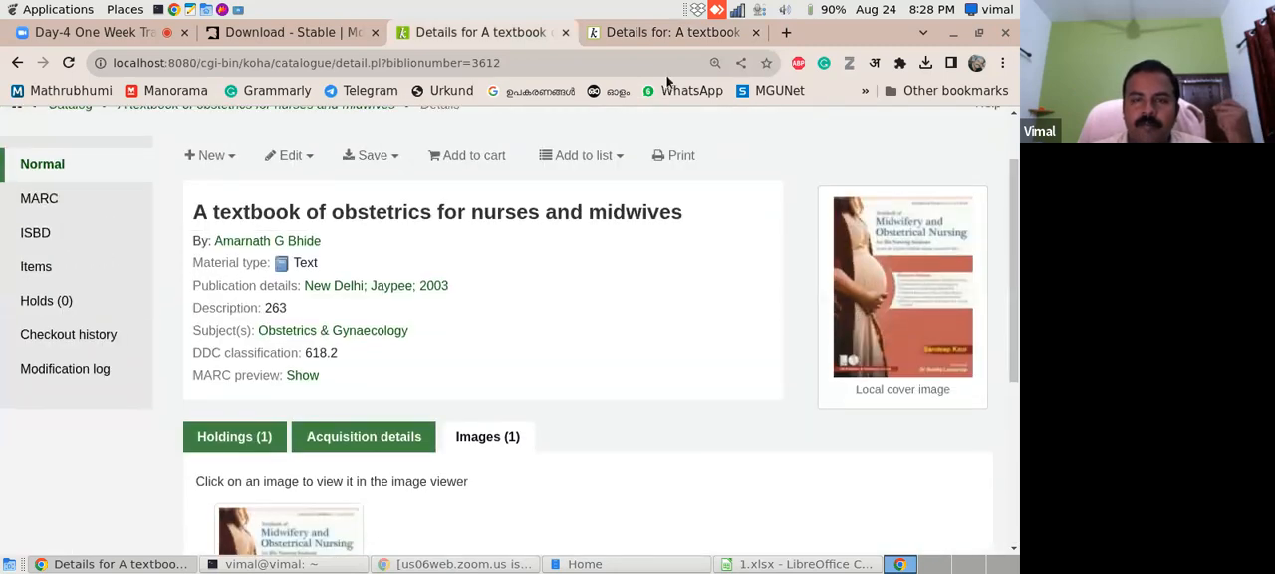
click(633, 39)
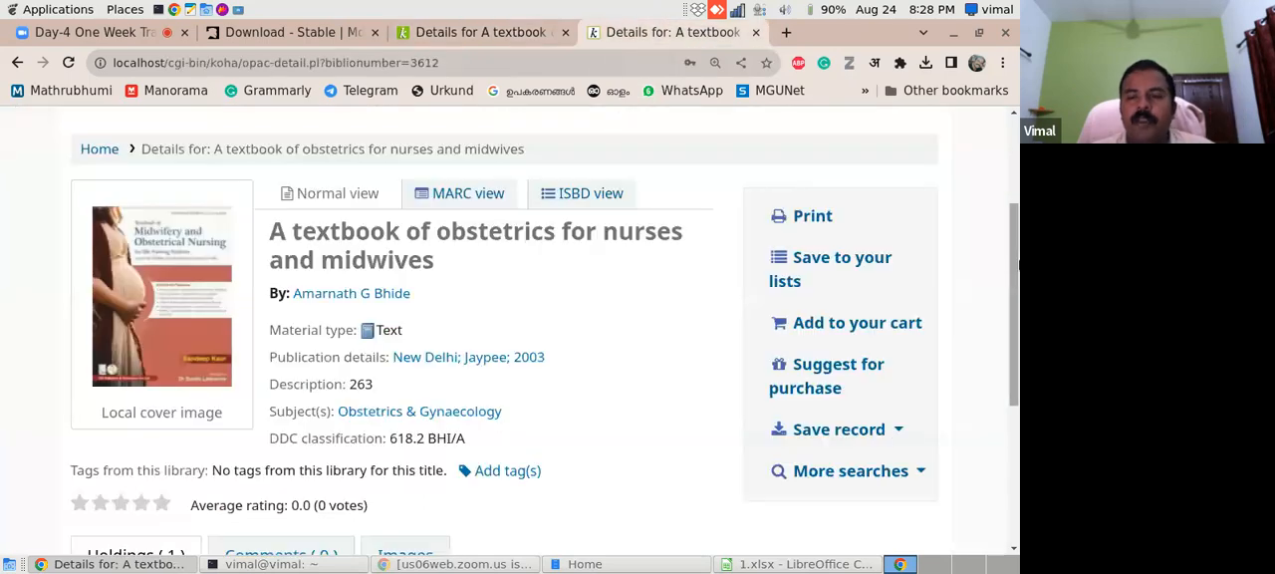
drag(1017, 267, 980, 184)
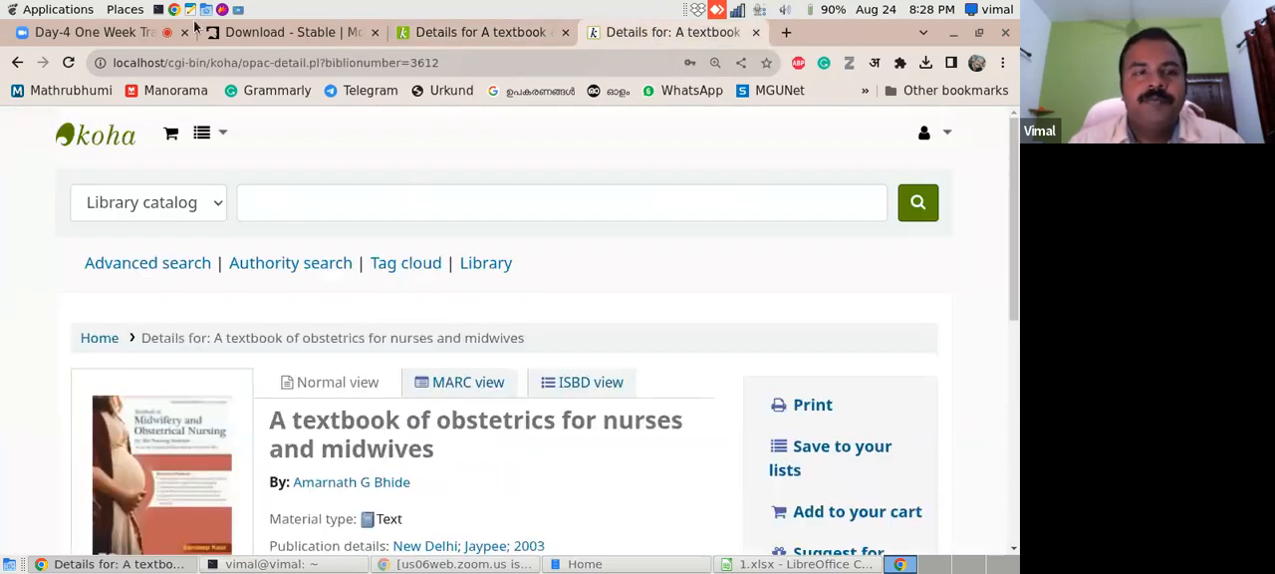
- Switch to 1.xlsx in LibreOffice Calc, review its MARC field header row and first records, and return to the online catalog
click(787, 564)
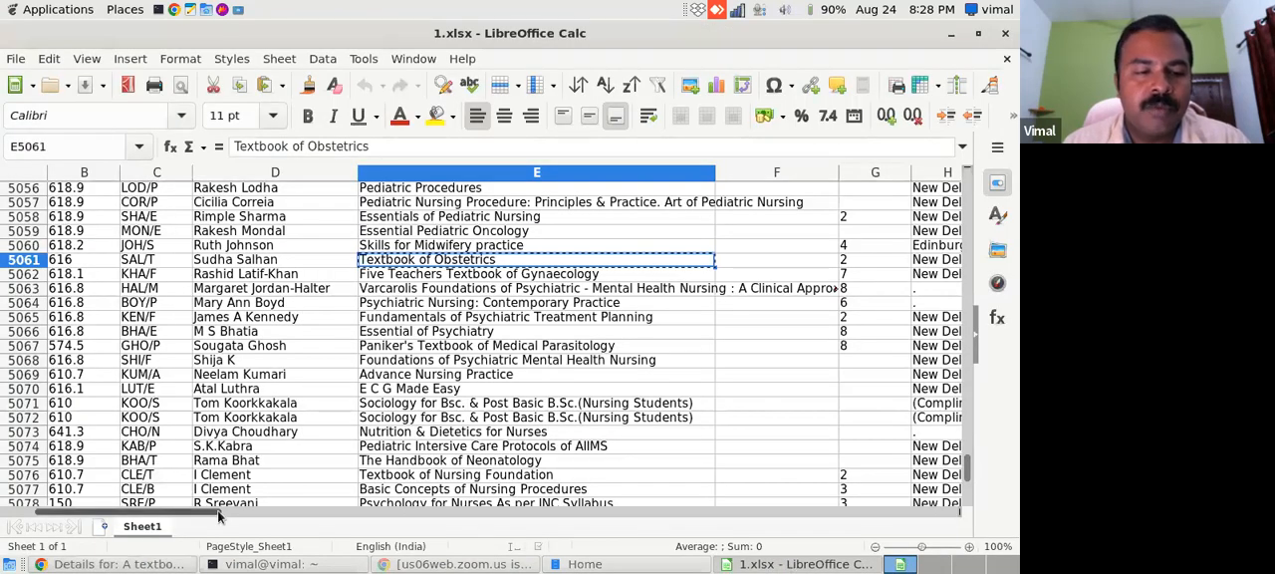
drag(218, 514, 136, 520)
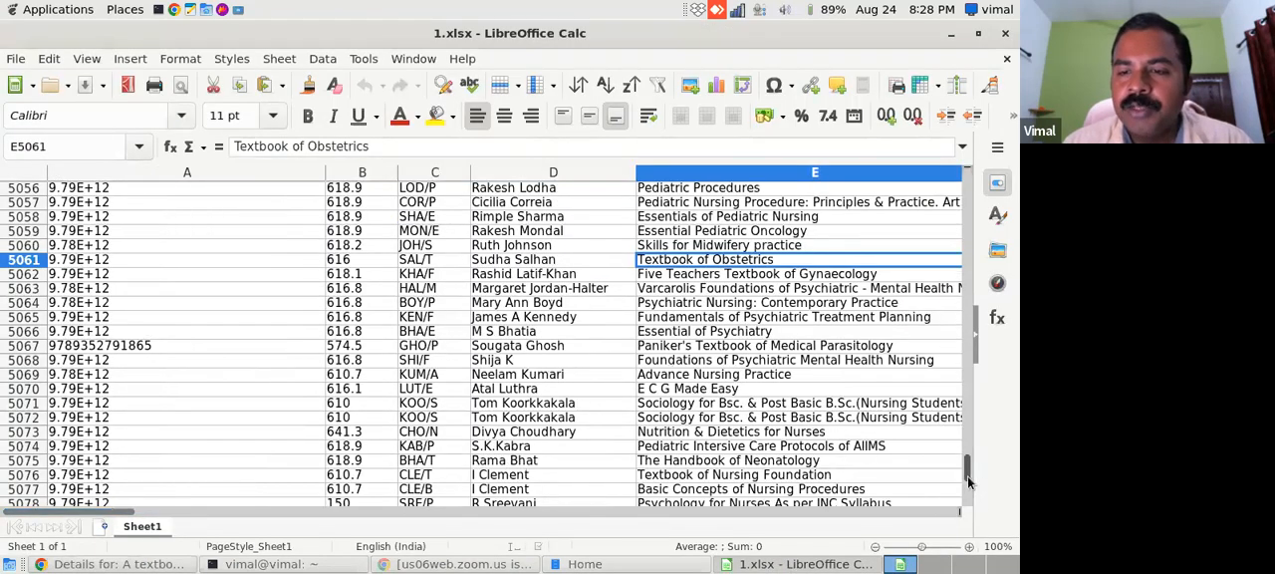
drag(969, 481, 969, 181)
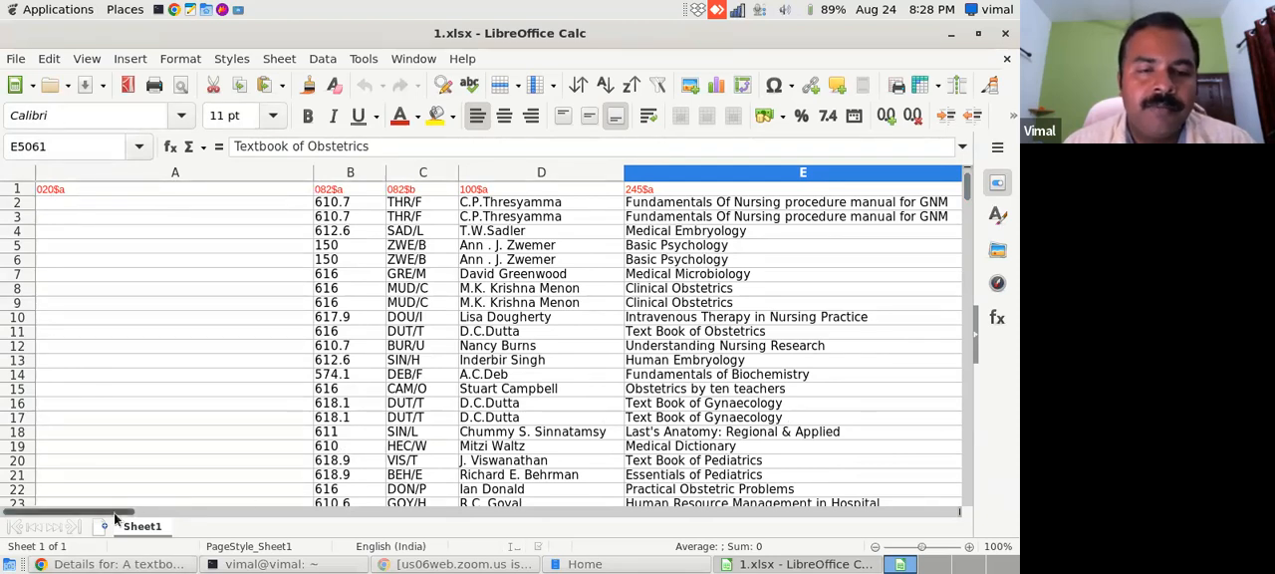
mouse_move(115, 512)
mouse_down()
mouse_move(318, 509)
mouse_move(90, 512)
mouse_up()
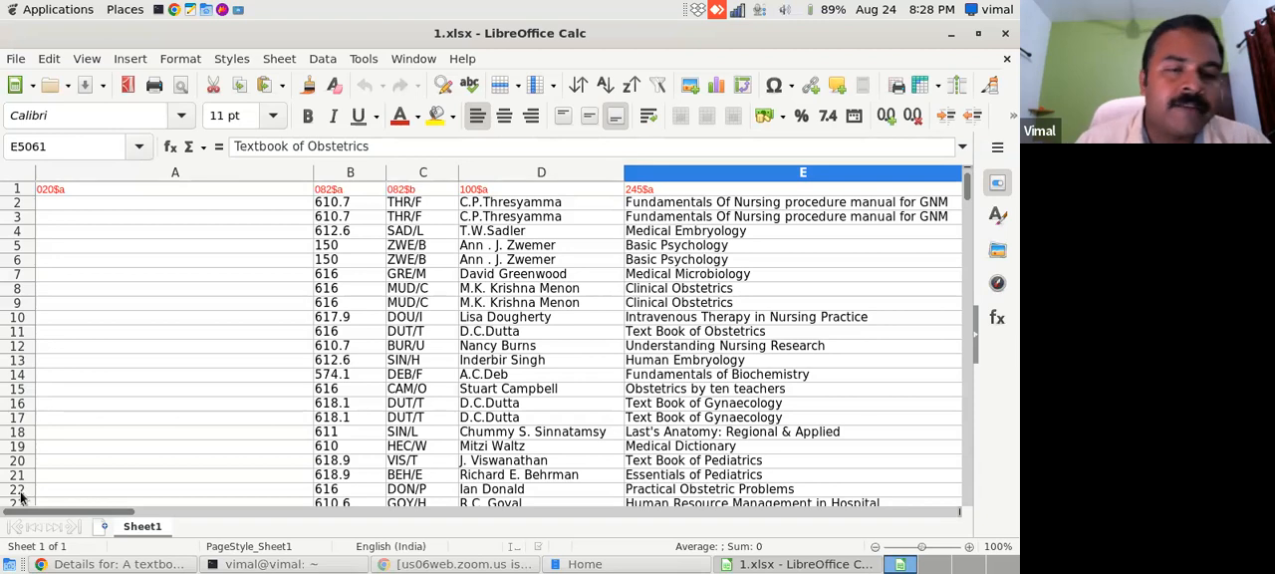
click(72, 566)
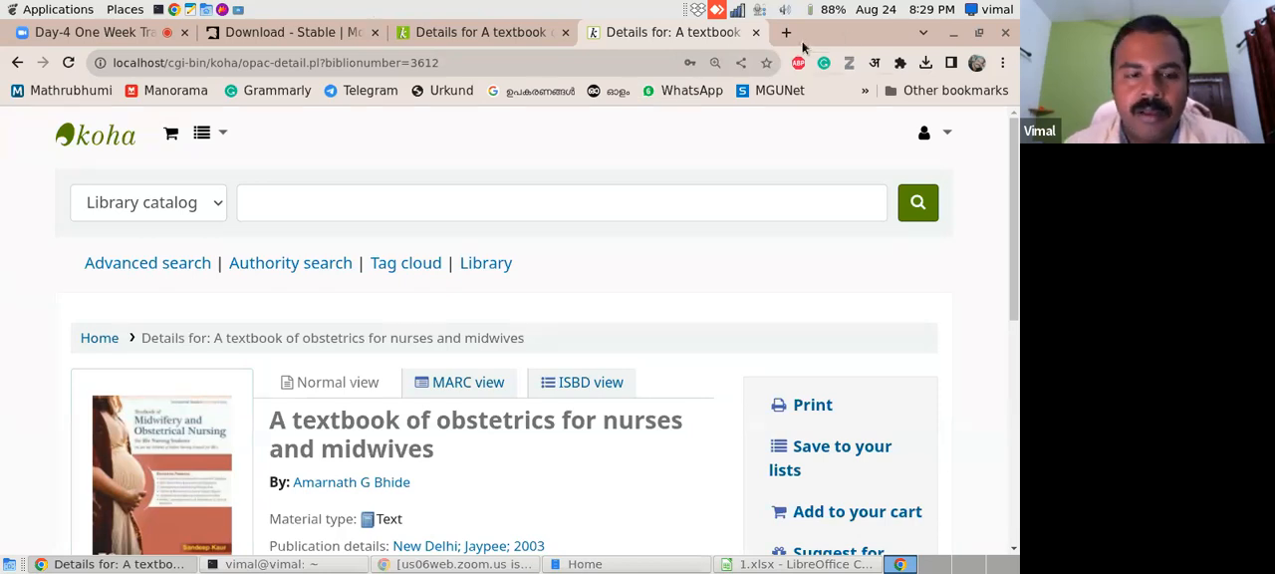
drag(1013, 159, 981, 137)
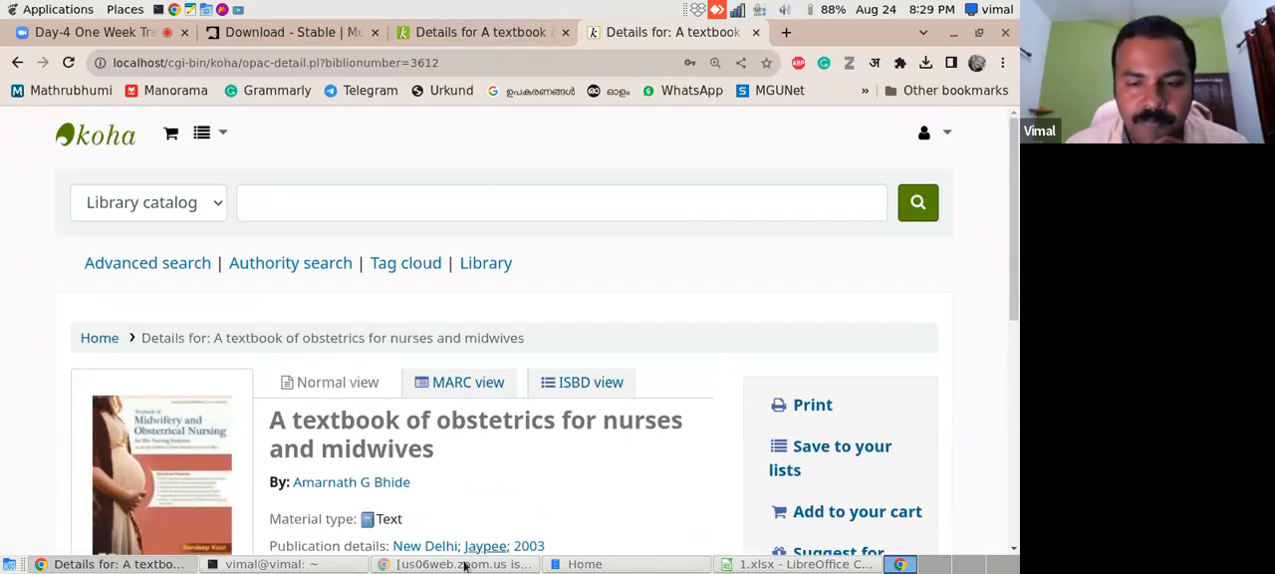
- Close the 1.xlsx spreadsheet and exit LibreOffice
click(788, 563)
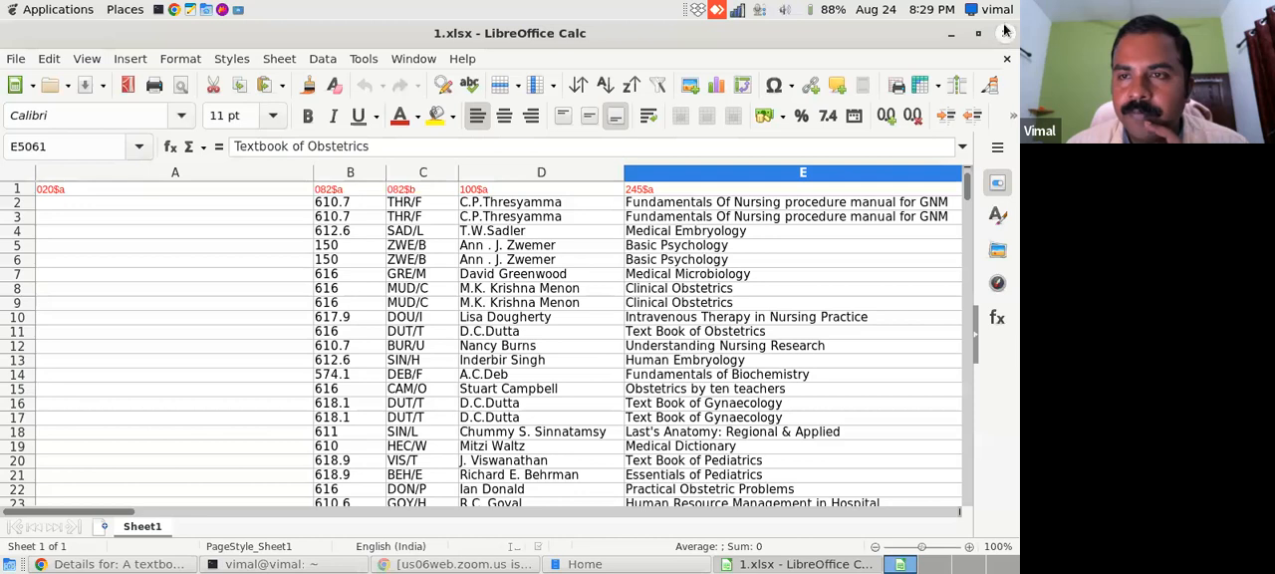
click(1006, 62)
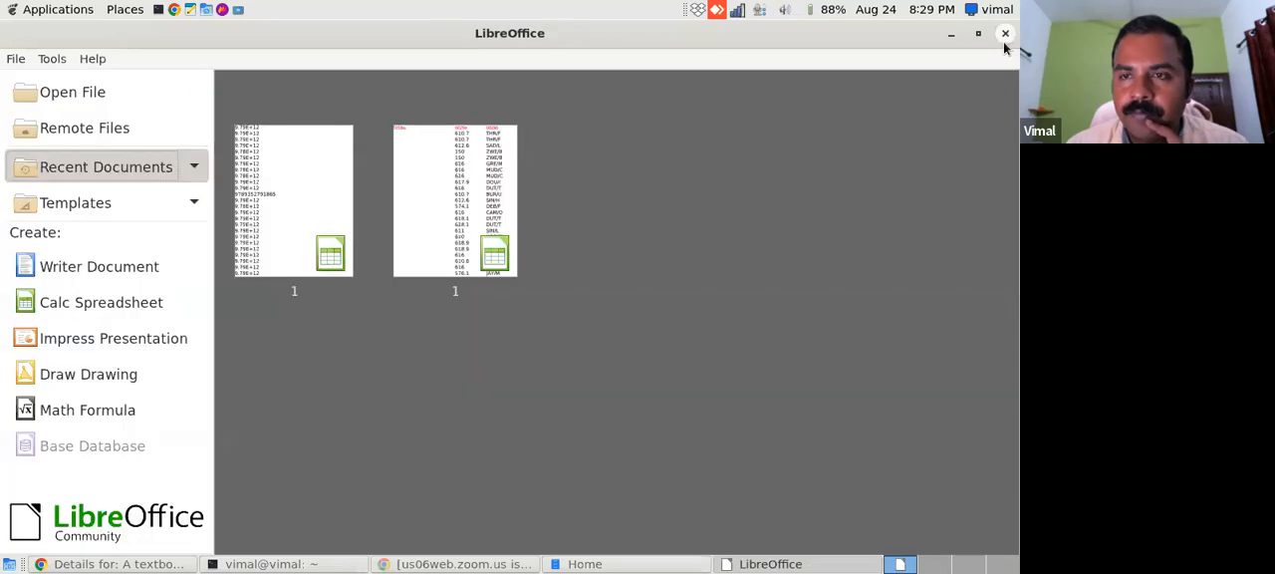
click(1005, 33)
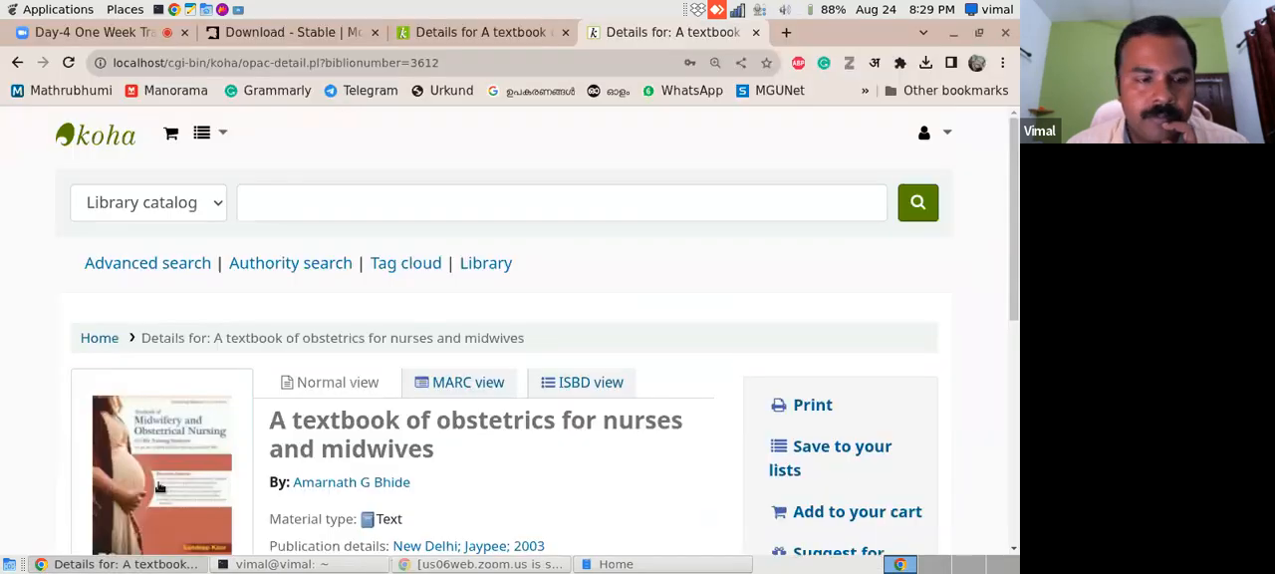
- Check the Zoom meeting page and close the Mono download page in the browser
click(95, 32)
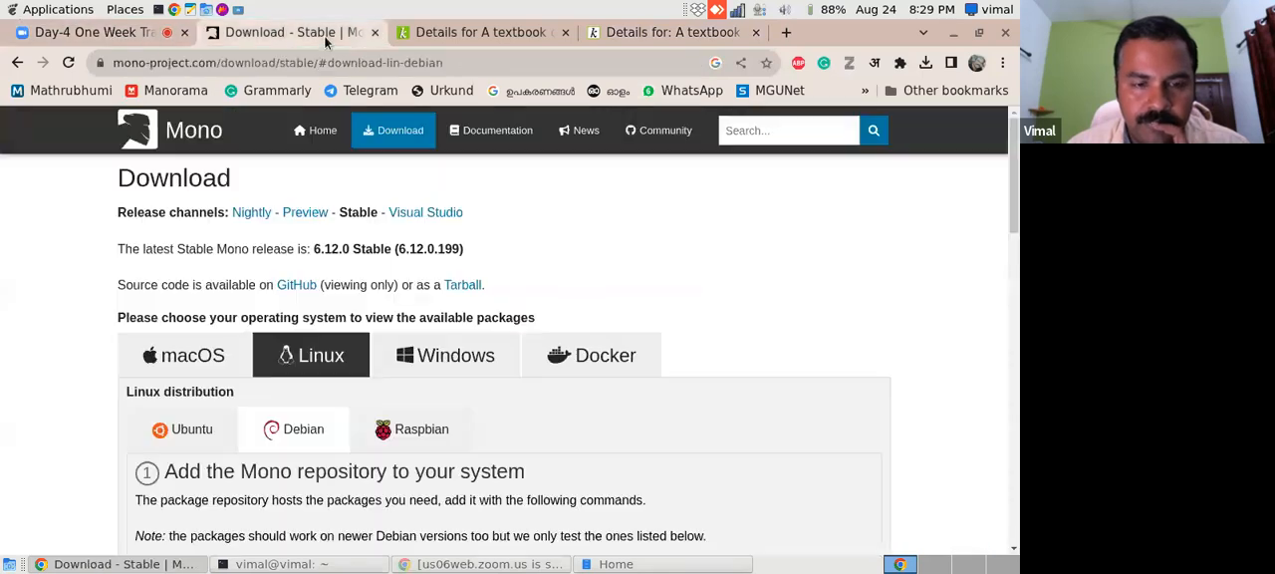
click(325, 38)
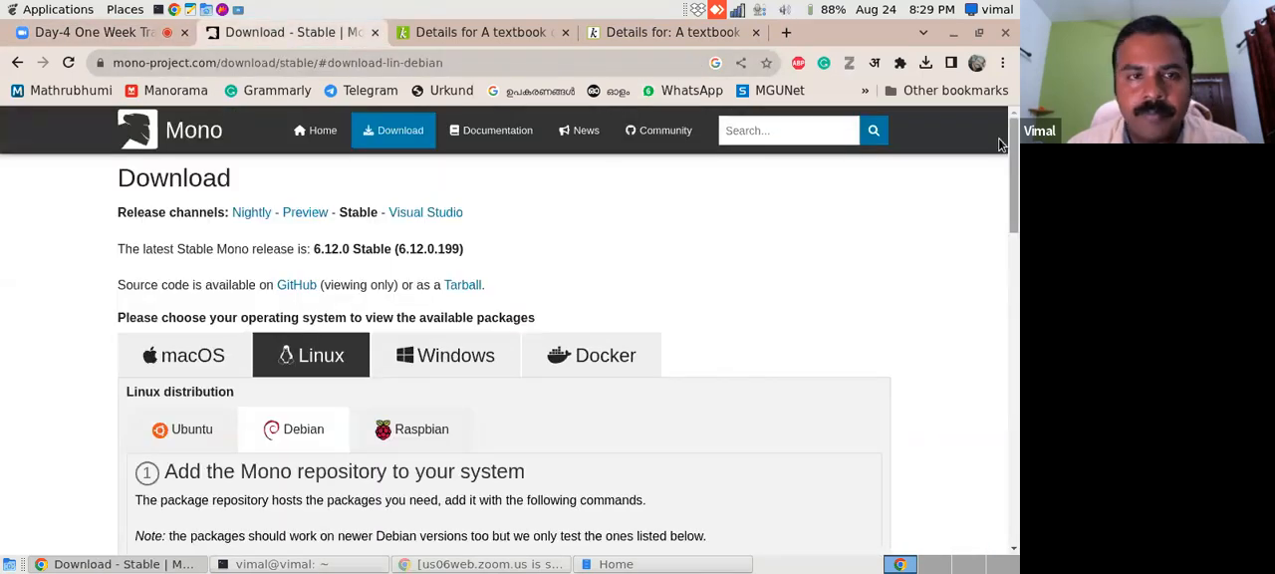
click(375, 32)
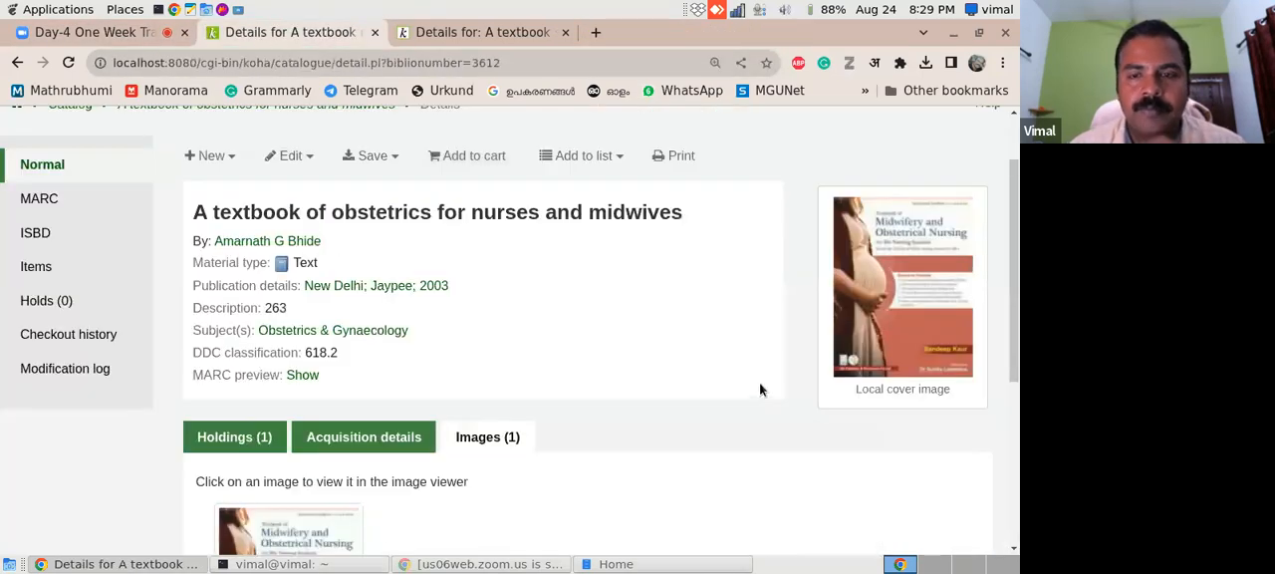
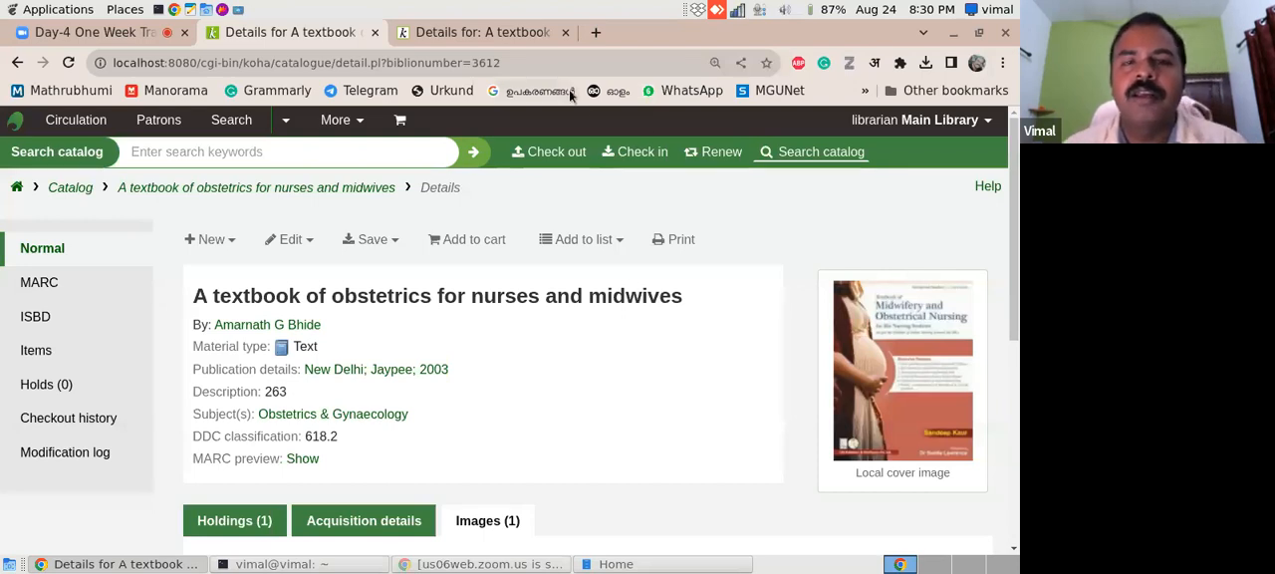
- Open the MGU Library catalog at mgucat.mgu.ac.in in the OPAC record's browser tab and view the New Arrivals carousel
click(511, 35)
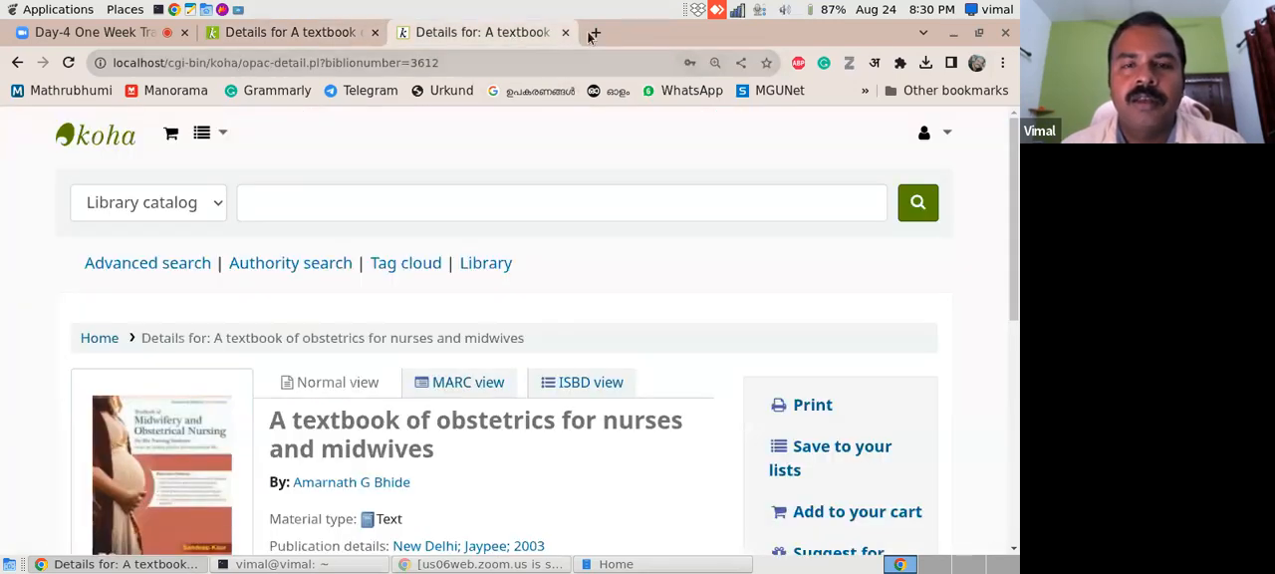
click(465, 68)
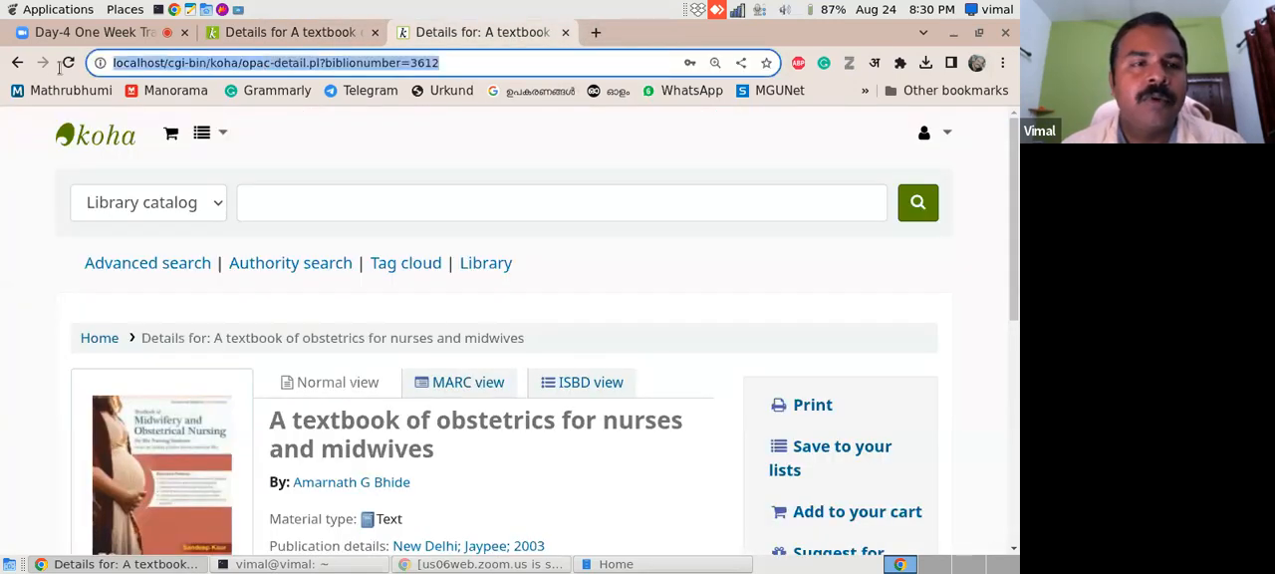
text(lo)
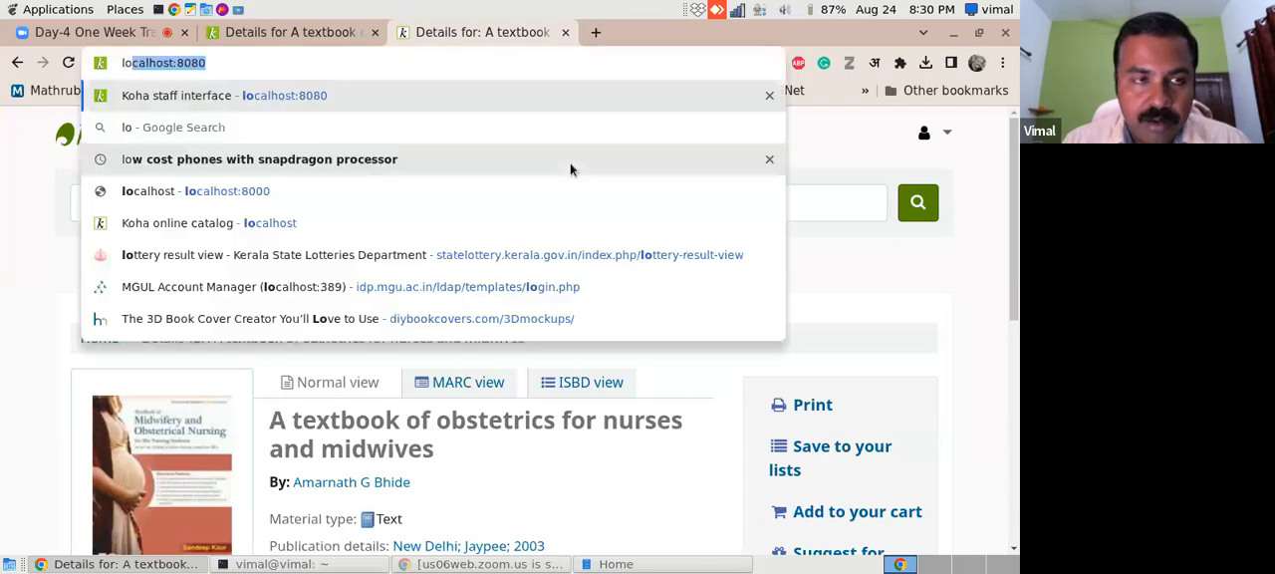
key(BackSpace)
key(BackSpace)
key(BackSpace)
text(li)
key(BackSpace)
key(BackSpace)
key(BackSpace)
text(mgucat.mgu.ac.in)
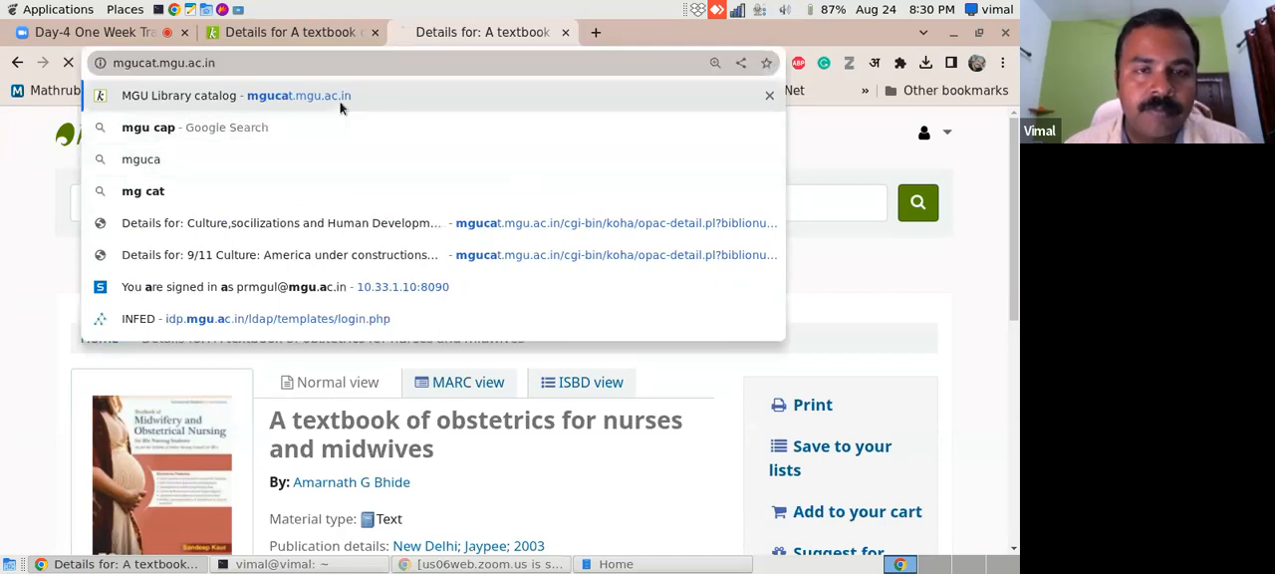
key(Return)
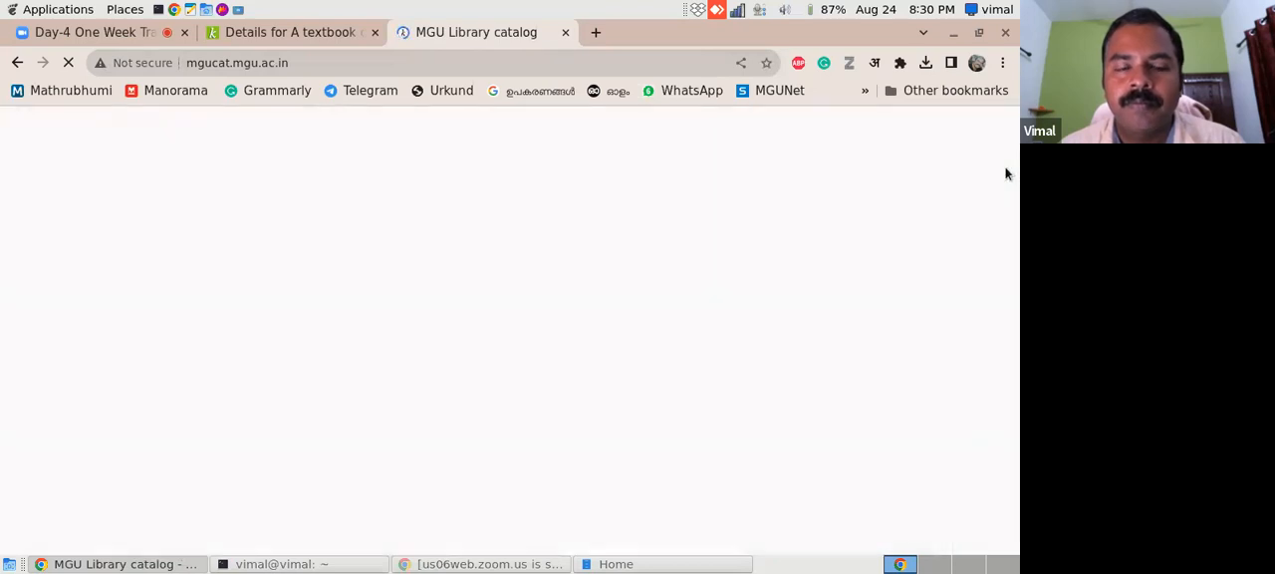
drag(1017, 168, 1014, 283)
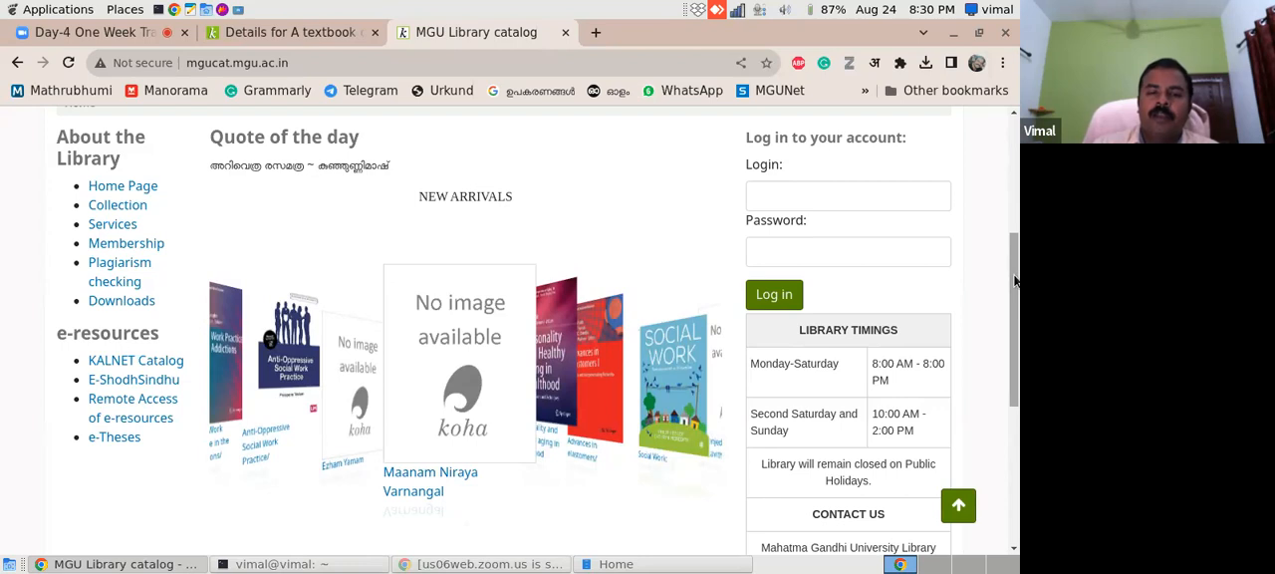
- Search Google for "coverflow koha" in a new browser tab
click(597, 33)
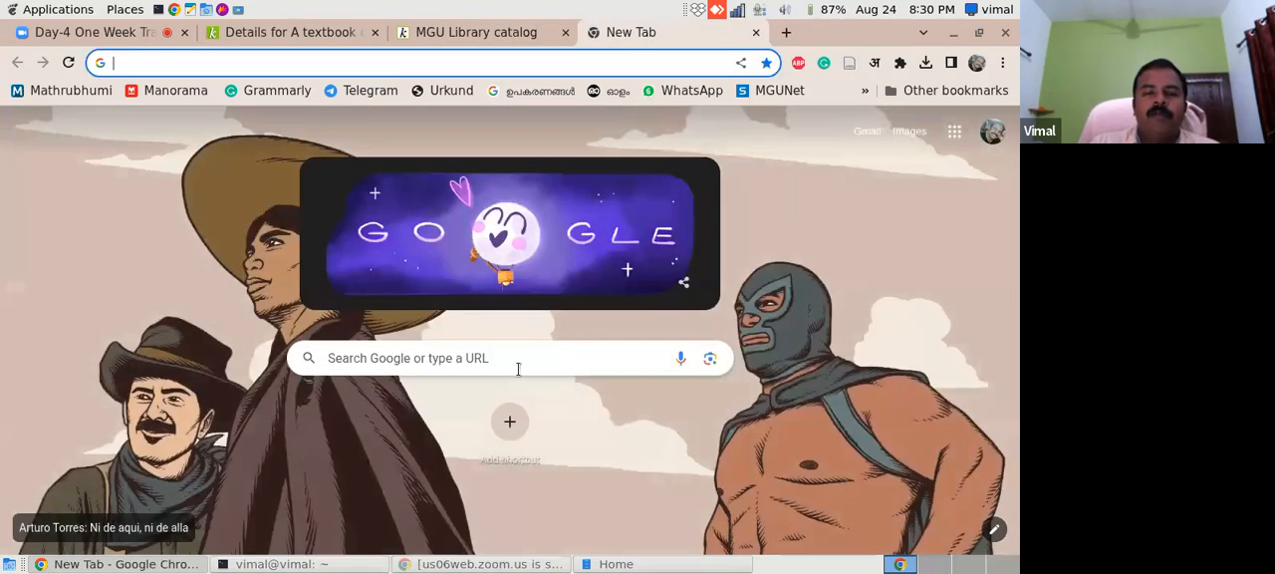
click(516, 365)
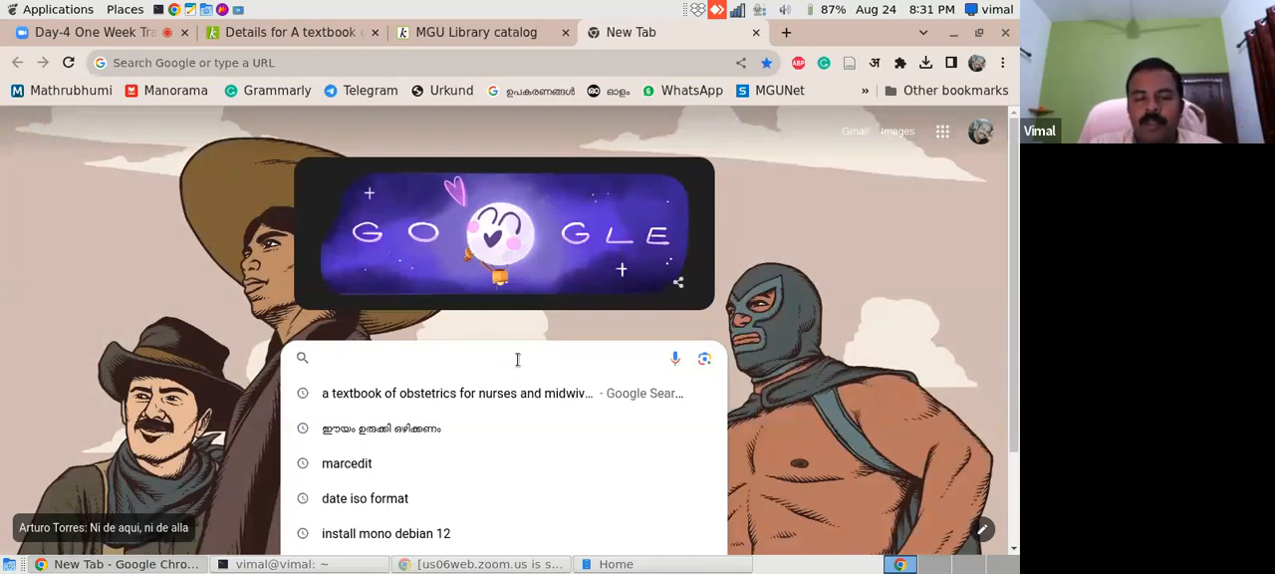
text(co)
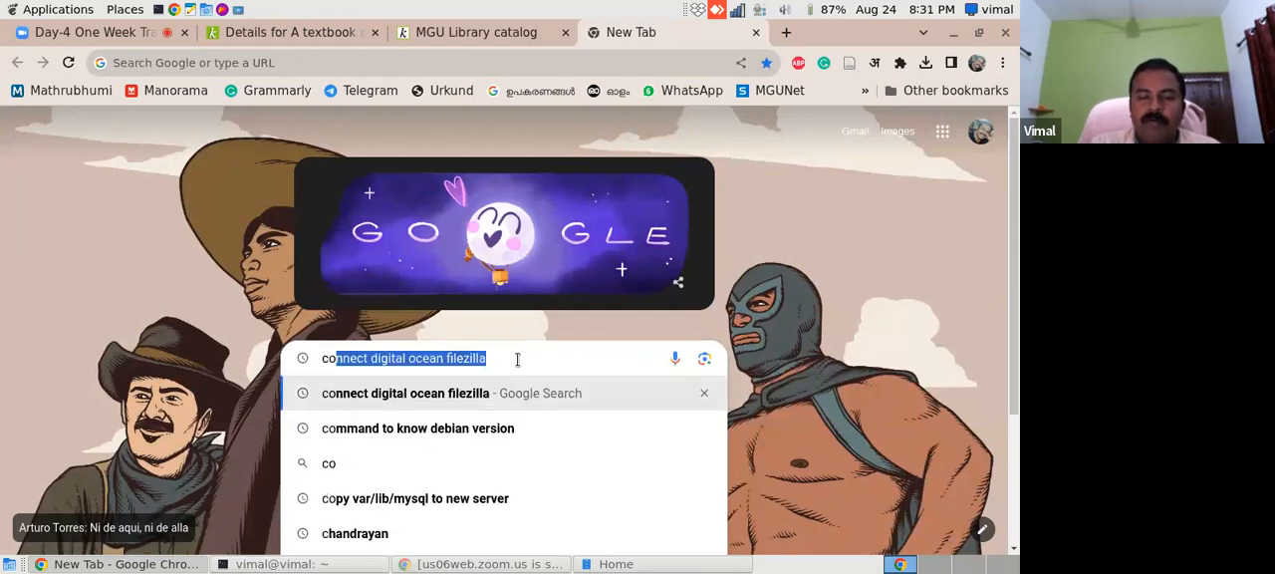
text(verflo)
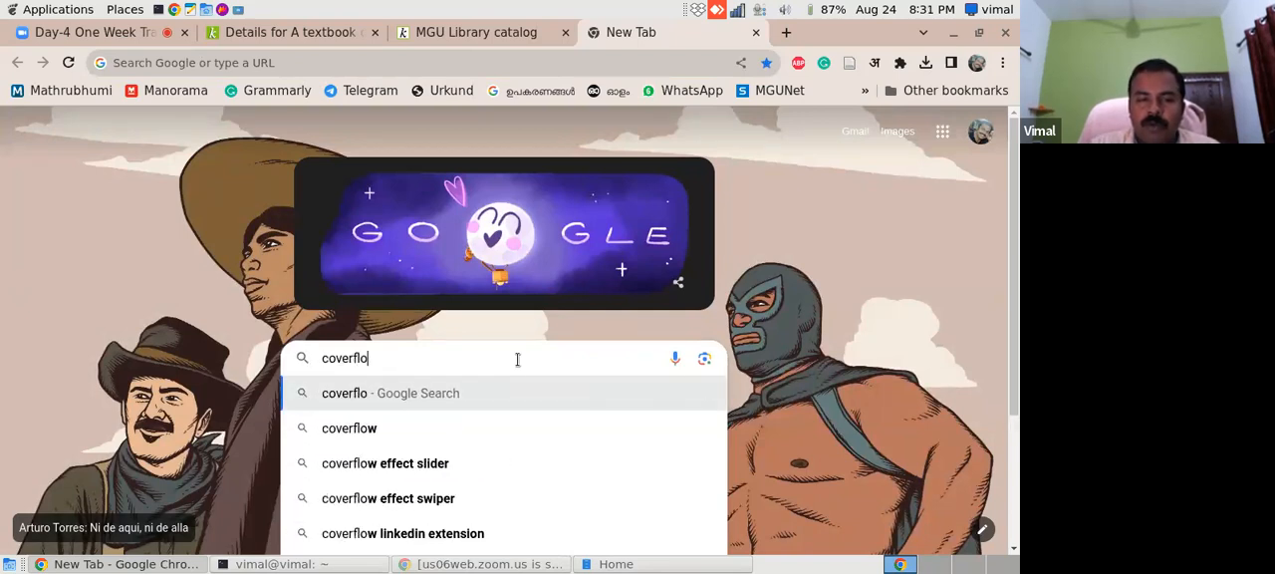
text(w koha)
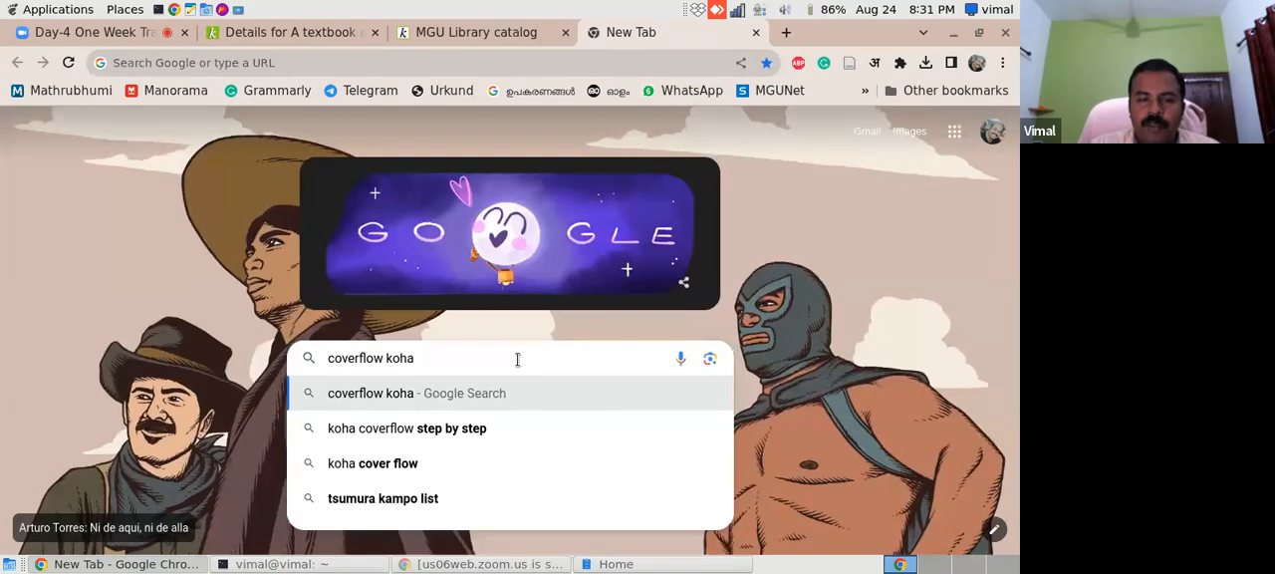
key(Return)
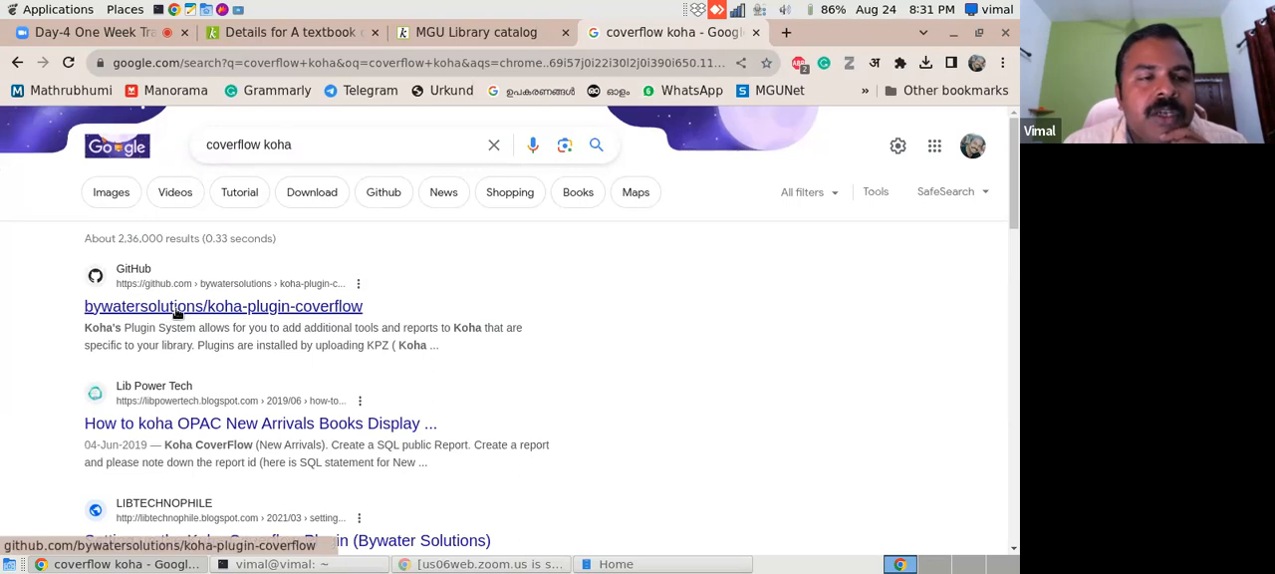
- Open the bywatersolutions/koha-plugin-coverflow repository on GitHub and download its source as a ZIP file
click(177, 309)
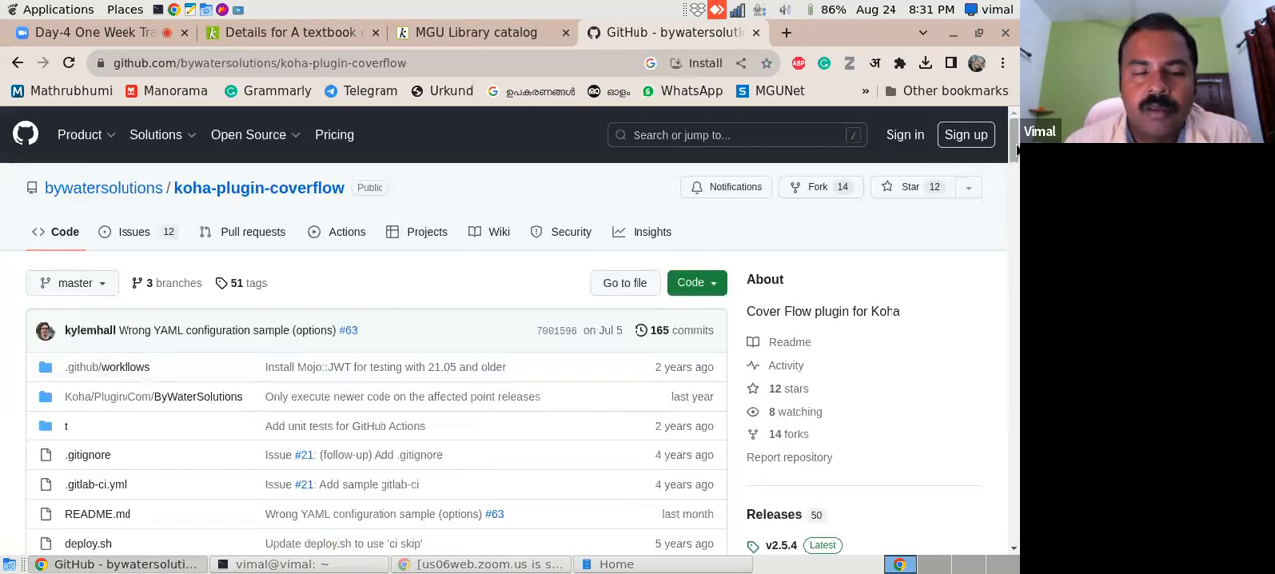
scroll(1014, 165, down, 3)
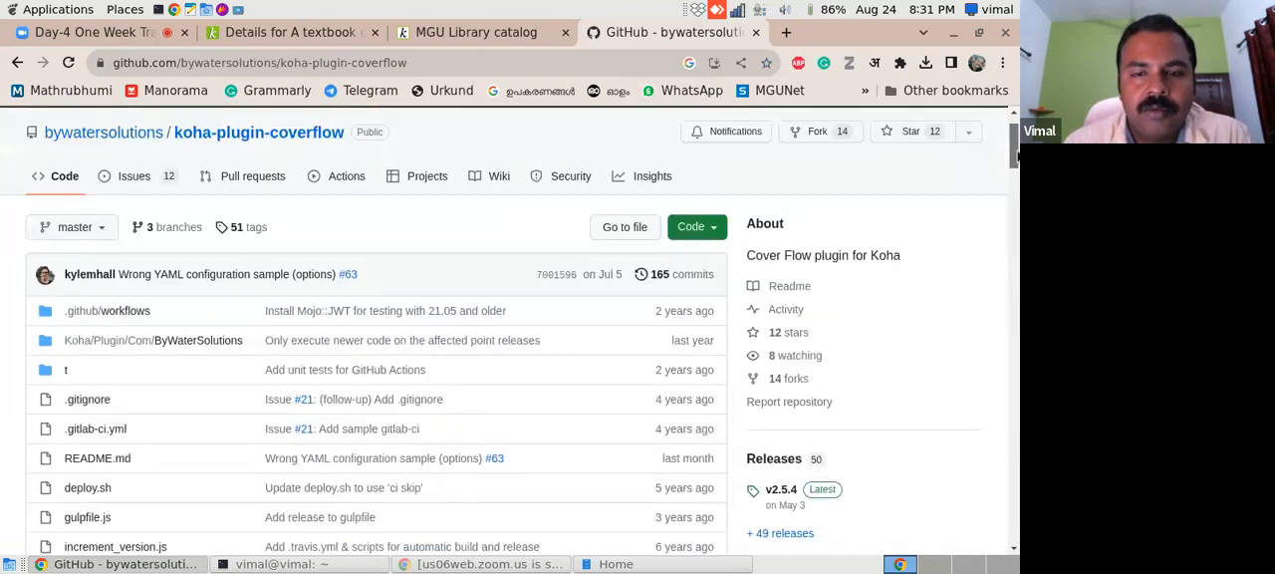
scroll(1014, 189, down, 4)
drag(1015, 204, 1014, 236)
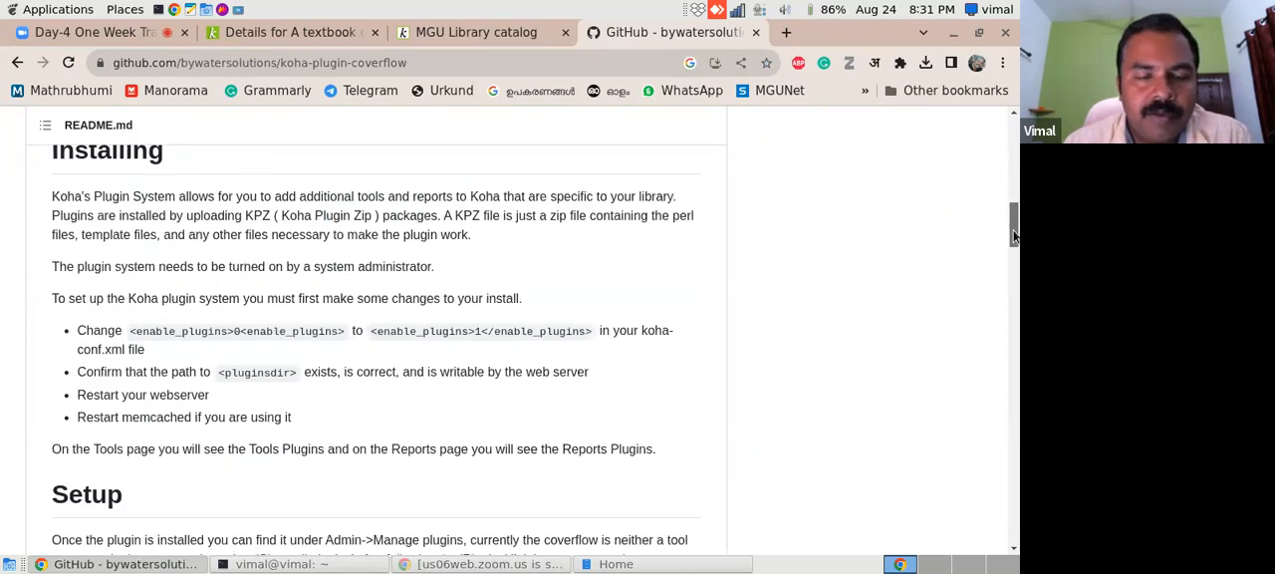
drag(1014, 236, 1014, 159)
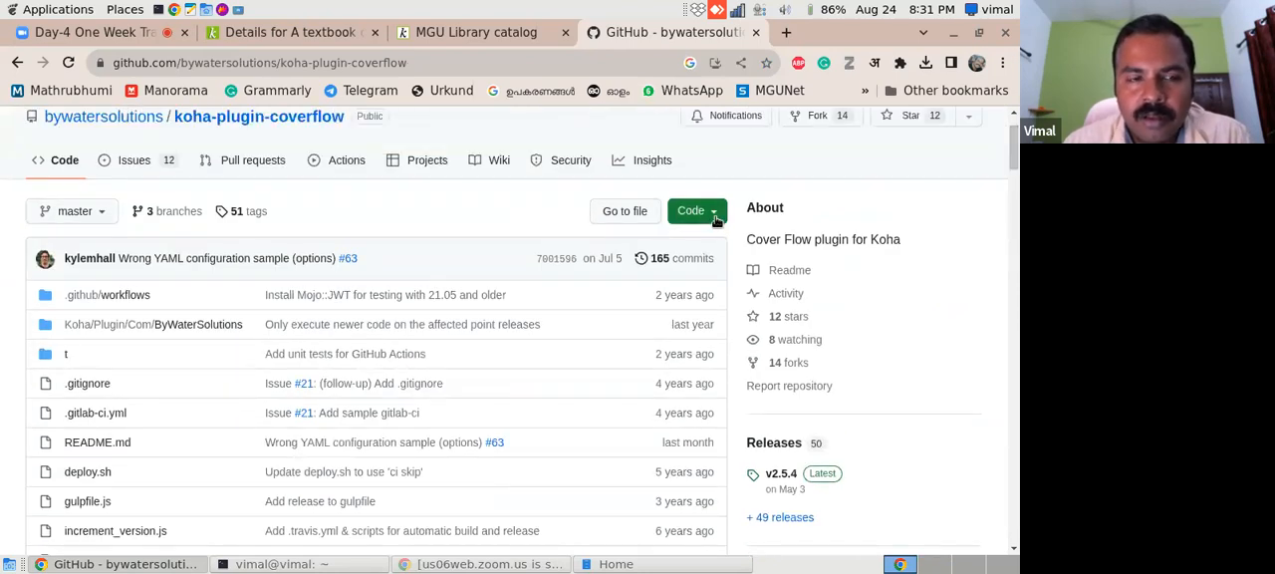
click(713, 214)
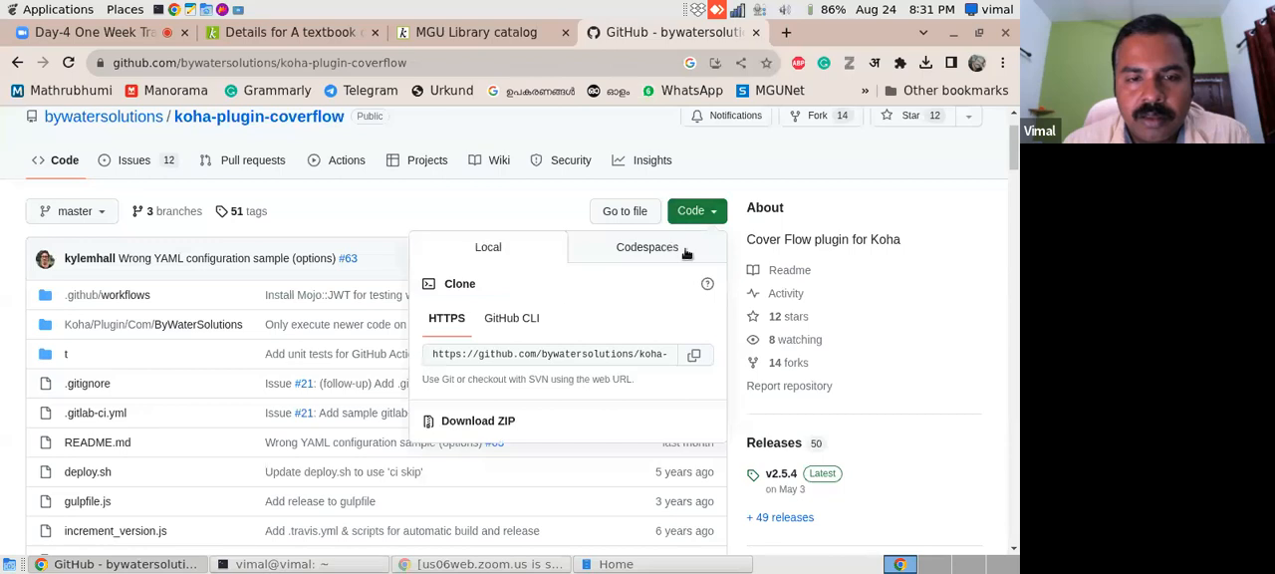
click(478, 423)
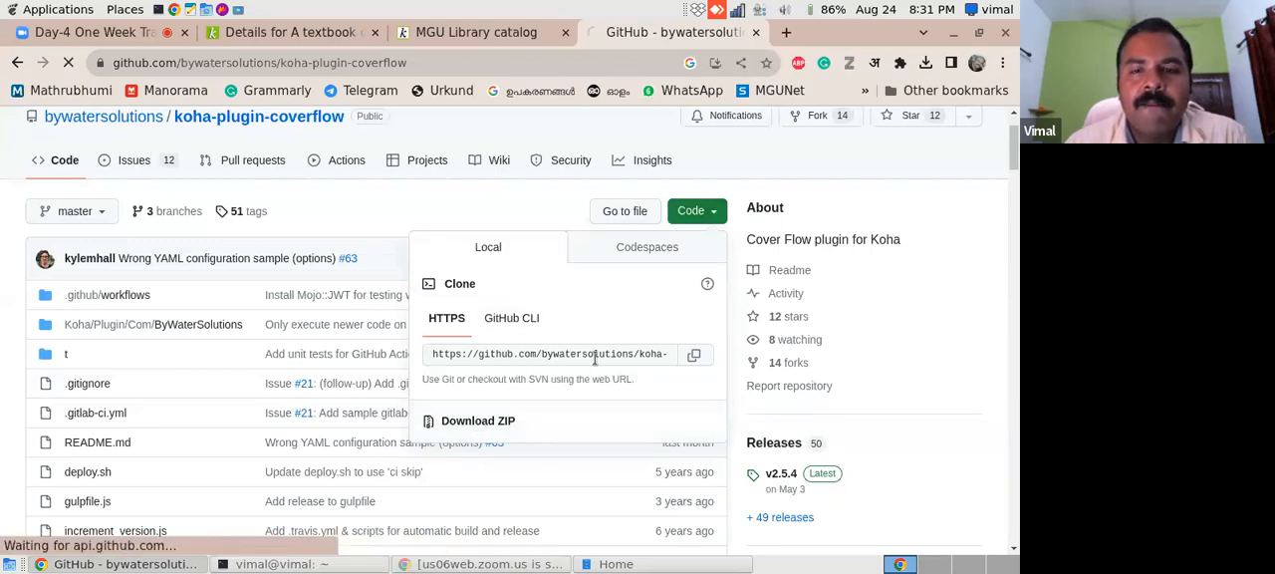
- Search Google for "koha plugin list" in another new browser tab
click(786, 33)
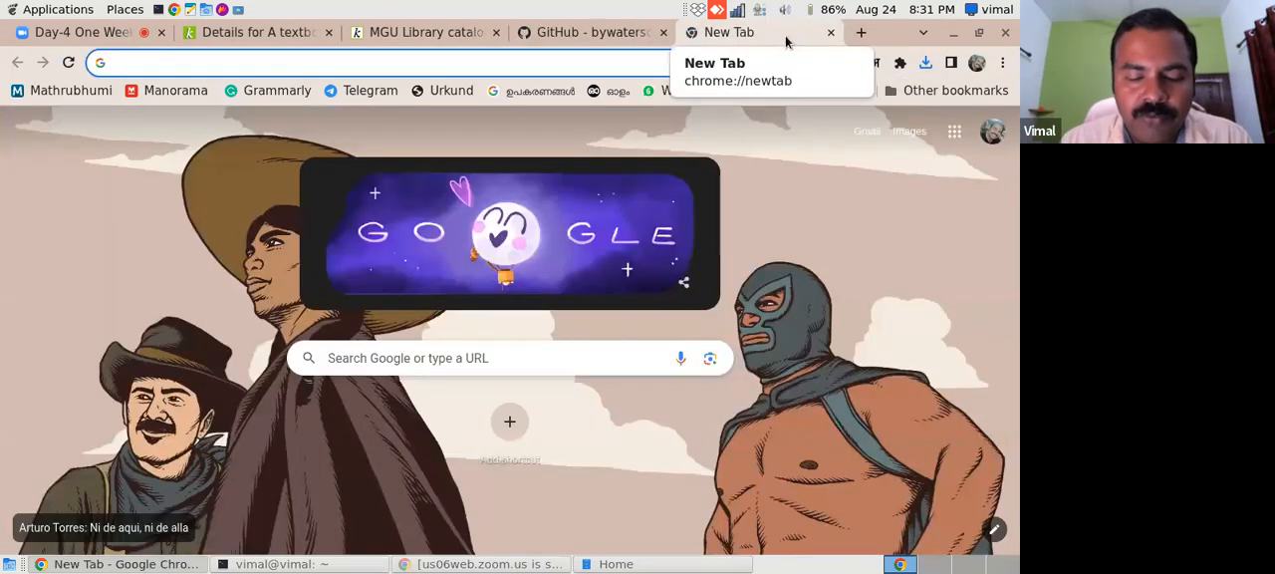
text(koh )
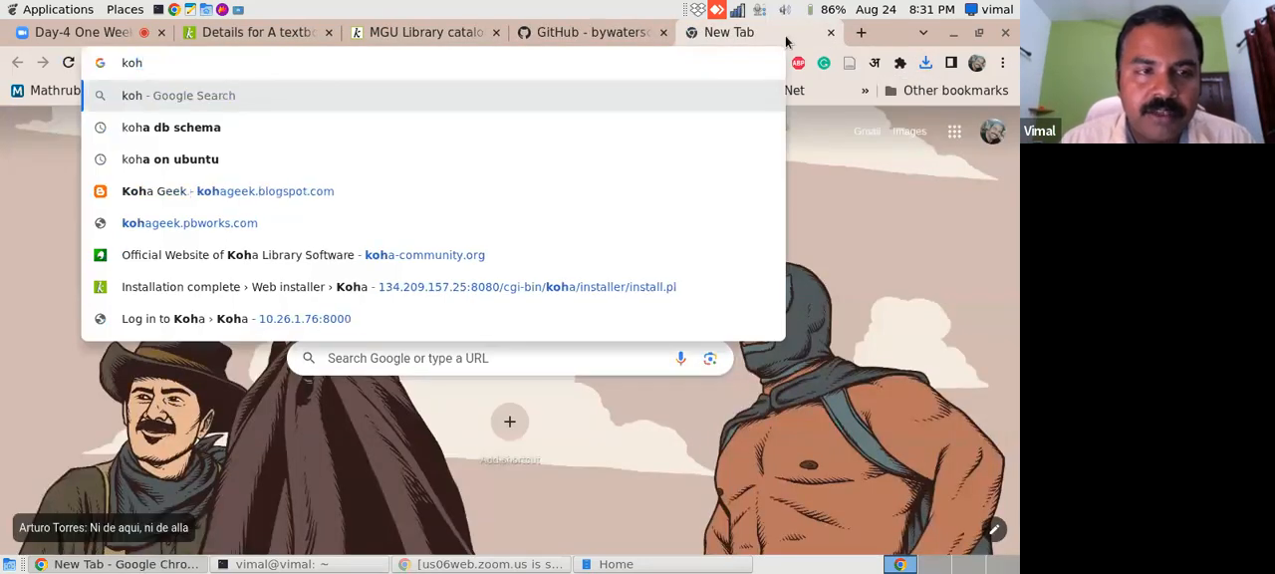
text(a plugin)
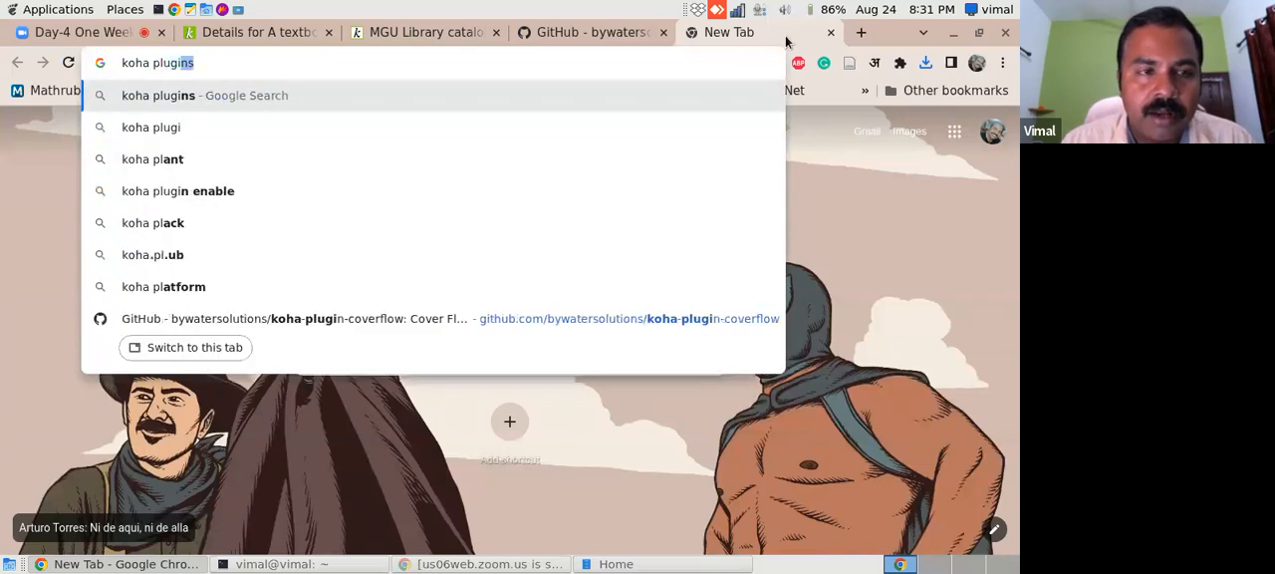
text( list)
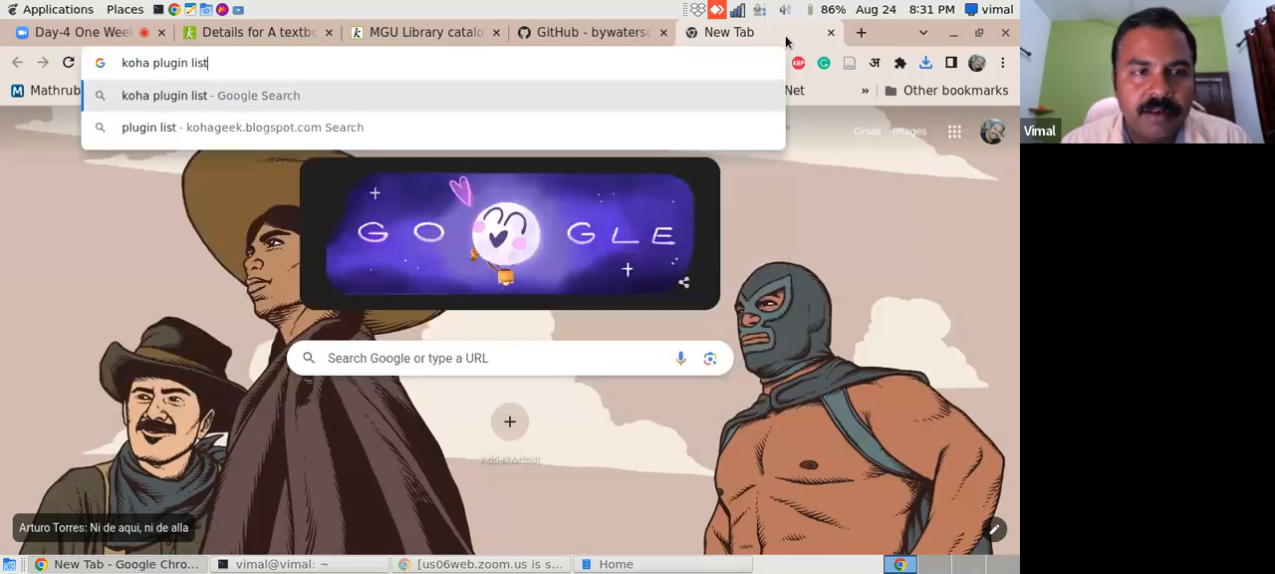
key(Return)
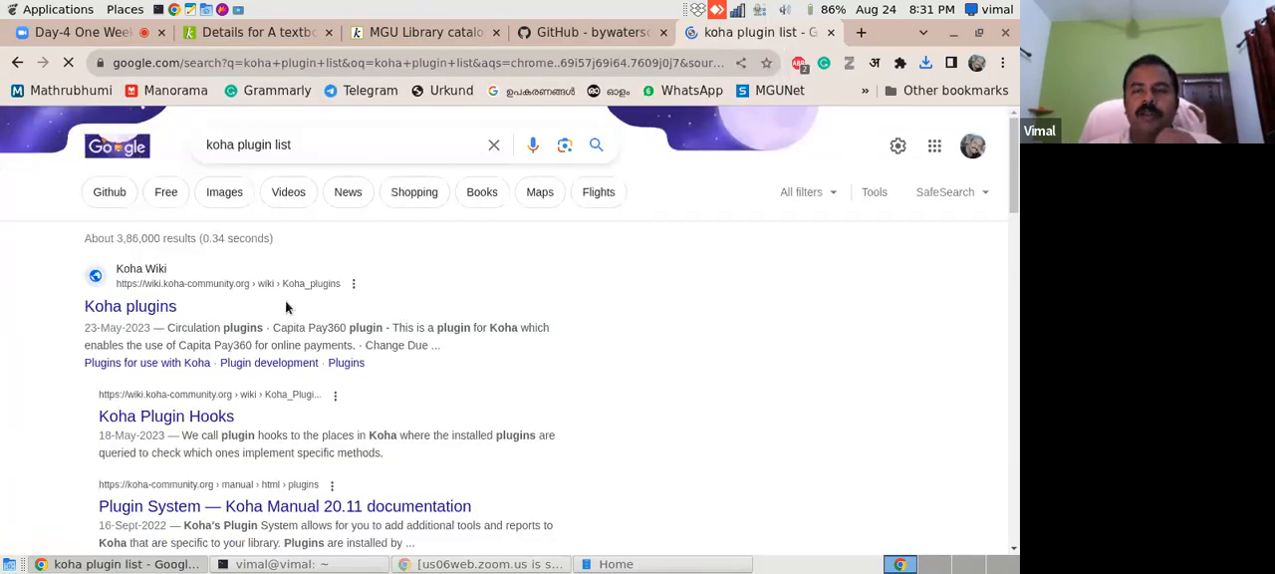
- Look over the search results and open the Koha plugins page on the Koha Wiki
scroll(1011, 175, down, 4)
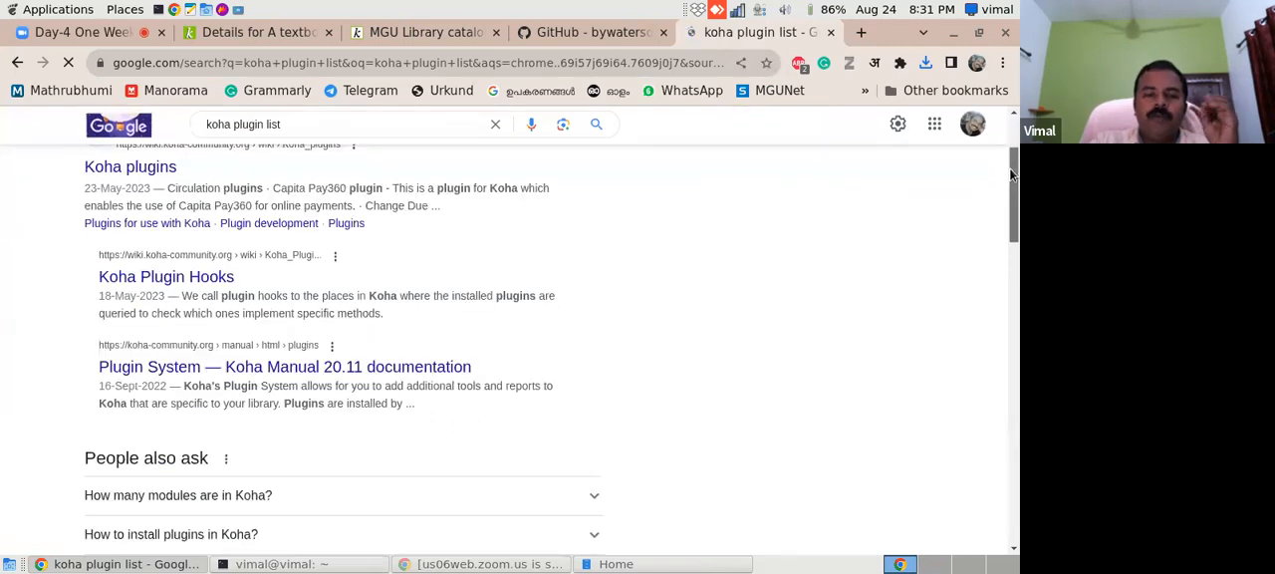
drag(1009, 179, 993, 135)
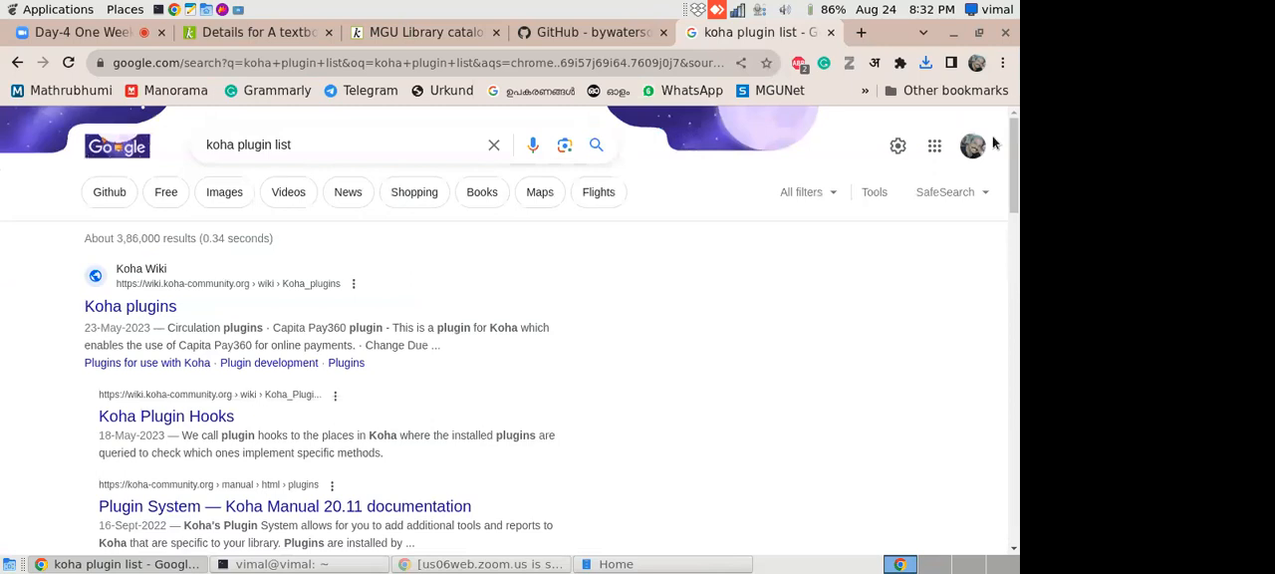
click(154, 310)
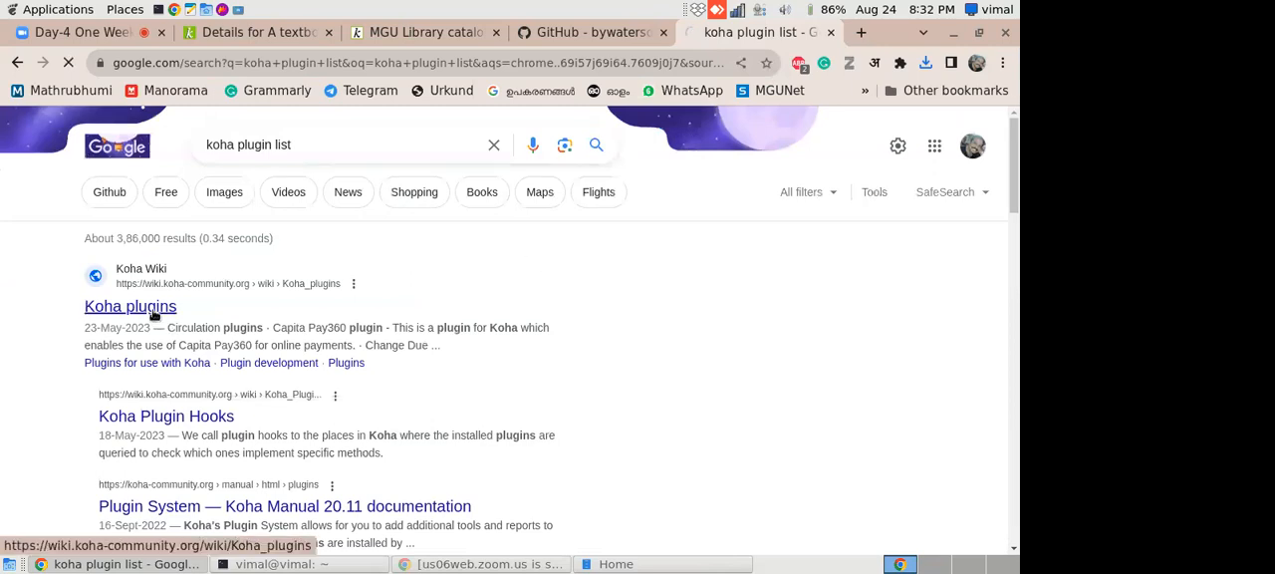
- Revisit the library catalog's New Arrivals carousel, then reopen the koha-plugin-coverflow repository from the search results and show its download options
click(410, 37)
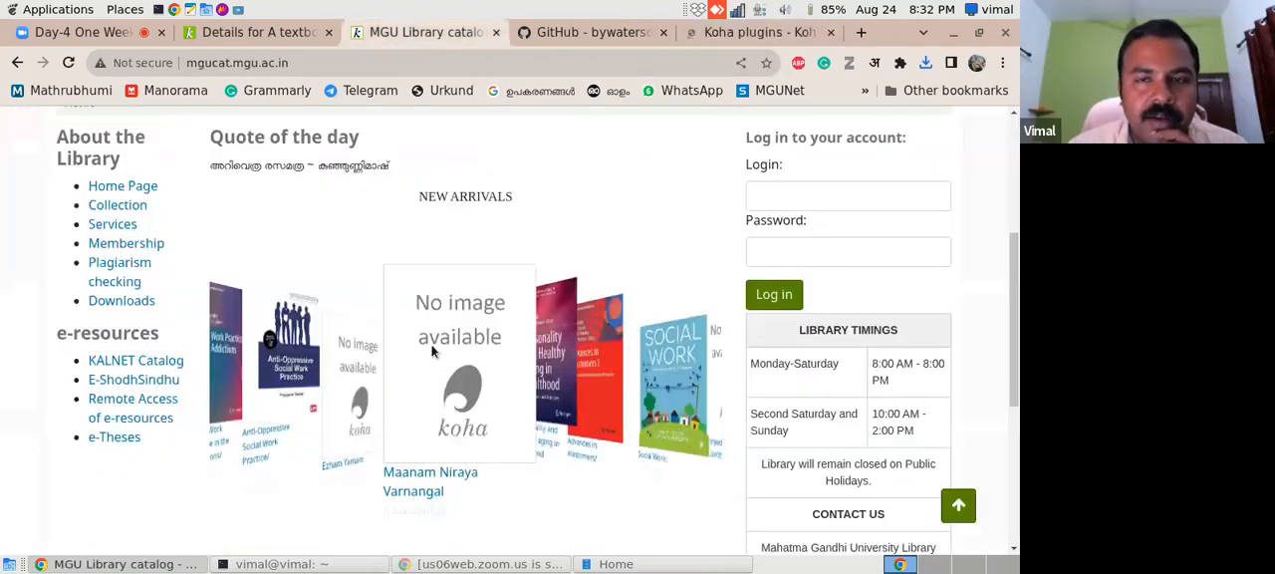
click(584, 33)
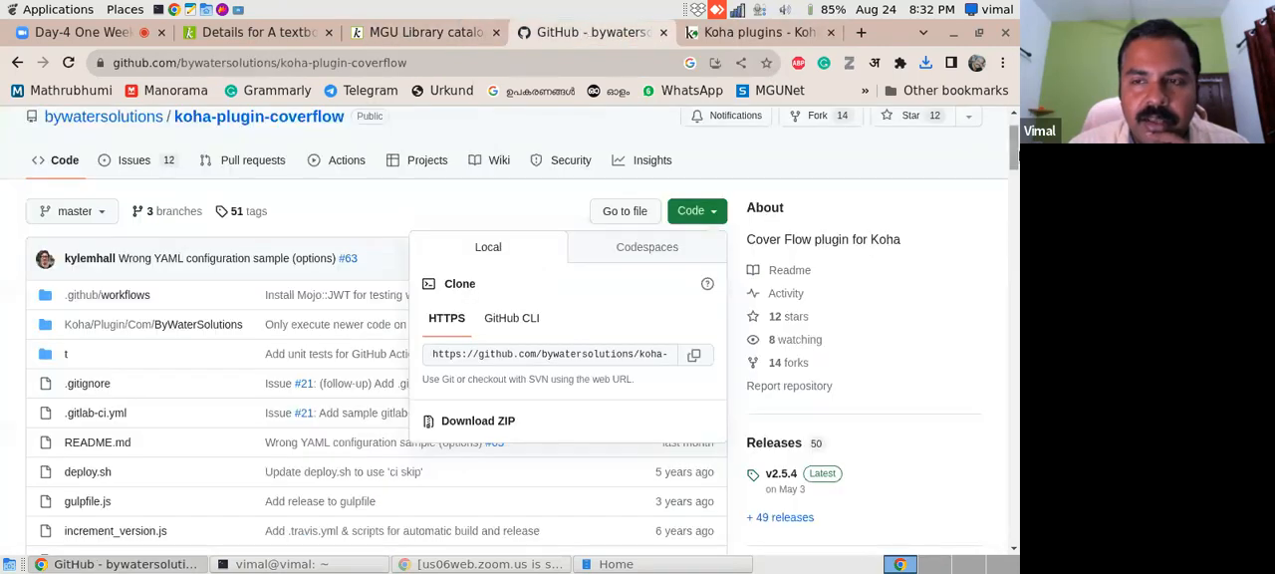
scroll(1016, 144, up, 1)
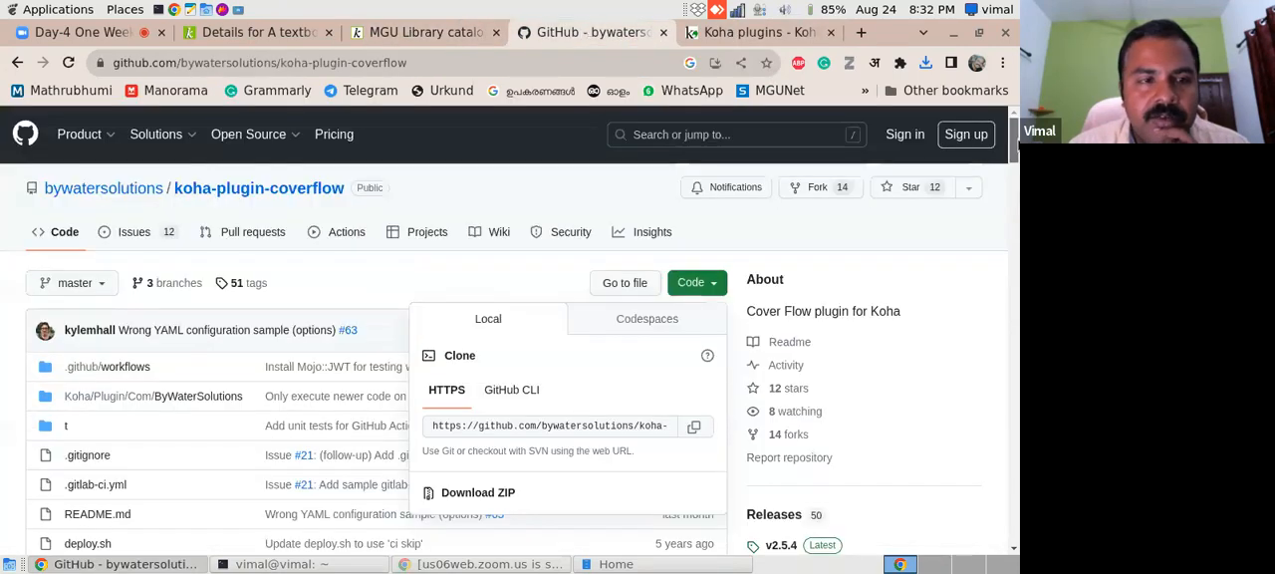
click(17, 62)
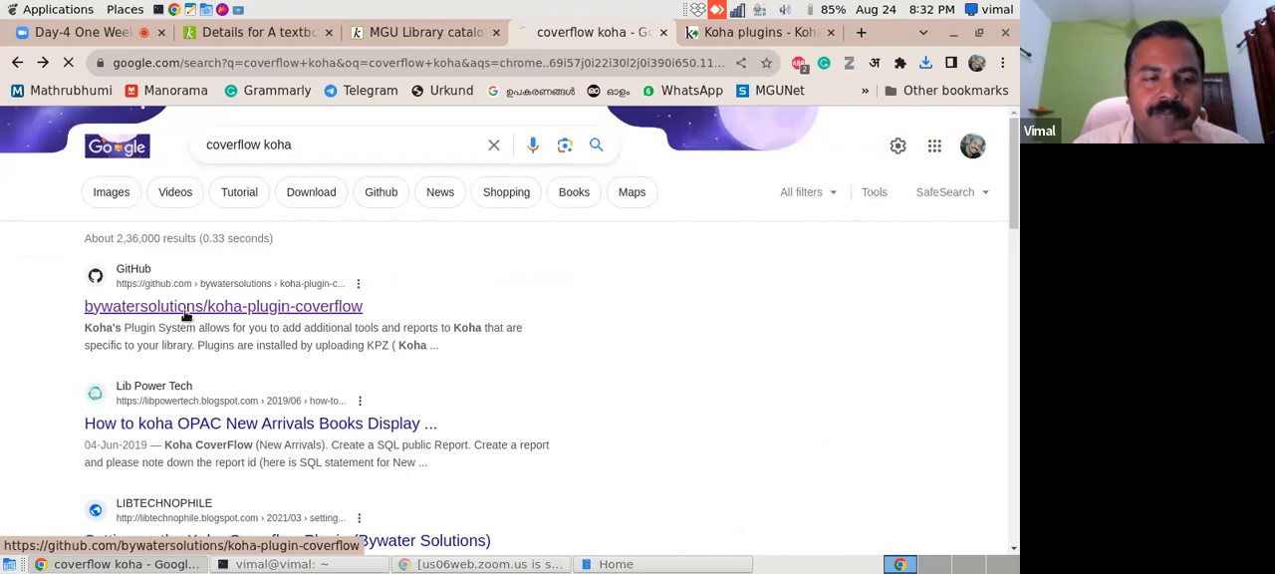
click(255, 288)
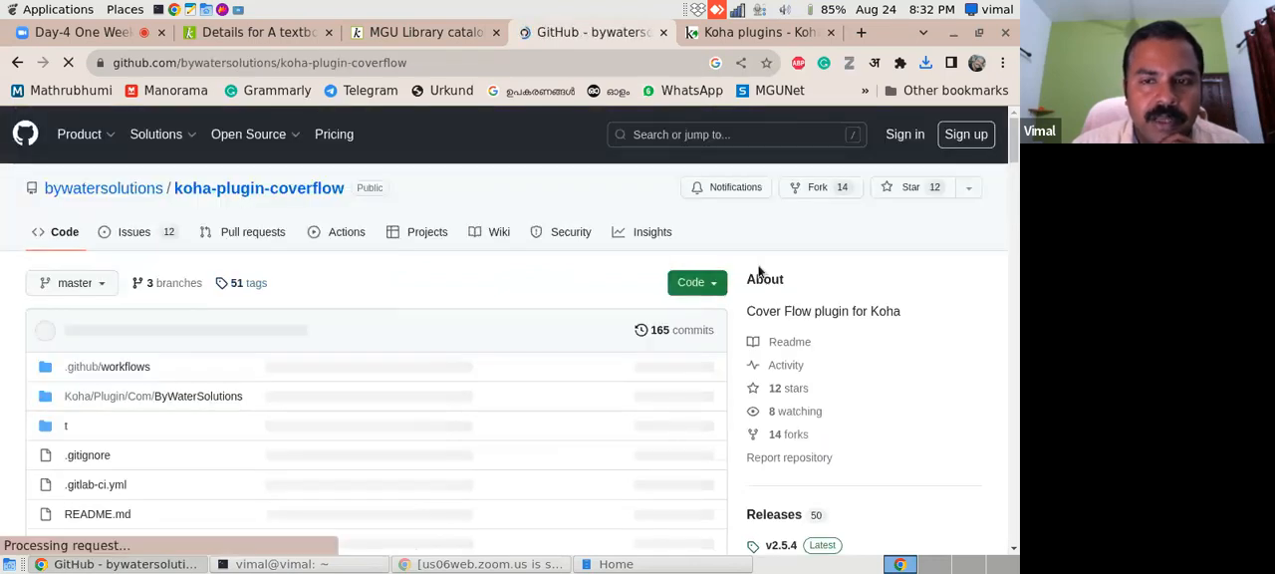
click(713, 288)
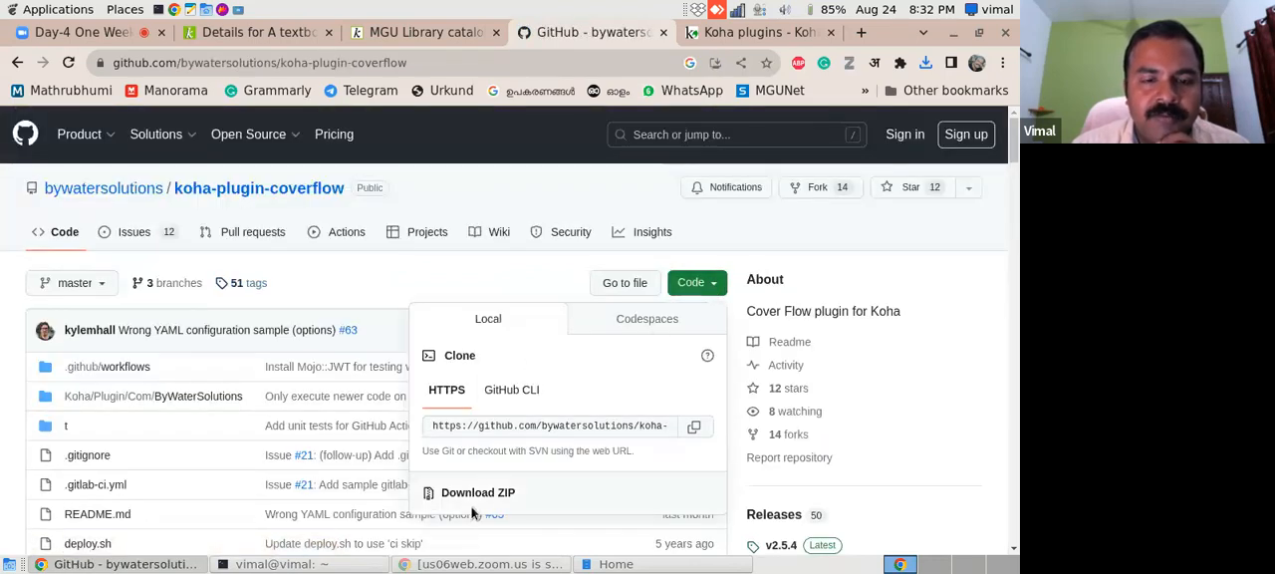
mouse_move(1013, 150)
mouse_down()
mouse_move(1012, 235)
mouse_move(1013, 145)
mouse_up()
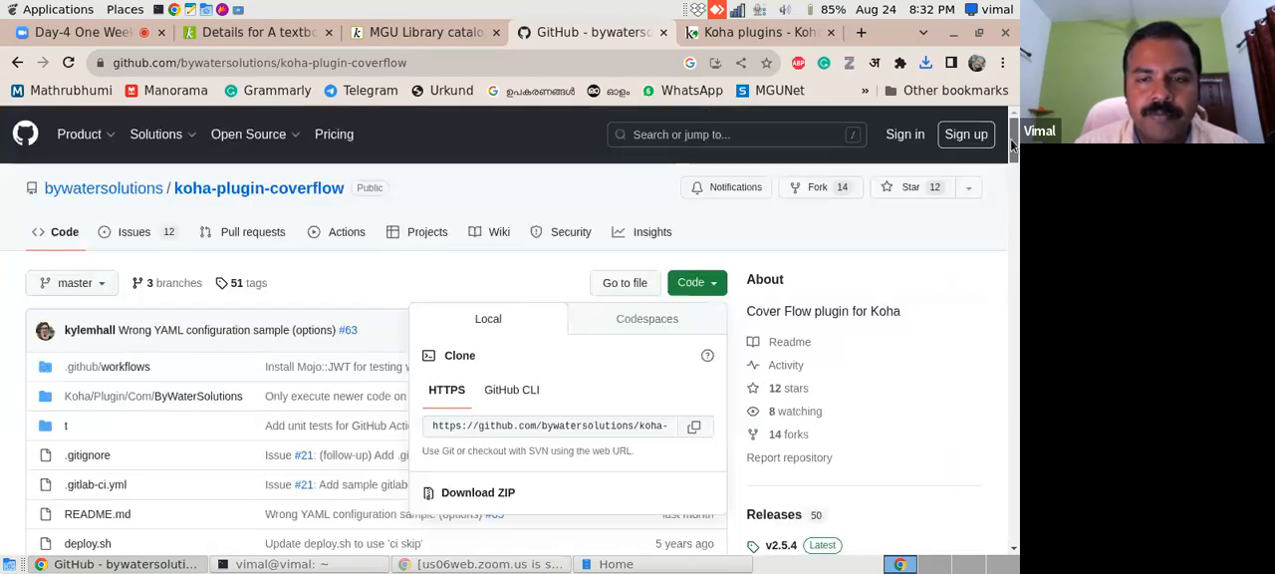
- Return to the Koha plugins wiki page and look over its plugin categories
click(757, 31)
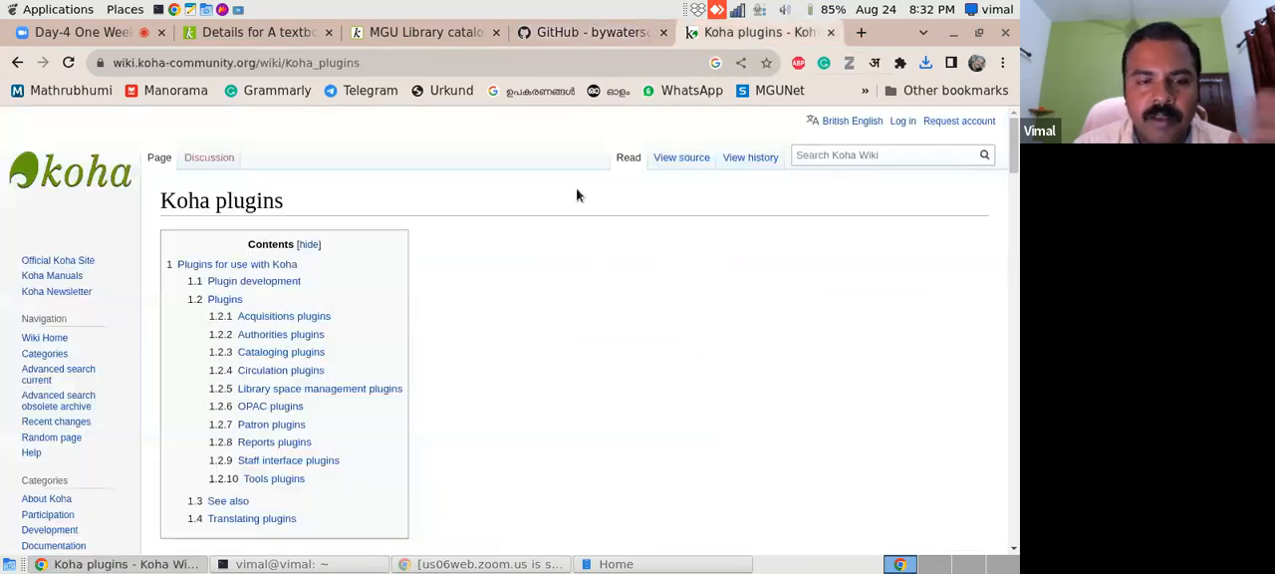
drag(1012, 150, 997, 122)
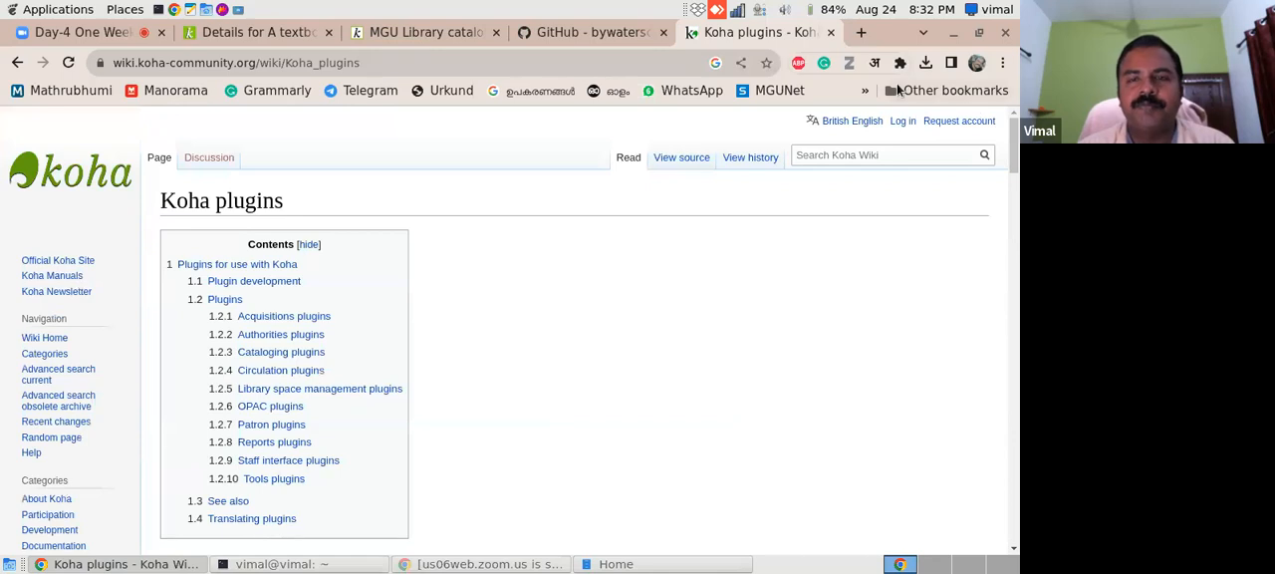
- Return to the koha-plugin-coverflow repository and show the downloaded koha-plugin-coverflow-master.zip in its folder
click(538, 34)
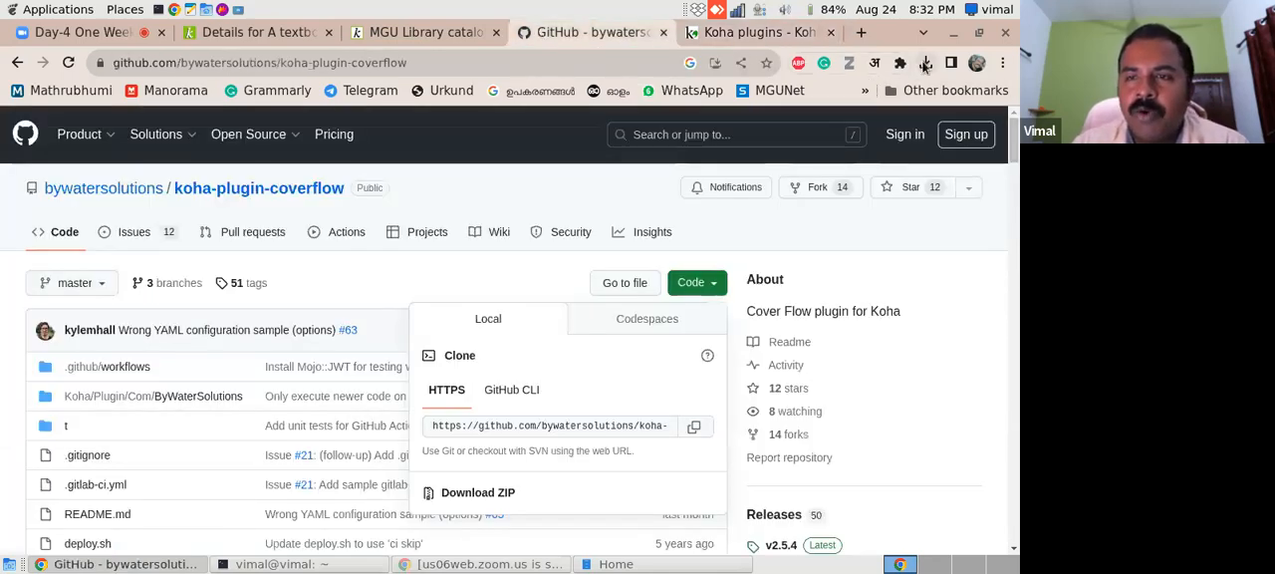
click(926, 64)
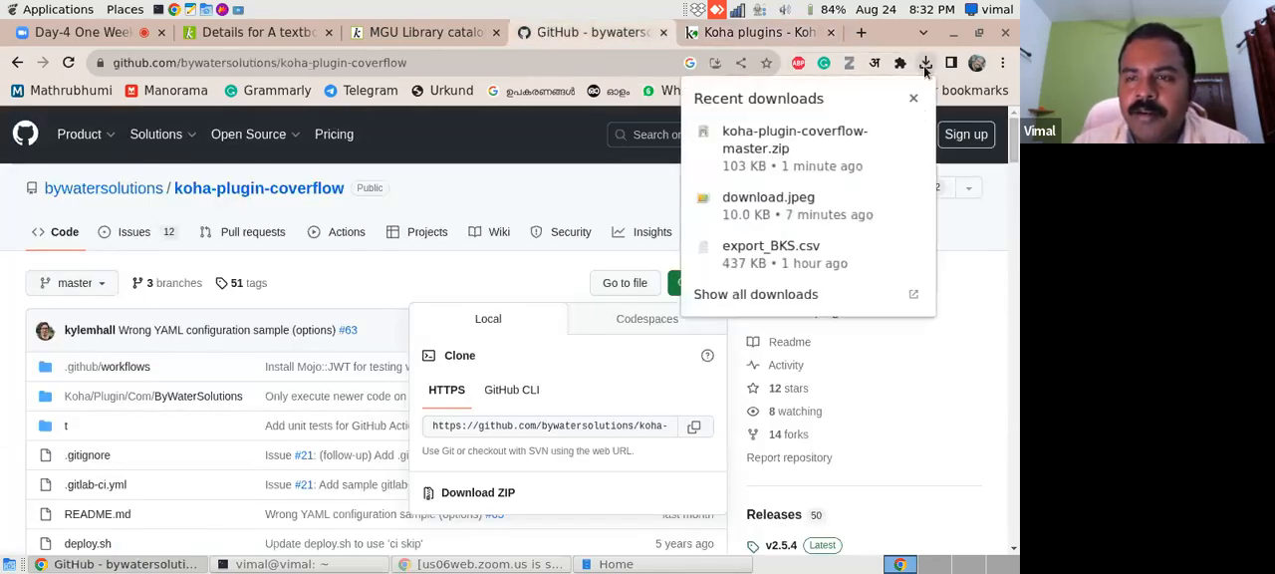
click(885, 137)
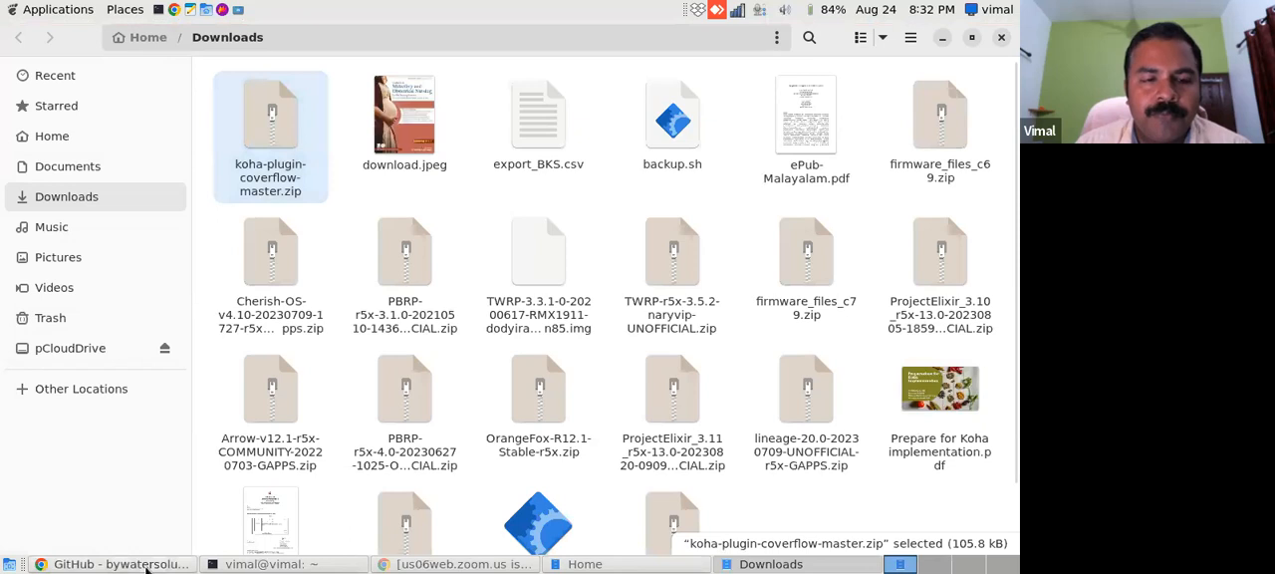
- Look over the Introduction, Downloading and Installing sections of the repository's README
click(147, 564)
drag(1013, 155, 1015, 236)
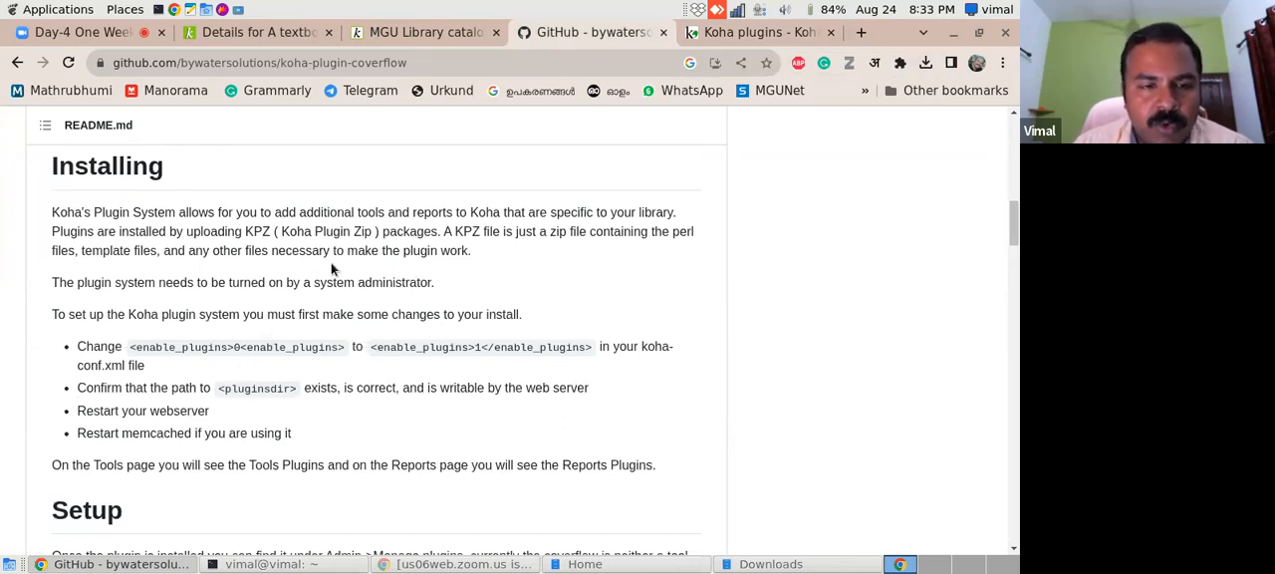
drag(1013, 226, 1013, 202)
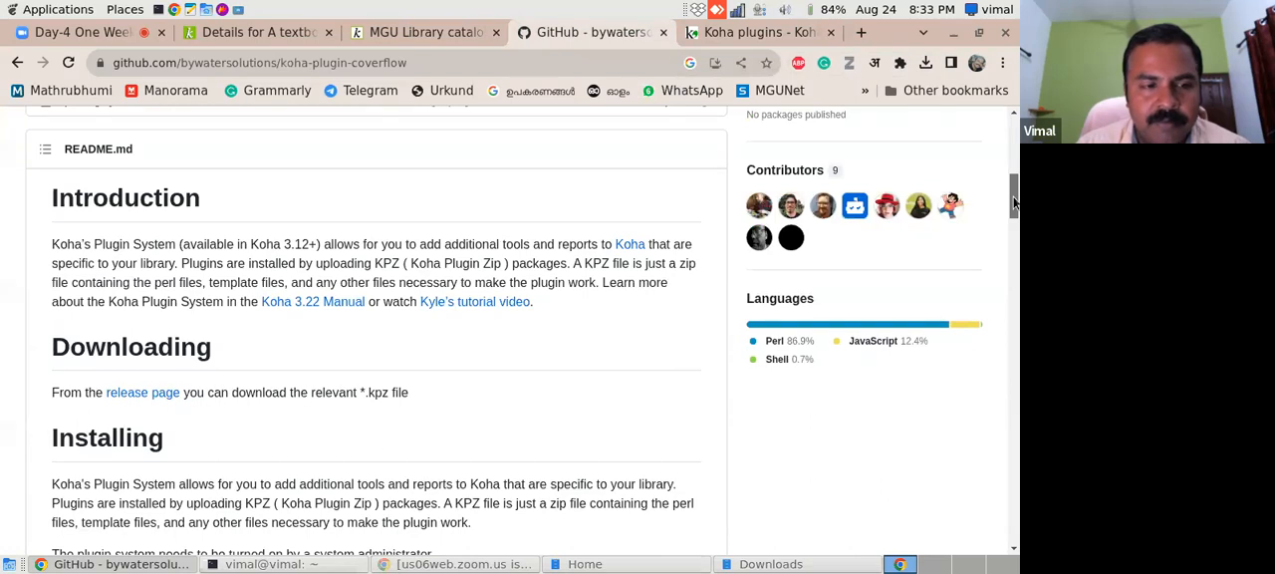
drag(1014, 203, 1013, 221)
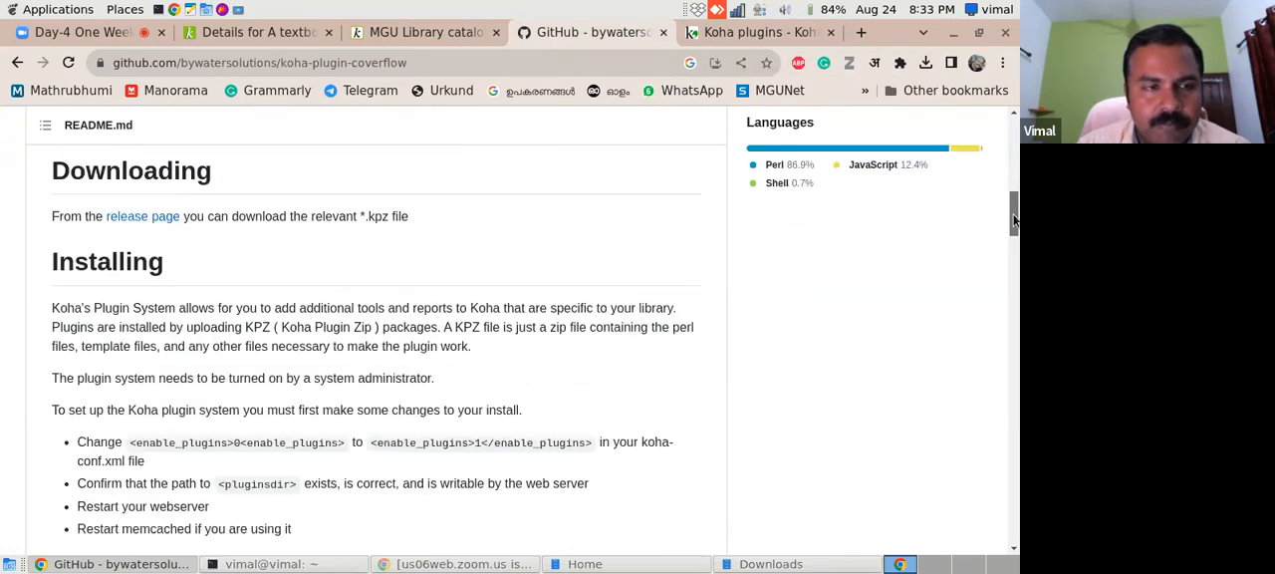
- Open the release page linked in the README and look over the assets of the v2.5.4 release
right_click(155, 218)
click(159, 217)
click(131, 218)
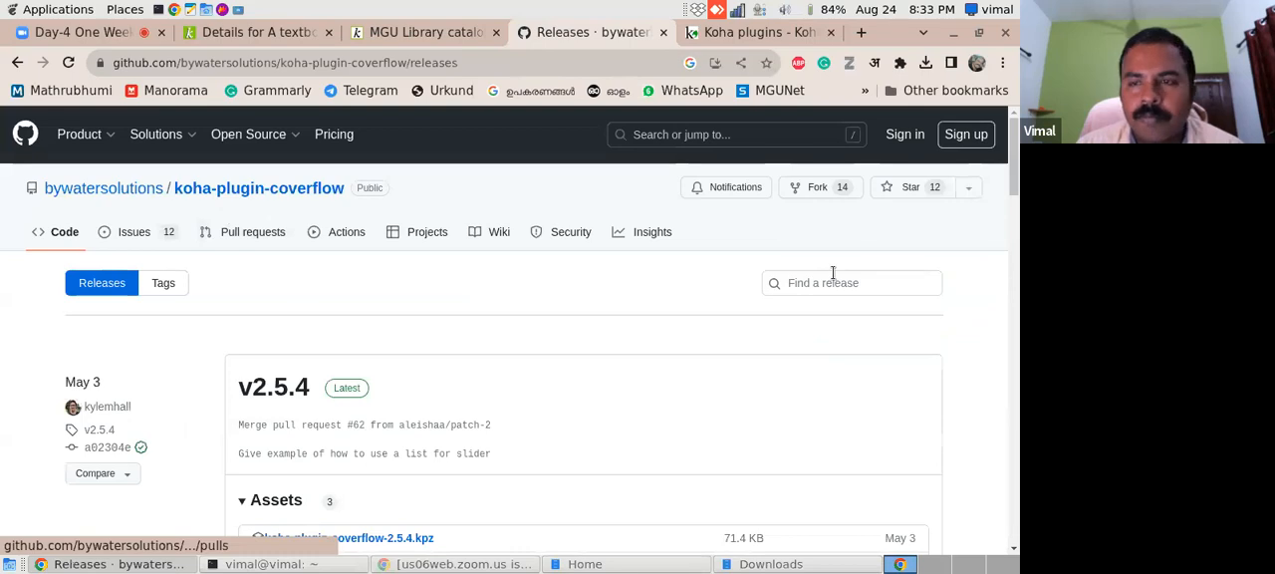
mouse_move(1015, 159)
mouse_down()
mouse_move(1016, 199)
mouse_move(1016, 174)
mouse_up()
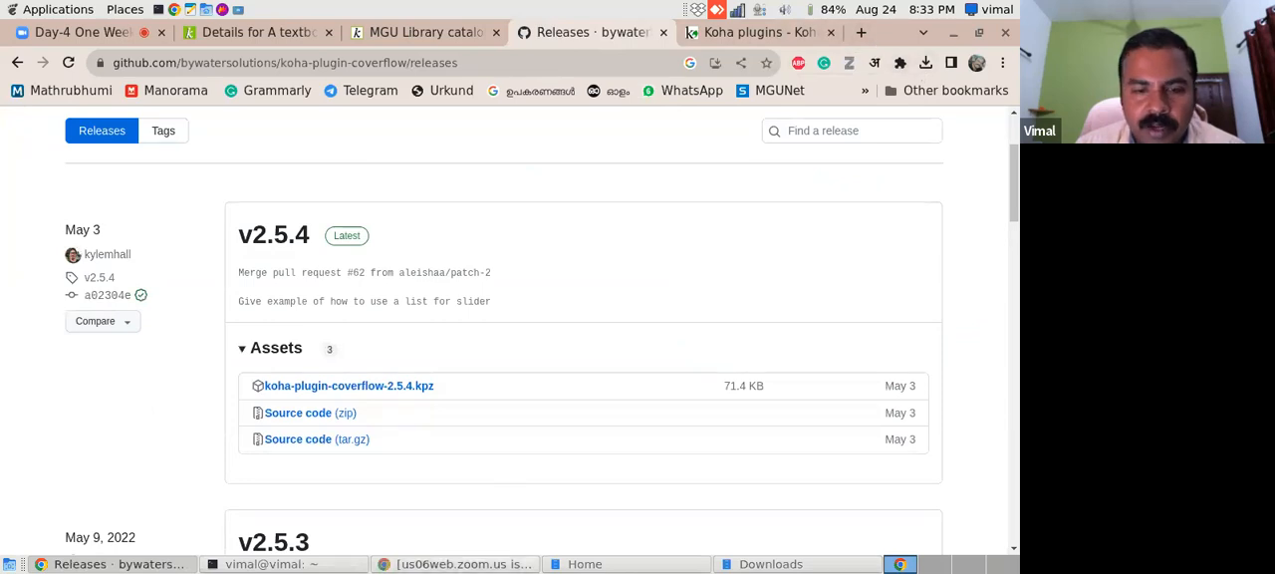
- Delete koha-plugin-coverflow-master.zip from the Downloads folder and return to the browser
click(760, 564)
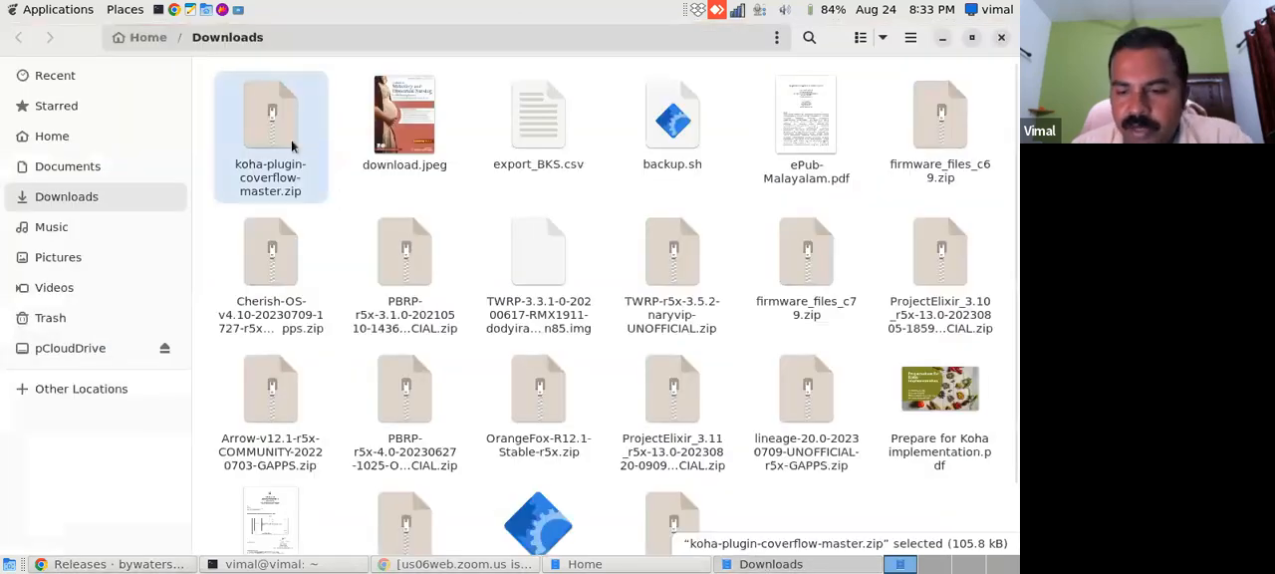
key(Delete)
click(117, 564)
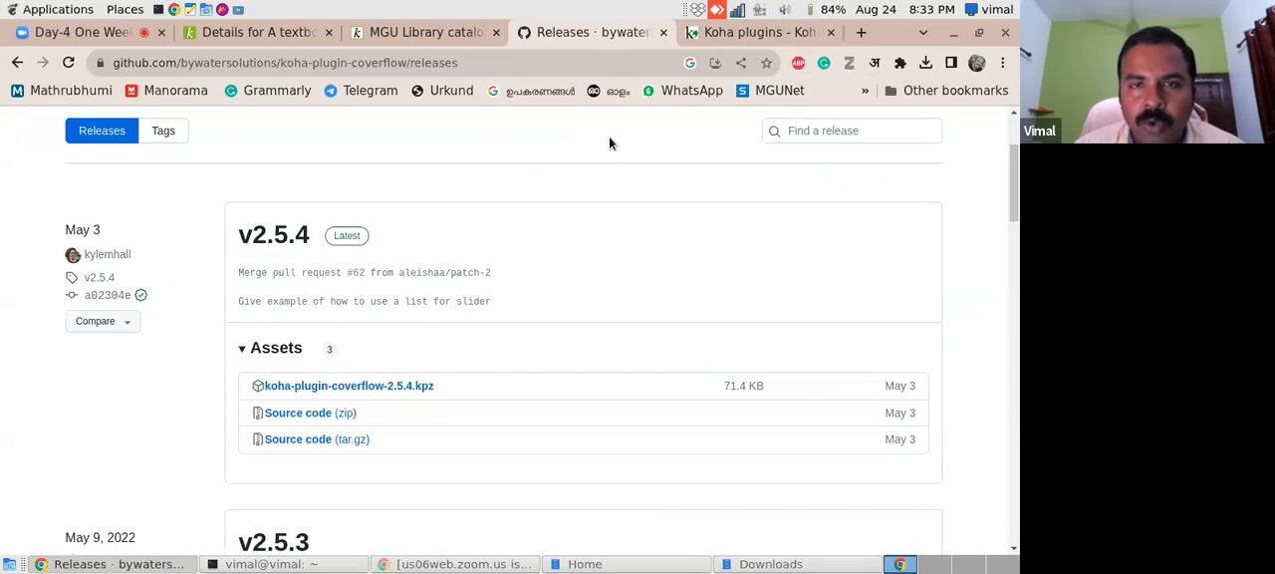
- Go back to the repository's README and open its release page link in a new tab
click(17, 62)
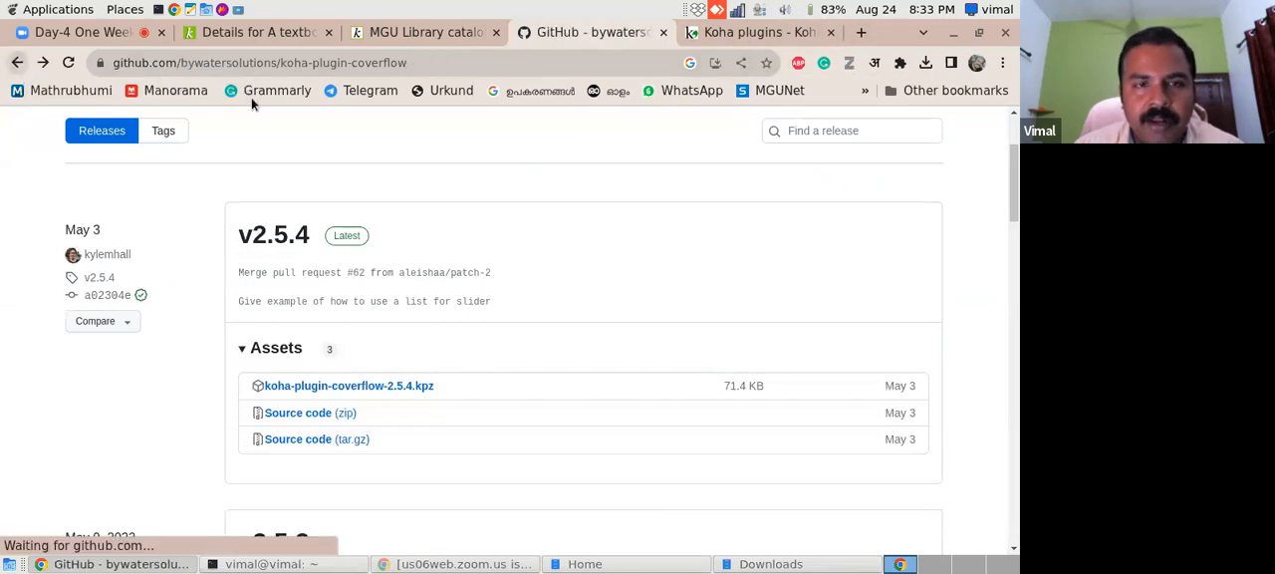
scroll(212, 231, up, 3)
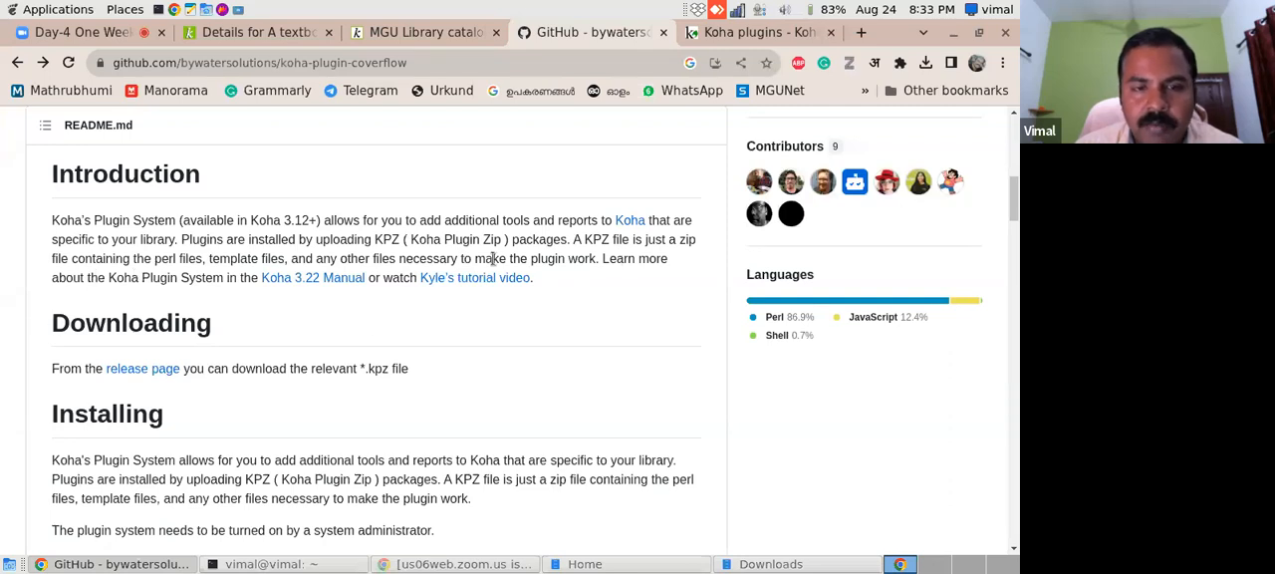
right_click(153, 376)
click(171, 384)
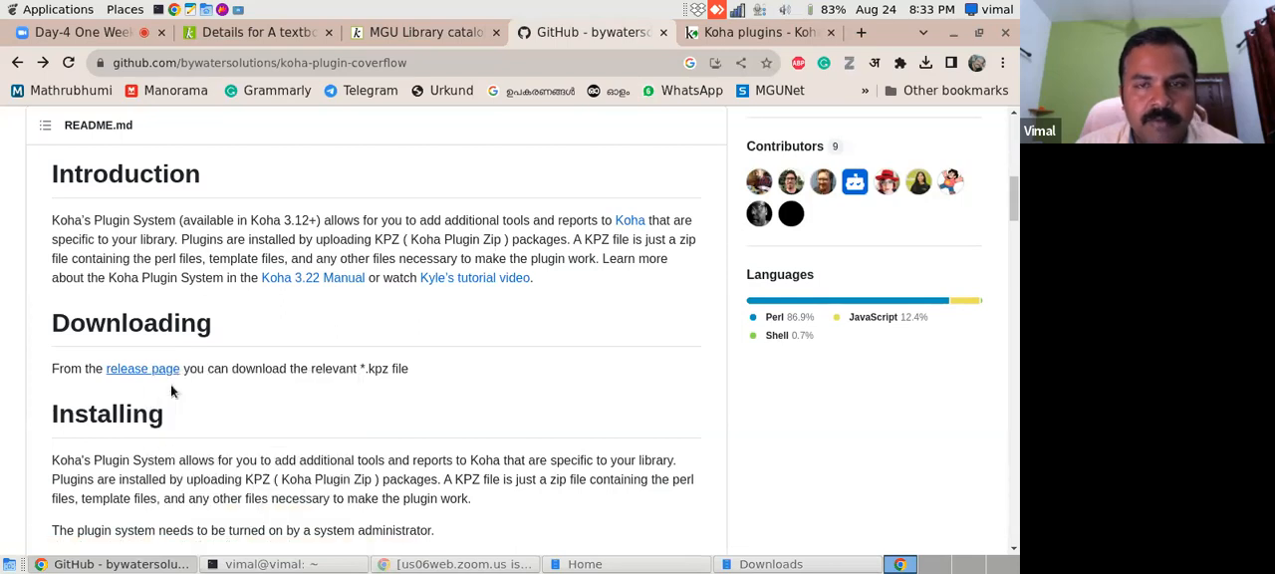
- Download koha-plugin-coverflow-2.5.4.kpz from the v2.5.4 assets on the releases page
click(612, 33)
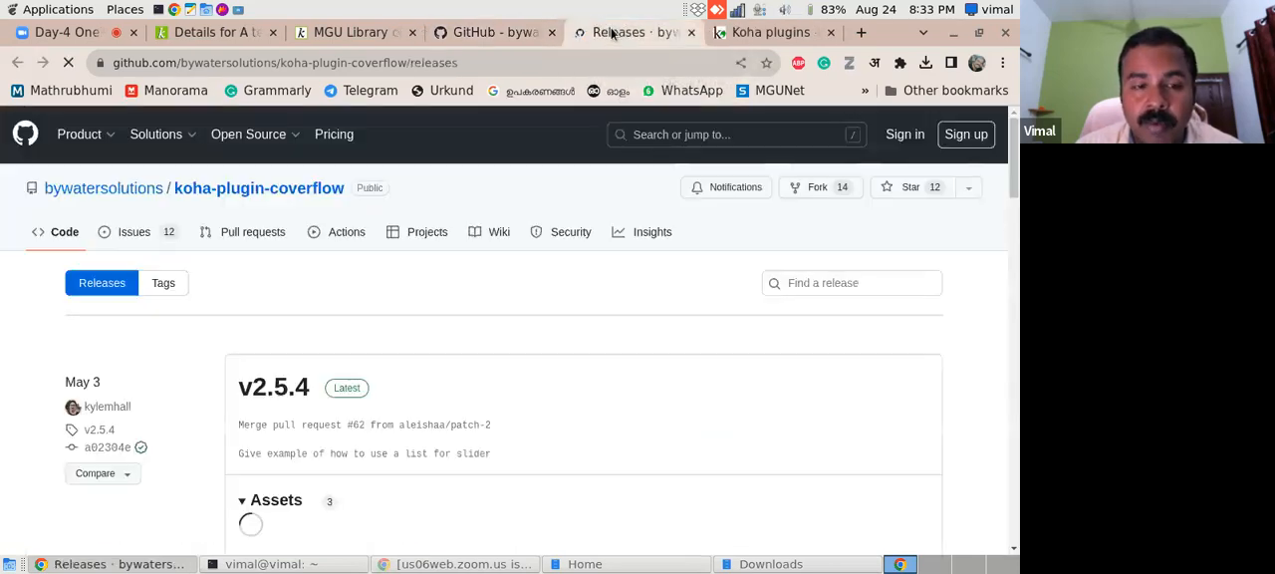
scroll(654, 309, down, 3)
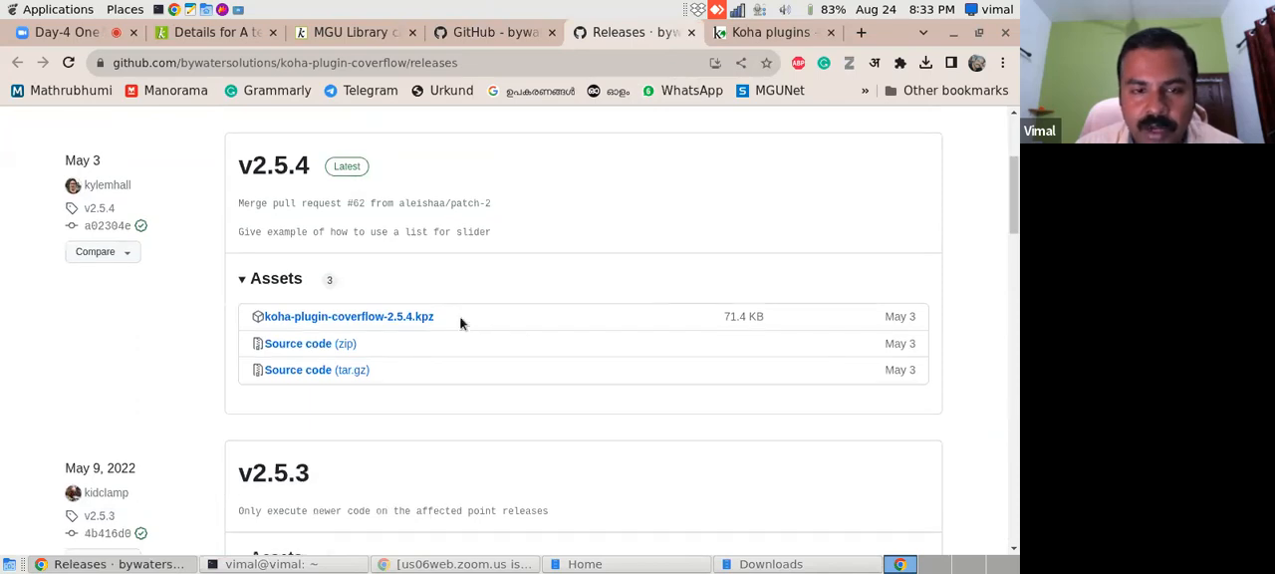
click(417, 317)
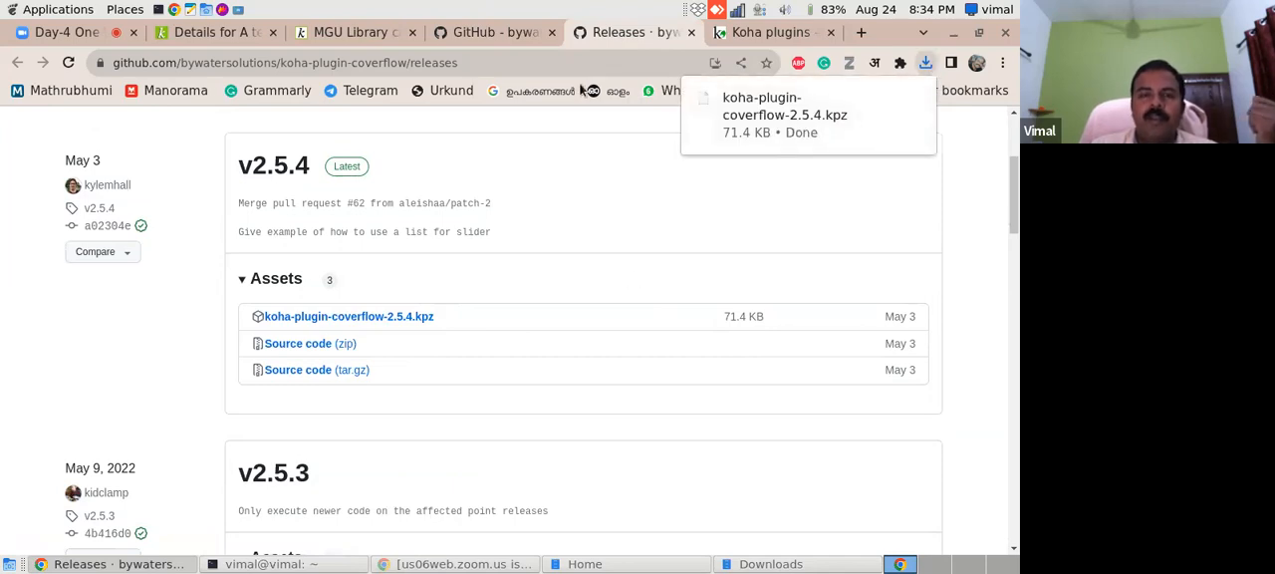
- Return to the README's Installing section and highlight the enable_plugins setting to change in koha-conf.xml
click(501, 34)
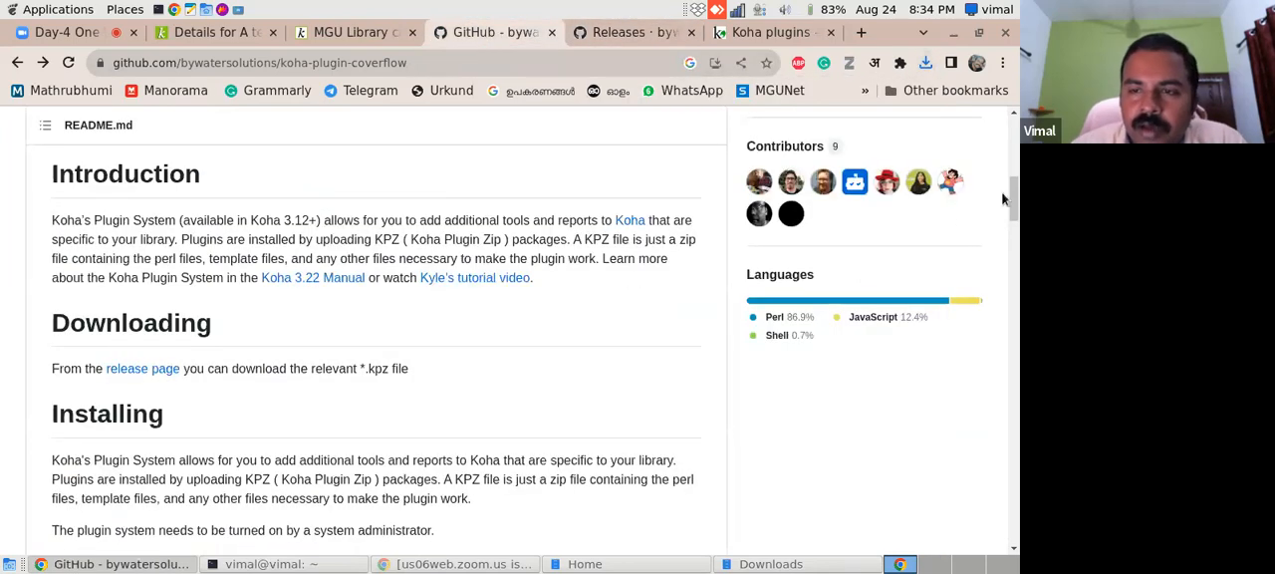
drag(1014, 195, 1013, 228)
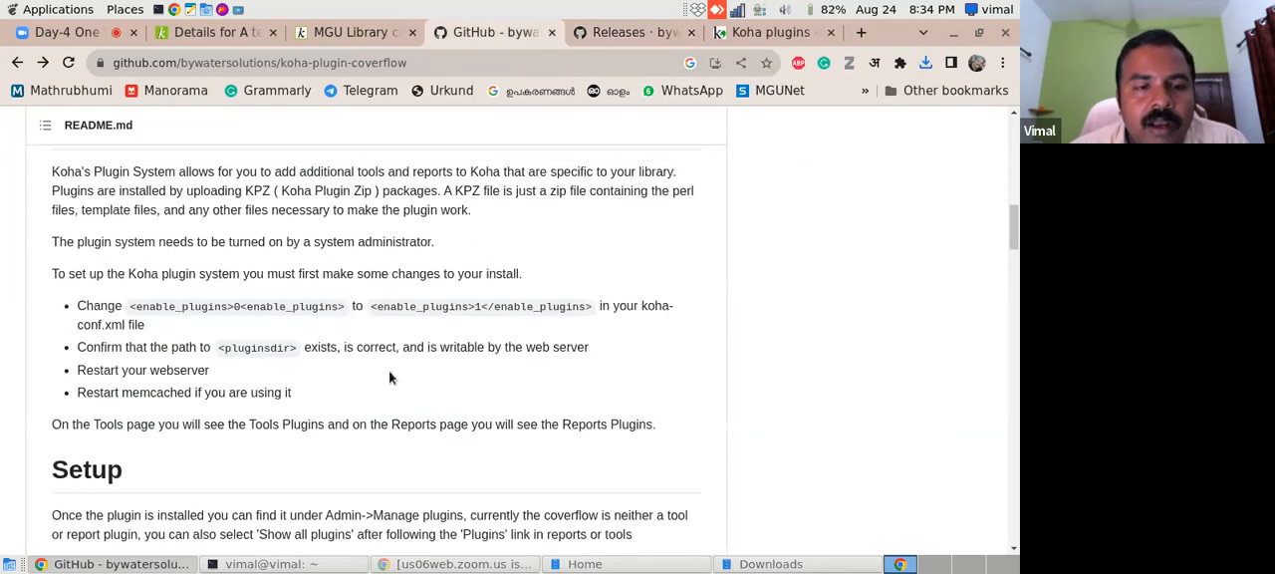
drag(129, 306, 330, 305)
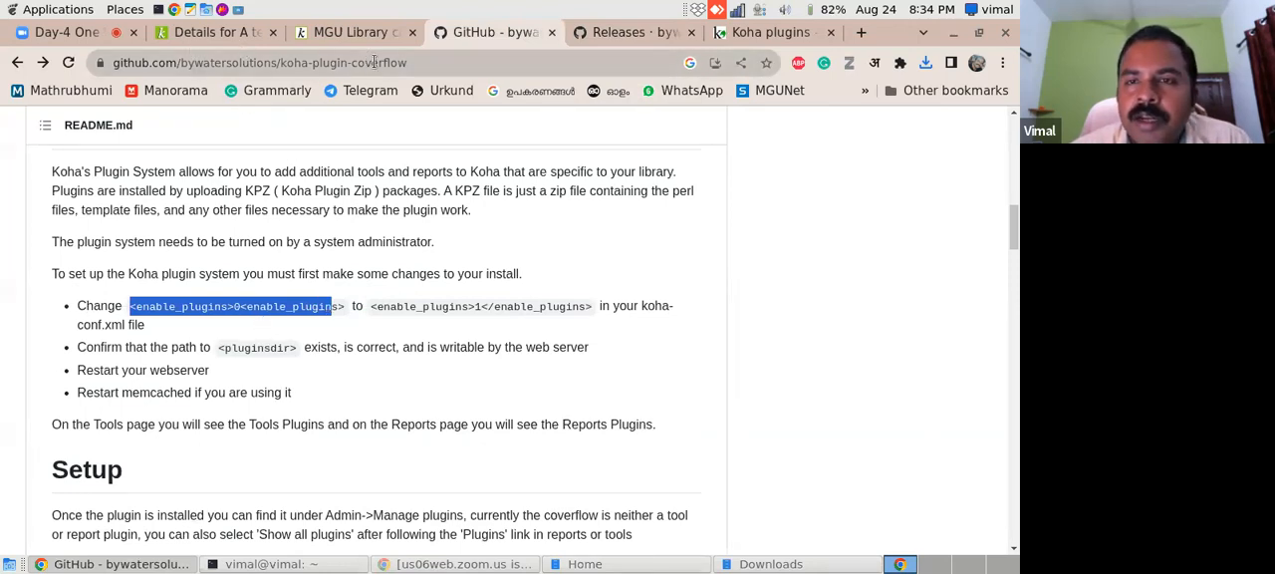
- Open the Koha Geek blog, kohageek.blogspot.com, in place of the Koha plugins wiki page
click(763, 31)
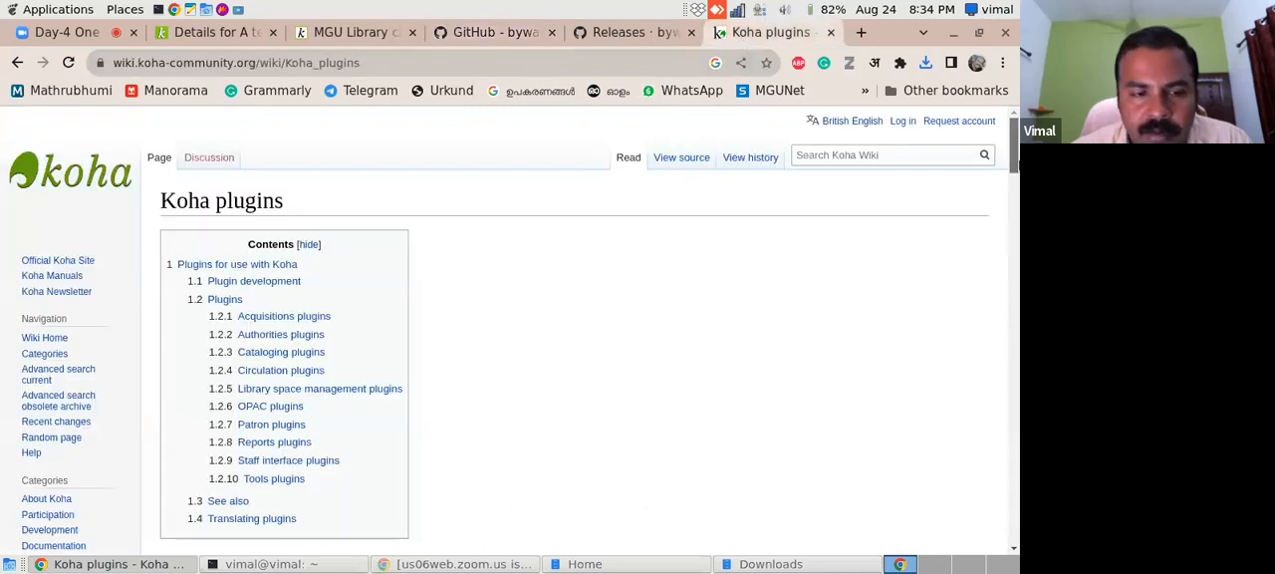
scroll(584, 166, down, 10)
drag(446, 66, 54, 64)
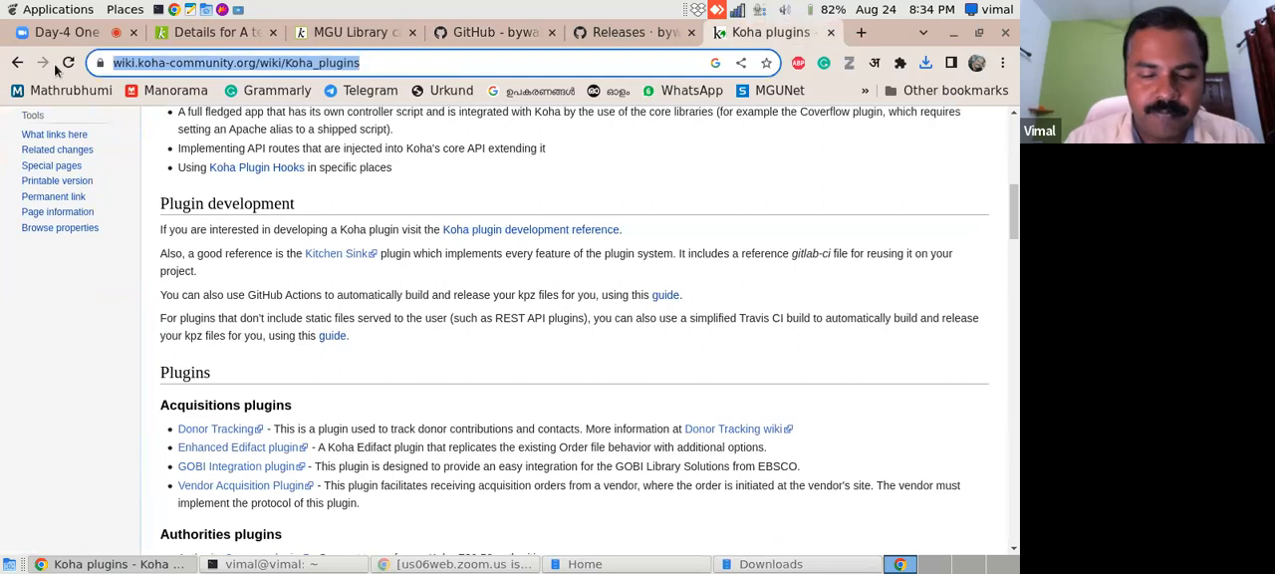
text(koha)
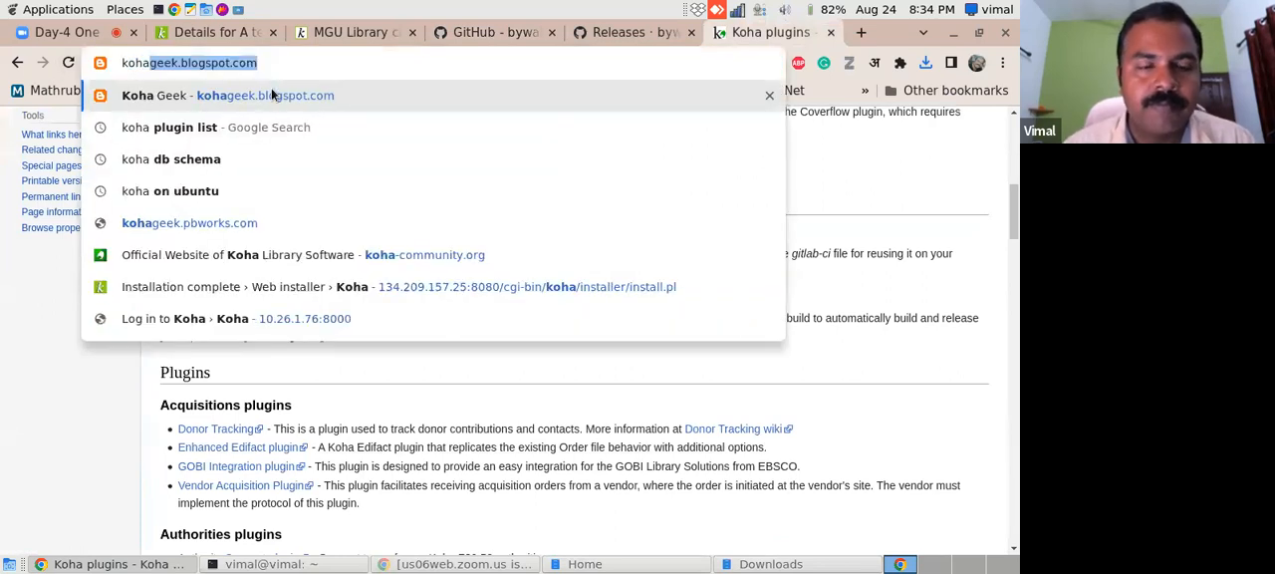
click(266, 96)
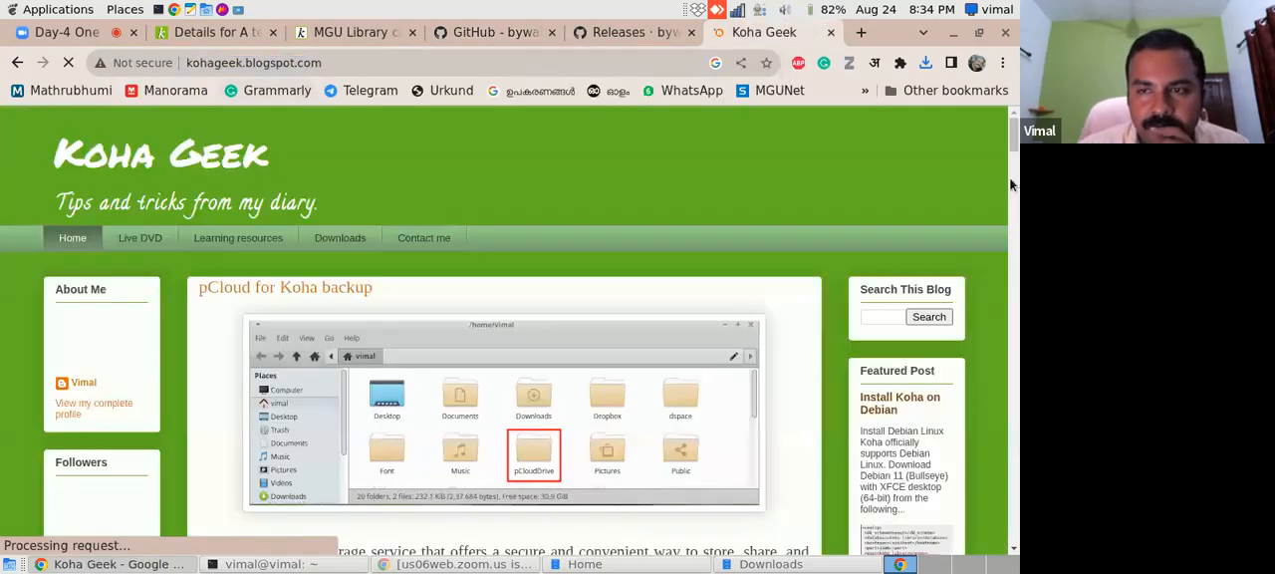
- Open the popular post "How to change master password of Koha ?" and copy the command "sudo mousepad /etc/koha/sites/library/koha-conf.xml"
drag(1014, 128, 1015, 169)
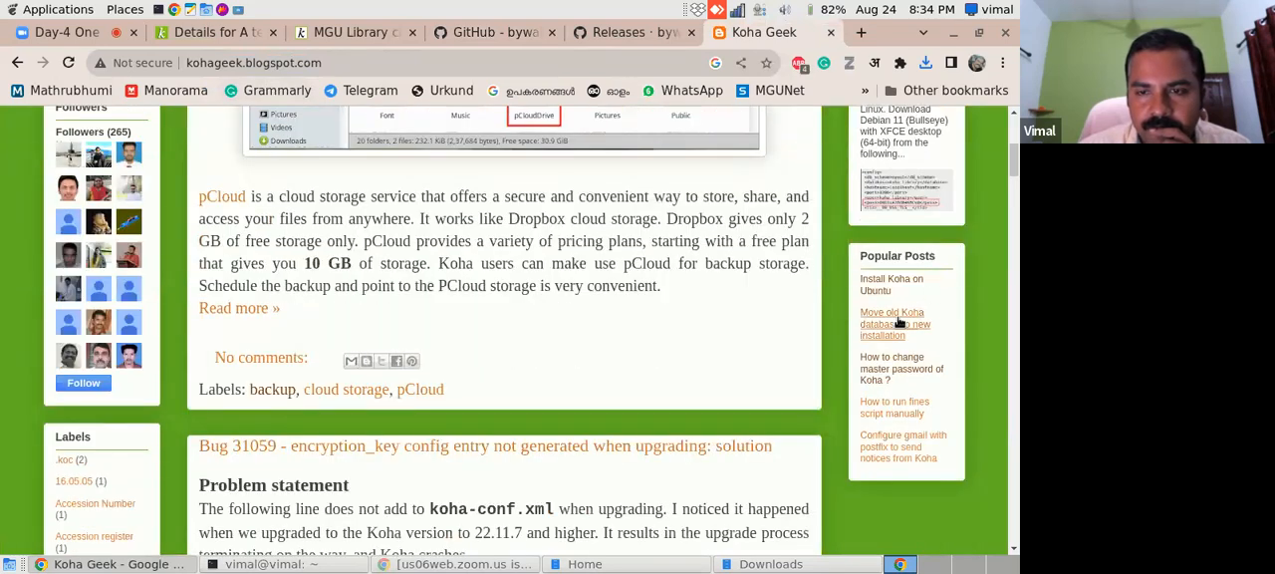
click(898, 370)
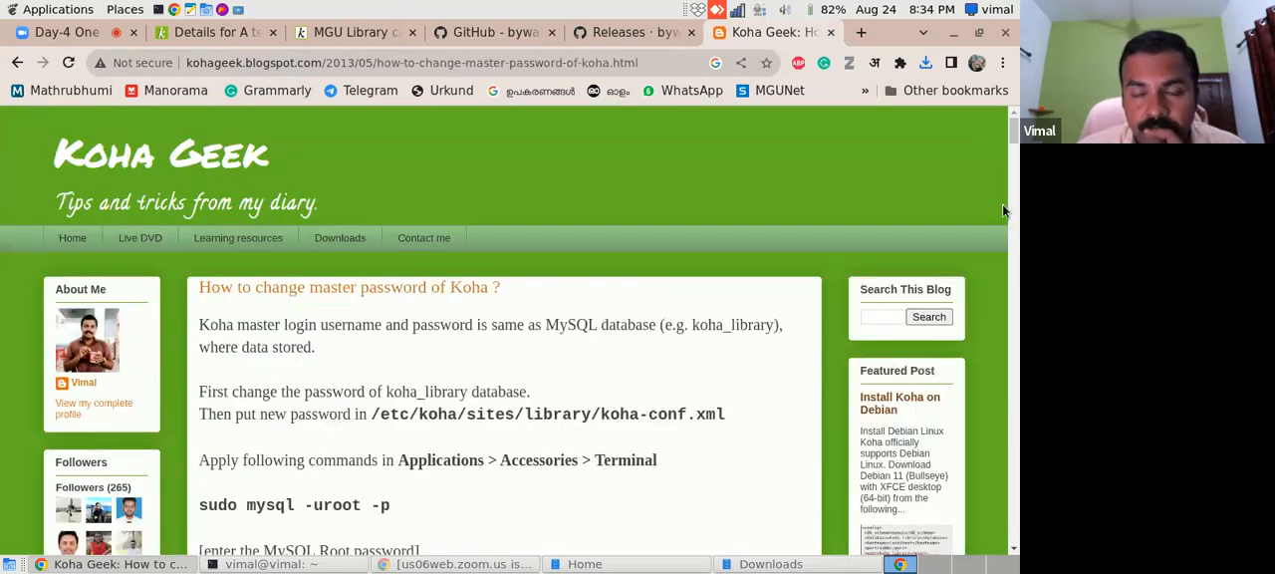
drag(1012, 133, 1014, 165)
drag(201, 352, 687, 365)
right_click(683, 350)
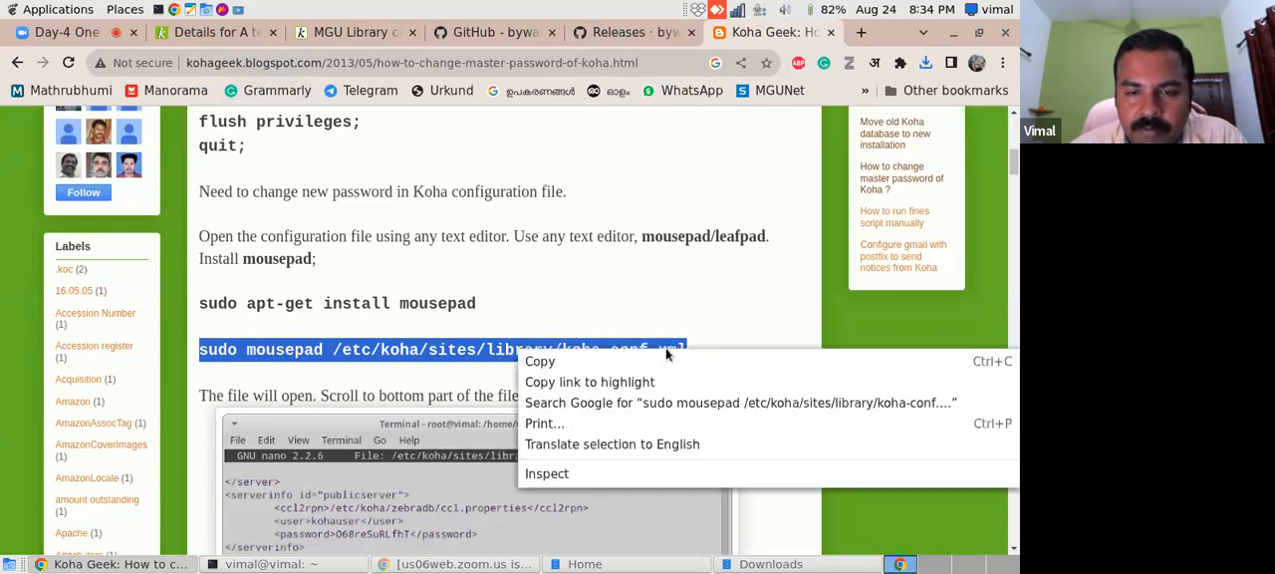
click(692, 362)
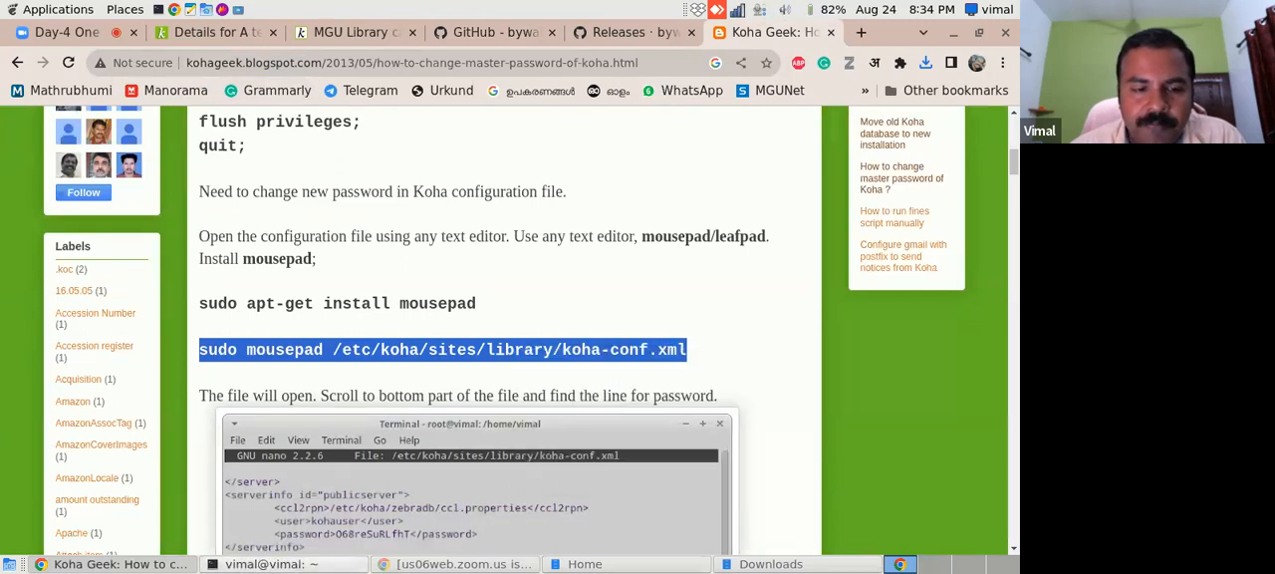
- Clear the terminal, run the copied "sudo mousepad /etc/koha/sites/library/koha-conf.xml" command and maximize the editor window
click(239, 564)
text(clear)
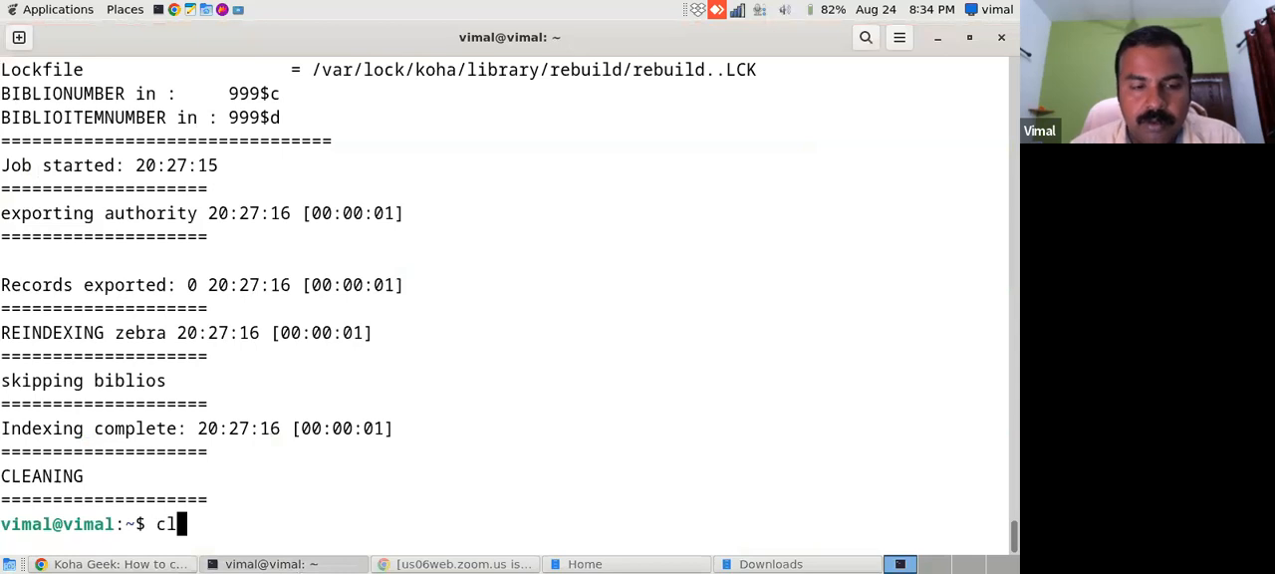
key(Return)
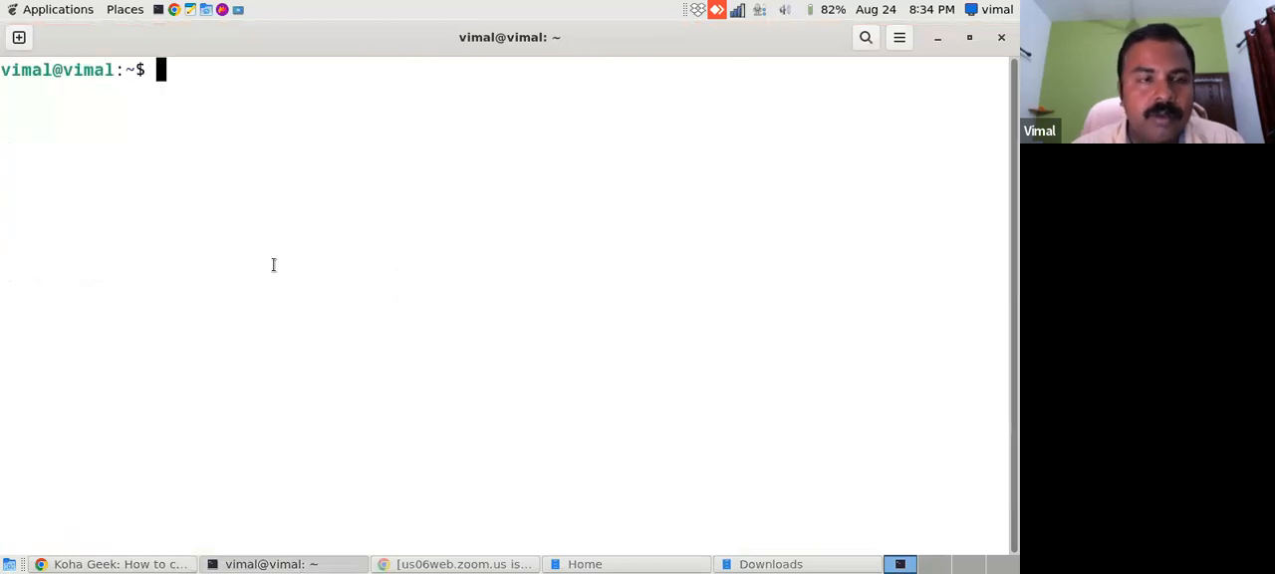
right_click(156, 77)
click(194, 131)
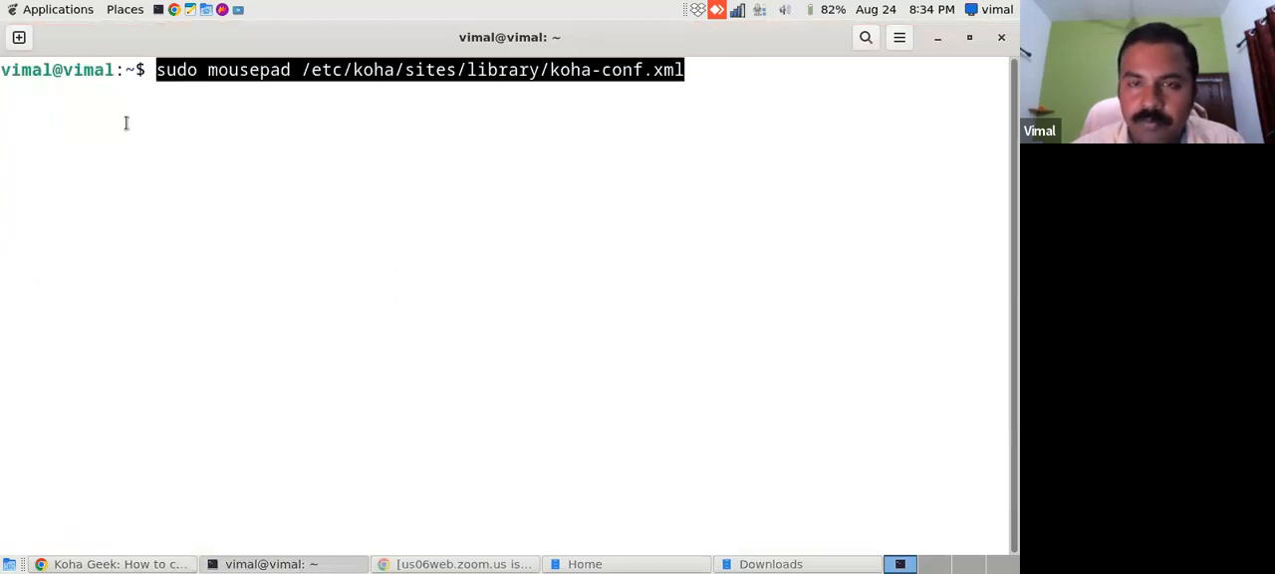
key(Return)
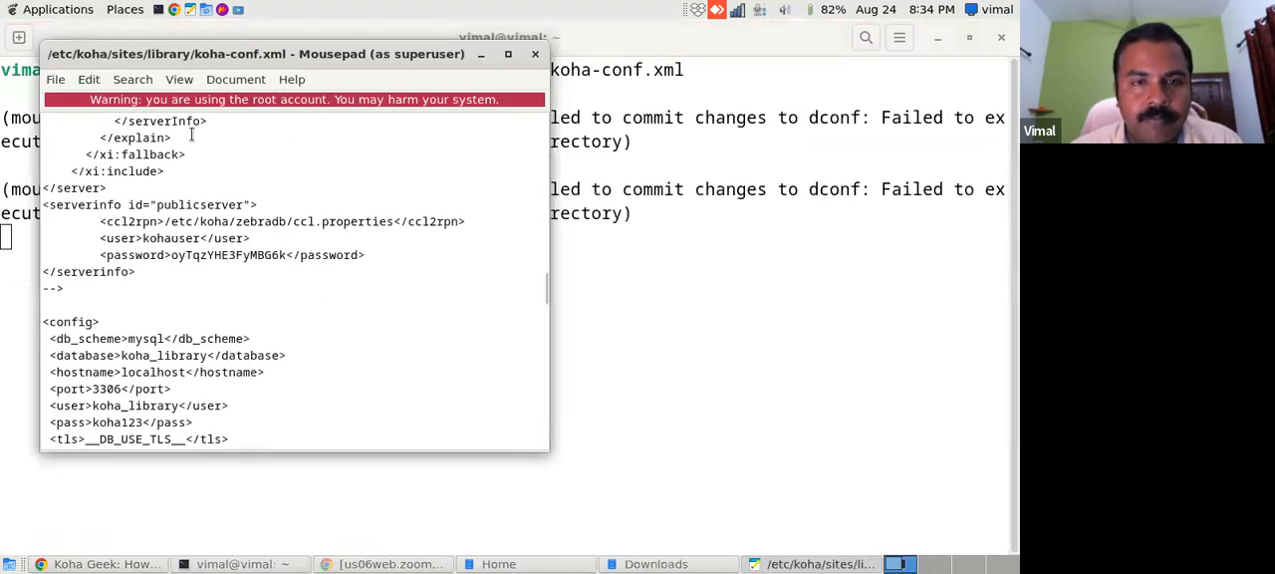
click(512, 48)
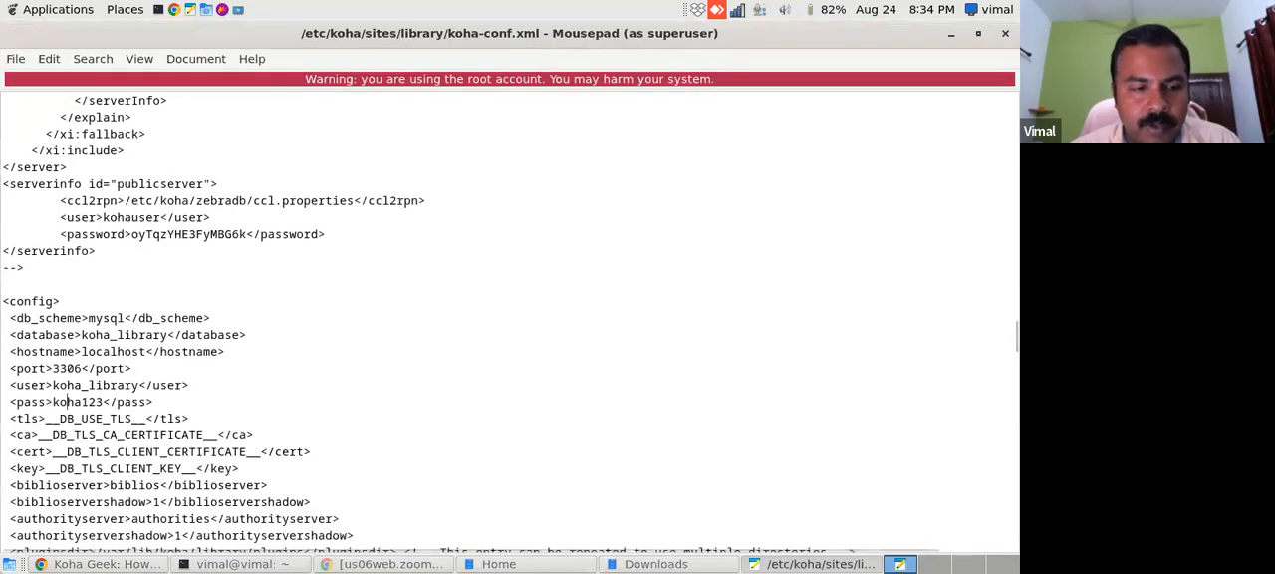
- Return to the koha-plugin-coverflow README and copy the text "<enable_plugins>0<enable_plugins>" from the Installing instructions
click(76, 564)
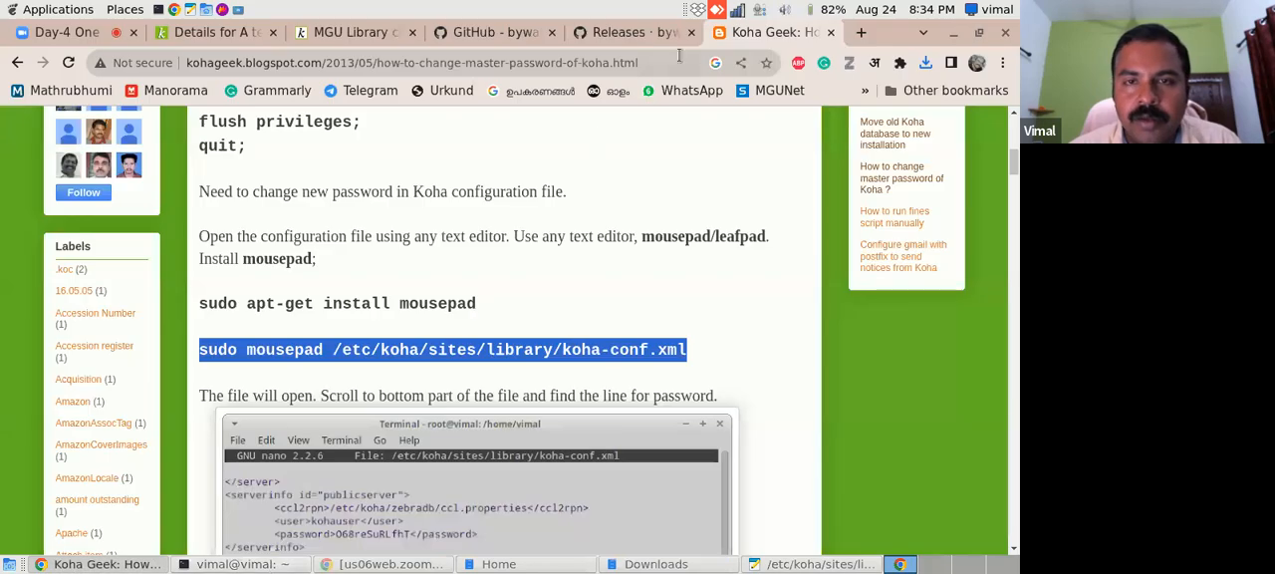
click(633, 34)
click(477, 34)
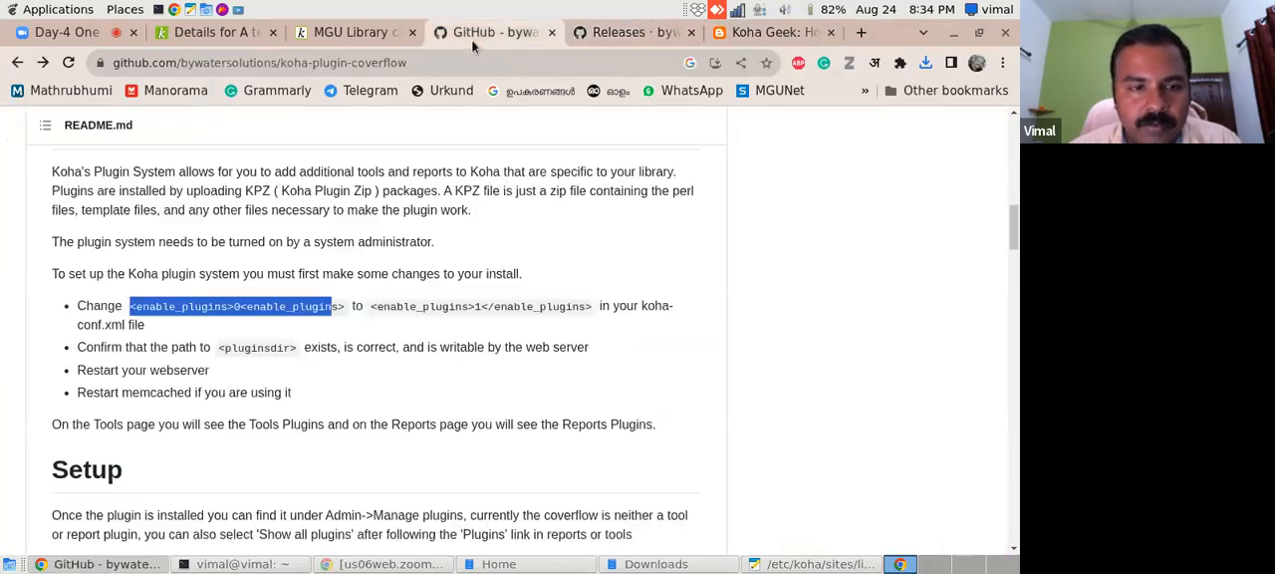
click(171, 324)
drag(132, 305, 345, 310)
right_click(328, 308)
click(343, 318)
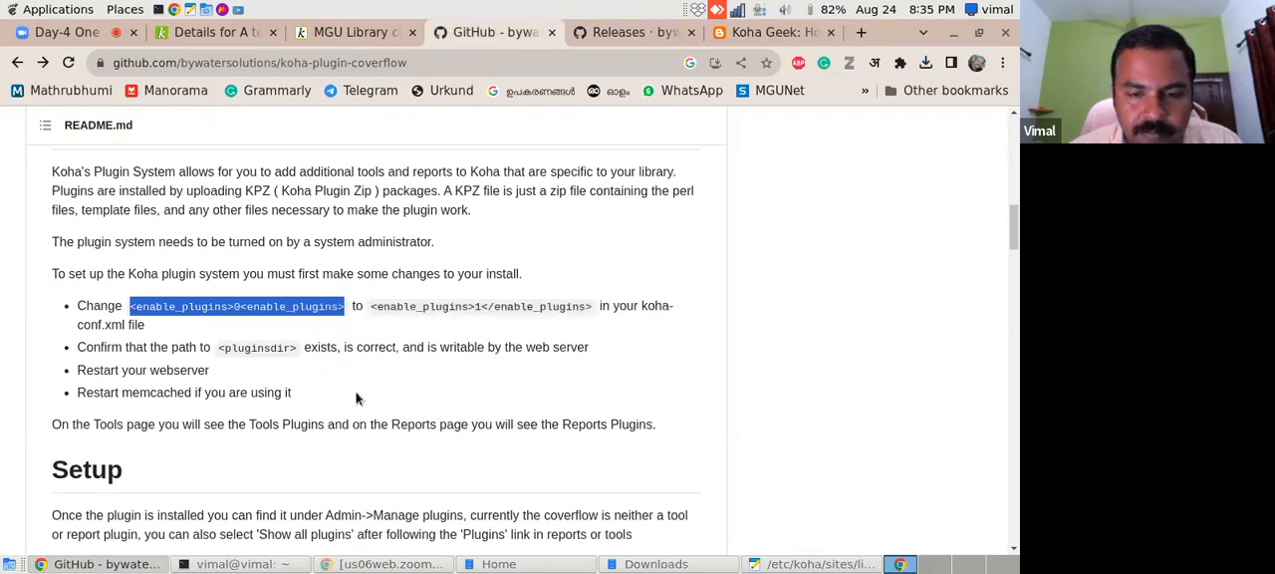
- In the koha-conf.xml editor, search for "<enable_plugins>", trimming the pasted README text down to that single tag
click(812, 564)
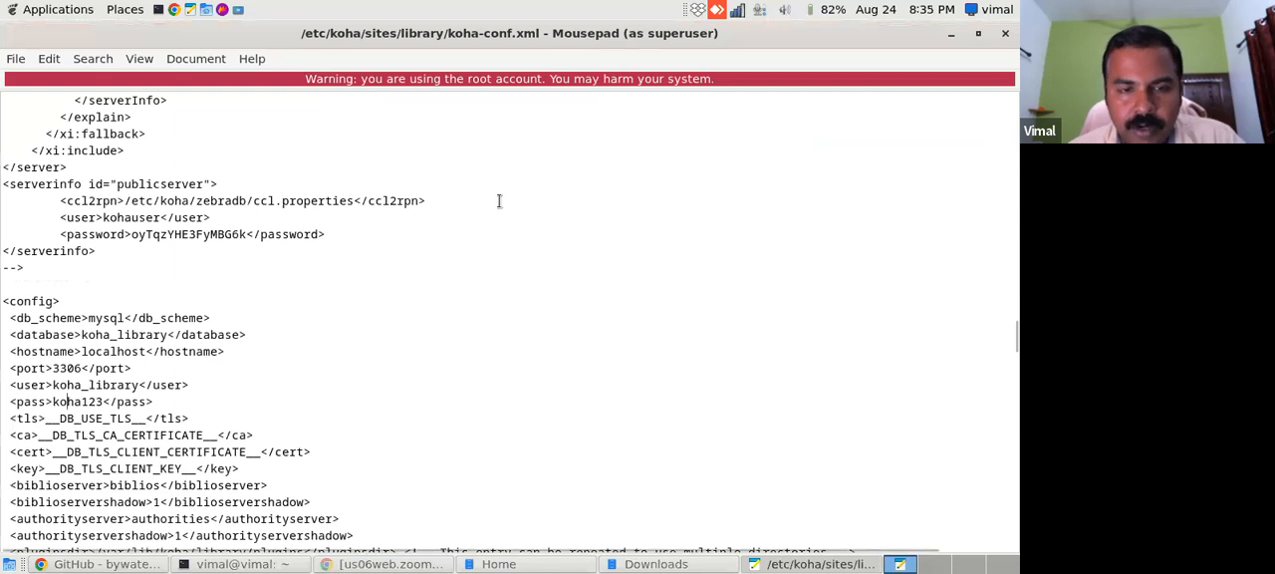
key(ctrl+f)
key(ctrl+v)
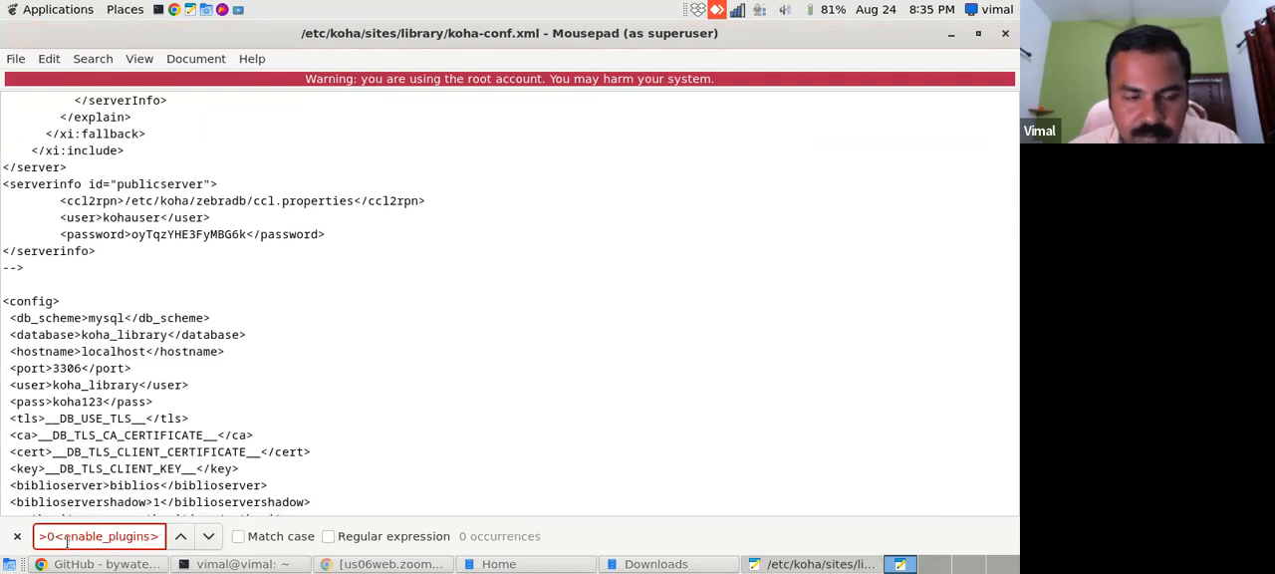
drag(55, 538, 3, 538)
key(BackSpace)
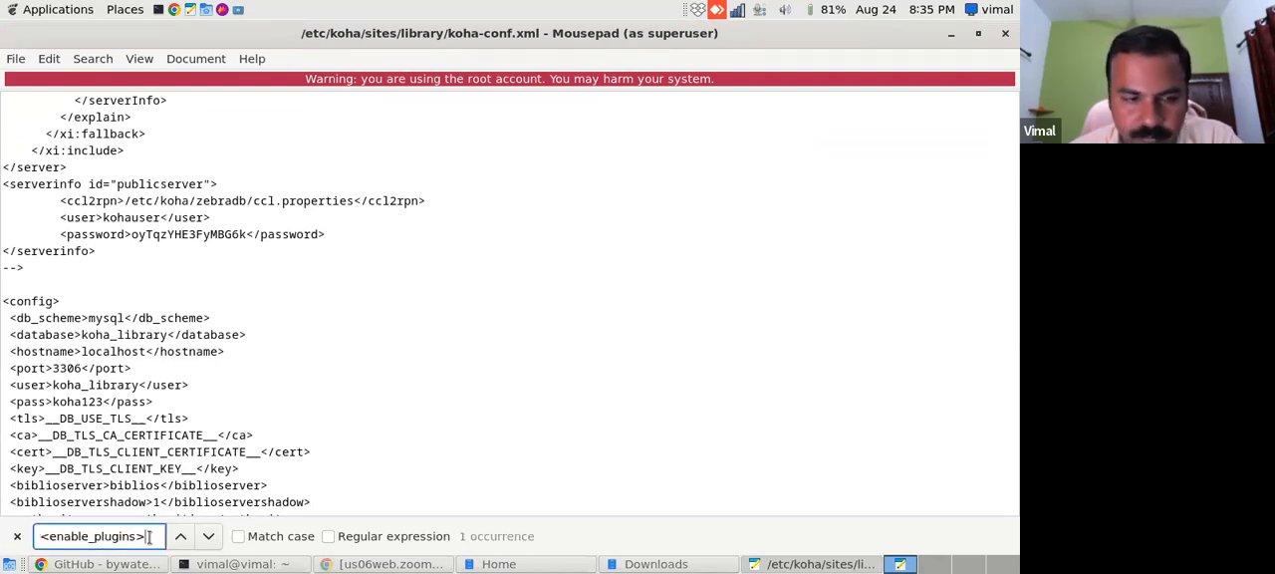
key(Return)
- Set the enable_plugins value to 1 in koha-conf.xml, checking it against the koha-plugin-coverflow README
click(134, 485)
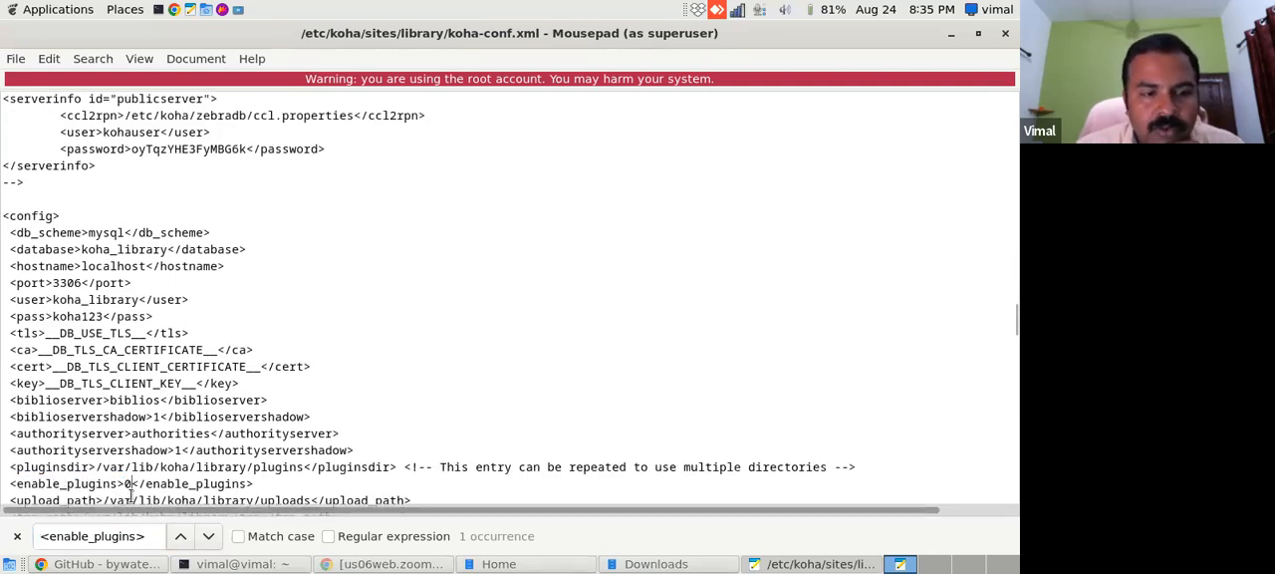
click(136, 566)
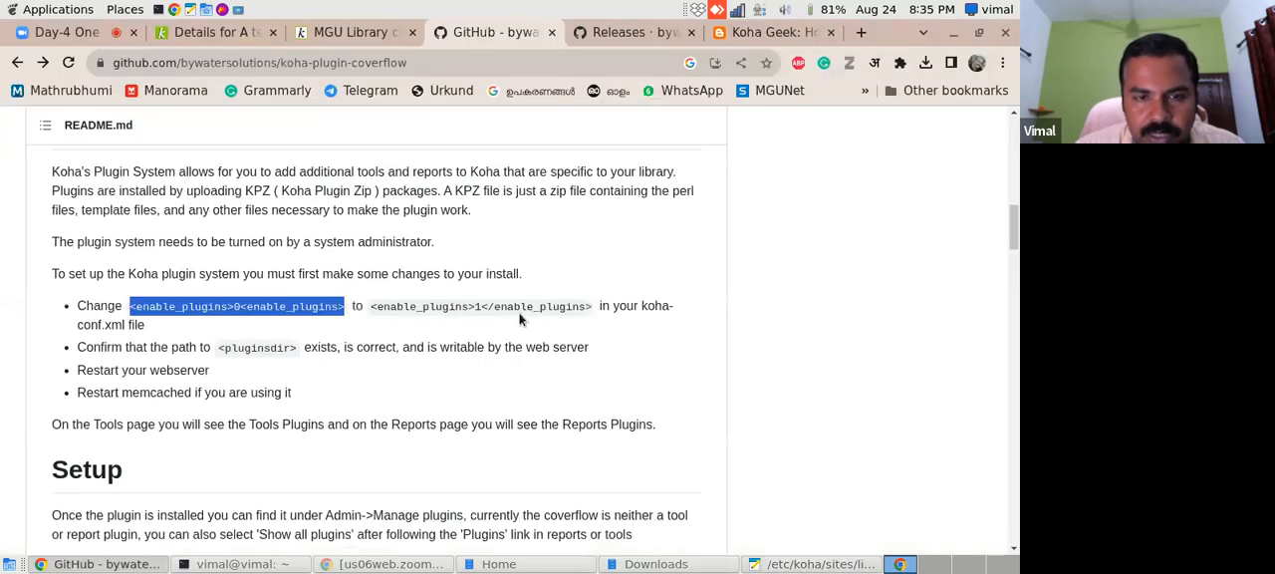
click(794, 565)
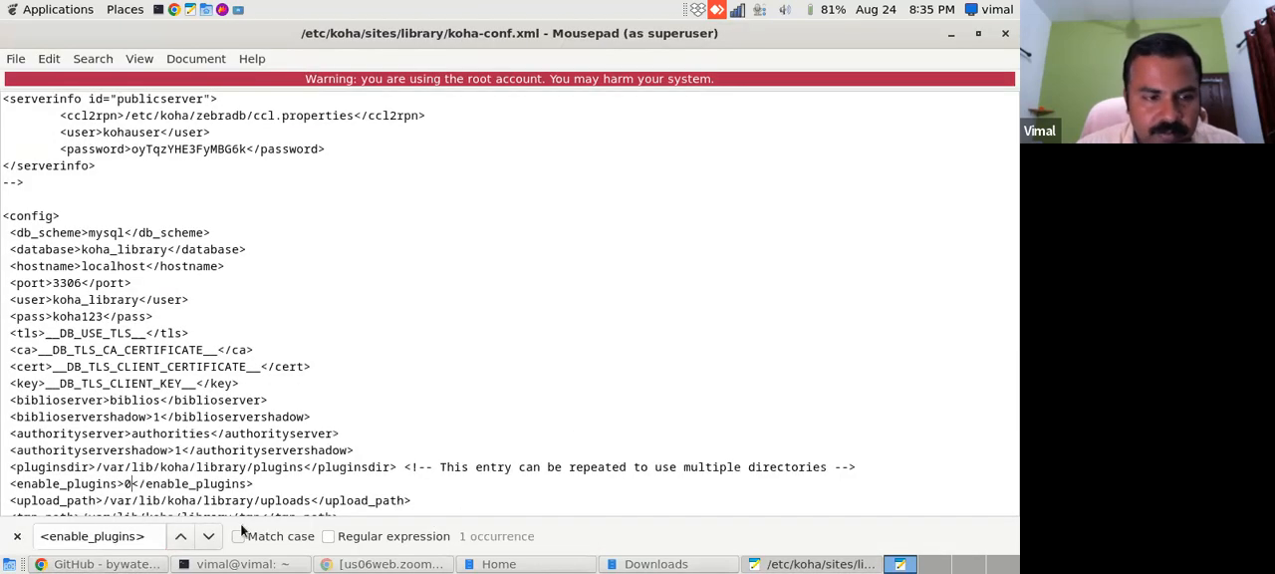
key(BackSpace)
text(1)
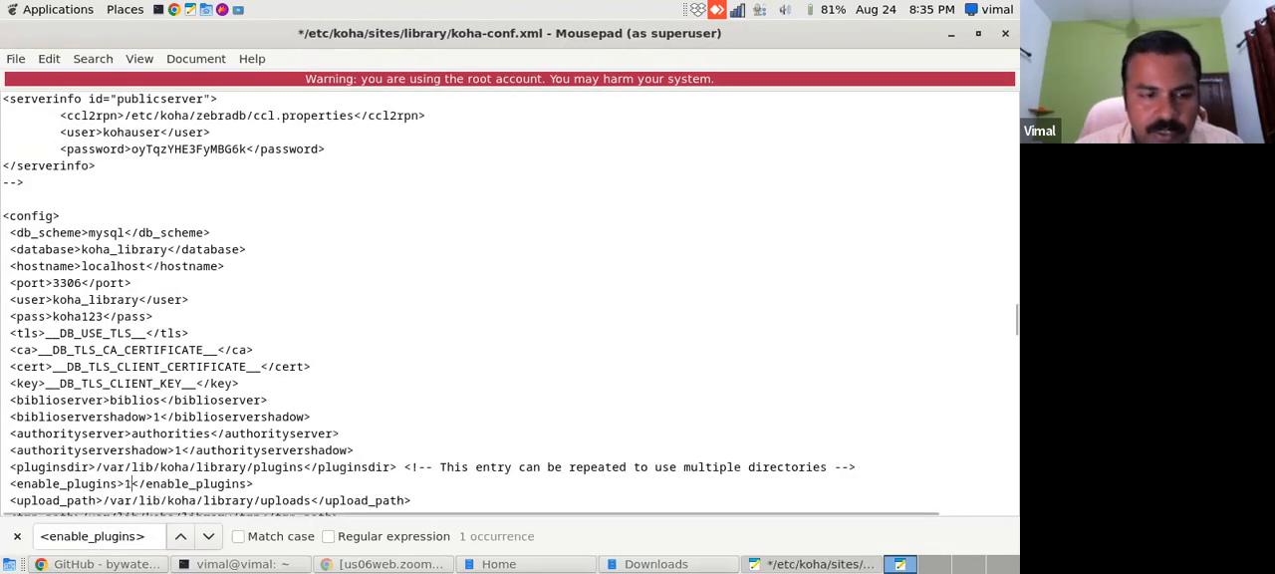
- Compare the edited enable_plugins line with the README instruction once more, and save and close koha-conf.xml
click(119, 565)
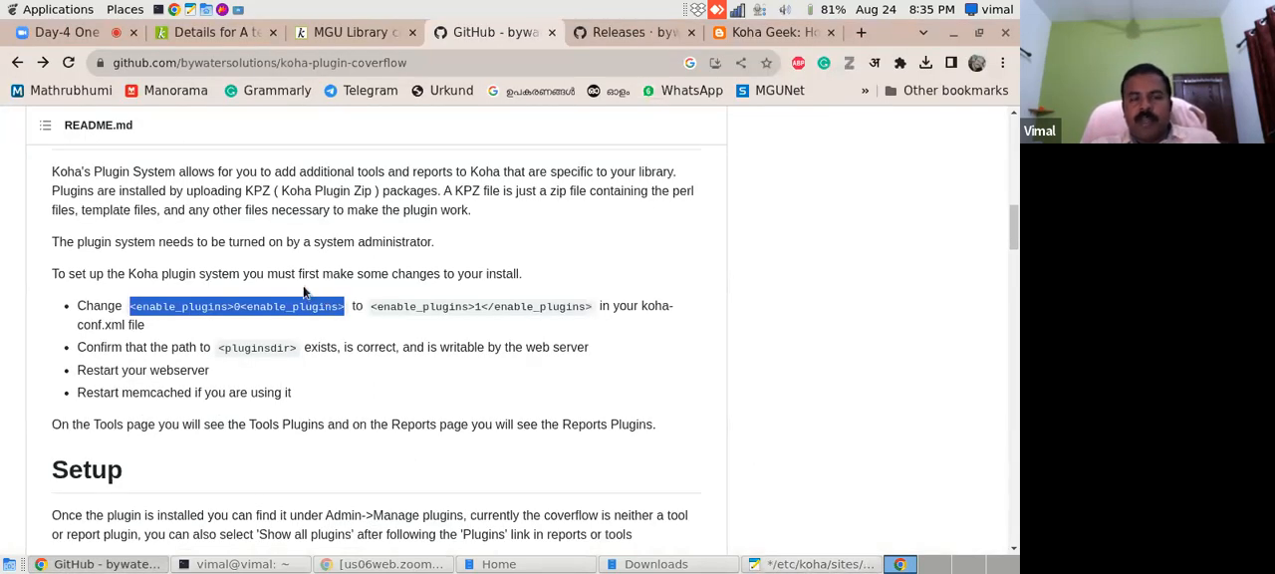
click(772, 565)
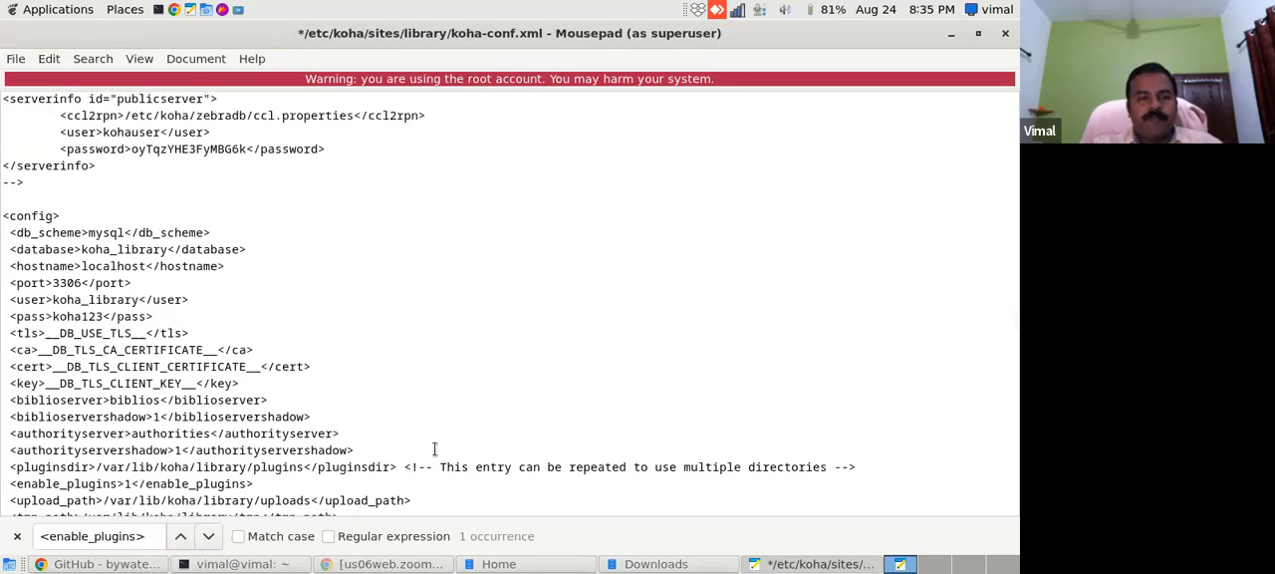
click(129, 485)
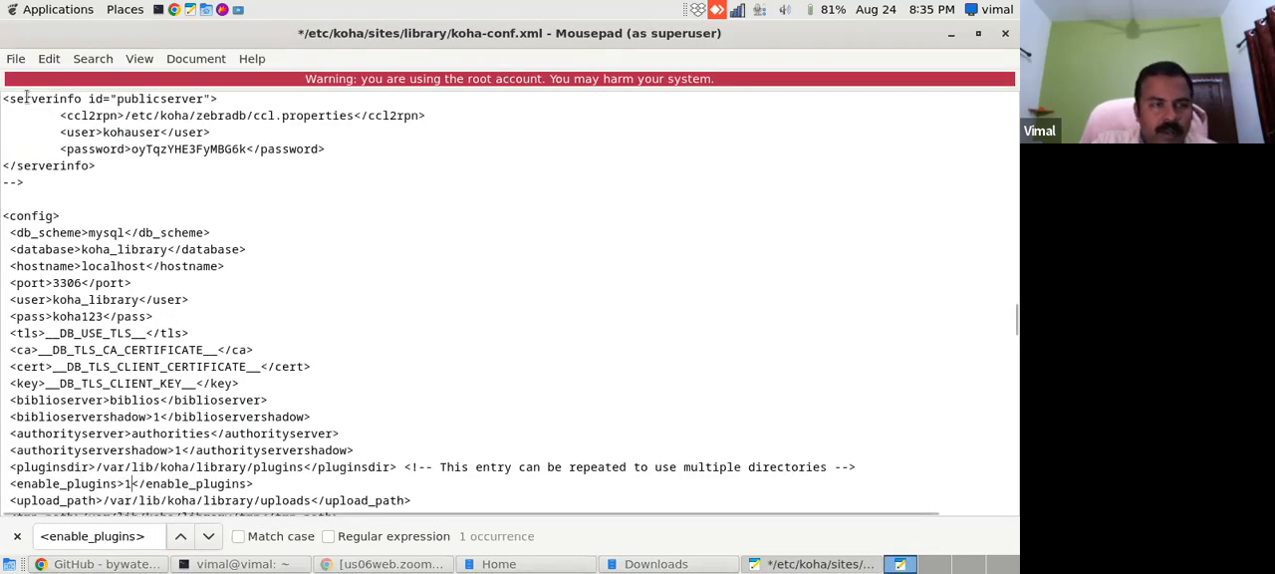
click(15, 59)
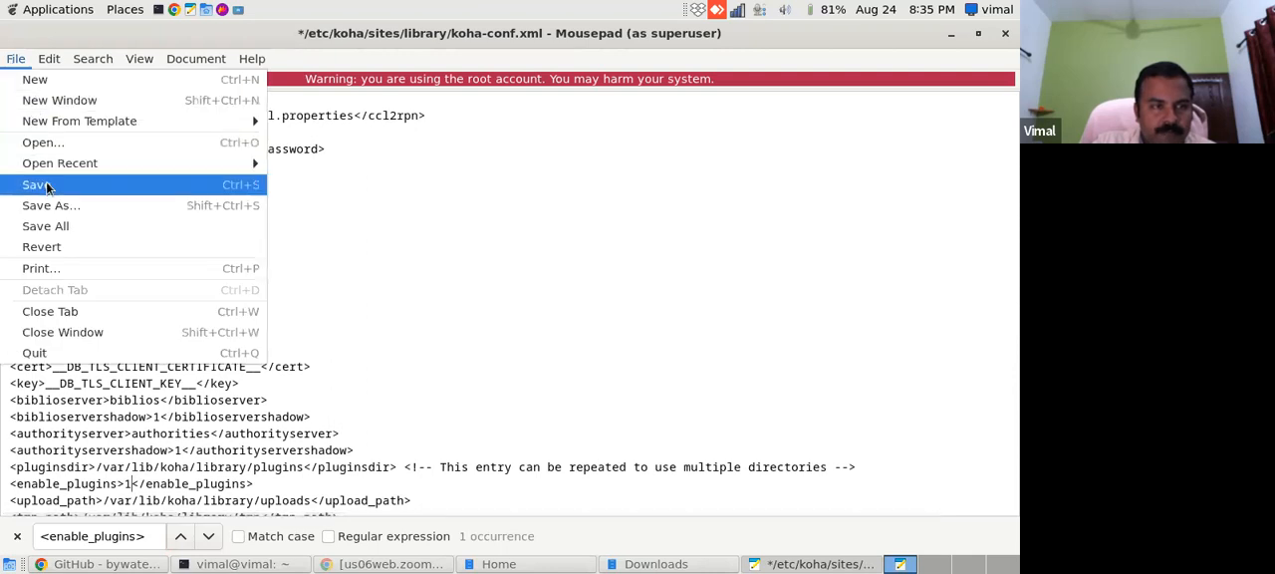
click(230, 188)
click(1005, 33)
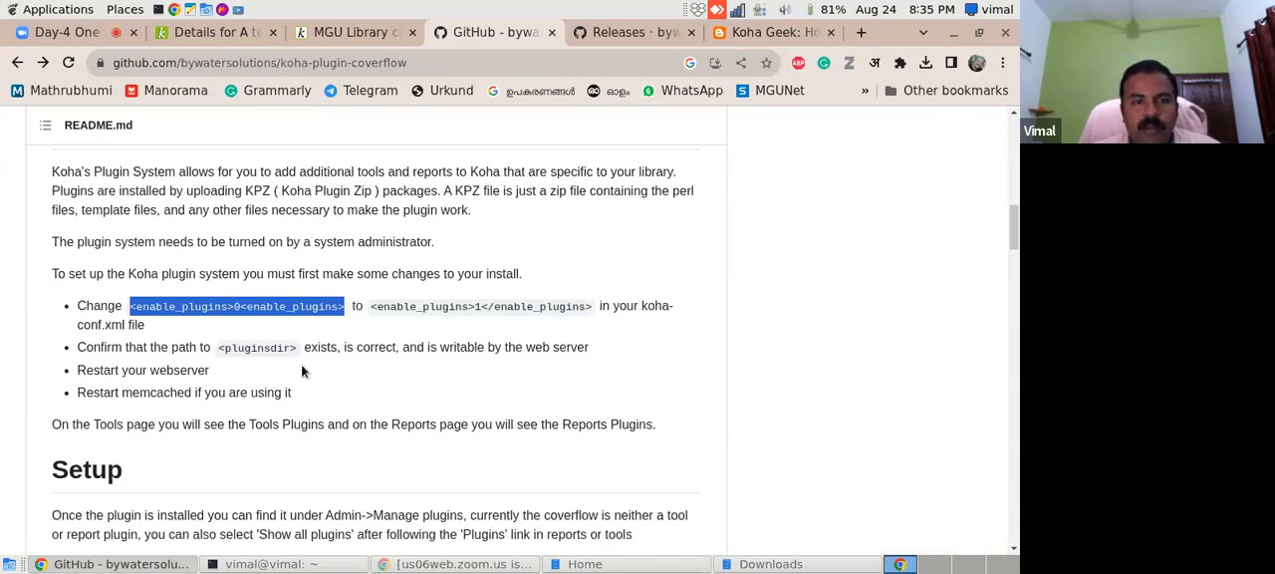
- Copy "<pluginsdir>" from the README and reopen koha-conf.xml by rerunning "sudo mousepad /etc/koha/sites/library/koha-conf.xml" in the terminal
click(217, 349)
drag(217, 350, 296, 350)
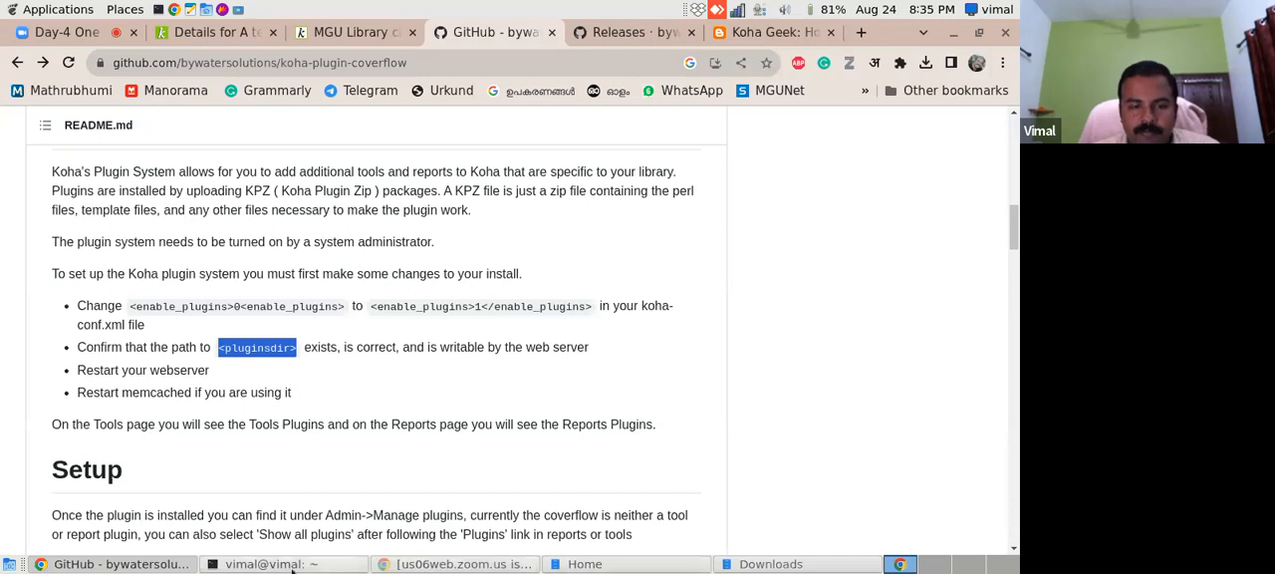
click(287, 564)
key(Up)
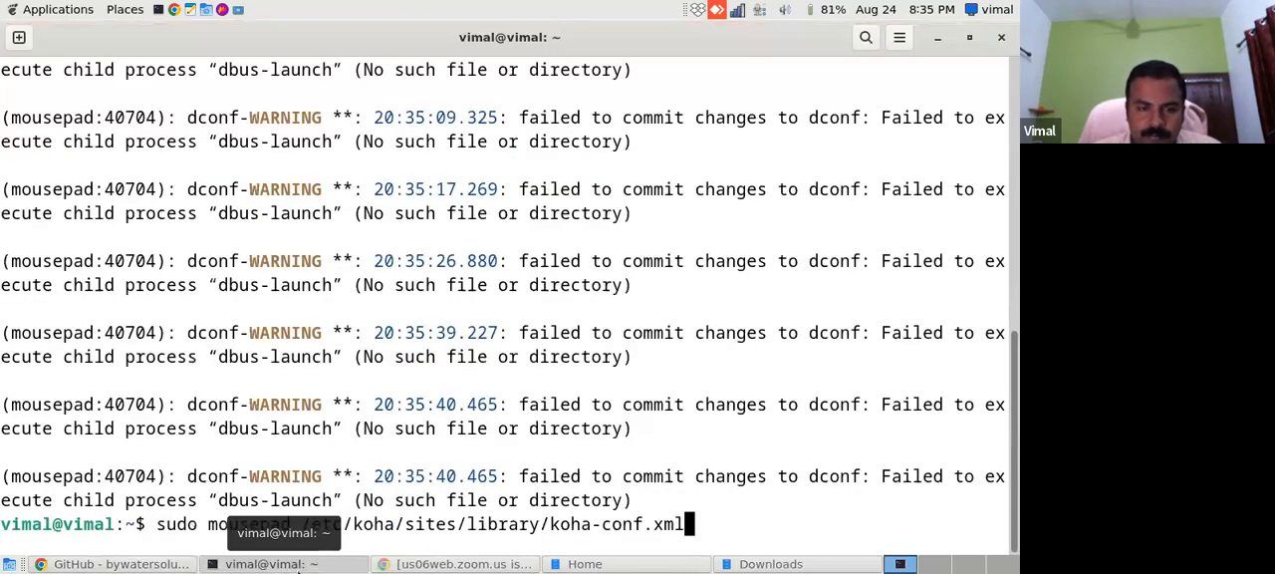
key(Return)
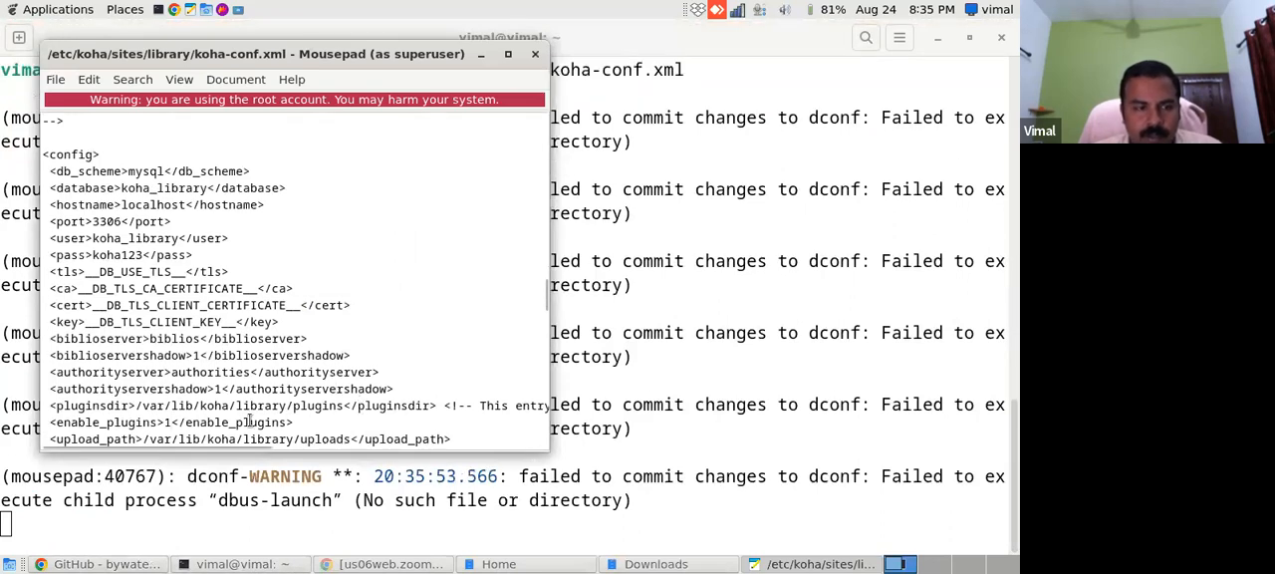
- Search koha-conf.xml for "<pluginsdir>", check the plugin directory path on that line and close the editor
key(ctrl+f)
key(ctrl+v)
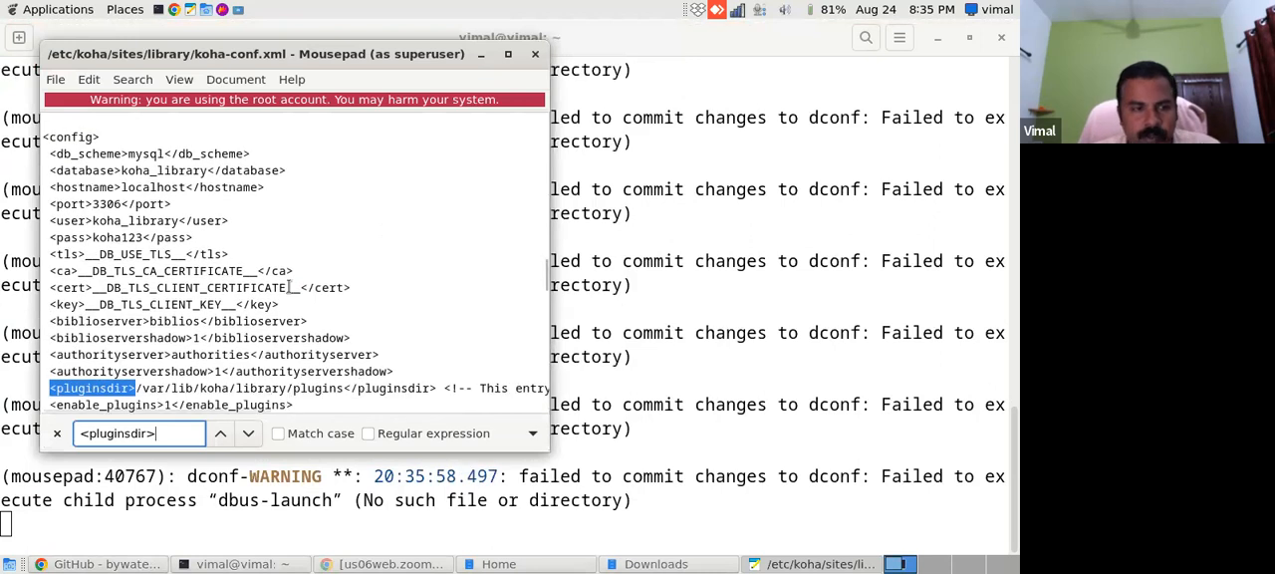
click(133, 388)
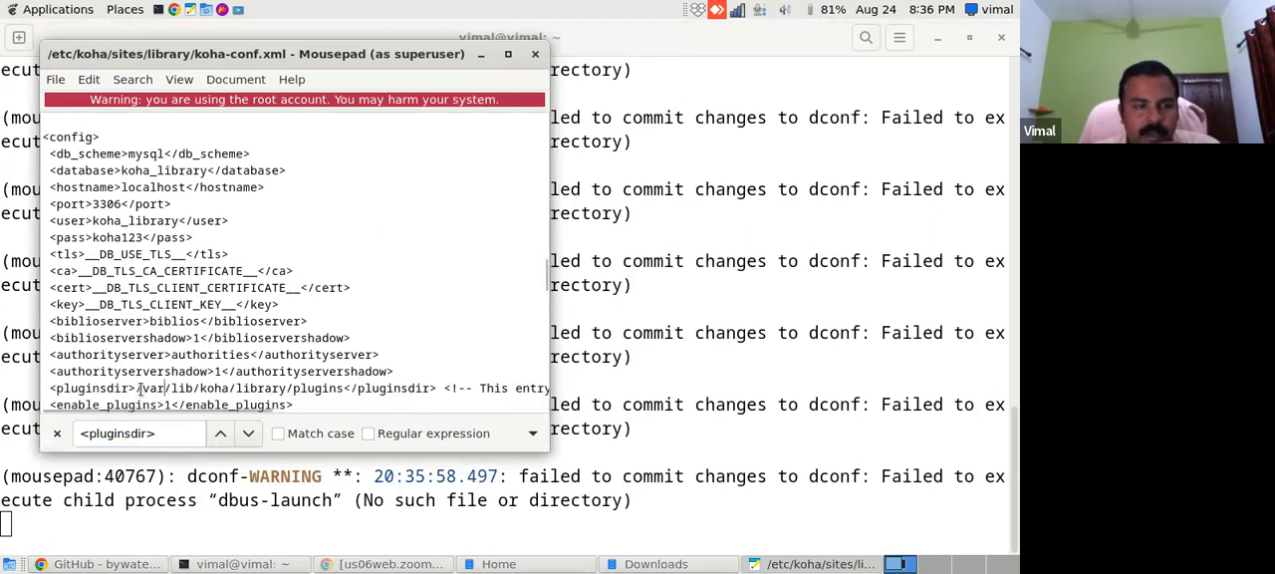
drag(135, 387, 350, 387)
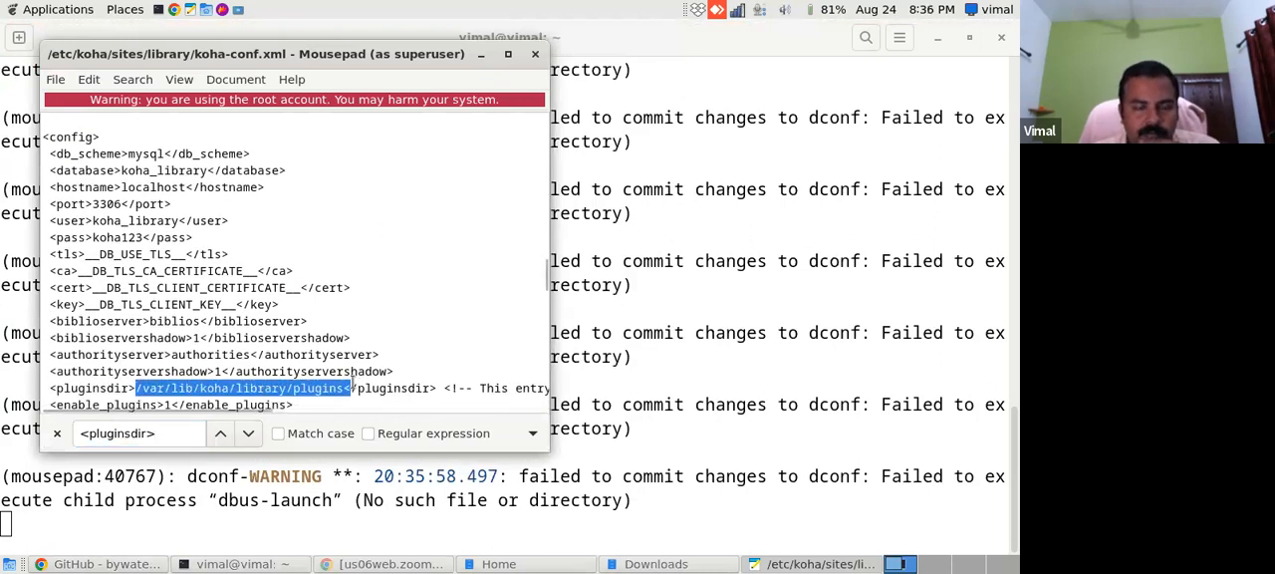
click(535, 53)
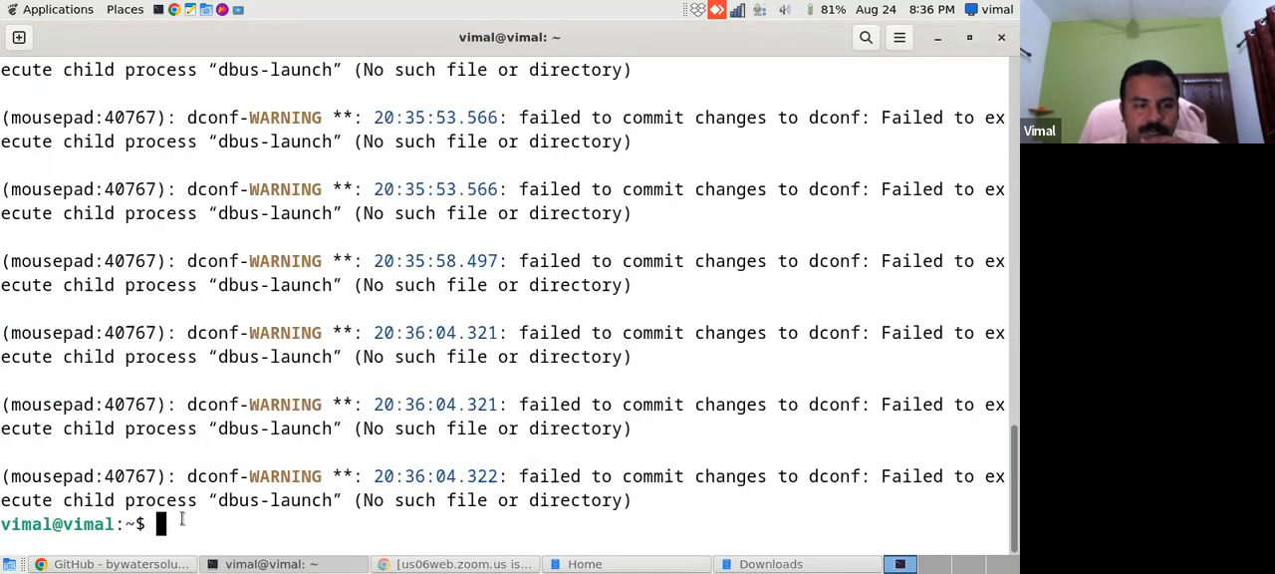
- Read the README's Setup section and check that koha-plugin-coverflow-2.5.4.kpz is in the Downloads folder
click(170, 564)
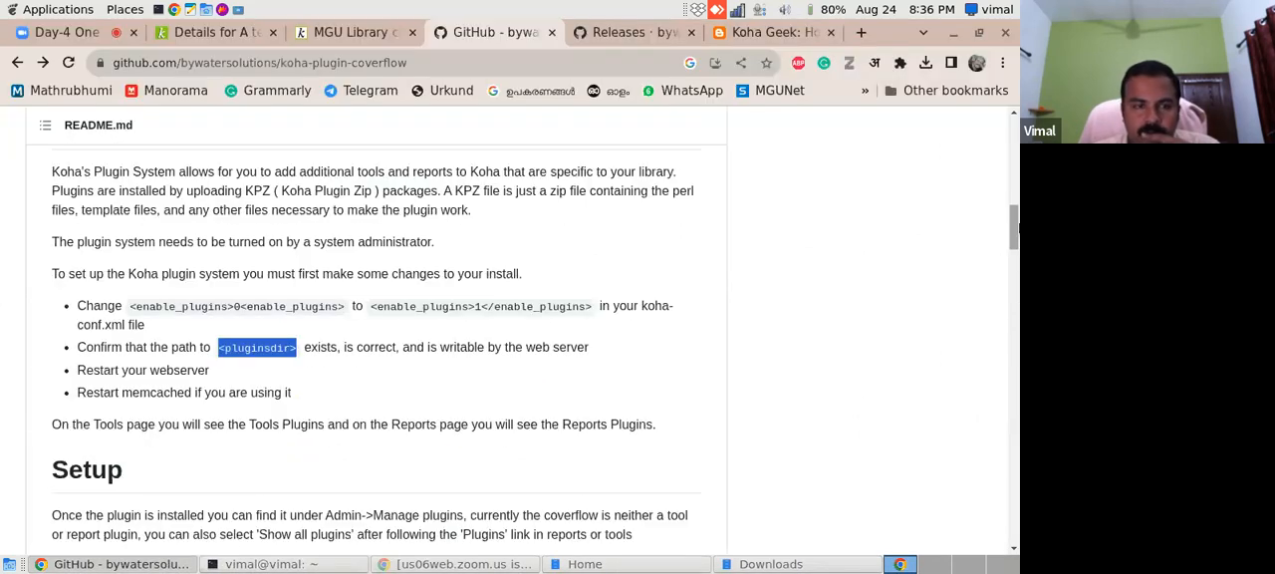
scroll(1013, 234, down, 2)
drag(1013, 239, 1016, 263)
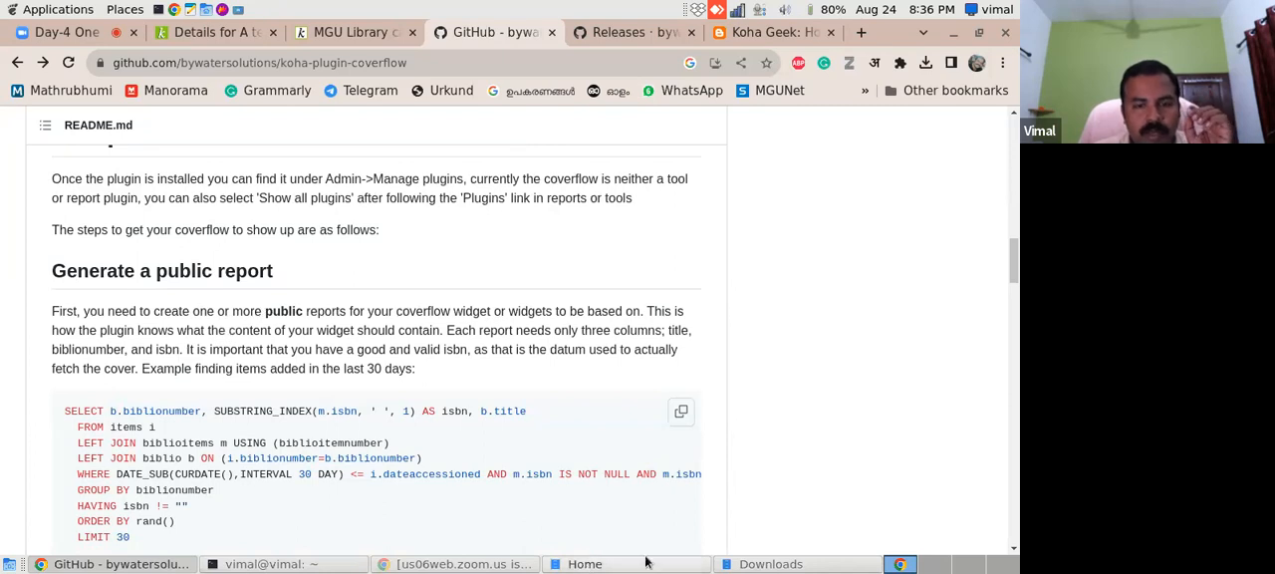
click(769, 564)
click(259, 139)
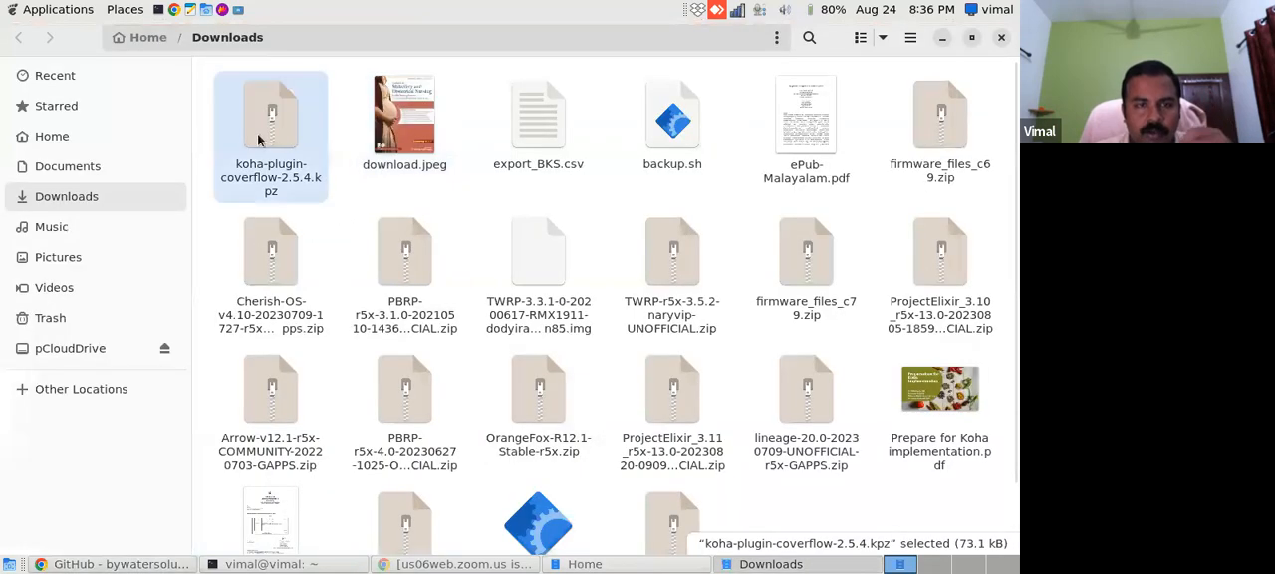
click(130, 564)
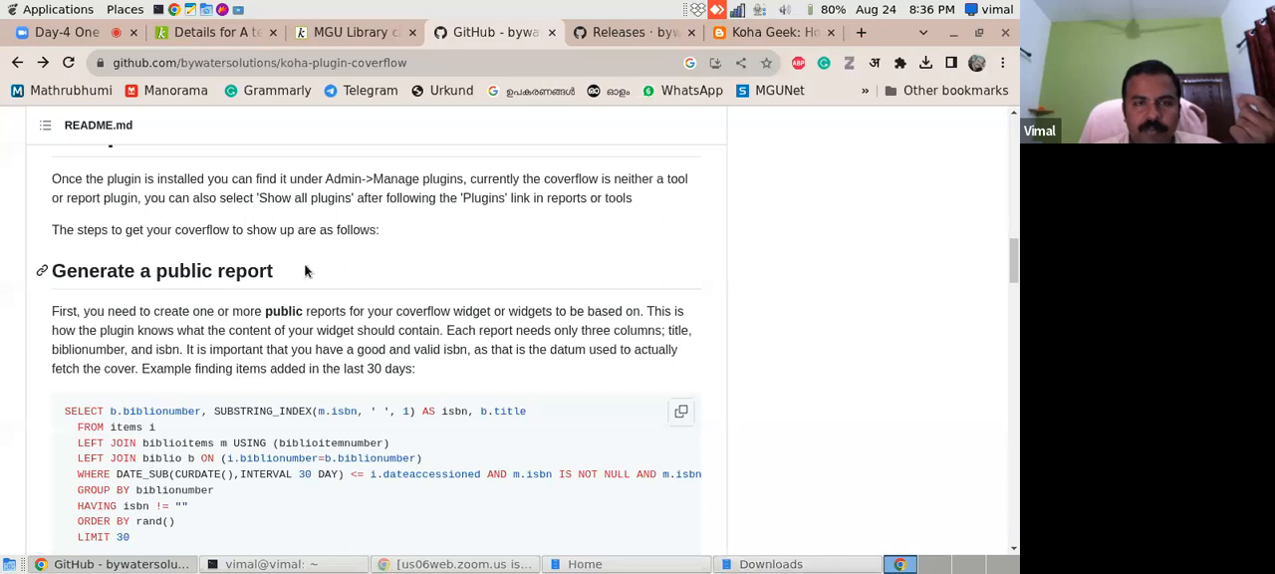
- Leave the catalog record for the Koha staff interface home page and open Koha administration
click(191, 40)
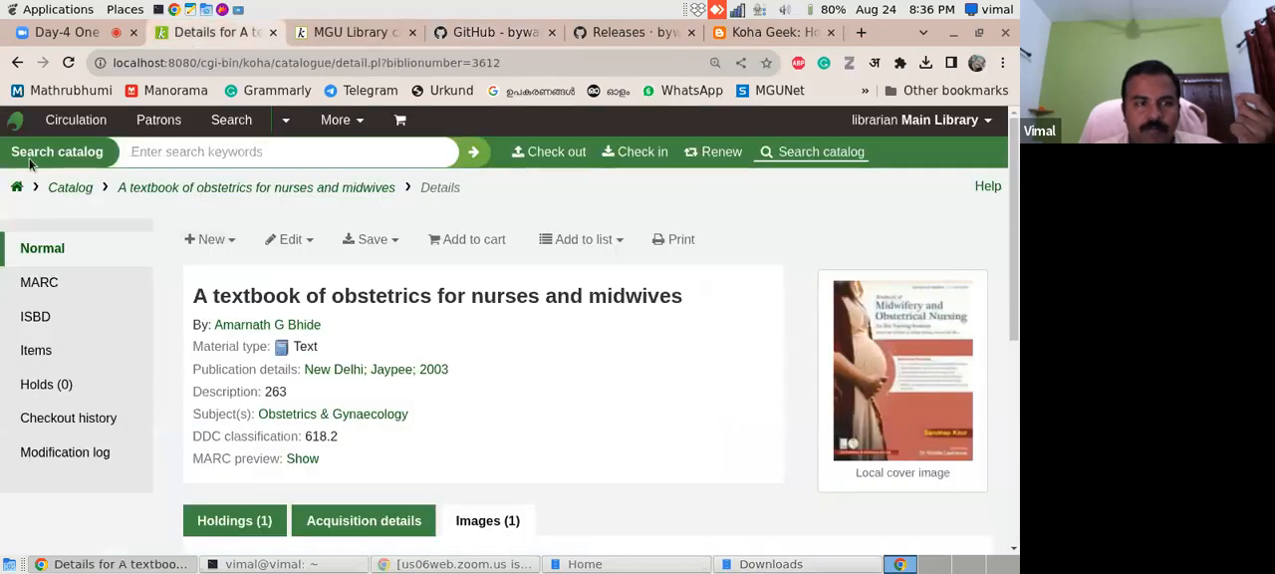
click(18, 189)
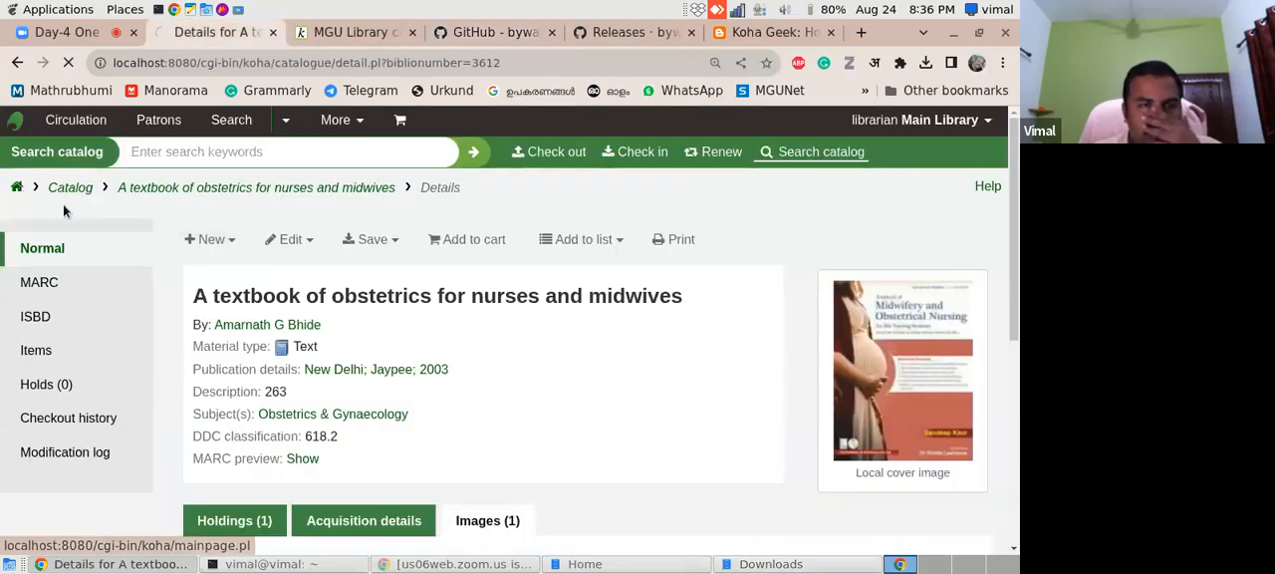
click(626, 34)
click(494, 32)
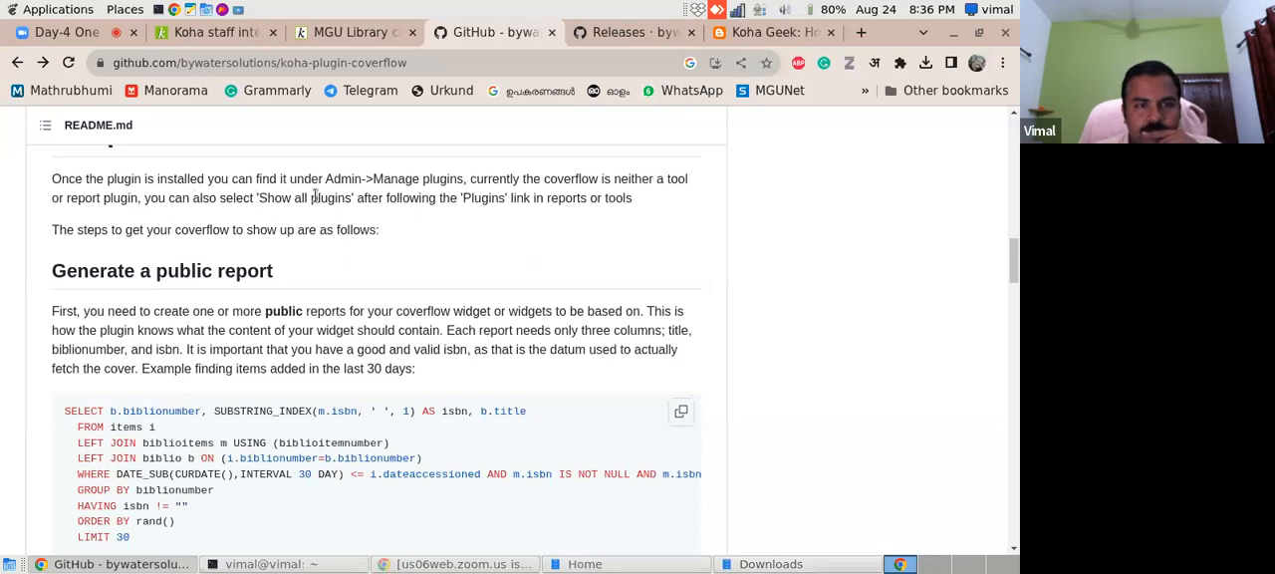
click(214, 32)
scroll(1000, 333, down, 2)
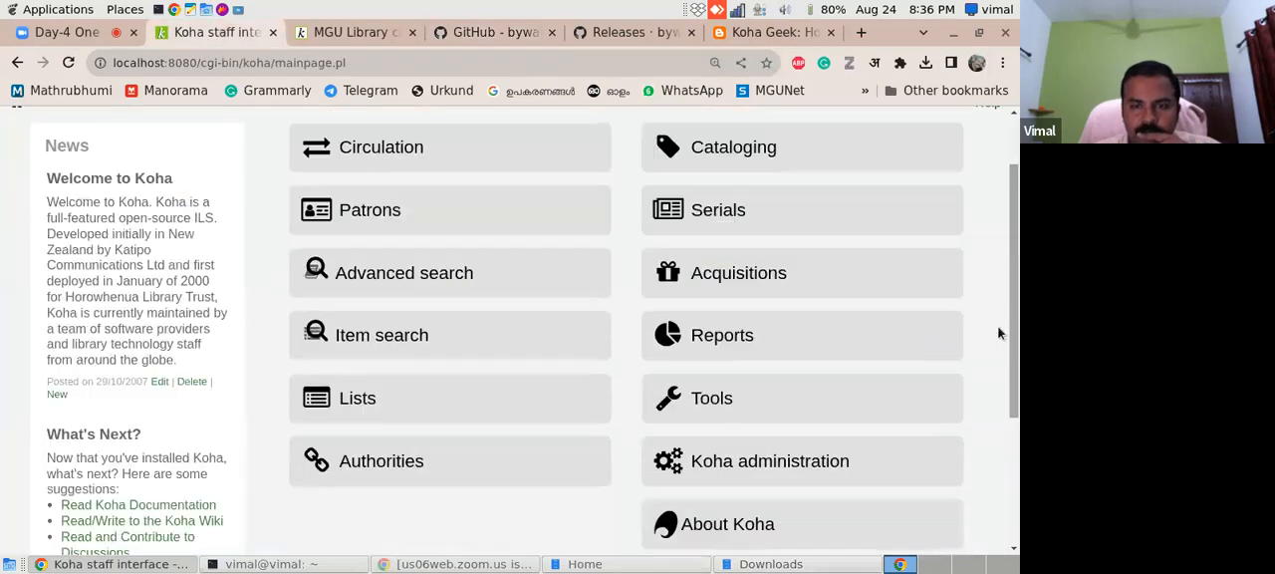
click(831, 465)
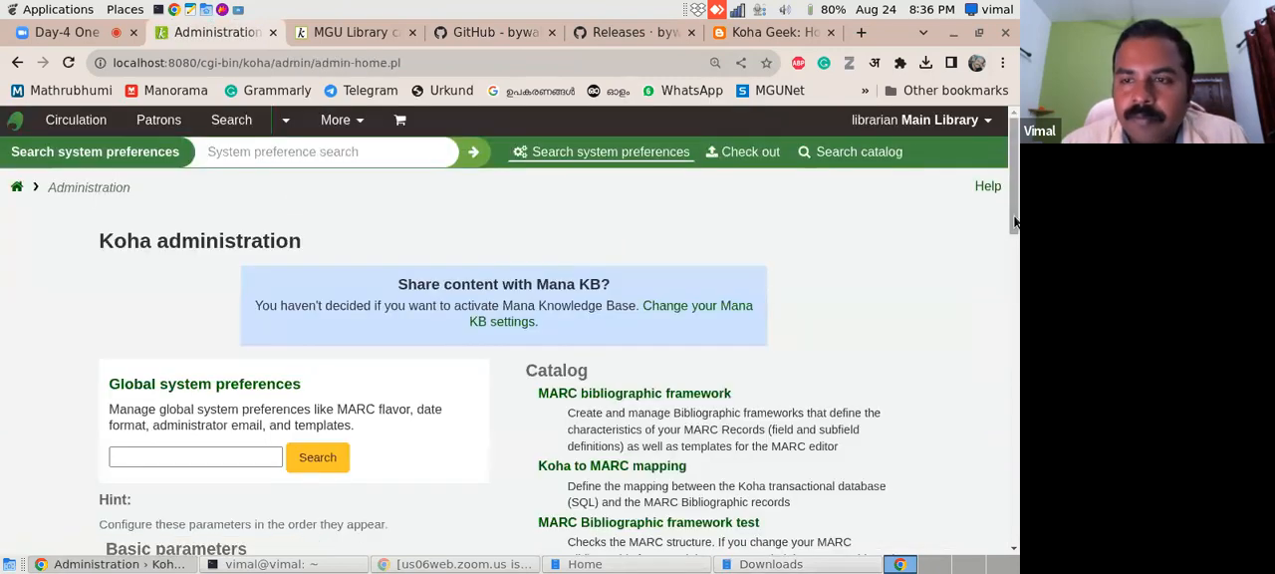
- Locate Manage plugins by searching the administration page for "plugin", and open its plugin upload form
drag(1016, 222, 1018, 458)
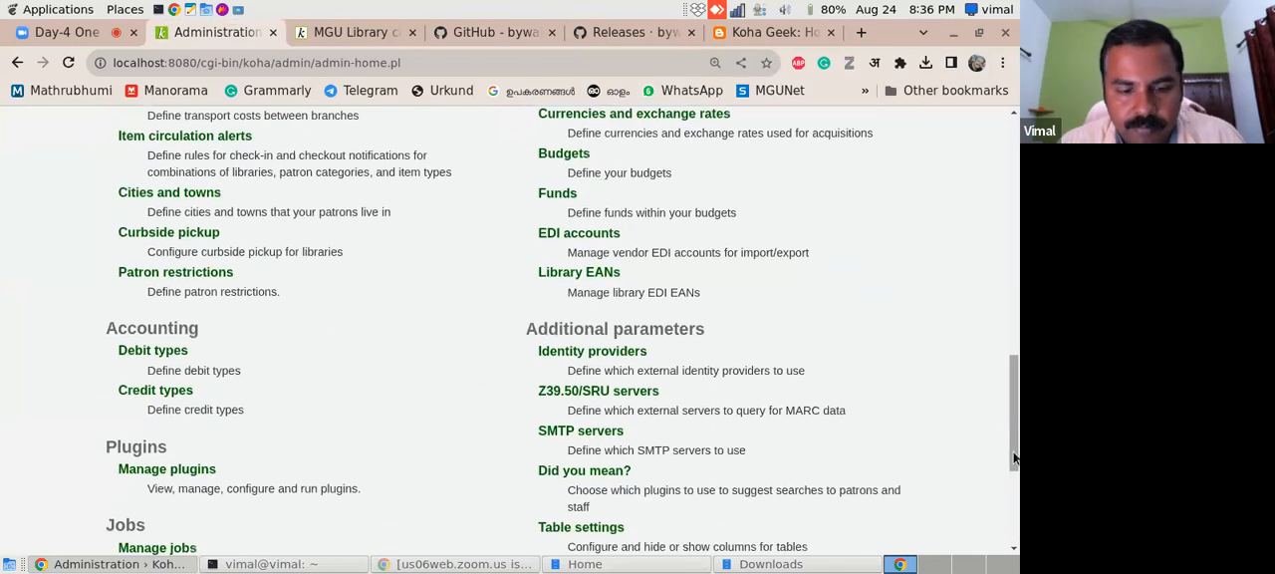
key(ctrl+f)
text(pl)
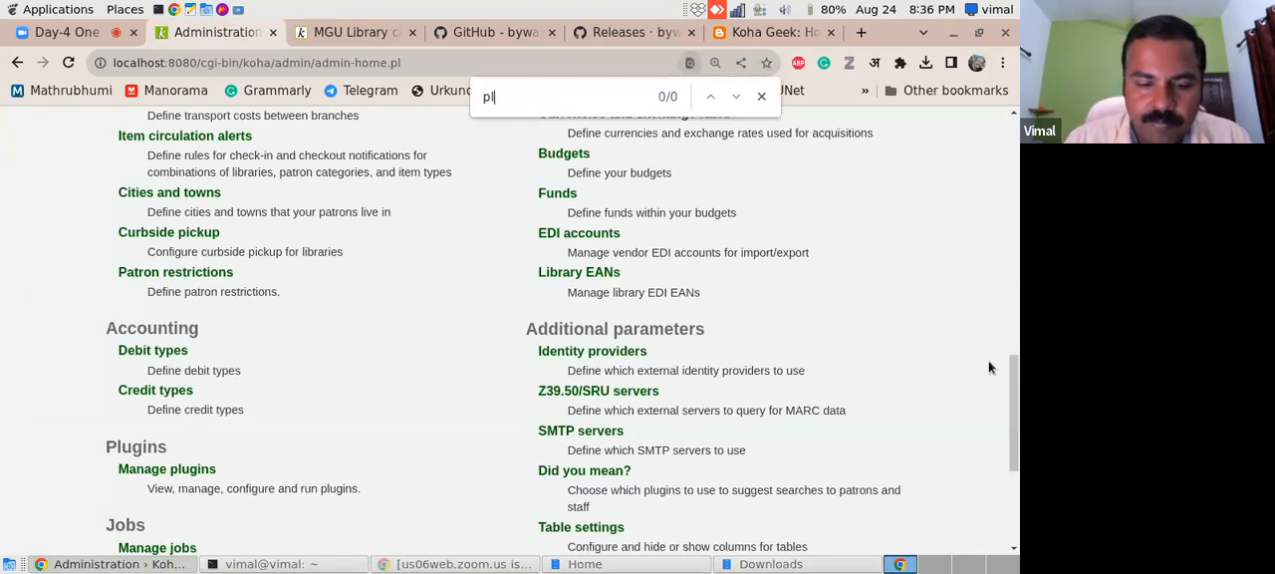
text(ugin)
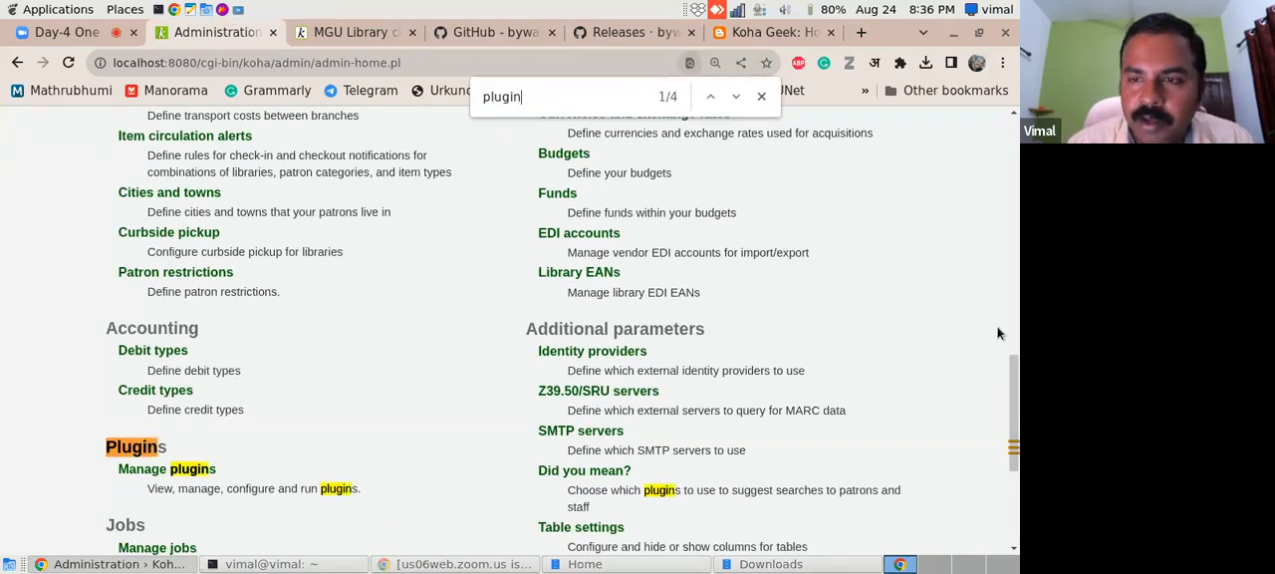
drag(1014, 359, 1005, 394)
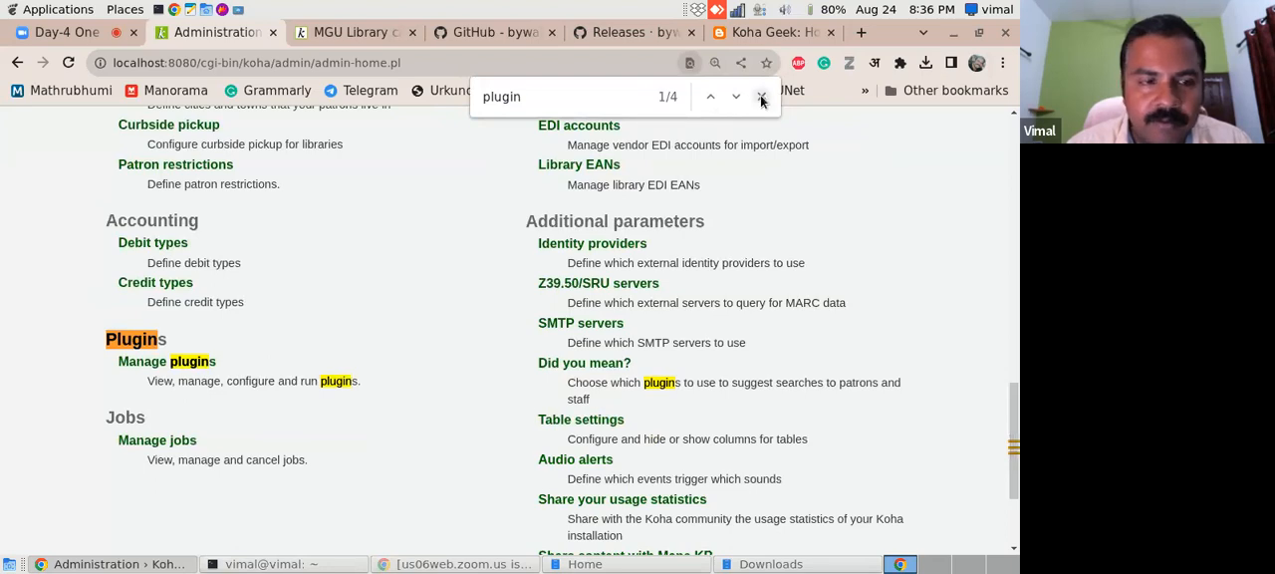
key(Escape)
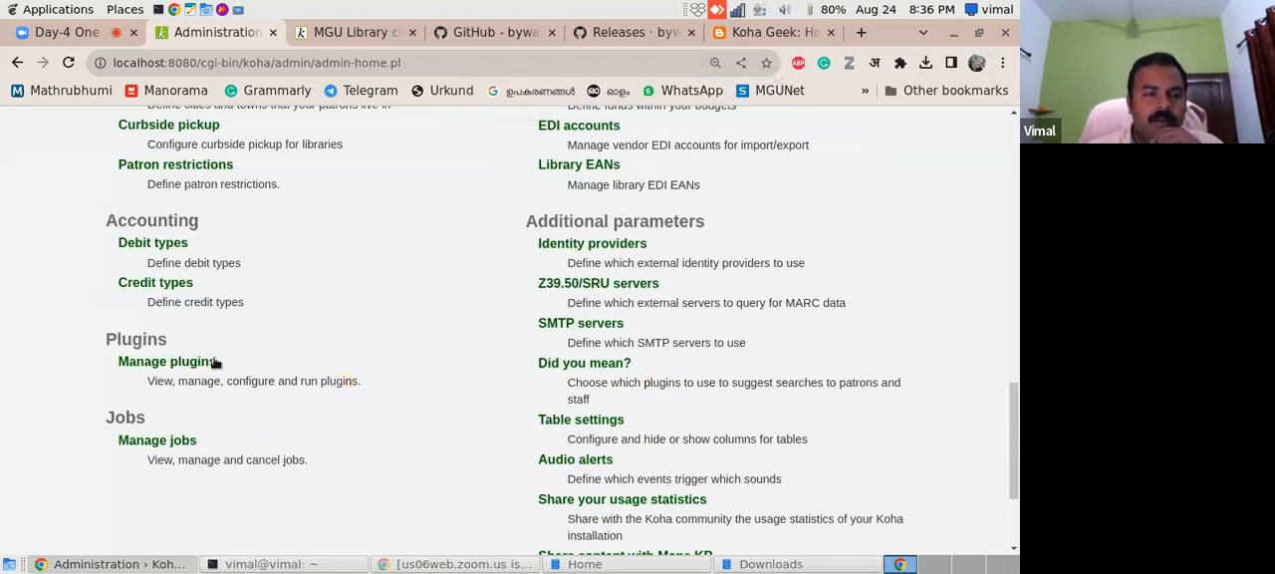
click(164, 365)
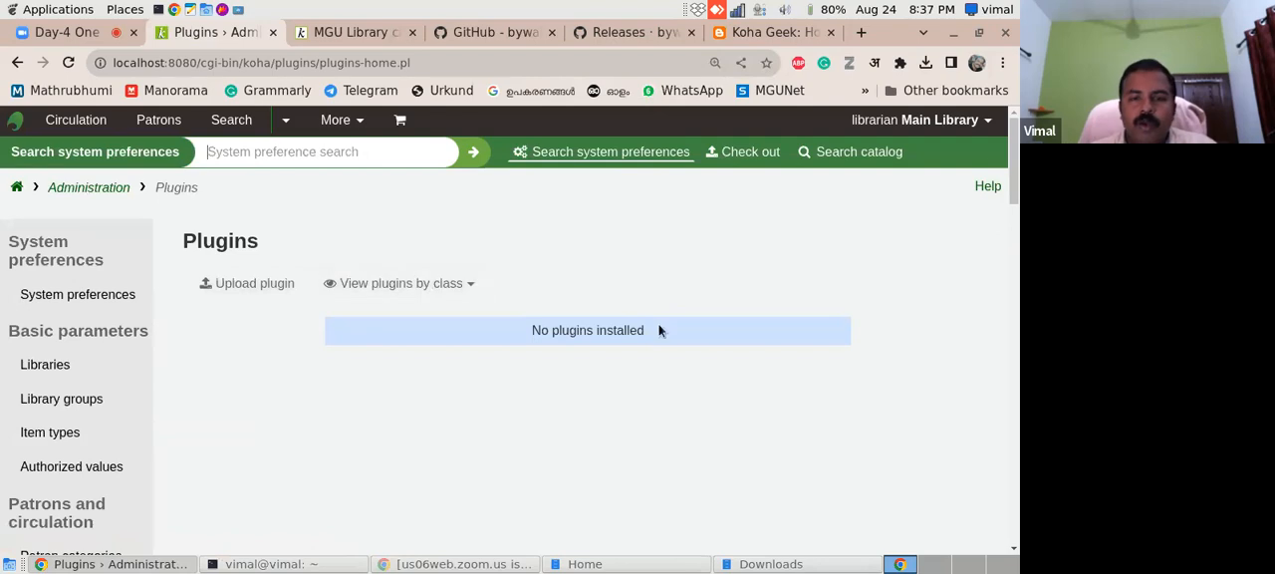
click(240, 292)
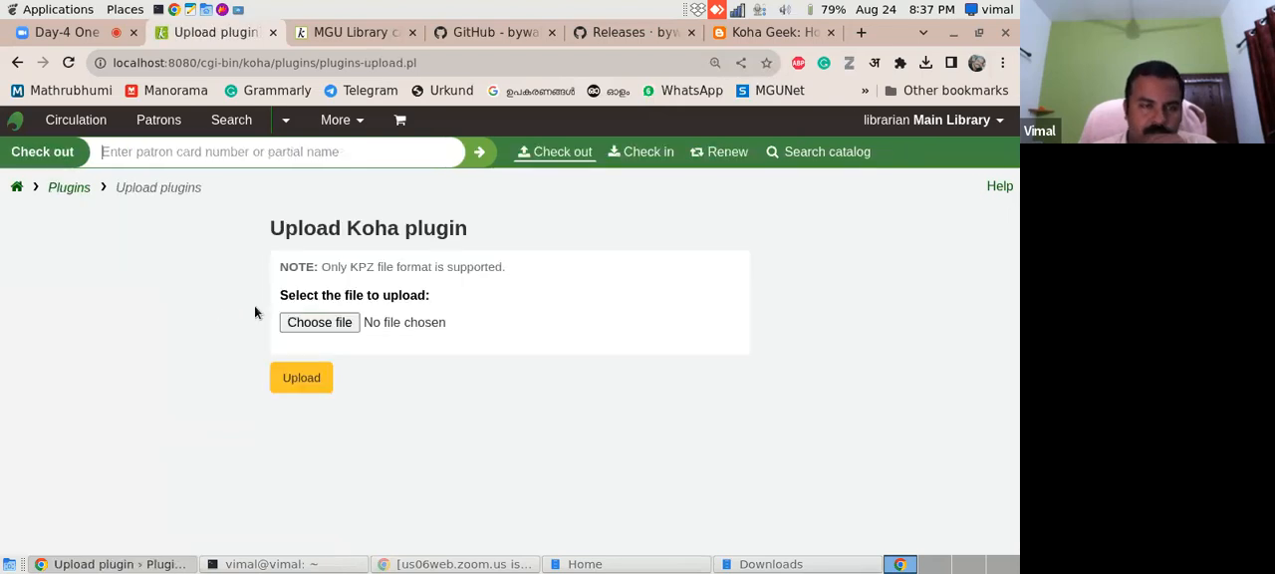
- Upload koha-plugin-coverflow-2.5.4.kpz from the Downloads folder and check the CoverFlow entry in the plugin list
click(309, 327)
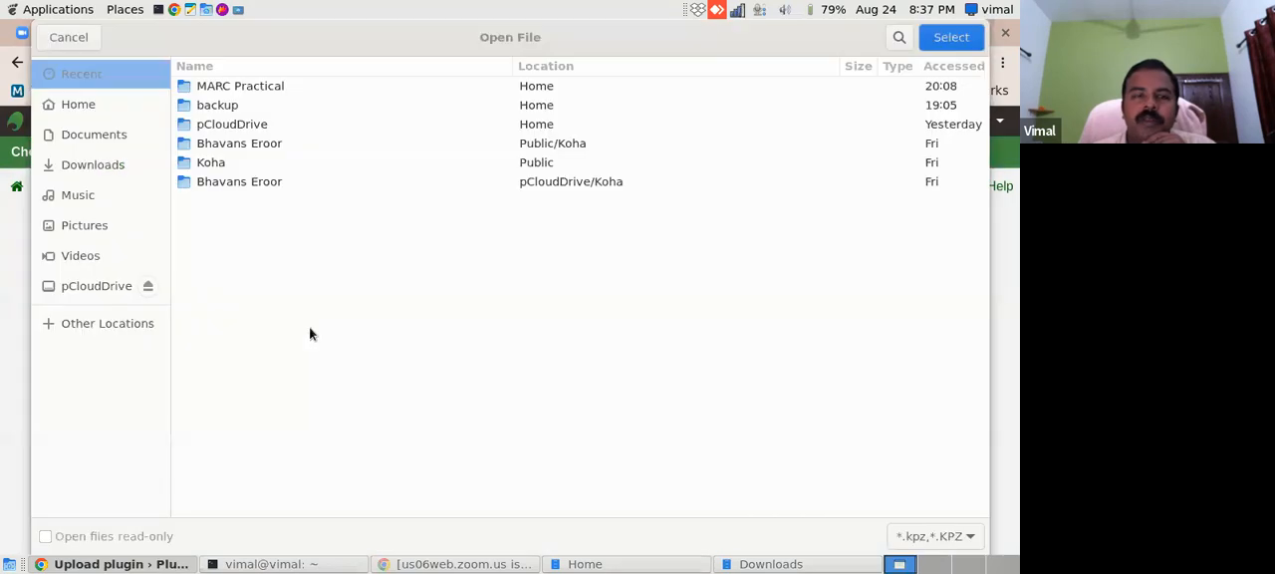
click(103, 167)
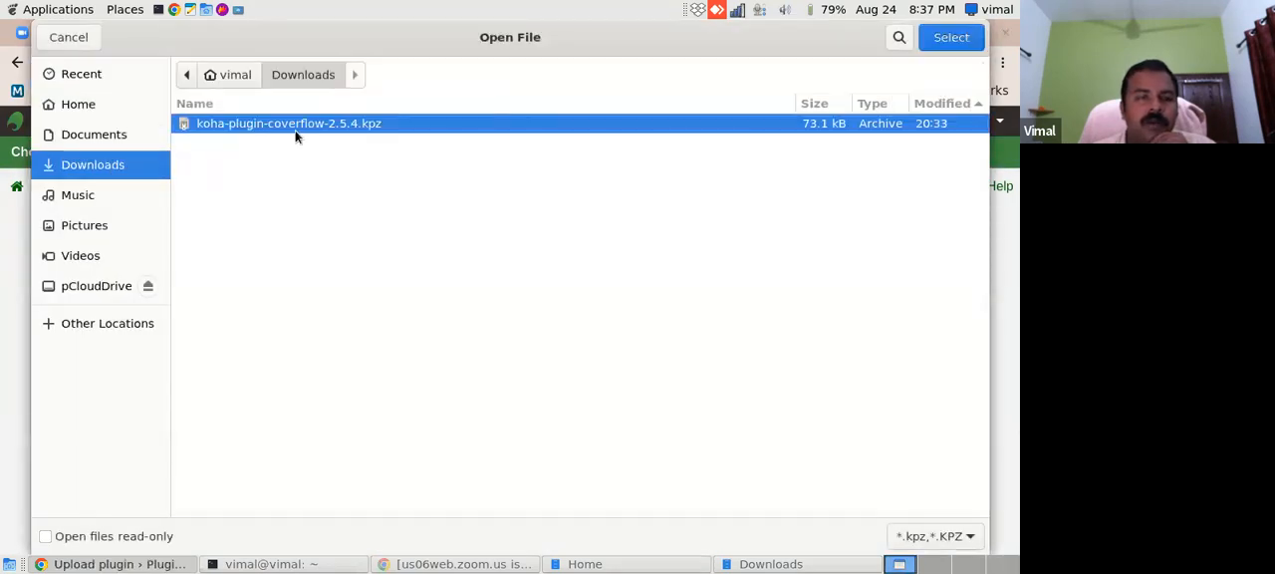
click(951, 38)
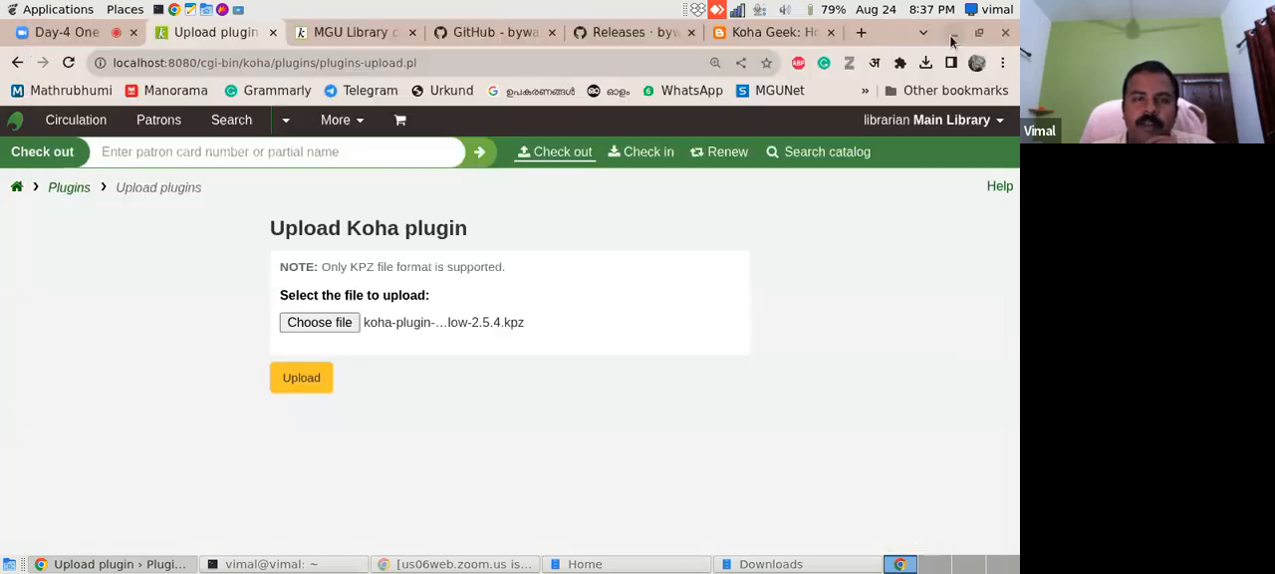
click(289, 381)
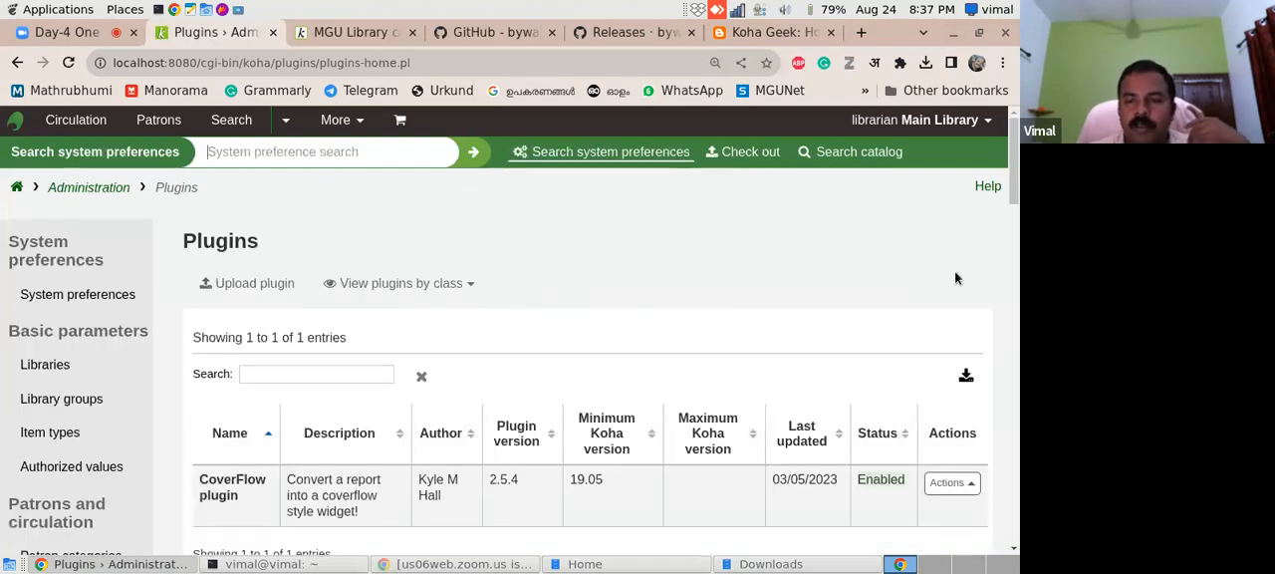
scroll(392, 327, down, 3)
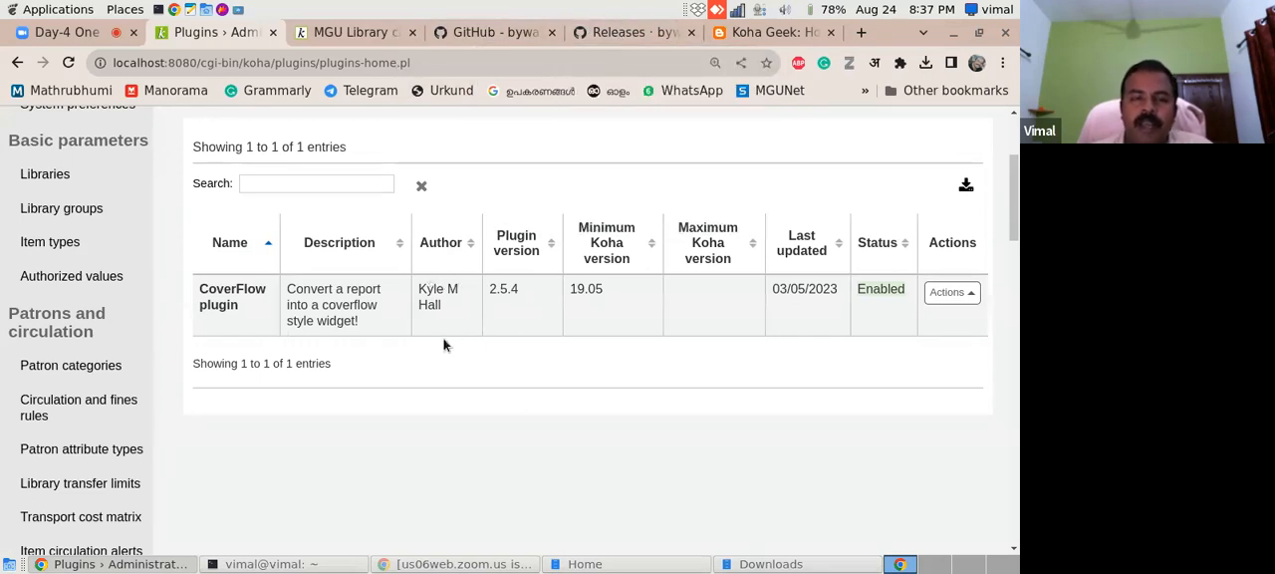
- Read the "Generate a public report" section of the GitHub README and copy its SQL example for items added in the last 30 days
click(606, 36)
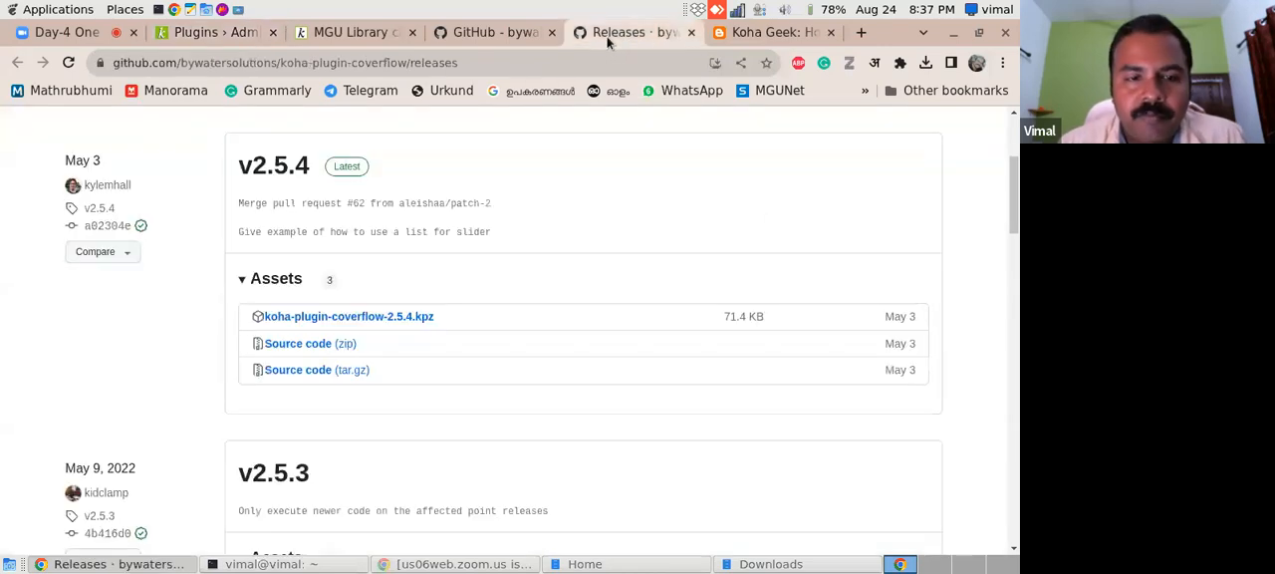
click(488, 35)
drag(1015, 257, 1010, 265)
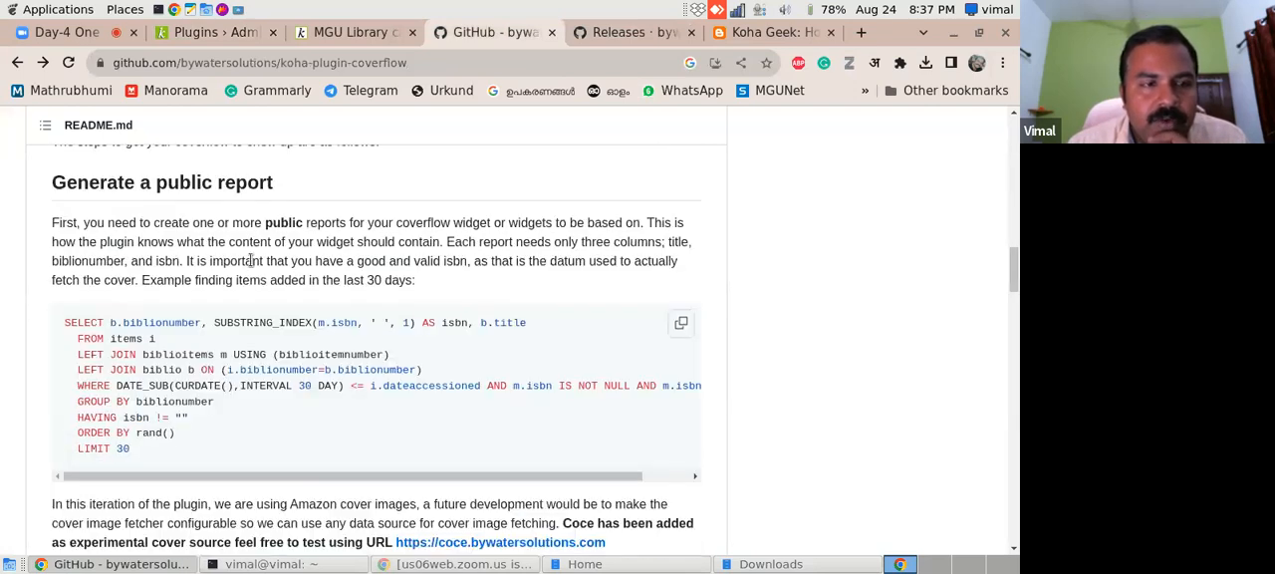
mouse_move(1008, 277)
mouse_down()
mouse_move(1013, 315)
mouse_move(1013, 268)
mouse_up()
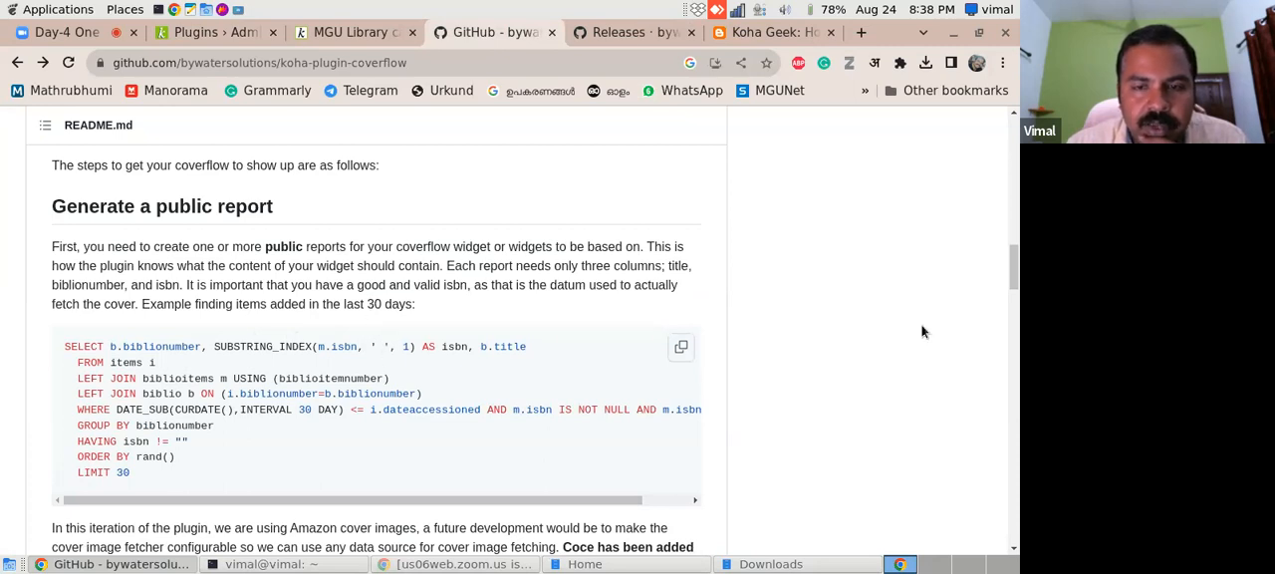
drag(1015, 274, 1016, 311)
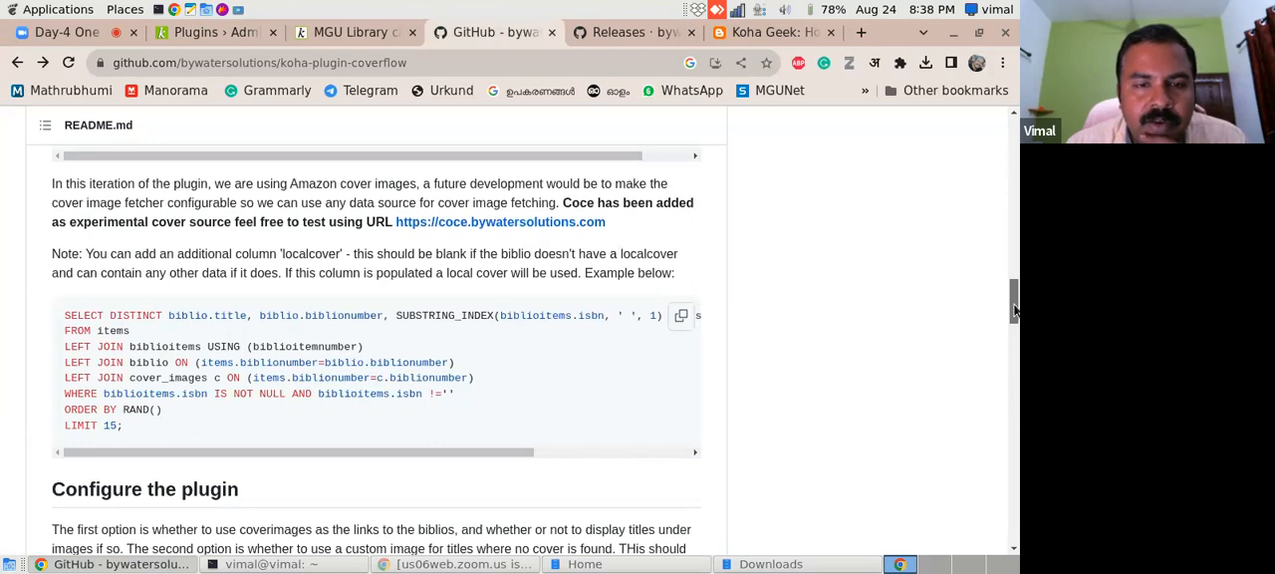
drag(1016, 311, 1015, 281)
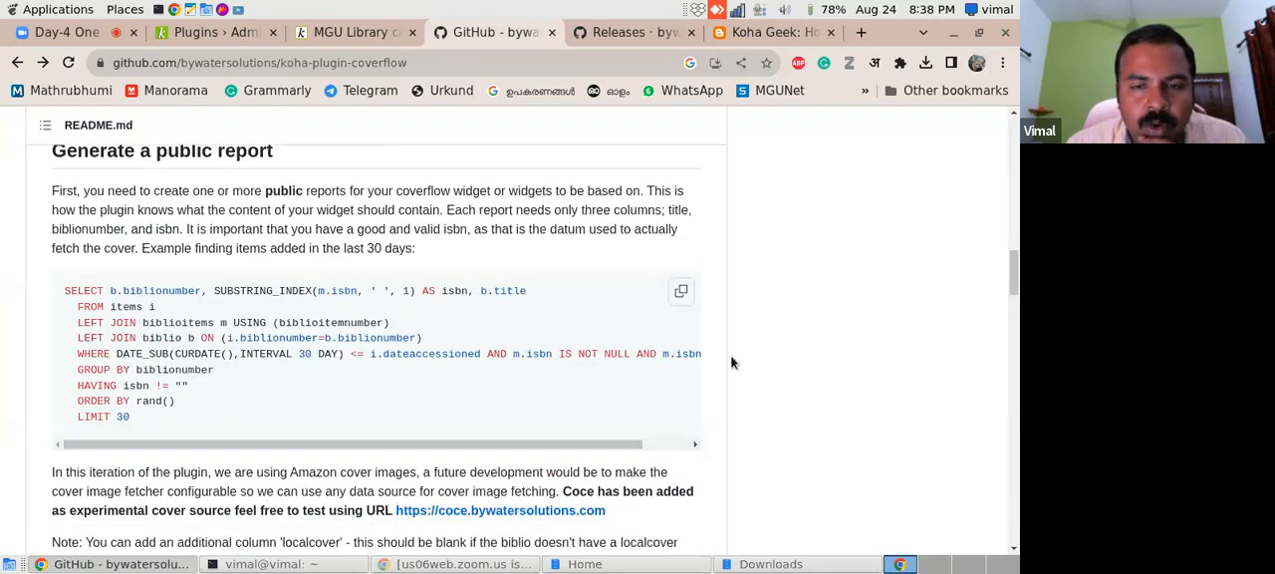
click(682, 294)
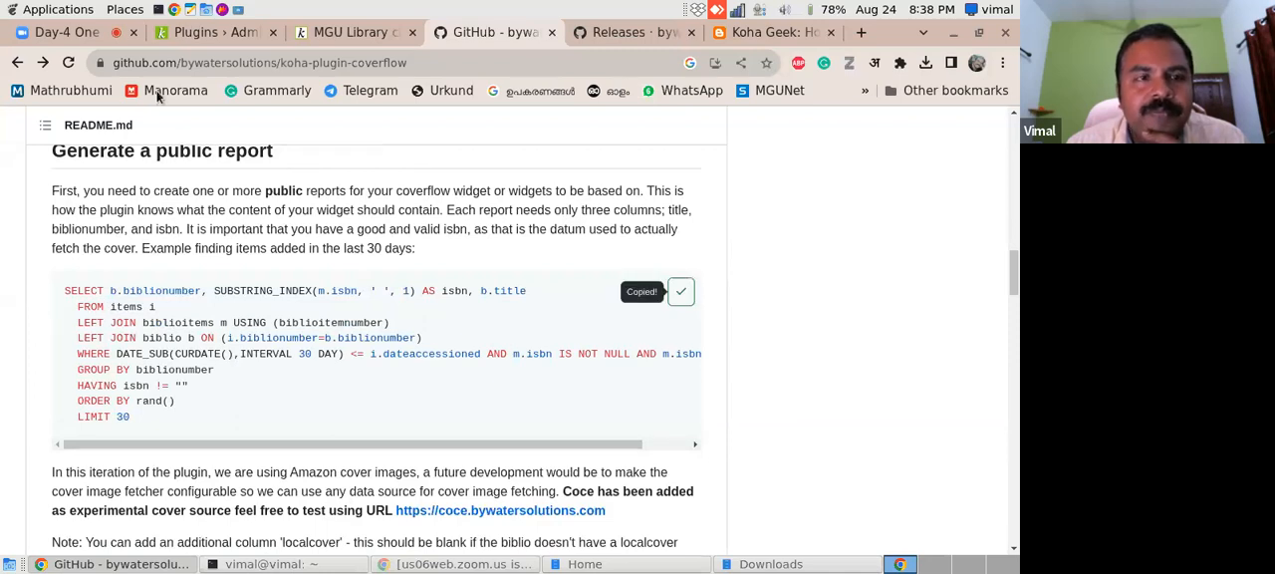
- Load the Koha staff interface at localhost:8080 in place of the MGU Library catalog and locate the Reports module
click(187, 34)
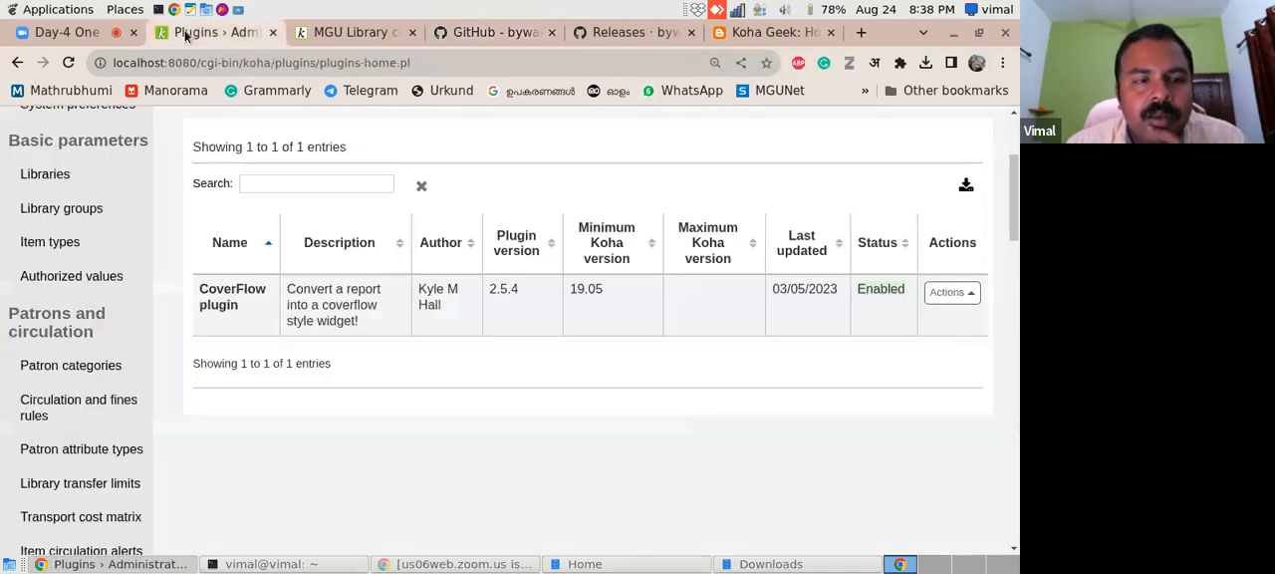
click(349, 33)
click(307, 62)
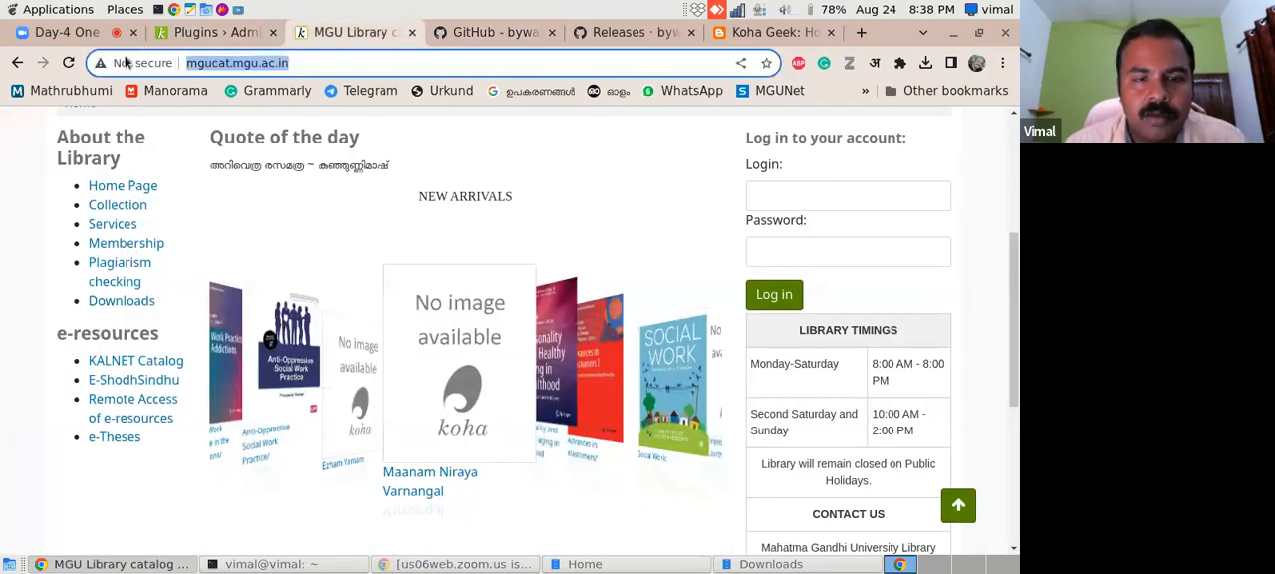
text(local)
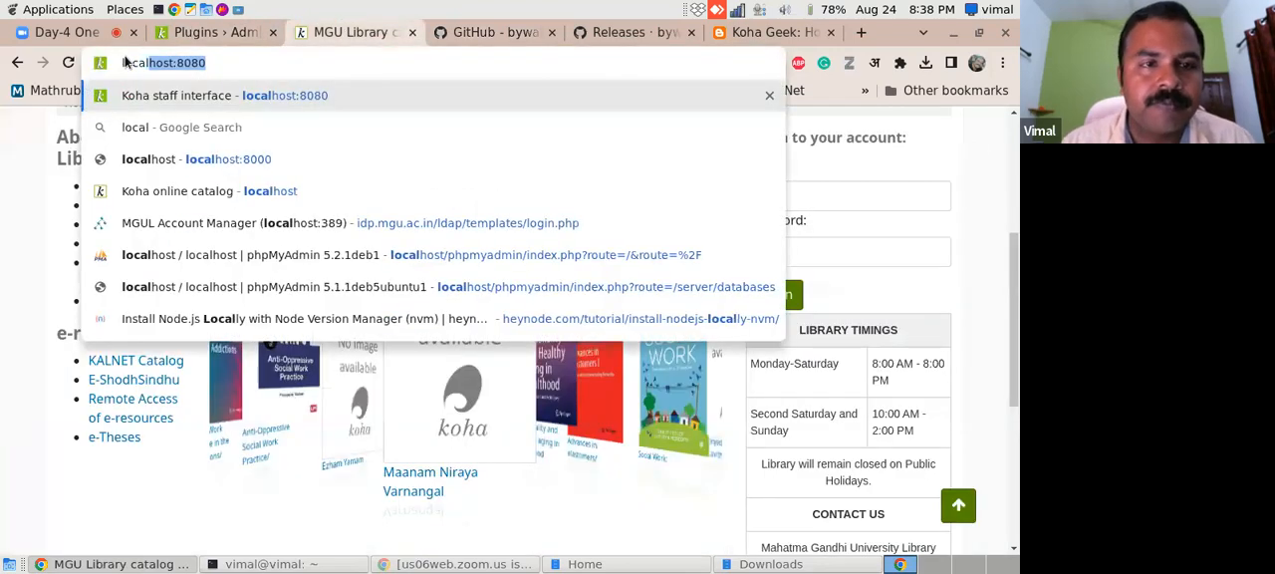
click(269, 96)
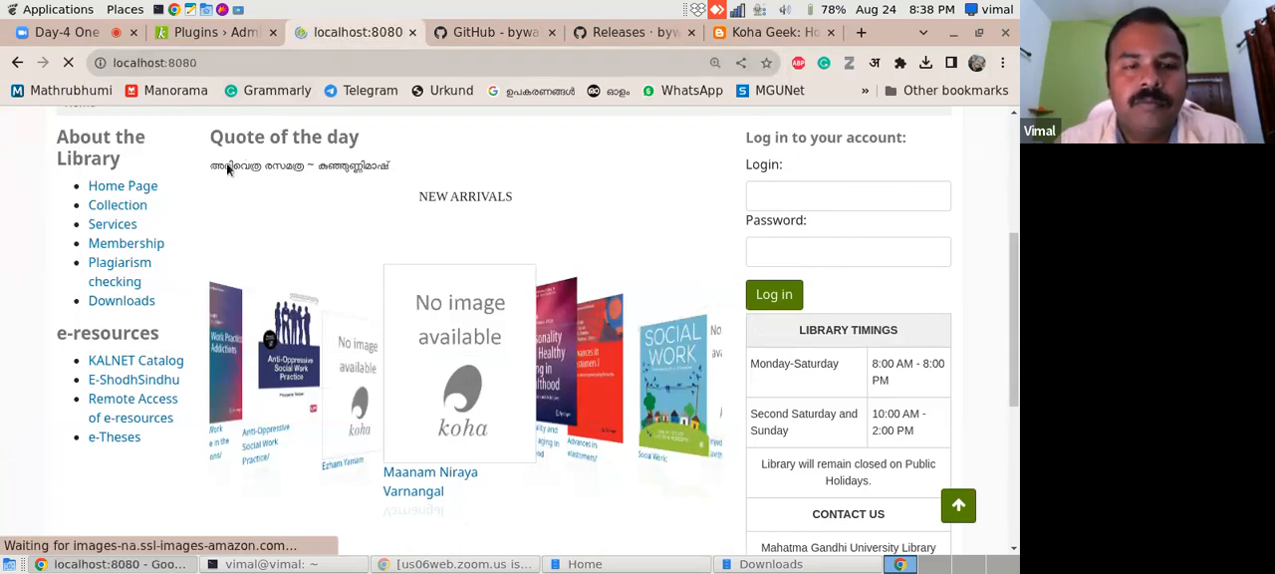
scroll(1002, 251, down, 2)
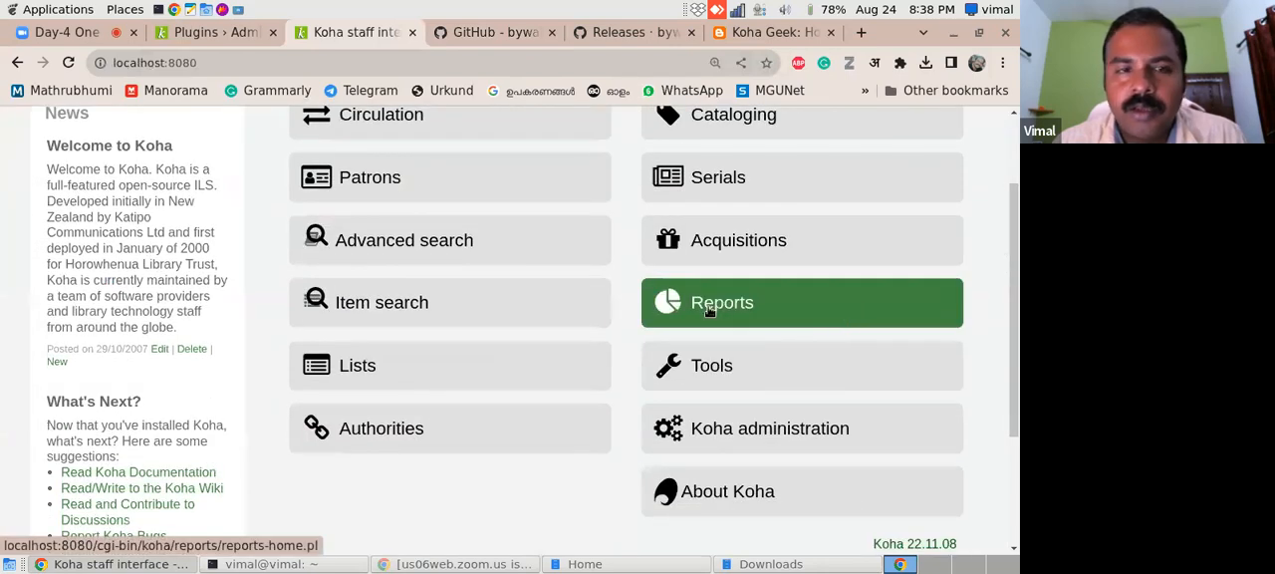
- Copy the README's 30-day SQL query again and open Koha's form for creating a report from SQL
click(515, 36)
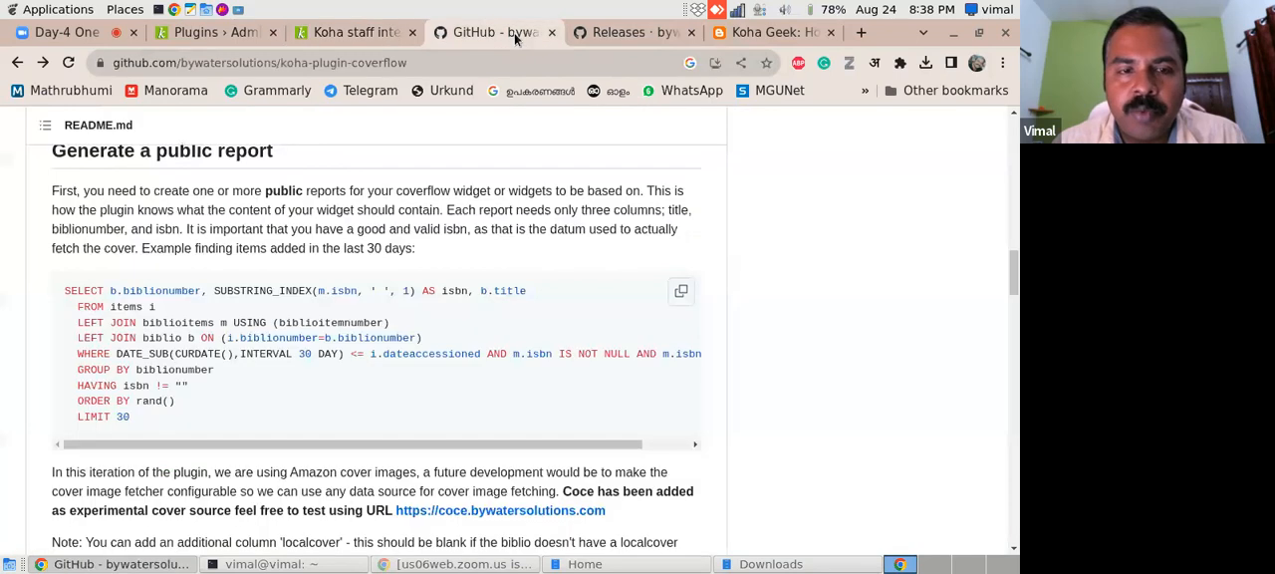
click(683, 293)
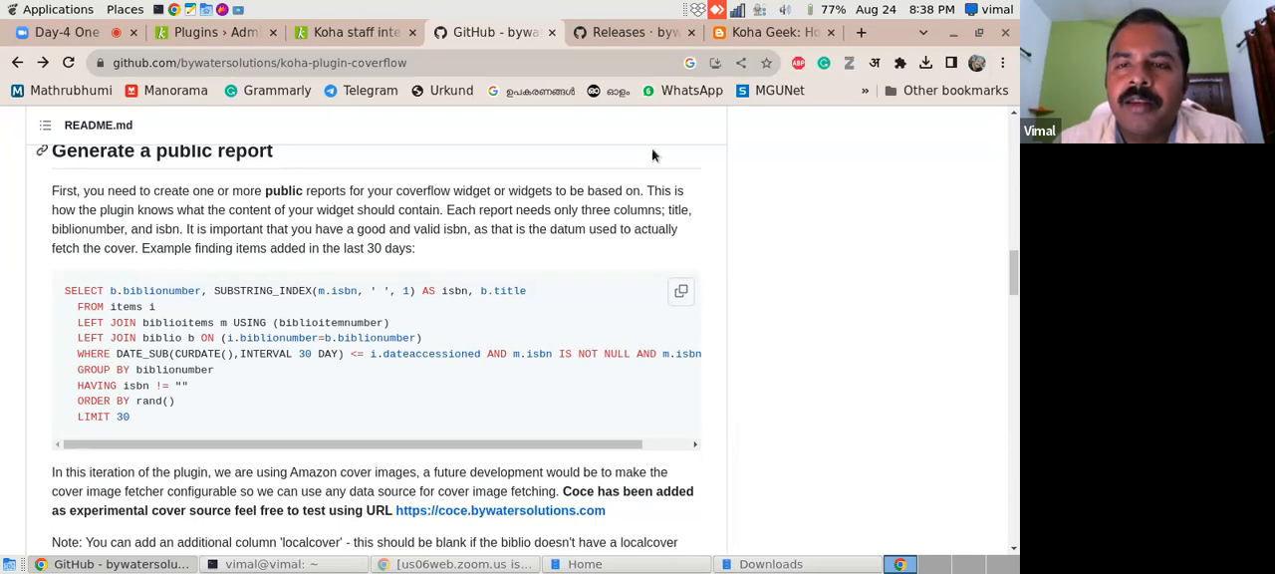
click(375, 35)
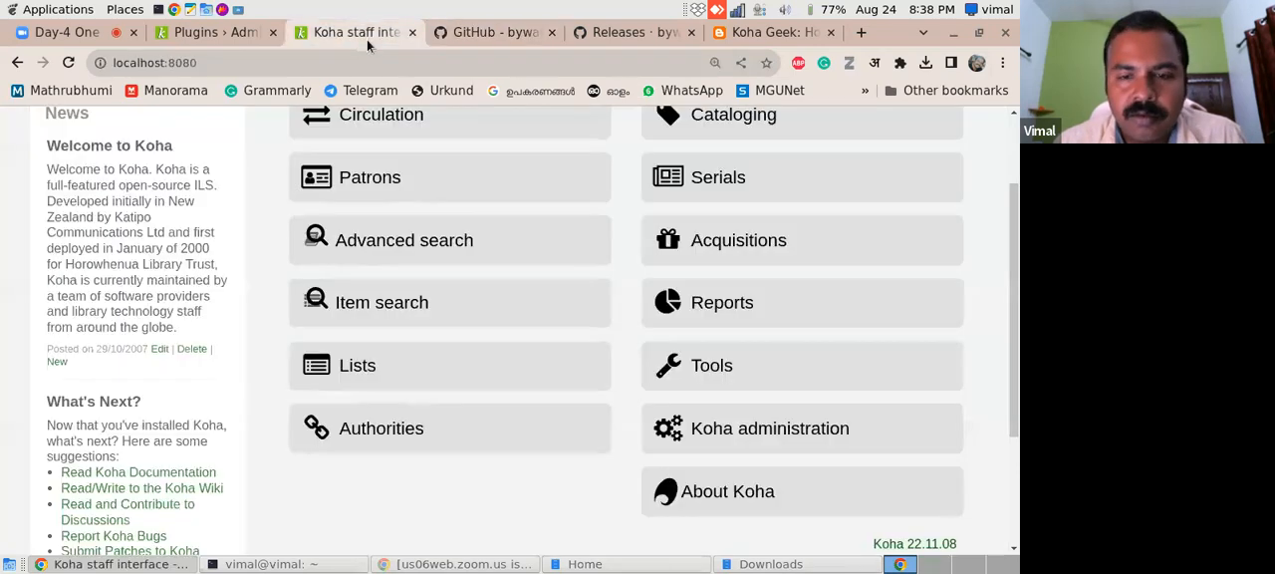
click(729, 306)
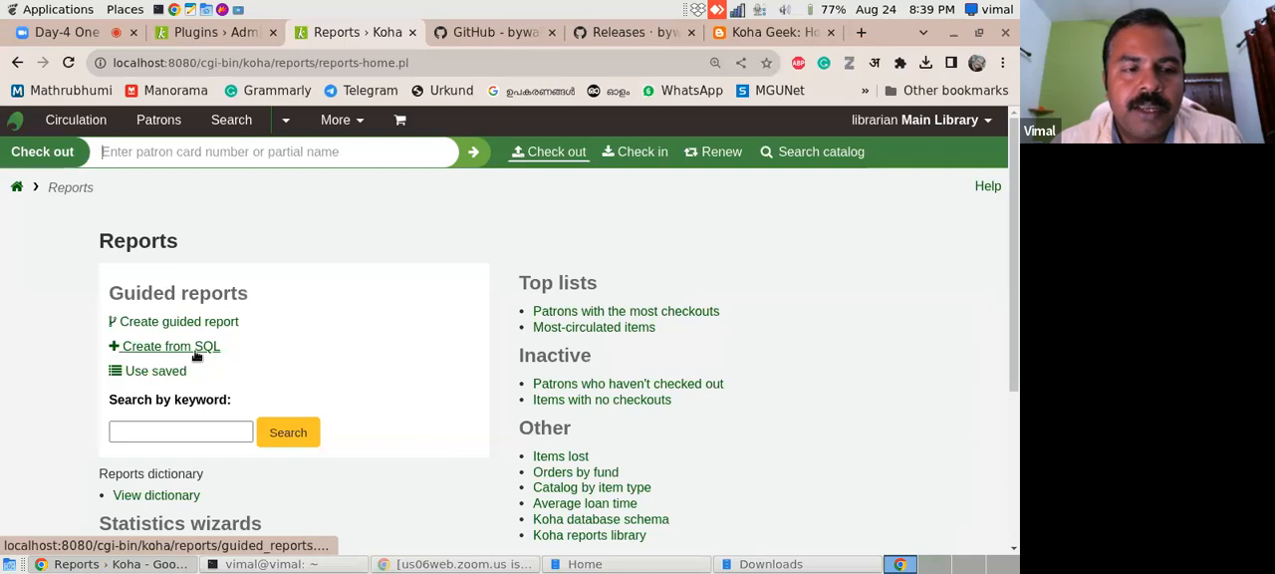
click(210, 350)
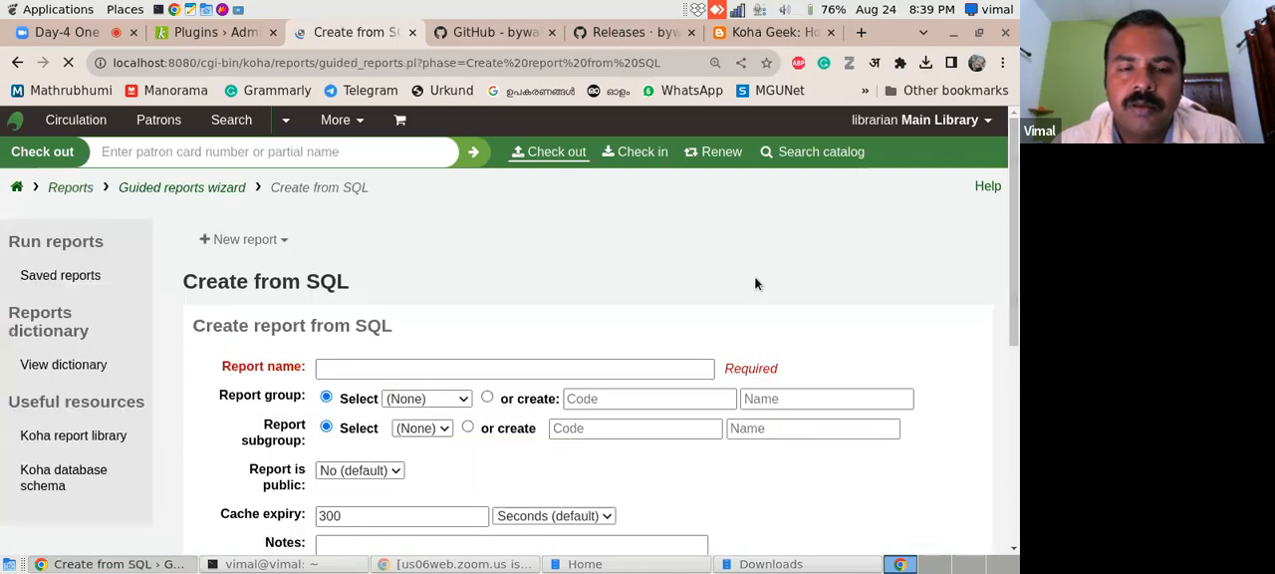
- Paste the copied README query into the new report's SQL
scroll(1017, 207, down, 3)
click(316, 424)
key(ctrl+v)
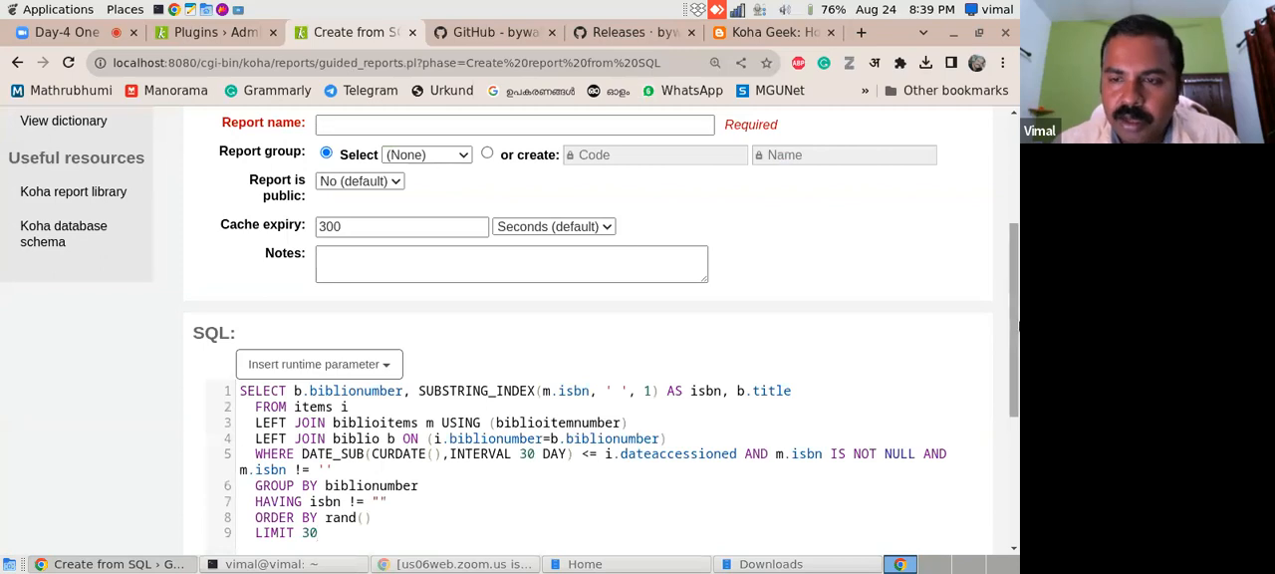
scroll(1017, 417, down, 3)
scroll(1017, 417, up, 4)
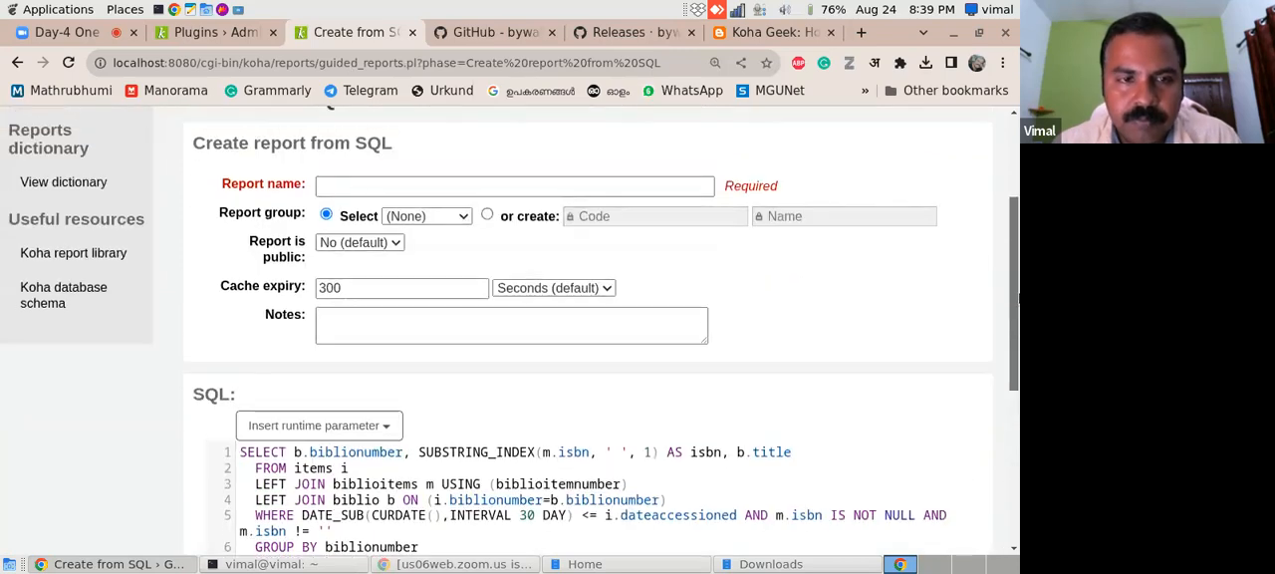
- Name the report "Cover flow" and assign it to the Catalog report group
click(389, 186)
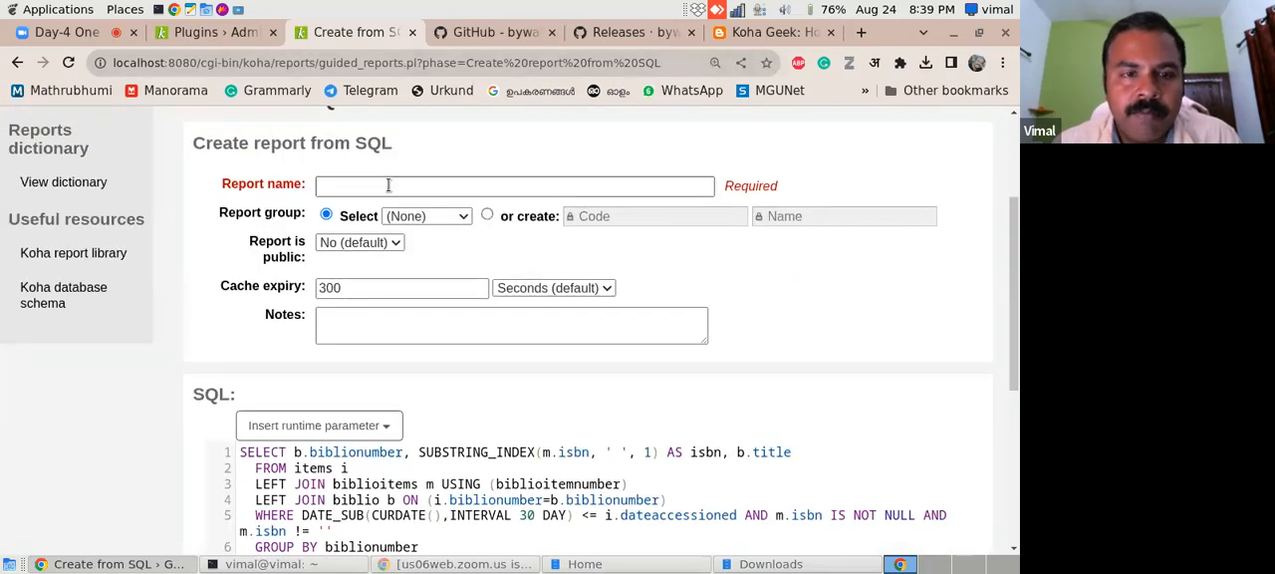
click(496, 33)
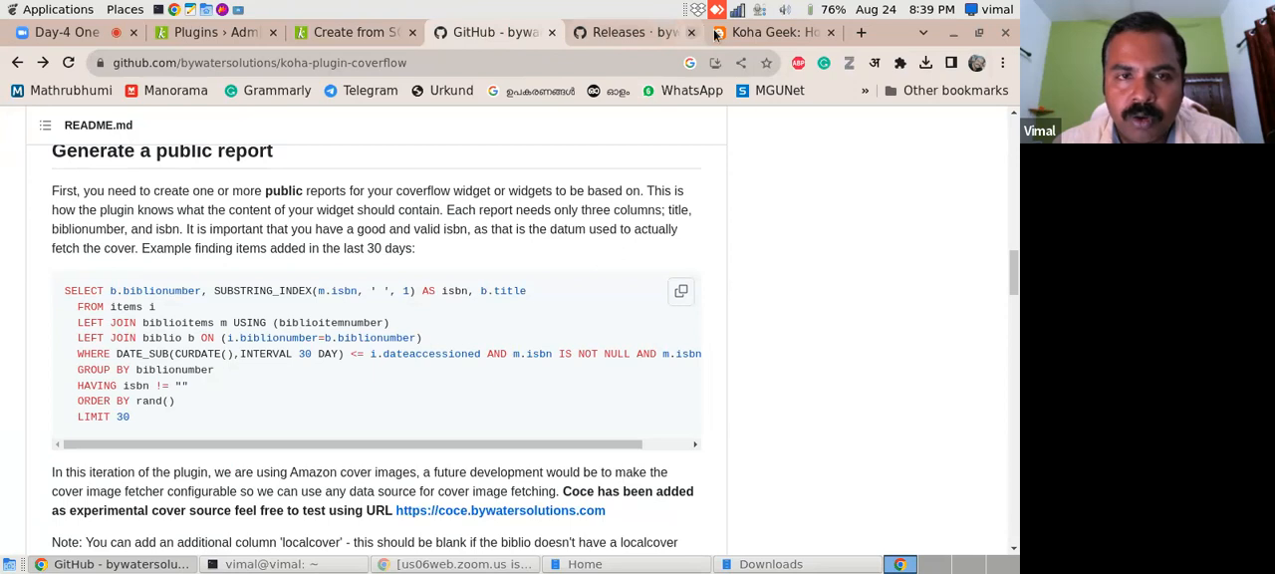
click(329, 35)
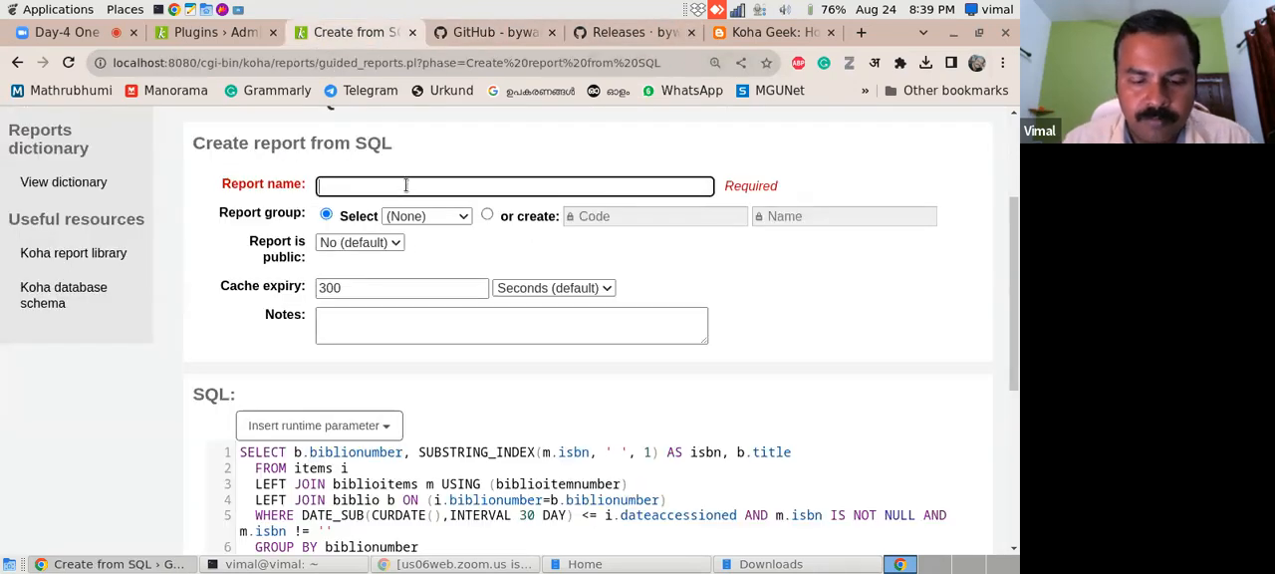
click(405, 186)
text(Cover flow)
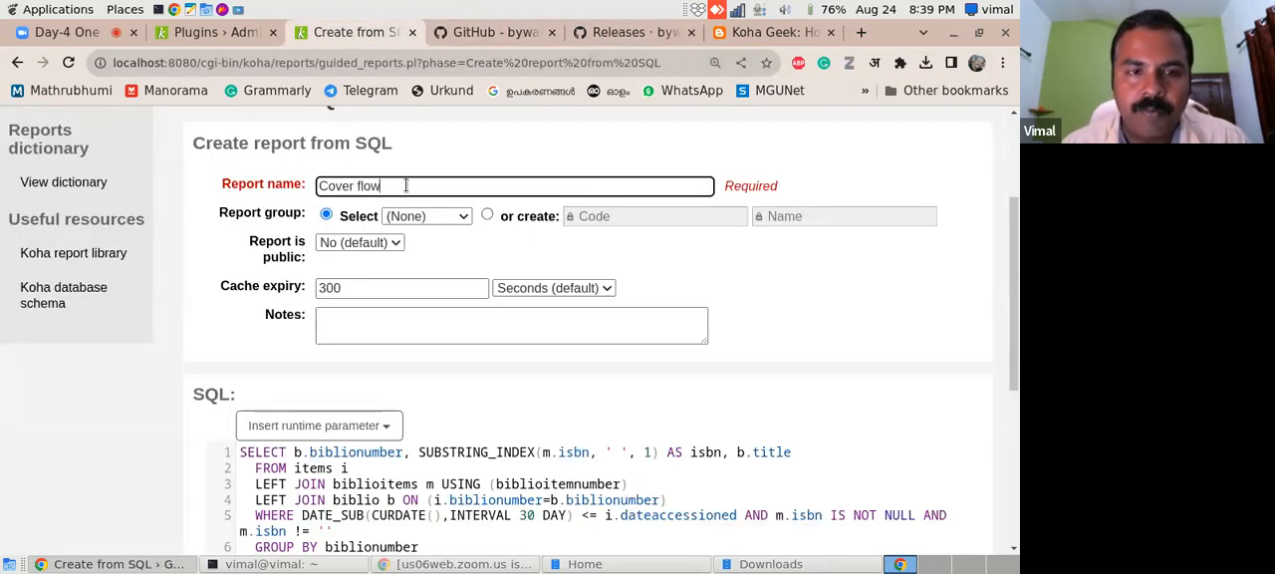
click(446, 215)
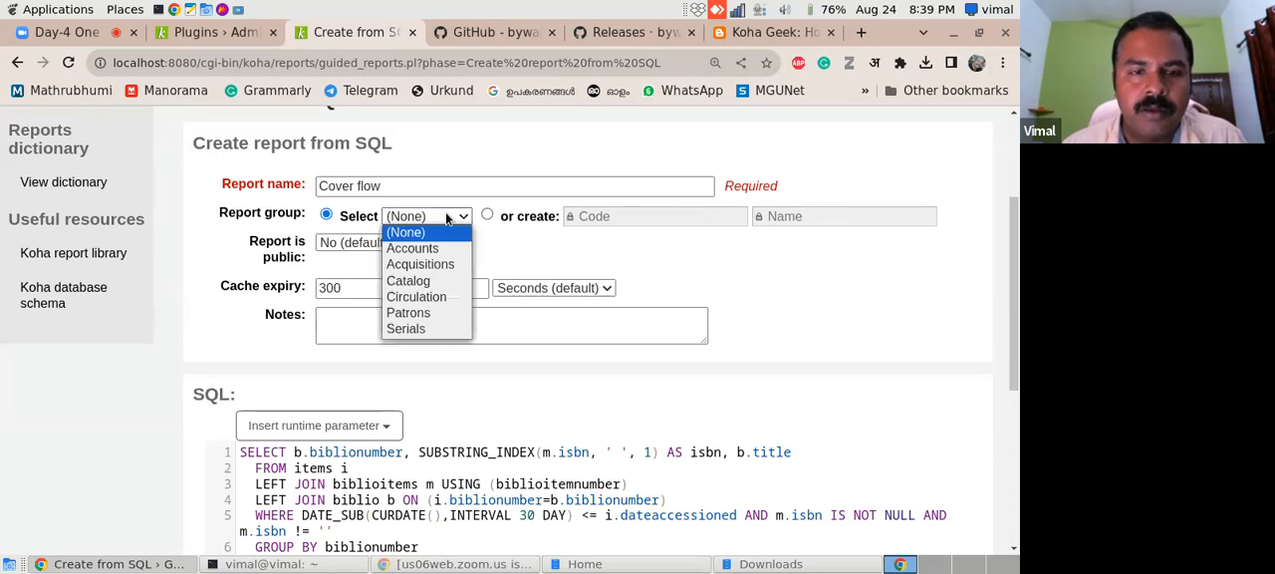
click(426, 282)
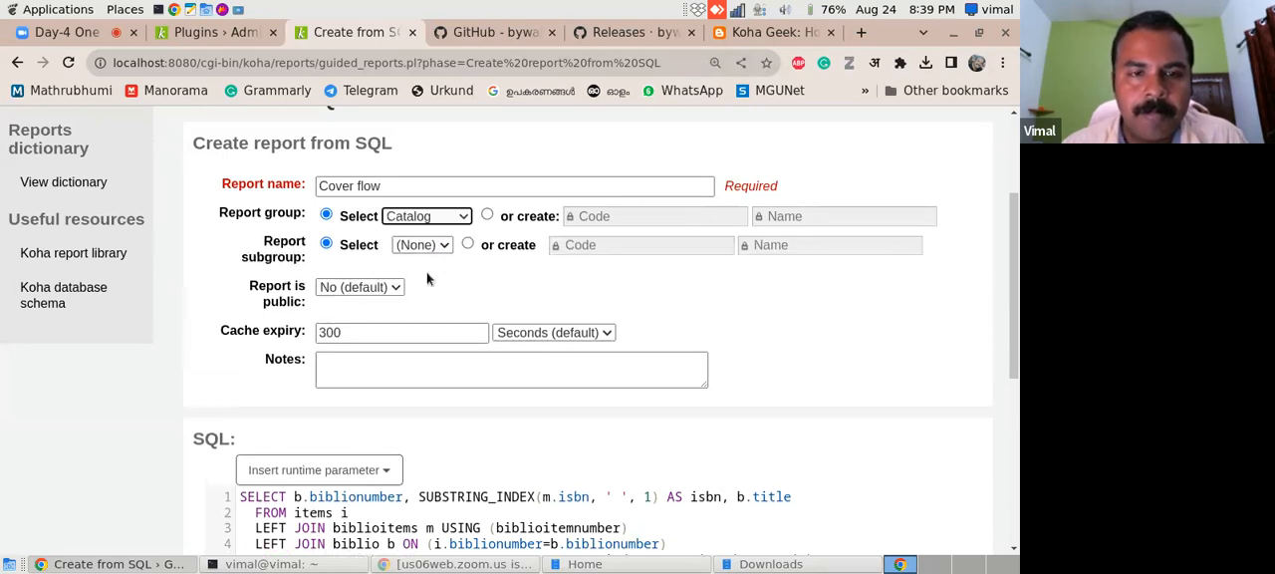
- Review the SQL query and save the Cover flow report
drag(1015, 266, 1012, 358)
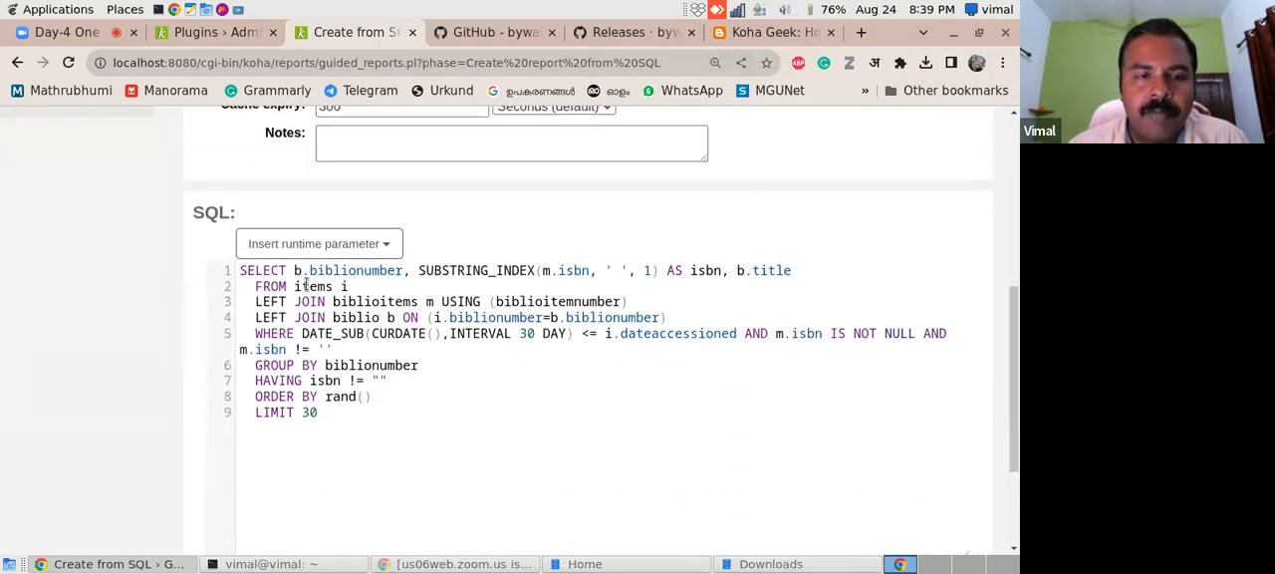
scroll(1015, 351, down, 2)
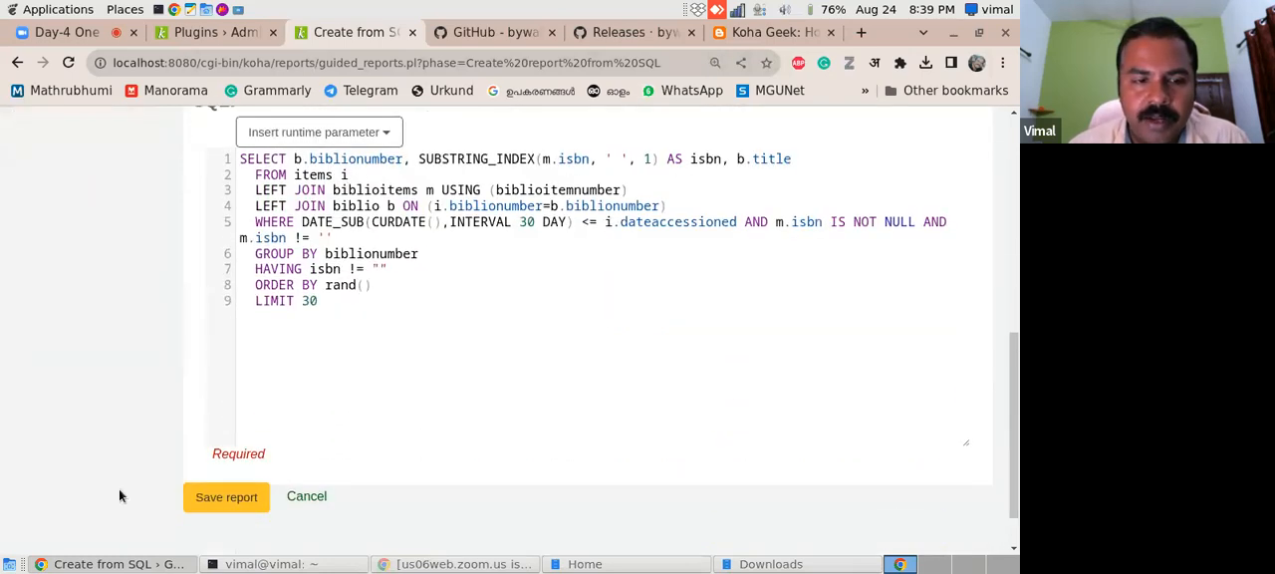
click(189, 495)
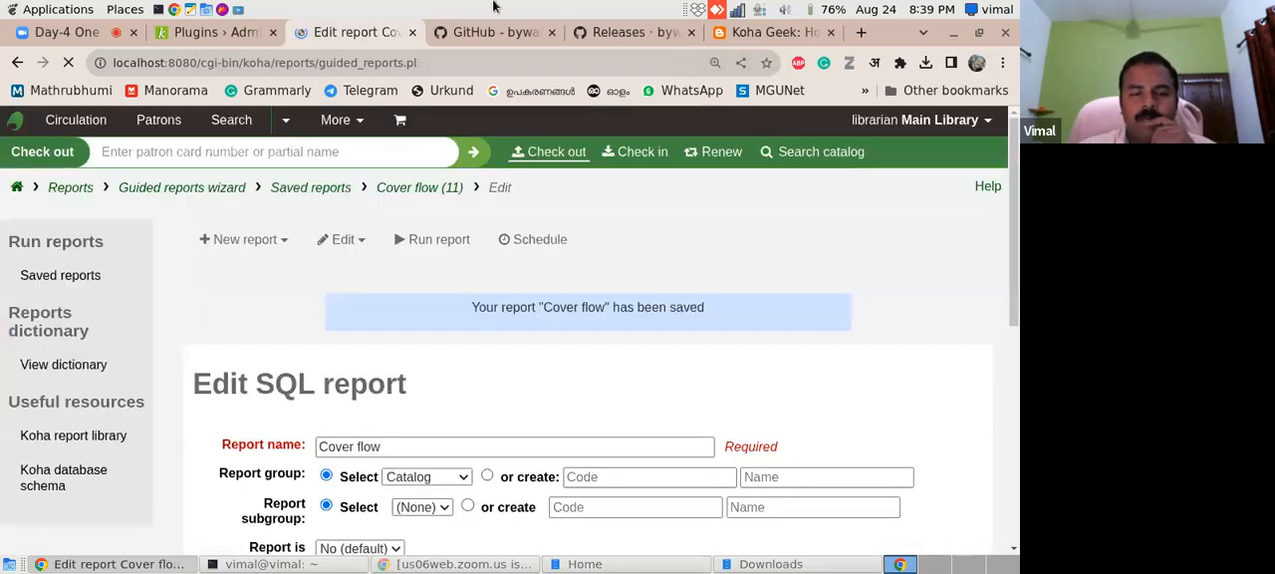
mouse_move(1013, 243)
mouse_down()
mouse_move(999, 435)
mouse_move(999, 254)
mouse_up()
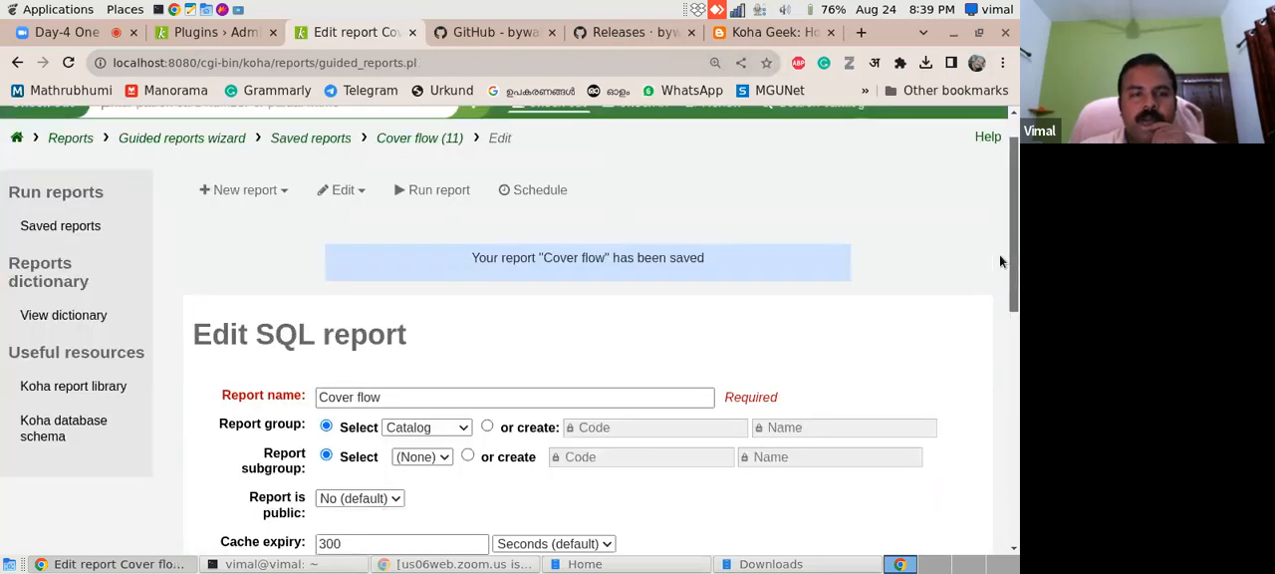
- Check the README's example plugin configuration and return to Koha's Plugins page
click(453, 35)
drag(1015, 284, 1017, 341)
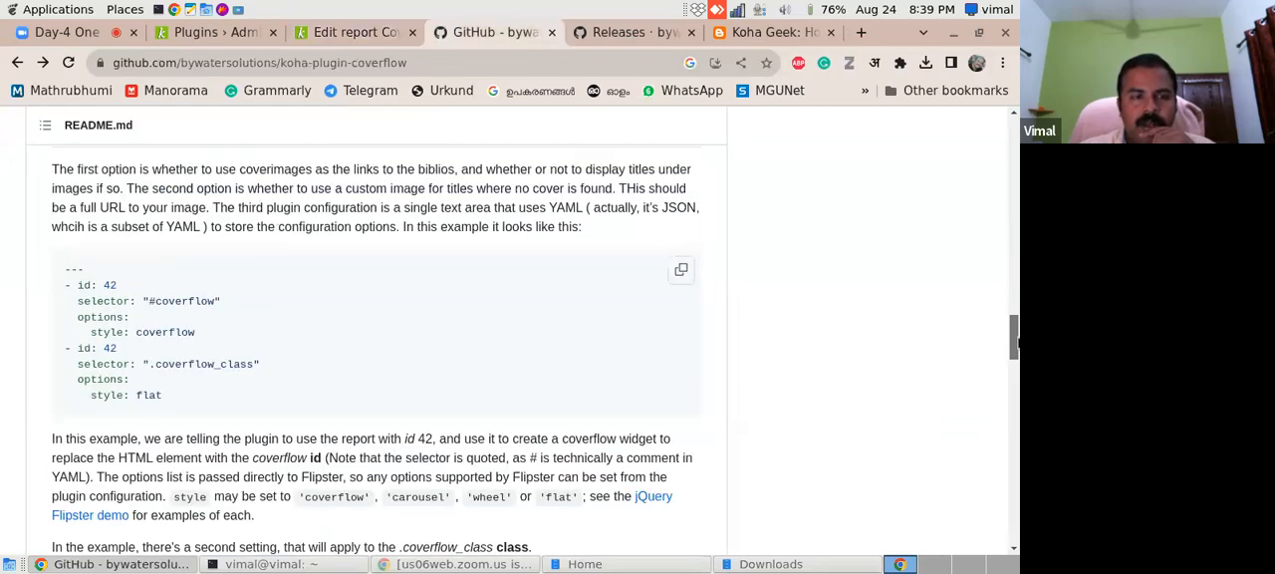
click(215, 34)
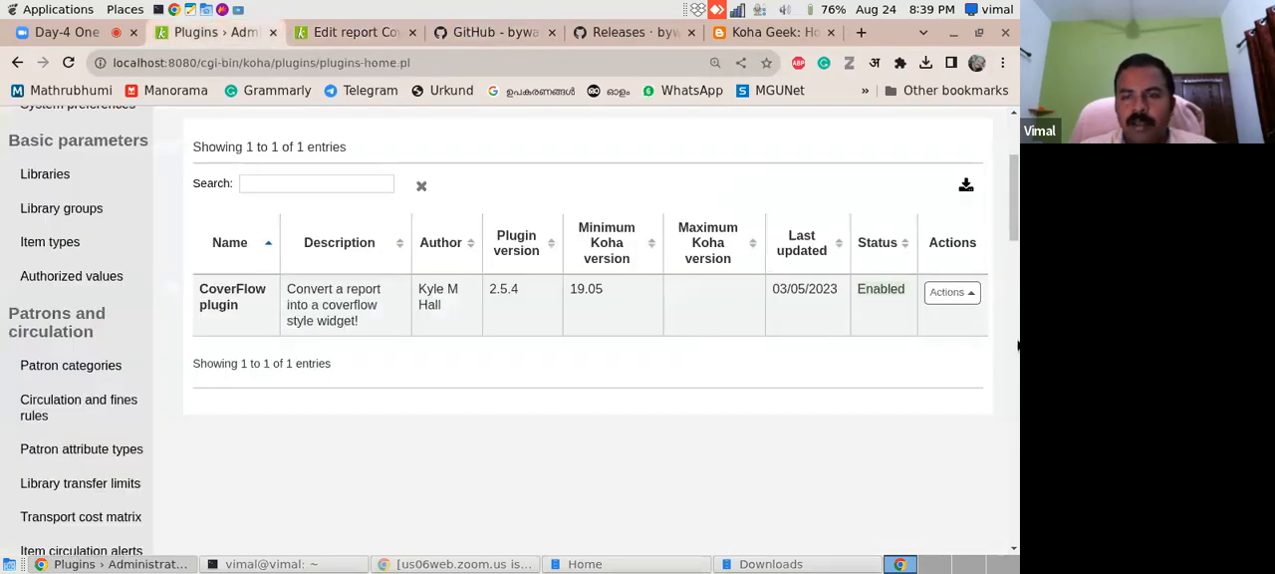
- Open the configuration page of the CoverFlow plugin from its available actions
click(954, 293)
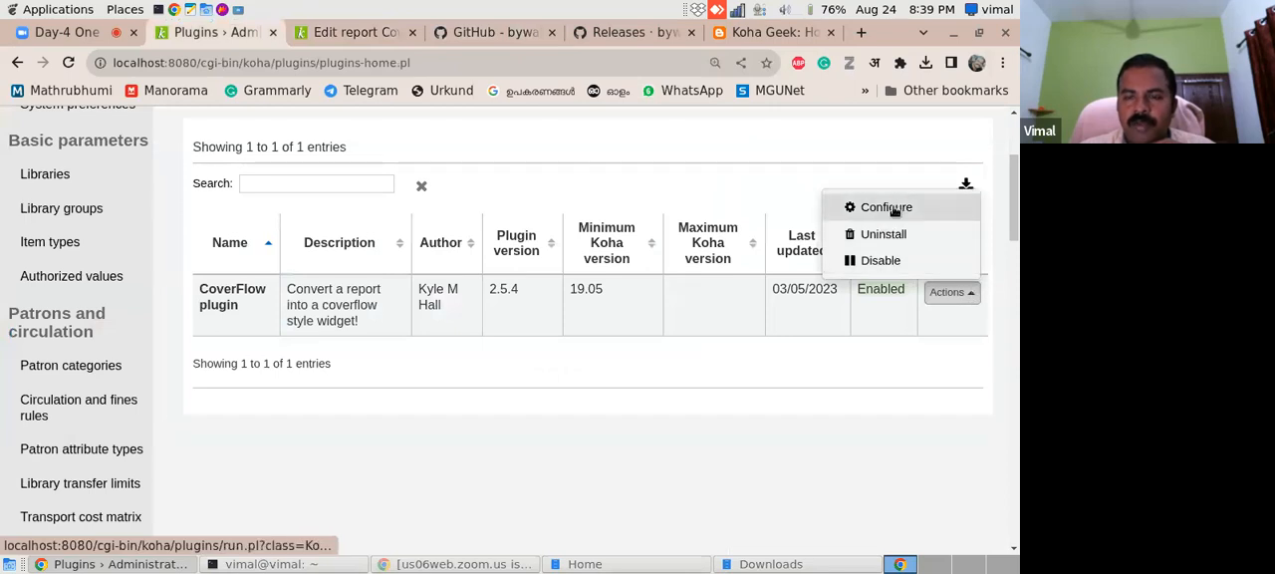
click(311, 296)
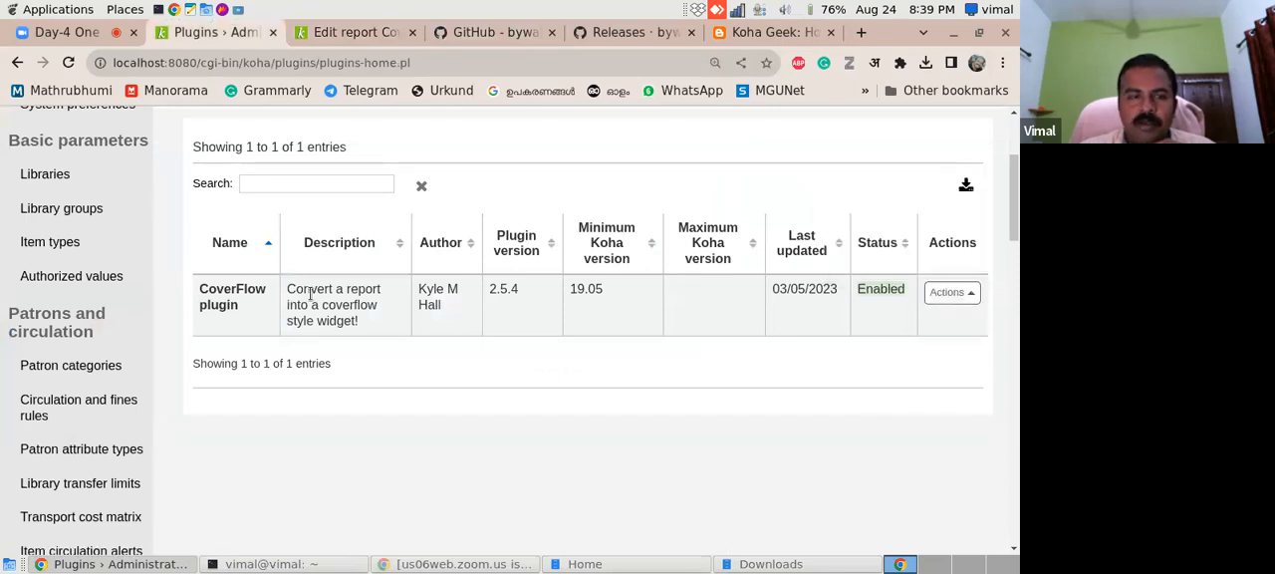
click(949, 293)
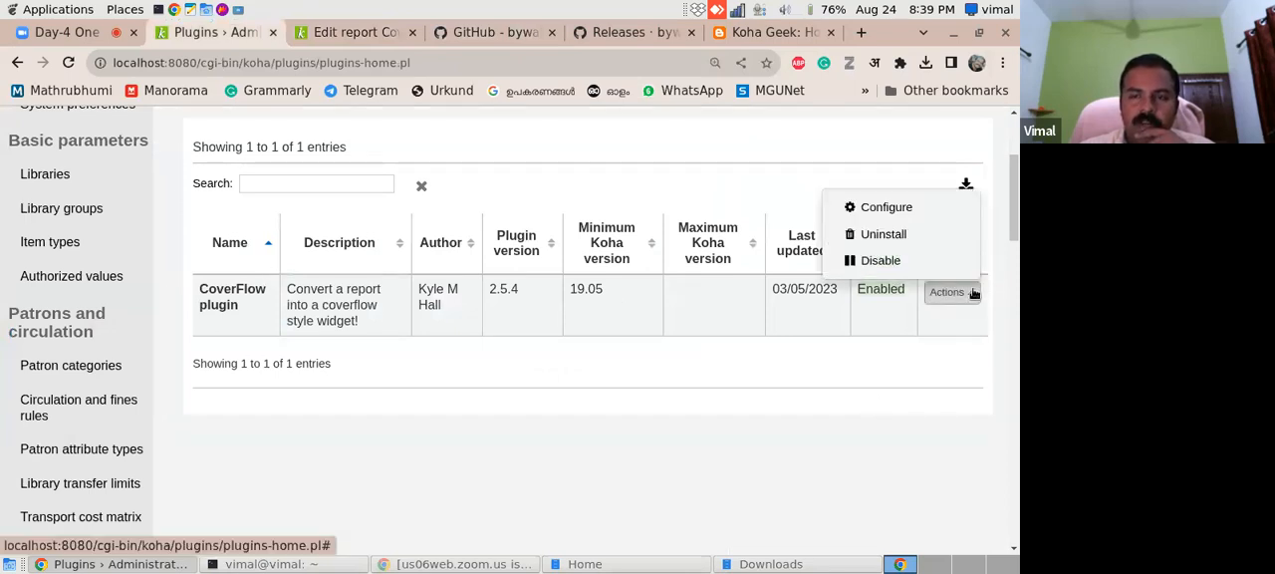
click(887, 209)
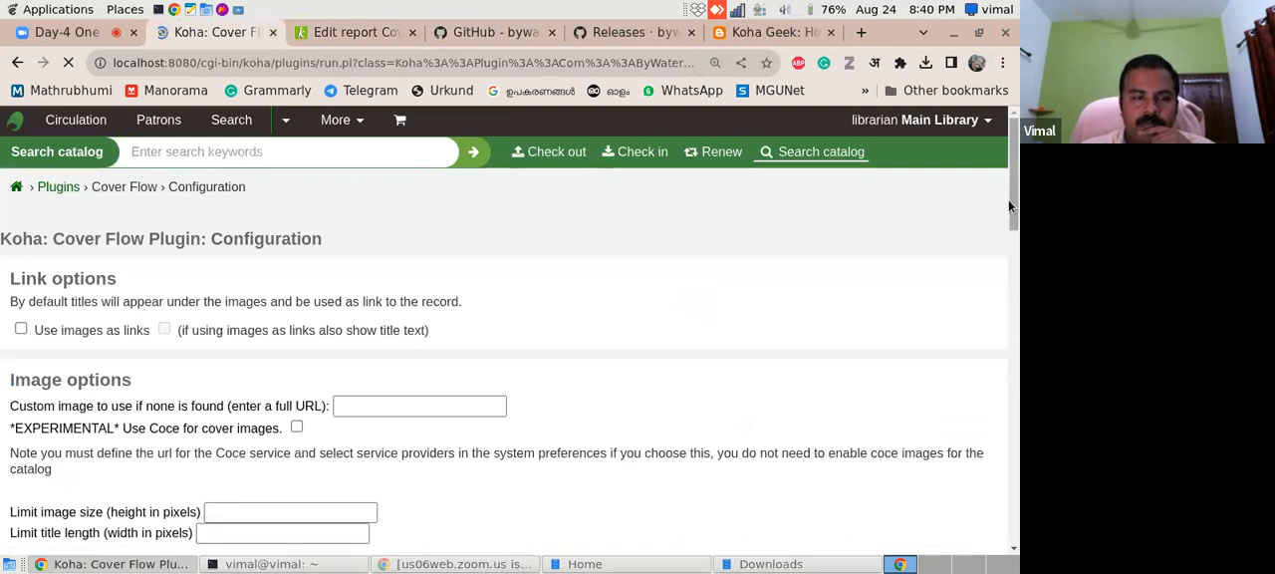
mouse_move(1013, 208)
mouse_down()
mouse_move(1008, 327)
mouse_move(1003, 205)
mouse_up()
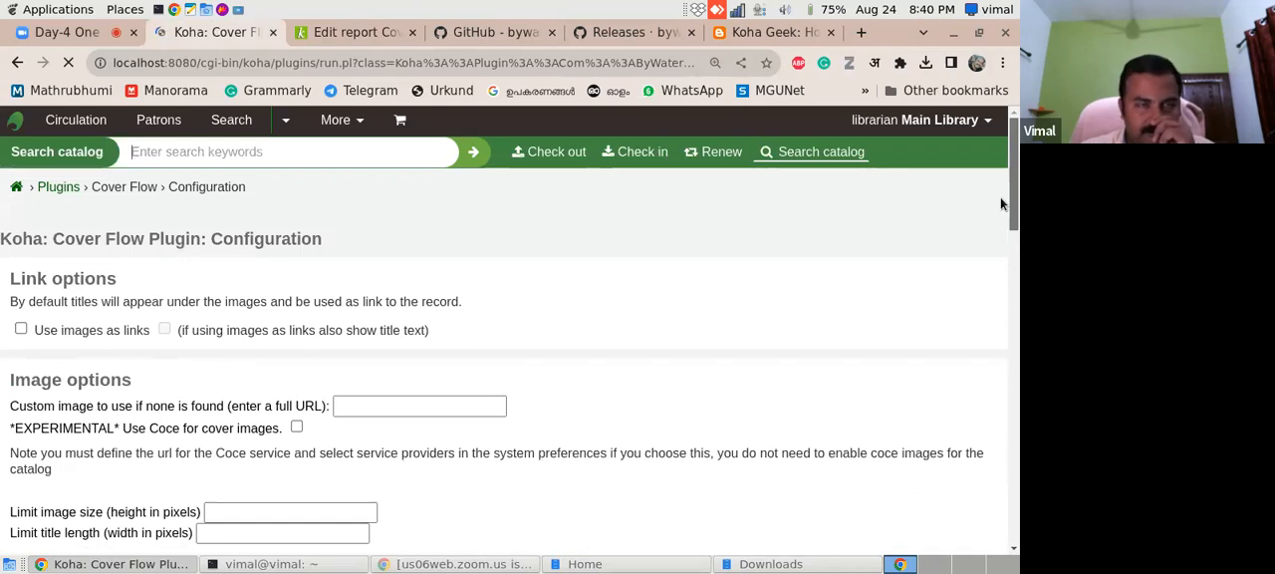
- Copy the README's example mapping without its leading "---" line and paste it into the plugin's Mapping
click(504, 35)
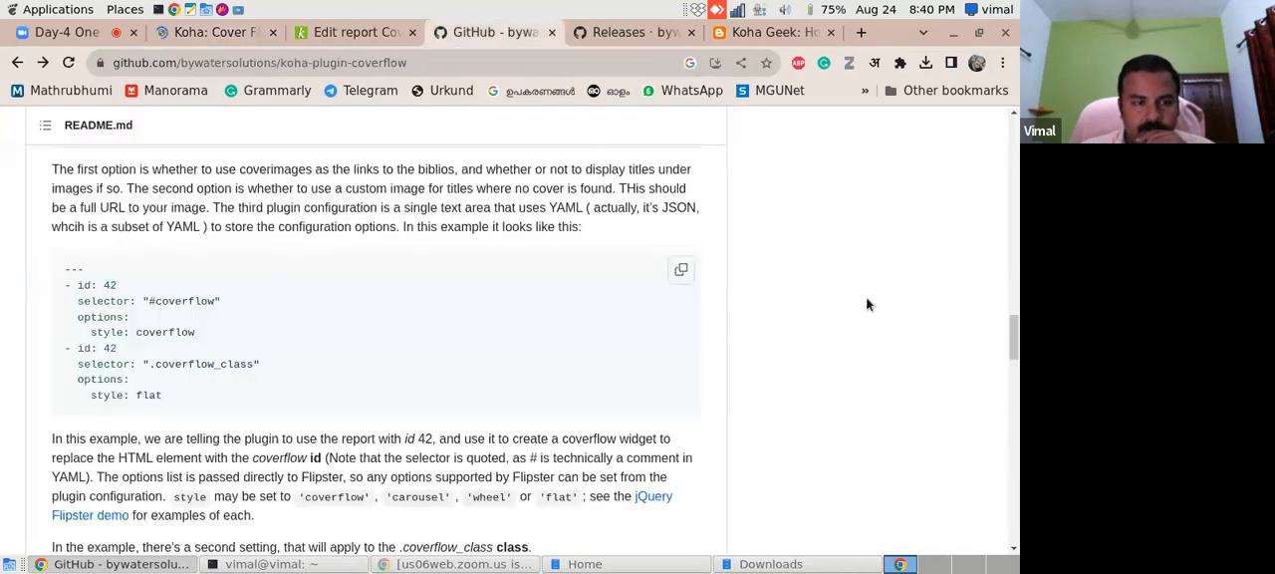
mouse_move(1015, 356)
mouse_down()
mouse_move(1011, 345)
mouse_move(1011, 363)
mouse_up()
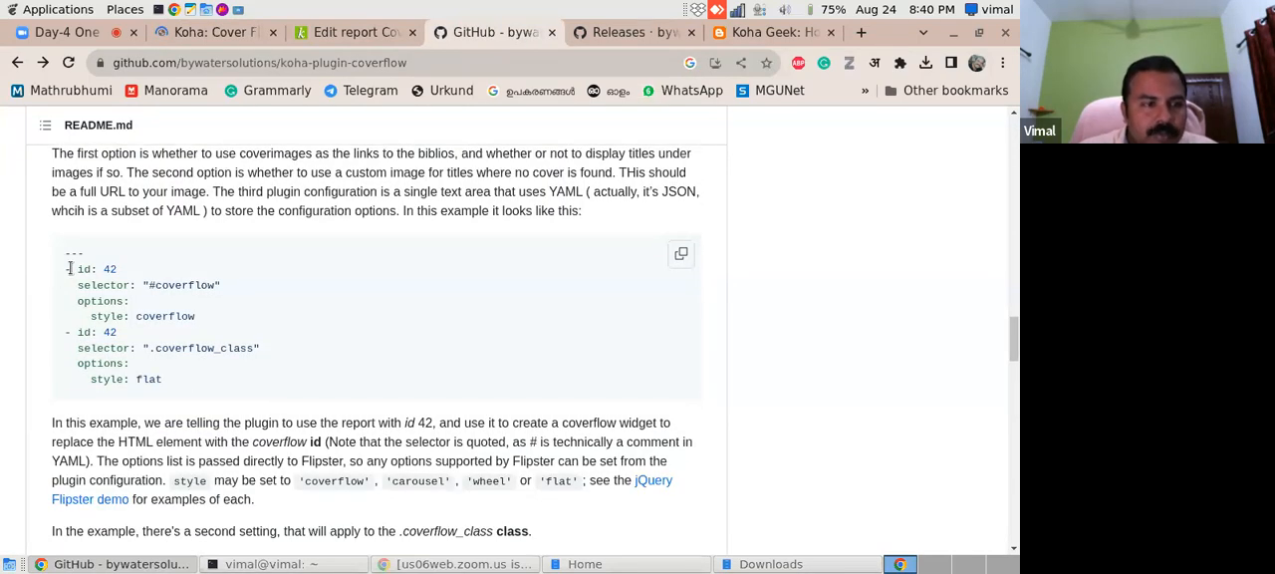
drag(68, 269, 184, 380)
key(ctrl+c)
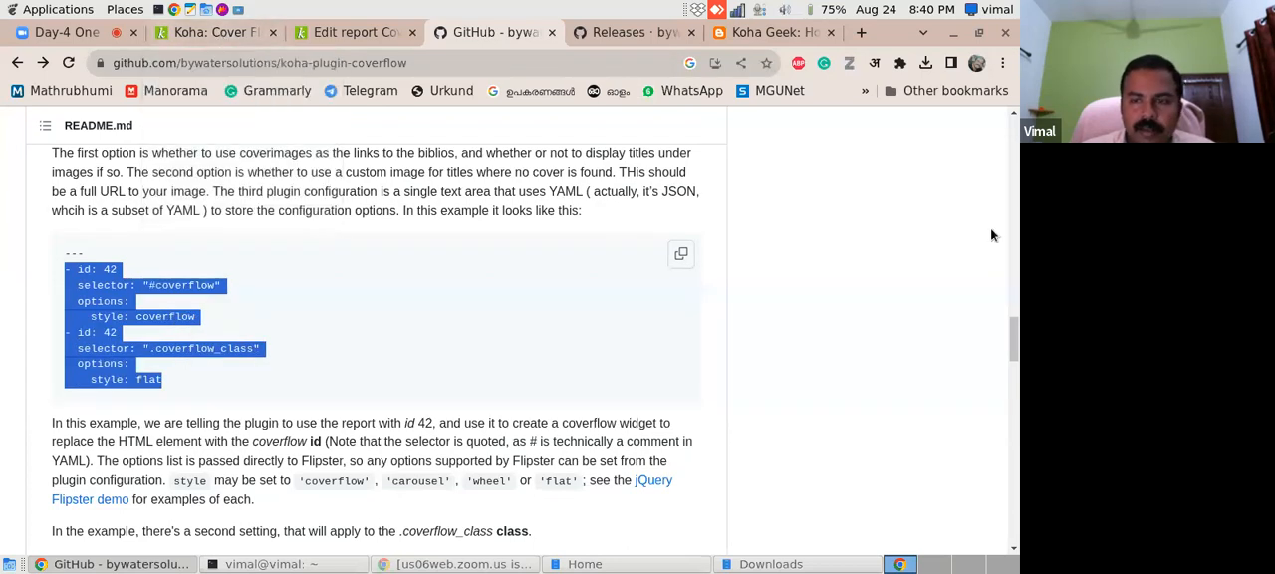
scroll(1013, 362, up, 3)
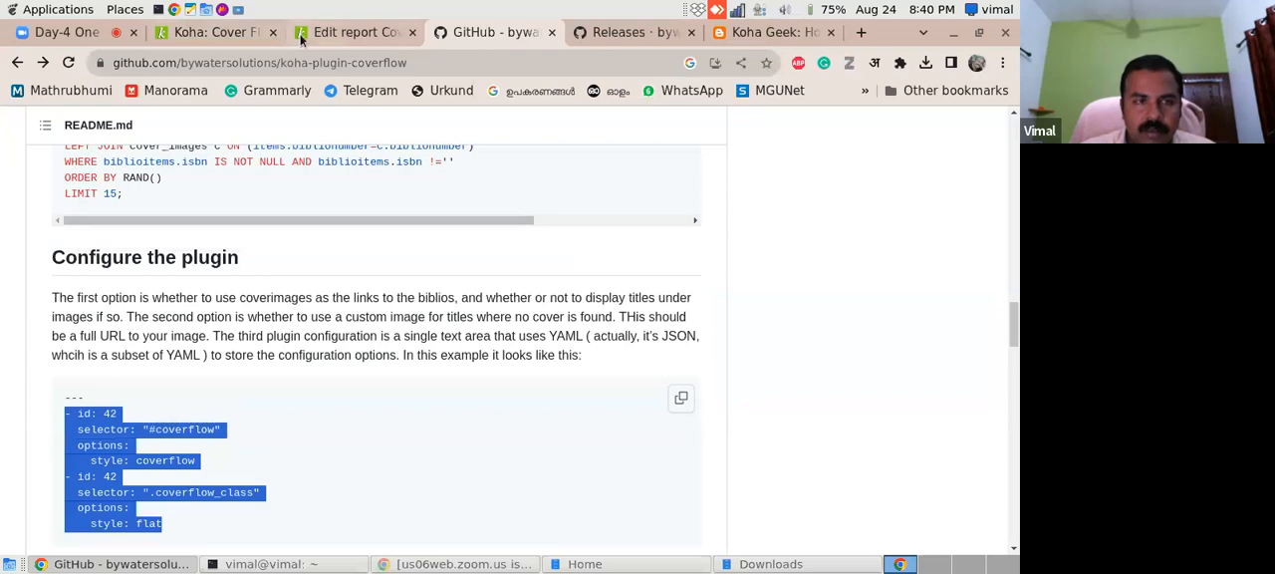
click(256, 37)
scroll(1011, 320, down, 4)
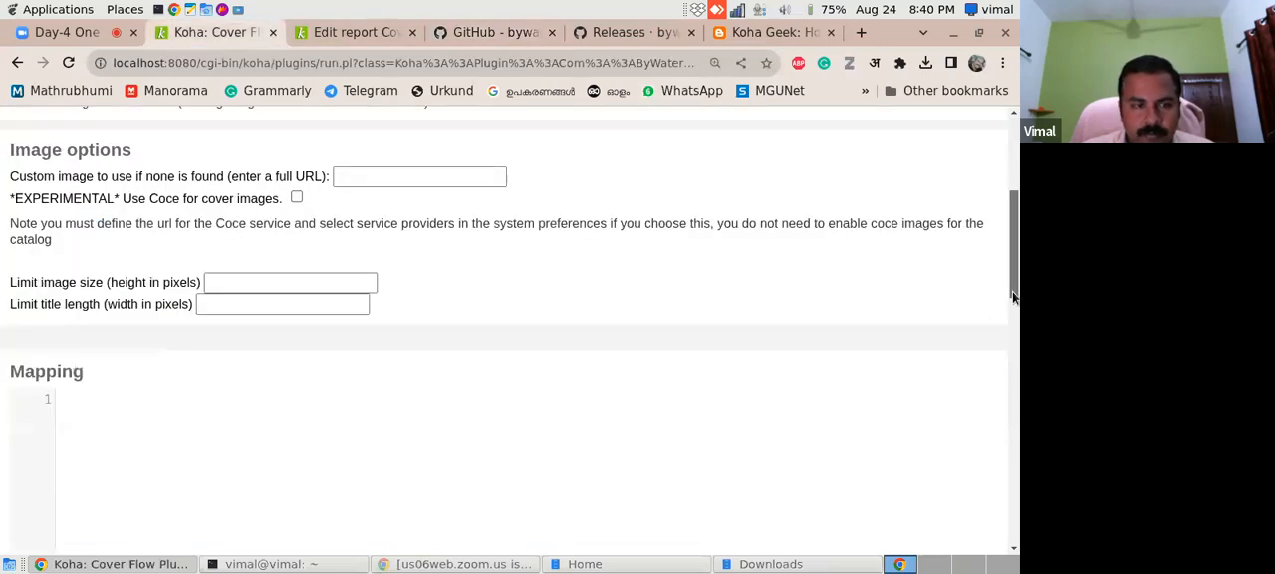
click(154, 312)
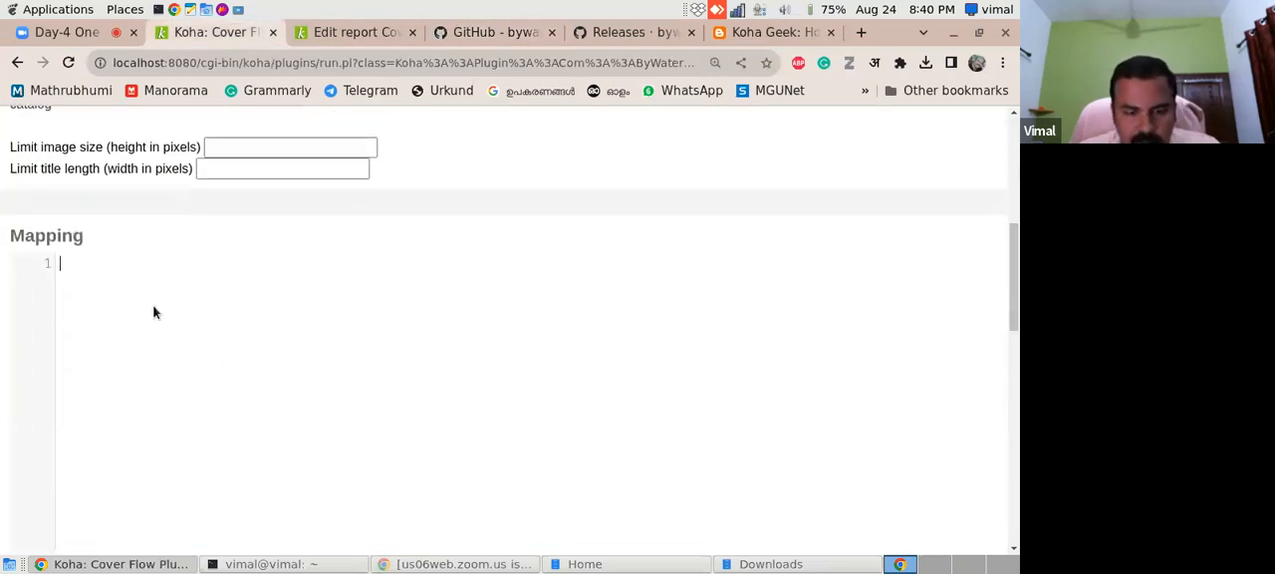
key(ctrl+v)
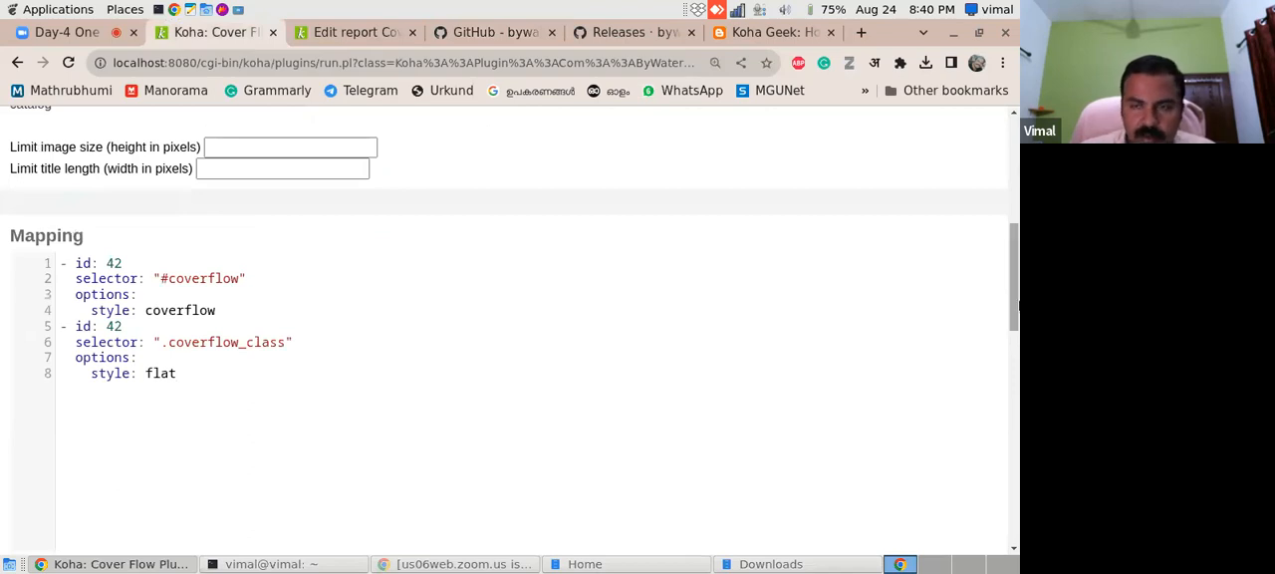
drag(1015, 309, 996, 290)
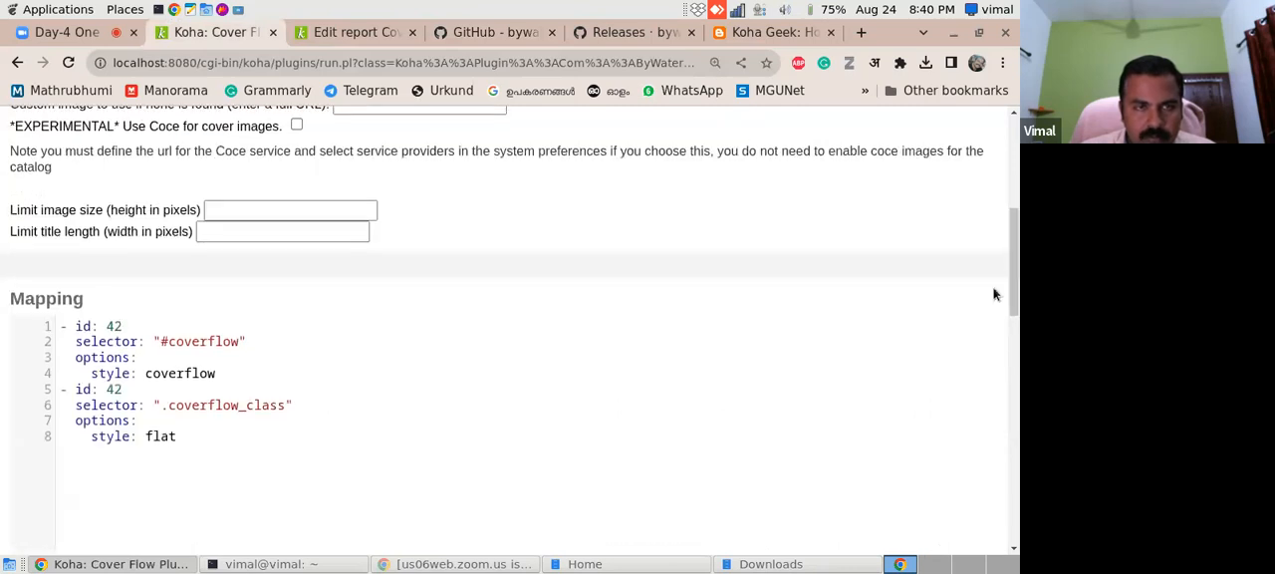
- Replace the Mapping content with the README's complete example, including the leading "---" line
click(539, 38)
drag(66, 396, 202, 538)
key(ctrl+c)
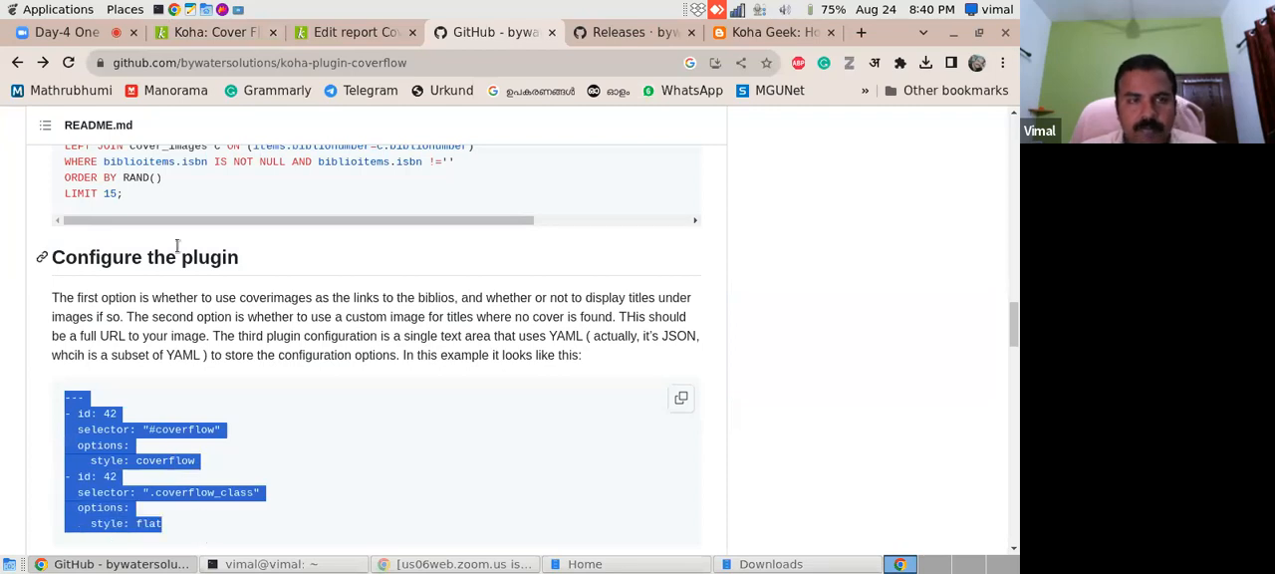
click(231, 32)
drag(185, 436, 55, 309)
key(ctrl+v)
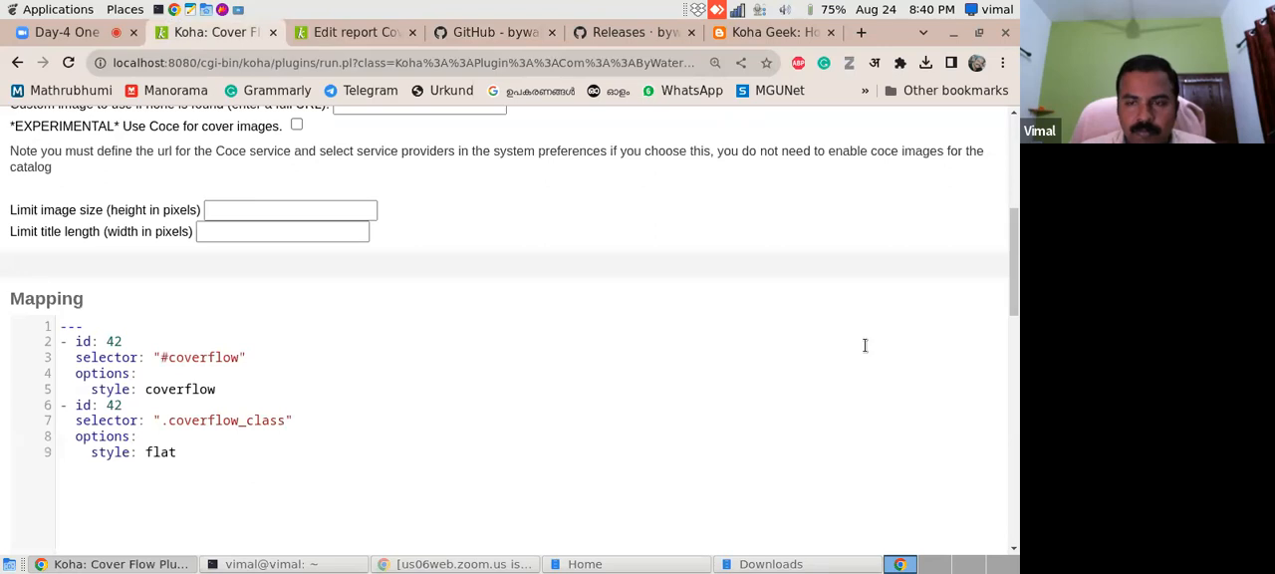
- Read the README's remaining setup instructions and compare them with the plugin's link and image options
click(484, 32)
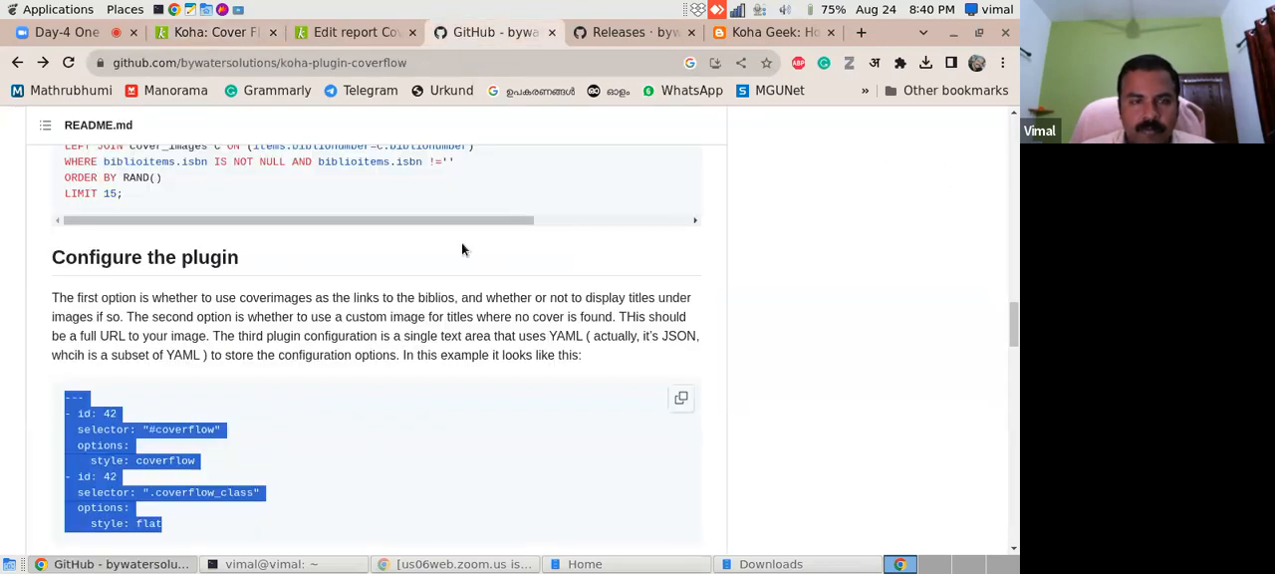
drag(1011, 323, 1010, 379)
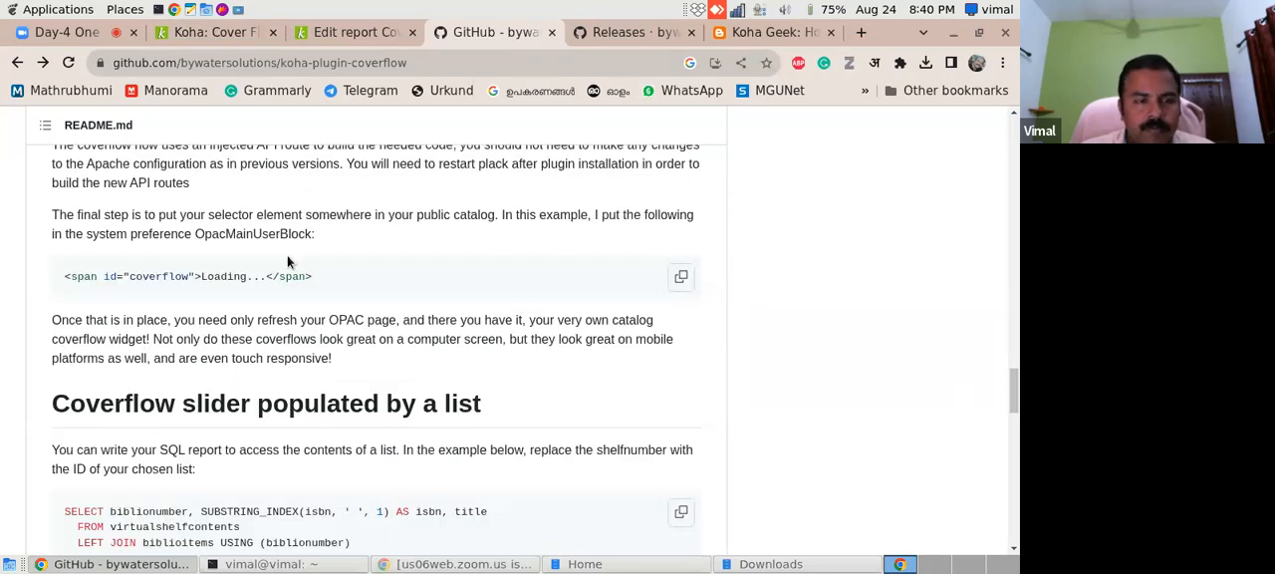
drag(1013, 367, 953, 315)
click(223, 32)
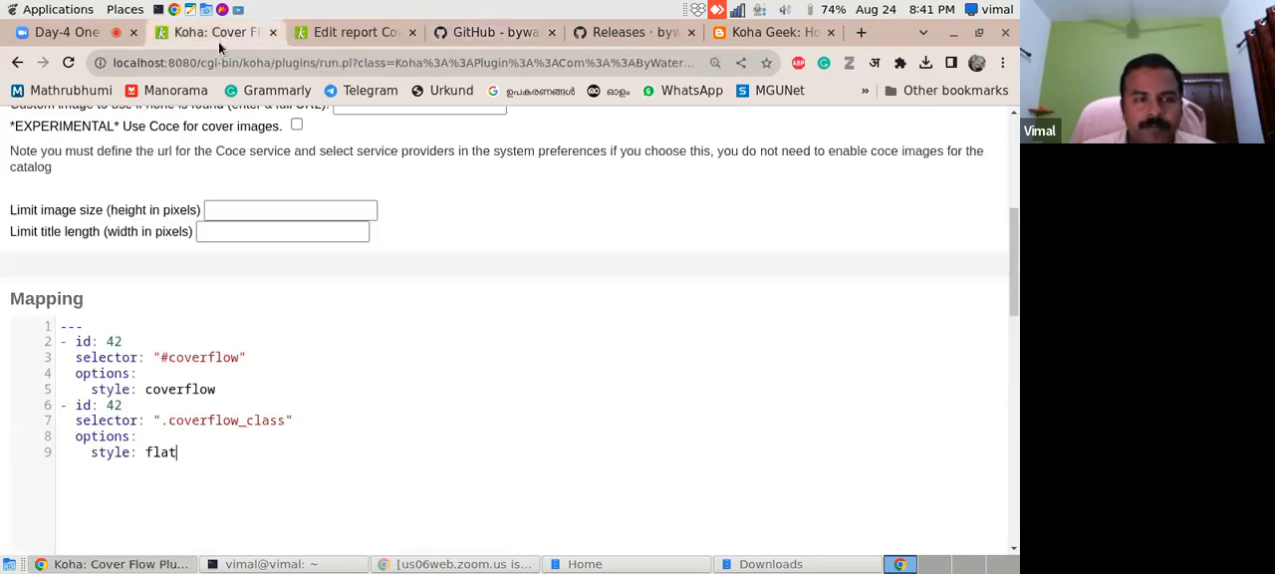
drag(1012, 304, 979, 234)
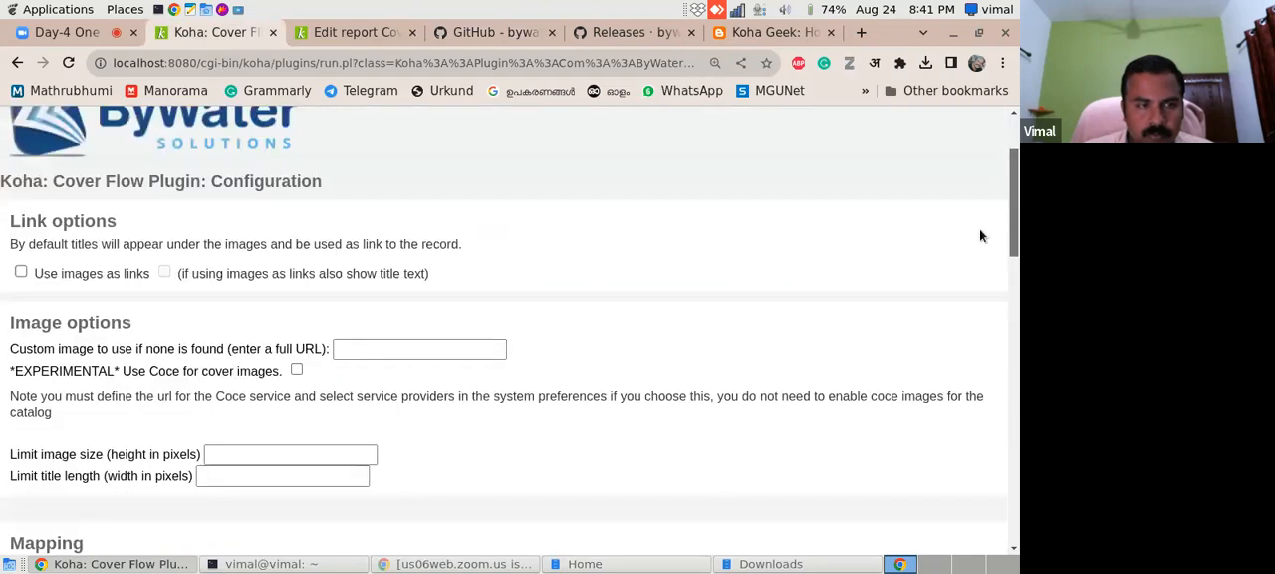
click(478, 32)
drag(1012, 335, 1007, 426)
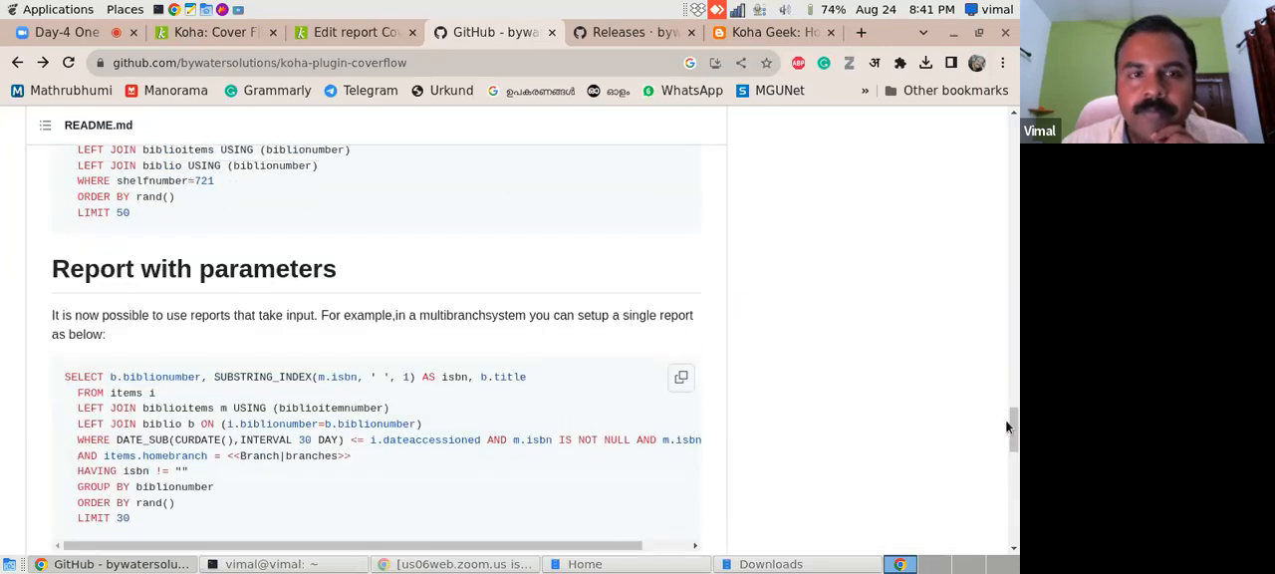
click(207, 32)
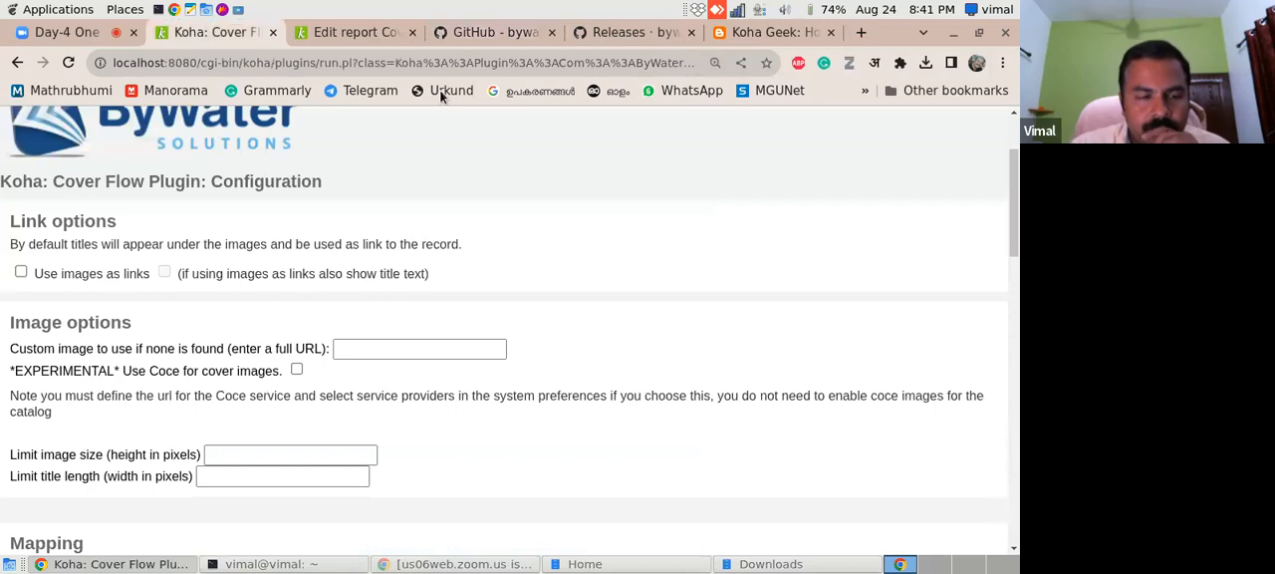
- Search Google for "koha coverflow plugin" and open the LIBTECHNOPHILE post on setting it up, at its "Configure the plugin" section
click(862, 33)
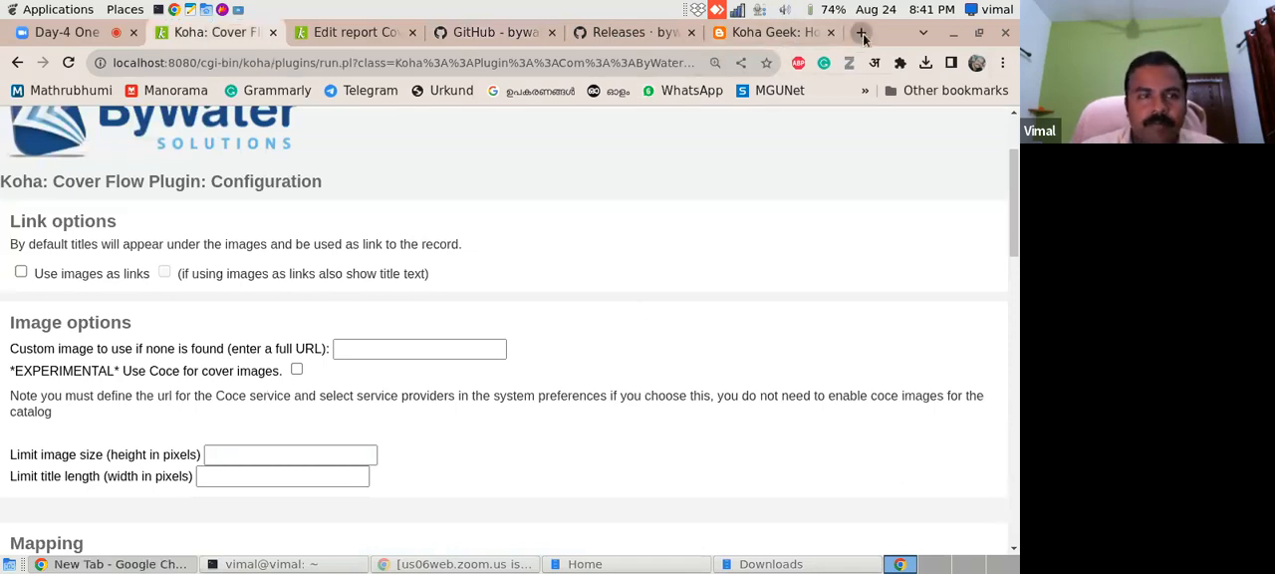
text(koha cover)
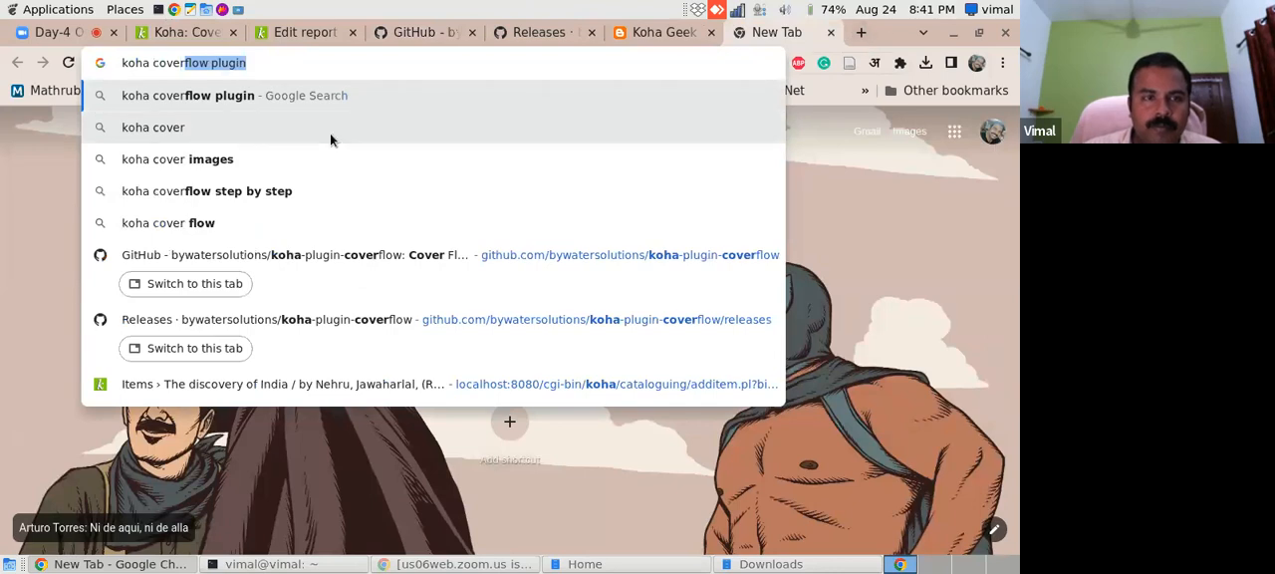
click(253, 97)
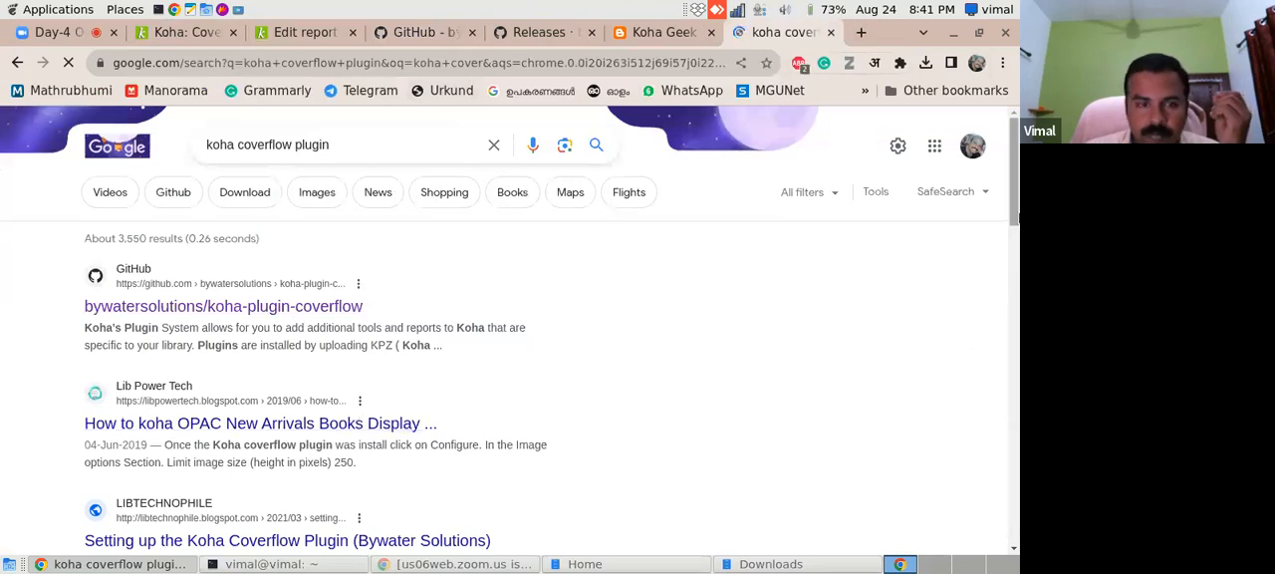
scroll(343, 389, down, 2)
click(341, 379)
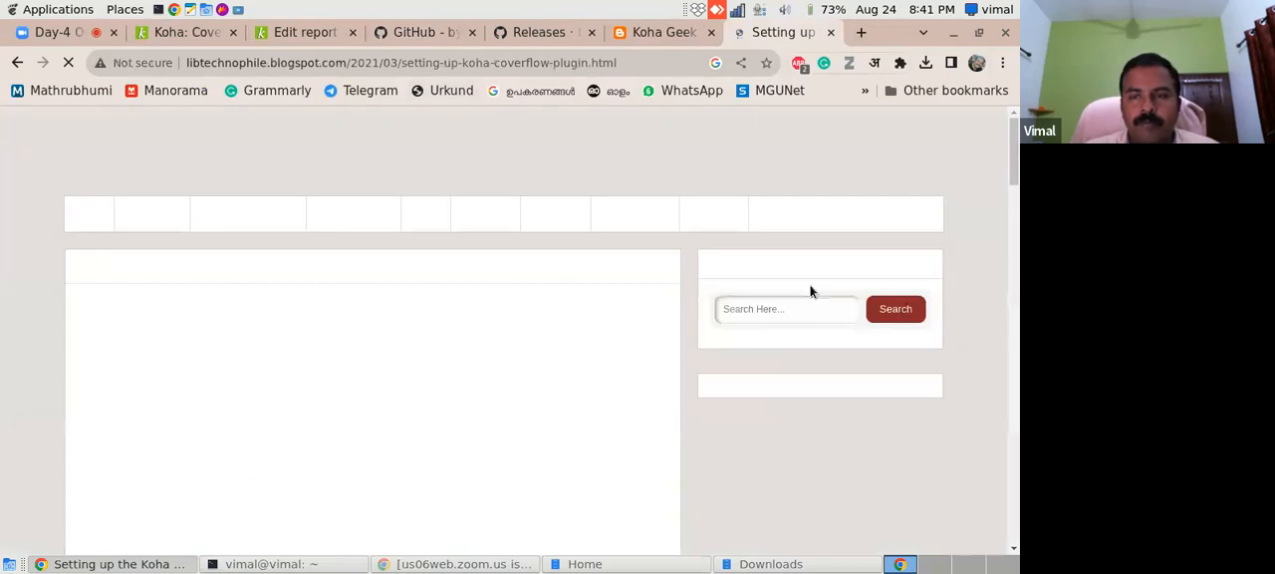
drag(1013, 153, 1008, 305)
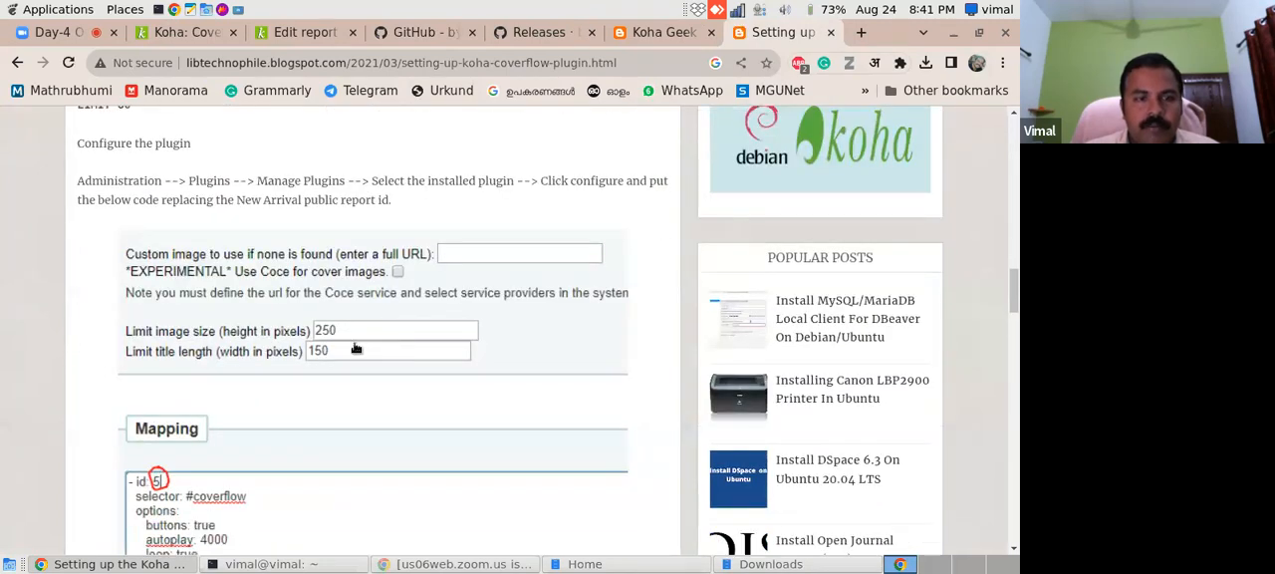
- Set the plugin's image size limit to 250 pixels high and the title length limit to 150 pixels wide
click(194, 41)
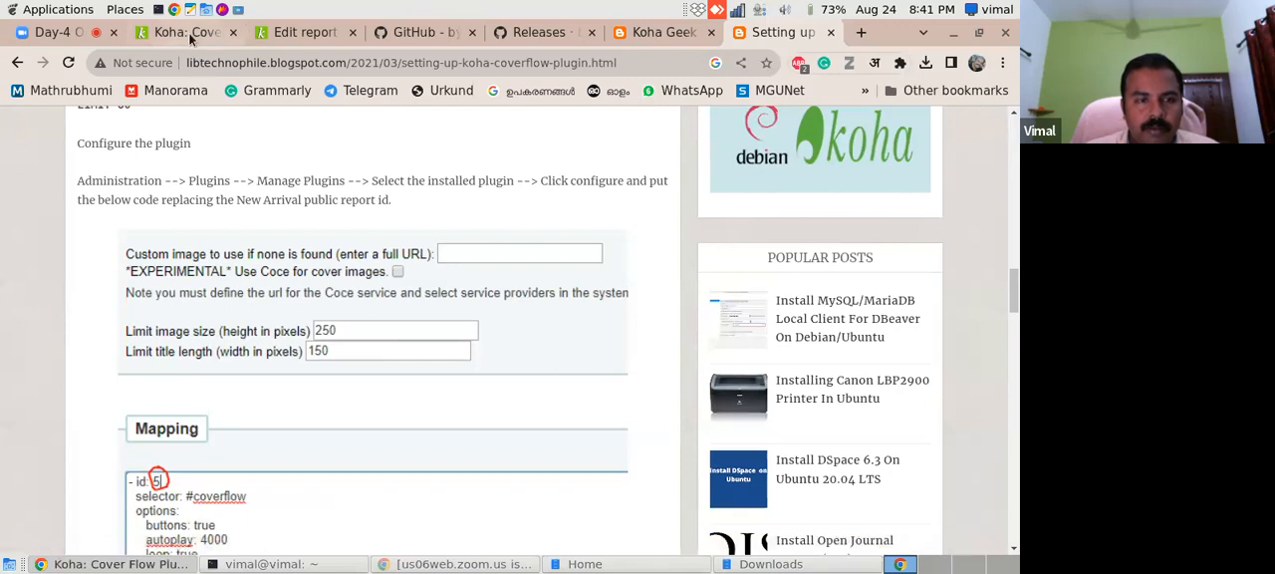
click(275, 456)
text(250)
click(277, 479)
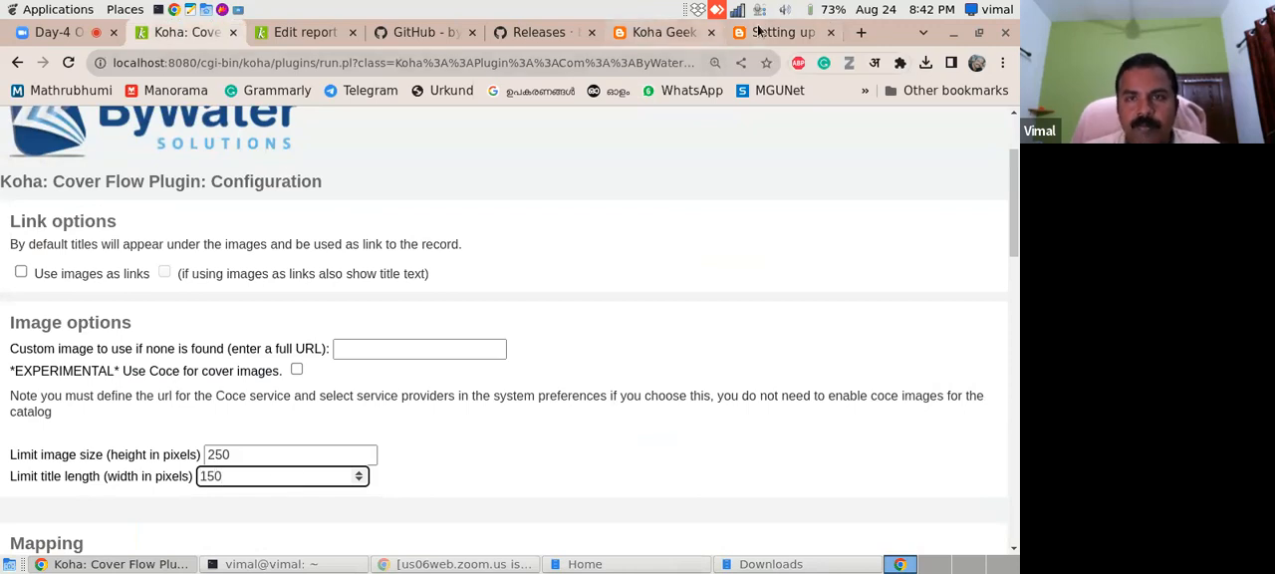
- Compare the blog guide's mapping example and OPAC instructions with the README example and the plugin's Mapping content
click(539, 32)
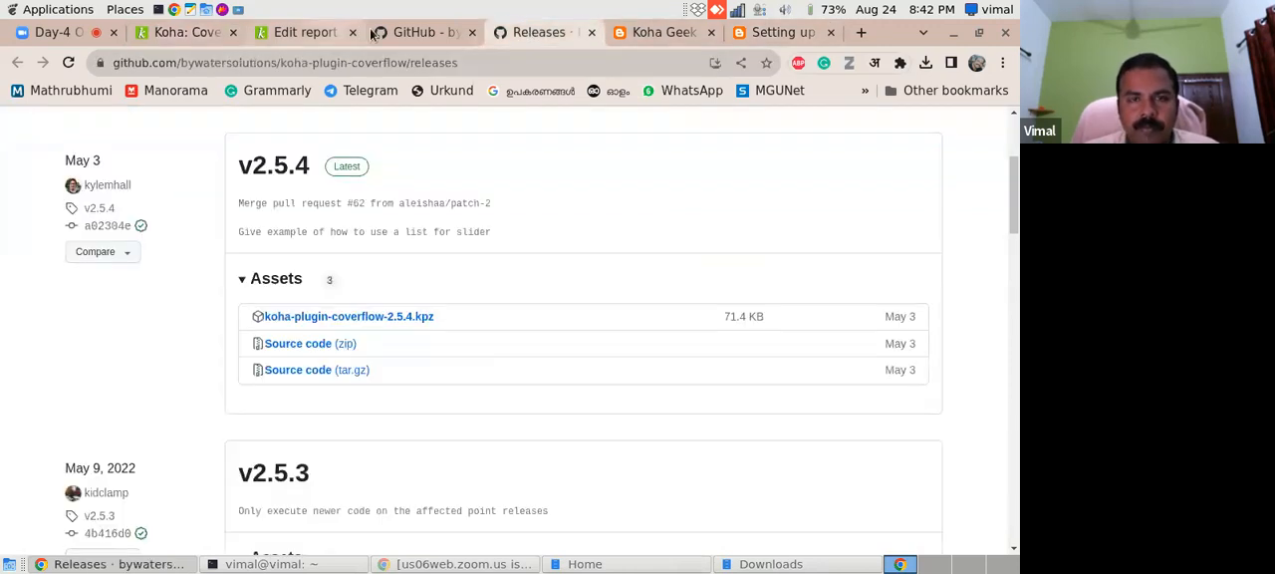
click(678, 32)
click(779, 32)
drag(1014, 289, 1015, 315)
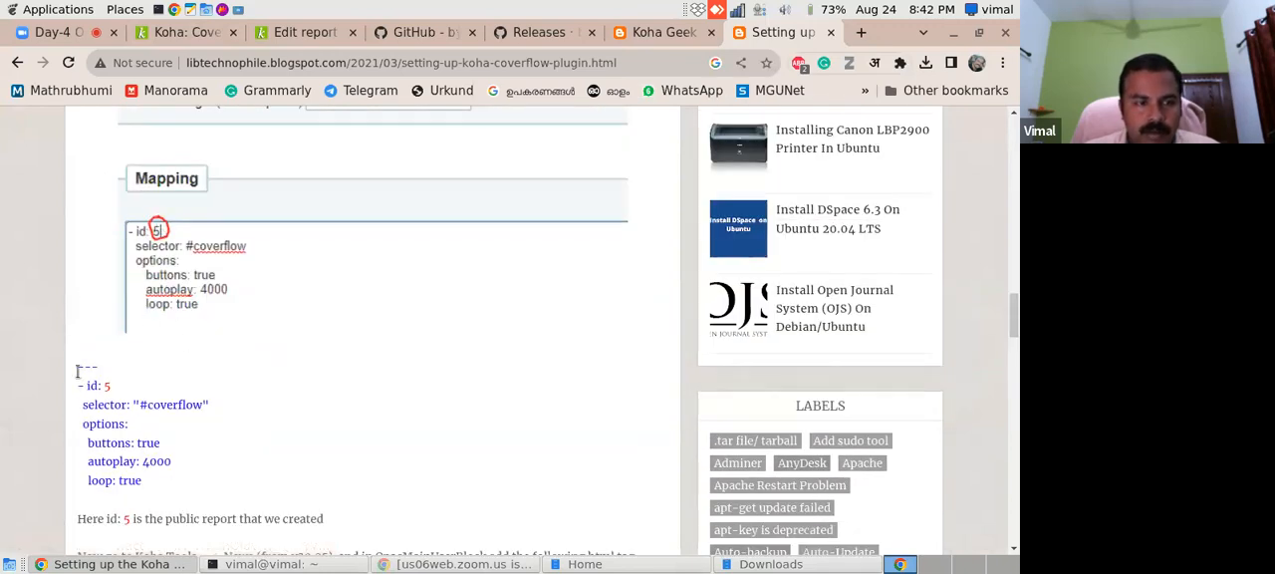
drag(81, 369, 108, 379)
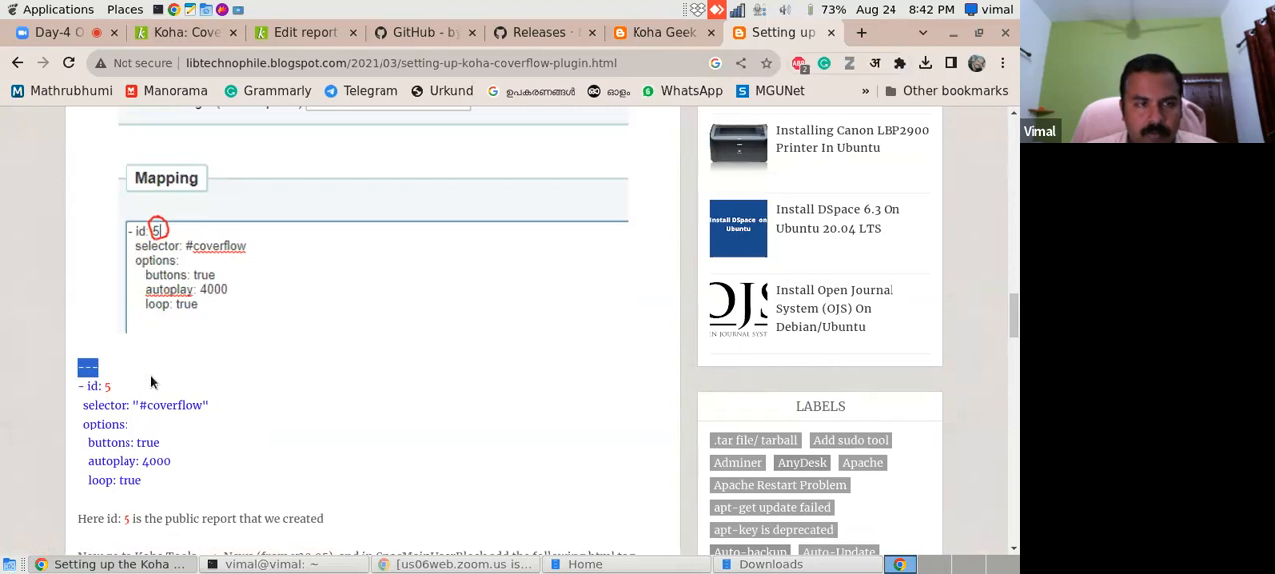
click(299, 33)
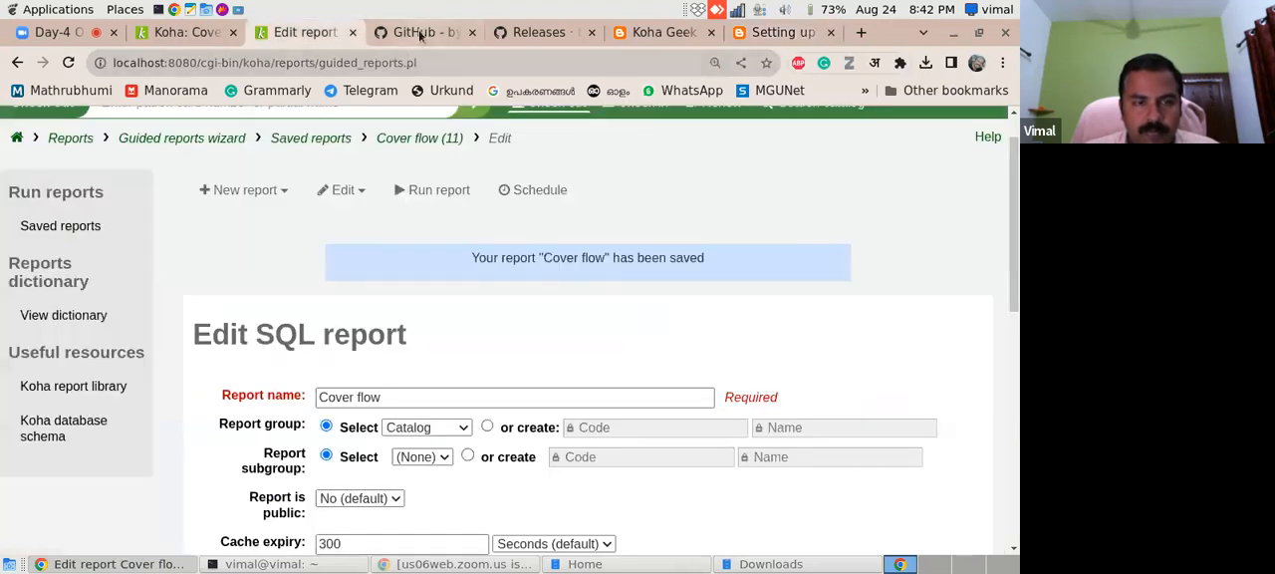
click(421, 33)
drag(1011, 418, 1014, 341)
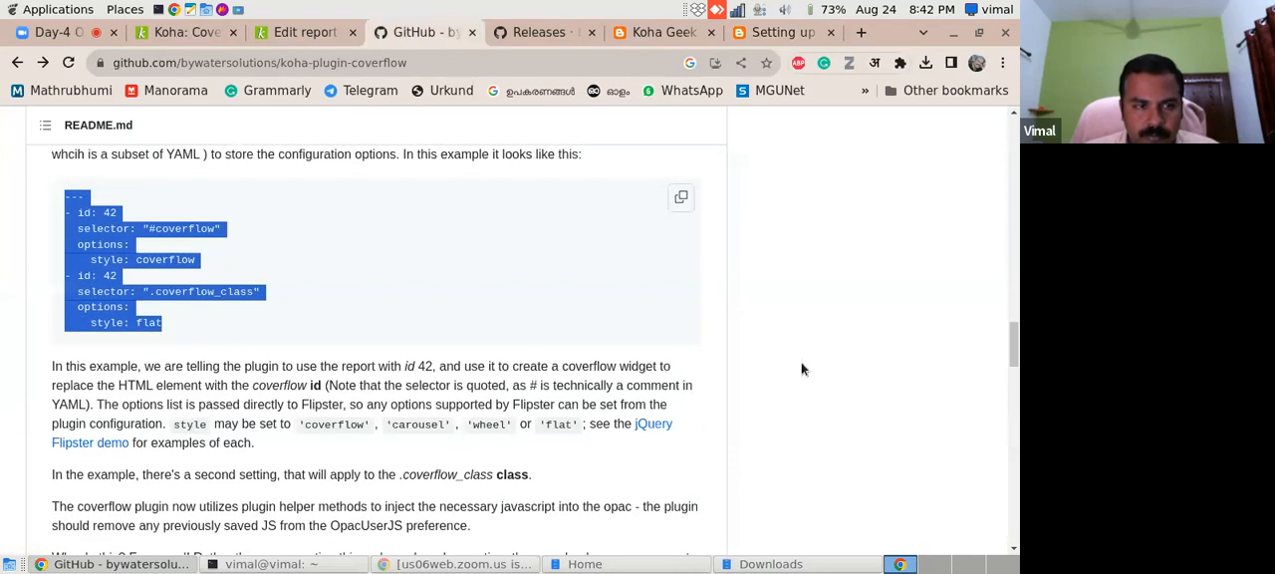
click(173, 38)
drag(1013, 250, 1003, 327)
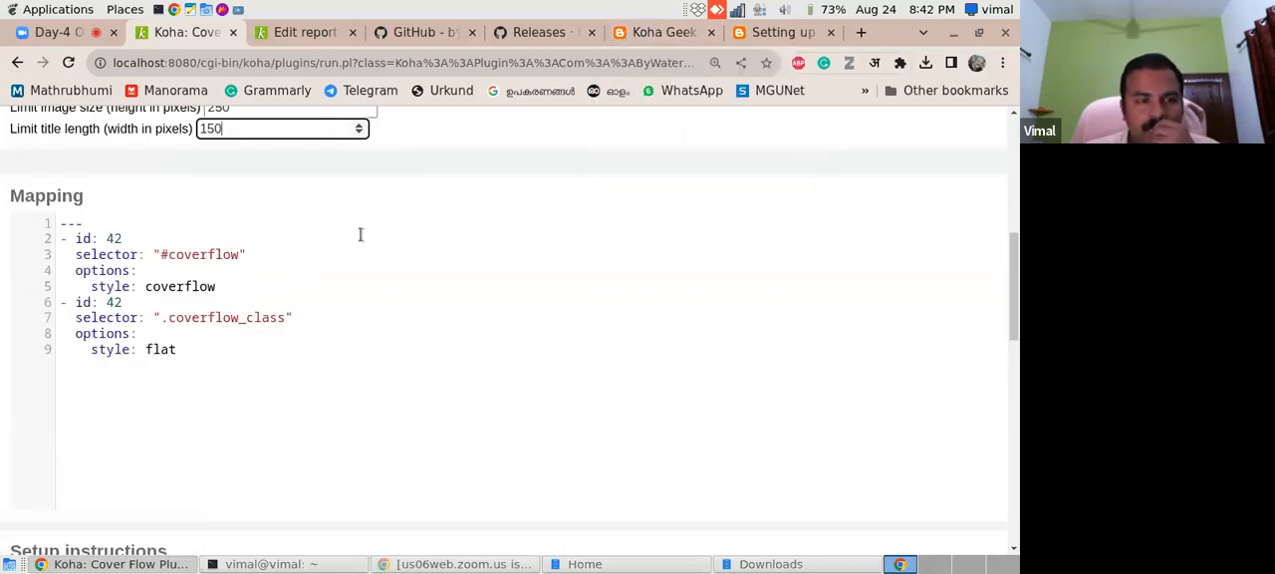
click(793, 38)
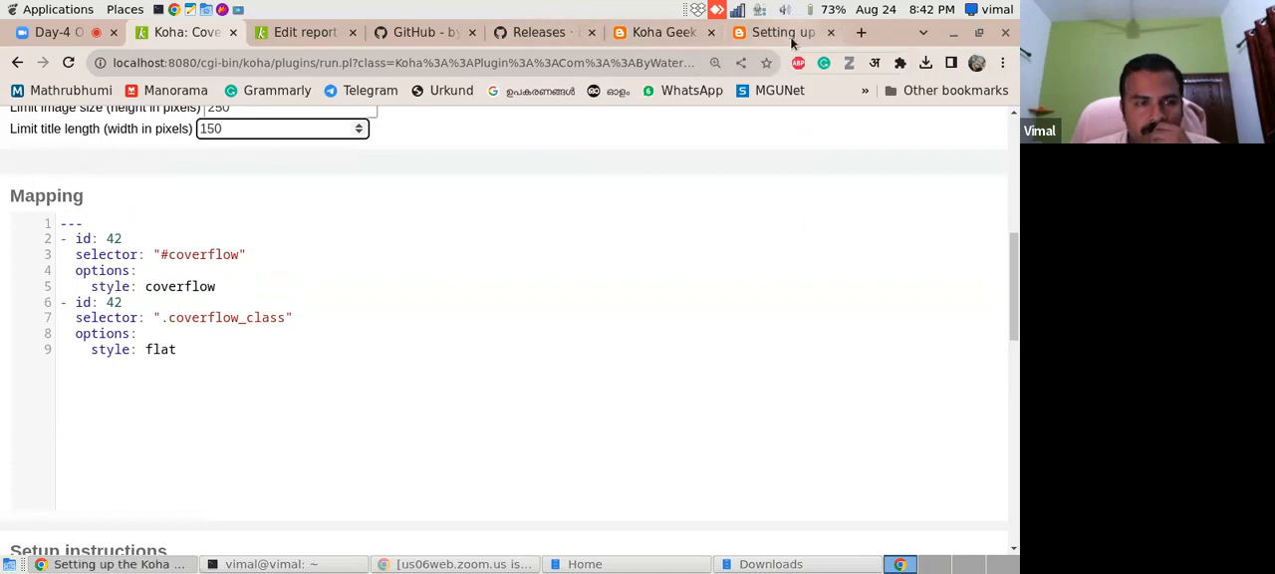
drag(1014, 322, 1013, 331)
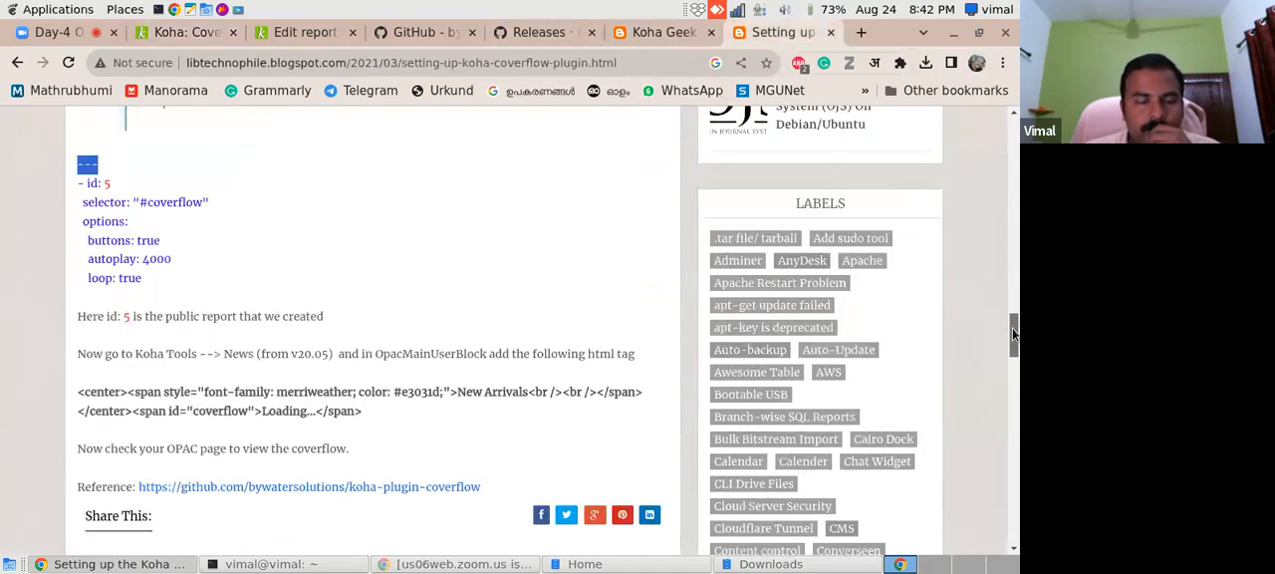
- Resave the Cover flow SQL report and list the saved reports sorted by ID in descending order
click(295, 33)
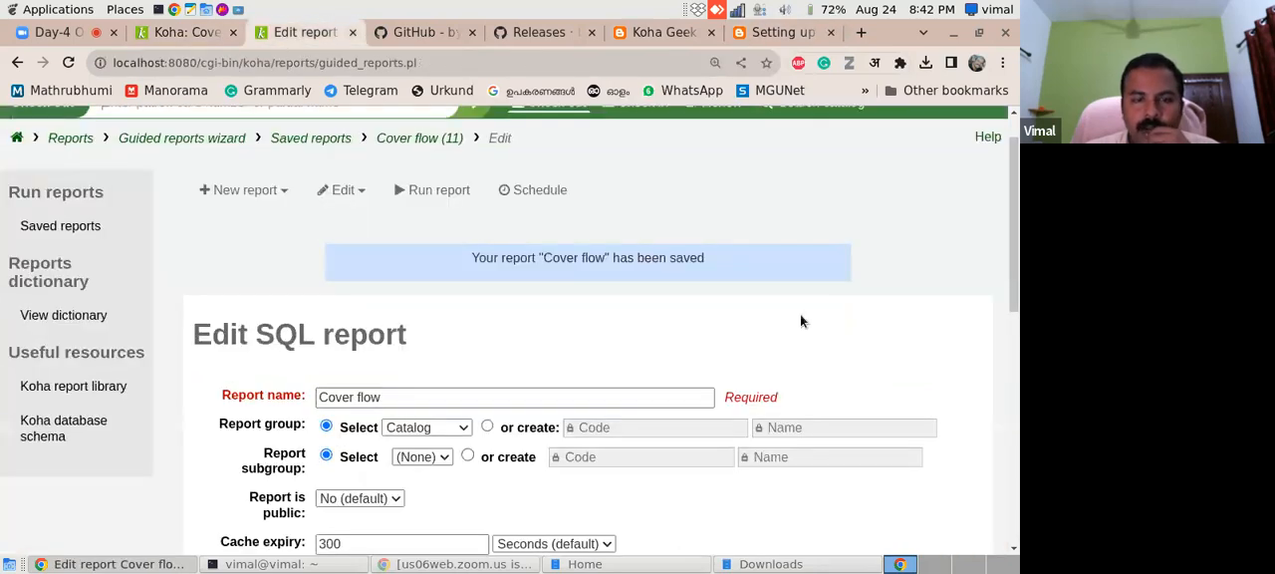
drag(1014, 282, 1011, 505)
click(246, 466)
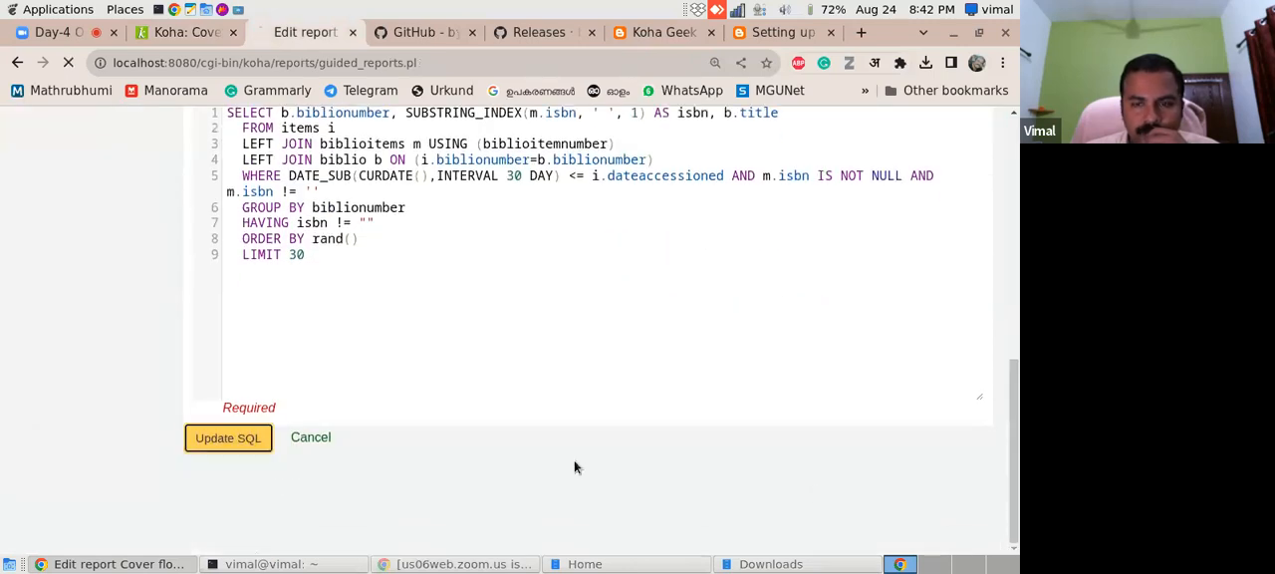
drag(1014, 433, 1014, 199)
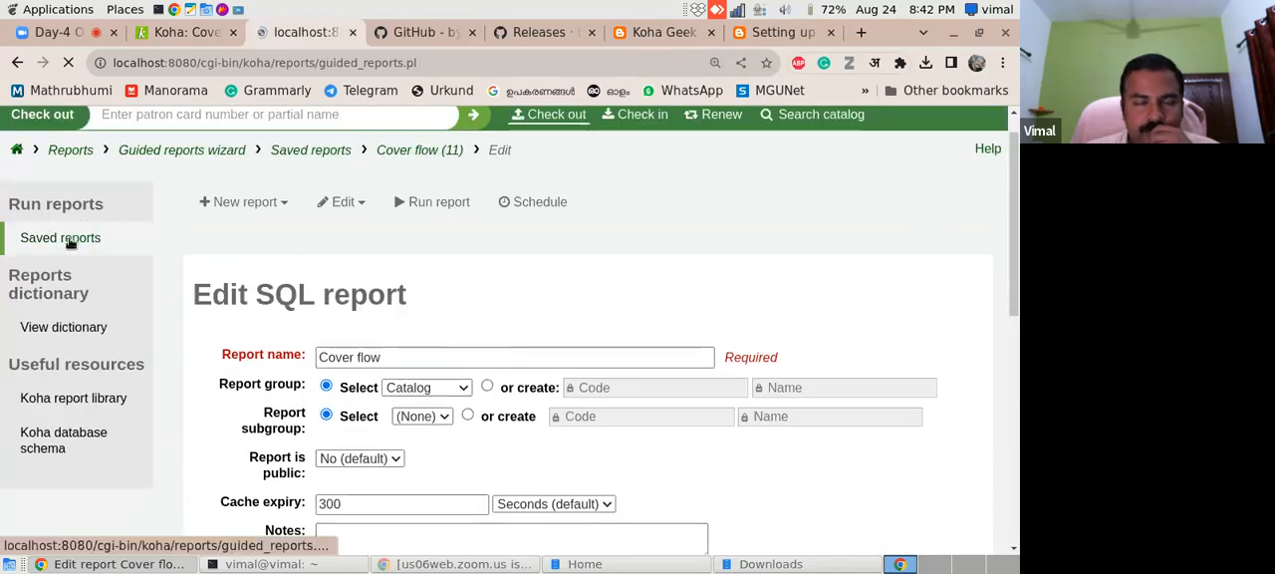
click(68, 278)
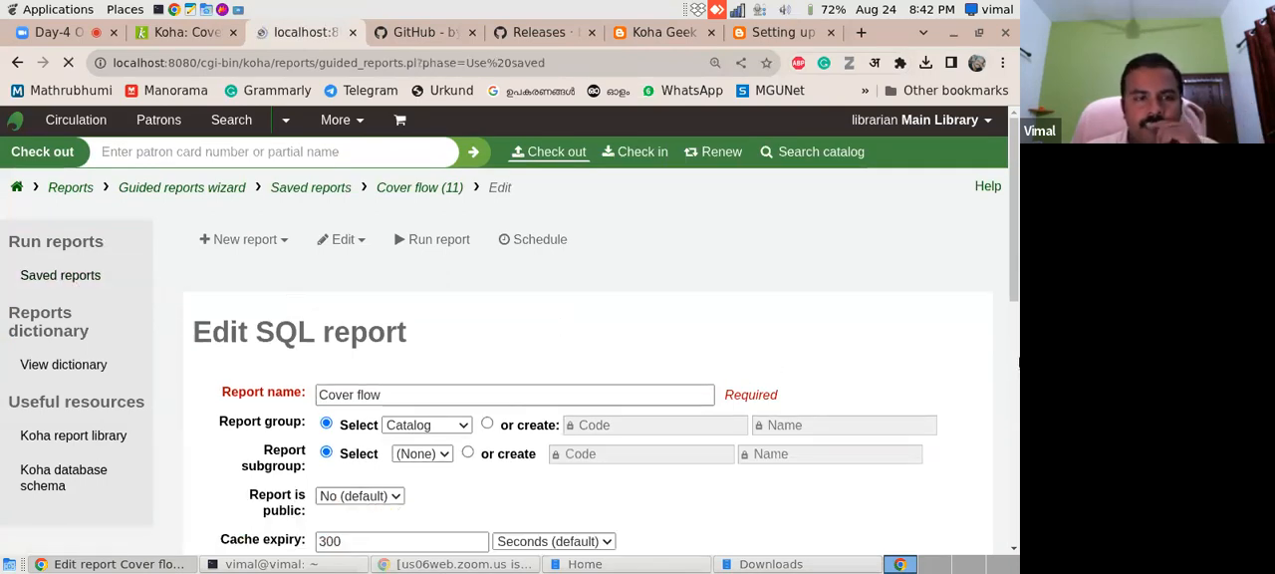
scroll(1008, 227, down, 1)
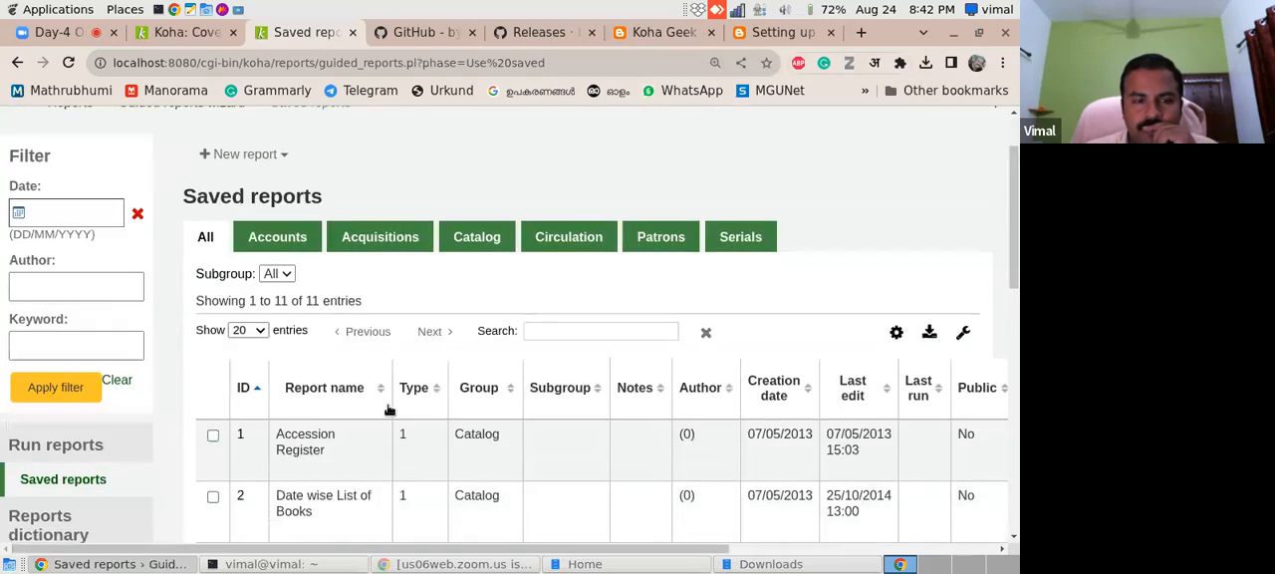
click(252, 387)
- Set the report id to 11 in both the "#coverflow" and ".coverflow_class" entries of the plugin's Mapping
click(187, 34)
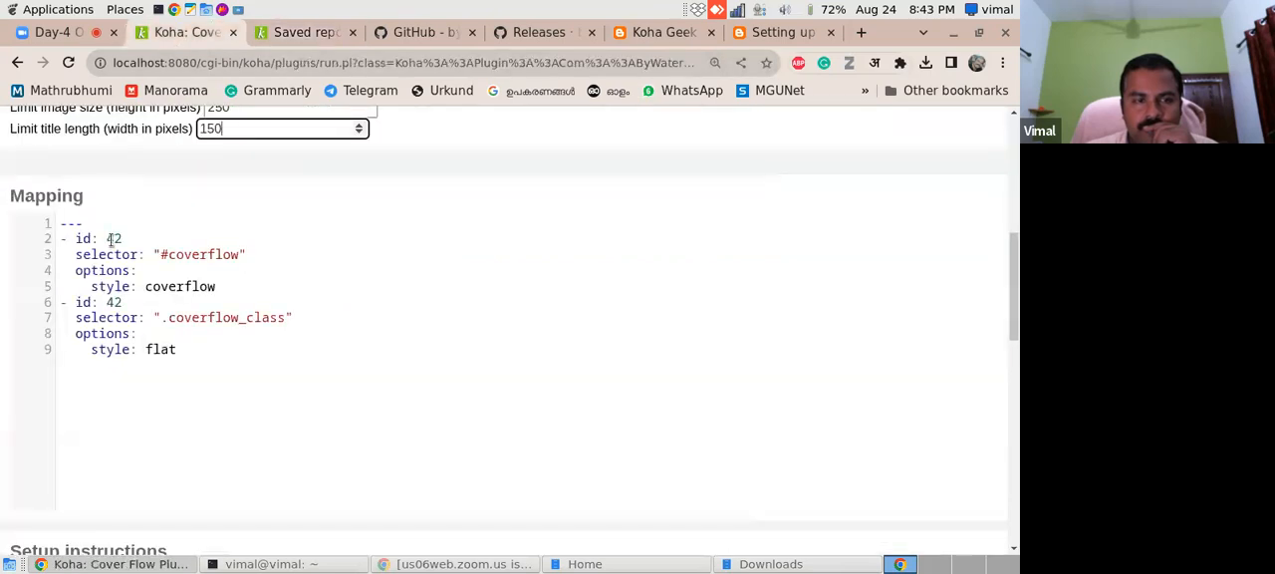
double_click(112, 238)
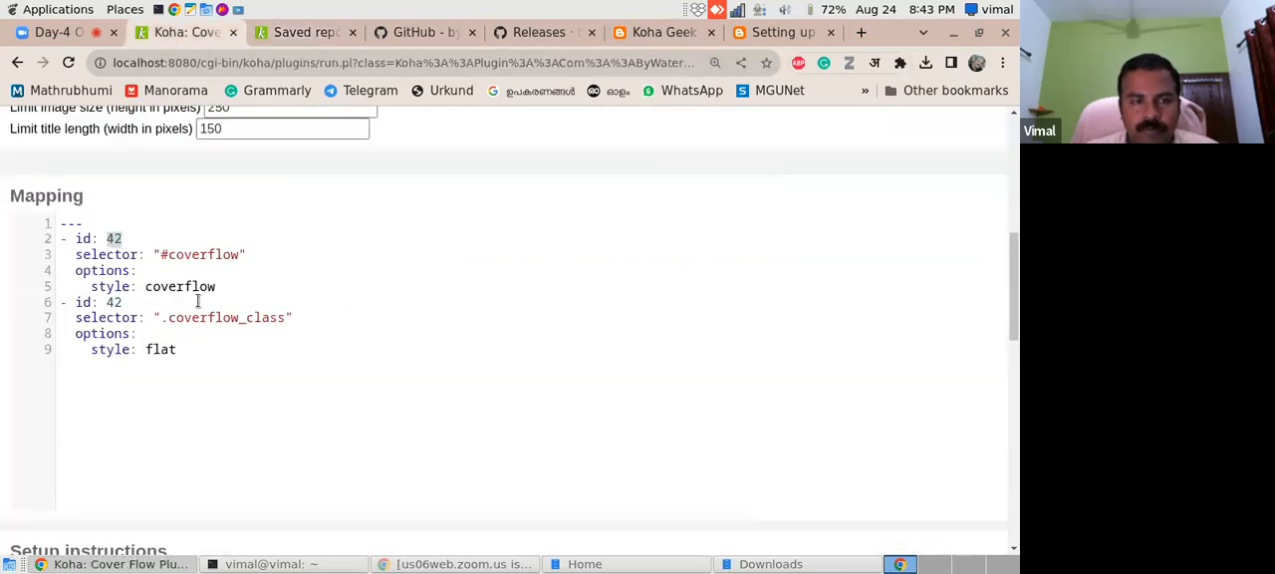
click(761, 36)
drag(155, 282, 80, 177)
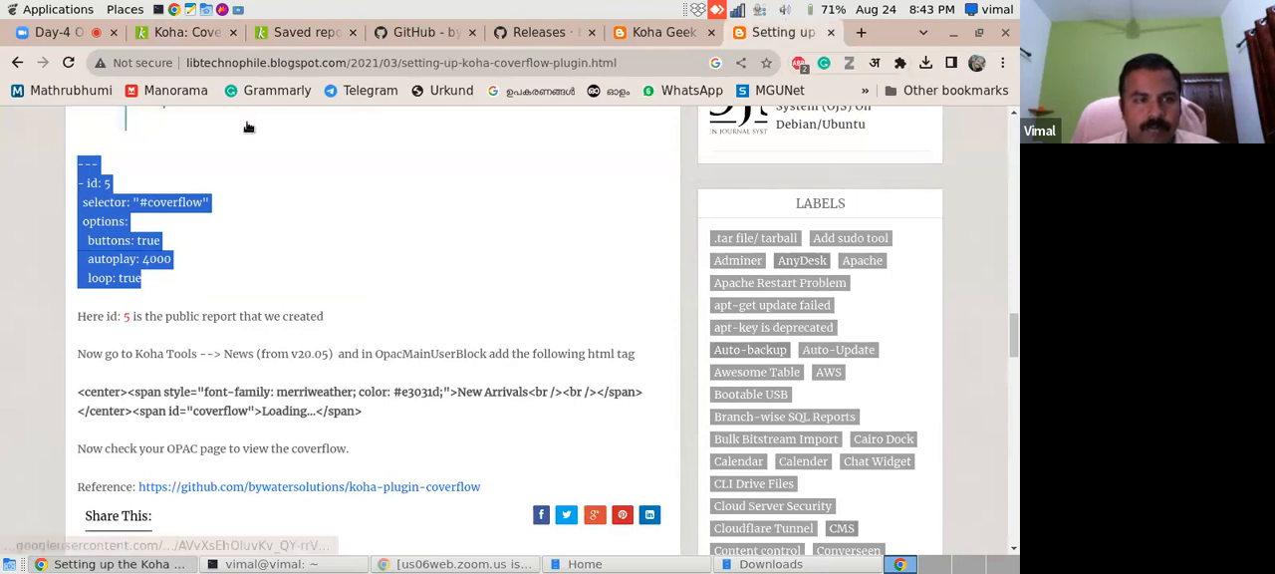
click(181, 35)
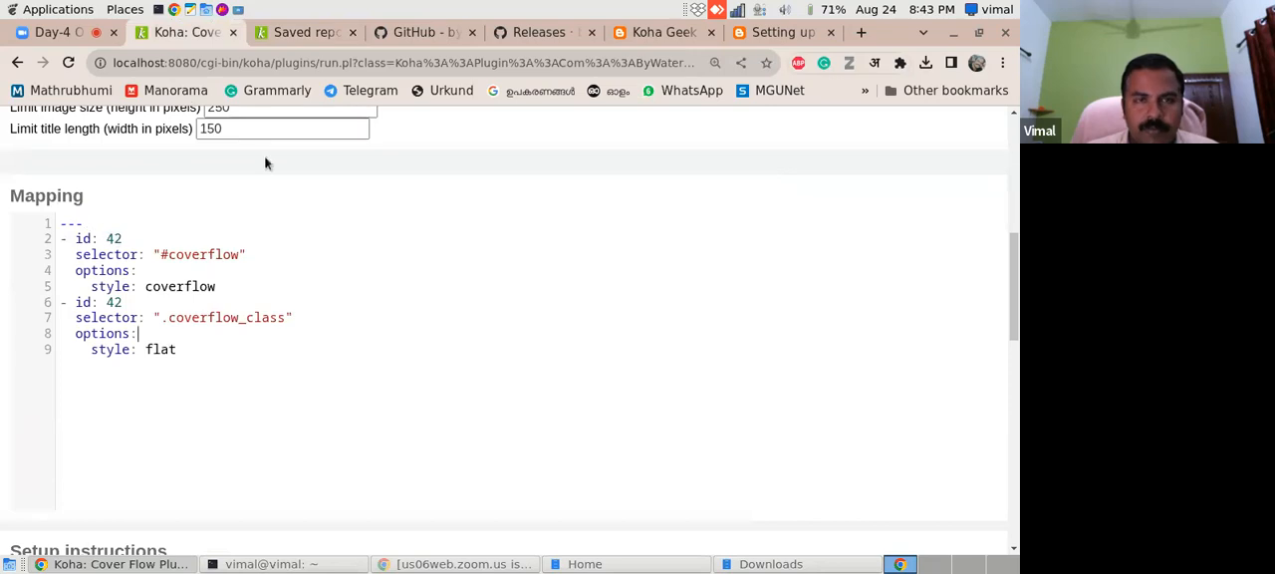
click(306, 36)
click(190, 38)
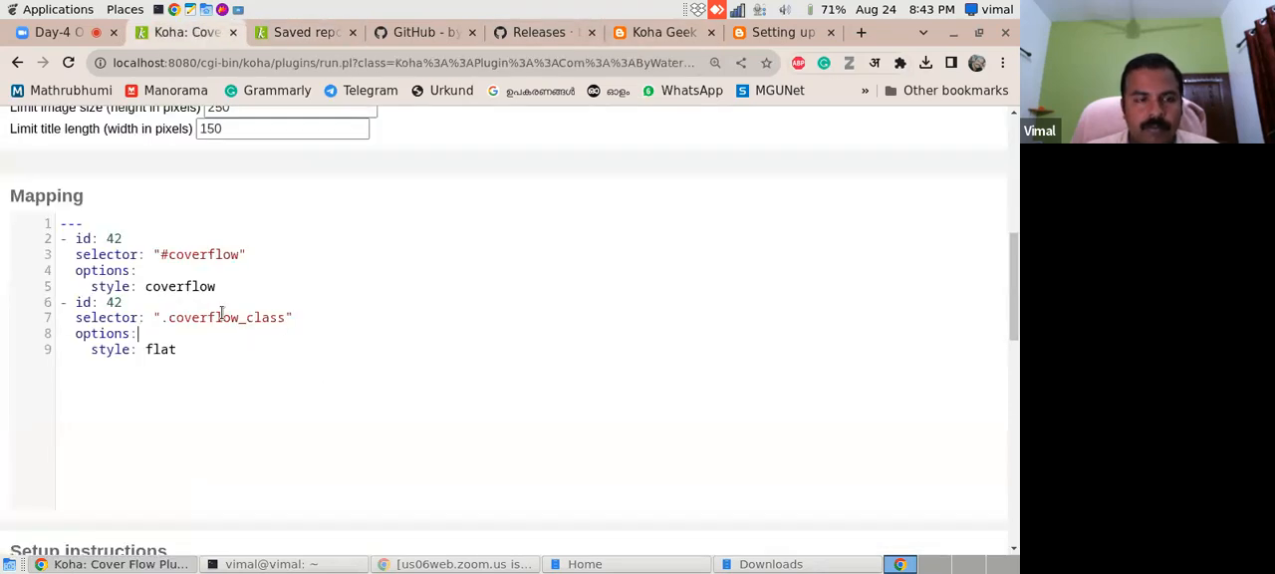
double_click(115, 238)
text(11)
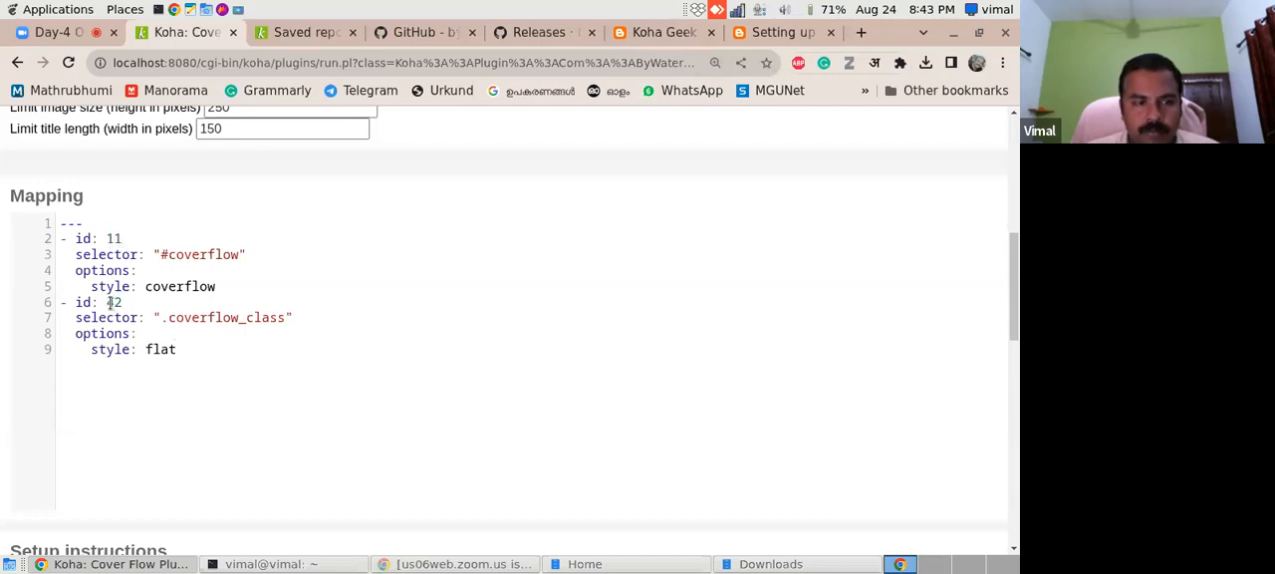
text(11)
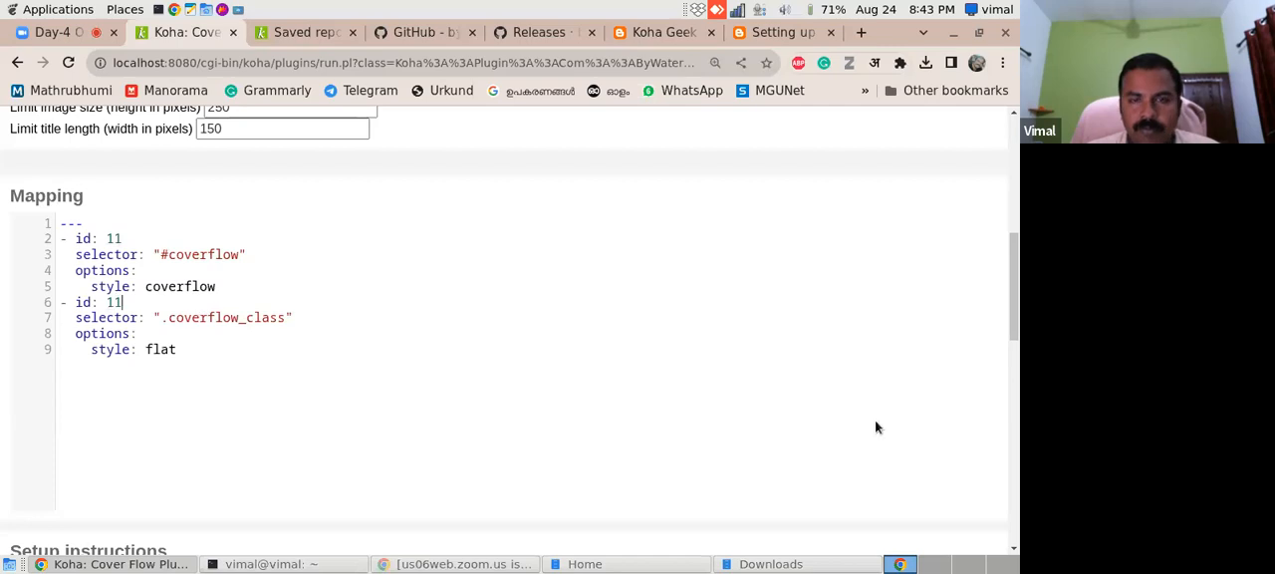
- Review the blog guide, the saved reports list, the plugin's setup instructions and the README's section on generating a public report
click(783, 32)
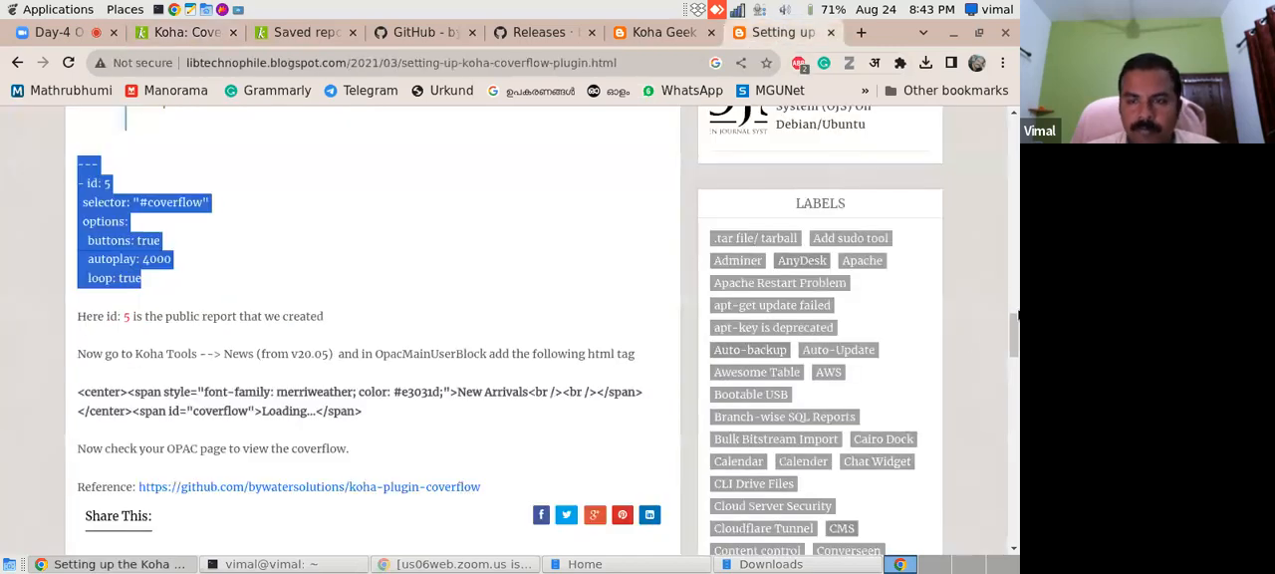
drag(1011, 329, 1007, 294)
click(155, 34)
click(299, 32)
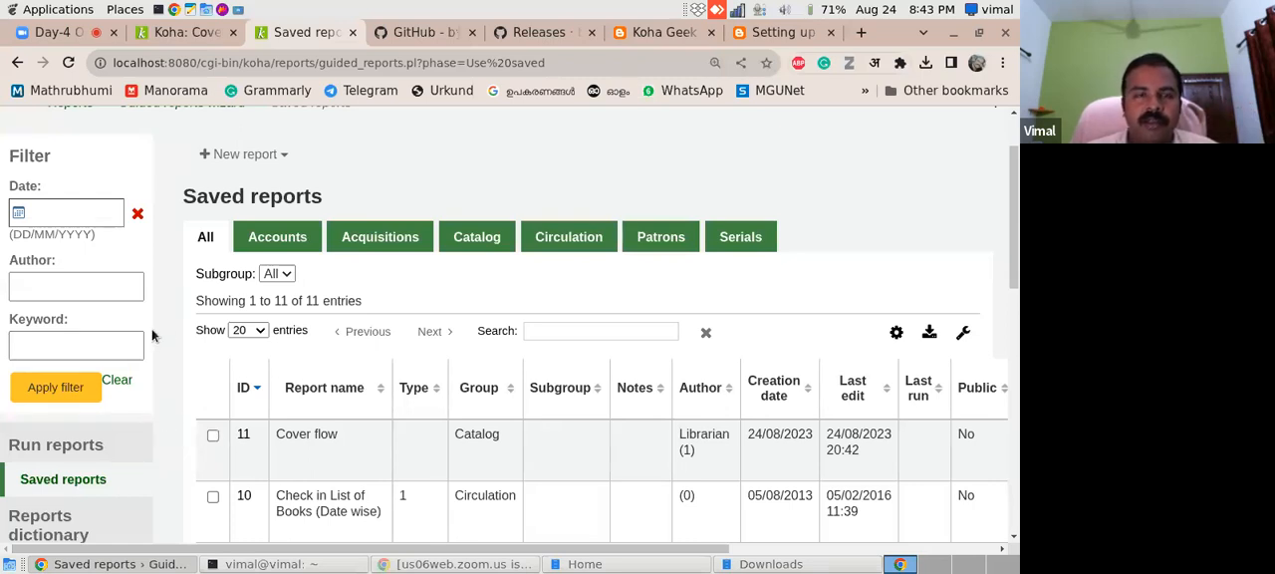
click(167, 32)
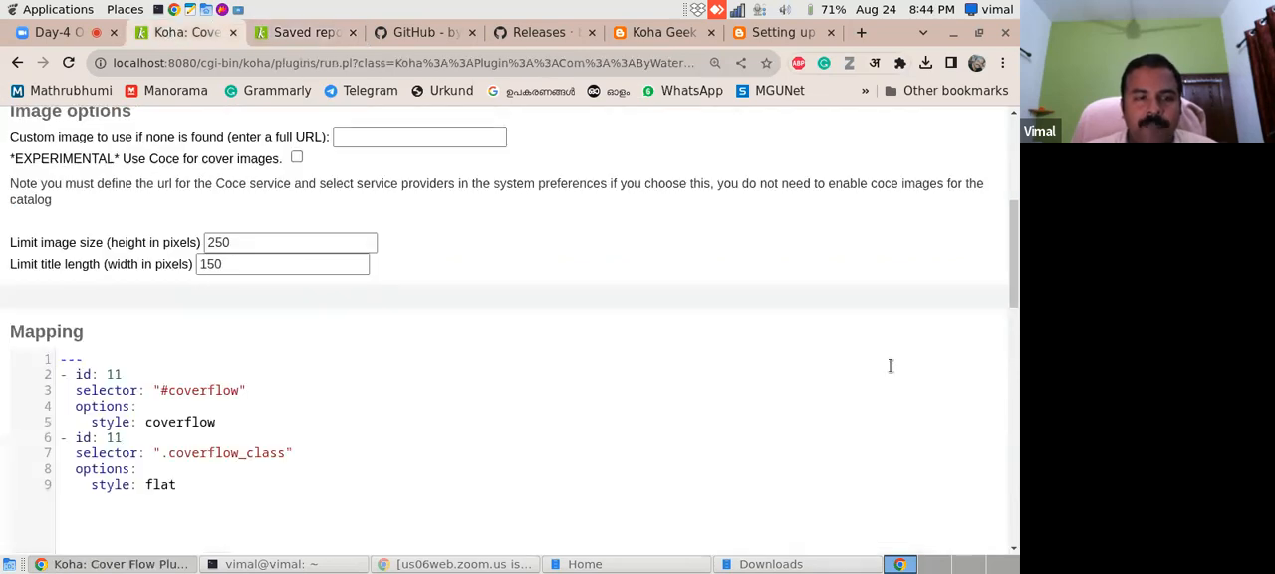
scroll(1007, 398, down, 10)
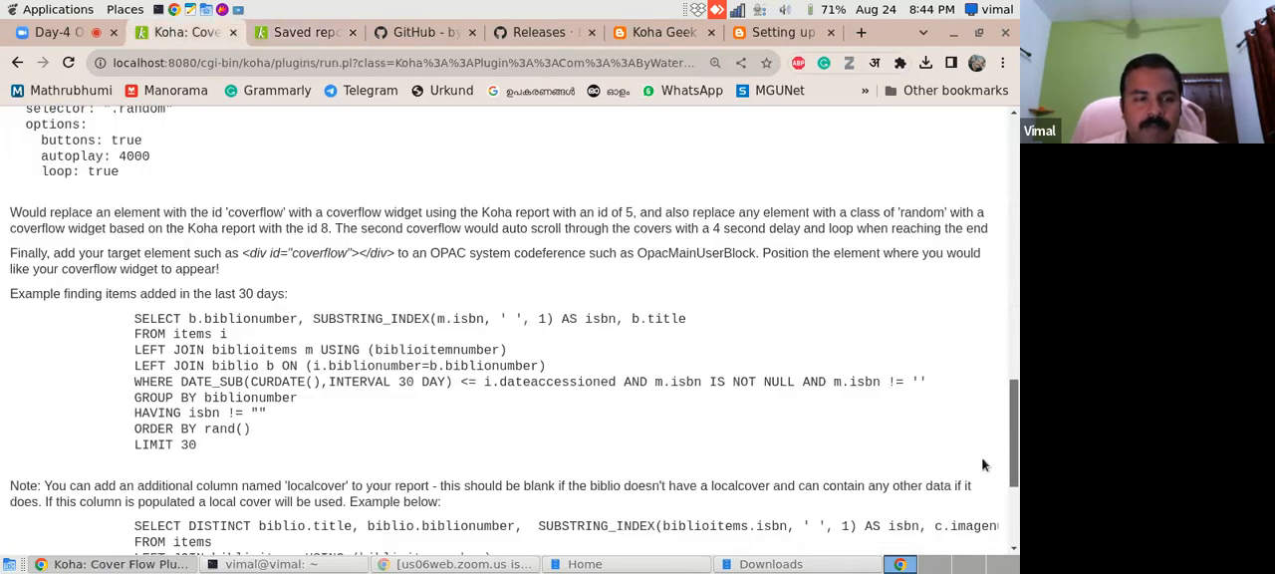
scroll(980, 478, down, 4)
drag(1016, 463, 1017, 148)
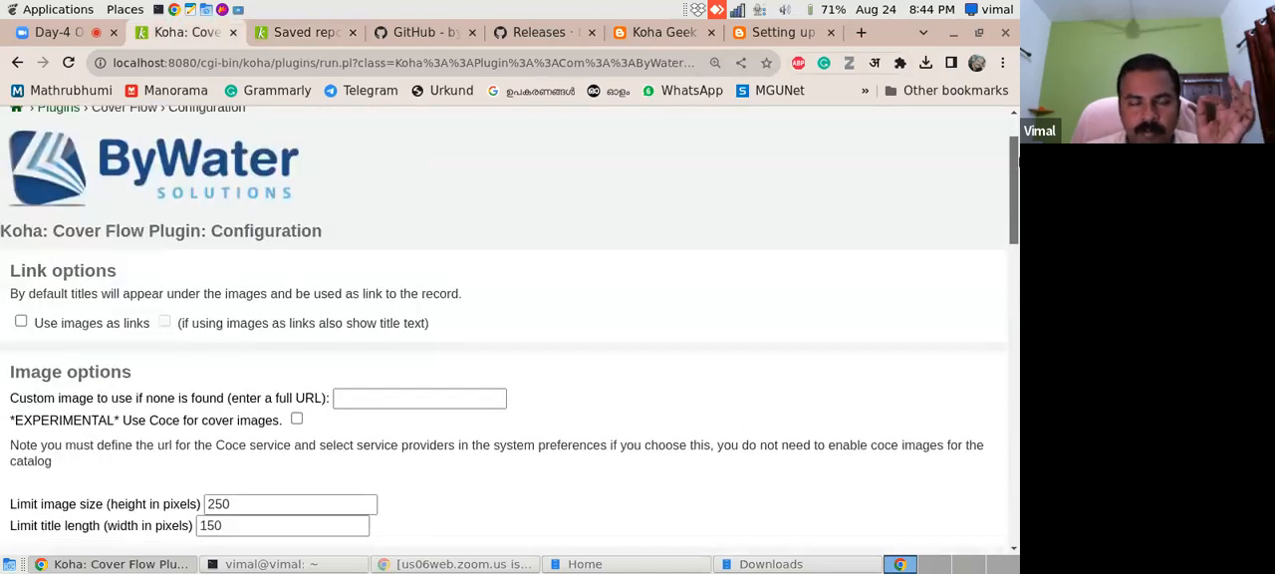
click(432, 30)
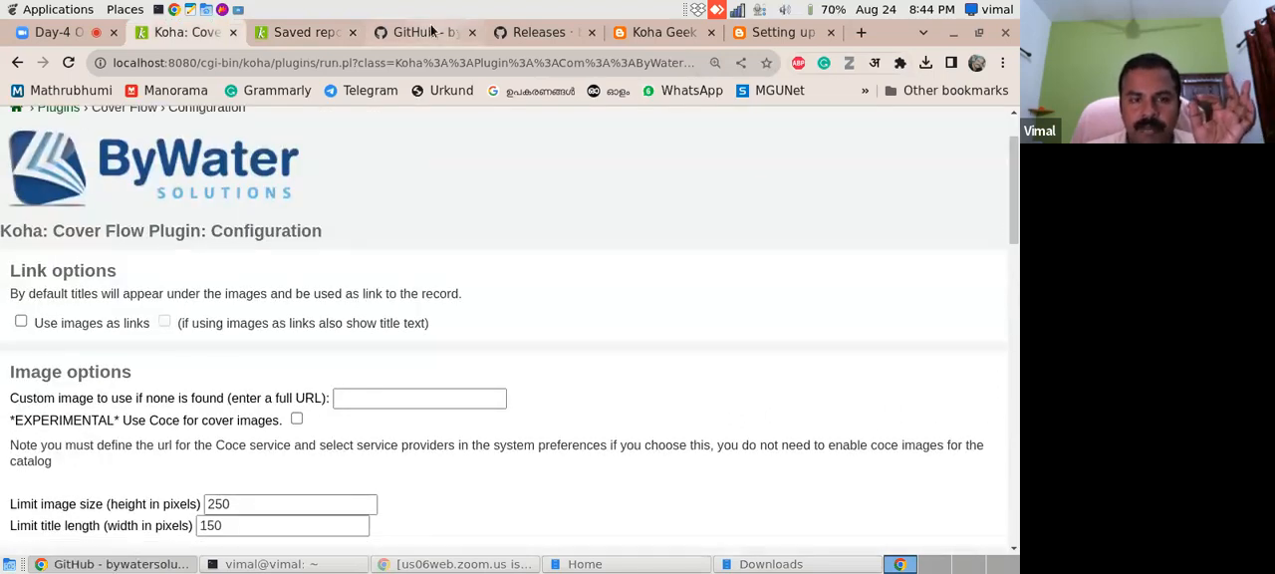
click(521, 31)
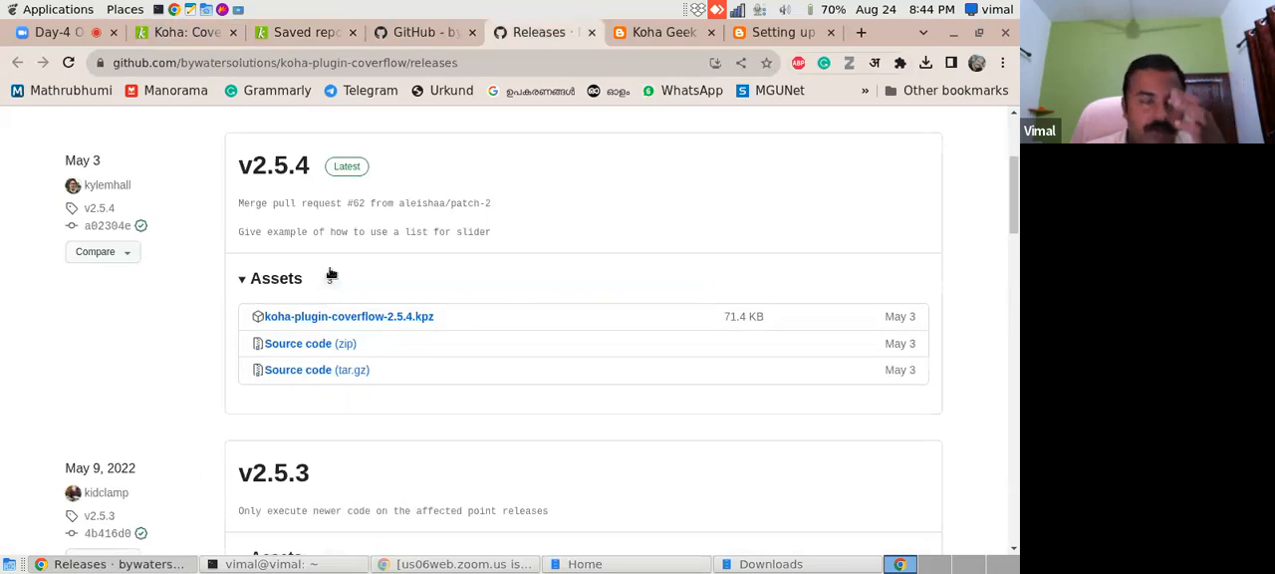
click(283, 33)
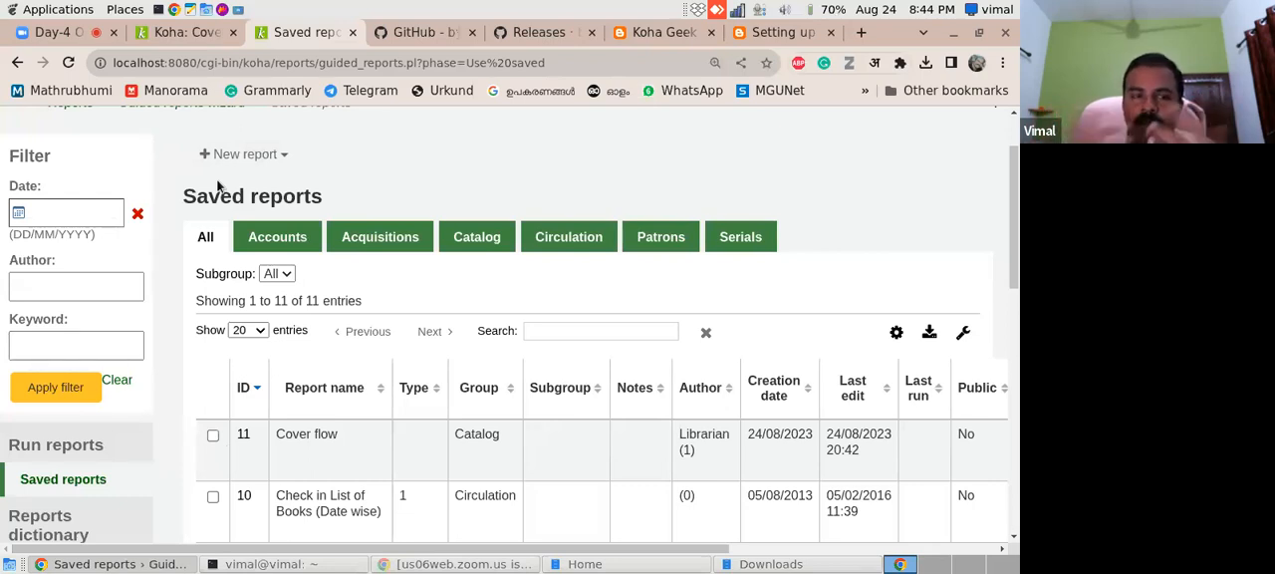
click(417, 32)
drag(1014, 349, 1011, 272)
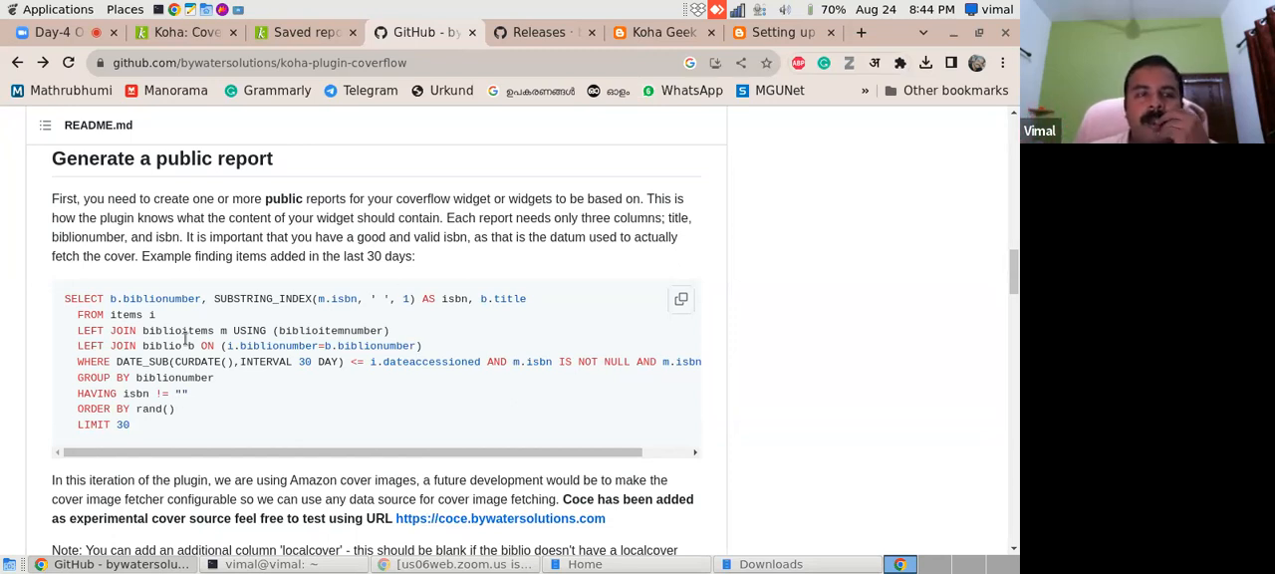
- Save the Cover Flow plugin configuration
click(168, 34)
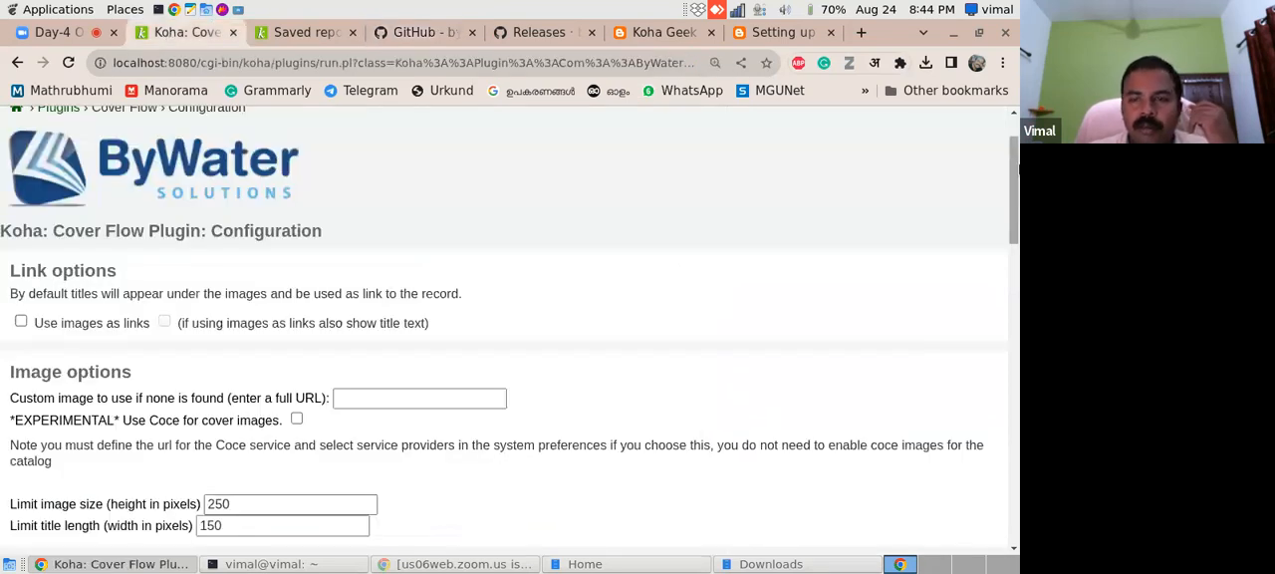
drag(1015, 167, 1016, 254)
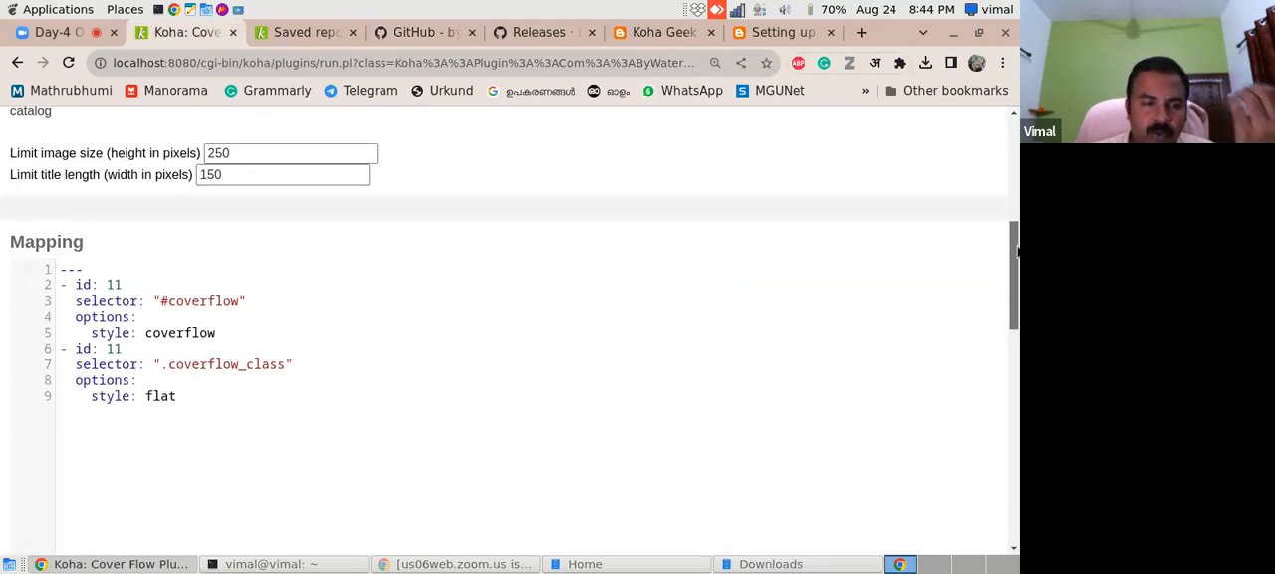
drag(1017, 254, 987, 511)
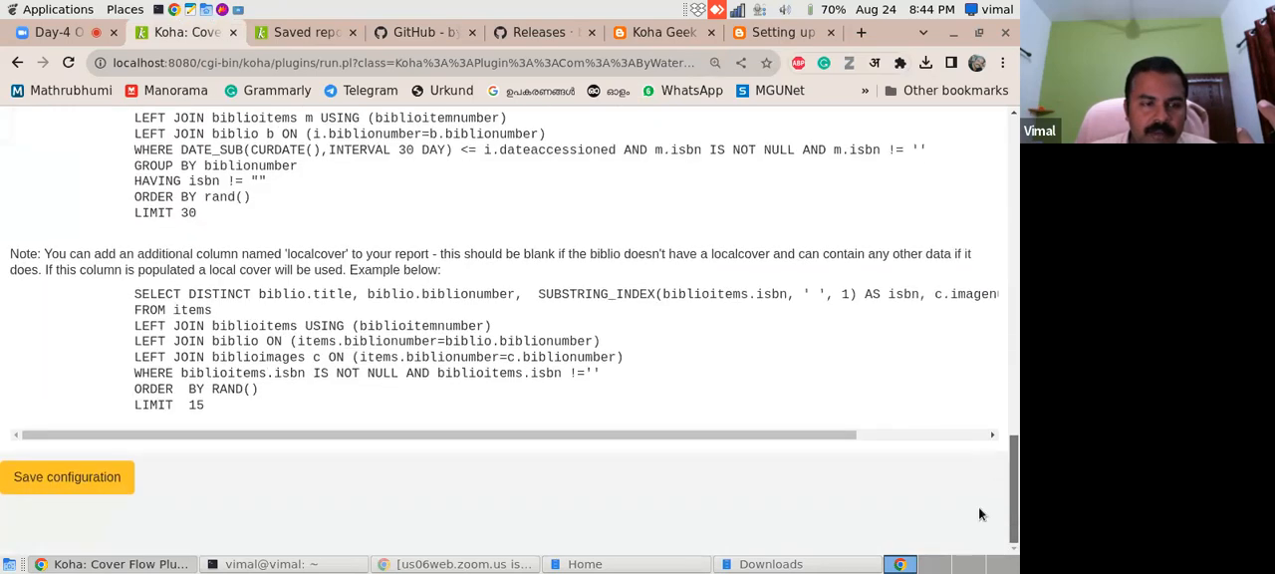
click(98, 485)
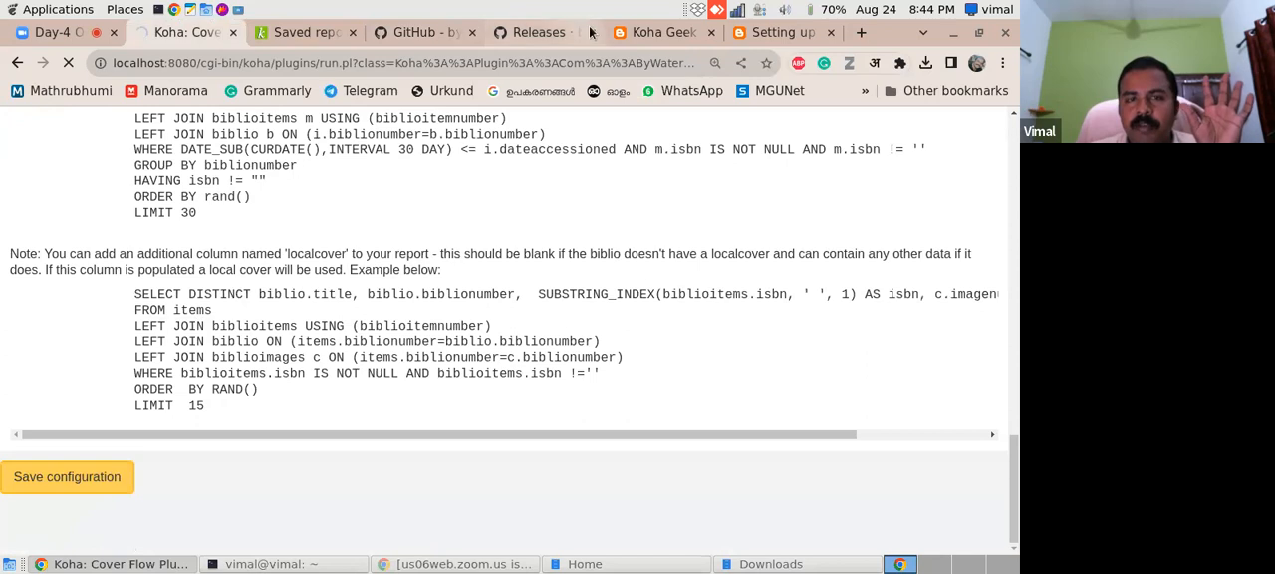
- Copy the New Arrivals coverflow HTML from the blog guide and compare it with the README's OpacMainUserBlock snippet
click(789, 35)
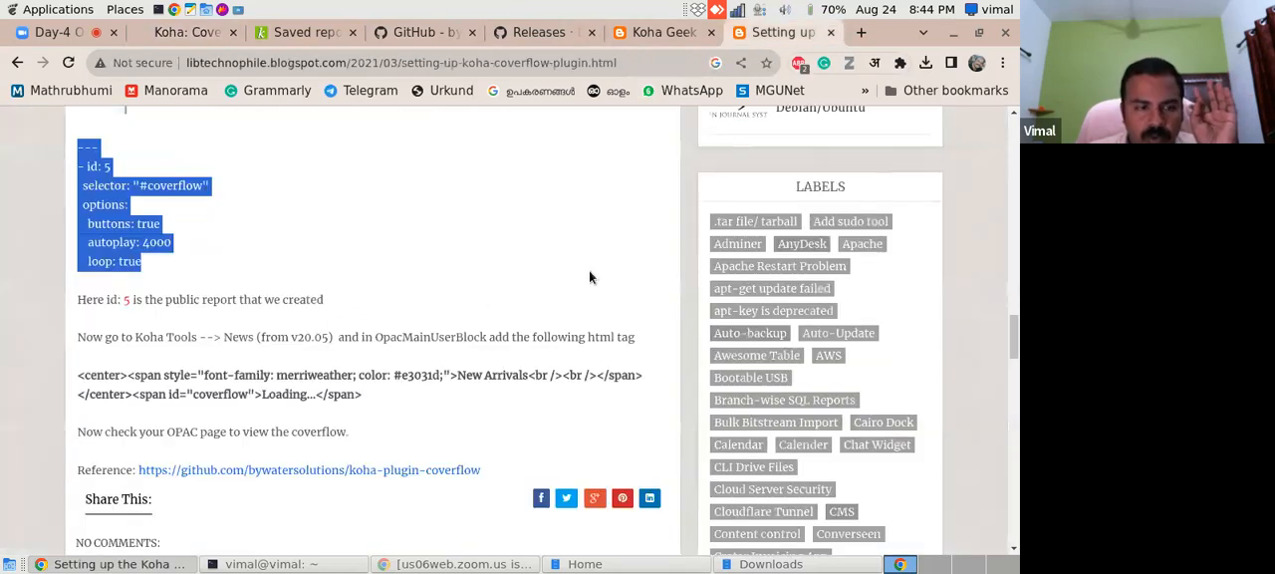
drag(78, 379, 370, 398)
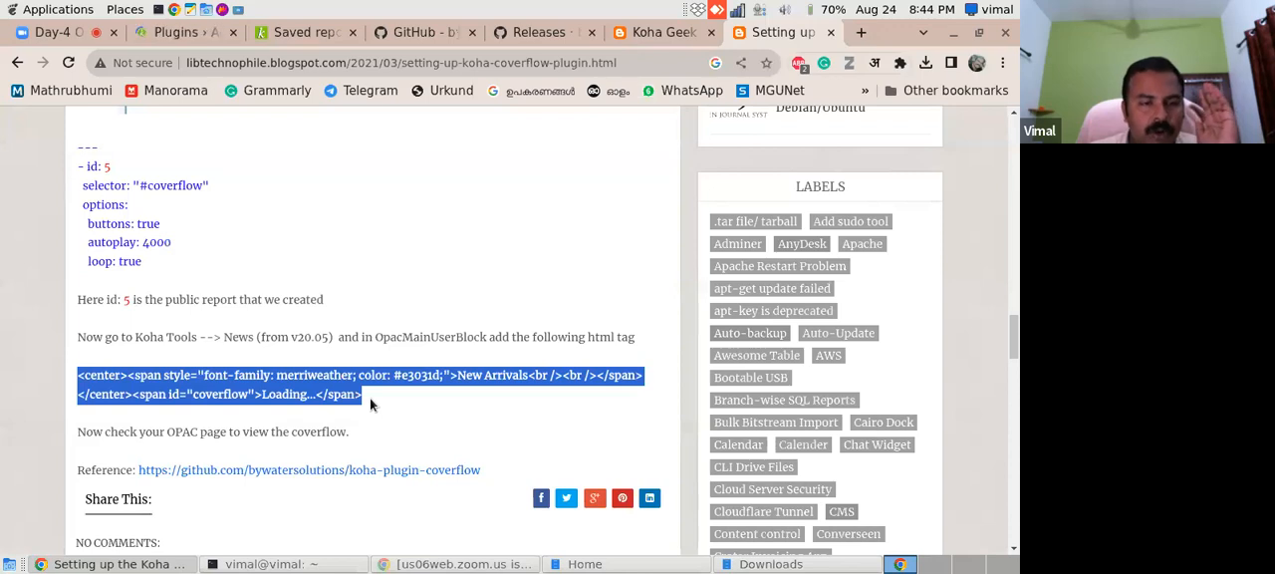
right_click(319, 385)
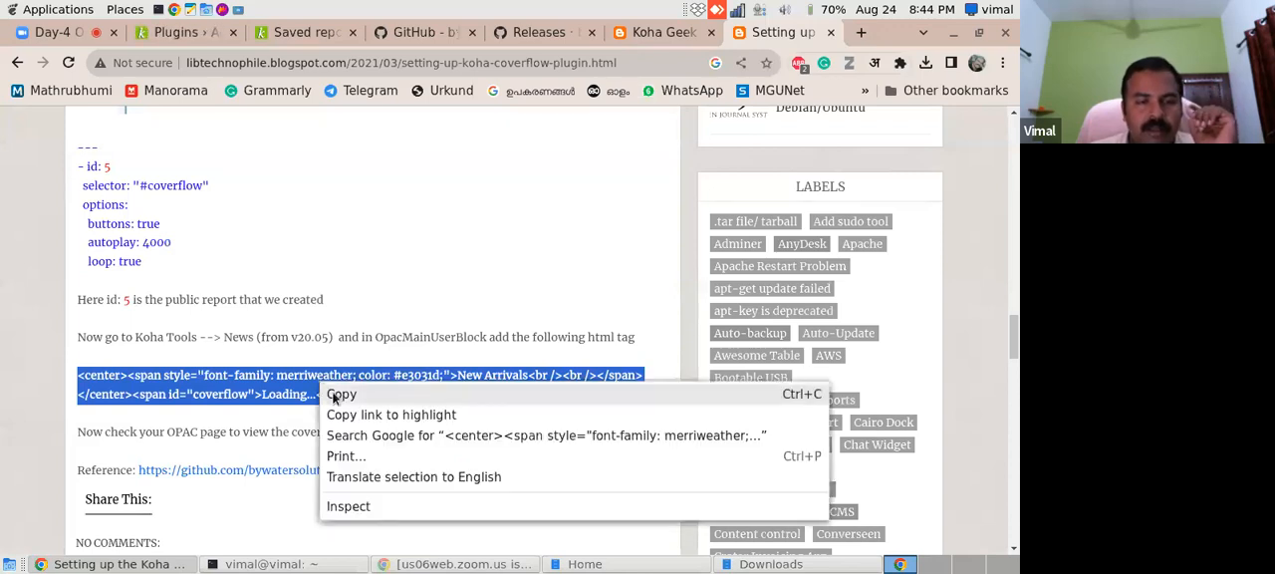
click(336, 395)
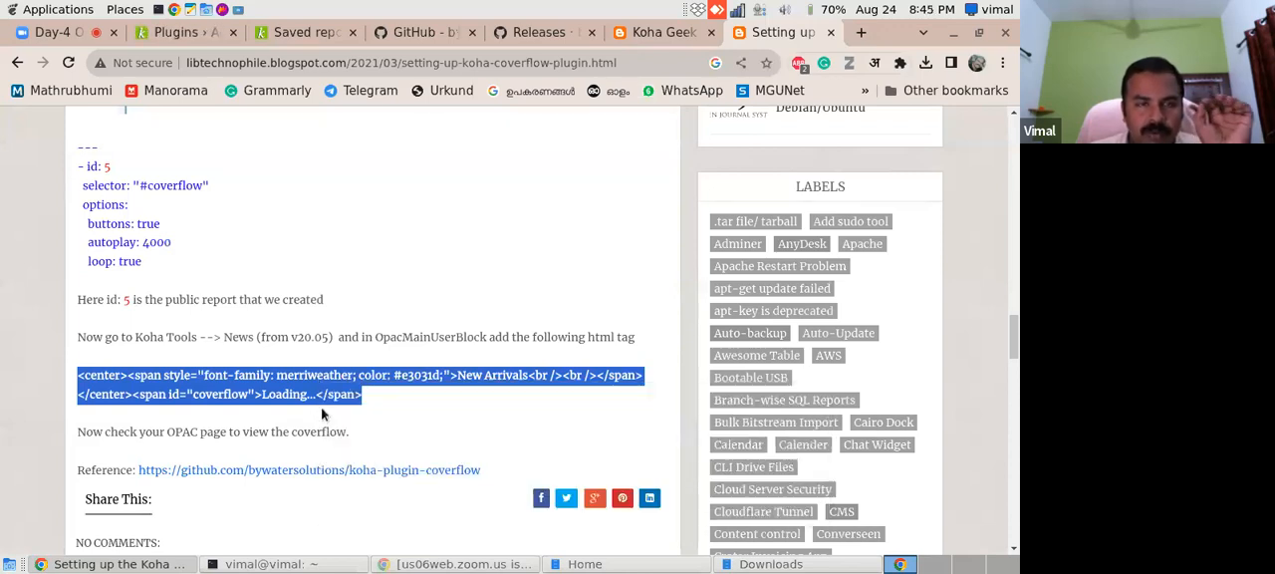
click(397, 33)
drag(1014, 272, 1014, 382)
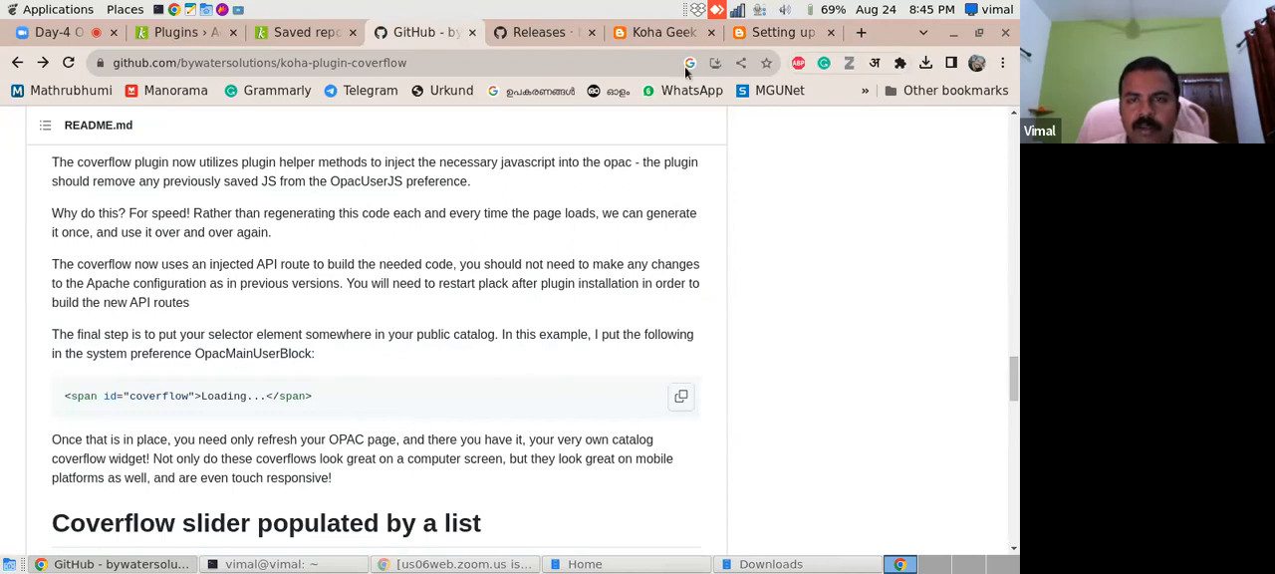
click(784, 36)
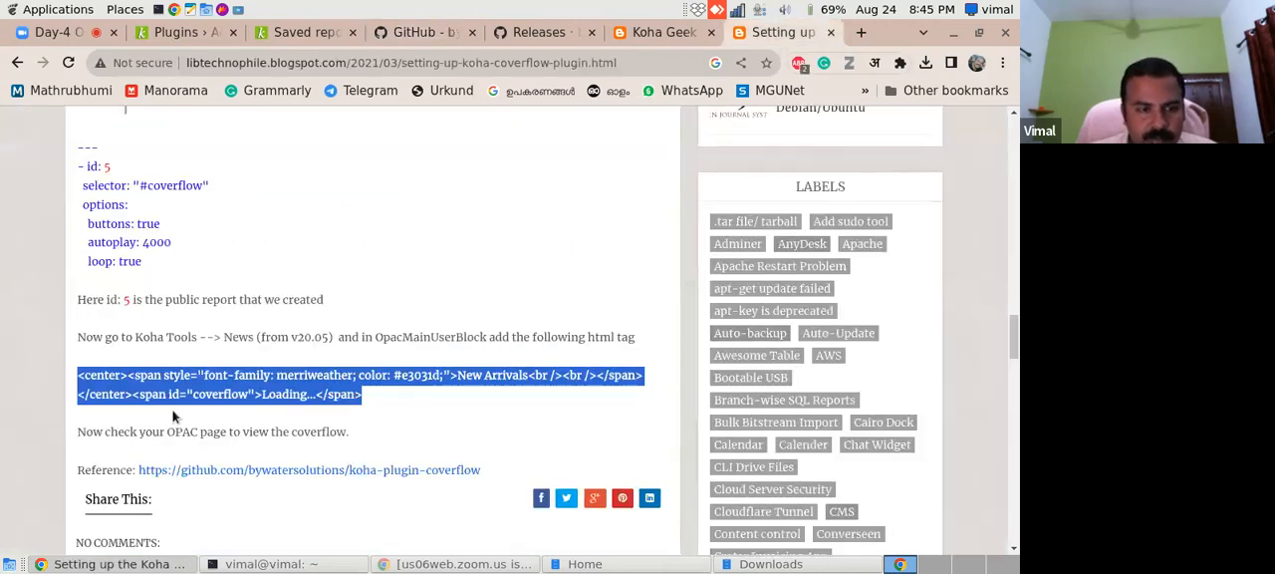
right_click(285, 379)
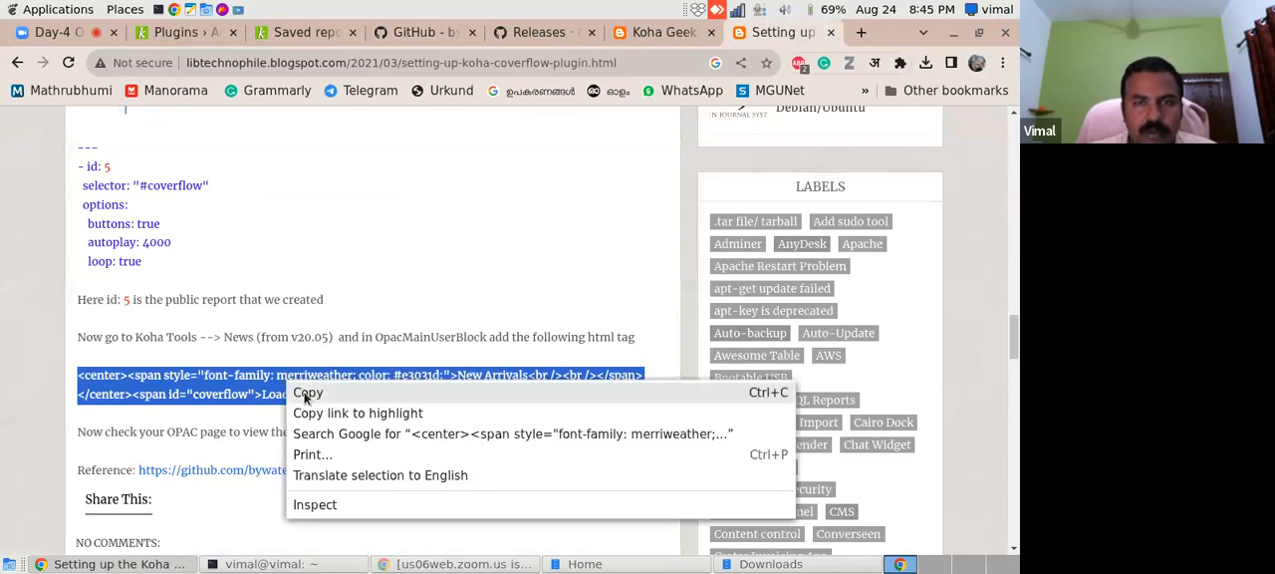
click(307, 395)
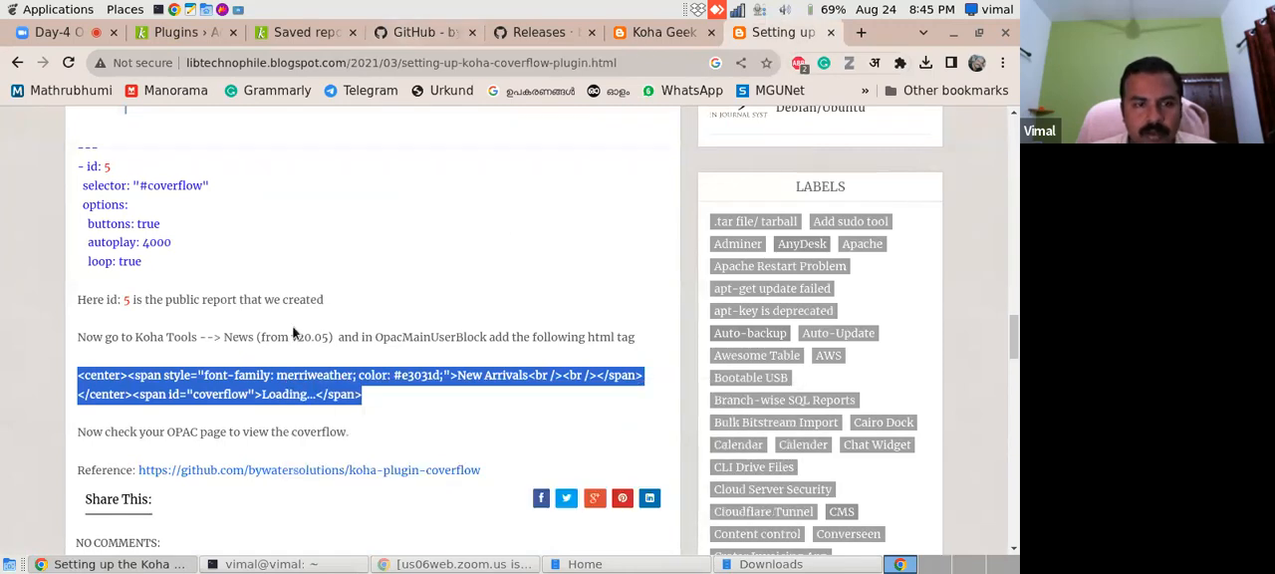
- Copy the README's <span id="coverflow">Loading...</span> snippet and recheck where the blog guide says to add the HTML
click(419, 33)
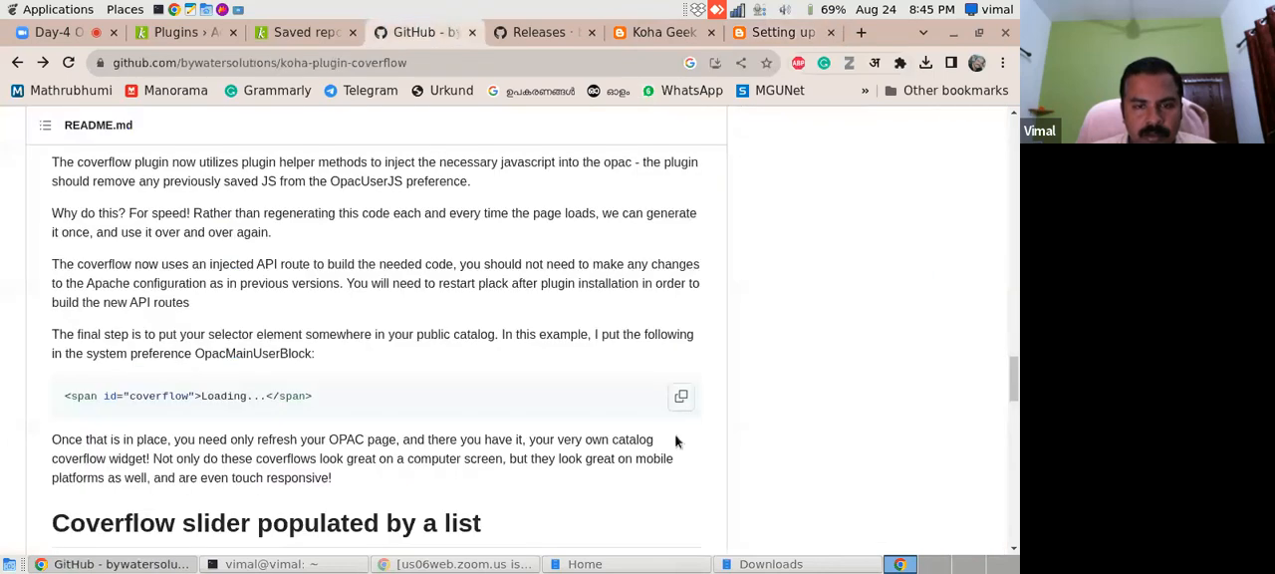
click(681, 397)
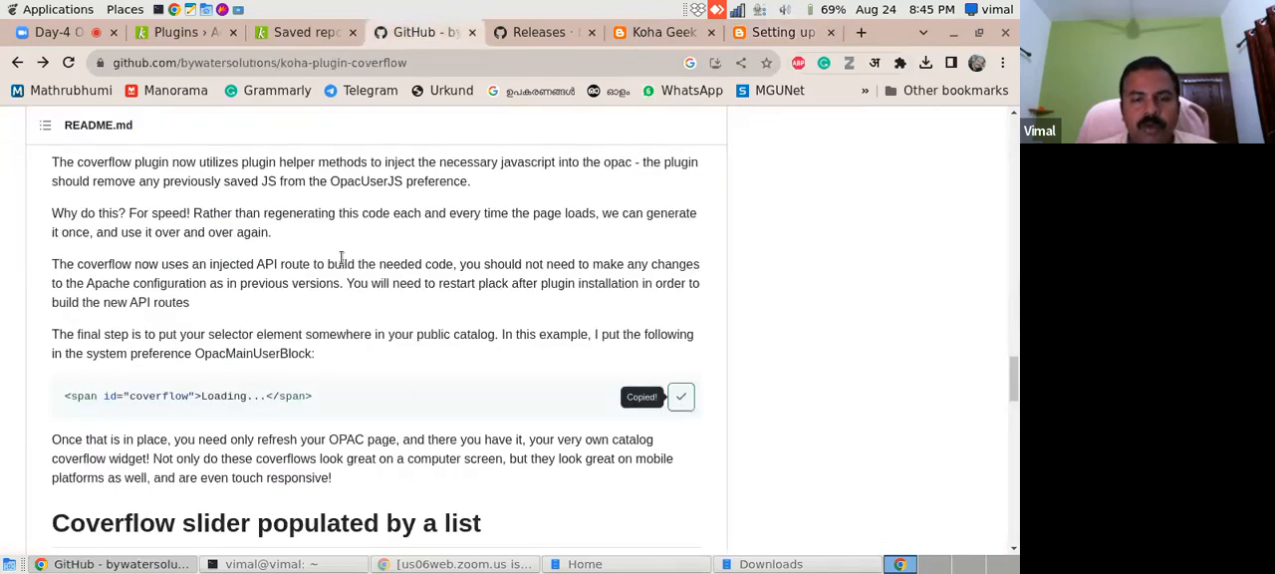
click(192, 33)
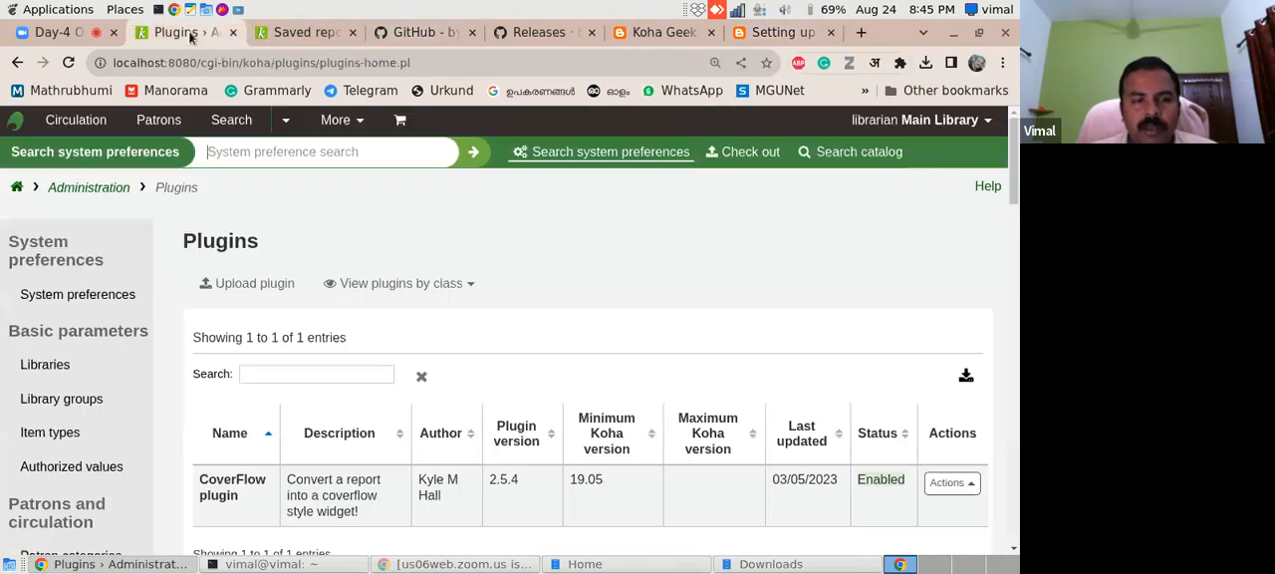
click(787, 32)
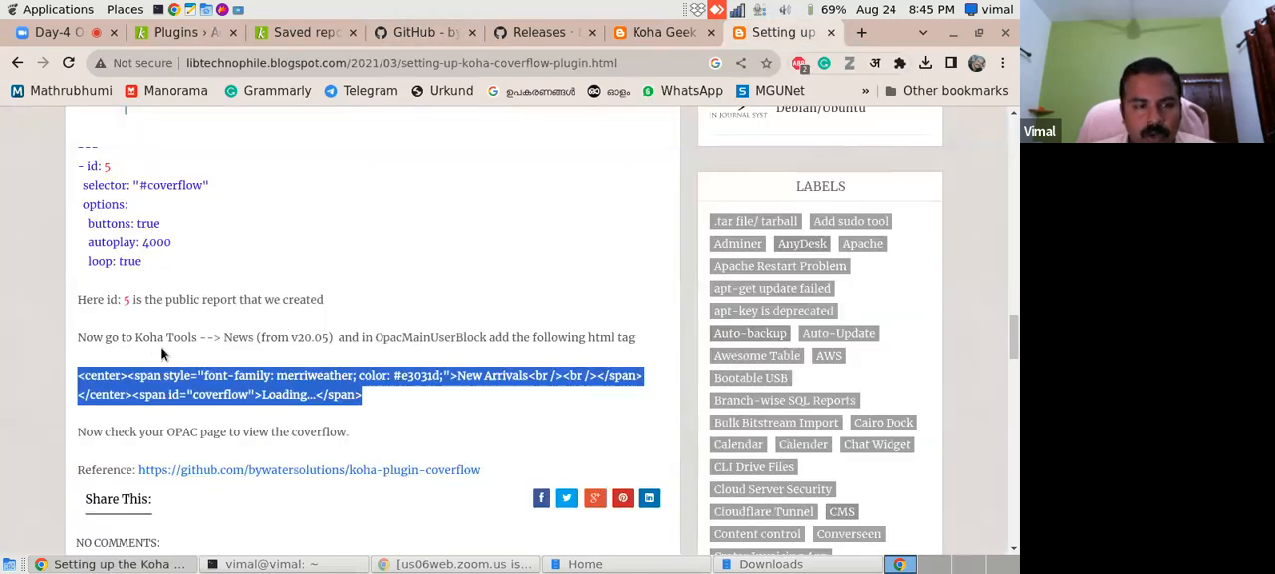
- Leave the saved reports list for the Koha staff home page and open the Tools module
click(189, 33)
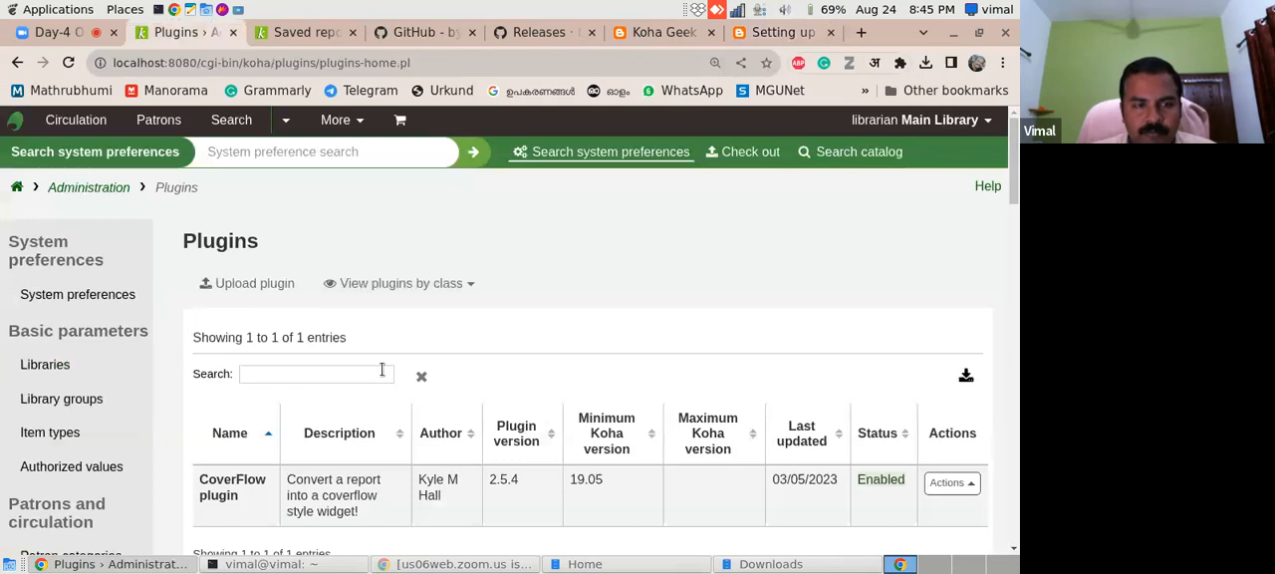
click(289, 35)
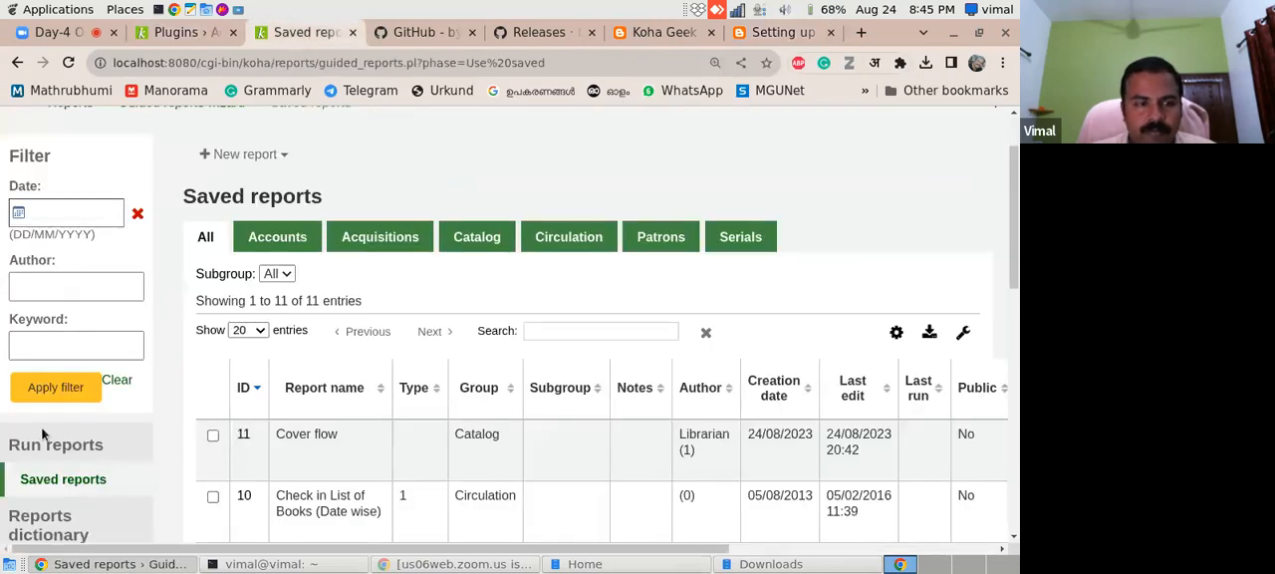
scroll(322, 239, up, 2)
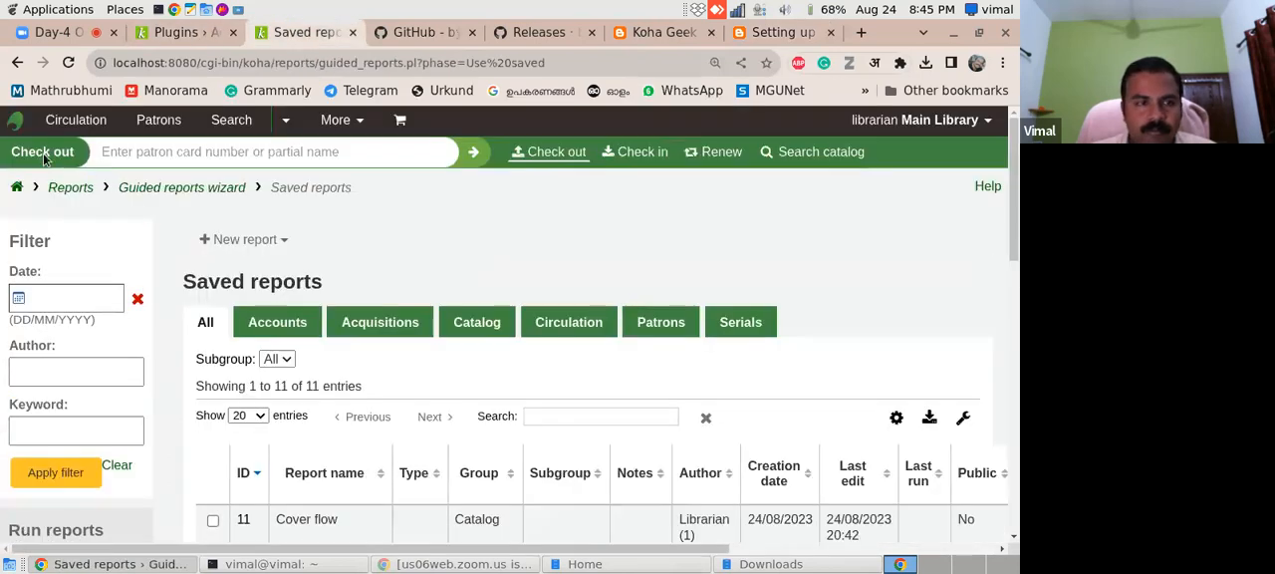
click(18, 190)
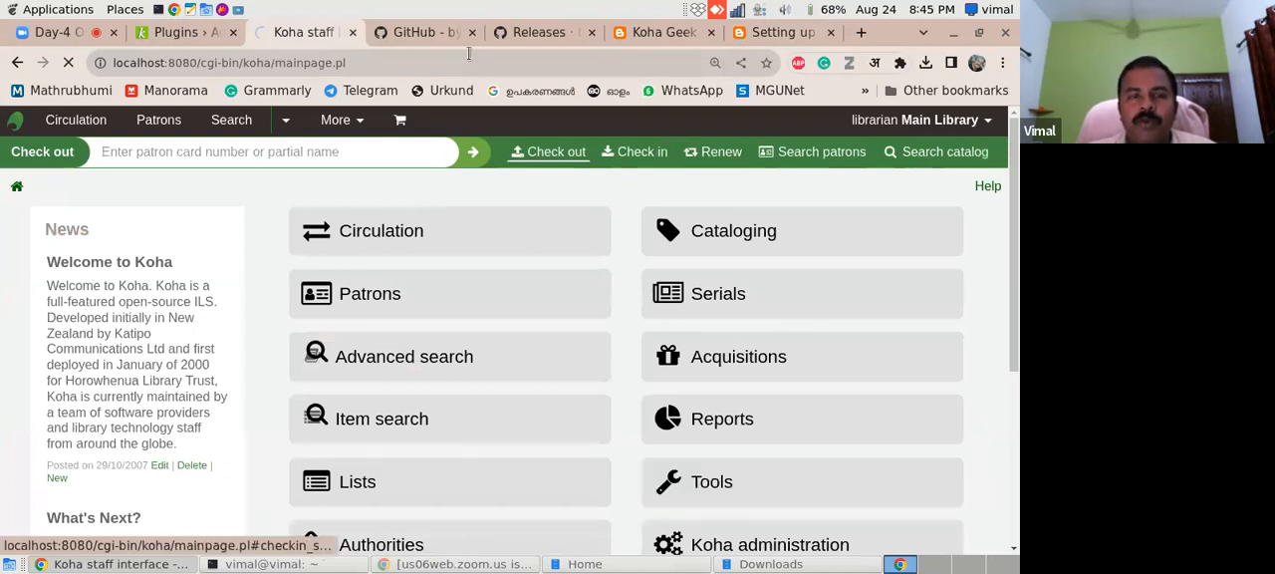
- Load the Koha online catalog at localhost in place of the Koha Geek blog page
click(438, 33)
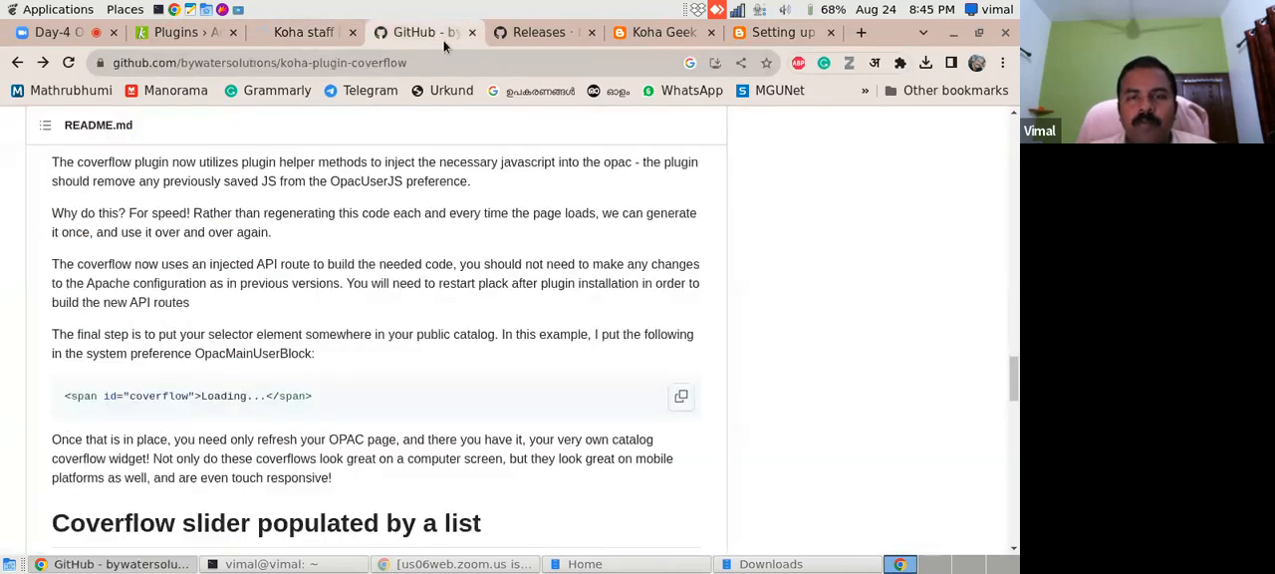
click(657, 32)
drag(643, 62, 75, 78)
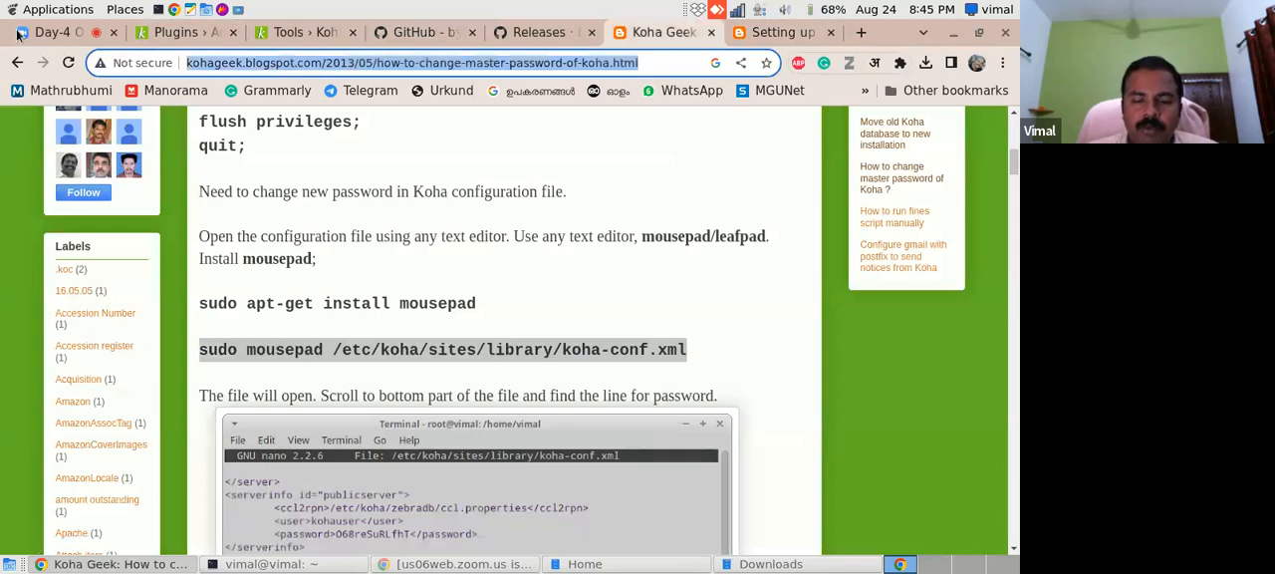
text(op)
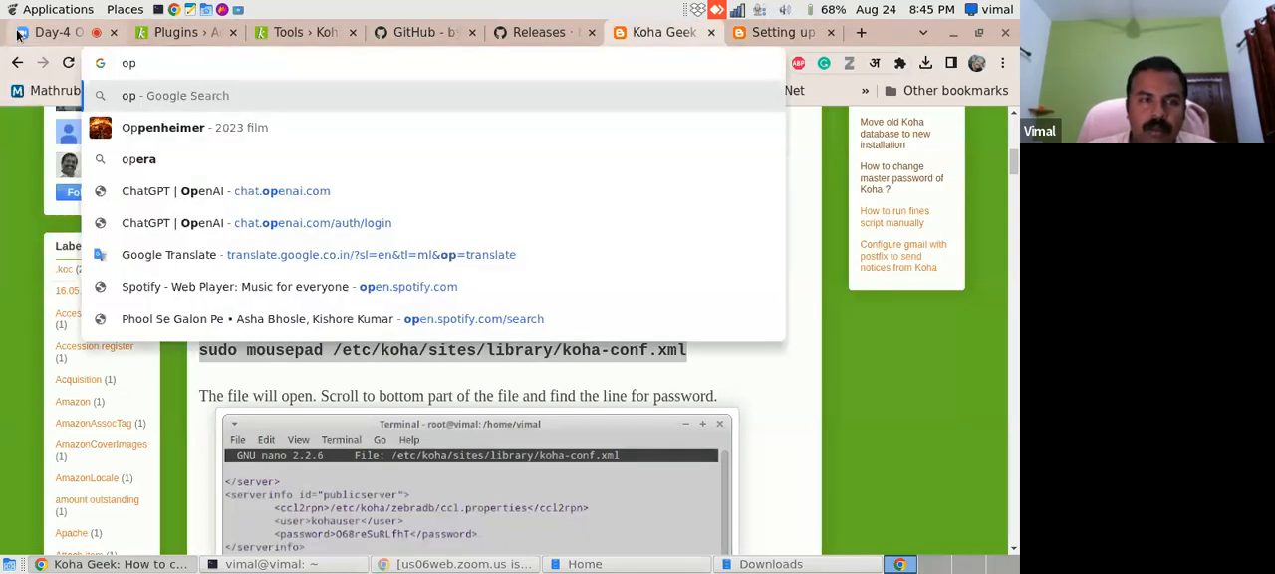
key(BackSpace)
key(BackSpace)
text(local)
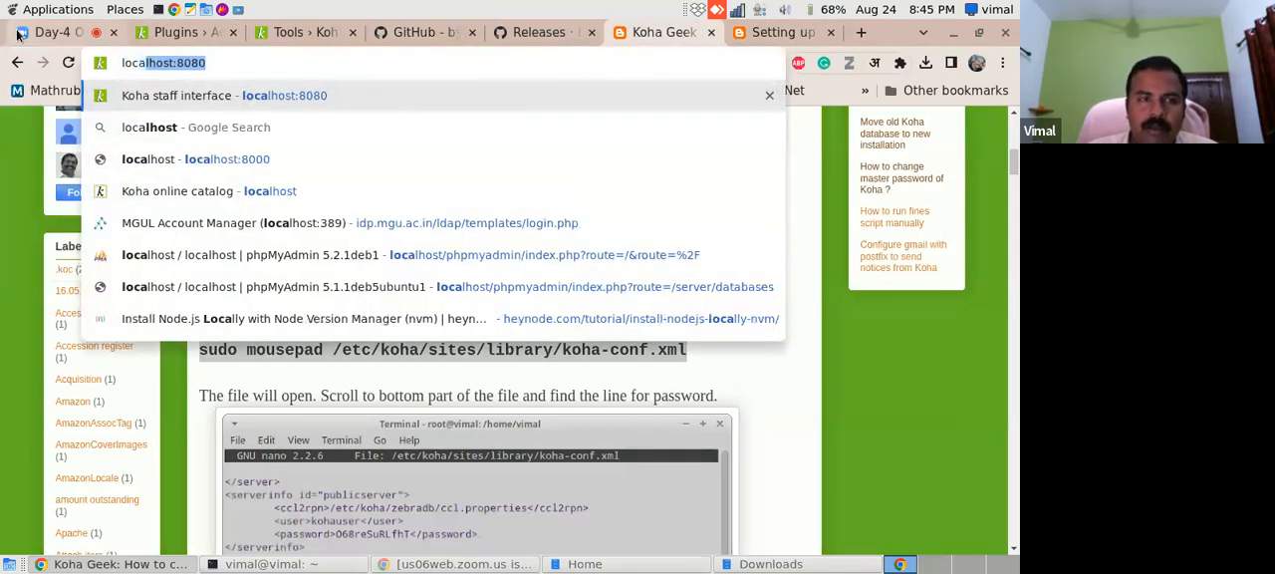
click(257, 223)
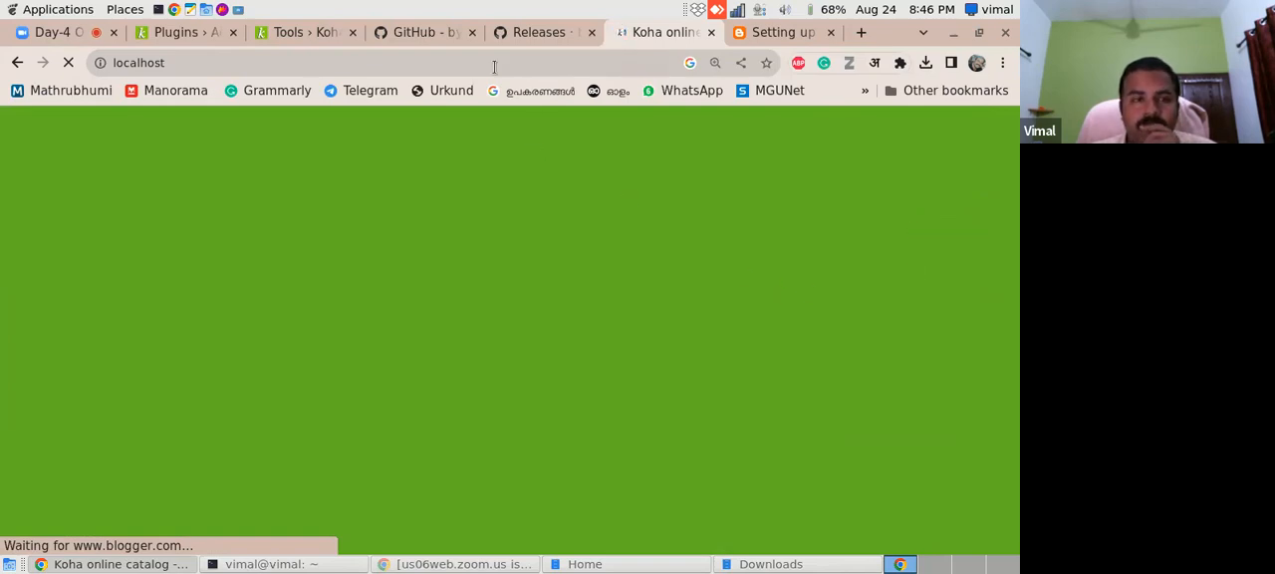
- Open the News tool among the additional tools on the Koha Tools page
click(171, 42)
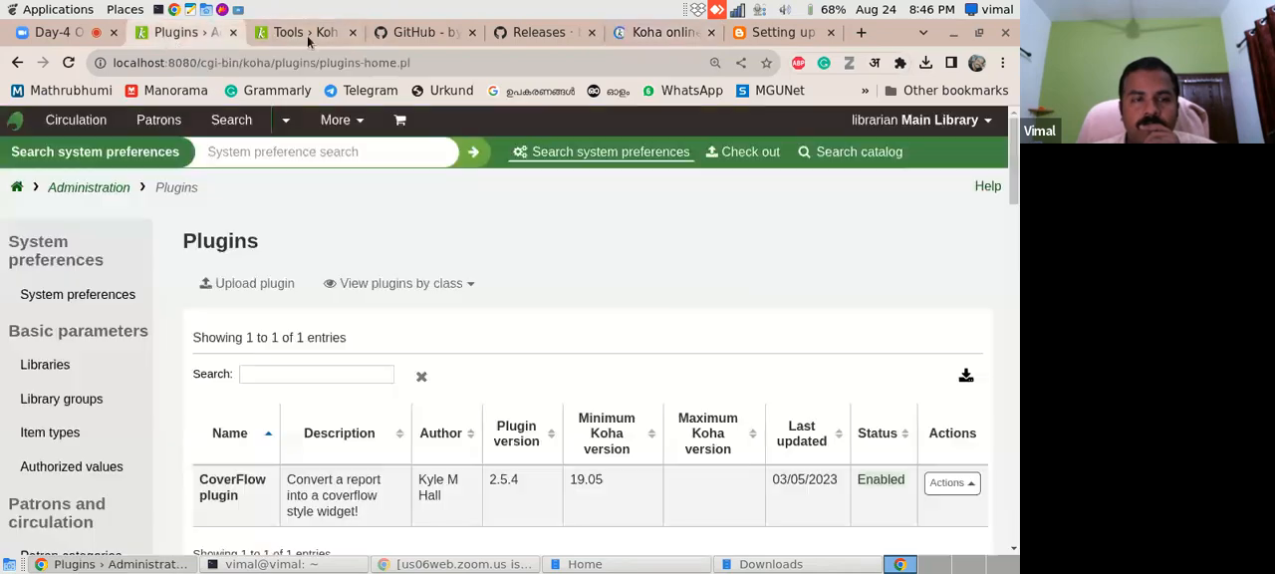
click(297, 32)
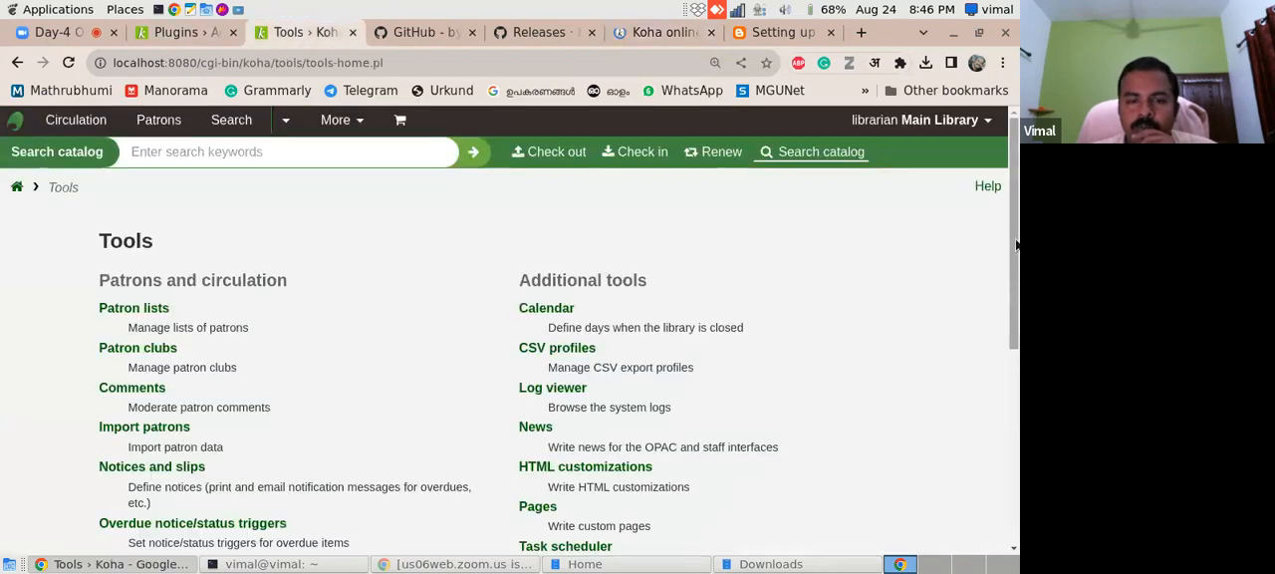
scroll(1016, 245, down, 2)
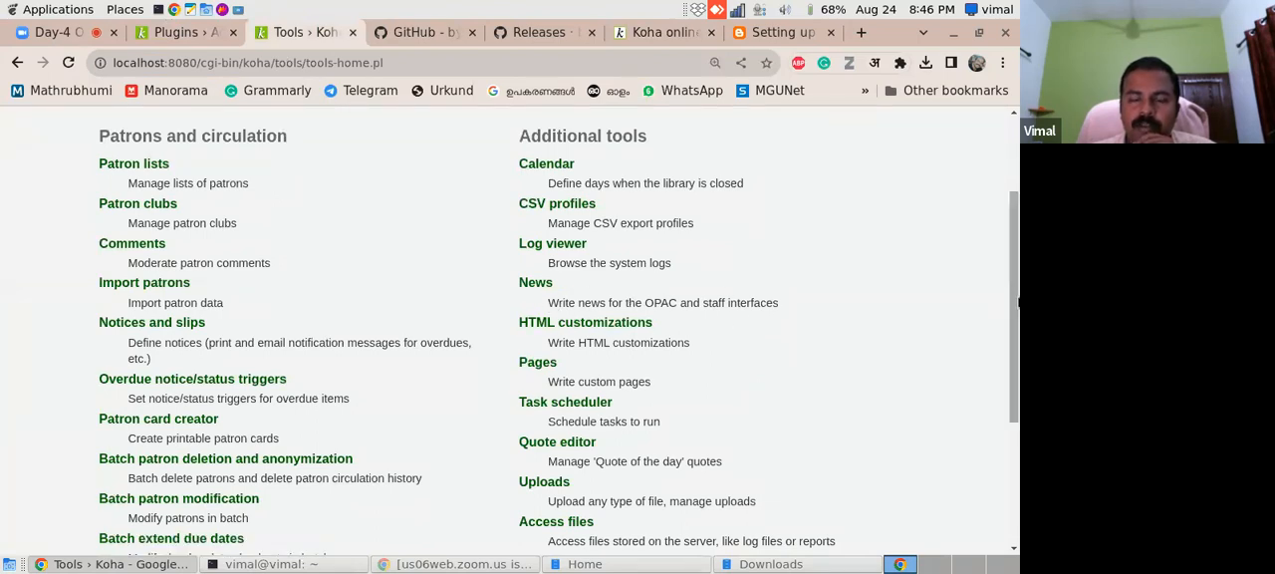
scroll(698, 309, up, 2)
scroll(664, 322, down, 1)
click(535, 335)
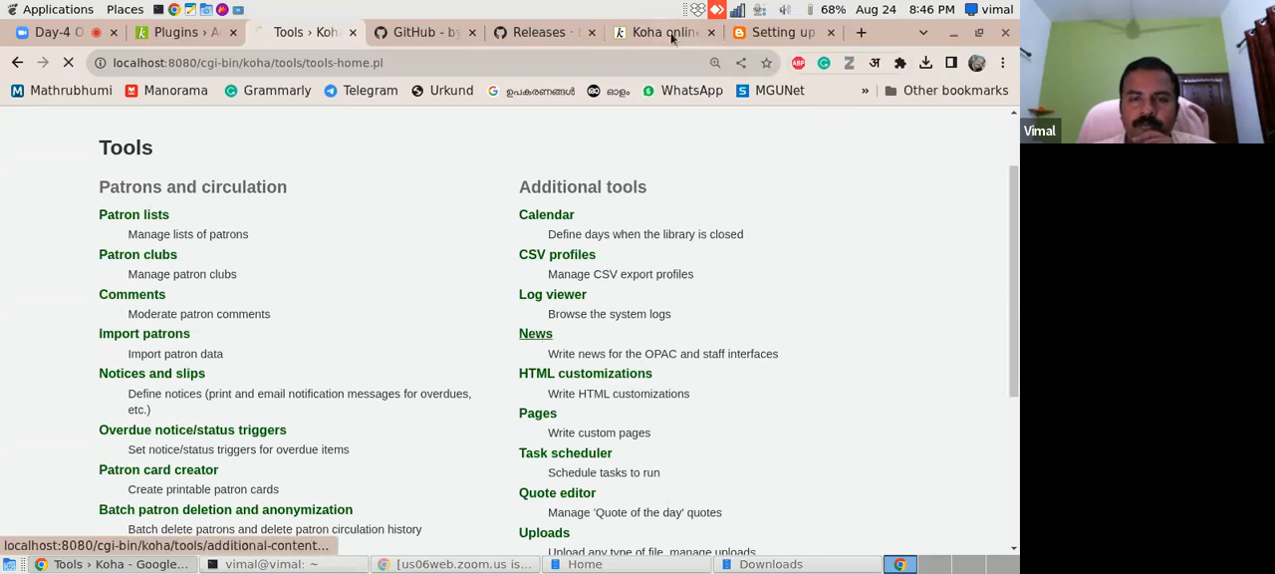
- Examine the OPAC home page, the existing News entries and the blog guide's instruction for placing the coverflow HTML
click(660, 33)
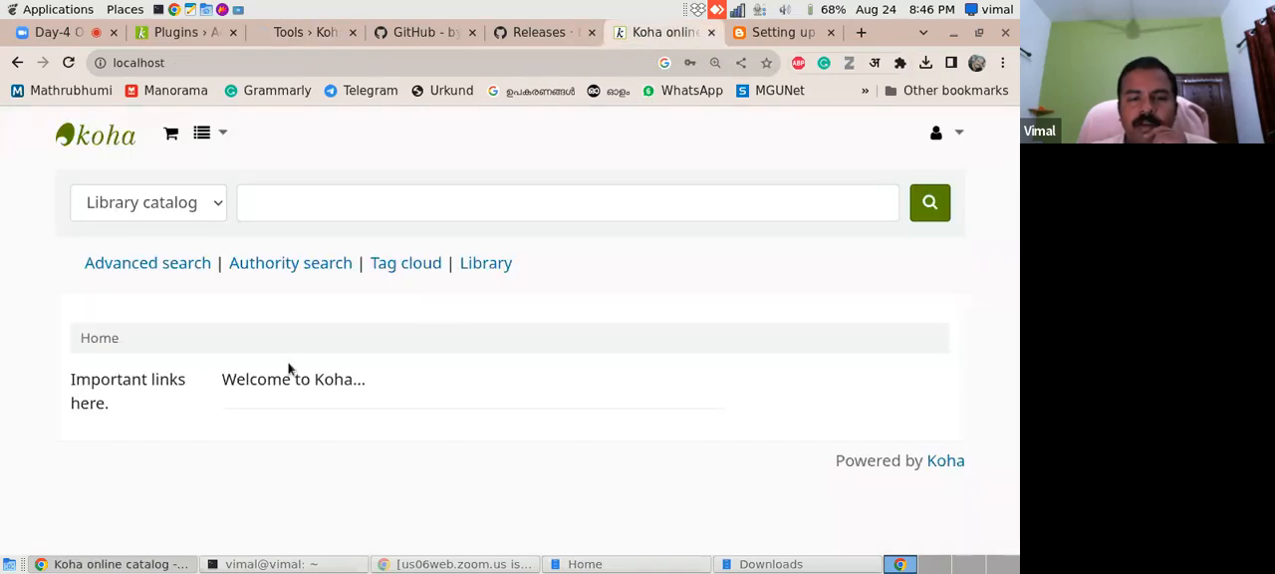
click(305, 32)
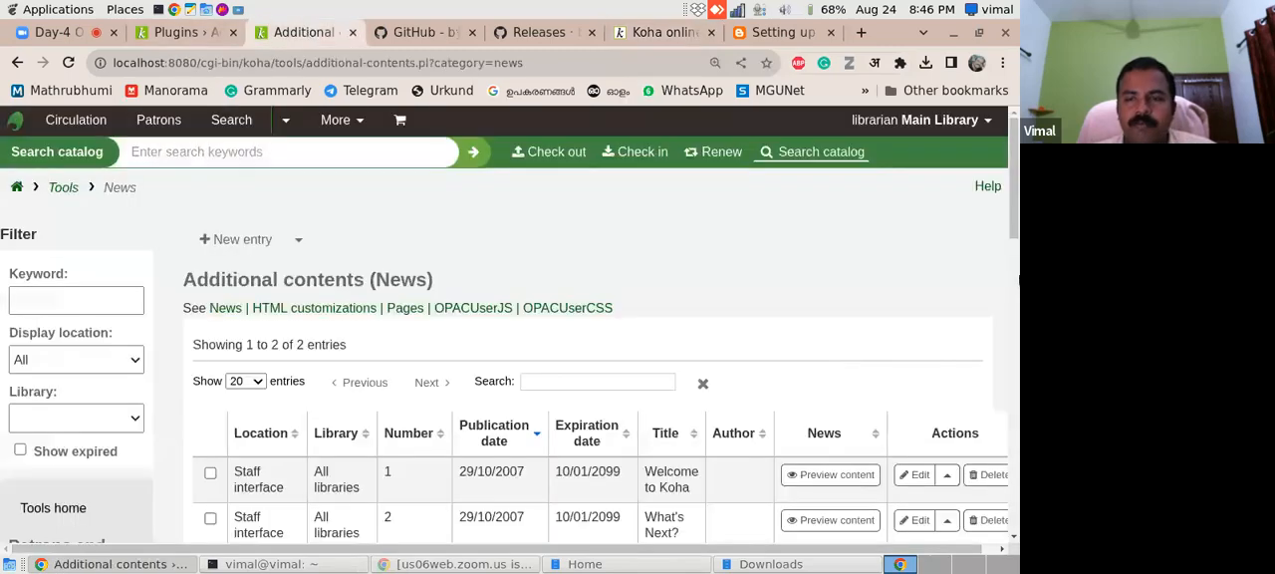
scroll(510, 329, down, 3)
scroll(1016, 231, up, 2)
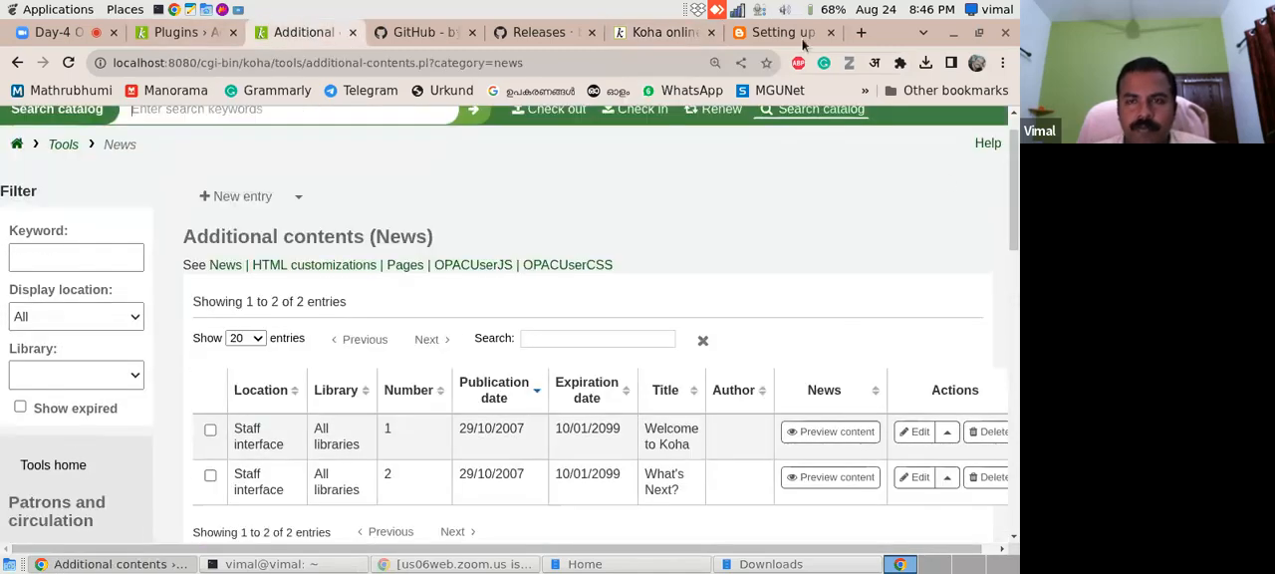
click(787, 32)
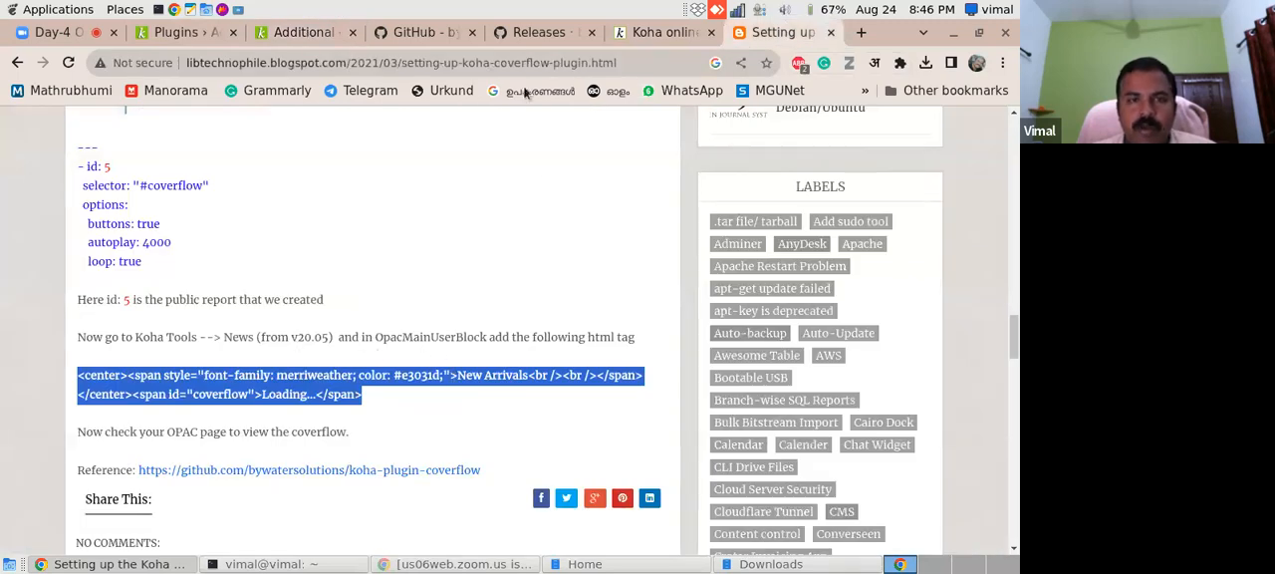
click(311, 31)
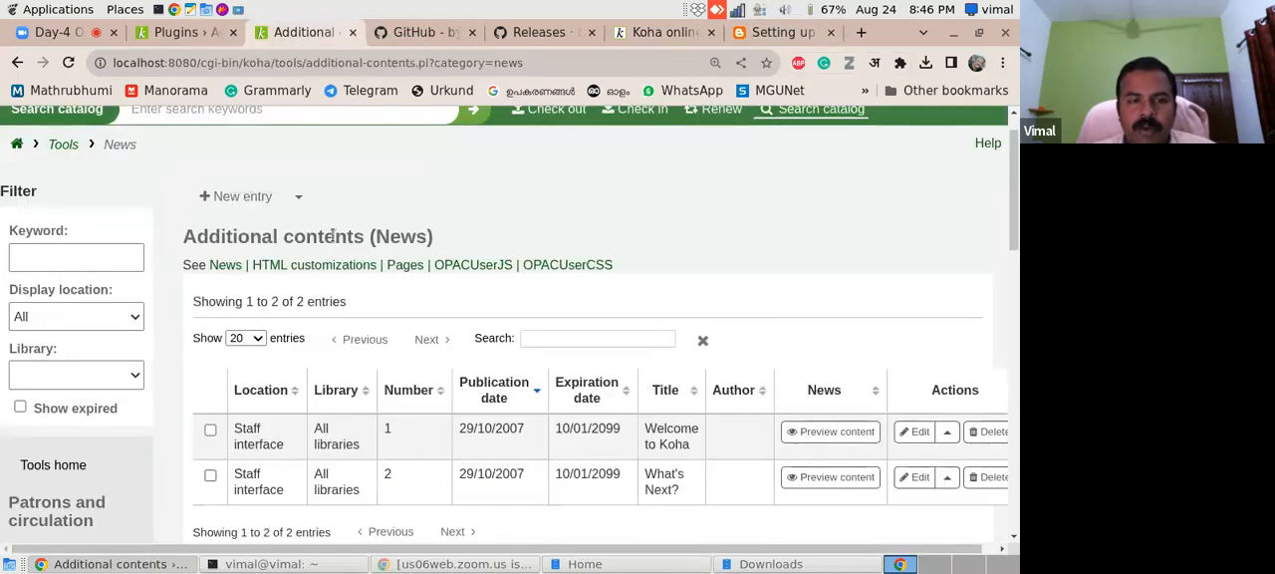
- Start a new News entry, inspect its display location options and recheck the HTML in the blog guide
click(291, 198)
click(241, 199)
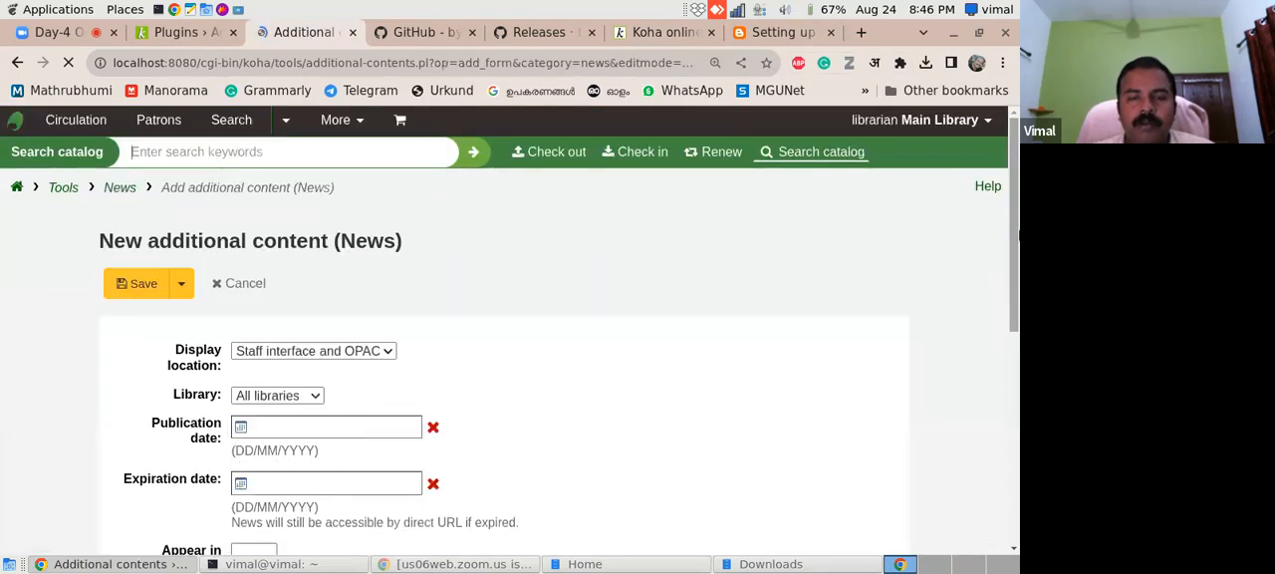
scroll(556, 328, down, 3)
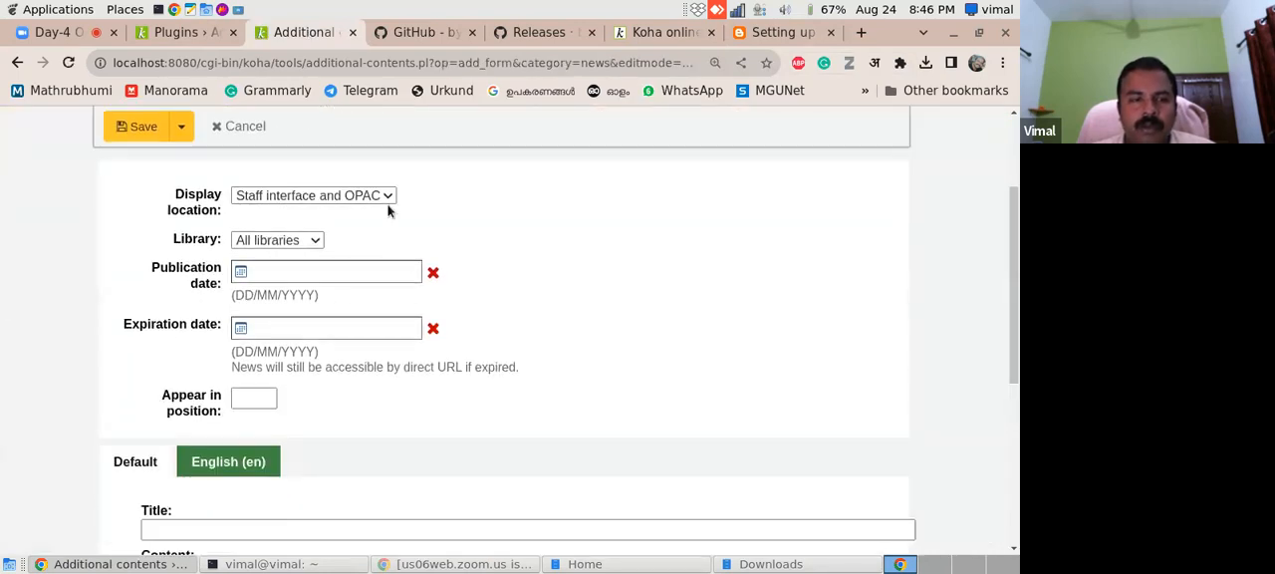
click(388, 197)
click(512, 199)
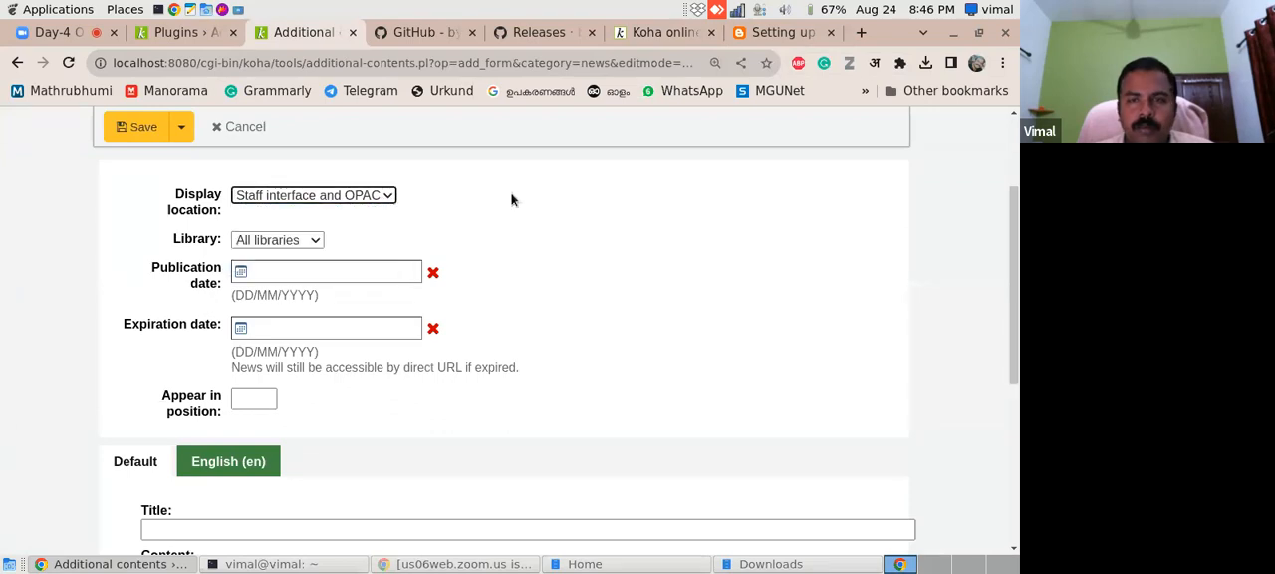
click(794, 33)
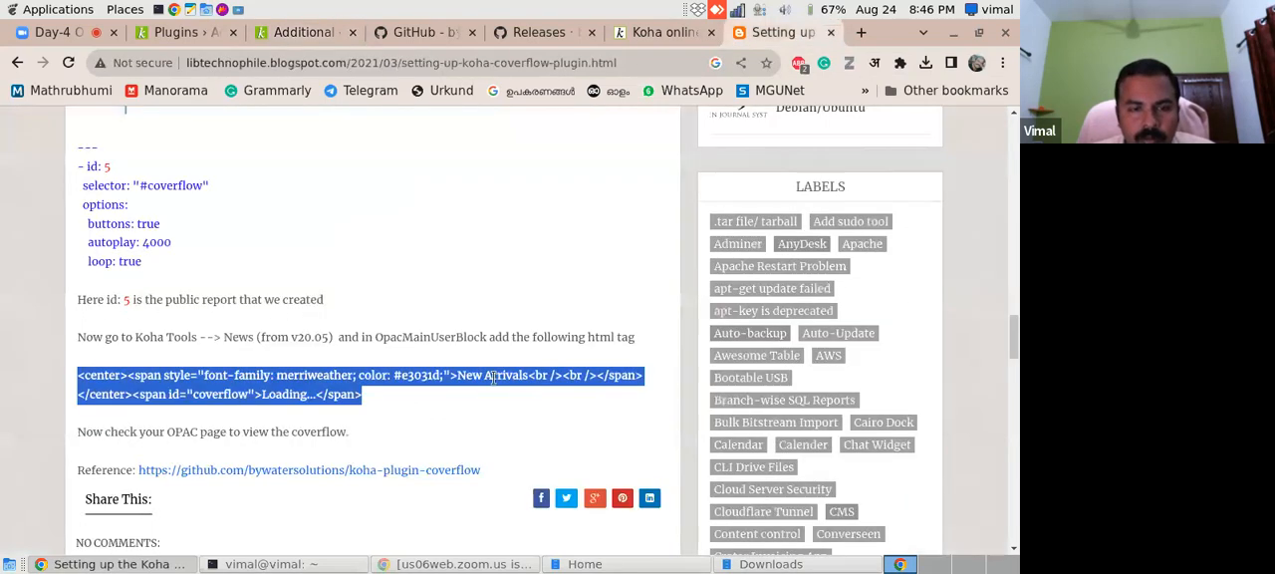
click(319, 40)
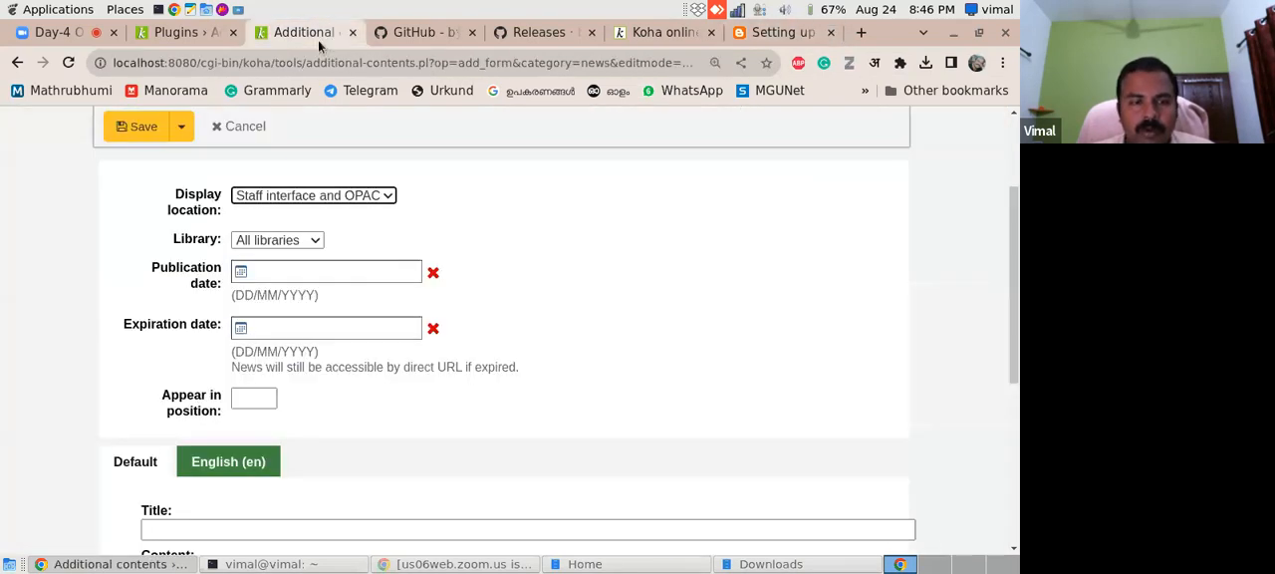
click(328, 195)
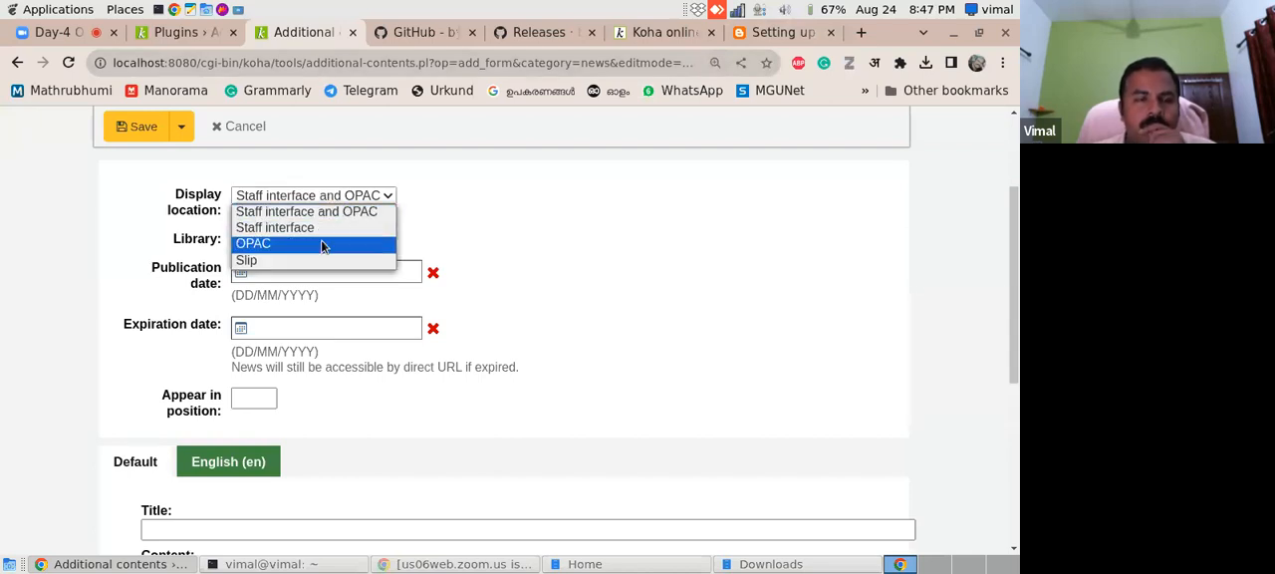
click(474, 235)
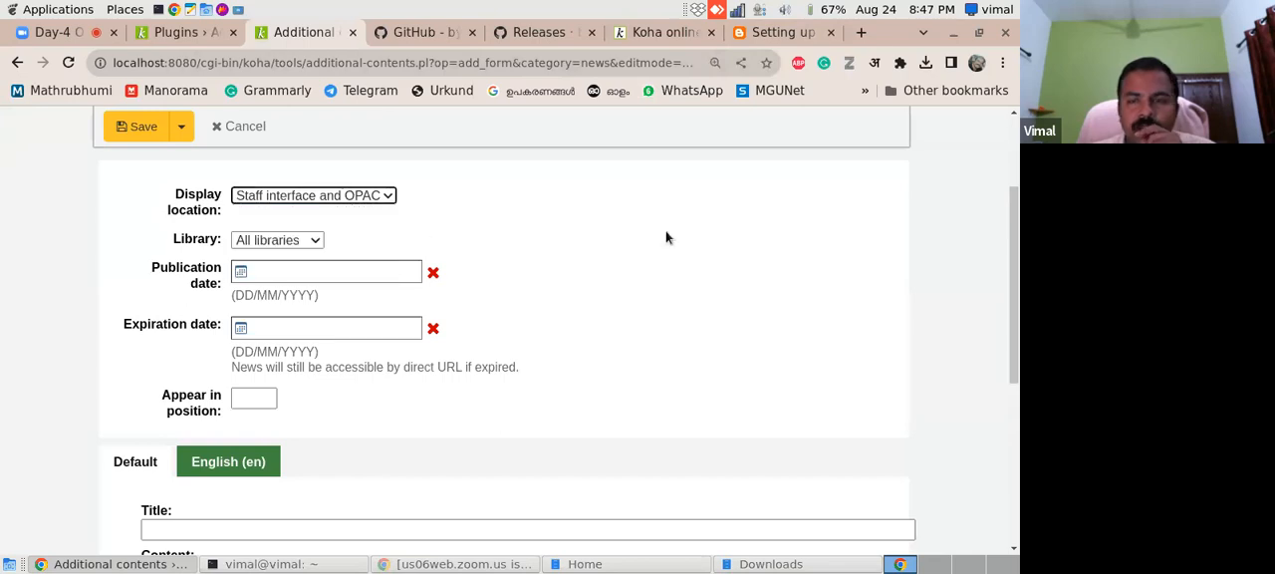
scroll(1017, 217, up, 2)
scroll(975, 392, down, 5)
scroll(953, 250, up, 5)
click(382, 319)
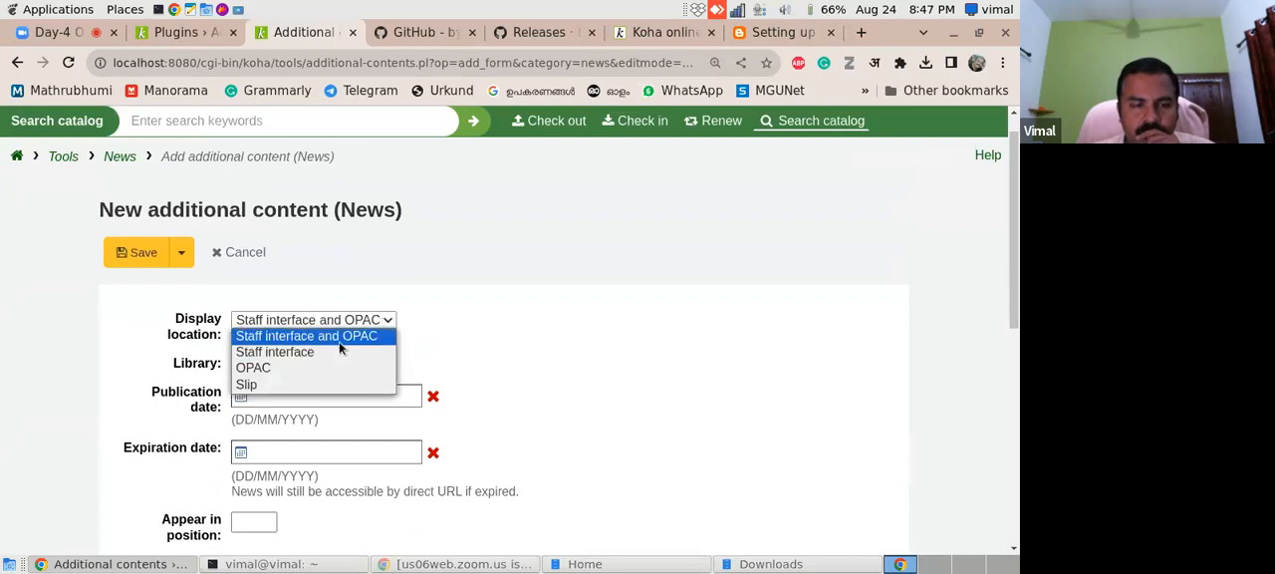
click(306, 369)
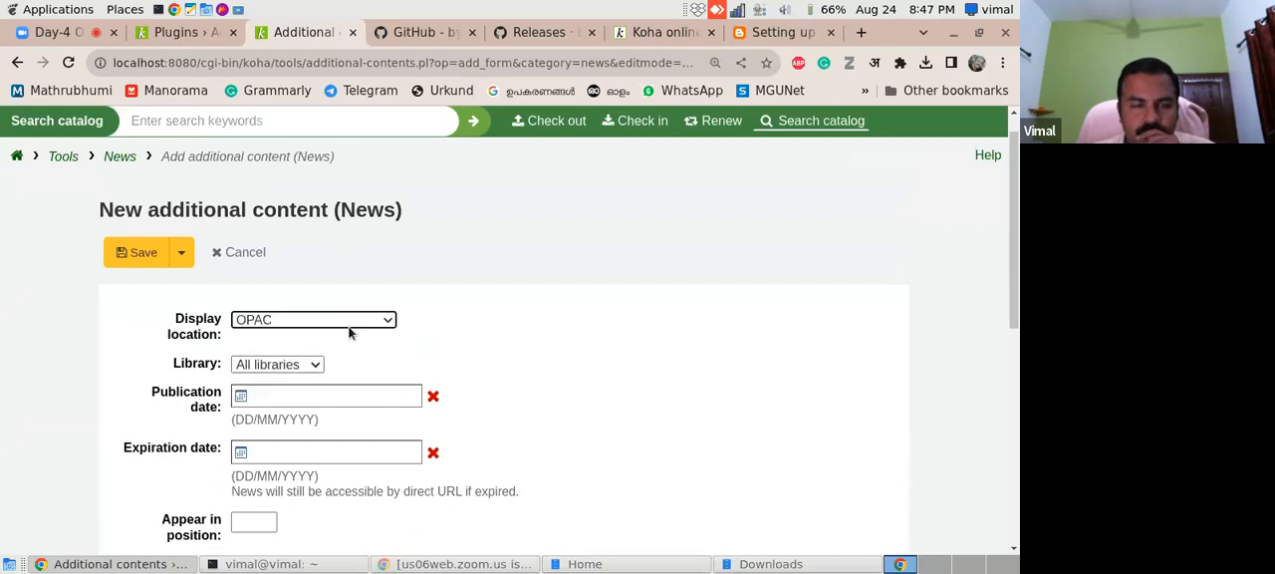
drag(1013, 288, 1002, 261)
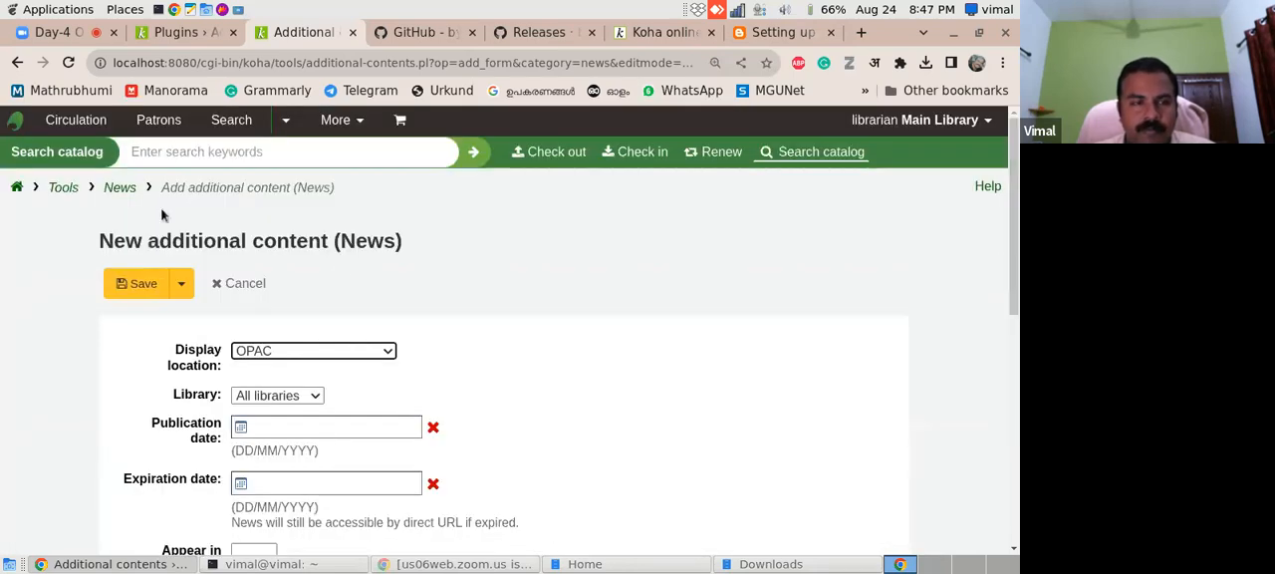
- Leave the unsaved News entry and open the HTML customizations list from the Tools page
click(64, 188)
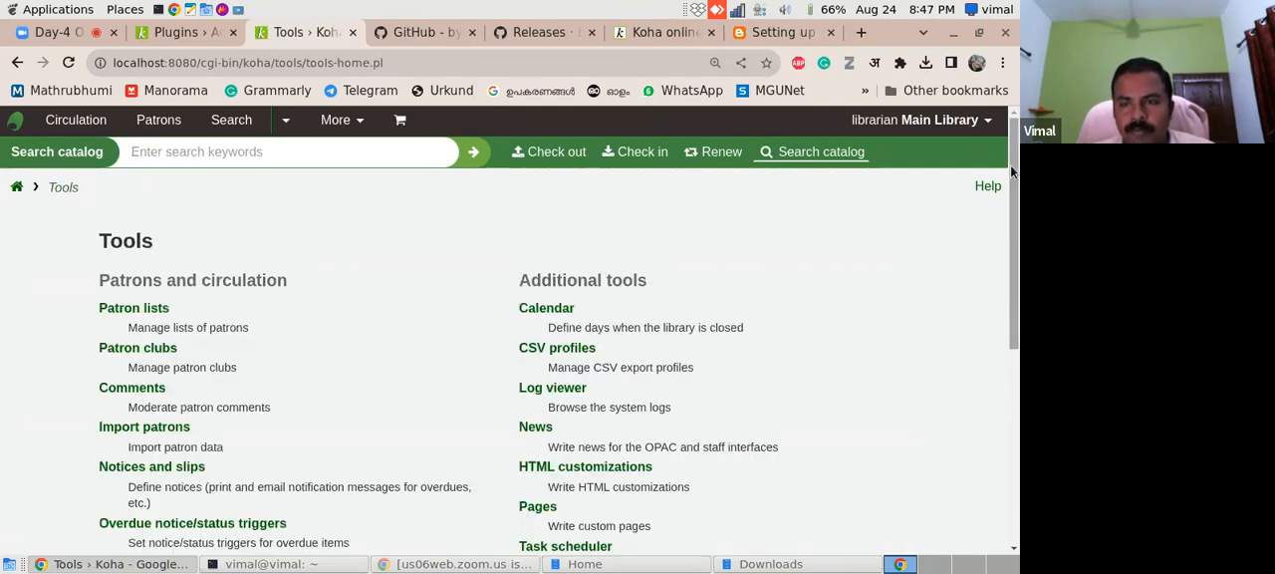
drag(1011, 172, 1015, 250)
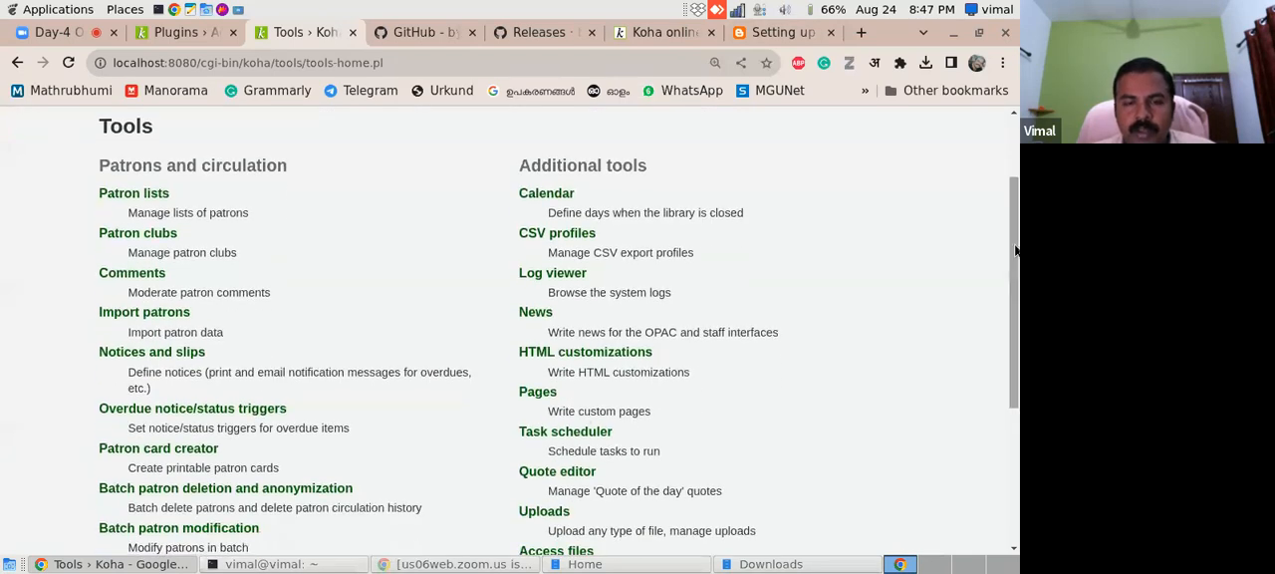
click(594, 357)
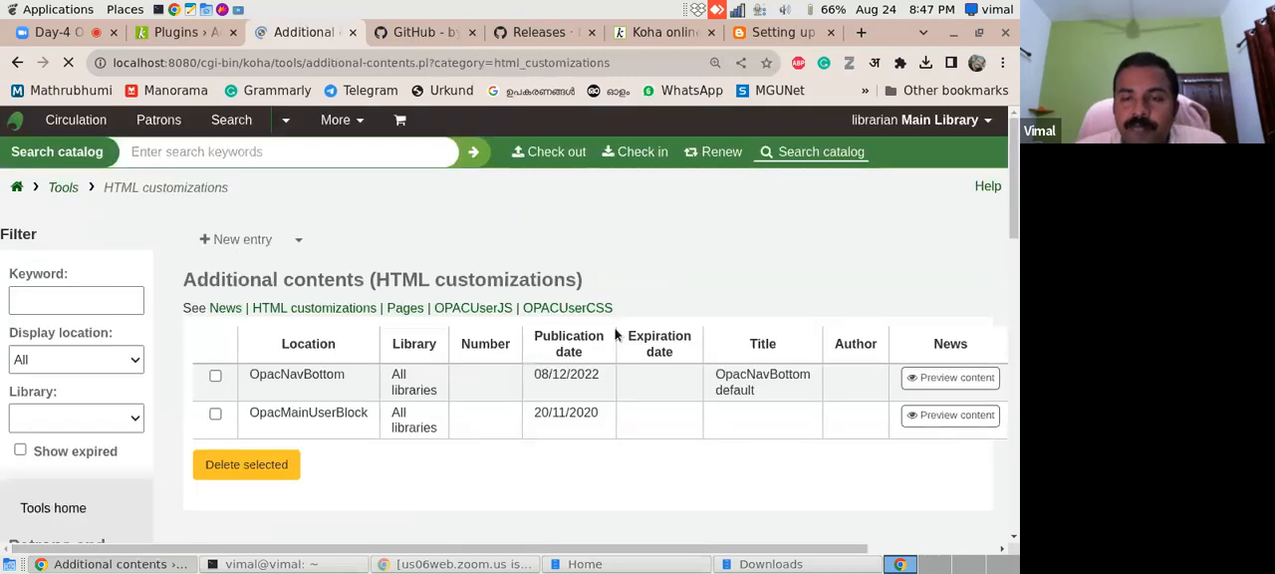
mouse_move(1011, 188)
mouse_down()
mouse_move(1010, 260)
mouse_move(1002, 200)
mouse_up()
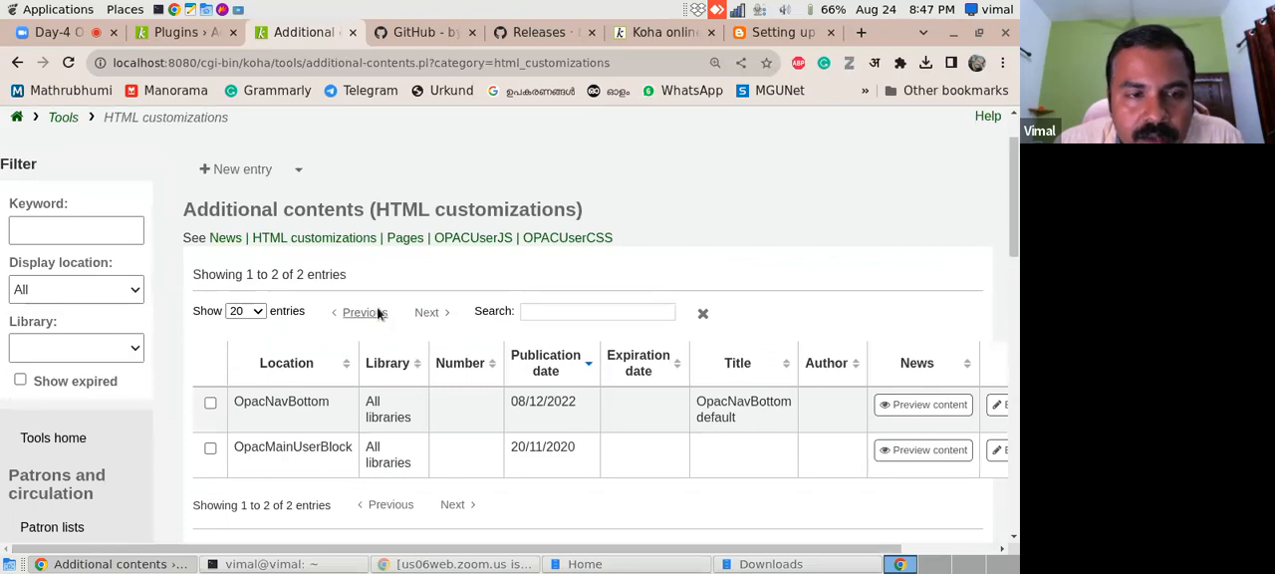
- Start a new HTML customizations entry and set its display location to OpacMainUserBlock
click(298, 170)
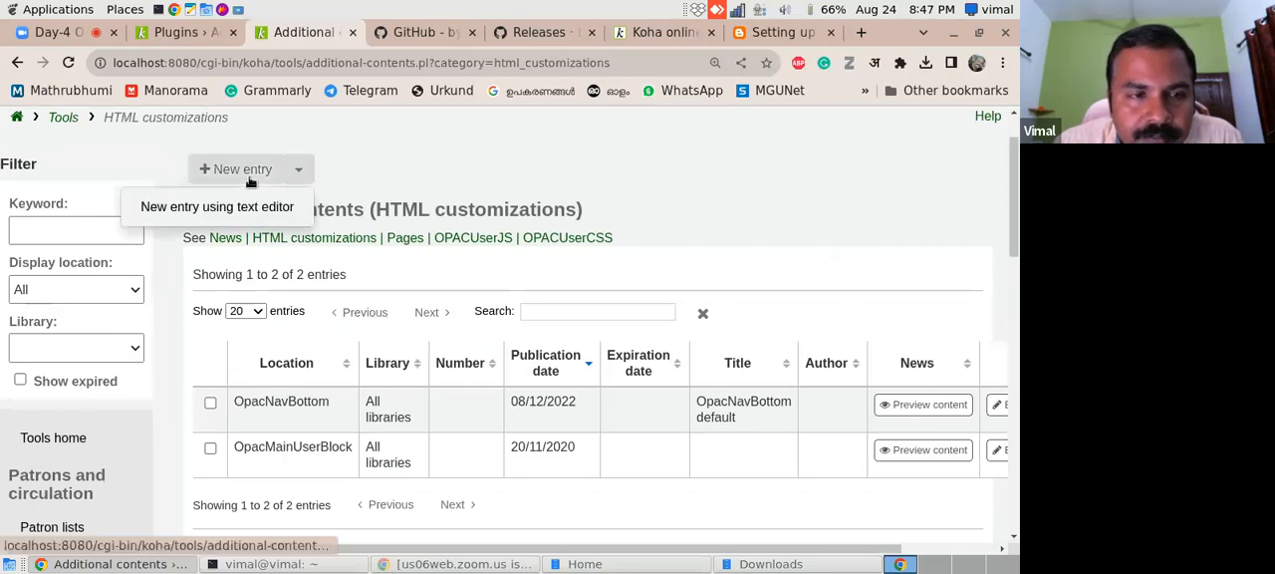
click(250, 175)
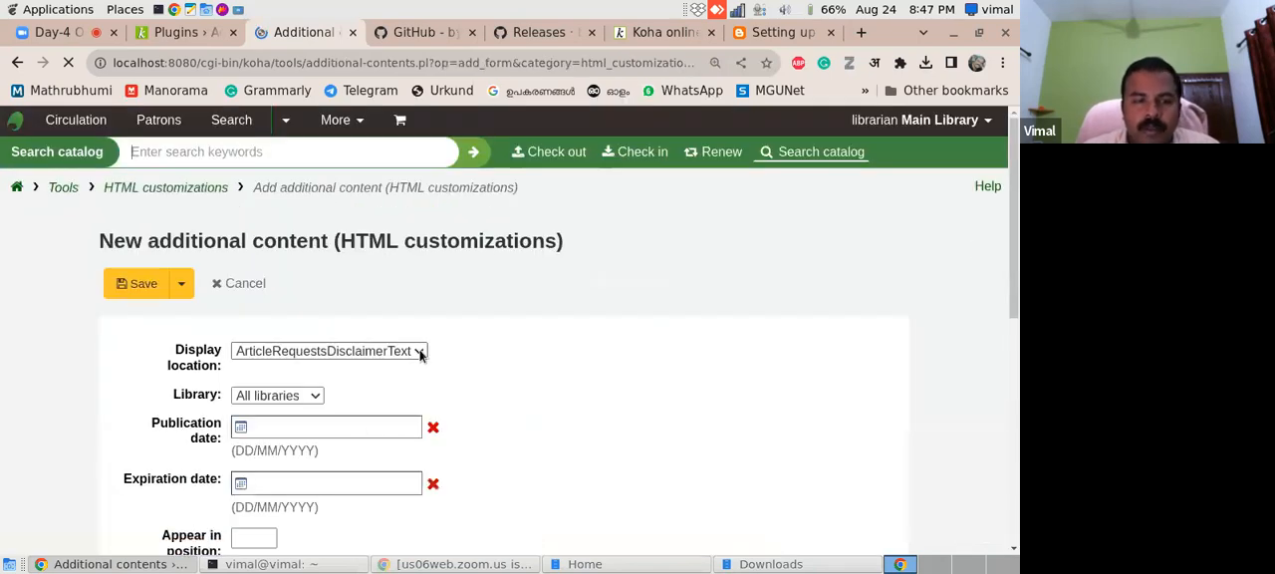
click(422, 351)
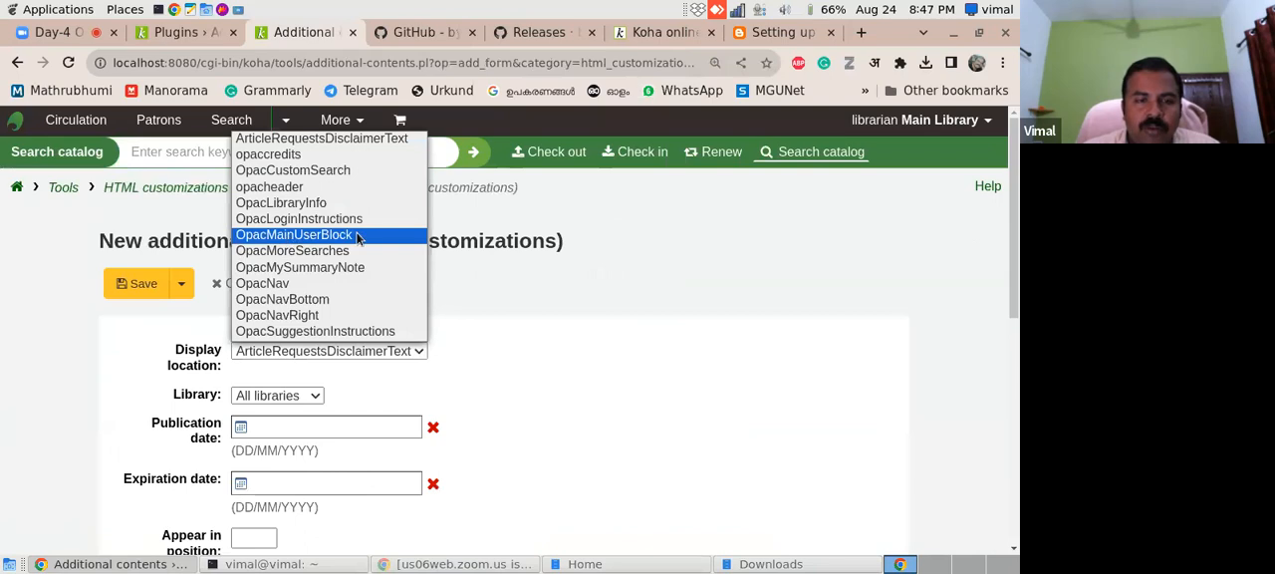
click(662, 31)
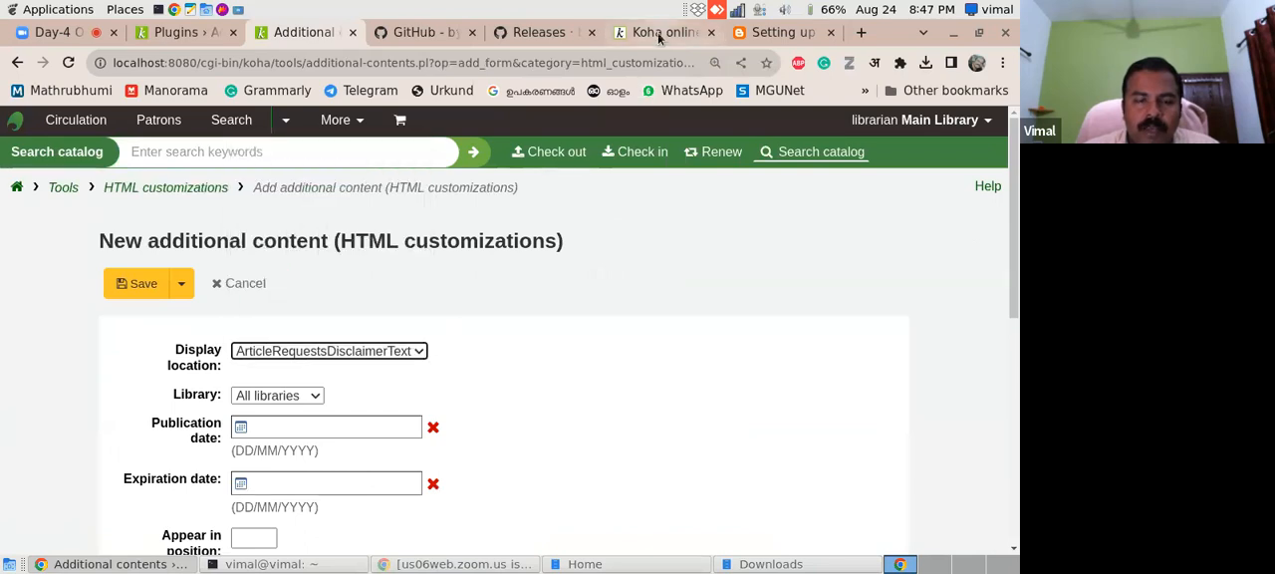
click(662, 32)
click(214, 33)
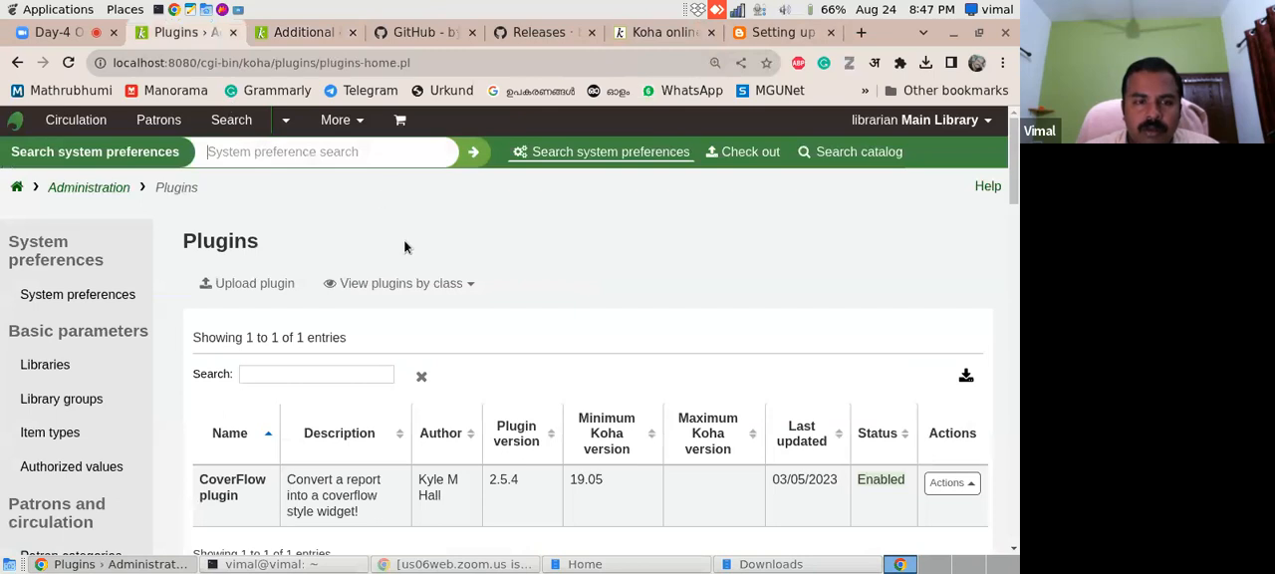
click(304, 33)
click(389, 355)
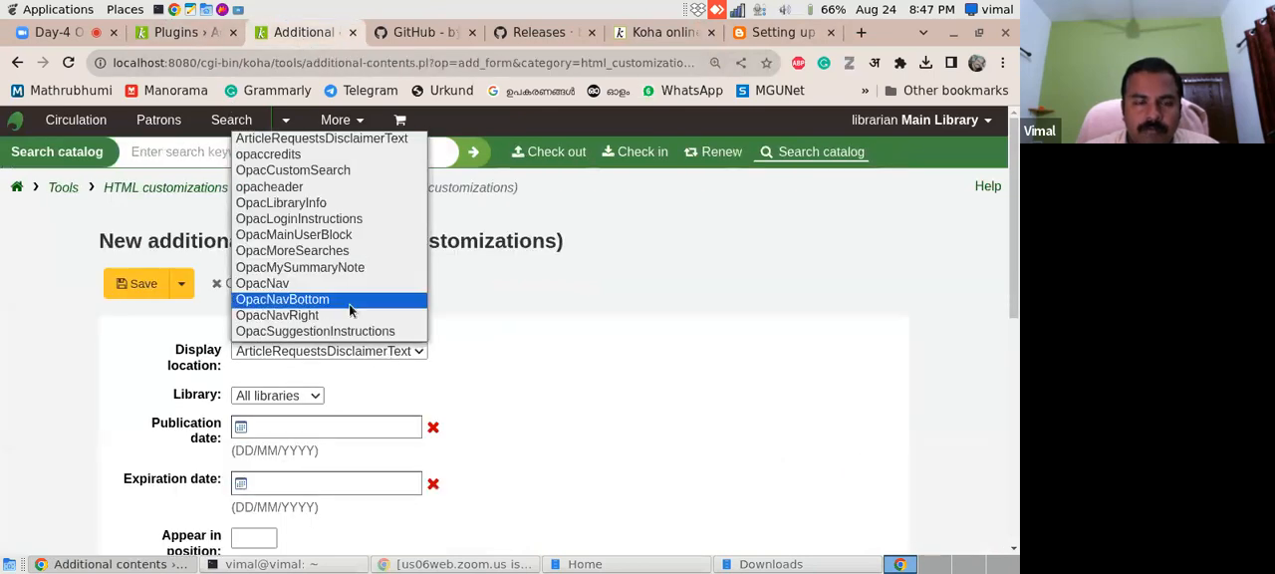
click(303, 239)
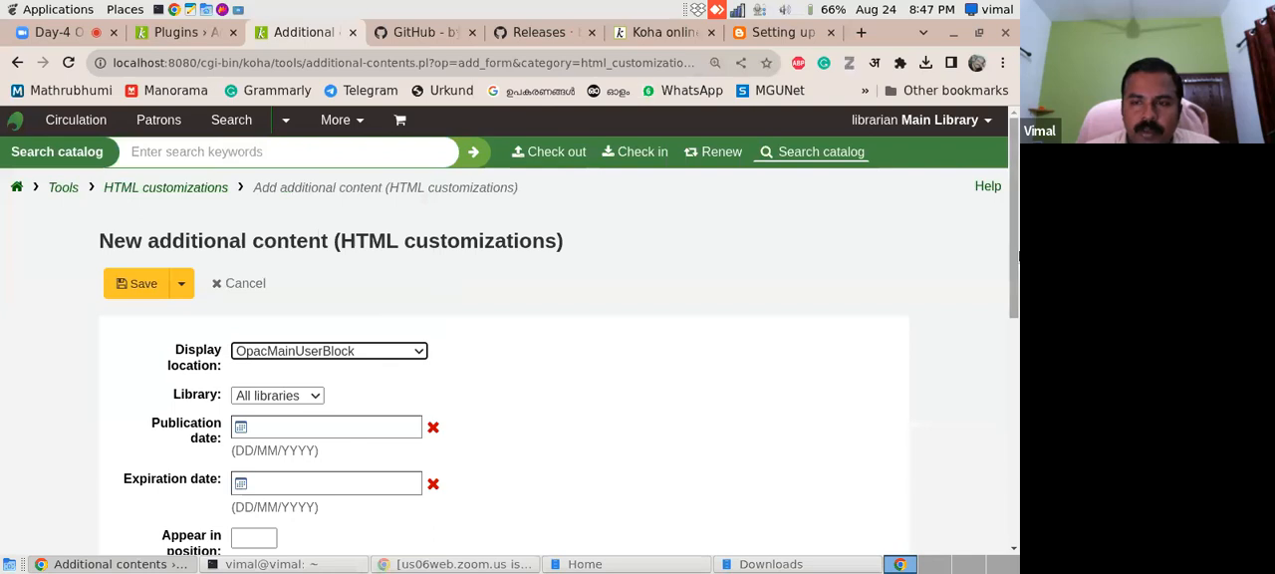
- Set the entry's publication date to 24/08/2023 and its expiration date to 24/08/2030
scroll(326, 221, down, 2)
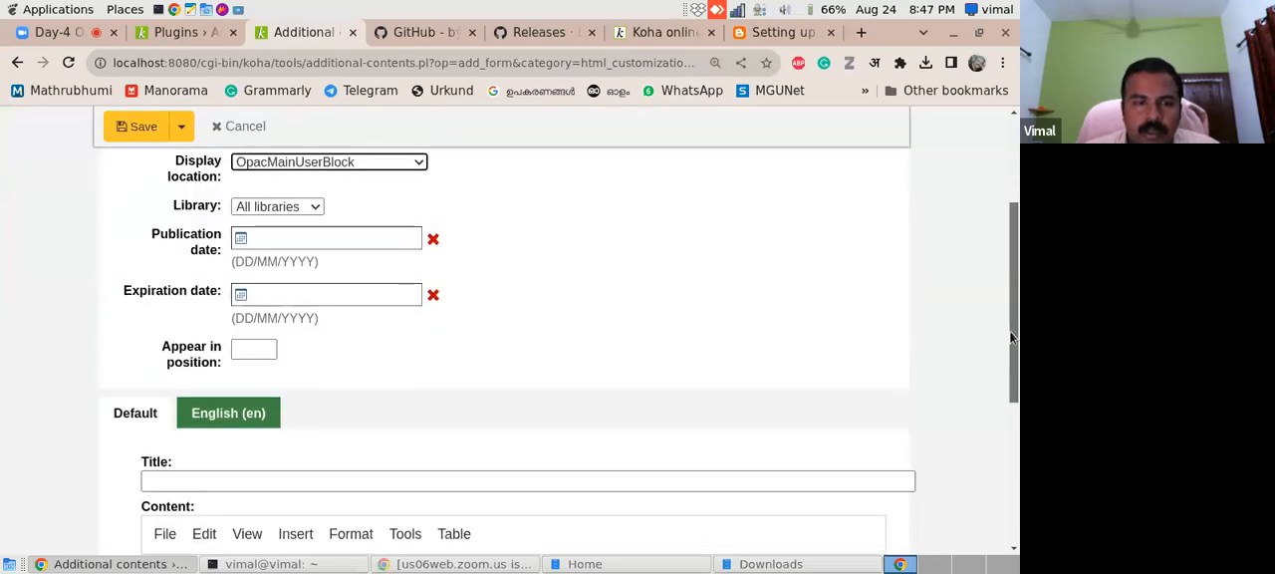
click(305, 237)
click(427, 450)
click(265, 293)
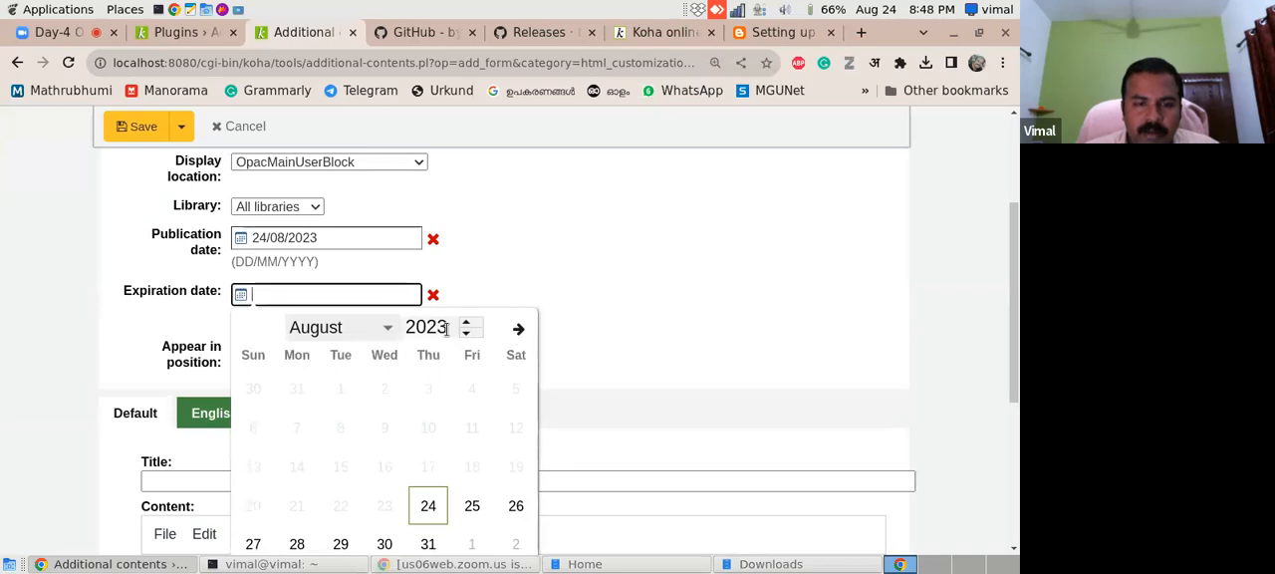
drag(454, 329, 408, 332)
text(2030)
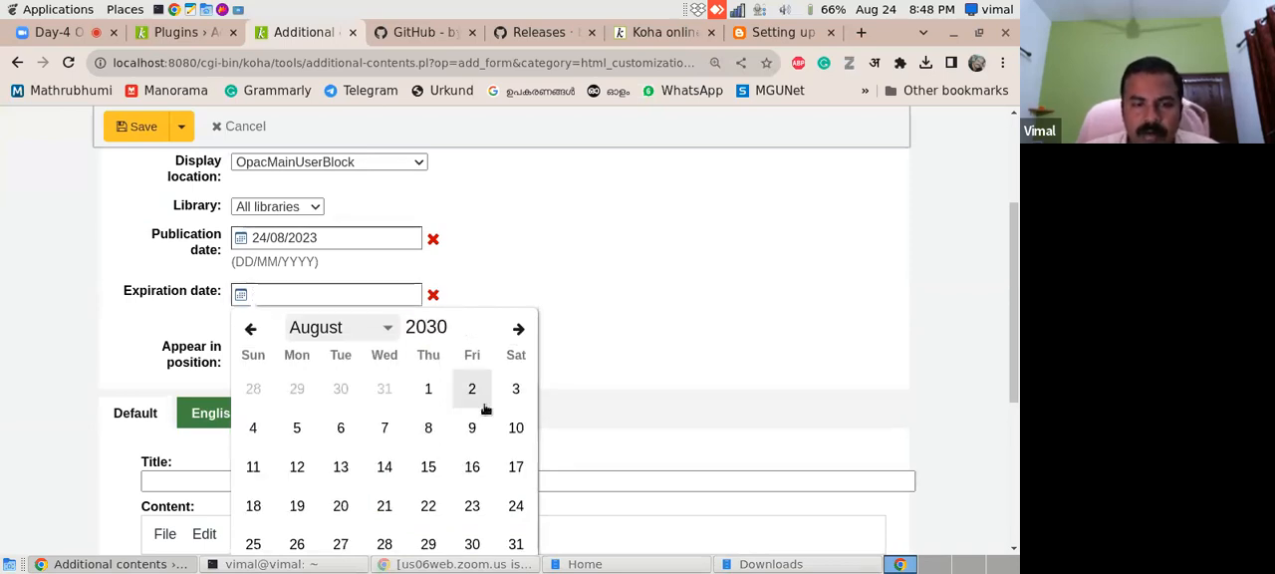
click(516, 506)
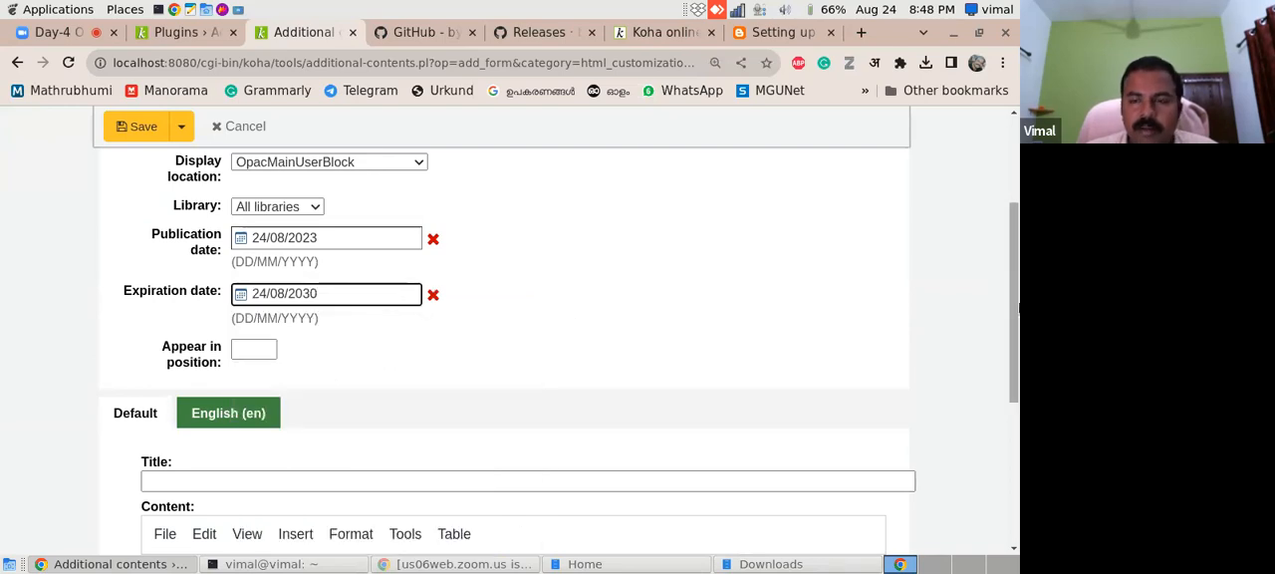
- Paste <span id="coverflow">Loading...</span> into the source code of the entry's default content, save it and recheck the code
drag(1017, 307, 1017, 316)
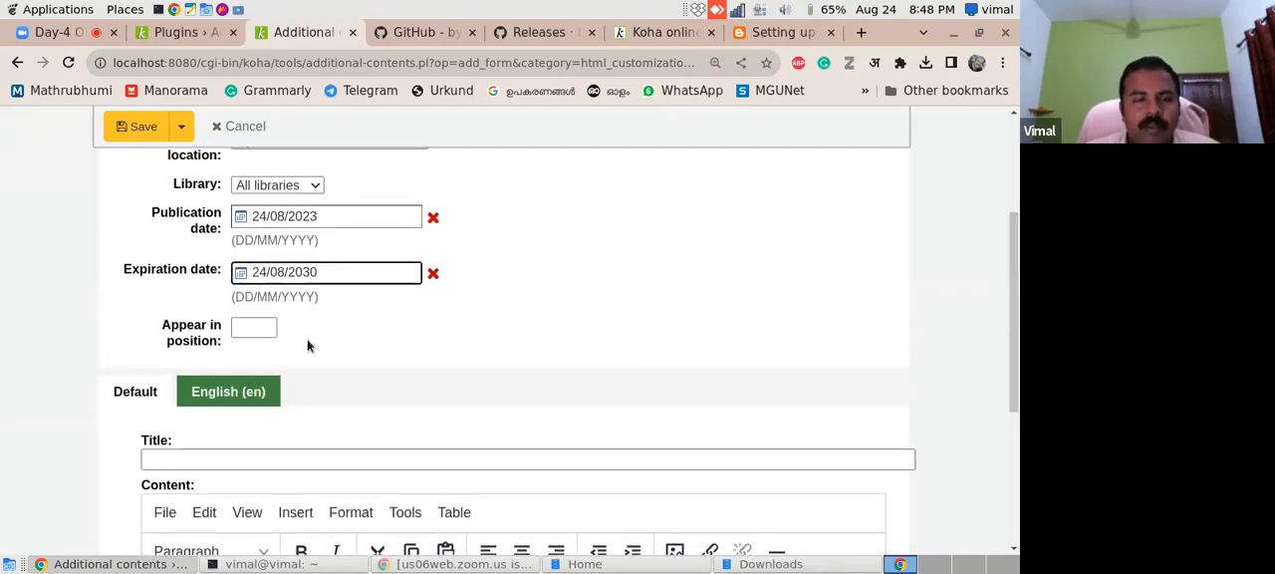
drag(1017, 364, 1003, 444)
click(447, 467)
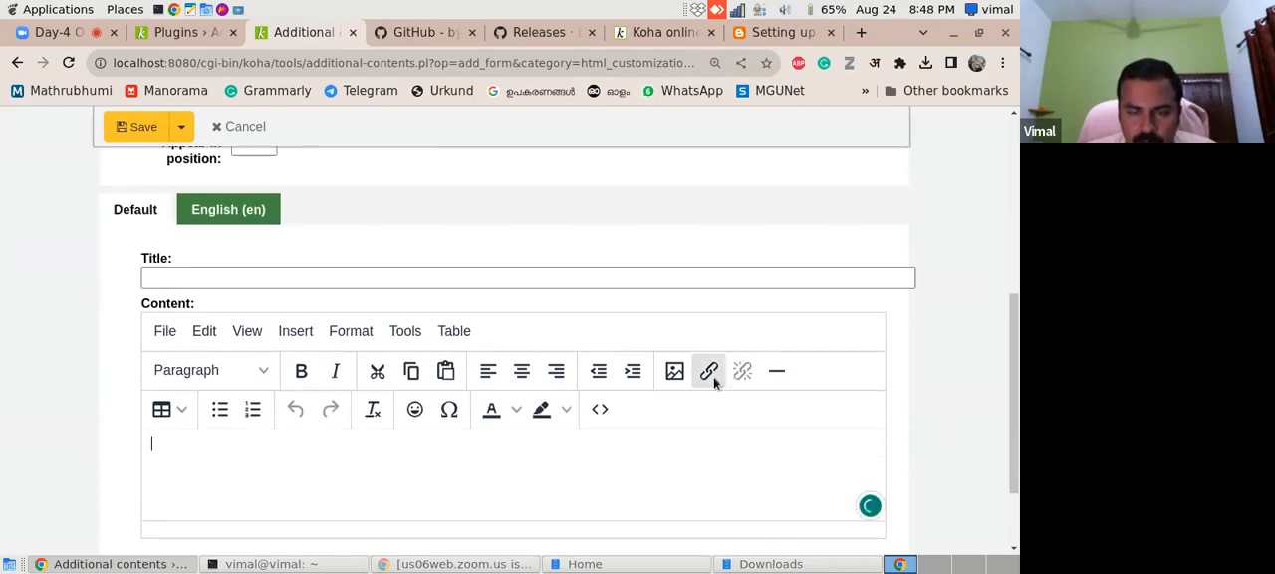
click(599, 409)
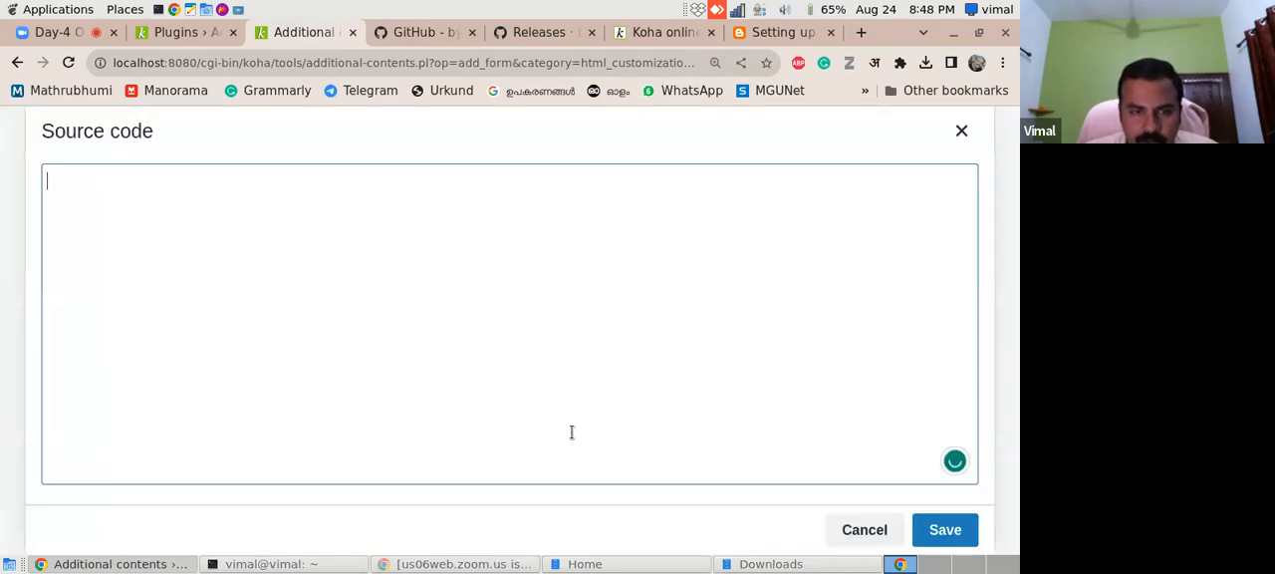
text(<span id="coverflow">Loading...</span>)
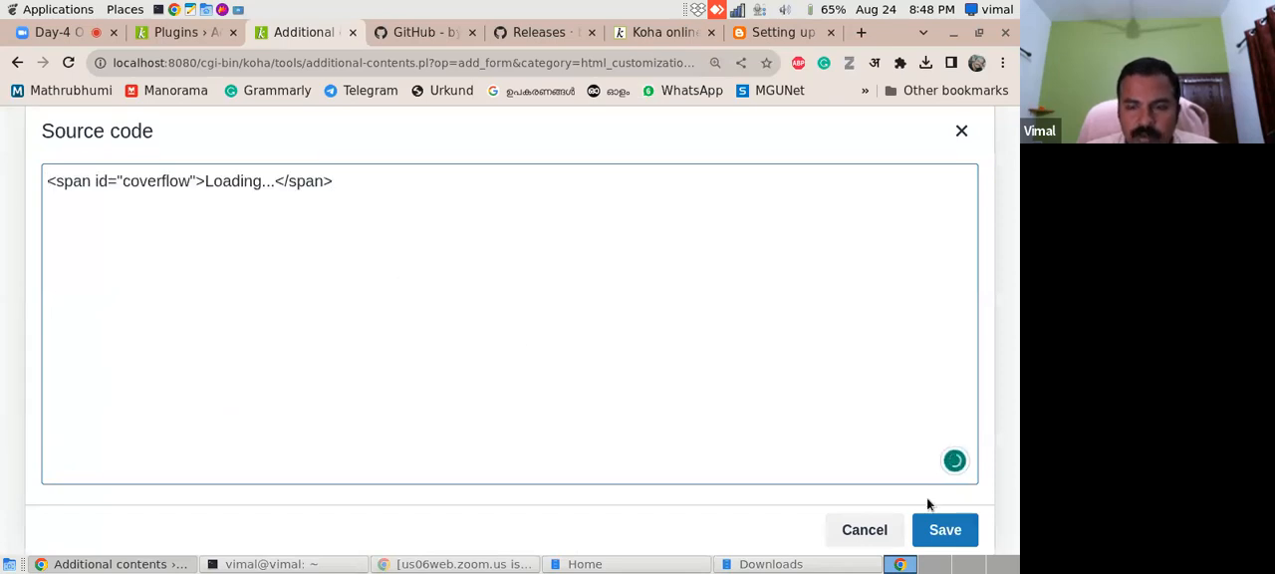
click(942, 531)
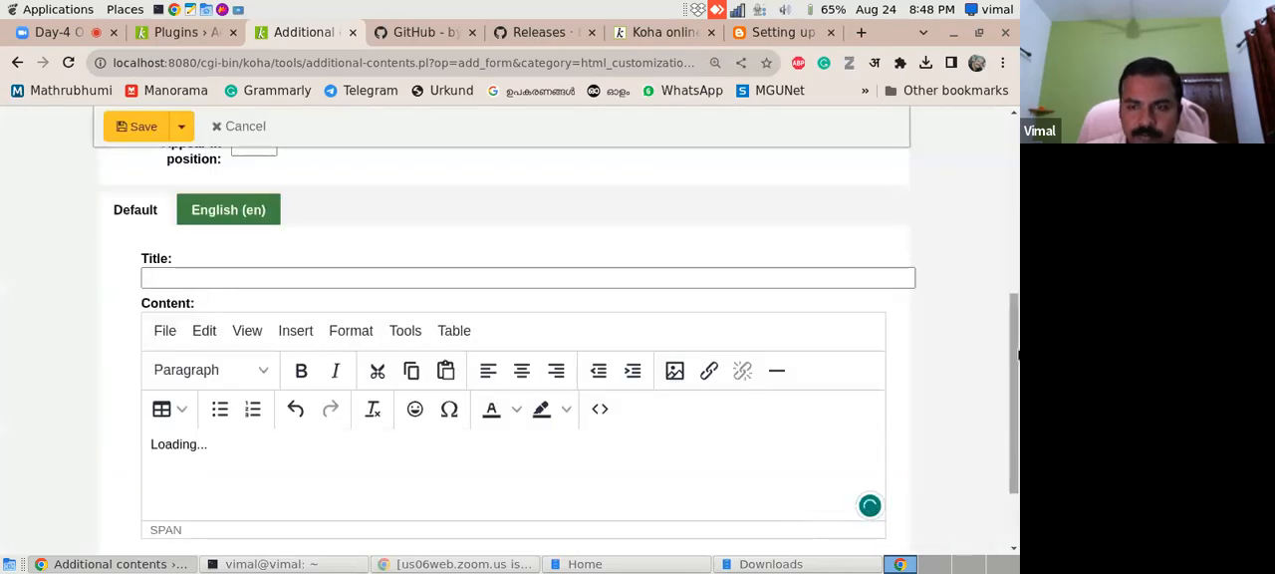
scroll(1017, 367, down, 1)
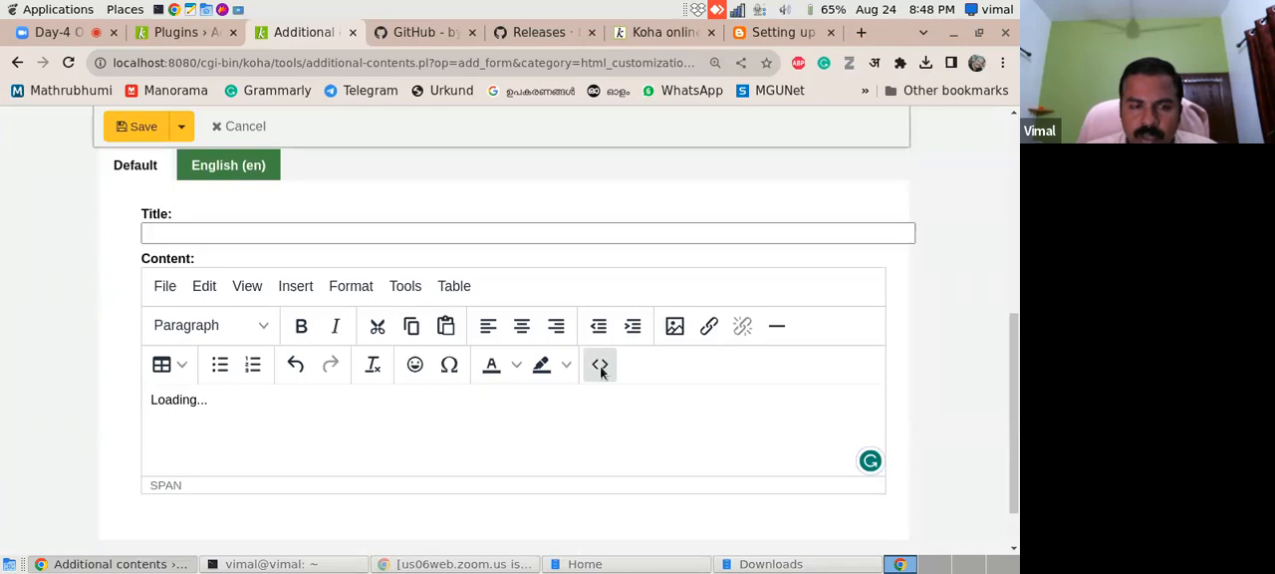
click(599, 365)
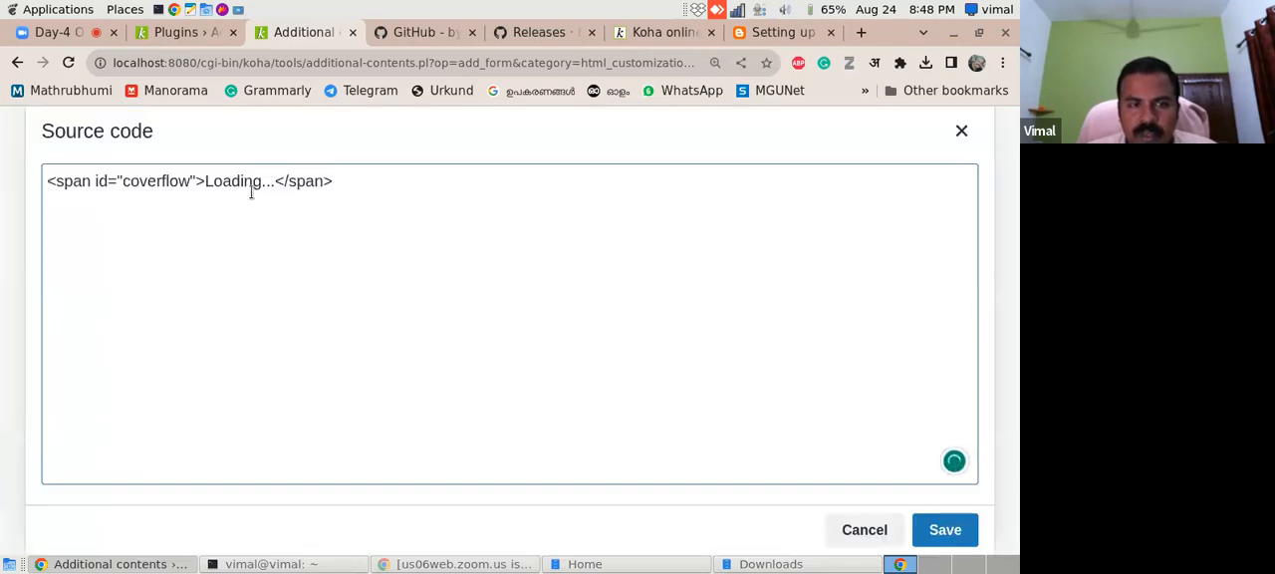
click(922, 530)
- Title the entry "New arrivals" and save the HTML customization
scroll(559, 379, up, 2)
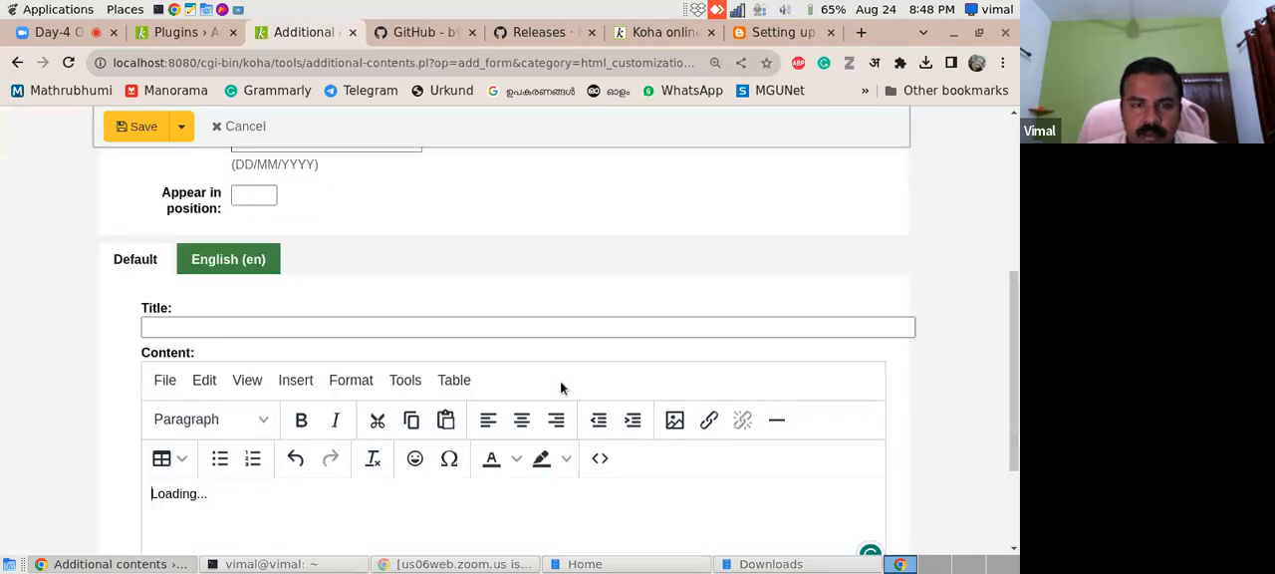
click(535, 329)
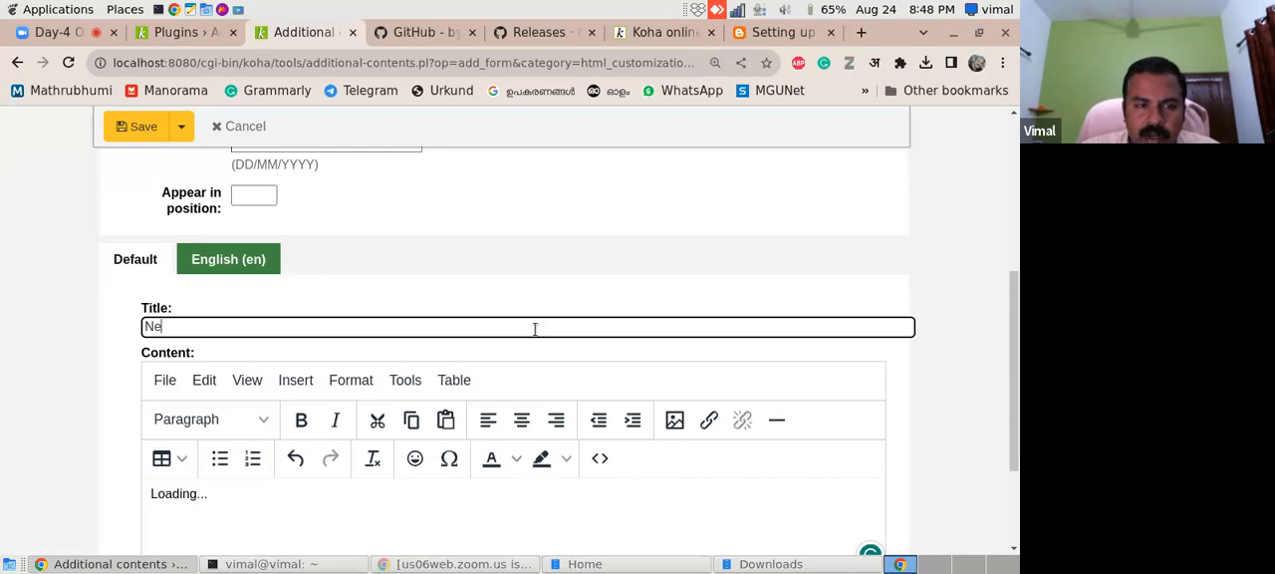
text(New arrivals)
scroll(1011, 342, down, 3)
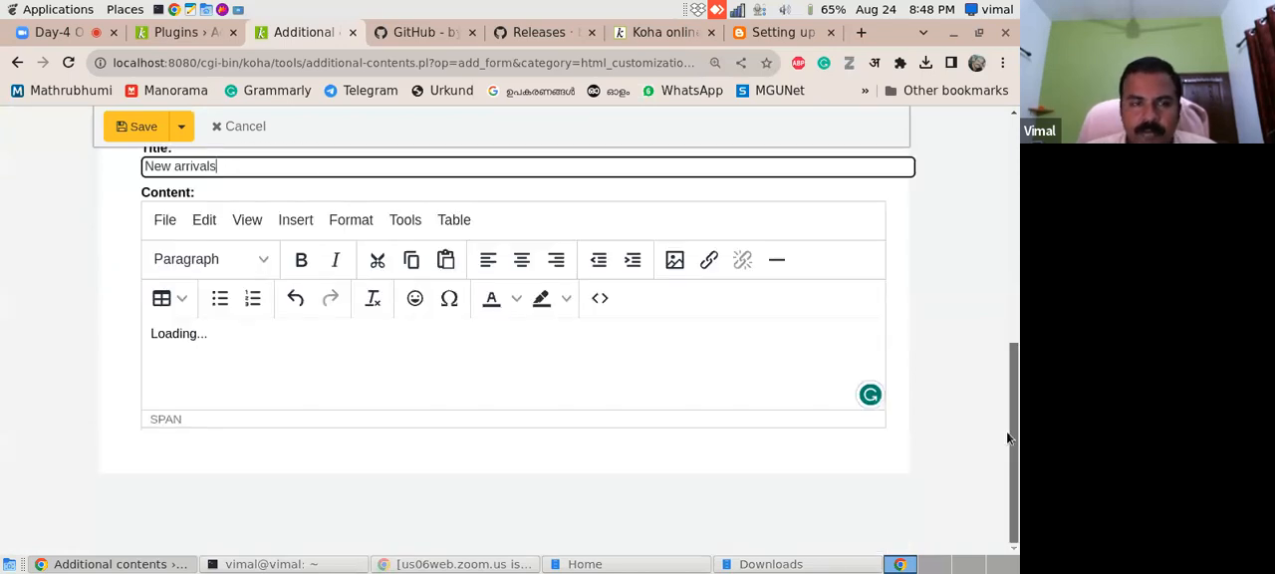
click(135, 128)
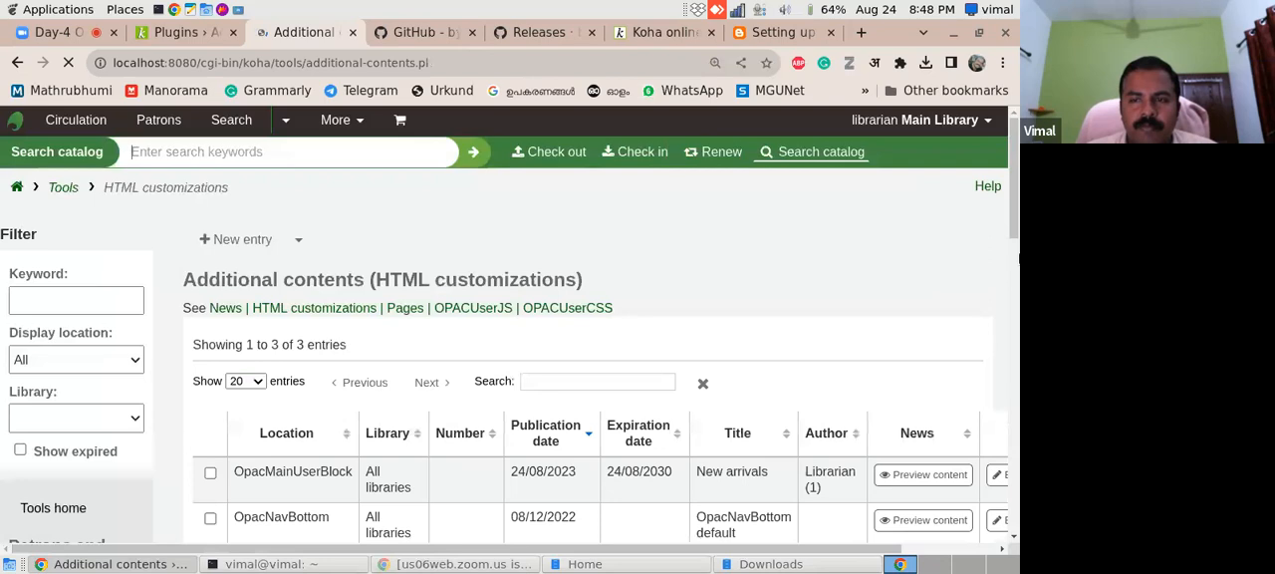
- Review the HTML customizations list and reload the OPAC home page to check the new entry
scroll(1011, 234, down, 4)
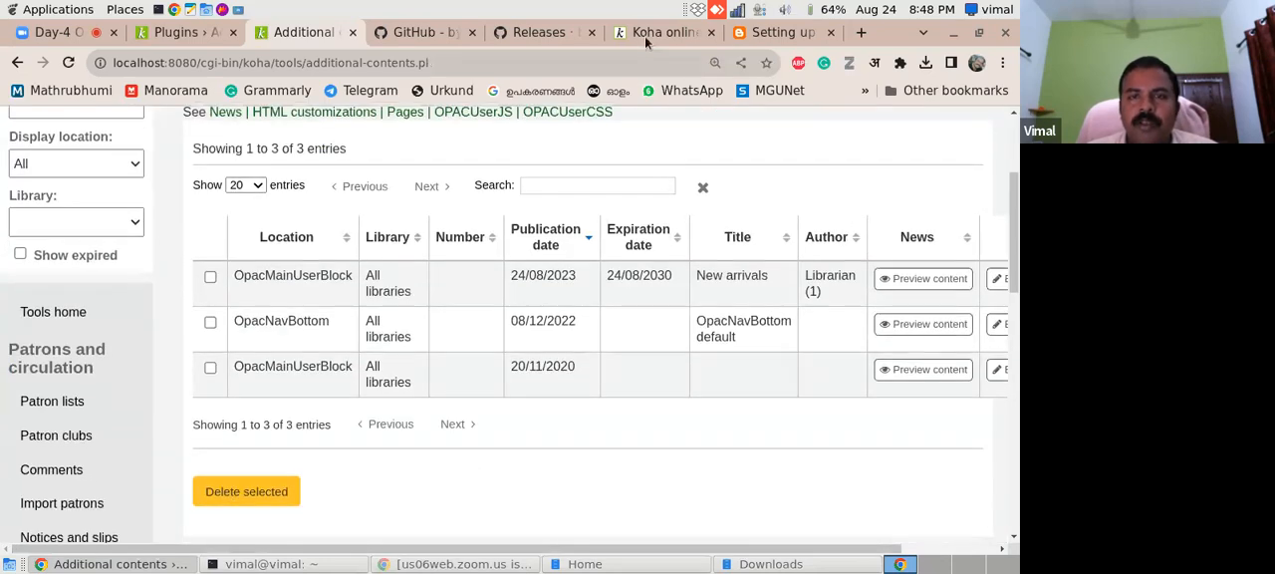
click(645, 33)
click(68, 62)
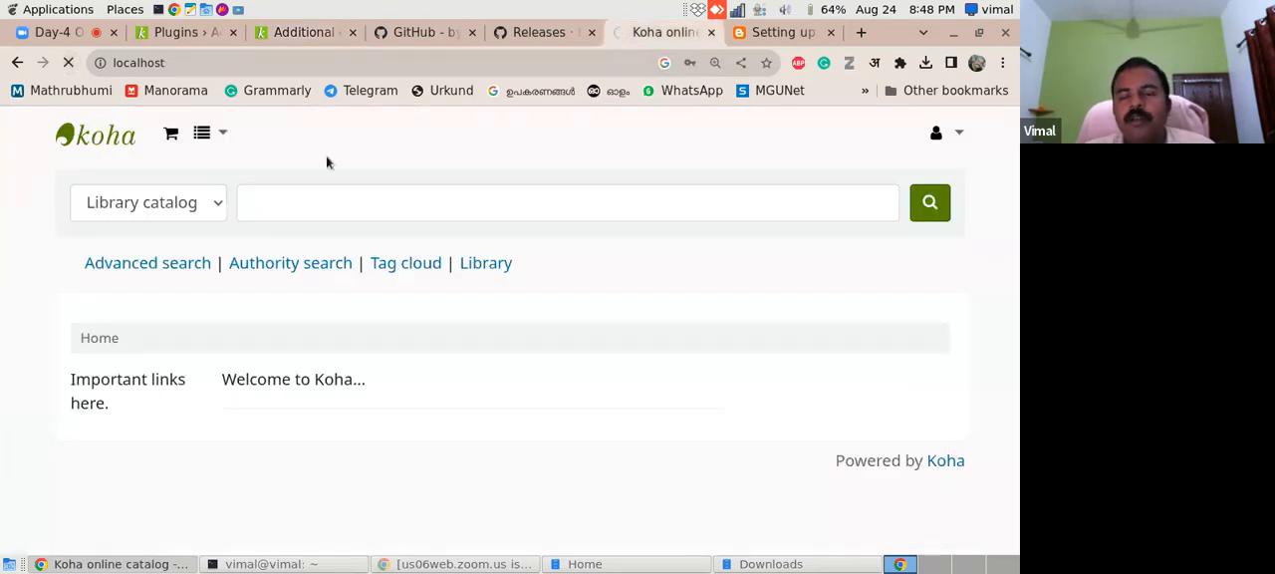
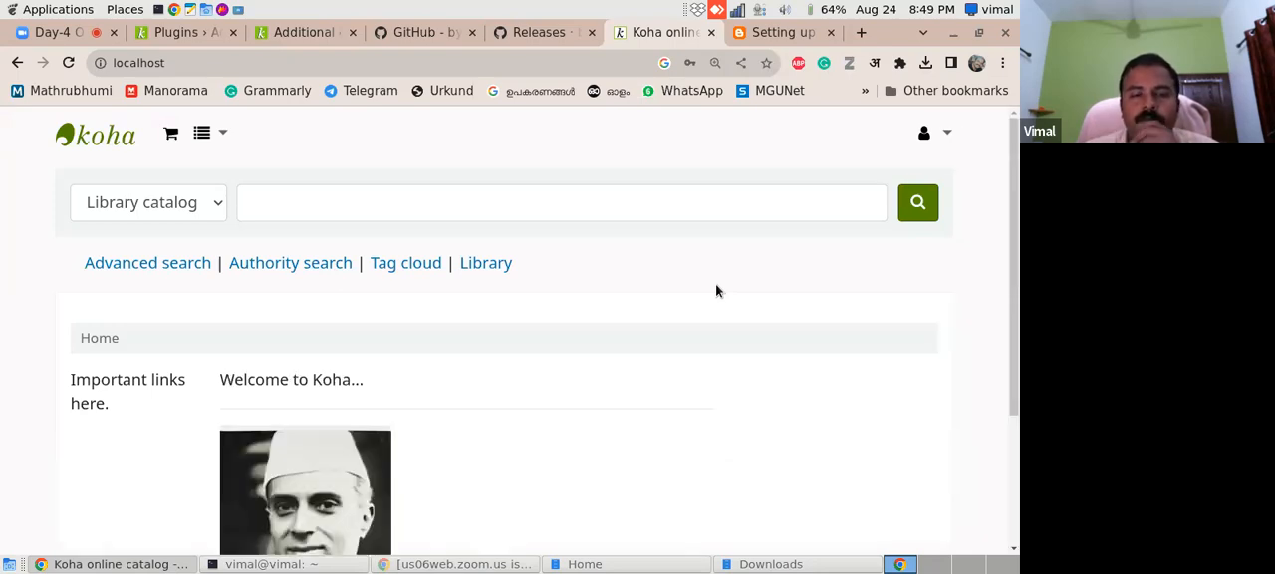
- Examine the book cover display under the welcome text on the OPAC home page
scroll(1018, 428, down, 3)
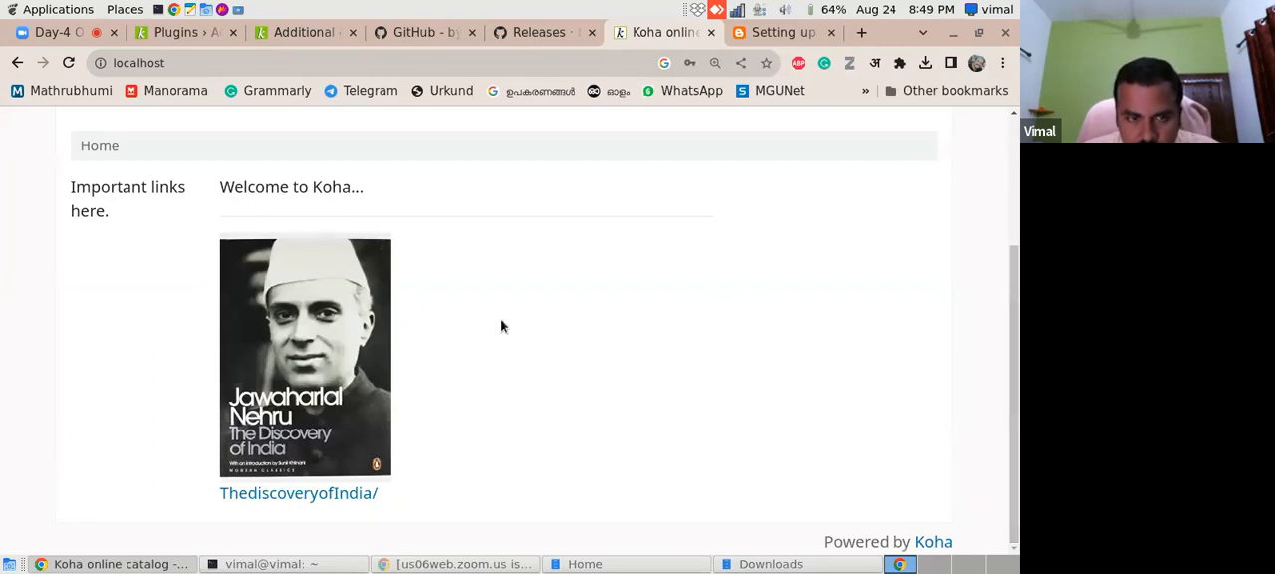
scroll(1016, 384, up, 3)
scroll(1011, 413, down, 3)
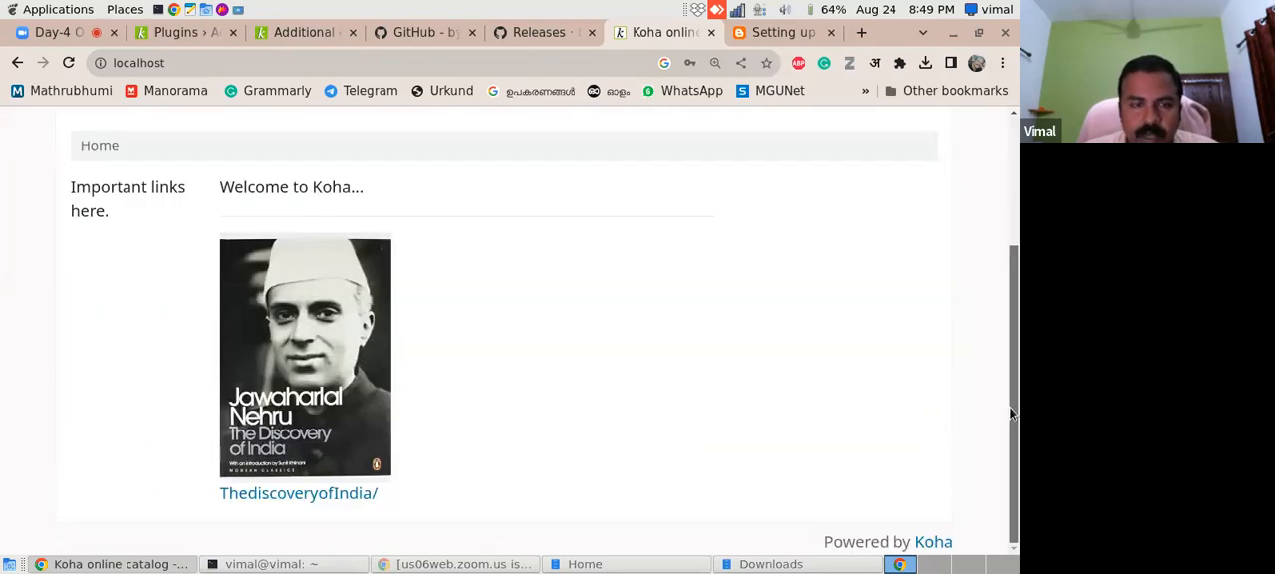
scroll(1011, 333, up, 1)
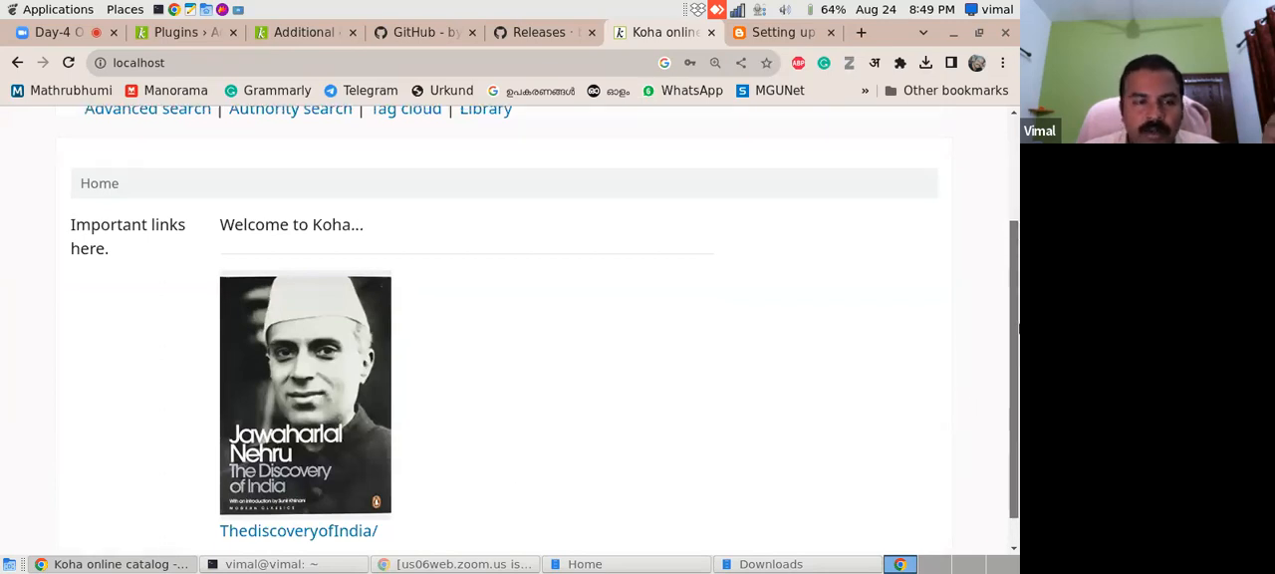
drag(1017, 351, 1017, 374)
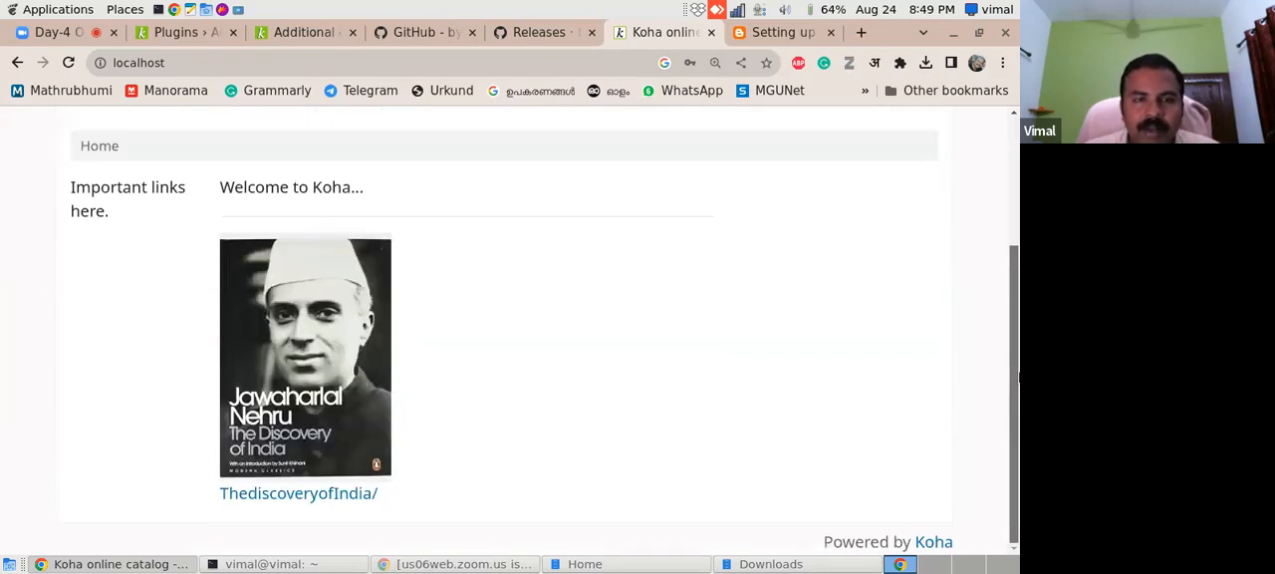
- Check the README's mapping sample and copy the blog guide's "#coverflow" mapping with its buttons, autoplay and loop options
click(422, 36)
drag(1017, 380, 1017, 474)
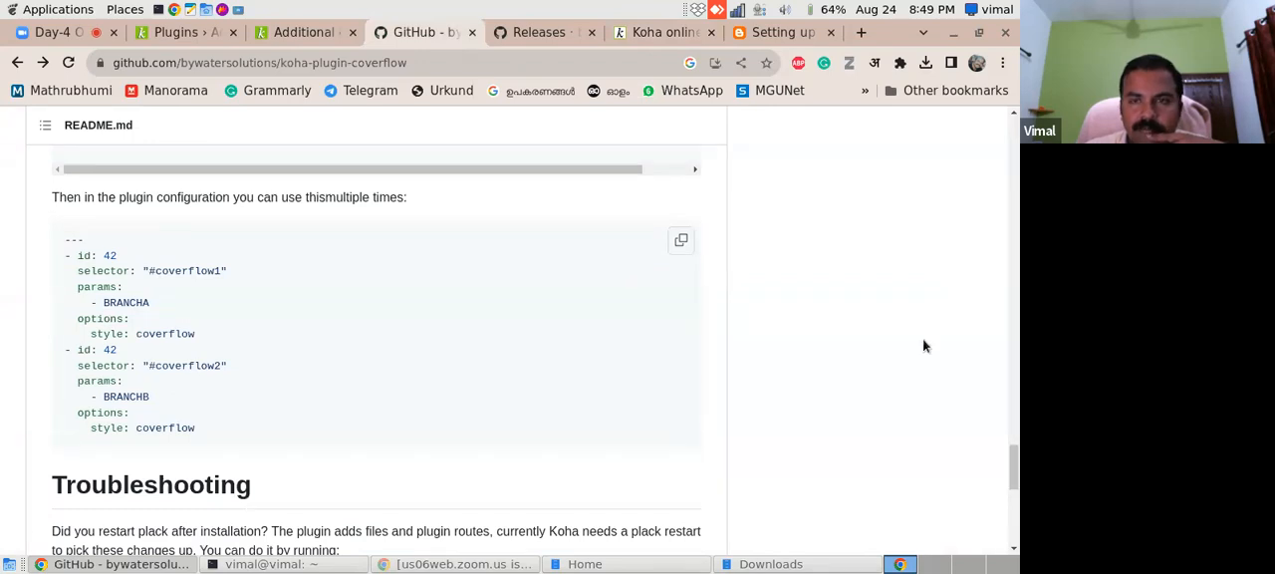
click(777, 32)
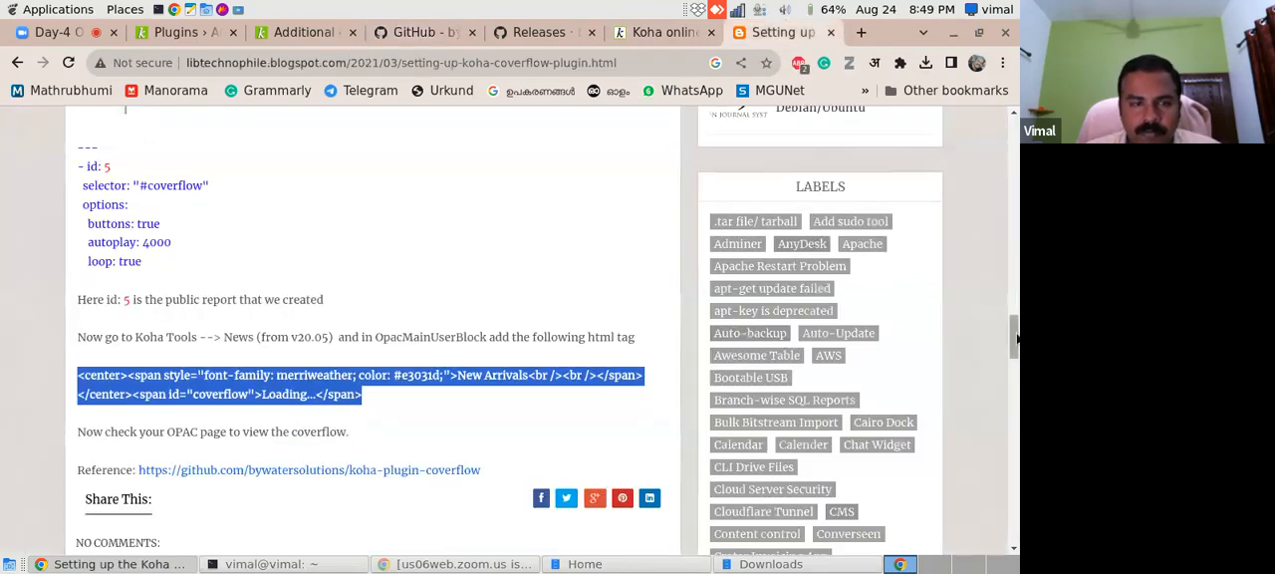
scroll(185, 352, up, 3)
drag(82, 317, 152, 441)
key(ctrl+c)
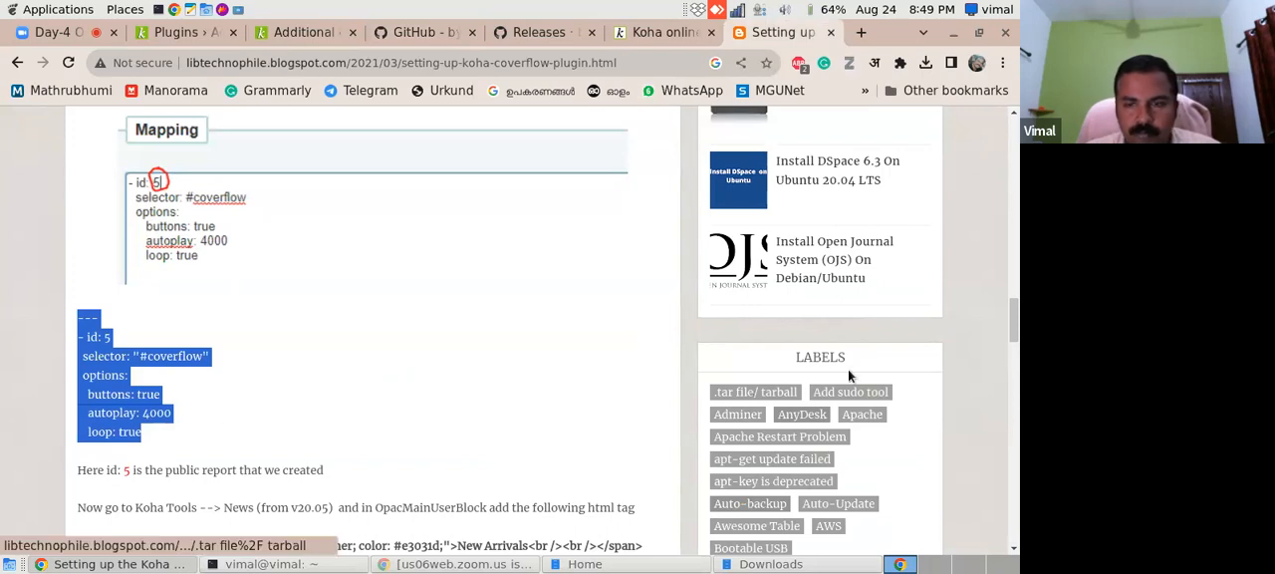
drag(1016, 319, 1015, 229)
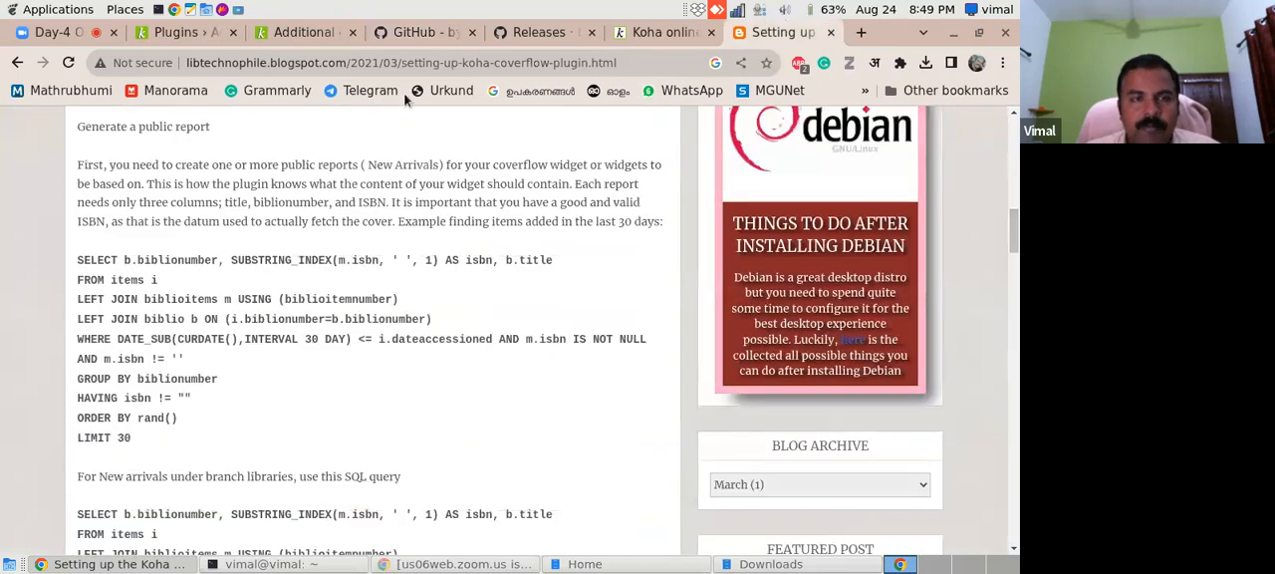
- Return to the Koha plugins list and open the configuration of the CoverFlow plugin
click(647, 33)
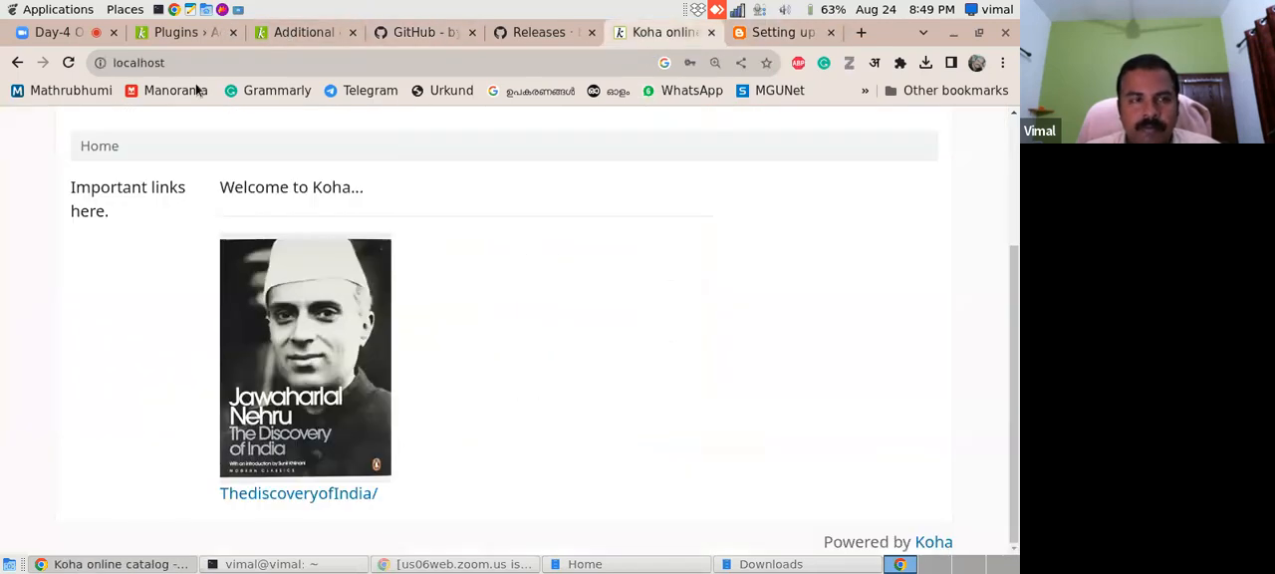
click(176, 34)
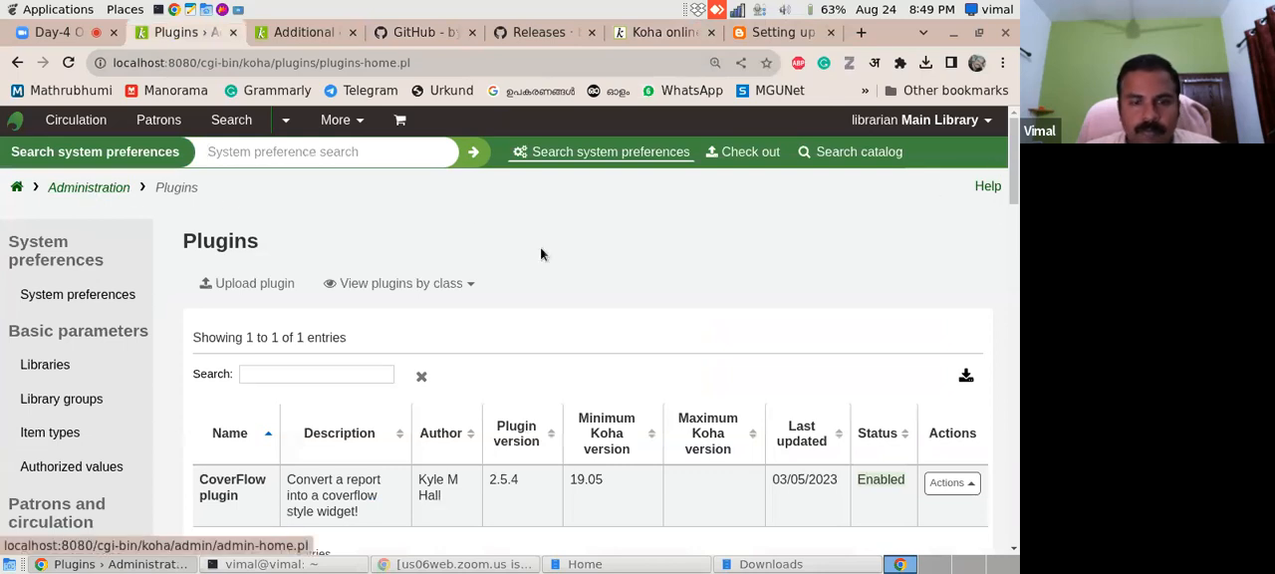
click(962, 487)
click(907, 420)
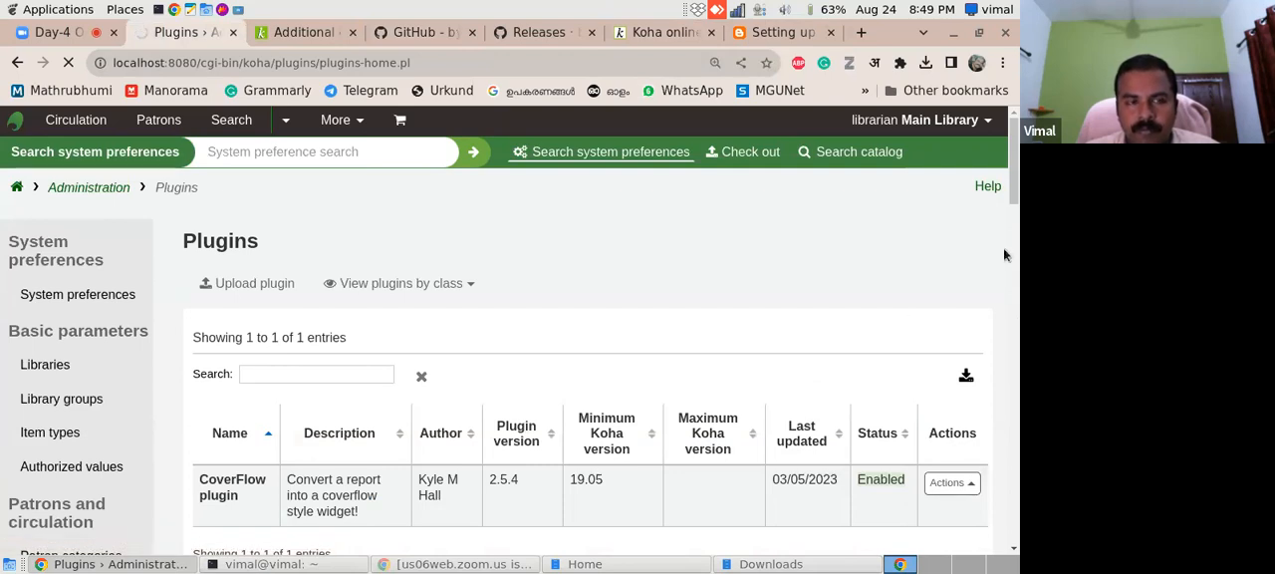
- Replace the plugin's mapping with the copied "#coverflow" sample using report id 11, and save the configuration
scroll(1006, 299, down, 5)
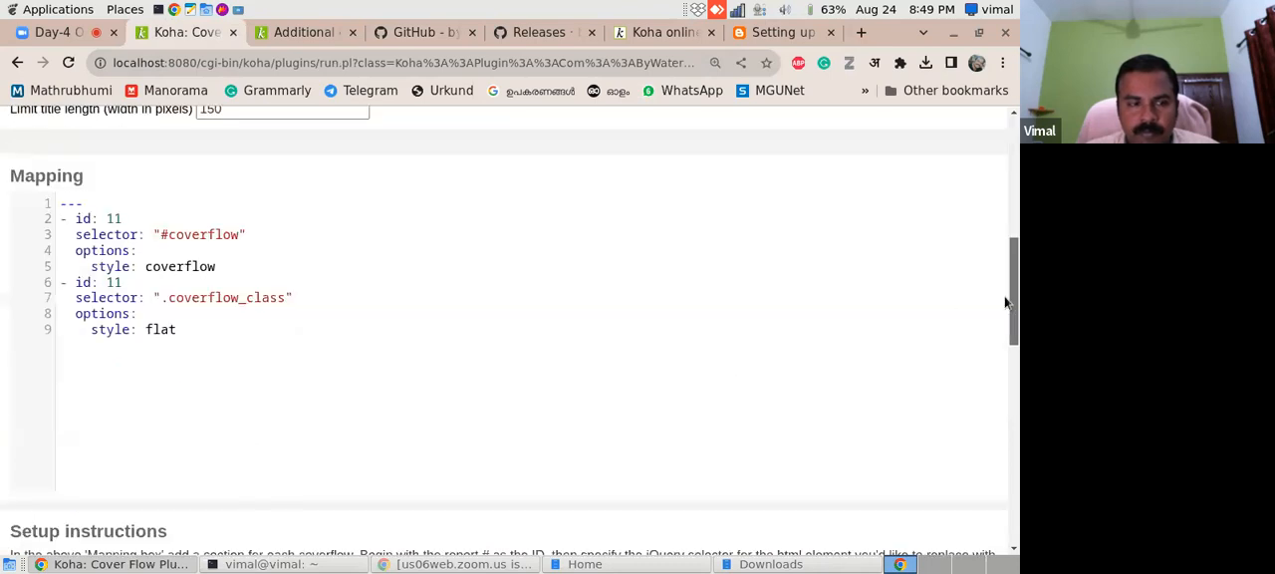
drag(182, 335, 47, 210)
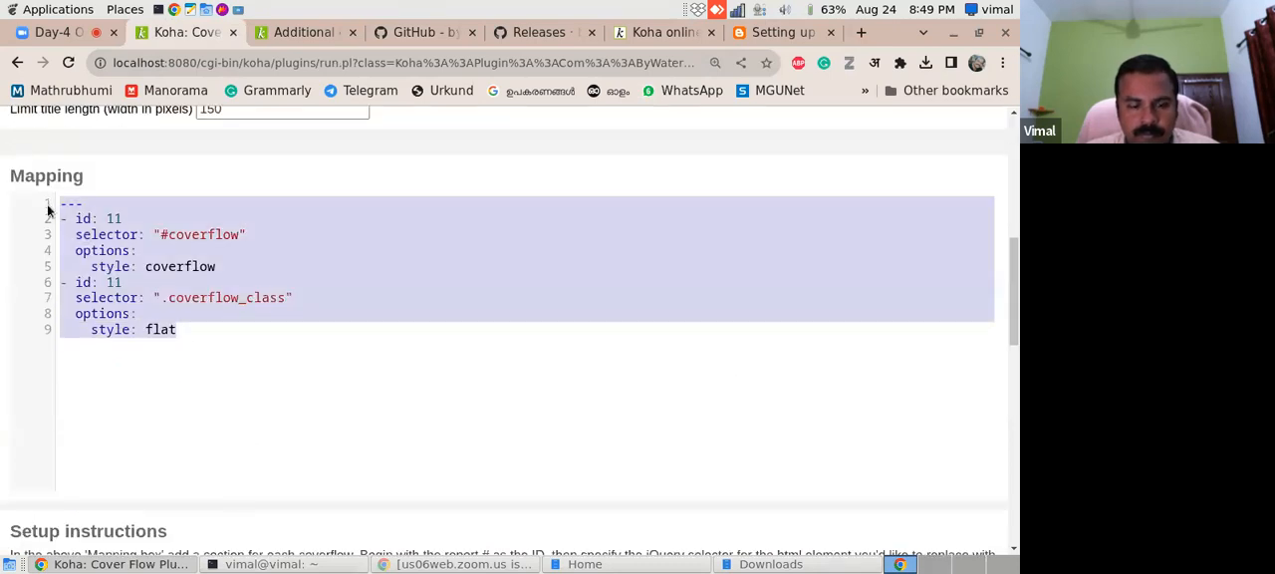
key(ctrl+v)
double_click(112, 221)
text(11)
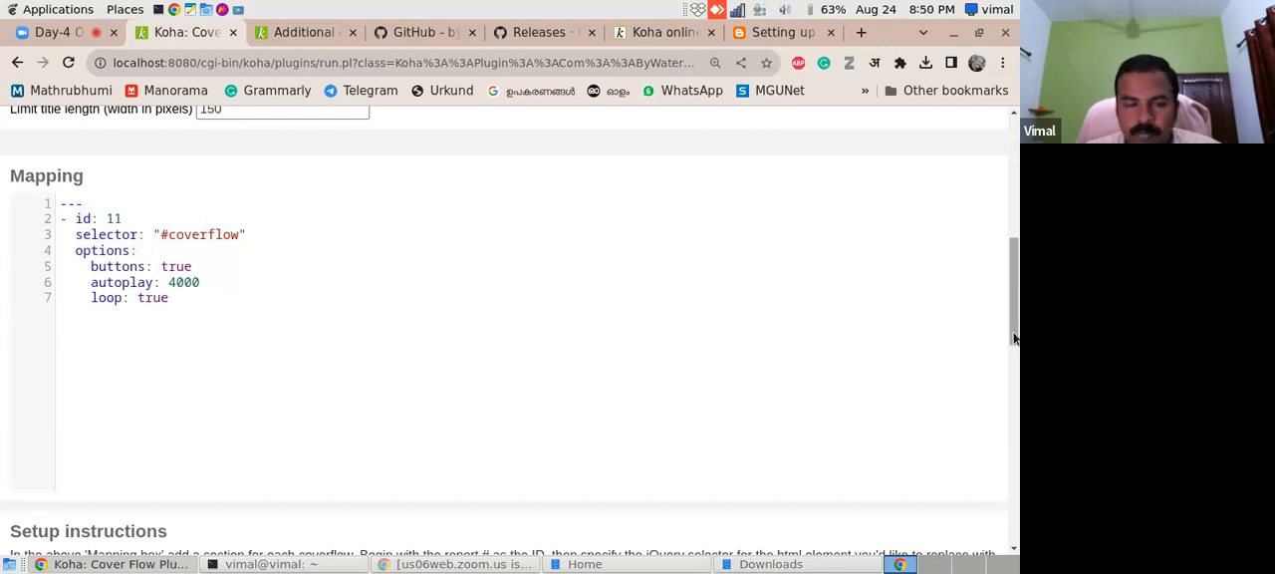
drag(1015, 339, 1014, 543)
click(76, 478)
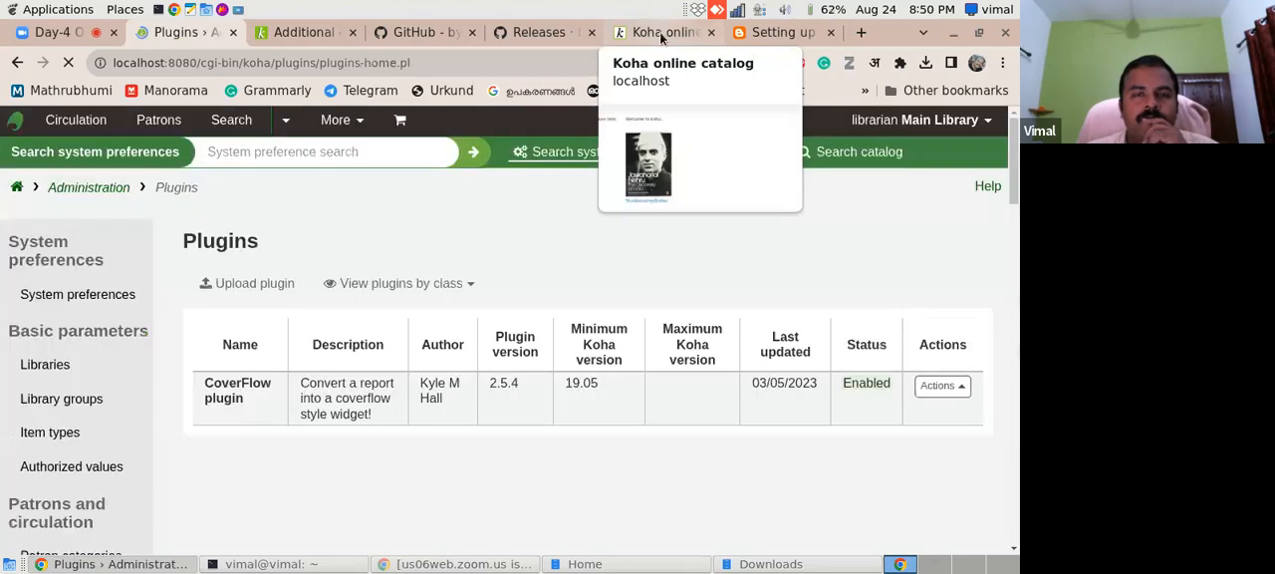
- Reload the OPAC home page and check how the cover display looks with the new mapping
click(661, 34)
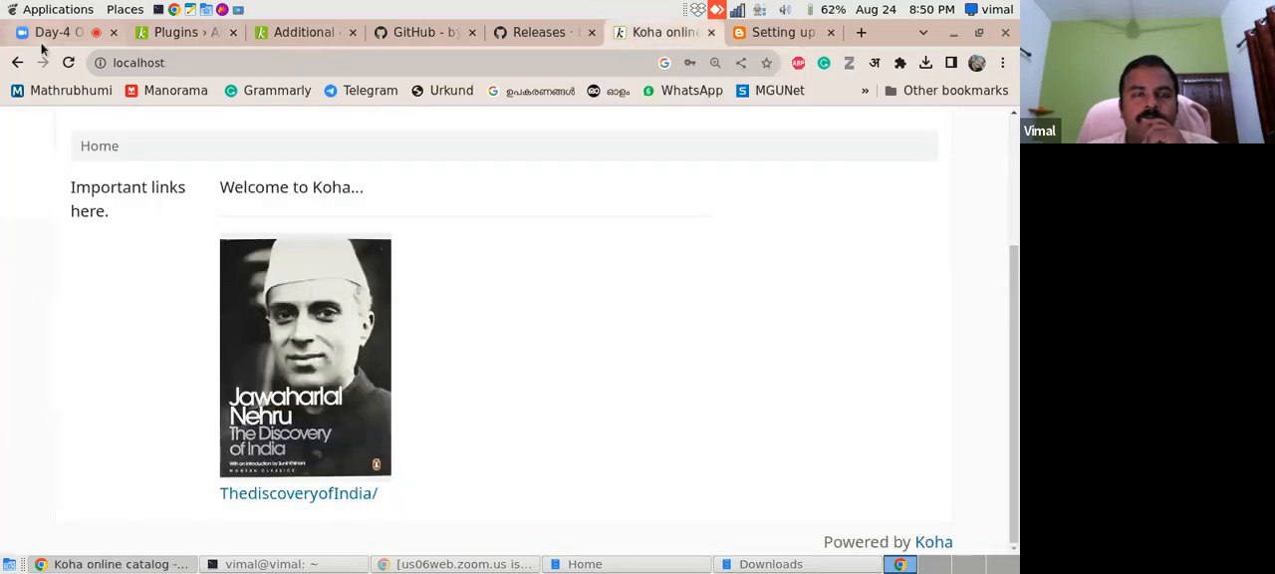
click(68, 61)
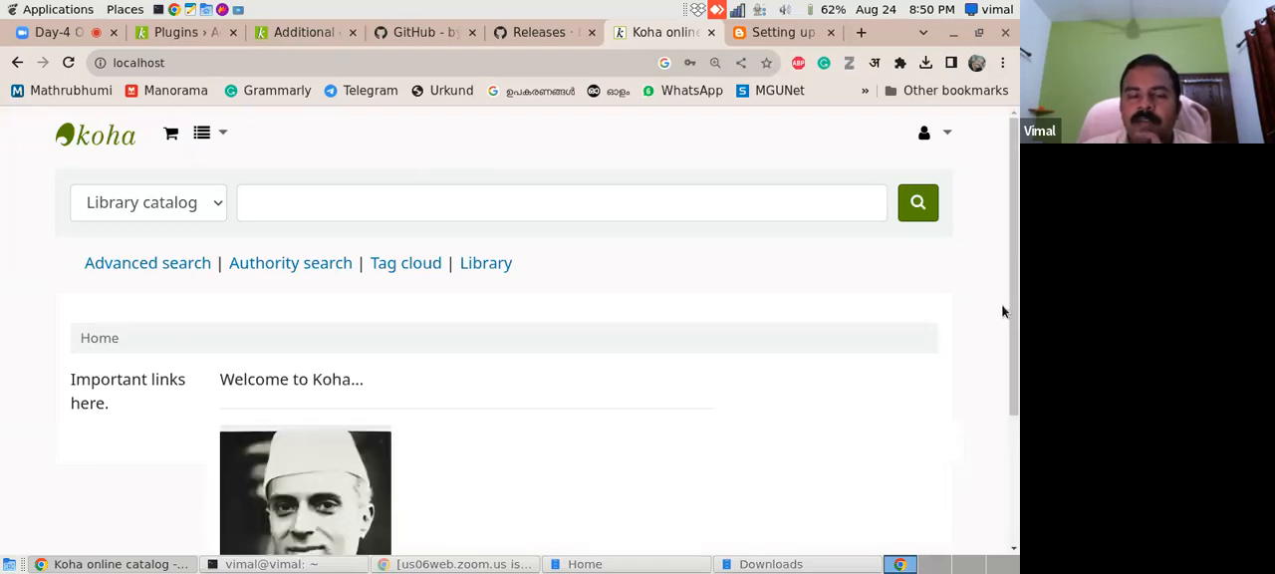
drag(1011, 257, 1007, 370)
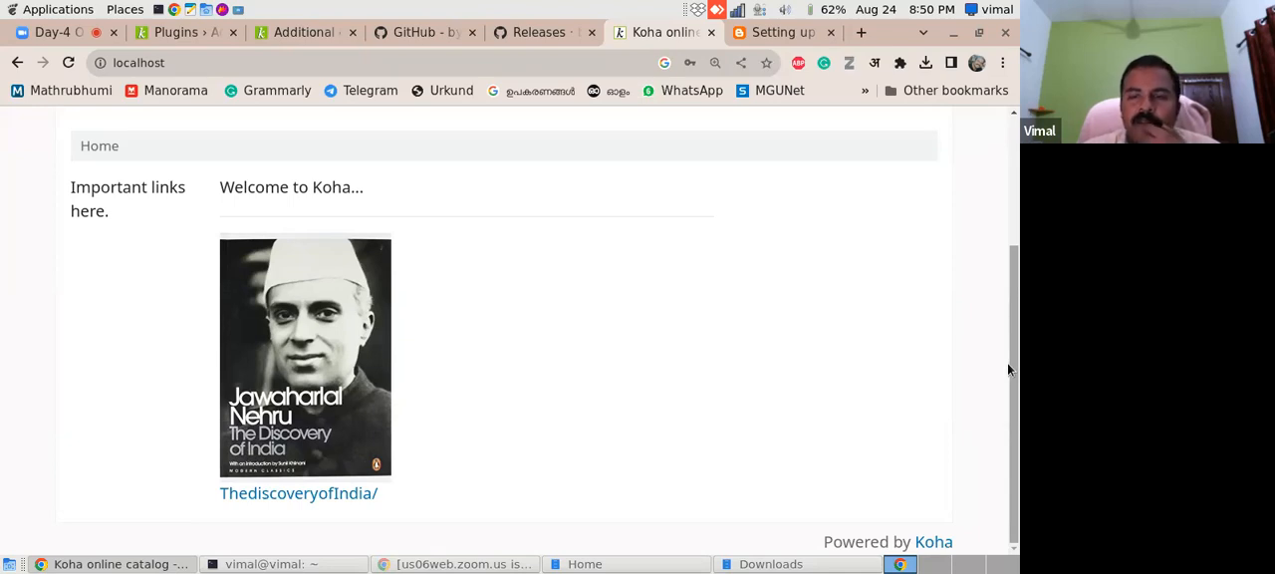
drag(1011, 370, 1011, 279)
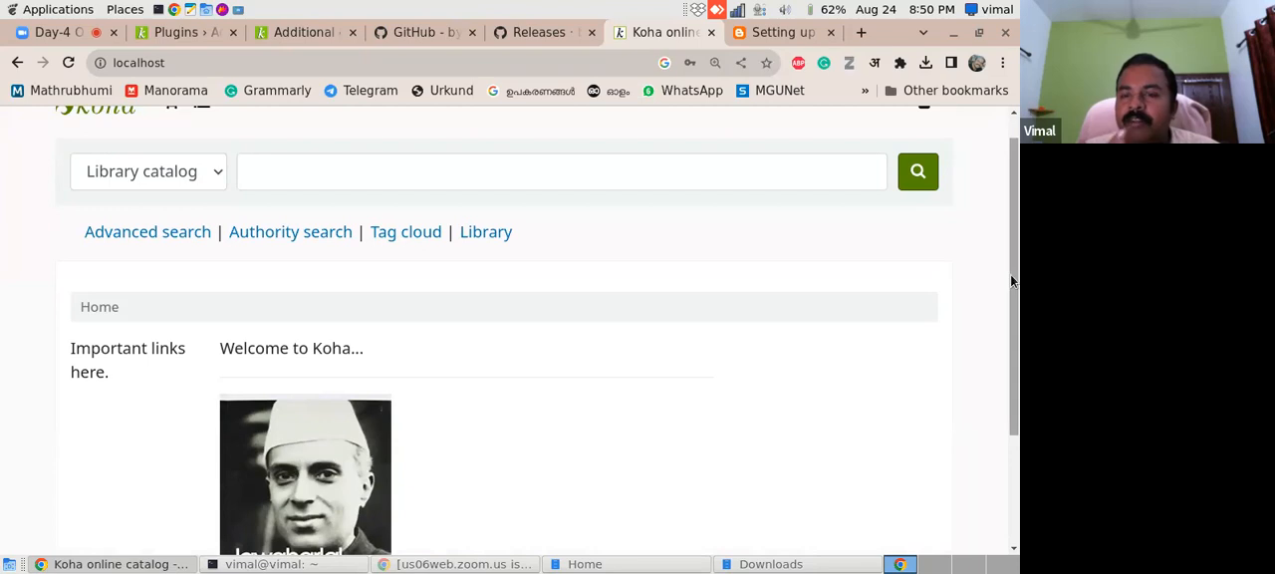
drag(1011, 274, 1017, 393)
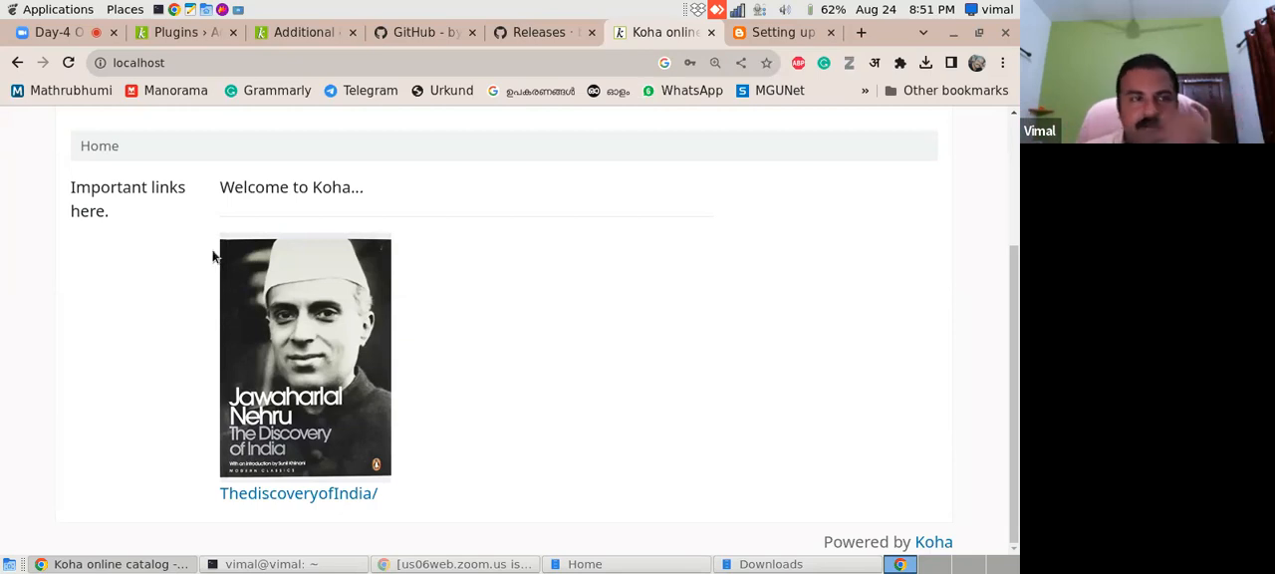
mouse_move(1015, 405)
mouse_down()
mouse_move(1013, 319)
mouse_move(1004, 397)
mouse_up()
- Review the README's mapping sample and Troubleshooting section, comparing them with the OPAC home page and the HTML customizations list
click(413, 34)
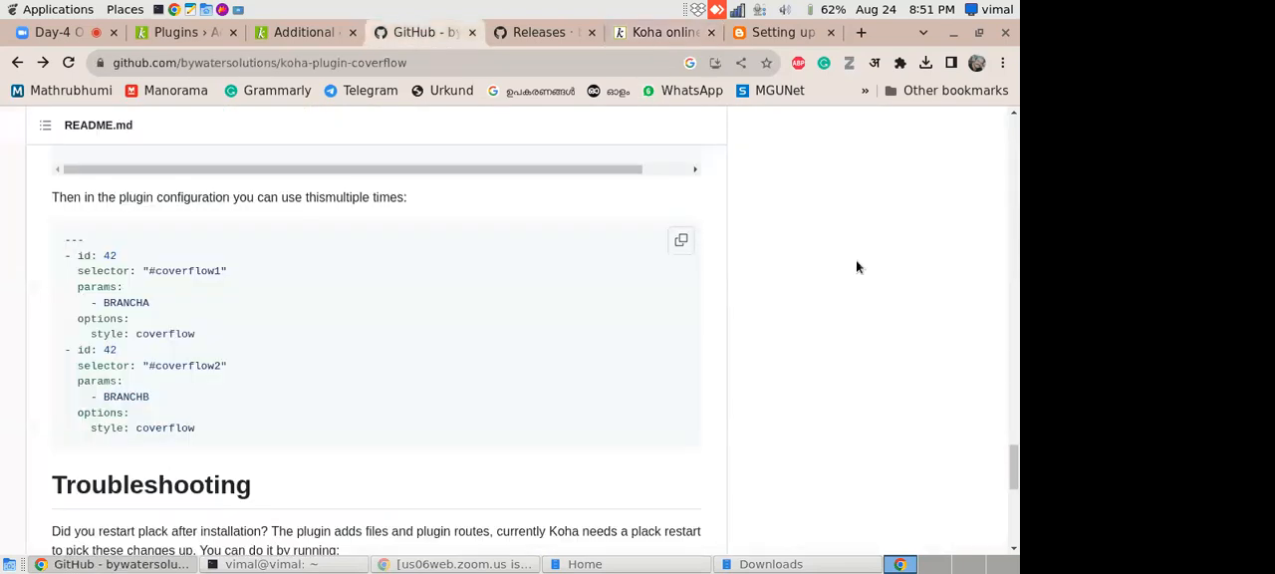
drag(1015, 469, 1016, 466)
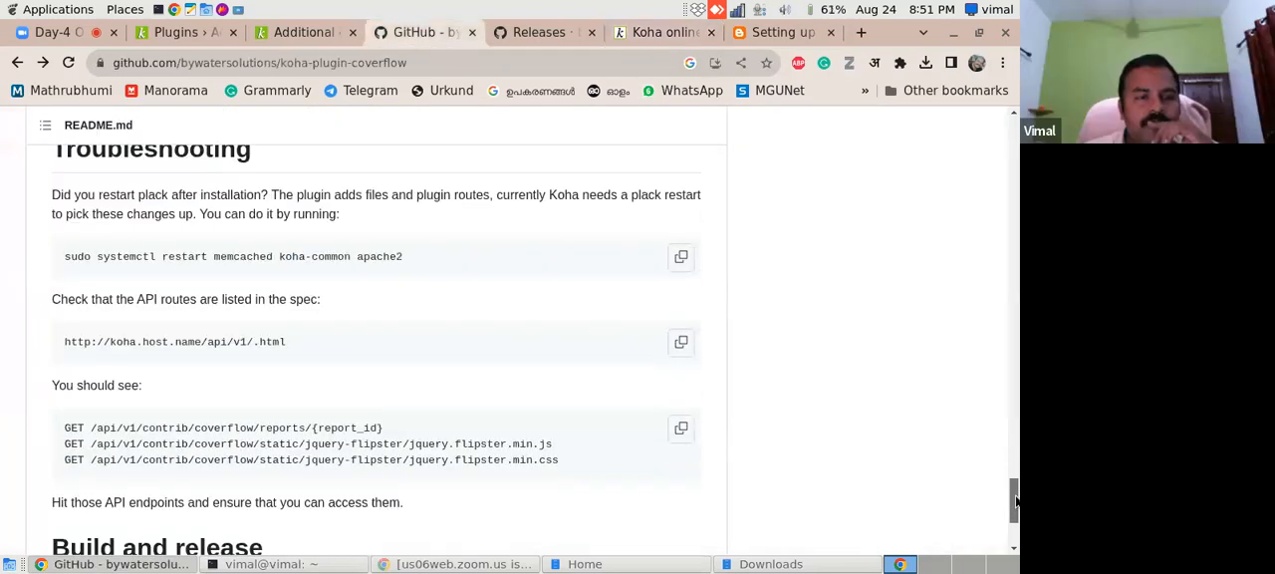
drag(1015, 504, 1015, 463)
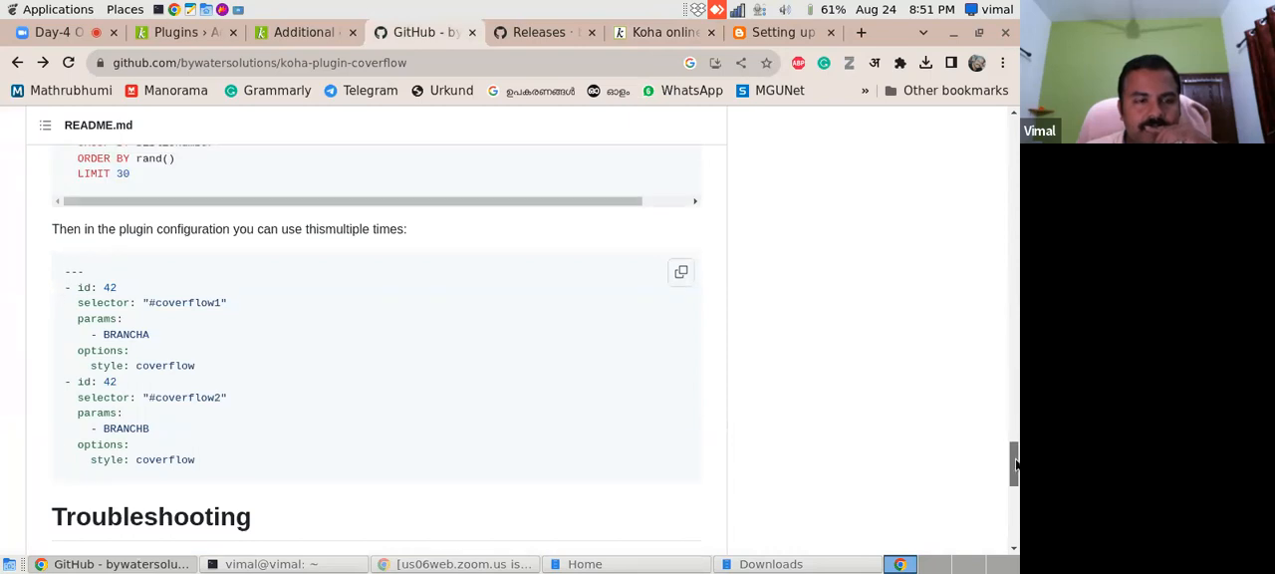
mouse_move(1016, 464)
mouse_down()
mouse_move(1016, 506)
mouse_move(1014, 475)
mouse_up()
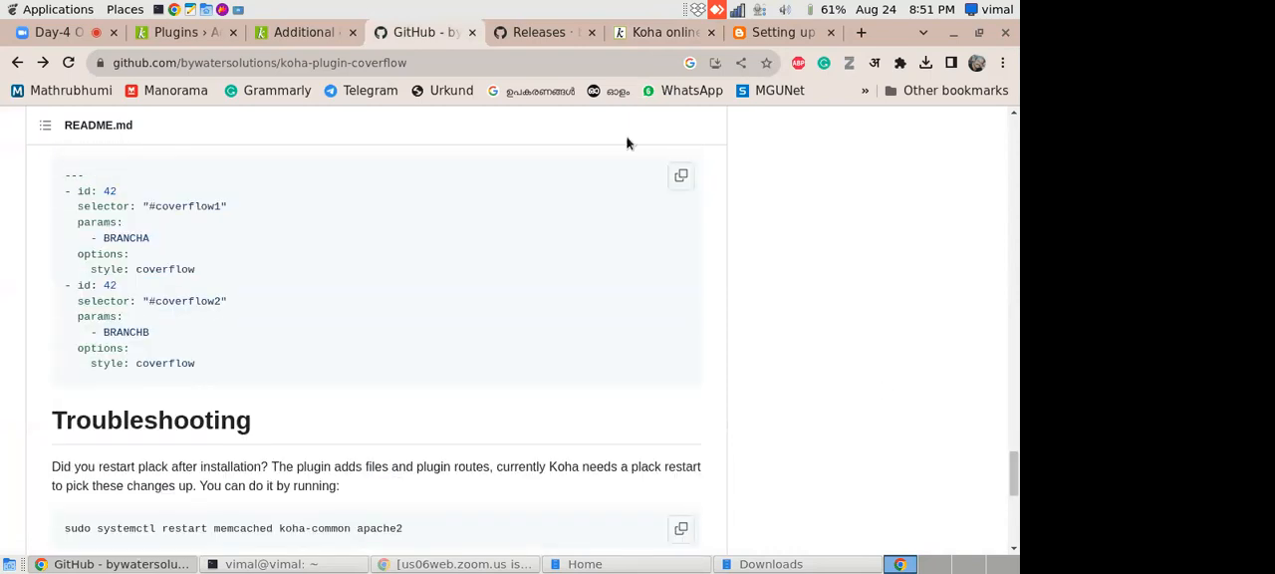
click(652, 33)
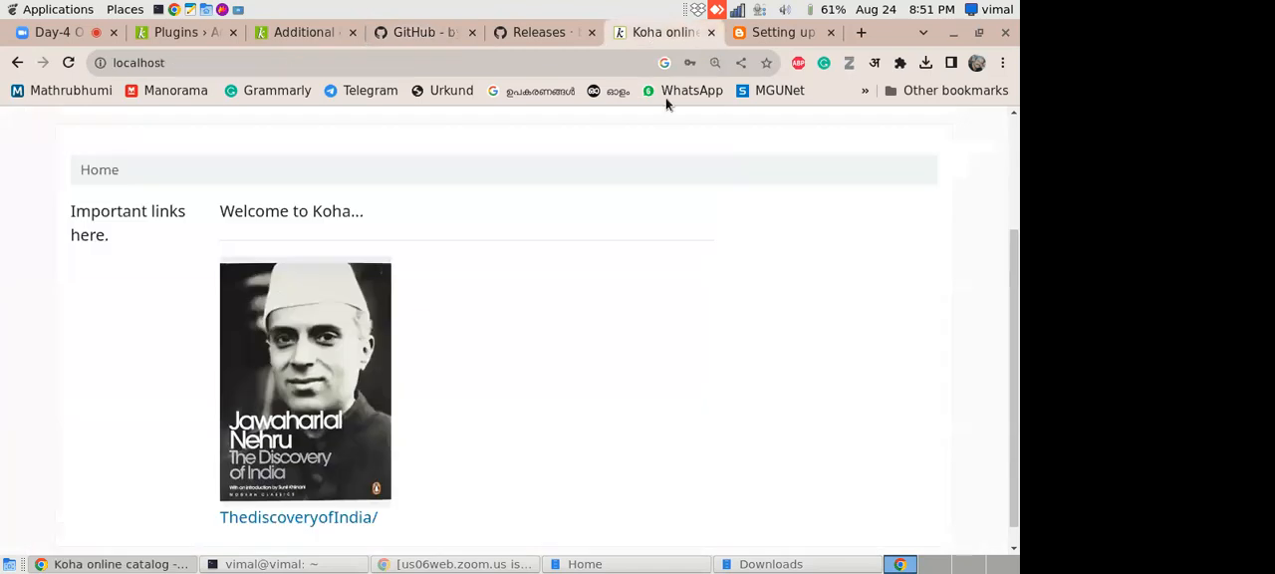
click(423, 34)
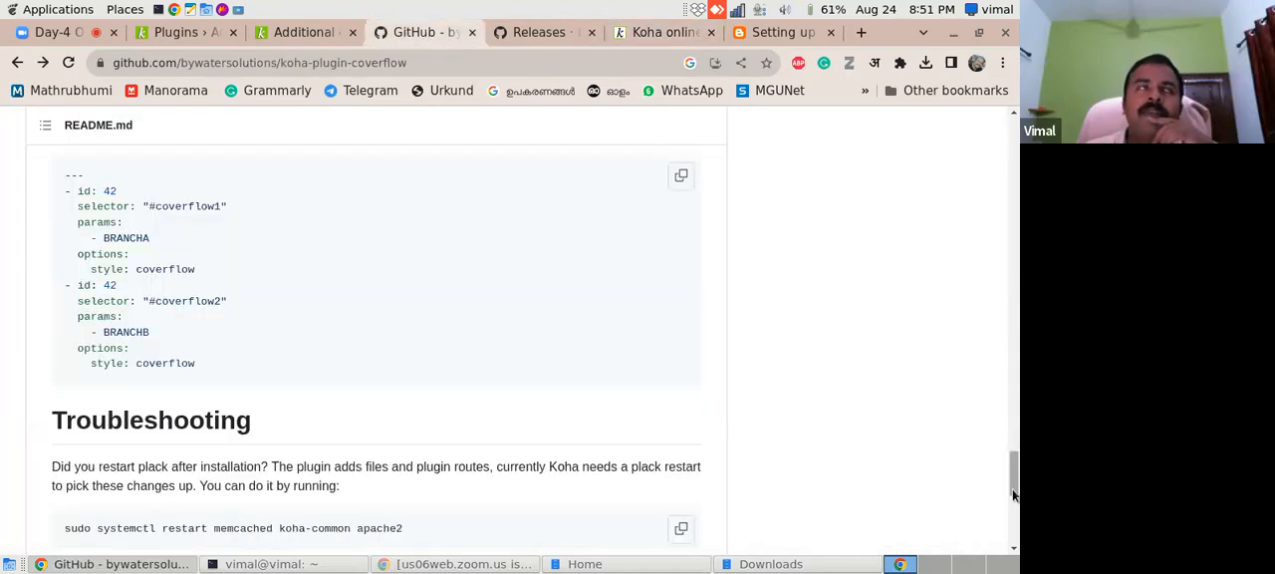
click(682, 36)
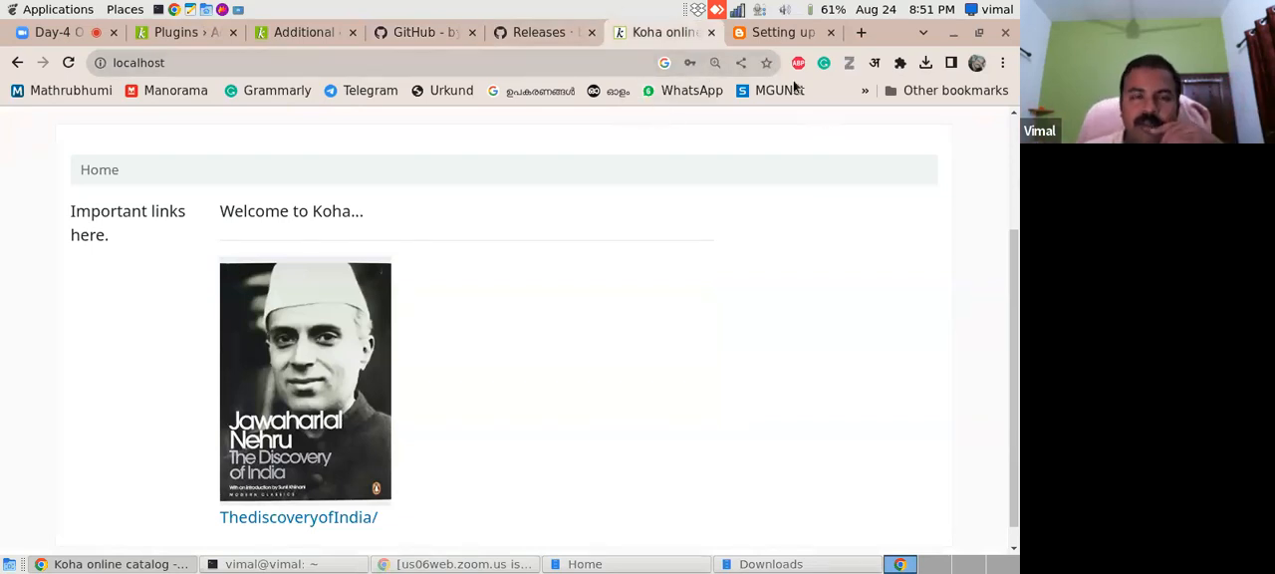
click(299, 32)
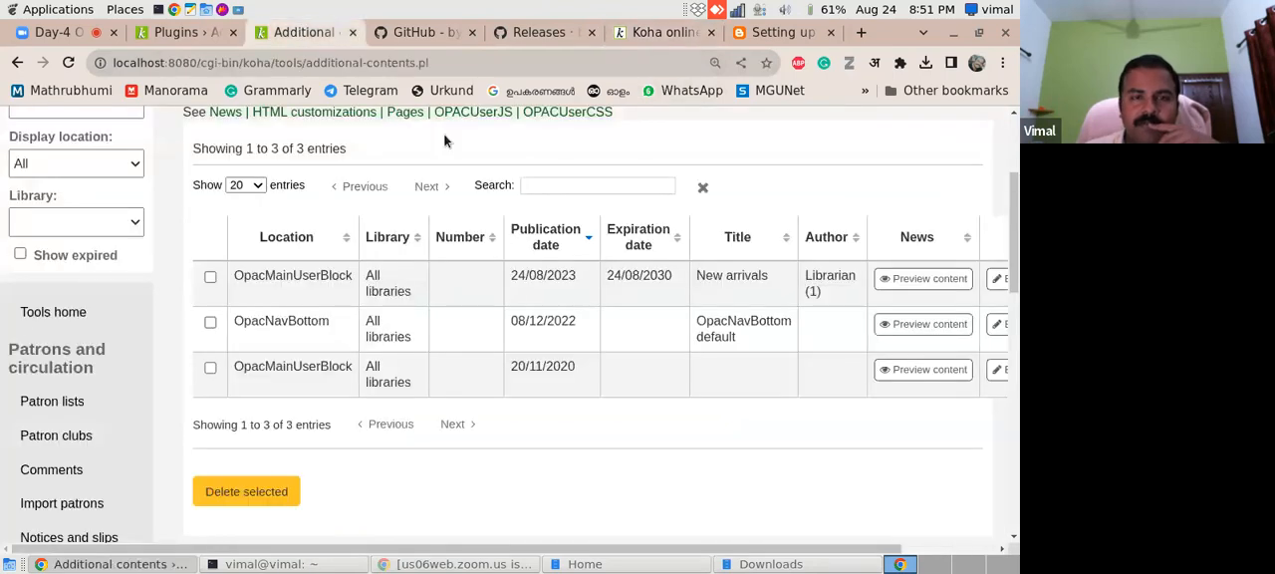
click(418, 32)
scroll(925, 339, down, 5)
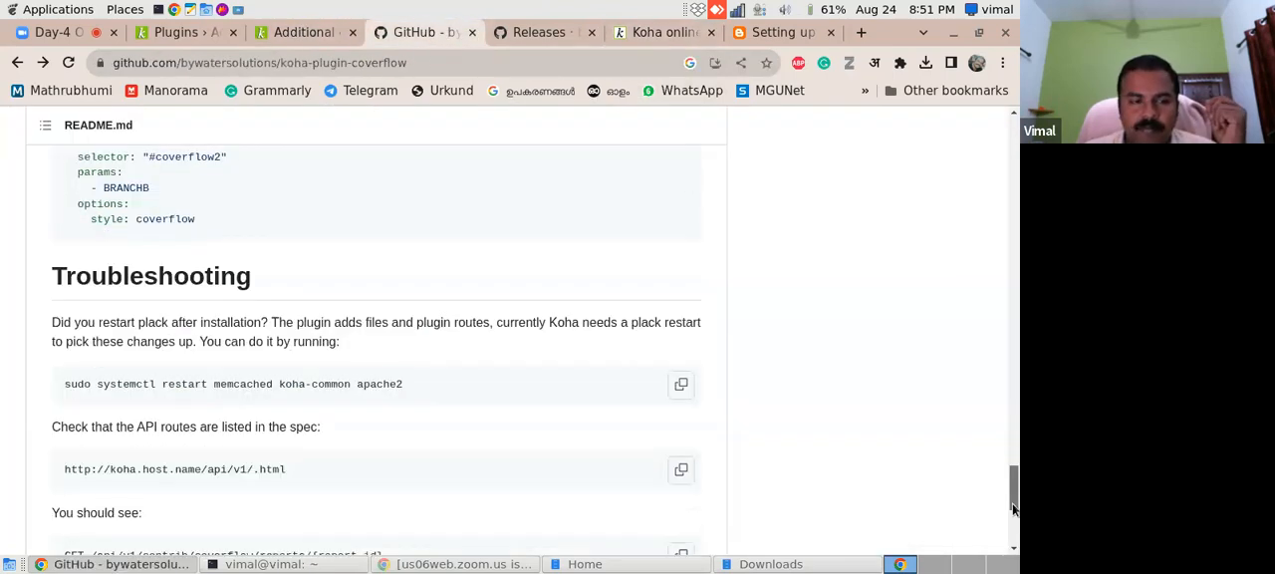
drag(1014, 488, 996, 104)
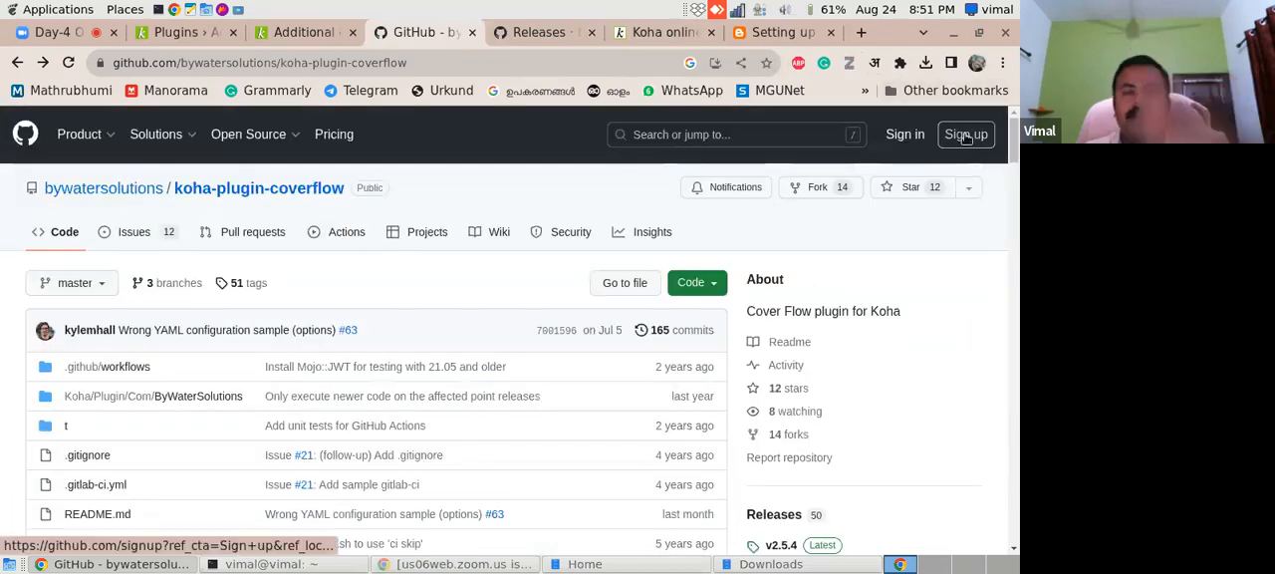
- Close the GitHub repository, Releases, Koha OPAC and blog guide pages
click(472, 32)
click(473, 32)
click(472, 32)
click(472, 32)
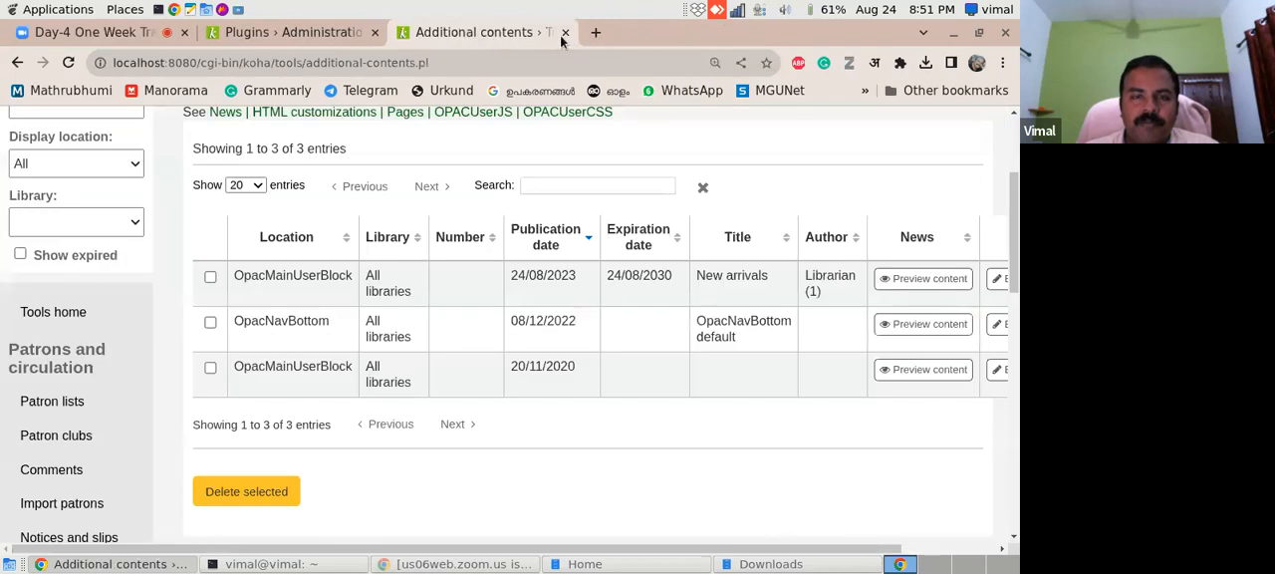
- Open the library catalog at mgucat.mgu.ac.in, close the Additional contents page, and examine the catalog's NEW ARRIVALS coverflow
click(596, 31)
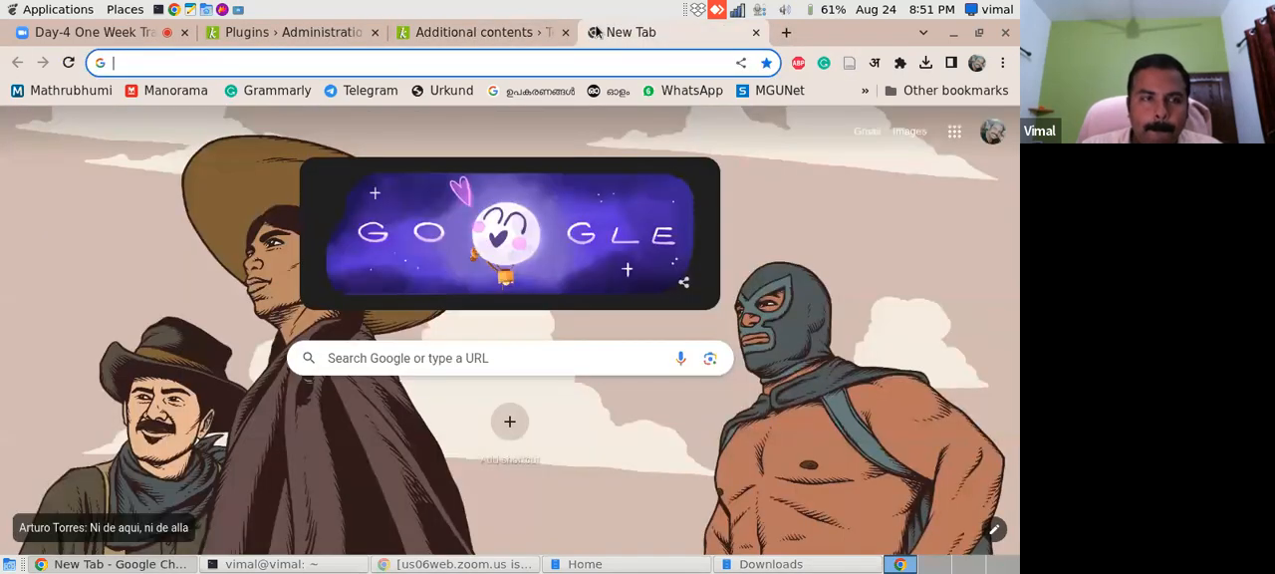
text(mgu)
click(366, 97)
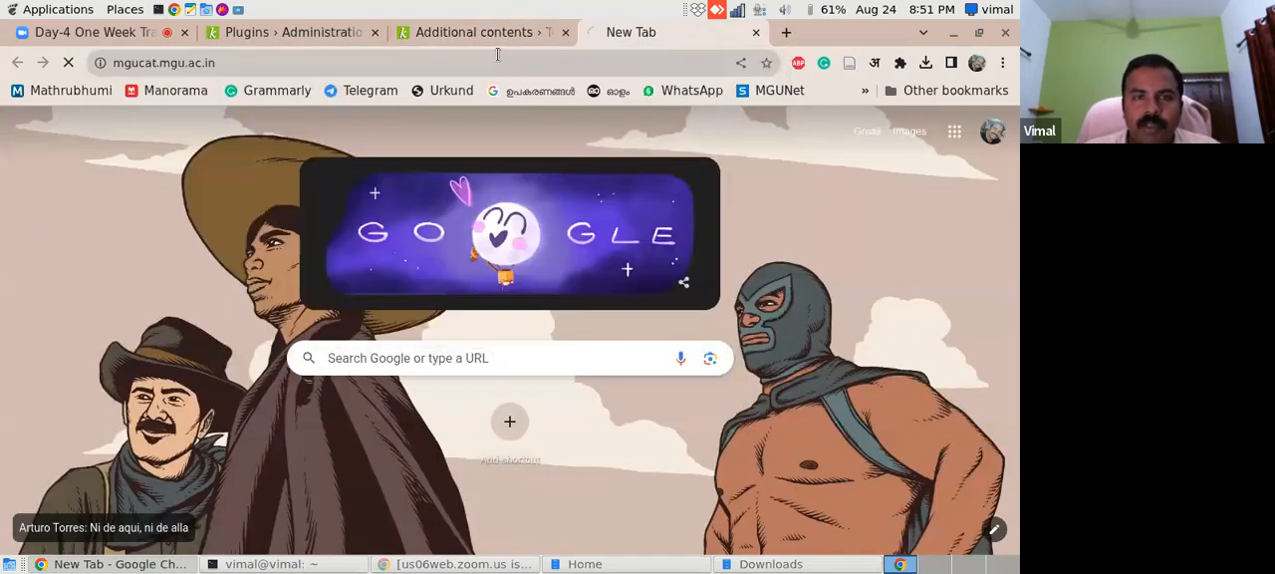
click(503, 33)
click(565, 33)
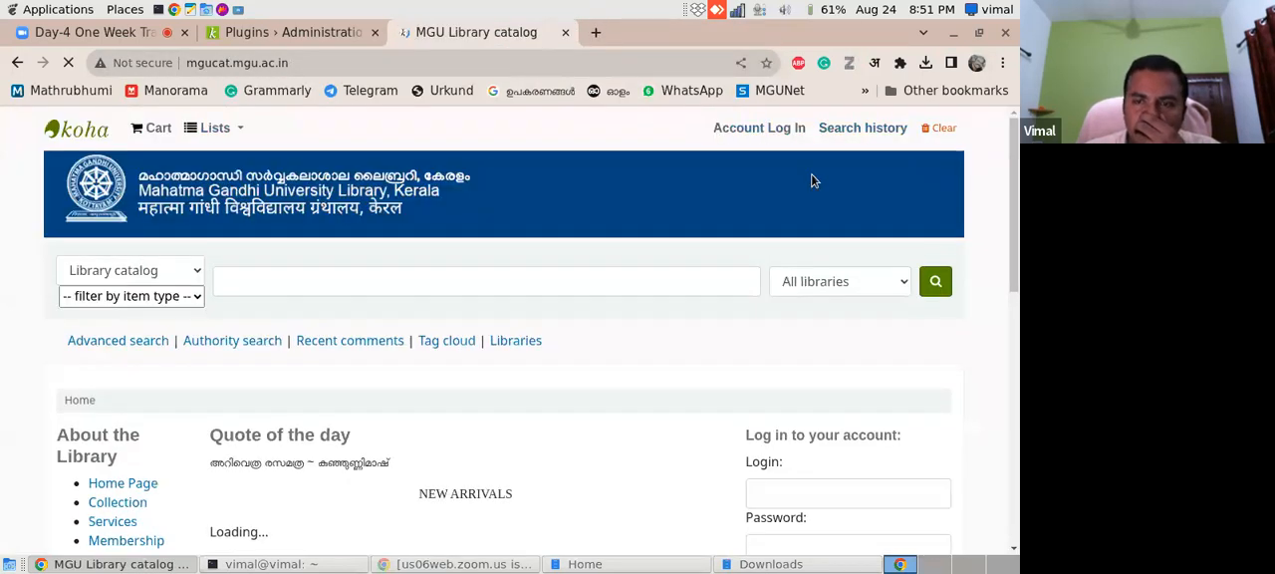
drag(1010, 203, 1010, 320)
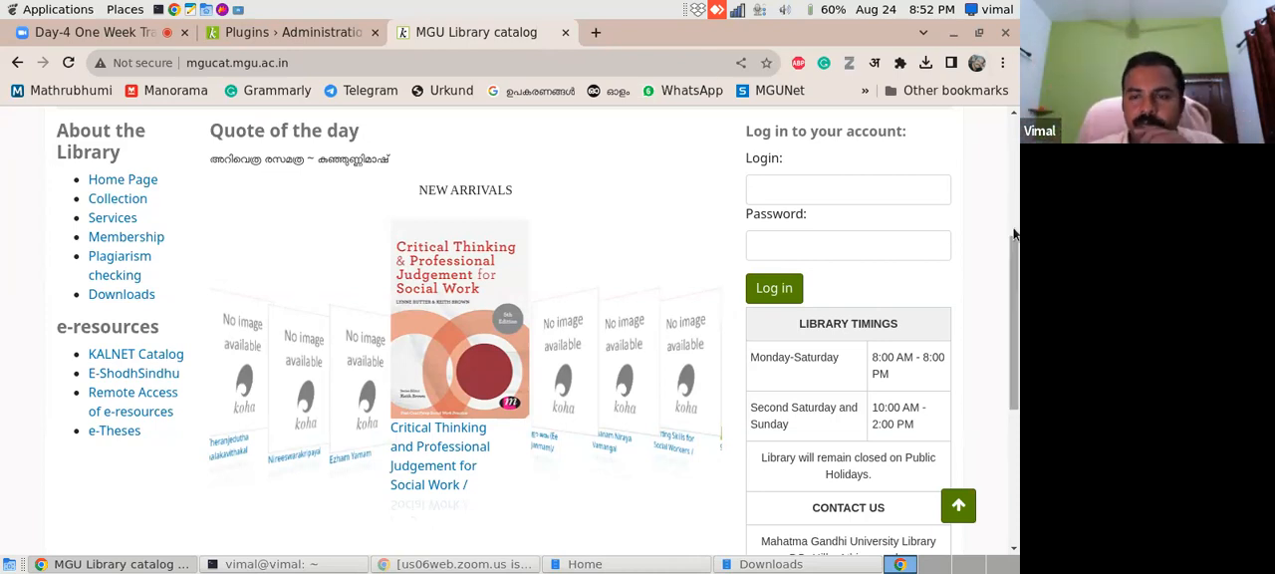
- Leave the MGU library catalog and return from the Plugins page to the Koha staff interface home page
scroll(1008, 217, up, 5)
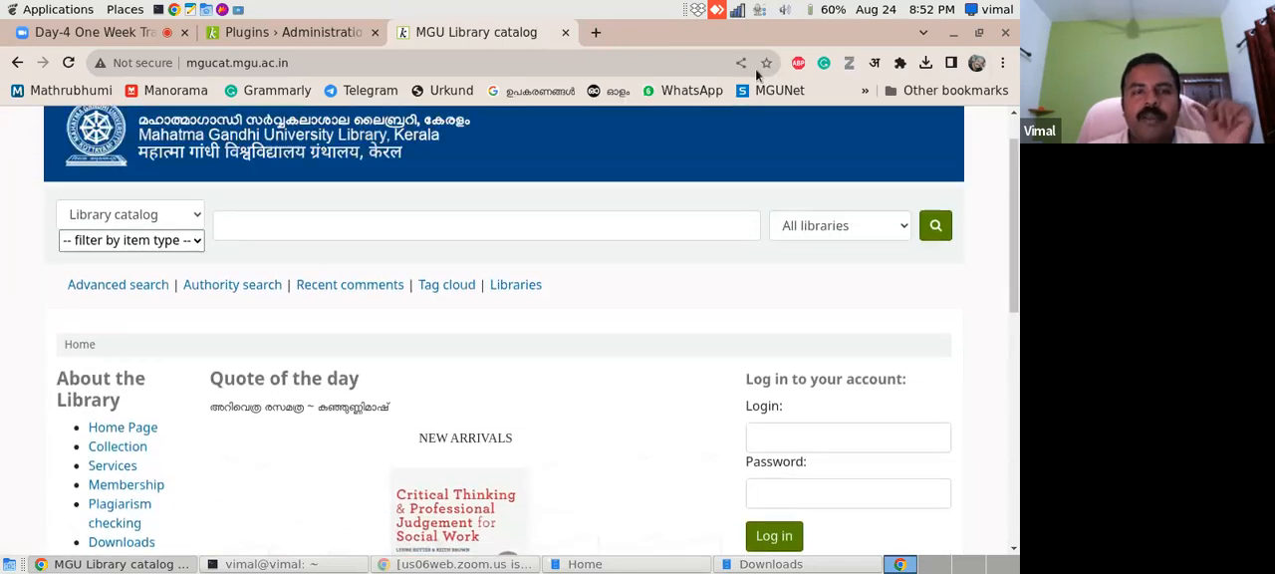
click(306, 36)
click(17, 188)
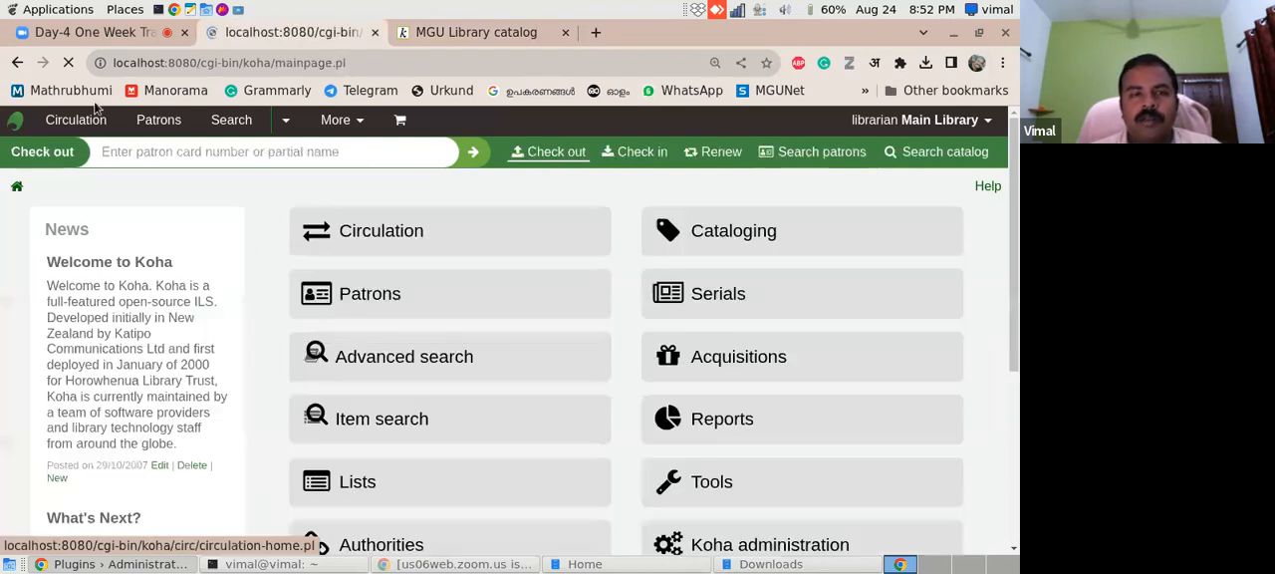
scroll(1011, 380, down, 2)
scroll(1010, 380, down, 3)
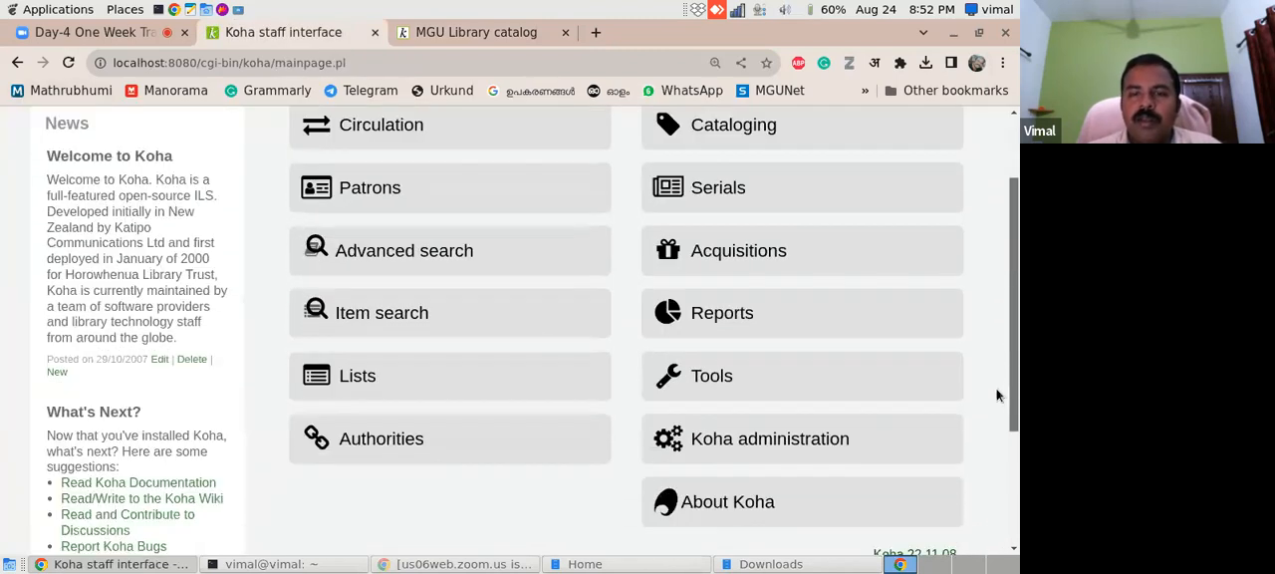
scroll(986, 389, up, 3)
scroll(975, 451, down, 3)
scroll(967, 313, up, 3)
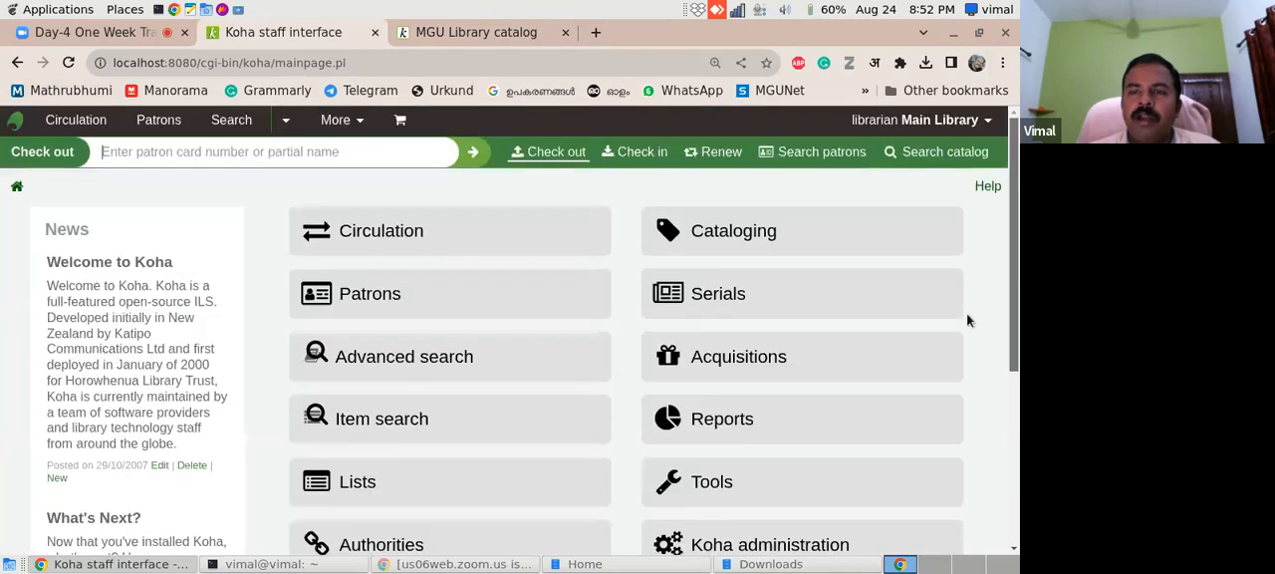
scroll(967, 413, down, 3)
scroll(963, 373, up, 2)
scroll(960, 345, up, 1)
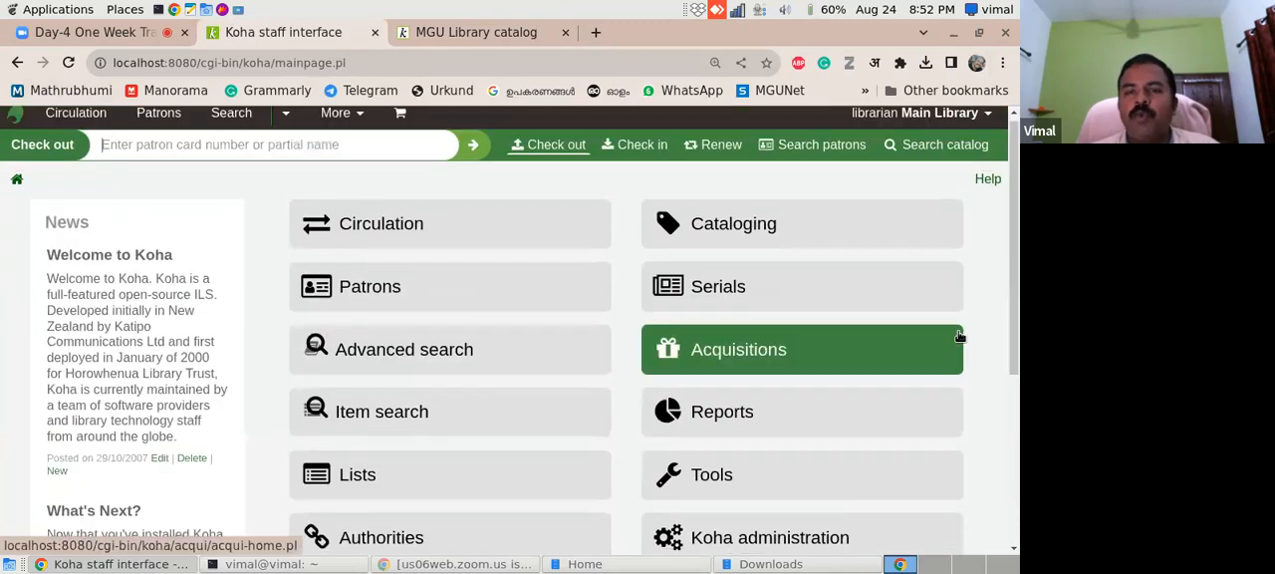
scroll(1018, 263, down, 2)
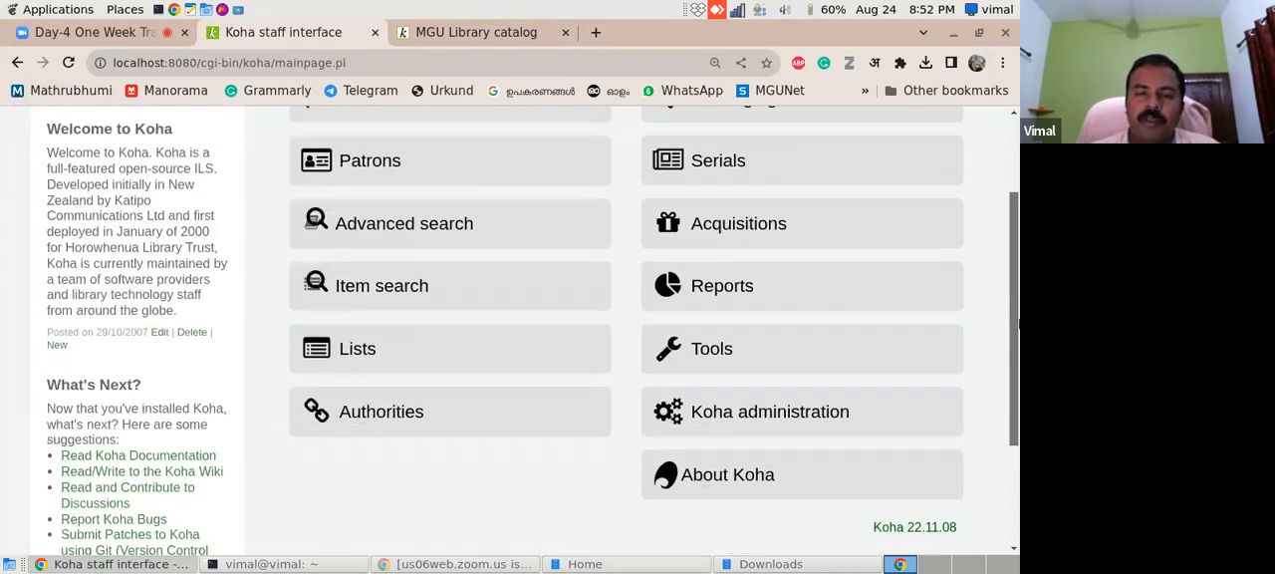
scroll(1019, 263, up, 1)
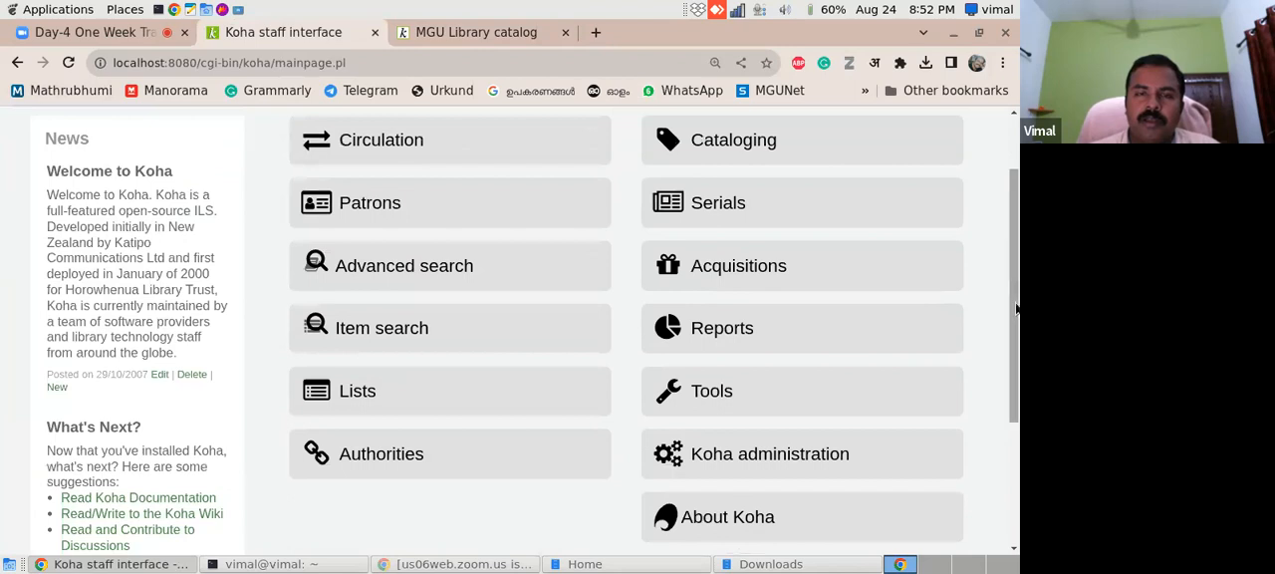
scroll(1017, 297, up, 3)
- Open the Koha Geek blog in a new tab and bring up its Multi volume books post on cataloguing multi volume books
click(596, 32)
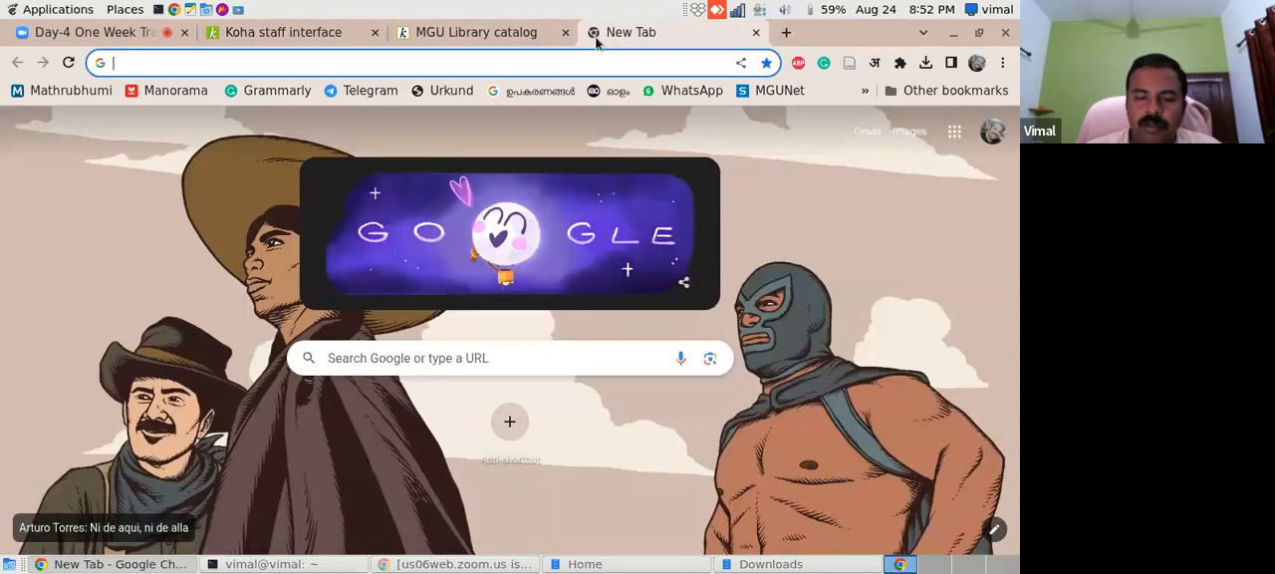
text(koha)
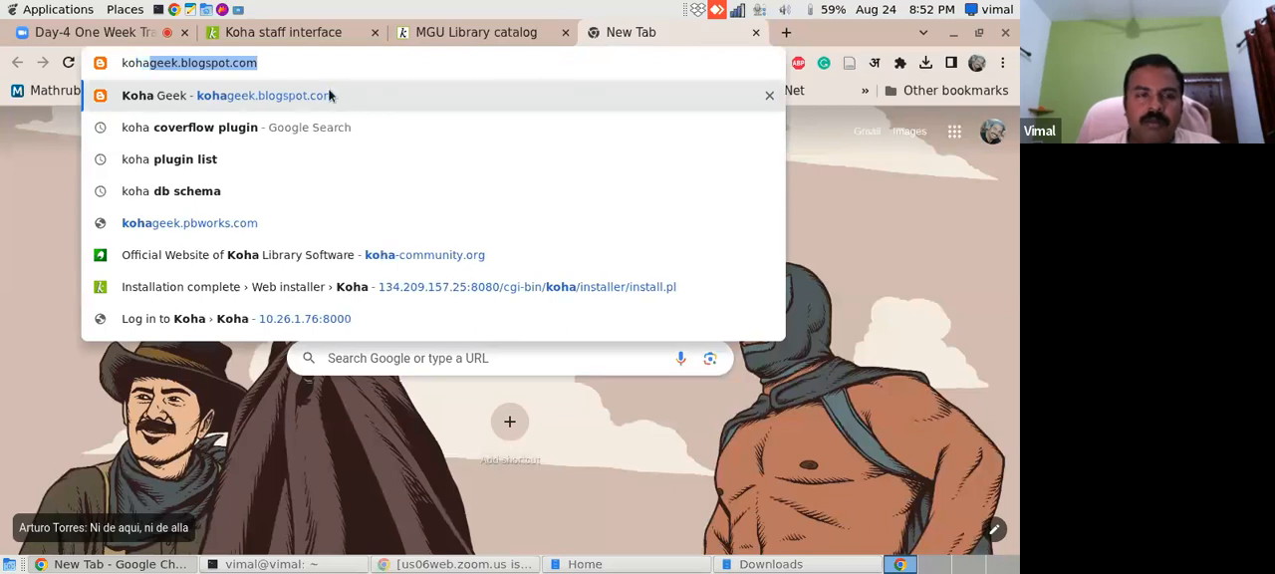
click(280, 103)
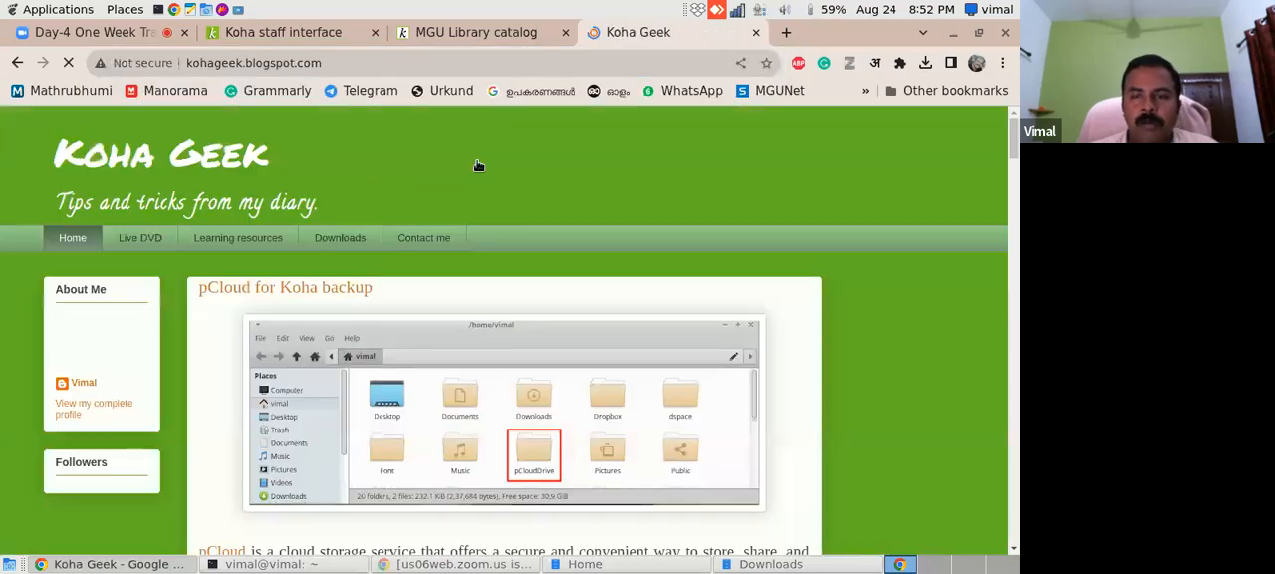
drag(1016, 134, 1003, 364)
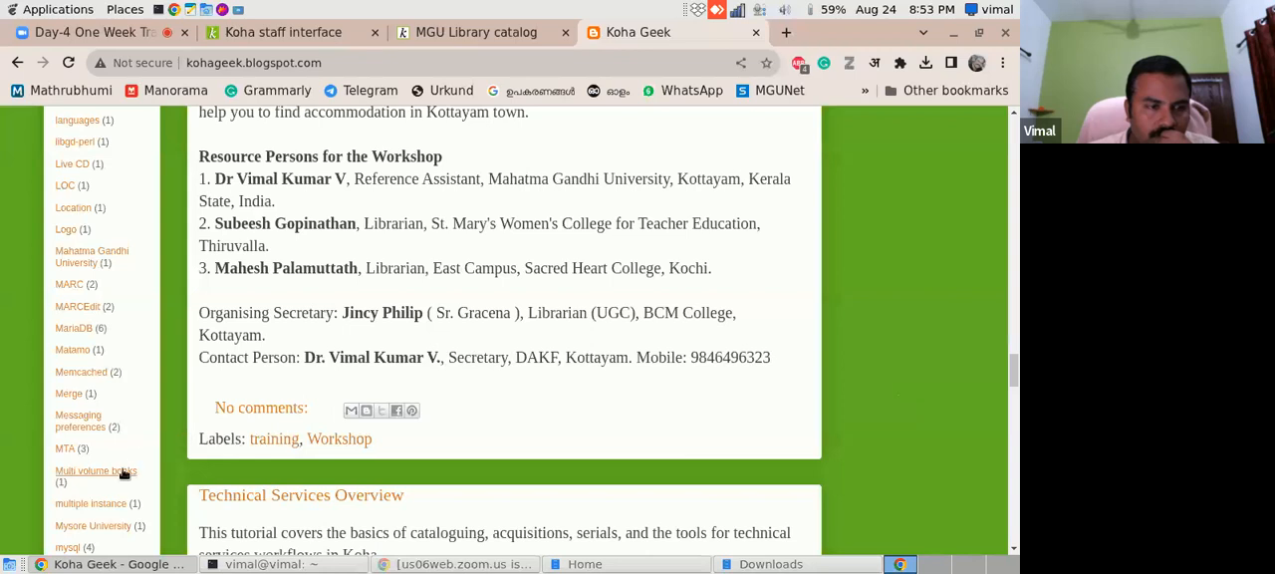
click(103, 475)
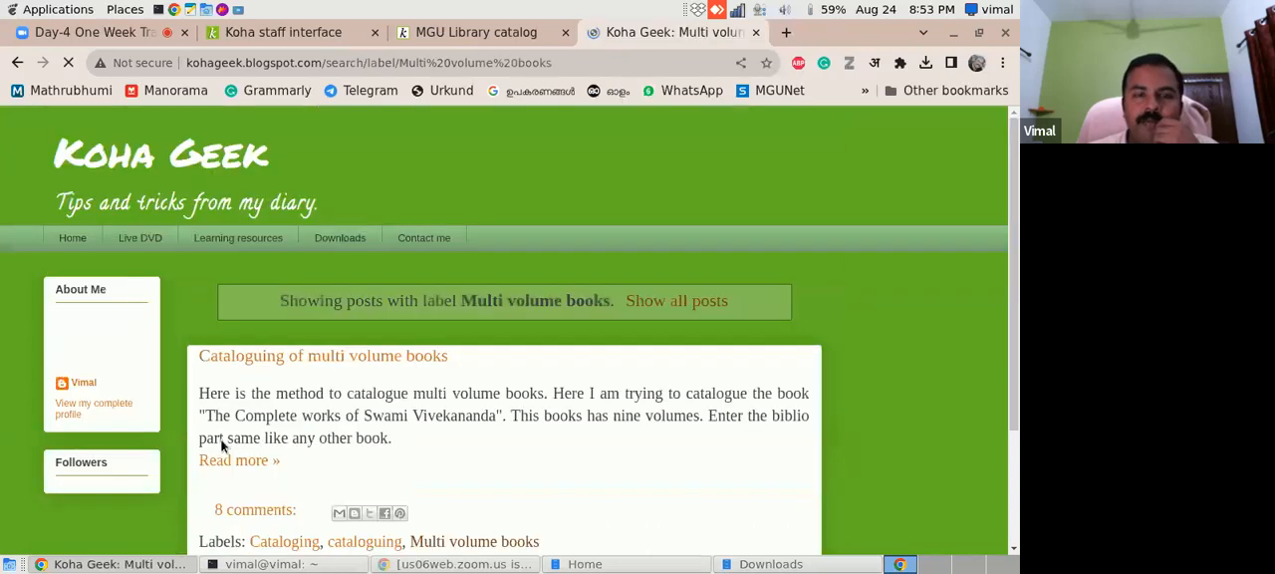
scroll(240, 286, down, 4)
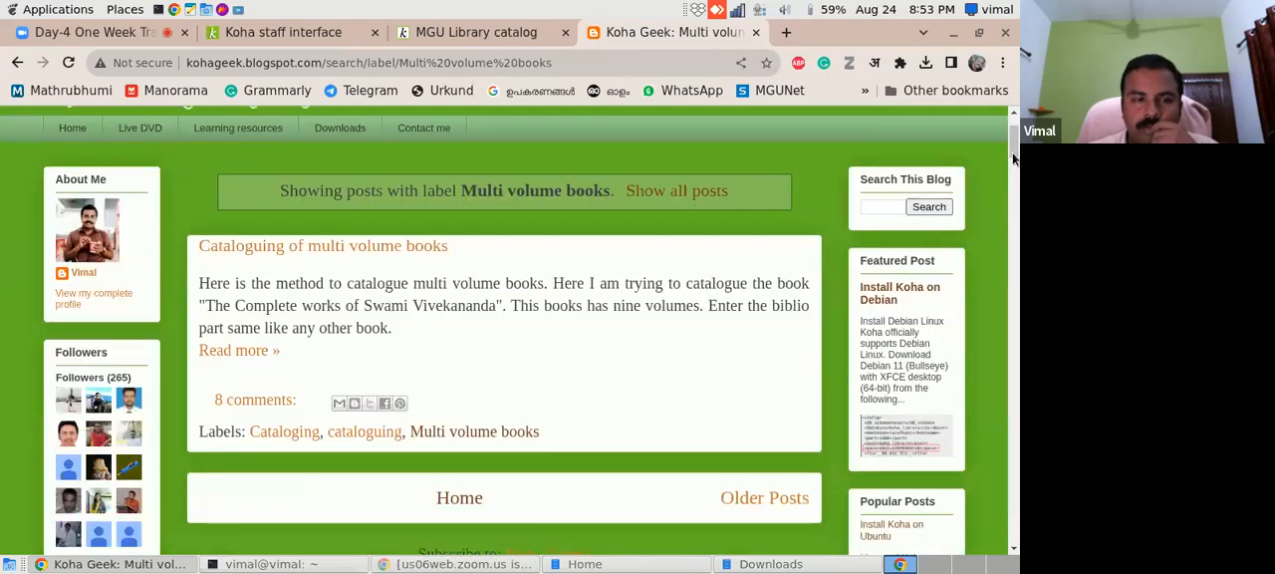
click(240, 274)
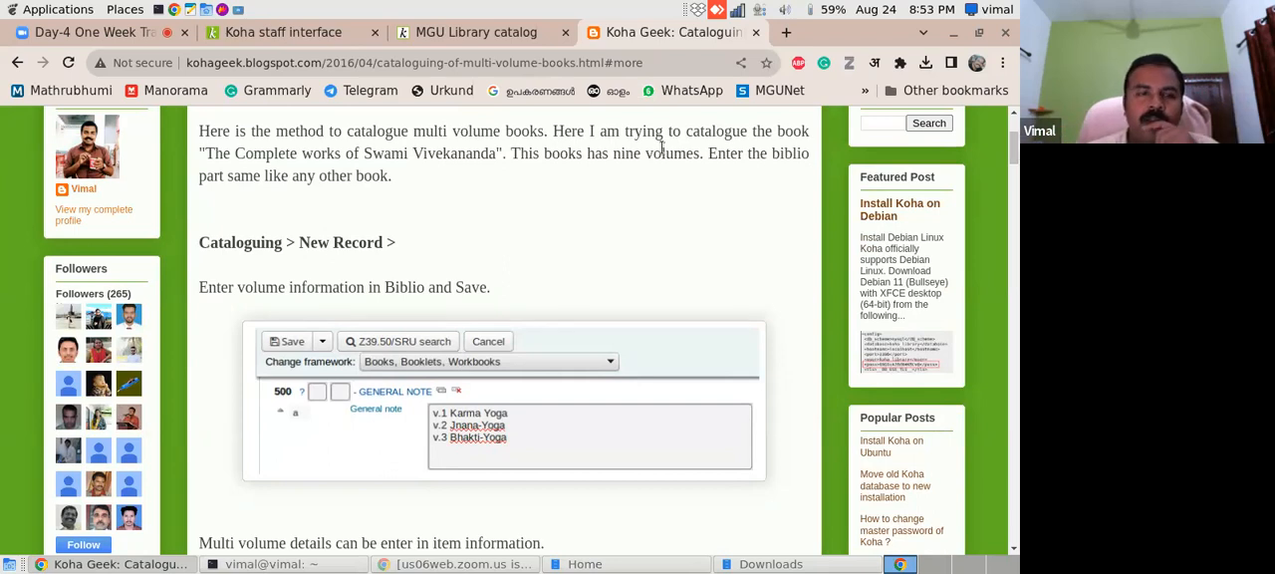
- Search Google in a new tab for "complete literature of swami vivekananda"
click(786, 34)
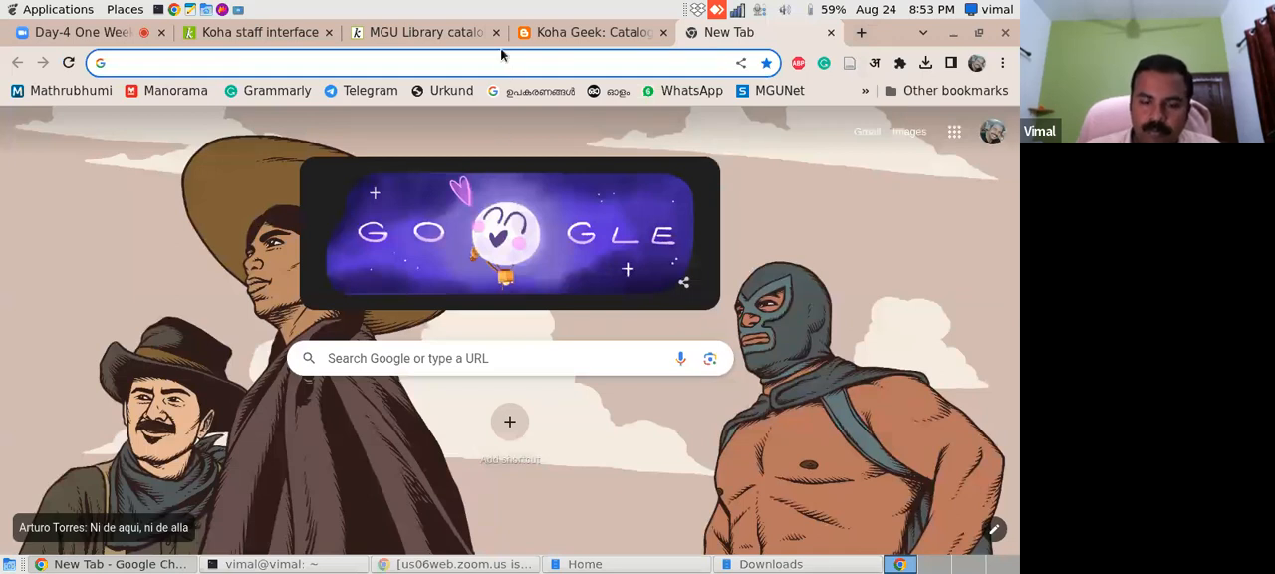
text(e)
key(BackSpace)
key(BackSpace)
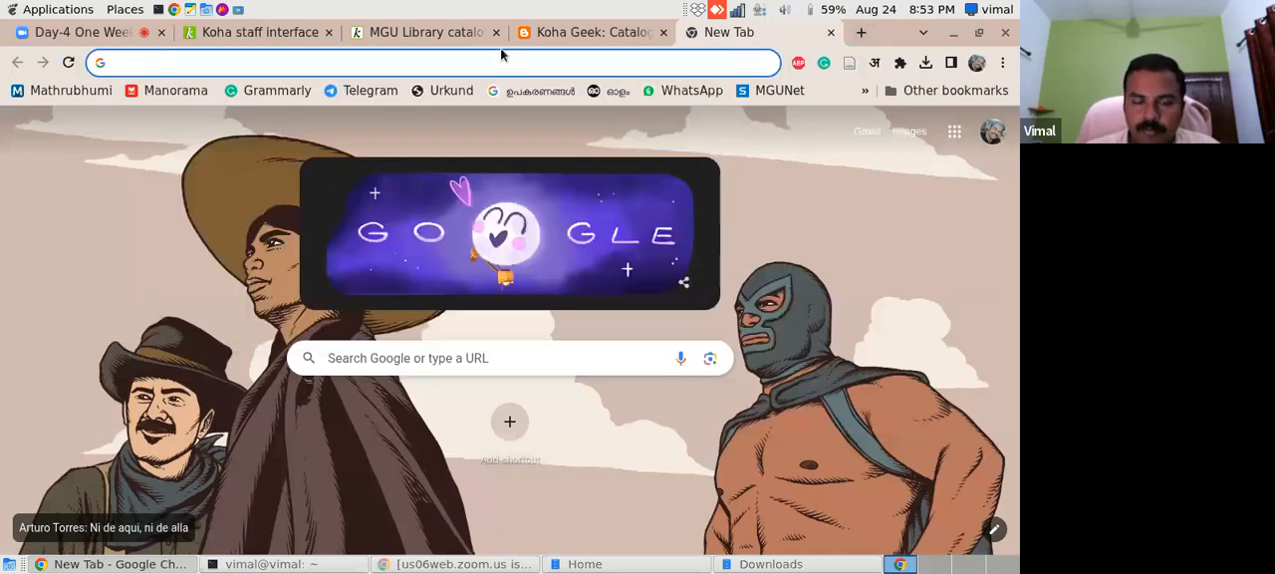
text(comple)
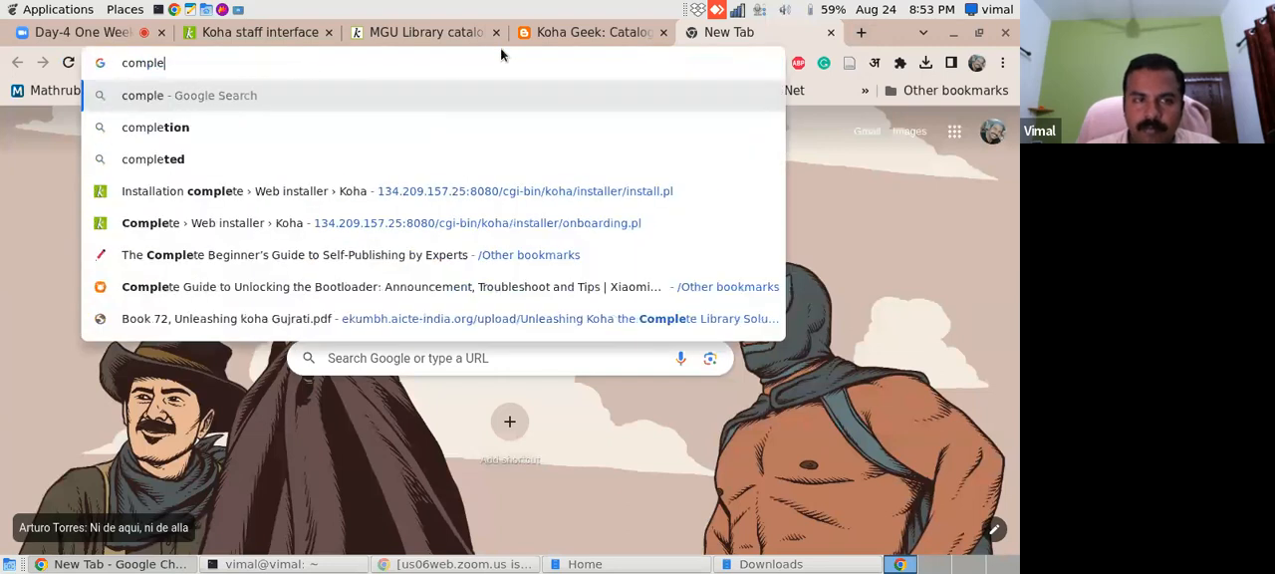
text(te literatur)
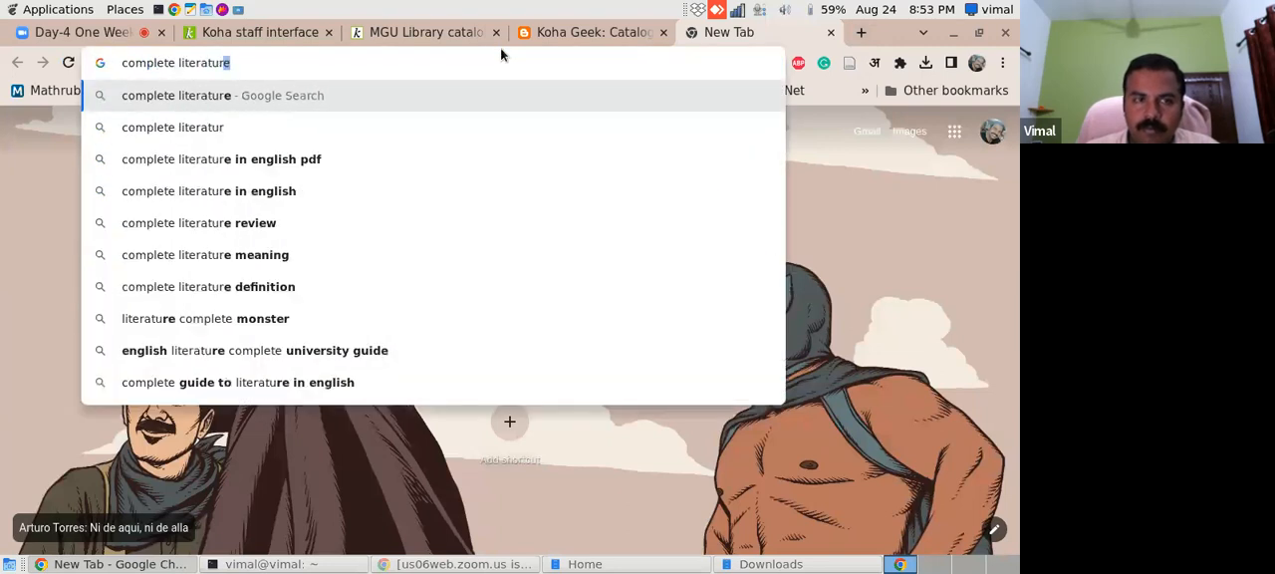
text(e of swami)
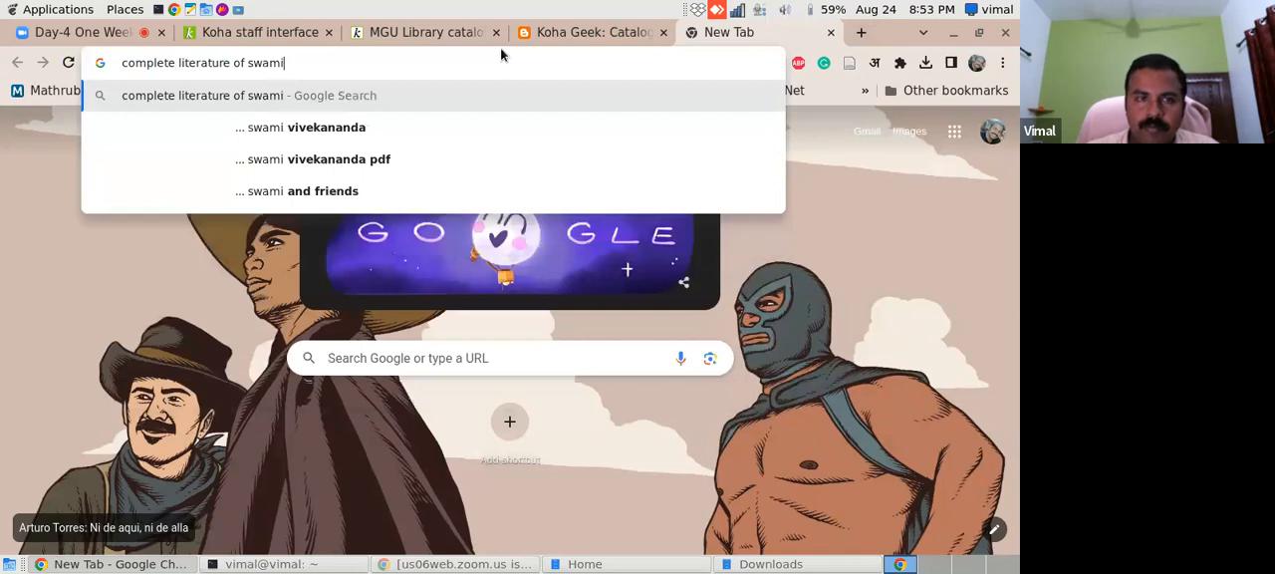
click(329, 128)
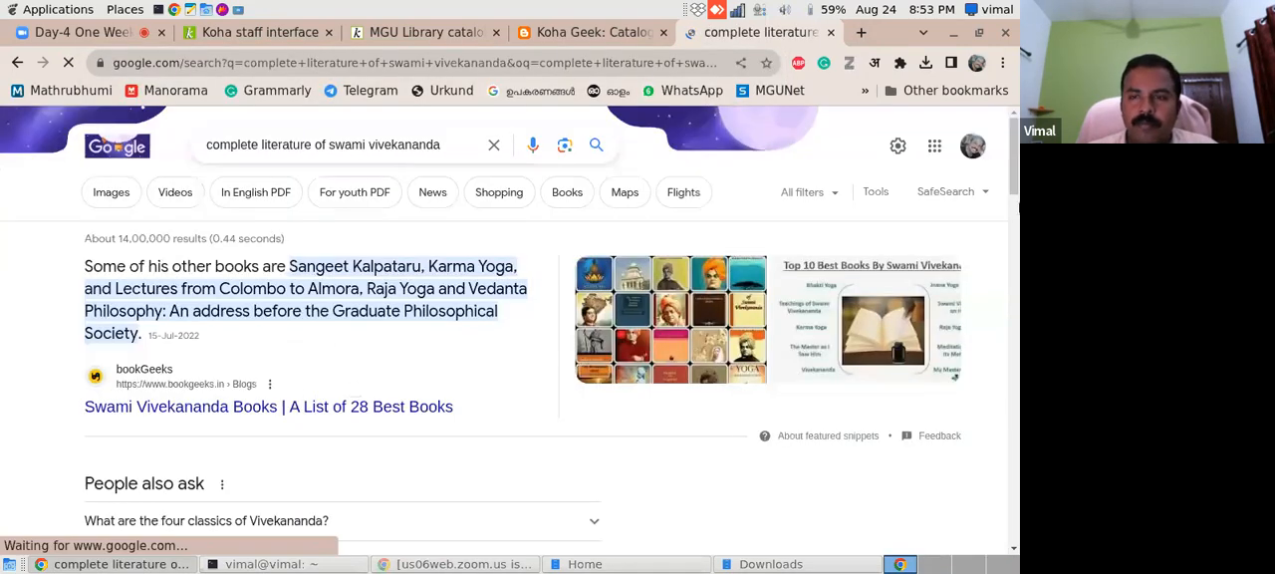
- Open the Advaita Ashrama "Complete Works of Swami Vivekananda" and Amazon.in Literature & Fiction results in separate tabs and view both
drag(1013, 182, 1017, 224)
scroll(859, 330, down, 3)
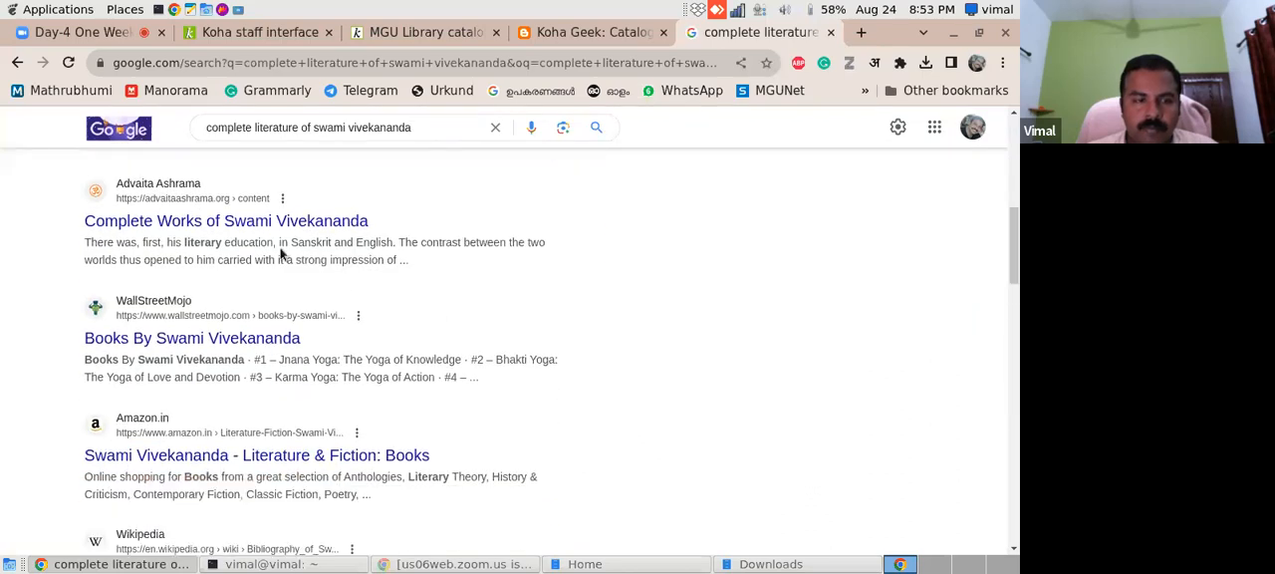
right_click(311, 223)
click(348, 237)
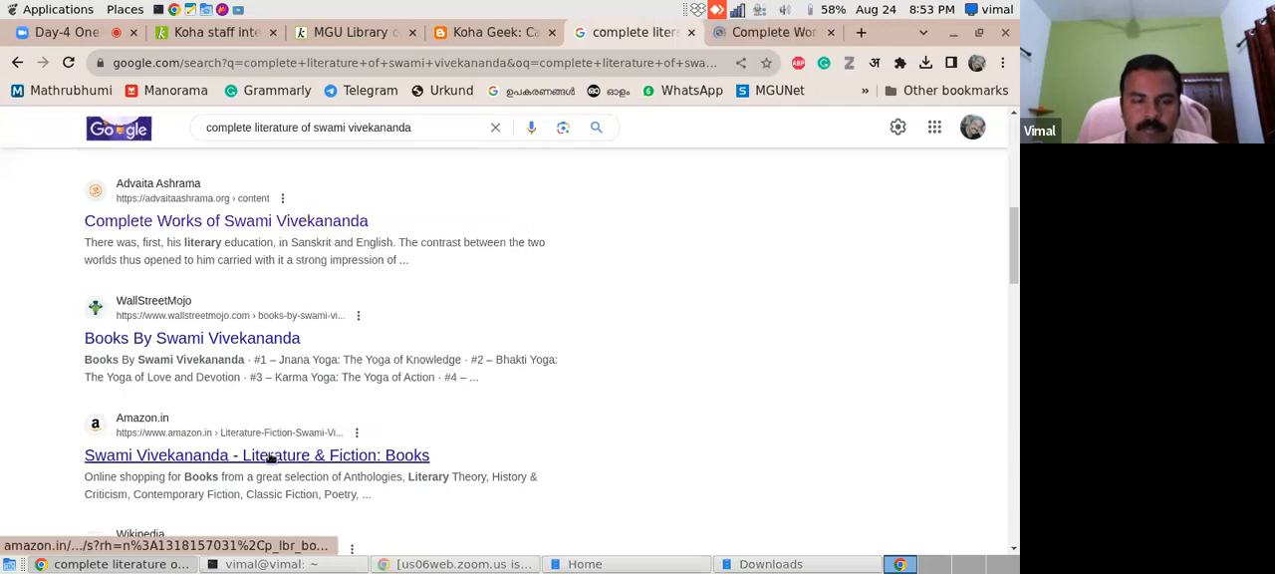
right_click(269, 457)
click(352, 317)
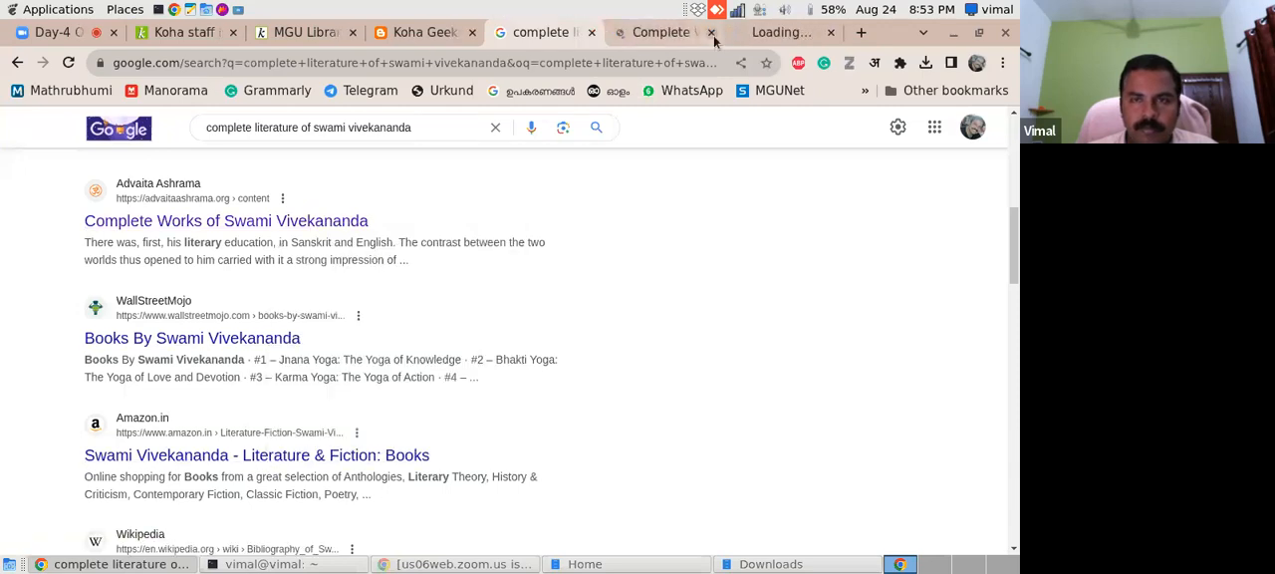
click(656, 38)
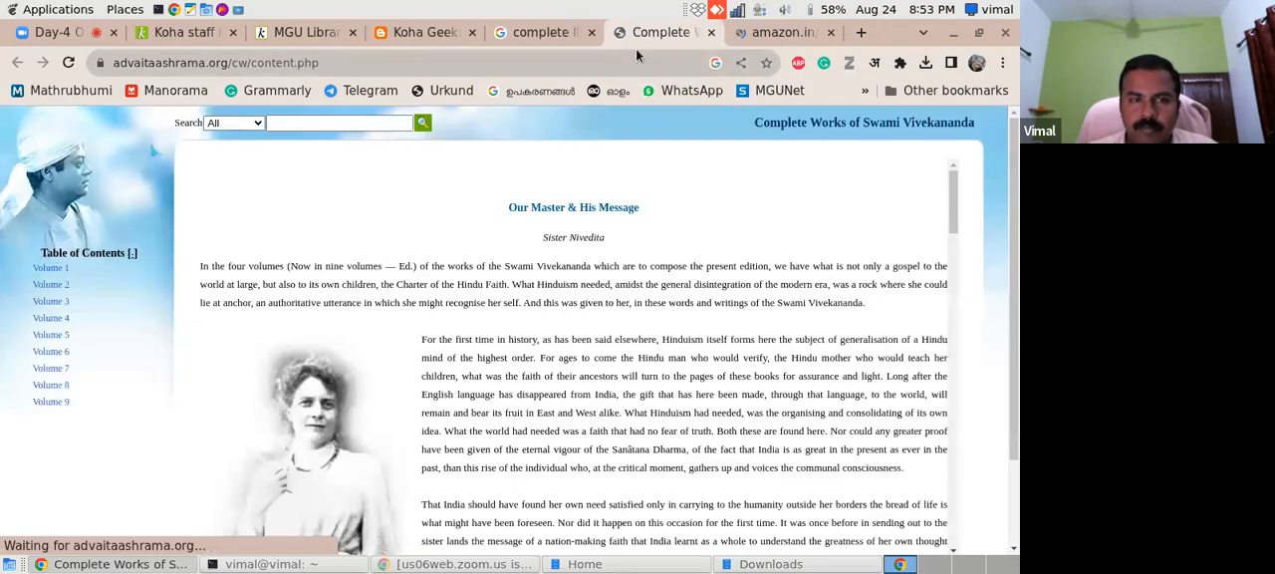
click(770, 38)
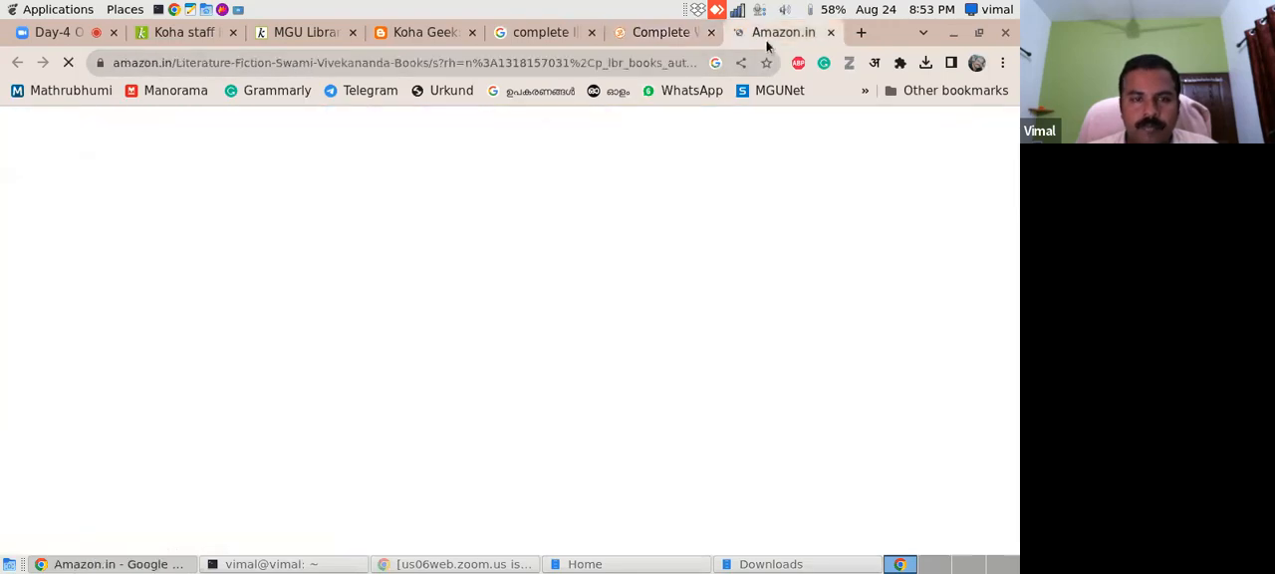
- Examine The Complete Book of Yoga and the other Amazon book listings, and return to the Complete Works page's volume list
drag(1016, 146, 1015, 232)
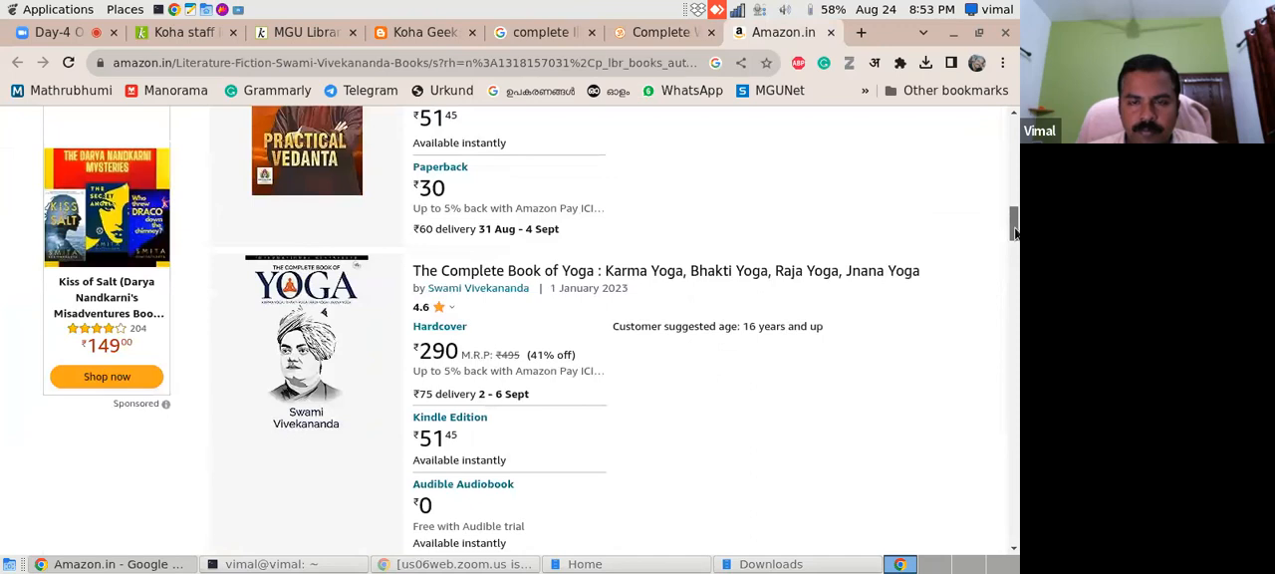
click(884, 270)
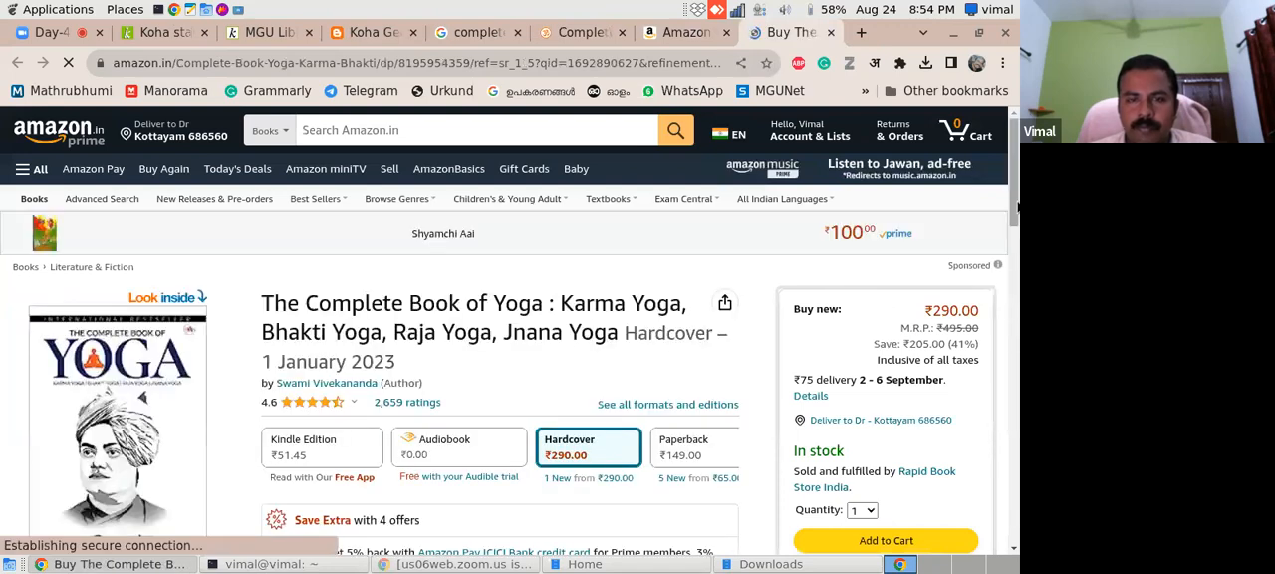
scroll(1017, 206, down, 1)
scroll(1018, 213, down, 10)
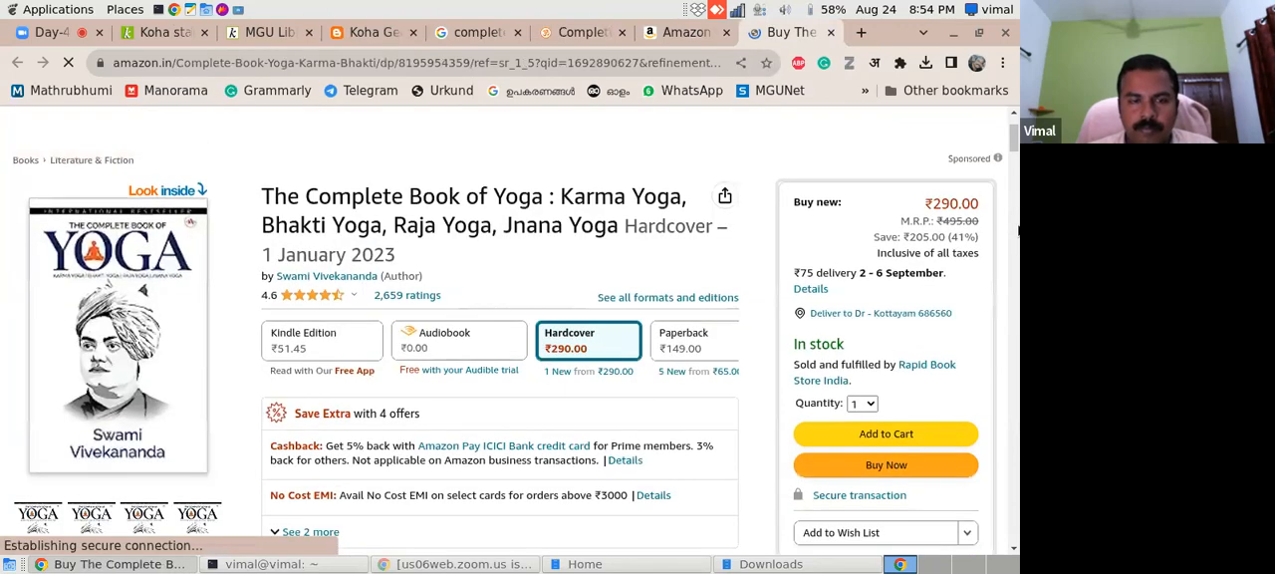
scroll(1014, 287, up, 3)
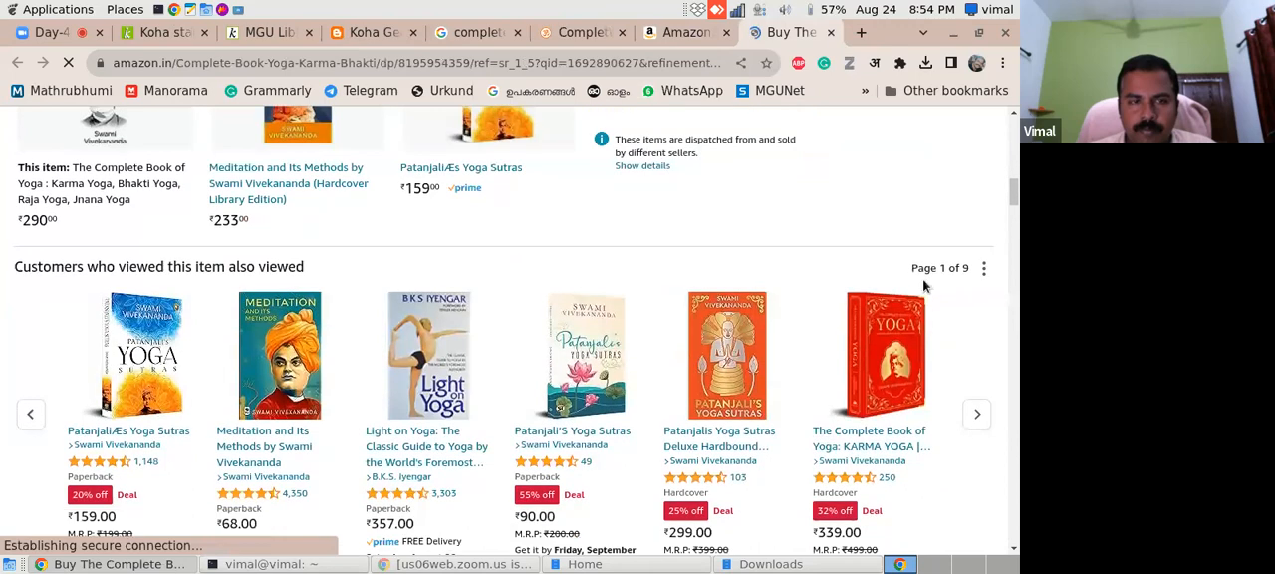
click(685, 32)
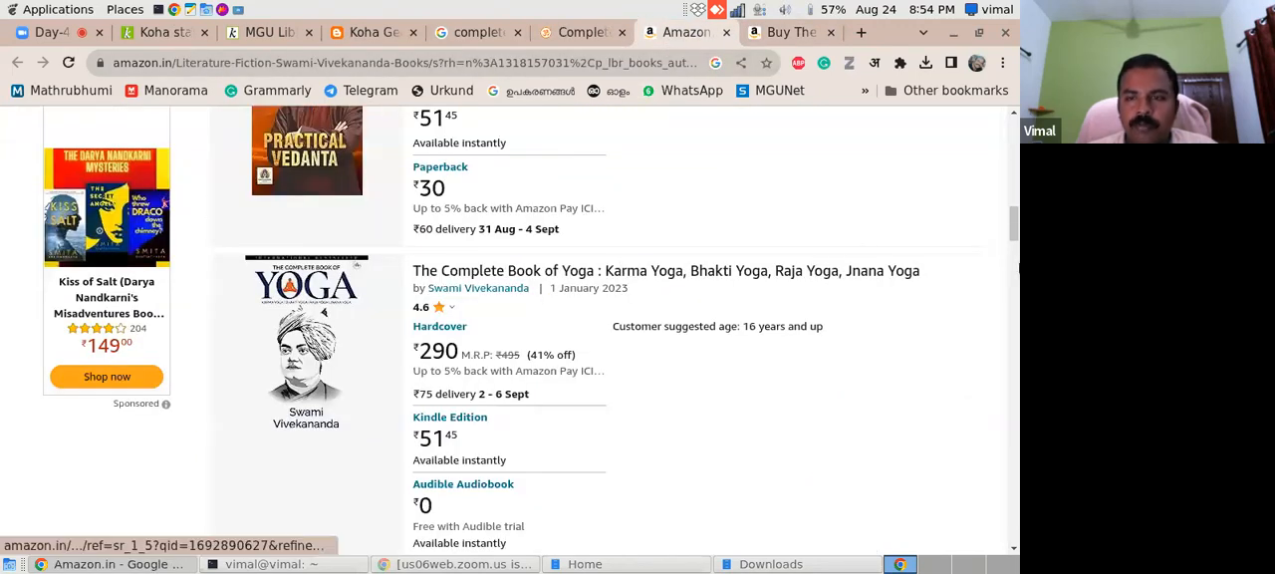
drag(1015, 231, 980, 137)
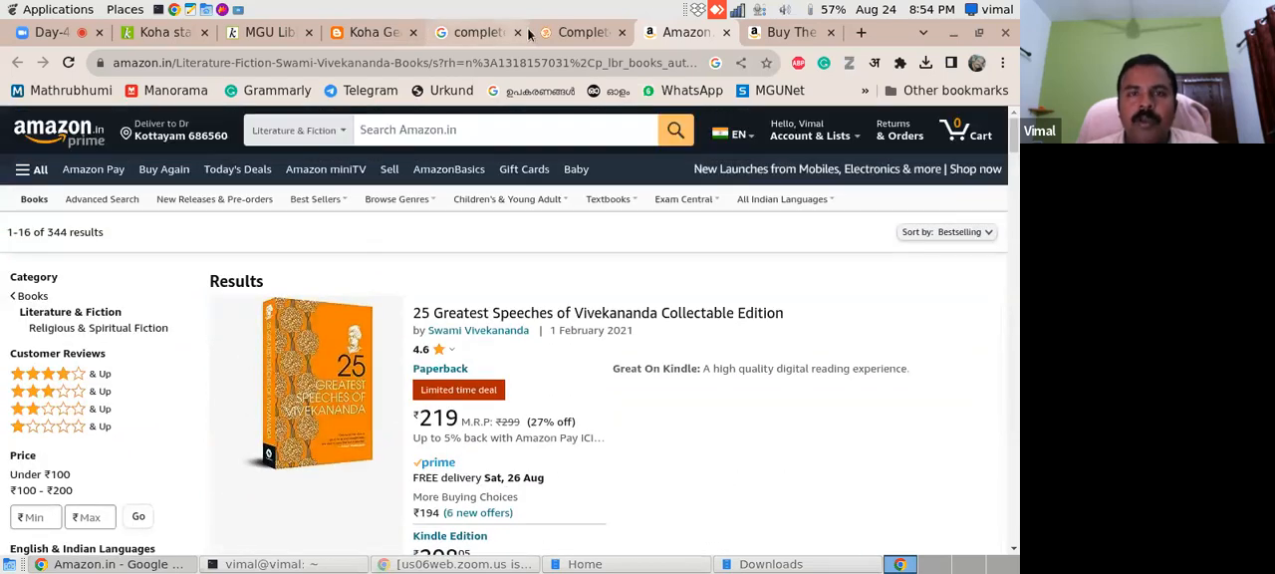
click(566, 29)
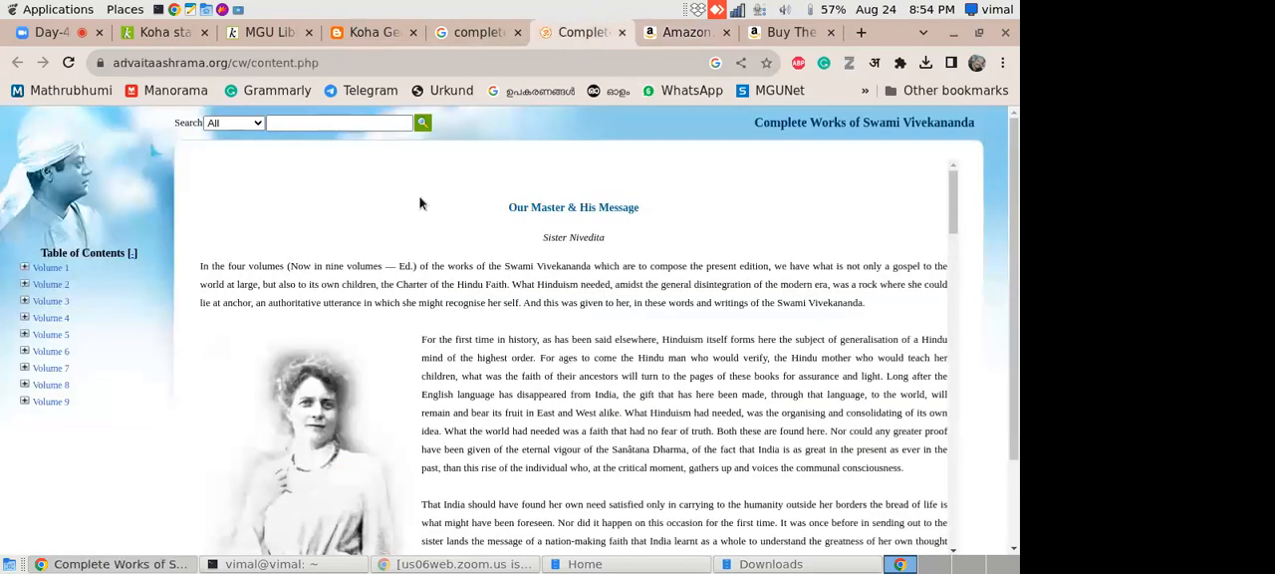
- Start a new MARC record in Koha's Cataloging module with the "Books, Booklets, Workbooks" framework
click(159, 32)
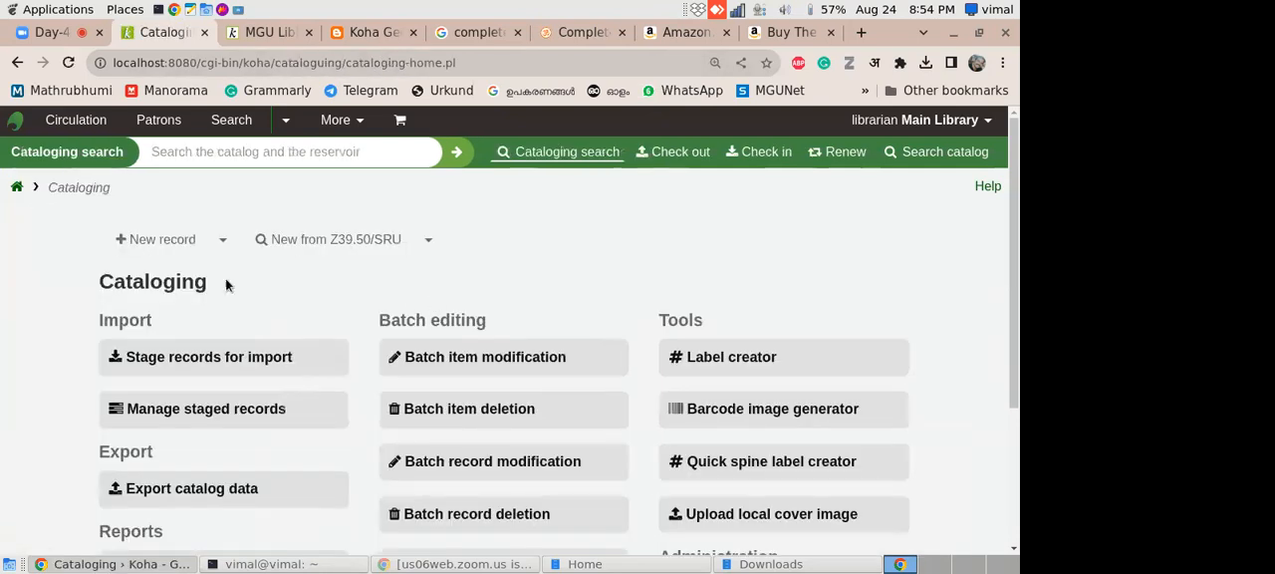
click(222, 240)
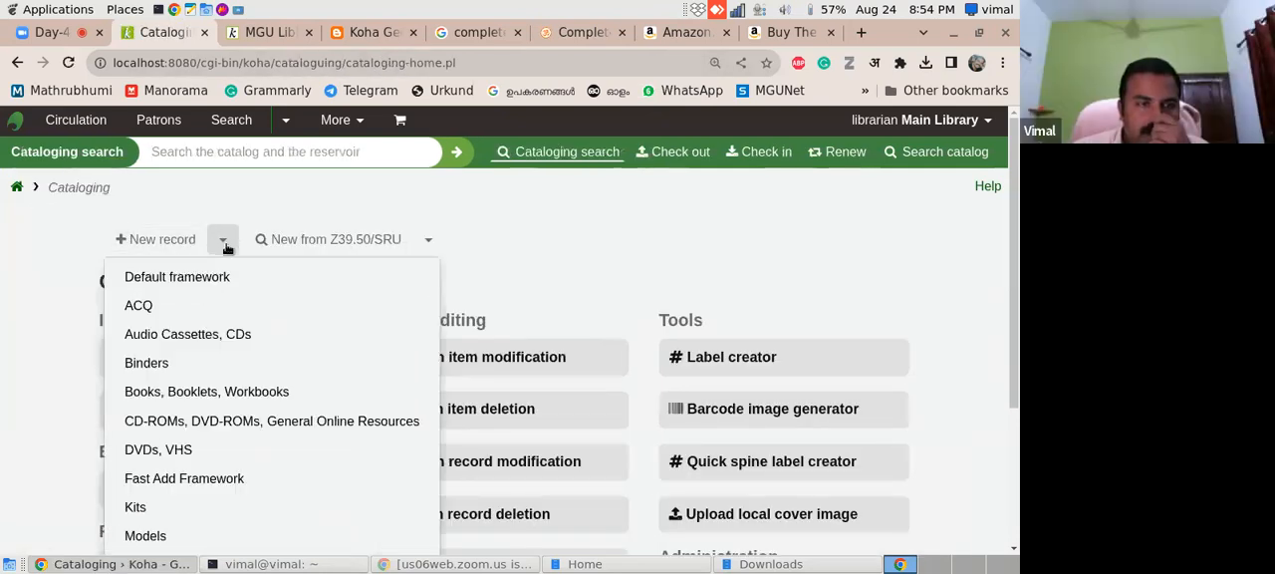
click(225, 393)
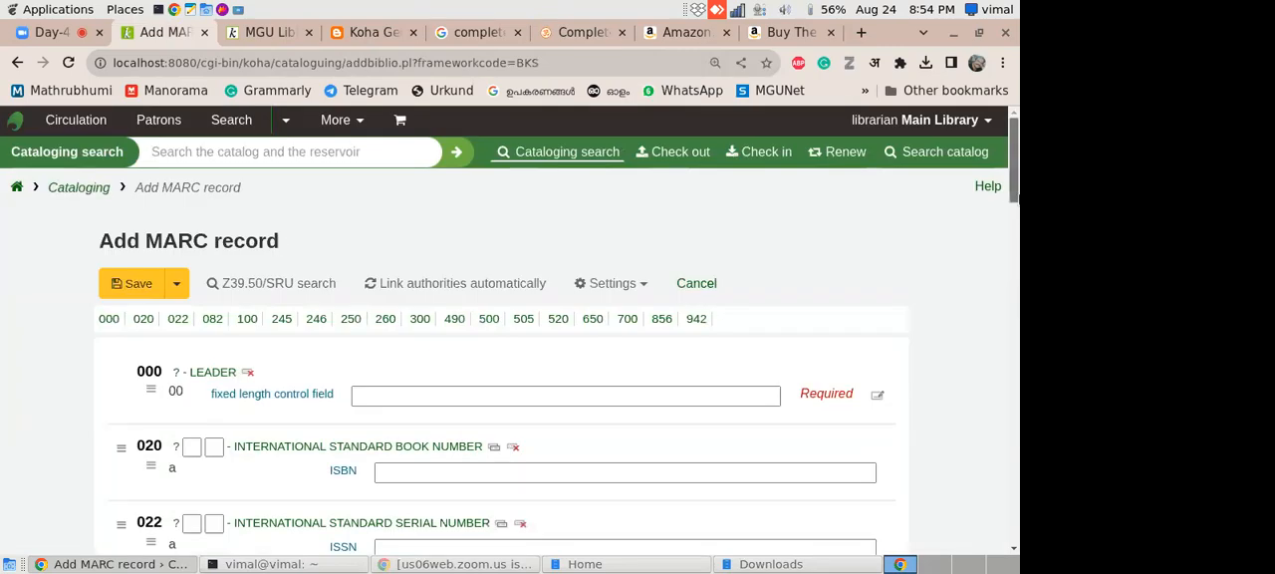
- Check the Product details of The Complete Book of Yoga on Amazon and return to the record's Dewey classification number field
scroll(700, 287, down, 2)
click(701, 283)
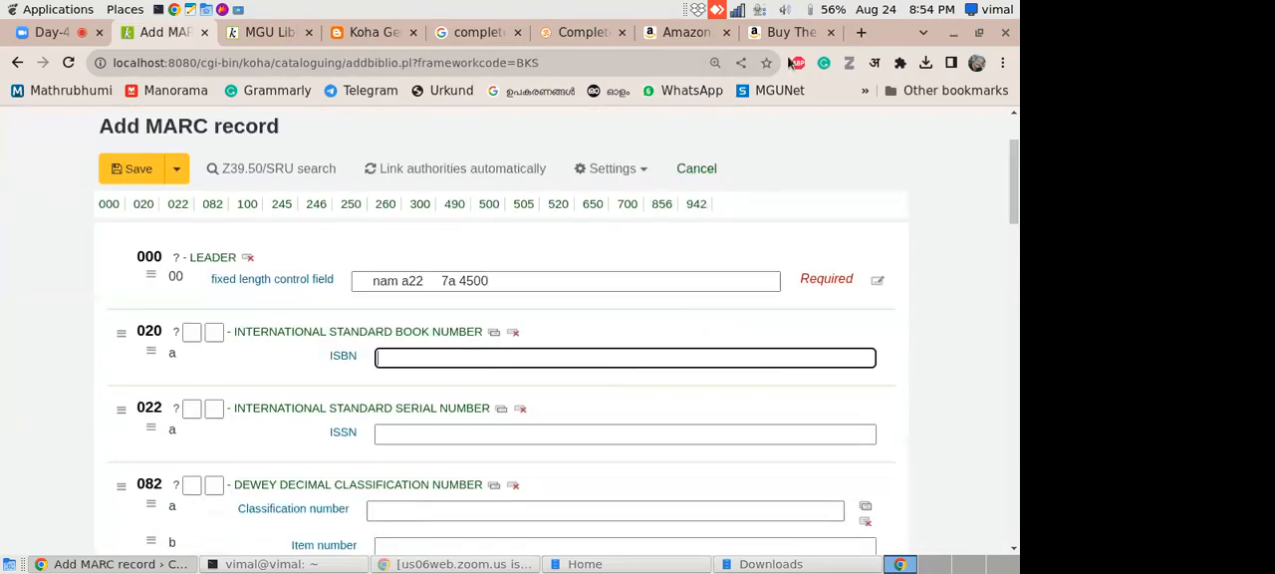
click(700, 36)
click(792, 32)
drag(1015, 193, 990, 241)
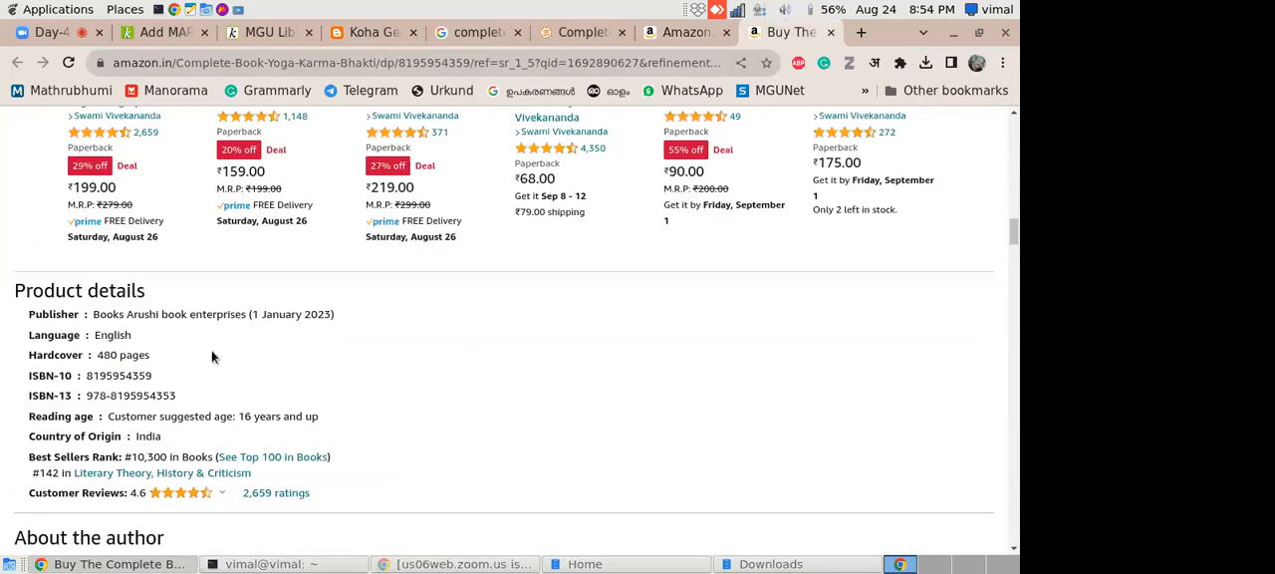
click(261, 32)
click(164, 32)
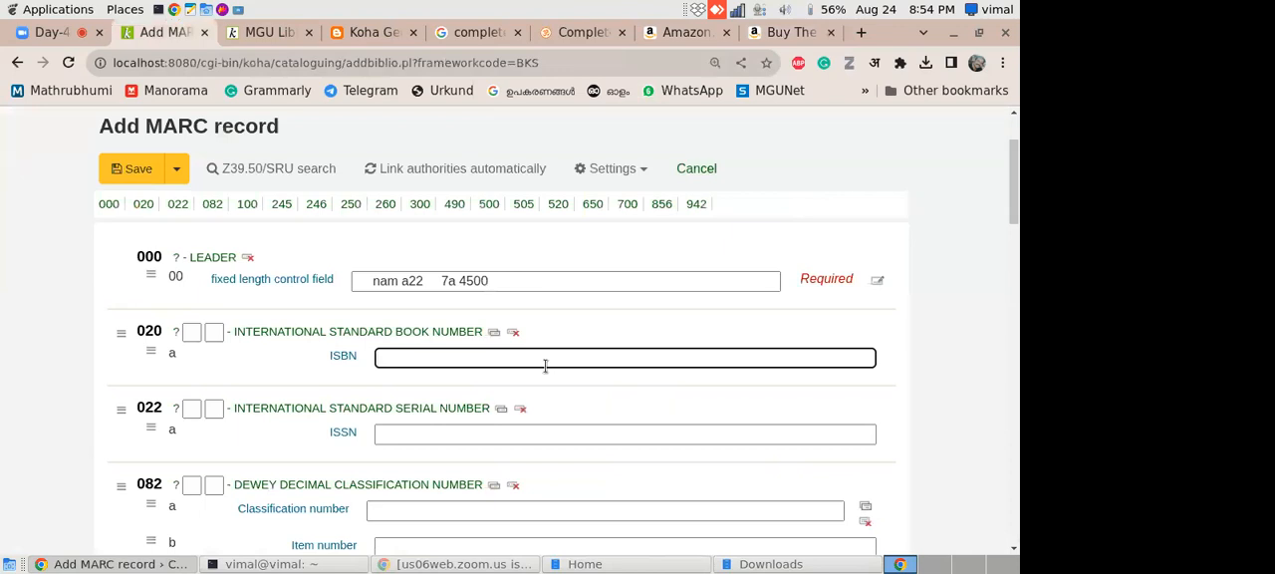
scroll(485, 374, down, 2)
click(415, 404)
- Search Google in a new tab for "oclc classify" and open the OCLC Classify site
click(862, 32)
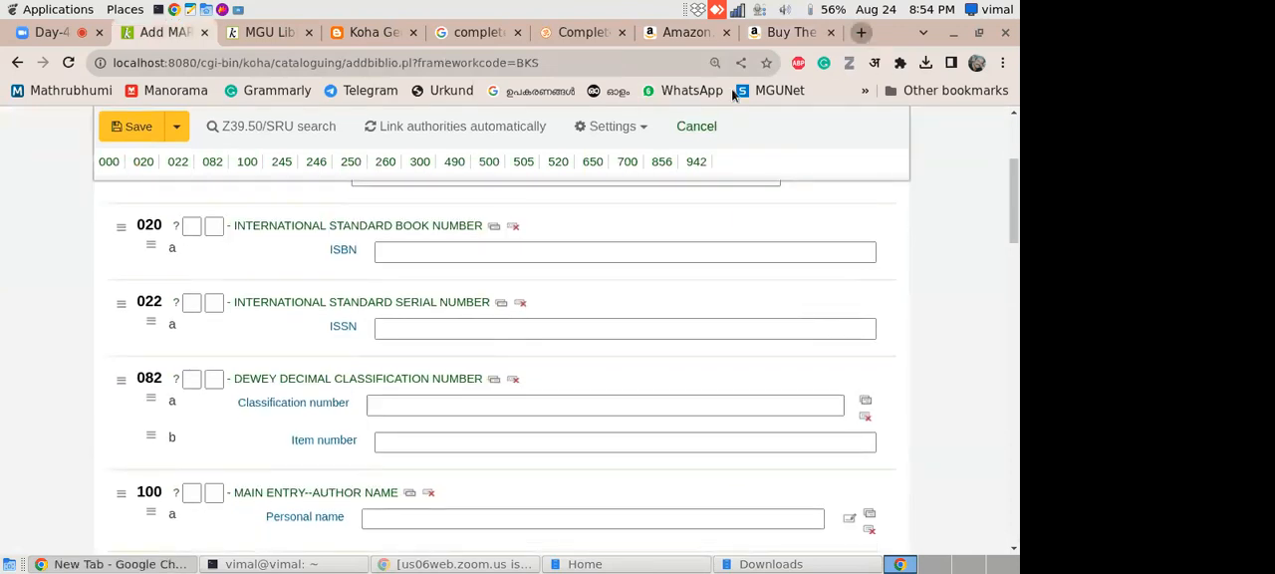
text(oclc)
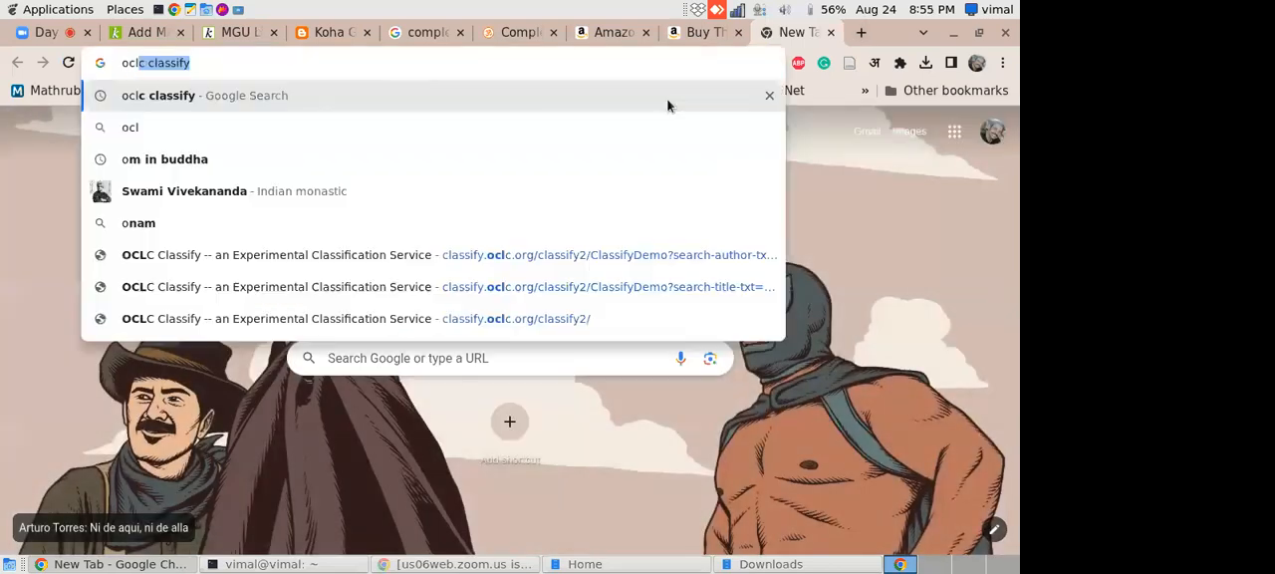
click(211, 99)
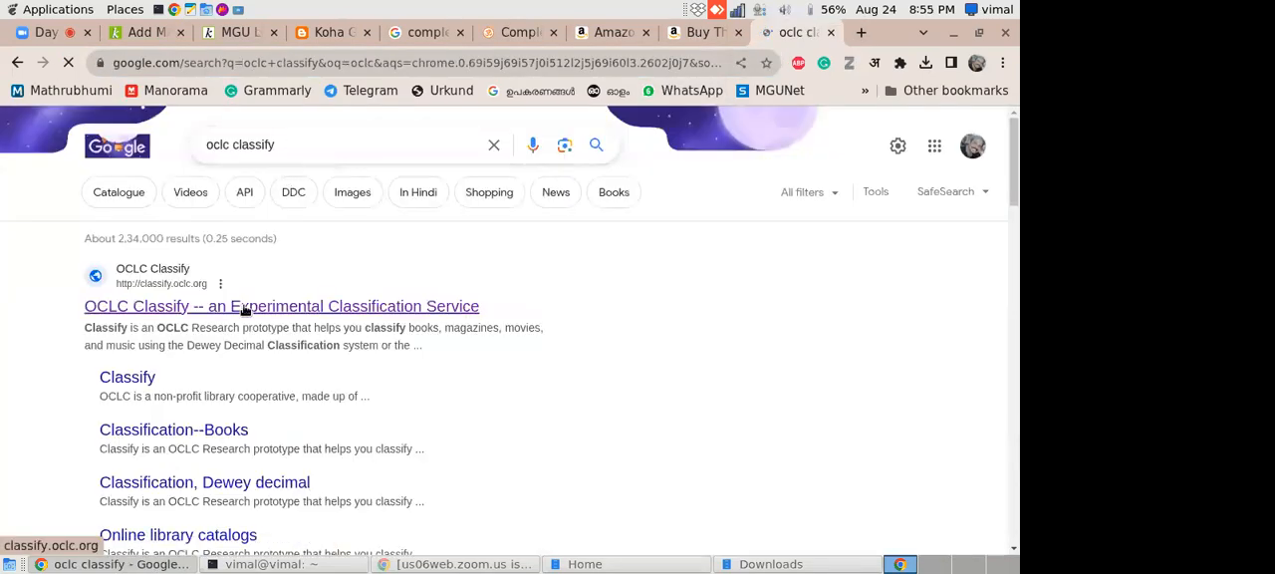
click(695, 36)
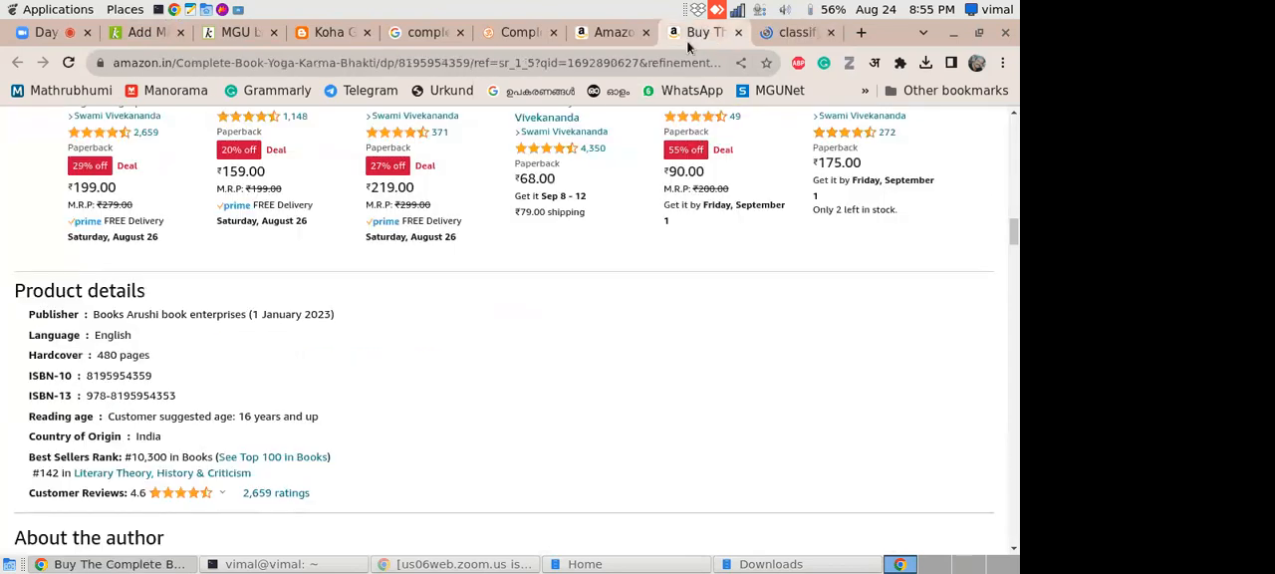
click(798, 36)
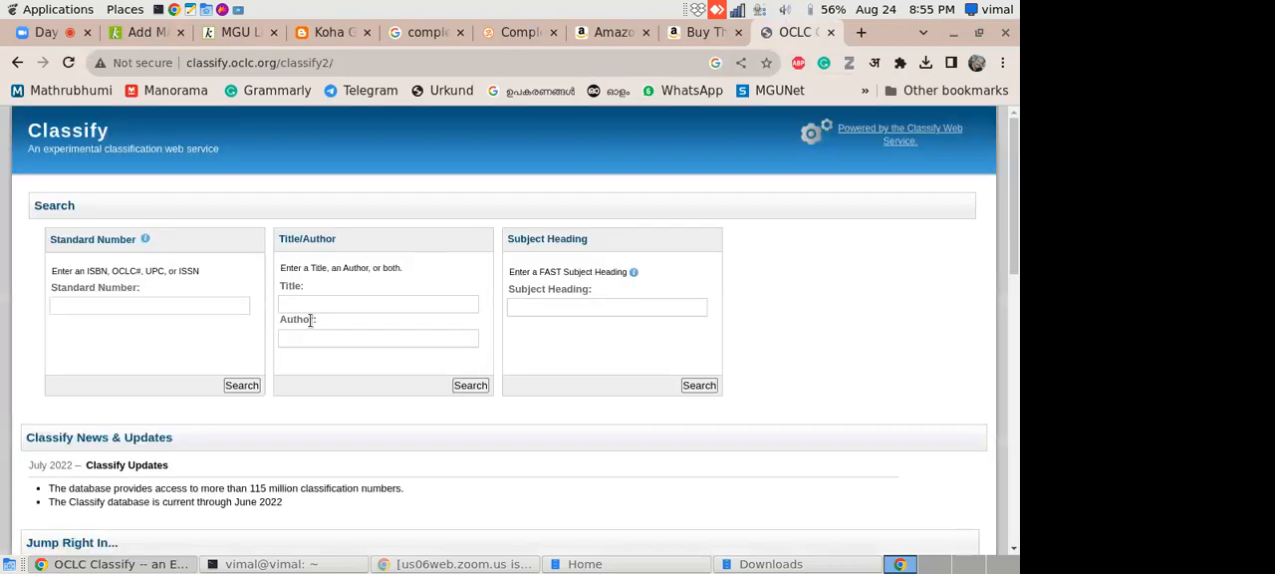
- Search OCLC Classify for the title "vivekananda" and view the search results
click(316, 337)
click(334, 298)
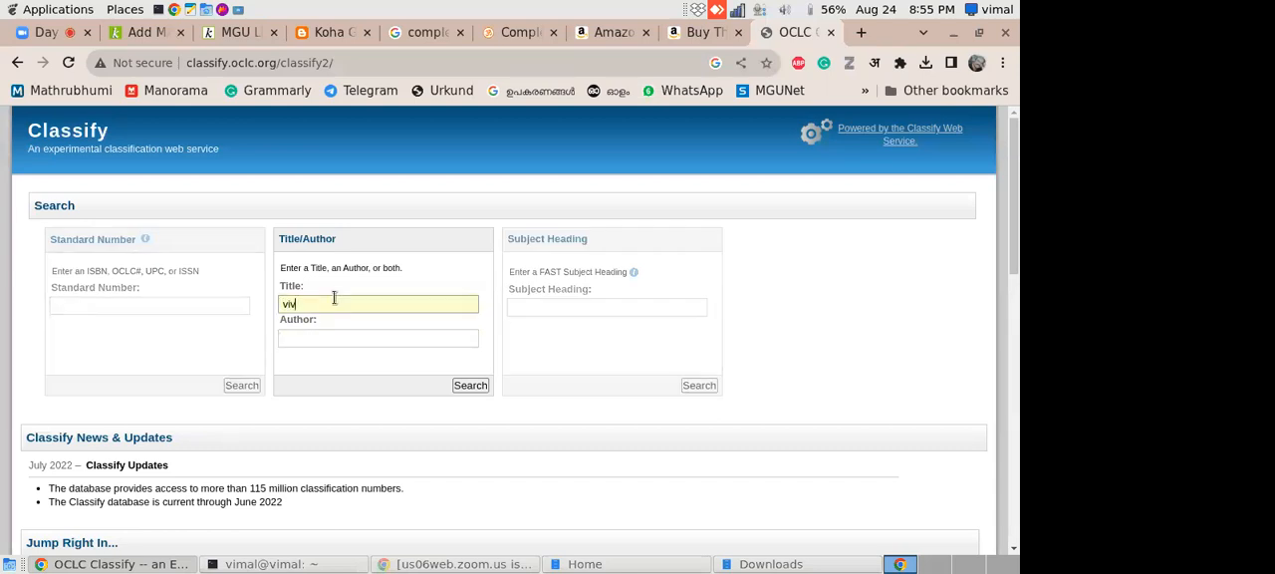
text(vivekanand)
key(Return)
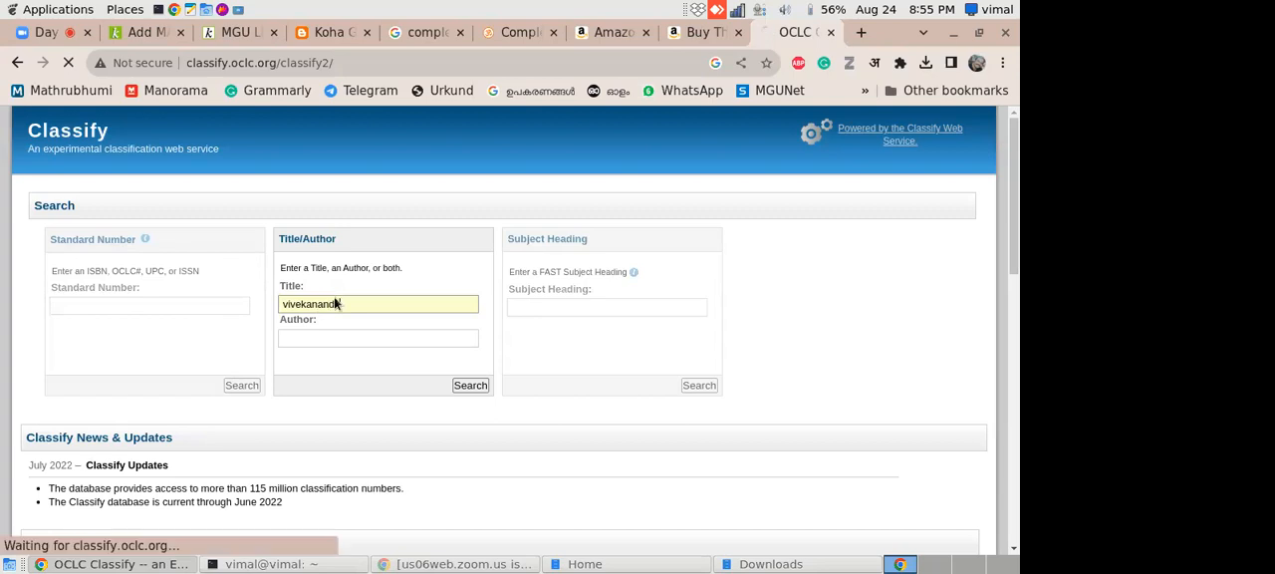
text(a)
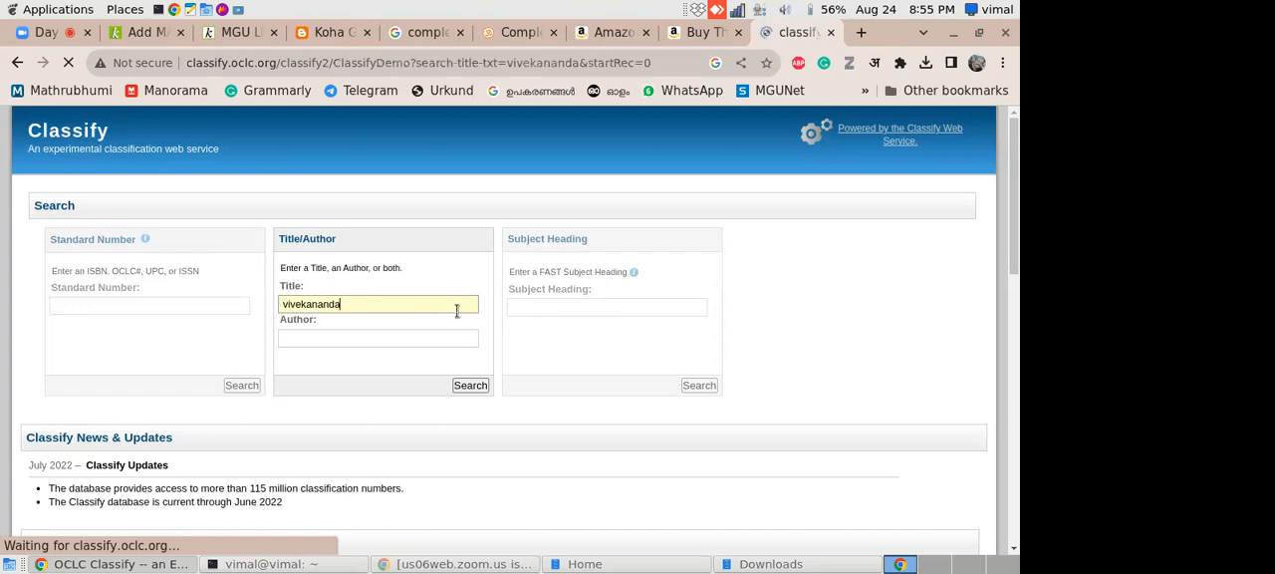
mouse_move(1016, 146)
mouse_down()
mouse_move(1009, 190)
mouse_move(995, 152)
mouse_up()
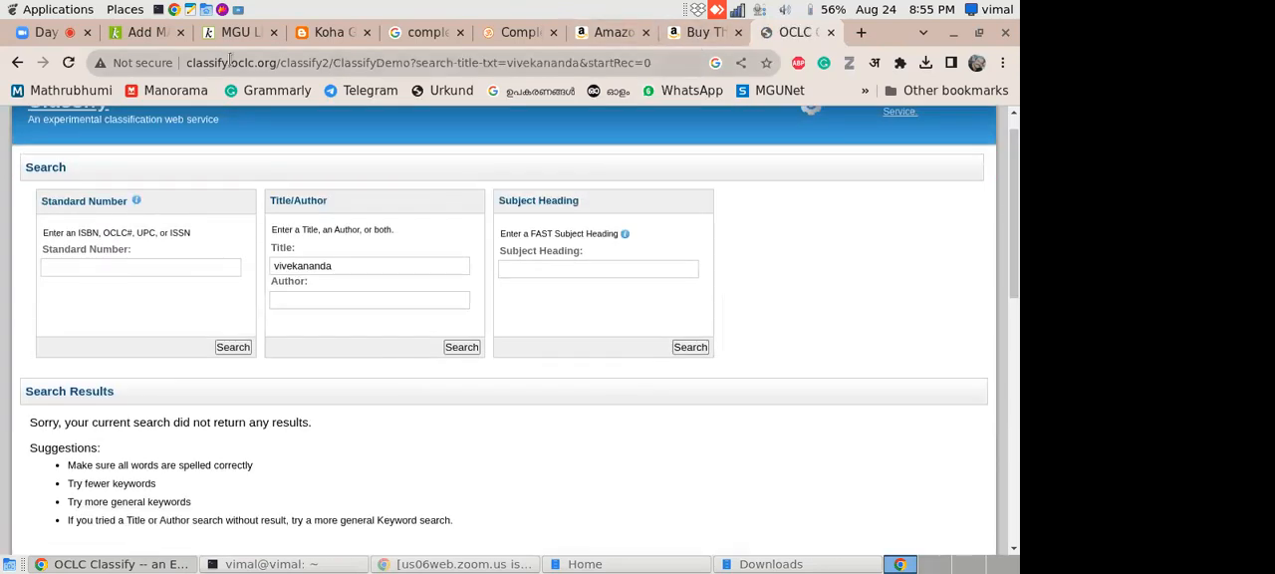
- Run a Z39.50/SRU search from the new MARC record against the Library of Congress for the title "complete works of swami vivekananda"
click(144, 32)
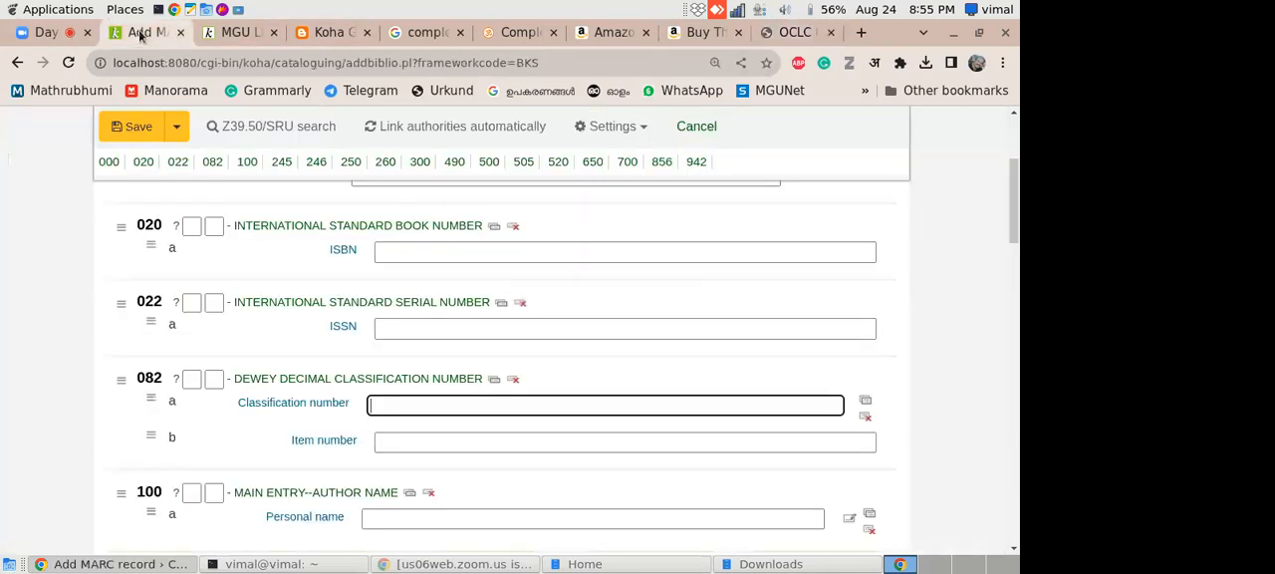
scroll(968, 177, up, 3)
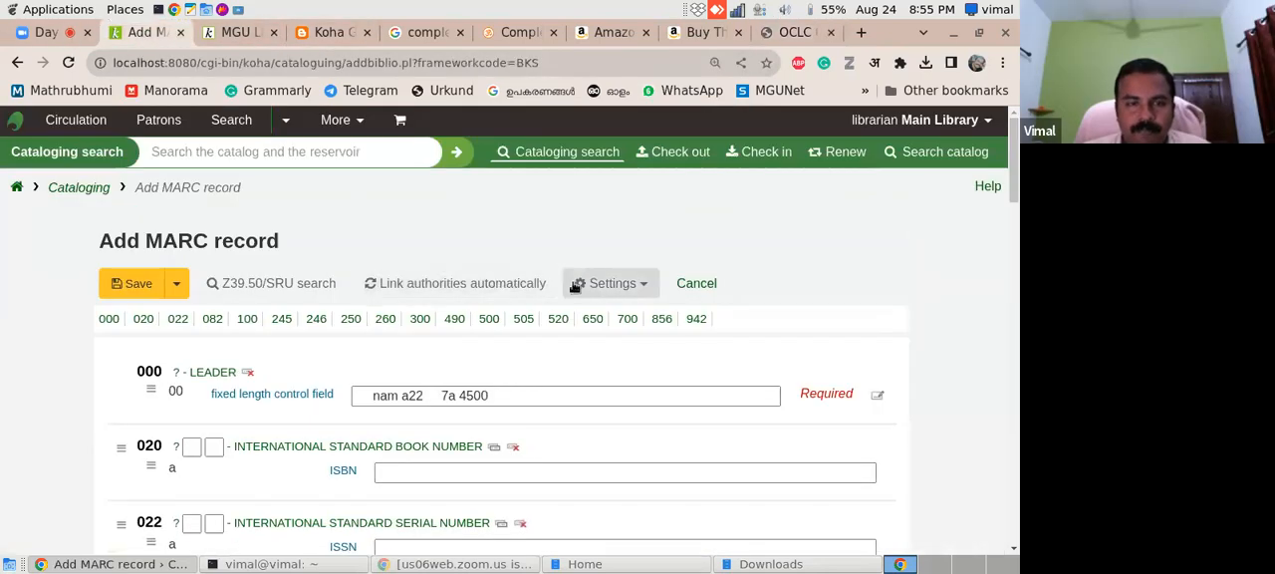
click(311, 285)
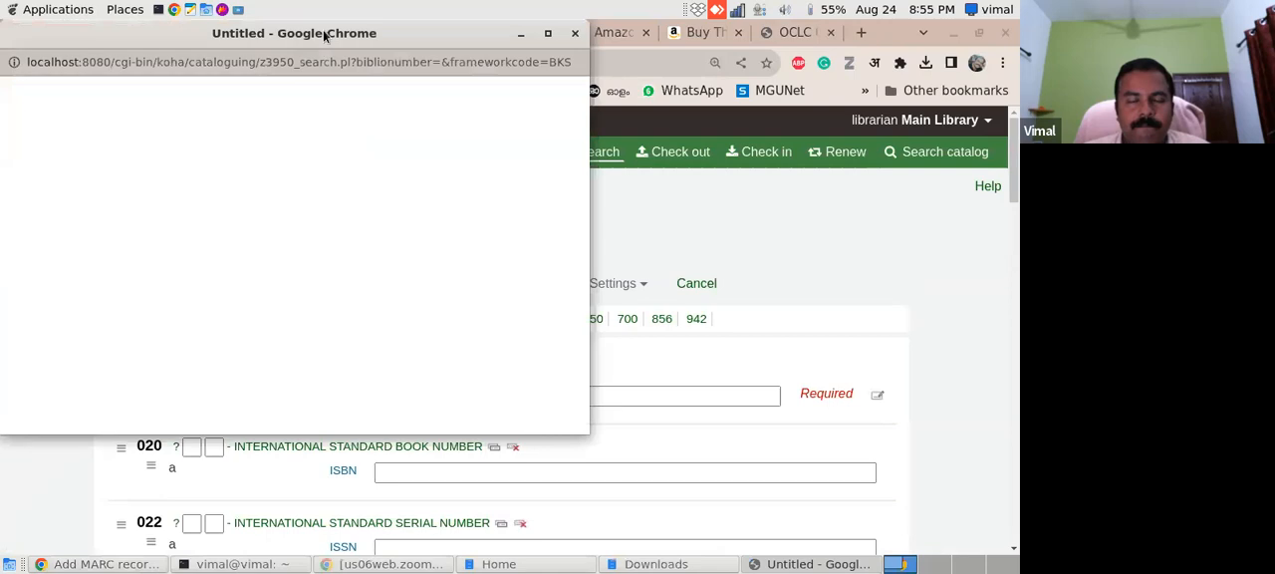
drag(324, 37, 501, 71)
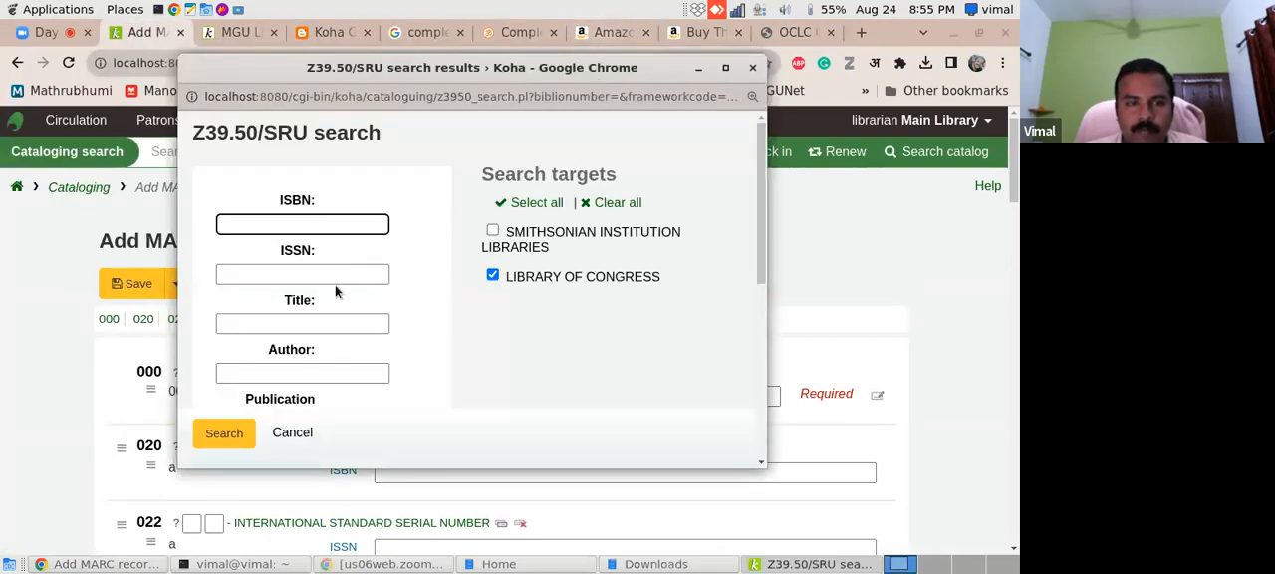
click(324, 321)
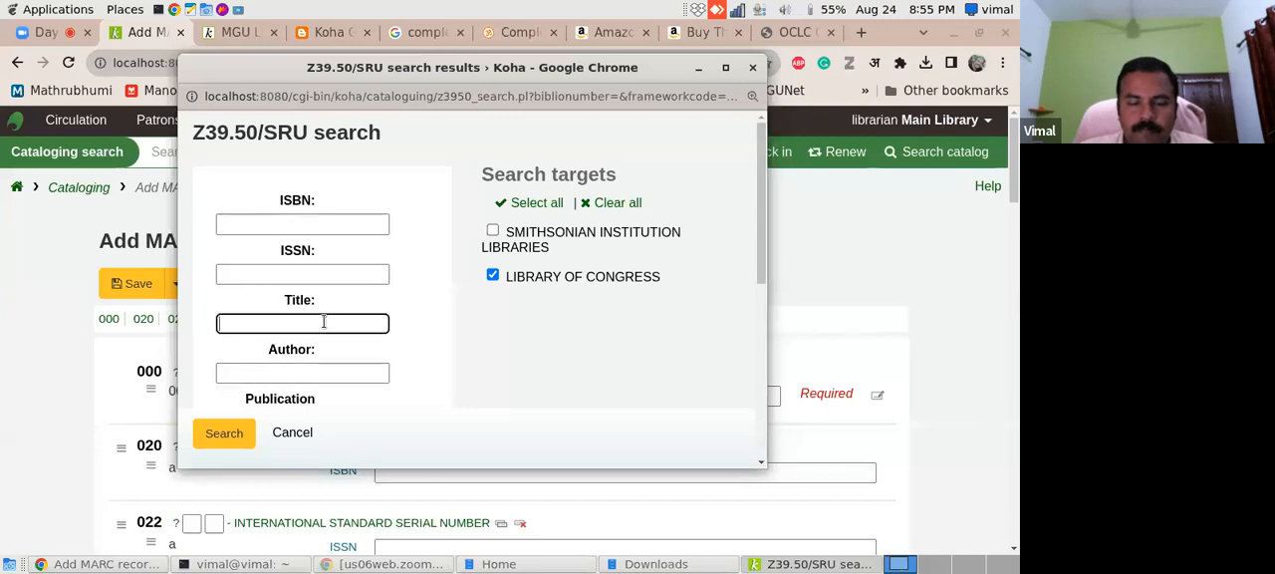
text(complete)
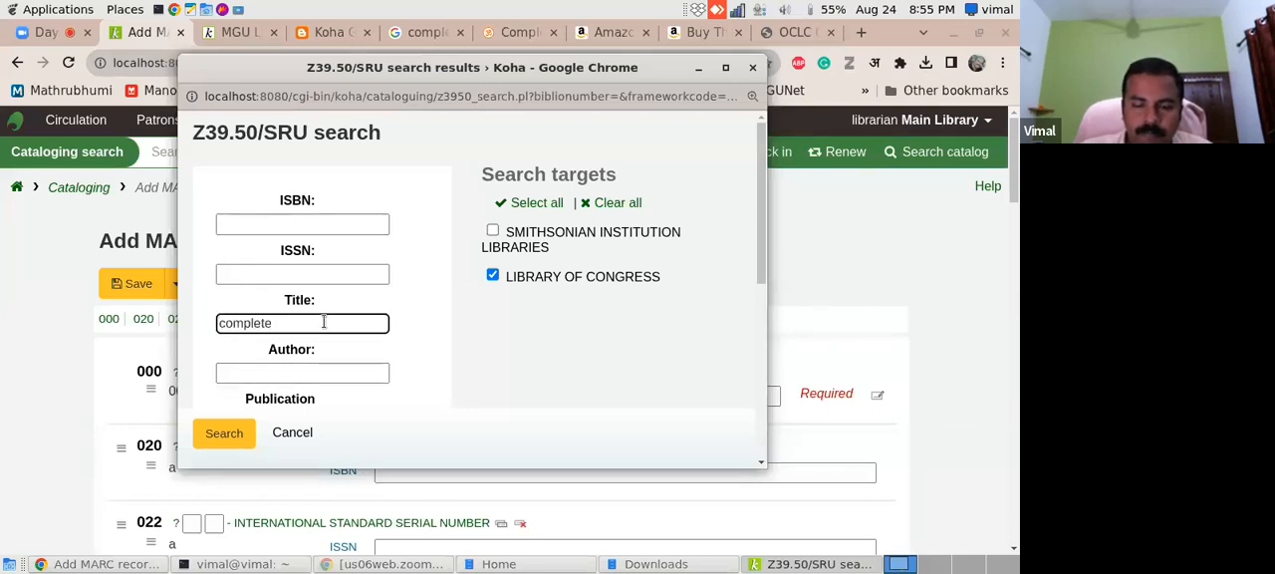
text( works of s)
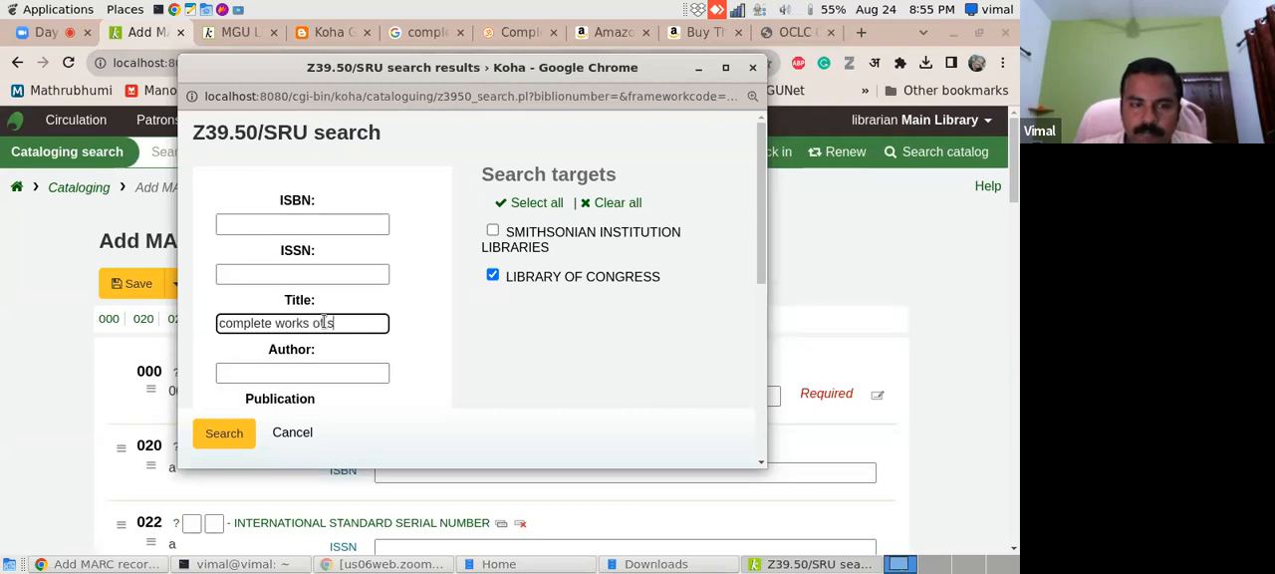
text(wami vivekan)
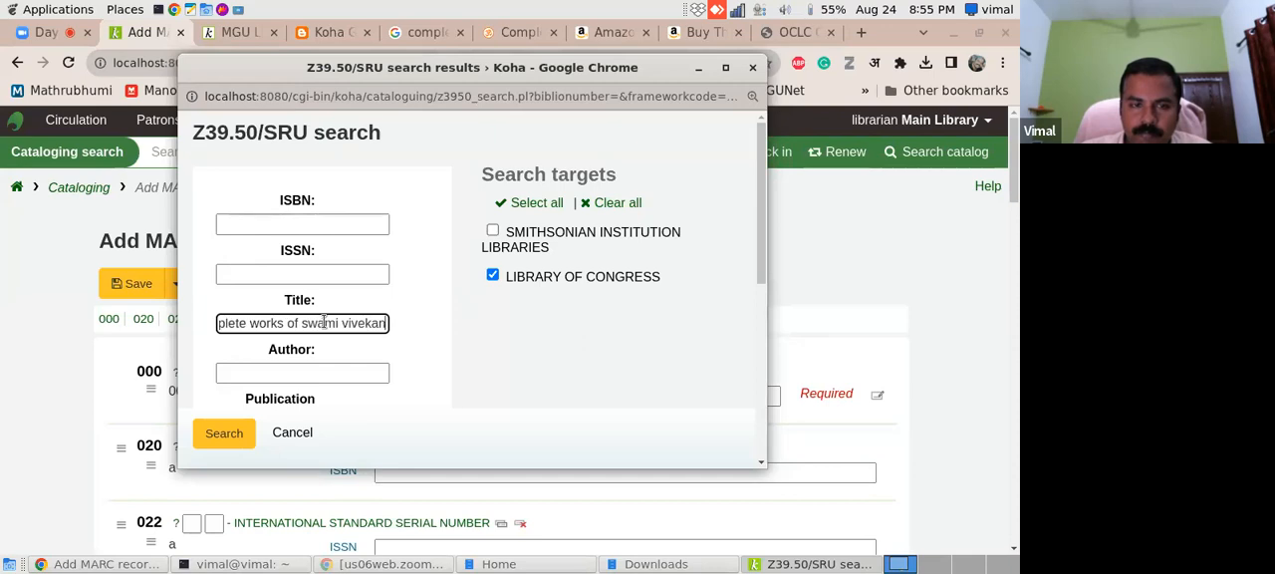
text(anda)
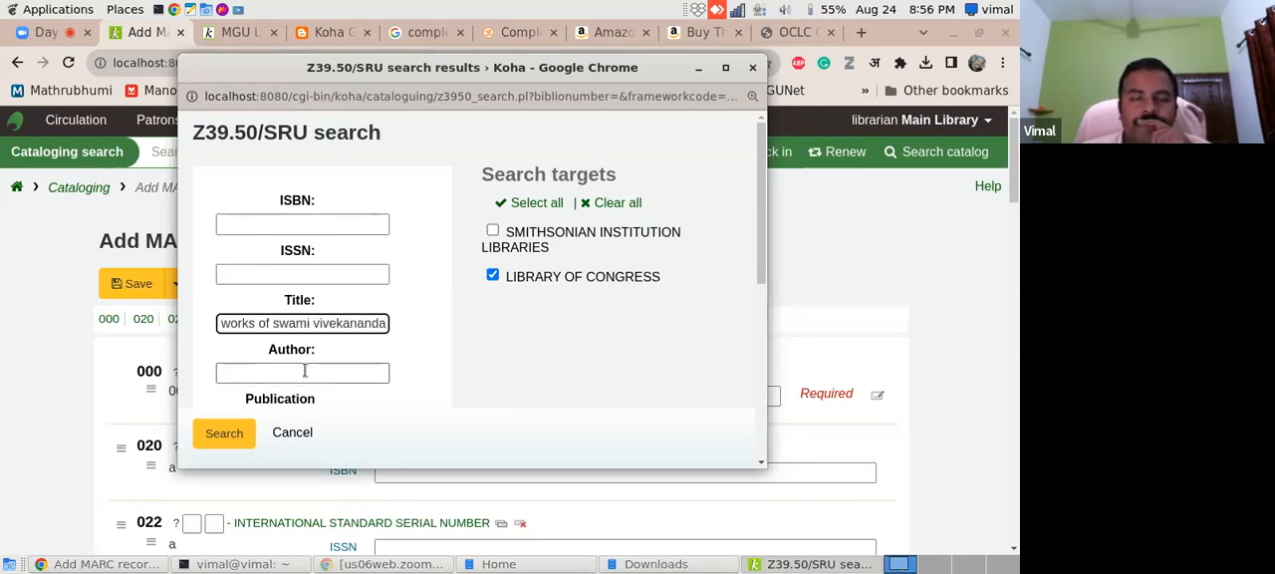
key(Return)
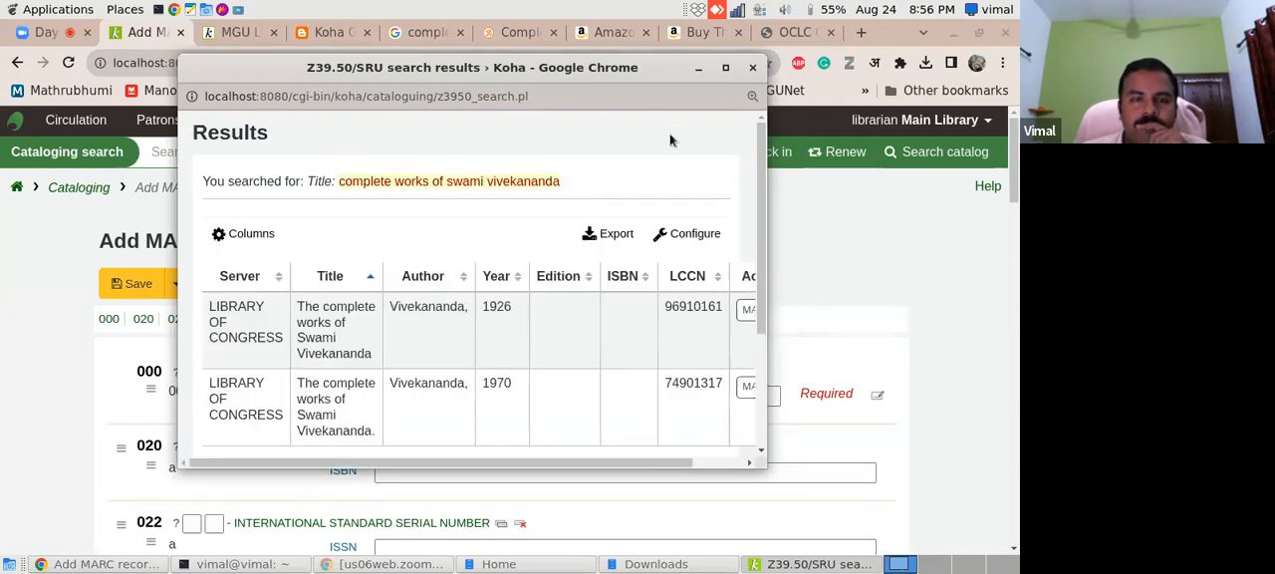
- Import the 1970 Library of Congress record of The complete works of Swami Vivekananda into the MARC form
click(725, 66)
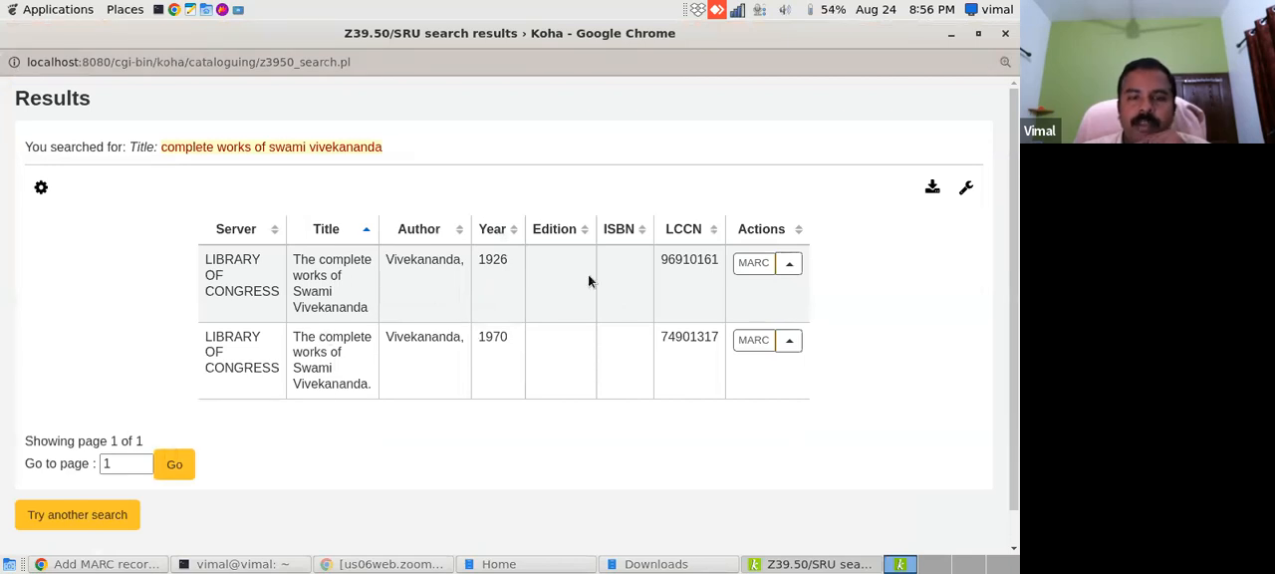
click(789, 342)
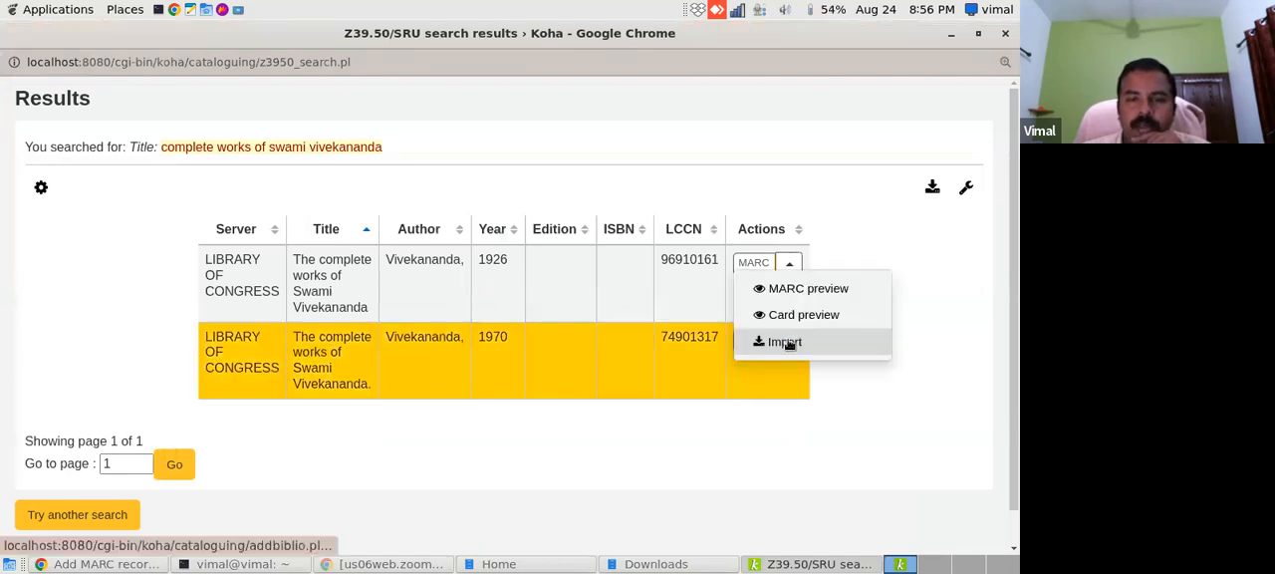
click(797, 341)
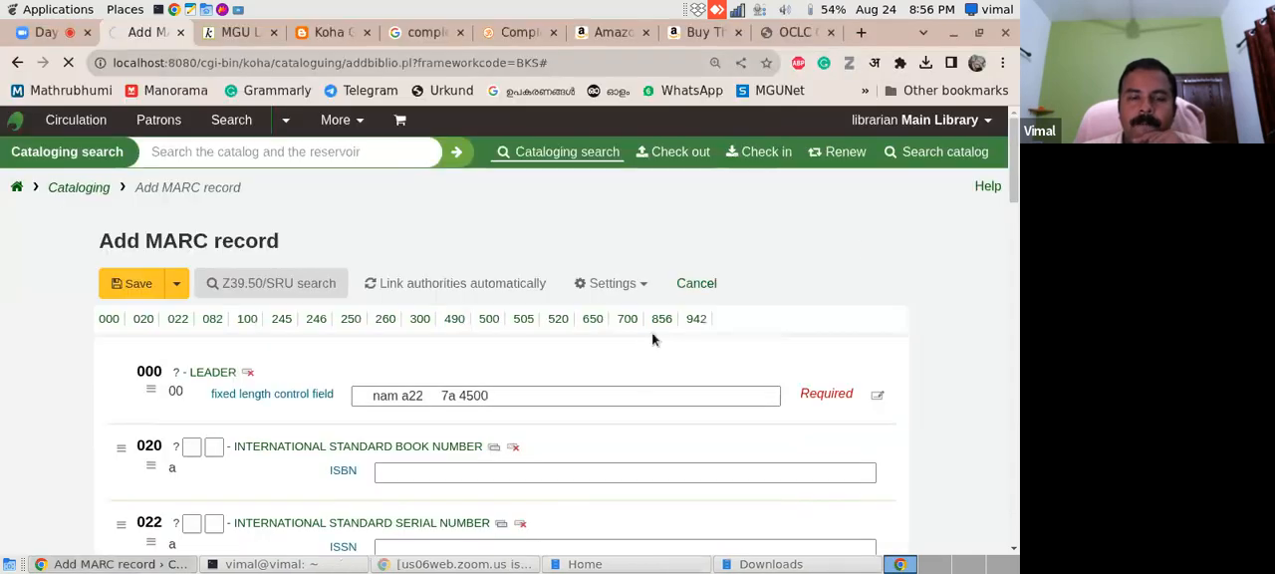
- Enter VIV as the item number in the 082 Dewey Decimal Classification field of the imported record
scroll(1016, 202, down, 2)
drag(1016, 202, 1016, 214)
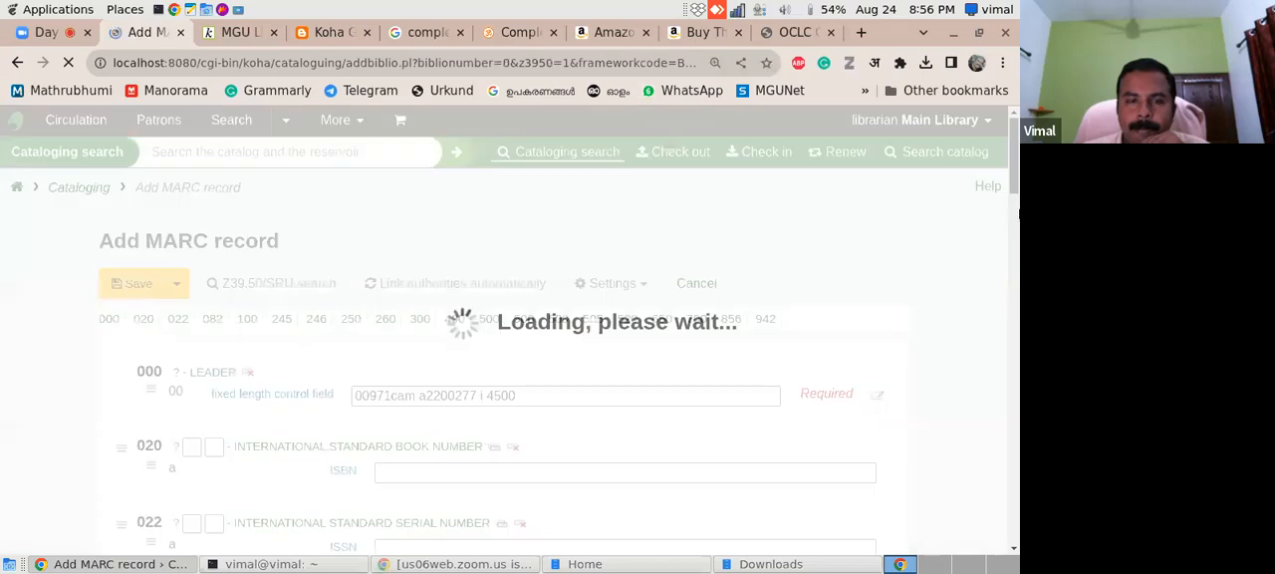
click(1015, 234)
drag(1015, 234, 1015, 210)
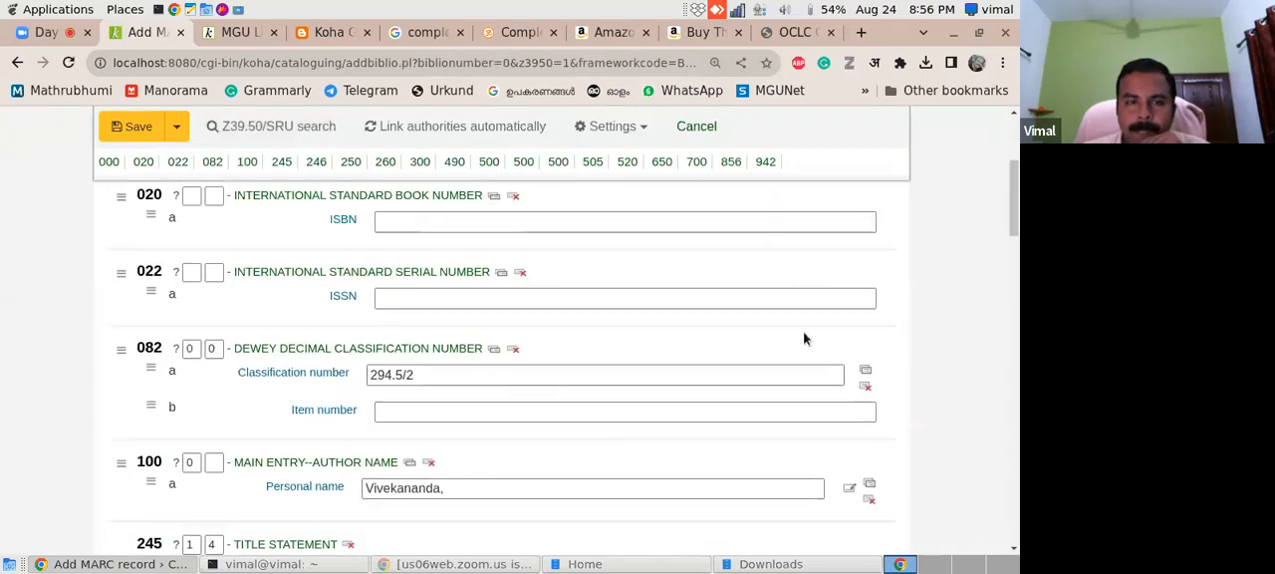
click(532, 417)
text(VIV)
- Replace the "Mayavati memorial ed." general note in field 500 with "v.1", following the Koha Geek multi-volume example
drag(1016, 211, 1015, 376)
click(528, 323)
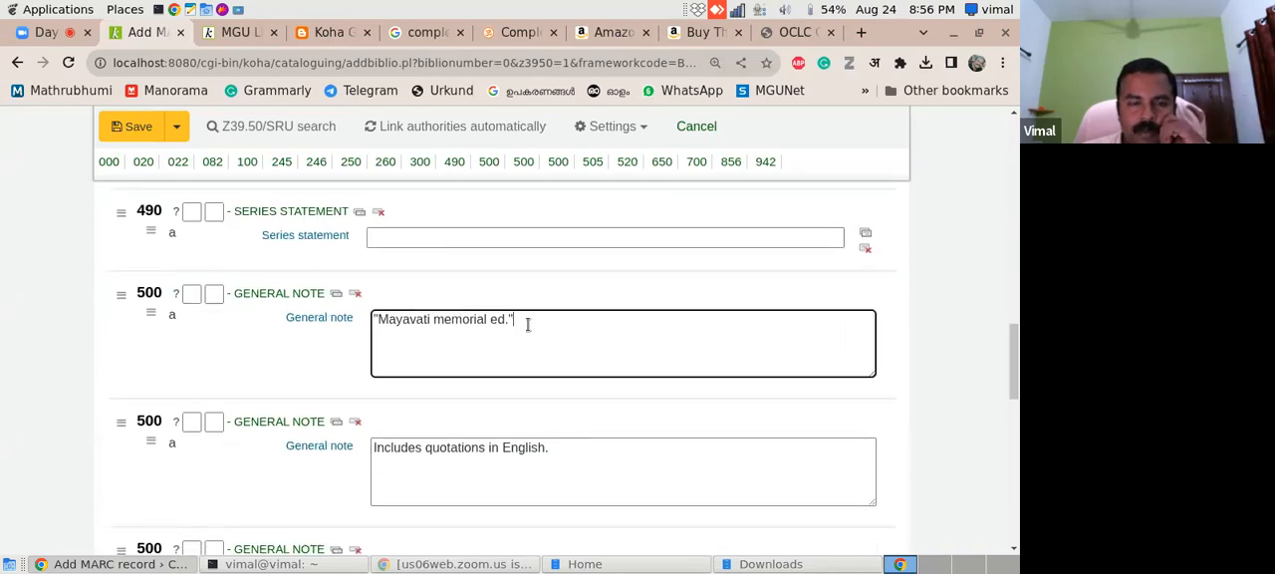
drag(528, 324, 371, 320)
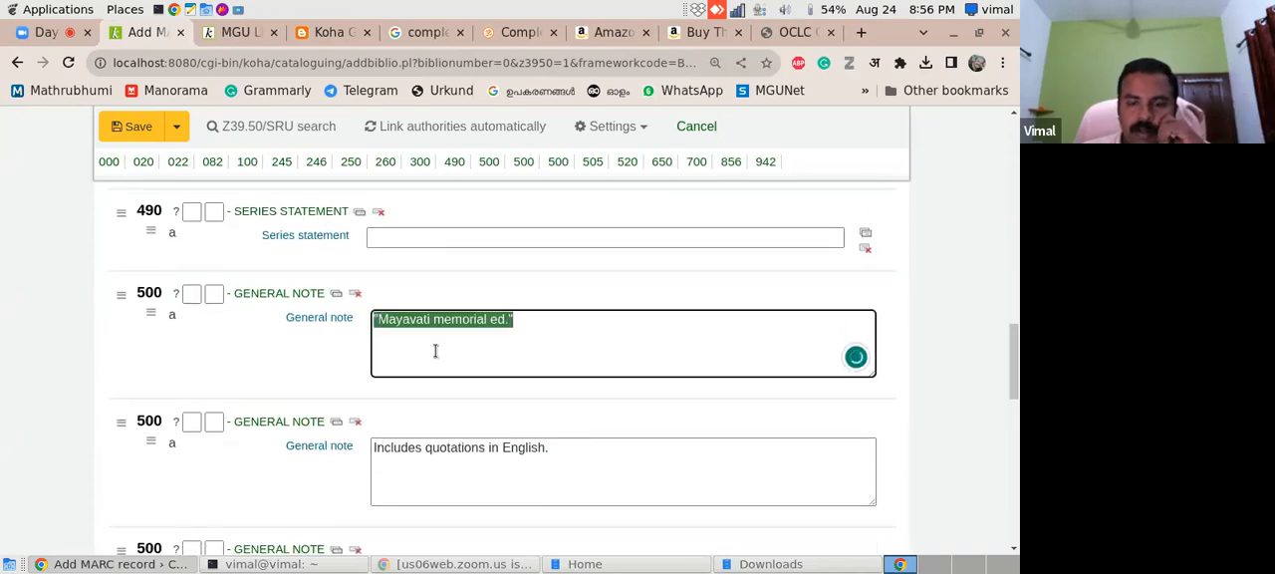
key(BackSpace)
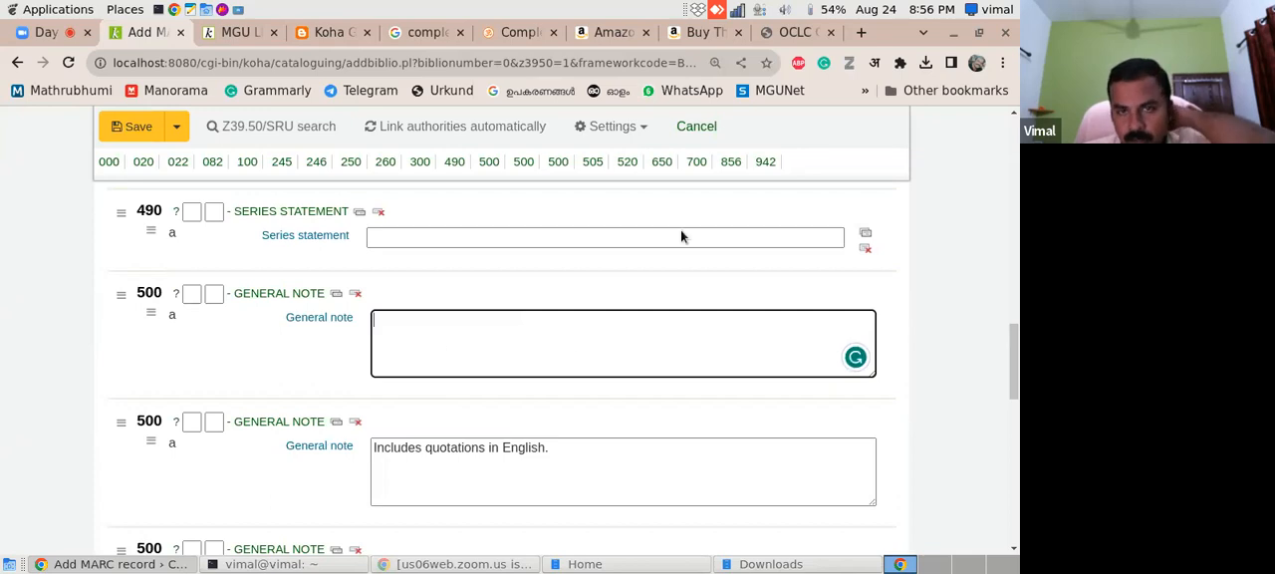
click(329, 32)
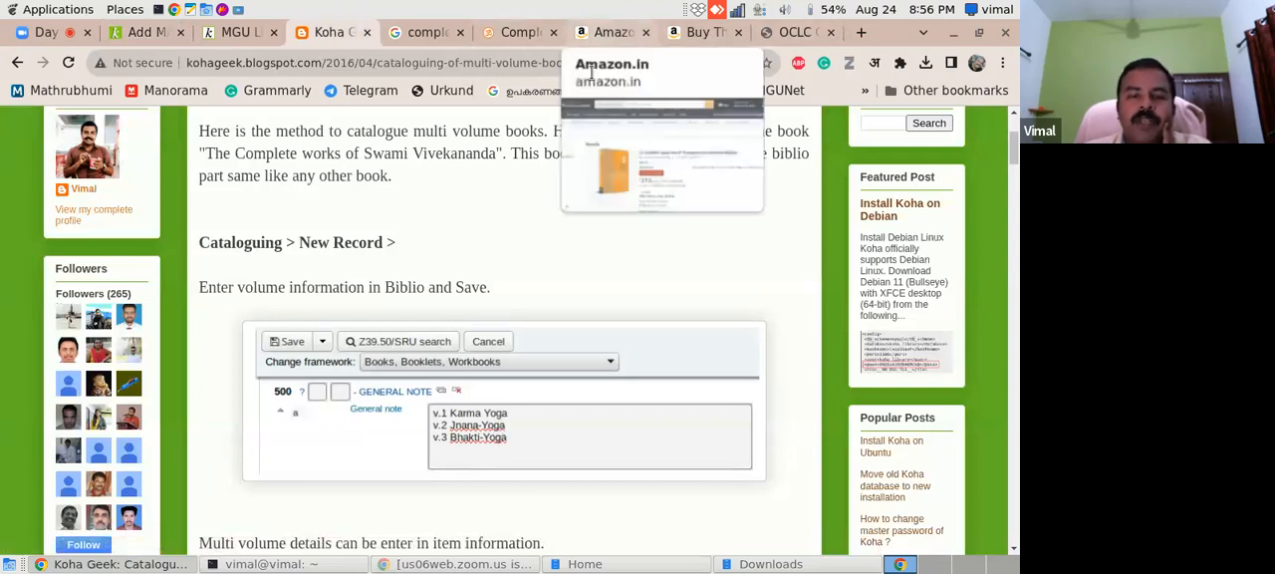
click(147, 32)
text(1)
- Look up the contents of Volume 1 on the Complete Works page and return to the record's general note
click(698, 37)
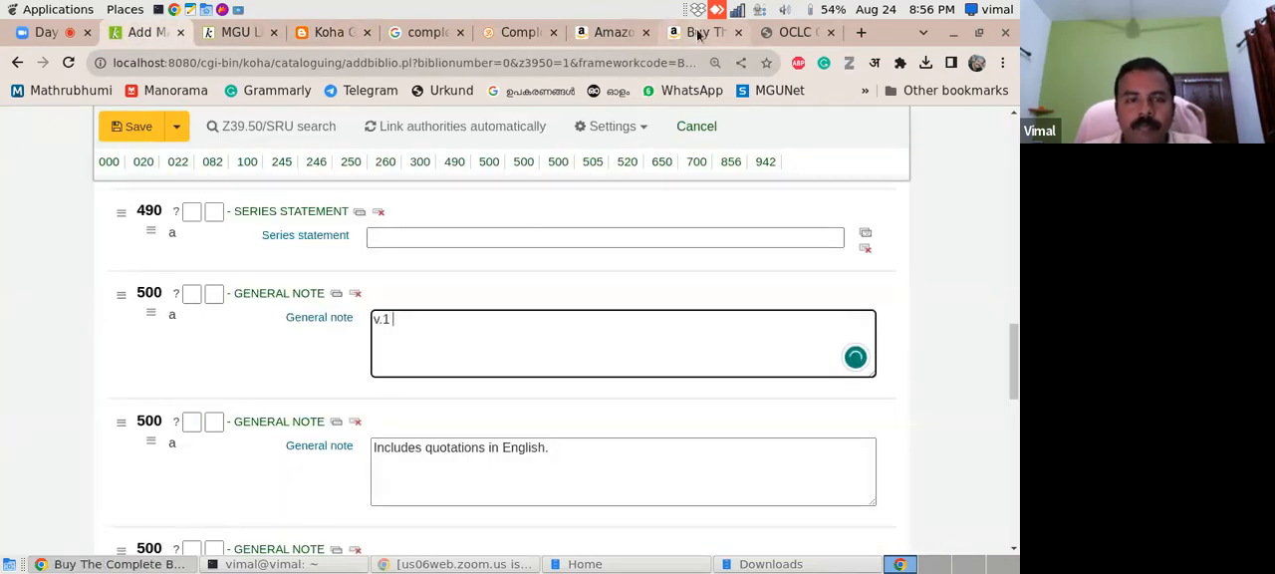
click(521, 33)
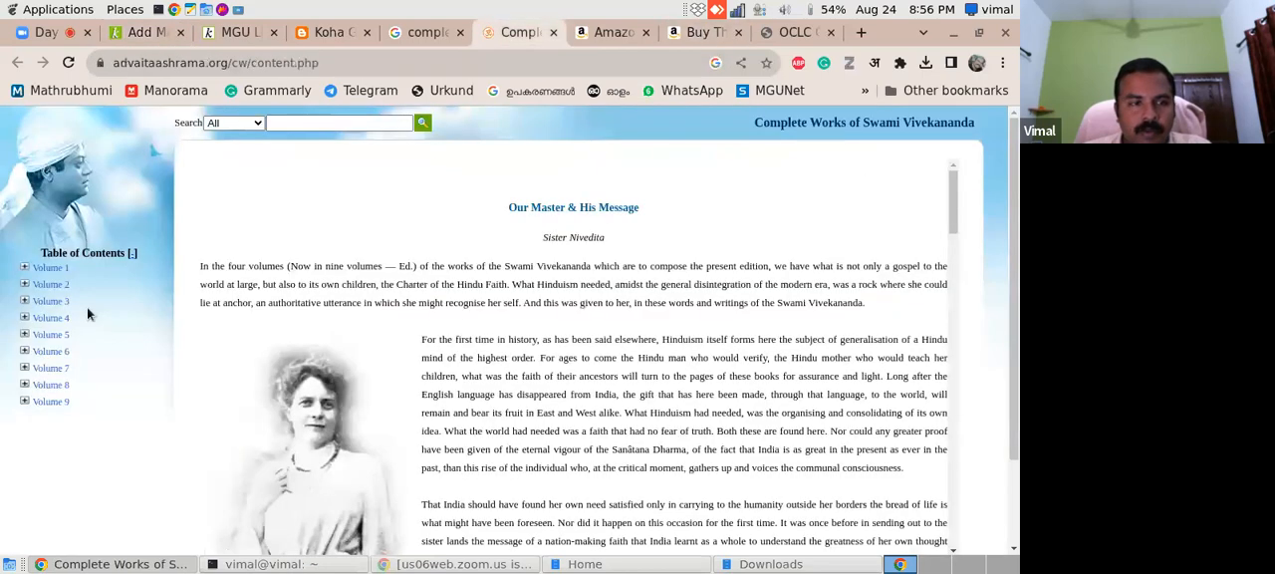
click(24, 269)
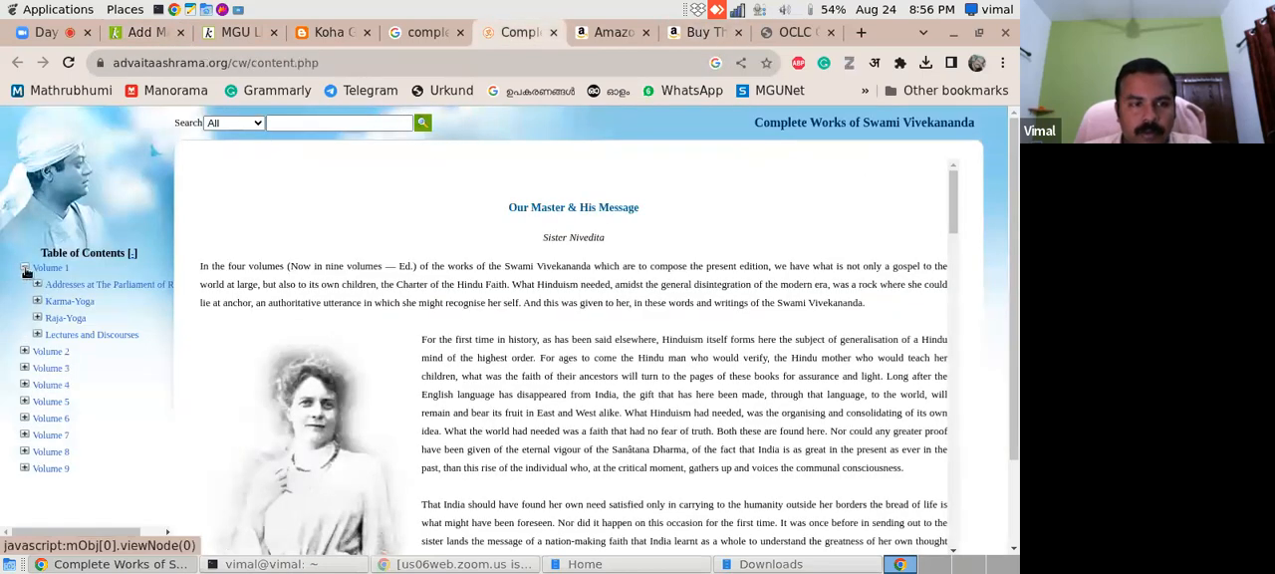
click(334, 33)
click(159, 32)
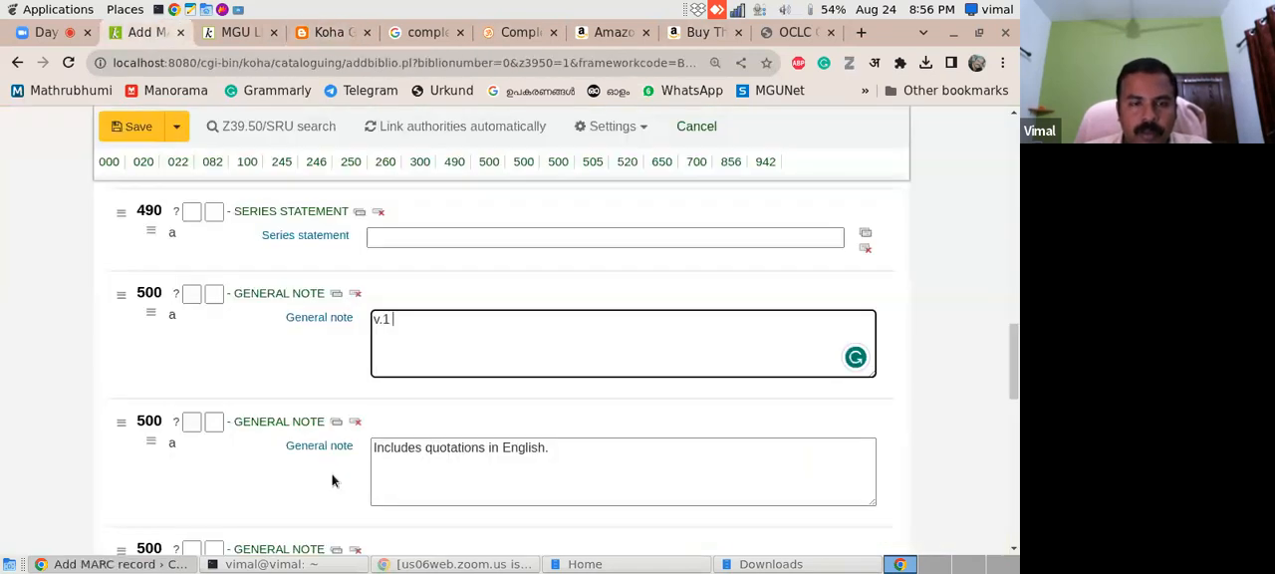
- Complete the general note's v.1 line with "Karma Yoga" and add "v.2 Jnana Yoga", taking Volume 2's title from the Complete Works page
text(Karma Y)
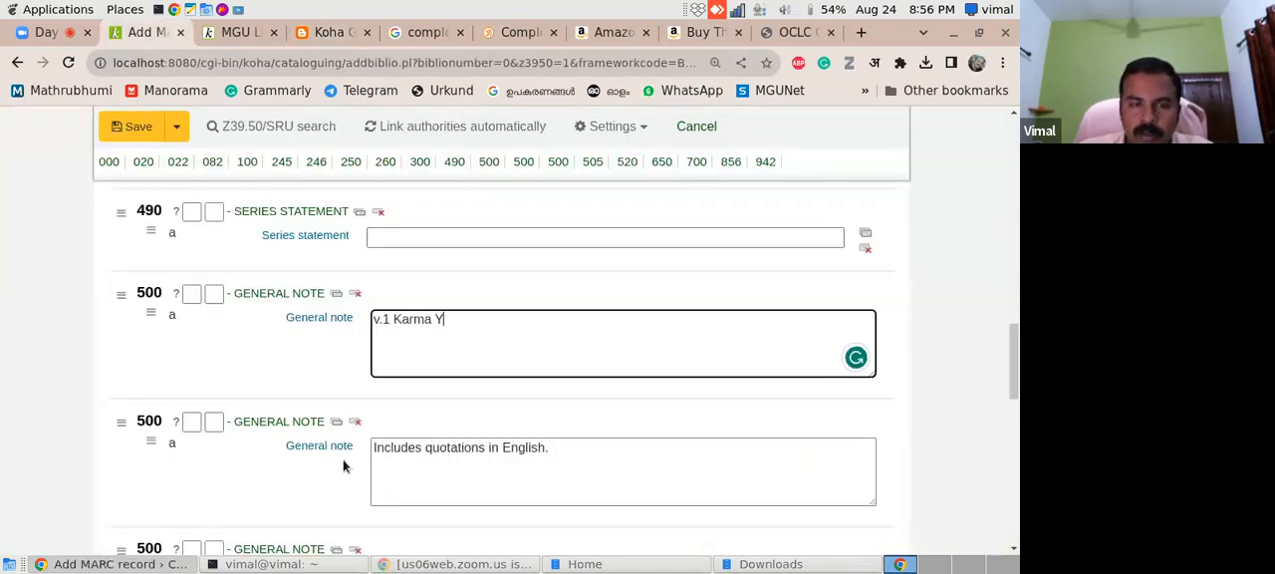
text(oga)
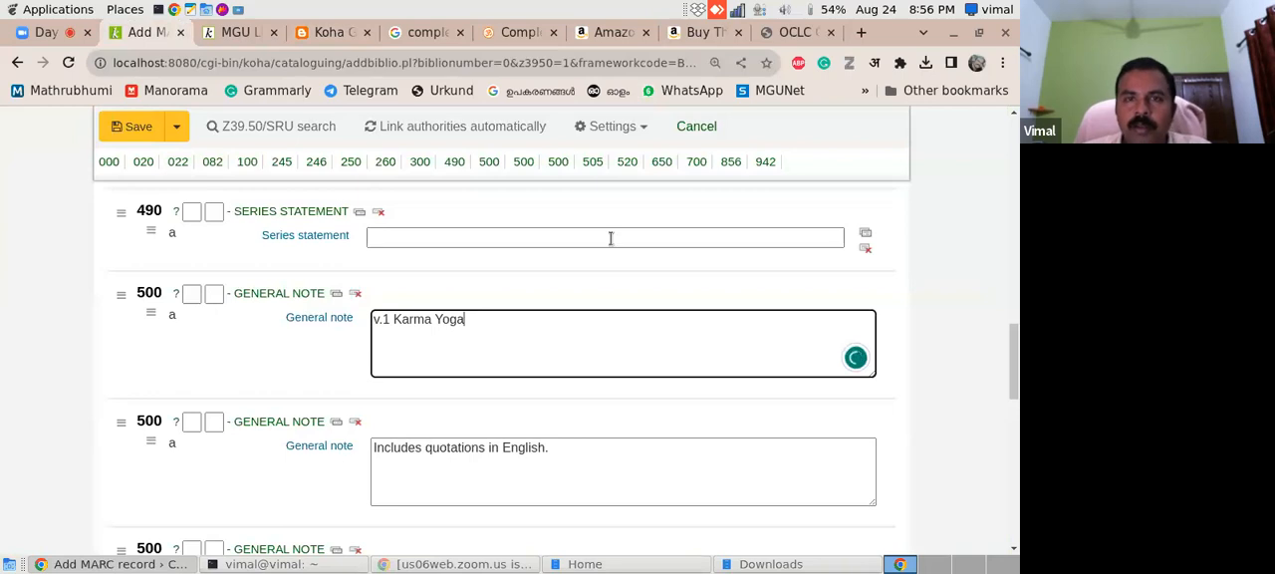
click(518, 32)
click(24, 352)
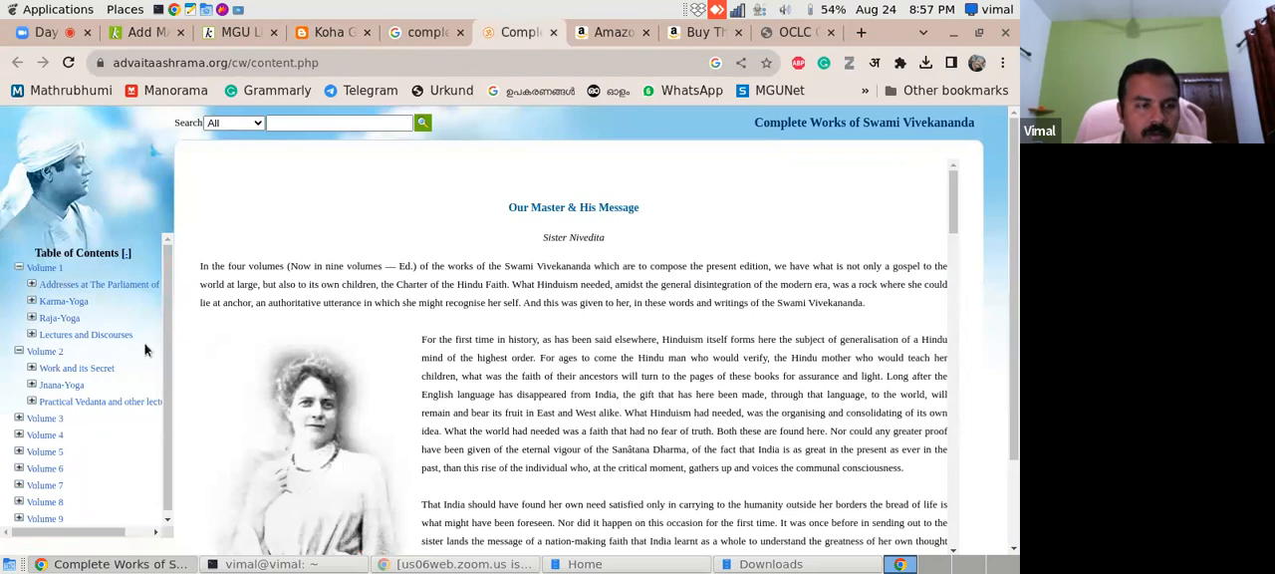
click(148, 32)
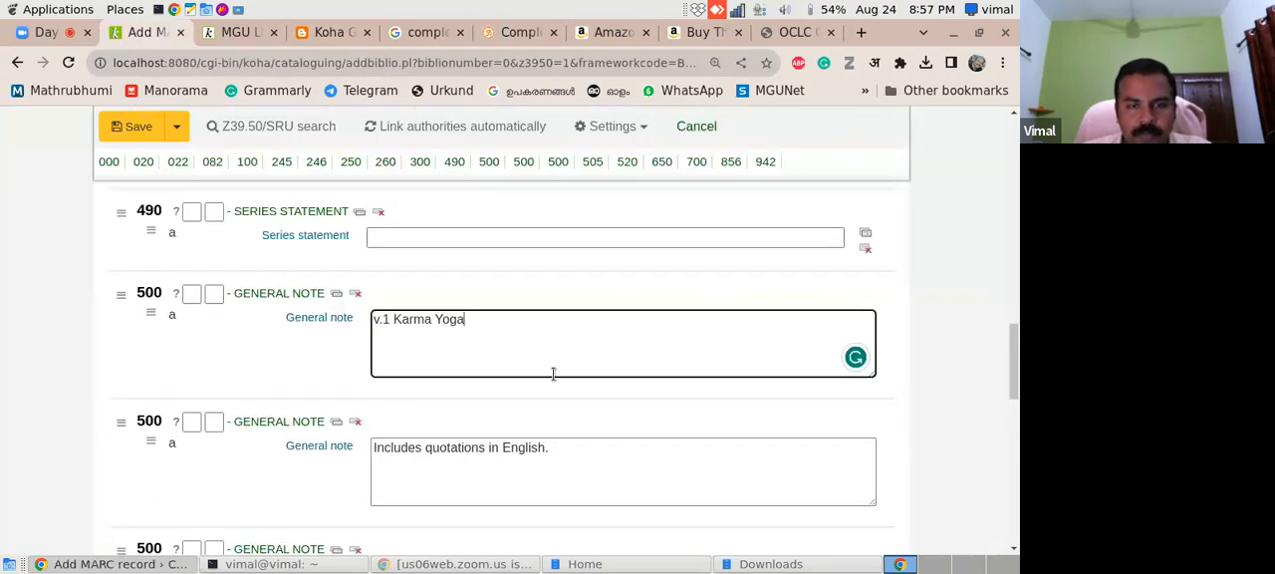
key(Return)
text(v)
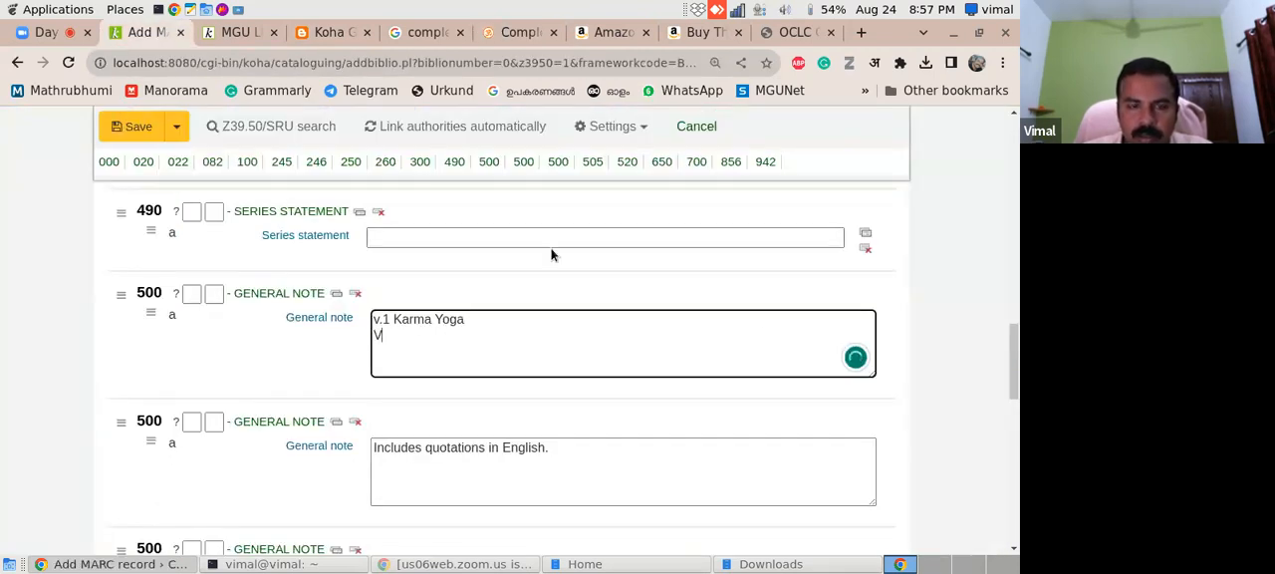
text(.2 Jnana Yoga)
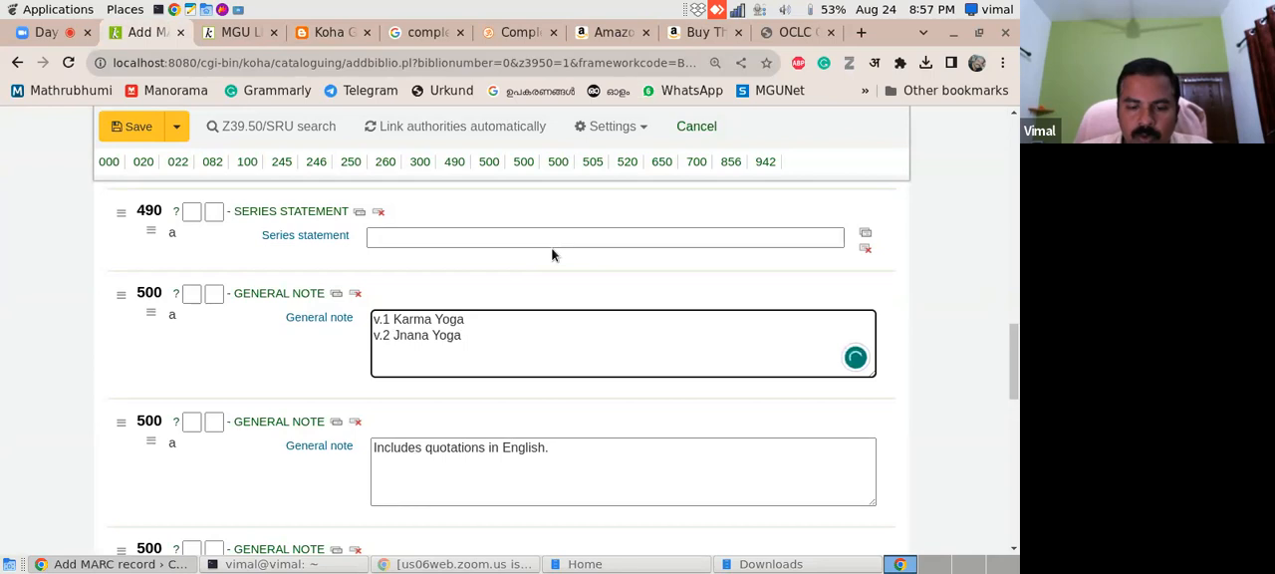
- Add the line "v.3 Lectures and Discourses" to the general note, copying the title from Volume 3's contents on the Complete Works page
key(Return)
text(v.3)
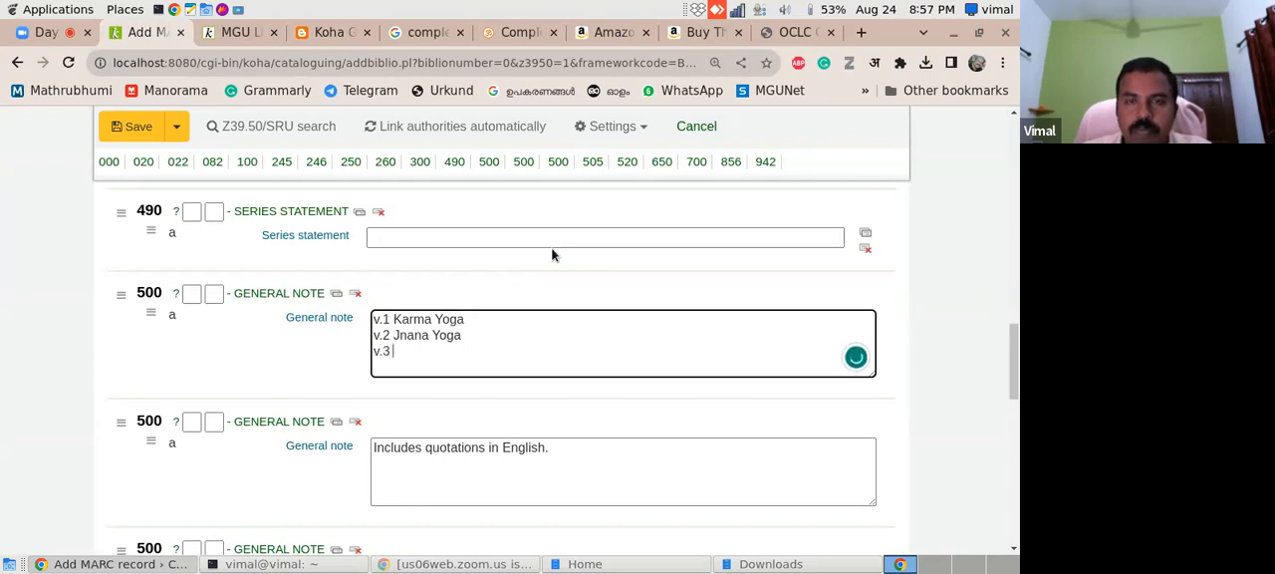
click(491, 34)
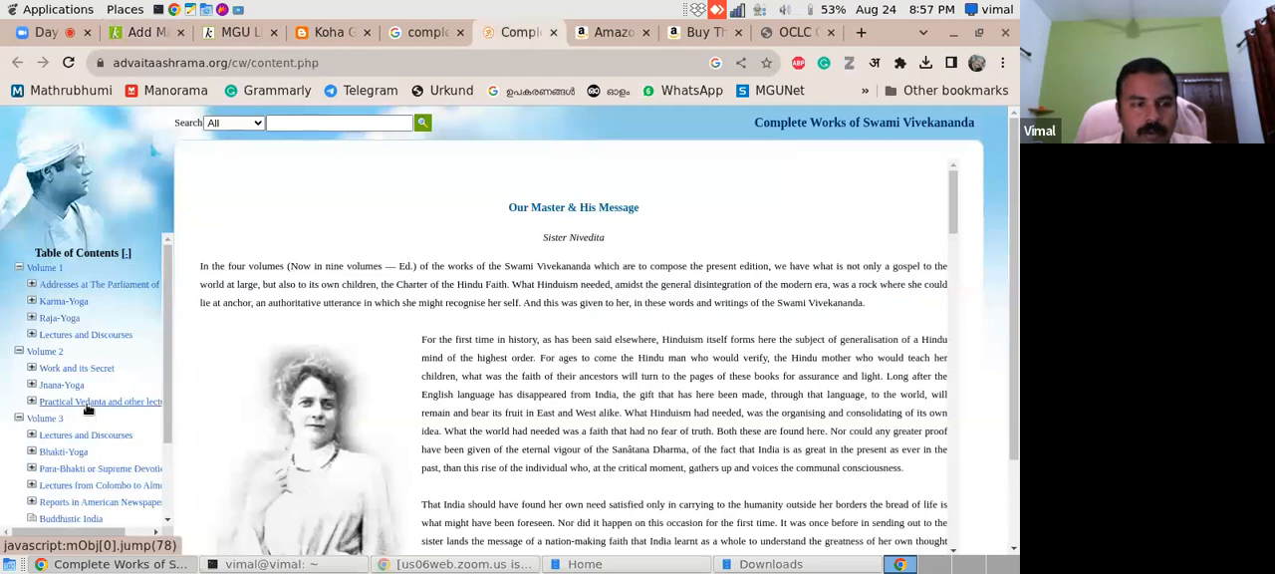
drag(168, 377, 169, 432)
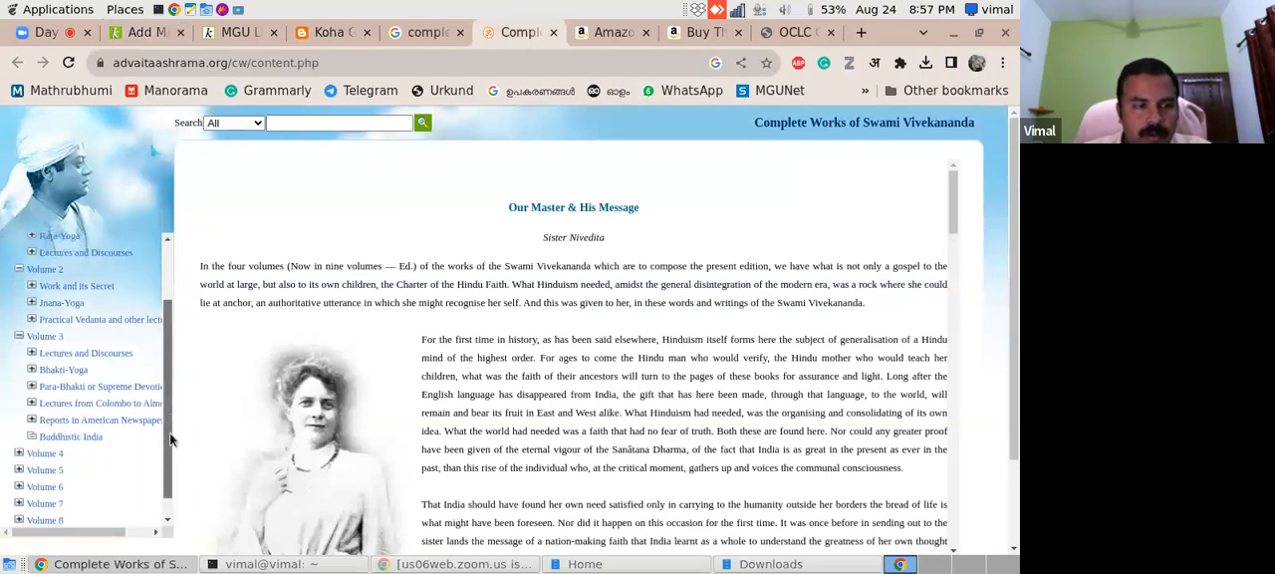
drag(138, 359, 47, 354)
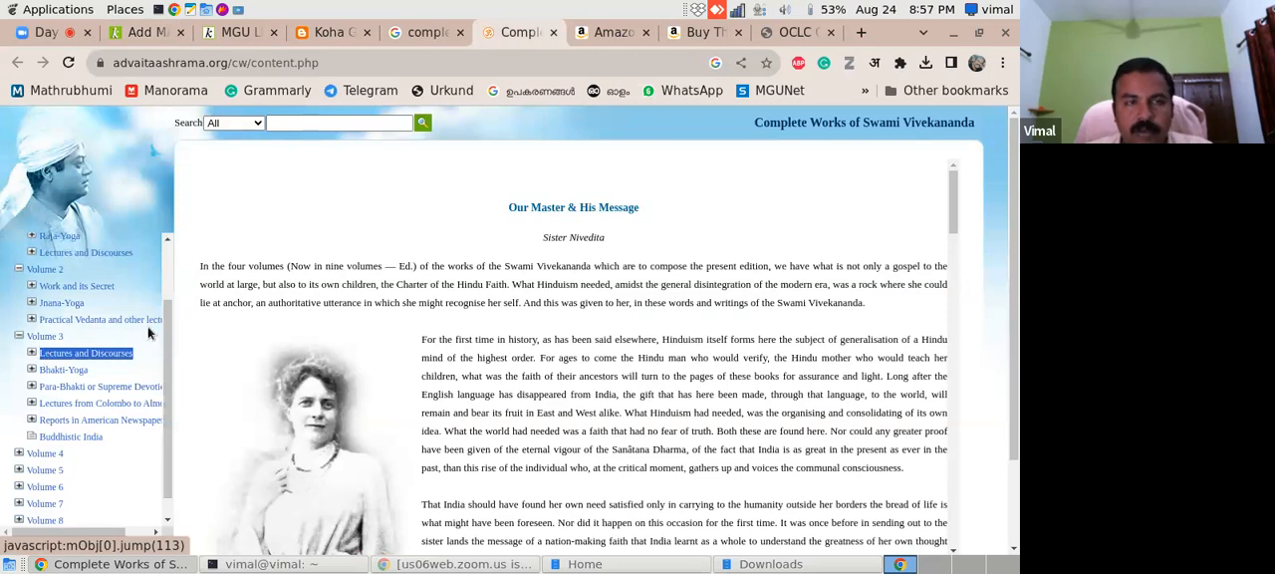
click(147, 32)
text(Lectures and Discourses)
key(Return)
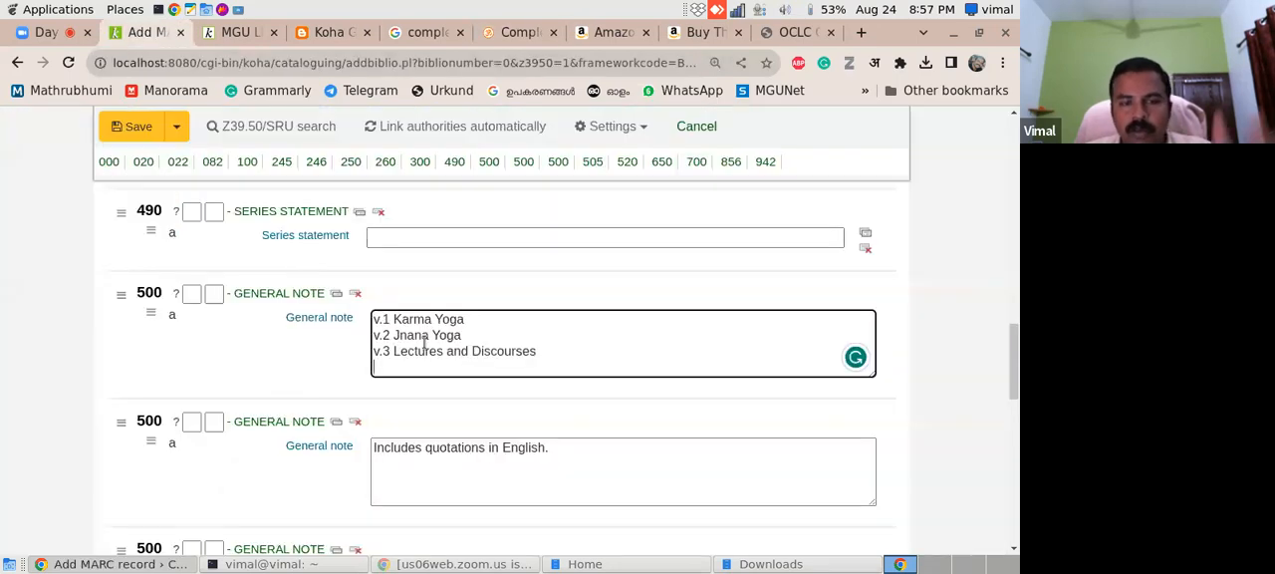
drag(1016, 369, 1018, 399)
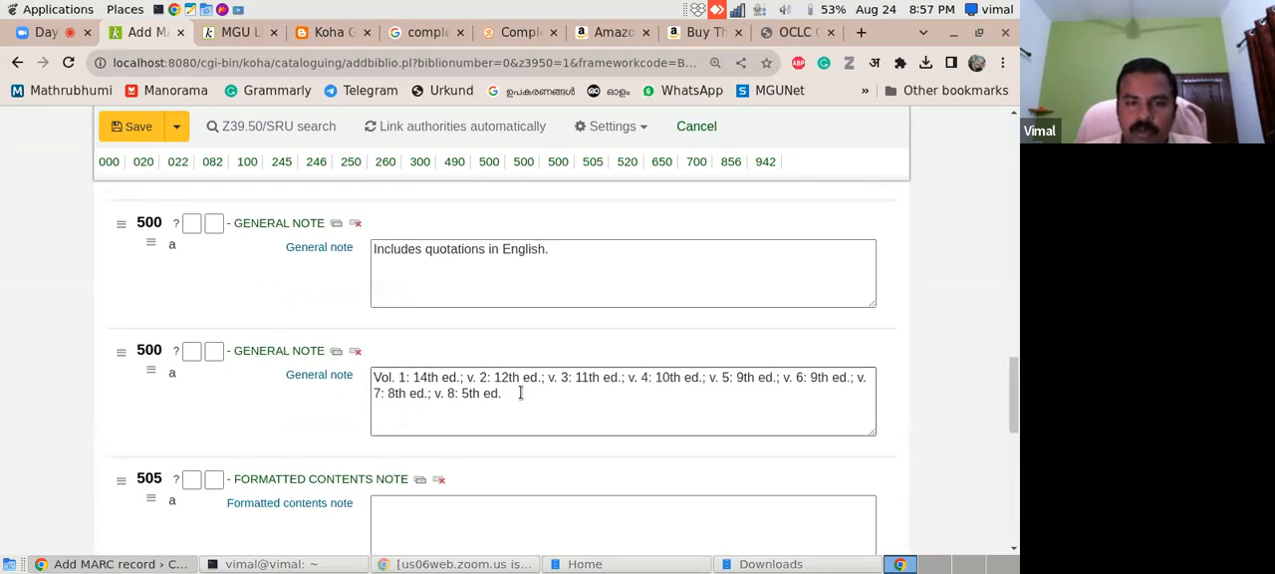
drag(1015, 395, 1015, 172)
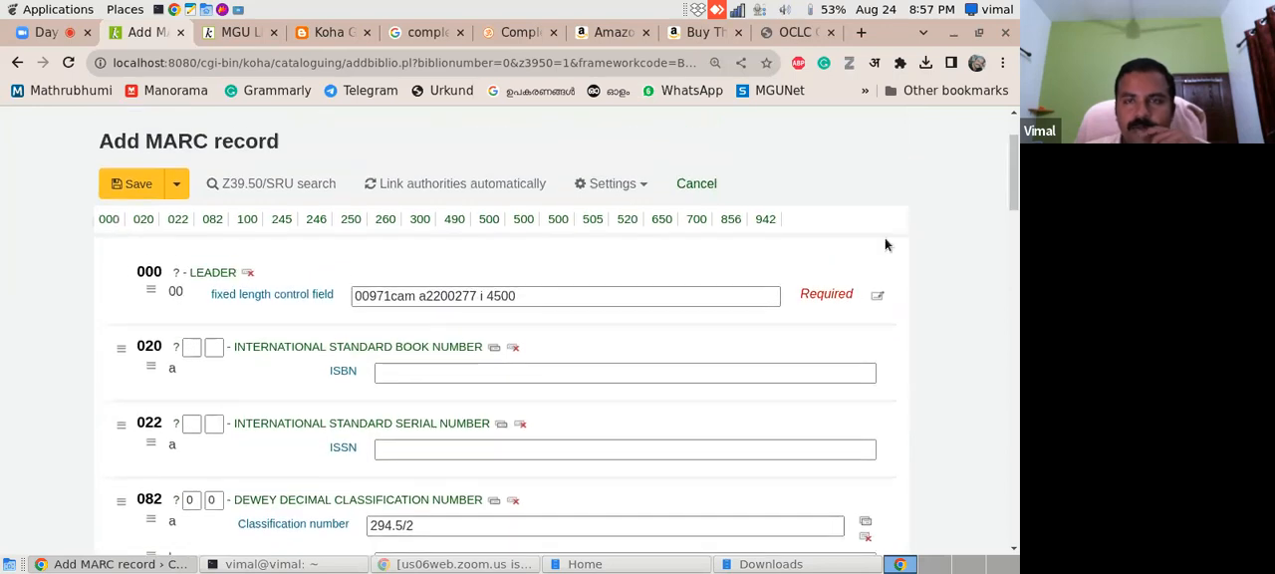
click(703, 32)
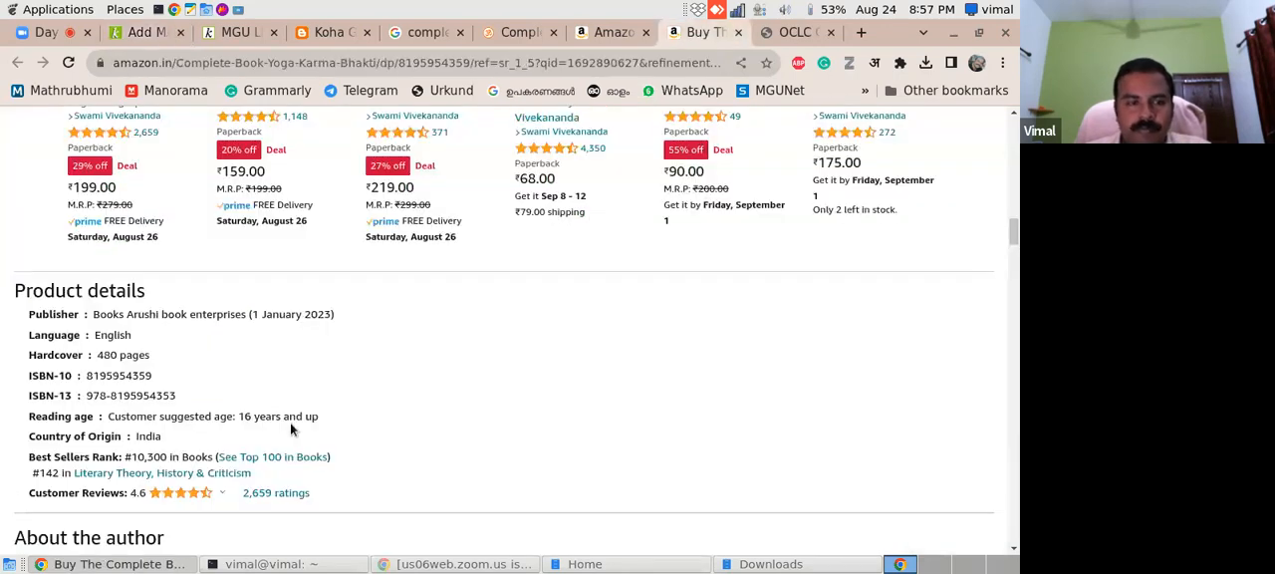
drag(88, 396, 179, 401)
key(ctrl+c)
click(144, 31)
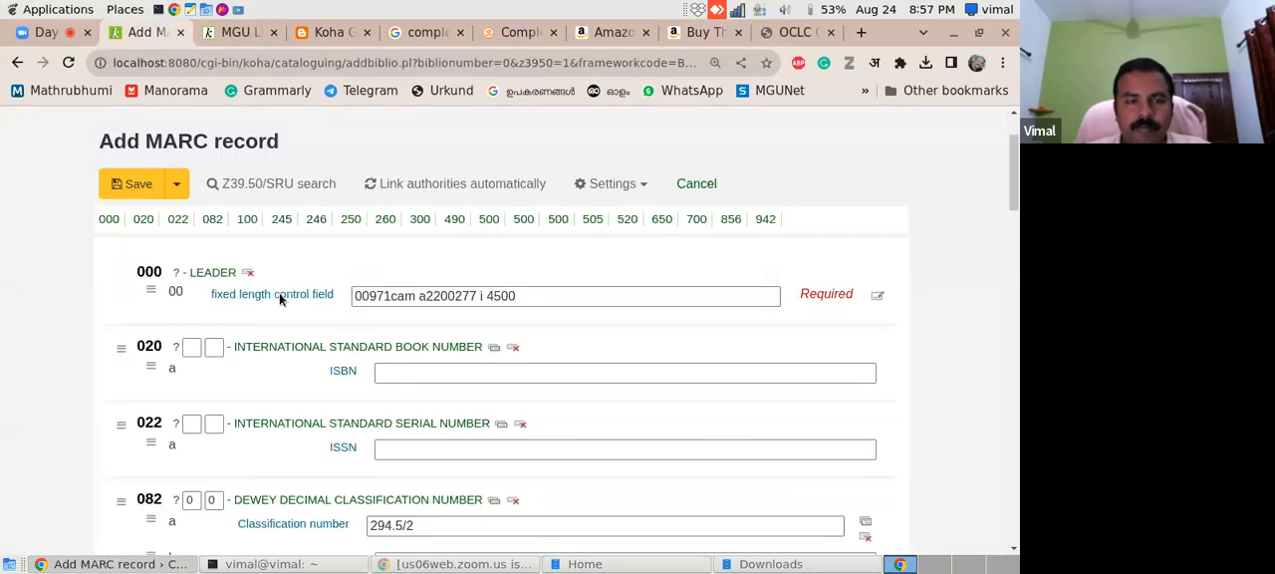
click(402, 373)
key(ctrl+v)
- Save the MARC record, accepting that some important fields are left unfilled
drag(1017, 217, 1017, 355)
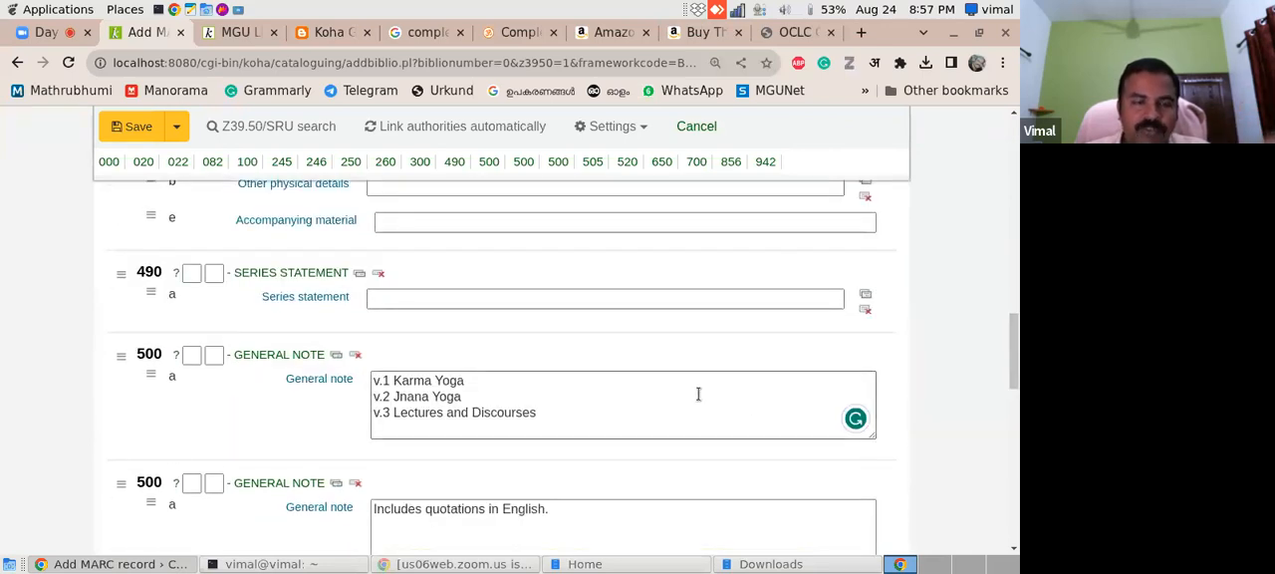
click(120, 133)
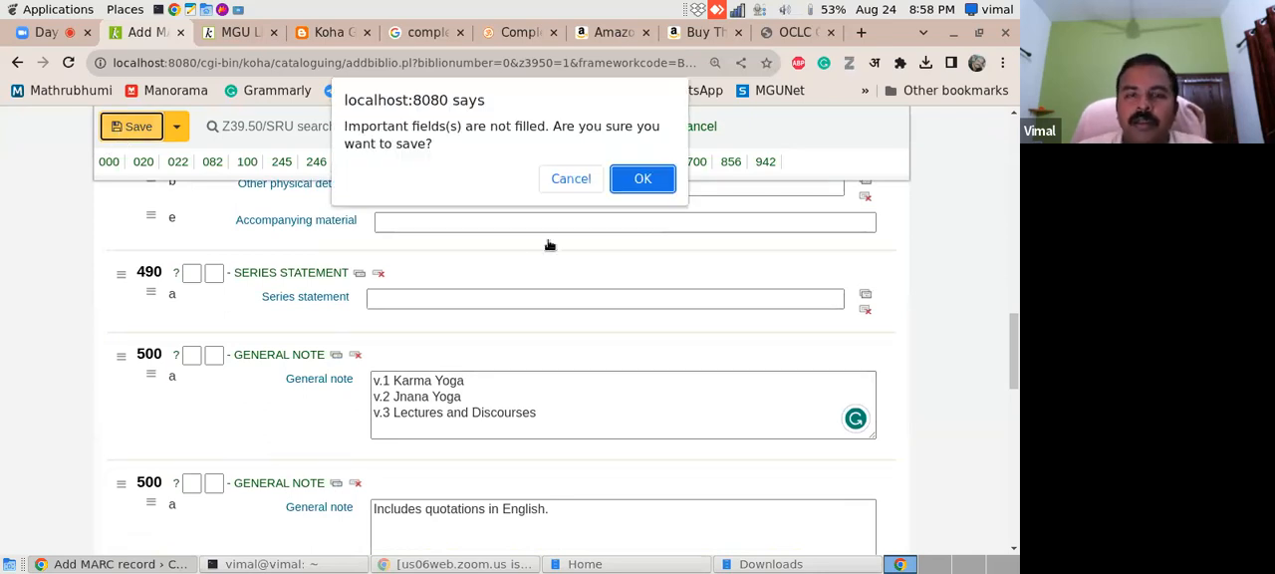
click(643, 179)
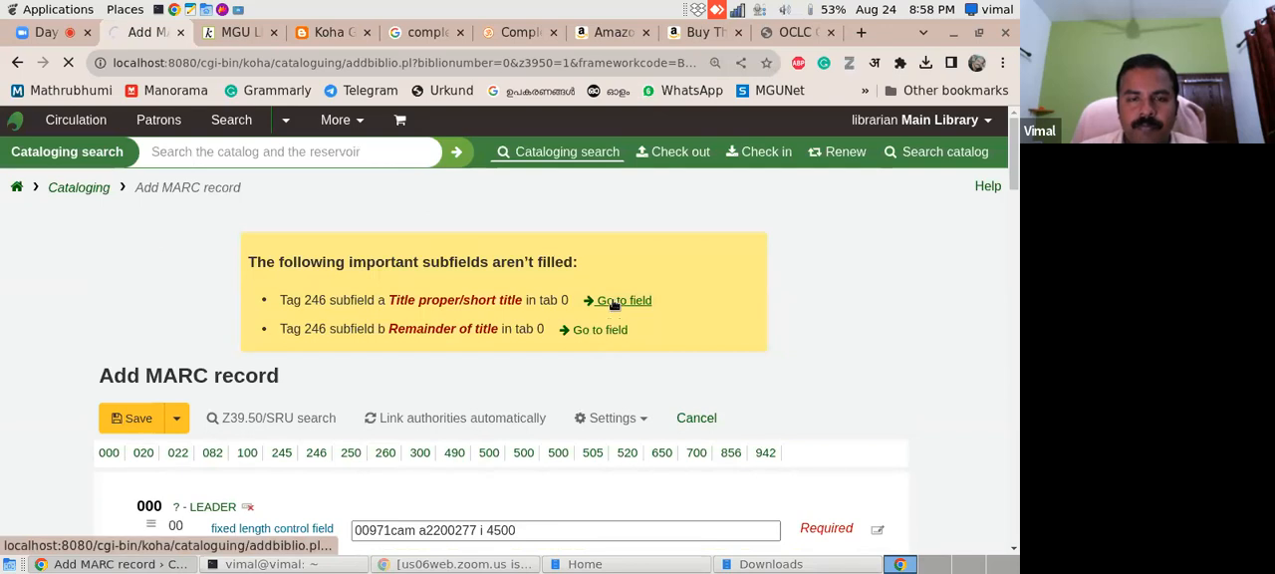
click(1014, 246)
drag(1013, 246, 1013, 272)
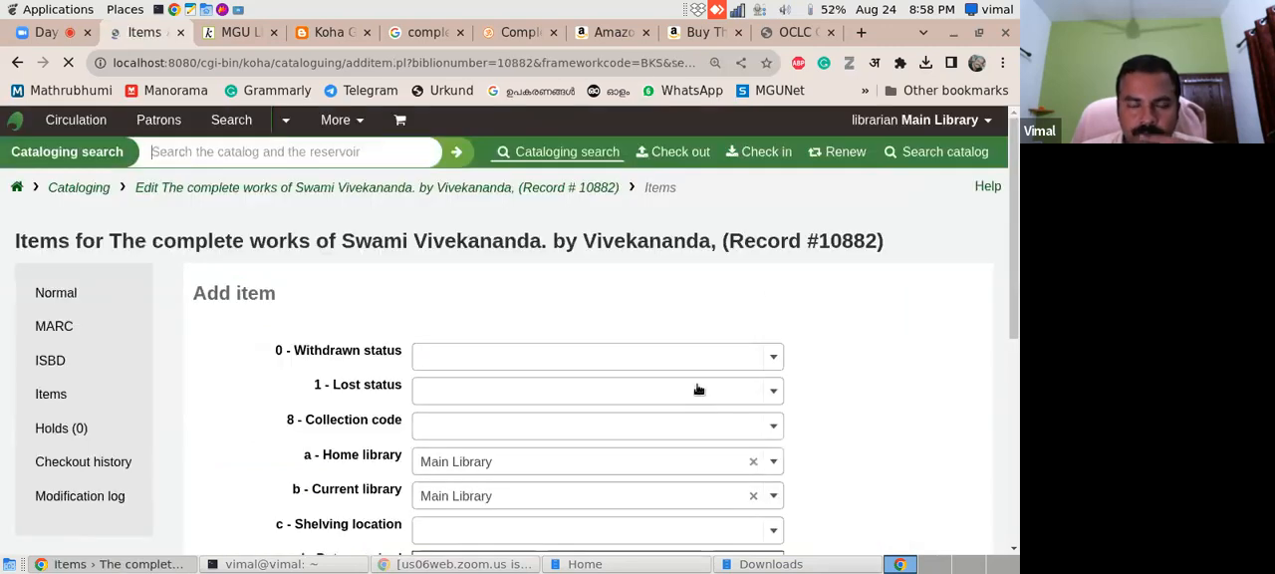
- Set the new item's date acquired to 24/08/2023
drag(1010, 254, 1004, 353)
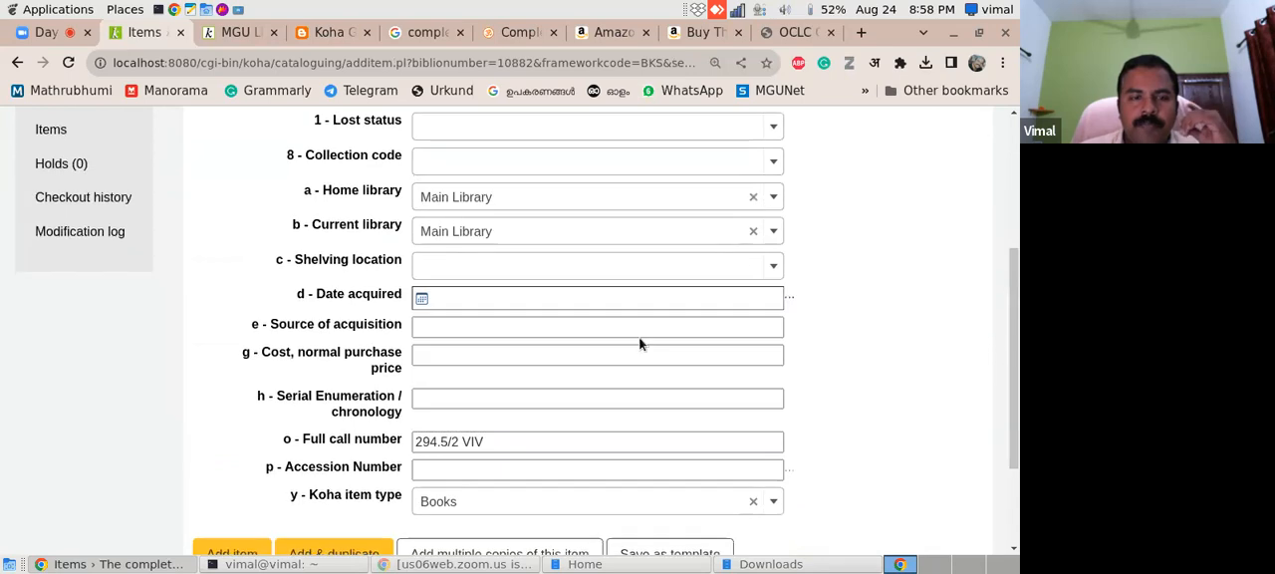
click(432, 297)
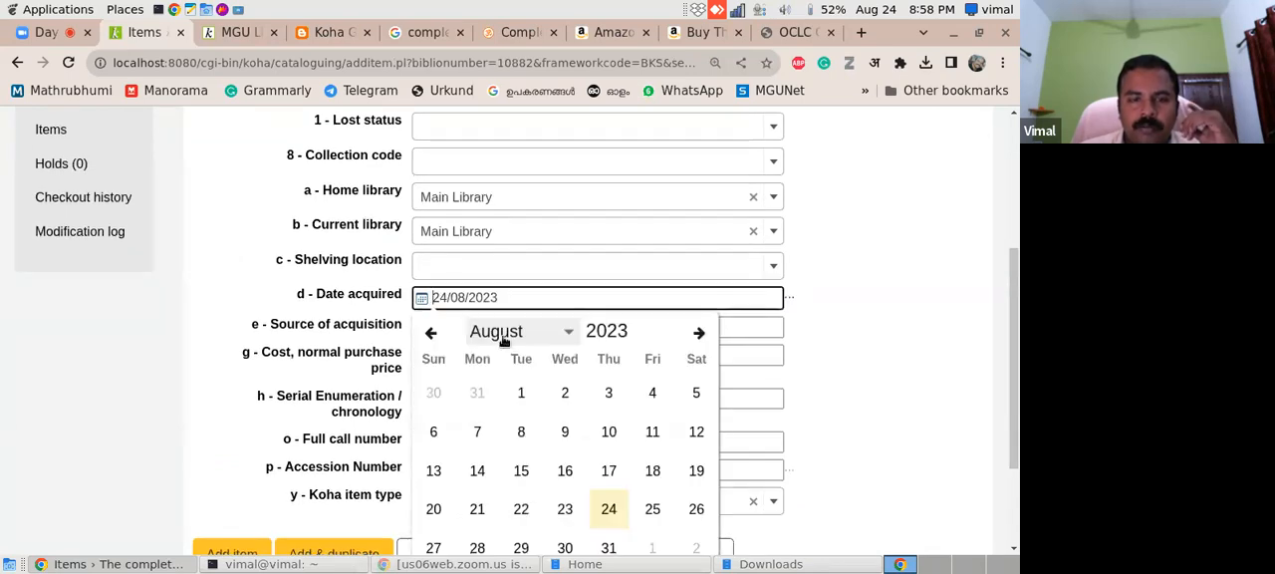
click(611, 511)
- Enter v.1 as the item's serial enumeration and extend the full call number to 294.5/2 VIV.1, following the Koha Geek example
drag(1016, 290, 1013, 332)
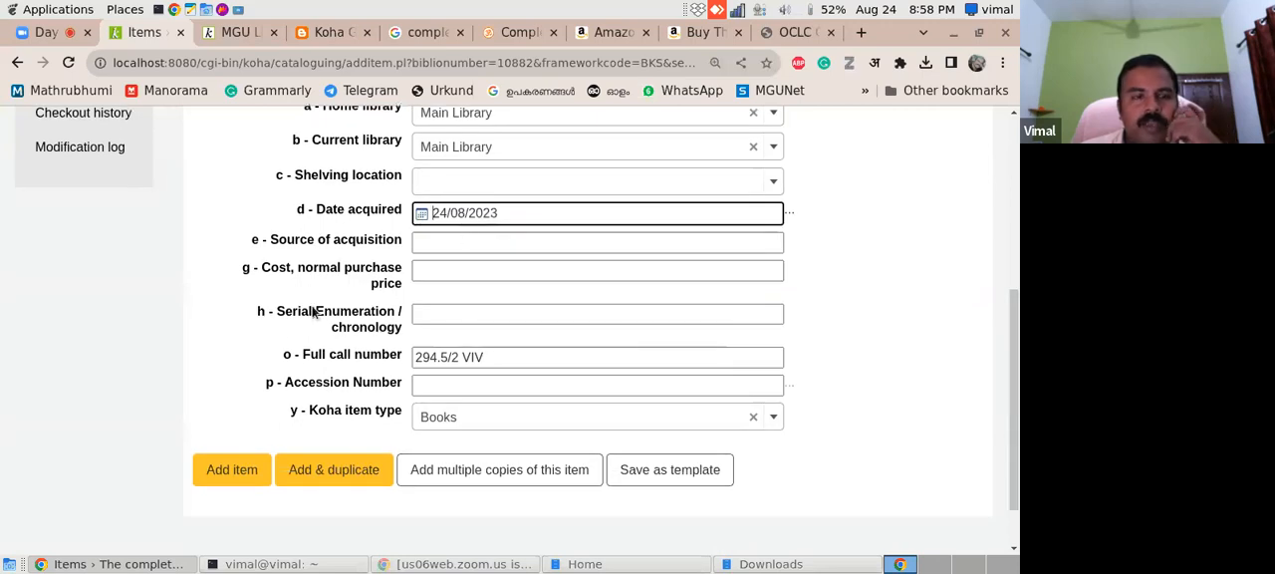
click(444, 315)
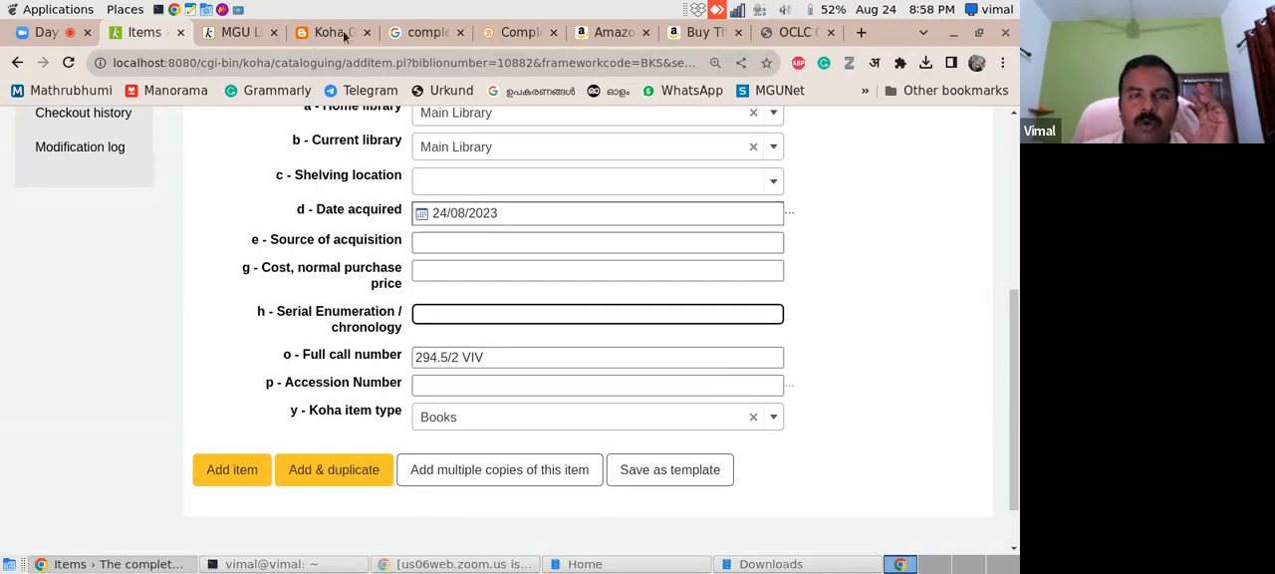
mouse_move(331, 38)
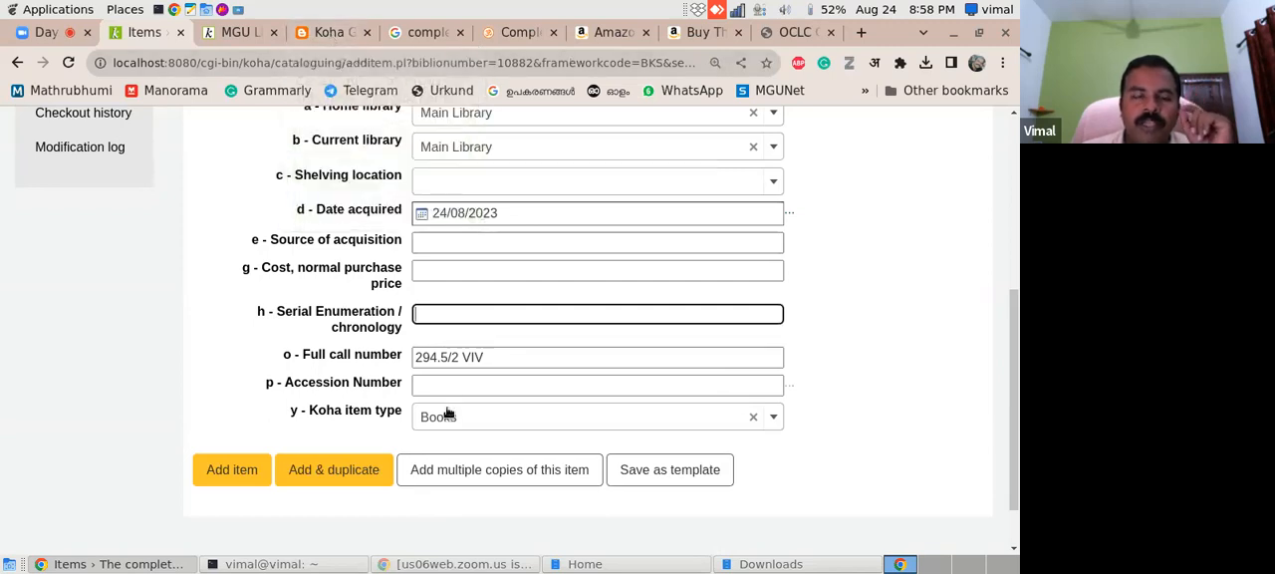
click(329, 33)
drag(1011, 152, 1014, 196)
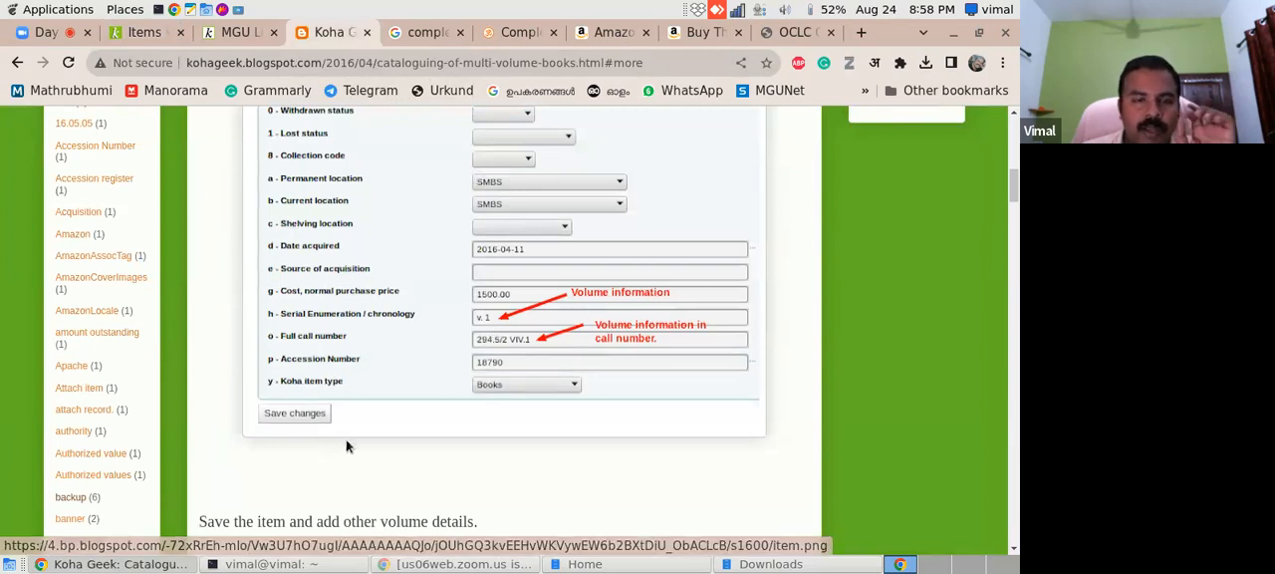
click(145, 32)
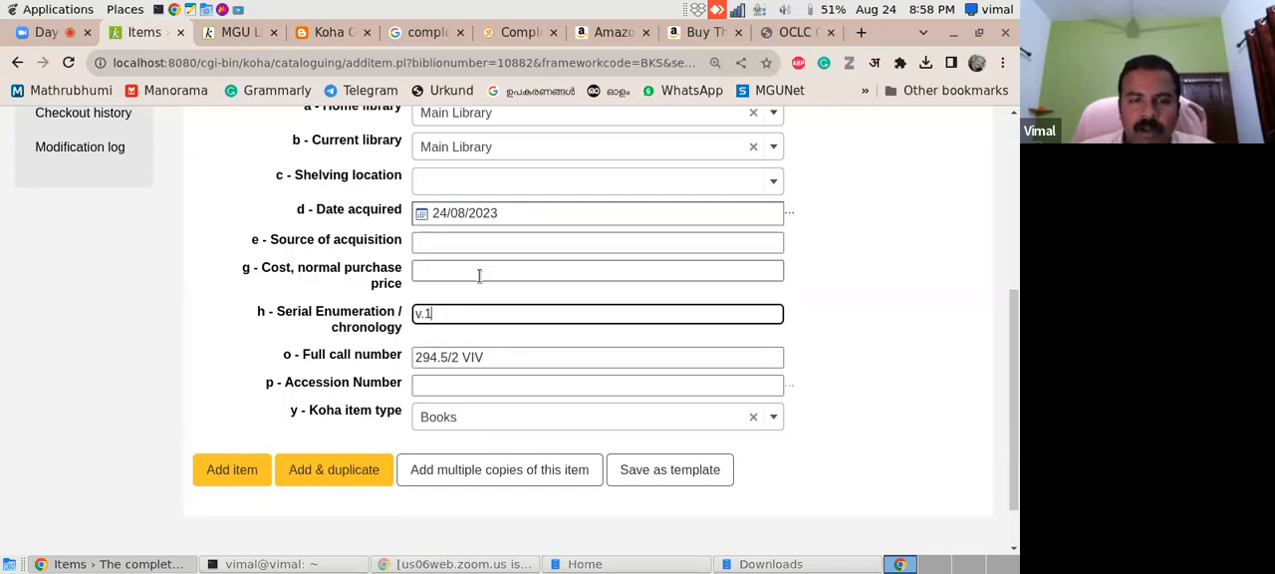
click(513, 362)
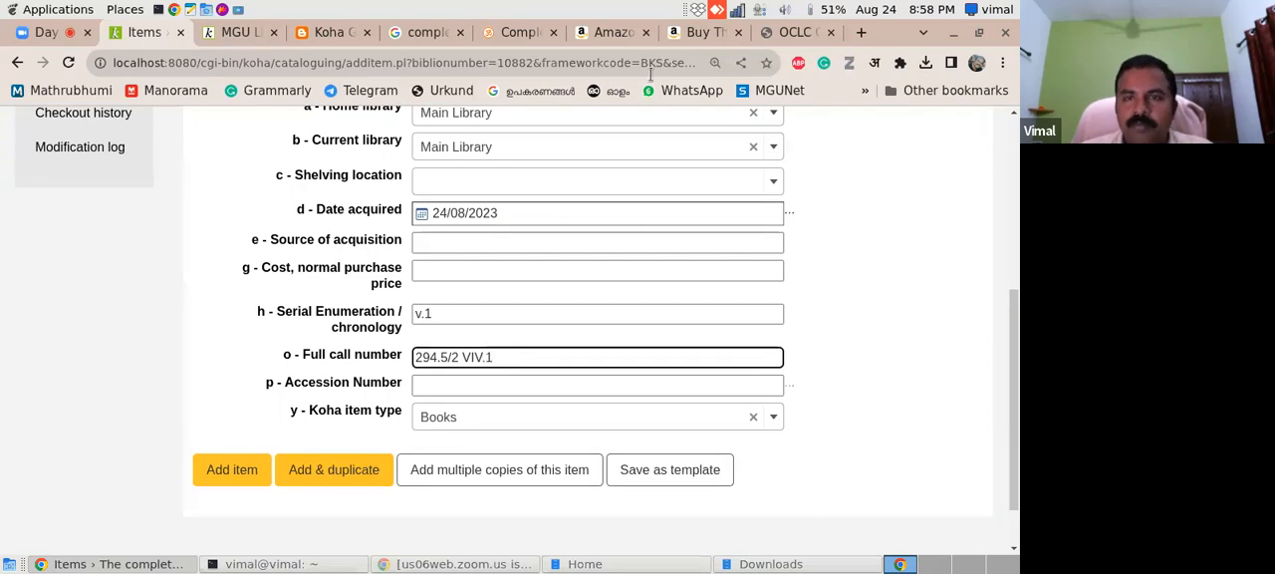
- Recheck the item's volume and call number fields against the Koha Geek example and set the accession number to 500
click(333, 31)
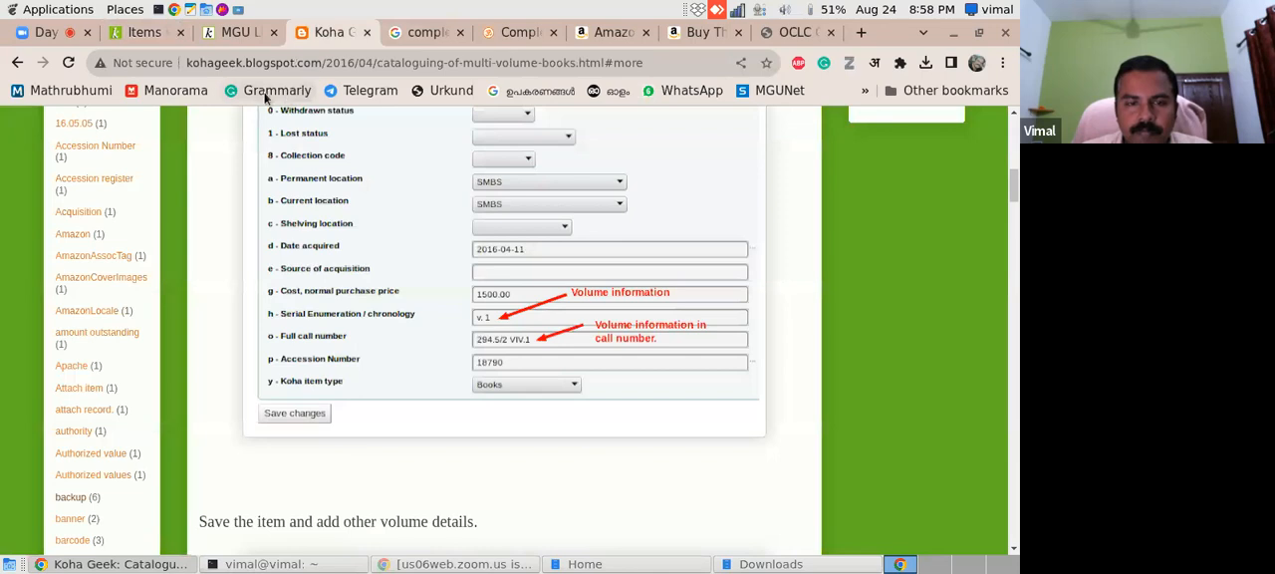
click(159, 33)
click(470, 316)
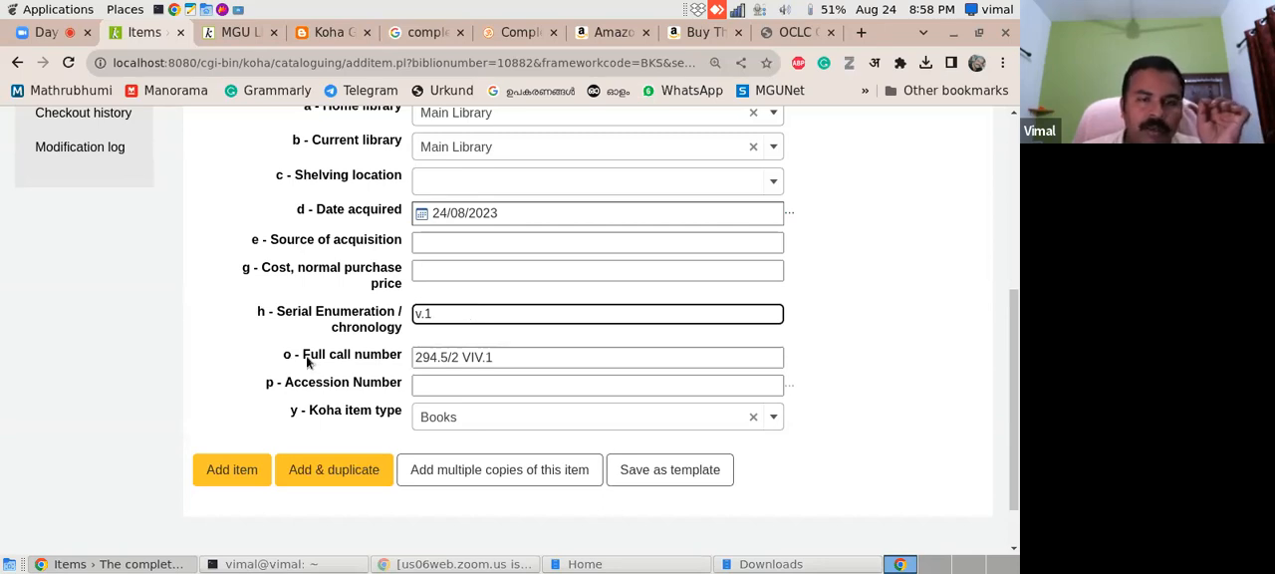
click(504, 357)
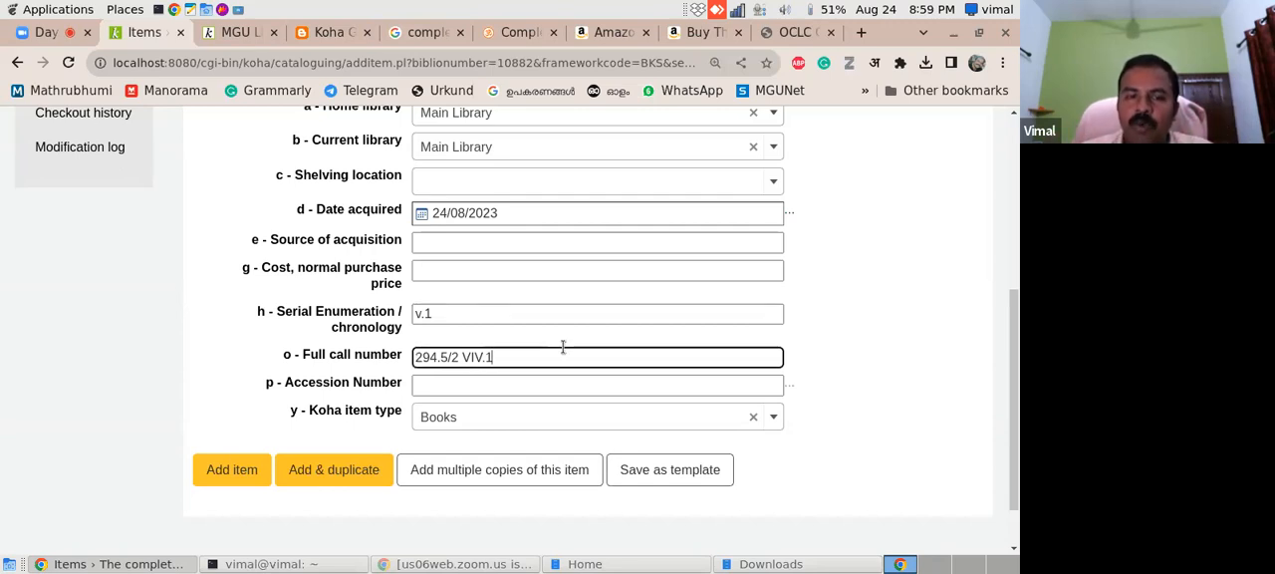
click(622, 392)
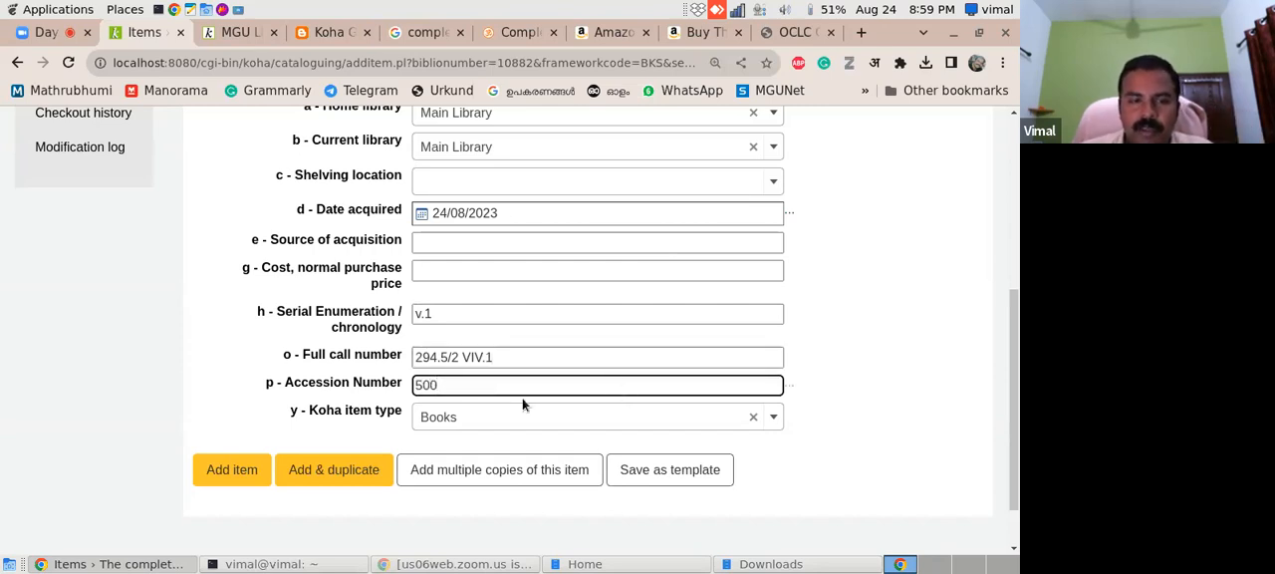
mouse_move(1011, 353)
mouse_down()
mouse_move(1014, 281)
mouse_move(1015, 352)
mouse_up()
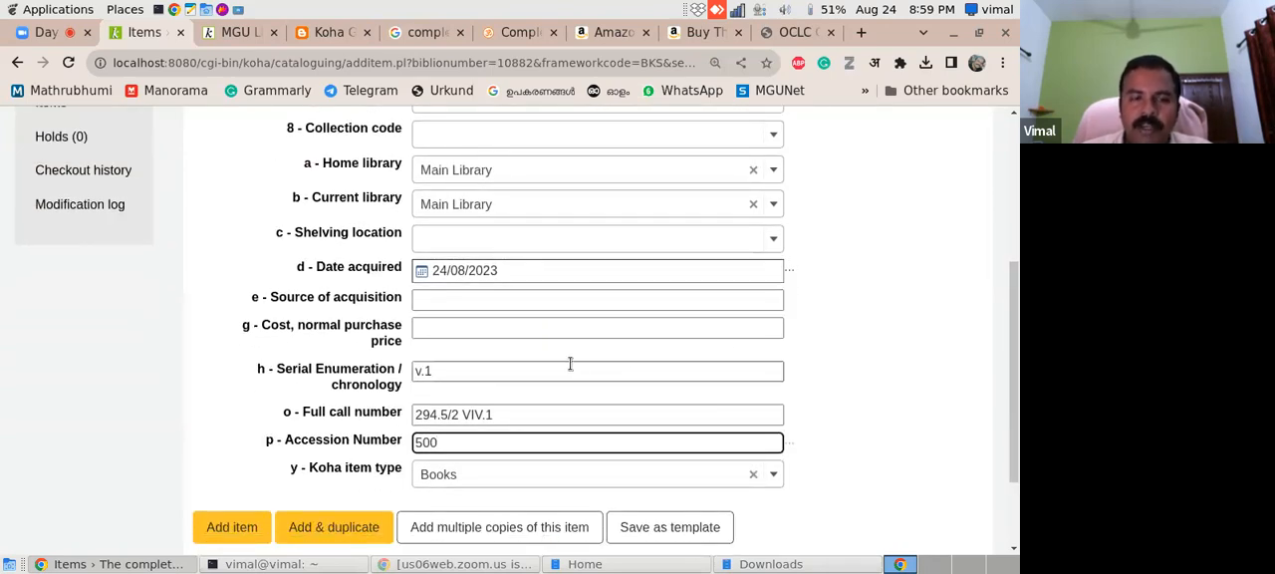
click(511, 372)
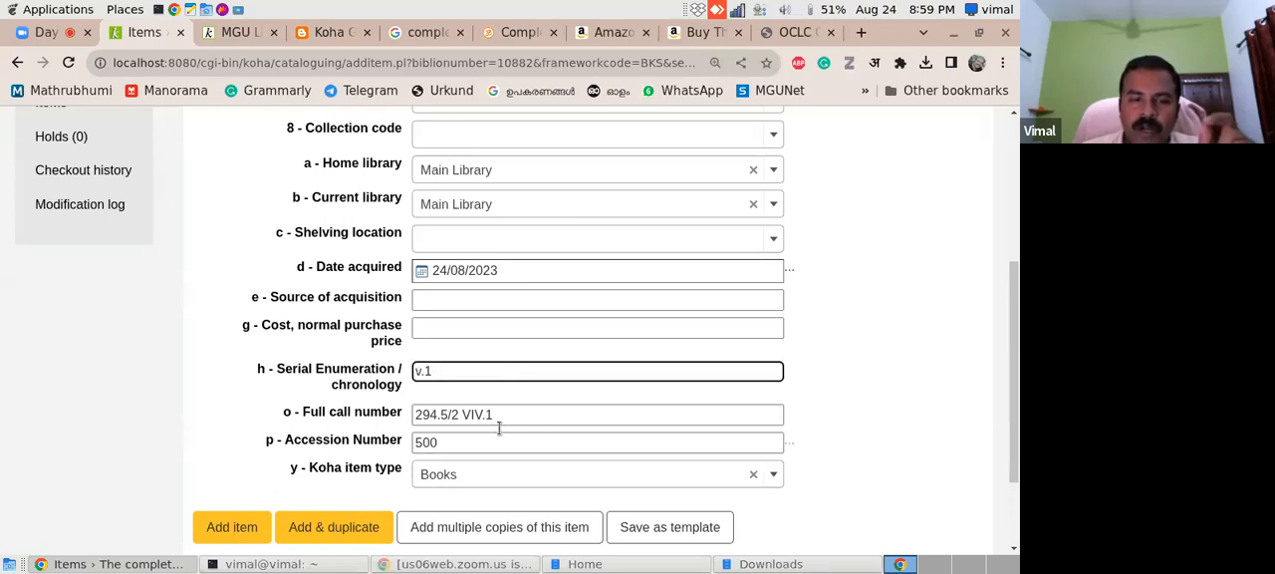
click(501, 417)
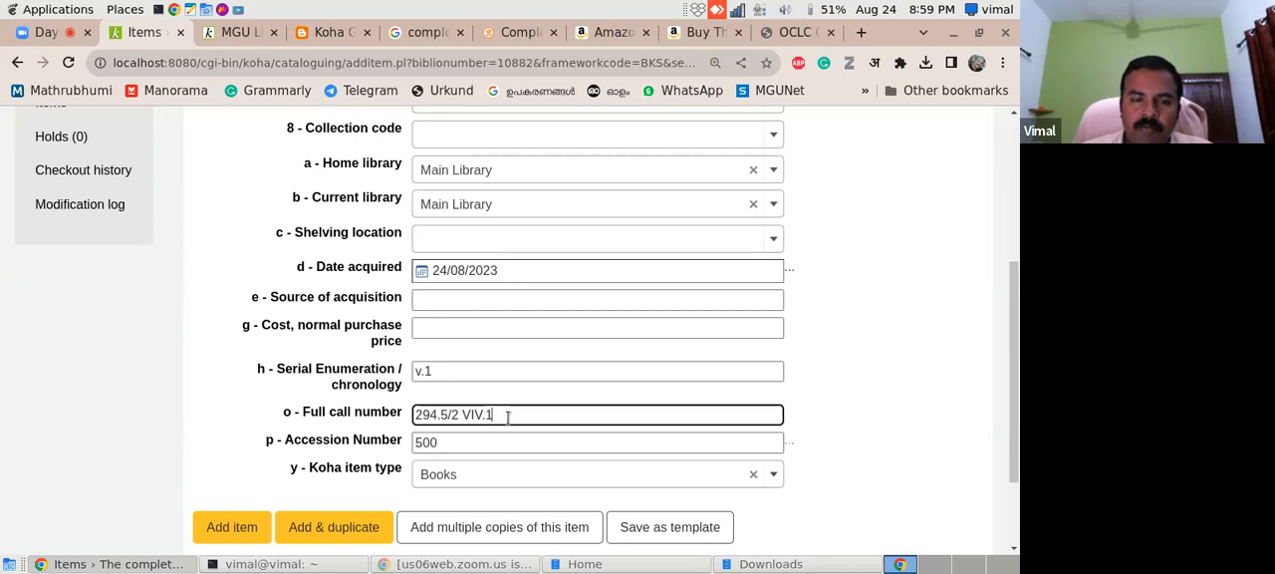
drag(1016, 411, 1017, 452)
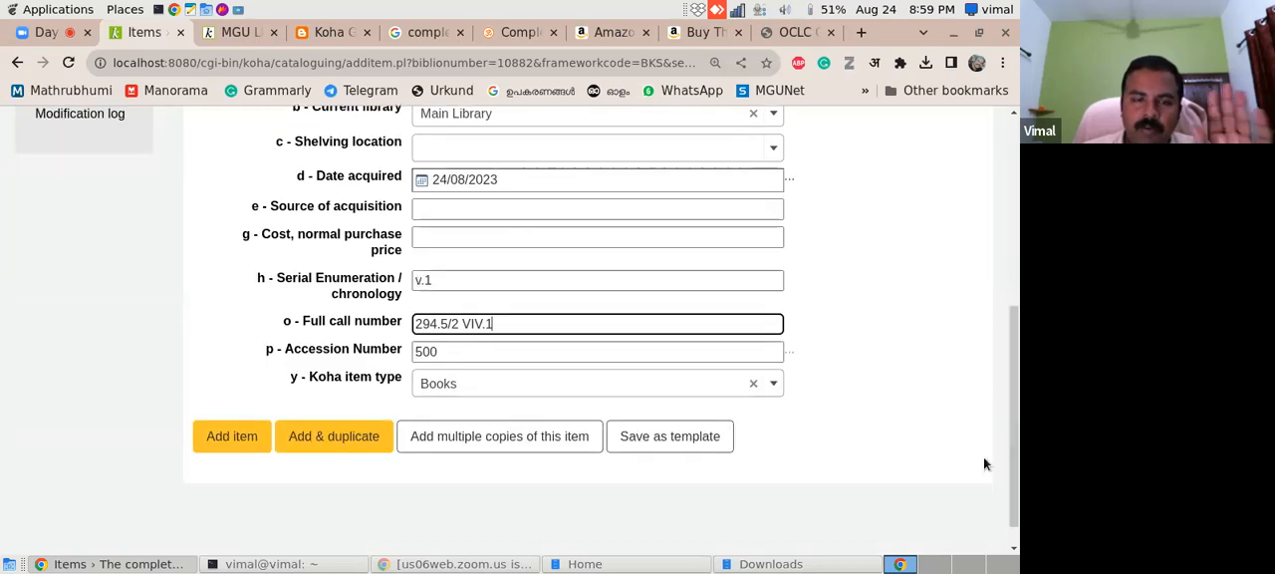
- Try to add and duplicate the items for v.1 and v.2, giving v.2 the call number 294.5/2 VIV.2 and accession number 501
click(317, 442)
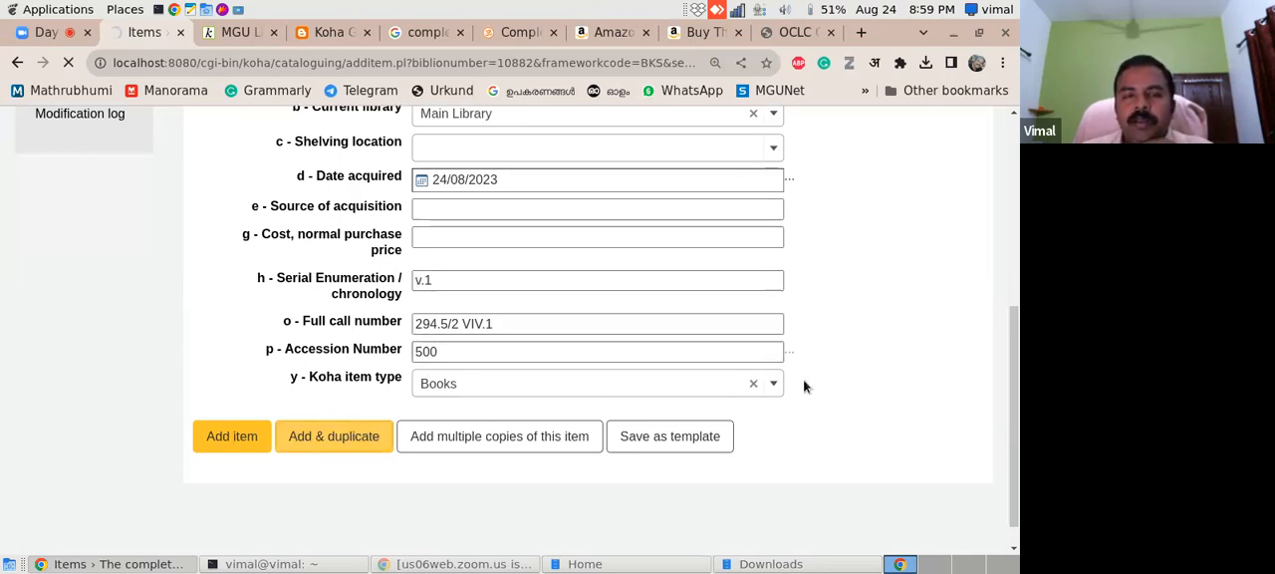
scroll(995, 380, down, 5)
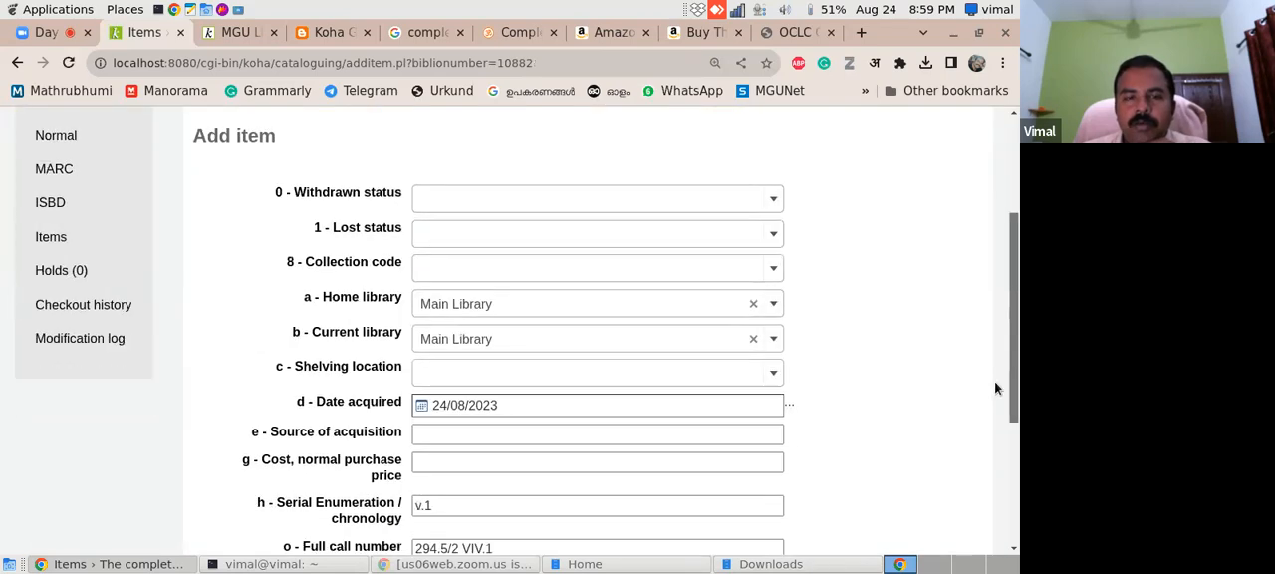
click(565, 426)
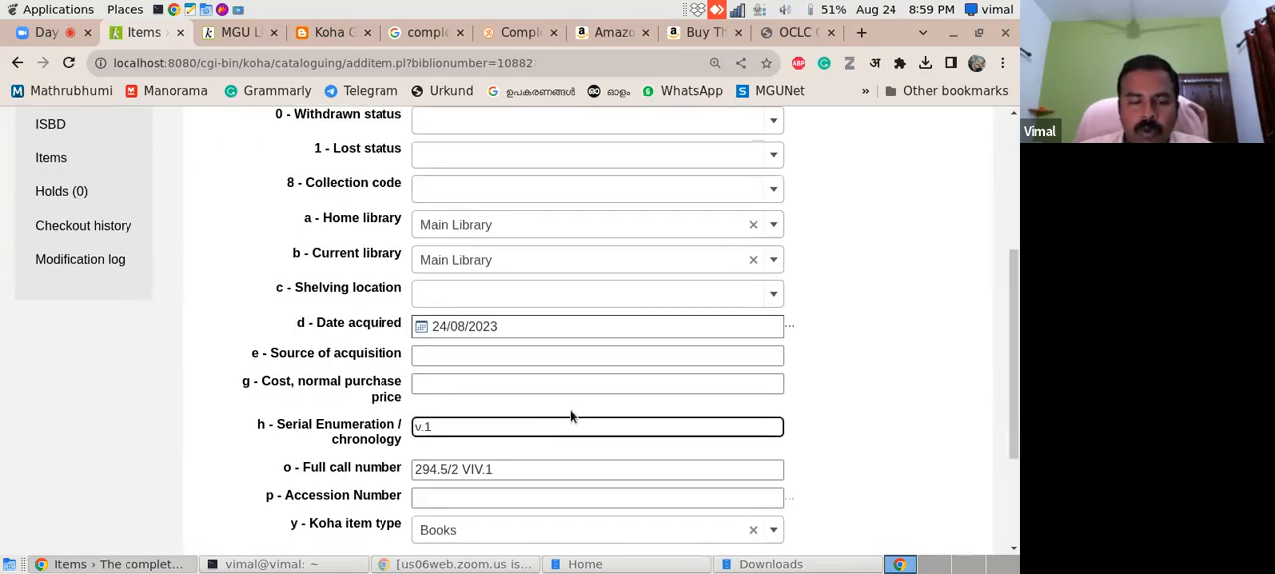
click(537, 467)
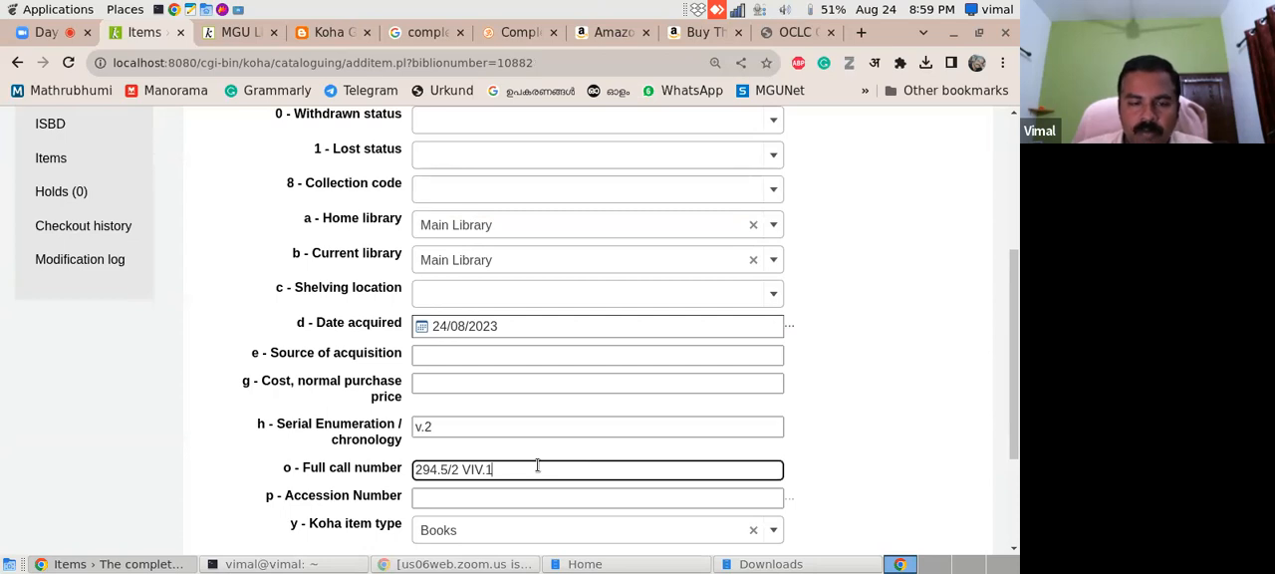
scroll(1010, 427, down, 2)
click(528, 399)
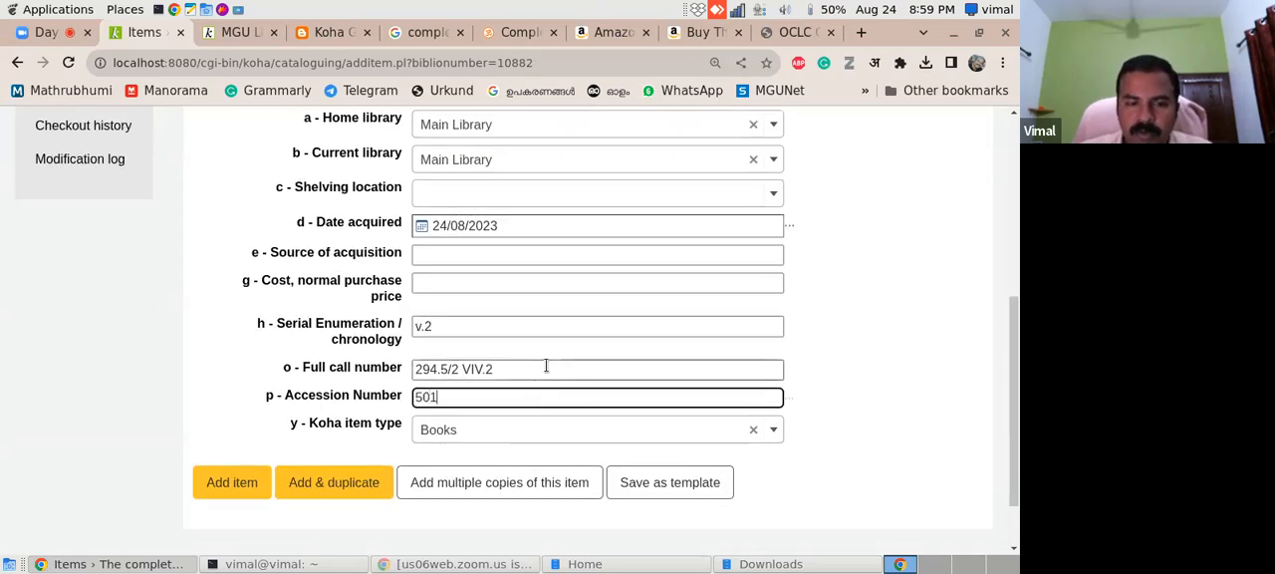
click(337, 479)
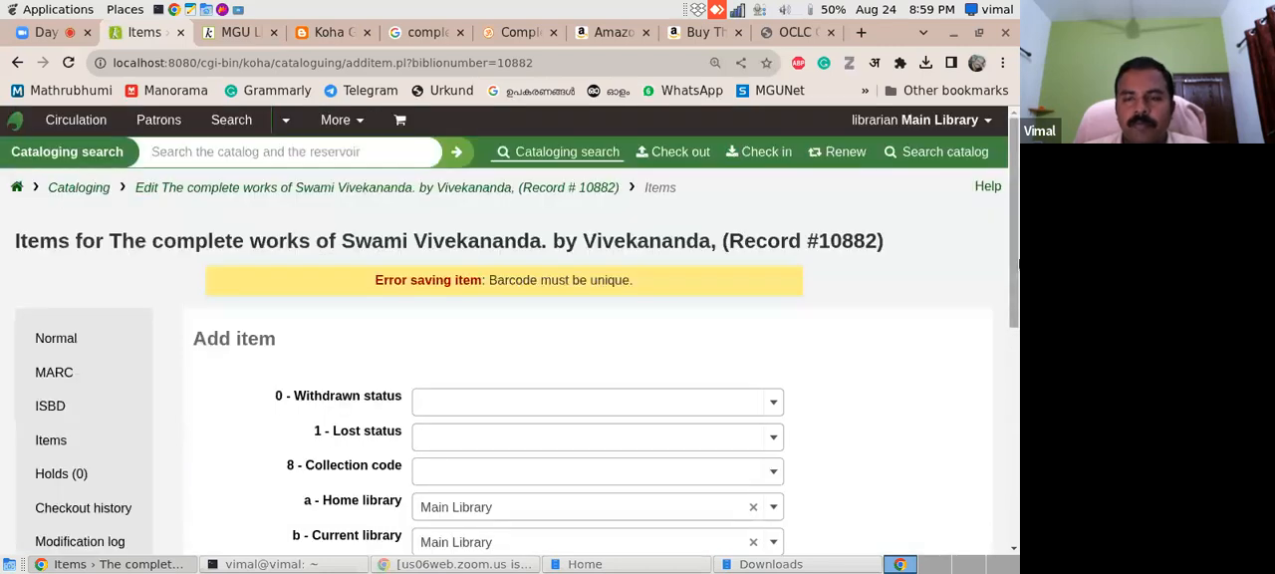
- Set the item's enumeration to v.3, call number to 294.5/2 VIV.3 and accession number to 502, and try to add it
scroll(1010, 367, down, 3)
drag(1010, 375, 1005, 433)
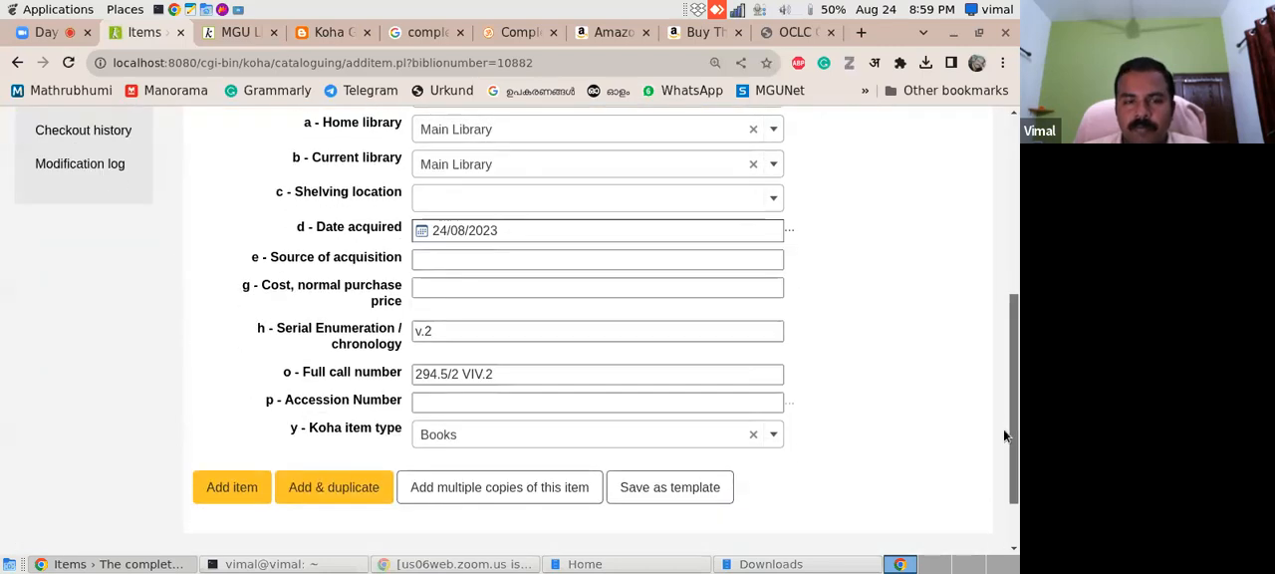
click(536, 328)
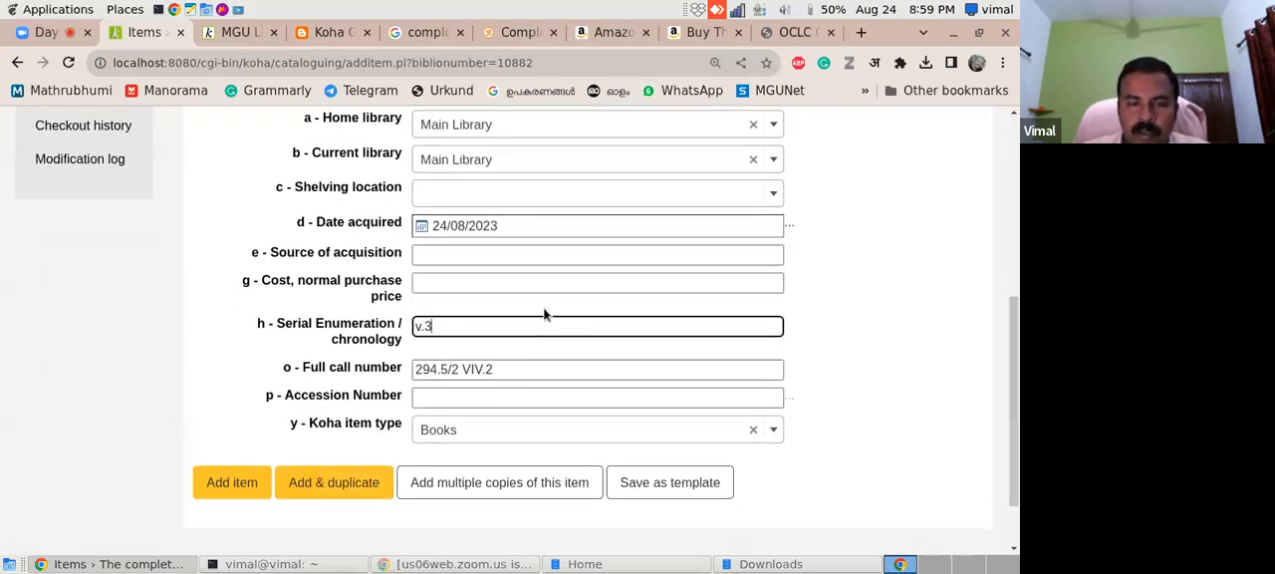
click(595, 369)
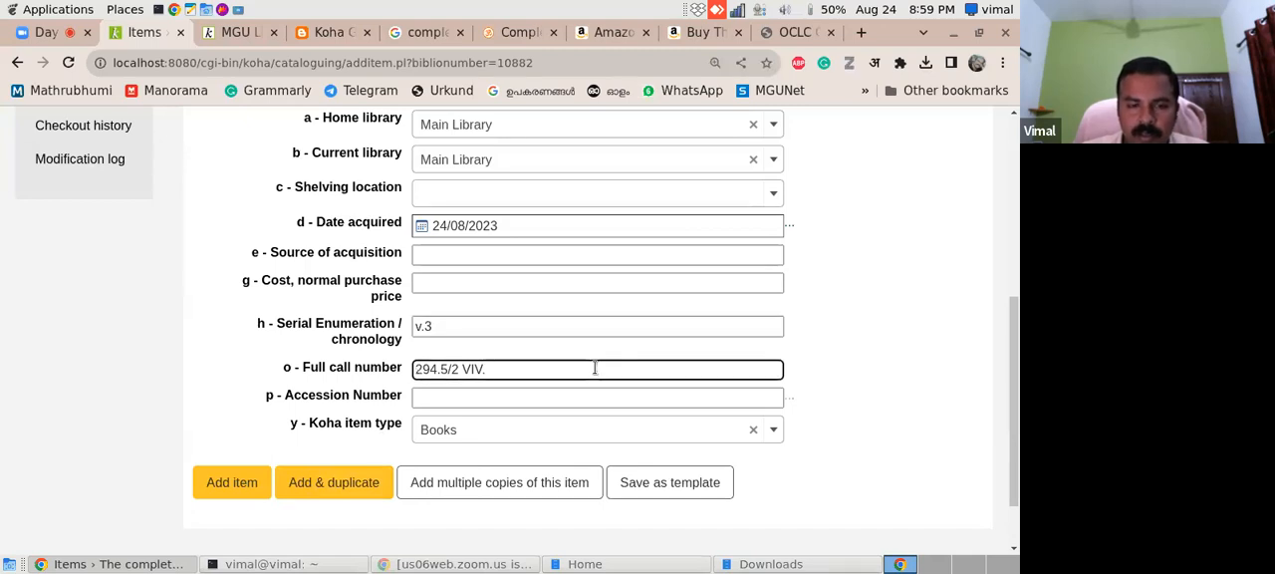
click(442, 396)
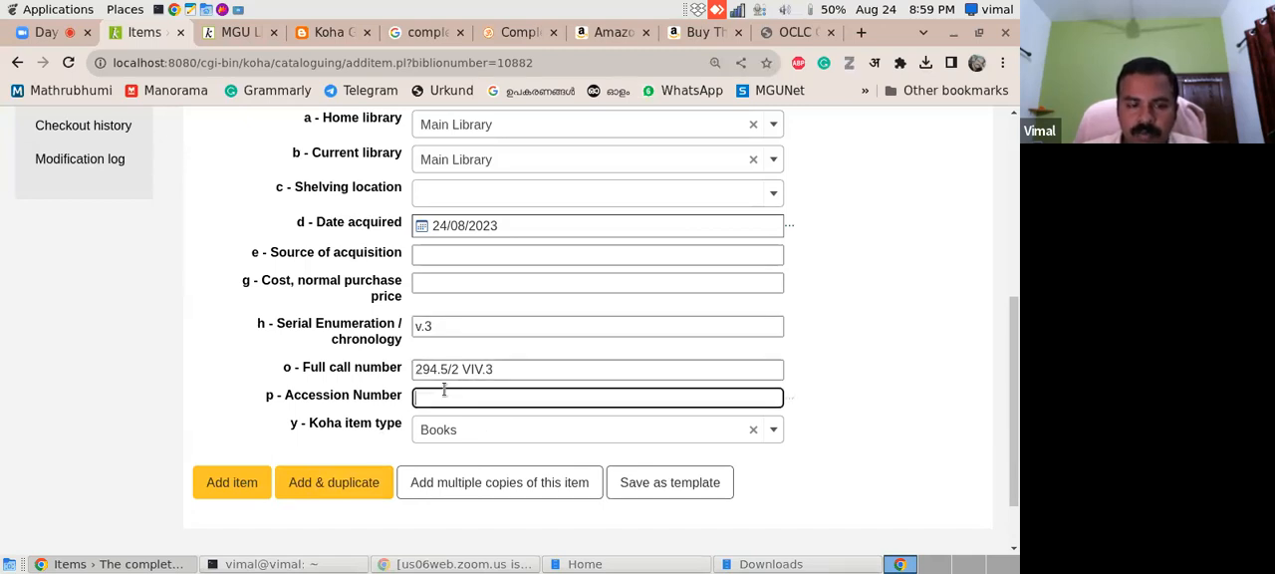
text(502)
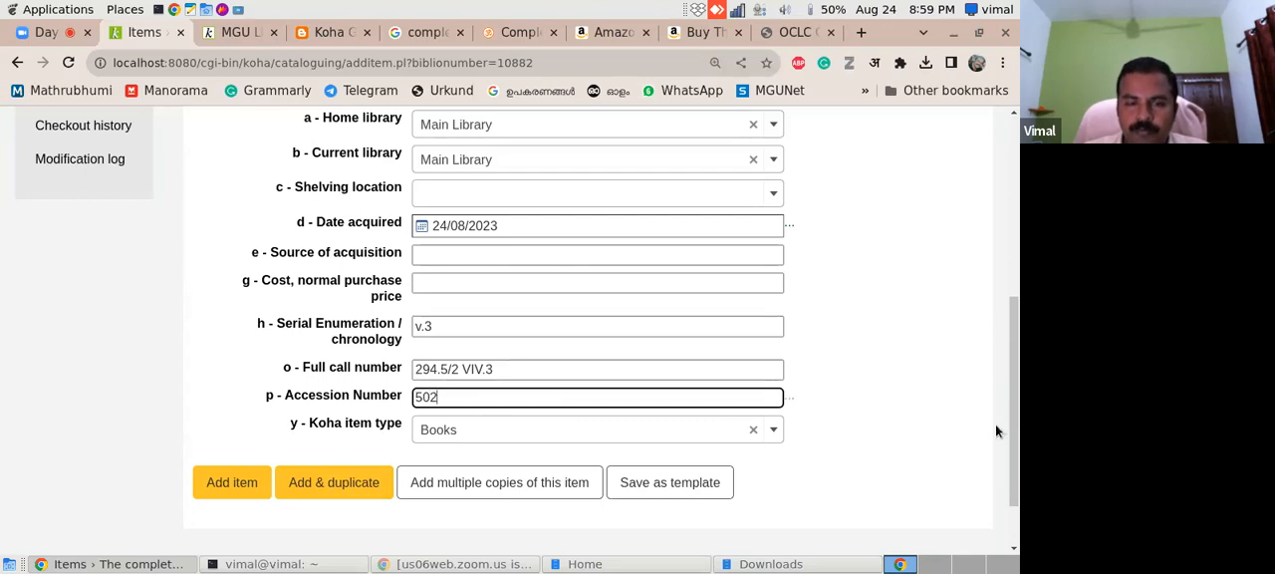
click(228, 485)
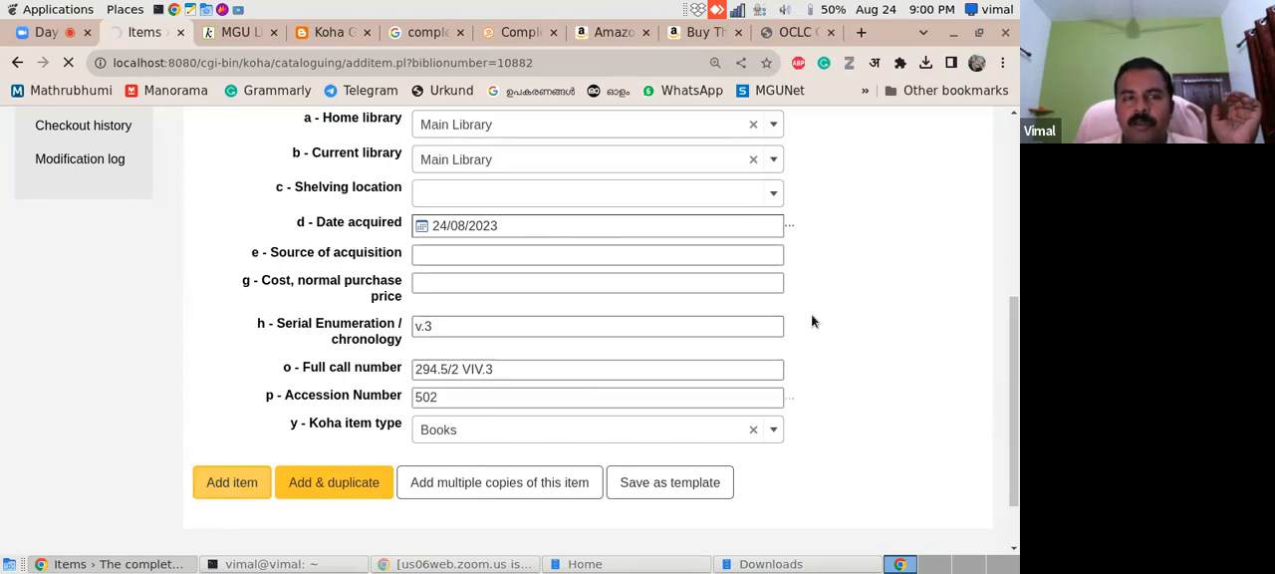
scroll(1011, 299, down, 5)
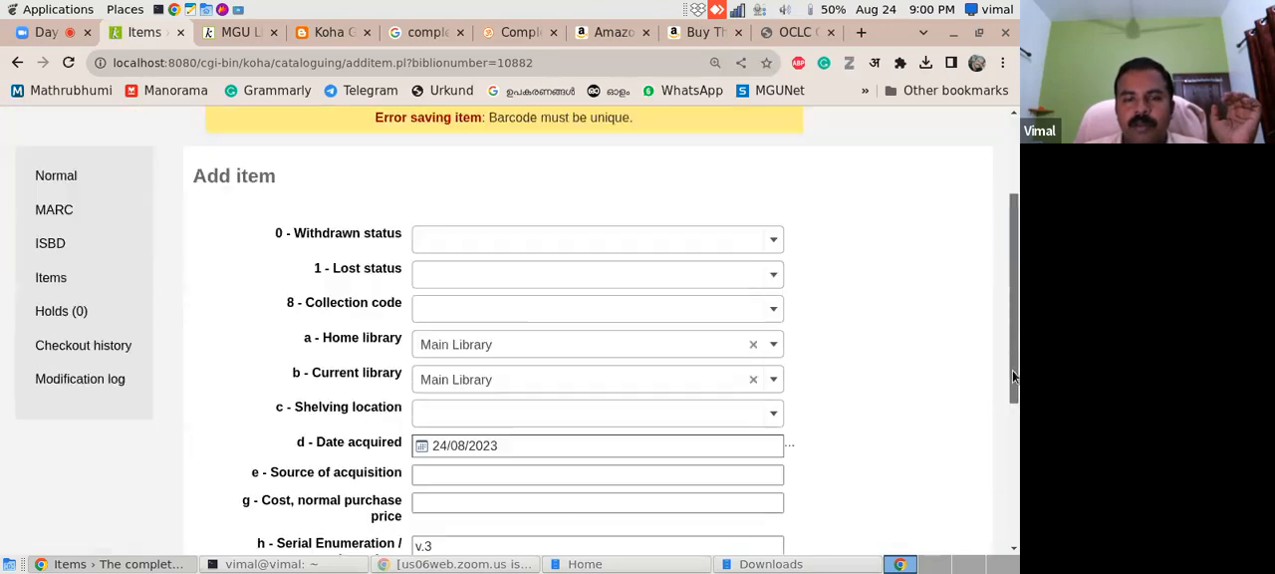
scroll(1015, 319, up, 4)
scroll(1017, 326, down, 4)
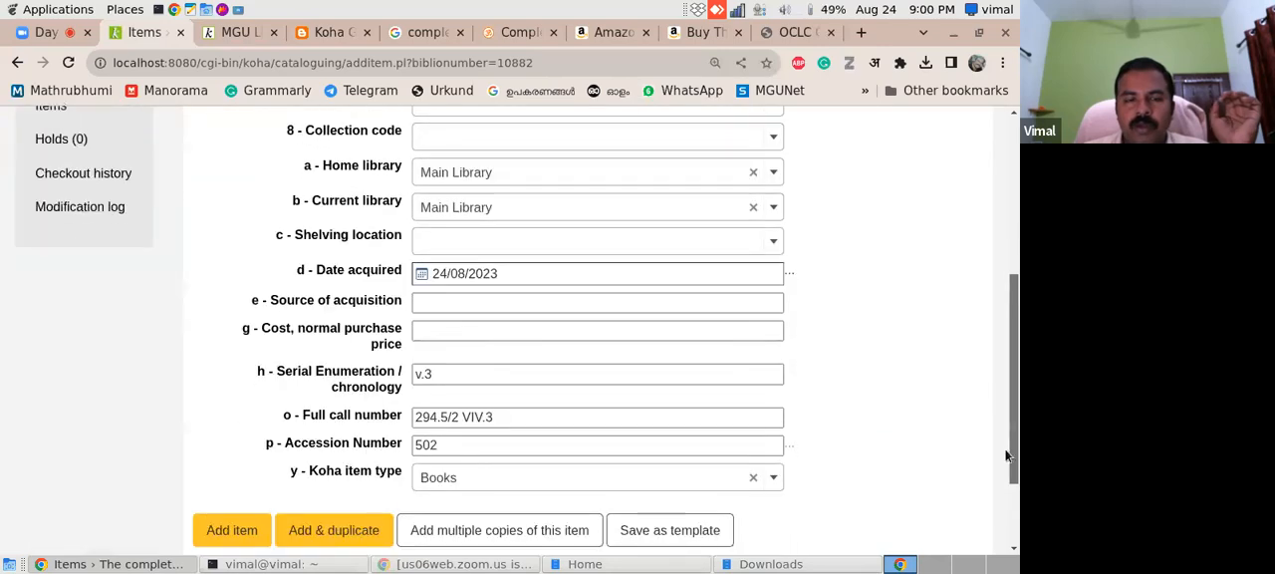
- Search the Mahatma Gandhi University Library catalogue for vivekananda and examine how multi-volume titles and call numbers are listed
click(236, 32)
click(396, 222)
text(vivekananda)
key(Return)
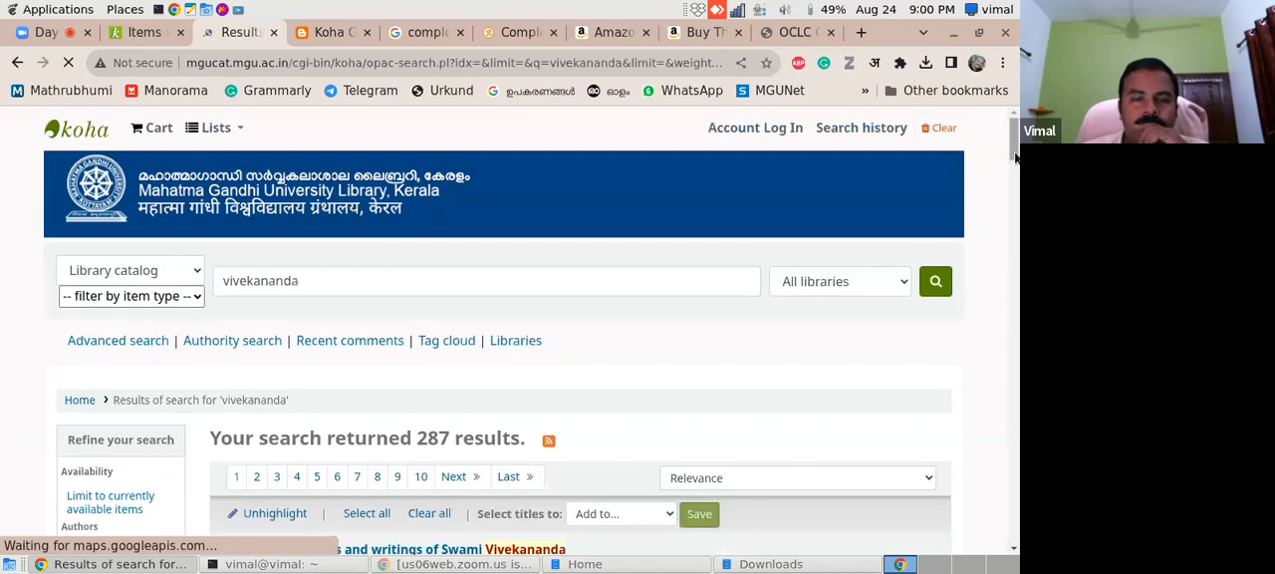
scroll(1014, 183, down, 4)
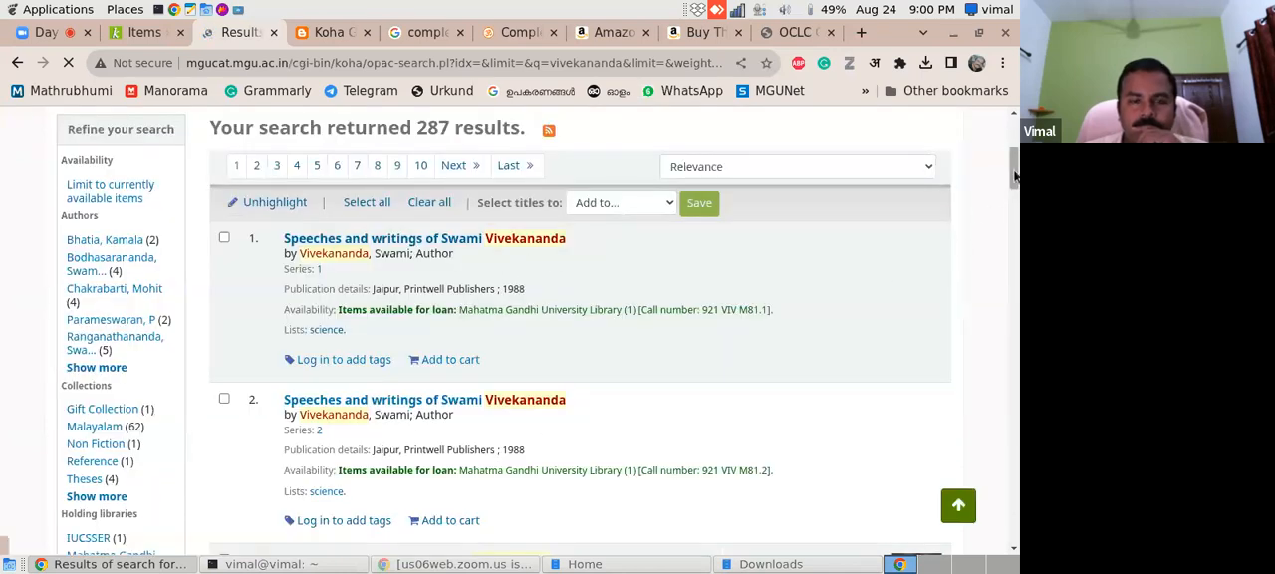
scroll(1014, 204, down, 3)
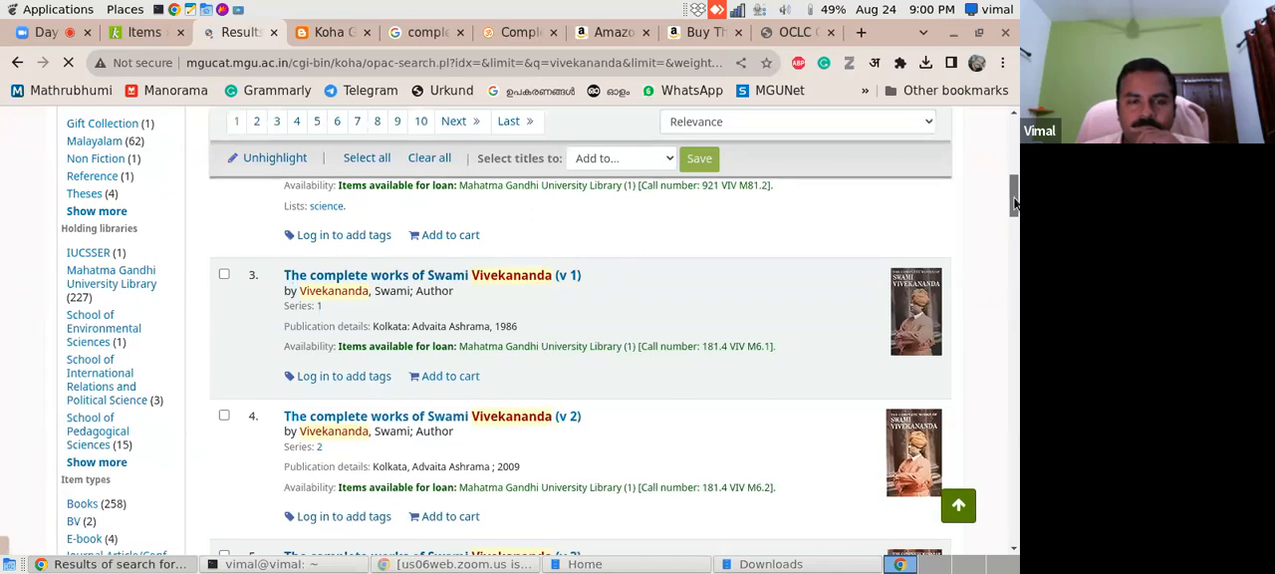
scroll(1014, 204, up, 3)
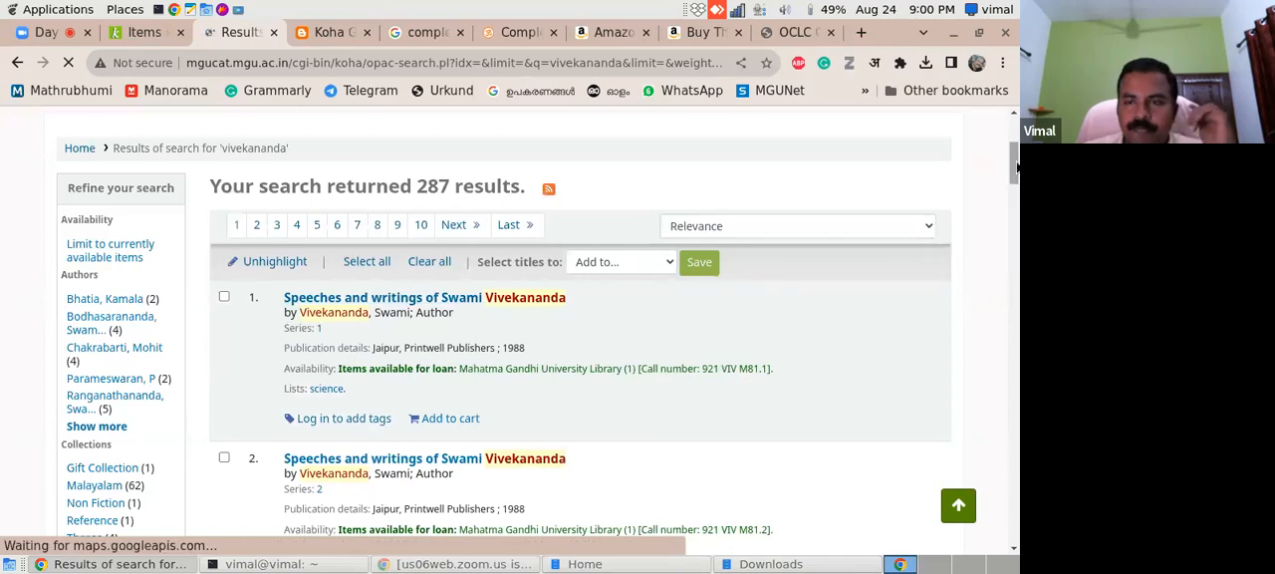
scroll(1015, 229, down, 8)
drag(1015, 234, 1016, 140)
drag(530, 249, 206, 251)
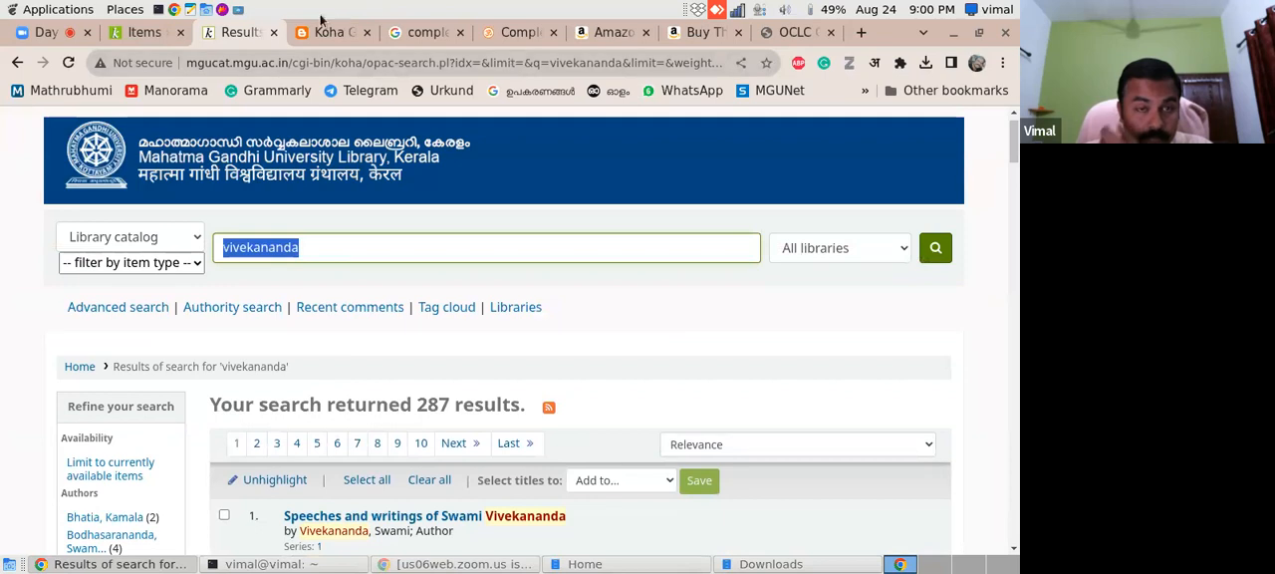
- Open the localhost Koha online catalog and look up an existing accession number by searching for bc:500
click(242, 63)
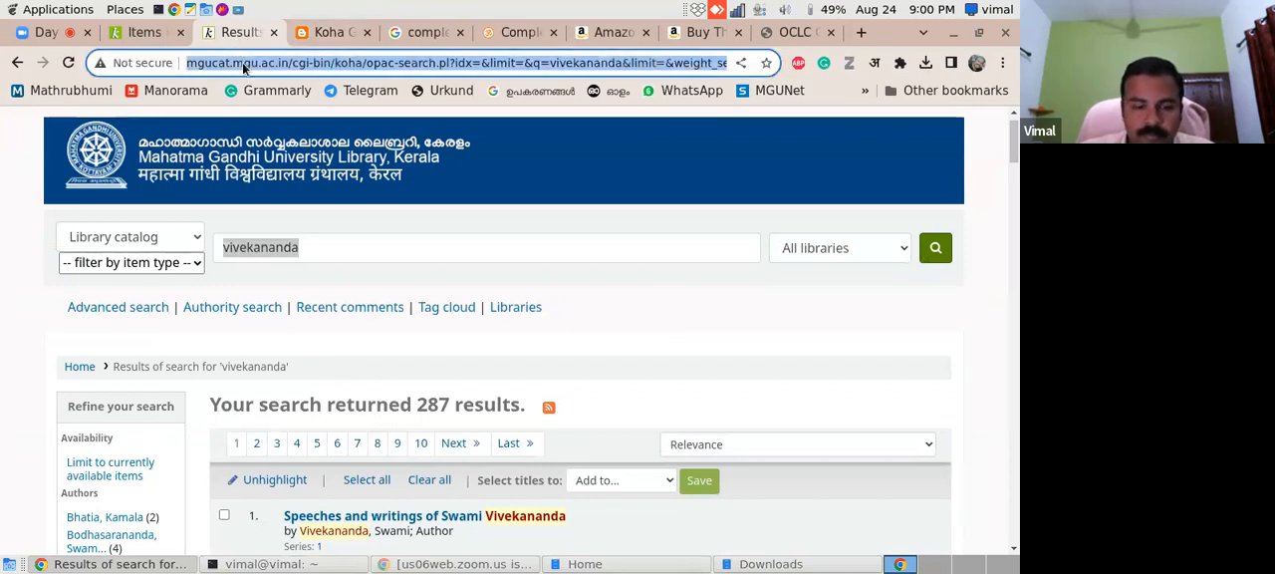
text(local)
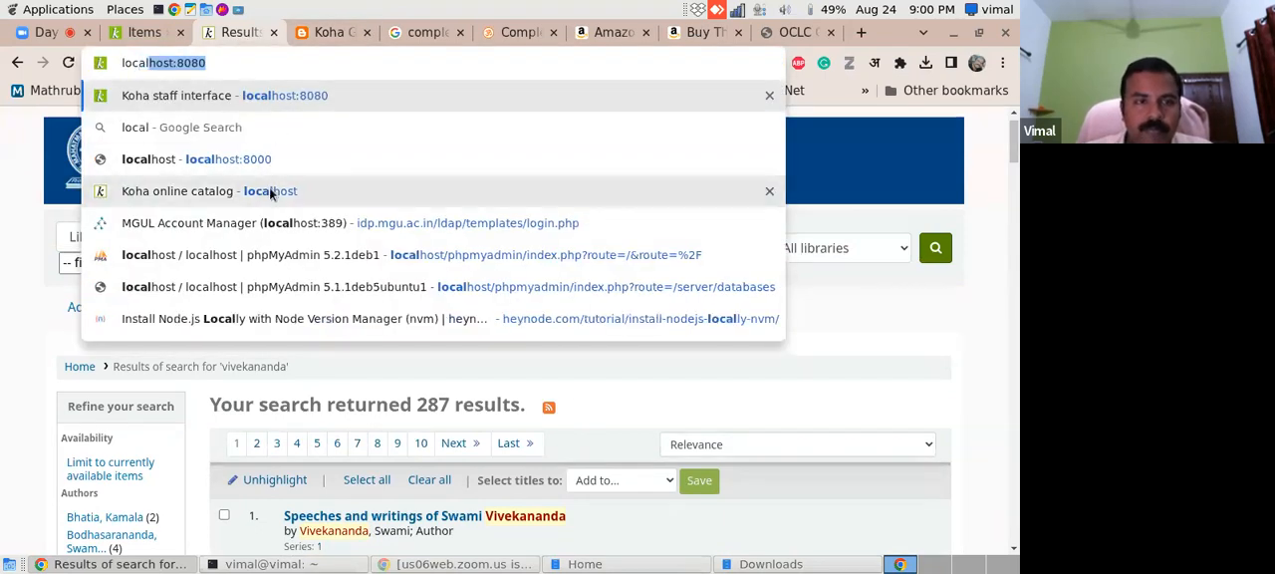
click(270, 190)
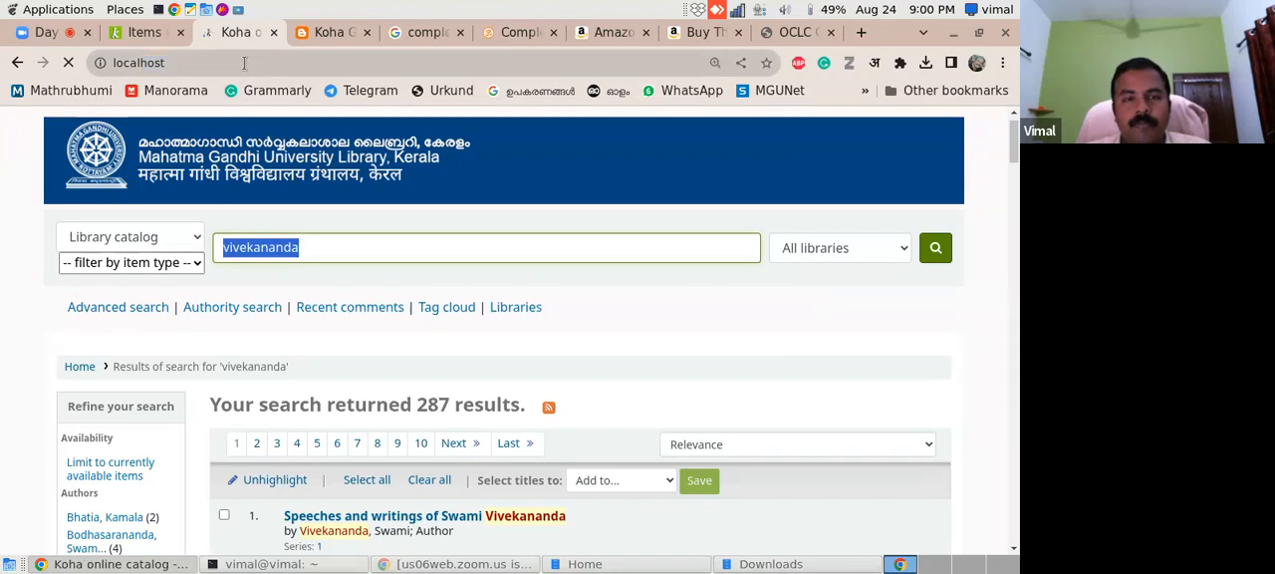
click(297, 203)
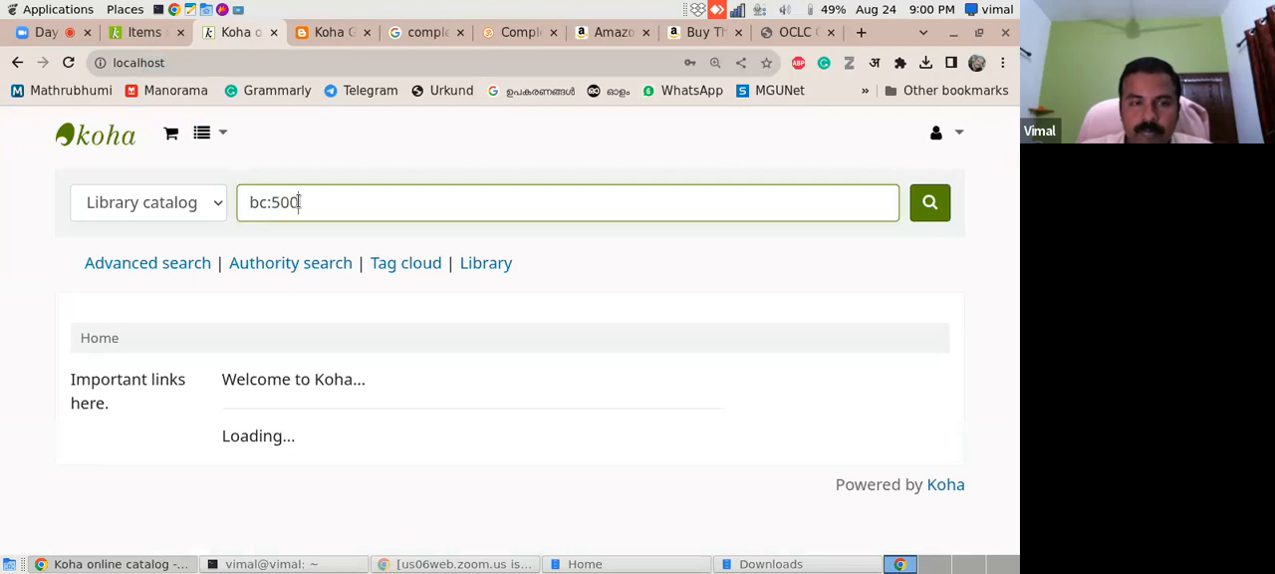
key(Return)
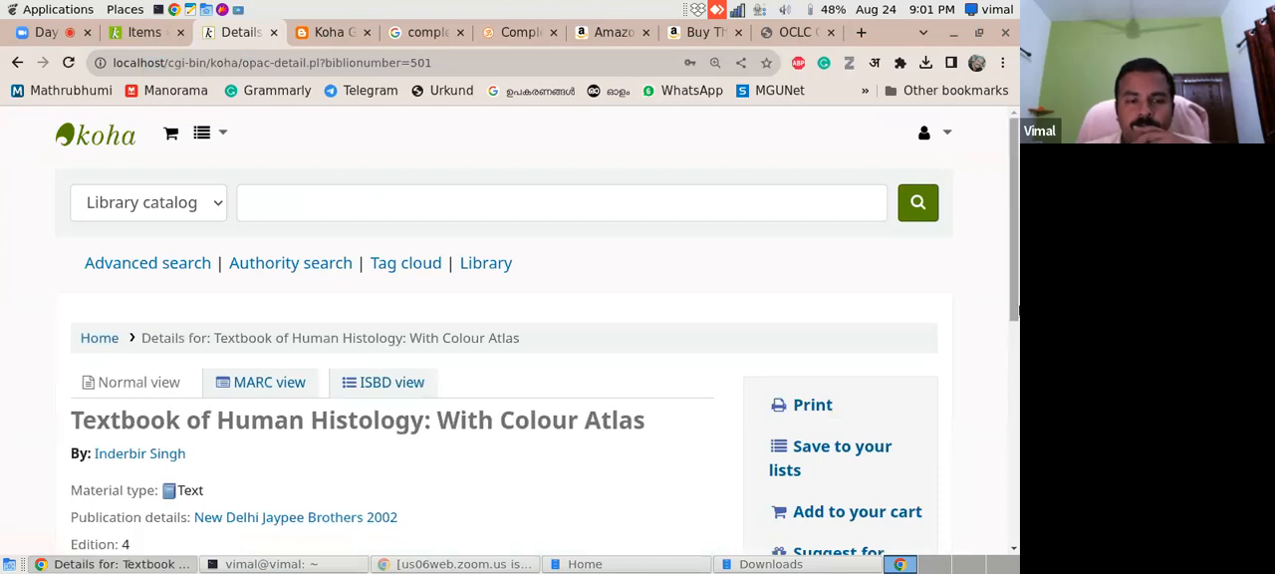
- Change the v.3 item's accession number to 503 and try to add the item
click(145, 33)
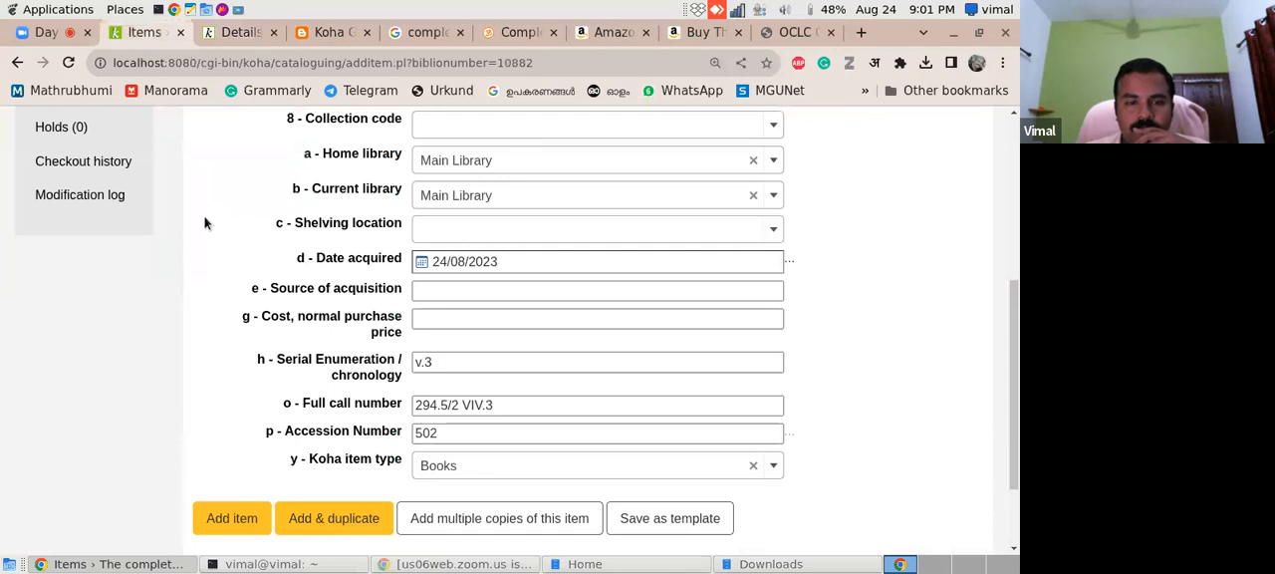
mouse_move(1014, 394)
mouse_down()
mouse_move(1015, 381)
mouse_move(1012, 479)
mouse_move(1010, 249)
mouse_move(1000, 404)
mouse_up()
click(459, 411)
key(BackSpace)
text(3)
click(219, 498)
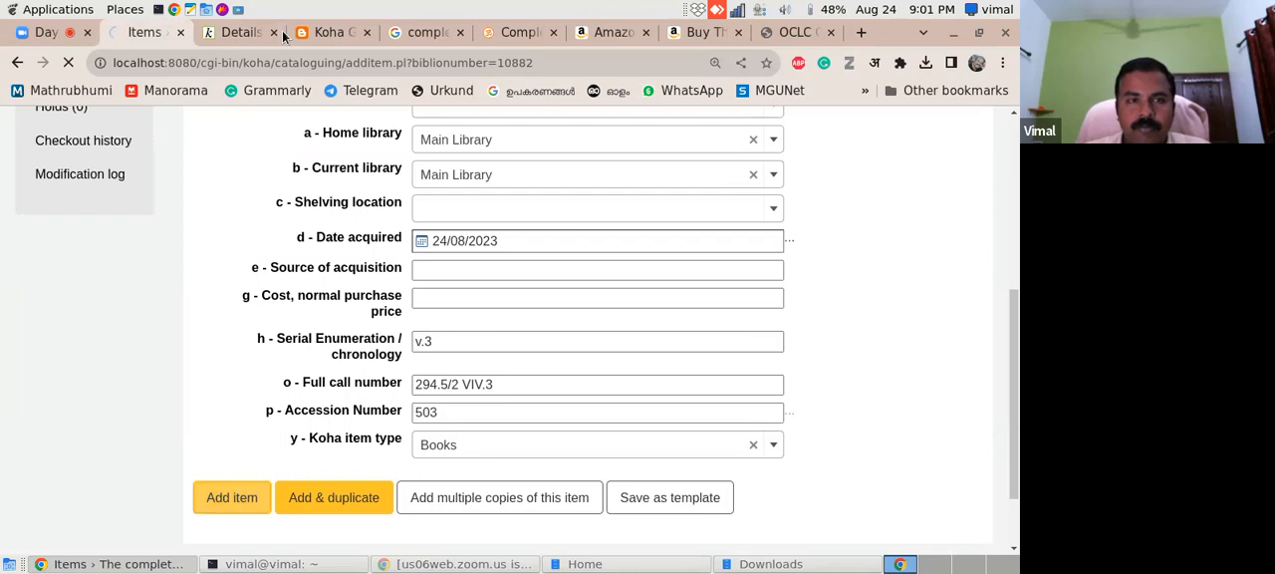
- Search the local Koha online catalog for bc:503 to check whether that accession number is in use
click(235, 34)
click(261, 200)
text(bo:503)
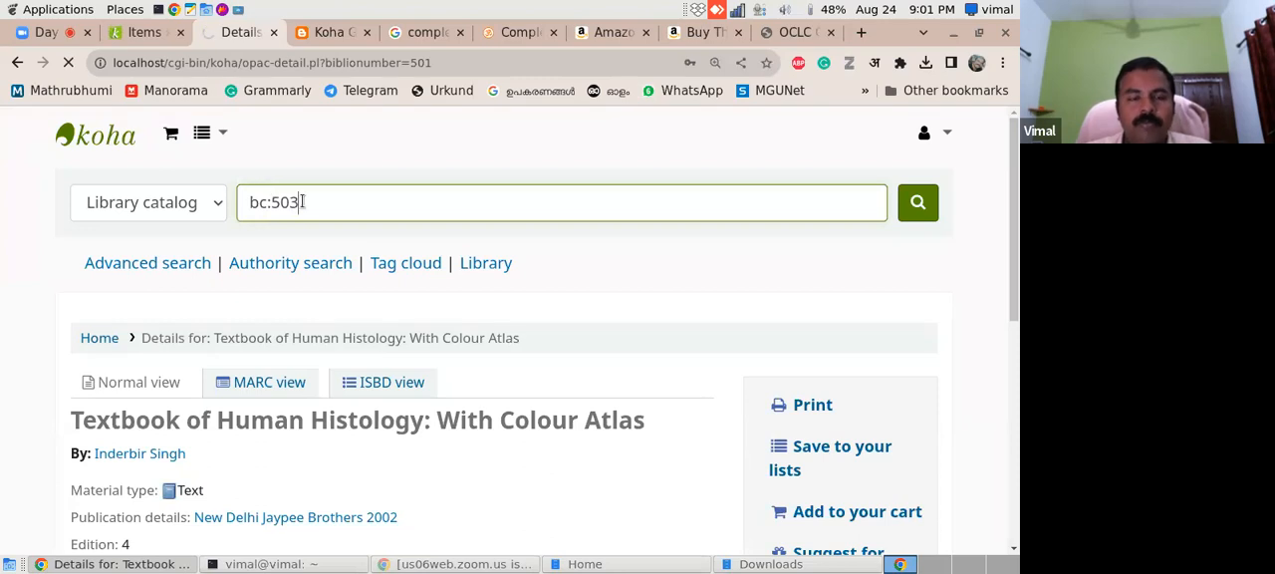
key(Return)
- Set the v.3 item's accession number to 50000 and add the item to the record
click(147, 36)
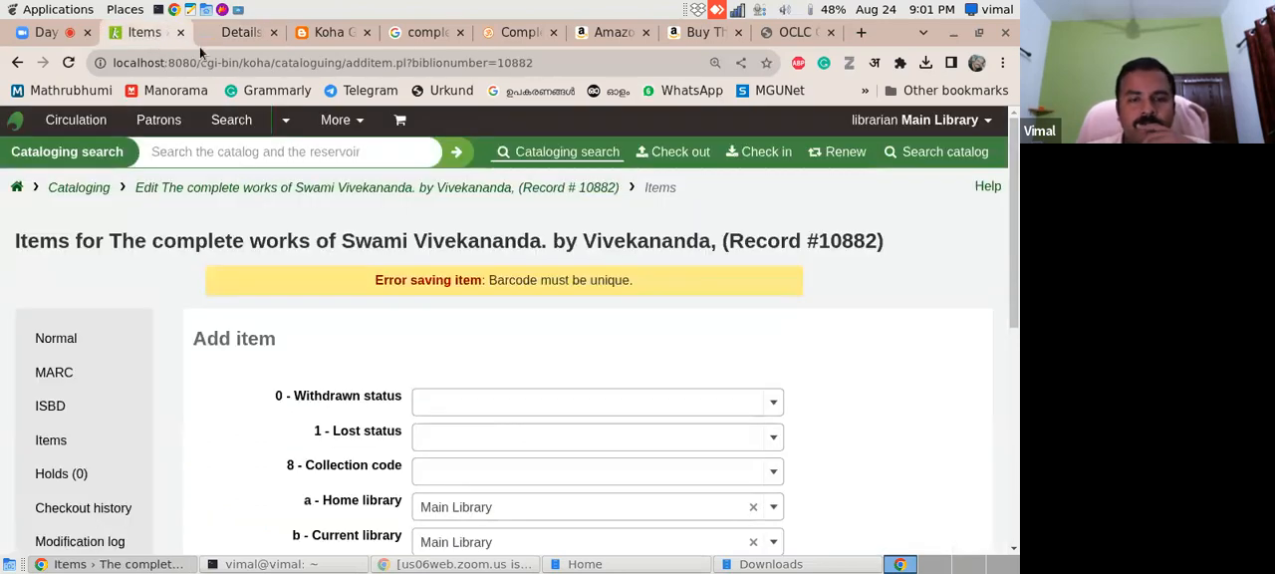
drag(1008, 225, 1007, 277)
scroll(1007, 284, down, 3)
click(448, 407)
double_click(448, 406)
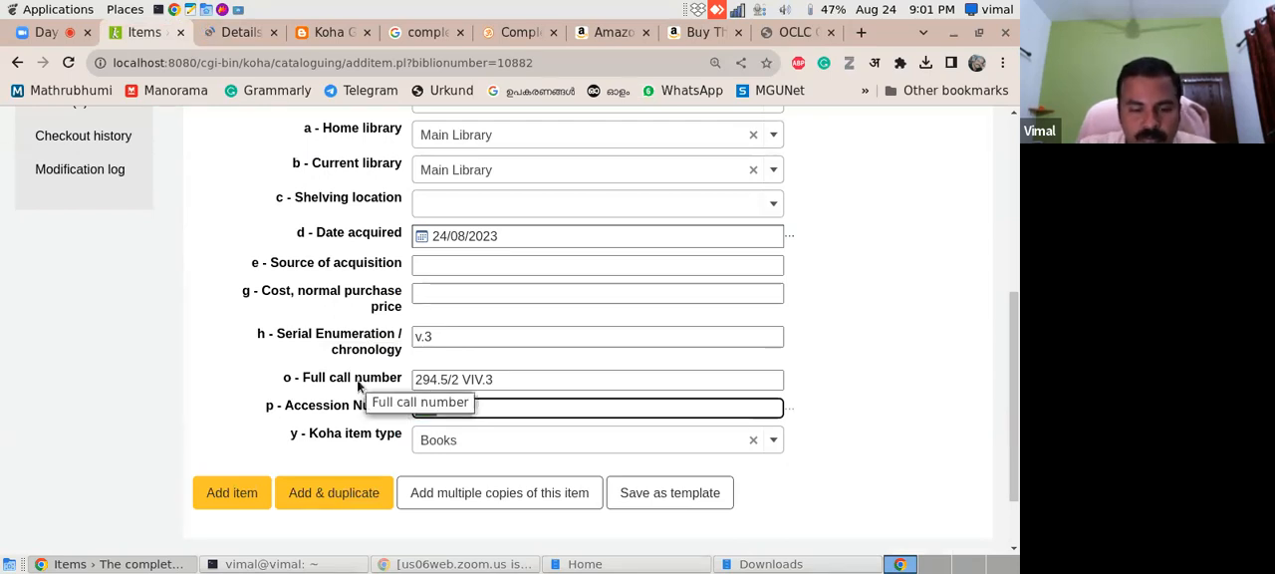
text(50000)
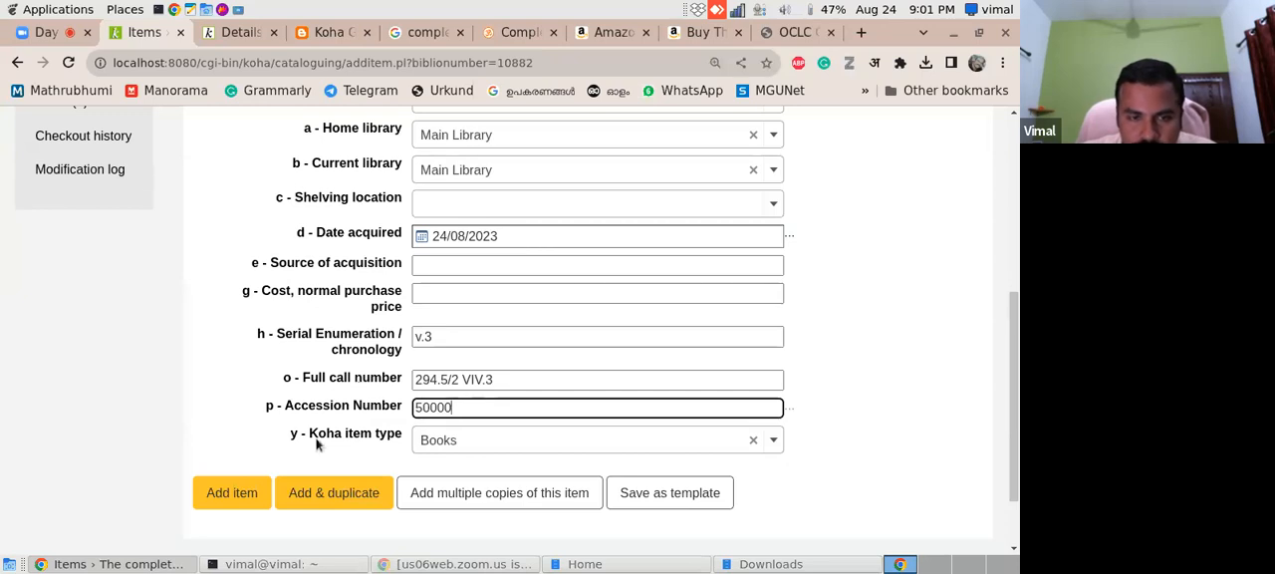
click(244, 500)
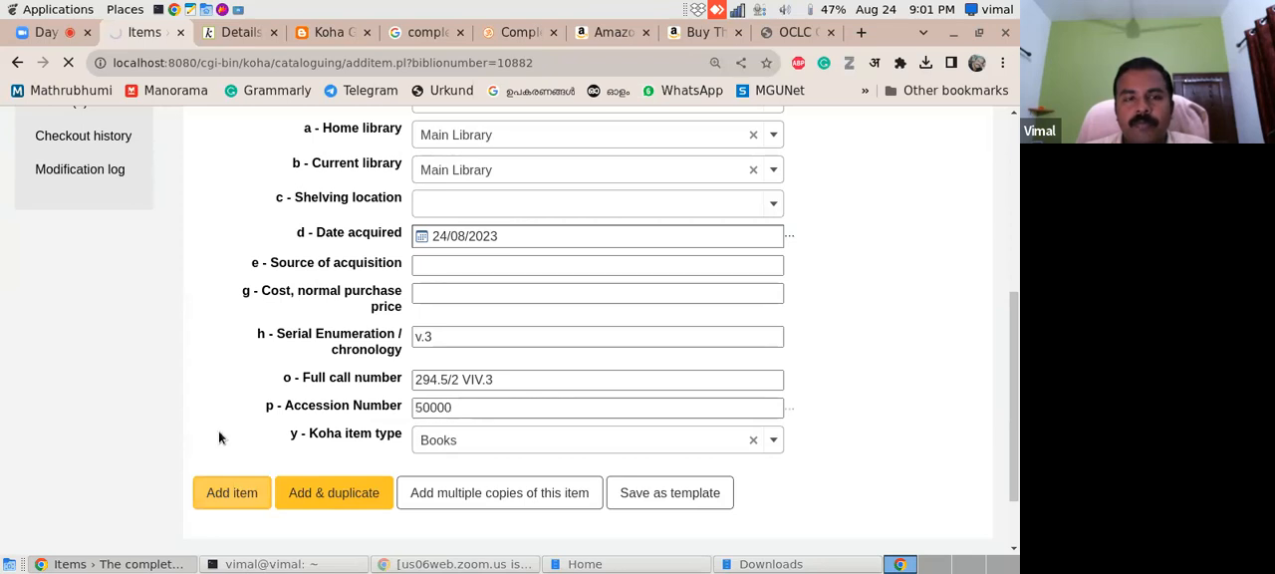
- Duplicate the v.3 item of the Vivekananda record to start a new item from its details
click(237, 32)
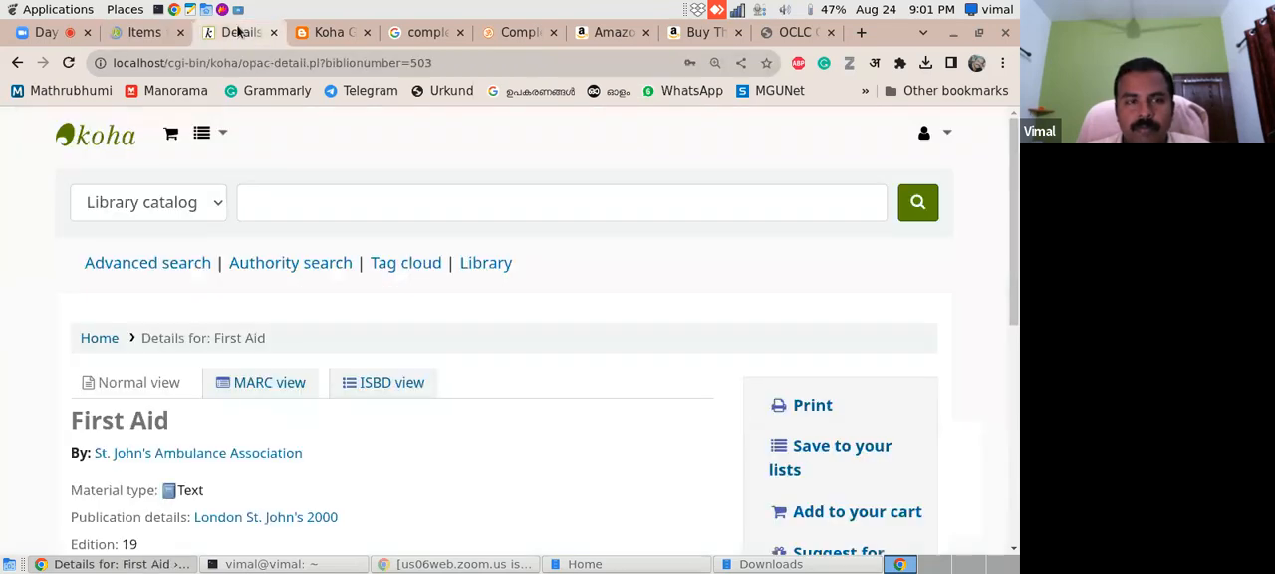
click(149, 32)
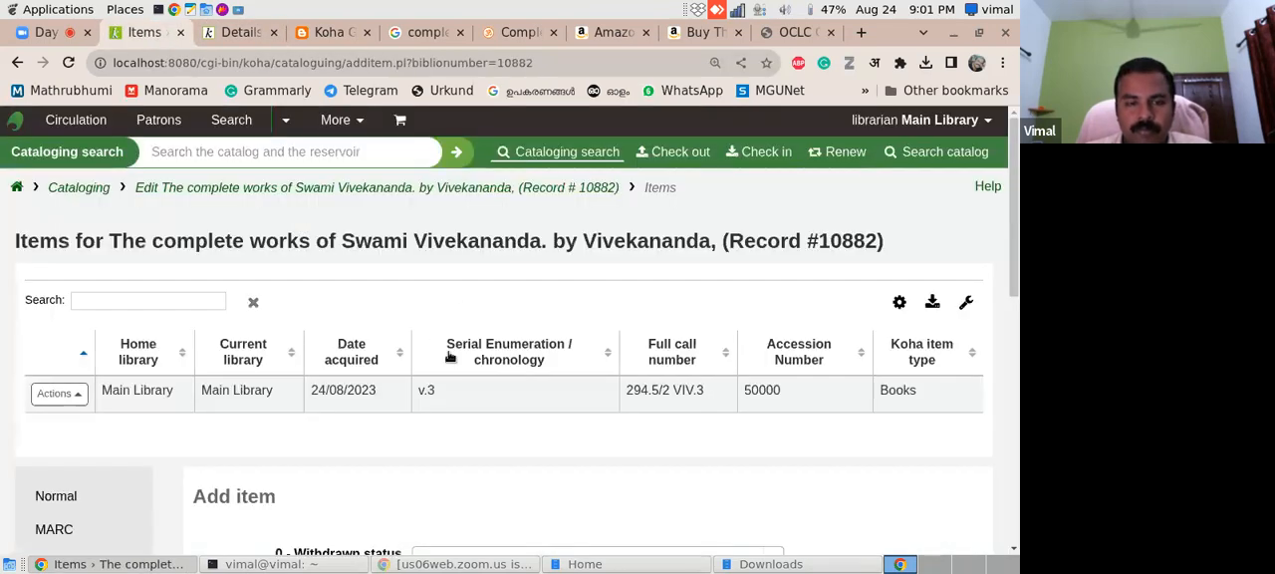
drag(1014, 274, 1013, 331)
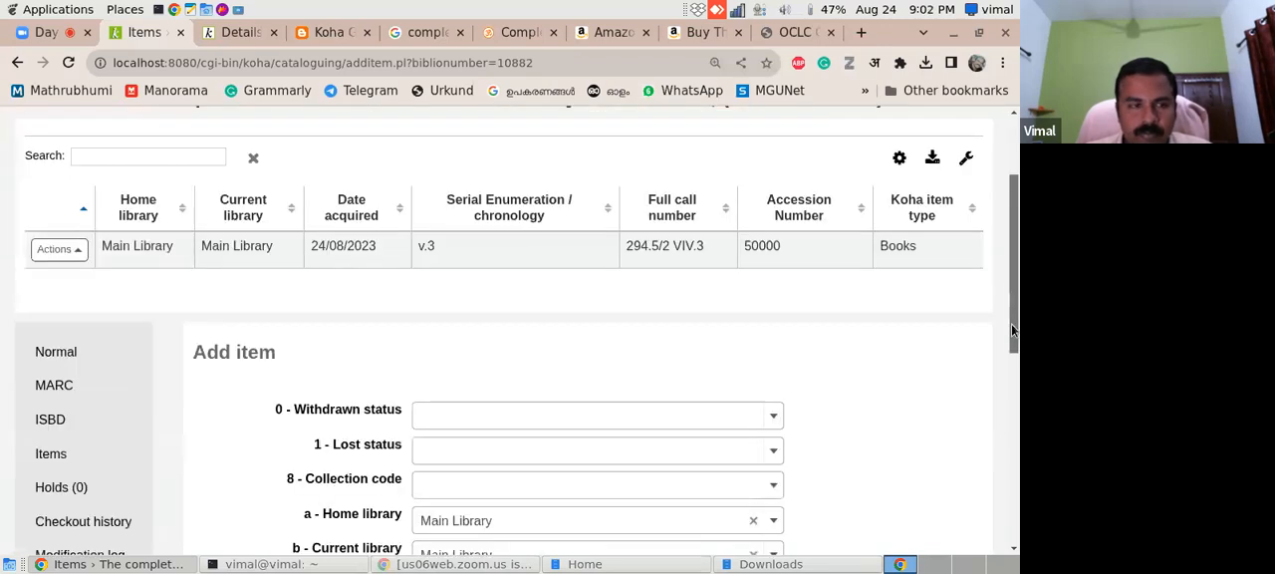
click(72, 249)
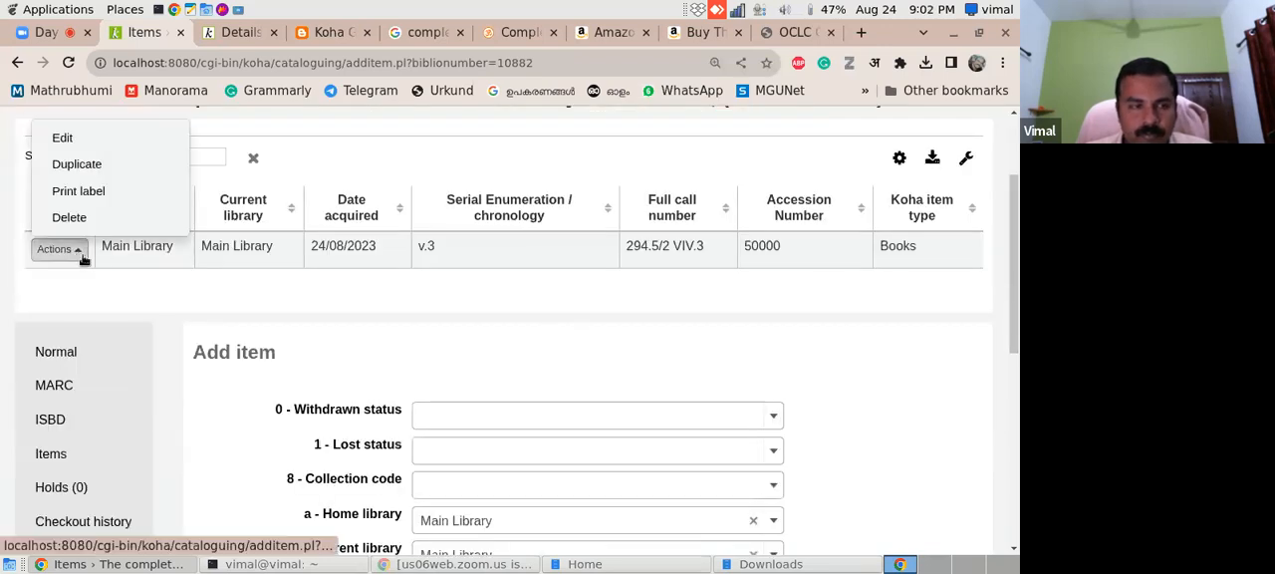
click(80, 164)
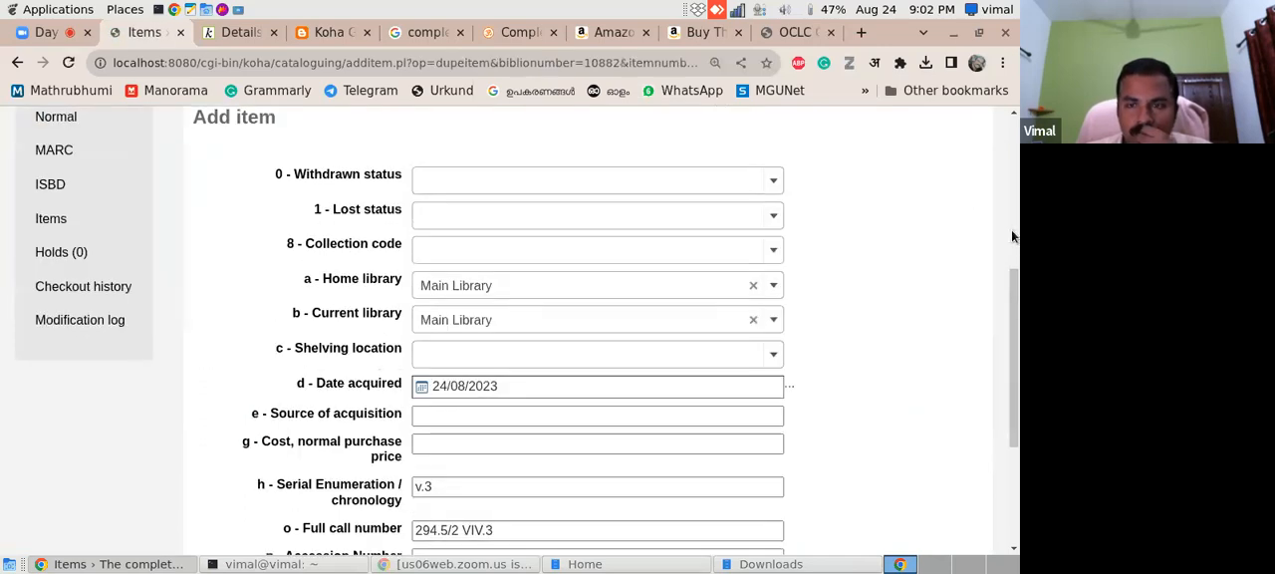
- Set the duplicated item's serial enumeration to v.2 and its full call number to 294.5/2 VIV.2
scroll(1012, 236, down, 3)
click(576, 367)
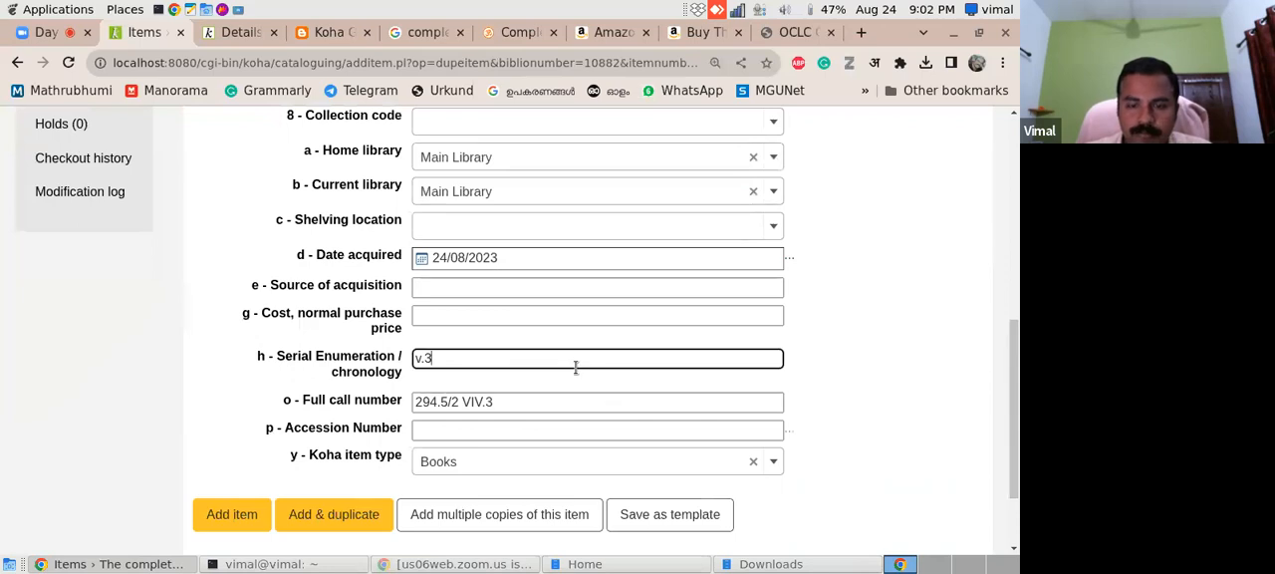
key(BackSpace)
text(2)
click(584, 398)
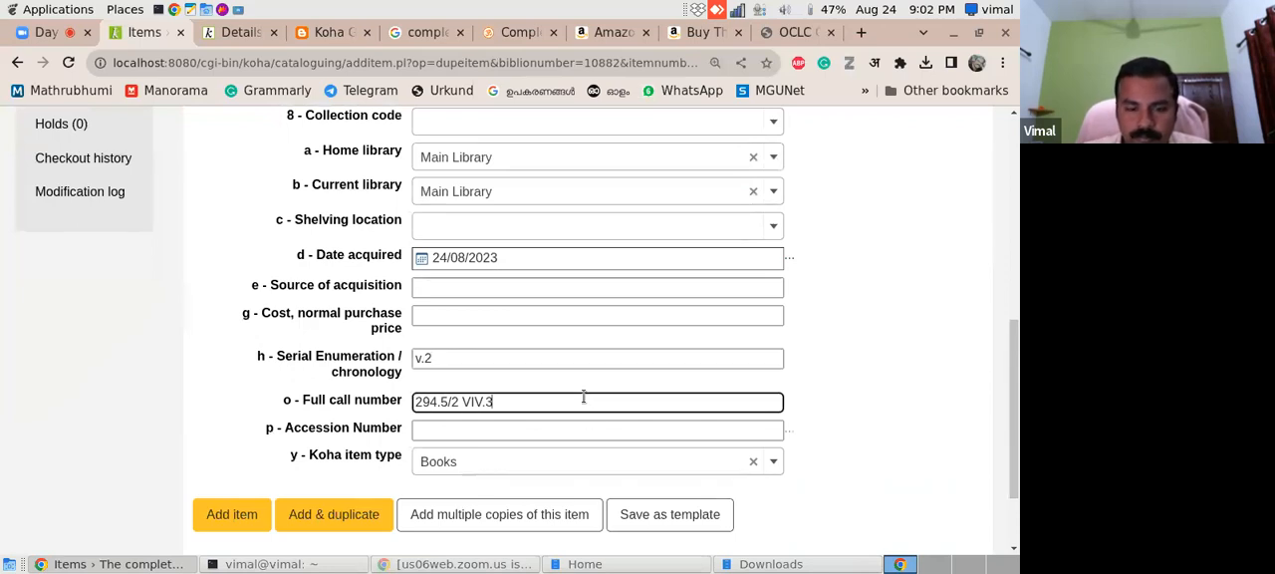
key(BackSpace)
text(2)
- Give the v.2 item the accession number 50001 and add it to the record
click(536, 435)
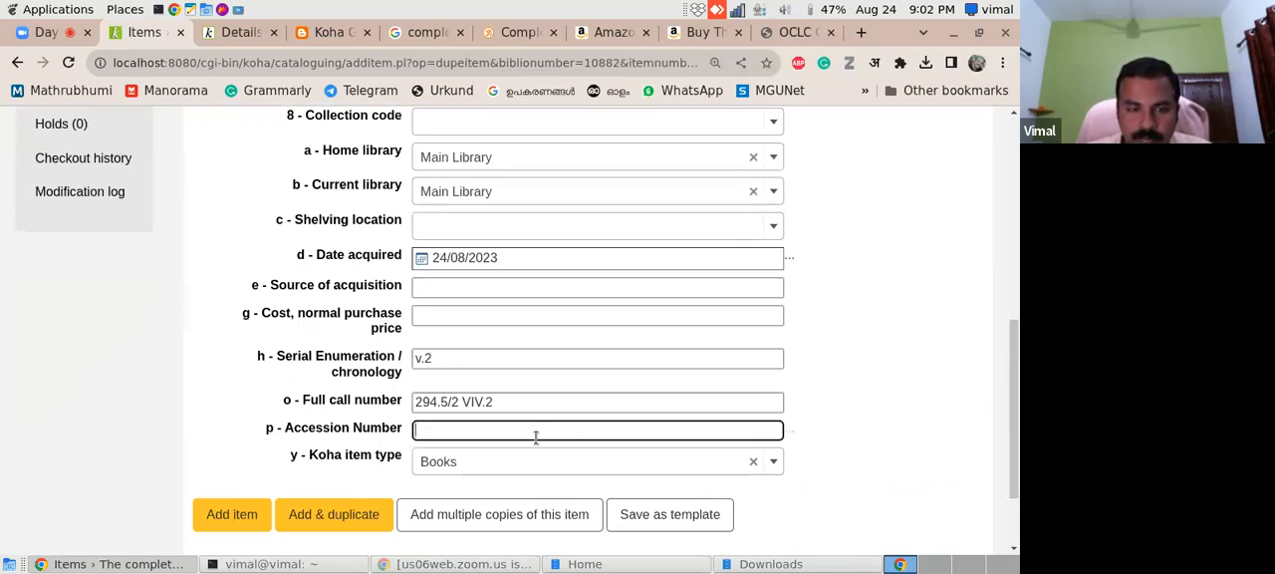
text(50001)
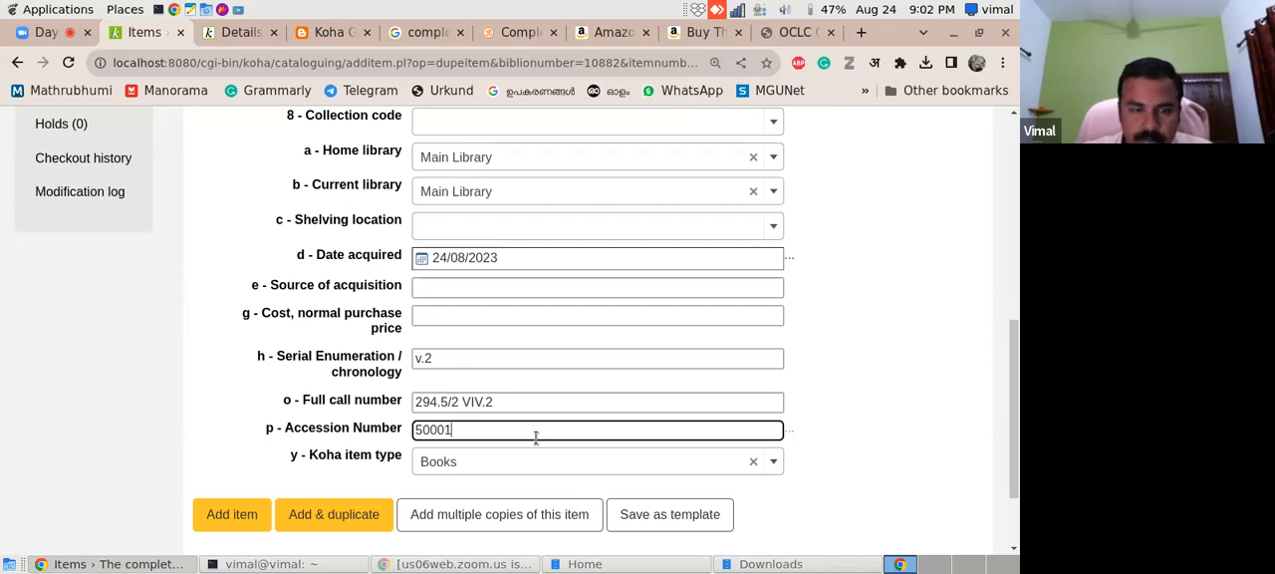
click(243, 525)
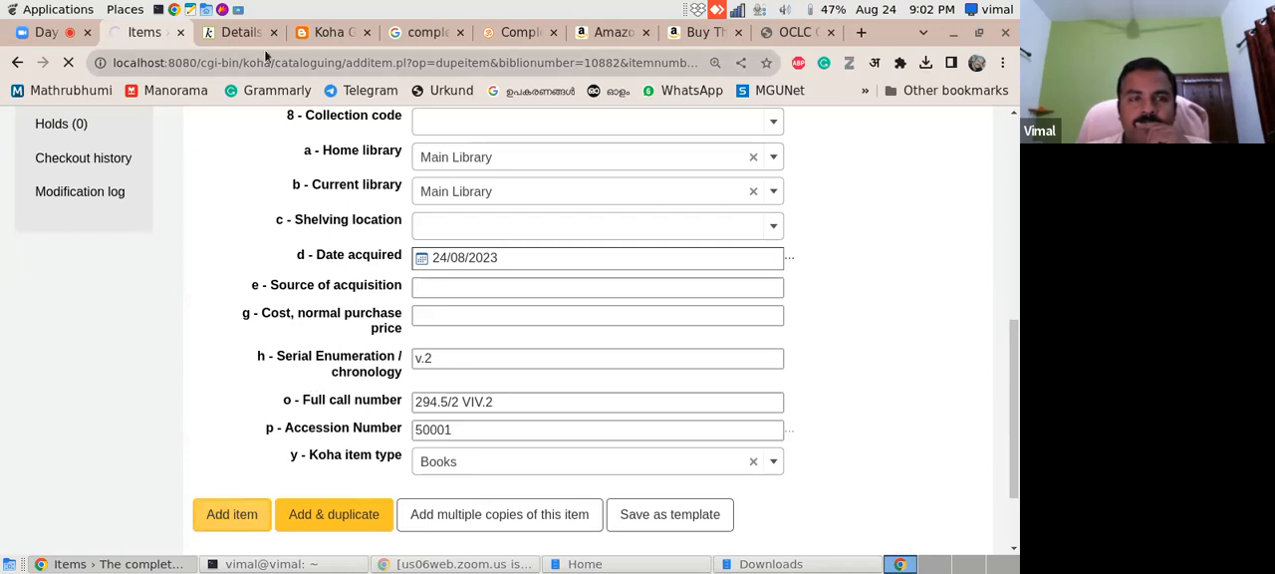
- Search the local Koha online catalog for bc:50001 to open the record of the new item
click(240, 33)
click(295, 192)
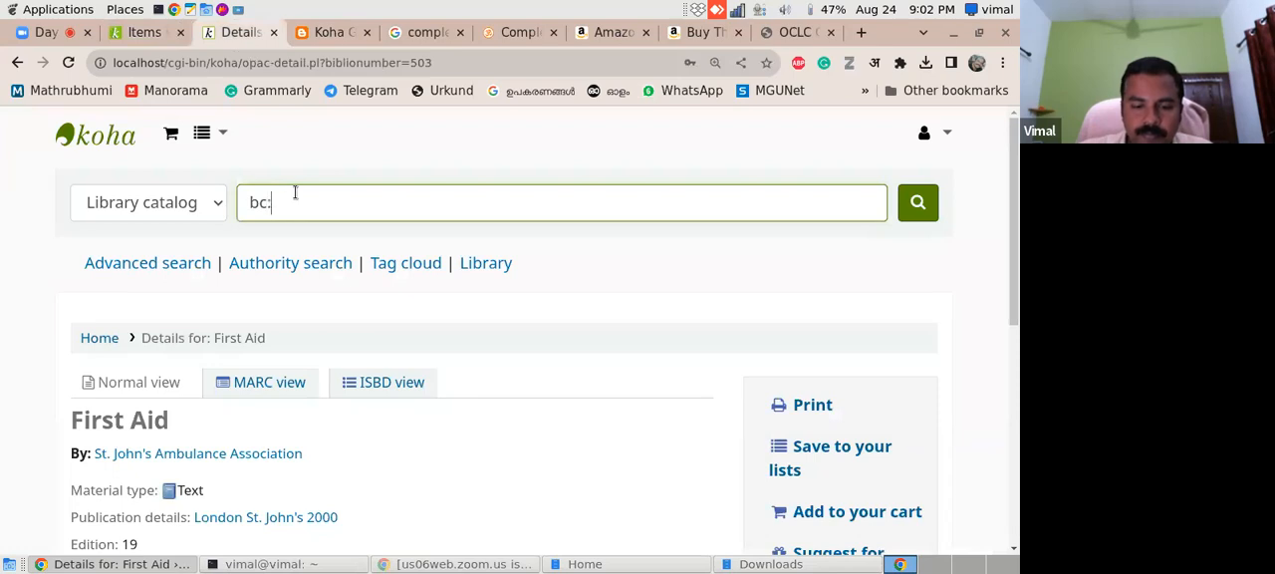
text(bc:50001)
key(Return)
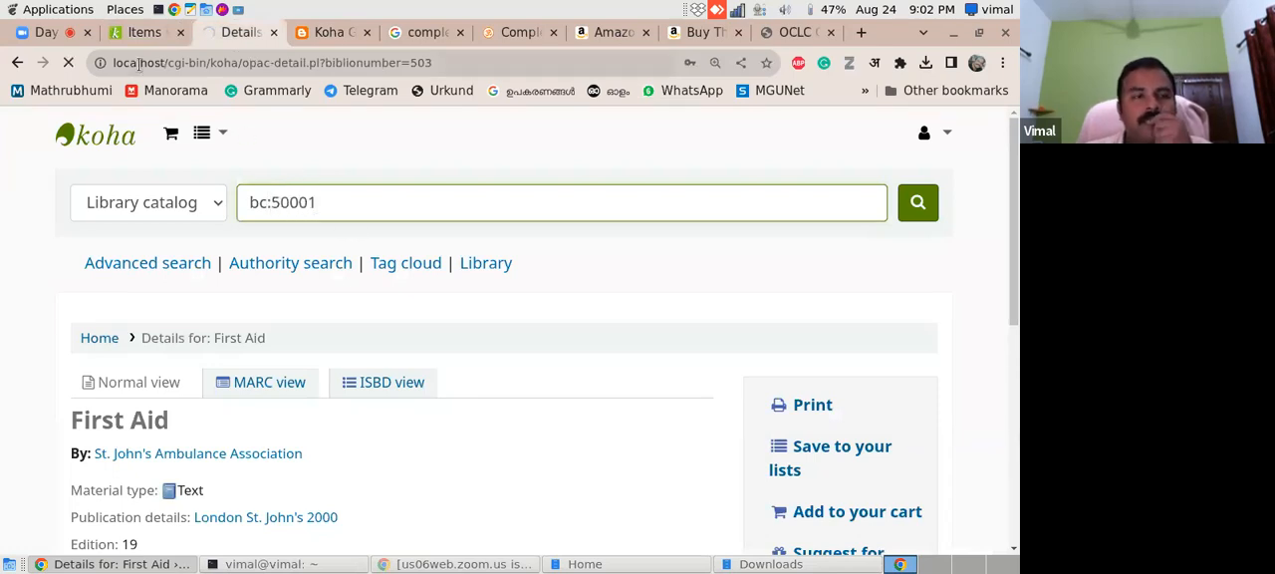
click(145, 32)
click(239, 33)
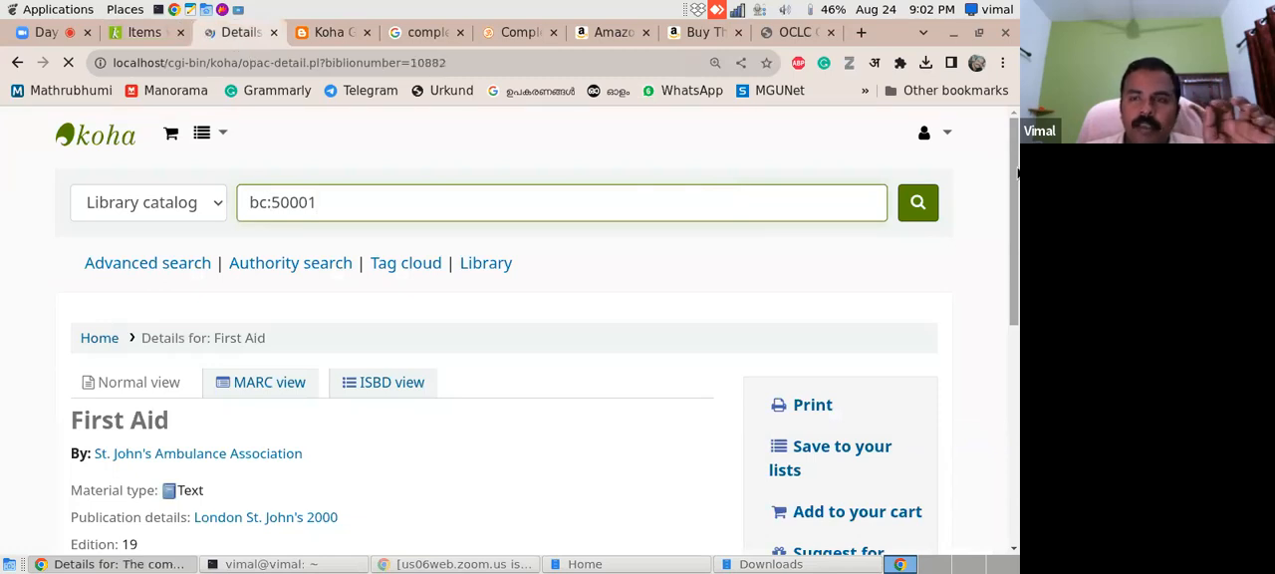
- Examine the record's holdings and title notes in the online catalog, comparing the volume suffixes in the v.2 and v.3 call numbers
drag(1018, 173, 1008, 439)
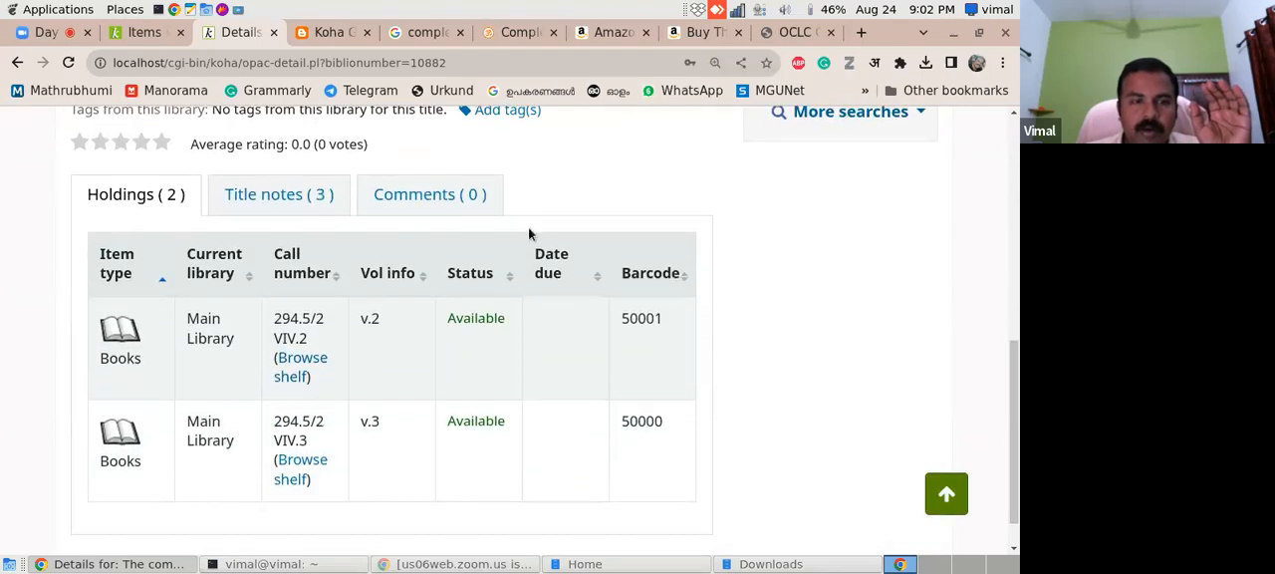
click(279, 204)
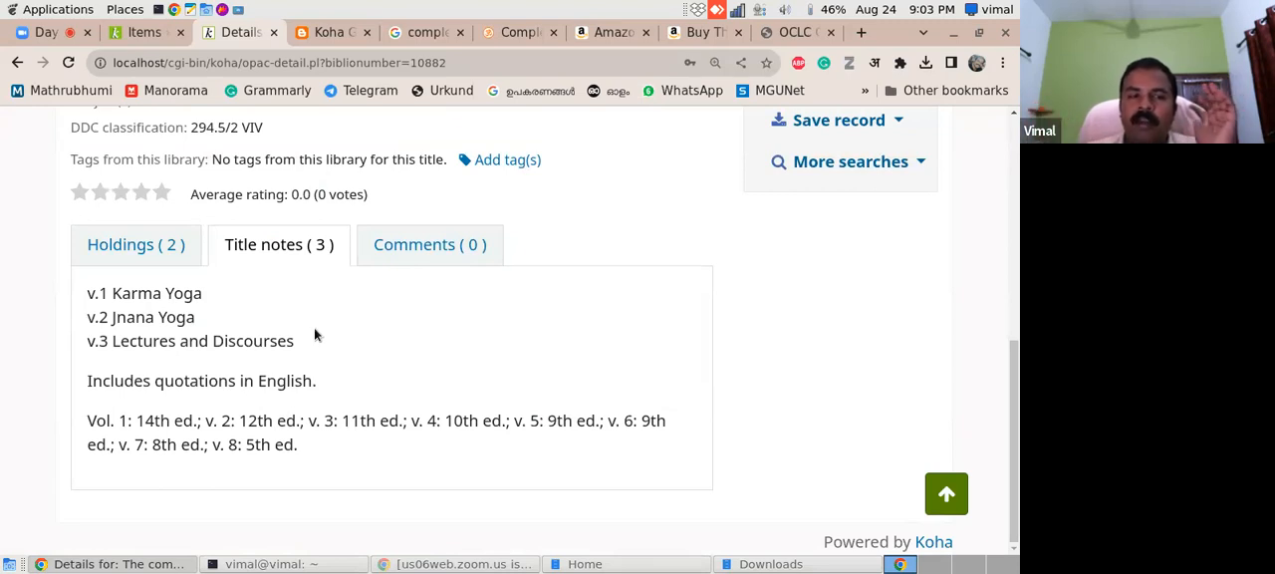
click(125, 252)
scroll(205, 291, down, 2)
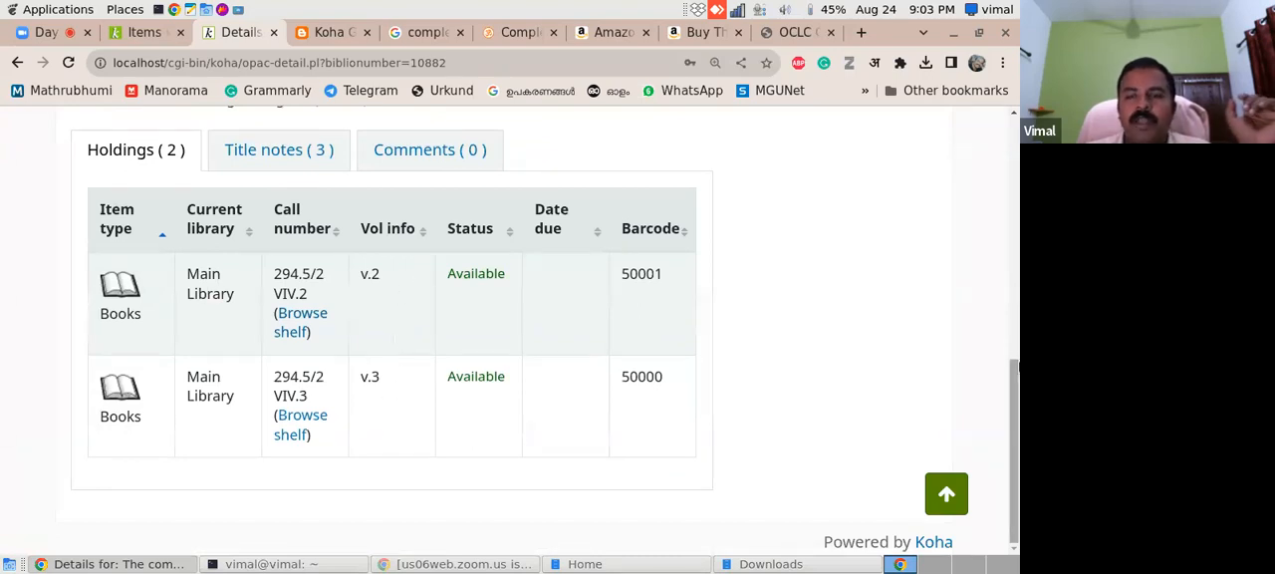
mouse_move(1012, 384)
mouse_down()
mouse_move(1012, 248)
mouse_move(1011, 378)
mouse_move(1011, 366)
mouse_up()
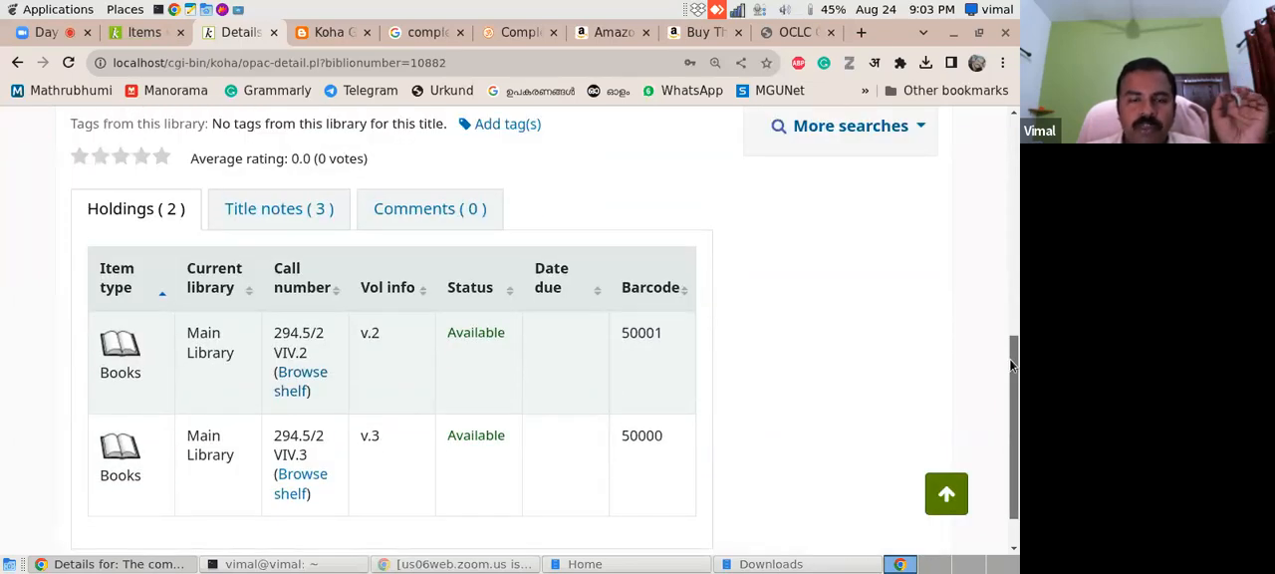
drag(1010, 366, 1009, 370)
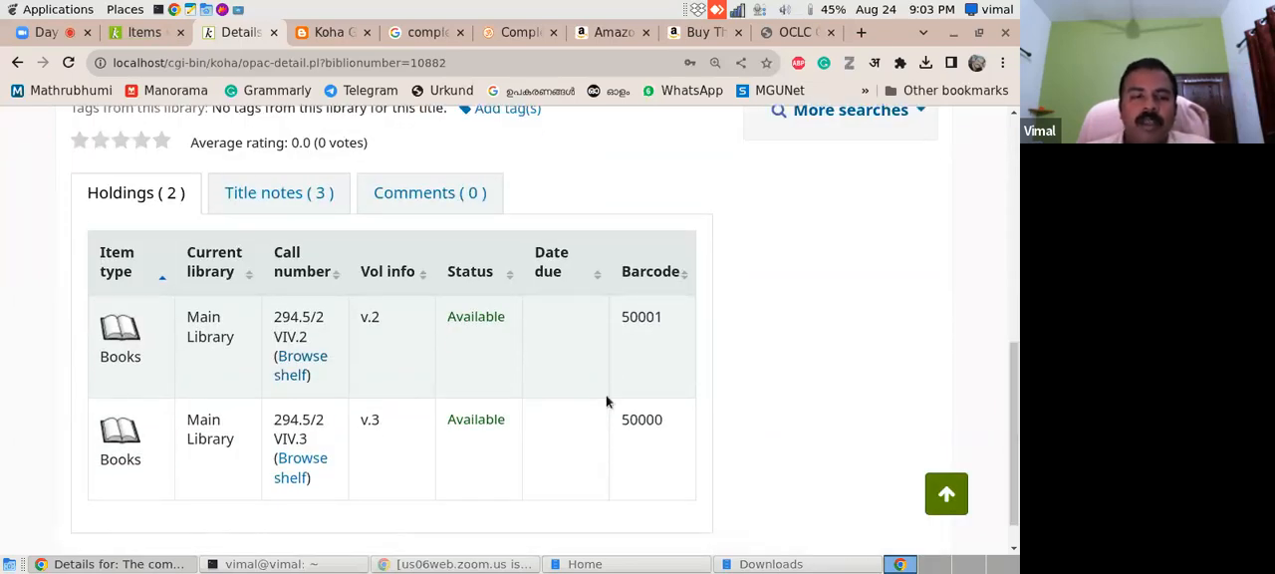
drag(294, 339, 321, 340)
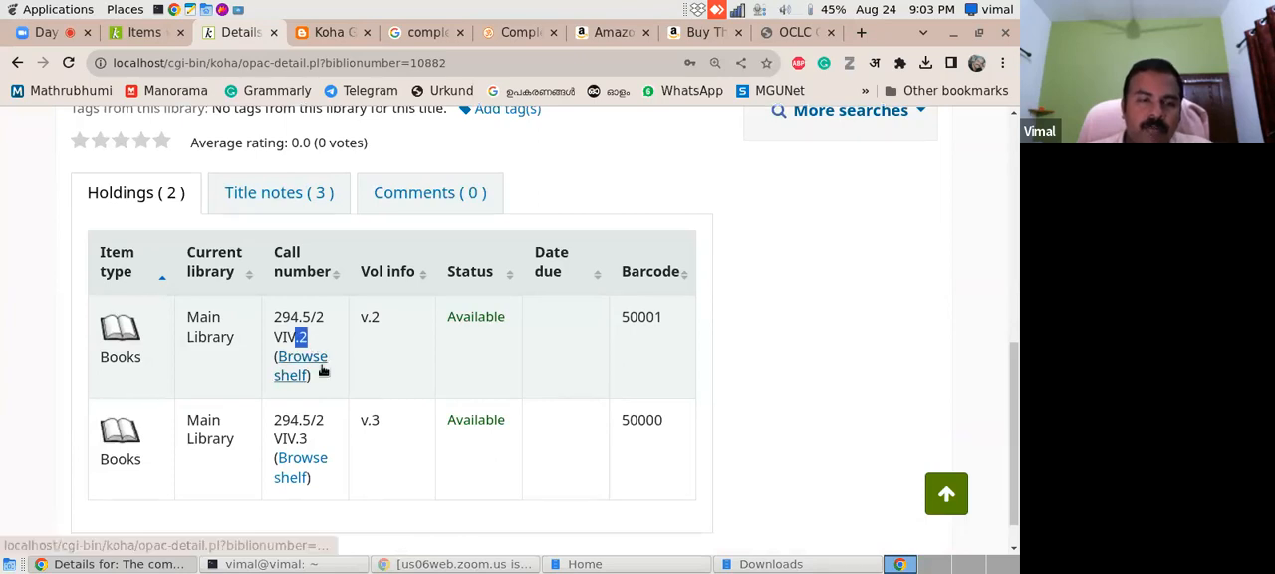
drag(296, 442, 310, 445)
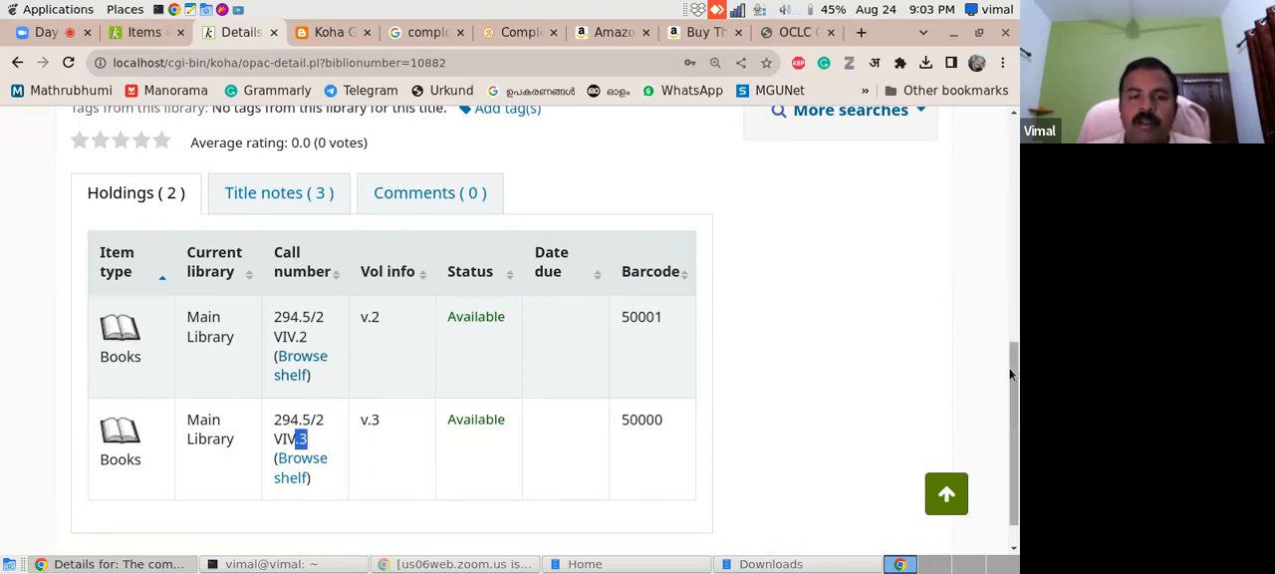
mouse_move(1011, 411)
mouse_down()
mouse_move(1017, 282)
mouse_move(996, 416)
mouse_up()
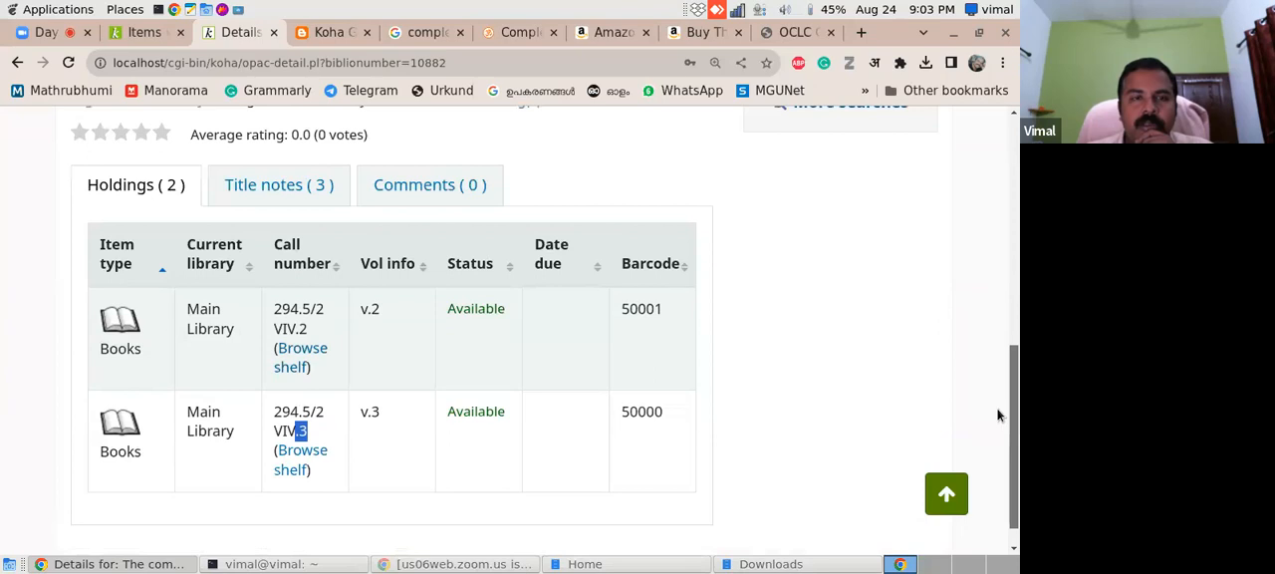
- Review the Koha Geek post on cataloguing multi-volume books and return to the record's item list
click(312, 36)
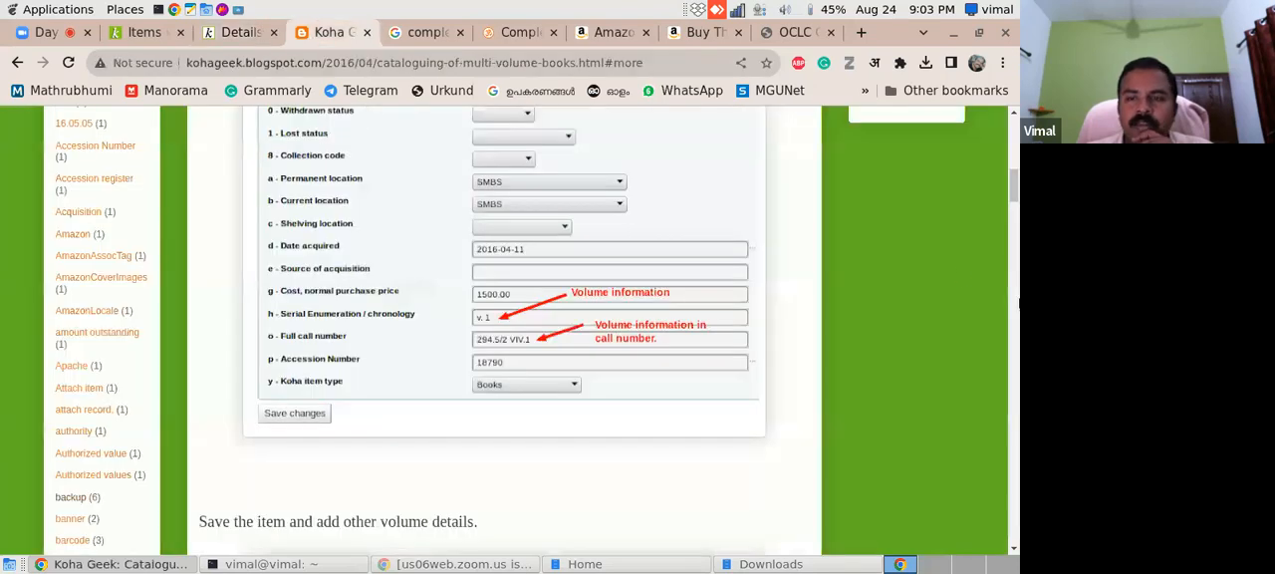
drag(1014, 195, 1012, 157)
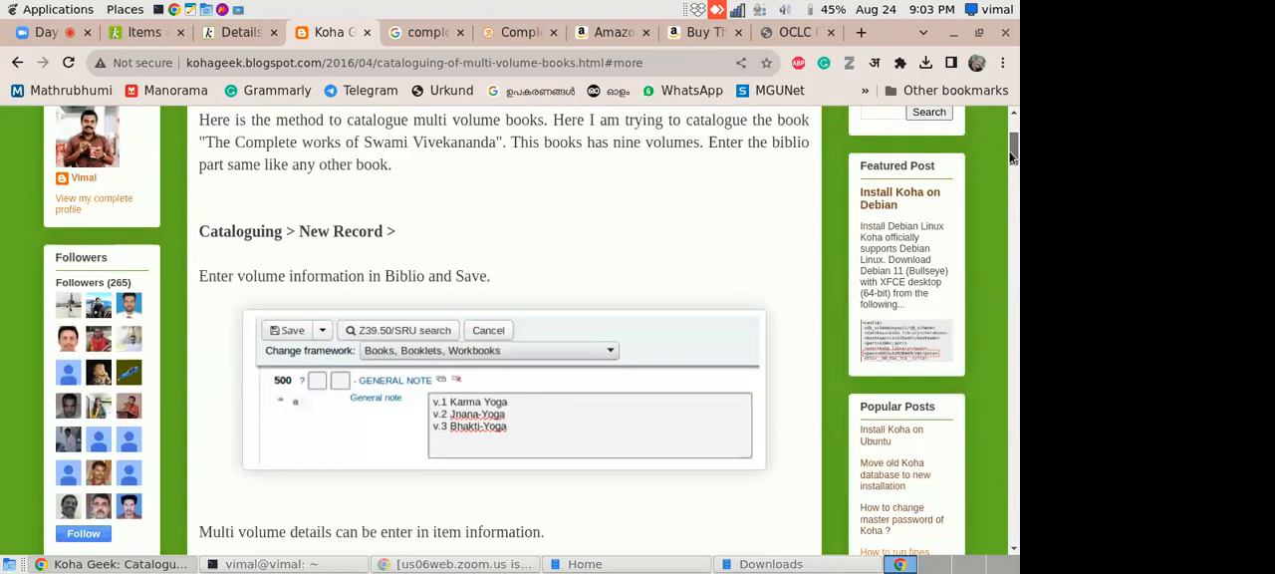
click(140, 32)
drag(1016, 271, 1015, 286)
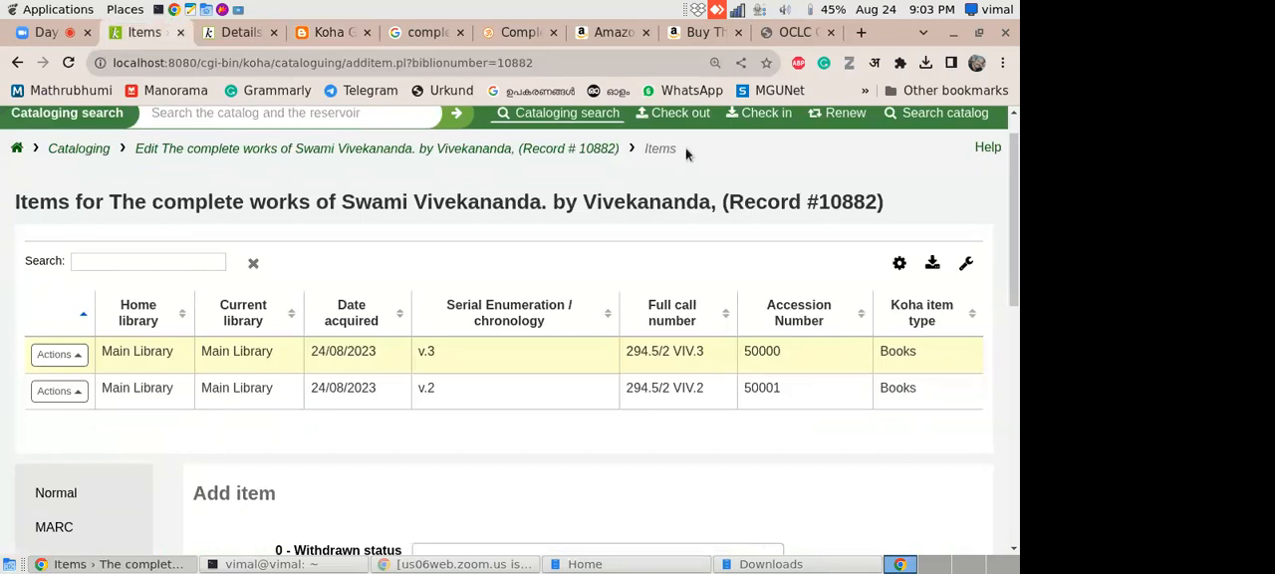
- Replace the OCLC Classify page with a Google search for koha+marc+excel
click(787, 33)
drag(653, 63, 127, 60)
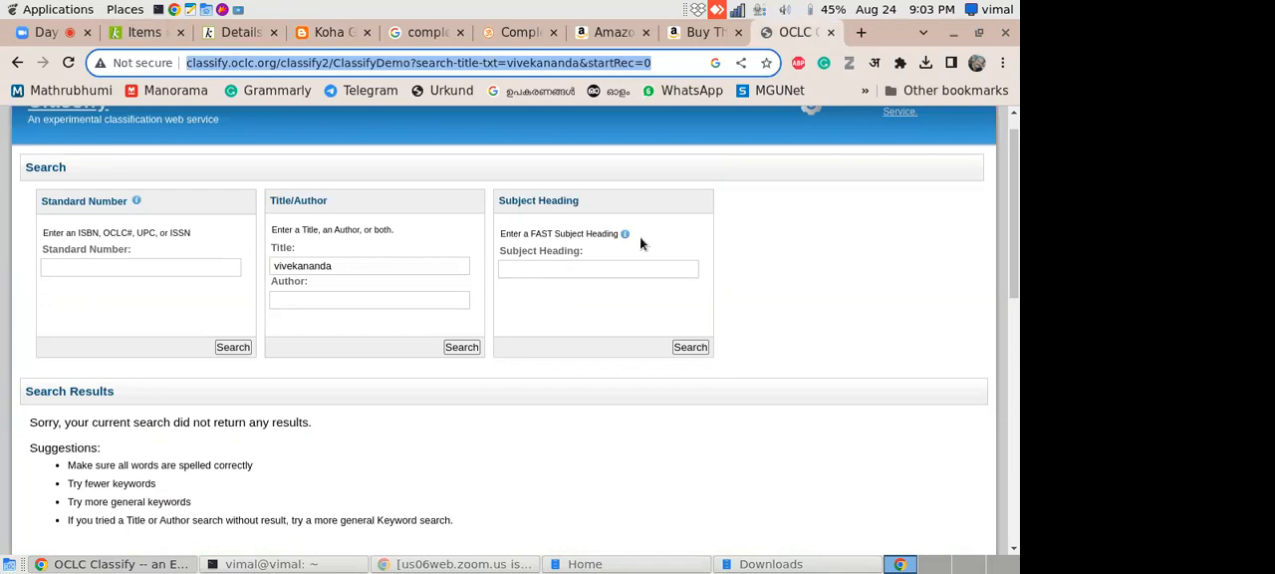
text(koh)
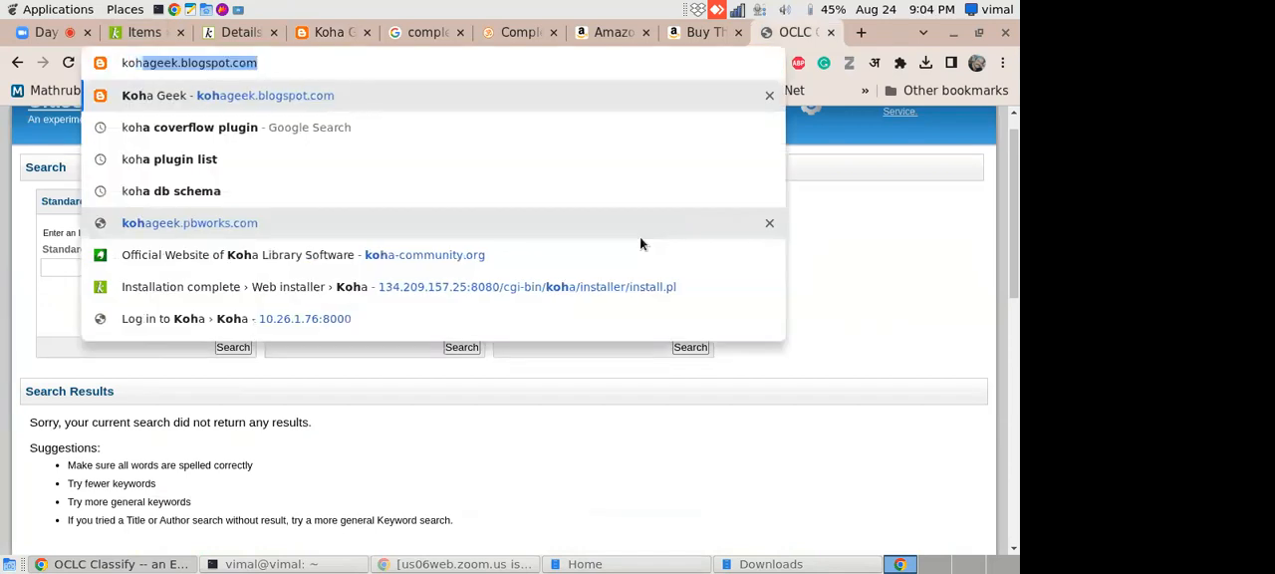
text(a+)
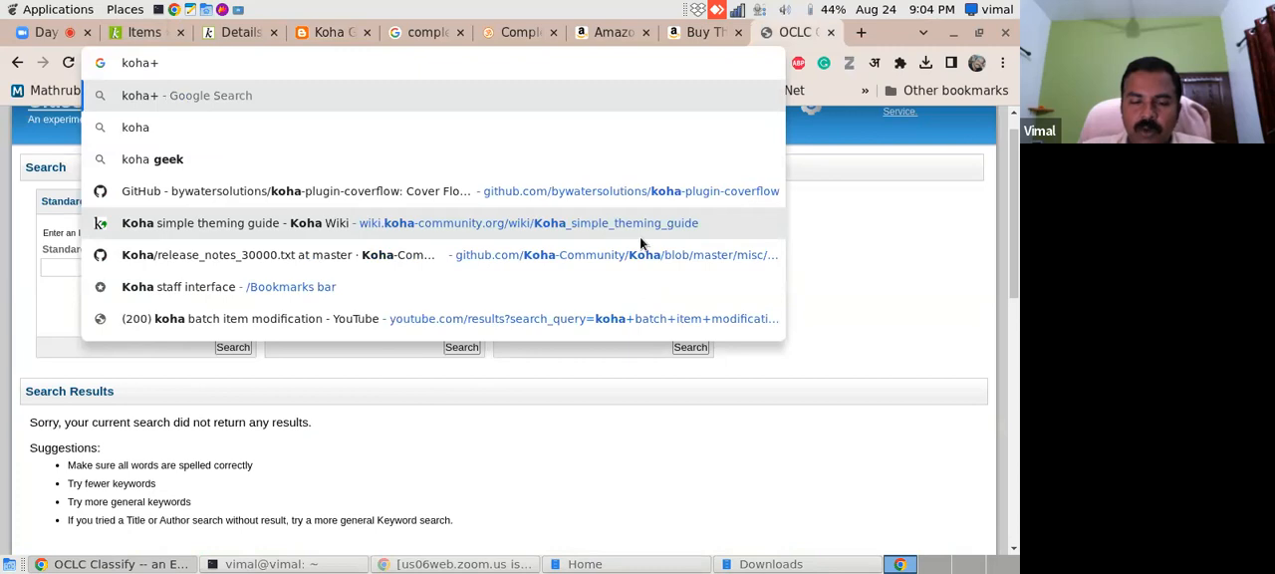
text(marc+excel)
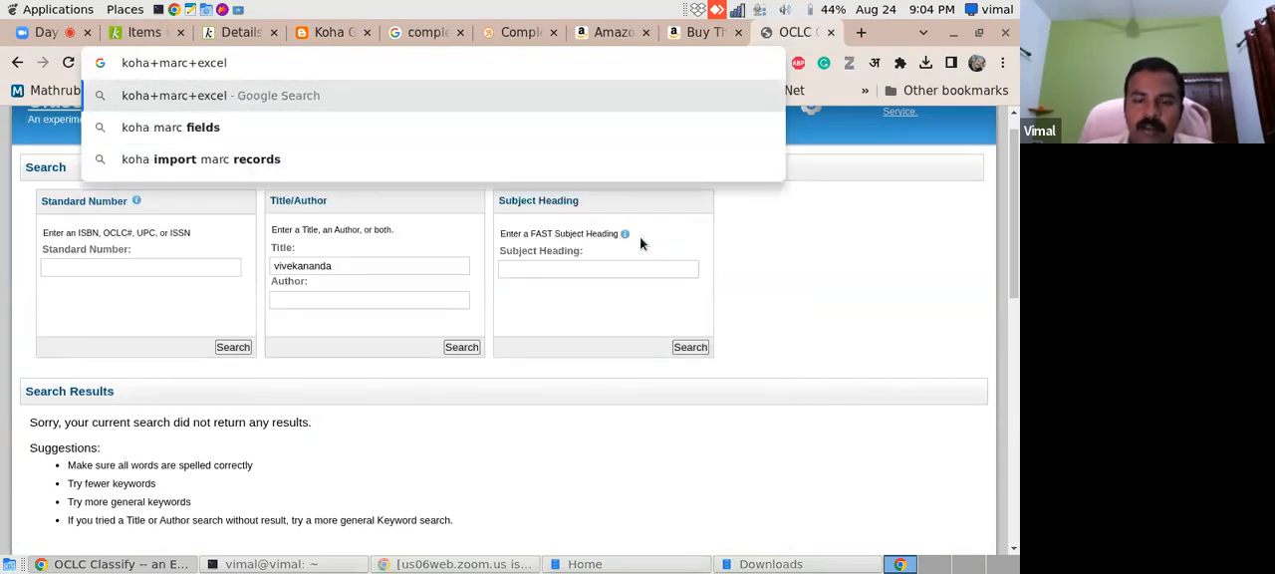
key(Return)
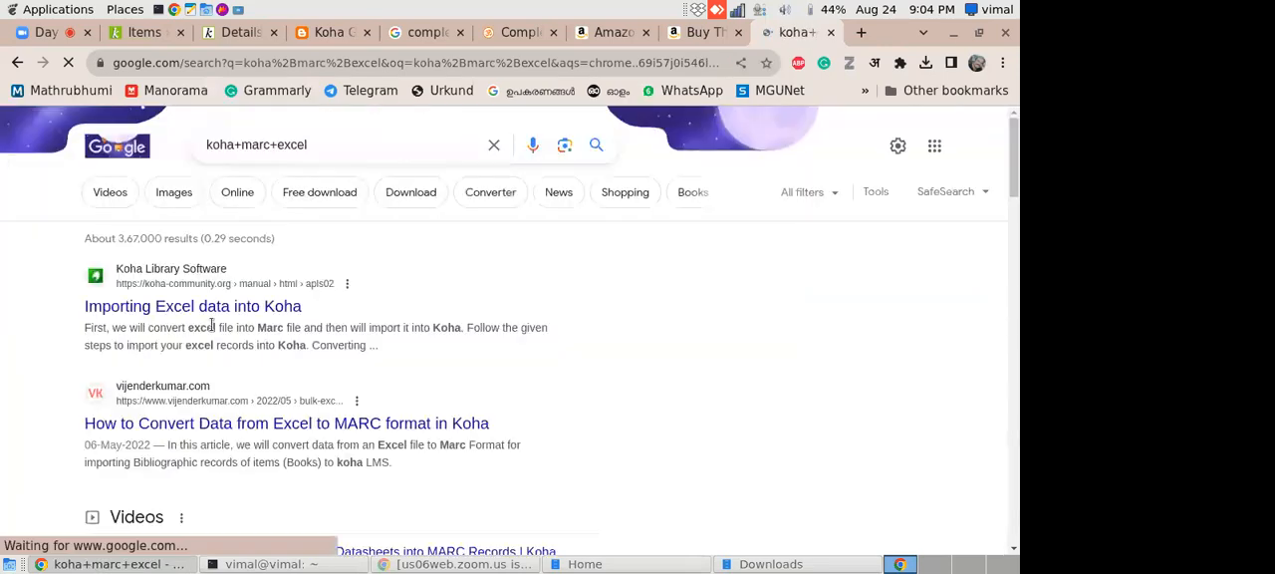
- Open the Koha manual result "Importing Excel data into Koha" and skim its MarcEdit conversion instructions
click(328, 320)
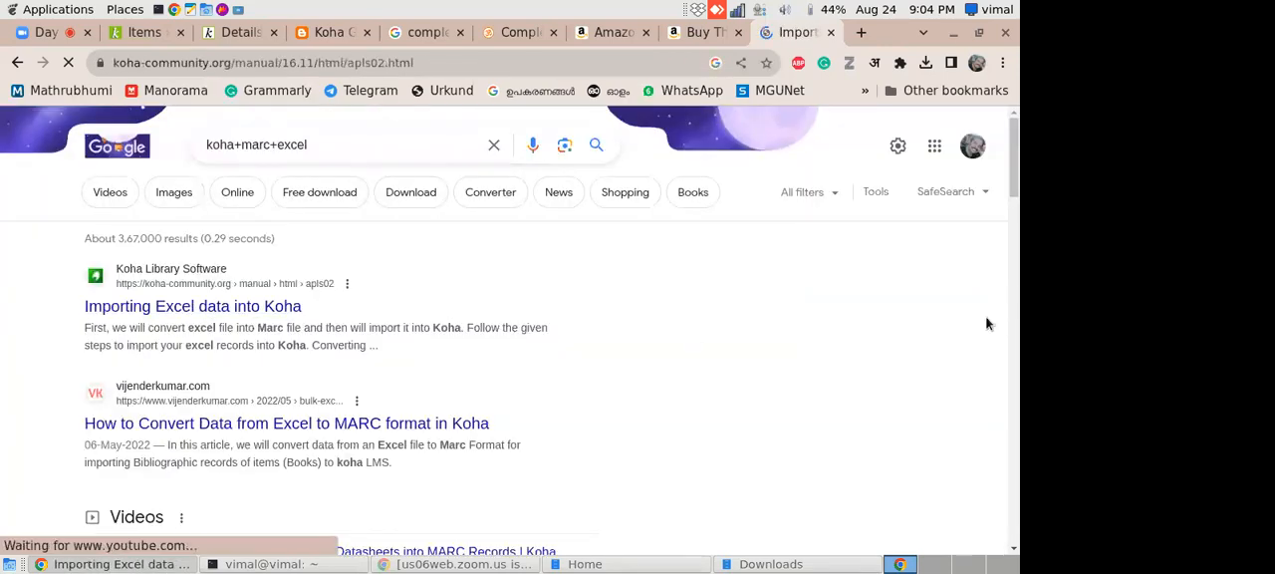
drag(1015, 136, 992, 324)
scroll(991, 328, down, 20)
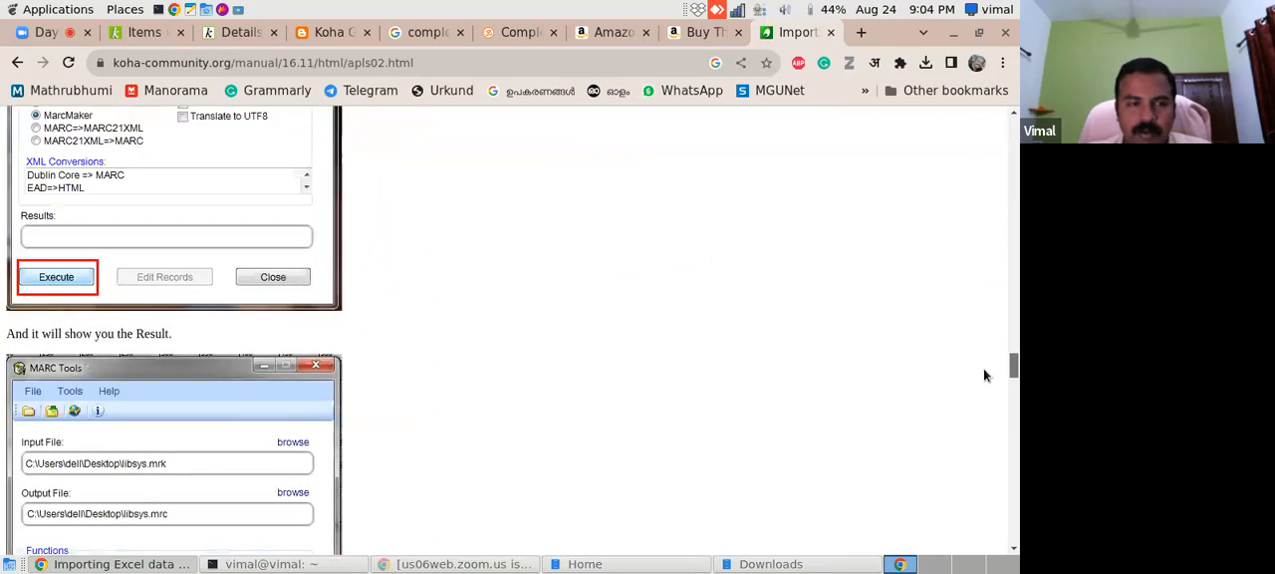
scroll(974, 276, up, 20)
scroll(962, 161, up, 10)
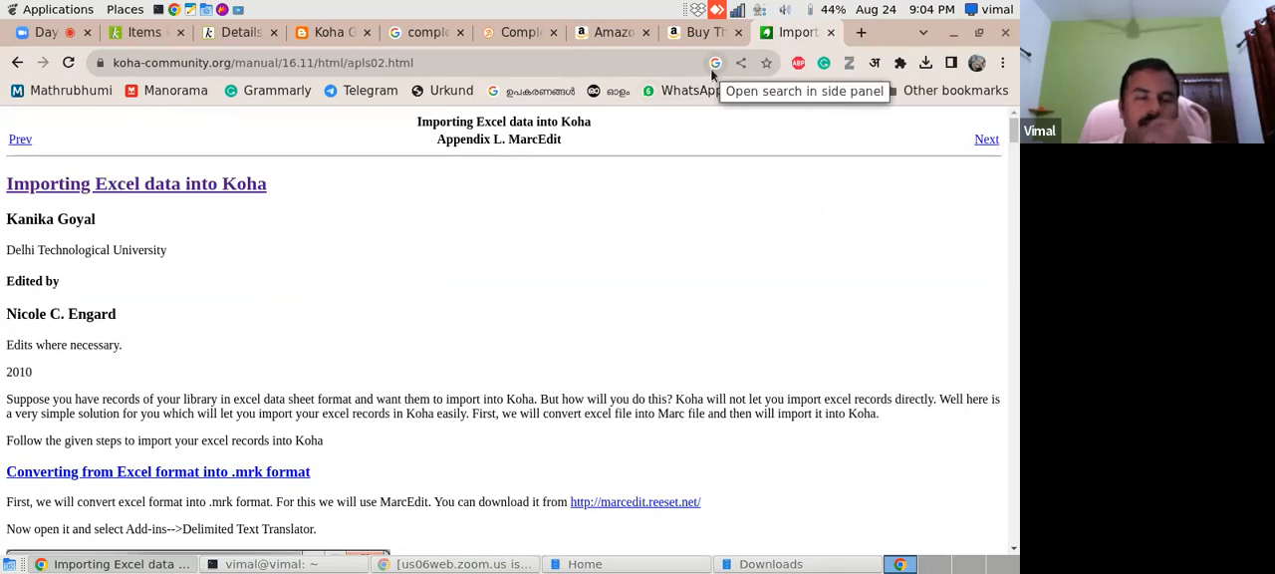
- Open an empty browser page, then switch to the Zoom meeting and read the latest group chat messages
click(863, 33)
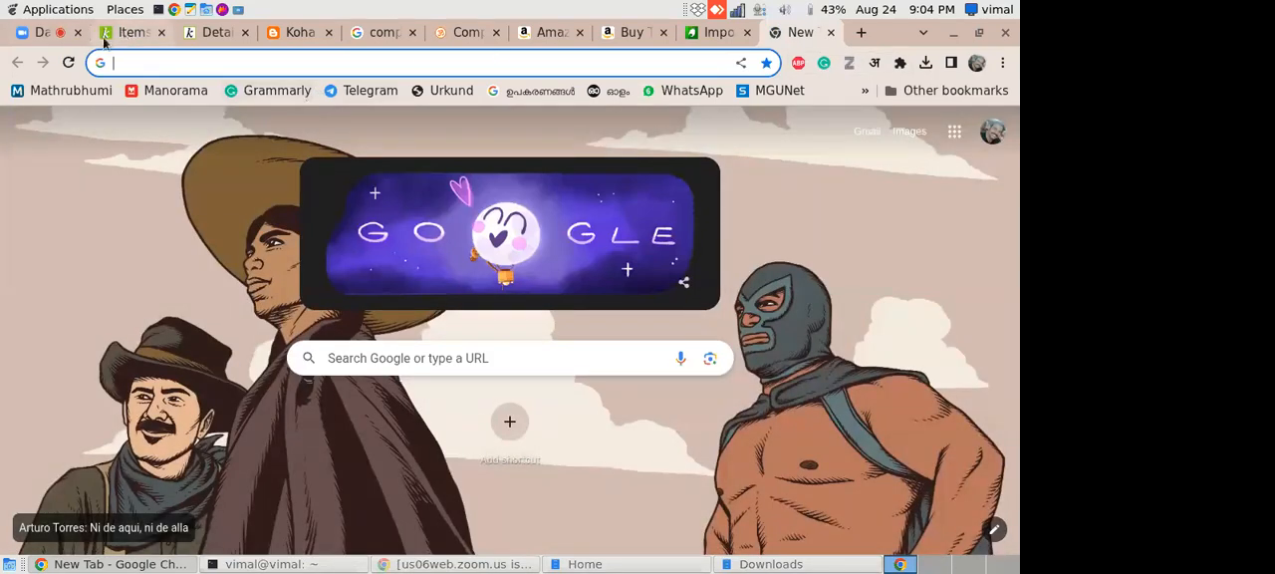
click(37, 36)
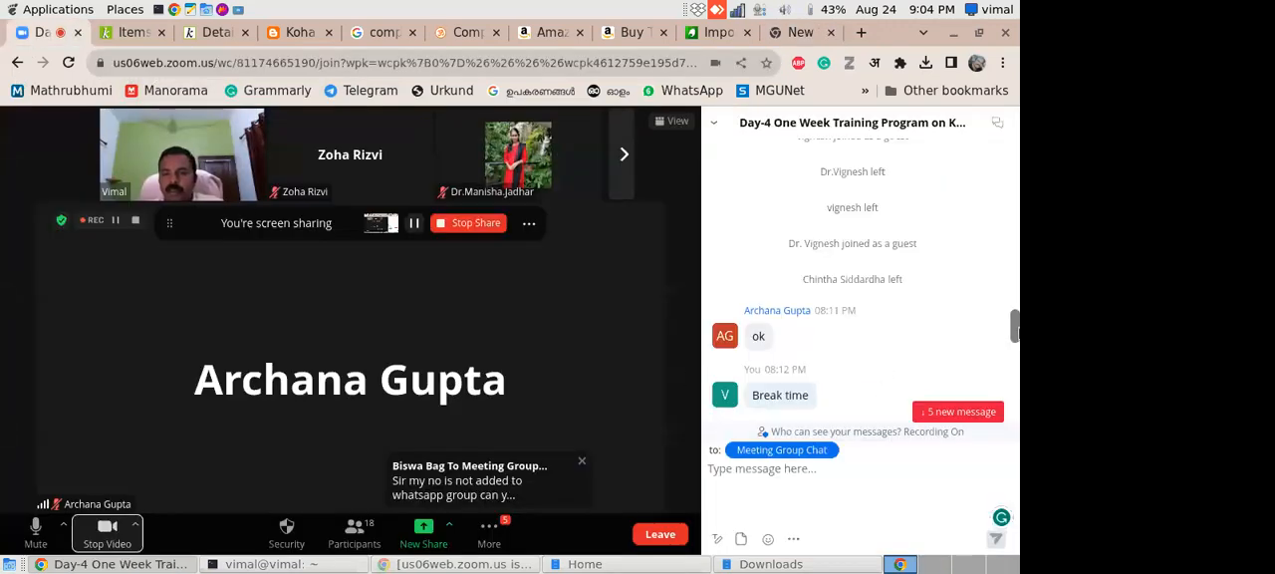
drag(1017, 329, 1003, 454)
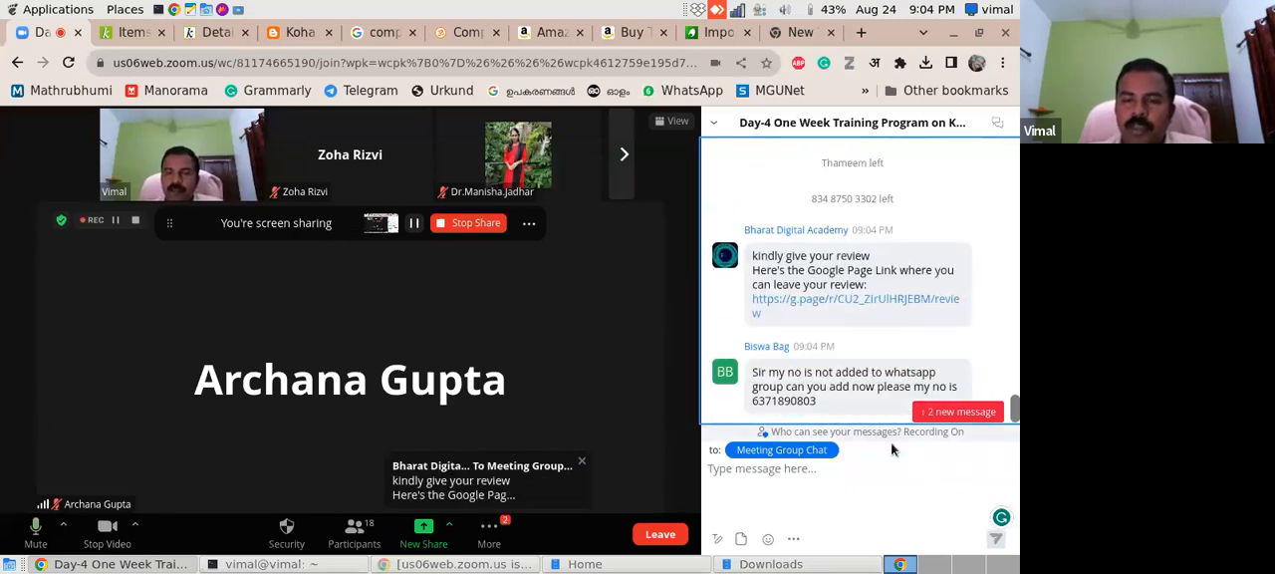
- Look through the earlier and latest meeting chat messages and return to the Vivekananda record's item list in Koha
scroll(952, 431, up, 5)
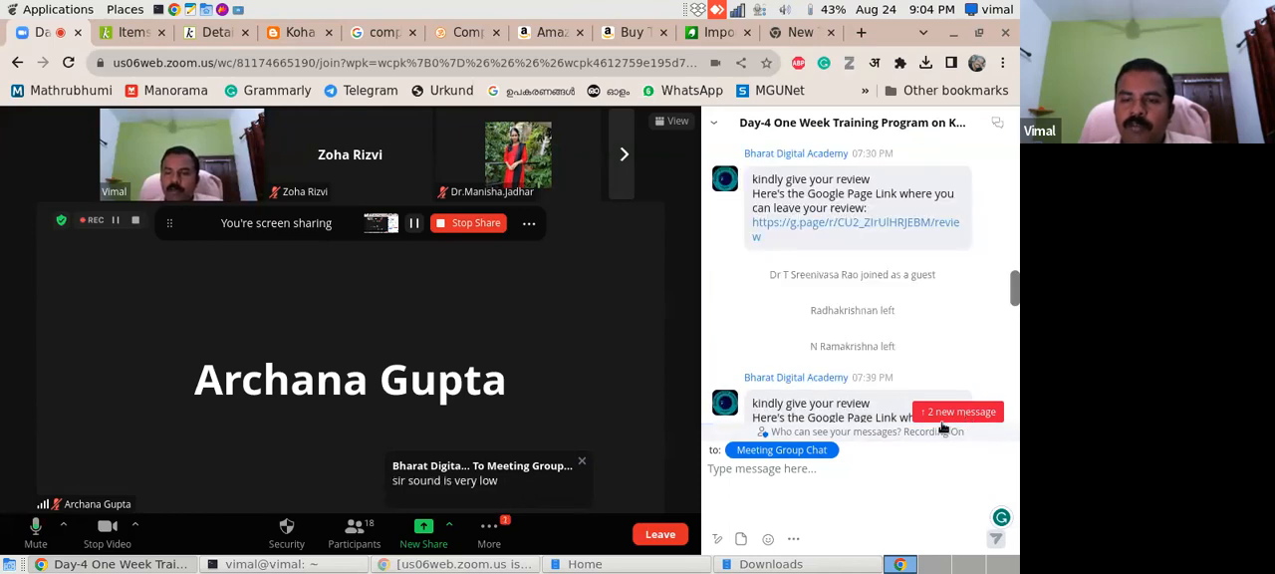
drag(1015, 290, 992, 467)
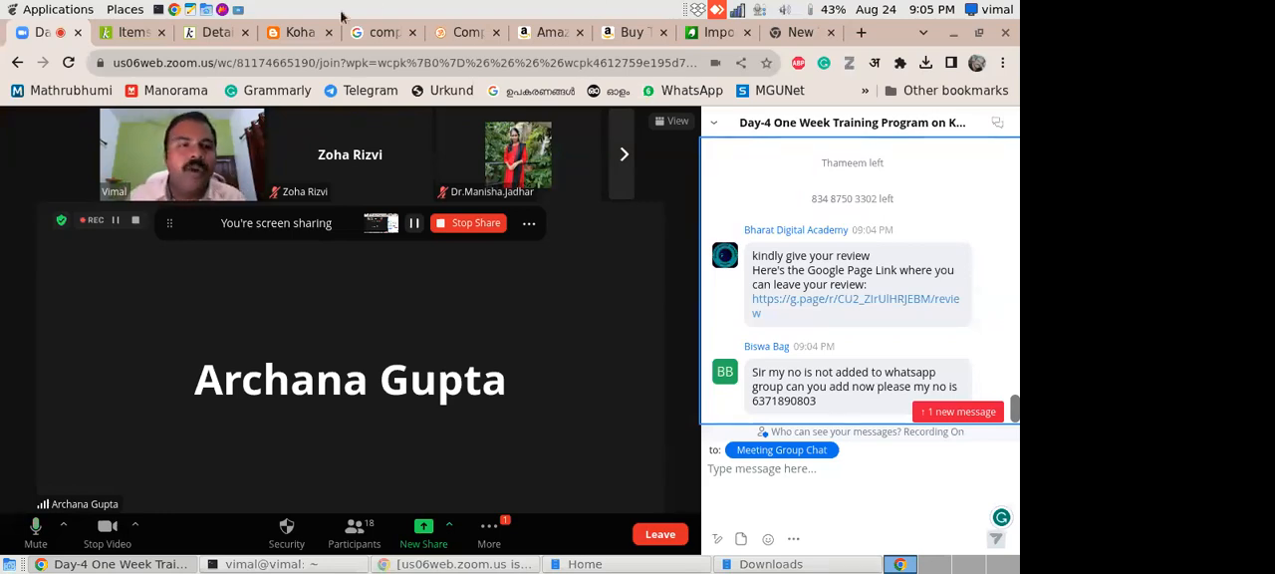
click(128, 33)
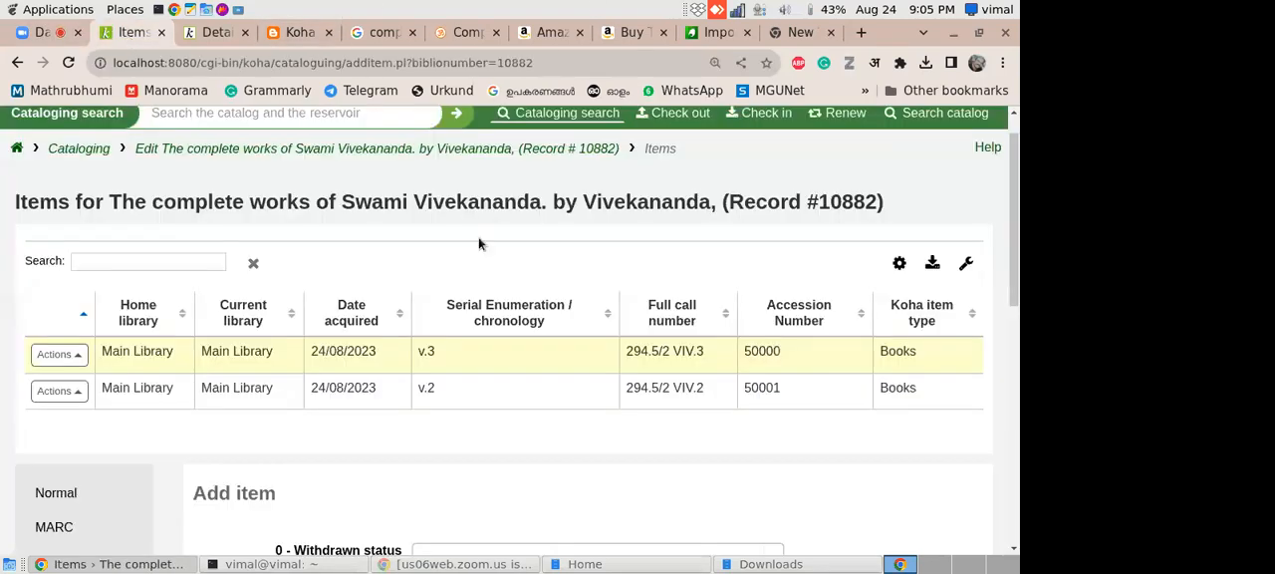
scroll(1000, 182, up, 1)
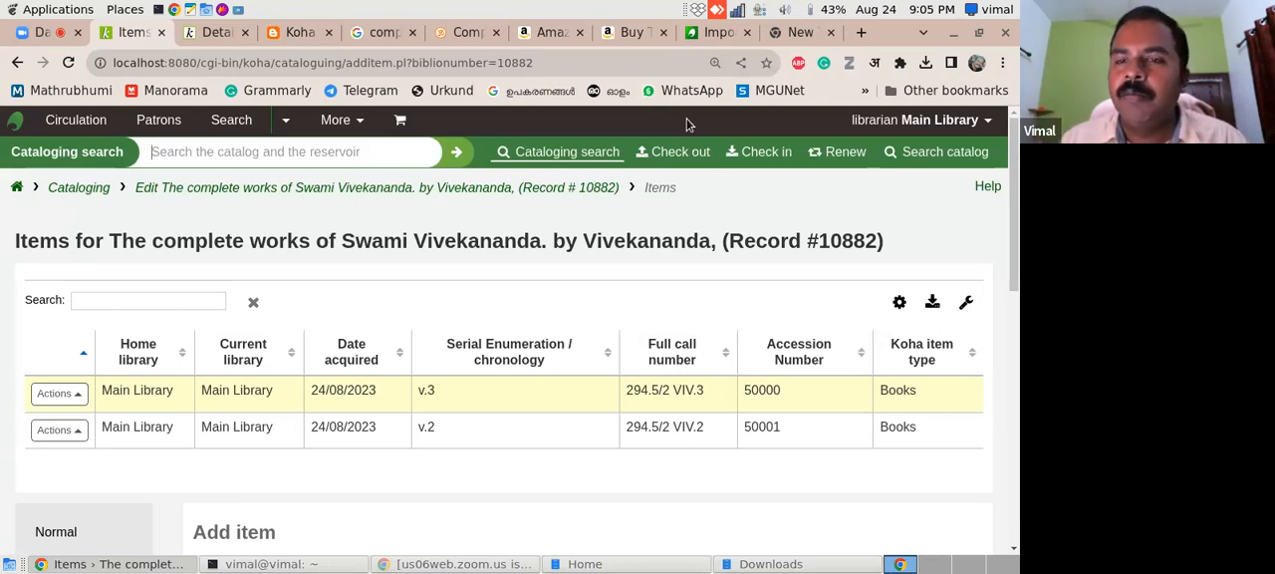
- Search Google for "koha cover flow" and look through the results on the Coverflow plugin
click(778, 36)
click(443, 354)
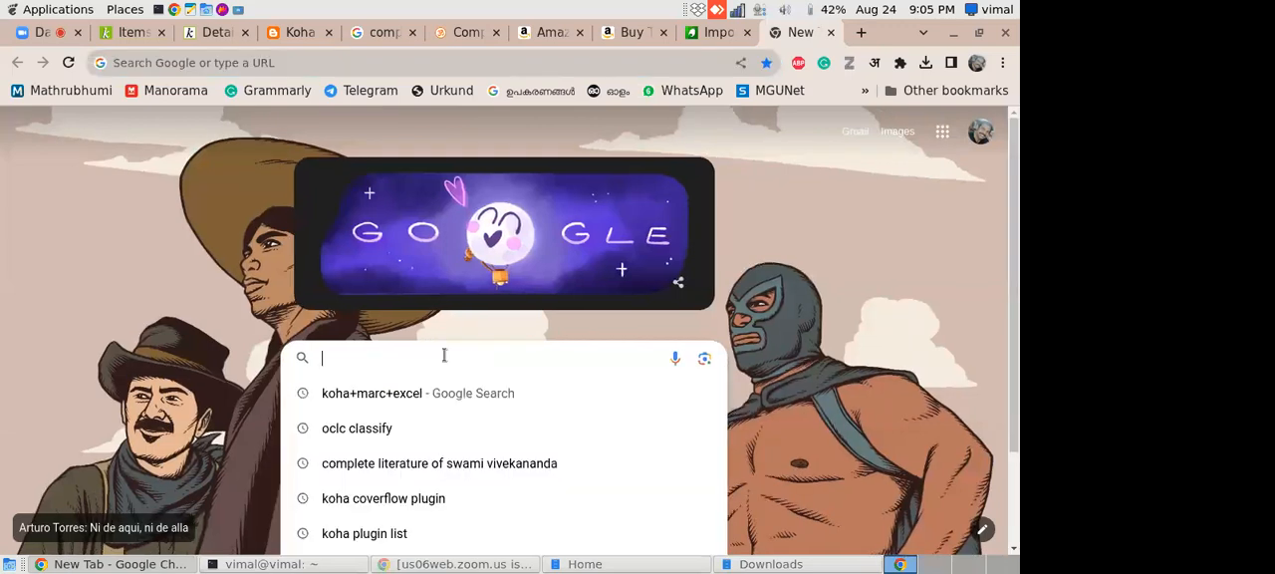
text(koha cove)
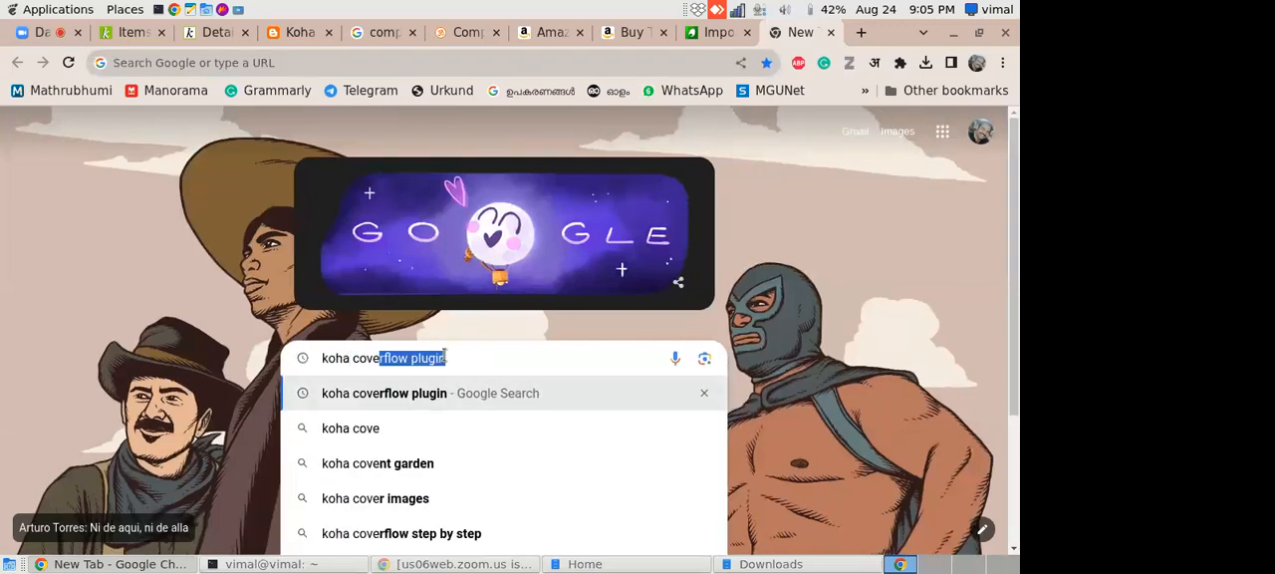
text(r flow)
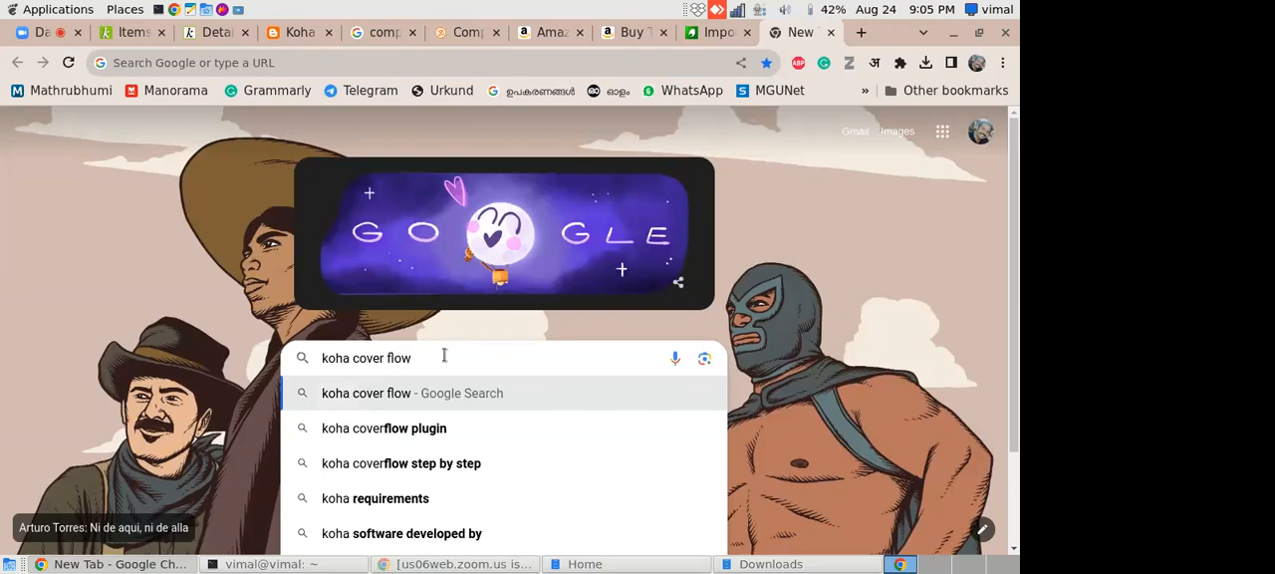
key(Return)
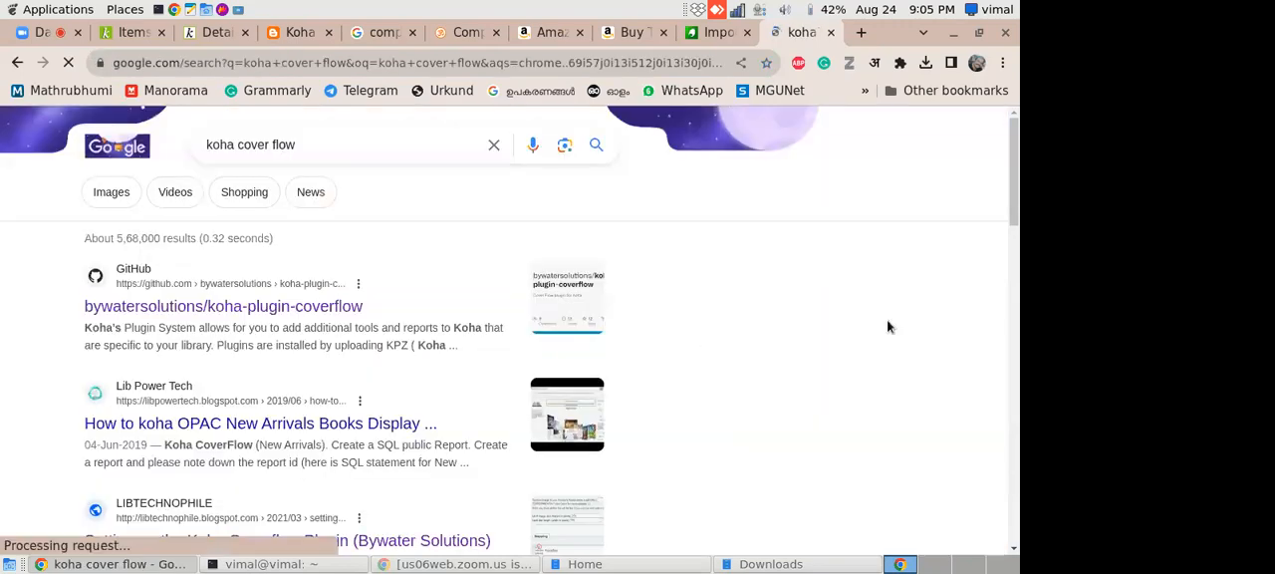
scroll(1015, 257, down, 3)
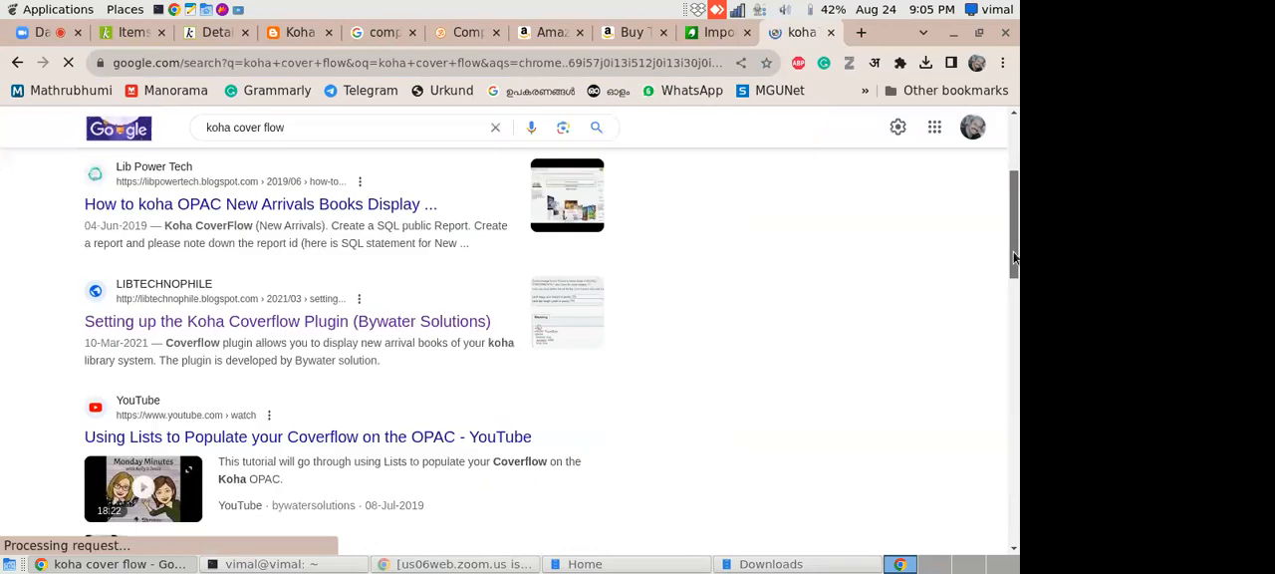
drag(1011, 259, 1007, 338)
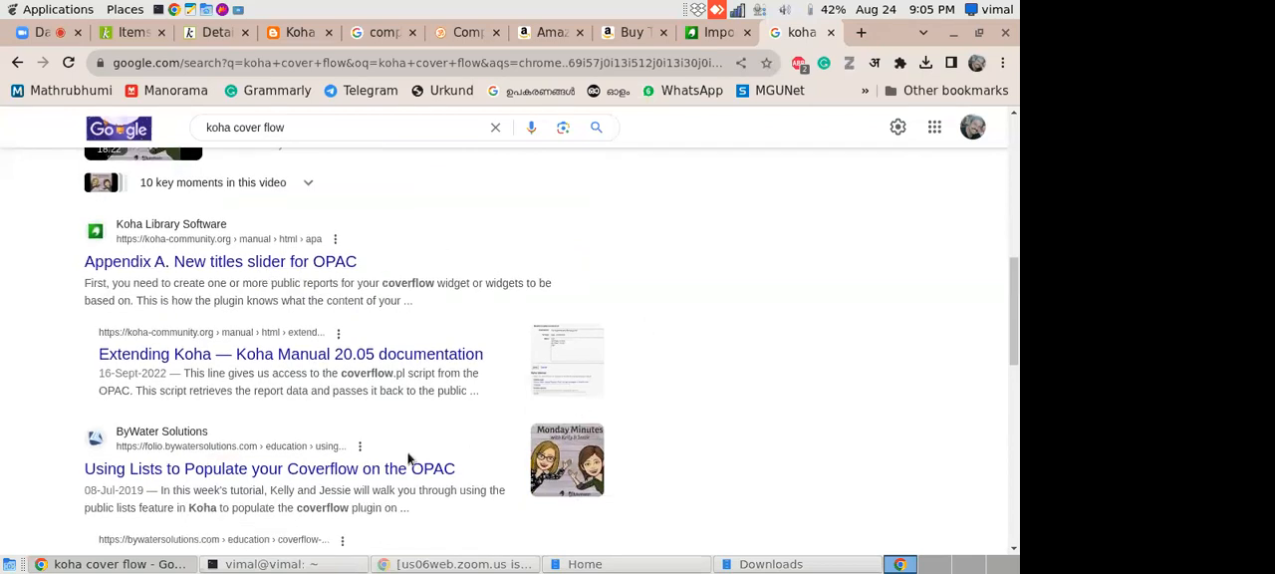
drag(1017, 298, 1003, 236)
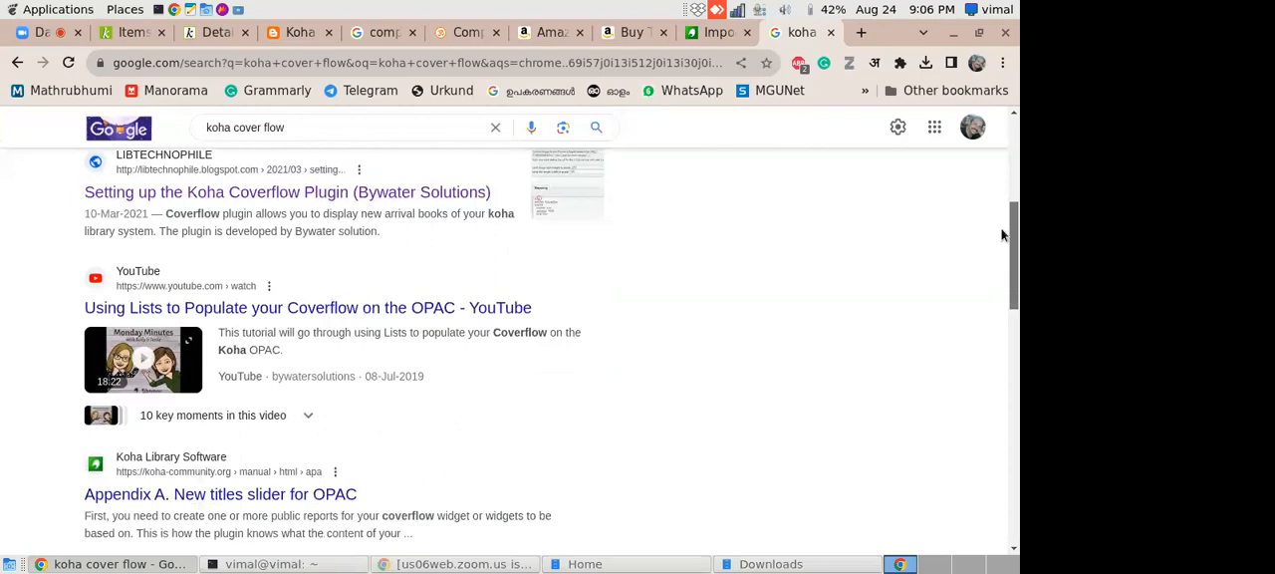
- Open the YouTube tutorial "Using Lists to Populate your Coverflow on the OPAC" and return to the search results
click(349, 307)
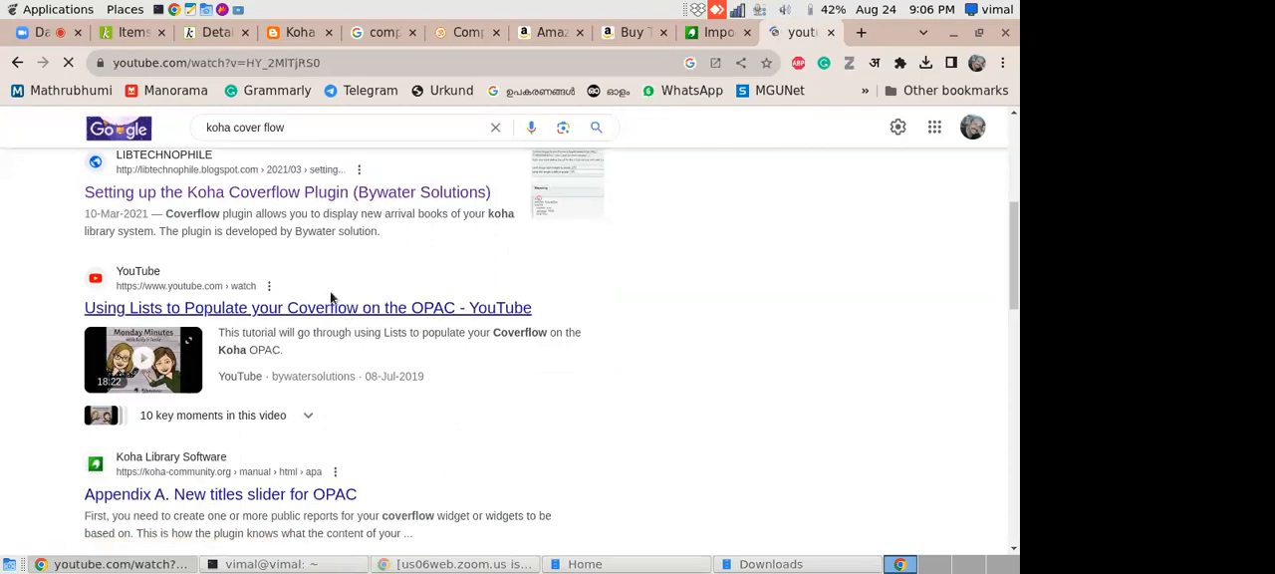
click(16, 62)
scroll(995, 332, down, 4)
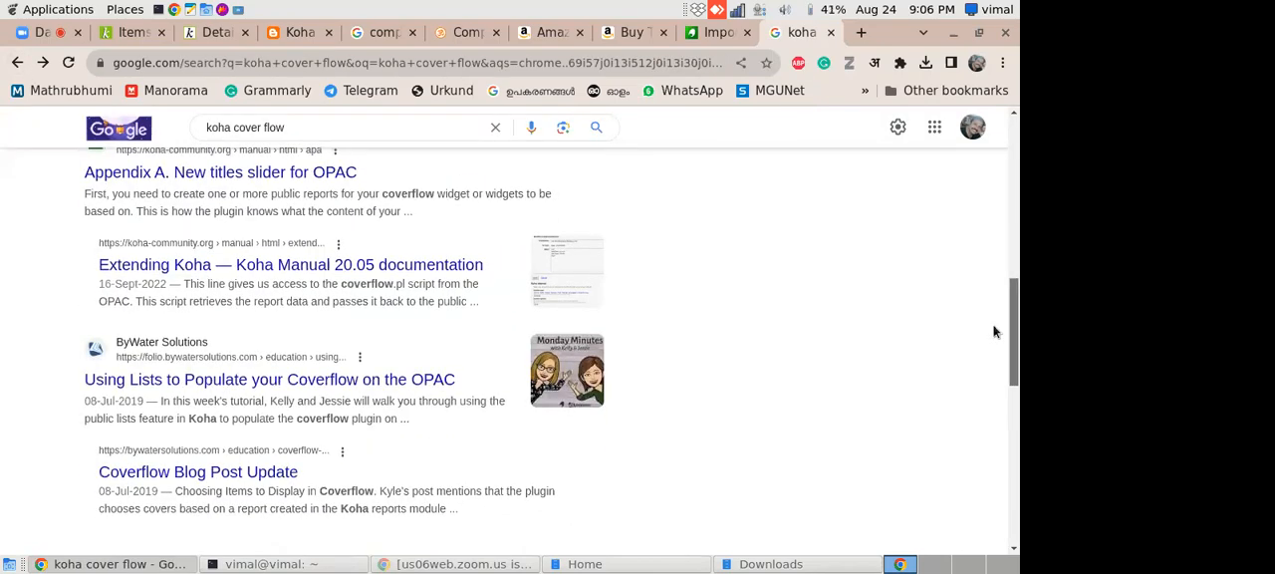
- Open ByWater Solutions' "Coverflow Blog Post Update" and skim its code samples and carousel example, ending back at the article title
click(427, 377)
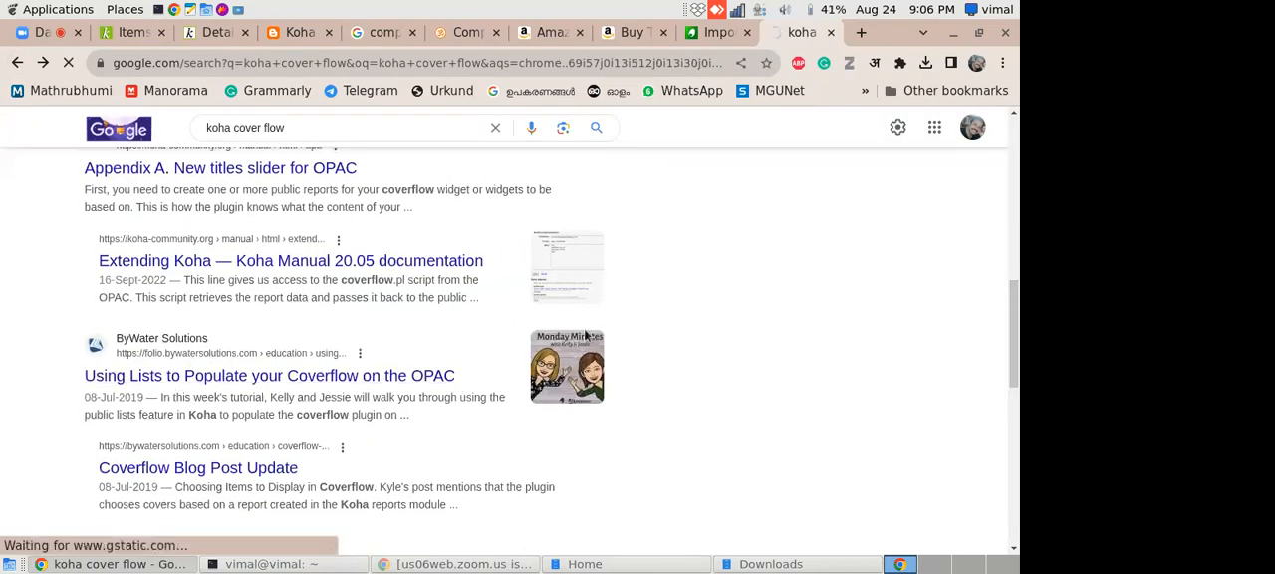
click(198, 461)
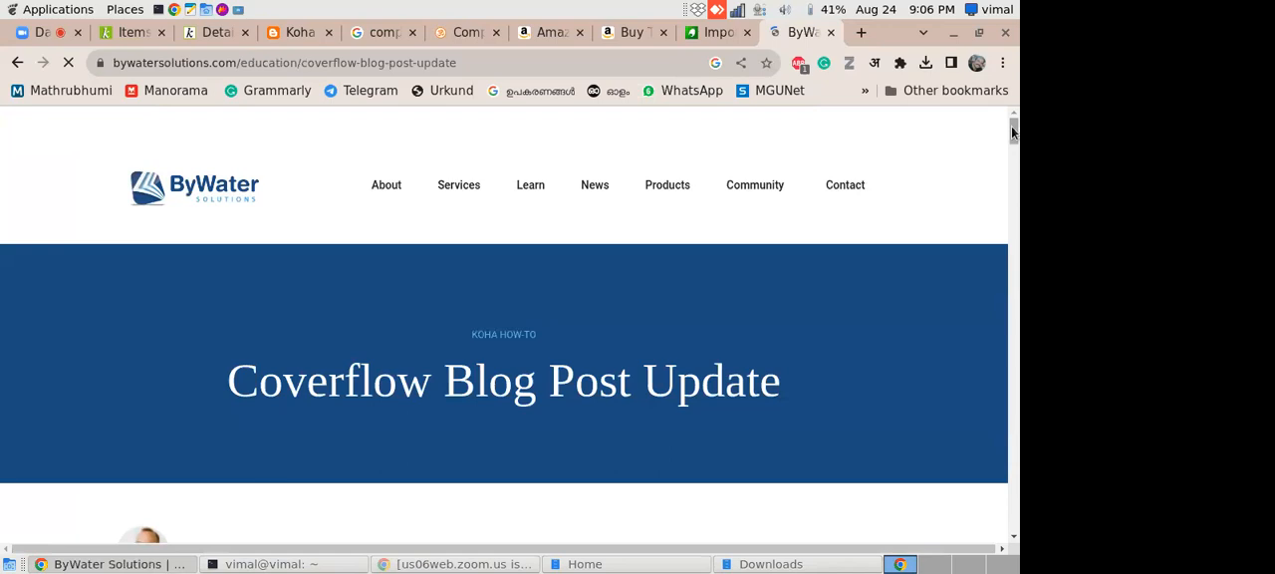
drag(1012, 133, 967, 428)
scroll(966, 429, down, 2)
scroll(963, 421, up, 4)
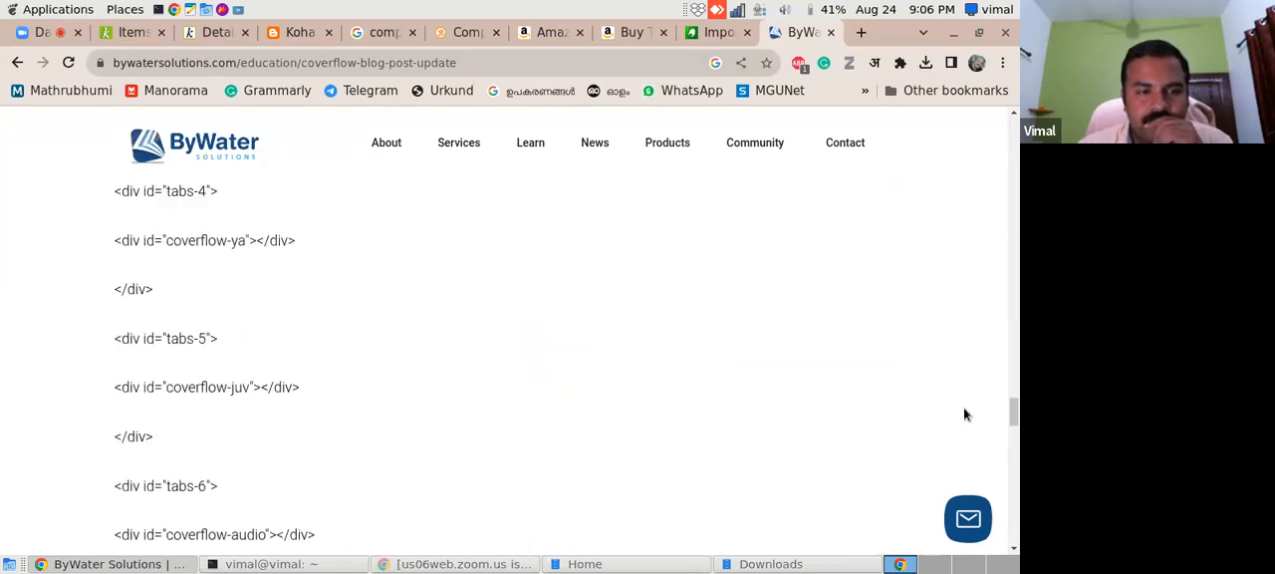
scroll(964, 409, up, 2)
scroll(967, 393, up, 2)
scroll(962, 422, down, 10)
scroll(942, 449, down, 10)
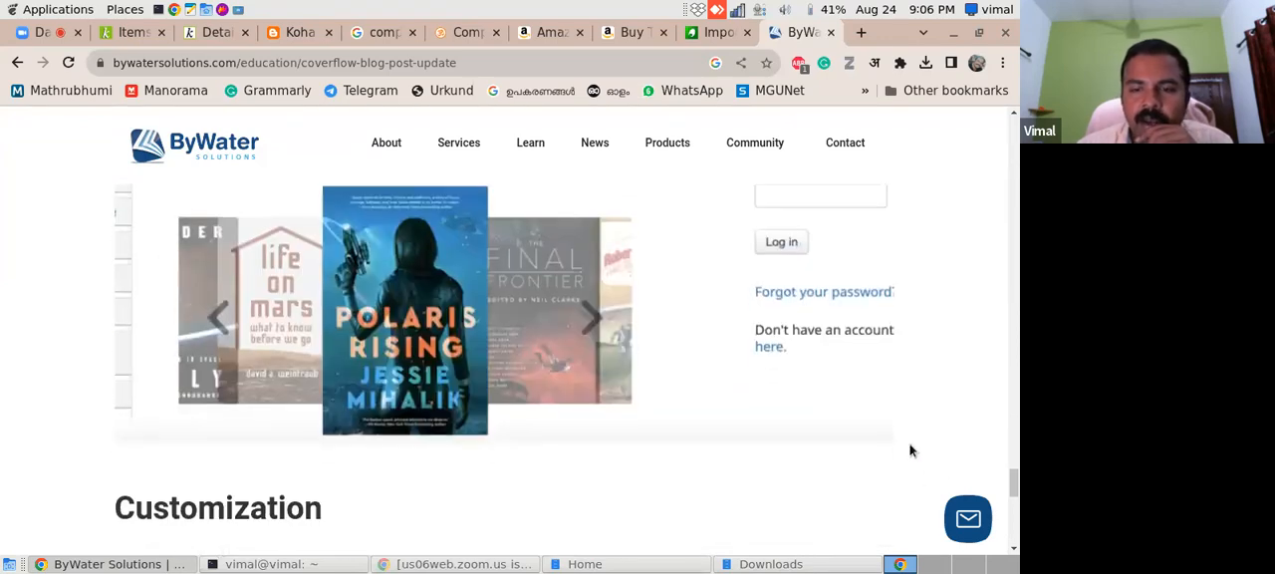
drag(1015, 489, 1010, 129)
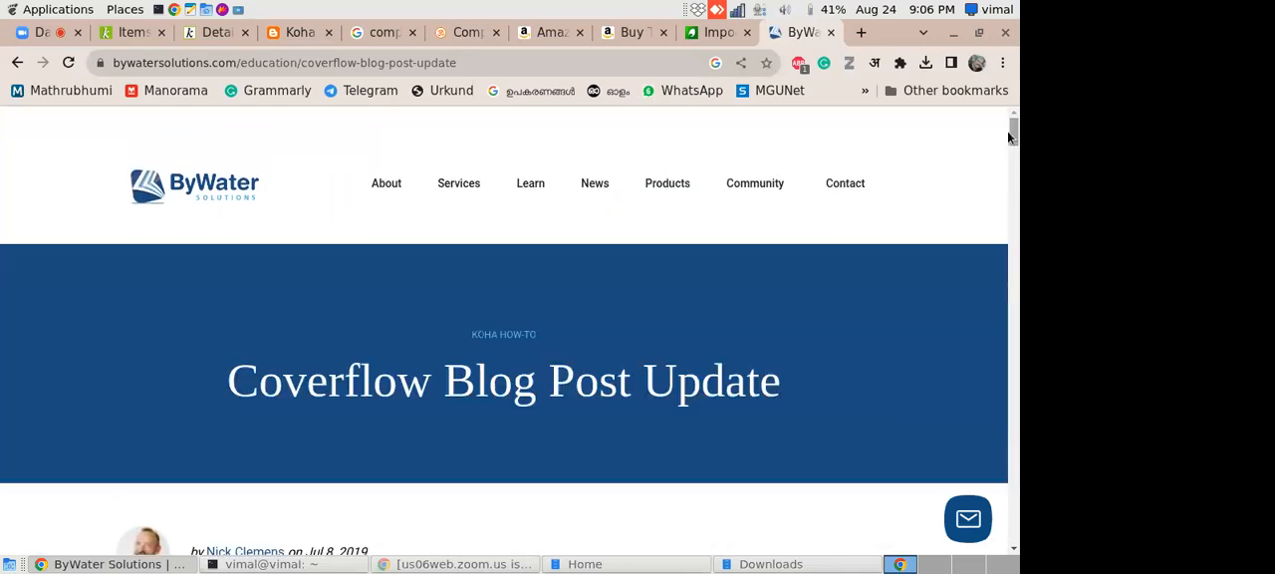
- Close all reference, search, shopping and catalog detail pages, keeping only the Zoom meeting and the Koha item list open
click(829, 33)
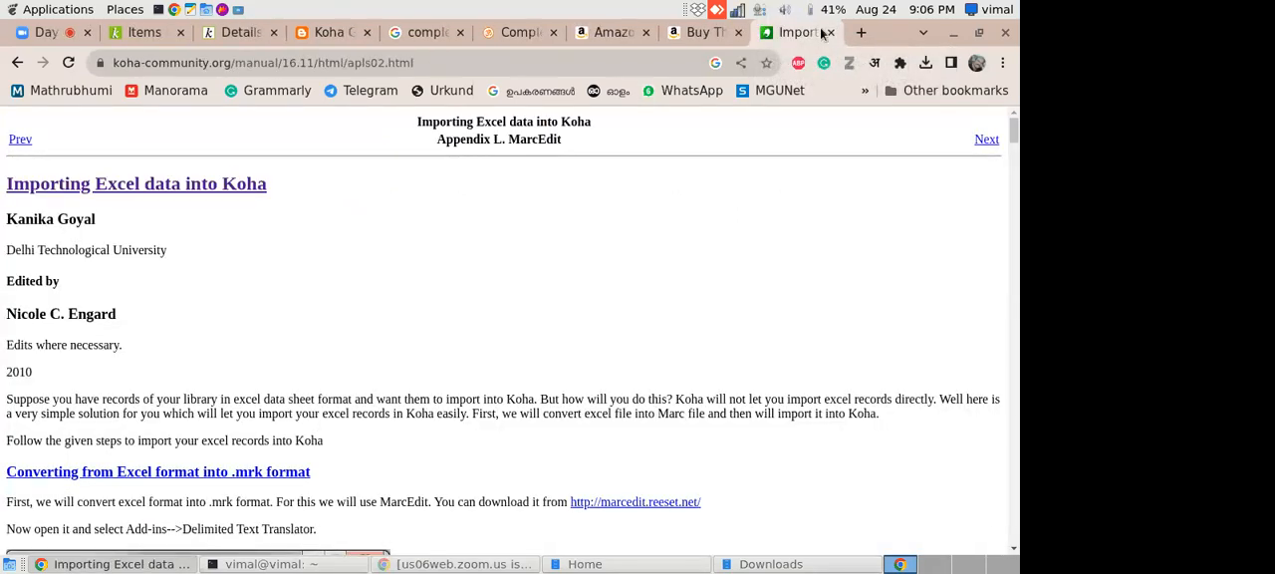
click(831, 33)
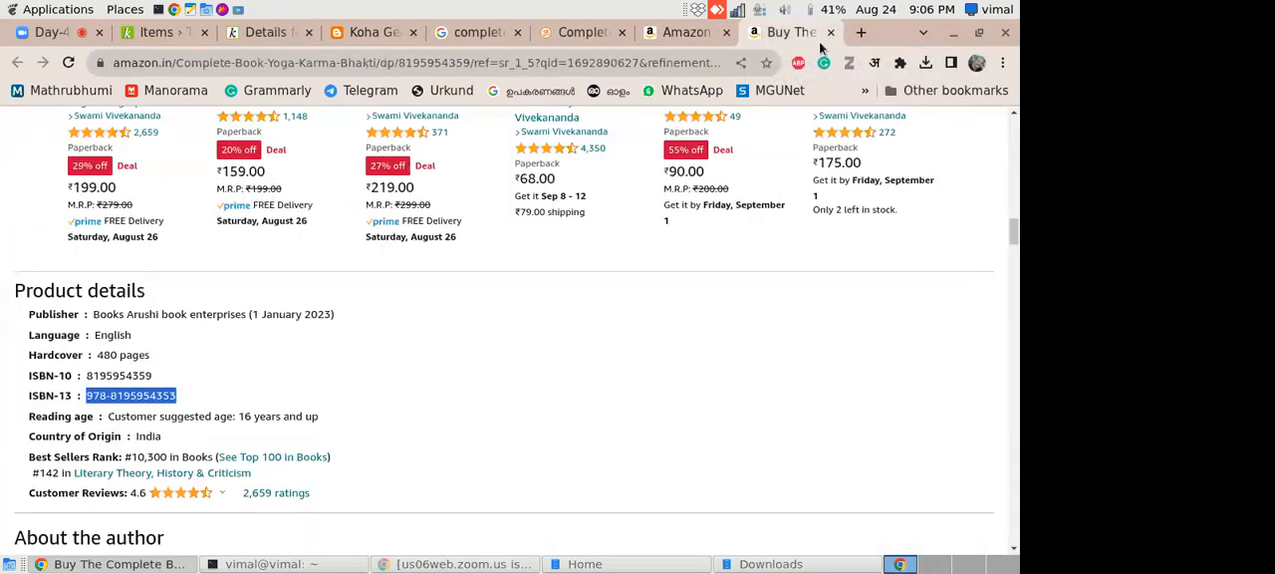
click(830, 33)
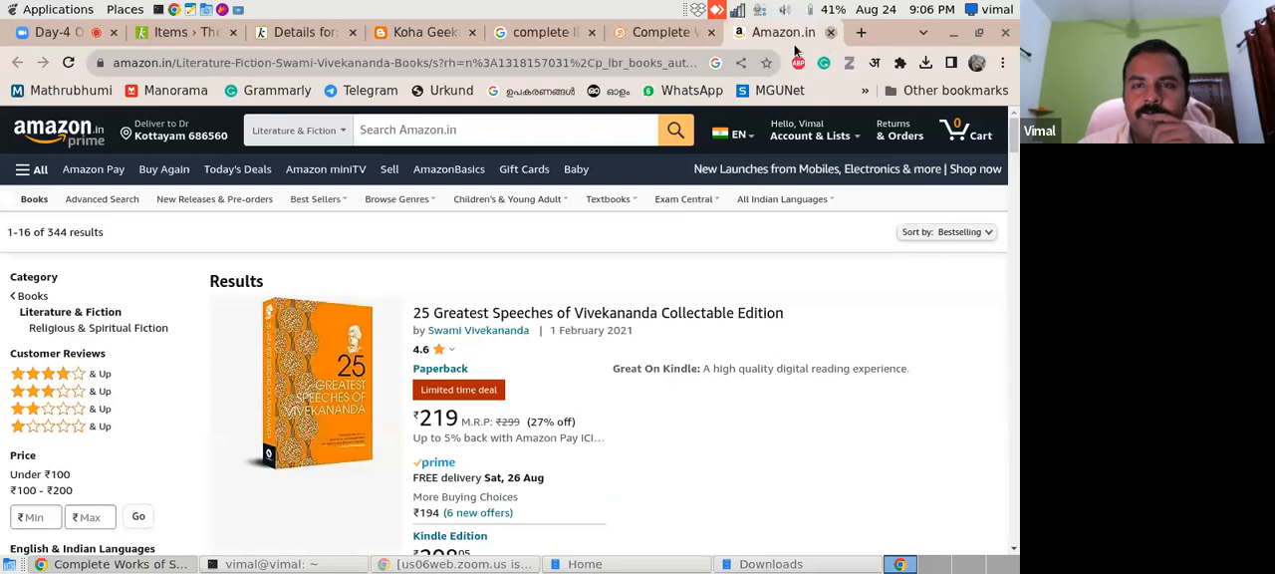
click(830, 33)
click(829, 33)
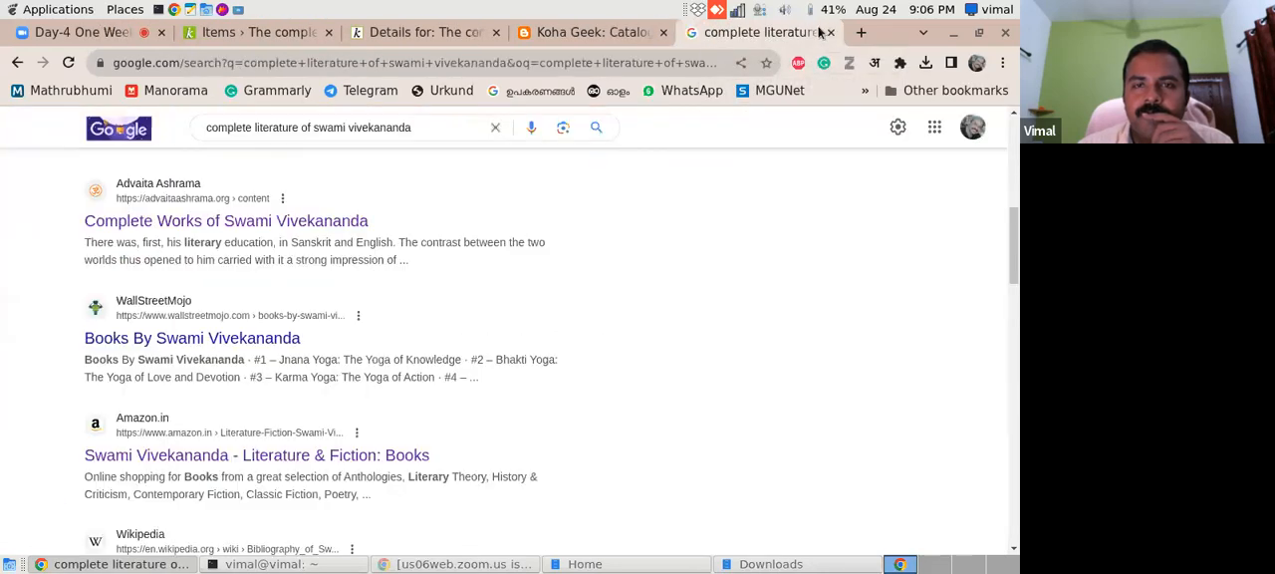
click(830, 33)
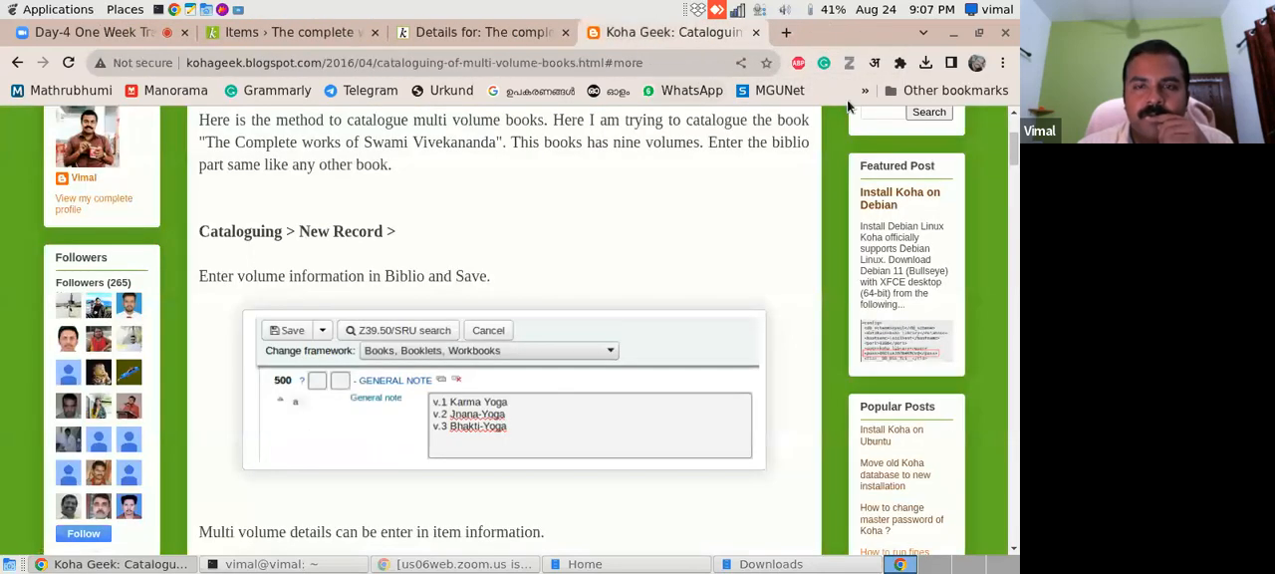
click(756, 33)
click(565, 32)
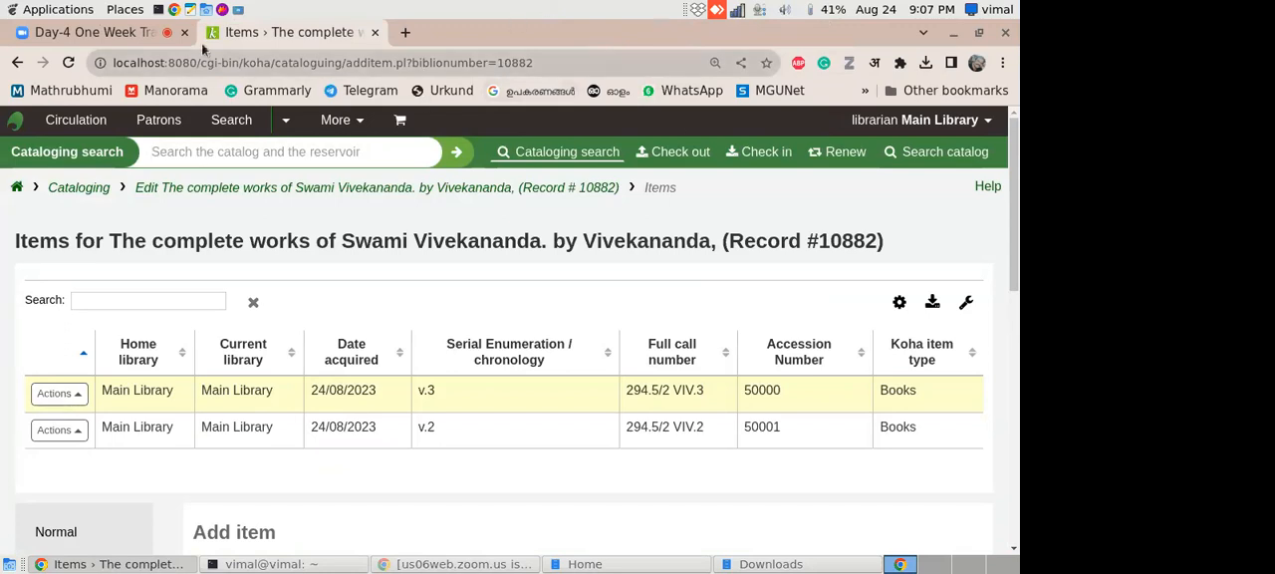
- Switch to the Zoom meeting and read the newest messages in the group chat
click(126, 35)
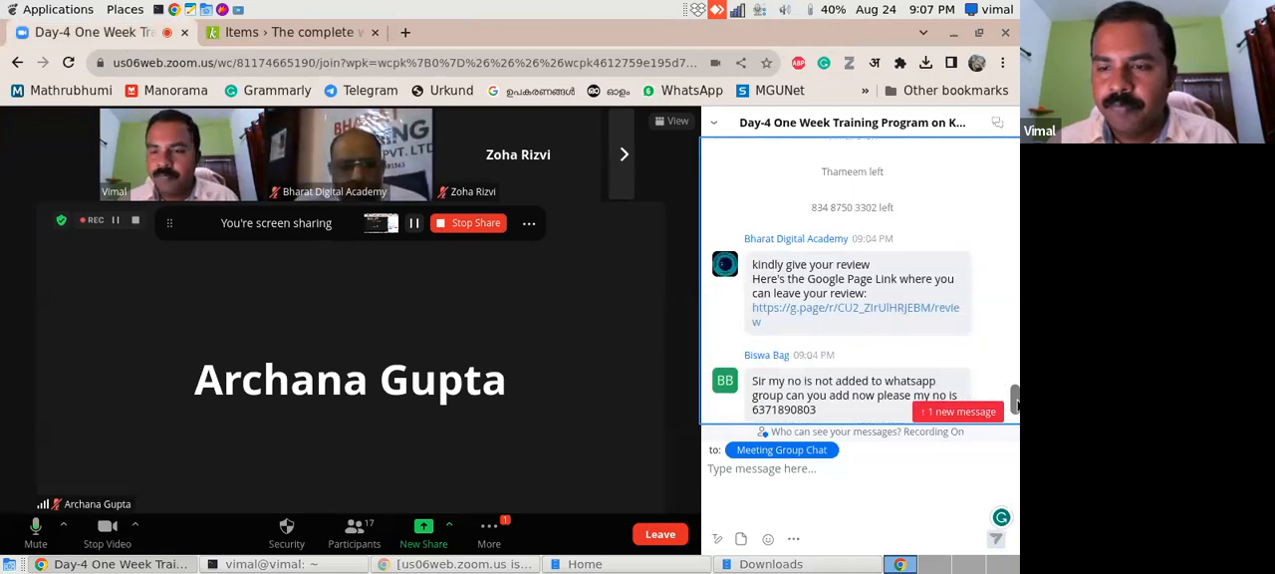
scroll(1015, 401, down, 3)
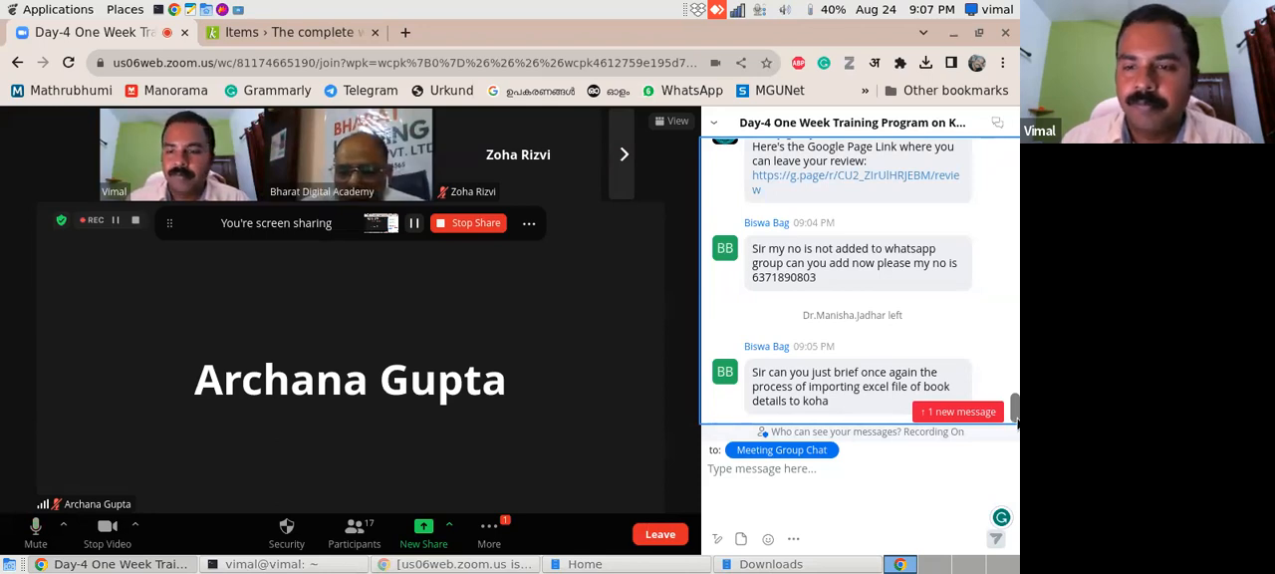
click(982, 414)
drag(1015, 246, 1013, 510)
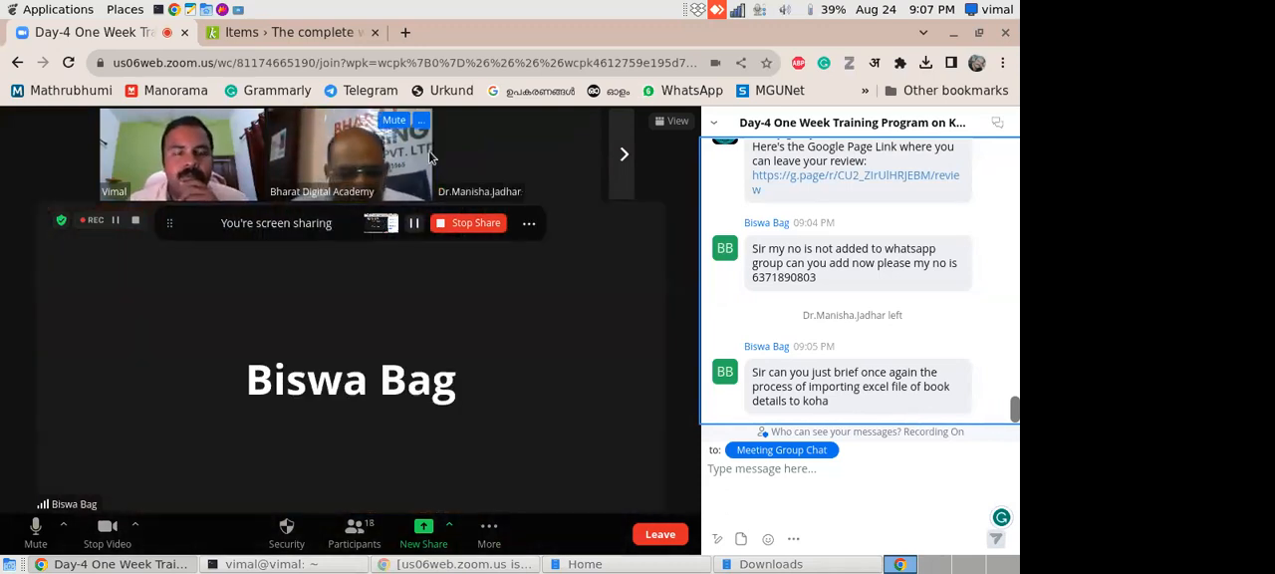
- Open the meeting's screen sharing options
click(449, 528)
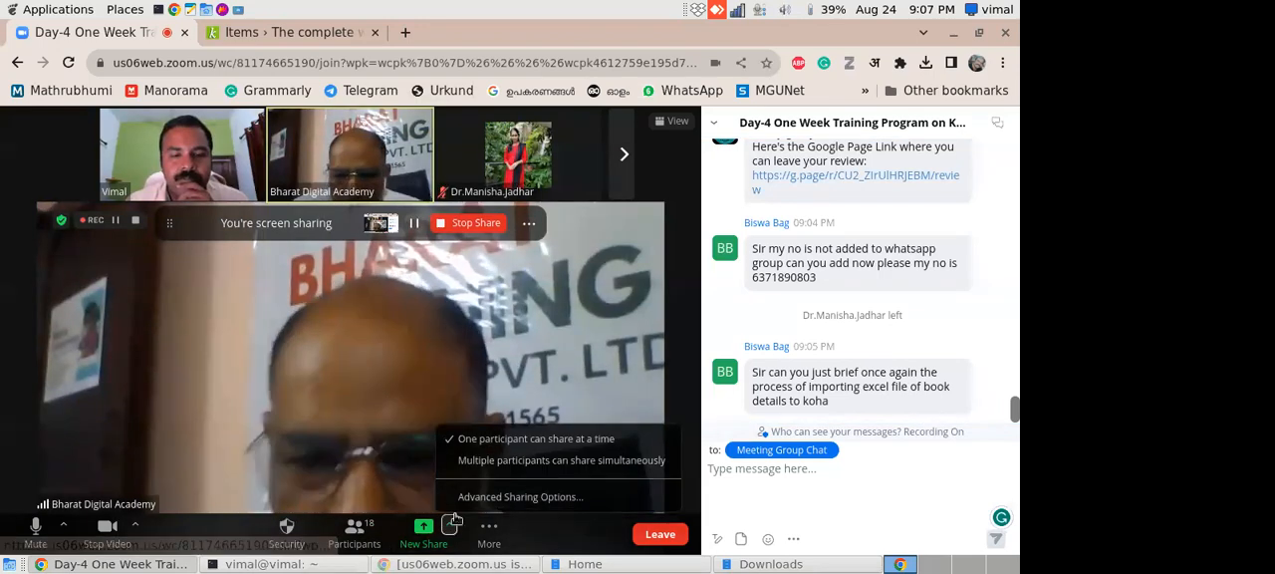